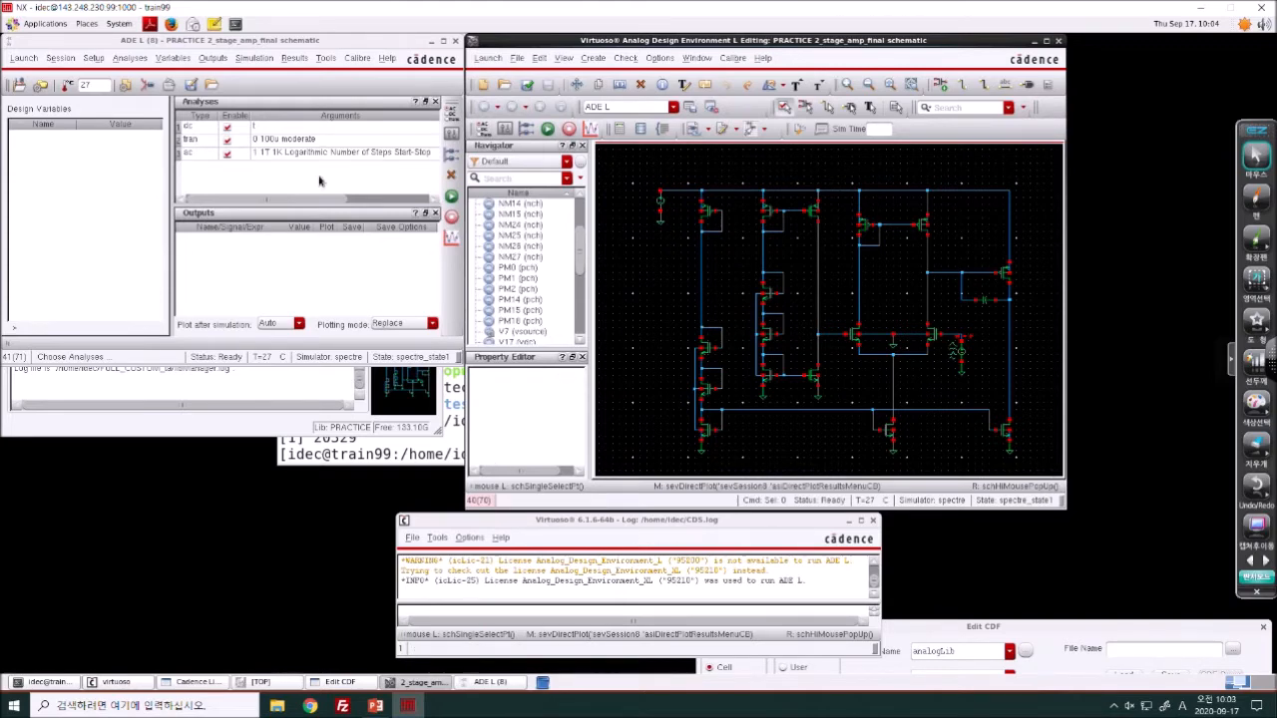
- Direct-plot the transient signal of net125 from the simulation results, and close the graph window
click(299, 60)
mouse_move(305, 92)
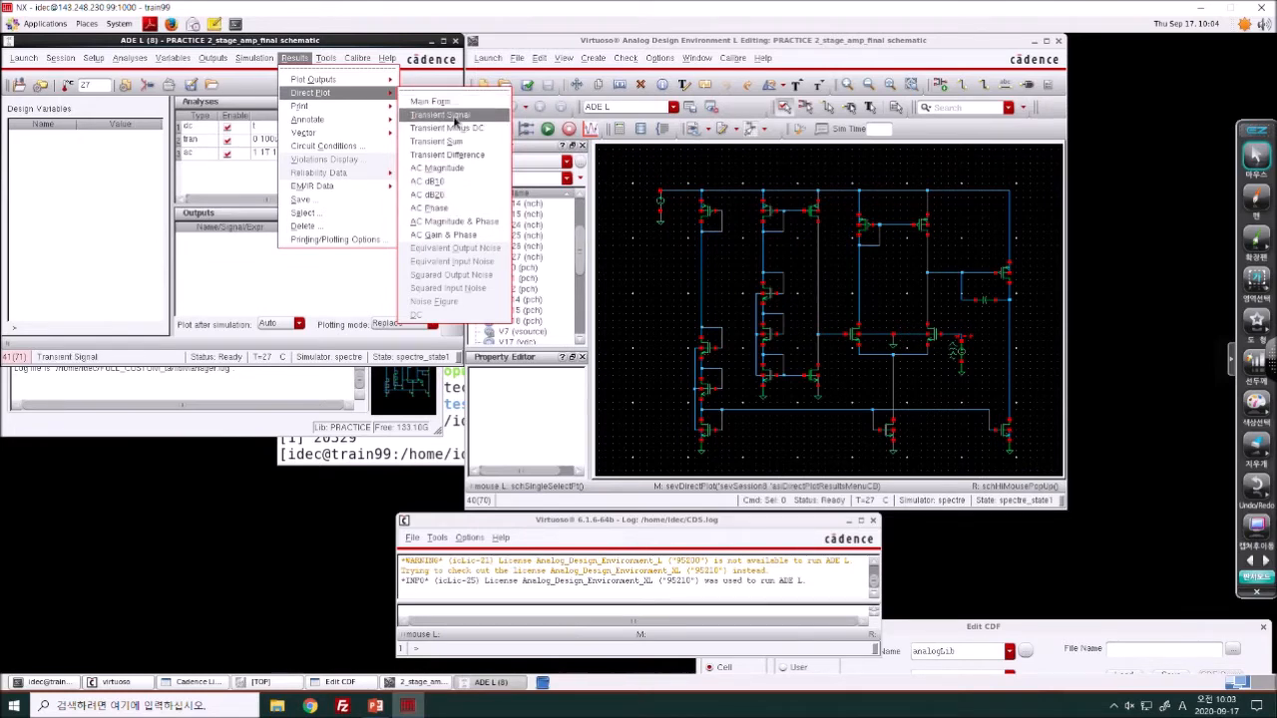
click(440, 115)
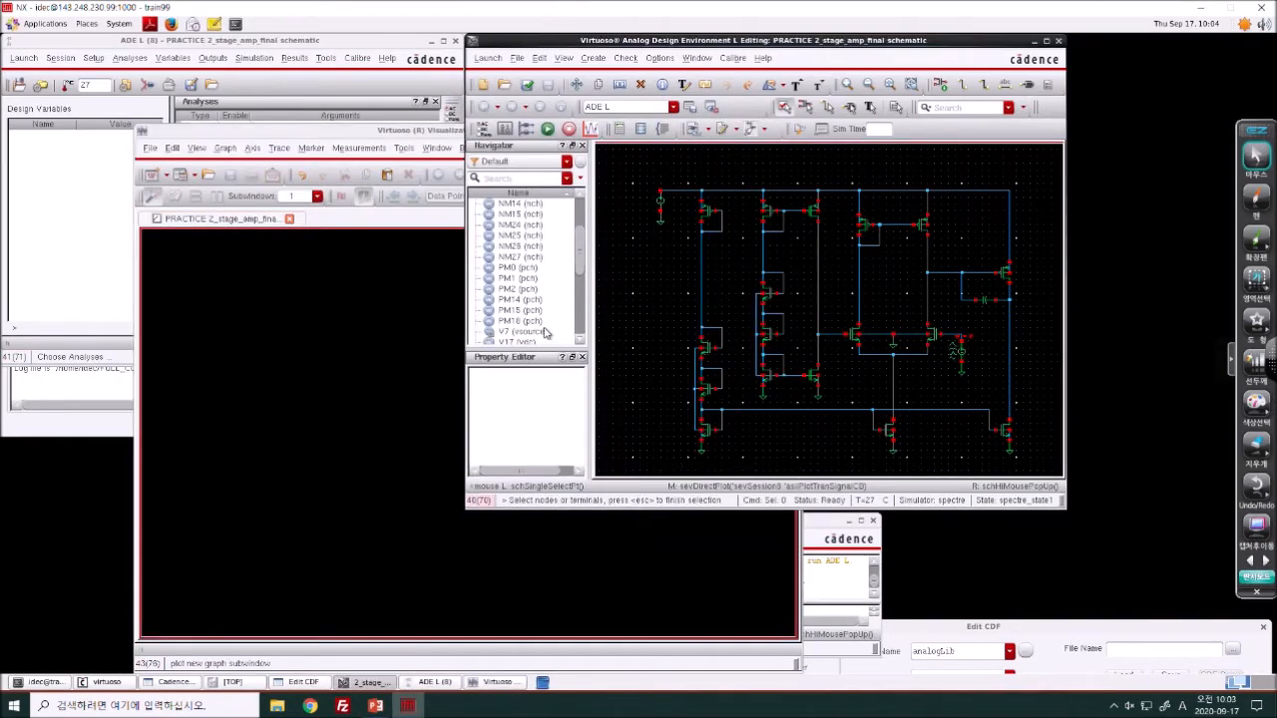
scroll(545, 331, down, 5)
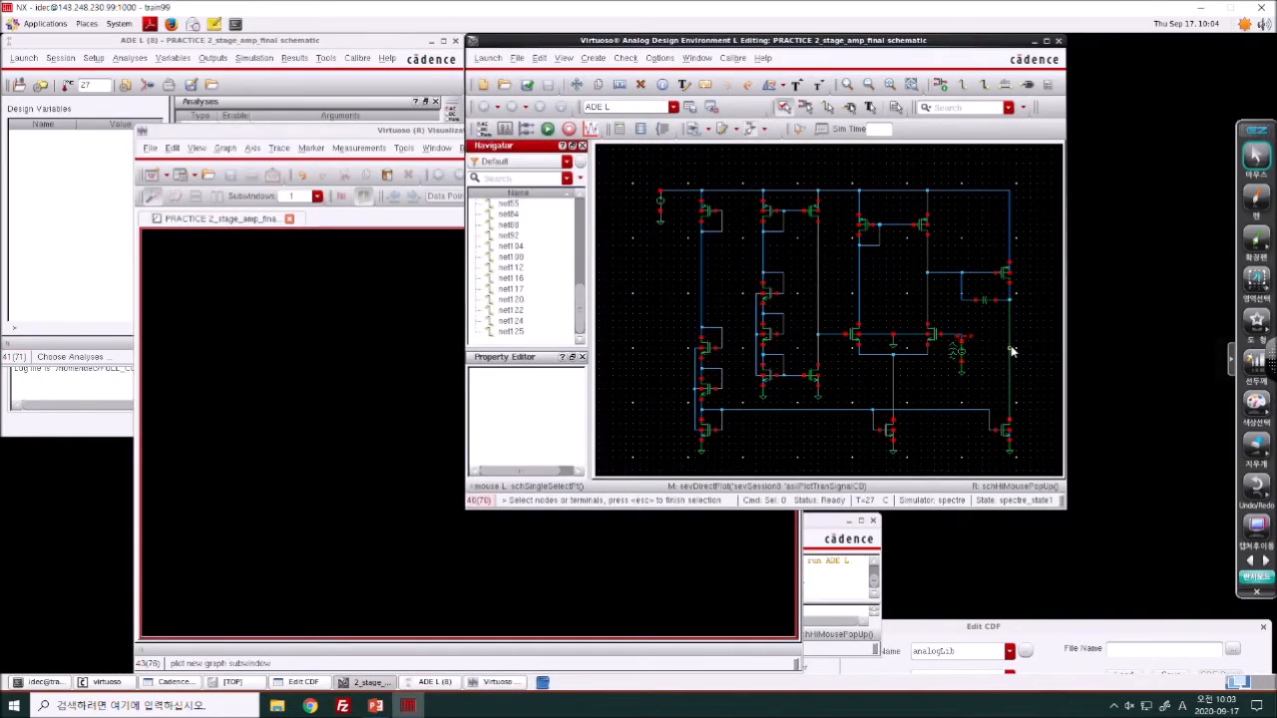
click(522, 335)
key(Escape)
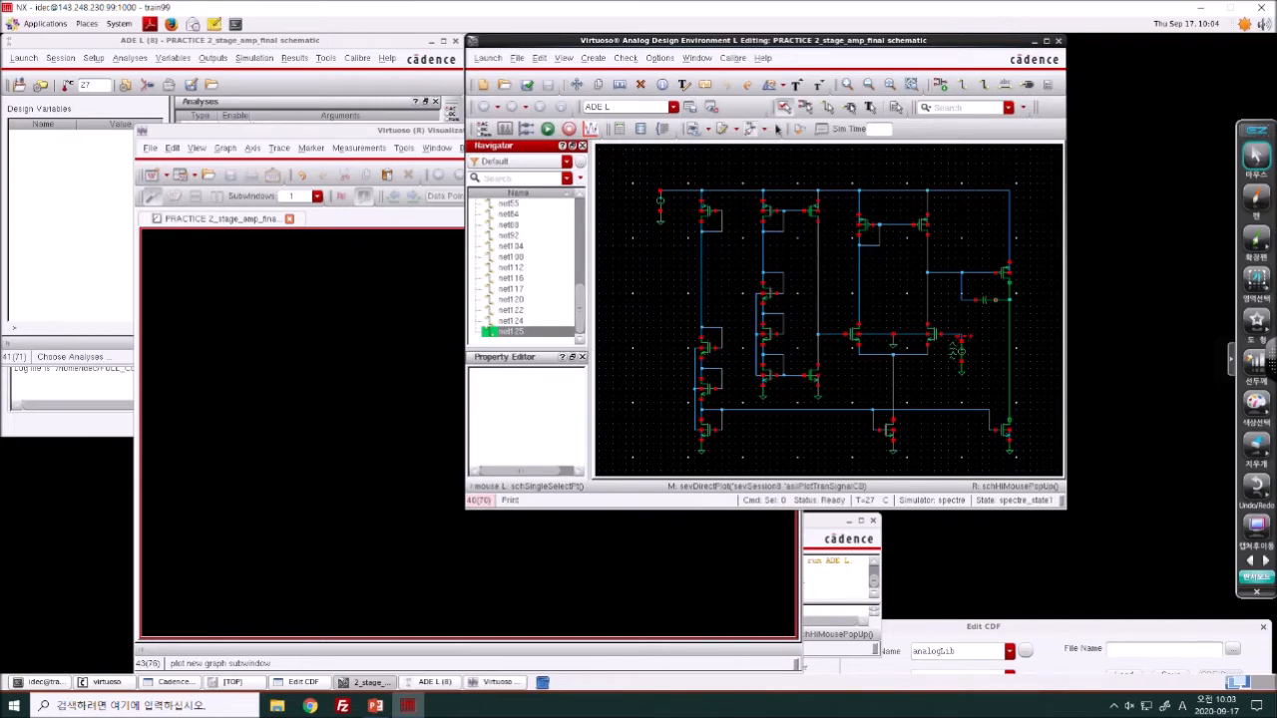
click(763, 129)
click(771, 232)
click(951, 311)
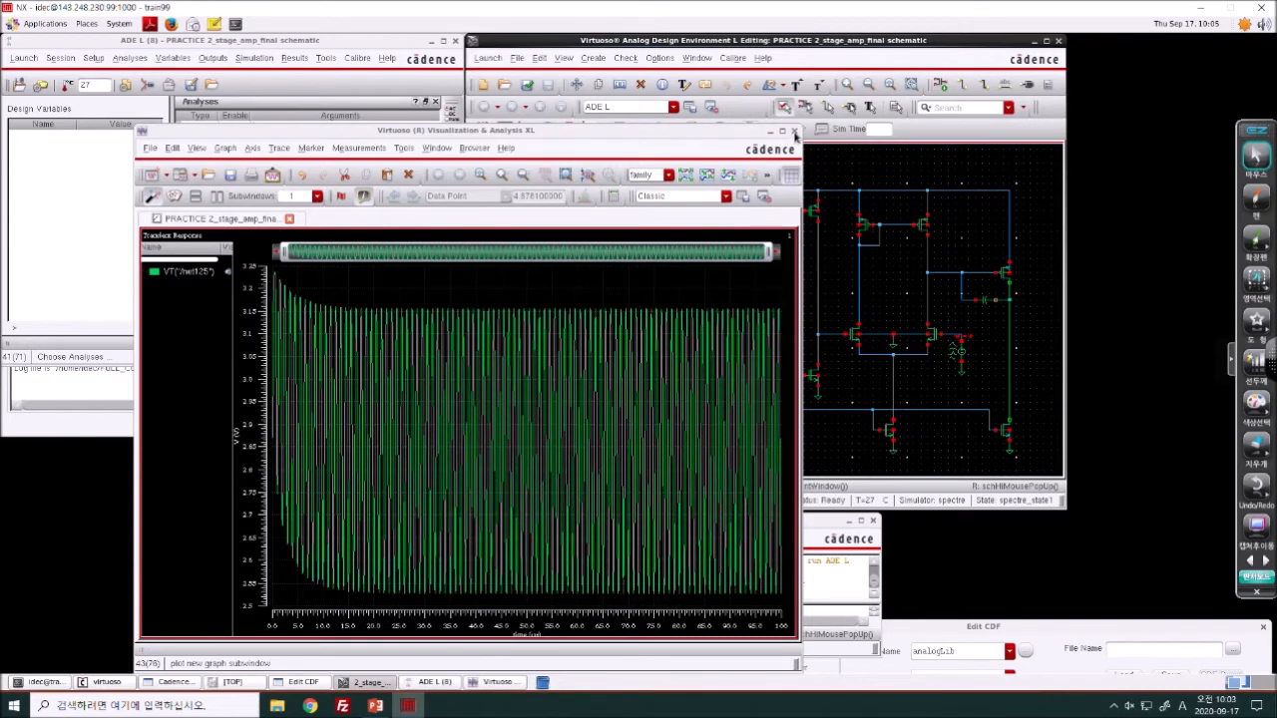
click(794, 130)
- Direct-plot the transient signals of net125 and net122 together in one graph, and close the graph window
click(768, 131)
click(776, 162)
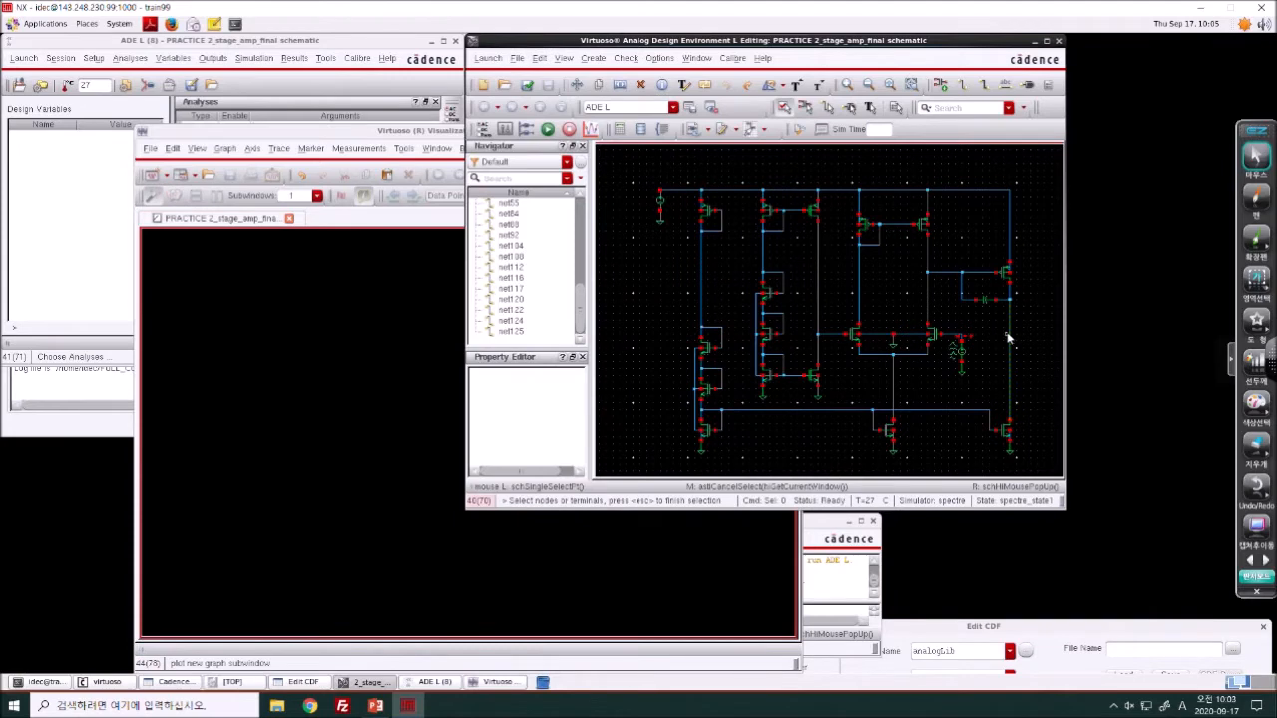
click(514, 333)
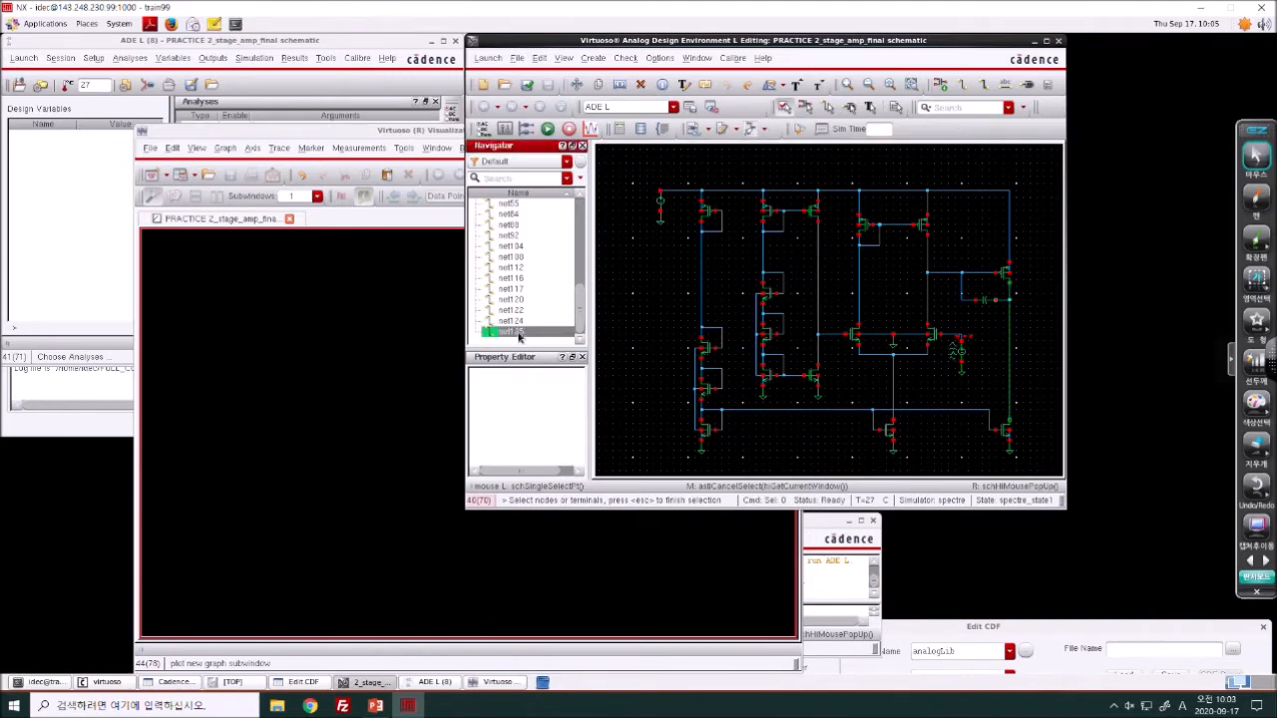
click(508, 310)
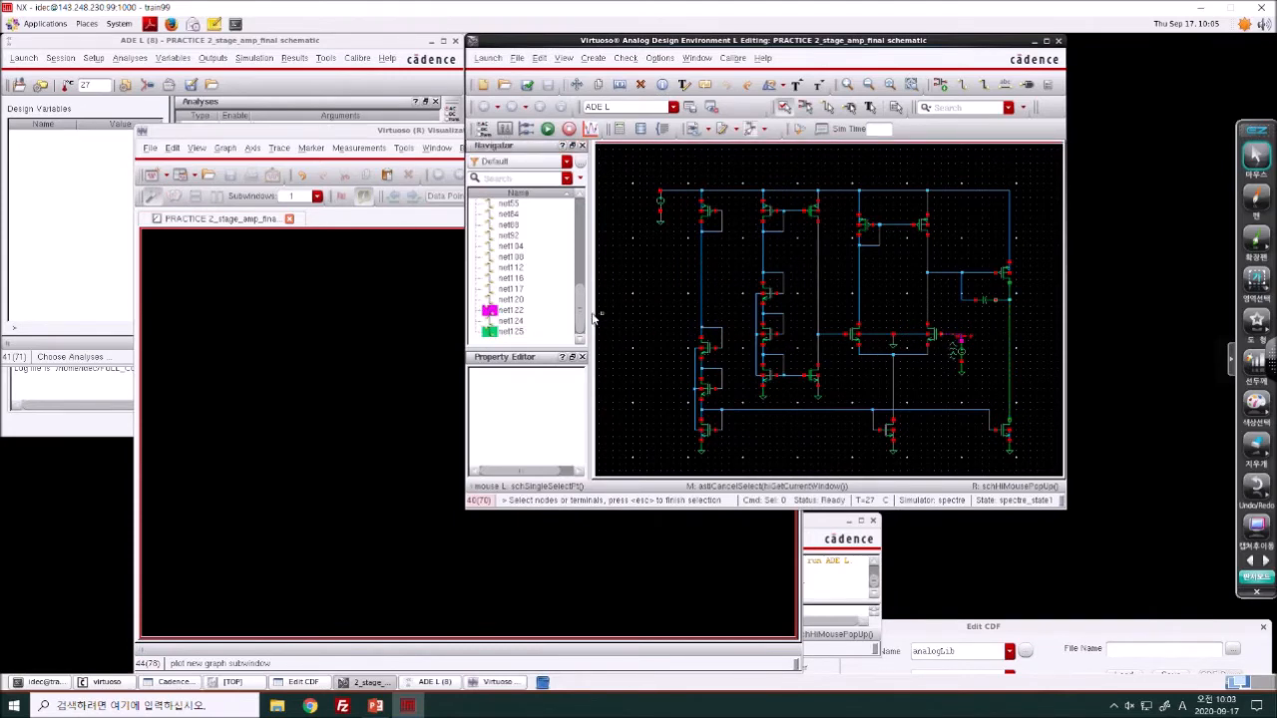
key(Escape)
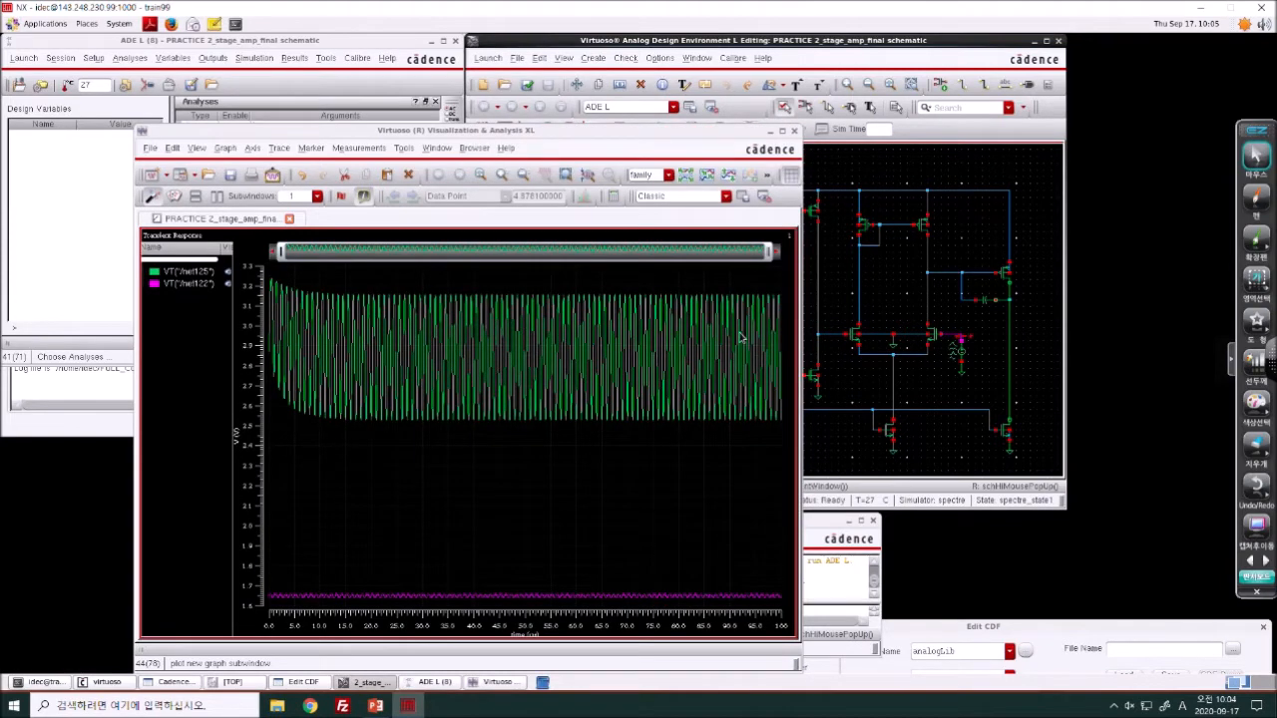
click(794, 132)
- Direct-plot the AC dB20 response of the amplifier's output wire, and close the graph window
click(762, 128)
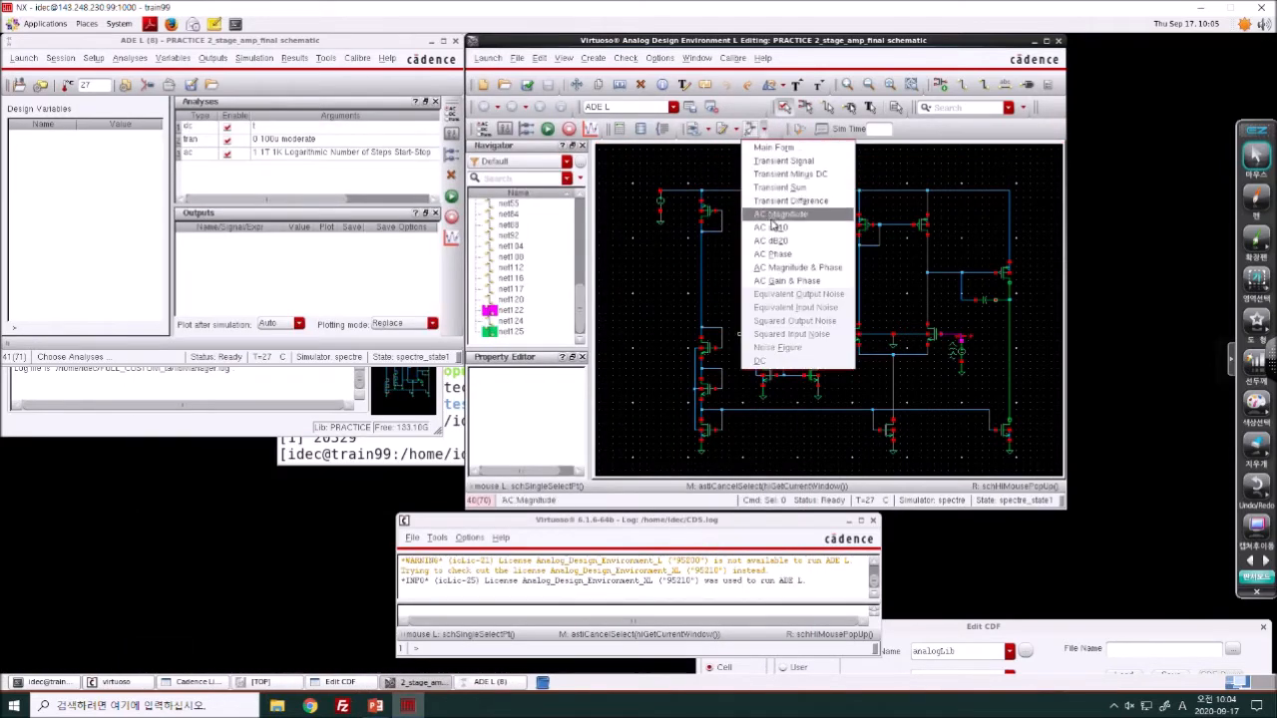
click(770, 241)
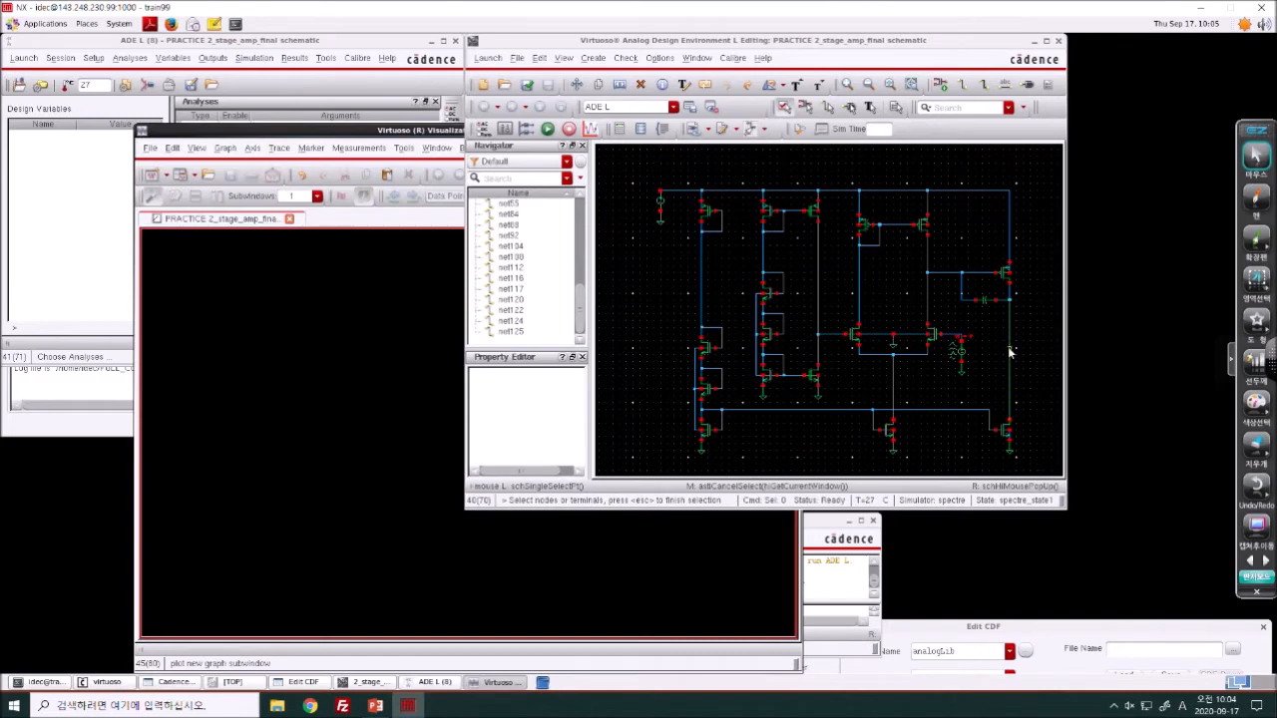
click(1010, 351)
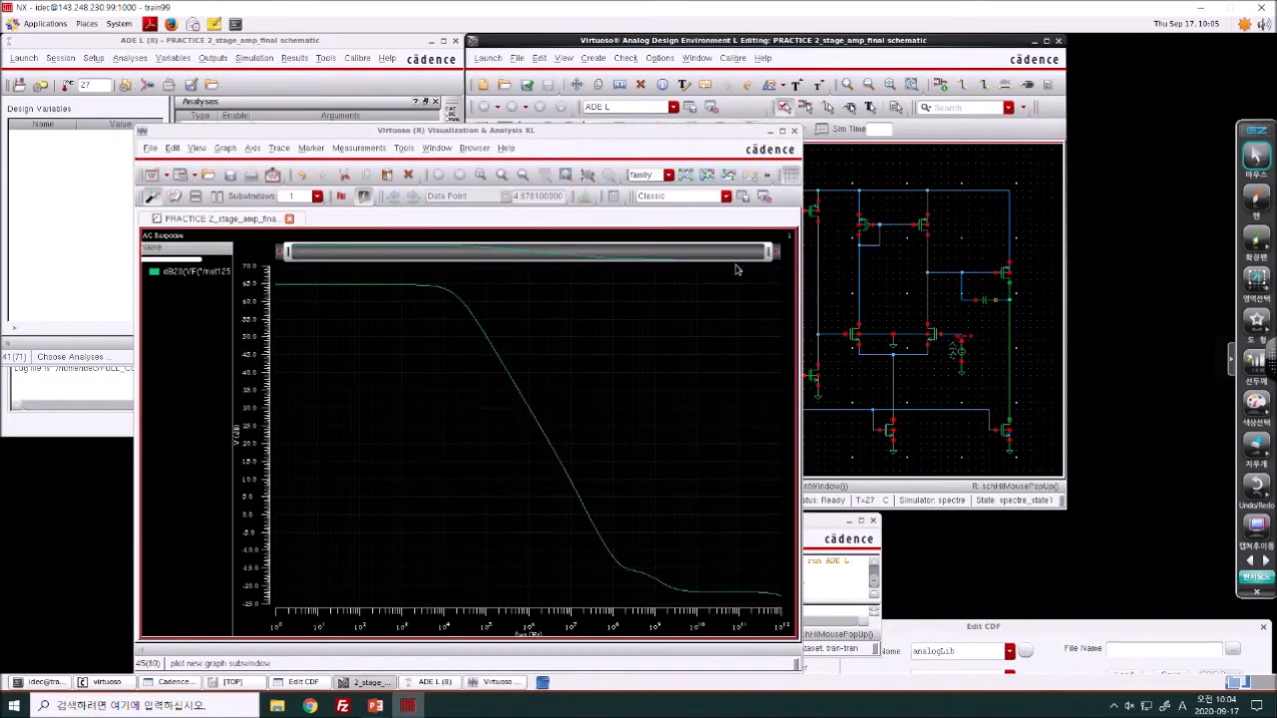
click(793, 131)
click(764, 131)
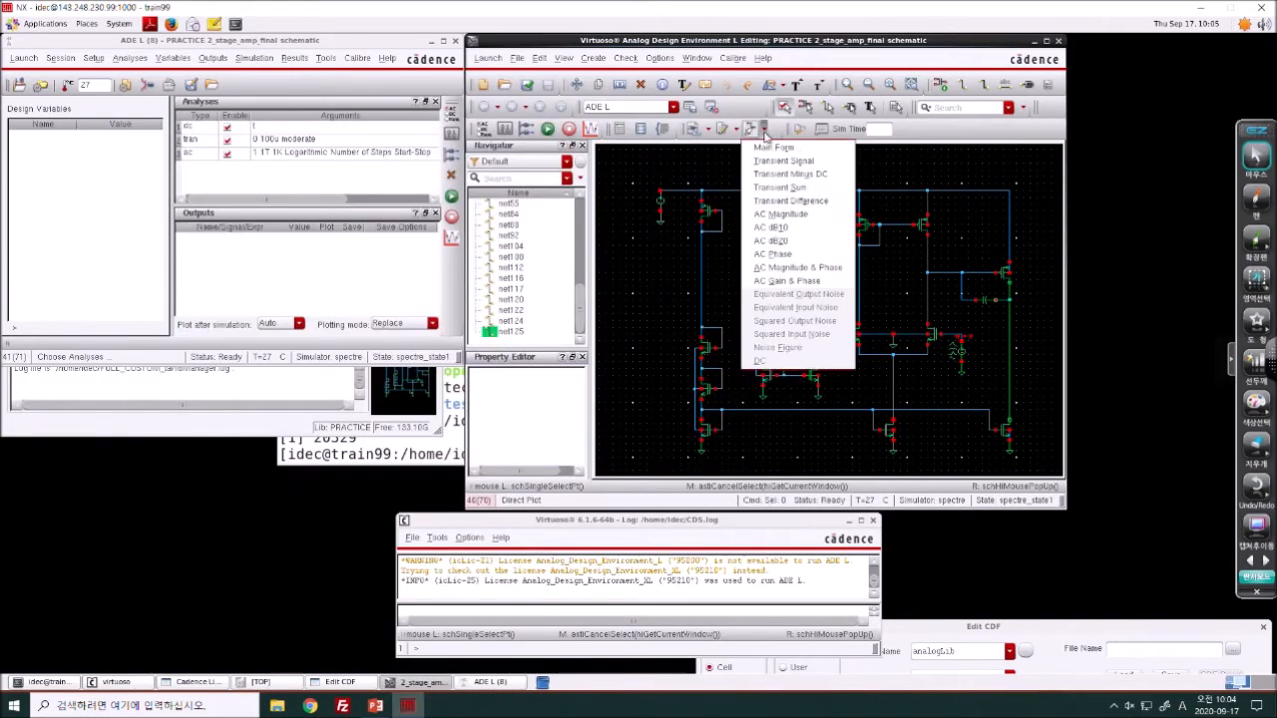
click(771, 282)
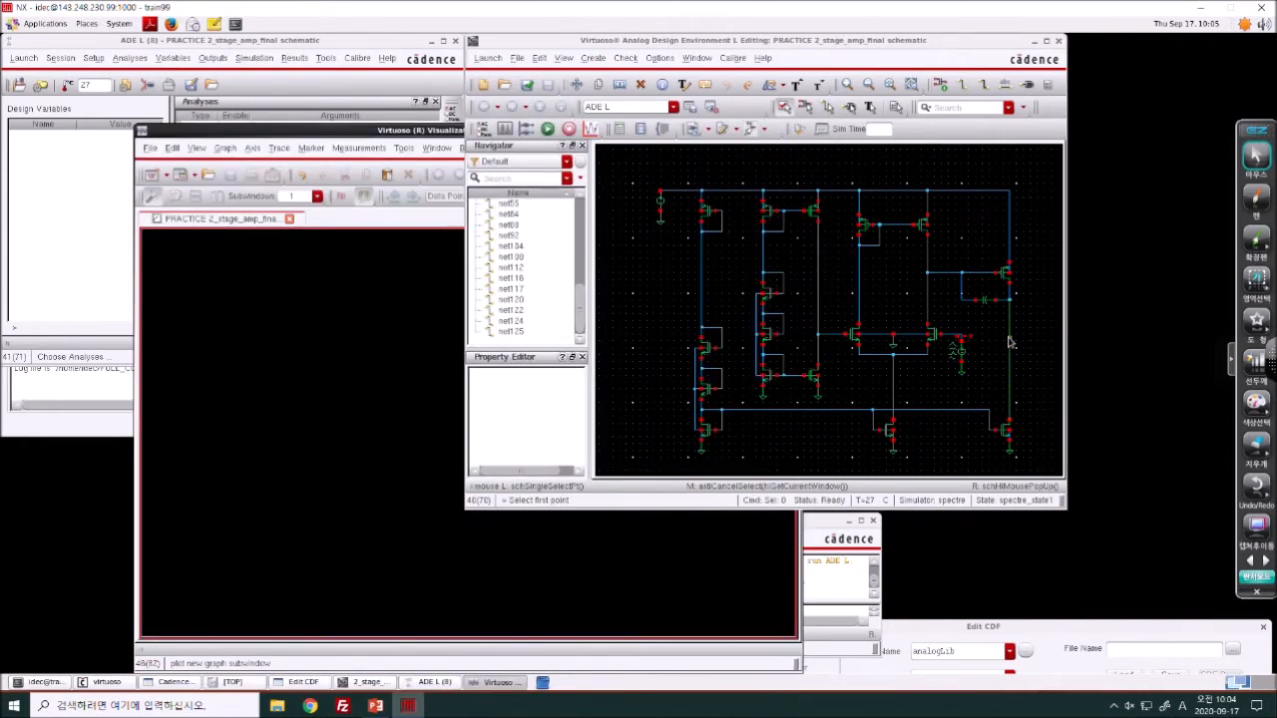
click(949, 339)
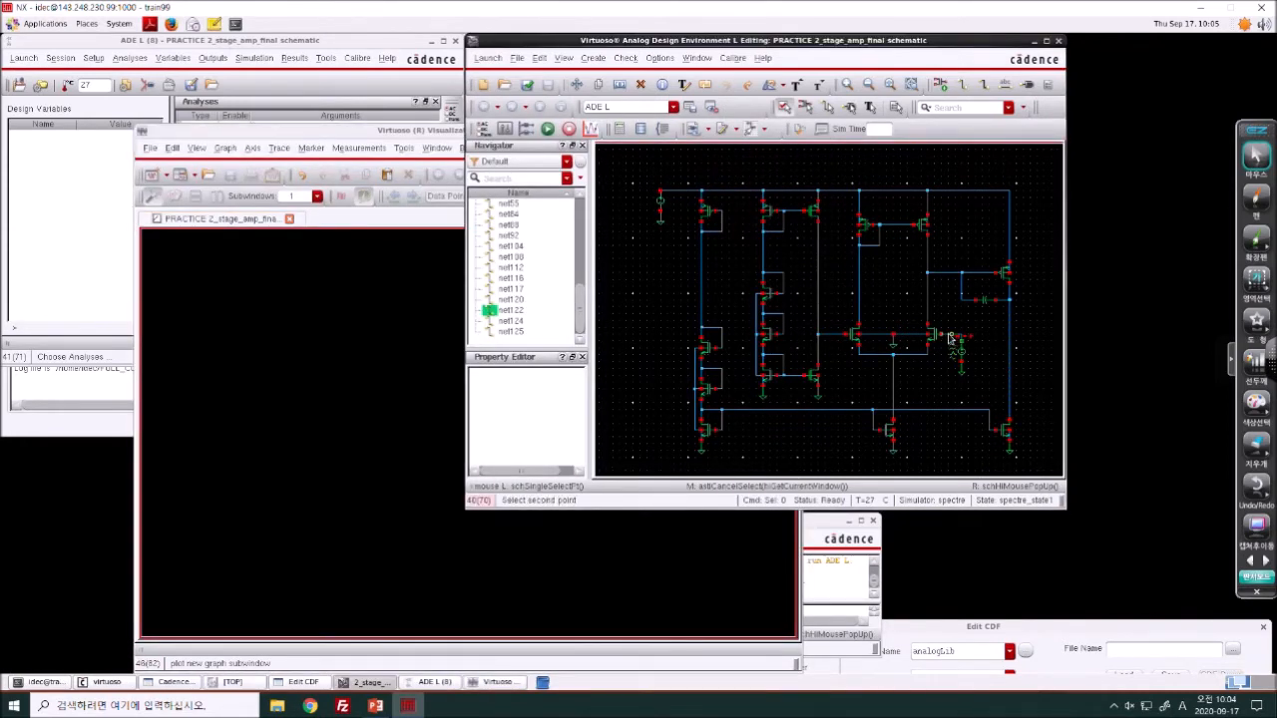
key(Escape)
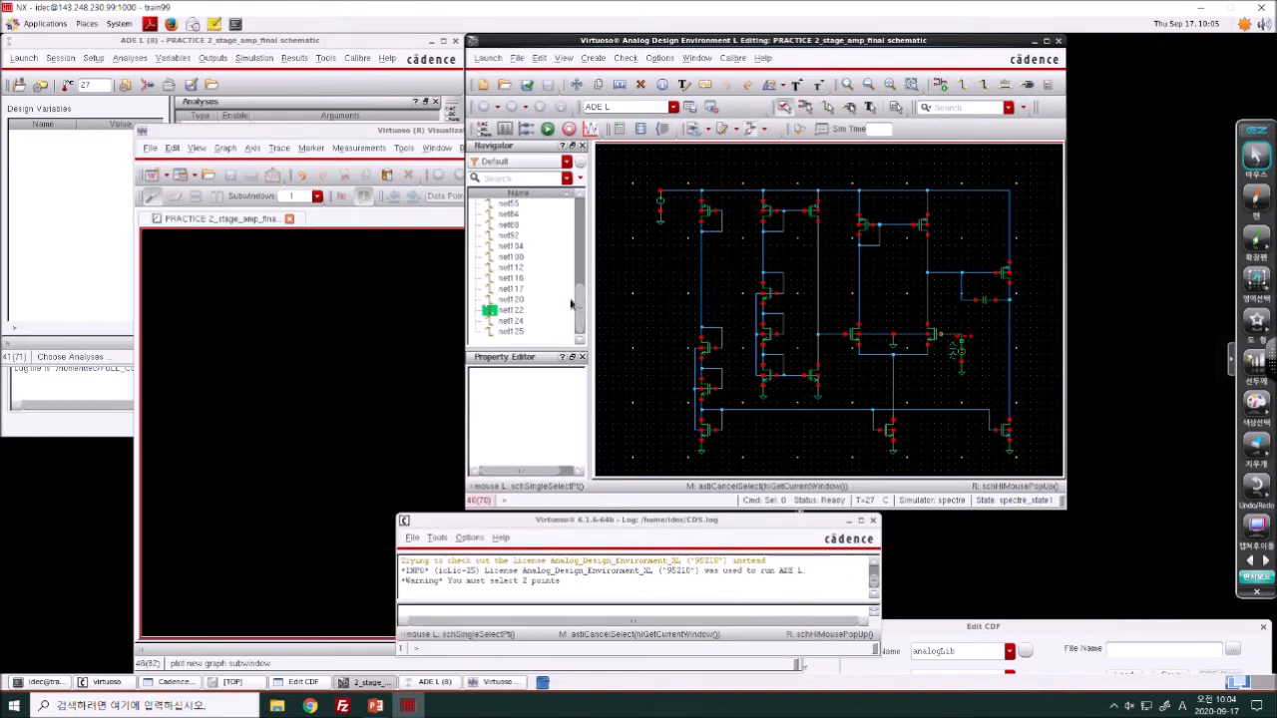
click(440, 286)
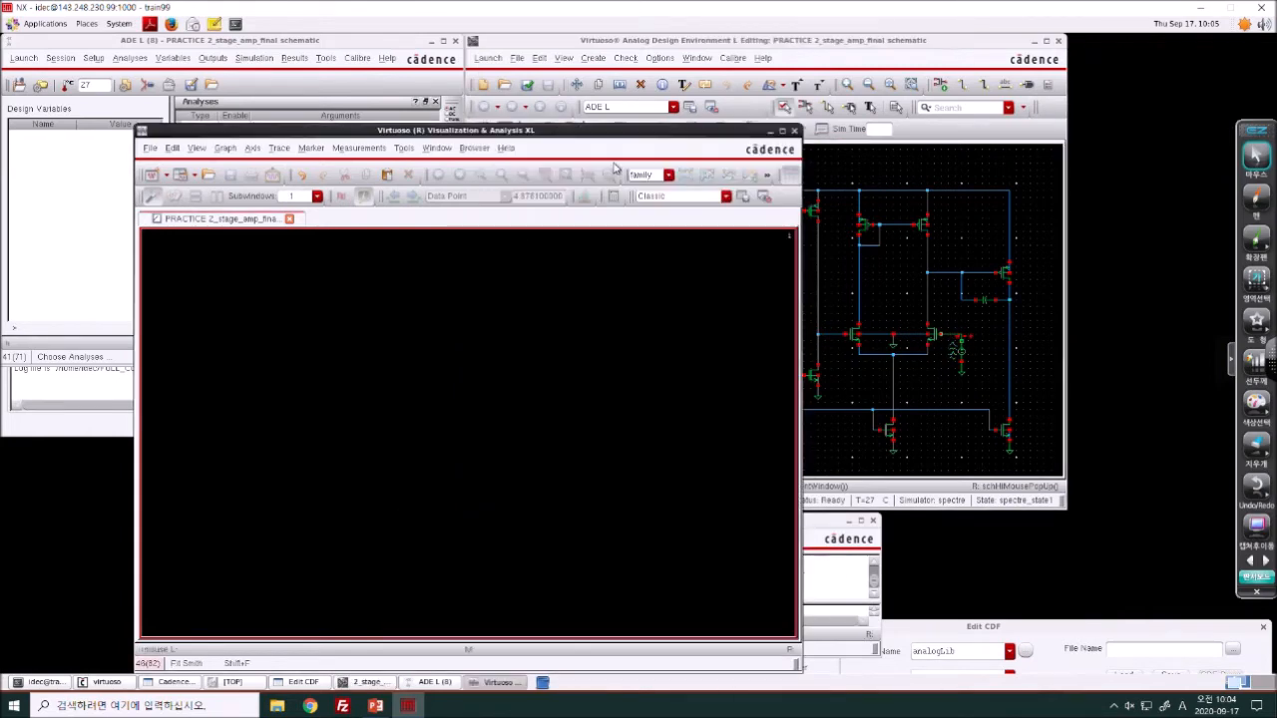
click(793, 131)
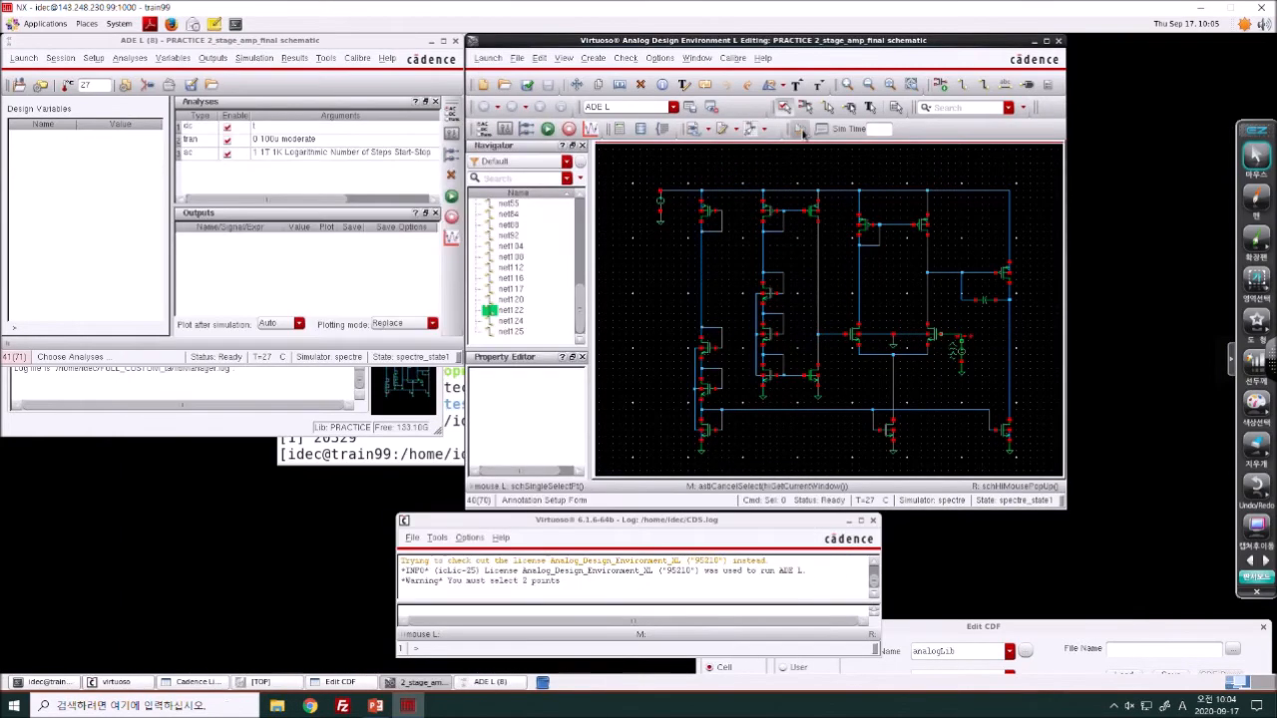
- Try to plot AC Gain & Phase from net125 to the gate wire of the V7 source, and close the graph window
click(752, 128)
click(787, 285)
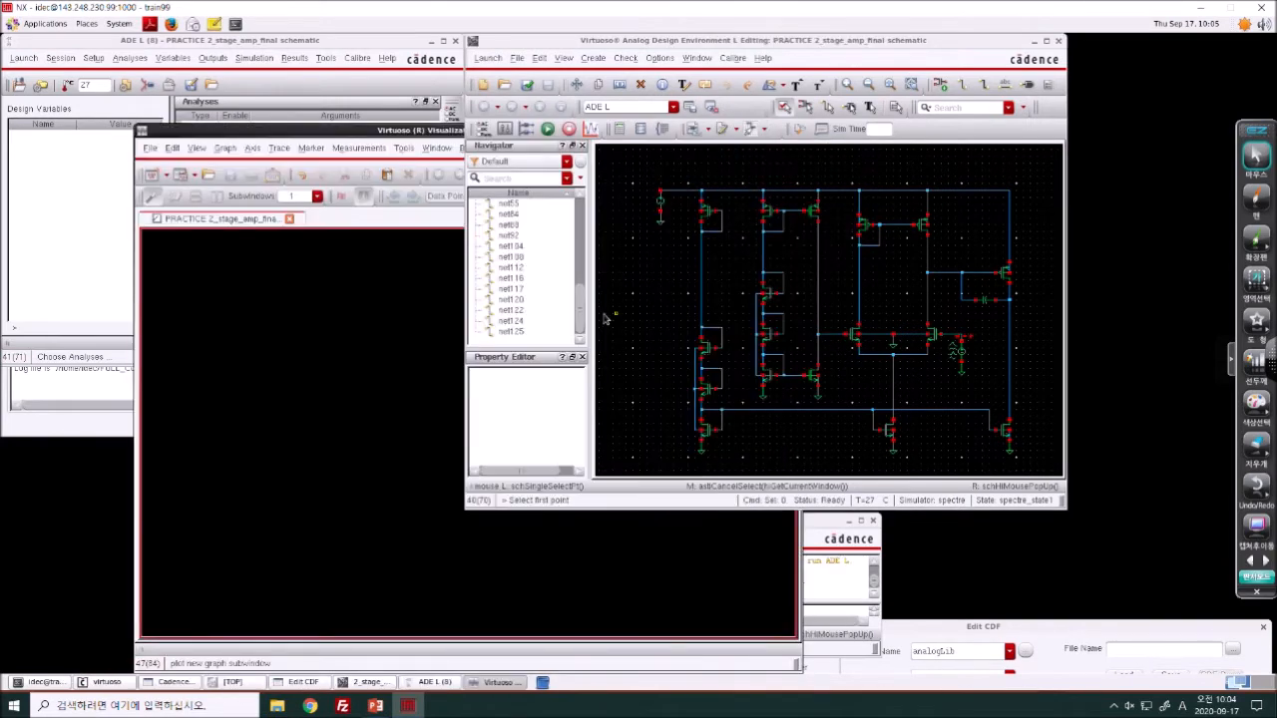
click(524, 333)
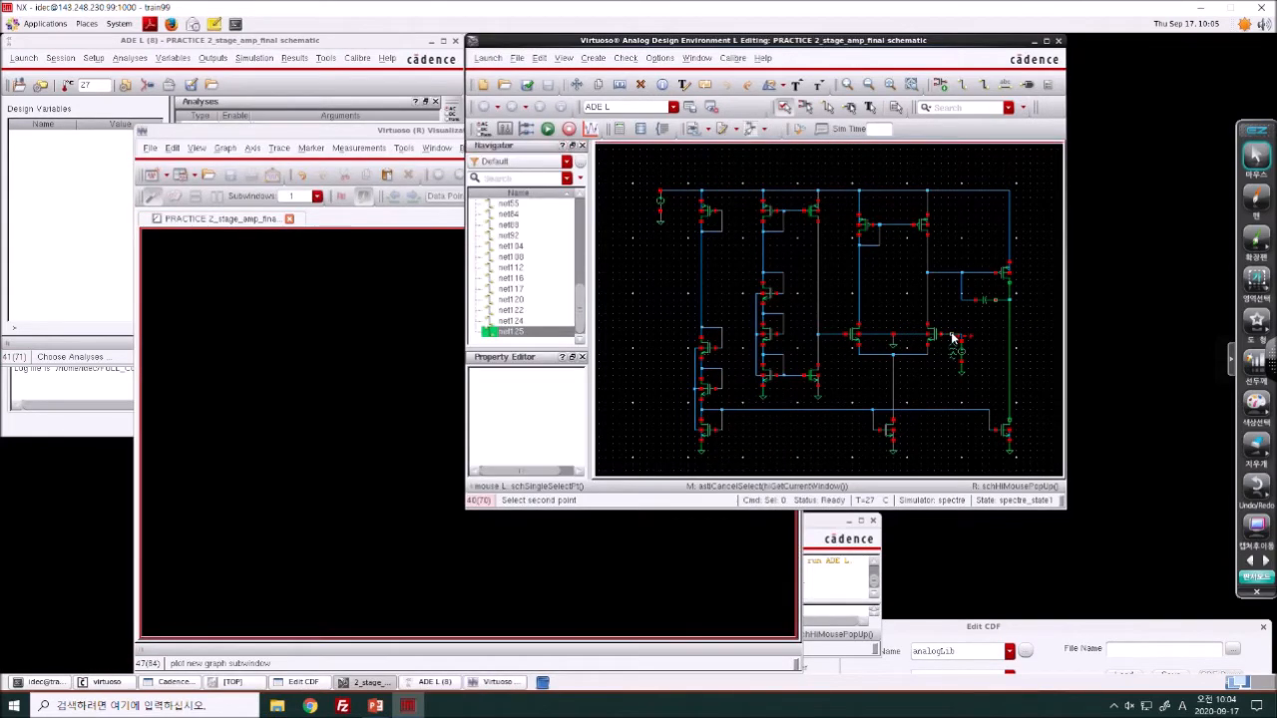
scroll(530, 258, up, 4)
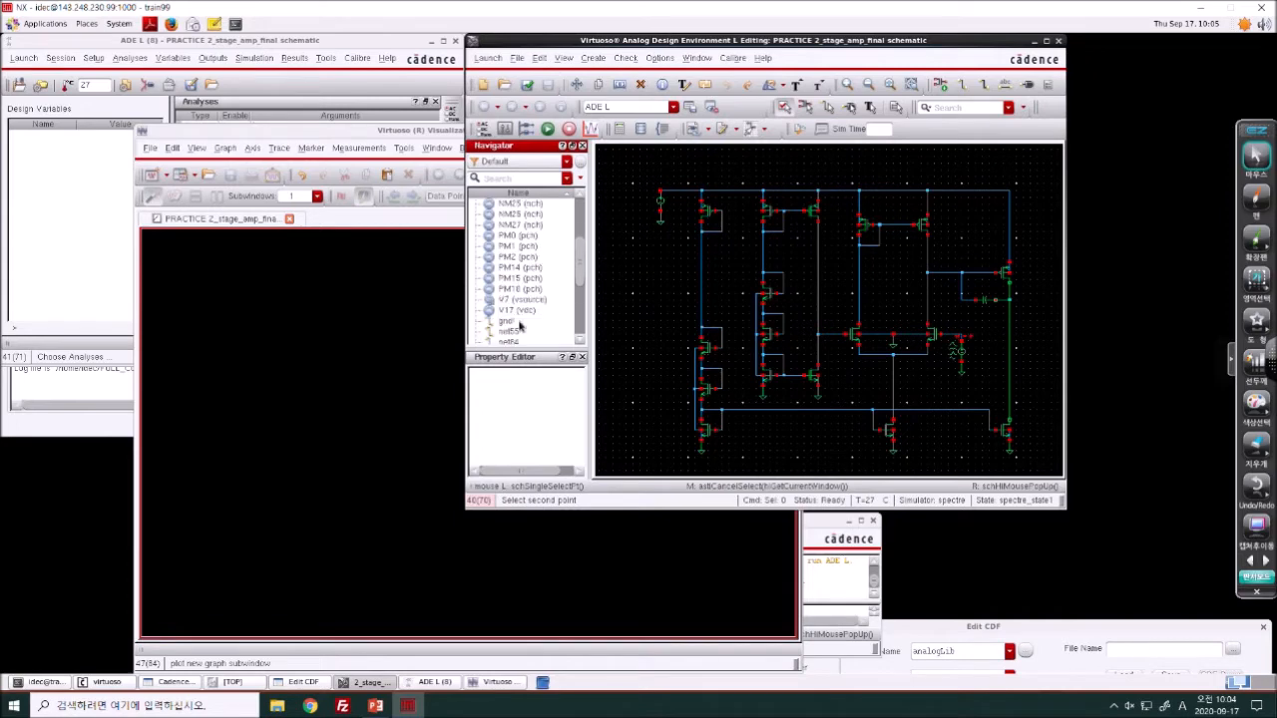
scroll(519, 329, down, 2)
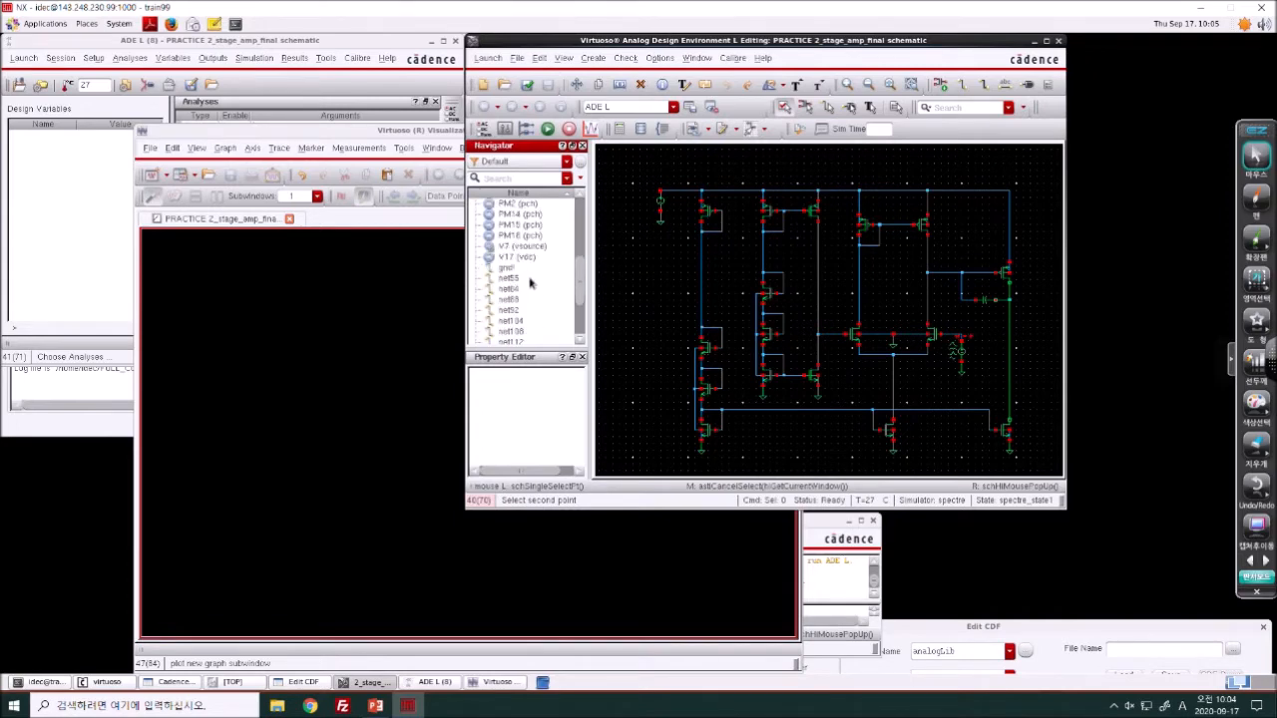
right_drag(909, 310, 996, 367)
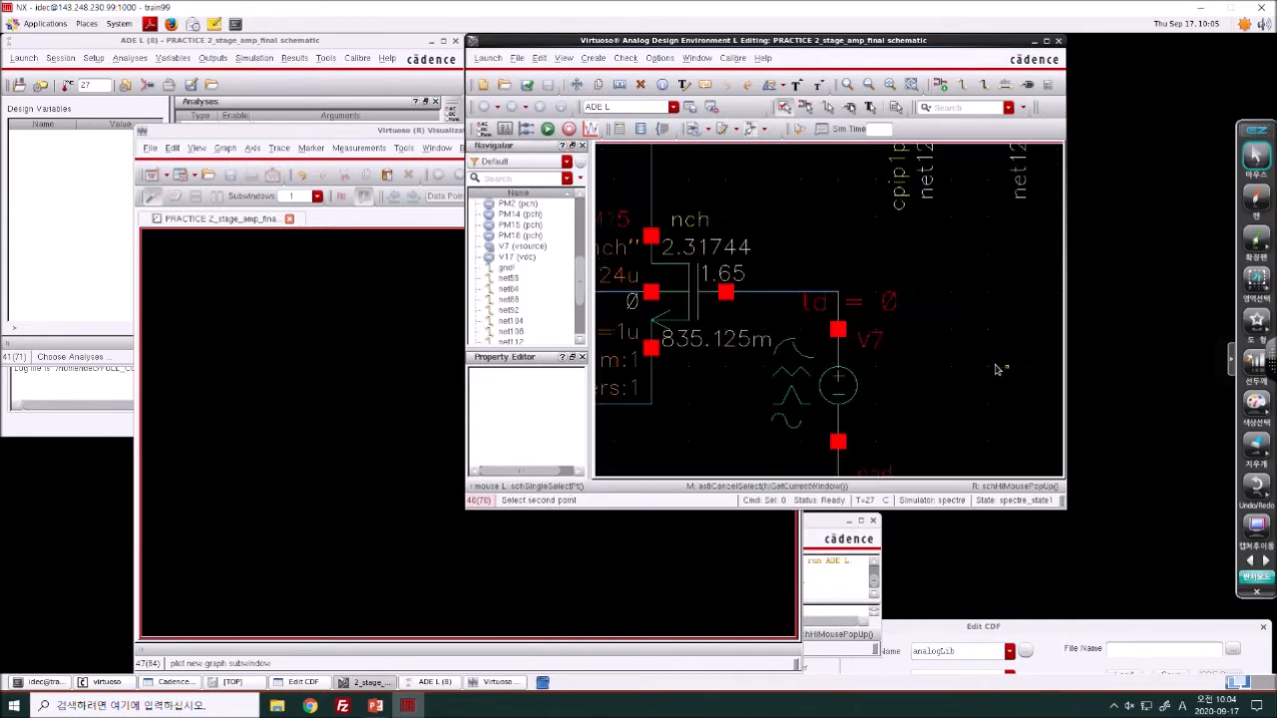
click(784, 293)
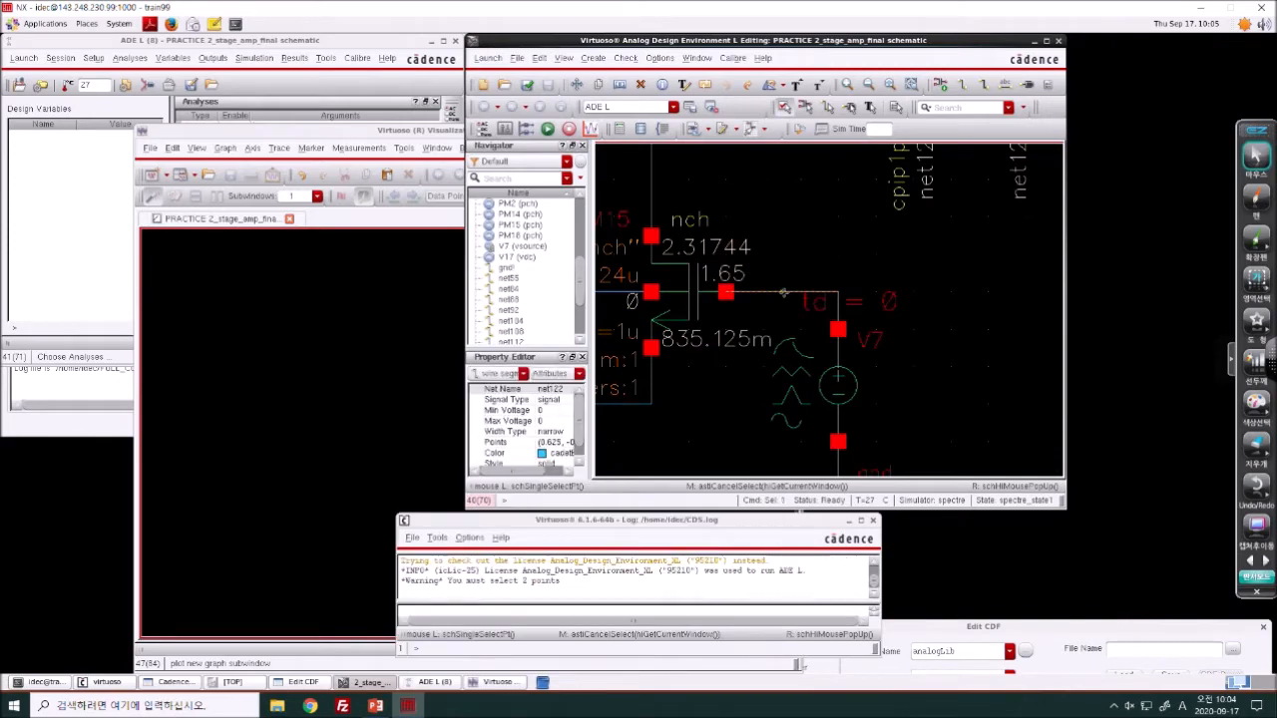
scroll(582, 288, down, 3)
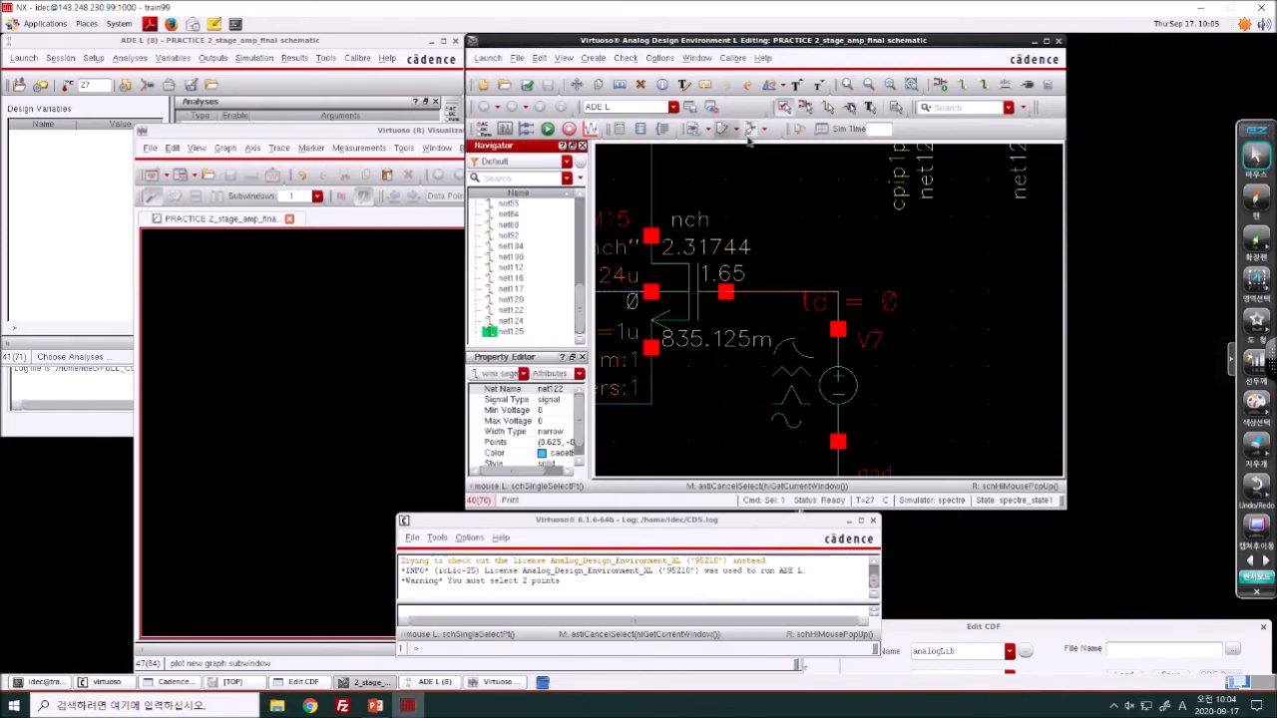
click(366, 289)
click(801, 129)
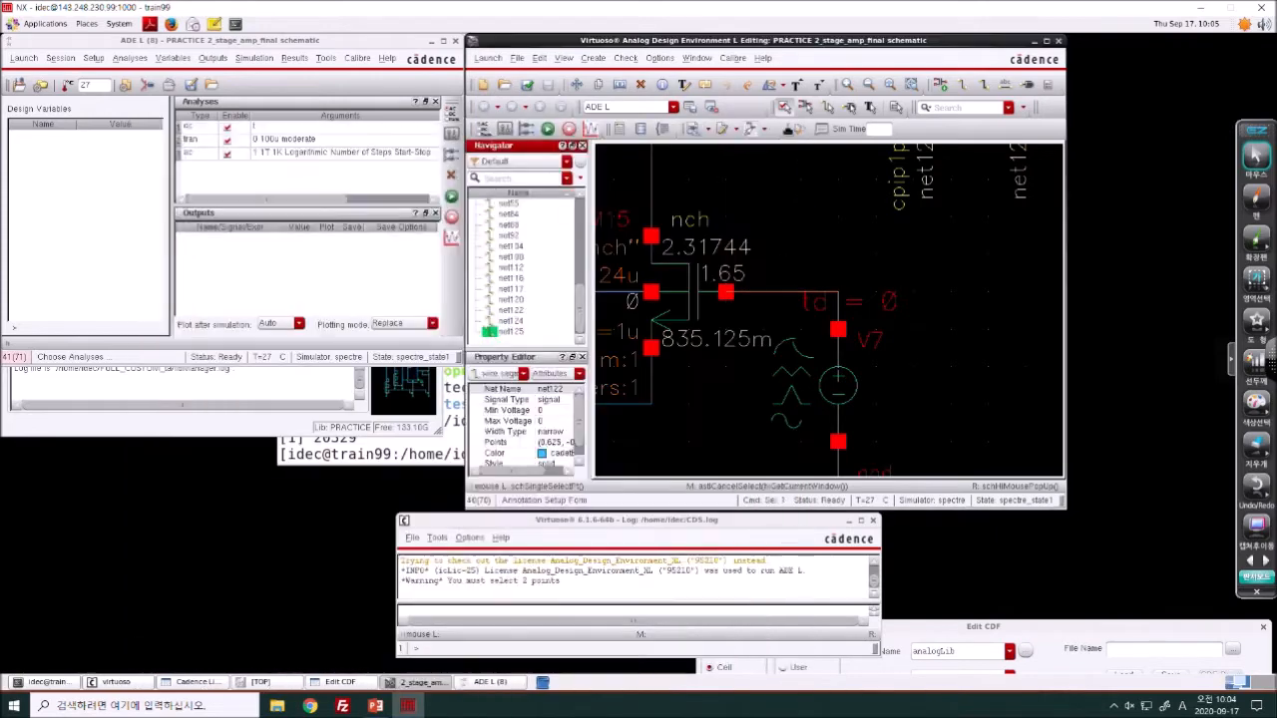
- Direct-plot the AC Gain & Phase of net125 relative to net122, and close the graph window
click(767, 131)
click(776, 273)
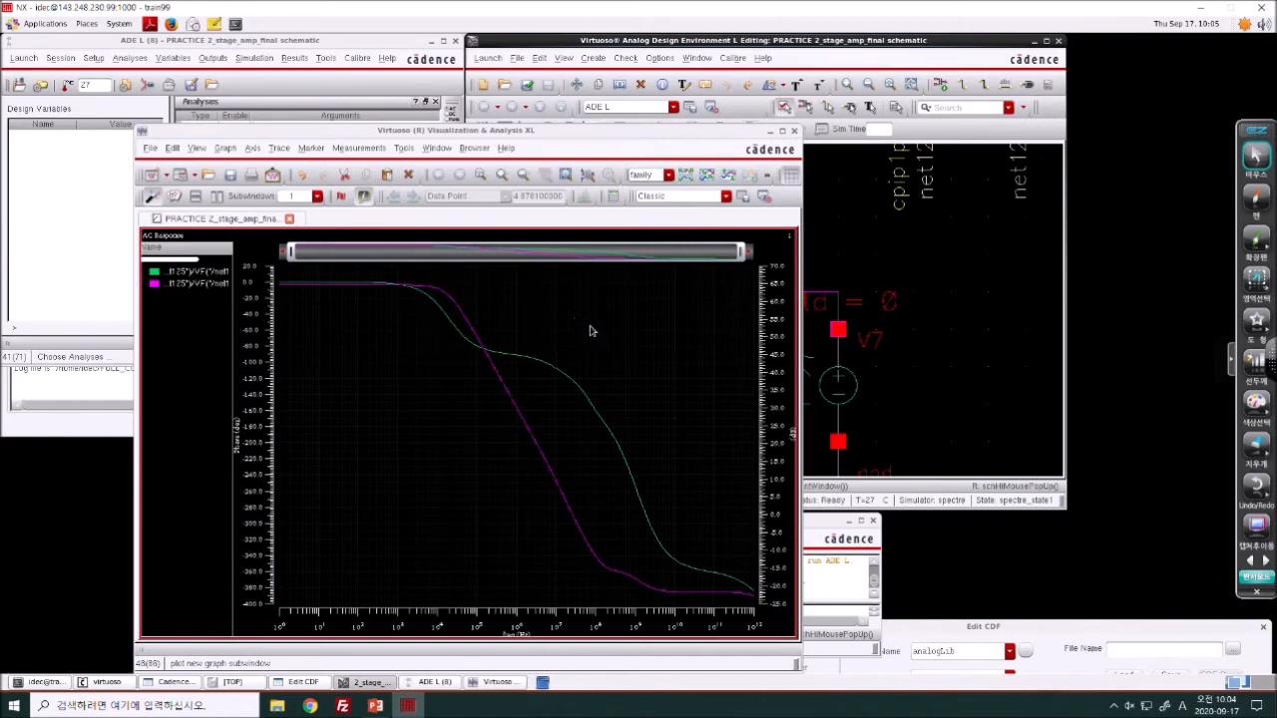
click(794, 130)
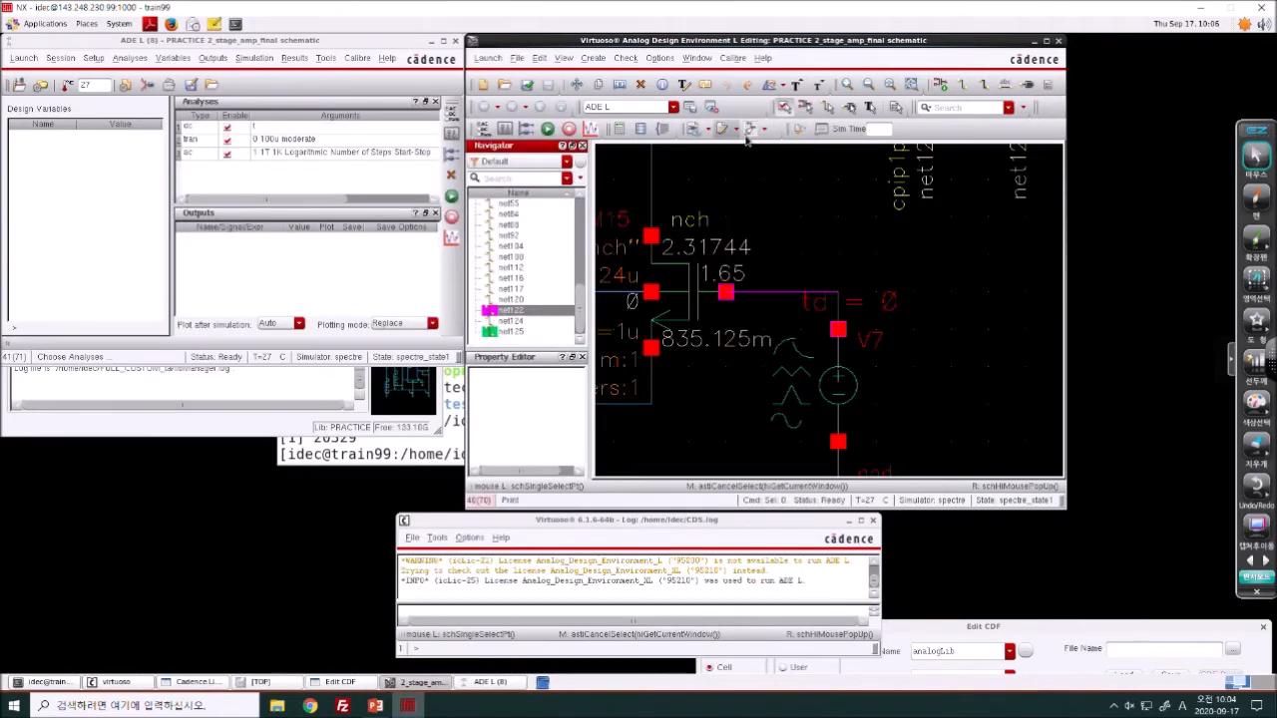
- Plot the AC voltage magnitude of the amplifier's output net using the Direct Plot main form
click(758, 129)
click(788, 156)
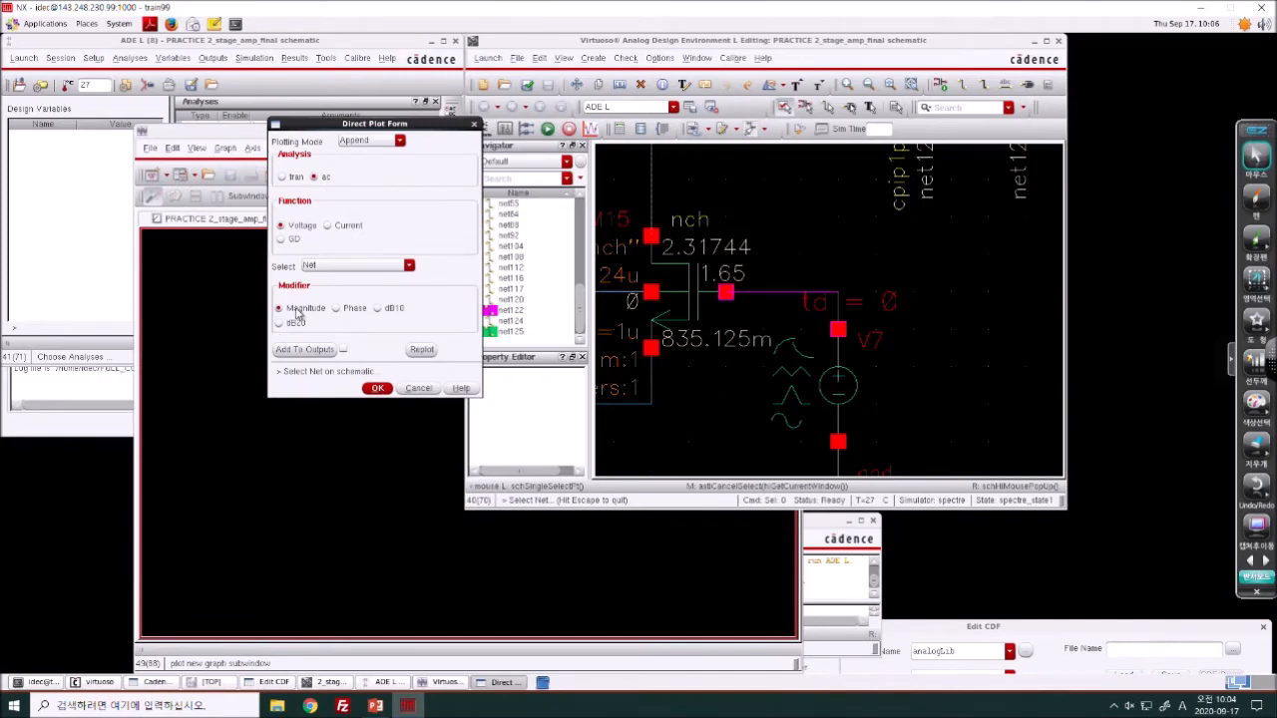
key(f)
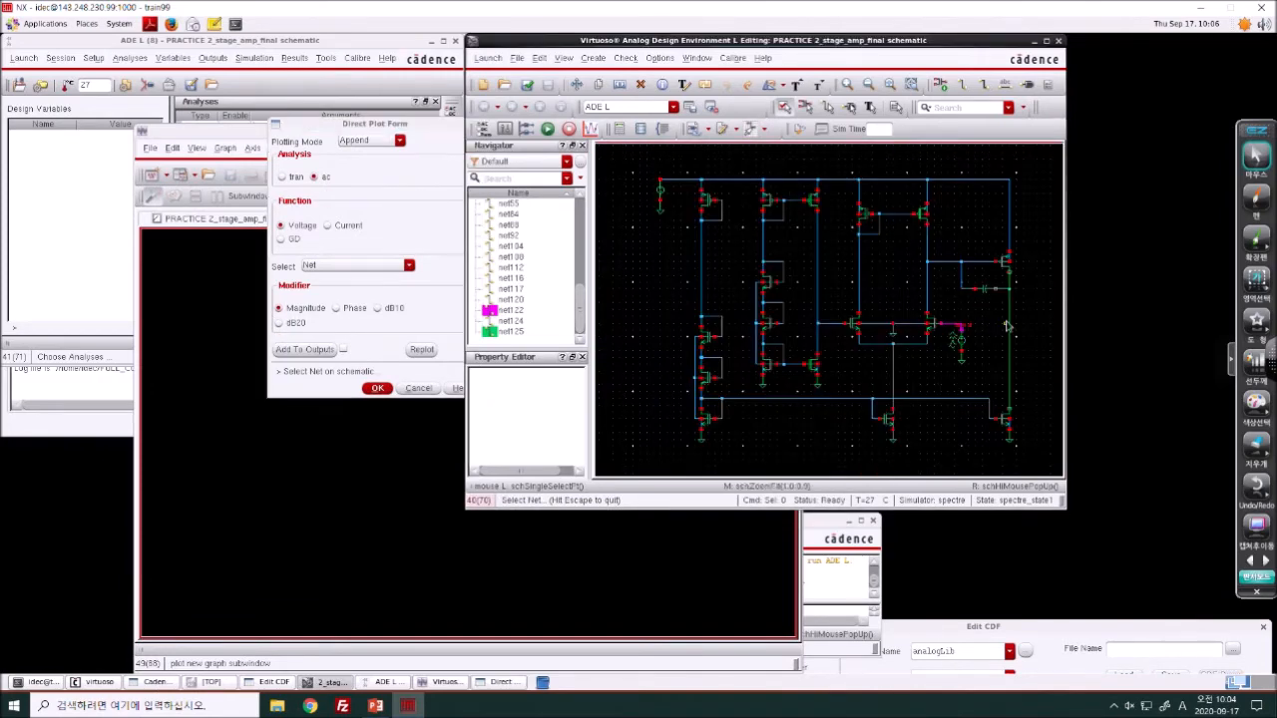
click(1007, 319)
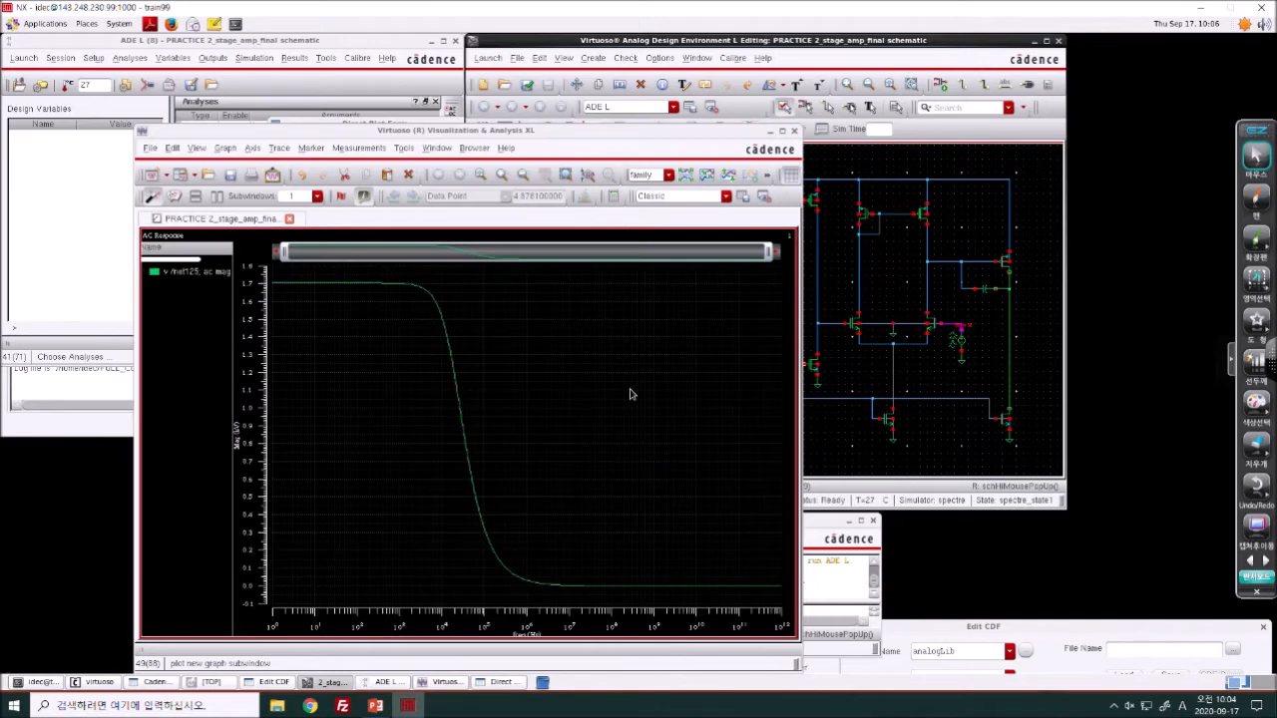
- Set the dependent modifier of the net125 magnitude trace to dB20 and apply it
double_click(206, 274)
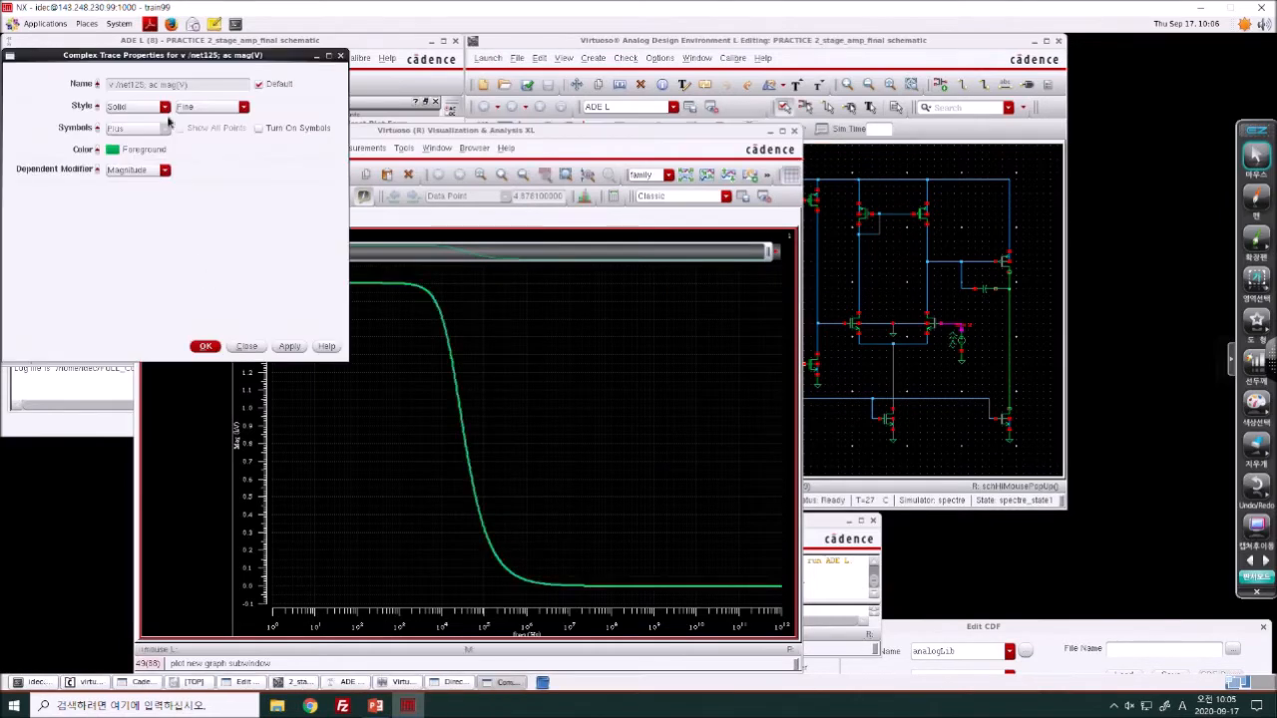
click(166, 172)
click(157, 207)
click(289, 346)
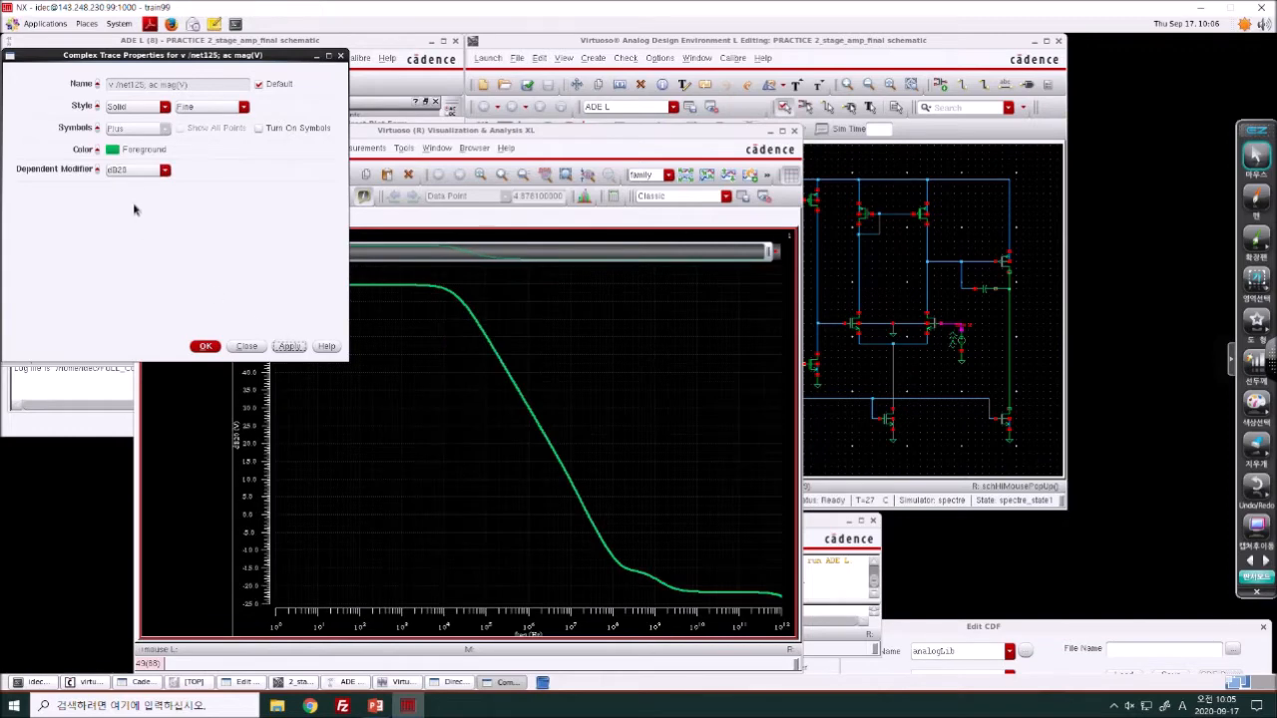
- Change the net125 trace's dependent modifier to phase, and close the graph window
click(140, 171)
click(143, 220)
click(205, 346)
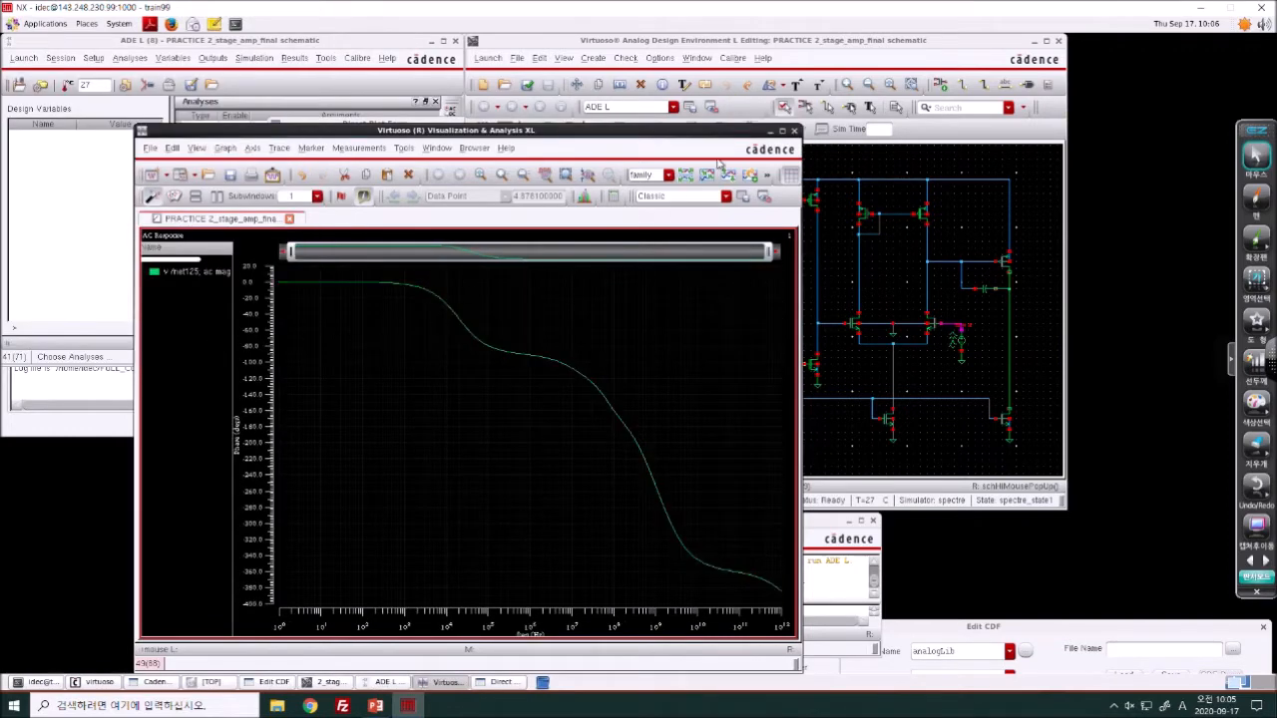
click(794, 132)
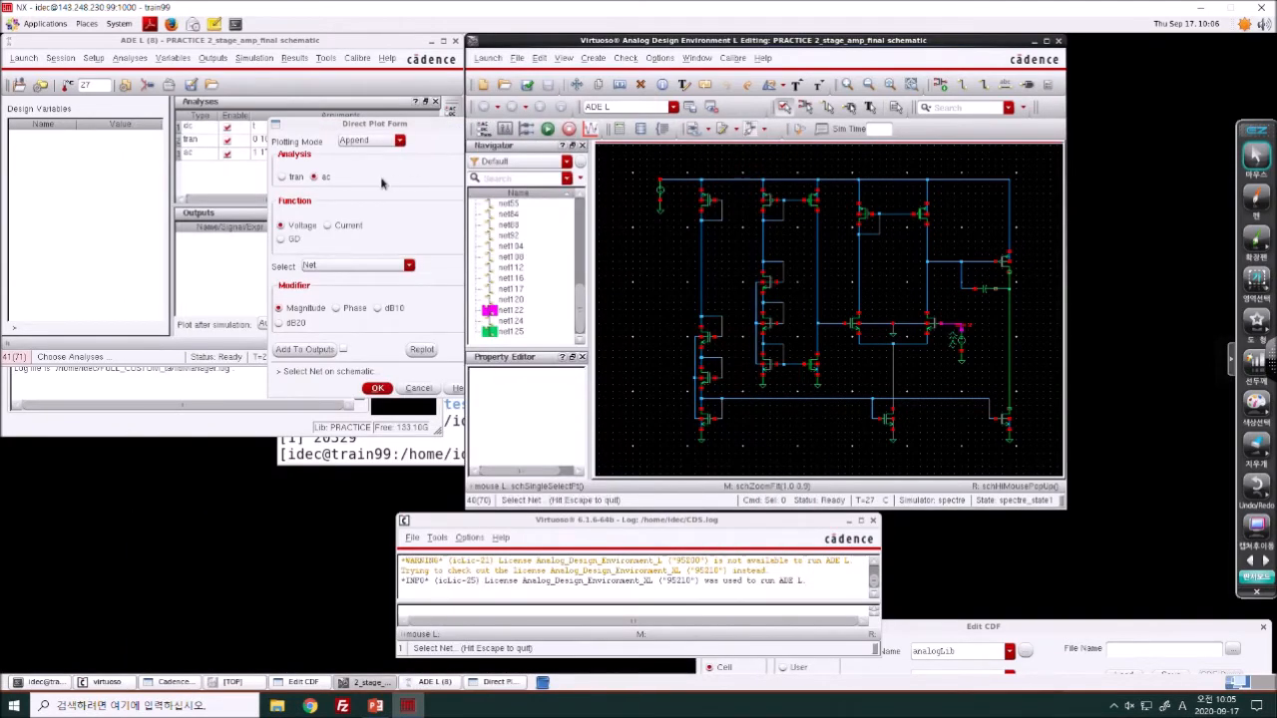
click(280, 323)
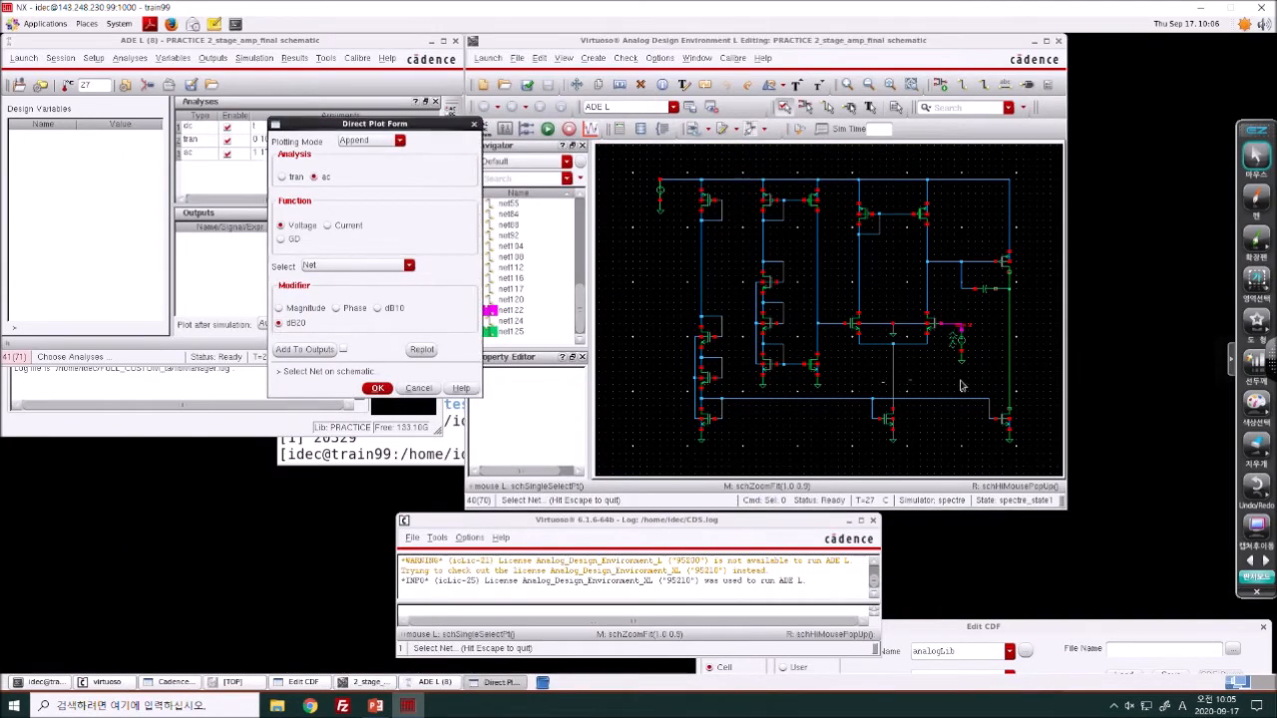
click(1016, 351)
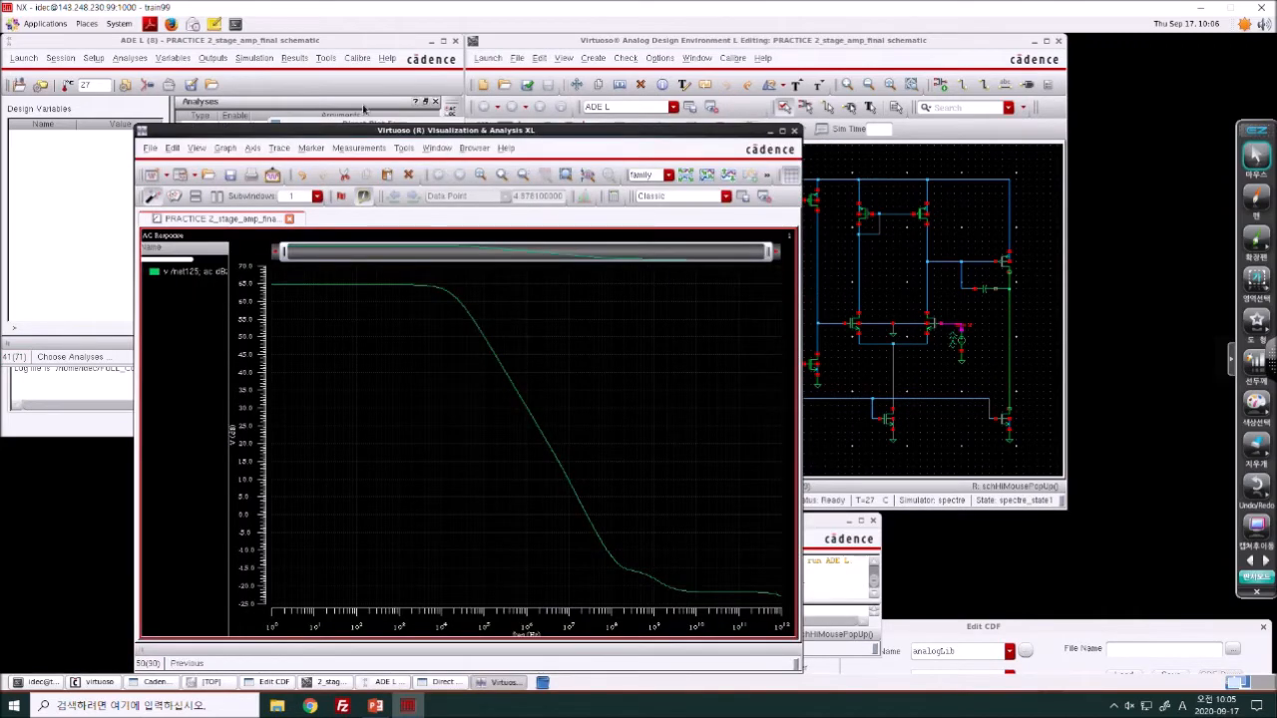
drag(370, 131, 631, 126)
click(355, 127)
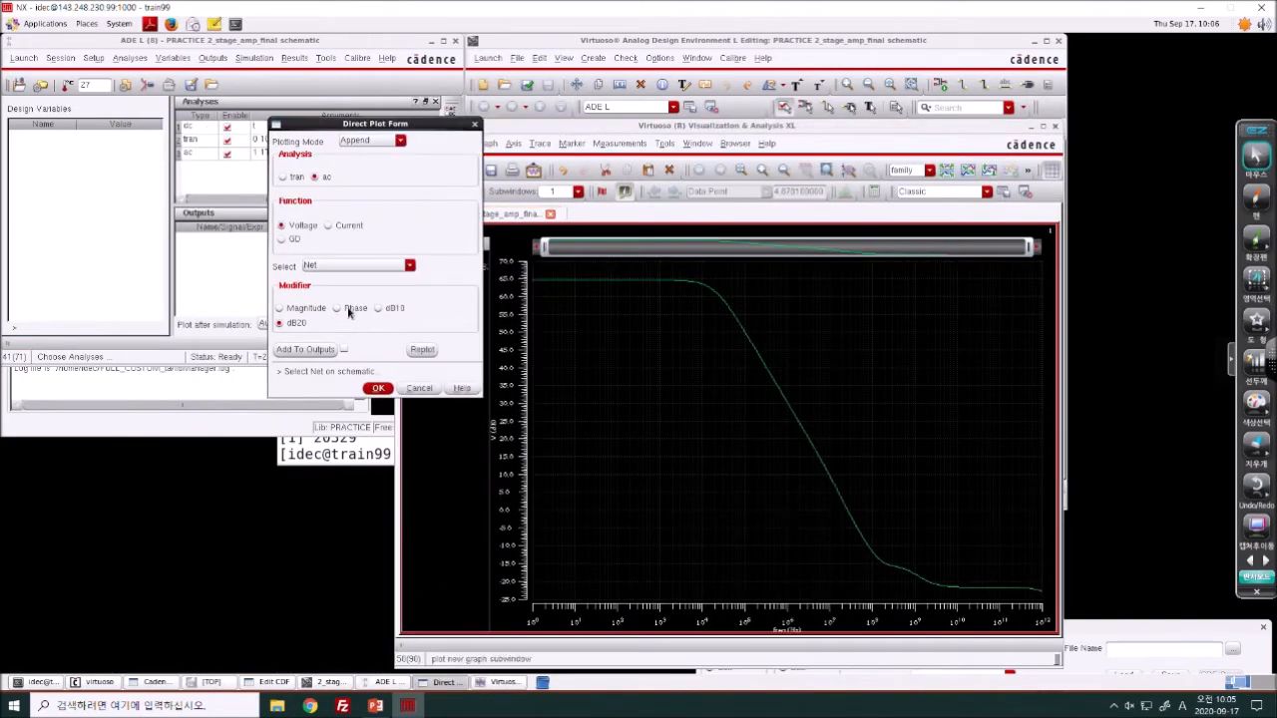
click(658, 118)
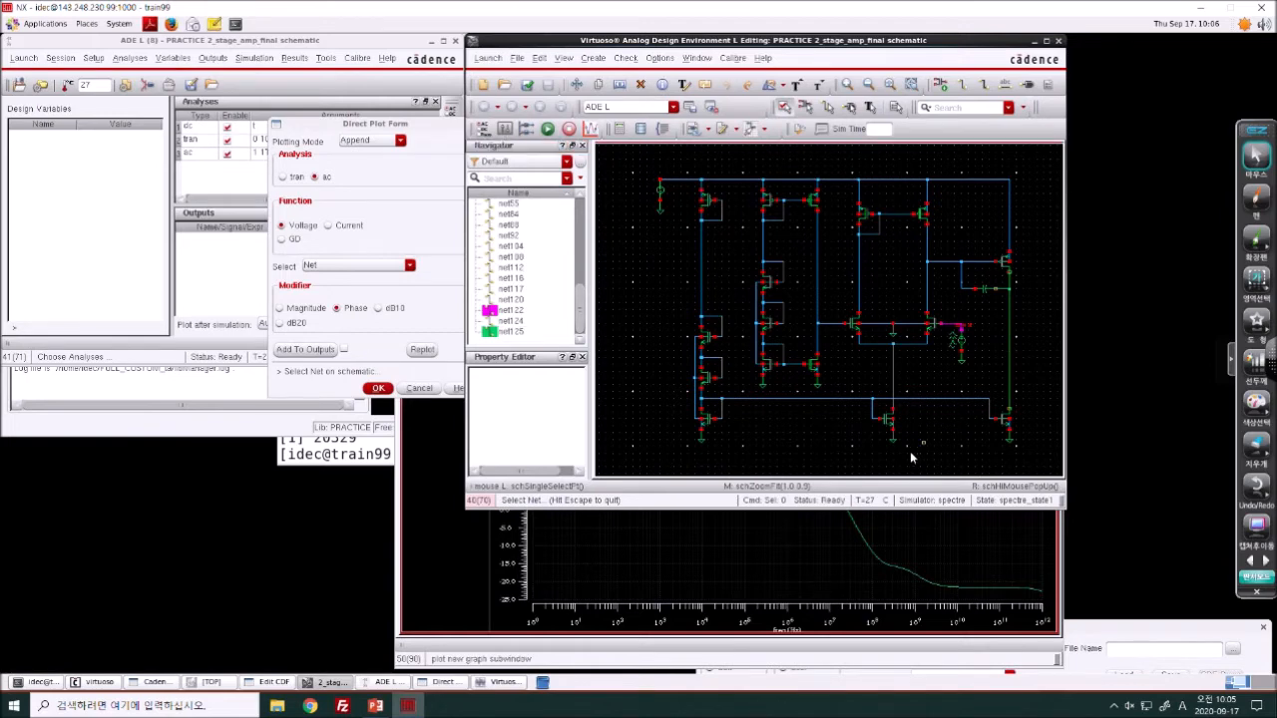
click(801, 540)
click(1054, 126)
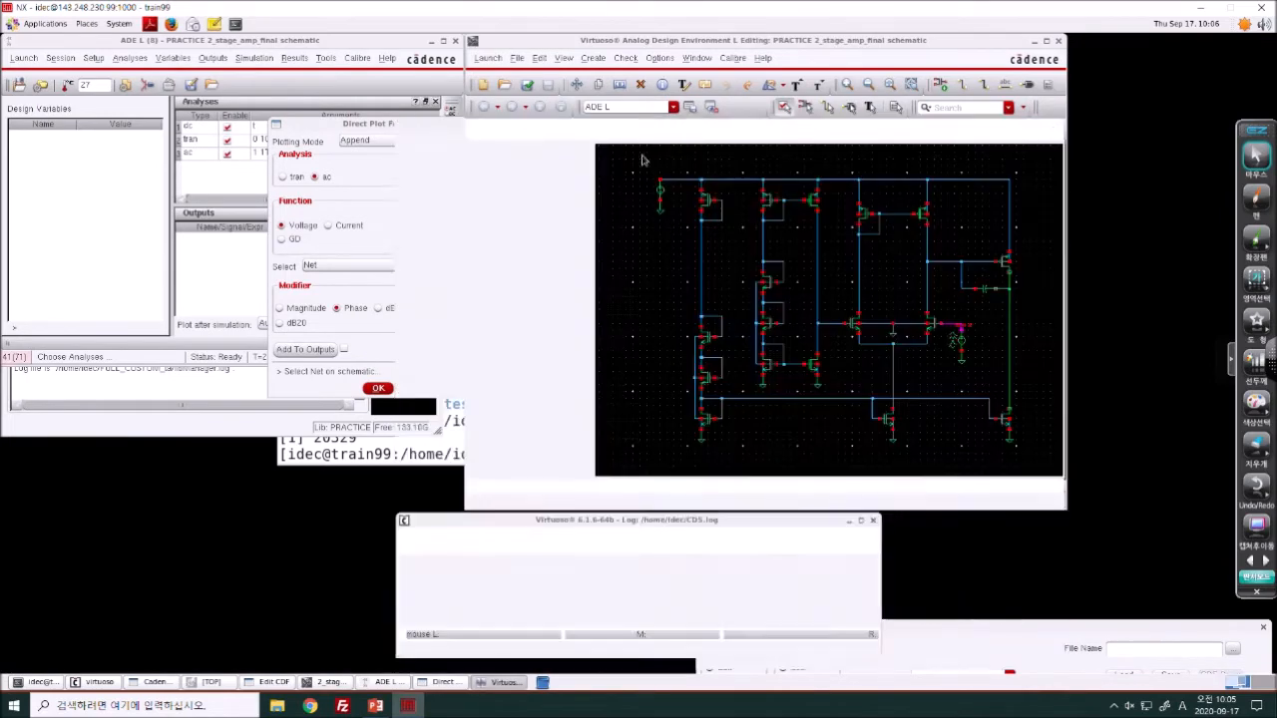
click(411, 389)
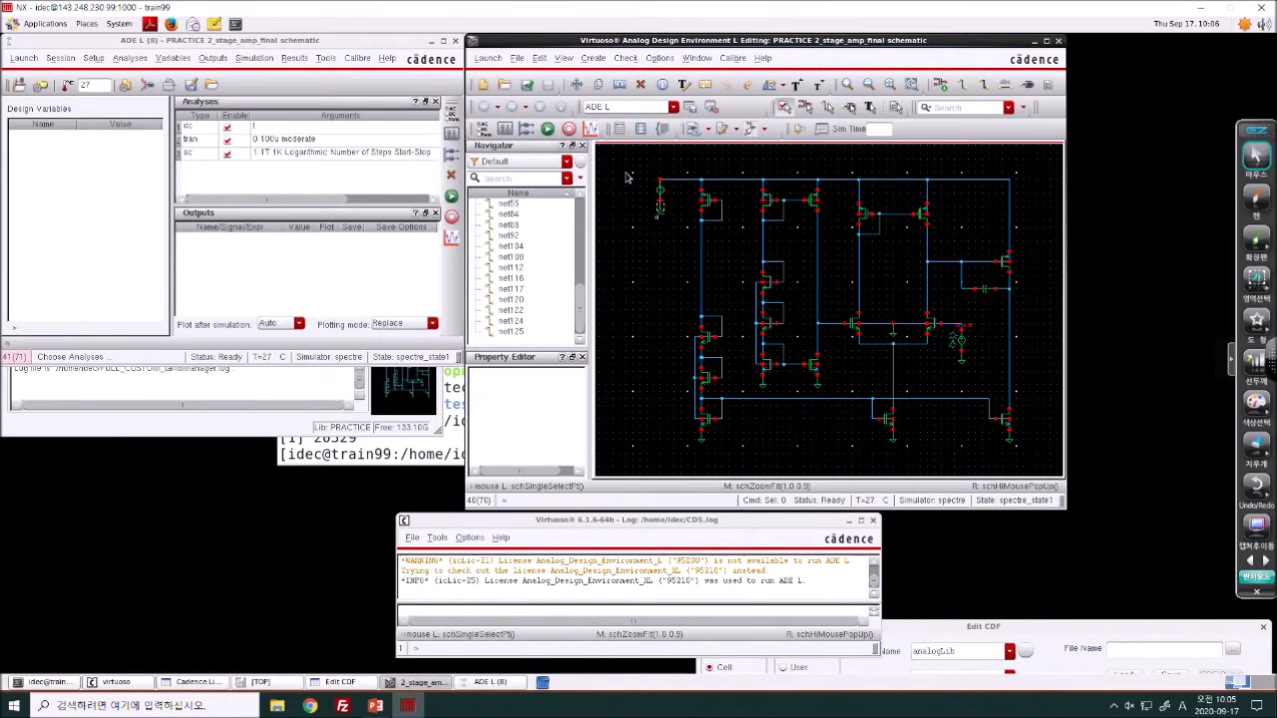
- Reopen the Direct Plot main form and plot the AC voltage of the amplifier's output net in dB20
click(296, 58)
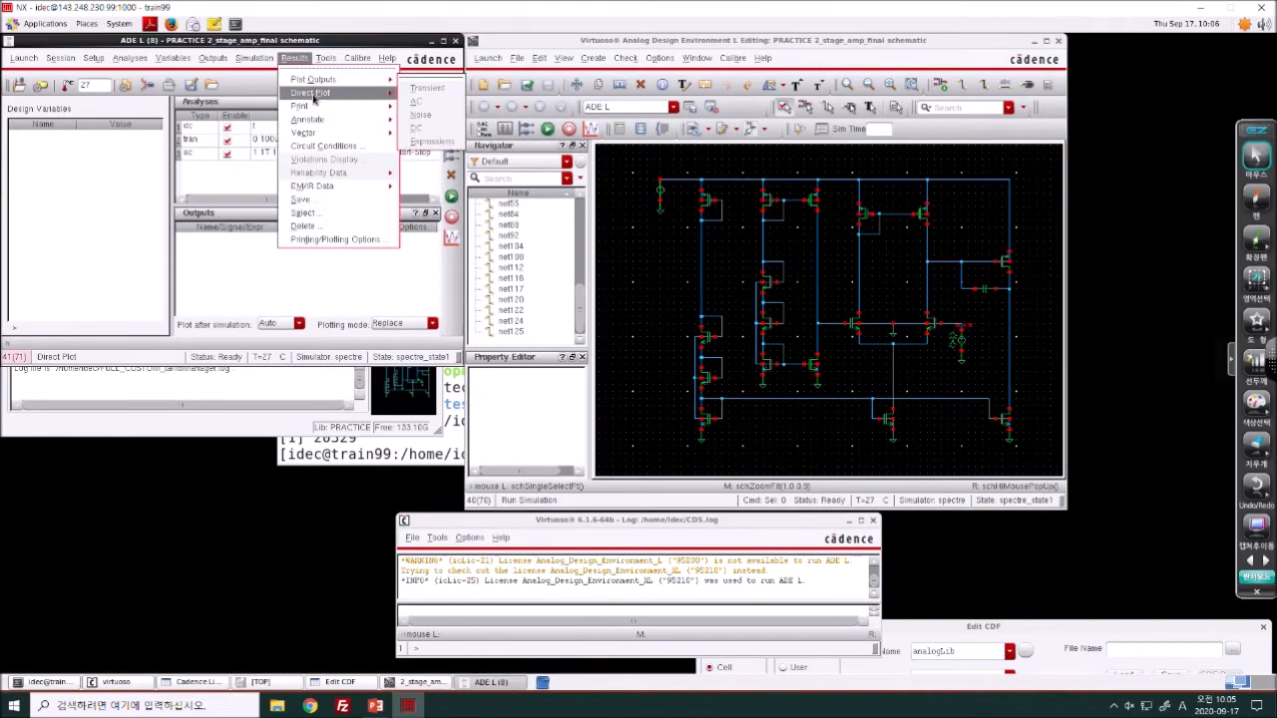
mouse_move(319, 88)
click(428, 86)
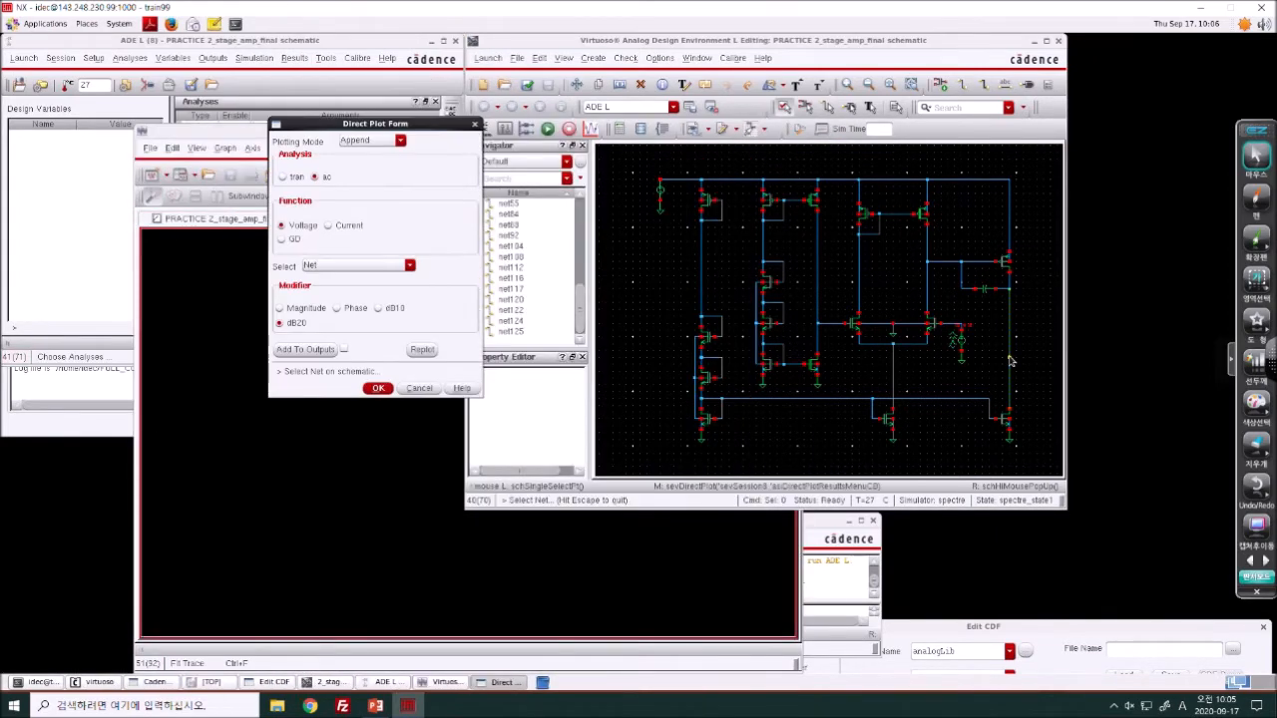
click(1009, 358)
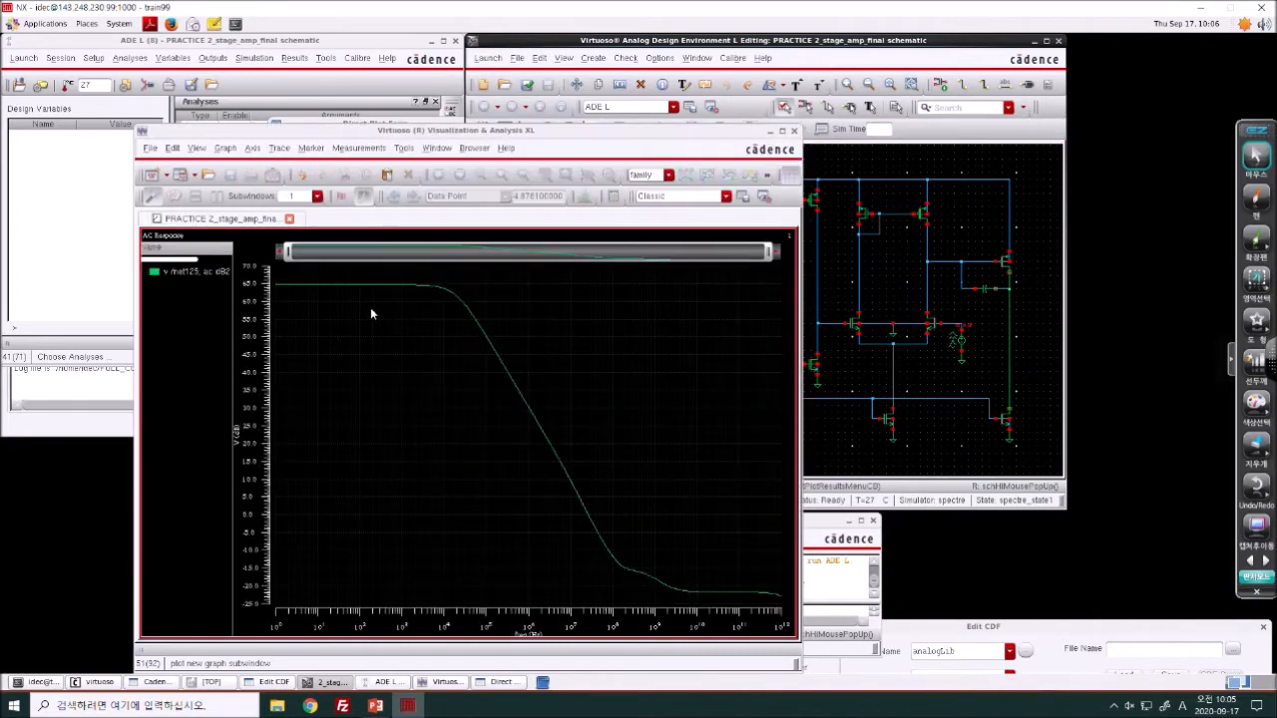
- Append the AC voltage phase of the same output net to the dB20 graph
click(407, 127)
click(353, 310)
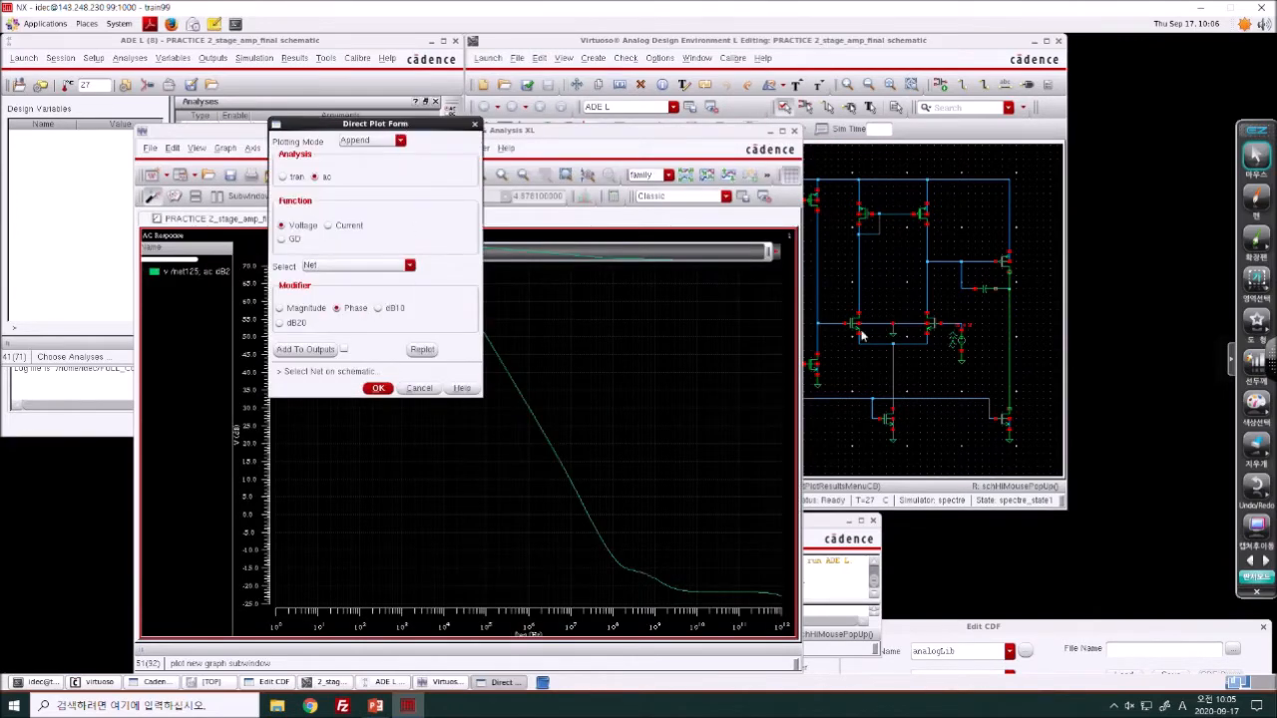
click(1012, 330)
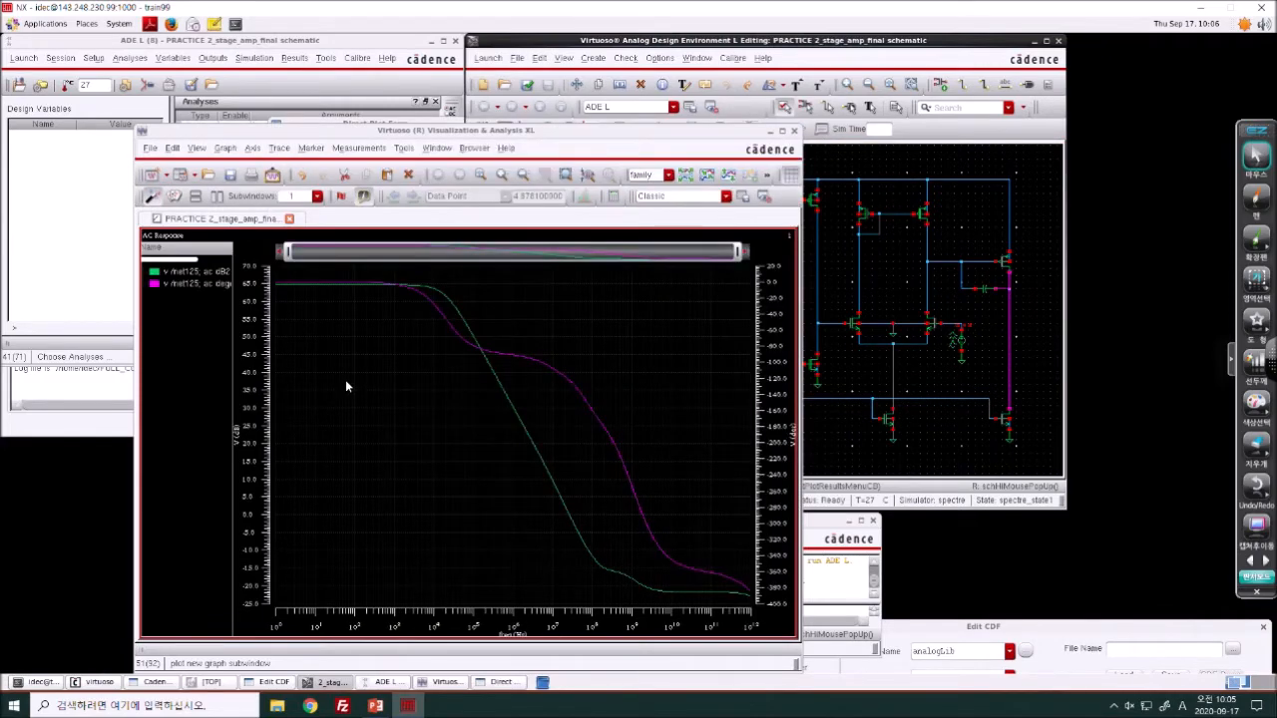
- Add a vertical marker to the AC response graph and place it on the flat low-frequency part of the gain trace
click(346, 382)
drag(602, 129, 841, 8)
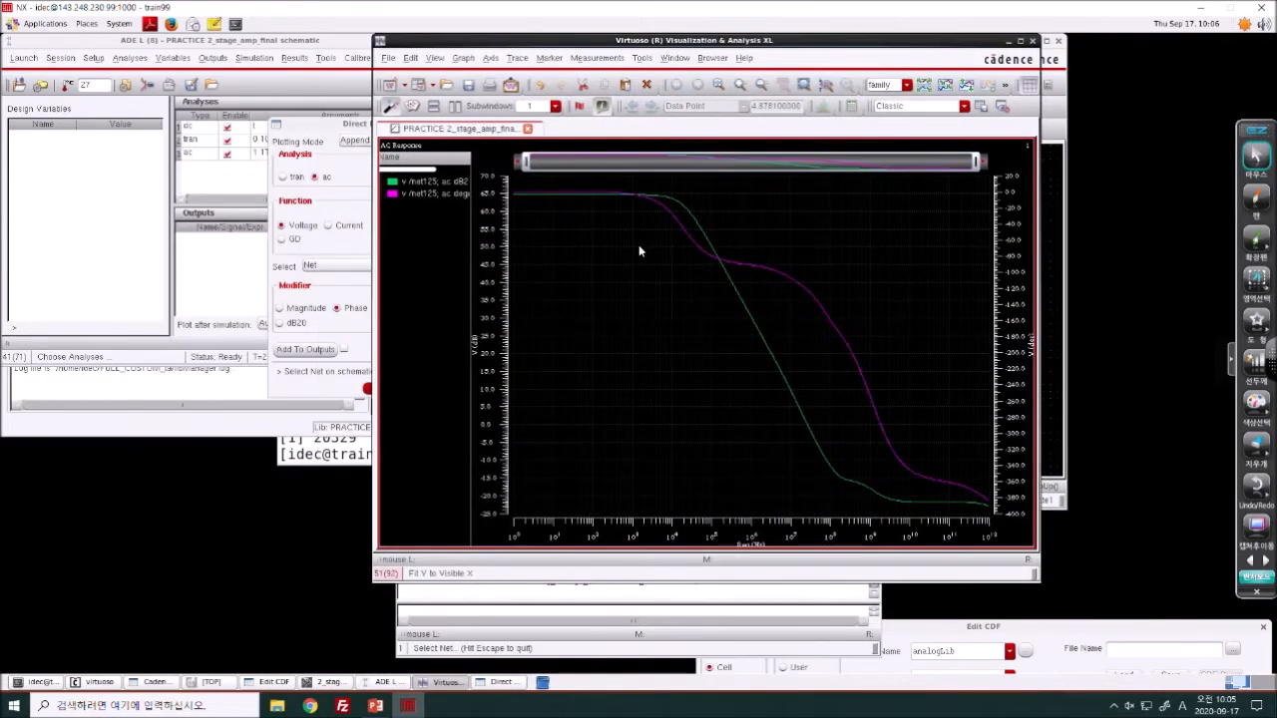
key(v)
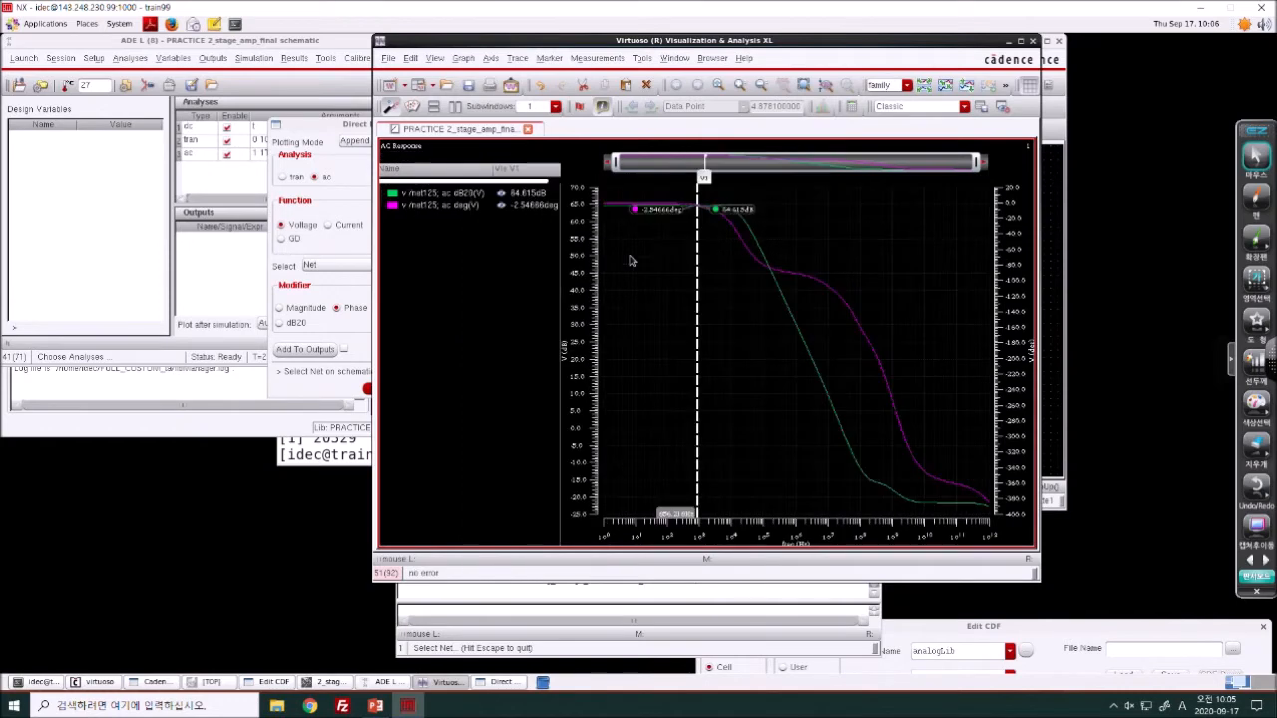
drag(696, 236, 664, 245)
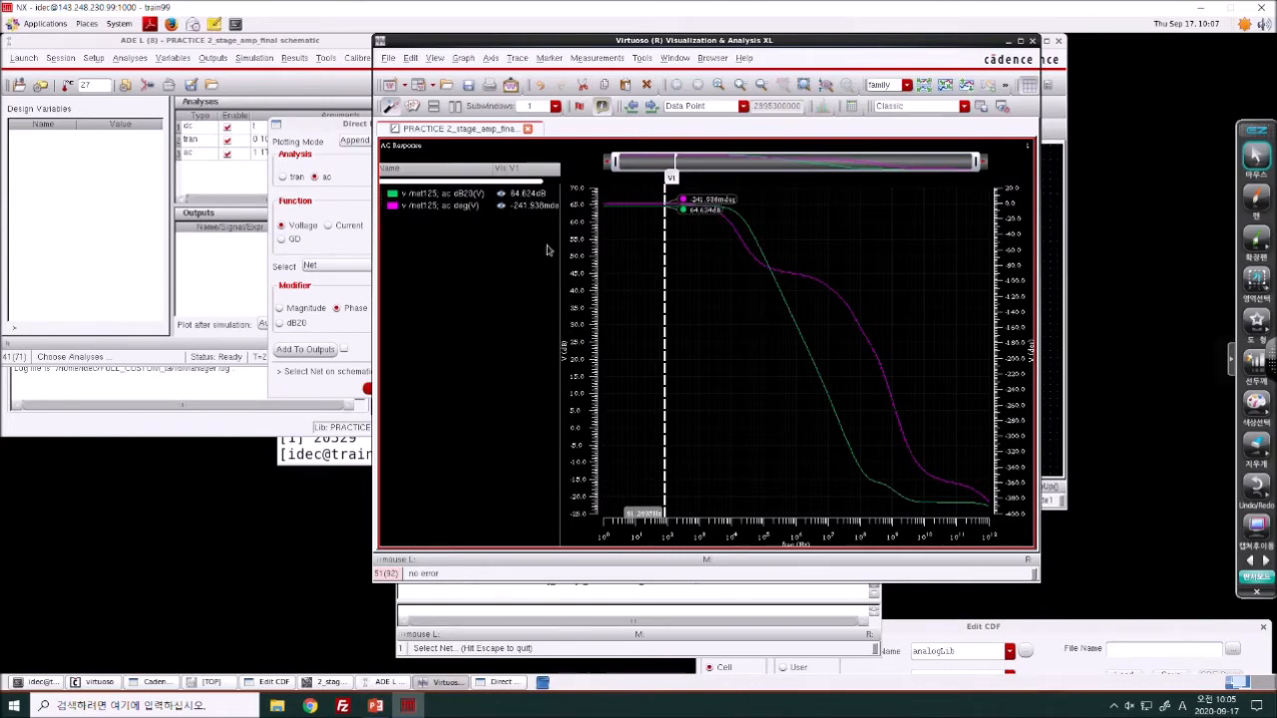
- Check the bandwidth entries in the PowerPoint results table, and move the graph's vertical marker to the gain roll-off at about 61 dB
click(376, 707)
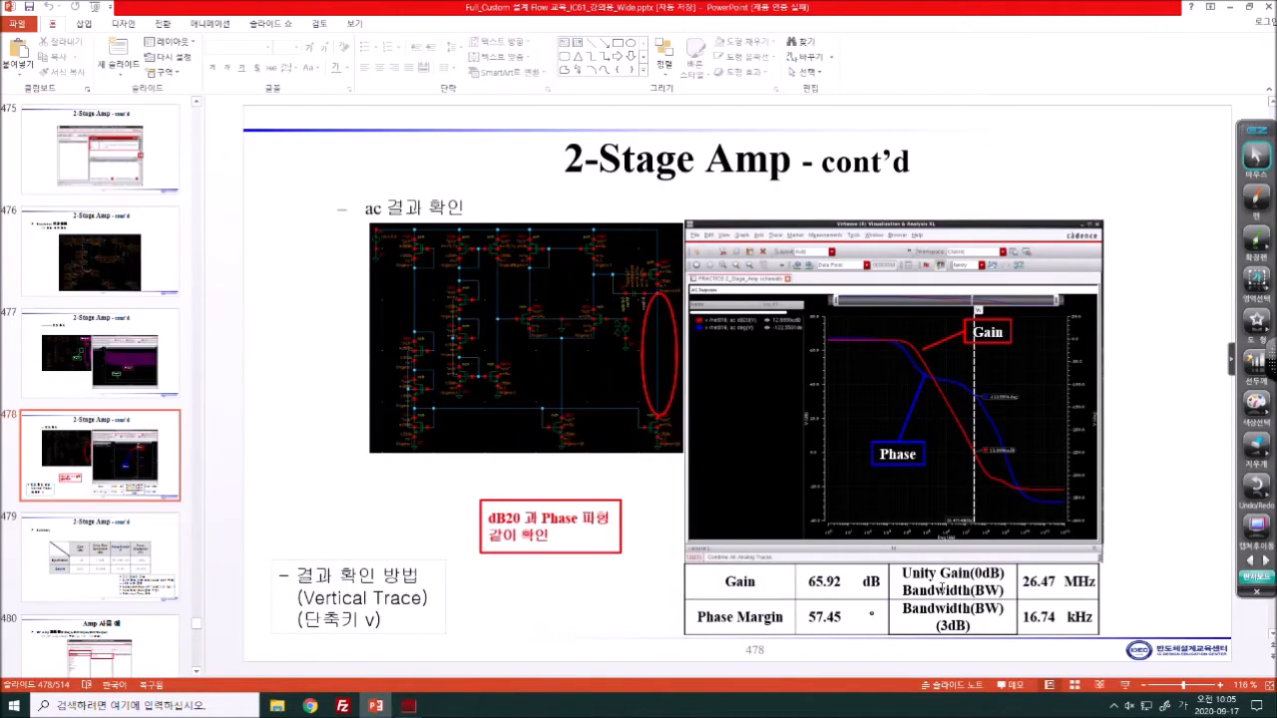
drag(903, 611, 972, 626)
click(982, 629)
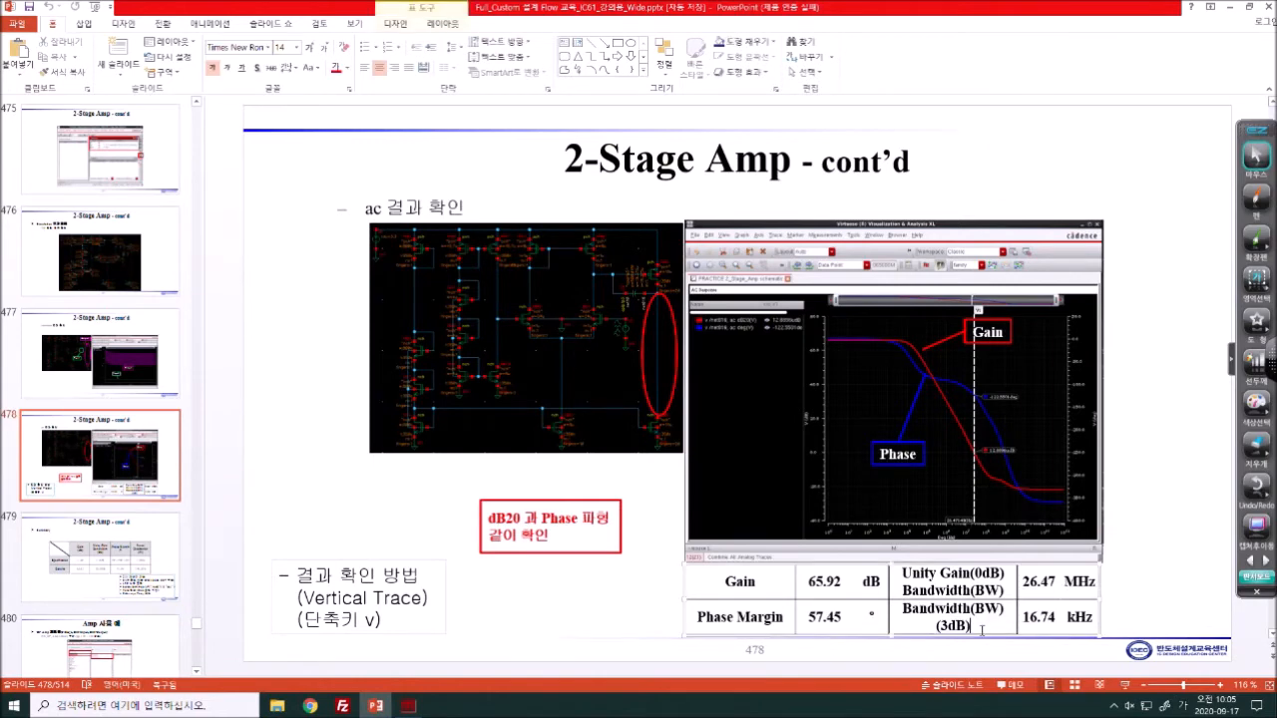
click(408, 706)
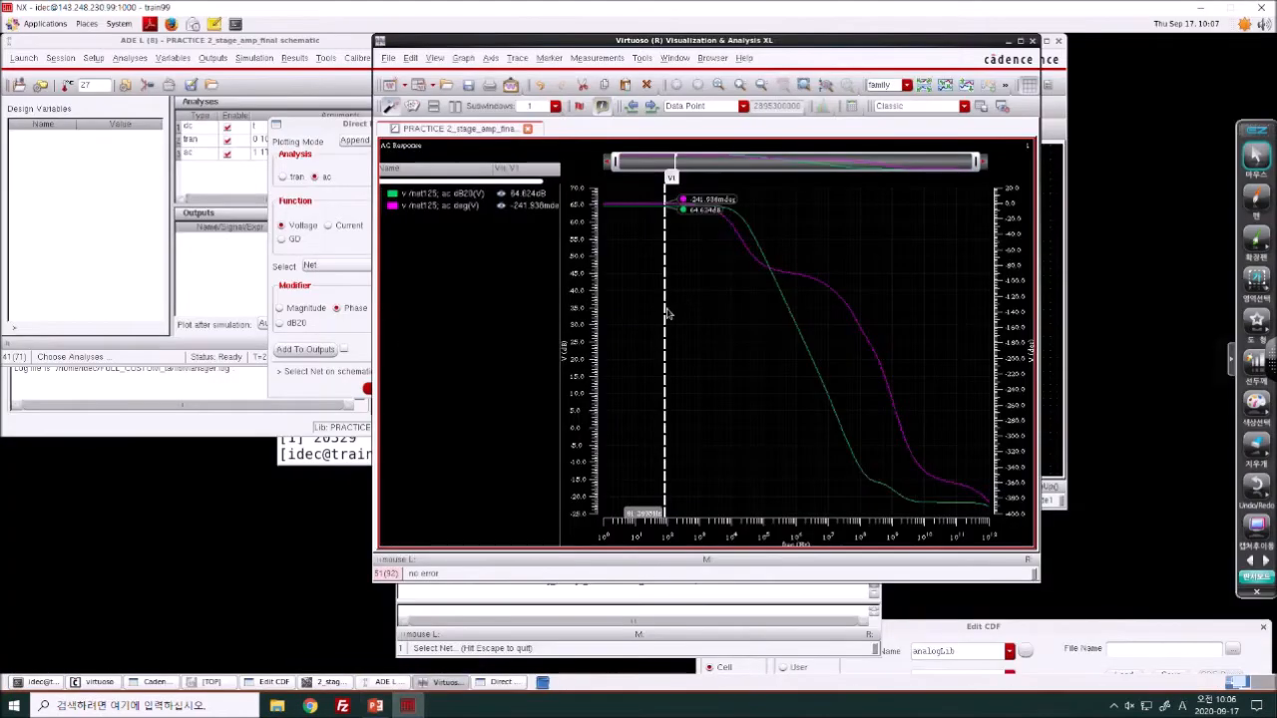
mouse_move(666, 310)
mouse_down()
mouse_move(654, 310)
mouse_move(743, 309)
mouse_up()
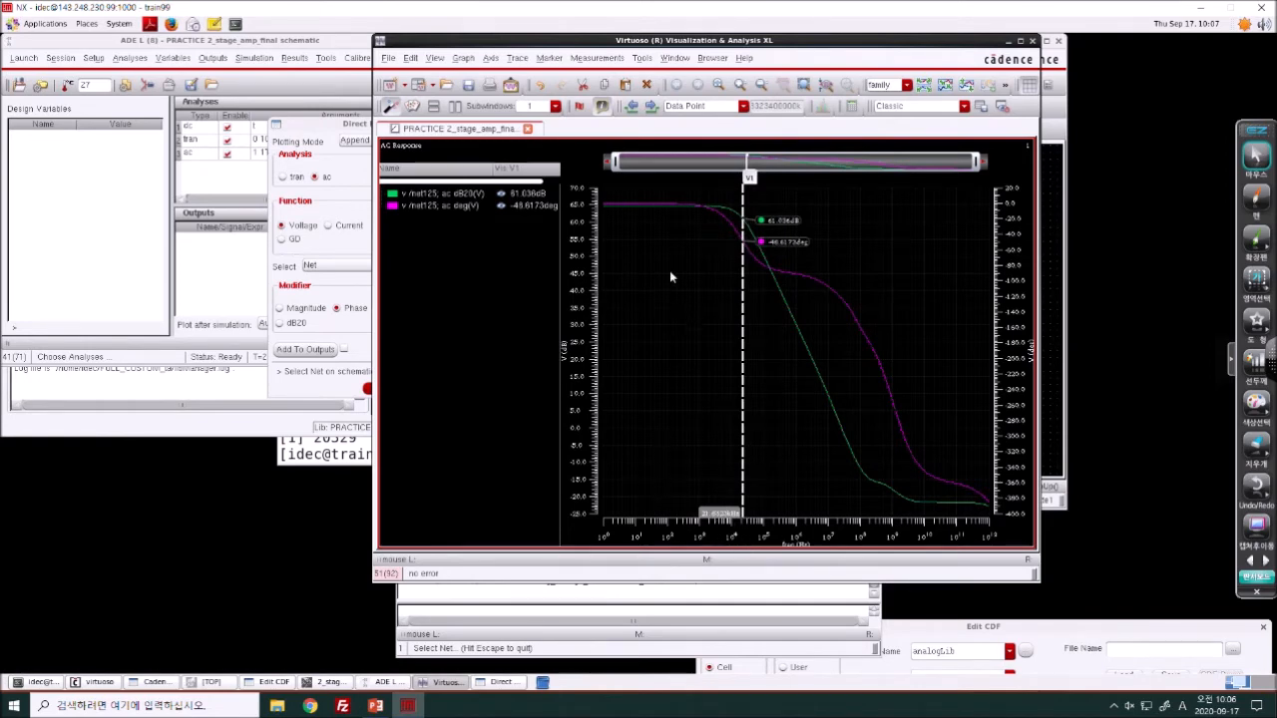
- Place a point marker on the net125 dB20 trace and position it by Y value at 61.623 dB
click(670, 272)
key(m)
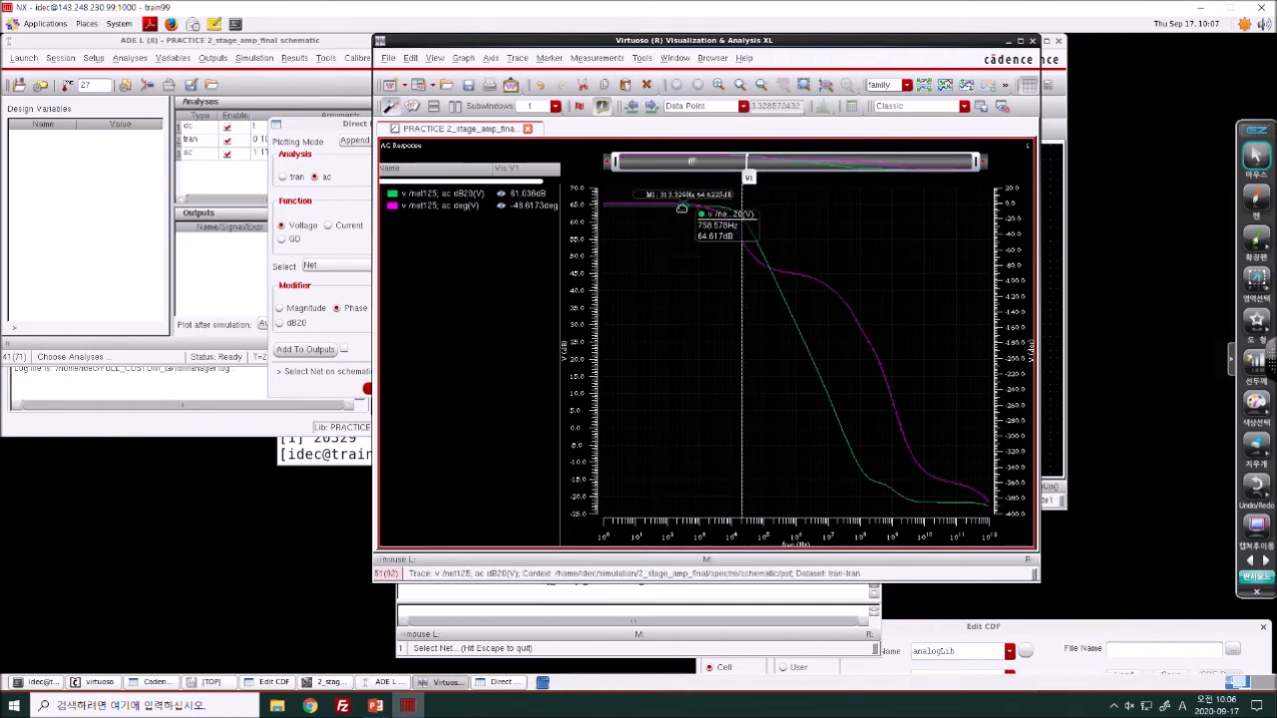
double_click(682, 206)
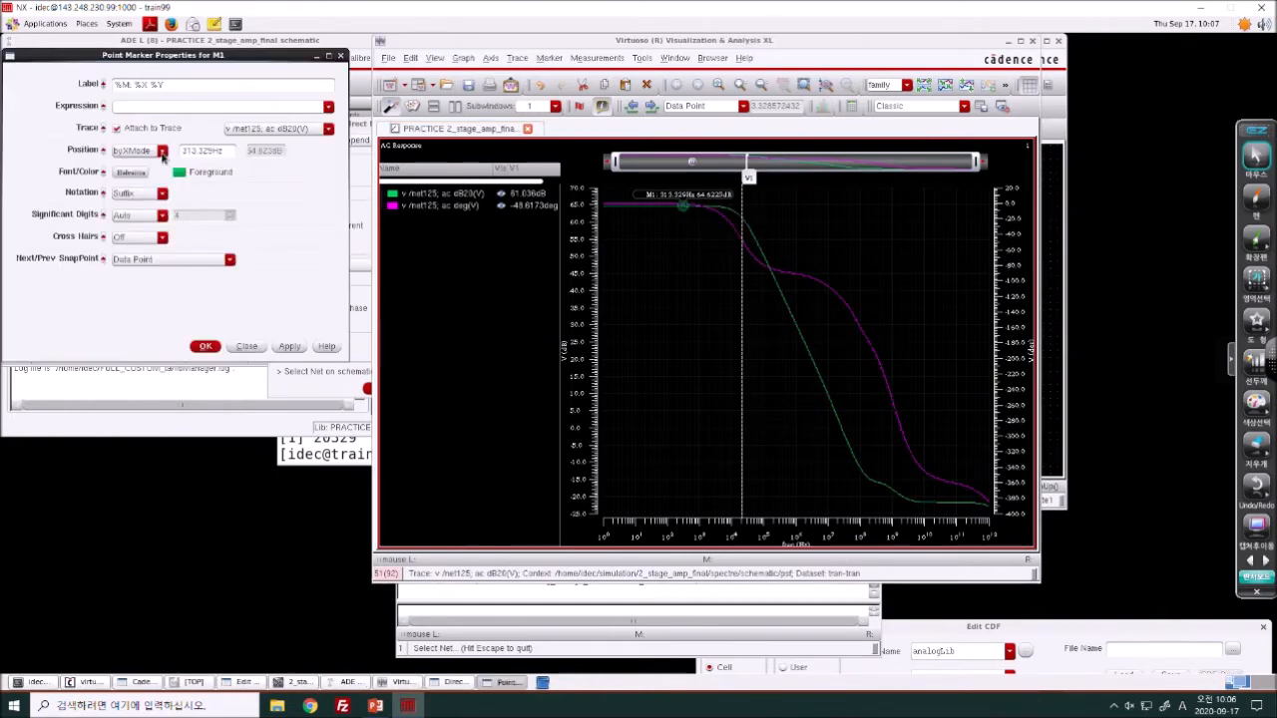
click(163, 150)
click(150, 175)
click(258, 150)
key(BackSpace)
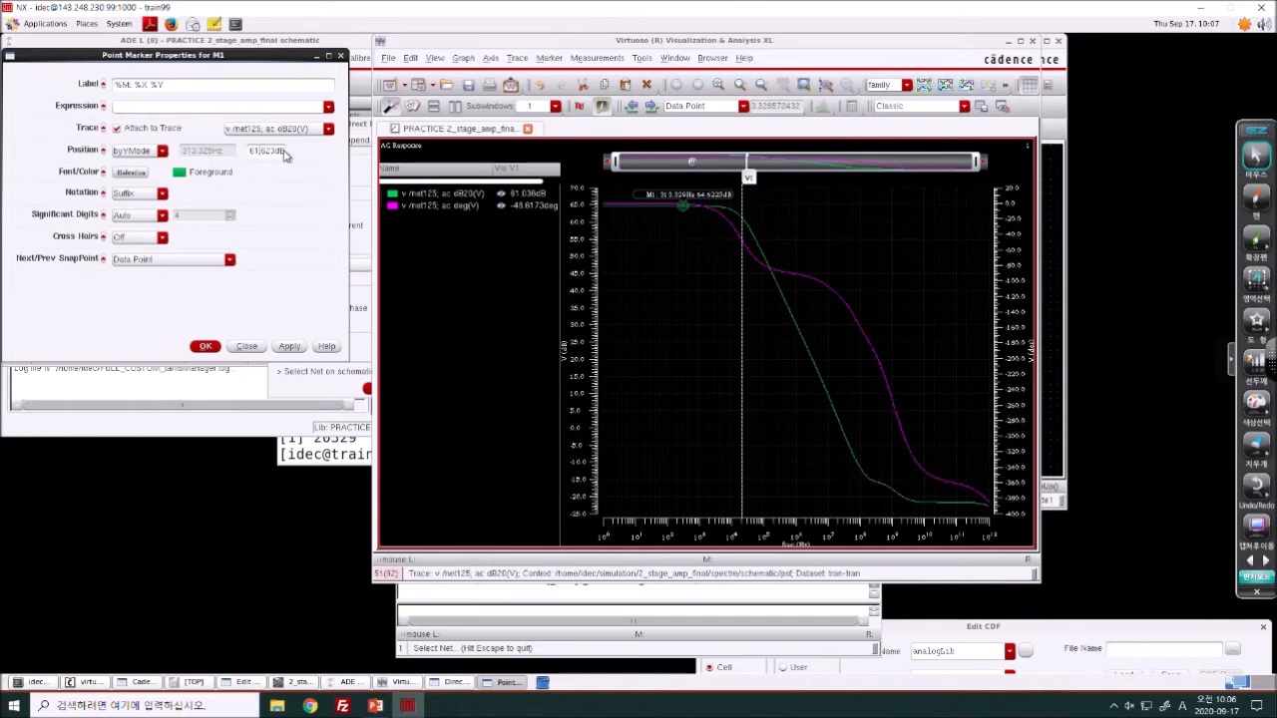
click(206, 346)
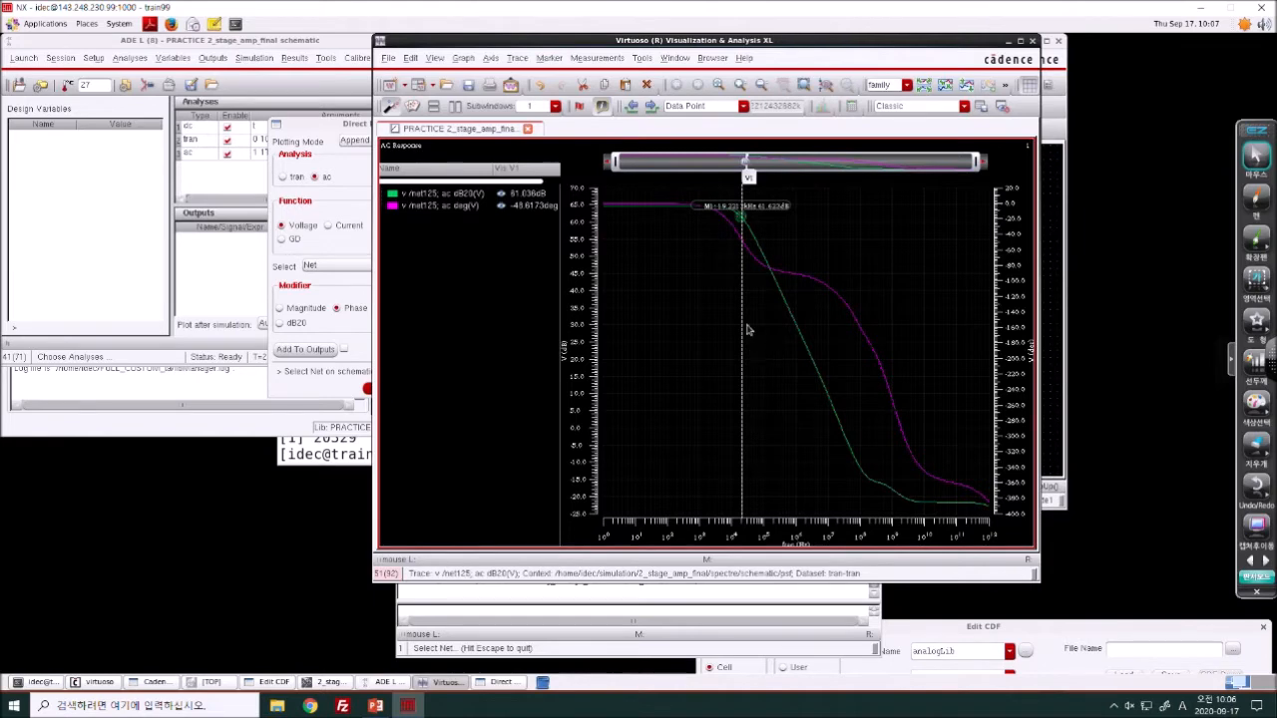
- Move the vertical marker close to the gain trace's 0 dB crossing, at about 26 MHz
drag(742, 330, 843, 348)
right_drag(827, 419, 850, 442)
right_drag(812, 322, 896, 413)
drag(884, 381, 788, 385)
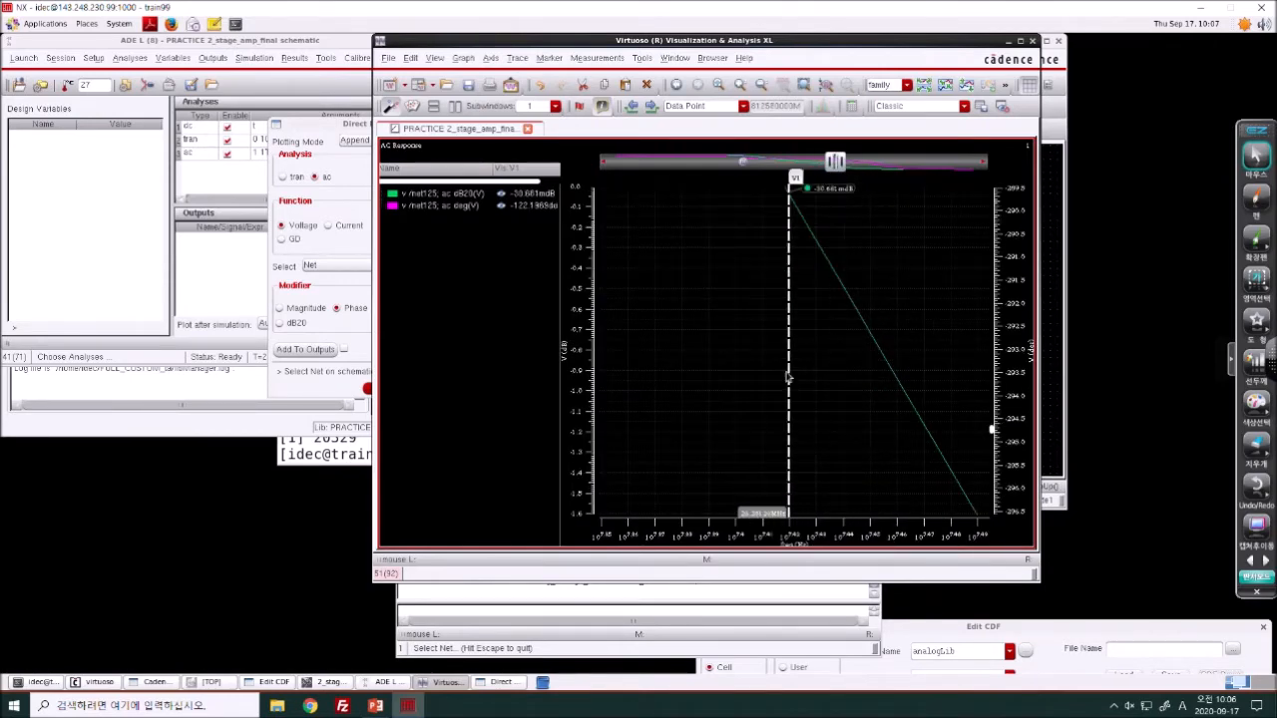
key(f)
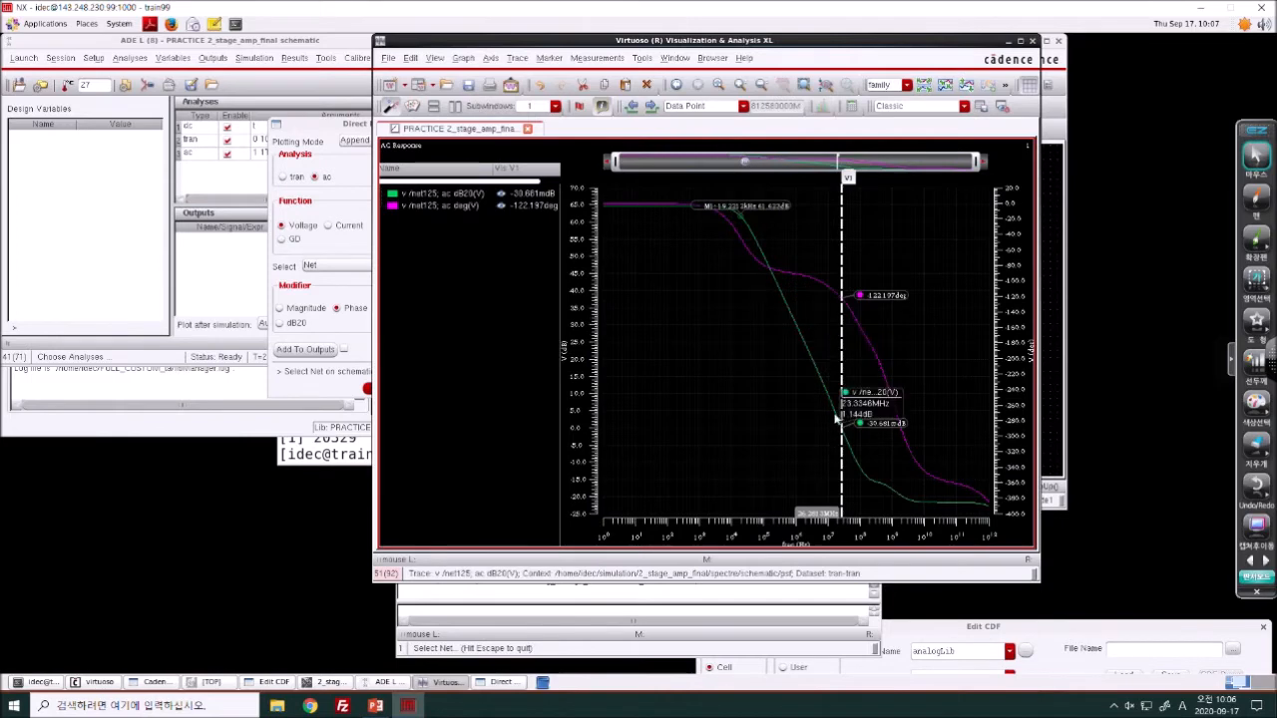
- Fine-tune the vertical marker on the gain trace's 0 dB crossing to about 26.15 MHz
right_drag(834, 412, 852, 437)
click(777, 429)
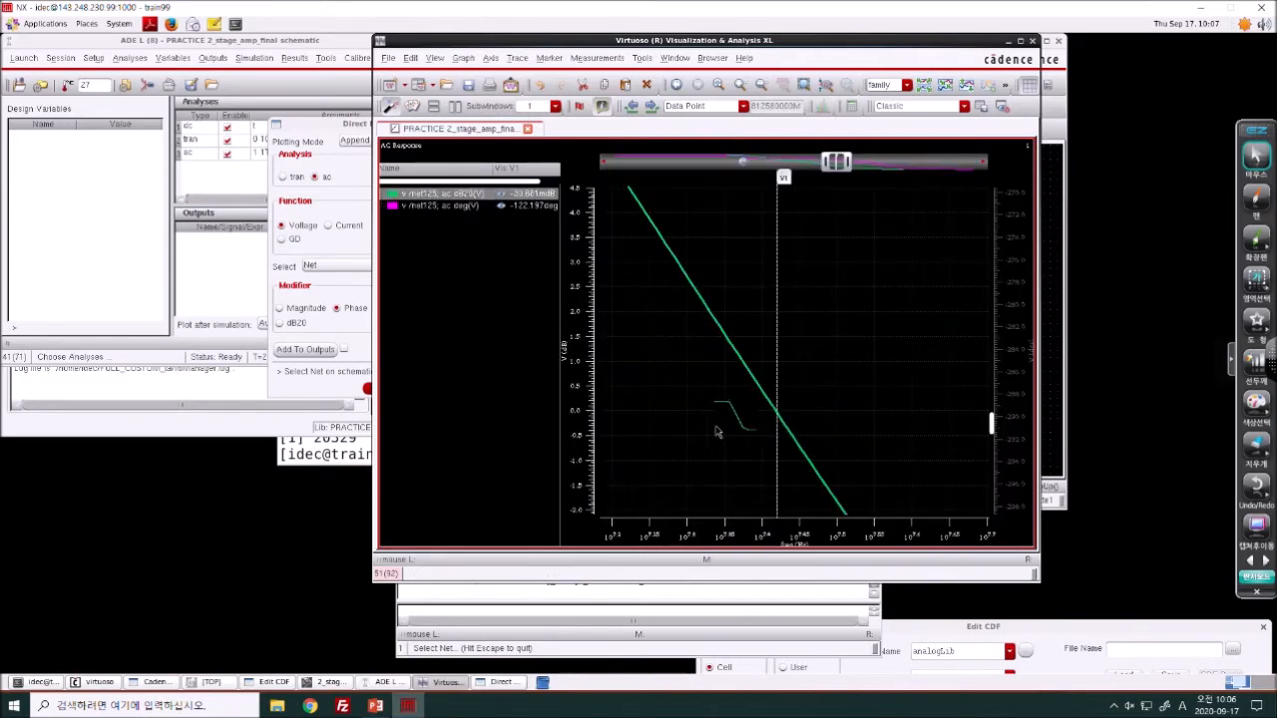
mouse_move(777, 439)
mouse_down()
mouse_move(728, 440)
mouse_move(774, 436)
mouse_up()
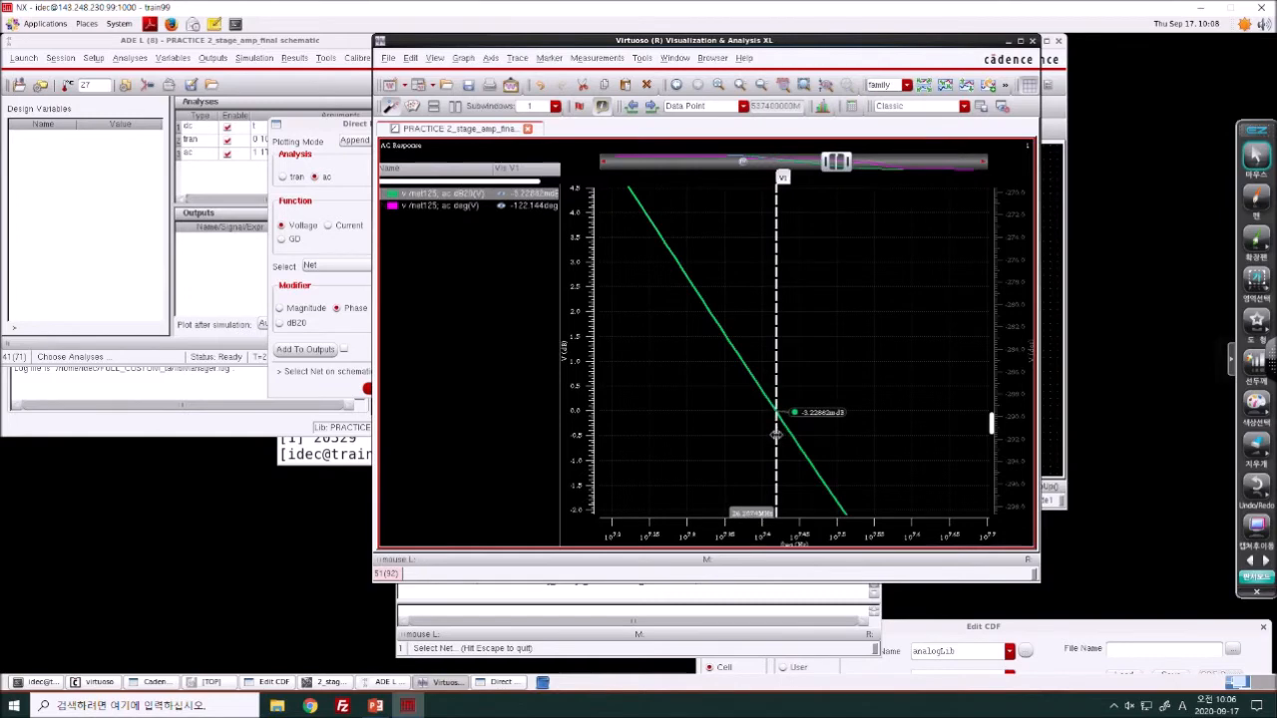
drag(774, 436, 776, 436)
key(f)
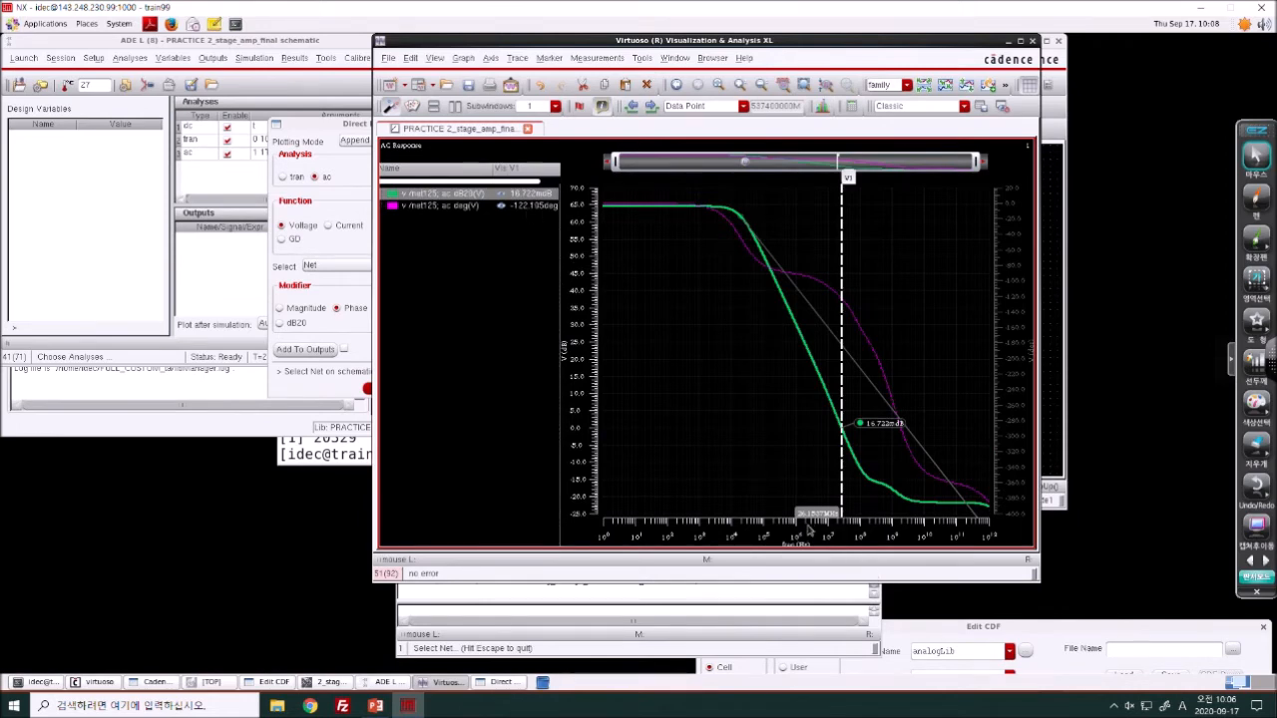
- Compare the unity-gain bandwidth with the PowerPoint results table, and highlight the phase trace to read its value at the marker
click(377, 706)
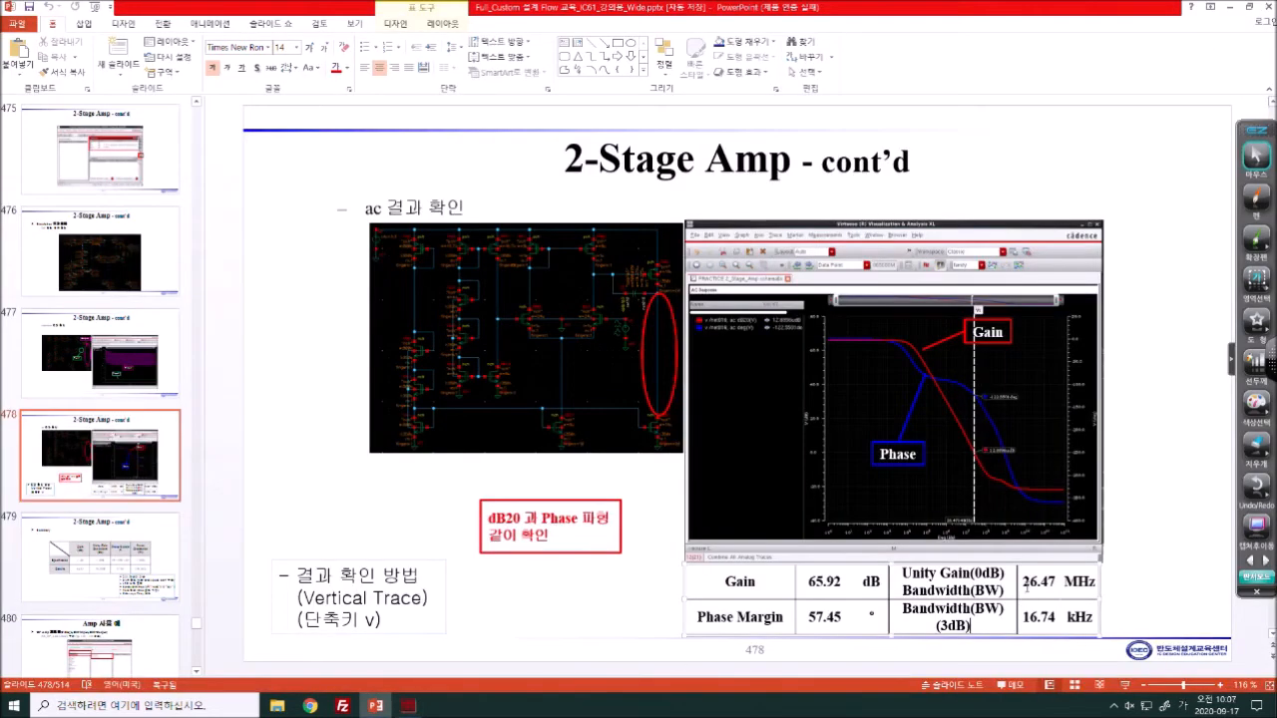
click(408, 706)
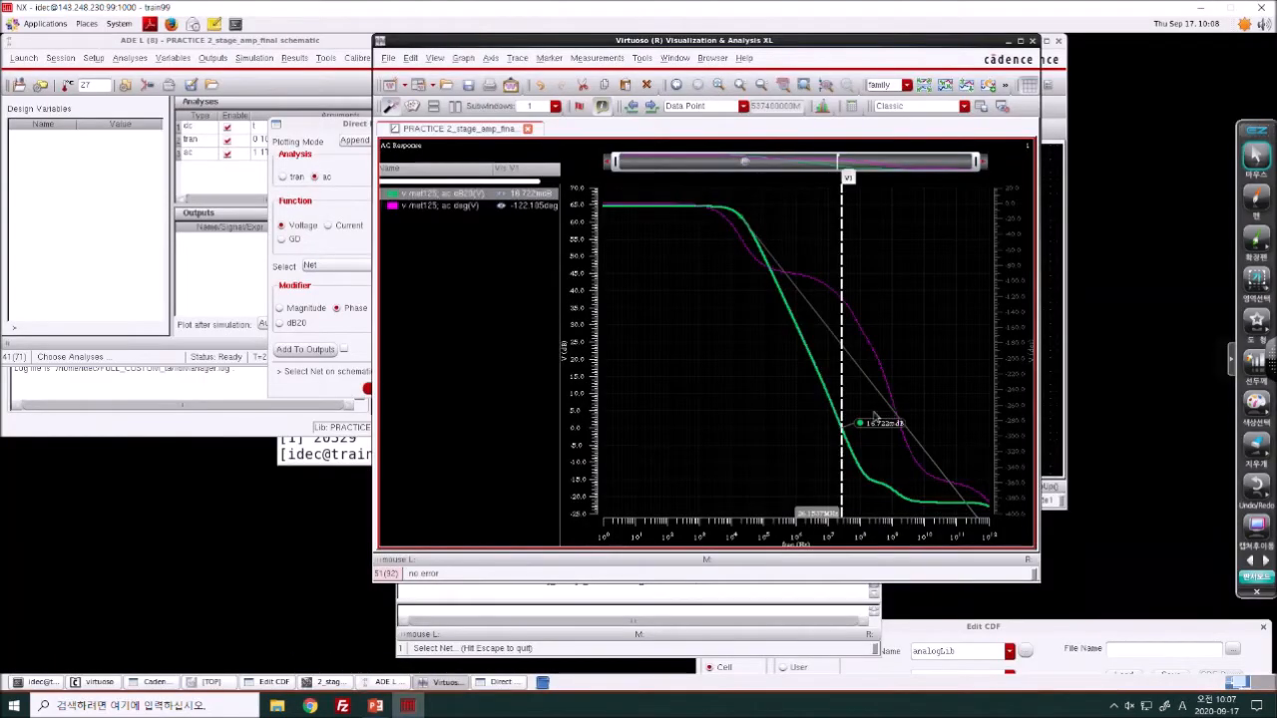
click(516, 210)
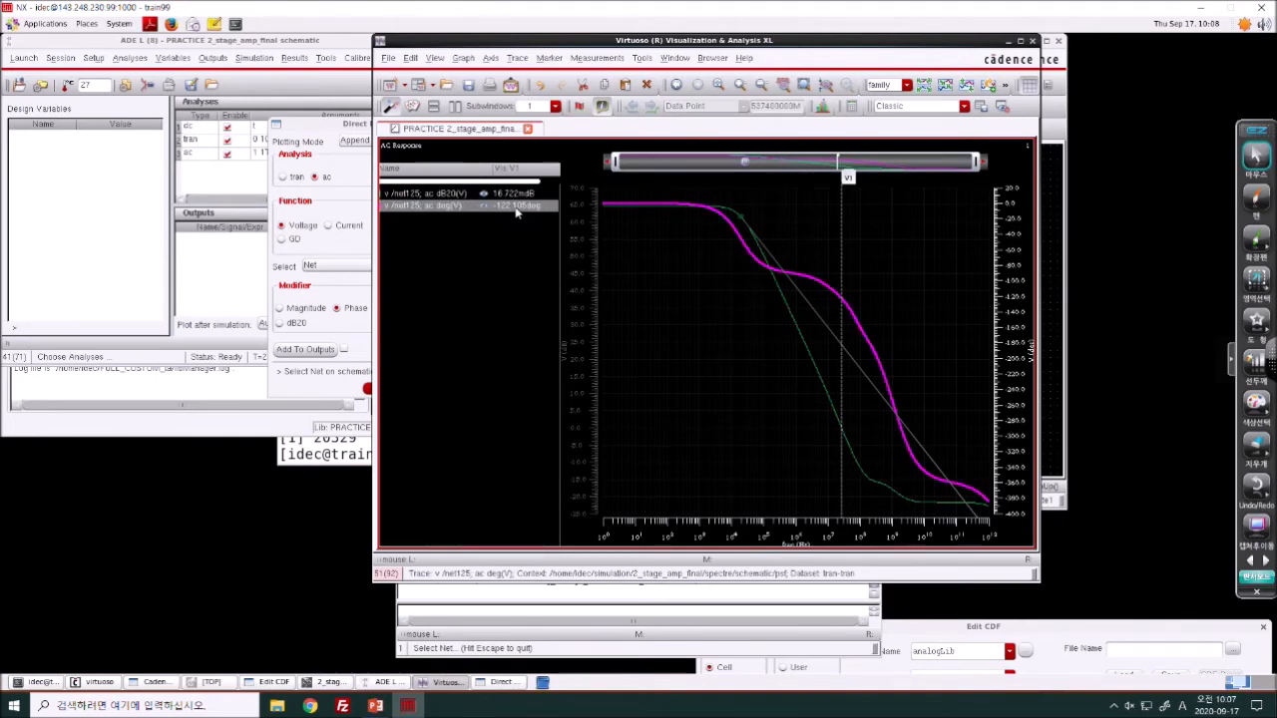
- Check the phase margin entry in the PowerPoint results table, and examine the Summary slide's specifications and results
click(375, 705)
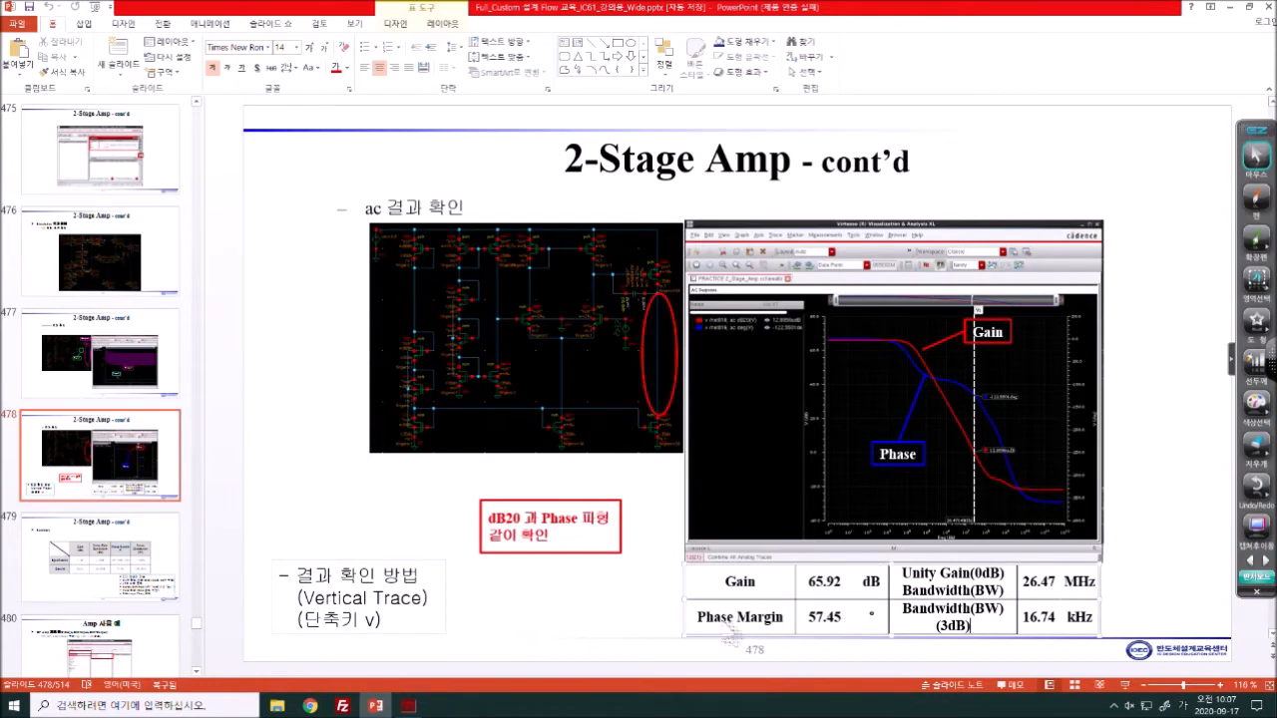
click(578, 615)
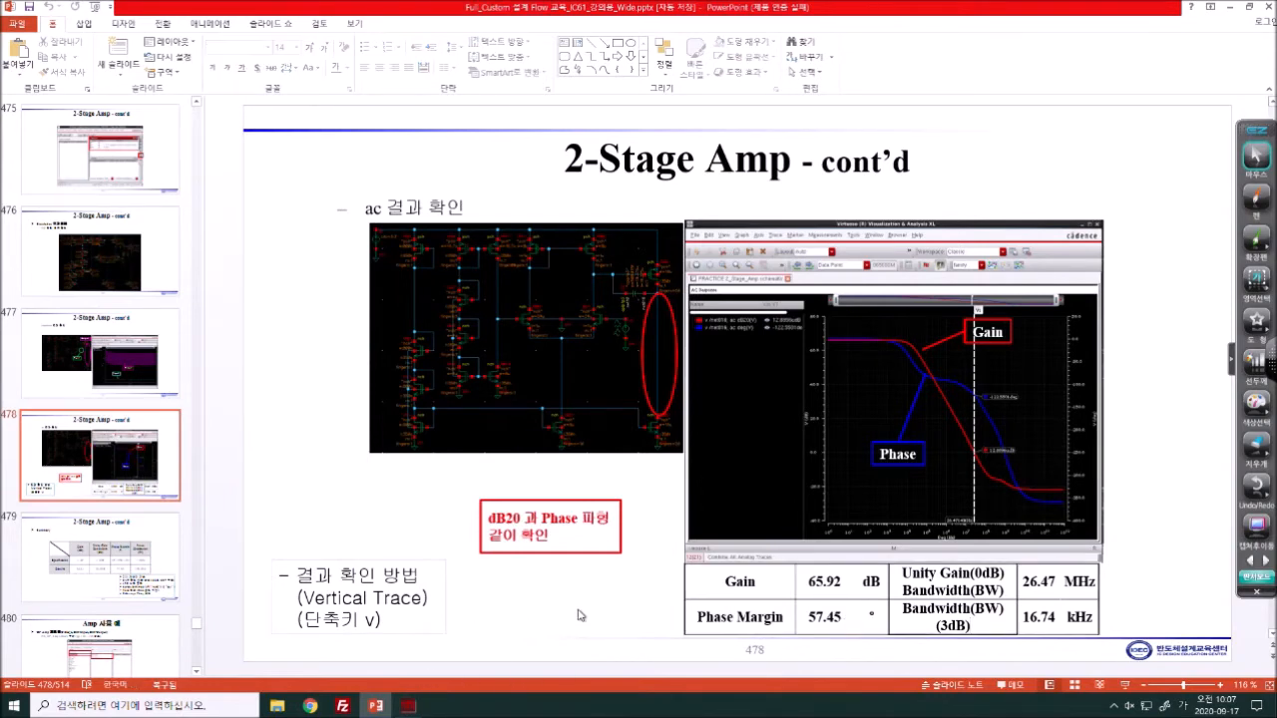
scroll(577, 615, down, 1)
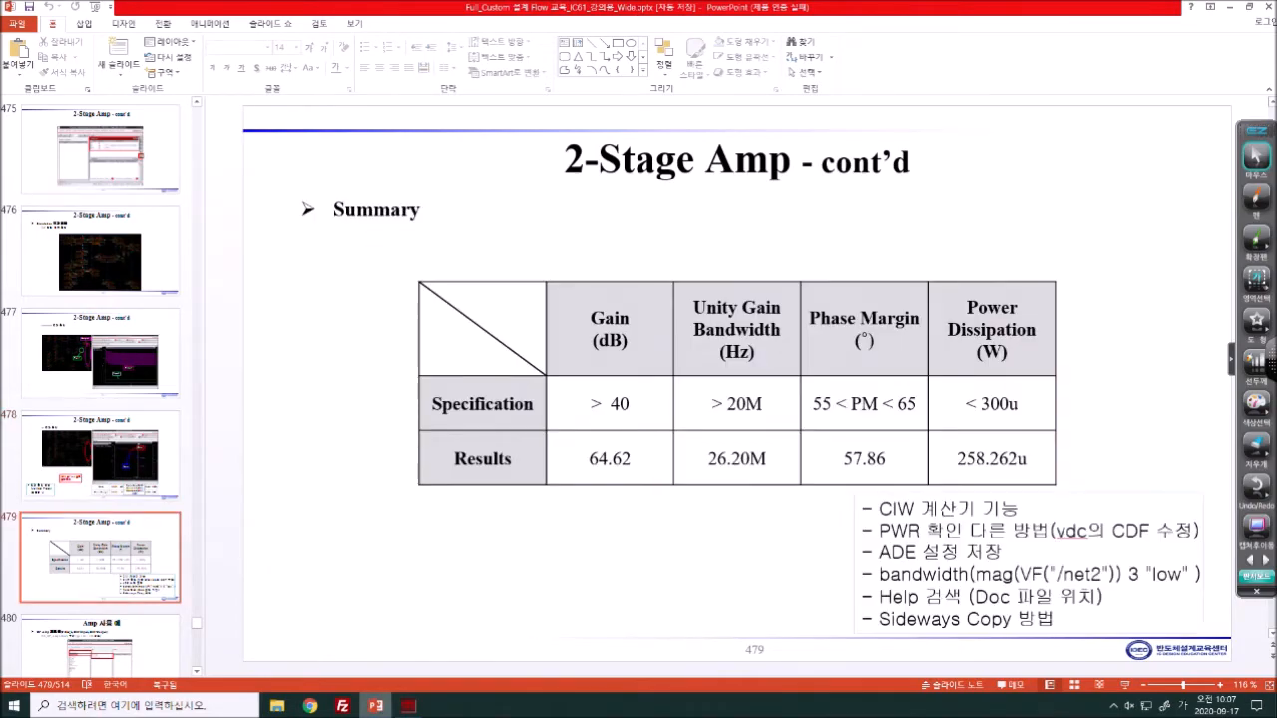
- Switch back to Virtuoso and close the AC response graph window
click(408, 705)
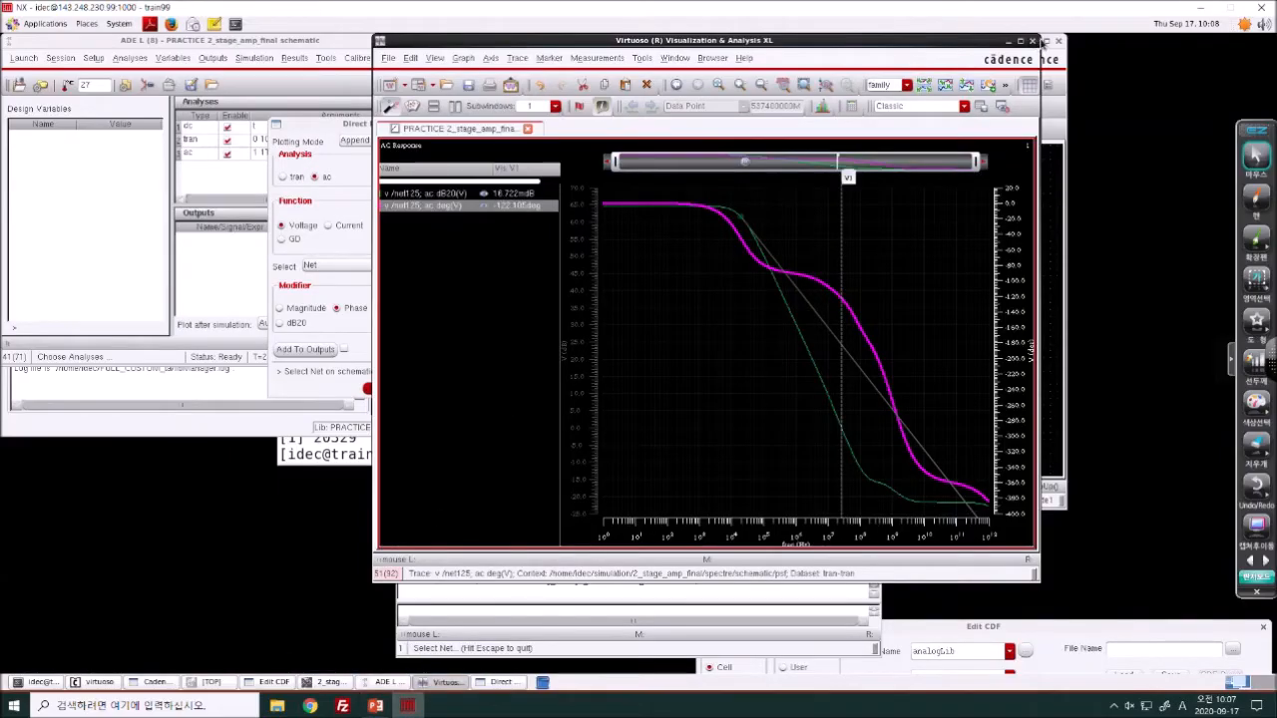
click(1033, 42)
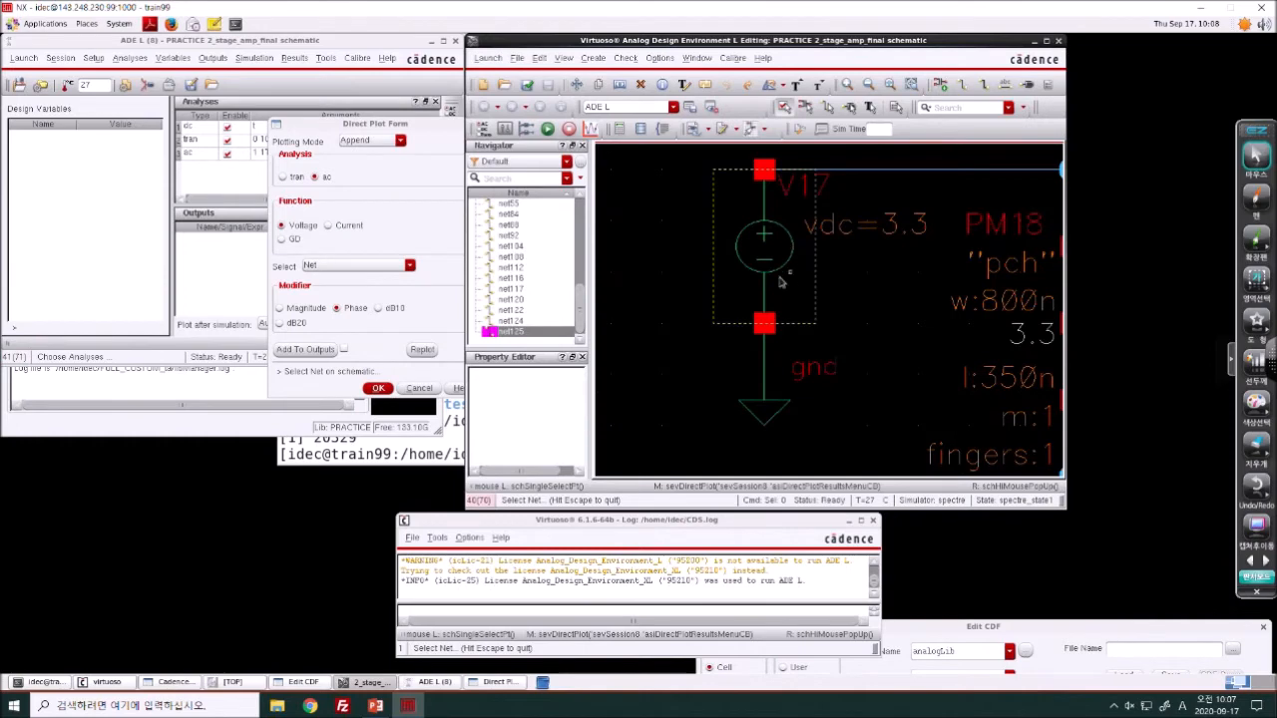
- Close the Direct Plot form and annotate the schematic with the DC operating points
click(442, 164)
click(475, 126)
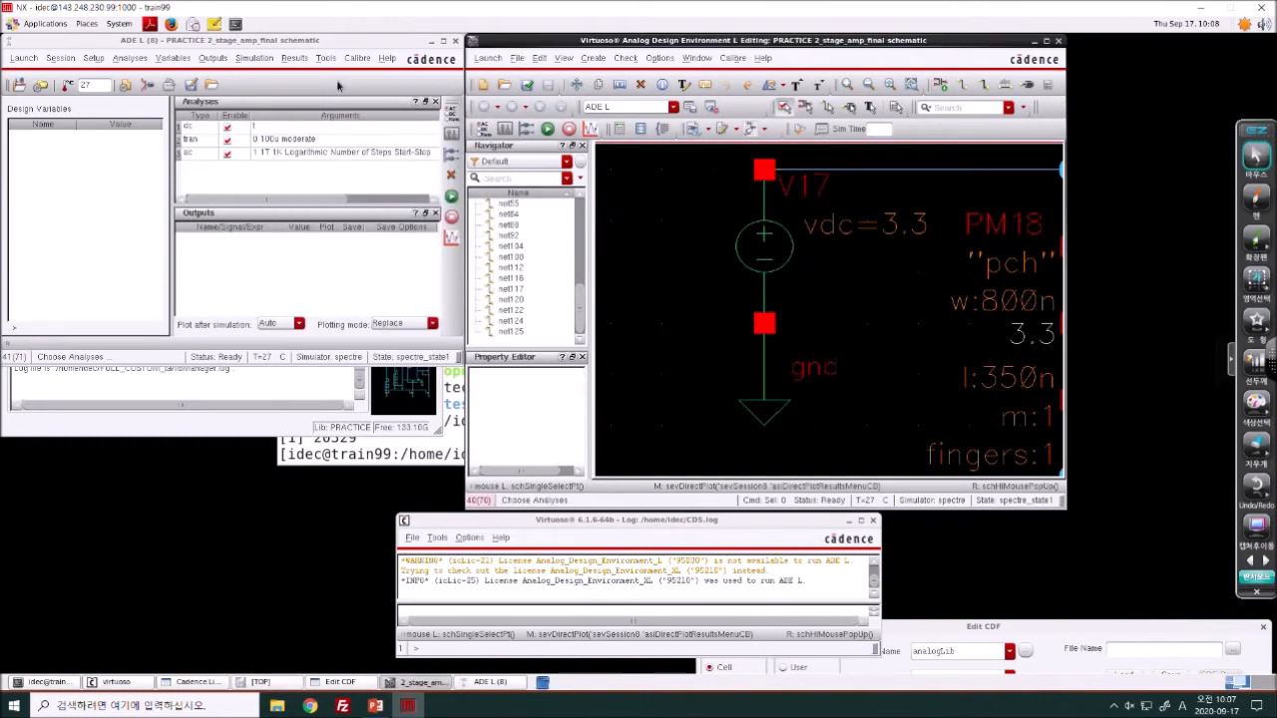
click(711, 128)
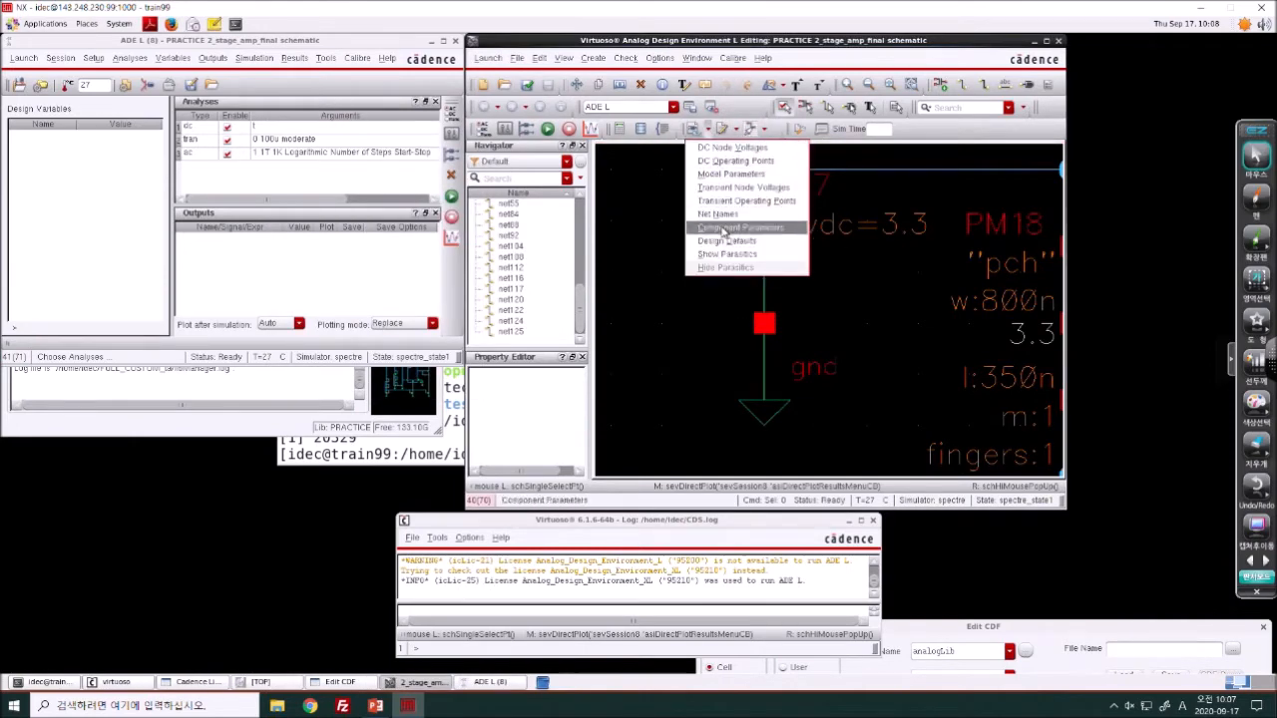
click(737, 160)
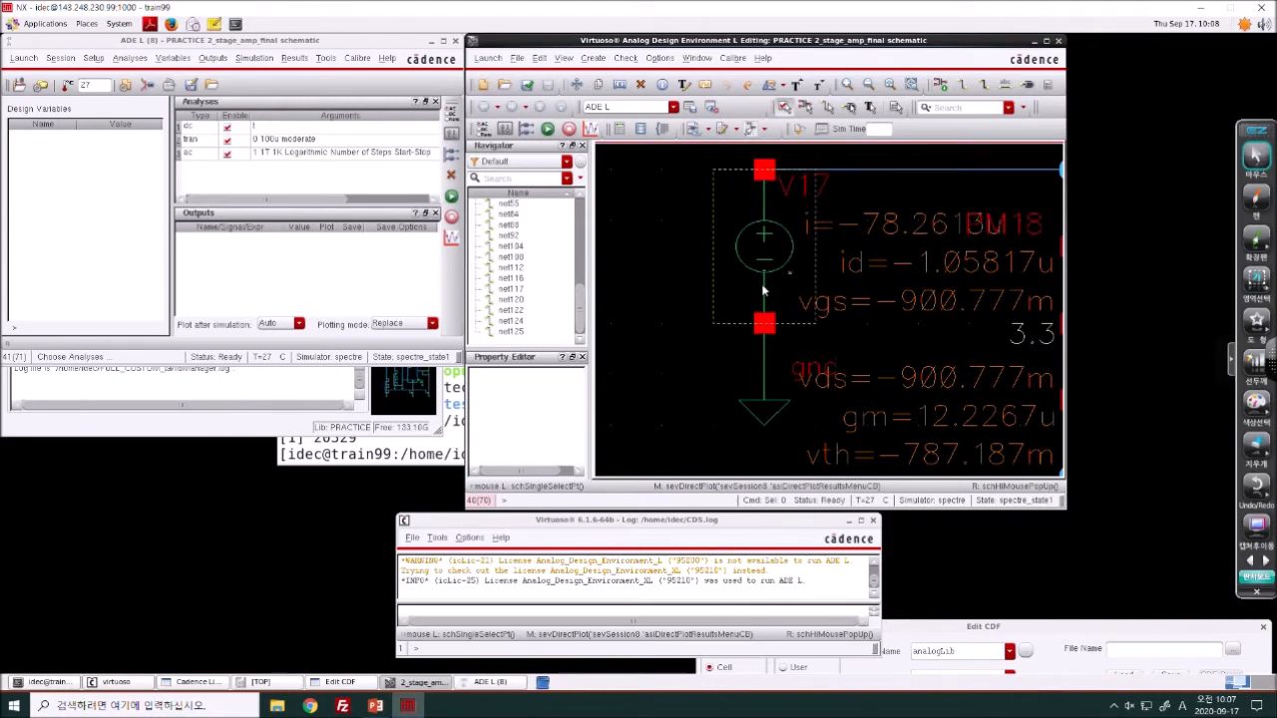
- Apply the analogLib vdc cell's CDF labels that display the pwr and i operating point results, and rerun the simulation
drag(1043, 620, 961, 33)
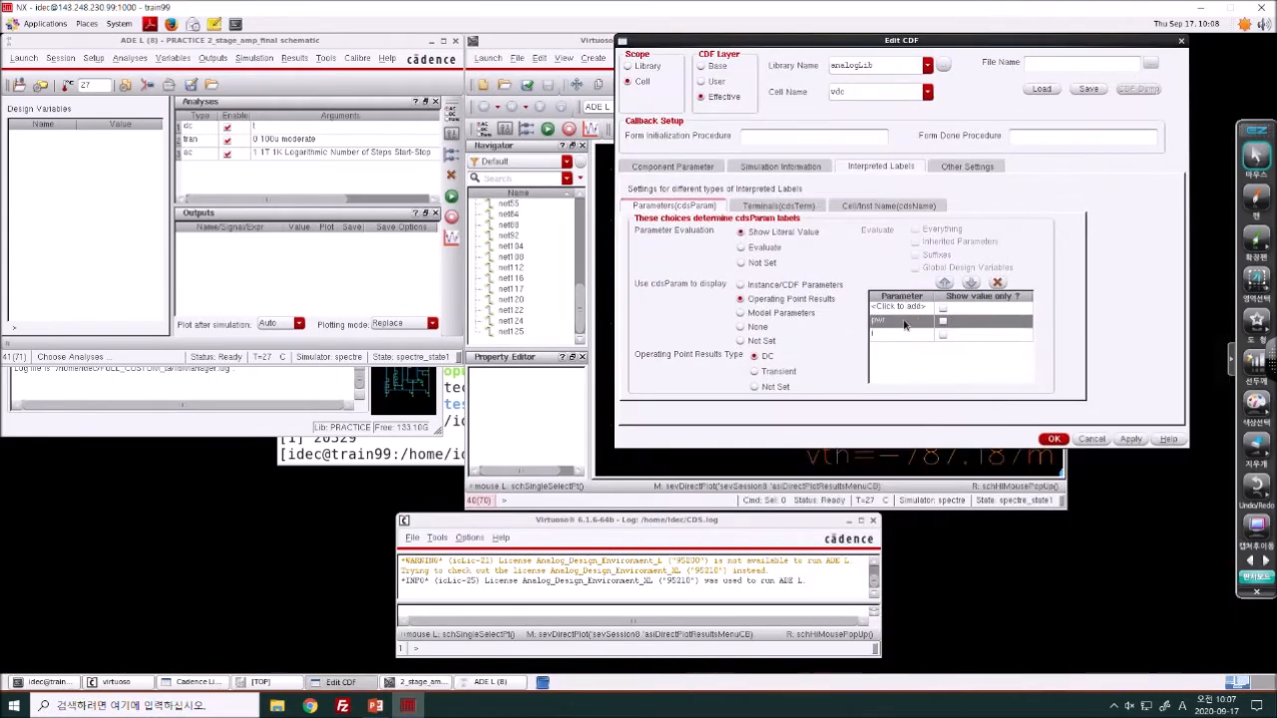
click(1053, 440)
click(451, 195)
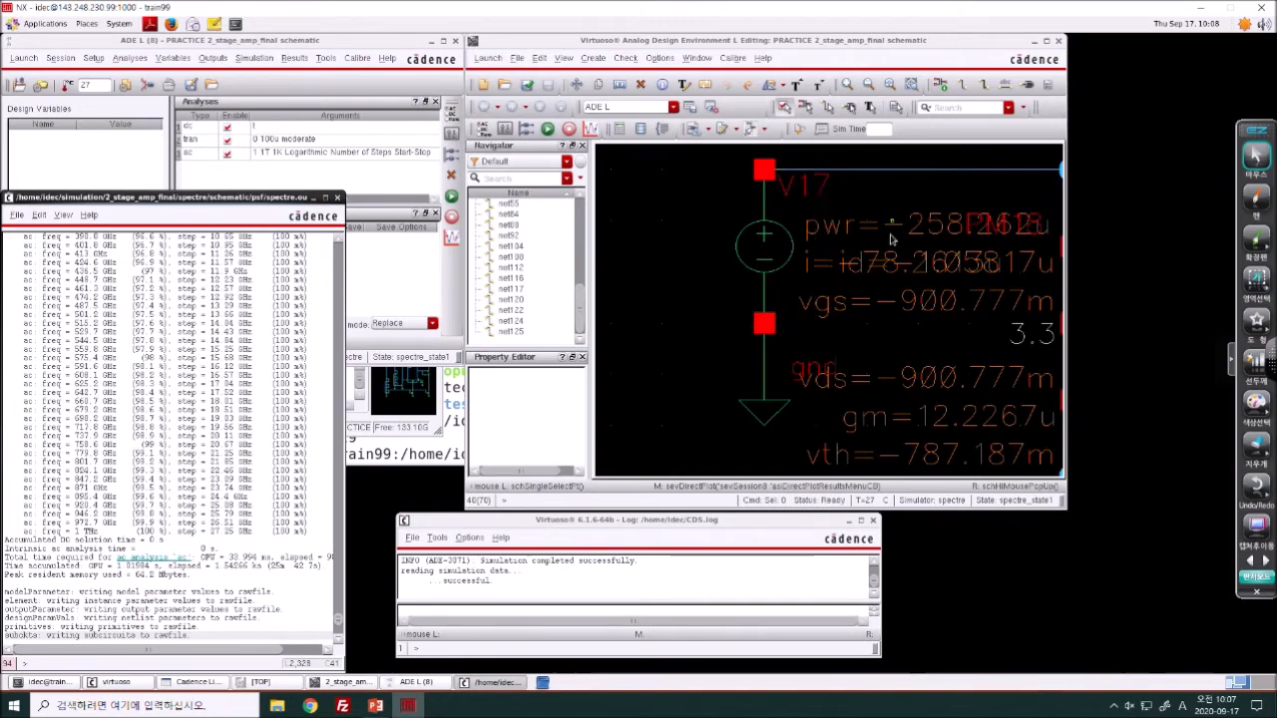
click(337, 199)
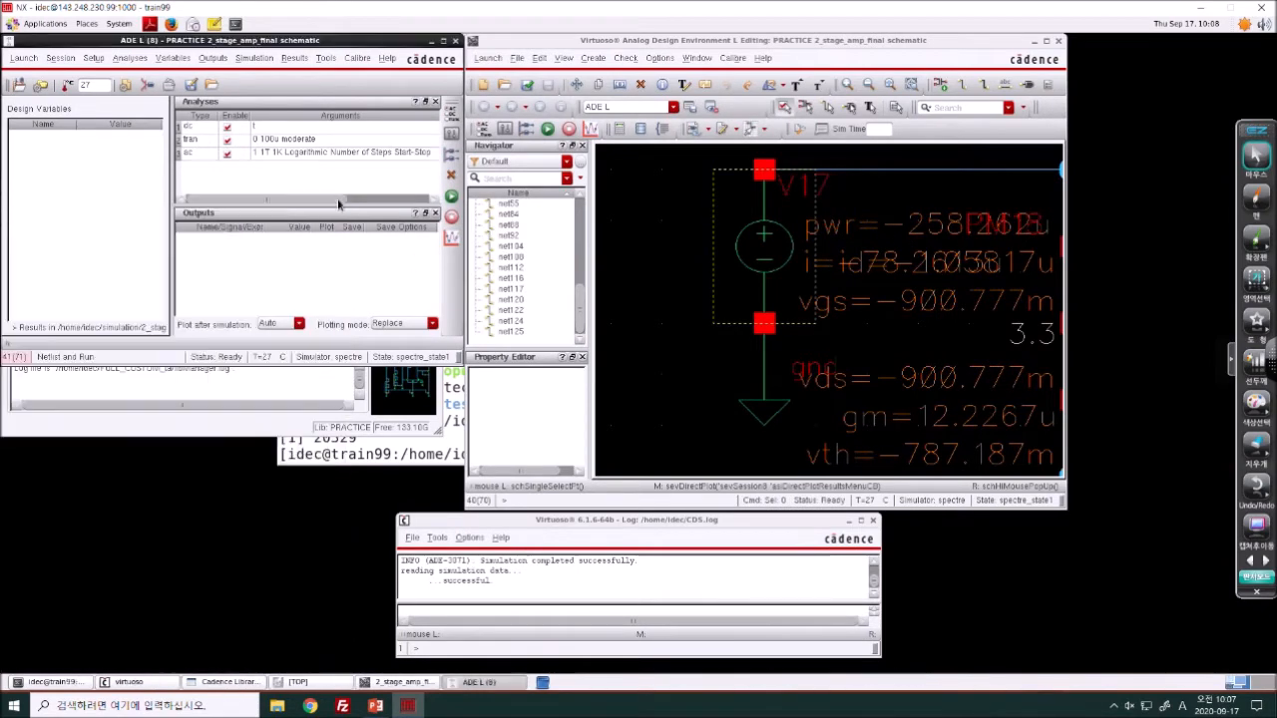
- Check the power dissipation entry in the PowerPoint Summary table, and return to Virtuoso to close the schematic window
click(380, 707)
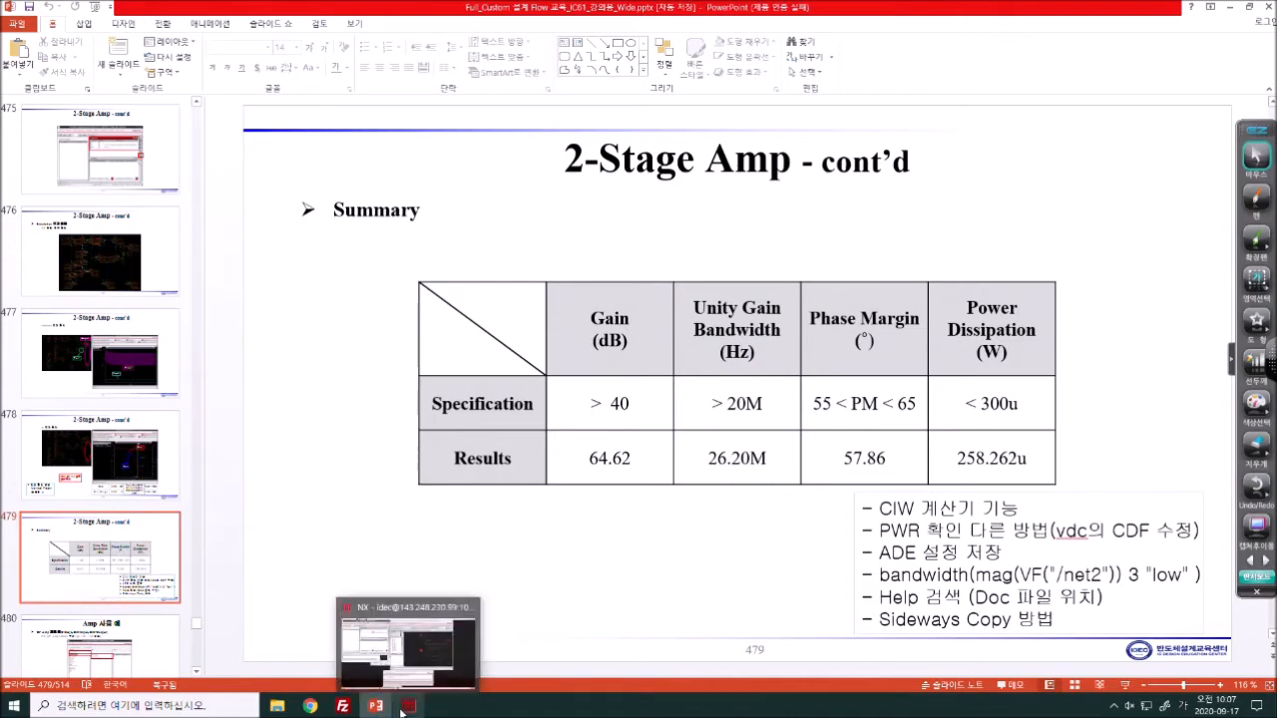
click(408, 705)
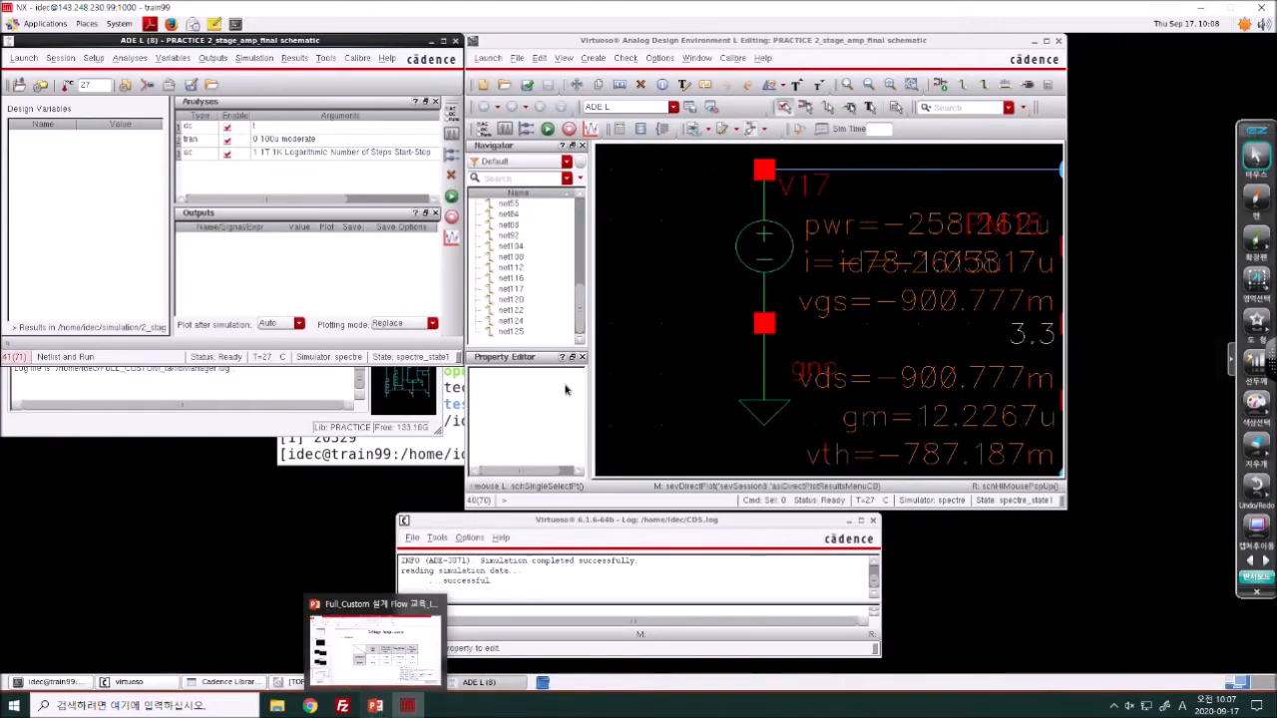
key(f)
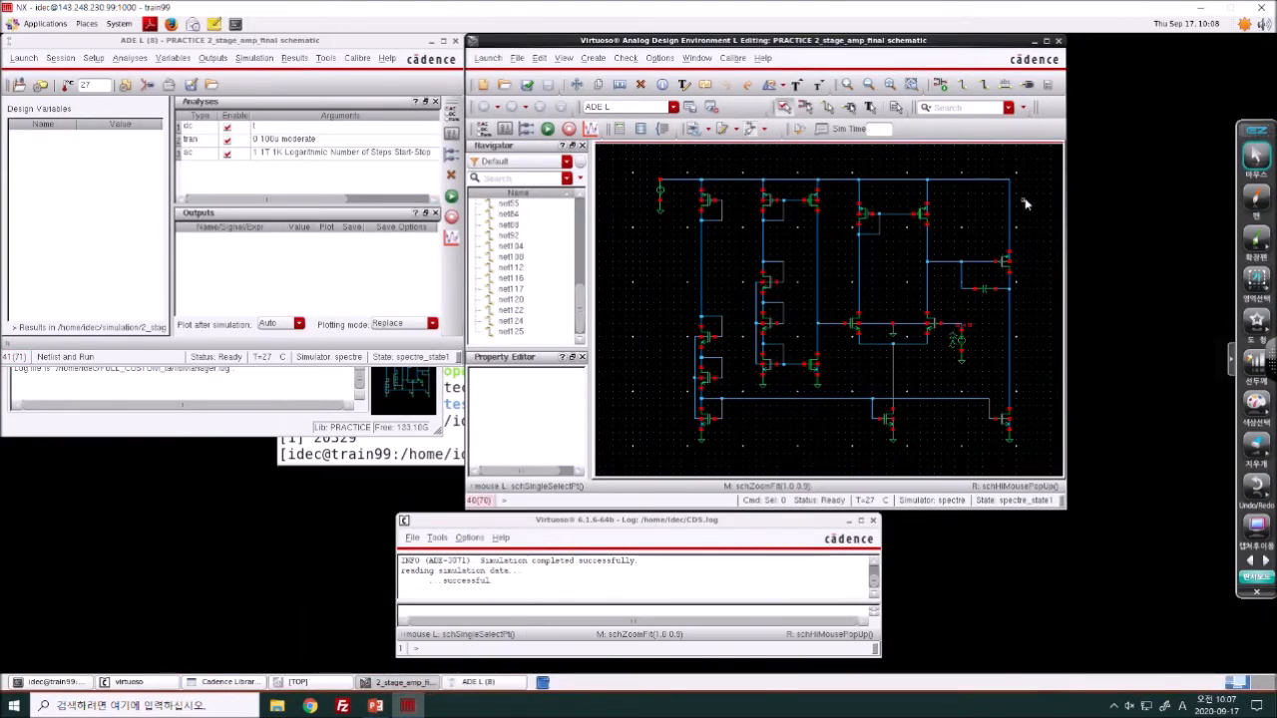
click(1059, 40)
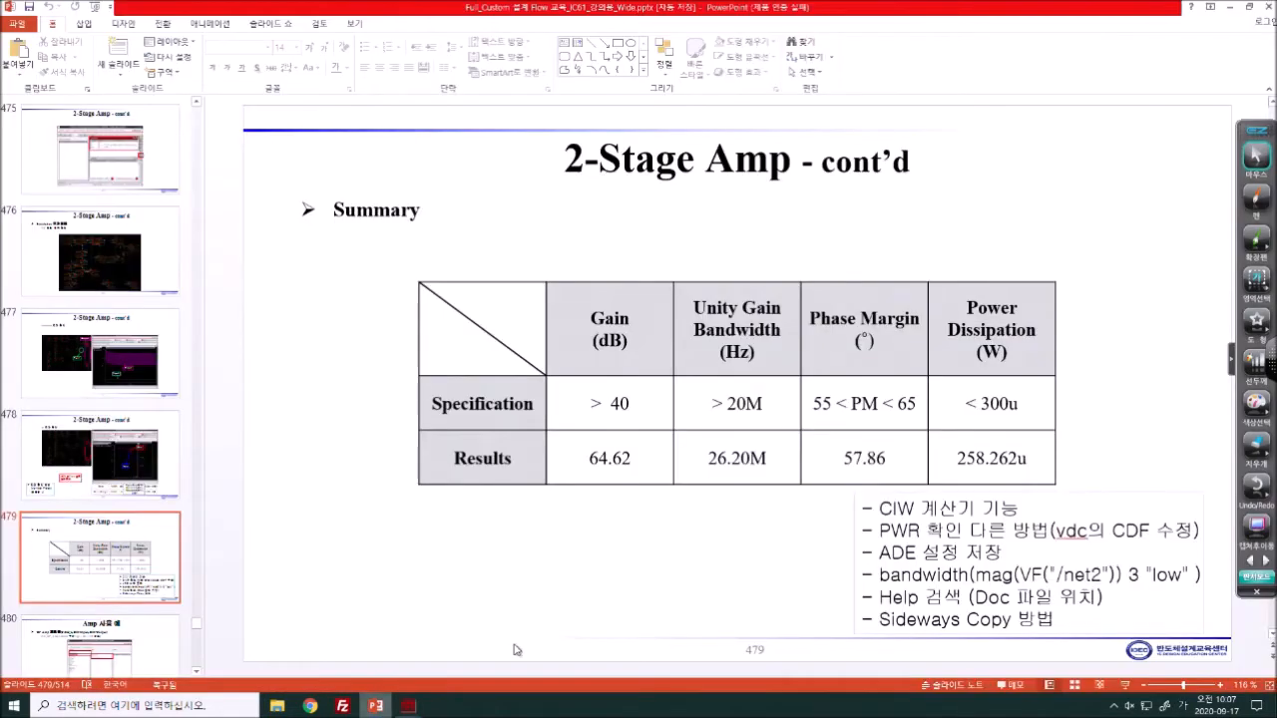
- Start the slide show in PowerPoint and go through the EX_OP_Amp library slides to the op-amp schematic on slide 482
click(375, 706)
click(1122, 687)
click(1070, 530)
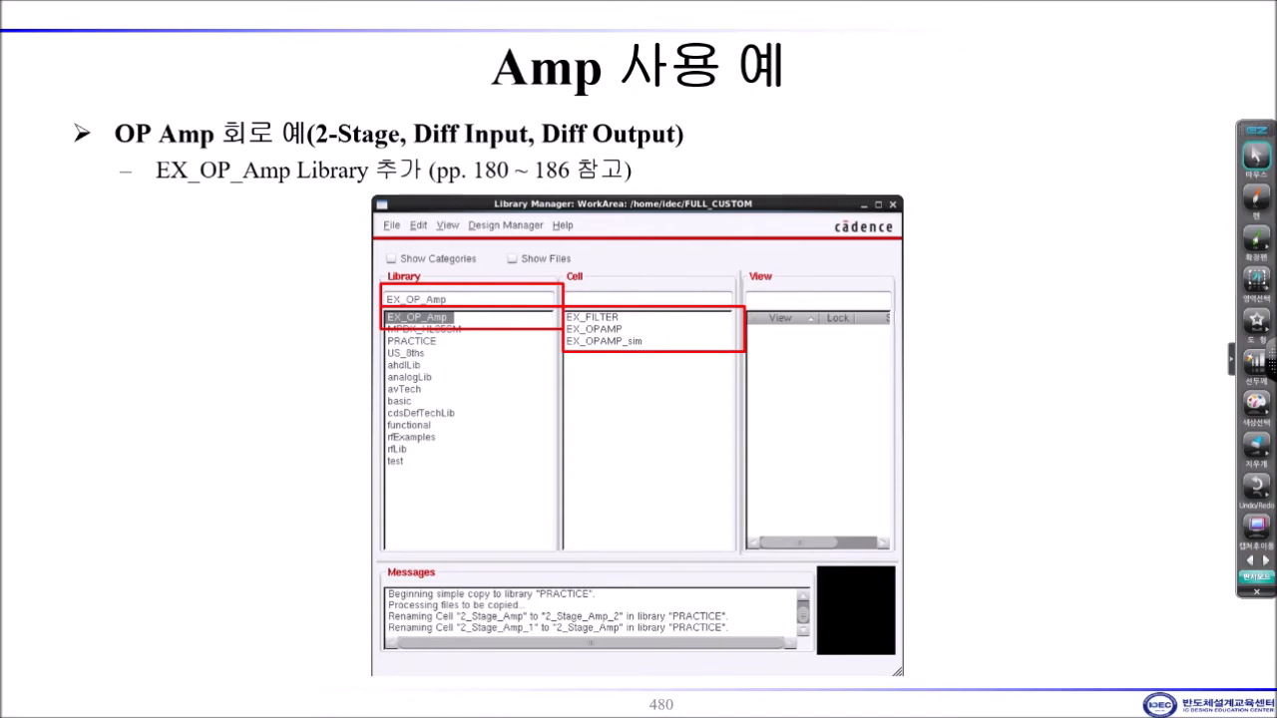
key(Right)
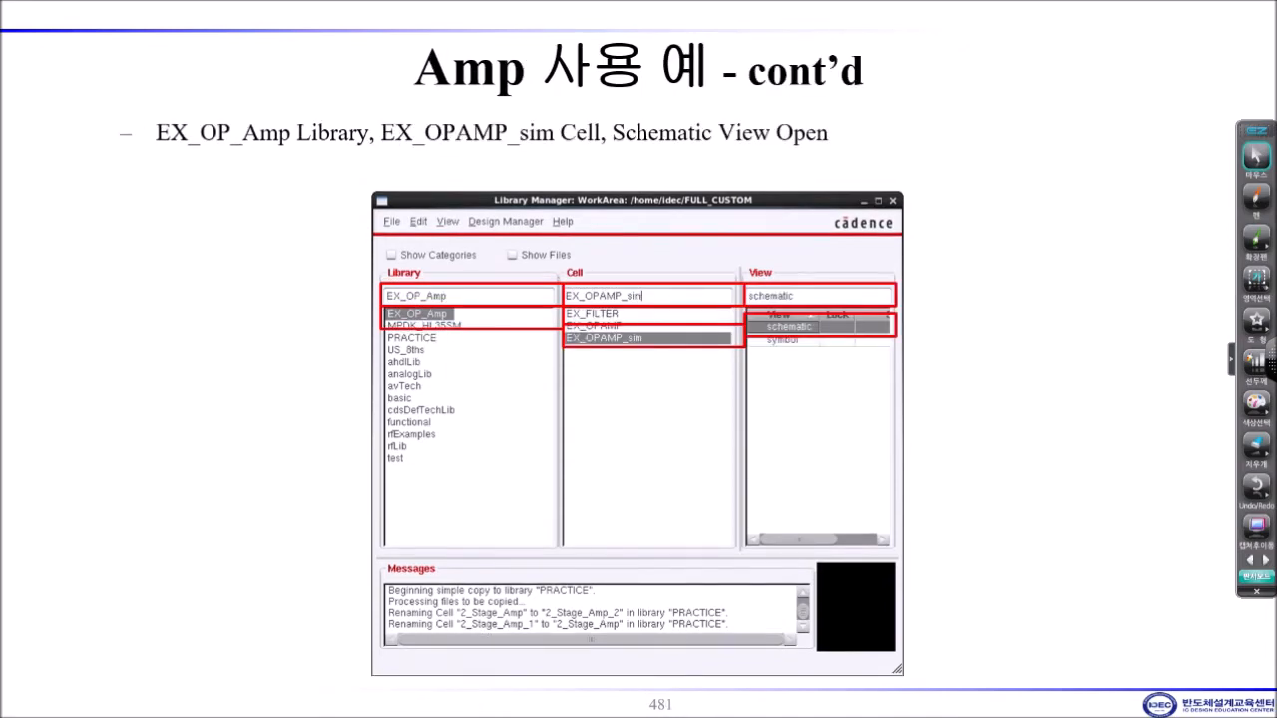
key(Left)
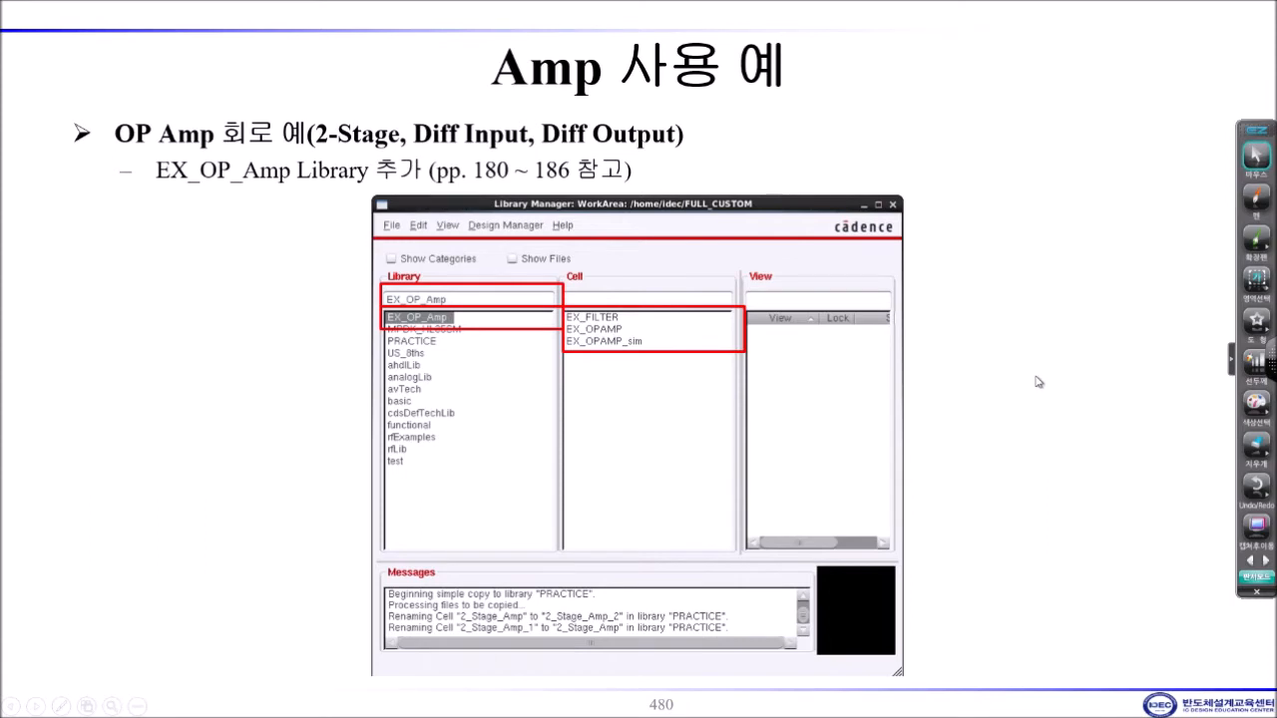
key(Right)
key(Right)
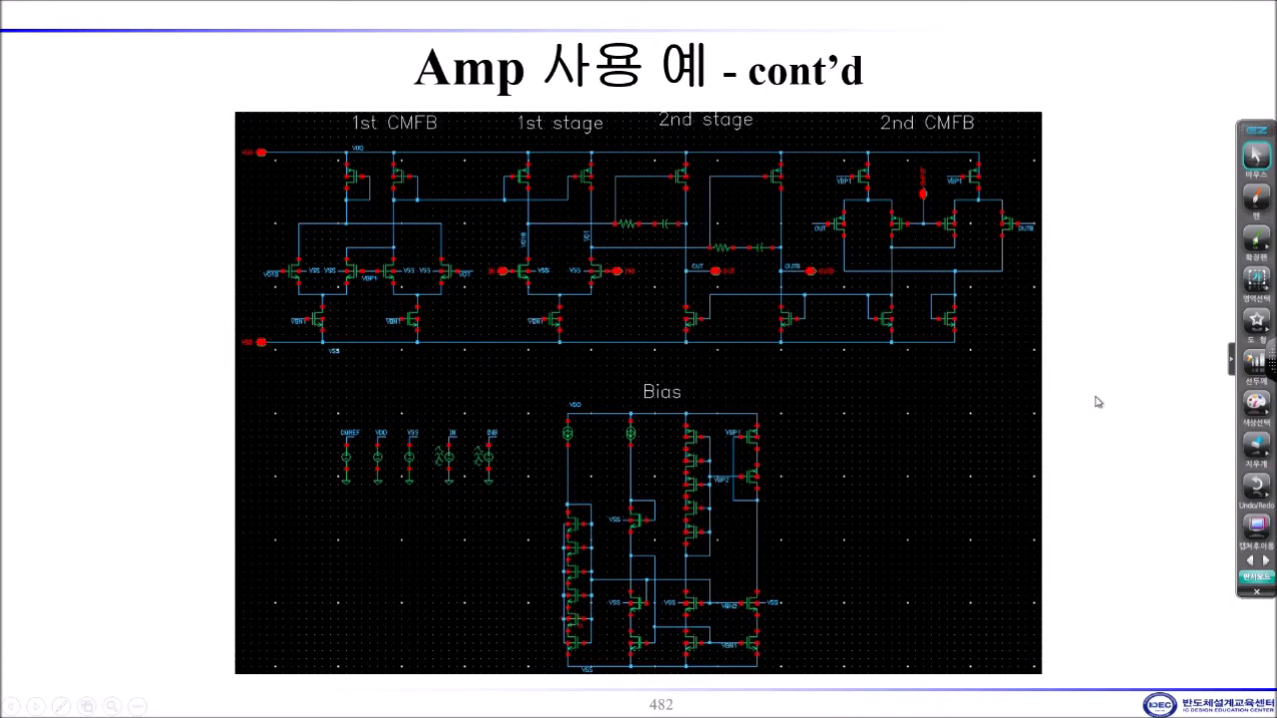
- Circle the 1st stage, 2nd stage and Bias blocks and underline 1st CMFB with the pen, and clear the marks
click(1256, 196)
mouse_move(579, 330)
mouse_down()
mouse_move(501, 190)
mouse_move(638, 329)
mouse_up()
drag(783, 313, 750, 283)
drag(387, 140, 459, 128)
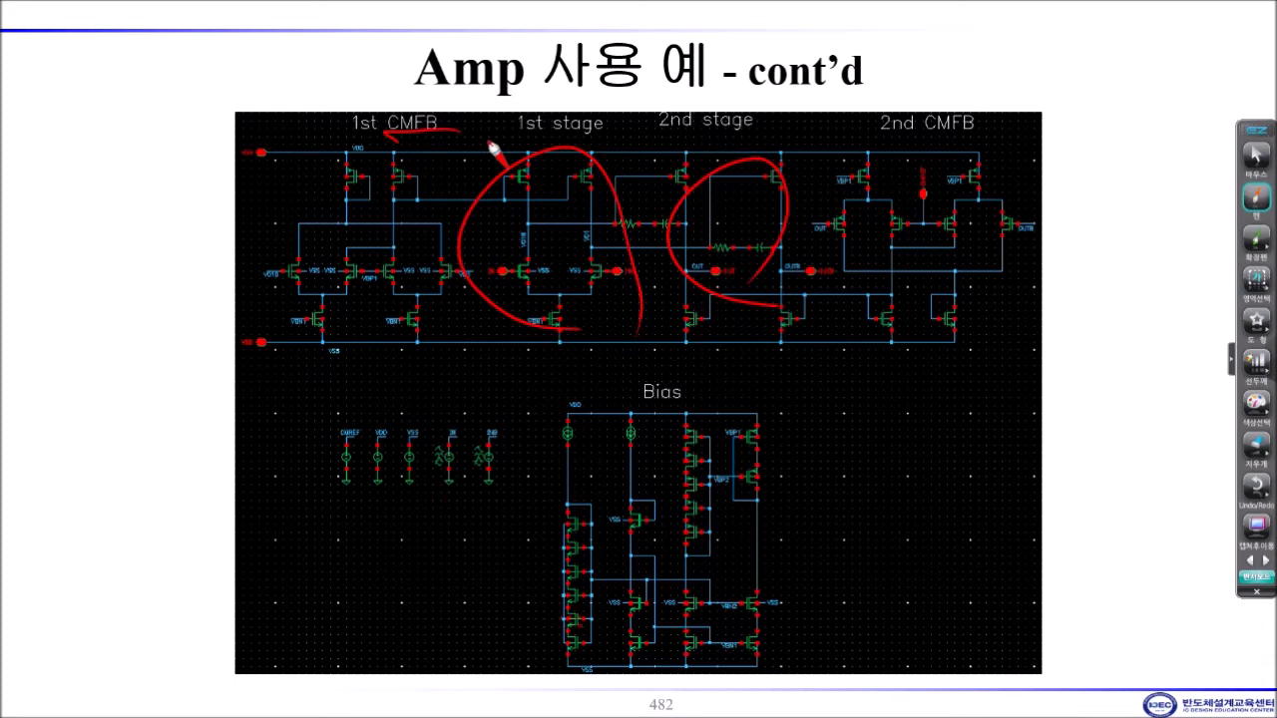
mouse_move(738, 385)
mouse_down()
mouse_move(515, 508)
mouse_move(829, 505)
mouse_move(726, 381)
mouse_up()
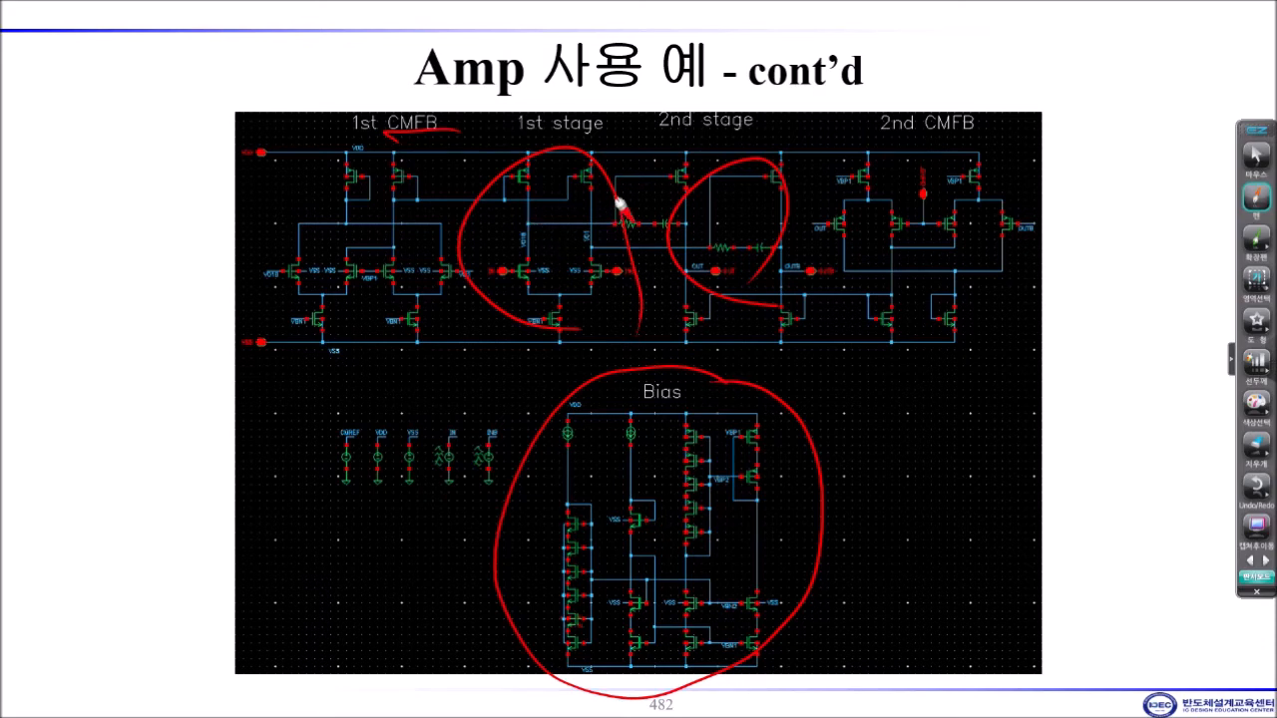
click(1255, 152)
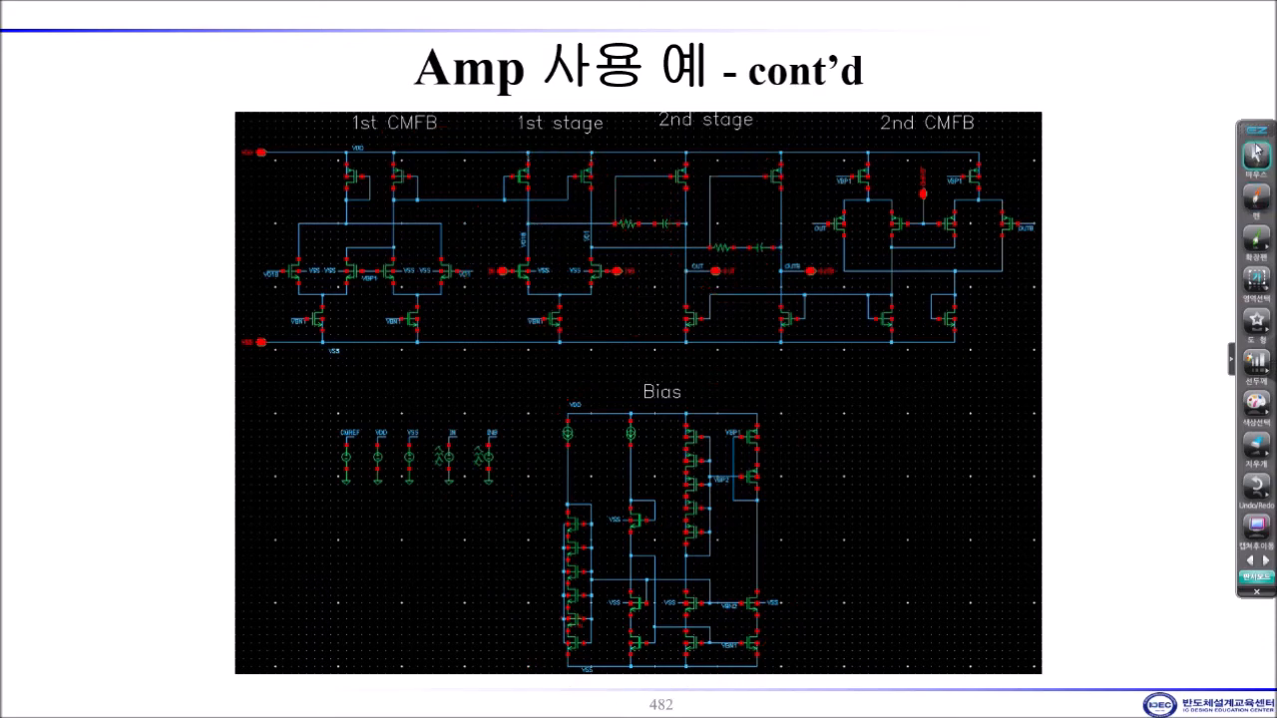
- Circle the two current sources at the top of the Bias circuit with the pen, and clear the marks
click(1255, 196)
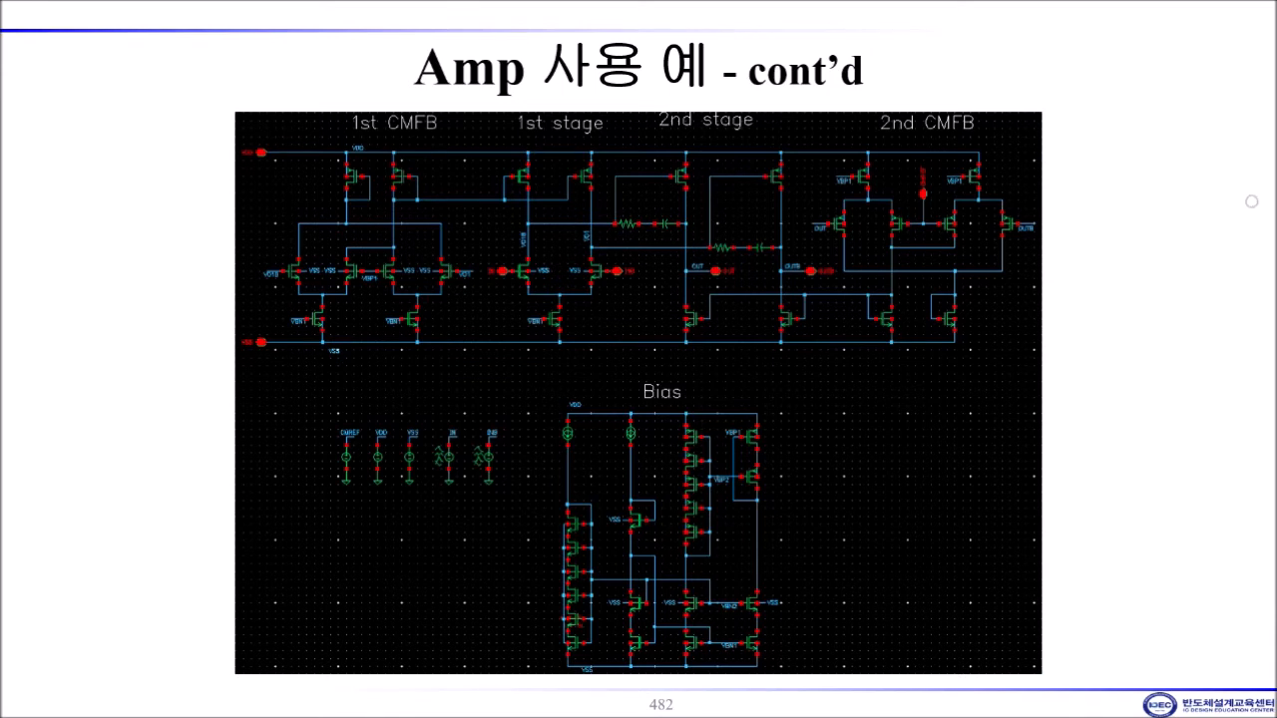
mouse_move(598, 436)
mouse_down()
mouse_move(598, 451)
mouse_move(648, 443)
mouse_up()
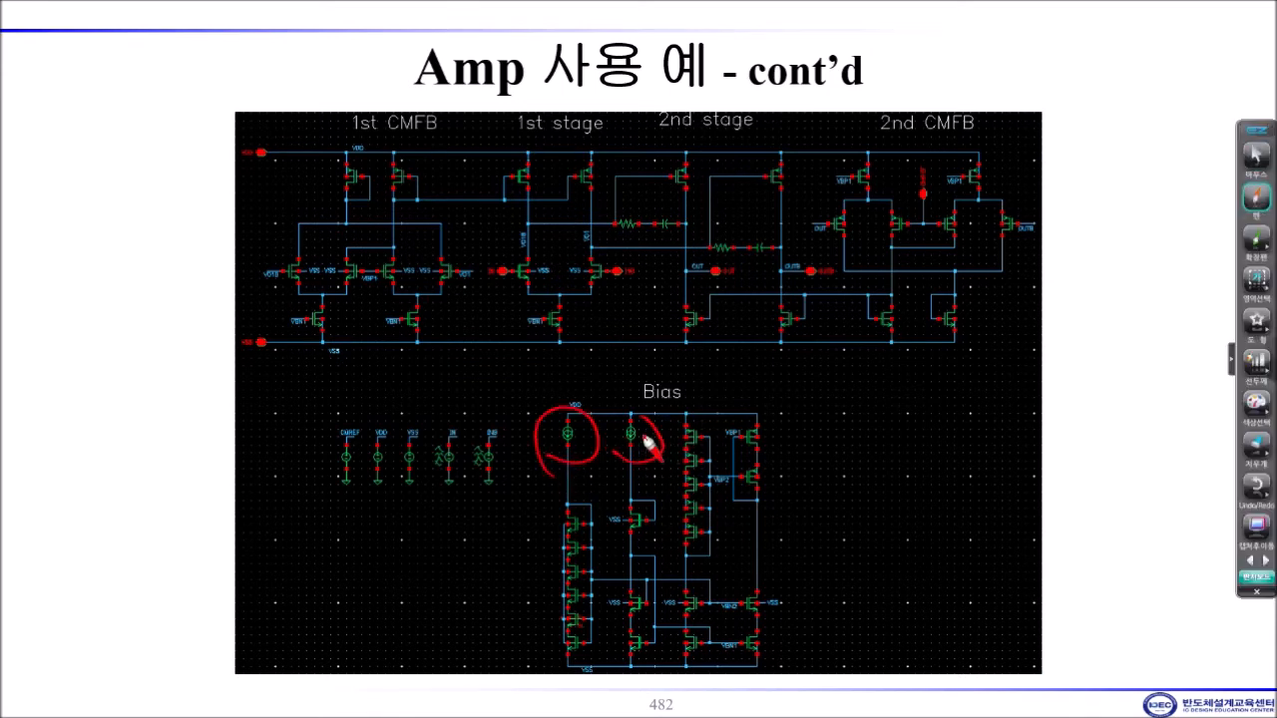
click(1256, 152)
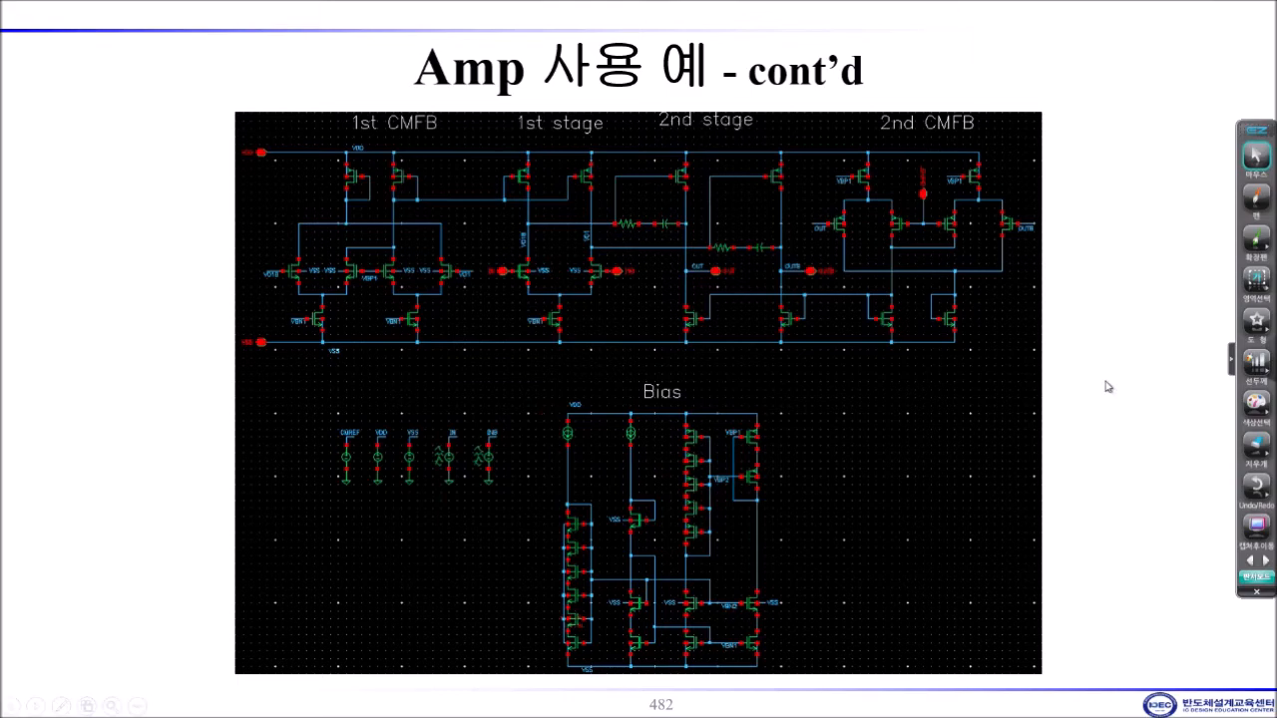
- Review the op-amp schematic and ADE launch slides, and stop at the Model Libraries setup on slide 484
key(Page_Down)
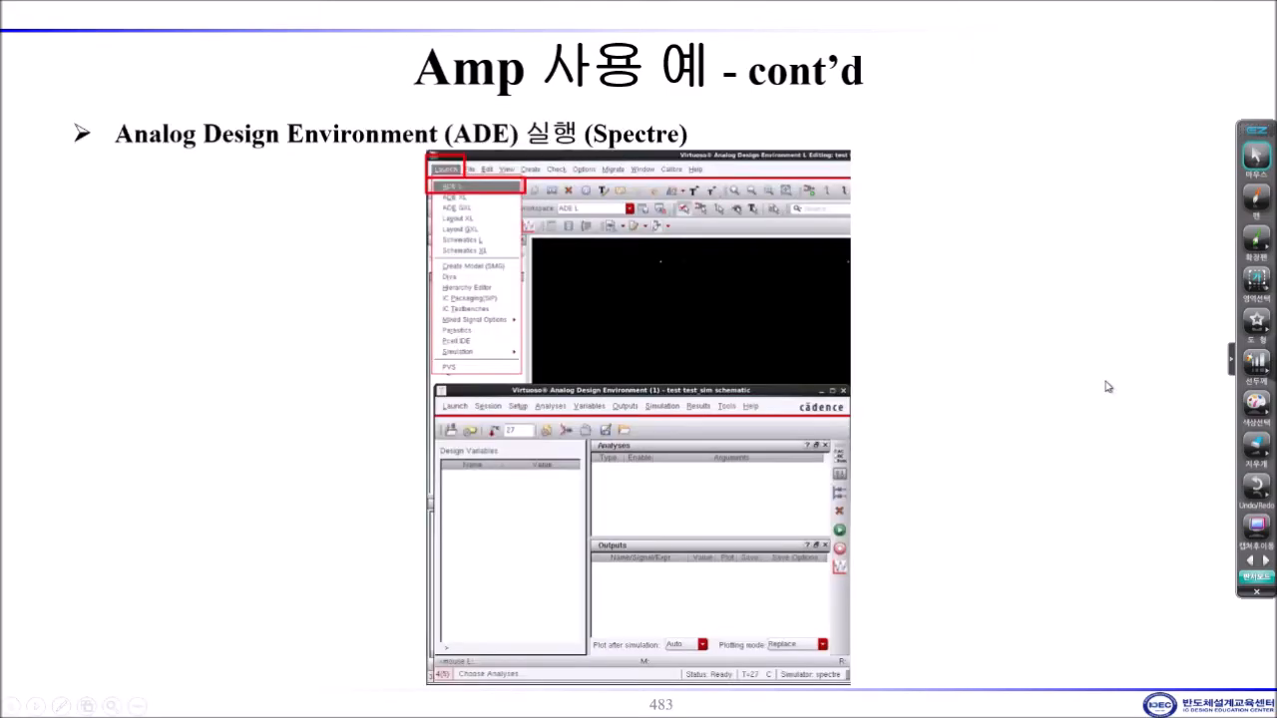
key(Page_Down)
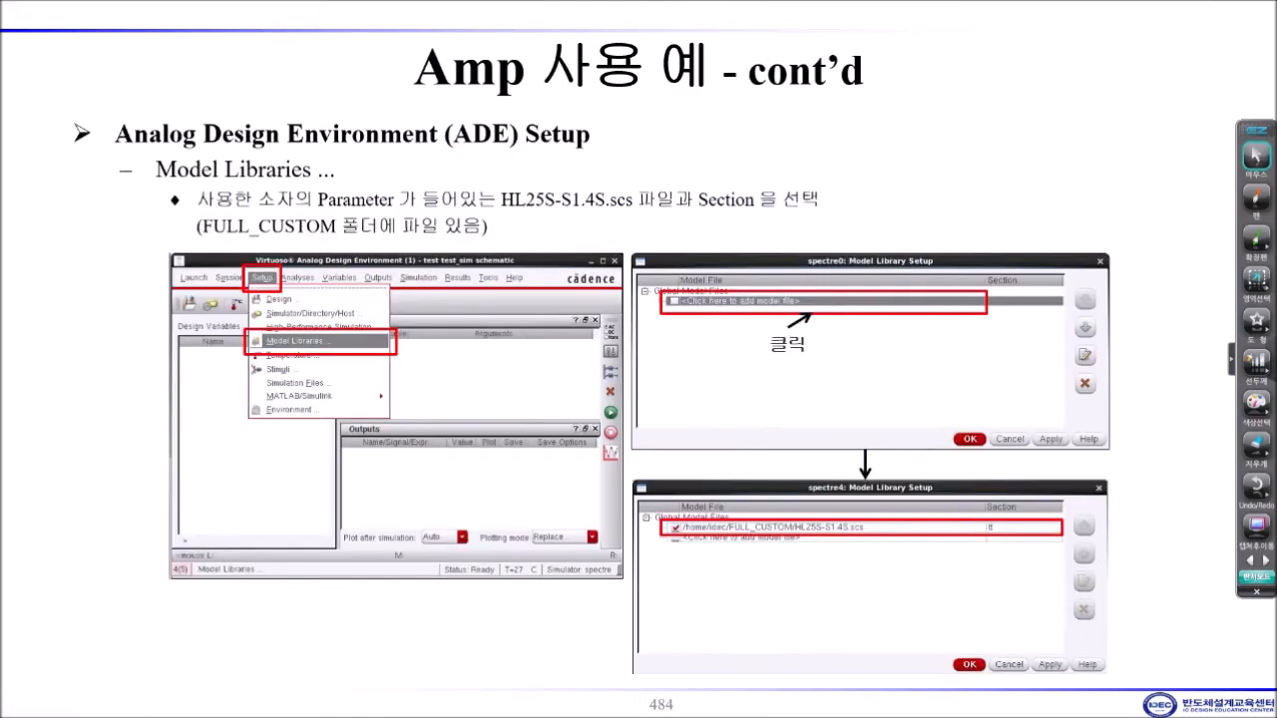
key(Page_Up)
key(Page_Up)
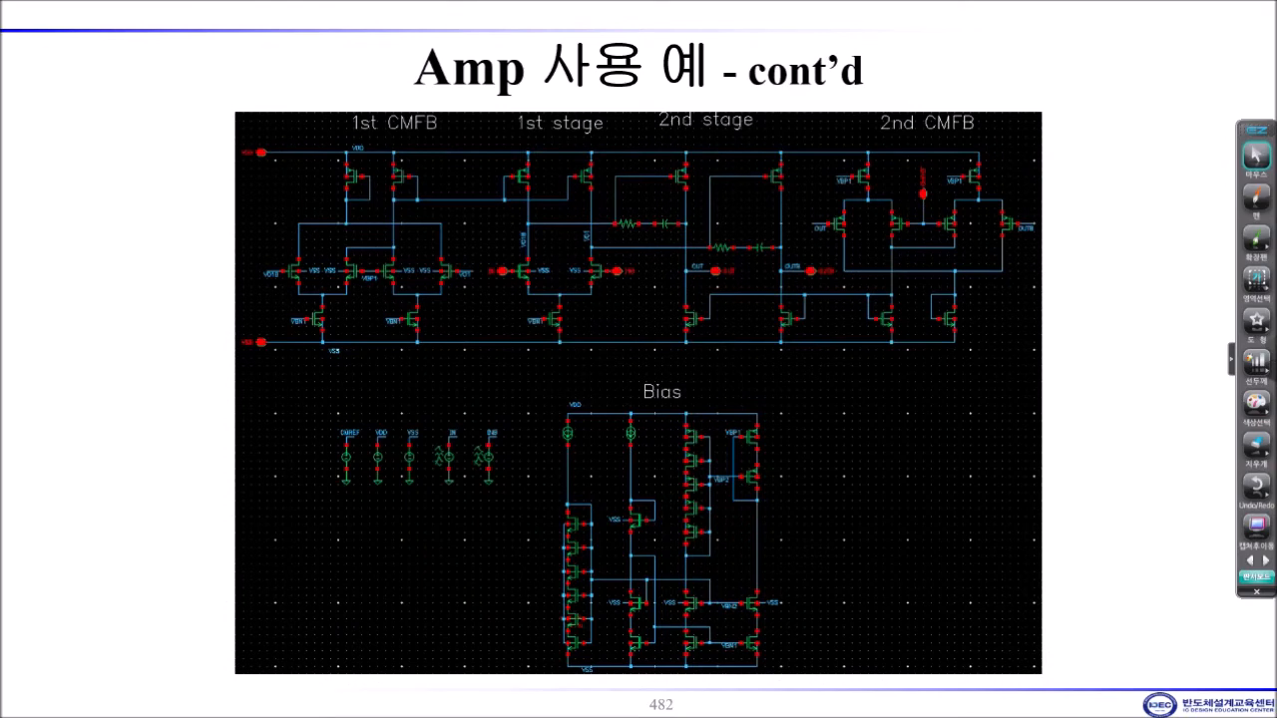
key(Page_Down)
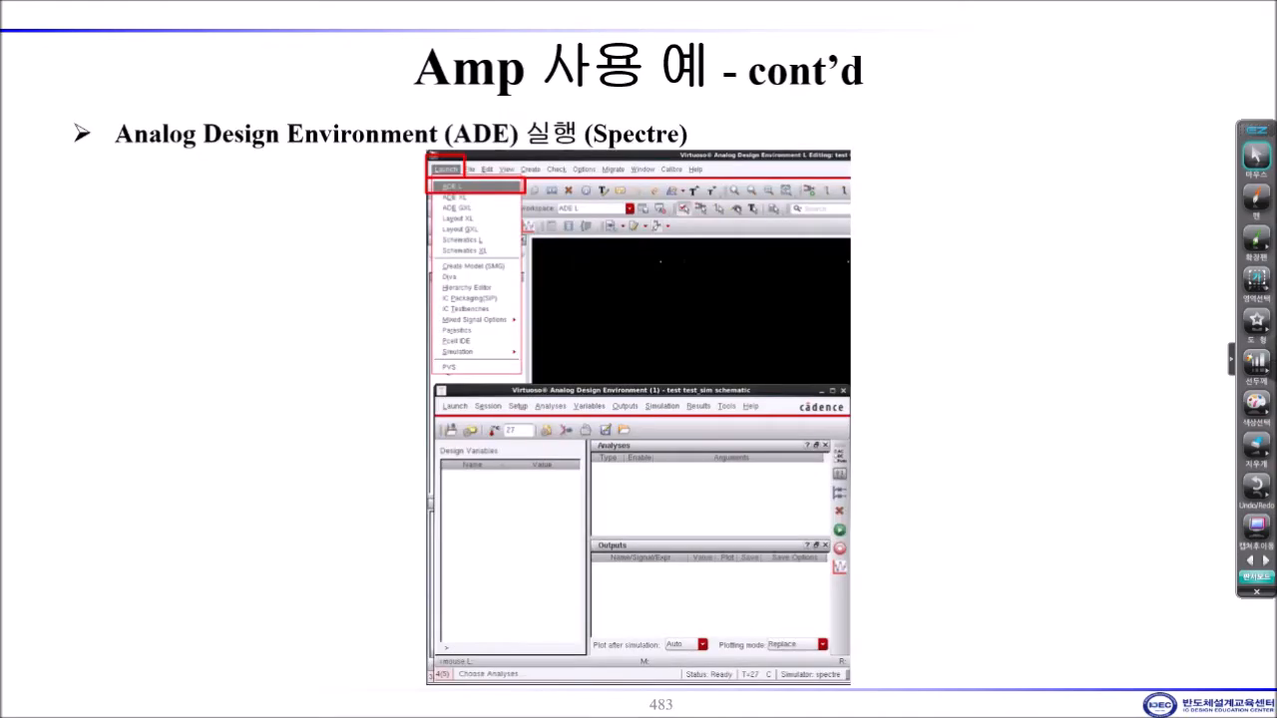
key(Page_Down)
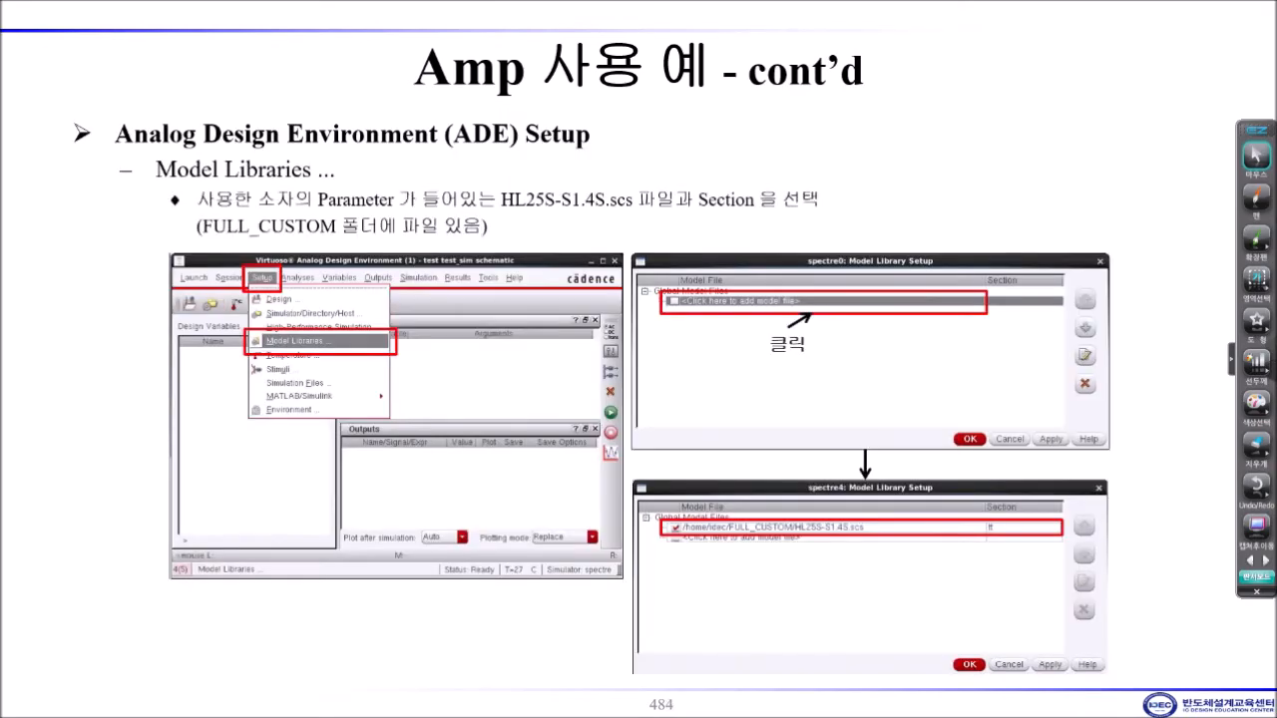
- Mark the HL25S-S1.4S.scs file, the FULL_CUSTOM folder and the Section setting with the pen, and clear the marks
click(1243, 199)
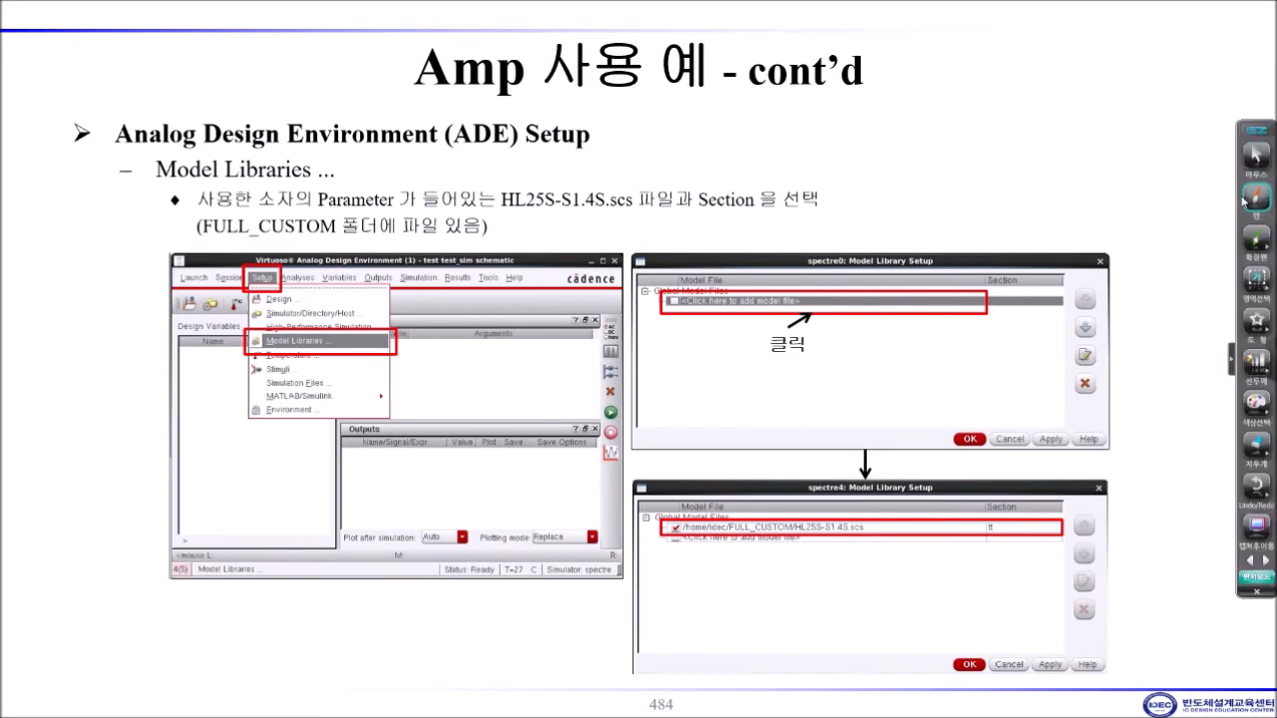
mouse_move(495, 227)
mouse_down()
mouse_move(644, 221)
mouse_move(529, 166)
mouse_move(526, 237)
mouse_up()
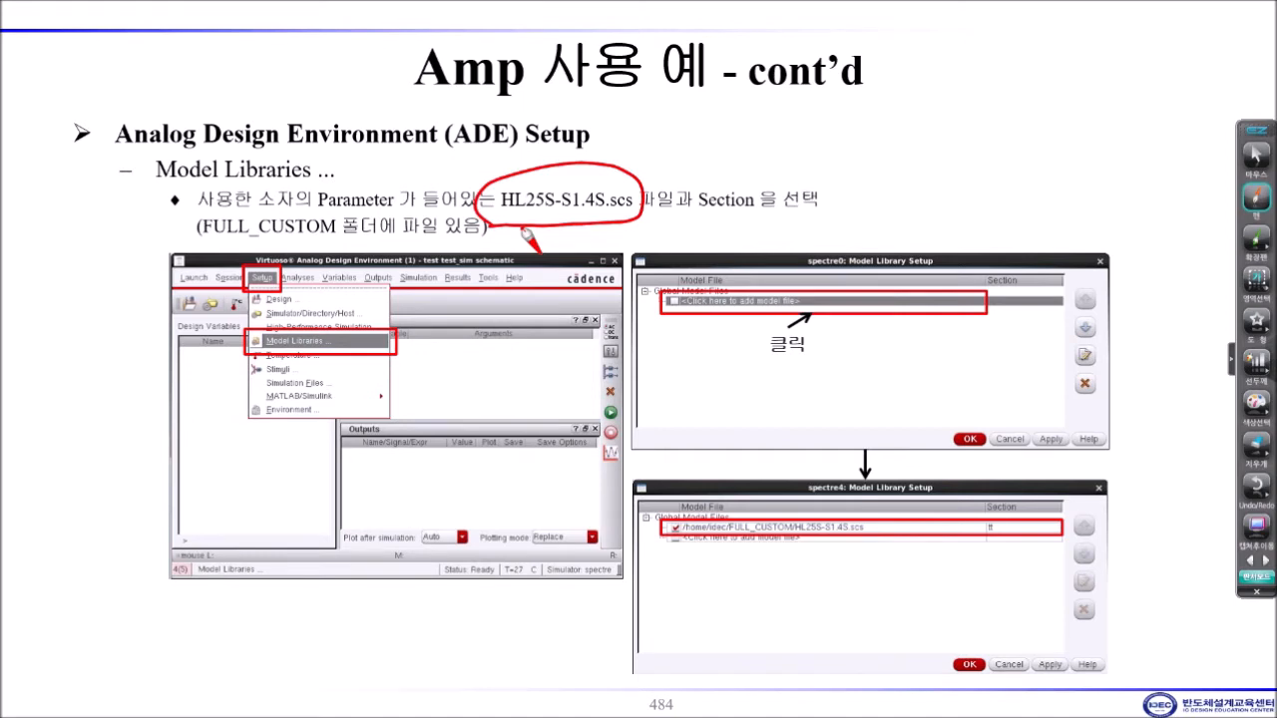
mouse_move(197, 239)
mouse_down()
mouse_move(409, 243)
mouse_move(387, 239)
mouse_up()
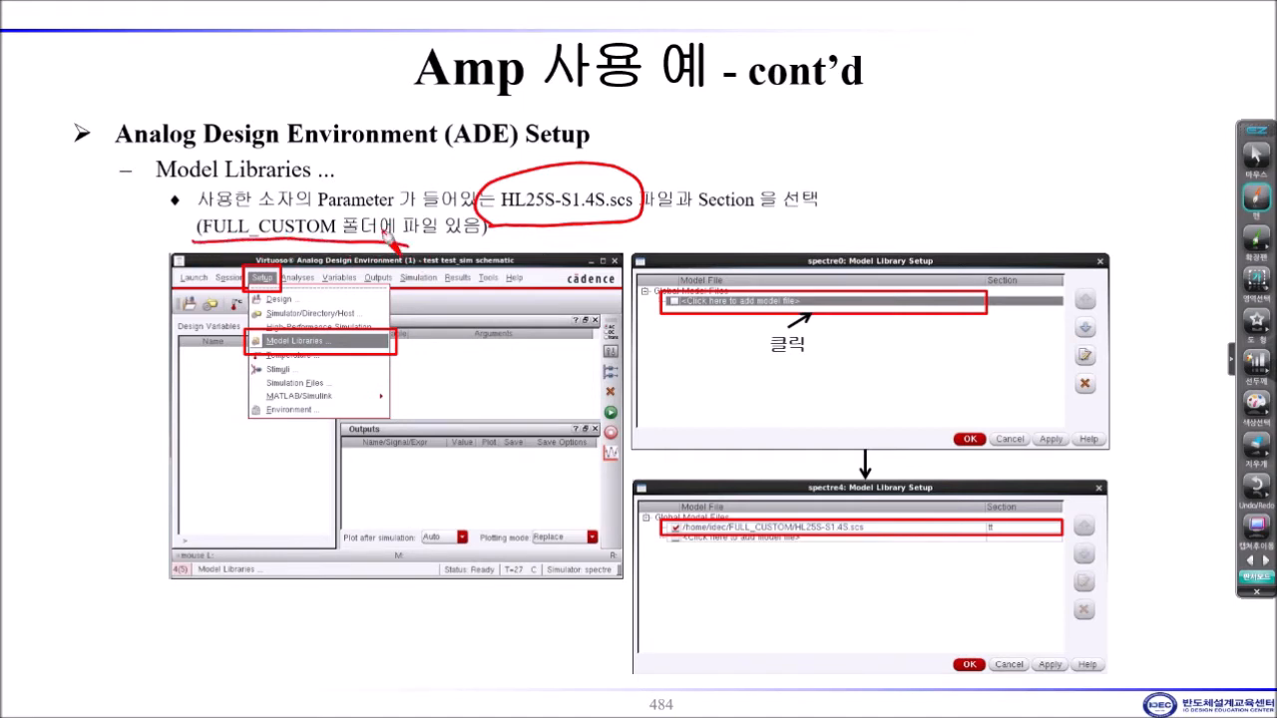
mouse_move(189, 245)
mouse_down()
mouse_move(321, 199)
mouse_move(350, 268)
mouse_up()
drag(504, 212, 770, 225)
mouse_move(1009, 516)
mouse_down()
mouse_move(993, 543)
mouse_move(1021, 518)
mouse_up()
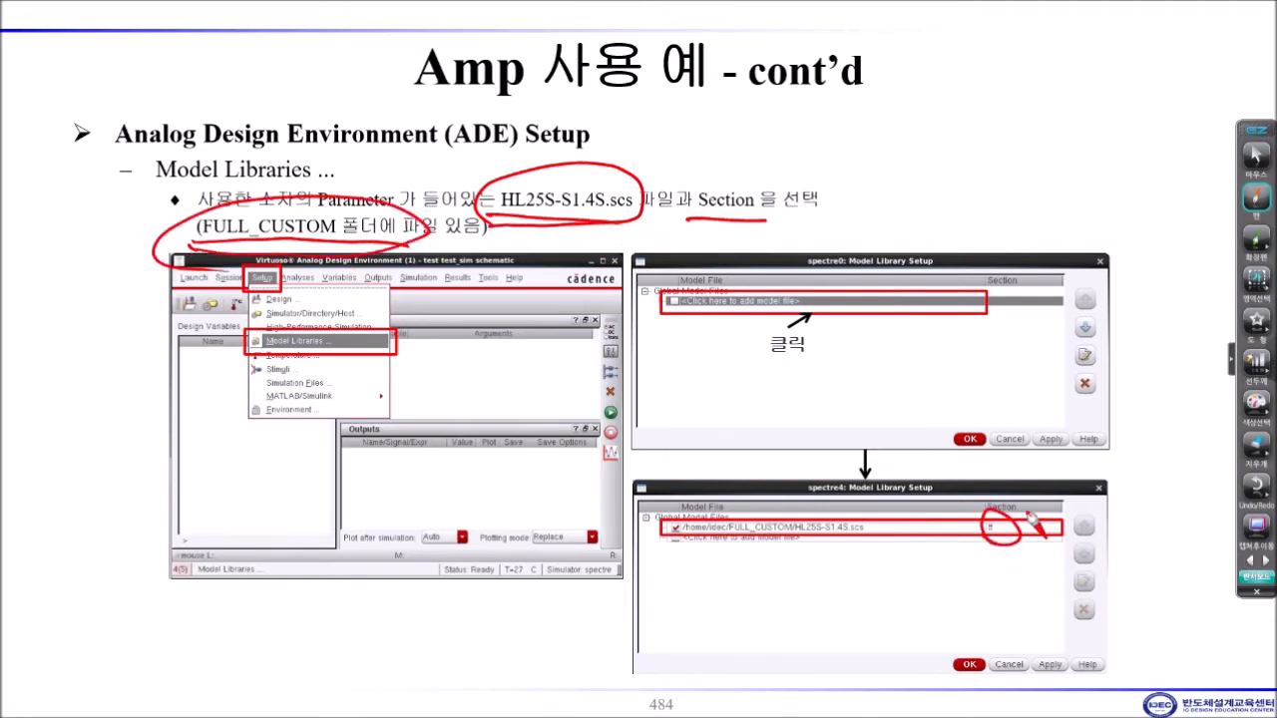
click(1253, 158)
- Go through the simulation settings and DC voltage and current slides to the transient results on slide 488
click(1131, 324)
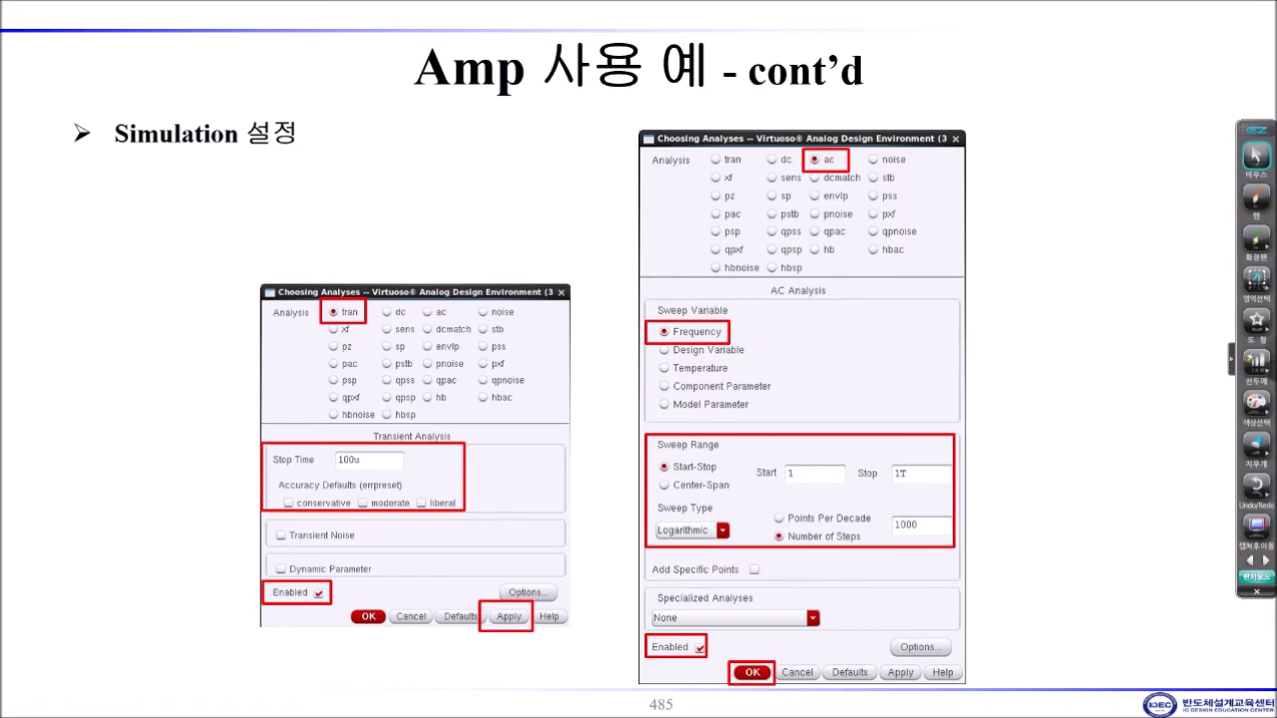
key(Right)
key(Right)
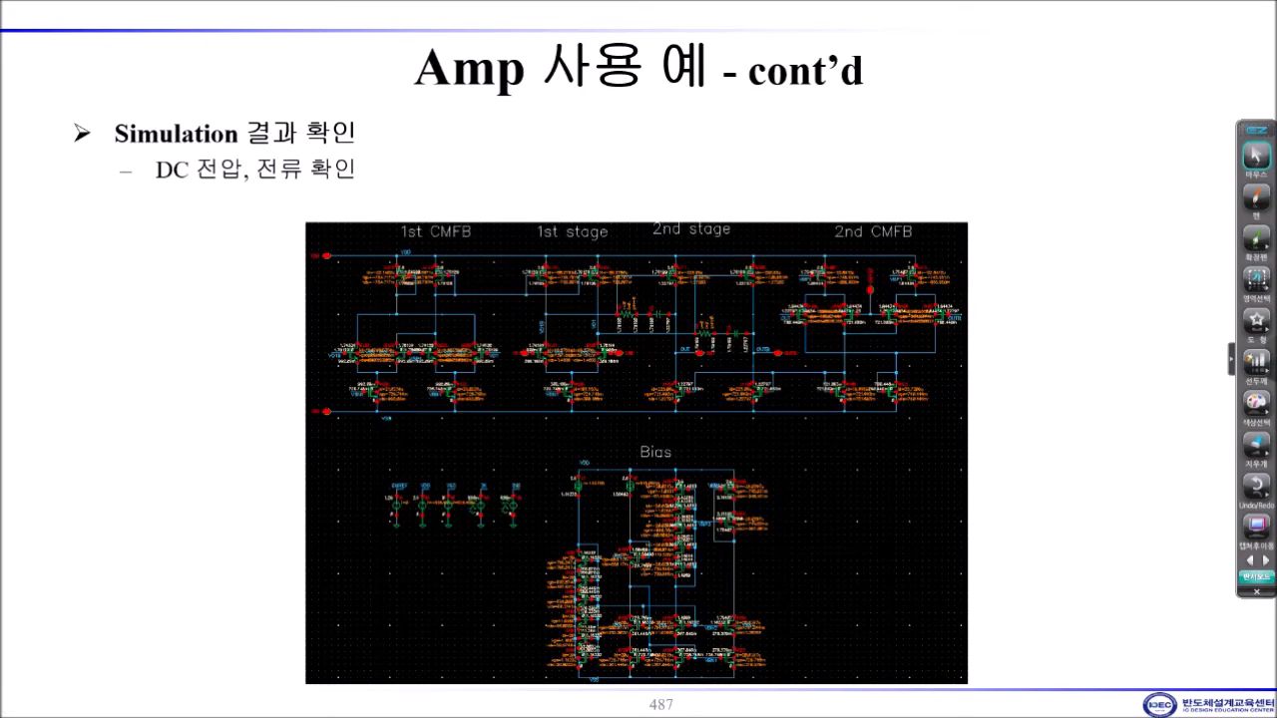
key(Right)
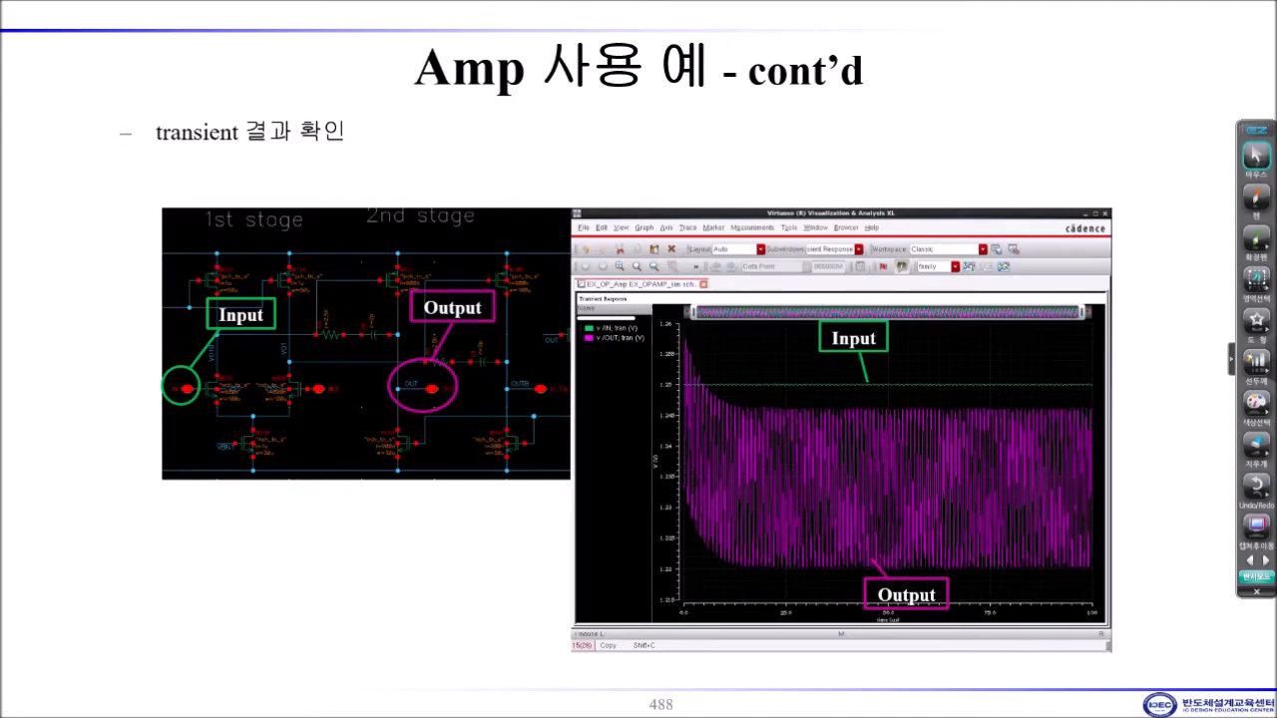
- Circle the two input pins and the OUT and OUTB output pins on the transient results slide's schematic with the pen
drag(204, 410, 188, 371)
drag(336, 377, 327, 439)
drag(454, 364, 458, 411)
drag(556, 369, 551, 429)
drag(211, 420, 234, 401)
mouse_move(453, 427)
mouse_down()
mouse_move(354, 399)
mouse_move(467, 430)
mouse_up()
mouse_move(342, 440)
mouse_down()
mouse_move(340, 347)
mouse_move(345, 419)
mouse_up()
drag(534, 431, 582, 429)
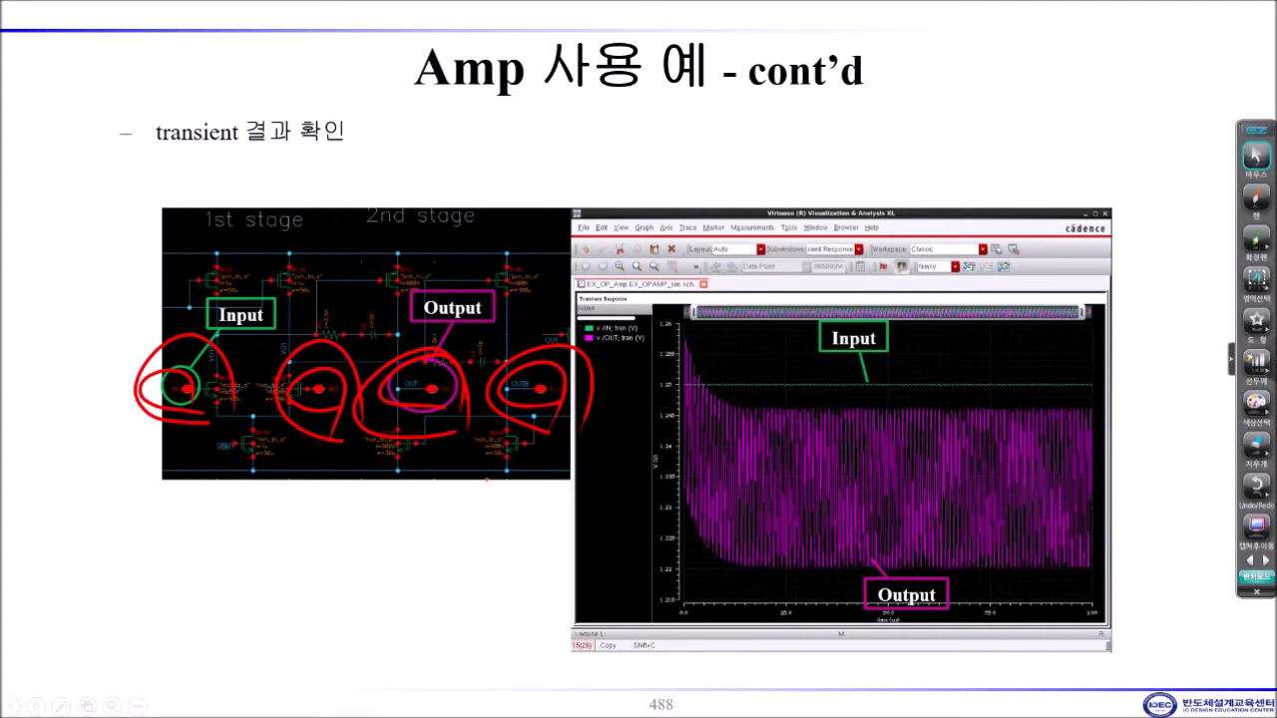
- Go to the AC results on slide 489 and circle the OUT pin in its schematic with the pen
key(Right)
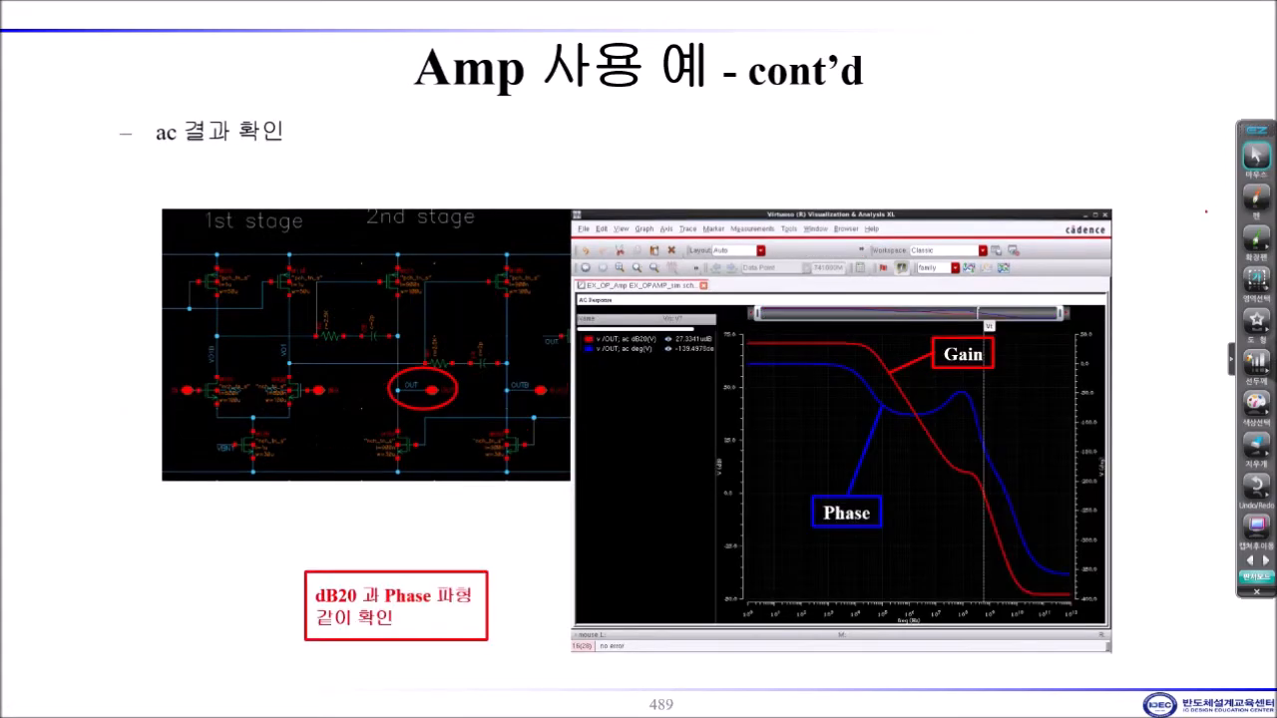
mouse_move(457, 409)
mouse_down()
mouse_move(371, 387)
mouse_move(454, 377)
mouse_up()
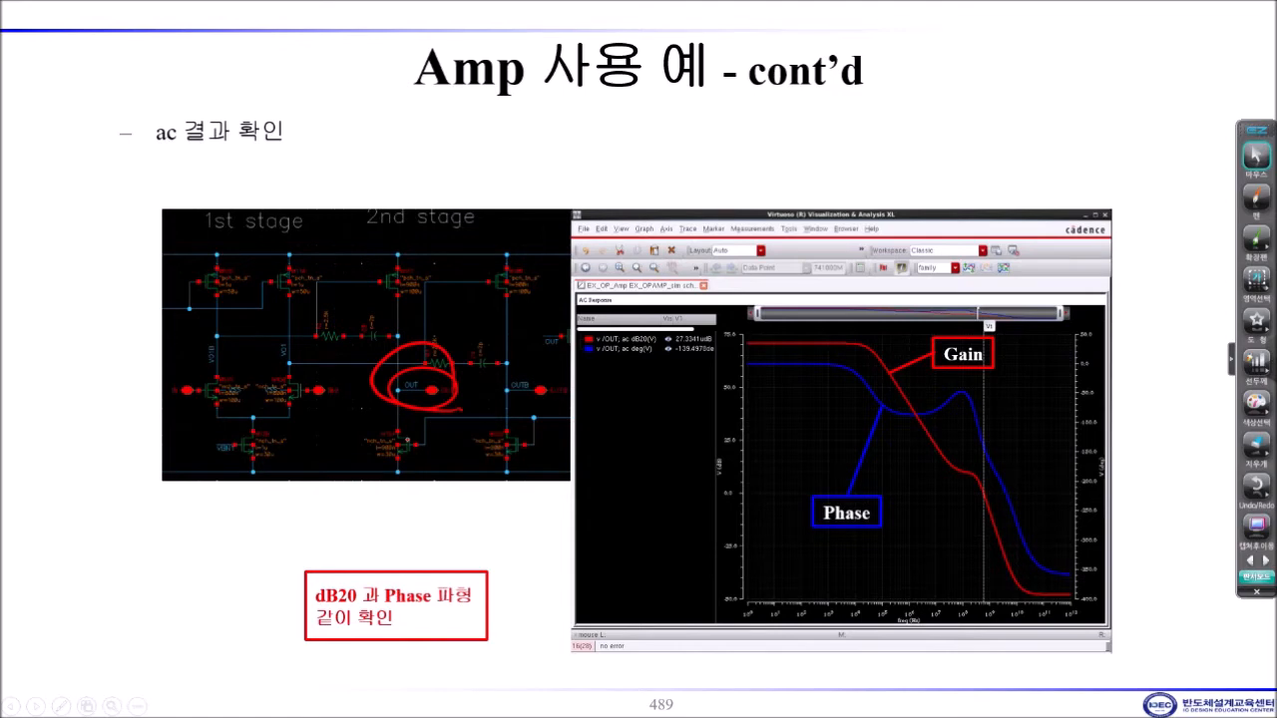
- Mark the Low-Pass Filter heading on slide 490 with the pen and go on to the filter schematic on slide 491
key(Right)
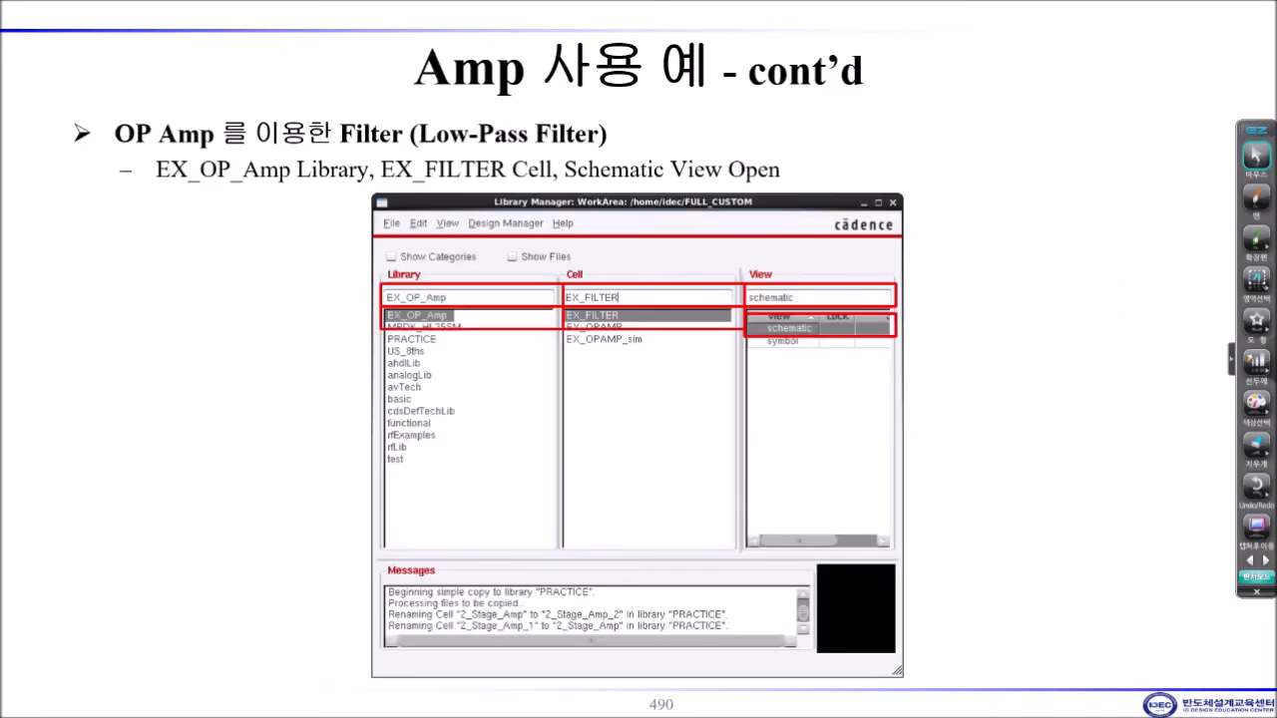
key(Right)
key(Left)
drag(335, 161, 643, 146)
key(Page_Down)
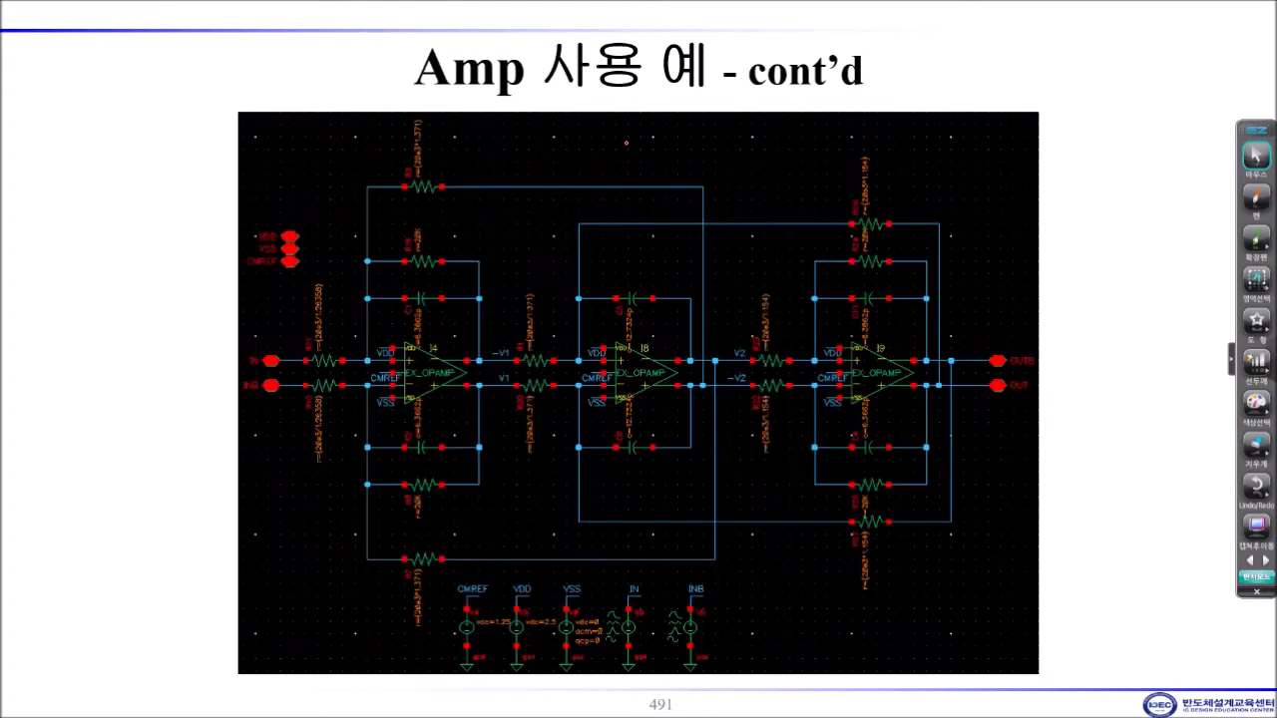
- Number the three OP Amps 1, 2 and 3, write gmRC beside the schematic, and draw a vertical line after the first stage
drag(436, 395, 435, 430)
mouse_move(628, 391)
mouse_down()
mouse_move(630, 432)
mouse_move(698, 418)
mouse_up()
drag(850, 379, 882, 433)
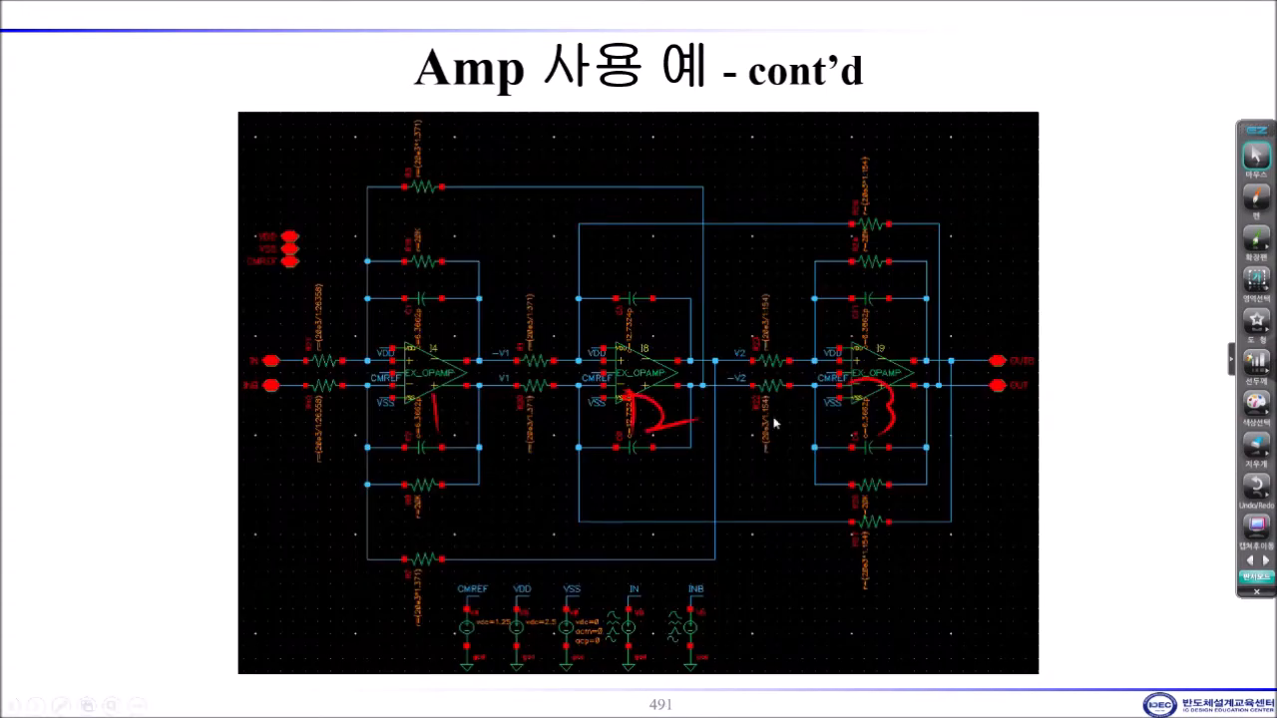
mouse_move(171, 219)
mouse_down()
mouse_move(179, 245)
mouse_move(253, 233)
mouse_up()
drag(285, 172, 303, 232)
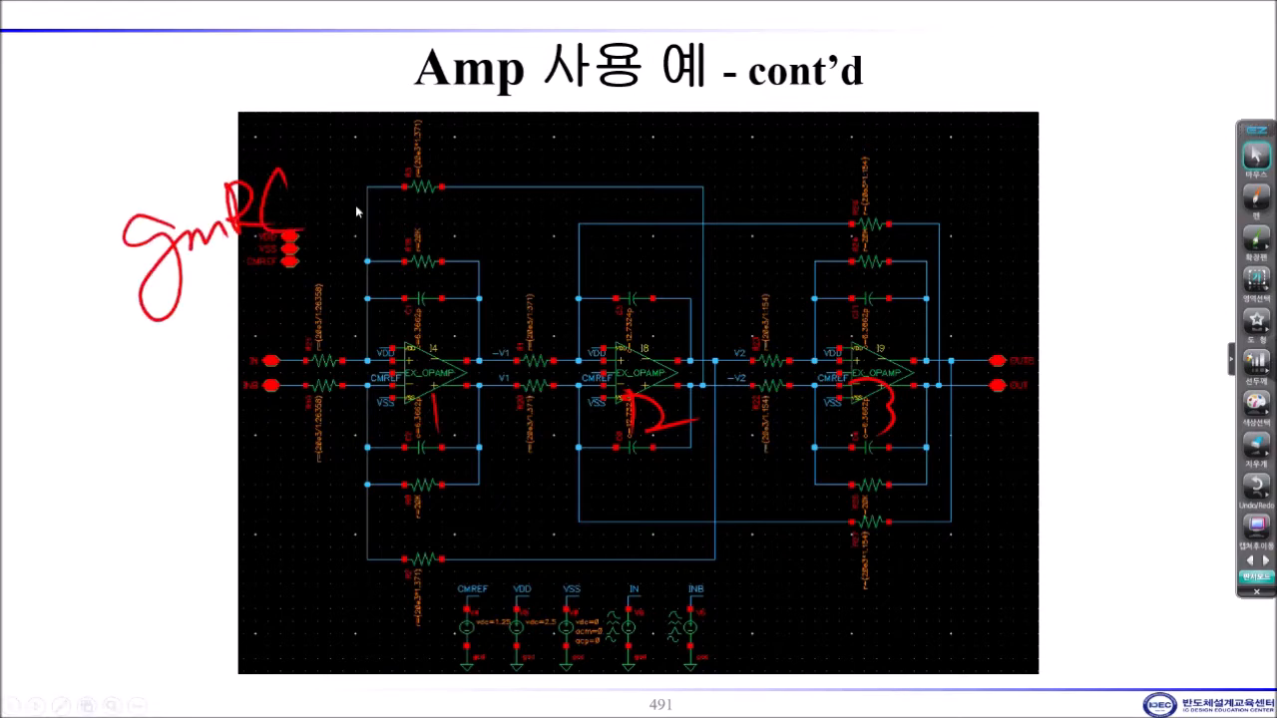
drag(533, 255, 514, 568)
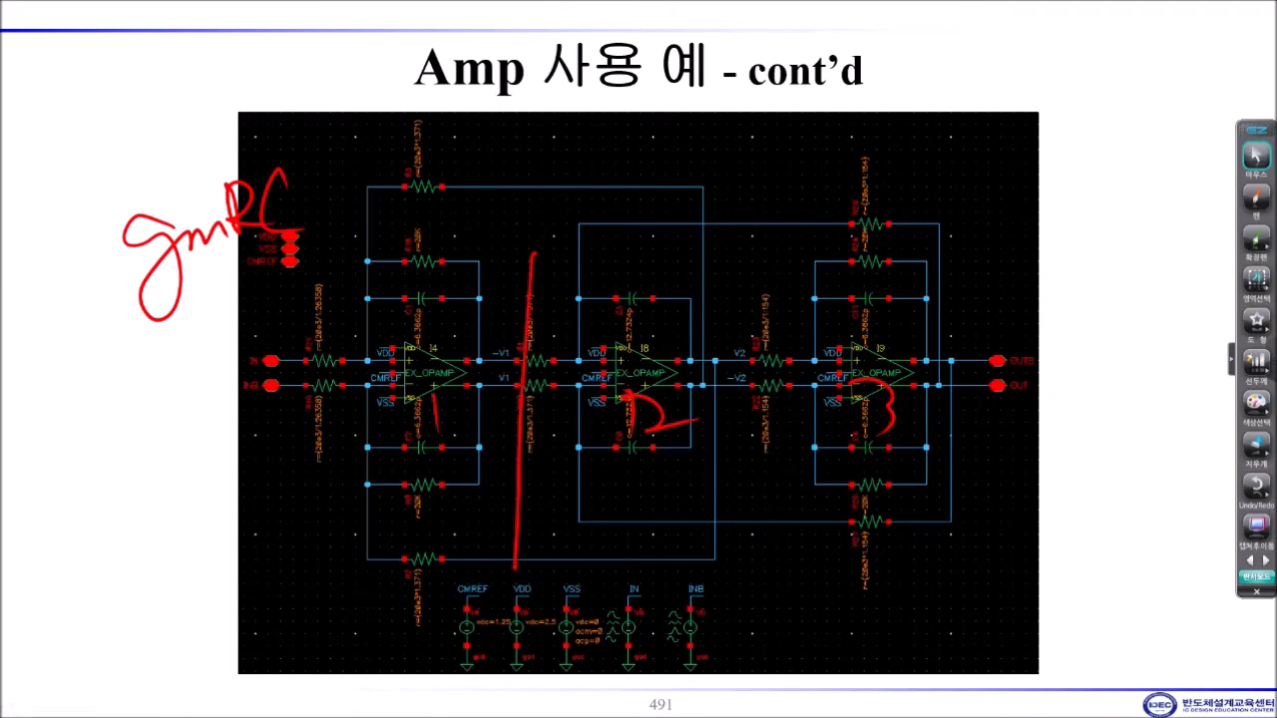
- Go to the filter's AC results on slide 496, circle its output pins and trace the gain curve with the pen
key(Page_Down)
key(Page_Down)
key(Page_Down)
key(Page_Down)
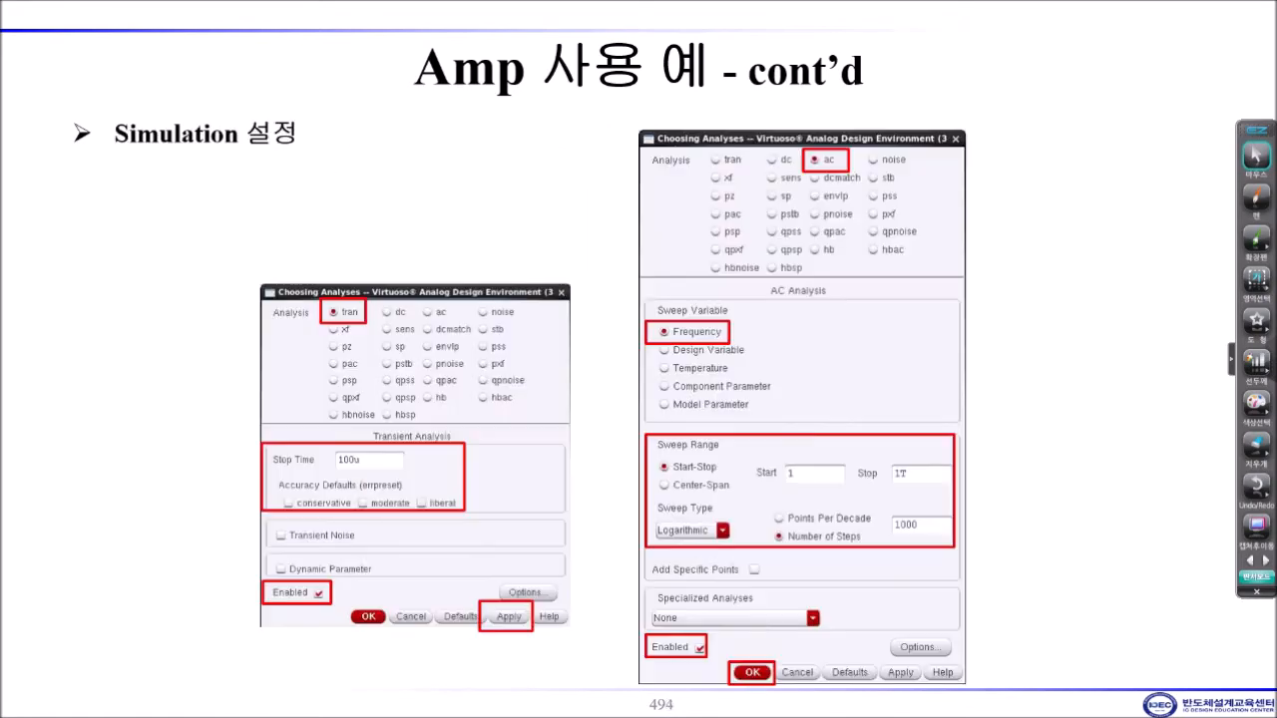
key(Page_Down)
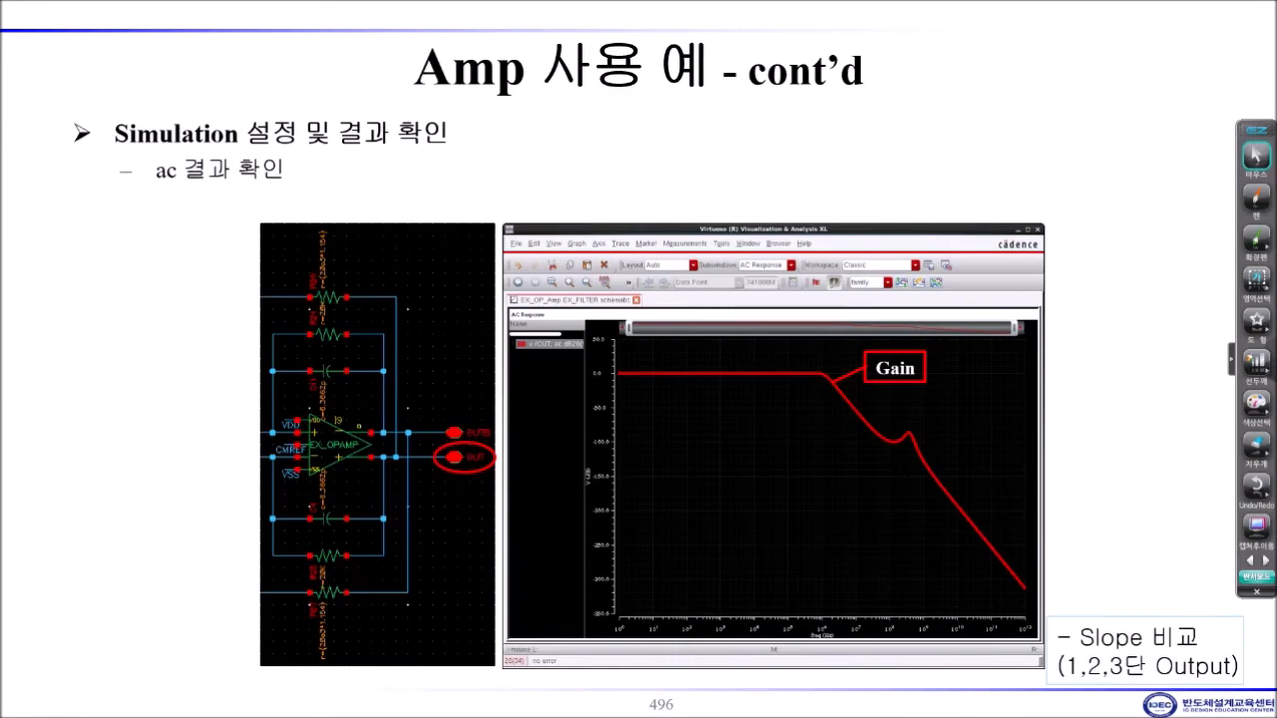
mouse_move(480, 425)
mouse_down()
mouse_move(471, 487)
mouse_move(523, 477)
mouse_up()
mouse_move(816, 372)
mouse_down()
mouse_move(954, 475)
mouse_move(1037, 595)
mouse_up()
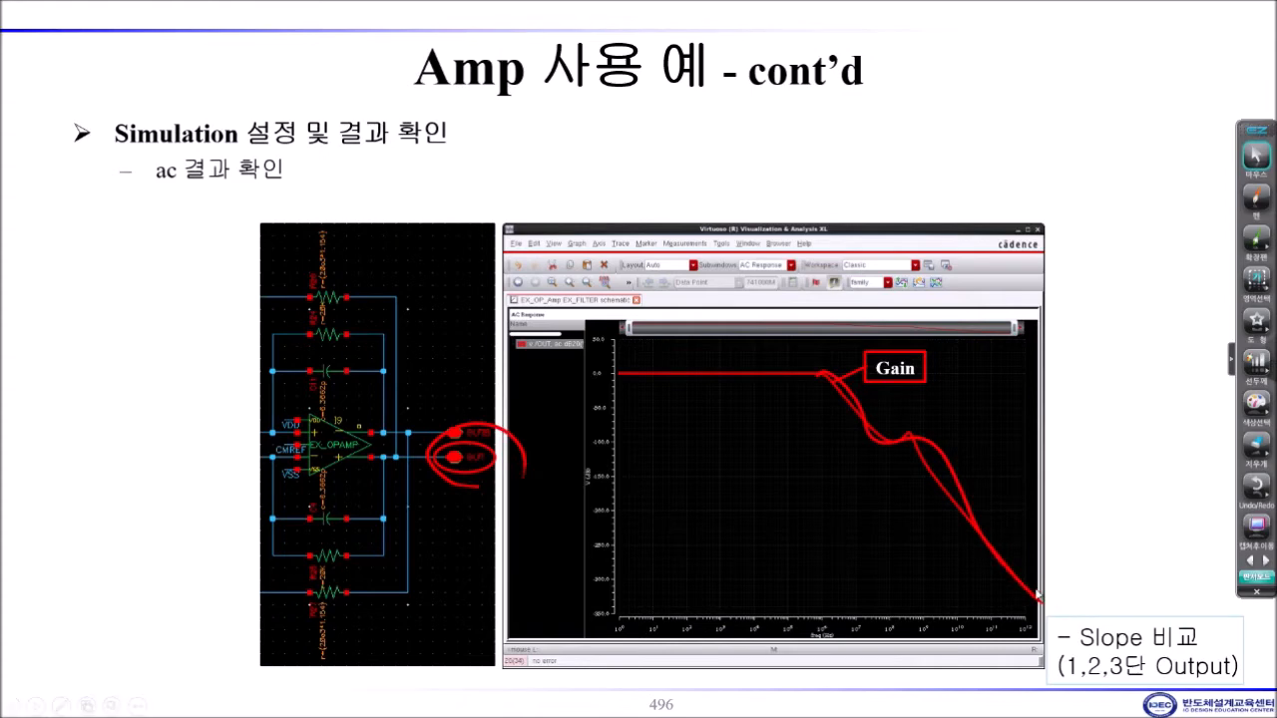
- Write V1 and V2 beside the schematic and sketch a shallower gain roll-off curve on the plot with the pen
drag(150, 469, 171, 461)
drag(186, 471, 219, 457)
drag(36, 489, 58, 472)
drag(79, 485, 82, 508)
mouse_move(826, 373)
mouse_down()
mouse_move(939, 433)
mouse_move(1027, 544)
mouse_move(956, 411)
mouse_move(1052, 521)
mouse_up()
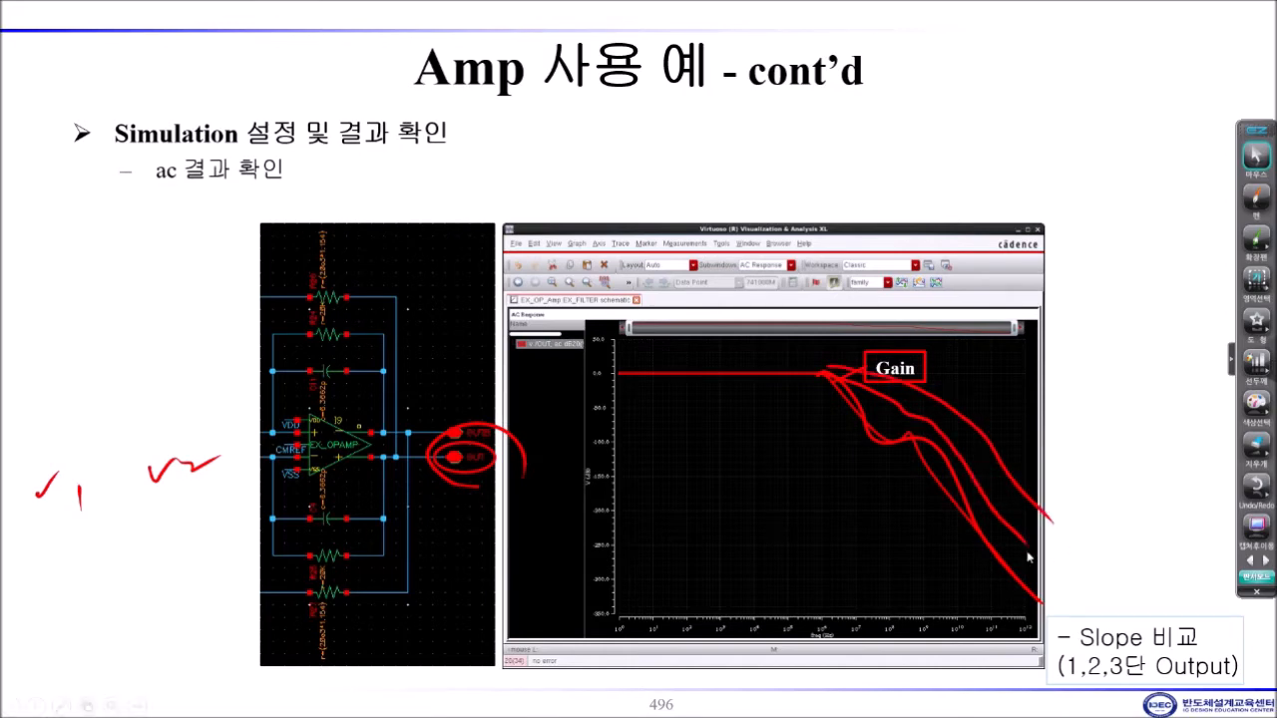
- Sketch steeper roll-off curves on the gain plot and mark the output pins again with the pen
drag(875, 405, 898, 418)
drag(814, 382, 829, 395)
mouse_move(423, 431)
mouse_down()
mouse_move(415, 490)
mouse_move(465, 451)
mouse_up()
drag(438, 379, 444, 418)
drag(383, 335, 444, 317)
mouse_move(808, 381)
mouse_down()
mouse_move(940, 575)
mouse_move(942, 613)
mouse_up()
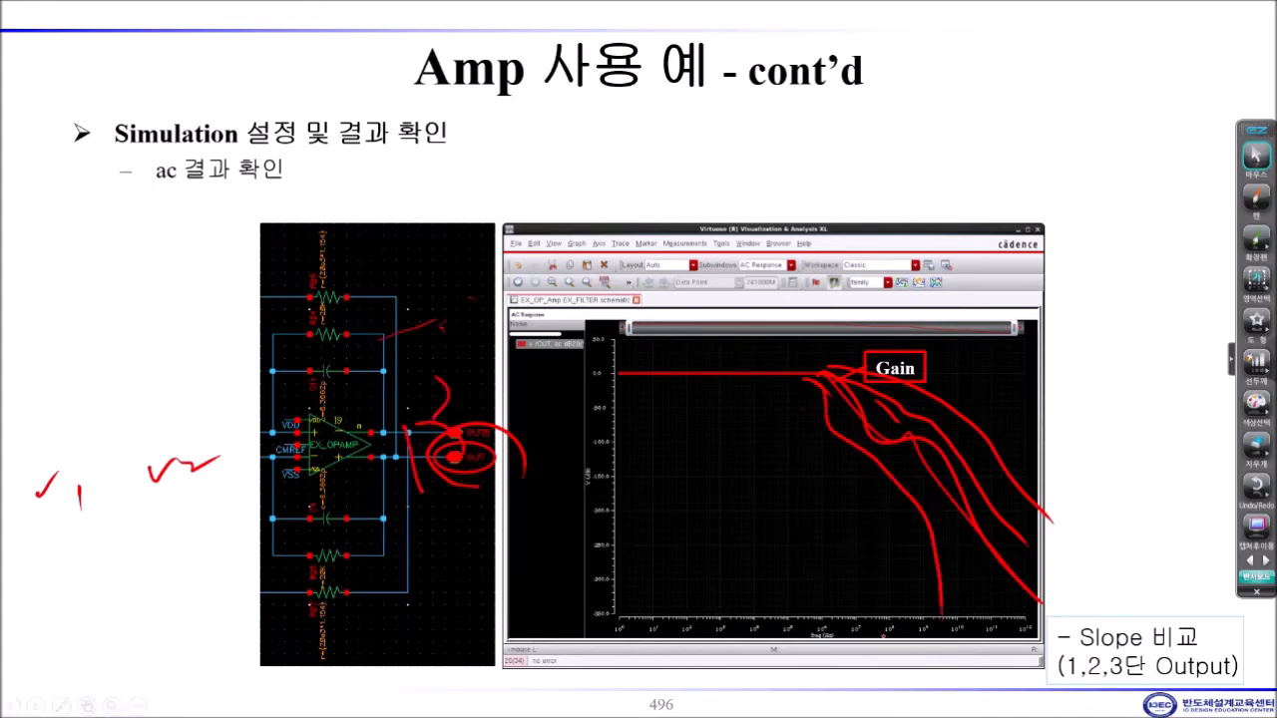
mouse_move(822, 389)
mouse_down()
mouse_move(885, 487)
mouse_move(928, 604)
mouse_up()
mouse_move(429, 429)
mouse_down()
mouse_move(445, 522)
mouse_move(485, 517)
mouse_up()
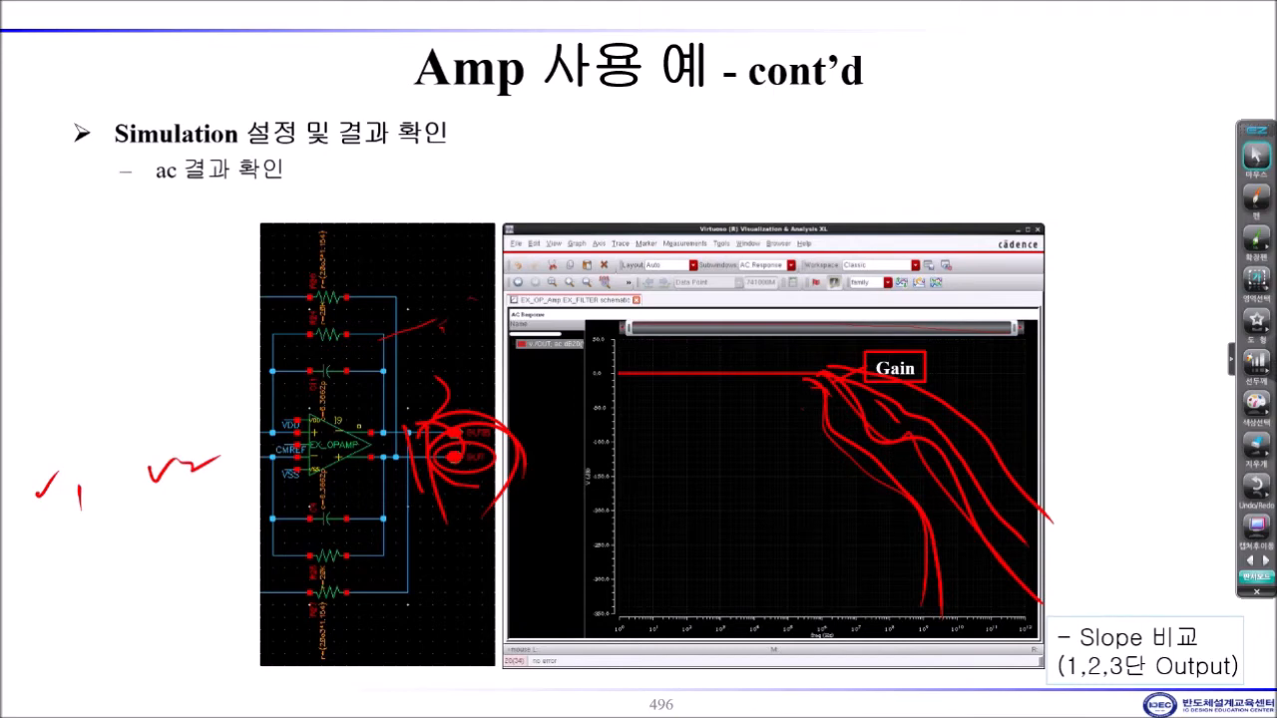
- End the slide show and switch to the NX remote session running Virtuoso
key(Right)
key(Left)
key(Escape)
click(682, 389)
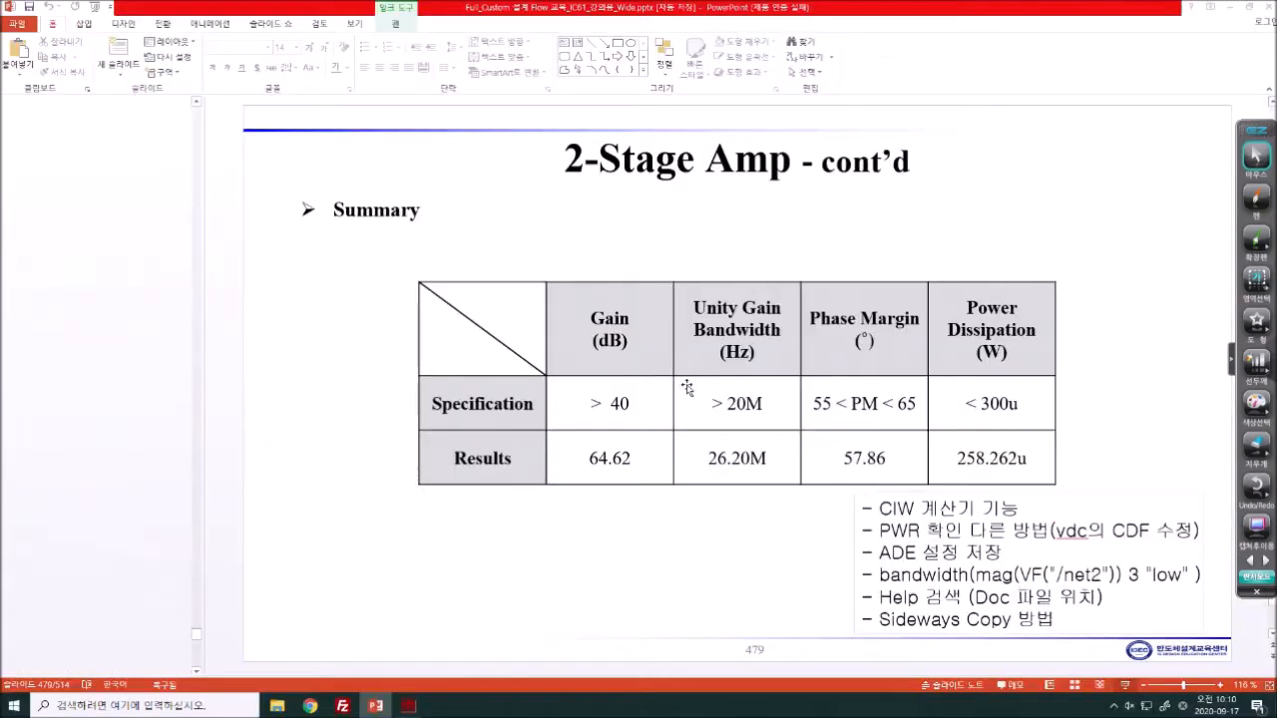
click(408, 705)
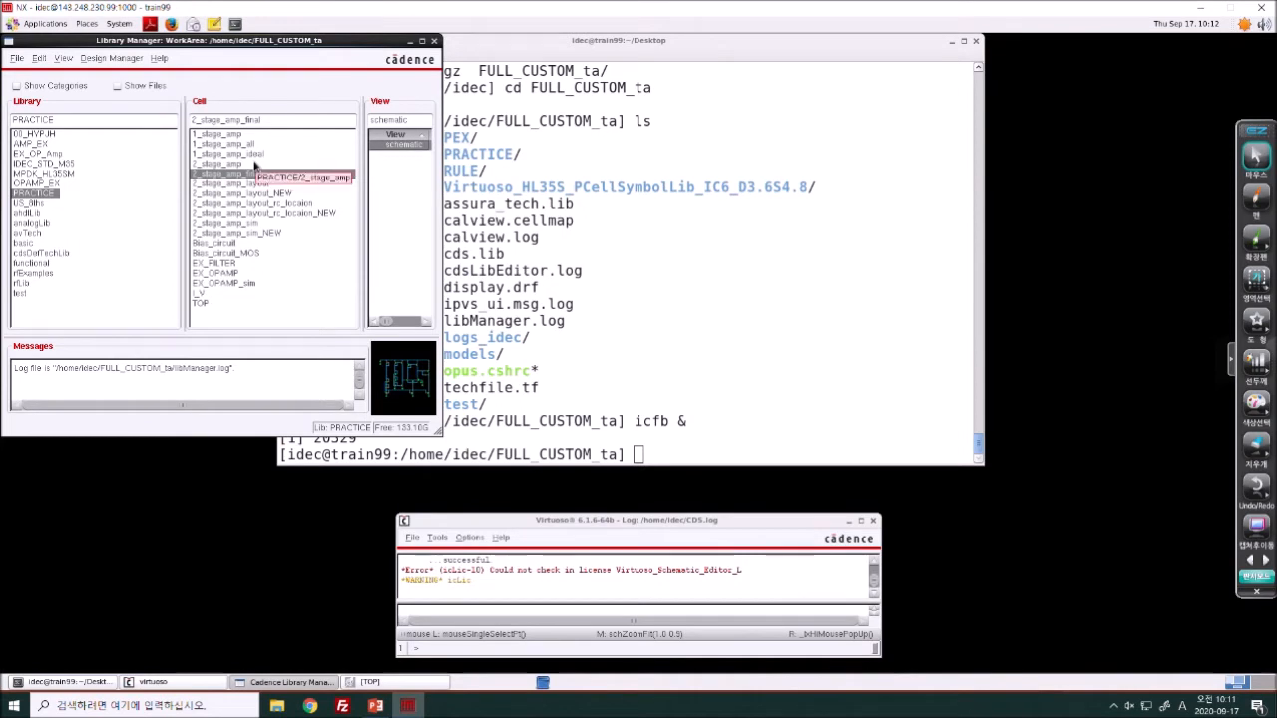
- Open the TOP layout in the PRACTICE library and choose the layout view of 2_stage_amp_layout_rc_locaion_NEW for a new instance
click(297, 301)
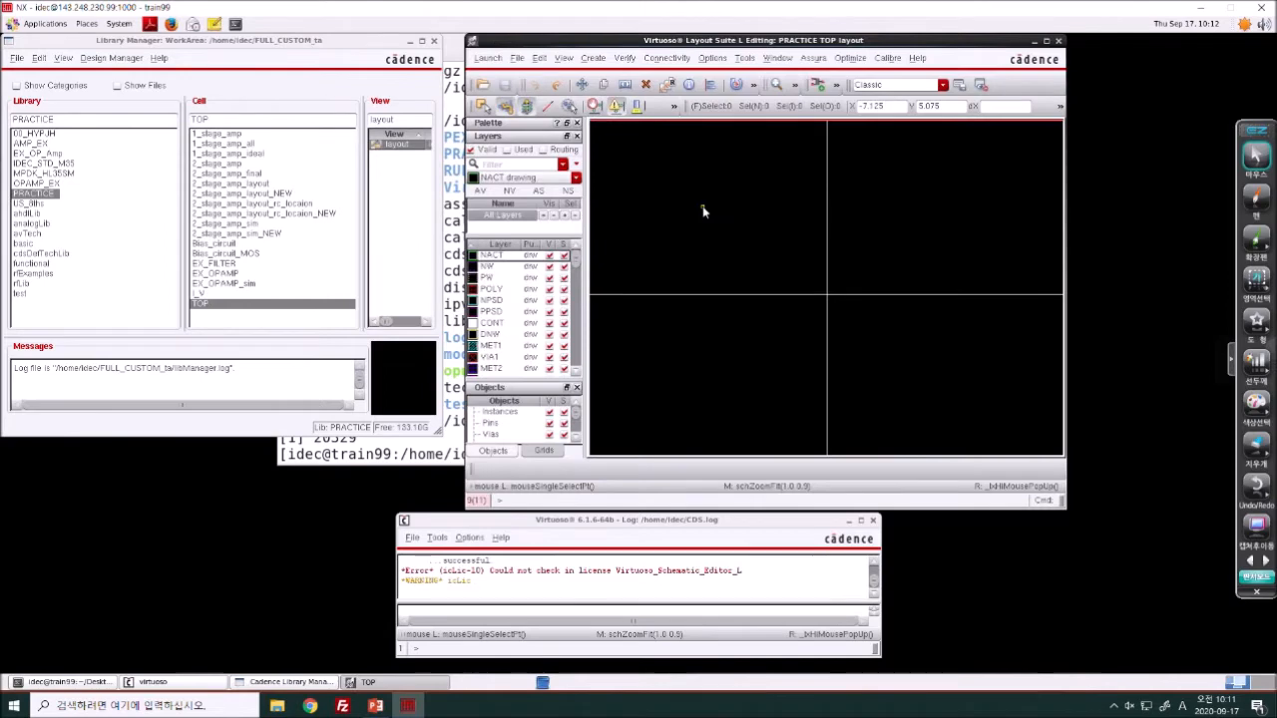
key(i)
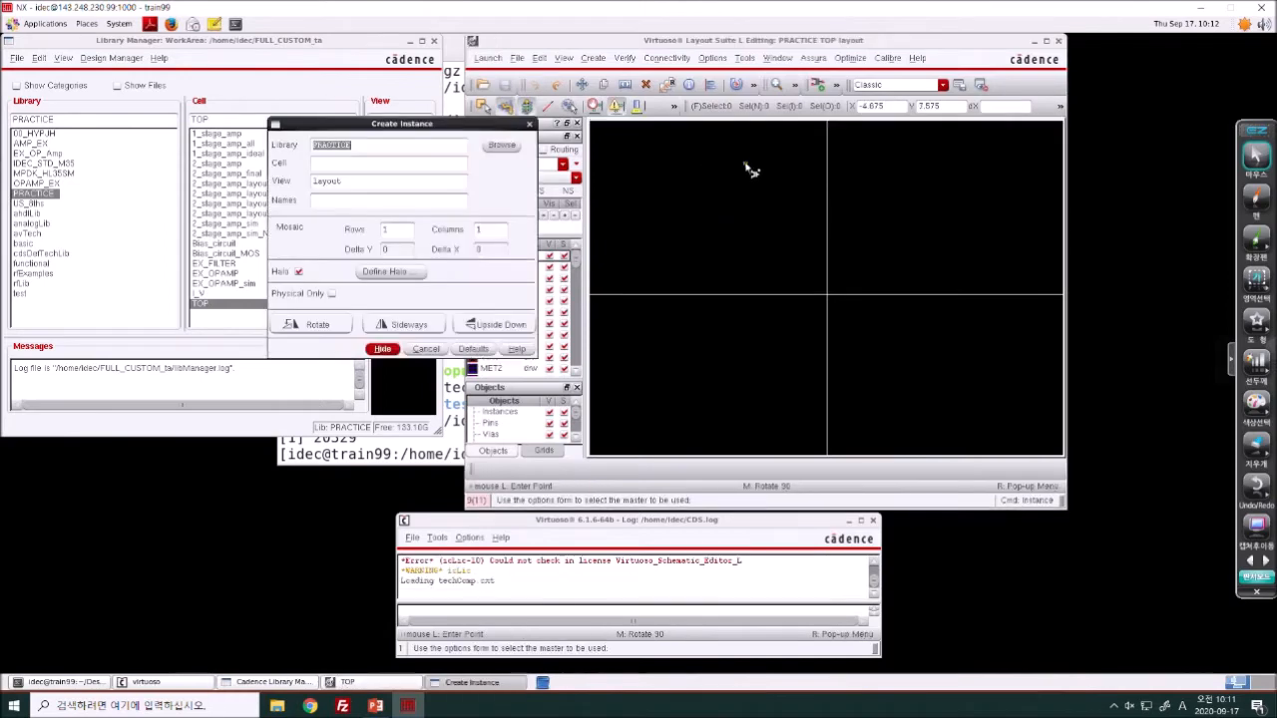
click(504, 145)
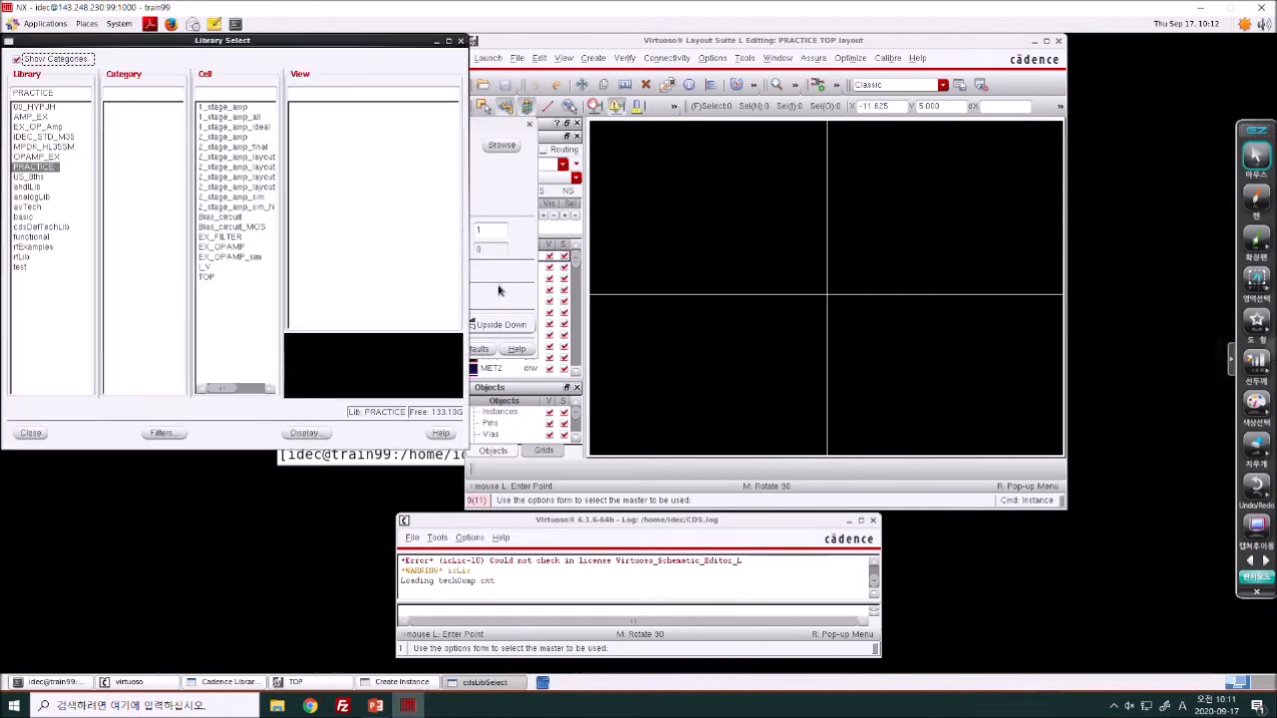
click(236, 187)
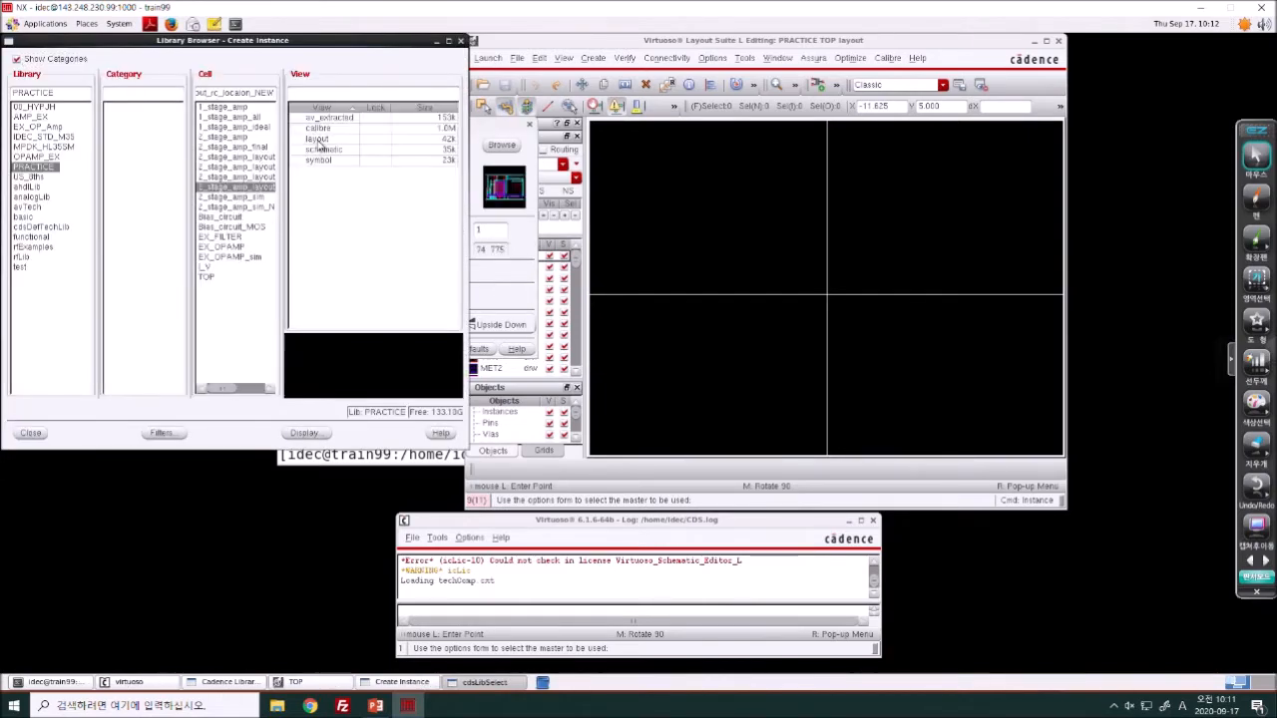
click(317, 139)
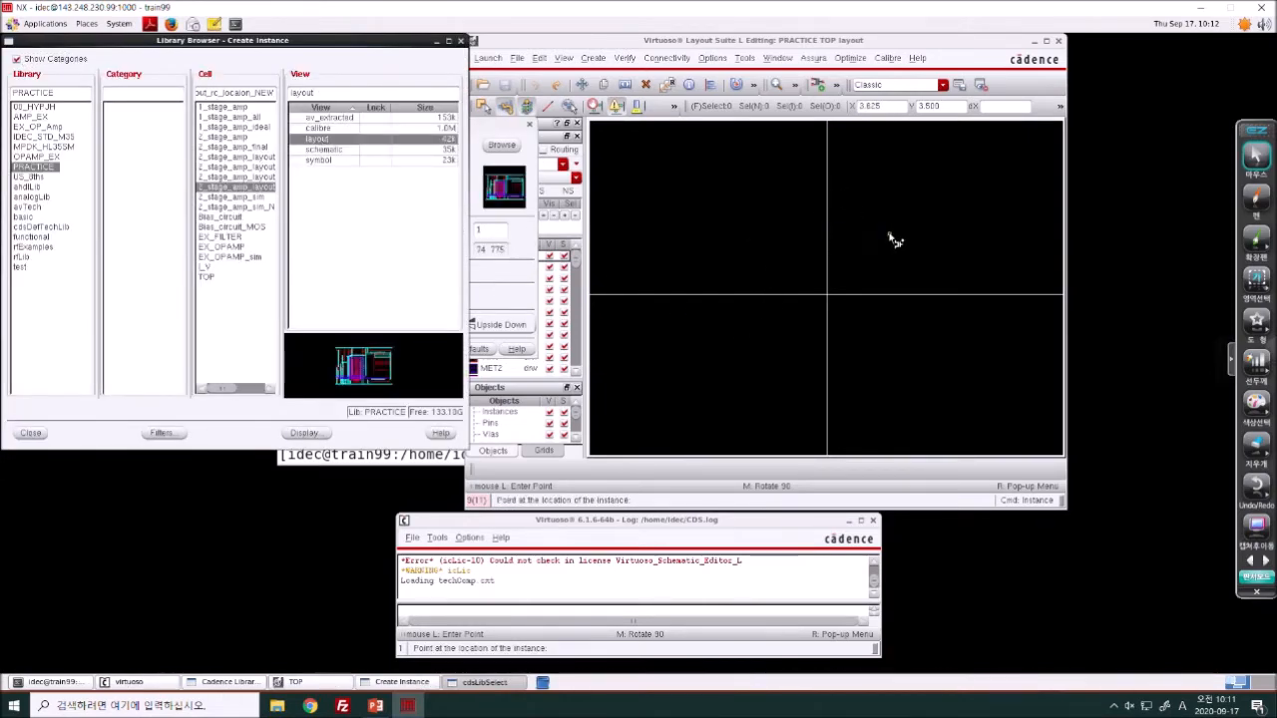
text(ZZ)
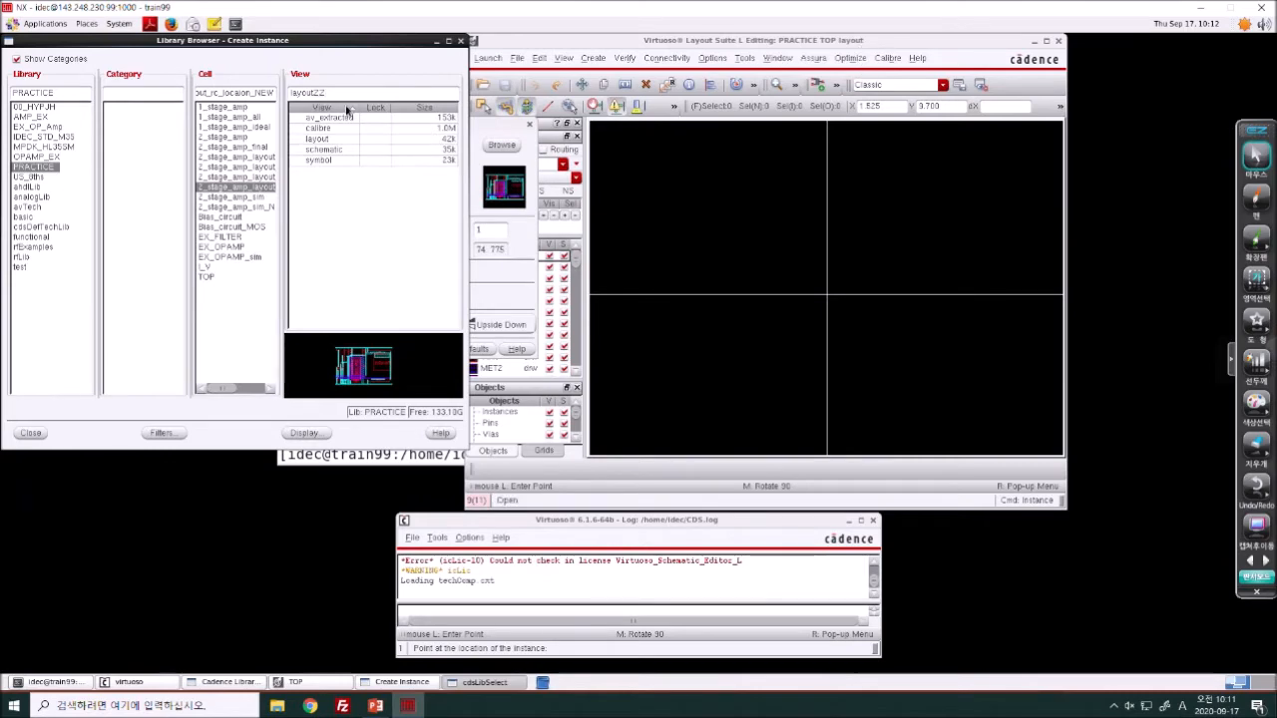
key(BackSpace)
key(BackSpace)
- Place three instances of the two-stage amplifier layout side by side in the TOP layout
click(851, 44)
key(shift+z)
key(shift+z)
key(shift+z)
key(shift+z)
key(shift+z)
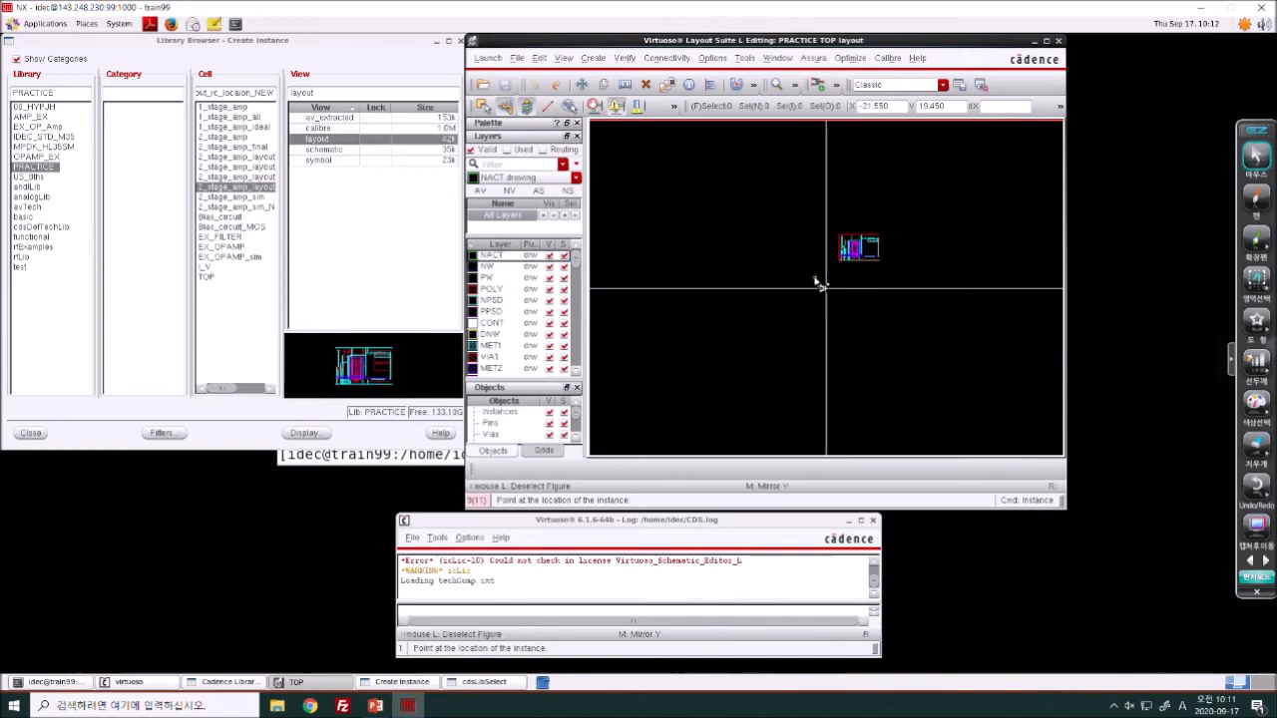
click(818, 278)
scroll(891, 254, up, 3)
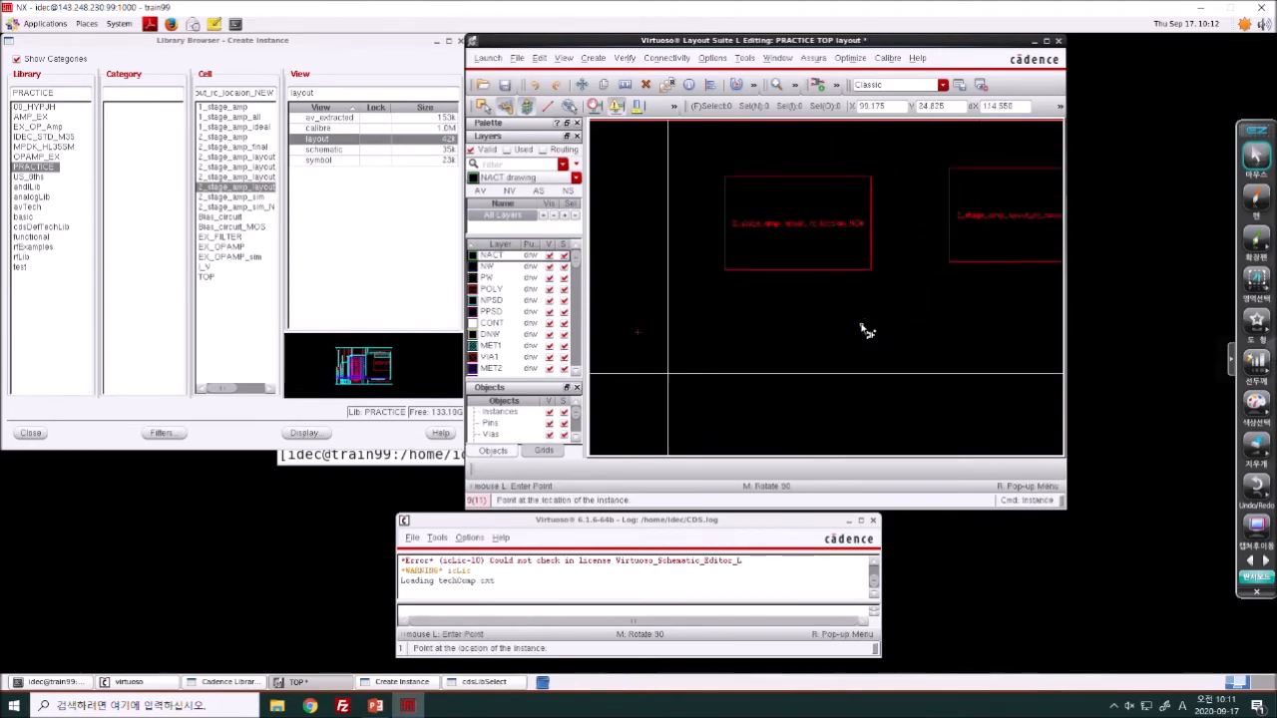
scroll(891, 331, down, 2)
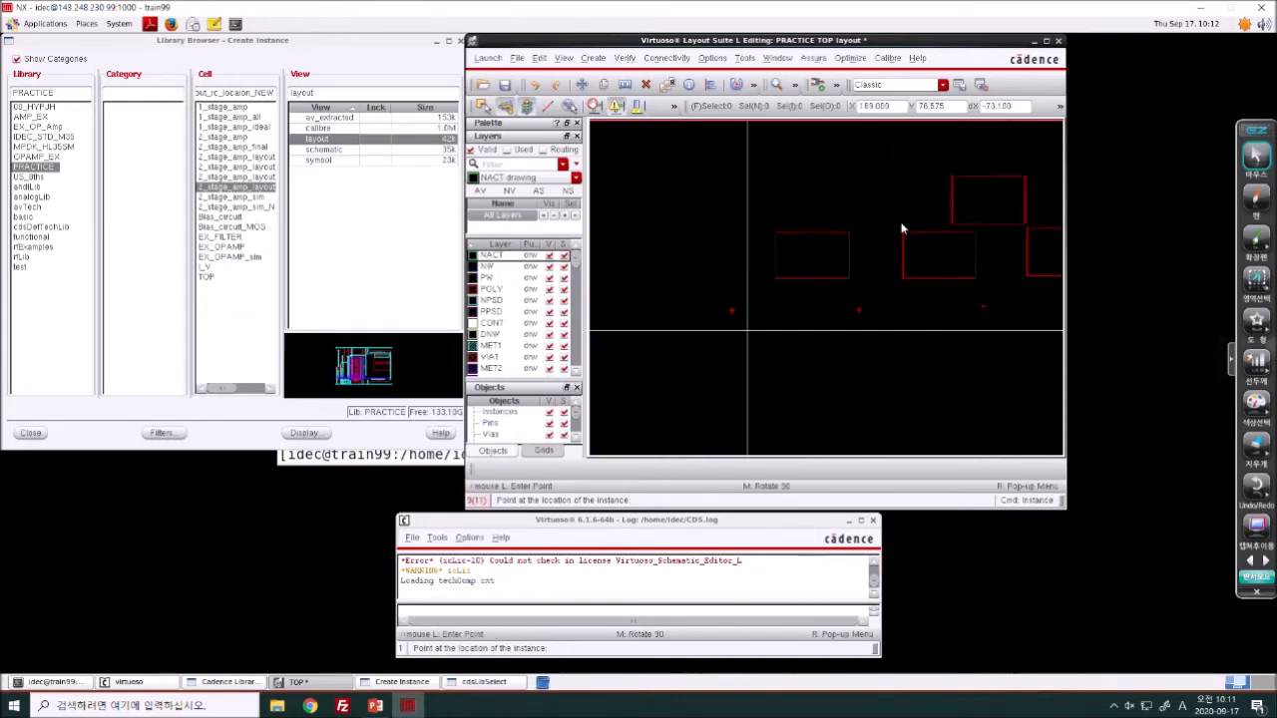
- End instance placement, view the first placed instance's properties, and close them without changes
key(Escape)
click(834, 253)
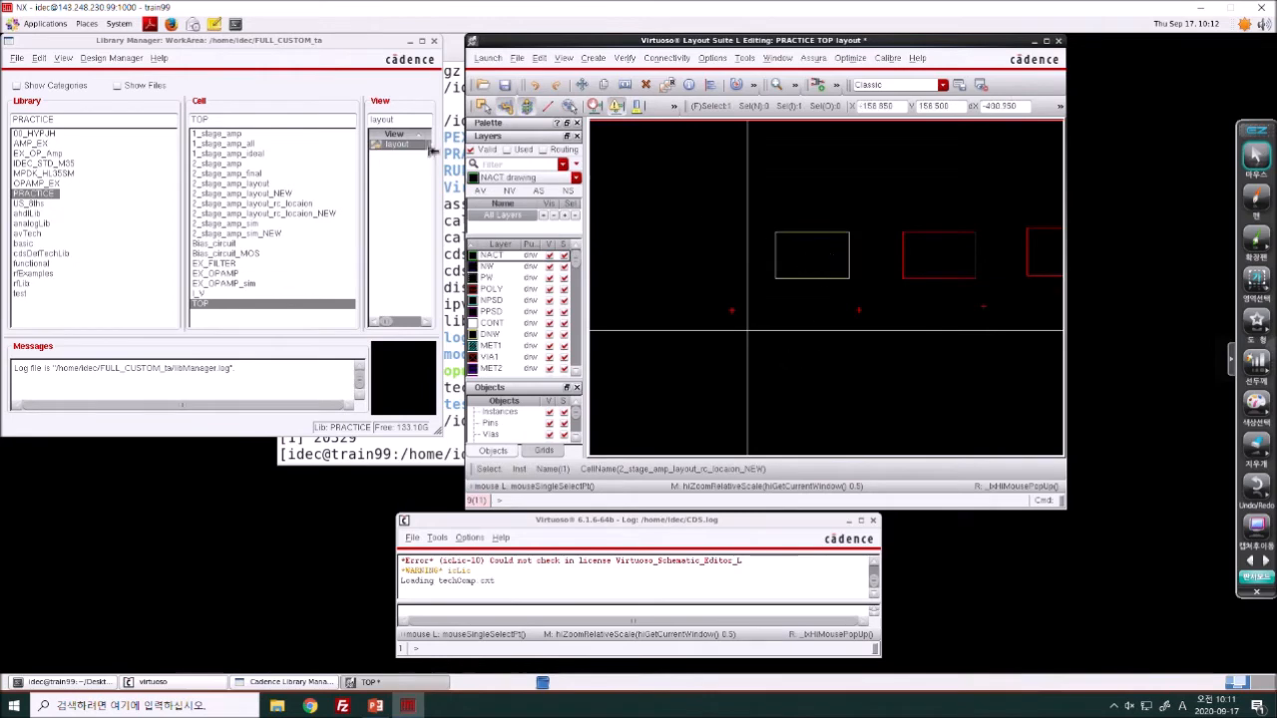
key(q)
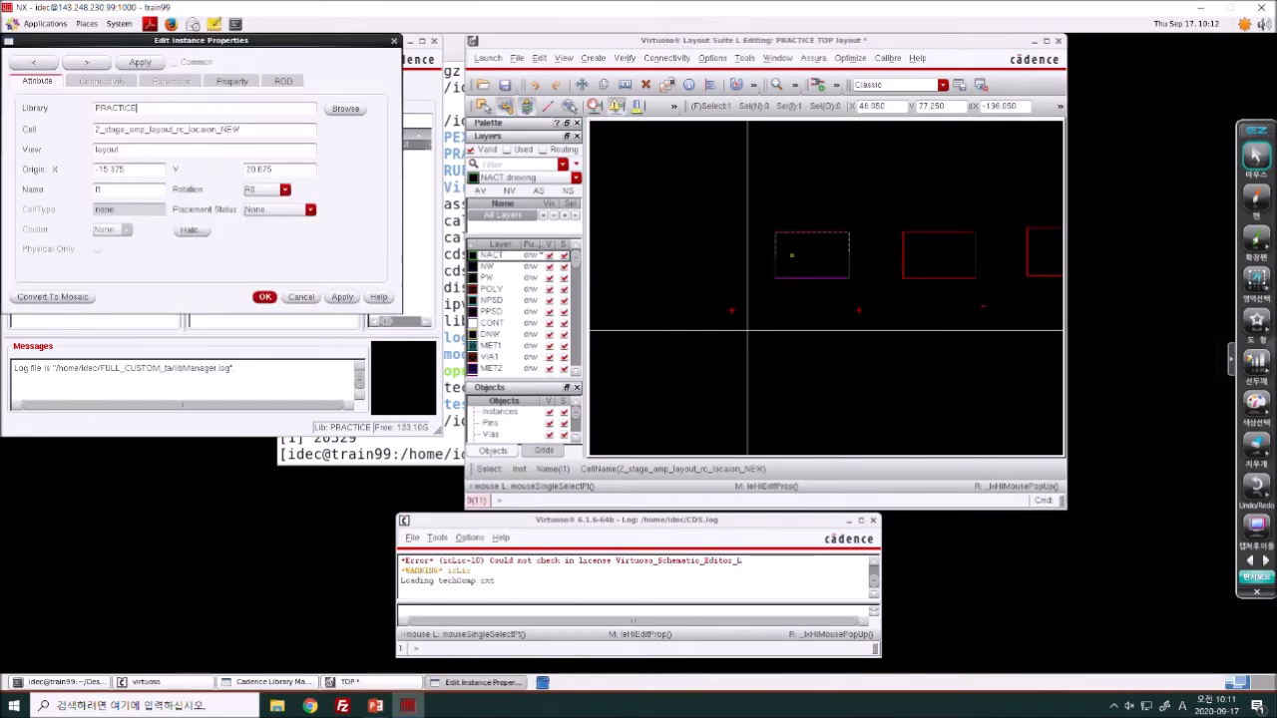
click(304, 297)
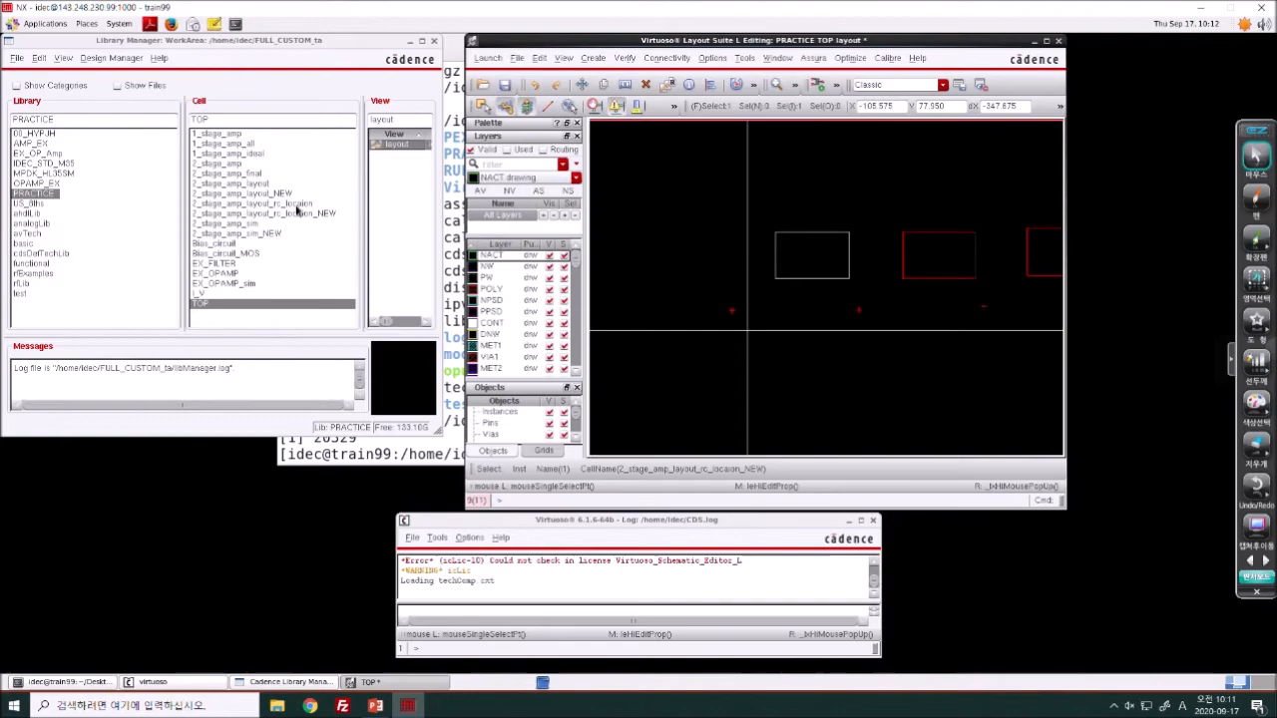
- Open the layout view of 2_stage_amp_layout_rc_locaion_NEW and examine where its origin lies relative to the drawn layout
click(295, 212)
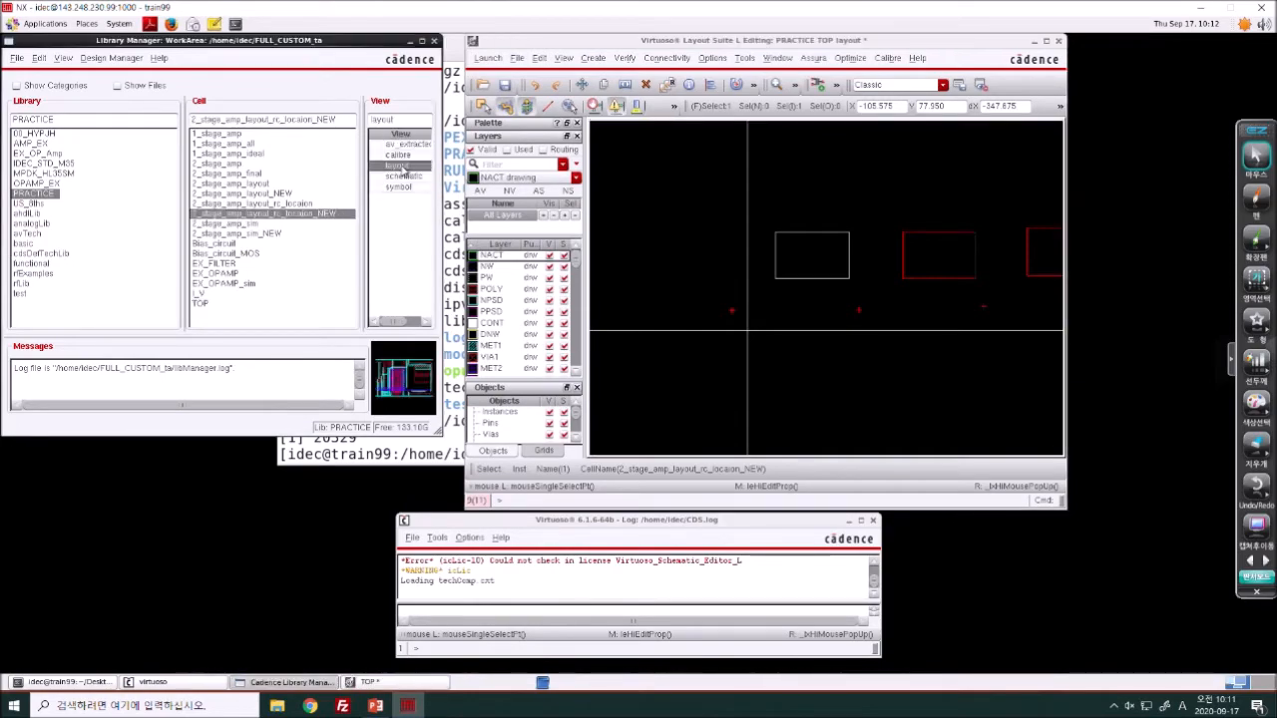
double_click(402, 166)
drag(876, 76, 975, 45)
key(shift+z)
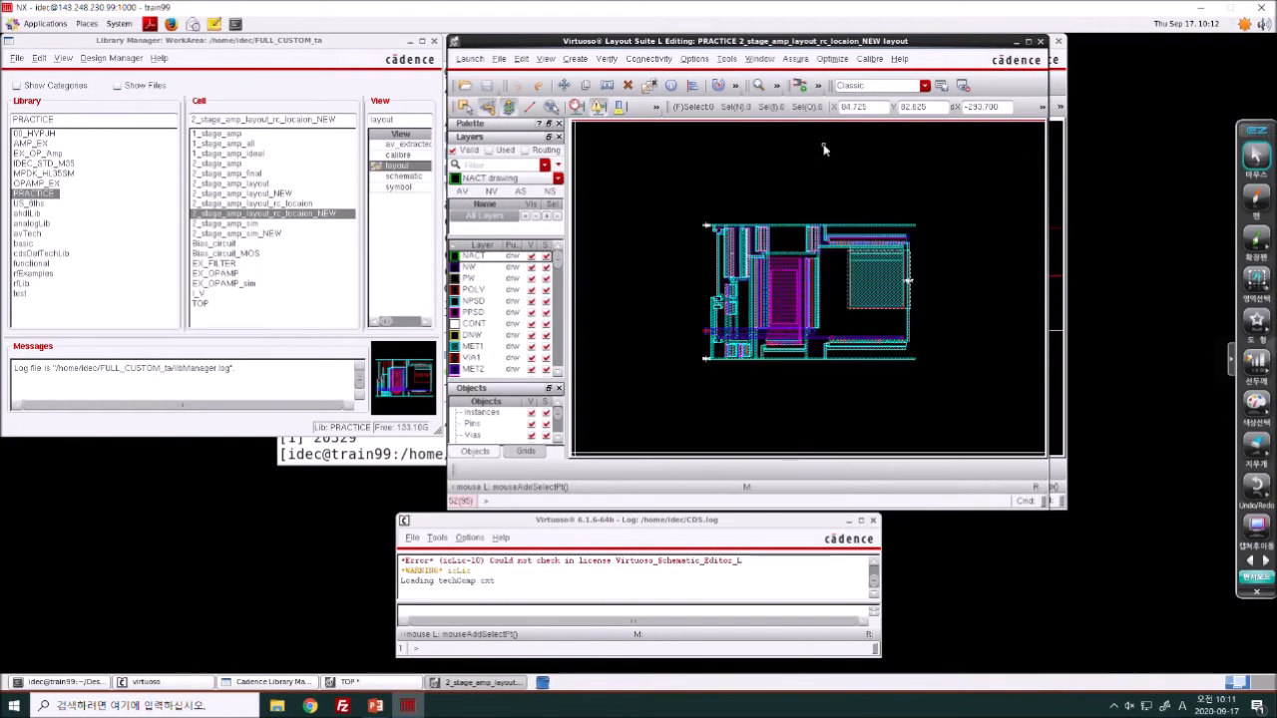
key(shift+z)
key(shift+z)
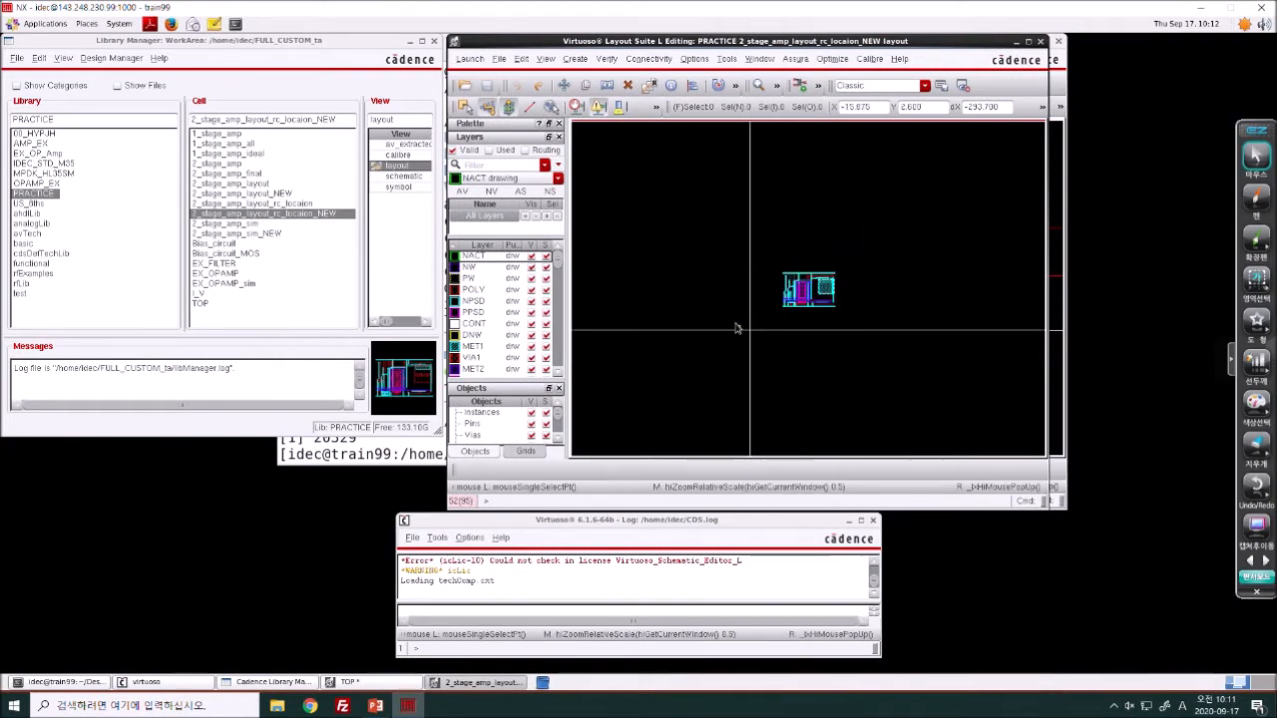
right_drag(730, 312, 790, 360)
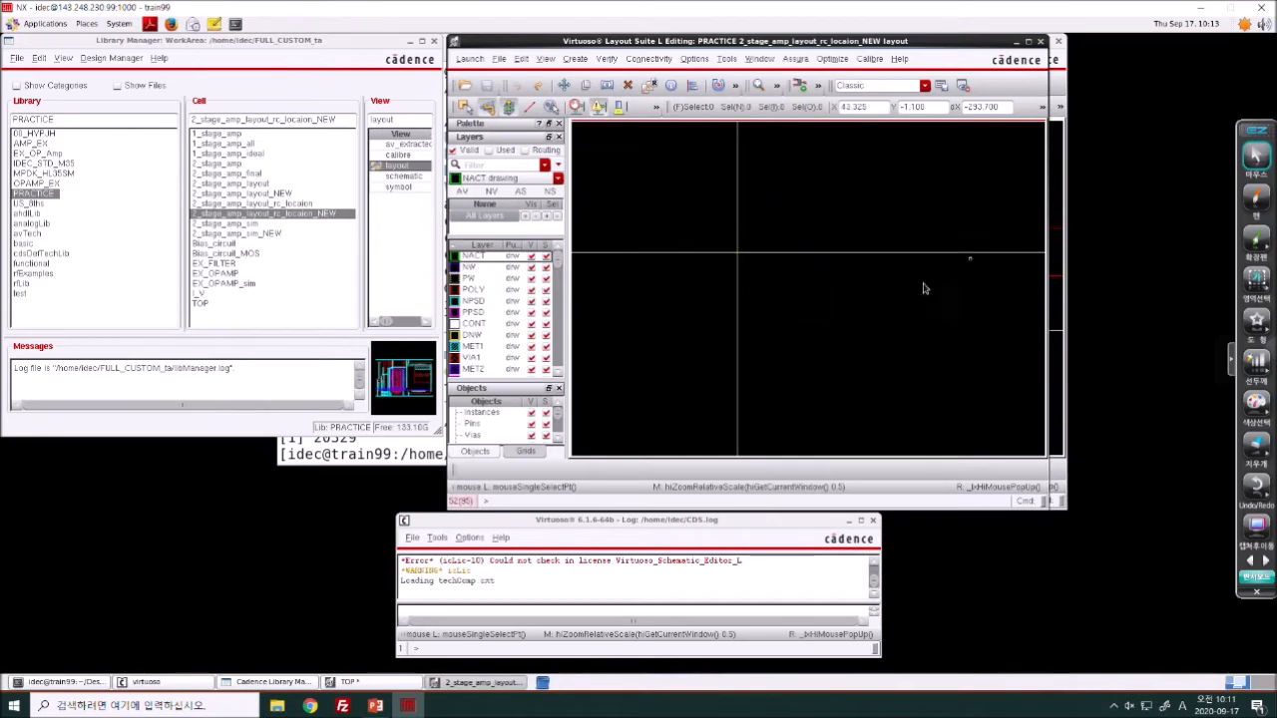
key(shift+z)
key(shift+z)
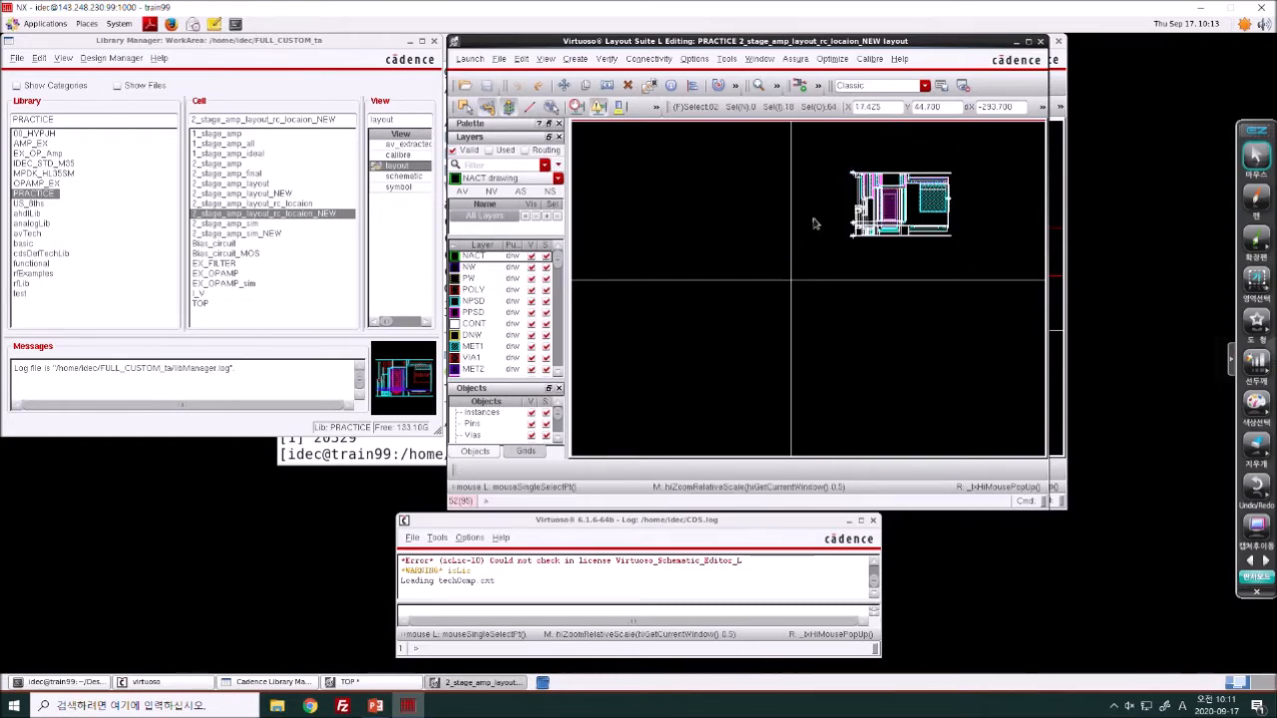
- Move the cell's origin to the lower-left corner of the layout, at the start of the GND rail
click(521, 59)
mouse_move(563, 247)
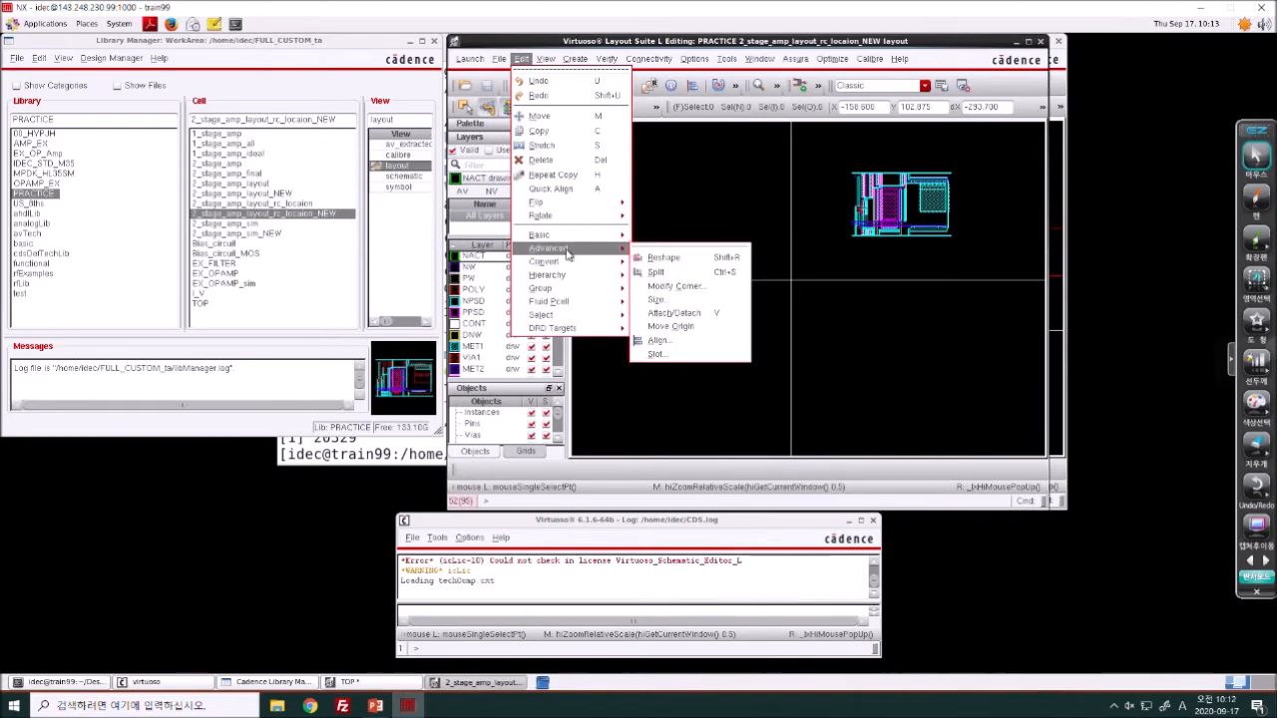
click(671, 326)
ctrl+scroll(768, 269, up, 5)
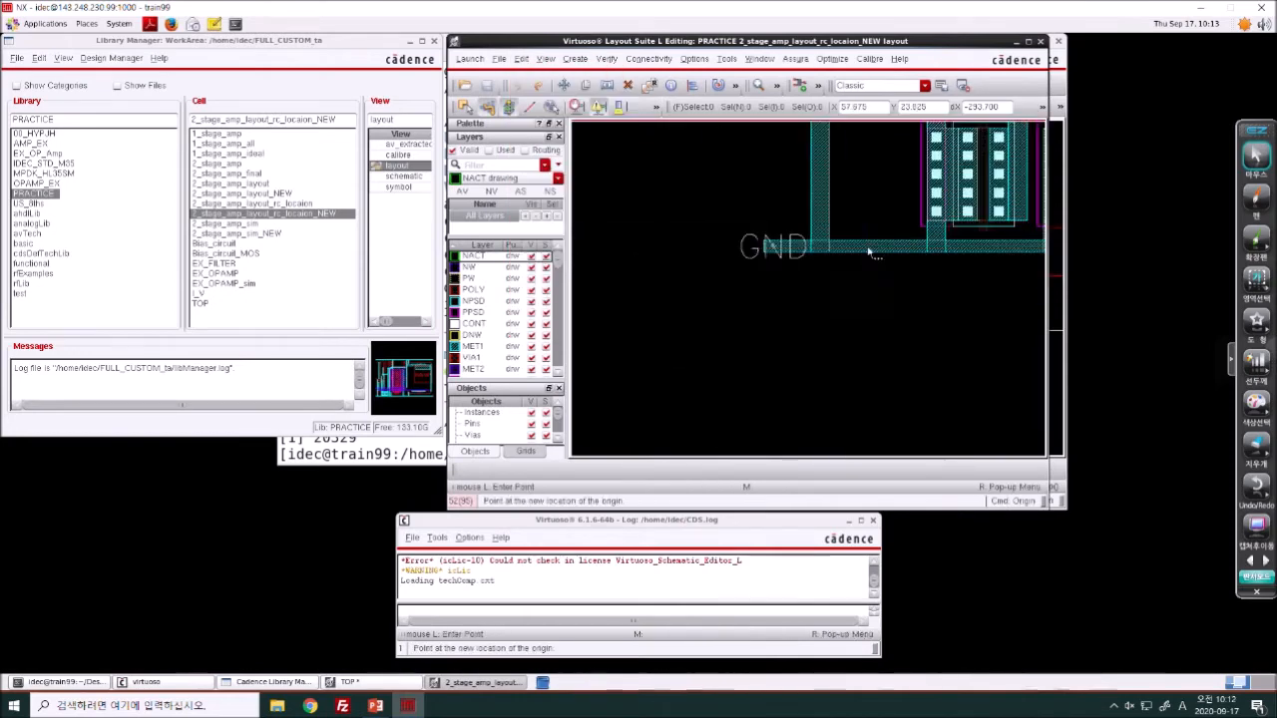
click(768, 270)
key(f)
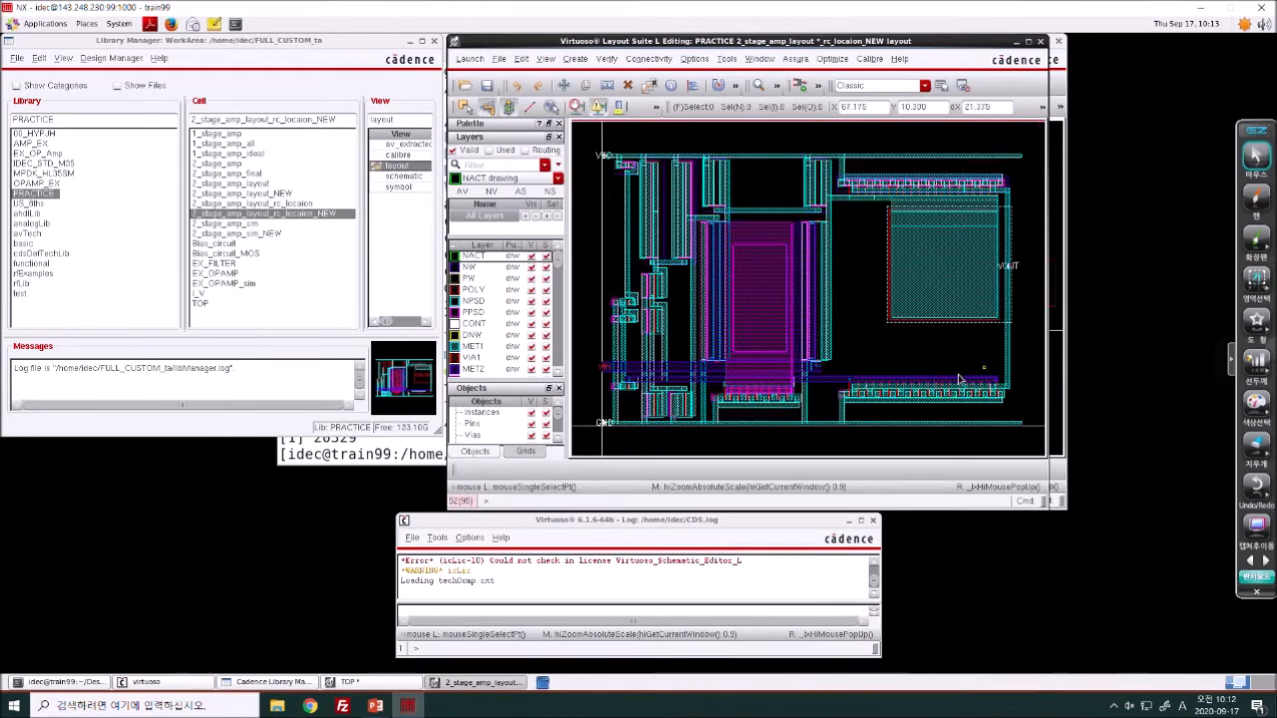
- Close the amplifier cell's layout and save its changes
click(1040, 41)
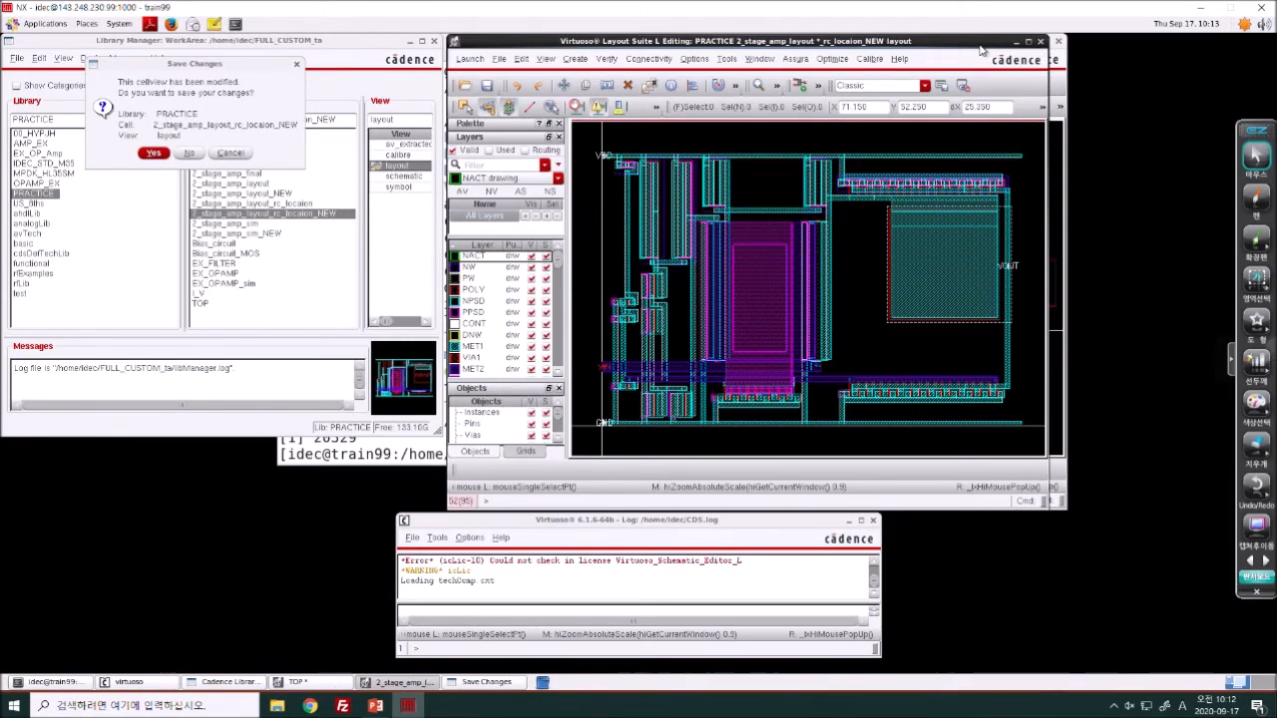
drag(947, 41, 587, 63)
click(153, 152)
- Start an instance of the 2_stage_amp_layout_rc_locaion_NEW layout in the TOP layout to check its cursor attachment point, then cancel without placing it
click(791, 229)
key(i)
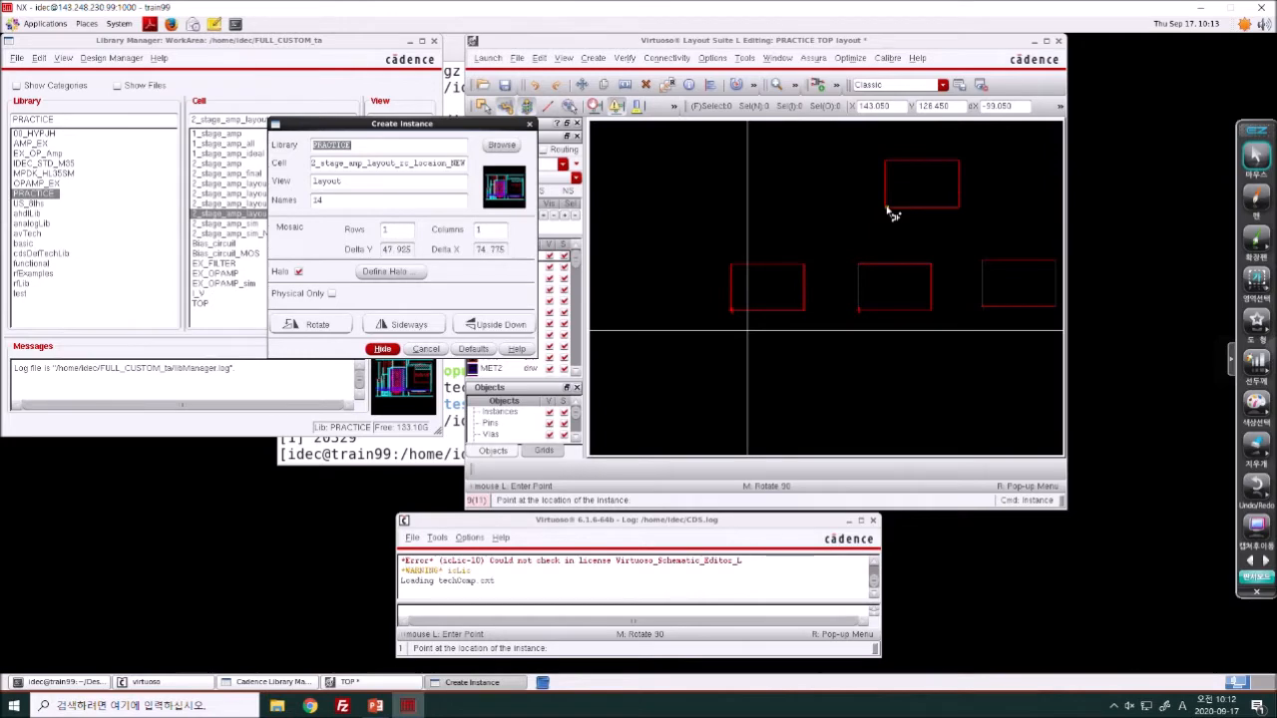
key(Escape)
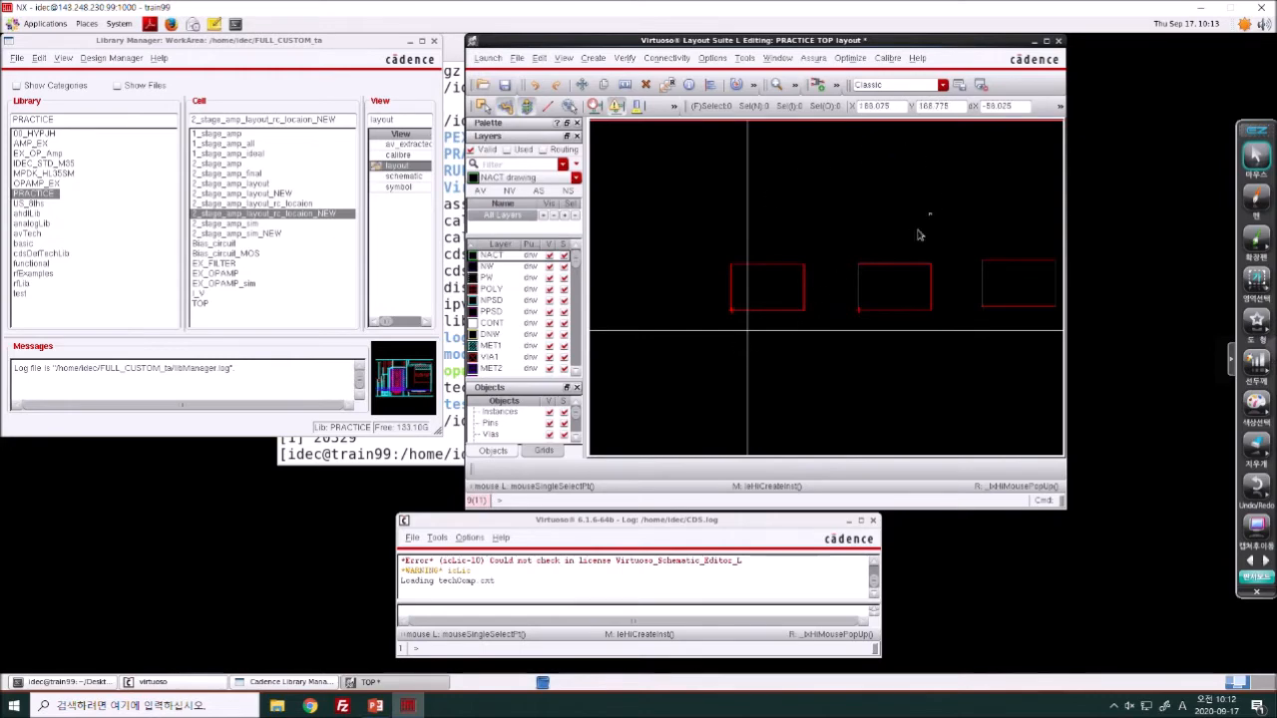
- Delete all placed amplifier instances from the TOP layout and close that layout
drag(679, 219, 1123, 387)
key(Delete)
key(f)
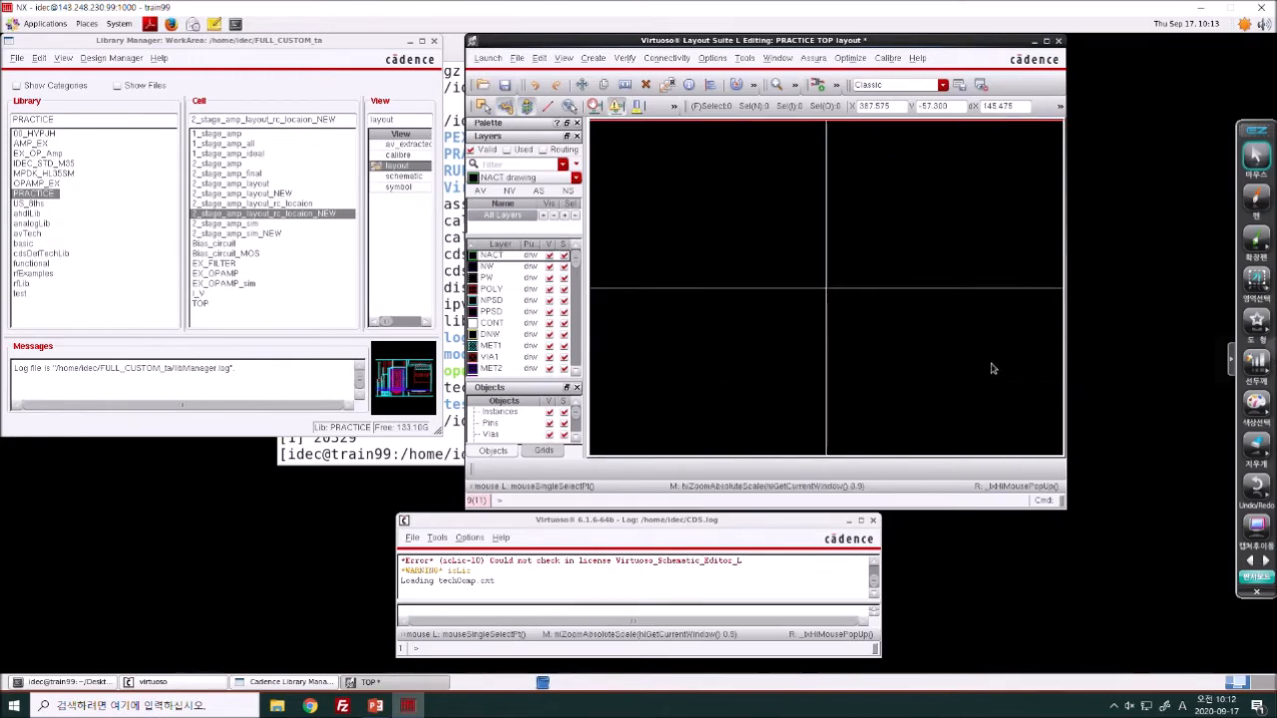
click(1058, 41)
click(99, 153)
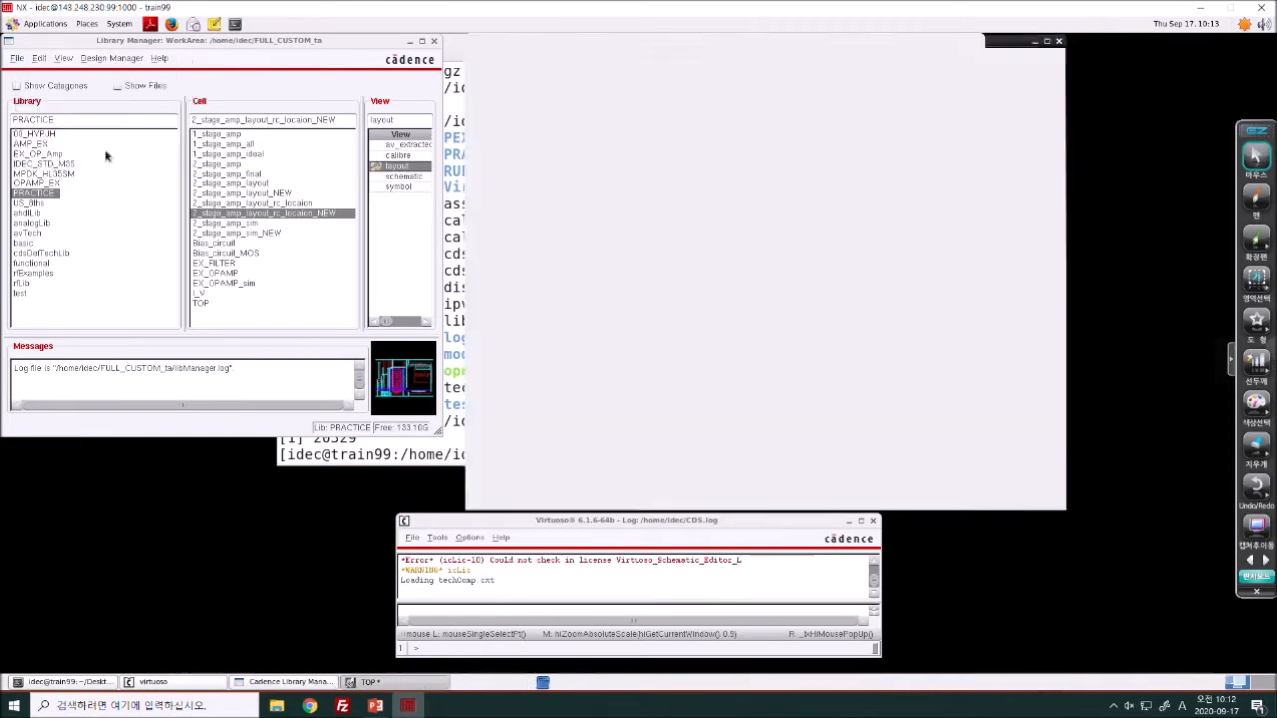
- Switch to PowerPoint and look through the Amp usage example slides, ending on the ac result in slide 496
click(375, 705)
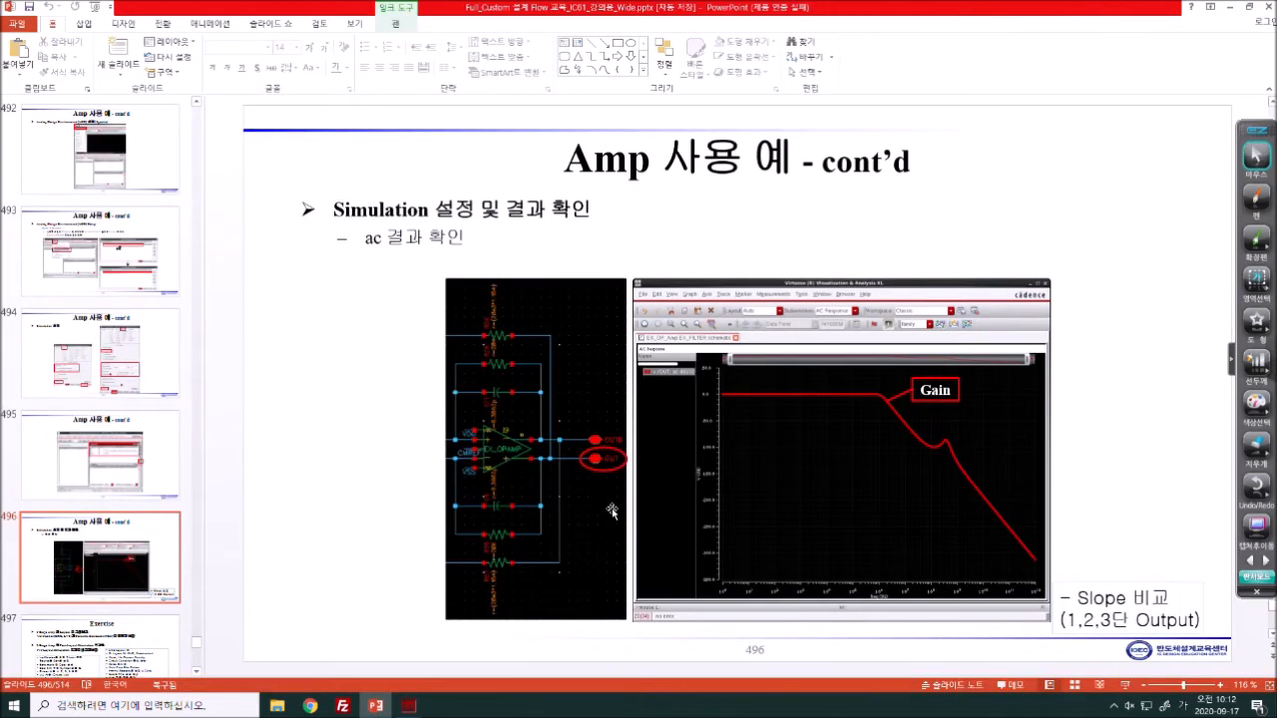
scroll(747, 526, up, 6)
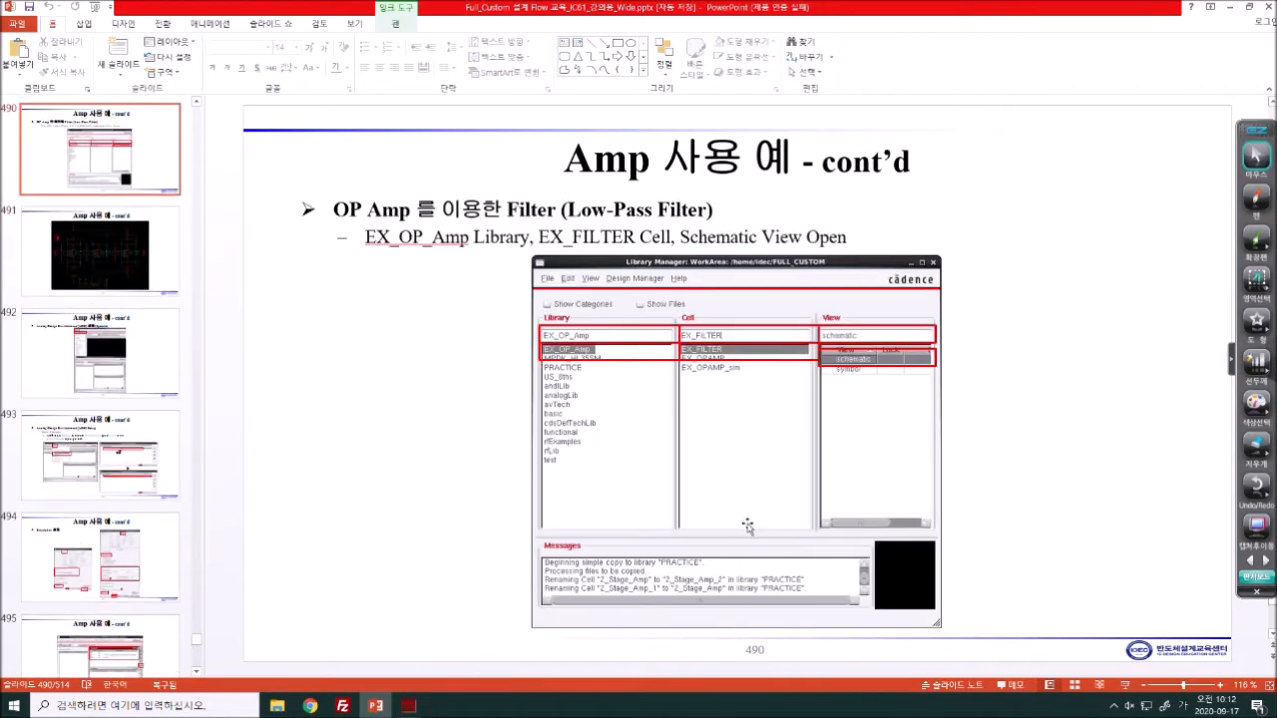
scroll(747, 526, up, 3)
scroll(747, 526, down, 2)
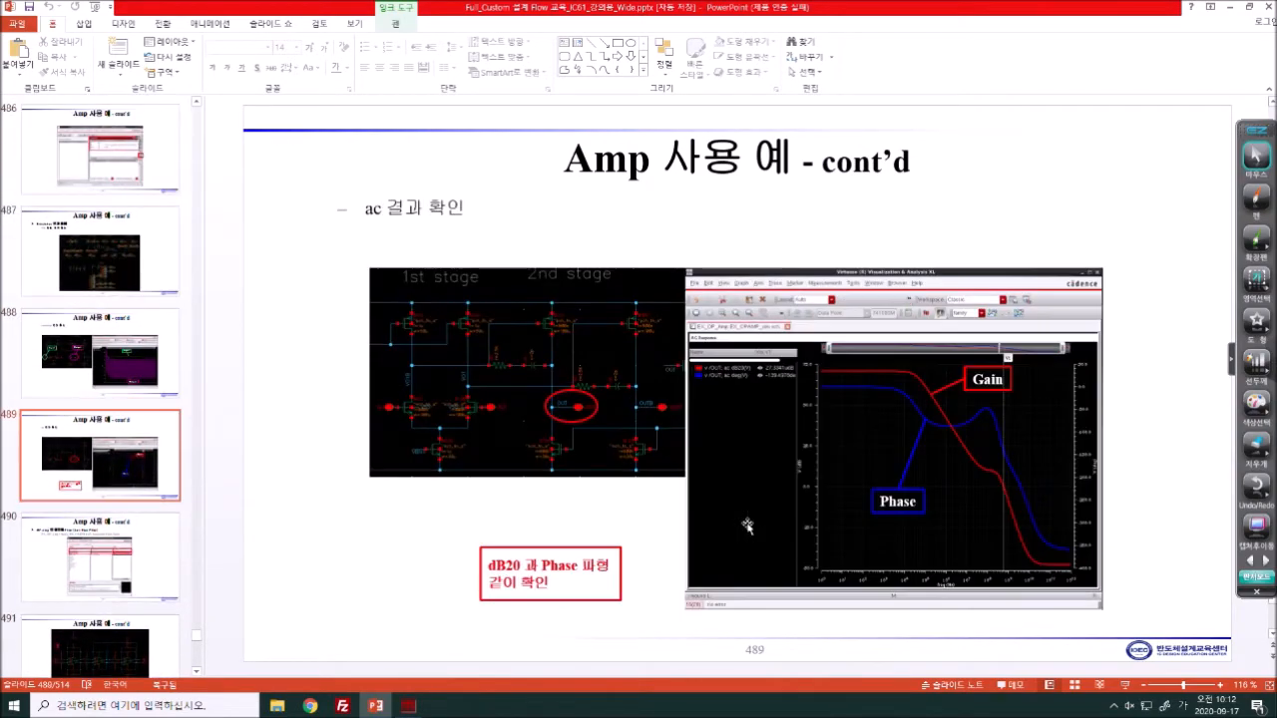
scroll(747, 526, down, 5)
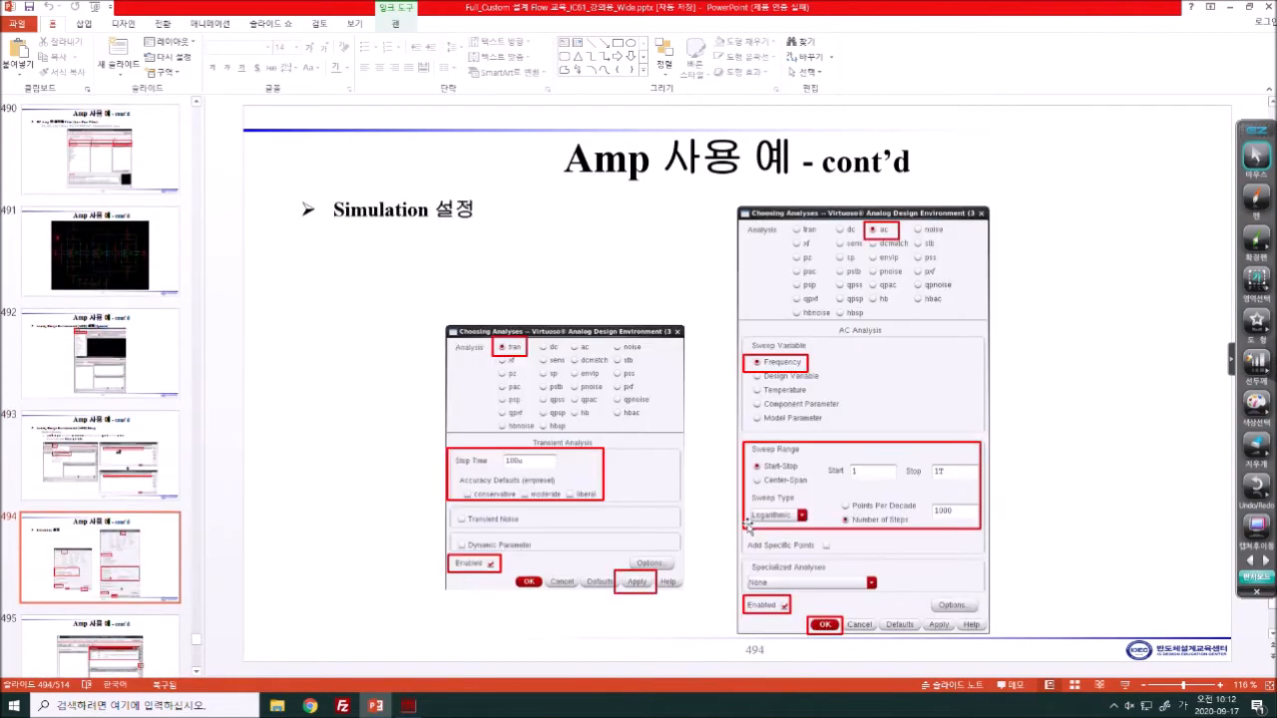
scroll(747, 526, down, 3)
scroll(749, 530, up, 1)
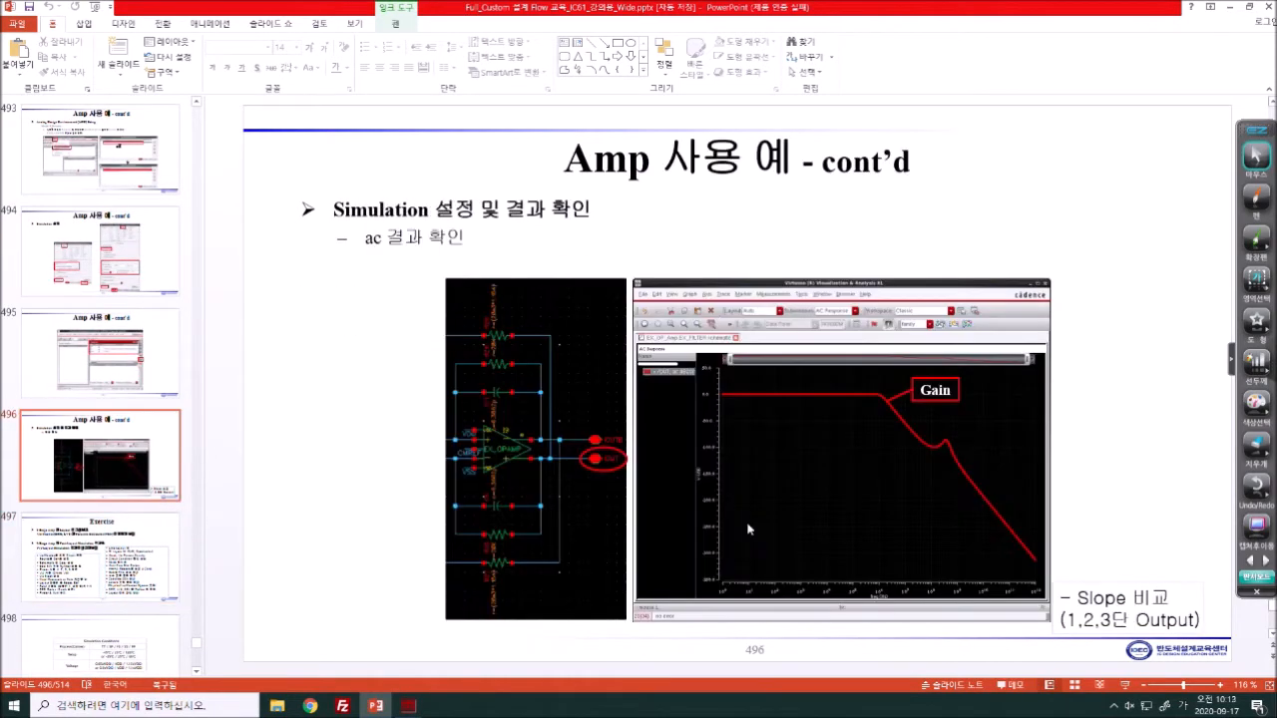
- Present the slides from 496 on to the Exercise slide and end the slide show
click(1124, 686)
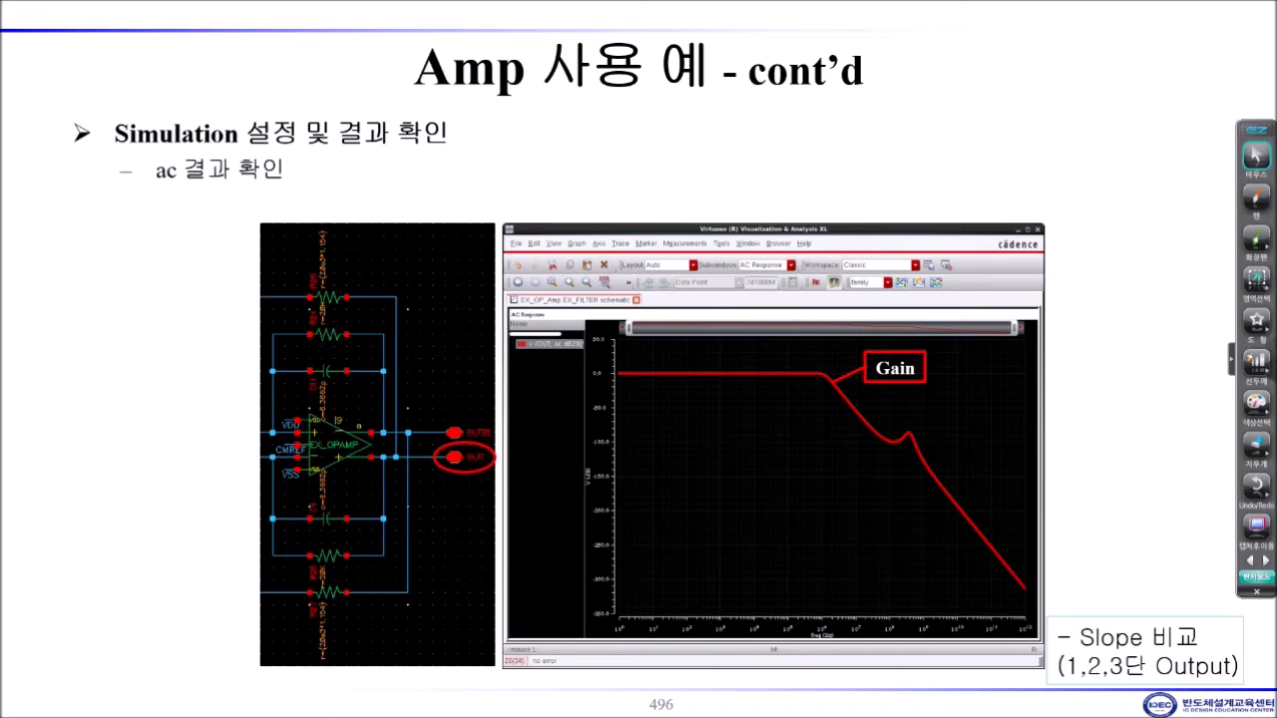
click(1120, 559)
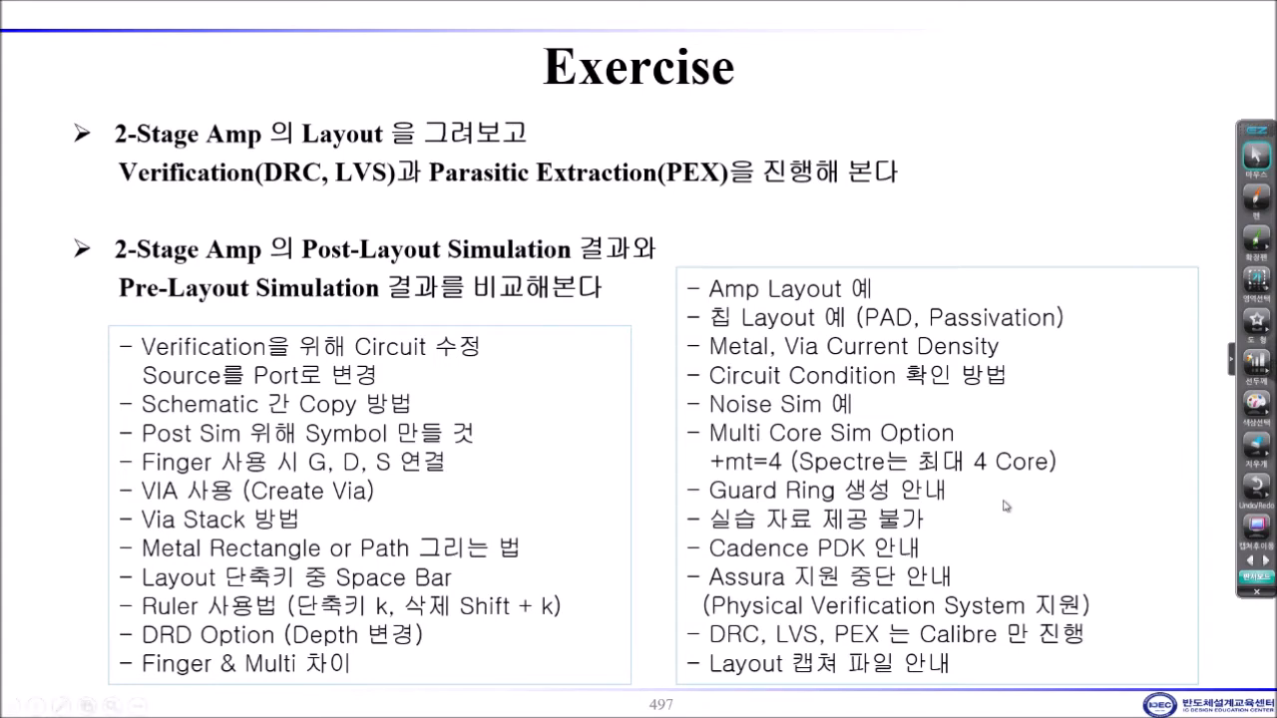
key(Escape)
- Switch to Virtuoso and open the layout view of 2_stage_amp_layout_rc_locaion_NEW maximized, with the whole layout fitted in view
click(407, 706)
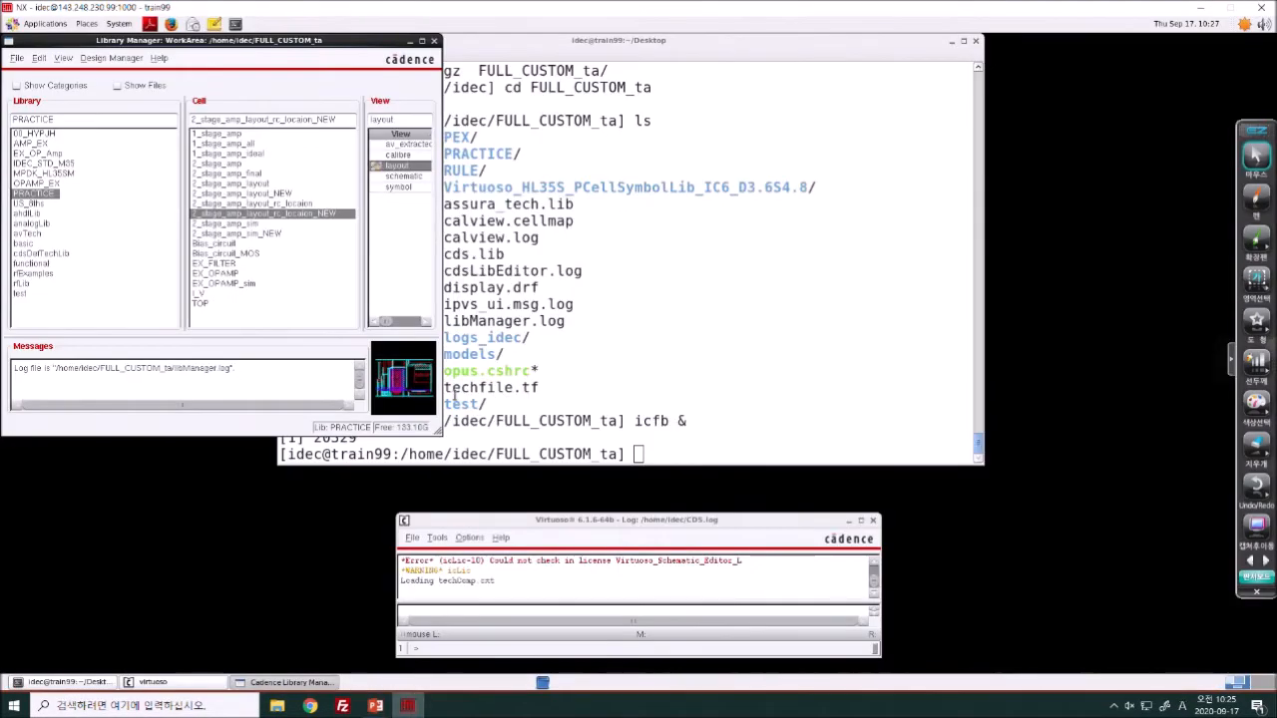
double_click(394, 167)
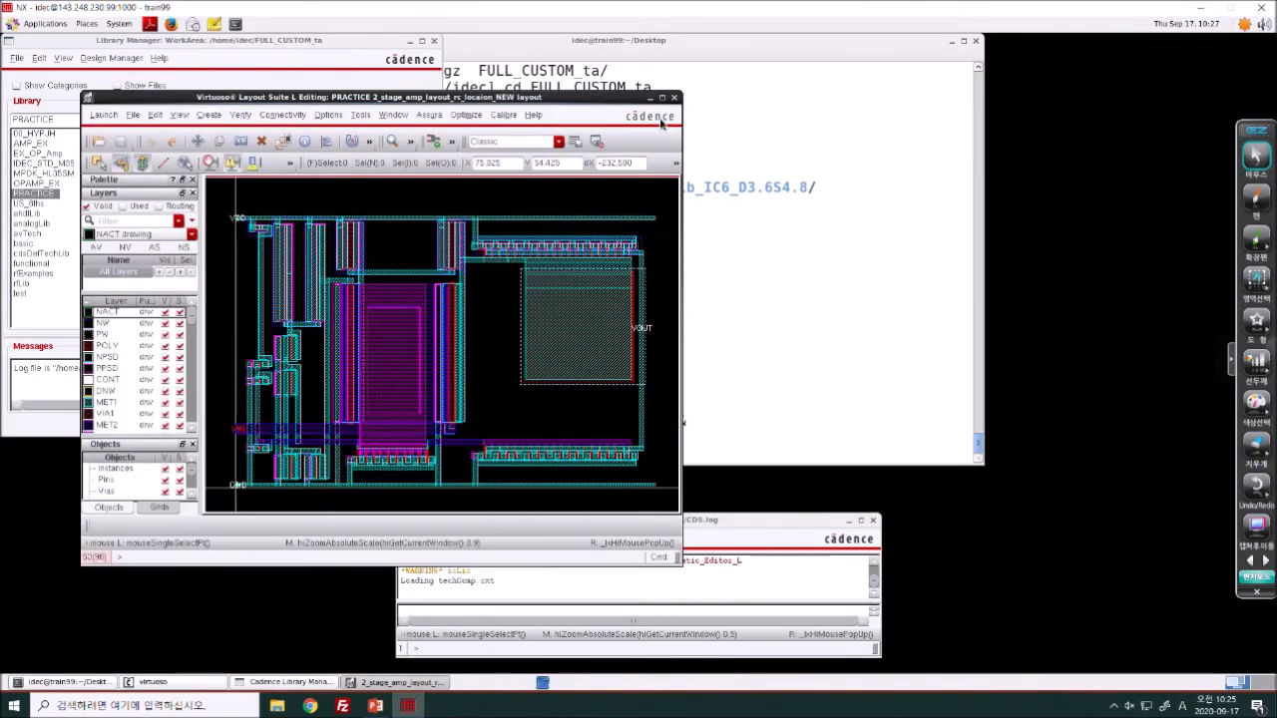
click(664, 100)
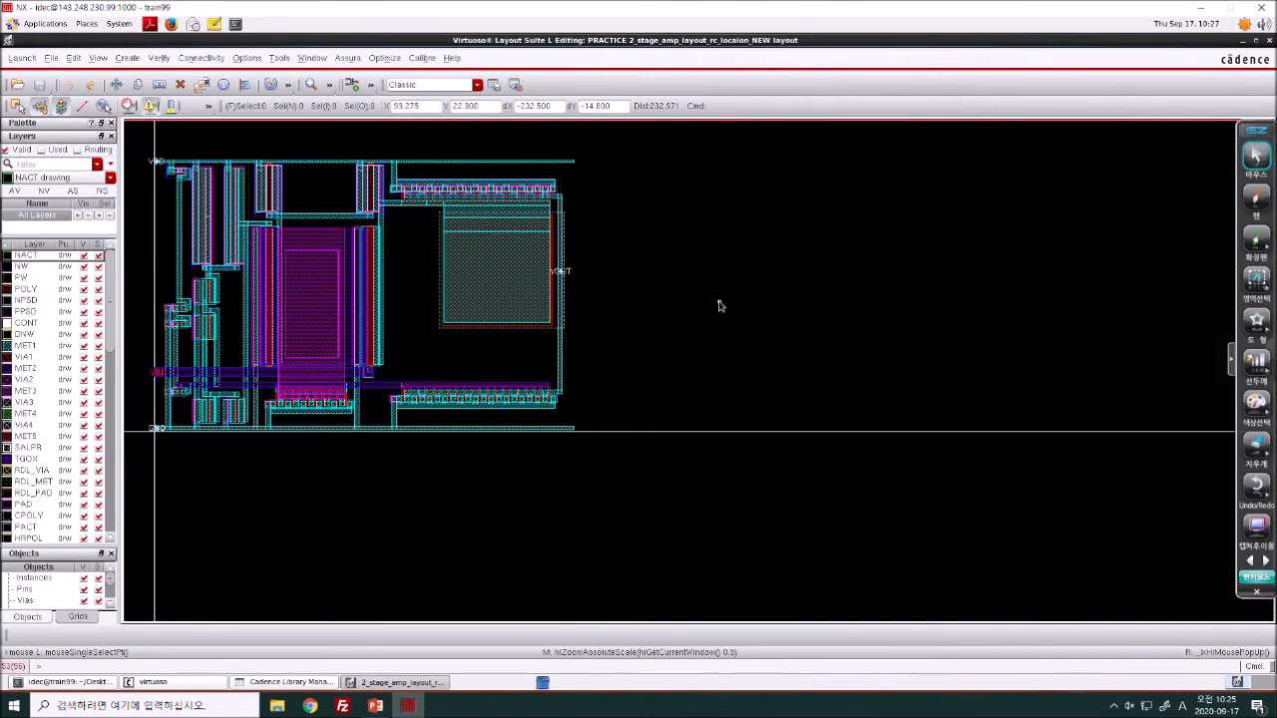
key(f)
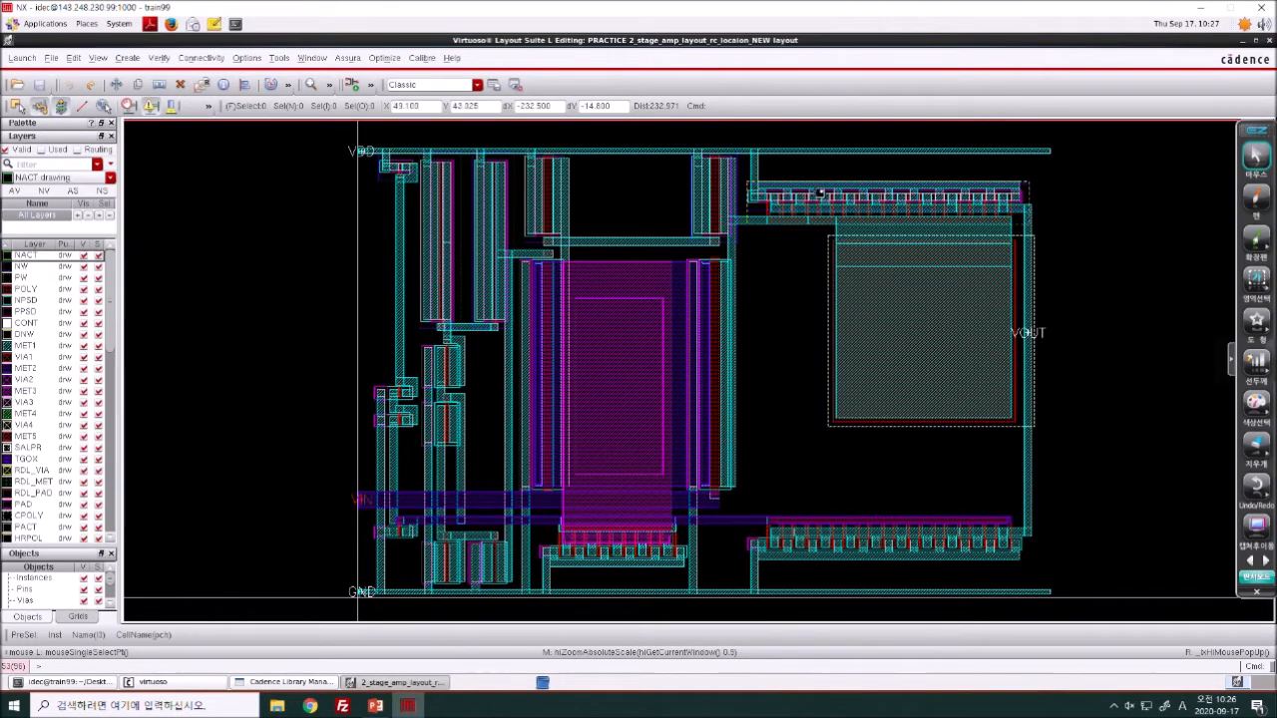
- Examine the transistors along the VDD and GND rails and the capacitor in the layout, then close it
click(727, 190)
click(537, 195)
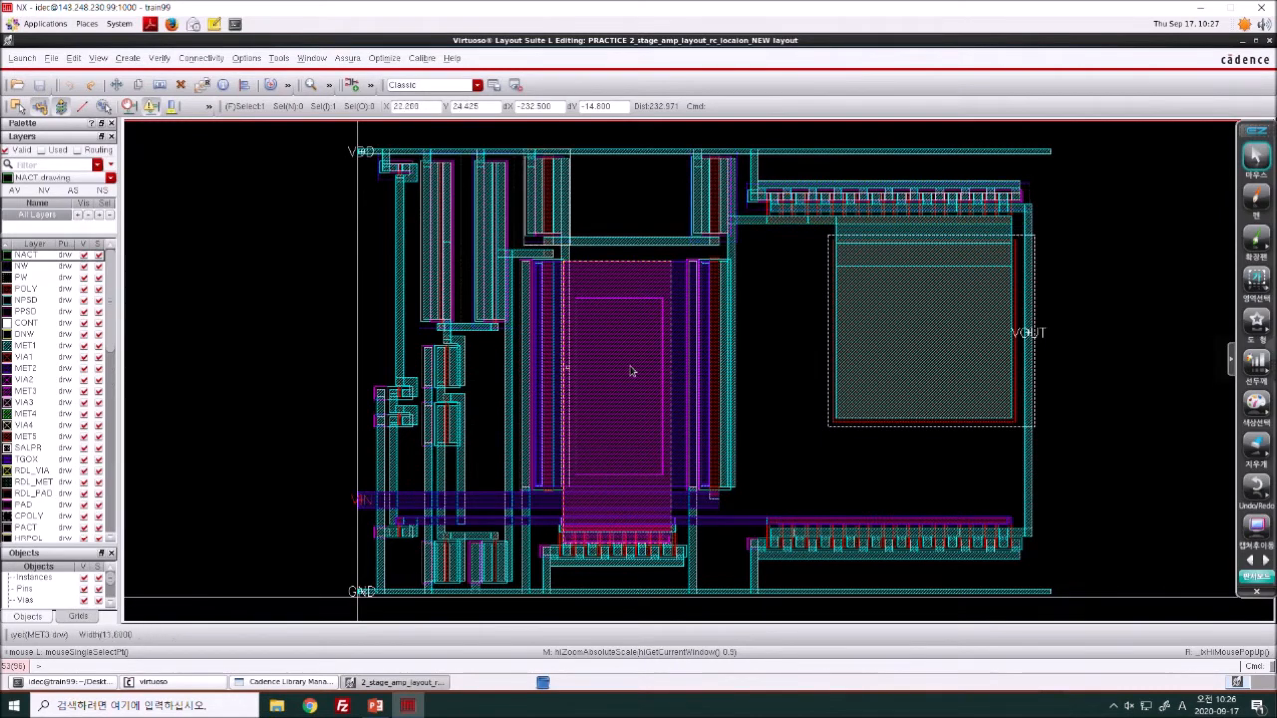
click(938, 351)
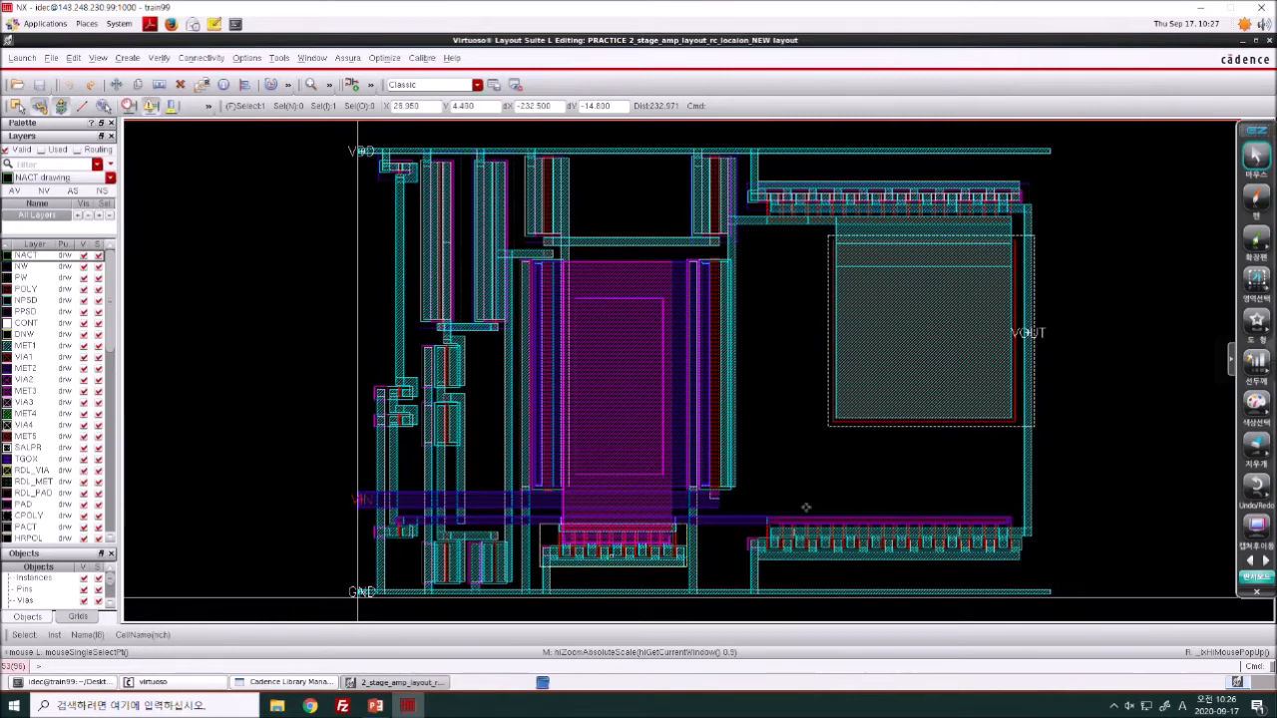
click(1258, 40)
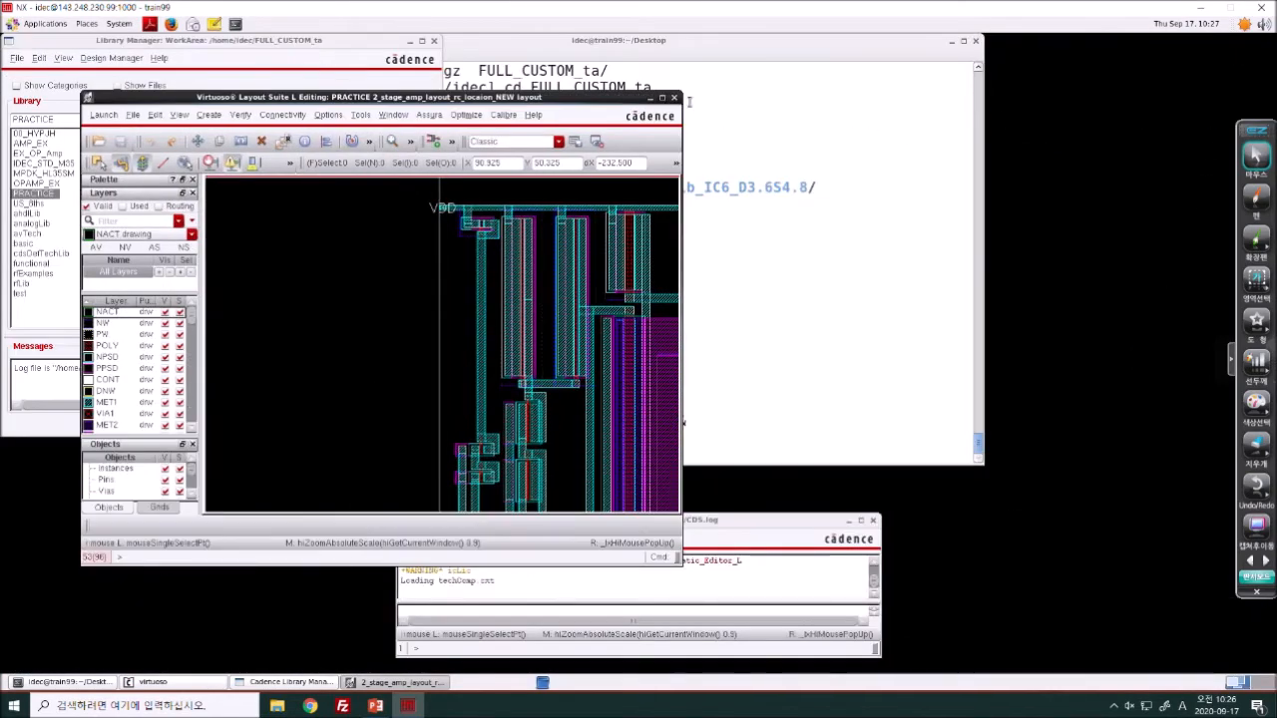
click(674, 97)
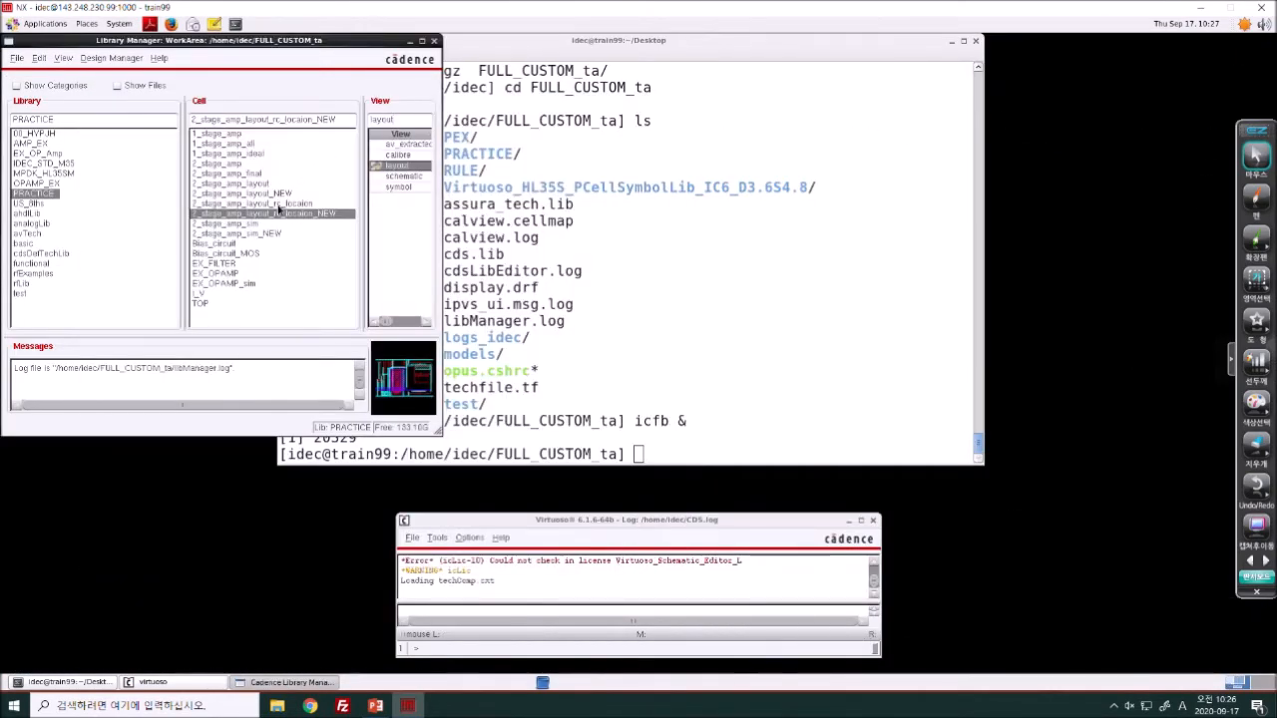
- Open the layout view of 2_stage_amp_layout maximized, with the whole layout fitted in view
click(268, 186)
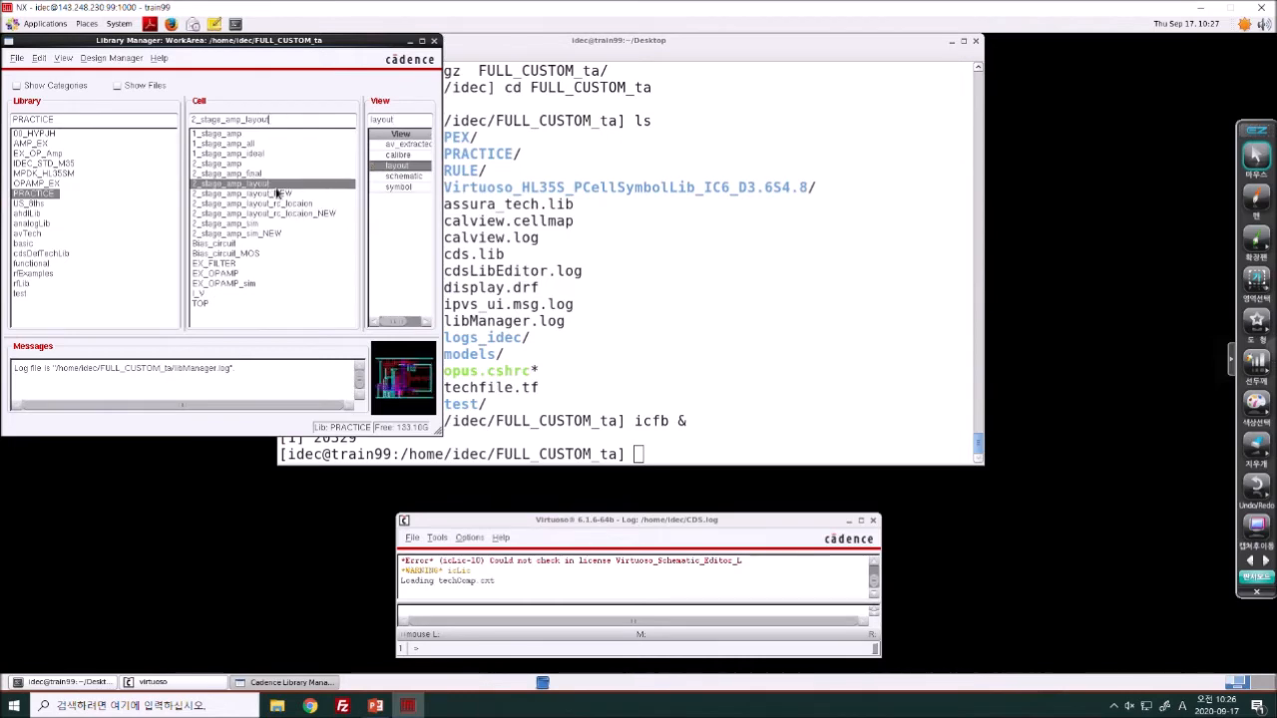
double_click(399, 165)
click(665, 96)
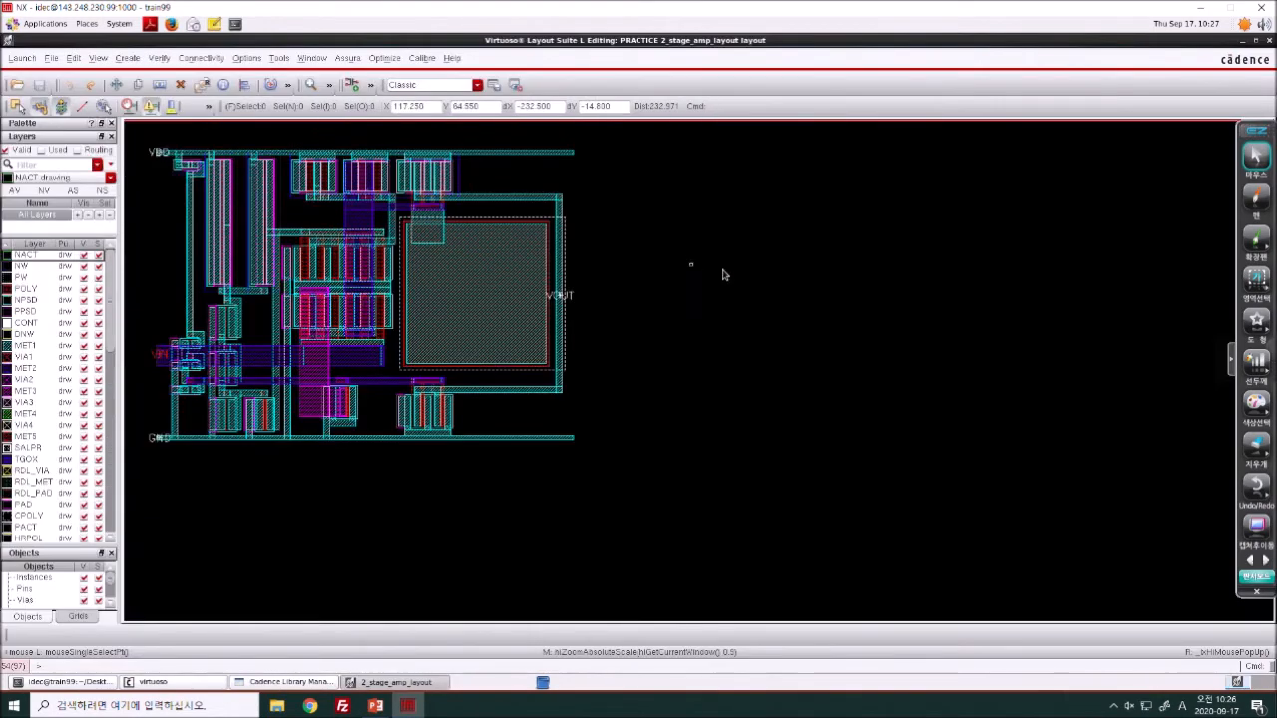
key(f)
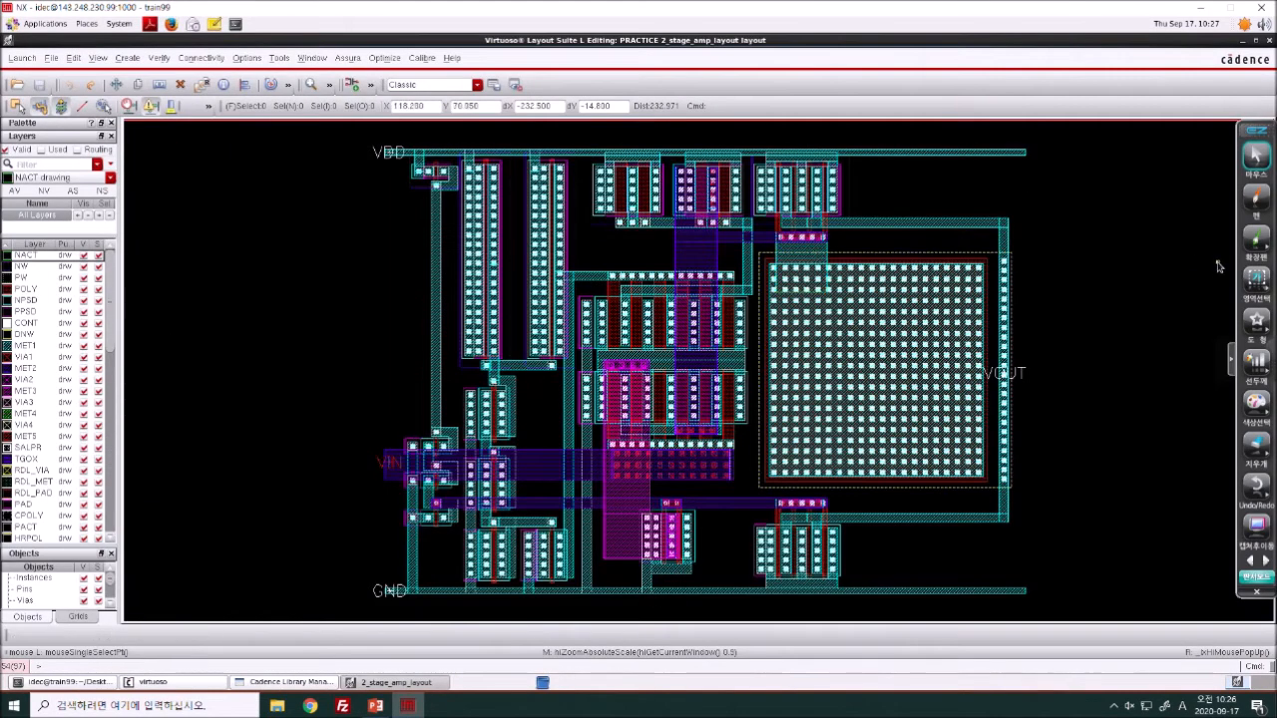
- Examine the individual transistors and their arrangement along the VDD and GND rails of the layout, then close it
click(712, 191)
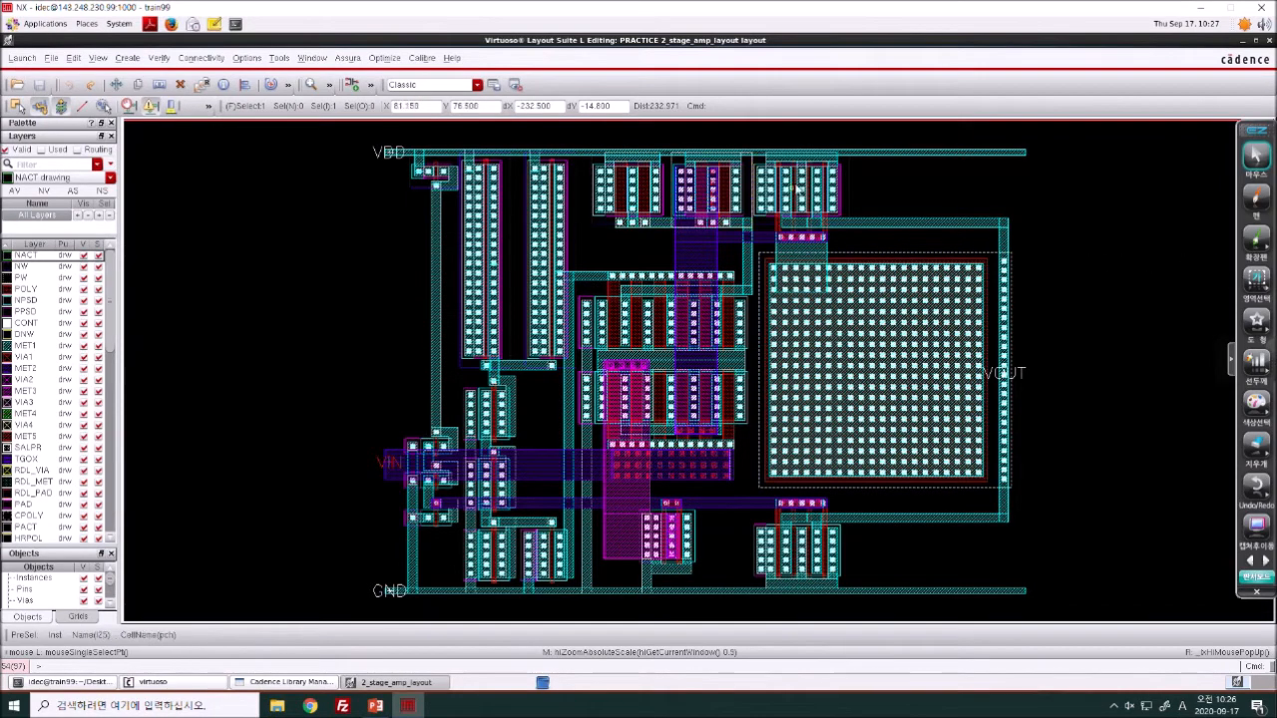
click(666, 535)
click(829, 547)
click(1184, 498)
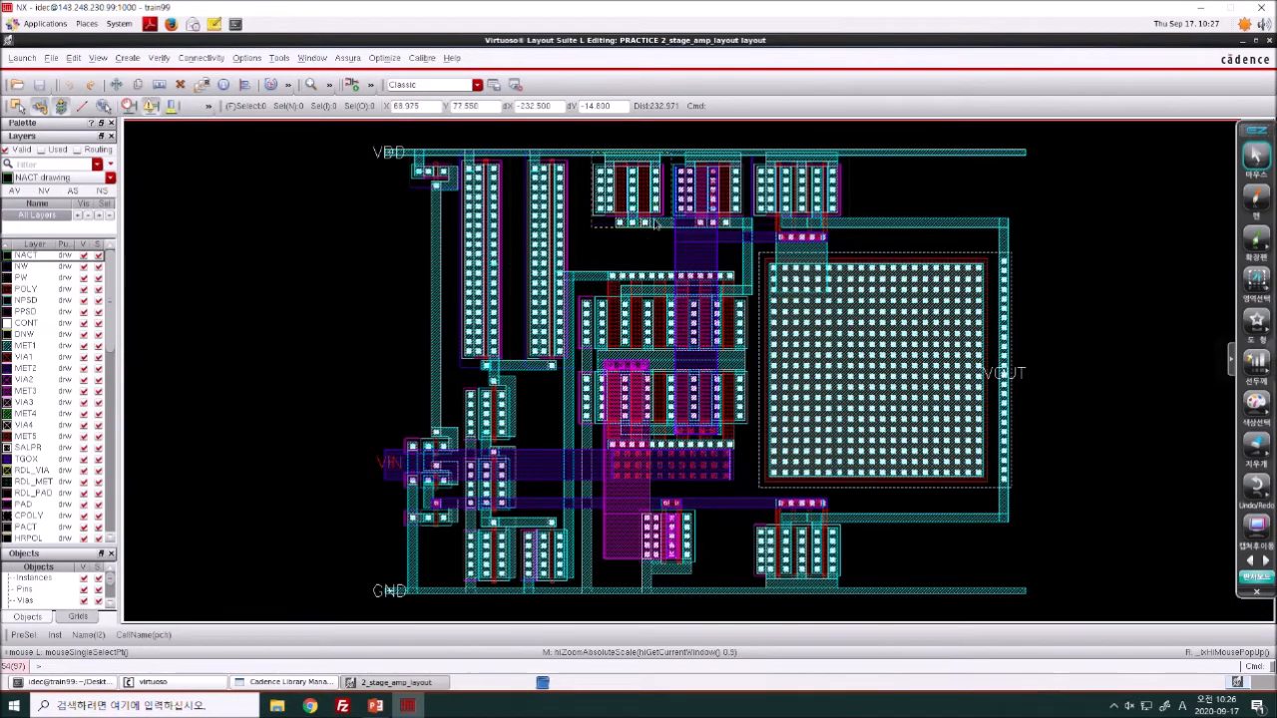
click(646, 186)
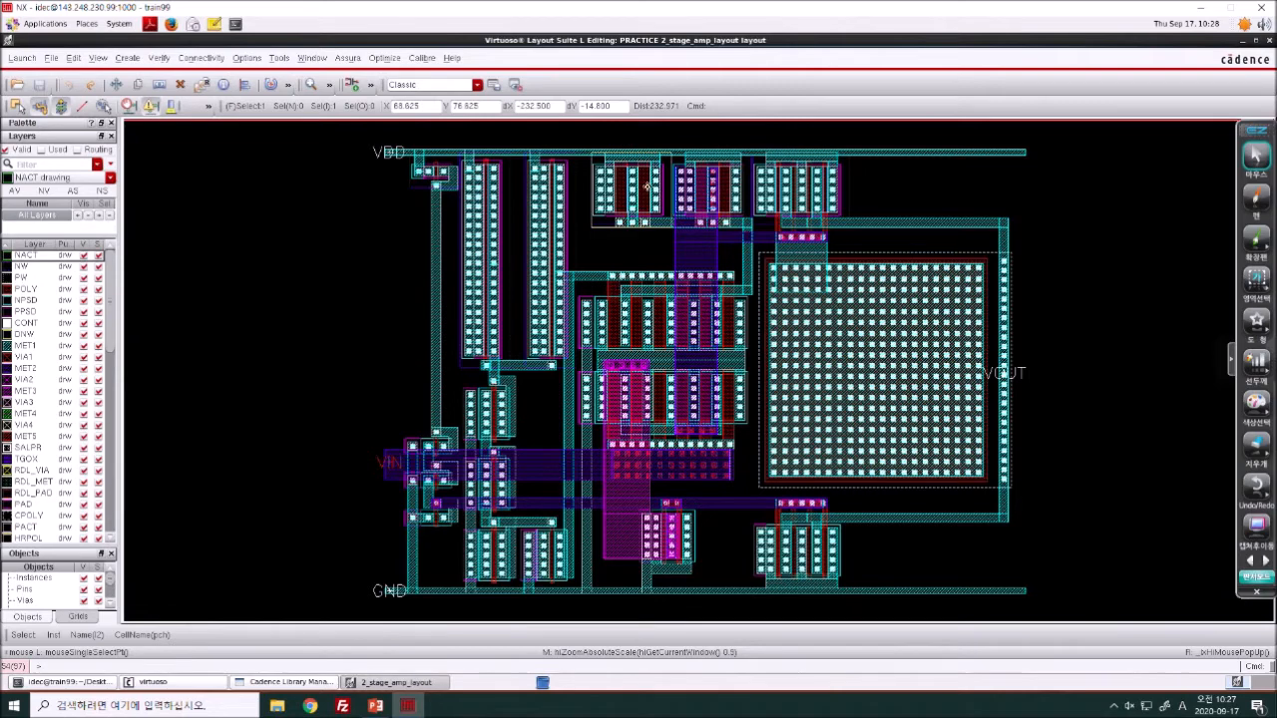
click(1063, 295)
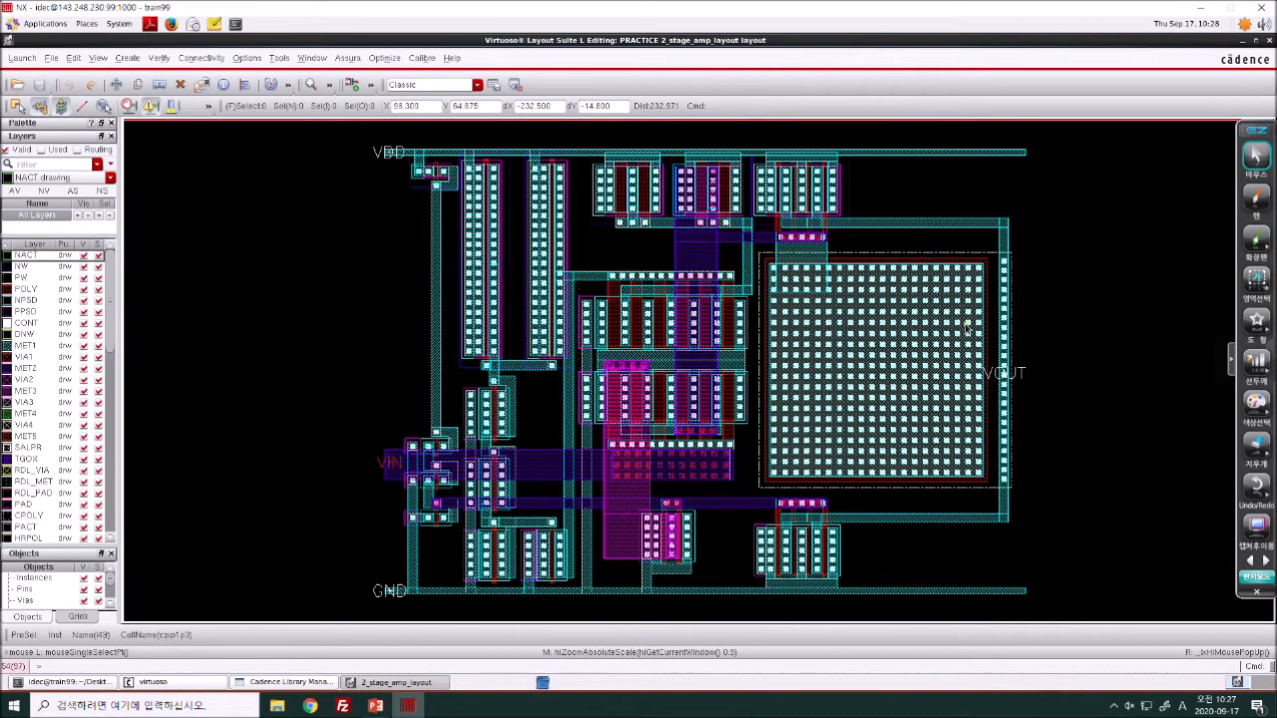
click(496, 229)
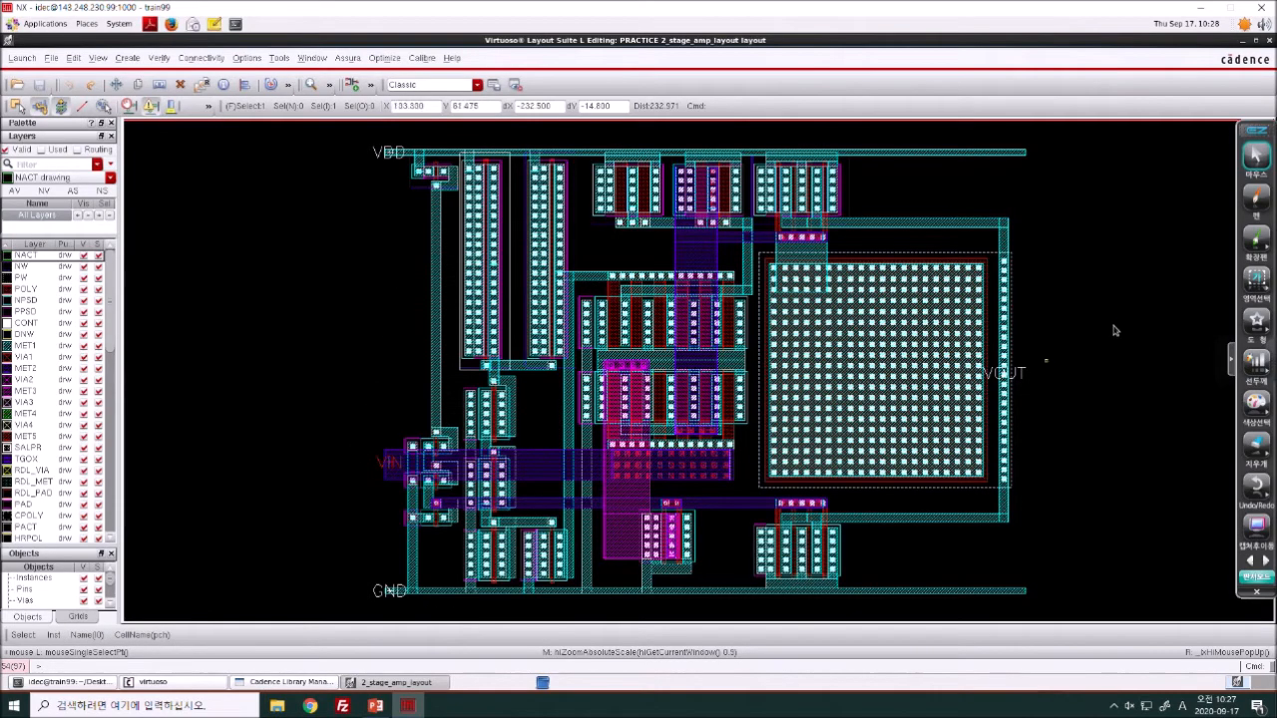
click(1254, 41)
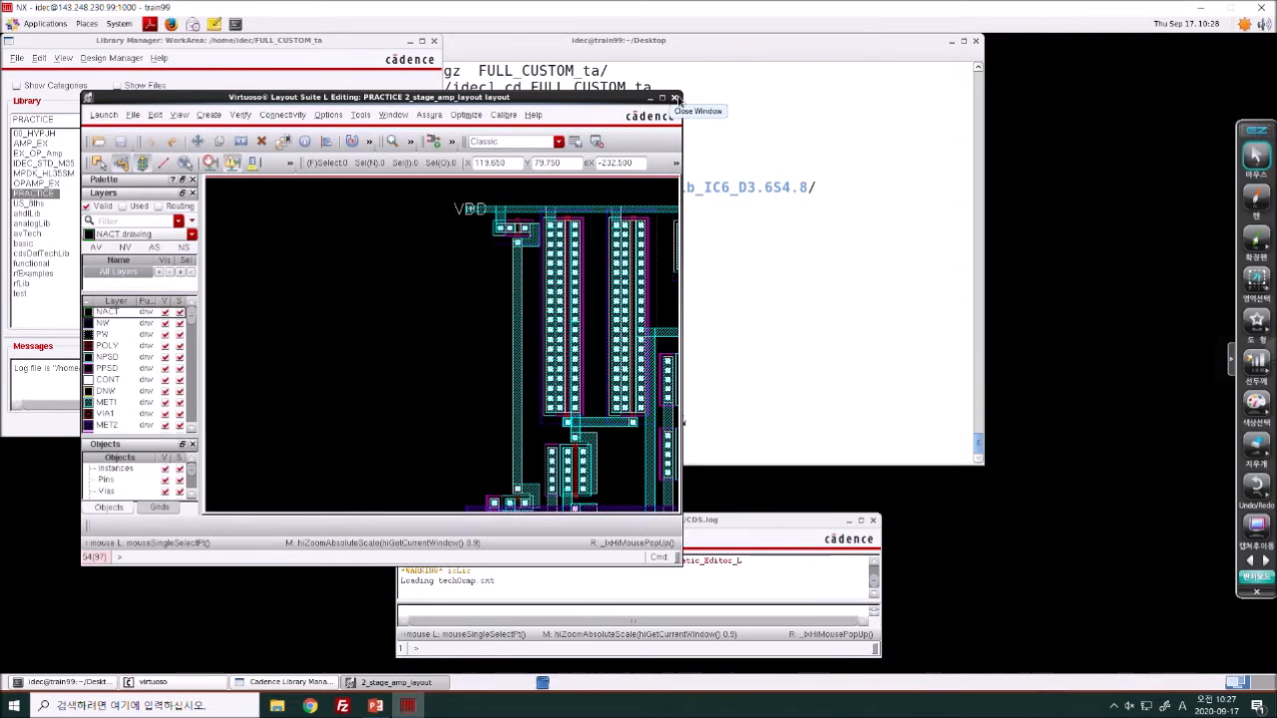
click(675, 97)
click(376, 706)
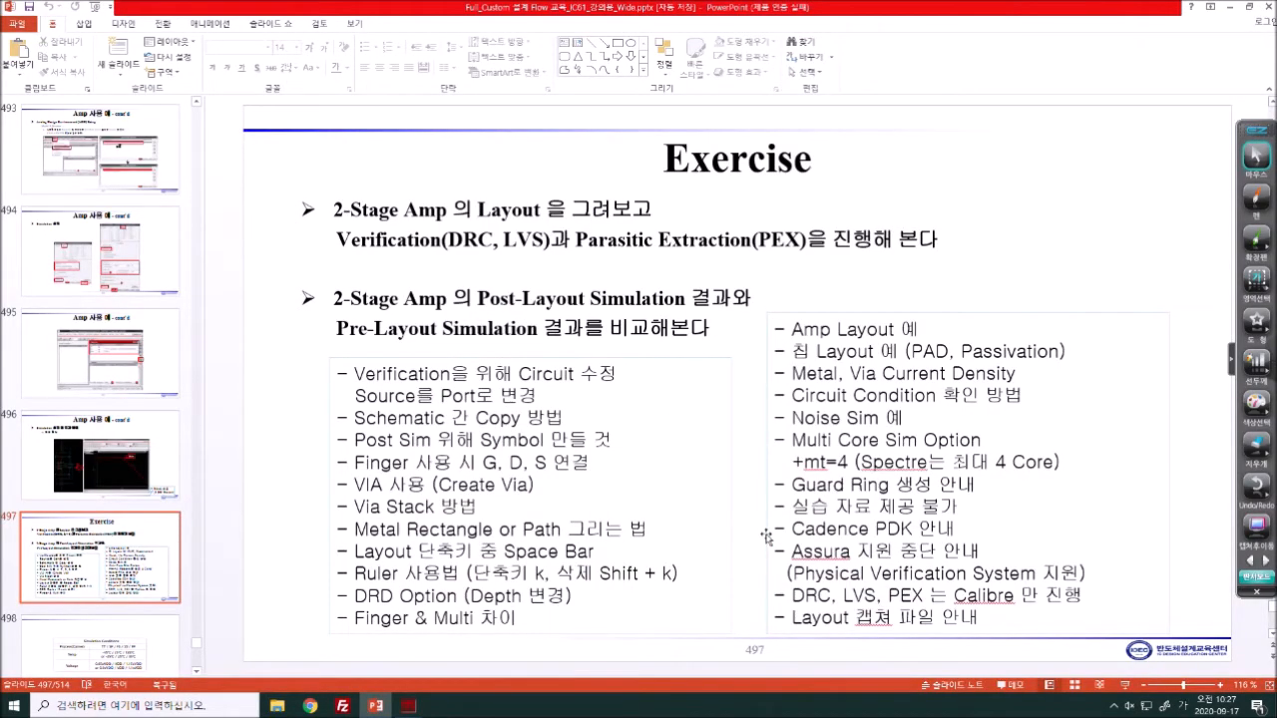
mouse_move(407, 708)
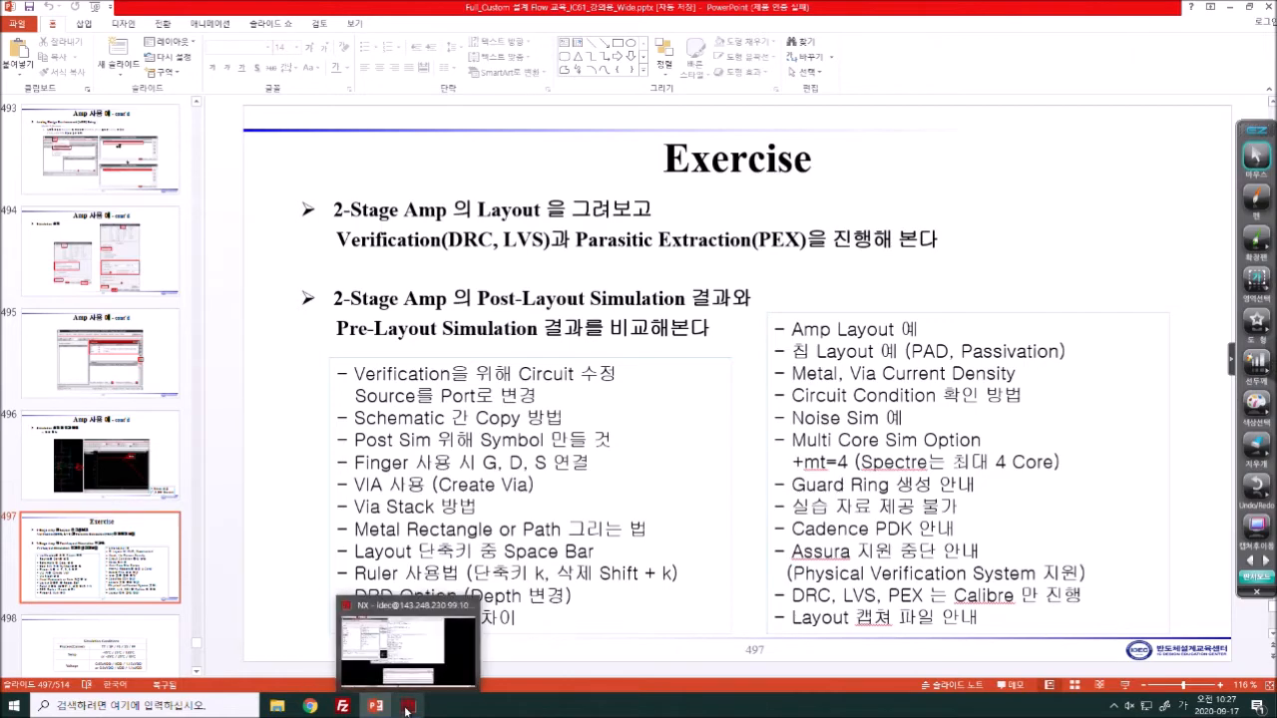
click(407, 708)
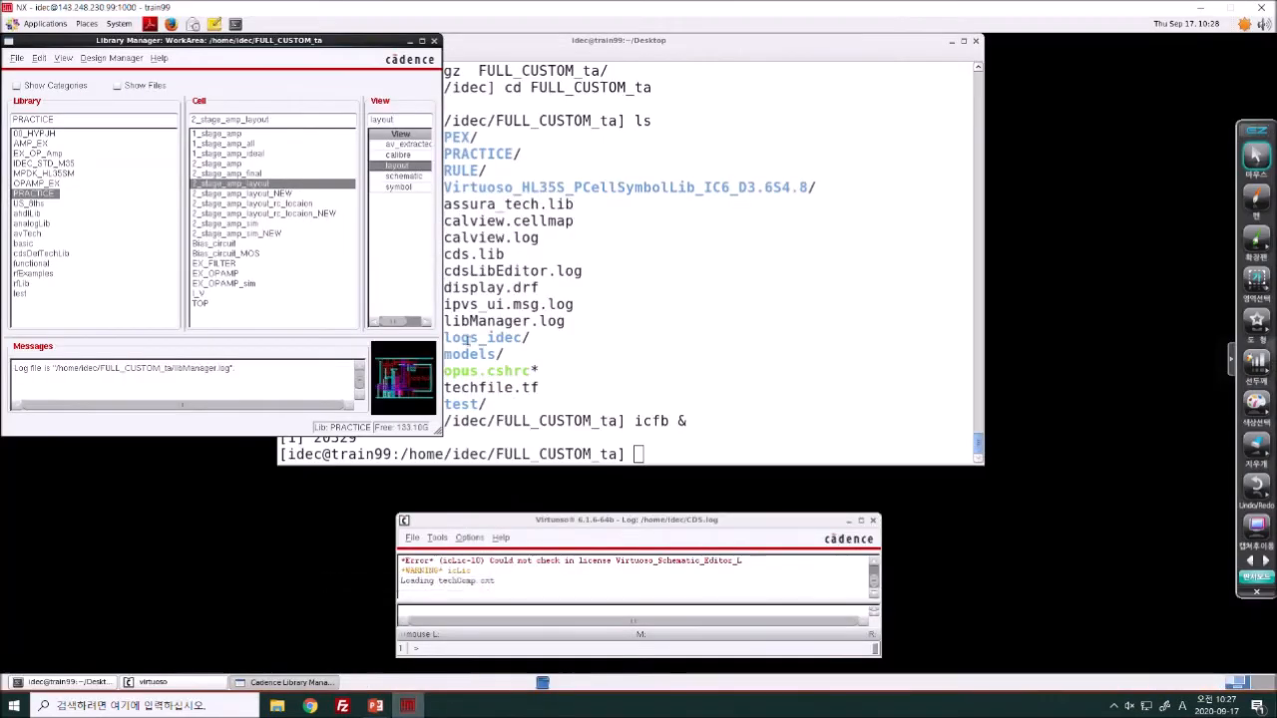
- Open the schematic view of 2_stage_amp_final maximized, with the whole circuit fitted in view
click(259, 173)
double_click(401, 146)
click(660, 98)
key(f)
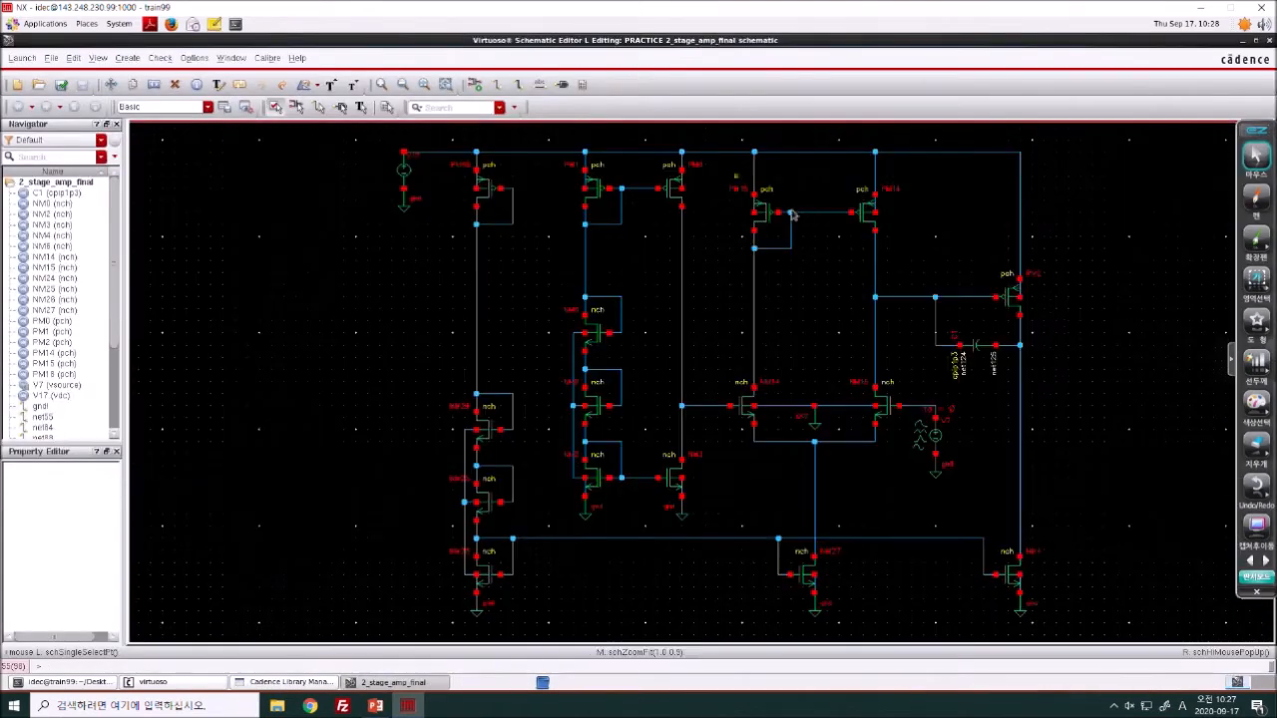
- Annotate the schematic's output stage area in red pen with two D shapes, a flat hexagon, the label VDD and an enclosing loop
click(1255, 200)
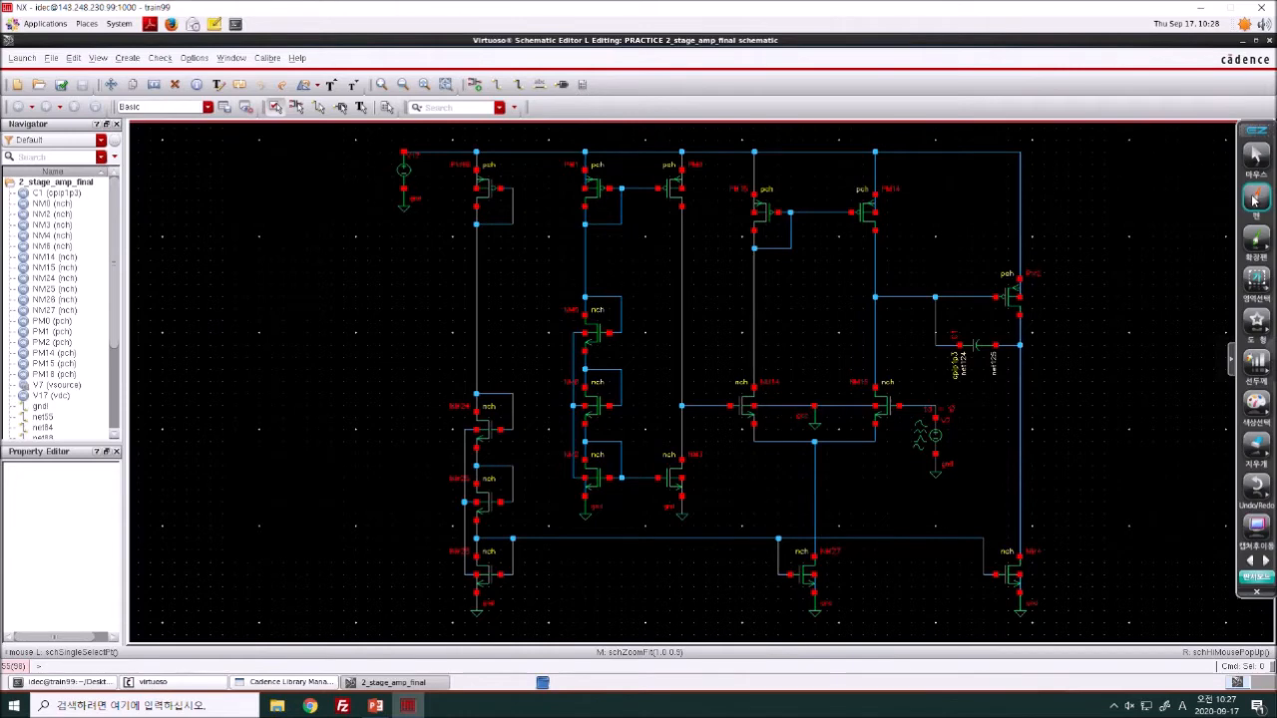
mouse_move(918, 164)
mouse_down()
mouse_move(914, 206)
mouse_move(942, 194)
mouse_move(916, 207)
mouse_up()
mouse_move(984, 170)
mouse_down()
mouse_move(1009, 165)
mouse_move(993, 225)
mouse_move(1031, 242)
mouse_move(958, 269)
mouse_move(943, 225)
mouse_up()
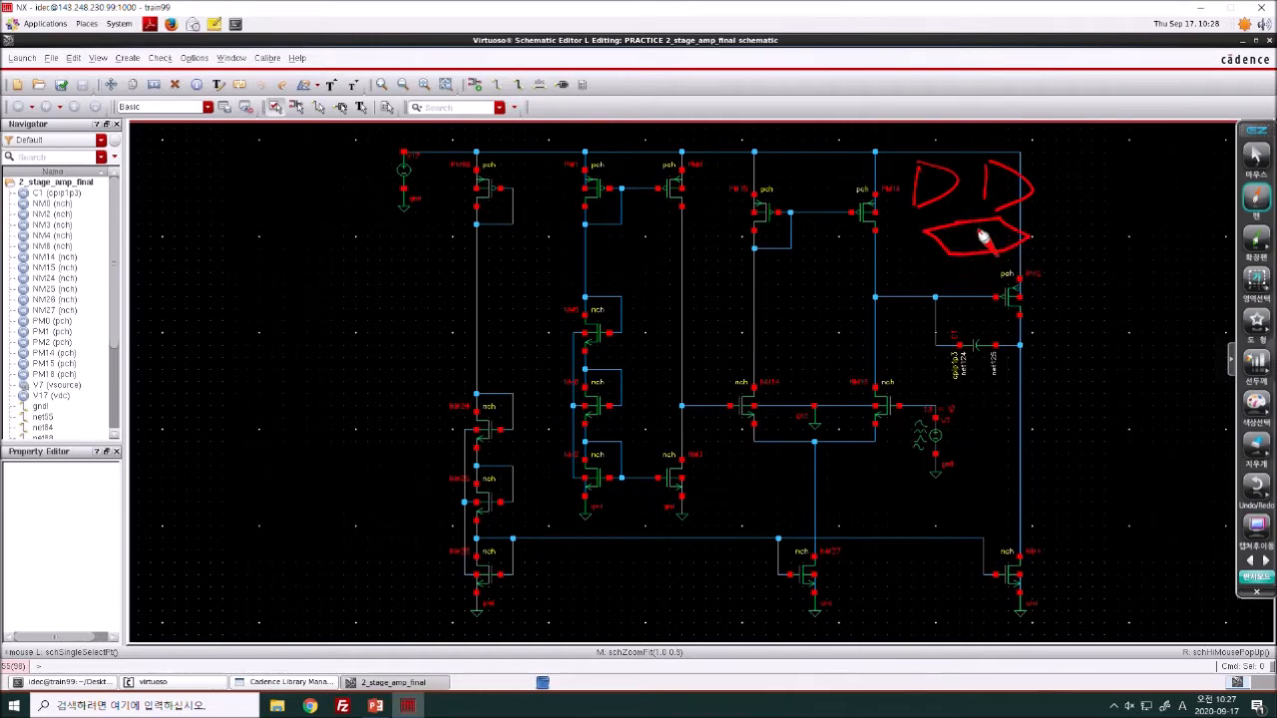
drag(1038, 213, 1113, 235)
mouse_move(957, 283)
mouse_down()
mouse_move(1018, 274)
mouse_move(1119, 287)
mouse_up()
mouse_move(887, 357)
mouse_down()
mouse_move(1137, 235)
mouse_move(1047, 382)
mouse_up()
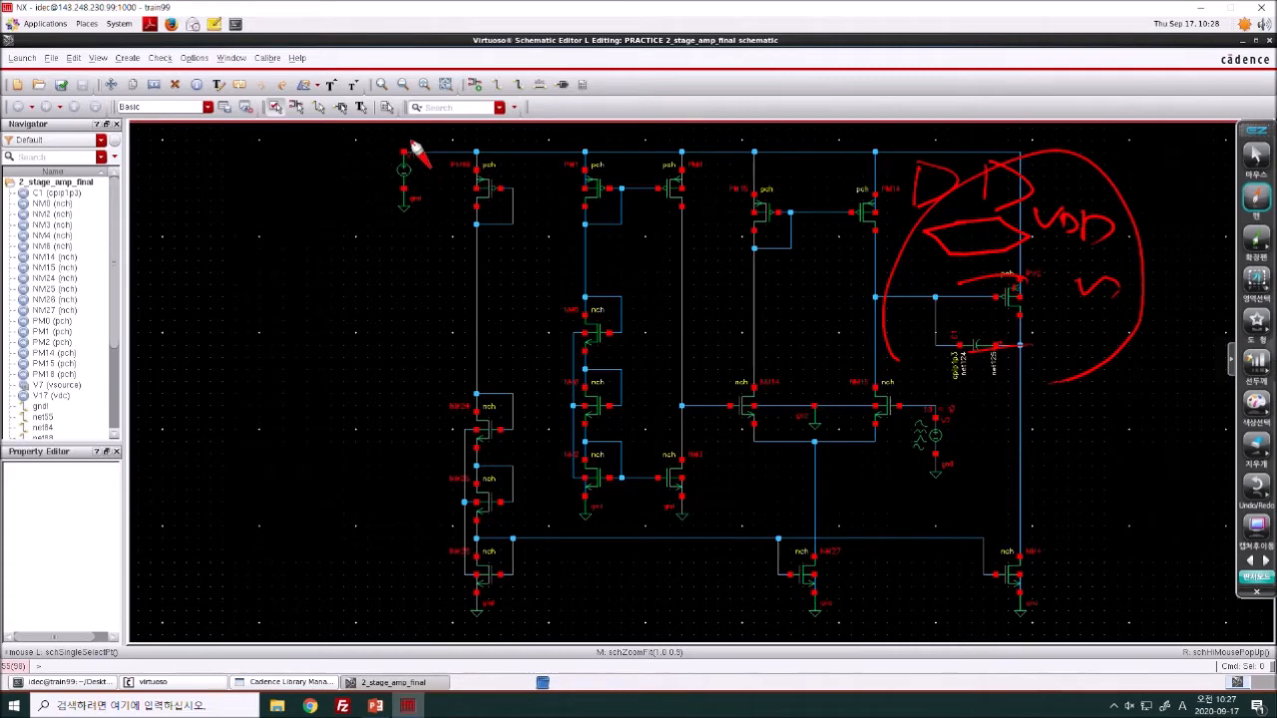
- Label the DC supply VDD in red pen, mark the lowest ground and the sine input source, and clear the annotations
drag(393, 127, 416, 147)
mouse_move(424, 127)
mouse_down()
mouse_move(448, 137)
mouse_move(439, 150)
mouse_up()
drag(451, 127, 471, 150)
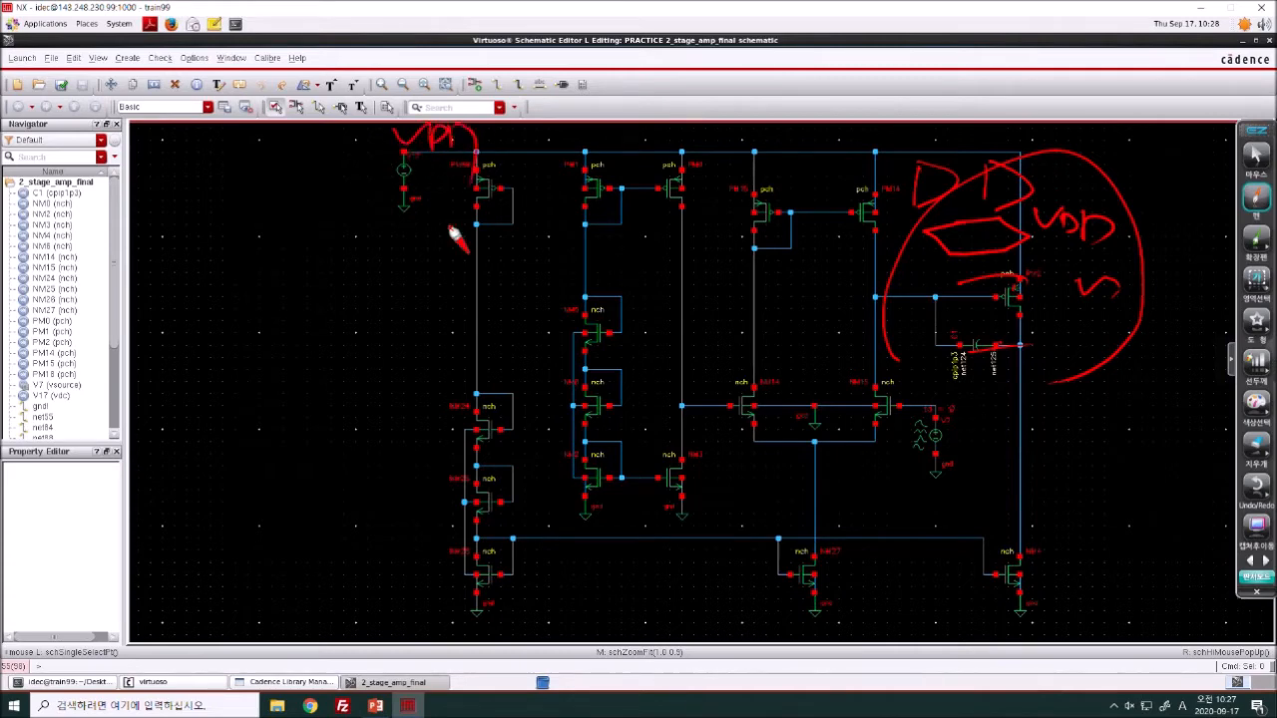
drag(429, 599, 411, 626)
mouse_move(439, 591)
mouse_down()
mouse_move(441, 626)
mouse_move(507, 594)
mouse_up()
mouse_move(933, 409)
mouse_down()
mouse_move(941, 422)
mouse_move(1054, 422)
mouse_move(1082, 439)
mouse_move(1125, 422)
mouse_up()
click(1255, 157)
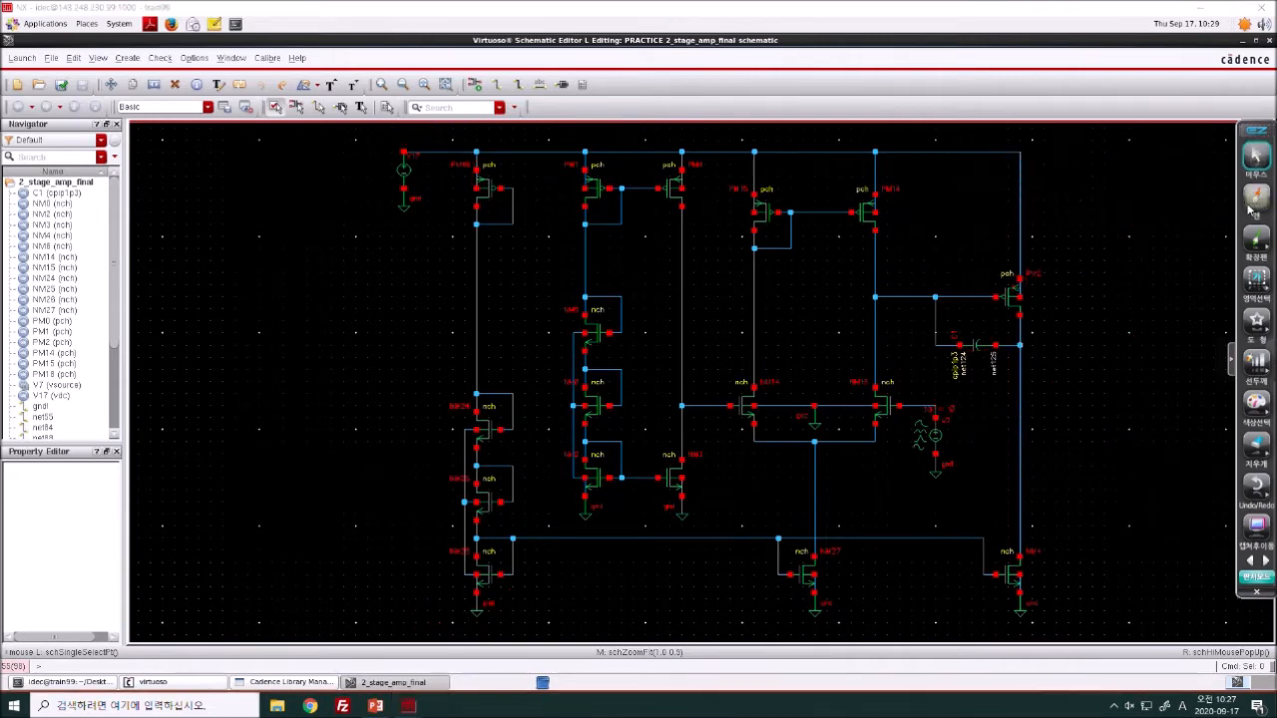
- Circle the DC supply, the transistor ground symbols and the sine input source in red pen, then clear the marks
click(1256, 199)
mouse_move(433, 229)
mouse_down()
mouse_move(381, 243)
mouse_move(439, 253)
mouse_up()
drag(495, 625, 503, 633)
mouse_move(603, 516)
mouse_down()
mouse_move(570, 528)
mouse_move(604, 519)
mouse_up()
drag(686, 525, 701, 518)
drag(824, 421, 836, 427)
drag(838, 598, 844, 629)
drag(1040, 628, 1037, 624)
mouse_move(963, 489)
mouse_down()
mouse_move(948, 464)
mouse_move(943, 489)
mouse_up()
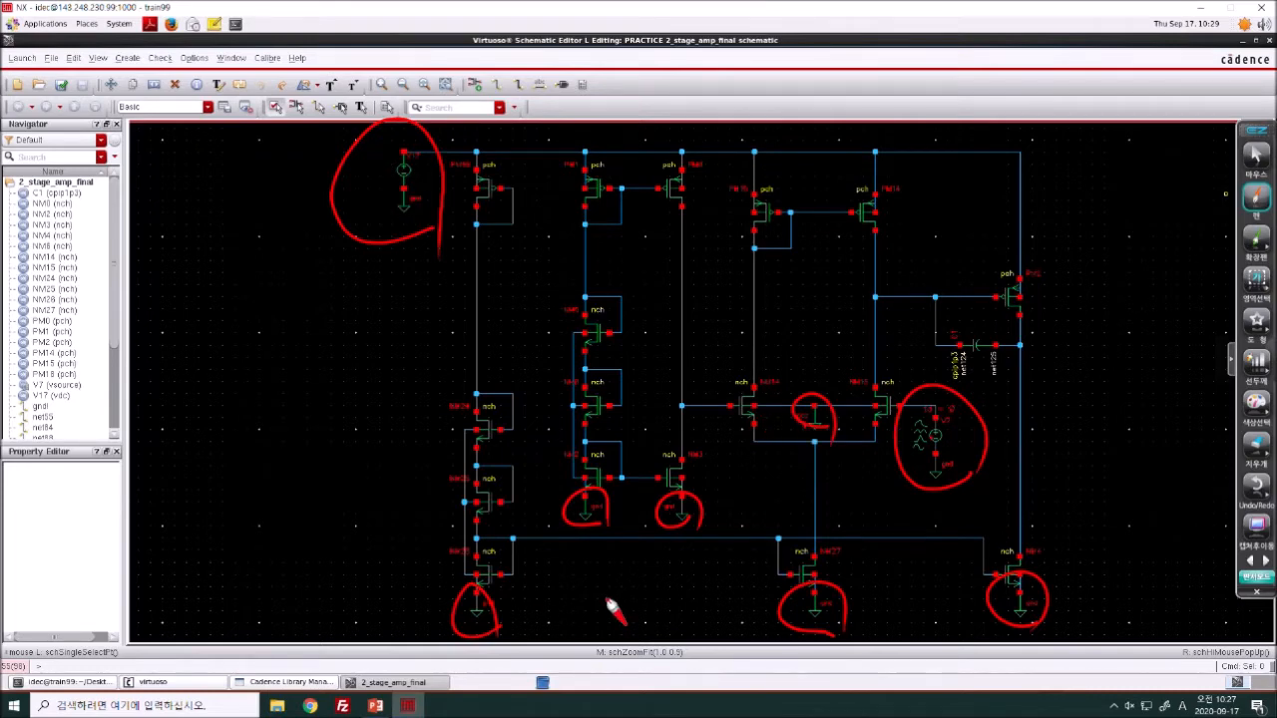
key(Escape)
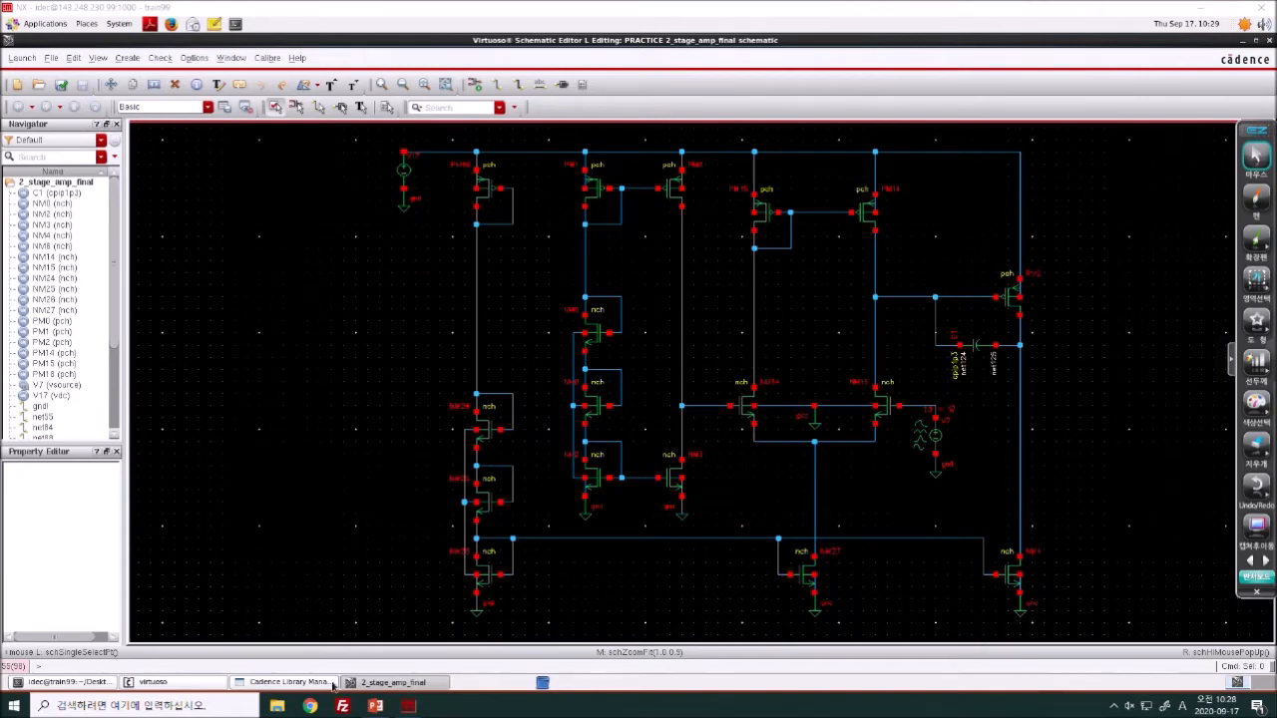
- Open the schematic view of the PRACTICE cell 2_stage_amp_sim from the Library Manager
click(277, 685)
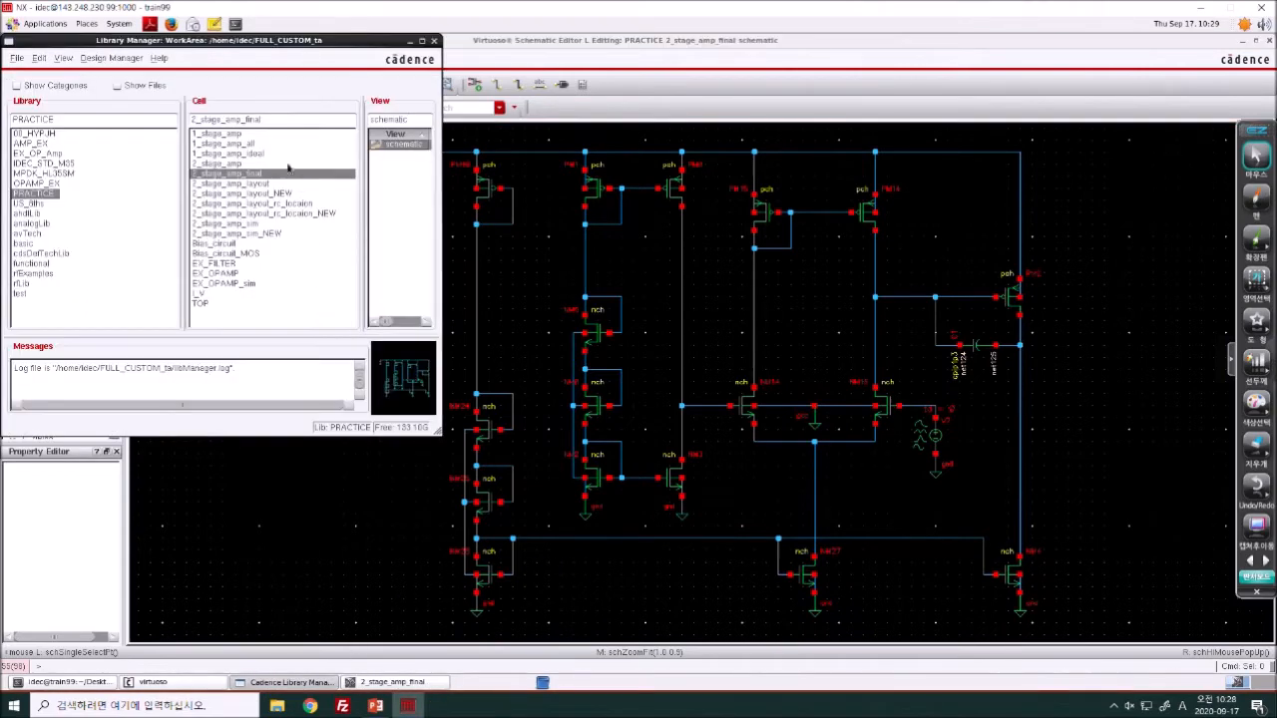
click(292, 119)
text(_sim)
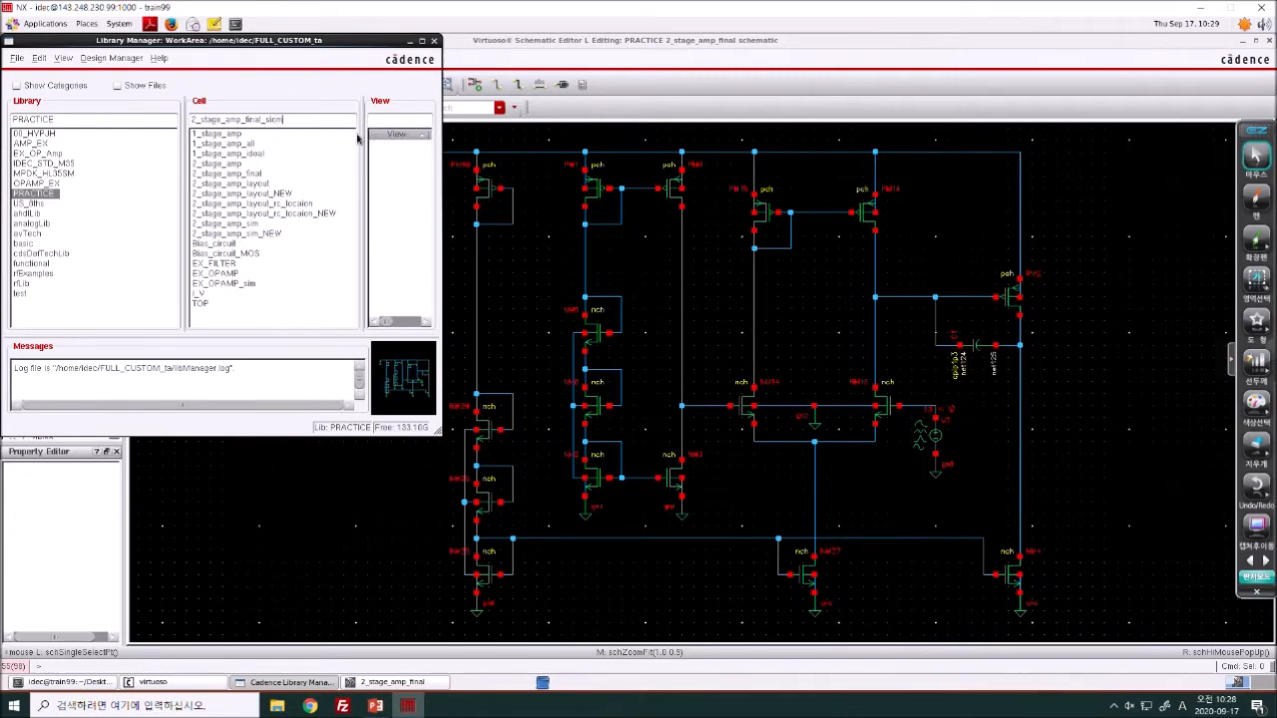
click(250, 223)
click(383, 166)
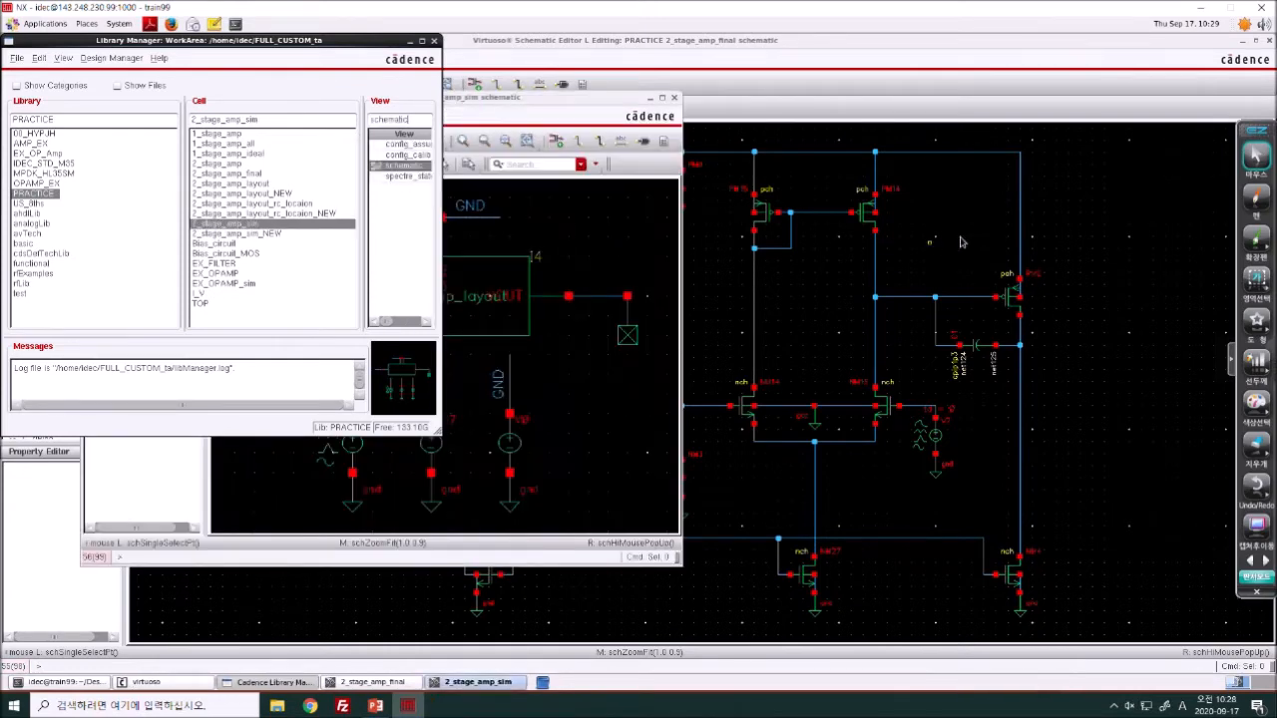
- Point out the sine input source and DC supply in 2_stage_amp_final by selecting them, then un-maximize the schematic and fit the circuit
click(1133, 407)
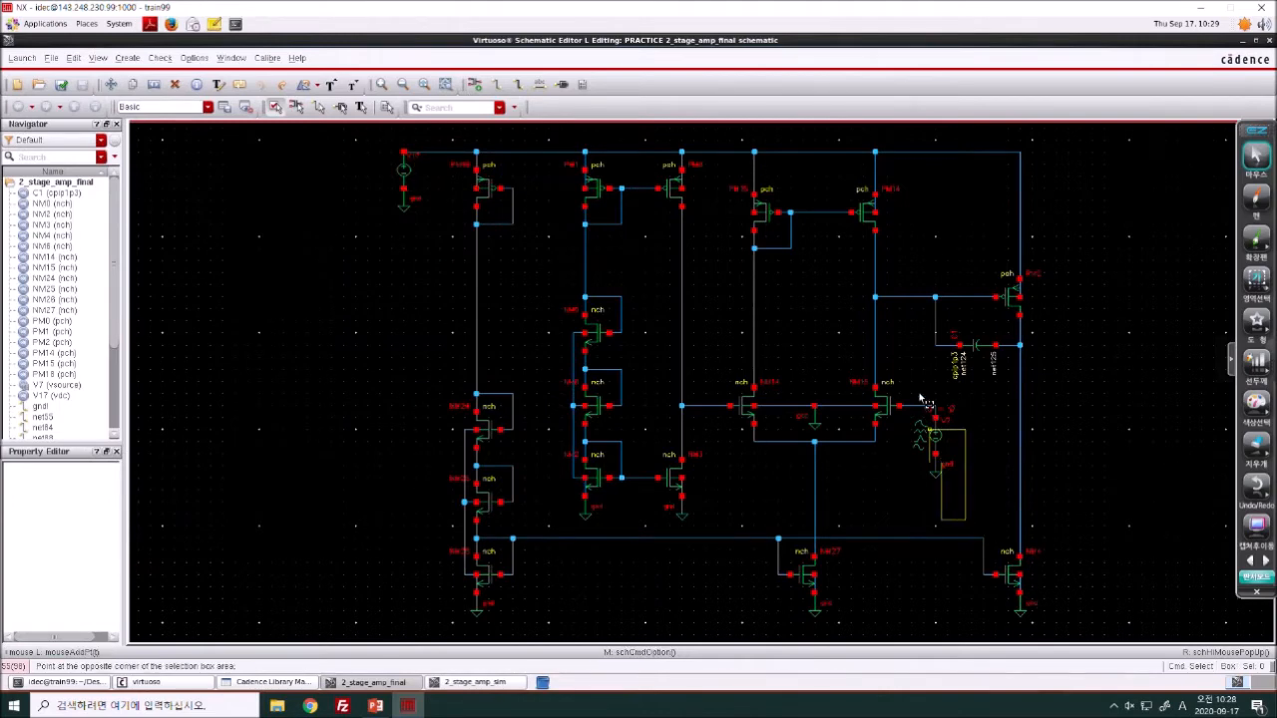
click(927, 423)
click(417, 210)
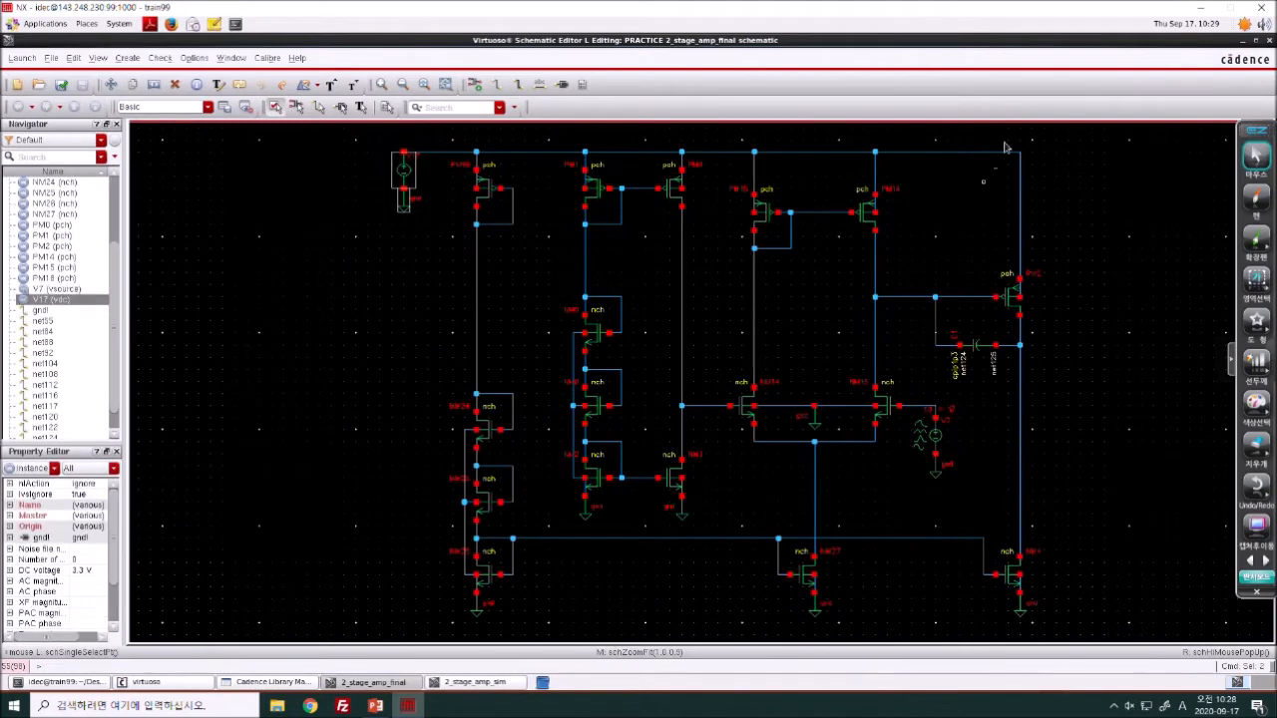
double_click(1037, 45)
click(461, 353)
middle_click(439, 319)
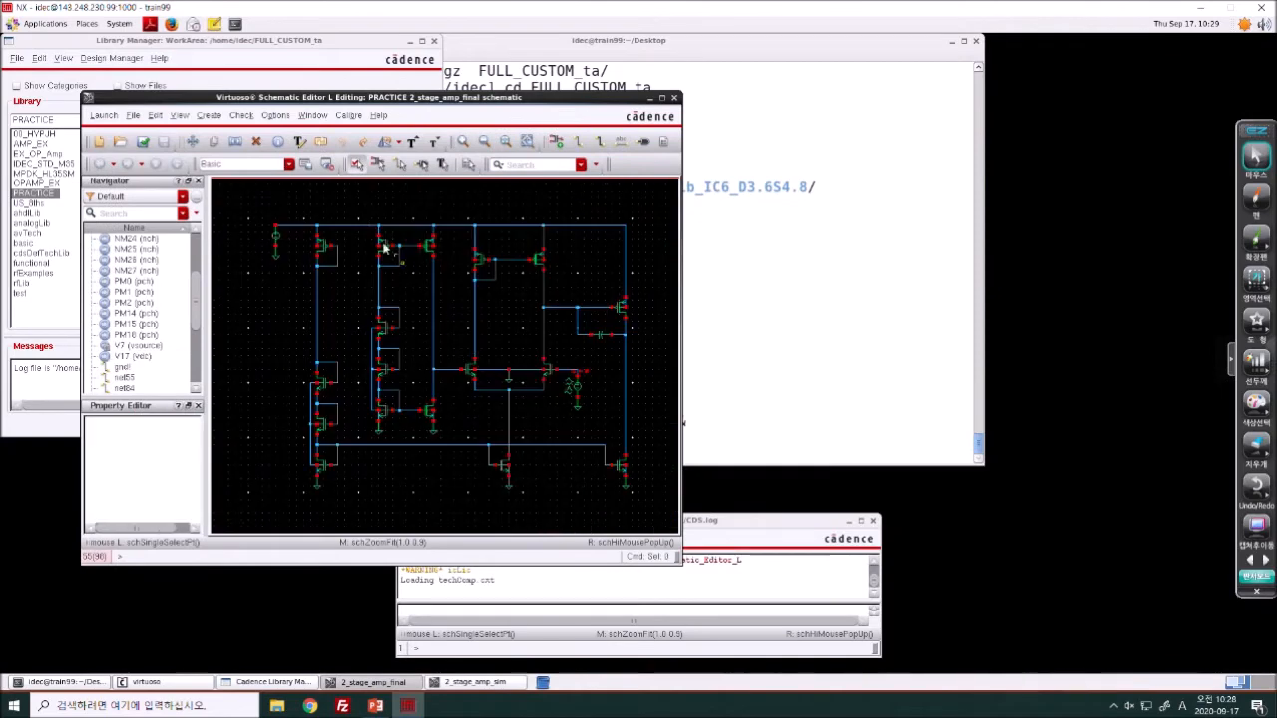
- Create a schematic view for a new cell named 2_stage_amp_final_so in the PRACTICE library
click(330, 90)
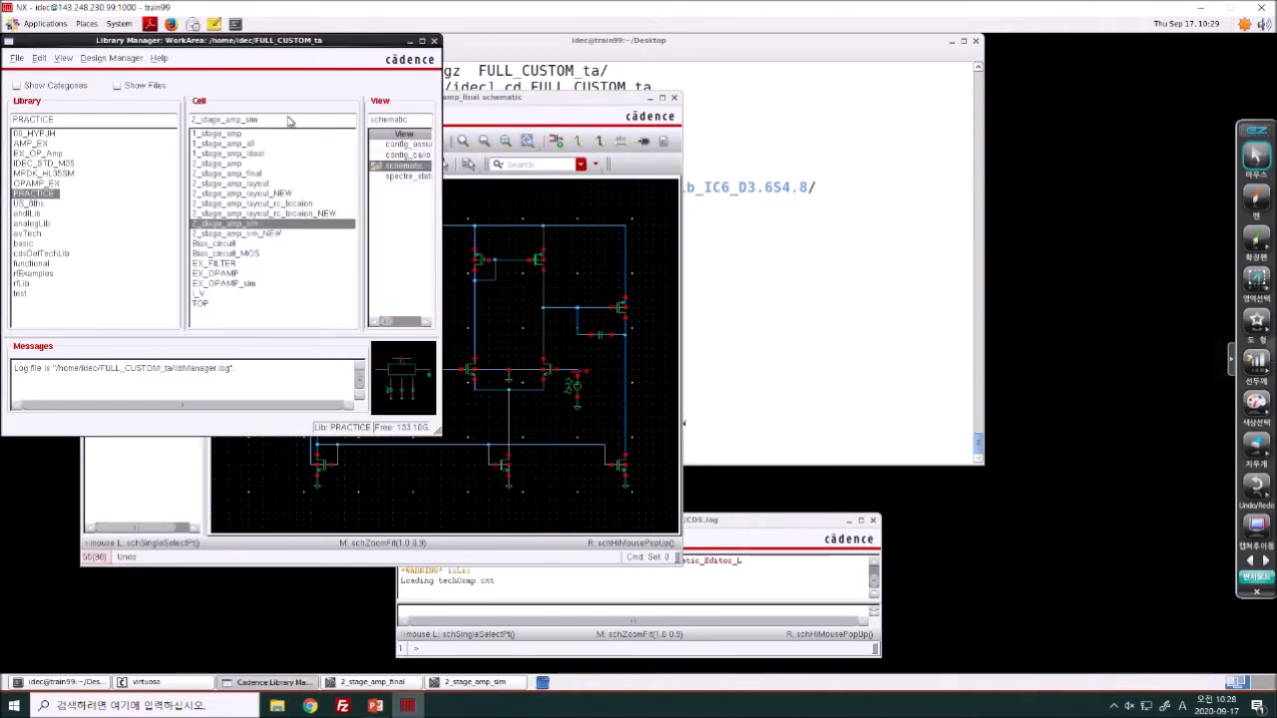
key(BackSpace)
key(BackSpace)
key(BackSpace)
key(BackSpace)
click(265, 174)
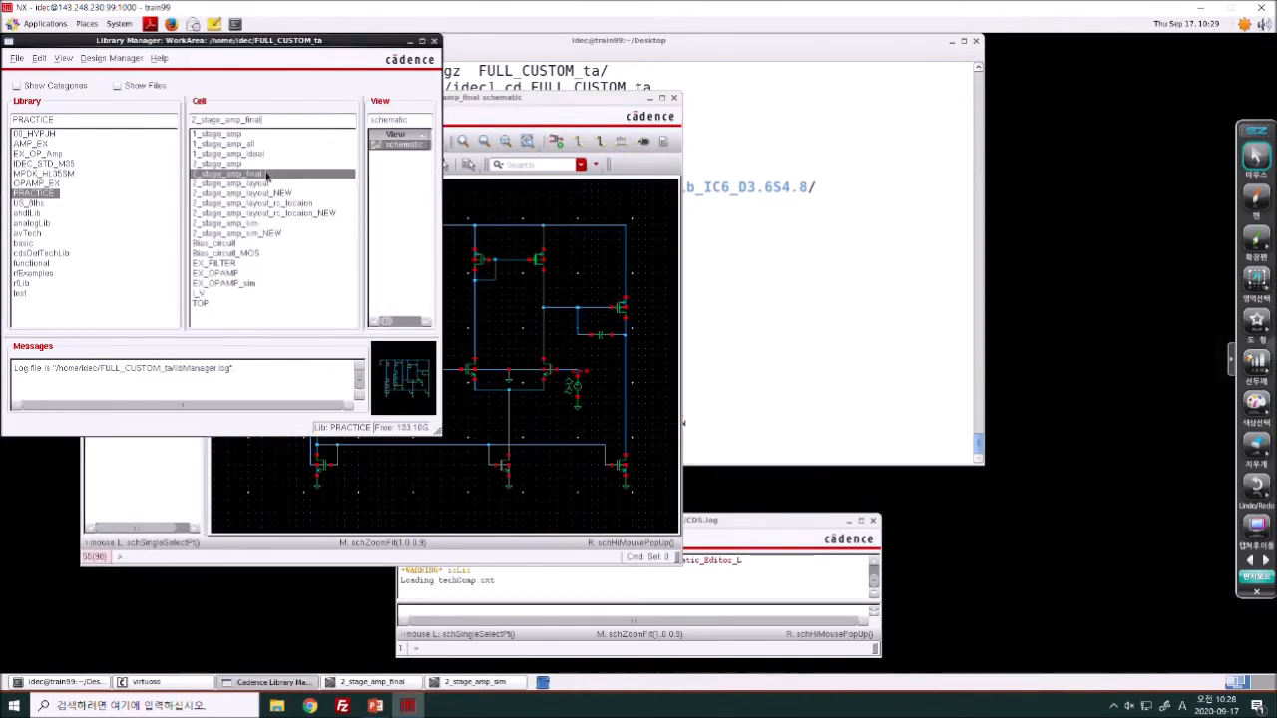
text(_sc)
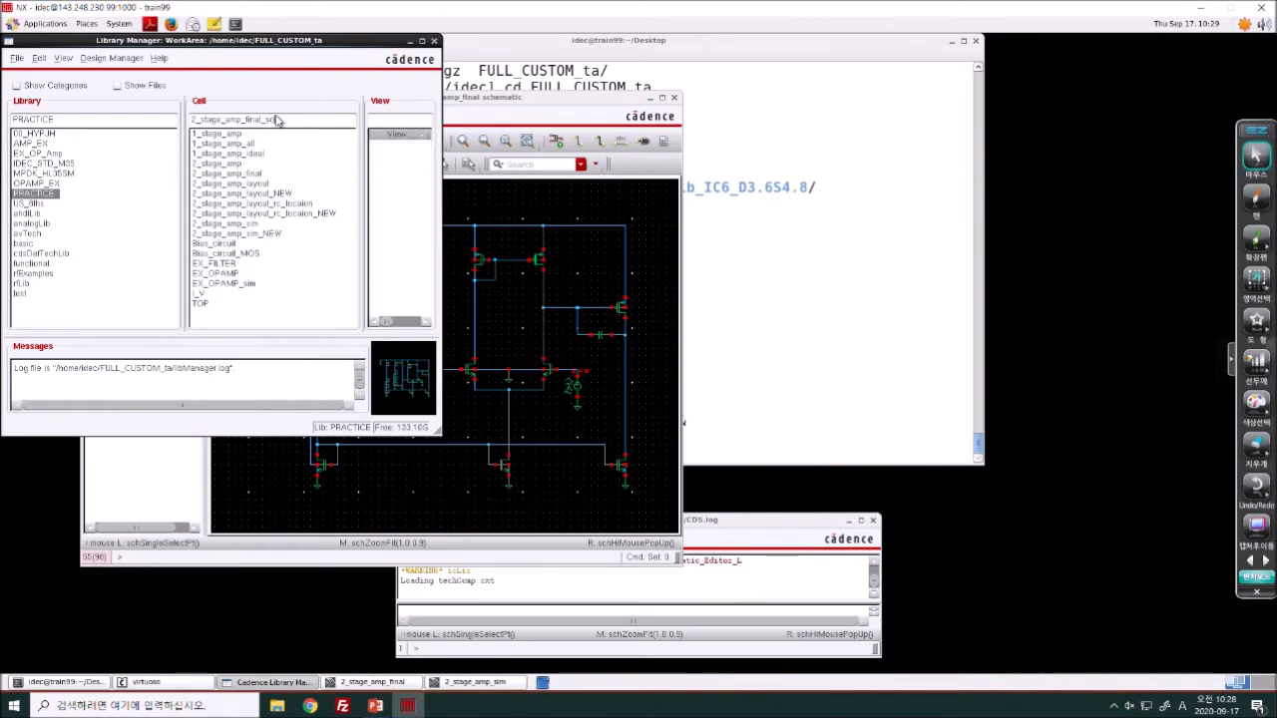
key(Return)
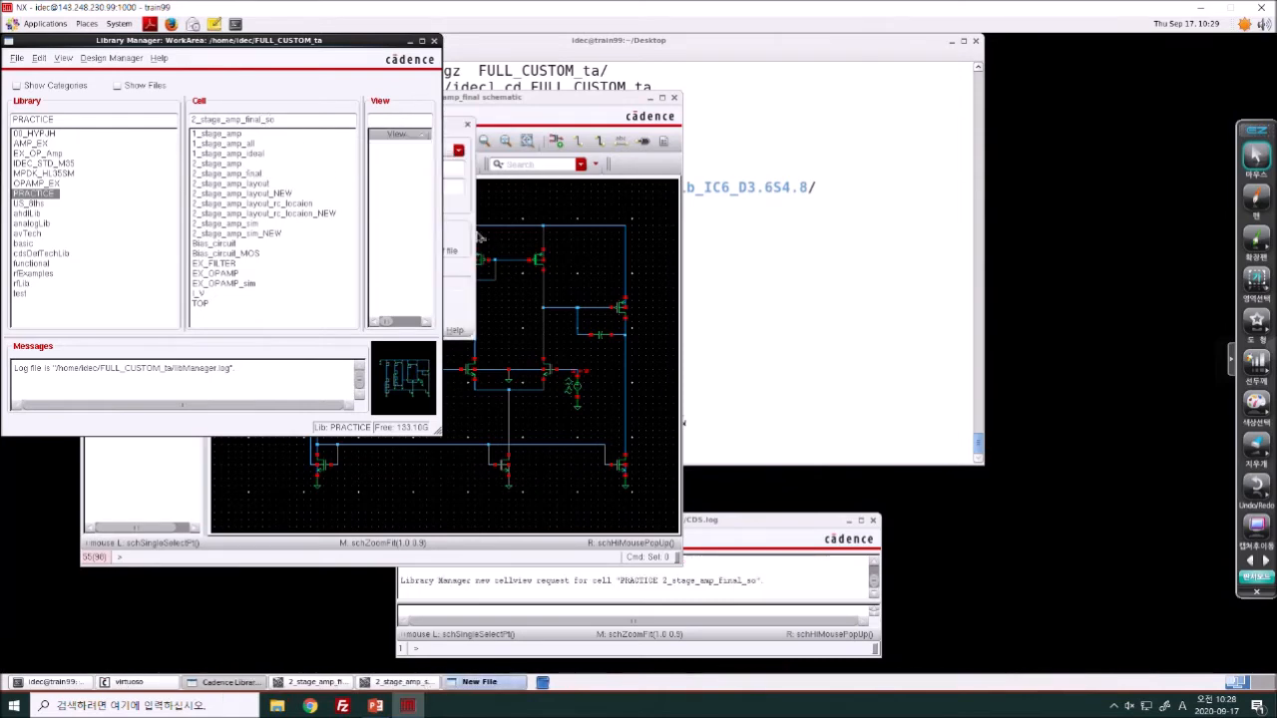
click(427, 203)
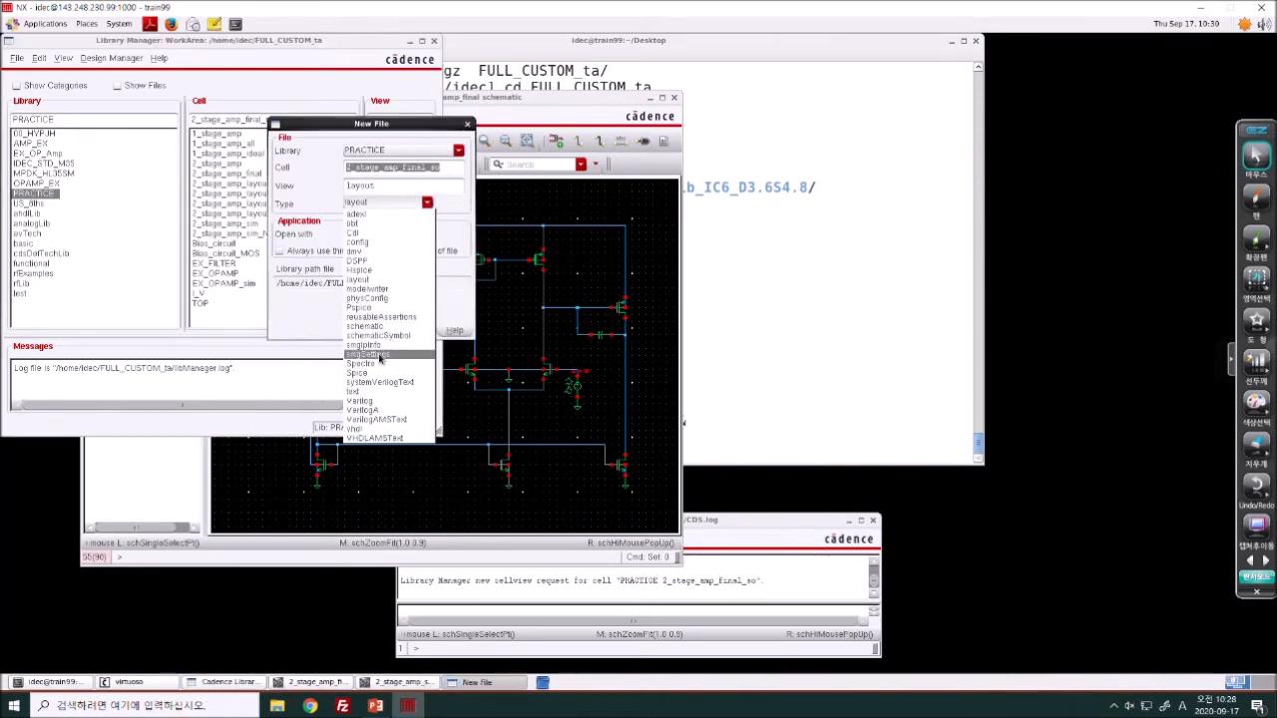
click(368, 325)
click(370, 330)
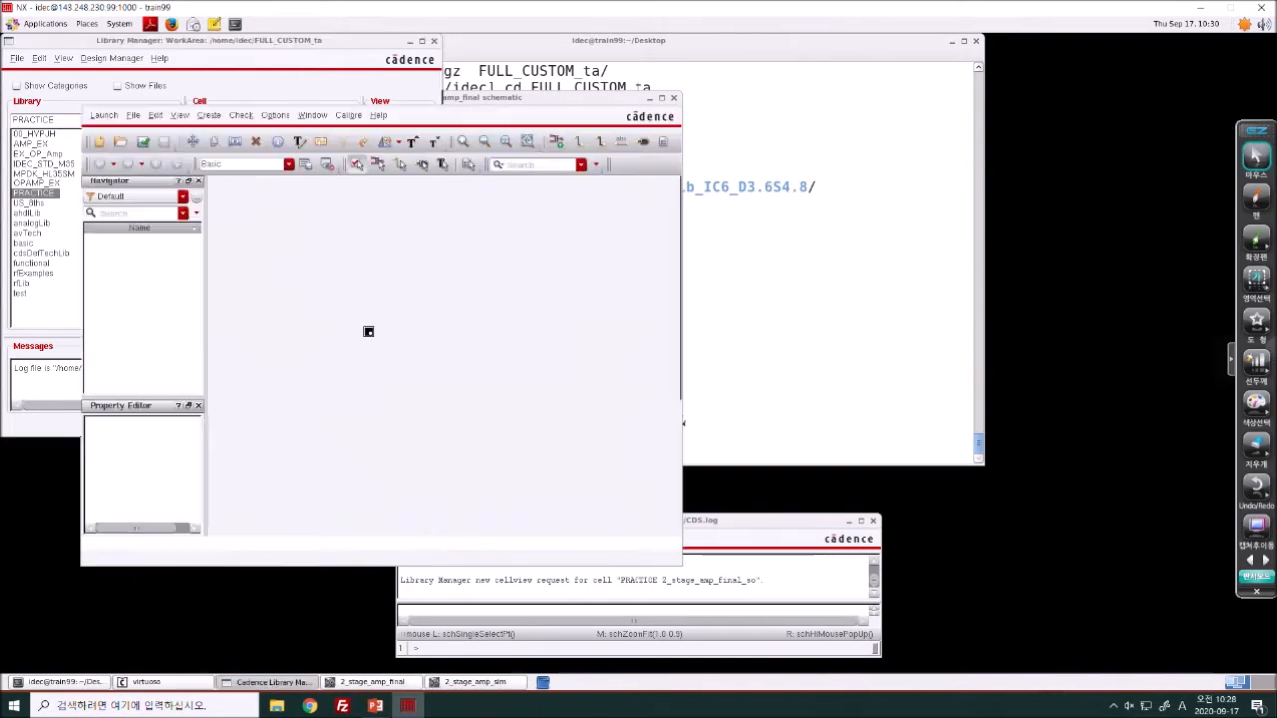
- Copy the sine input source with its ground from 2_stage_amp_final into the empty 2_stage_amp_final_so schematic
click(445, 486)
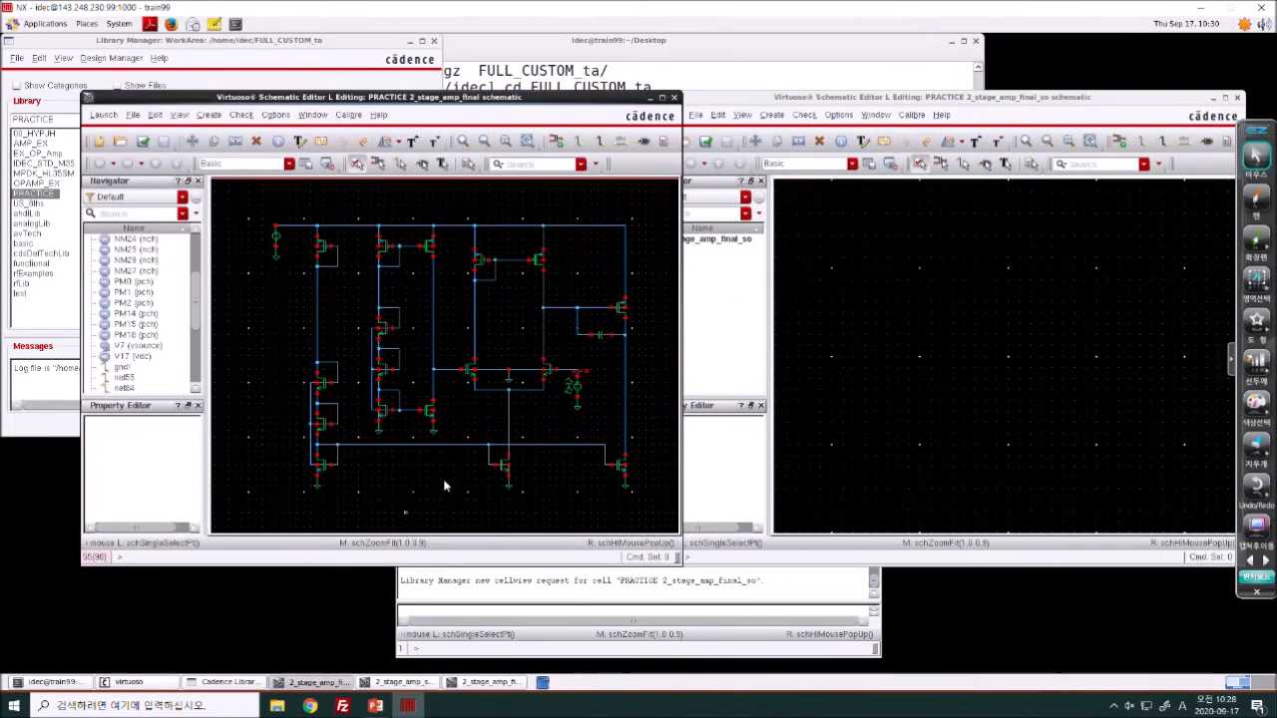
drag(588, 422, 561, 366)
key(c)
click(576, 387)
click(826, 279)
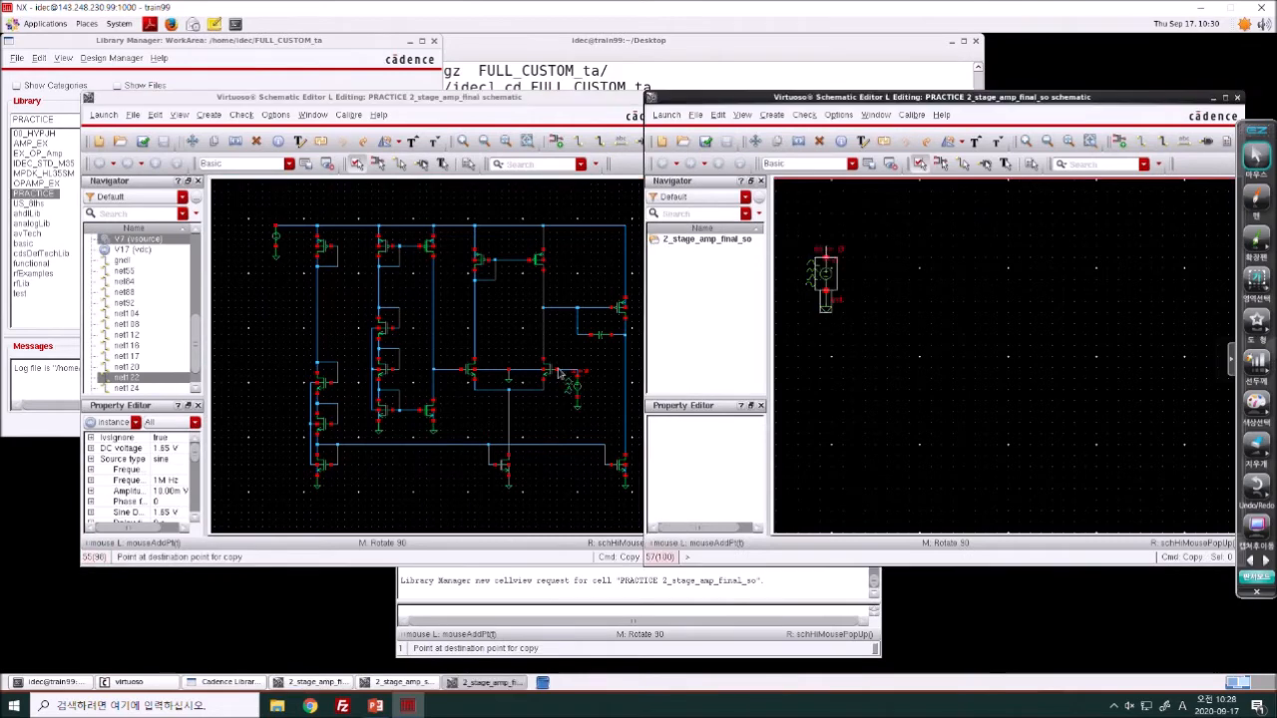
- Copy the DC supply with its ground from 2_stage_amp_final and place it beside the sine source in 2_stage_amp_final_so
click(275, 237)
key(c)
click(275, 239)
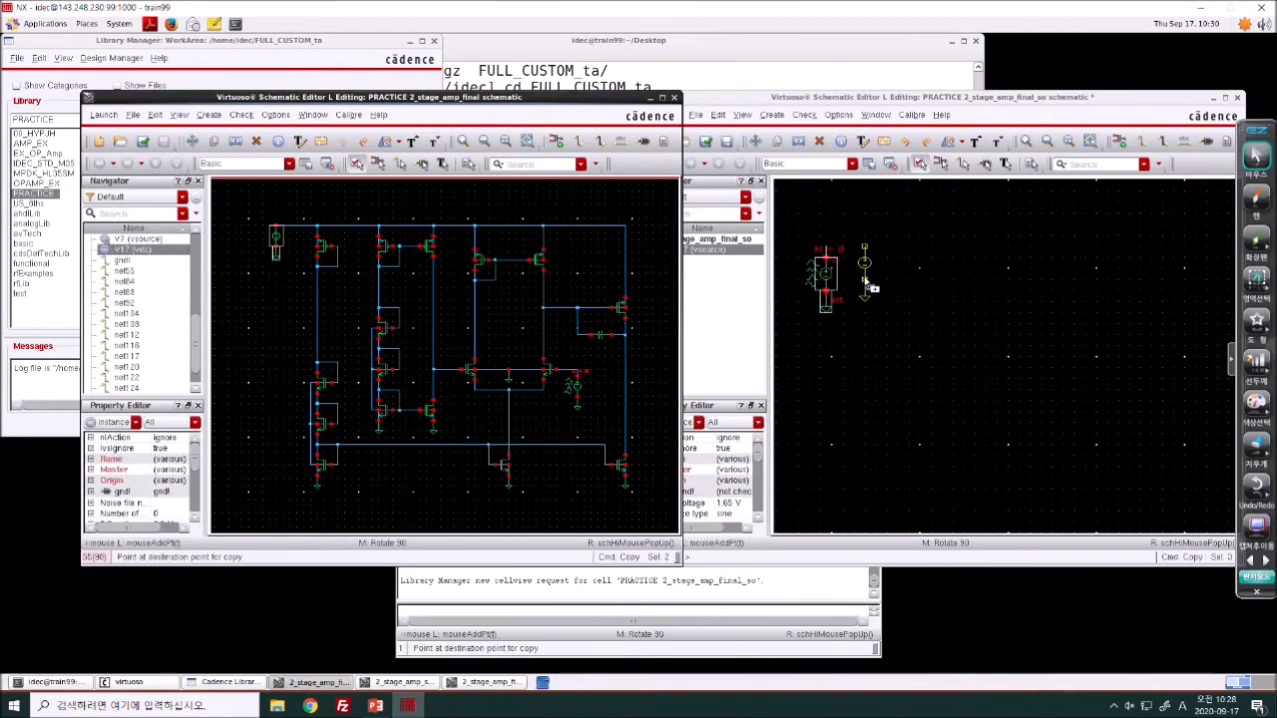
click(870, 291)
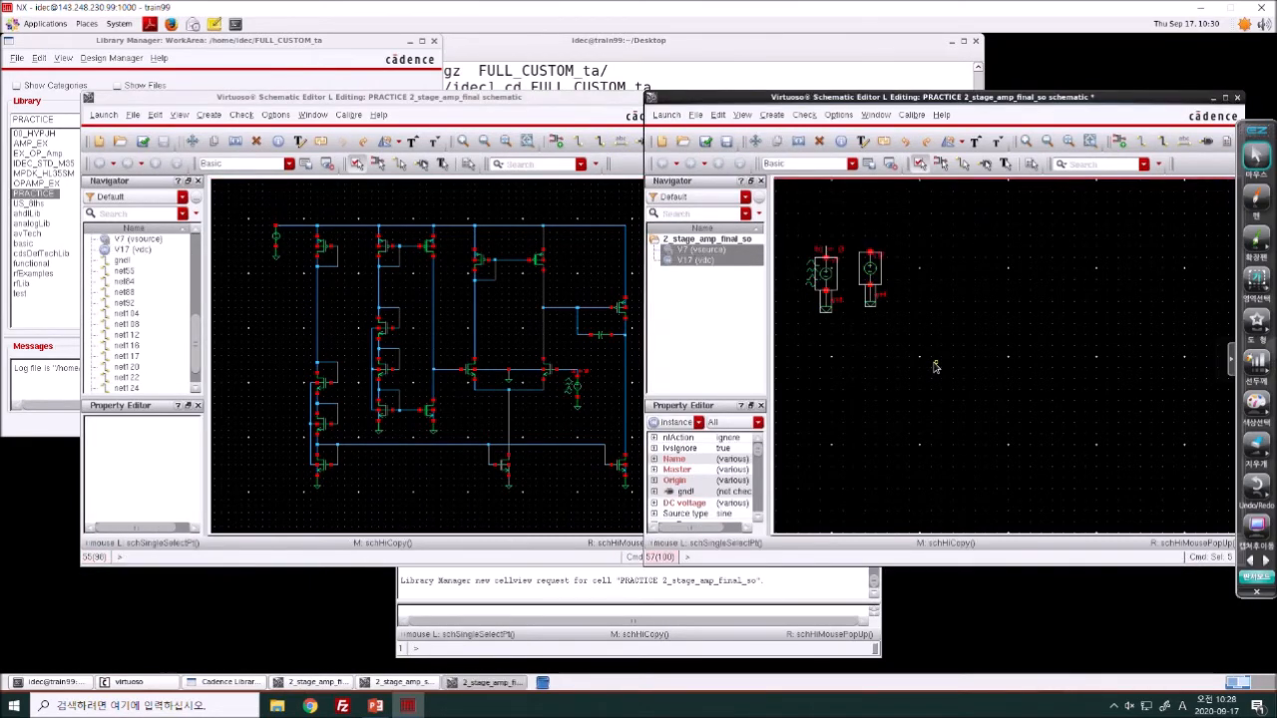
- Delete the ground symbols beneath the NMOS transistors in 2_stage_amp_final, then close the schematic without saving
click(567, 497)
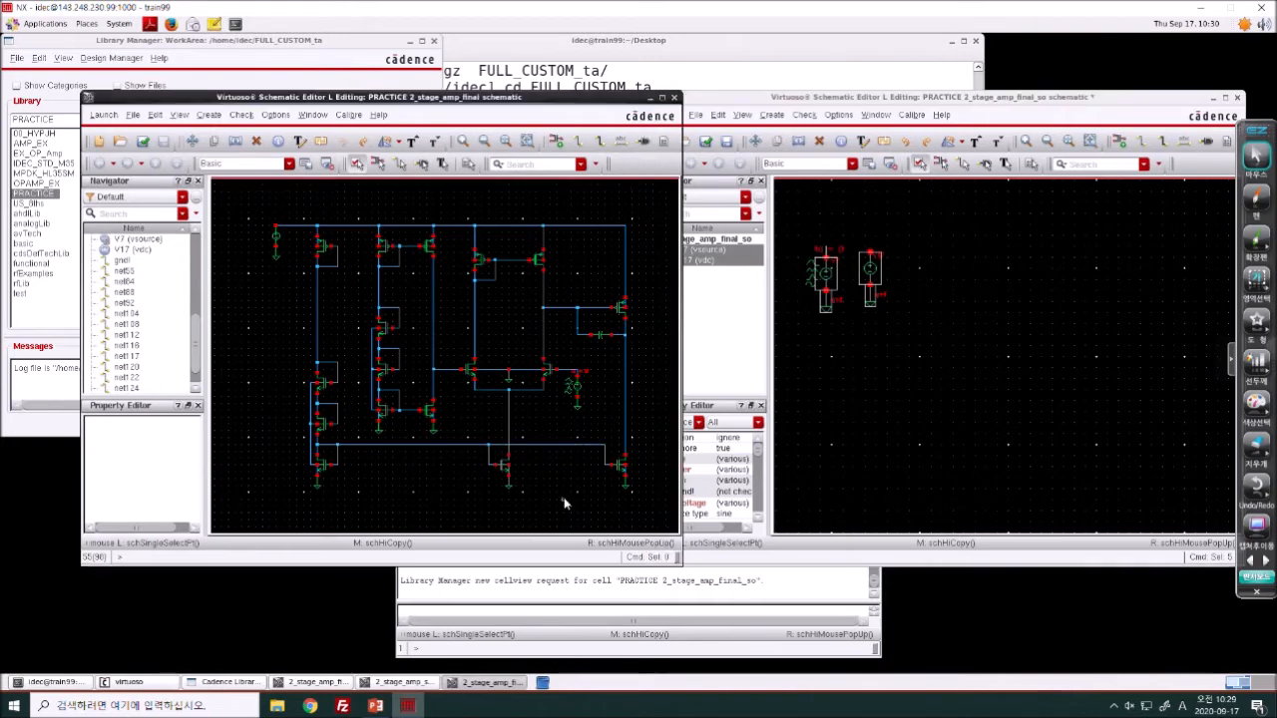
click(625, 488)
click(628, 516)
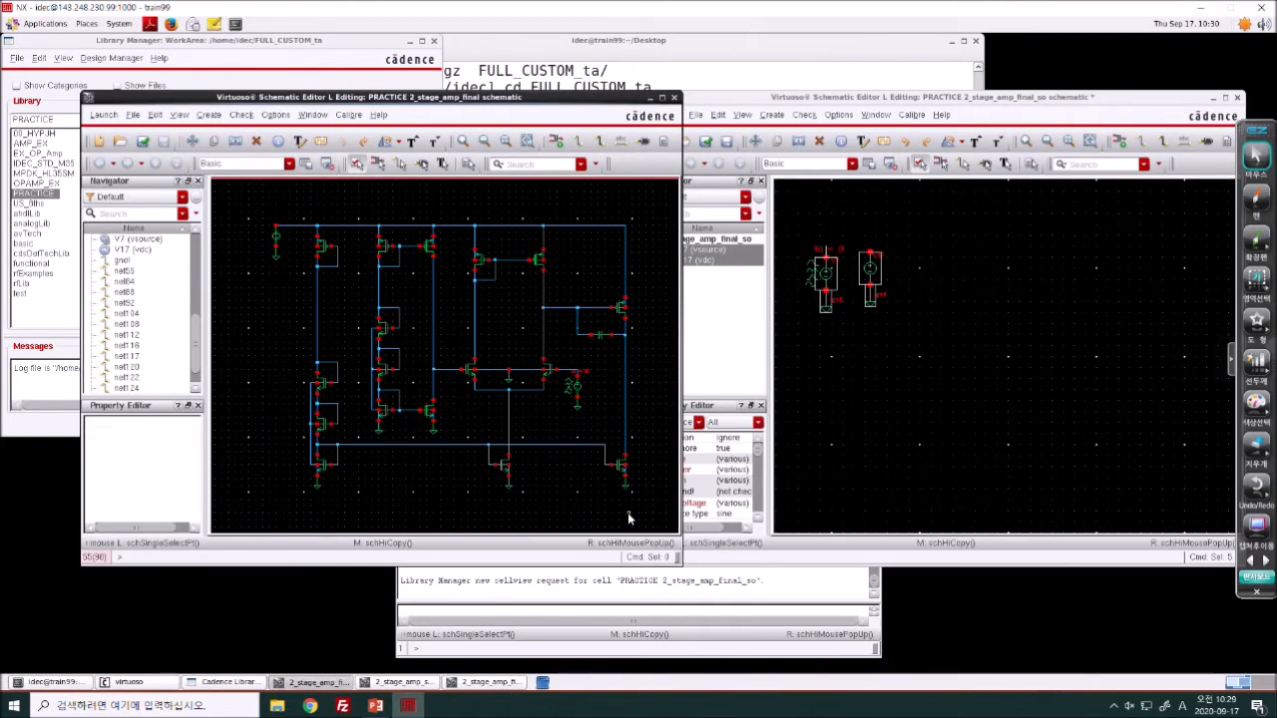
click(625, 484)
key(Delete)
click(508, 486)
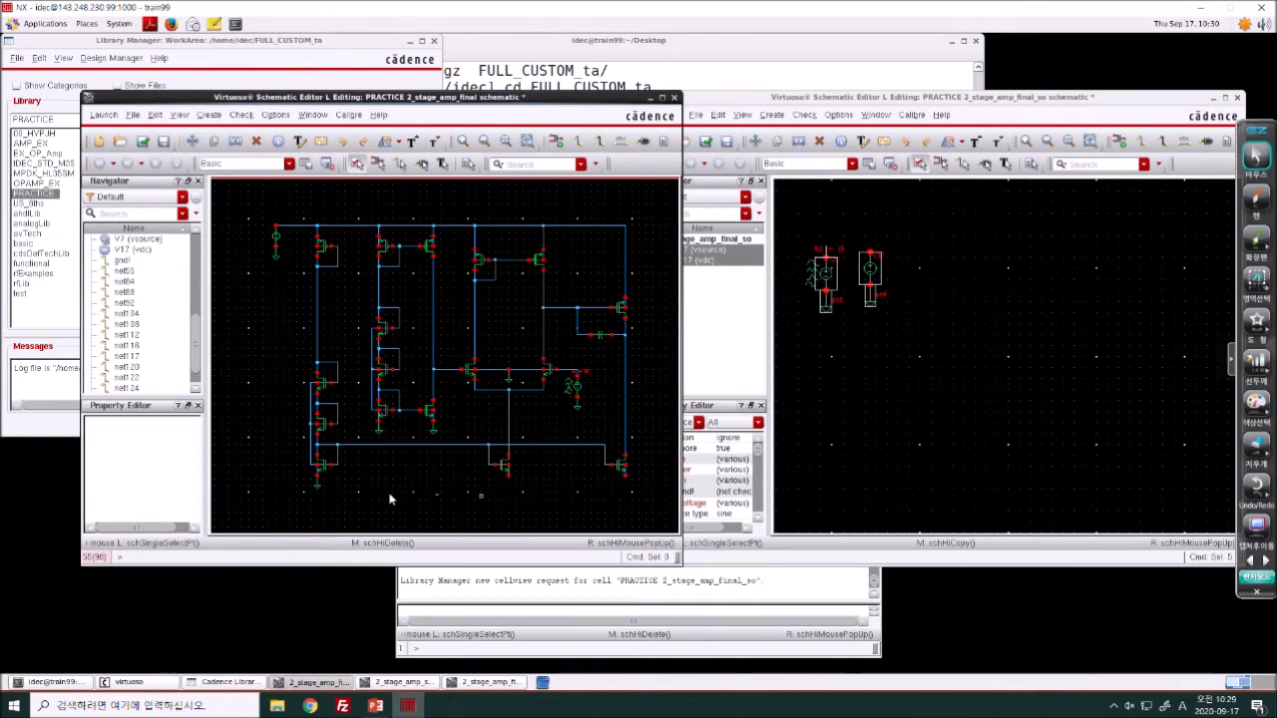
click(320, 486)
click(675, 97)
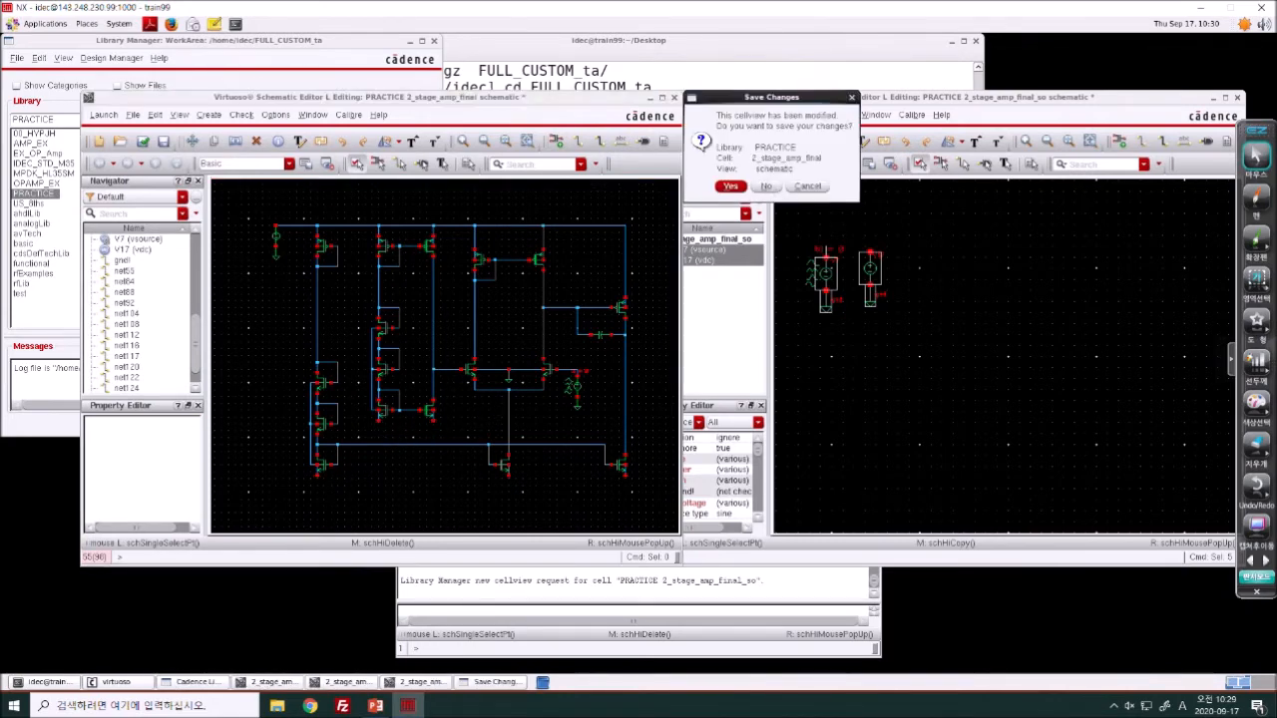
click(804, 185)
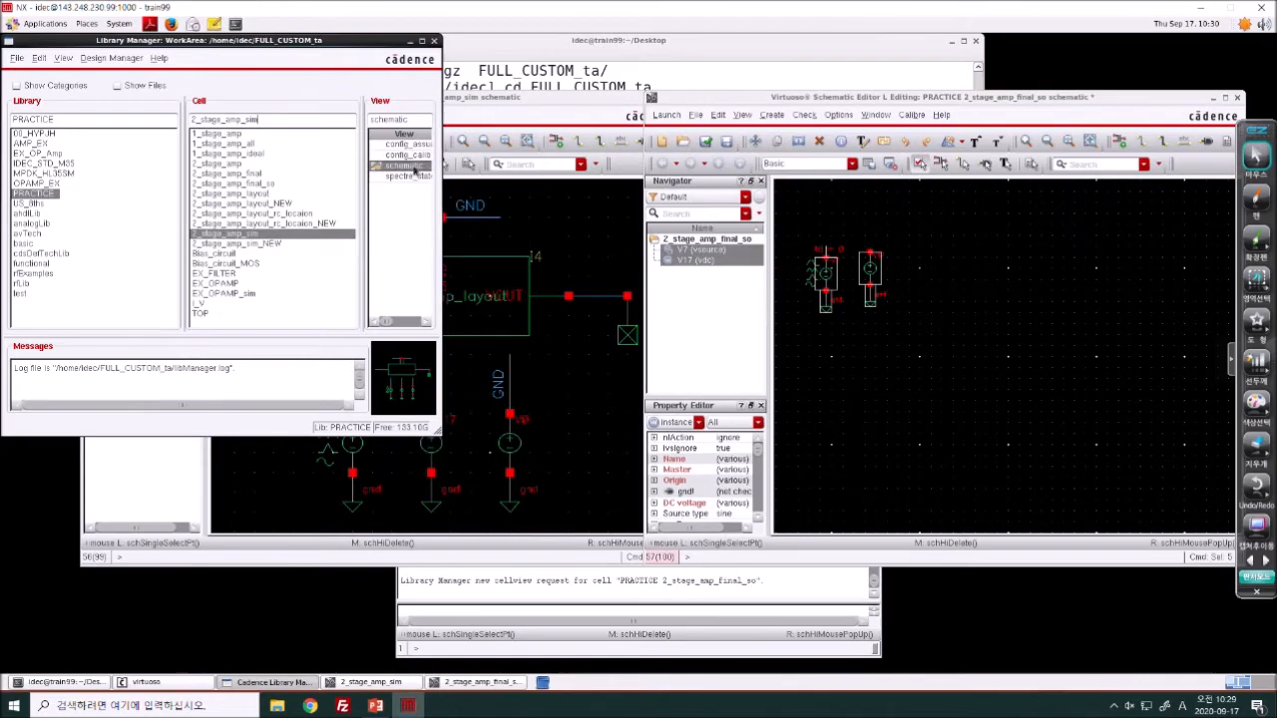
- Descend into the amplifier block of 2_stage_amp_sim, examine the VDD, GND, VIN and VOUT pins with the window maximized, then restore it
click(480, 277)
key(e)
click(464, 210)
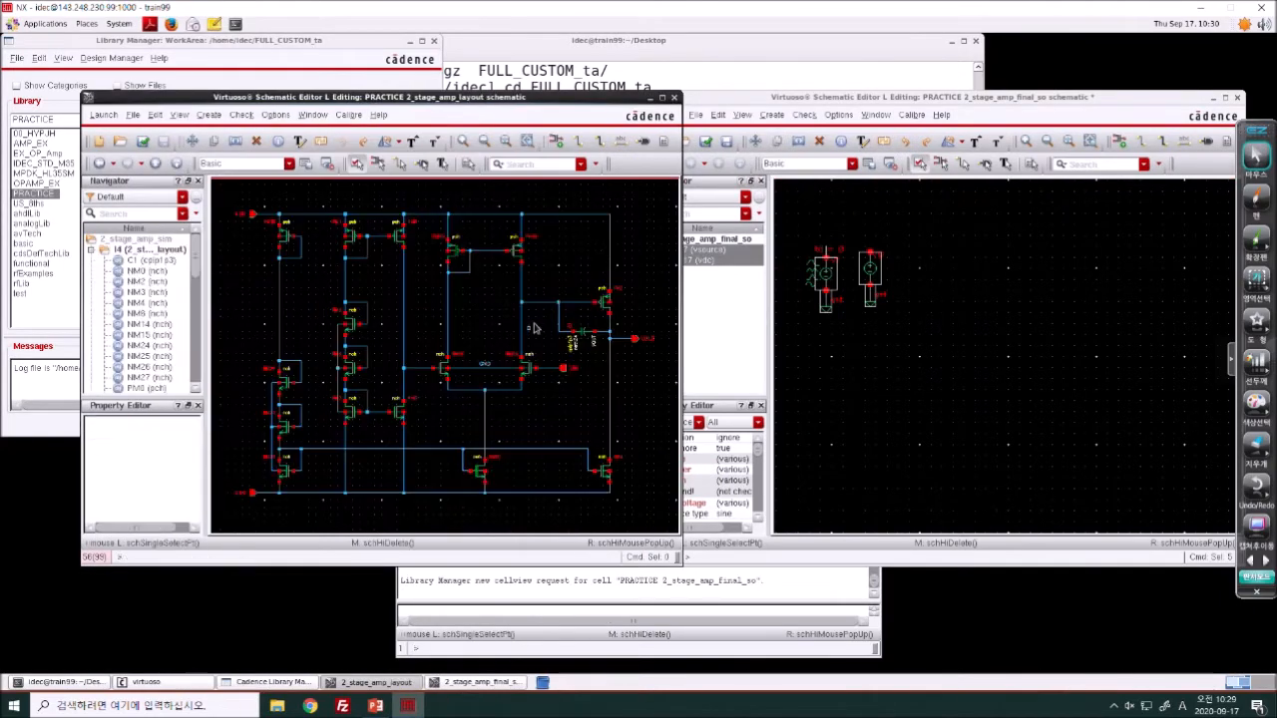
click(661, 96)
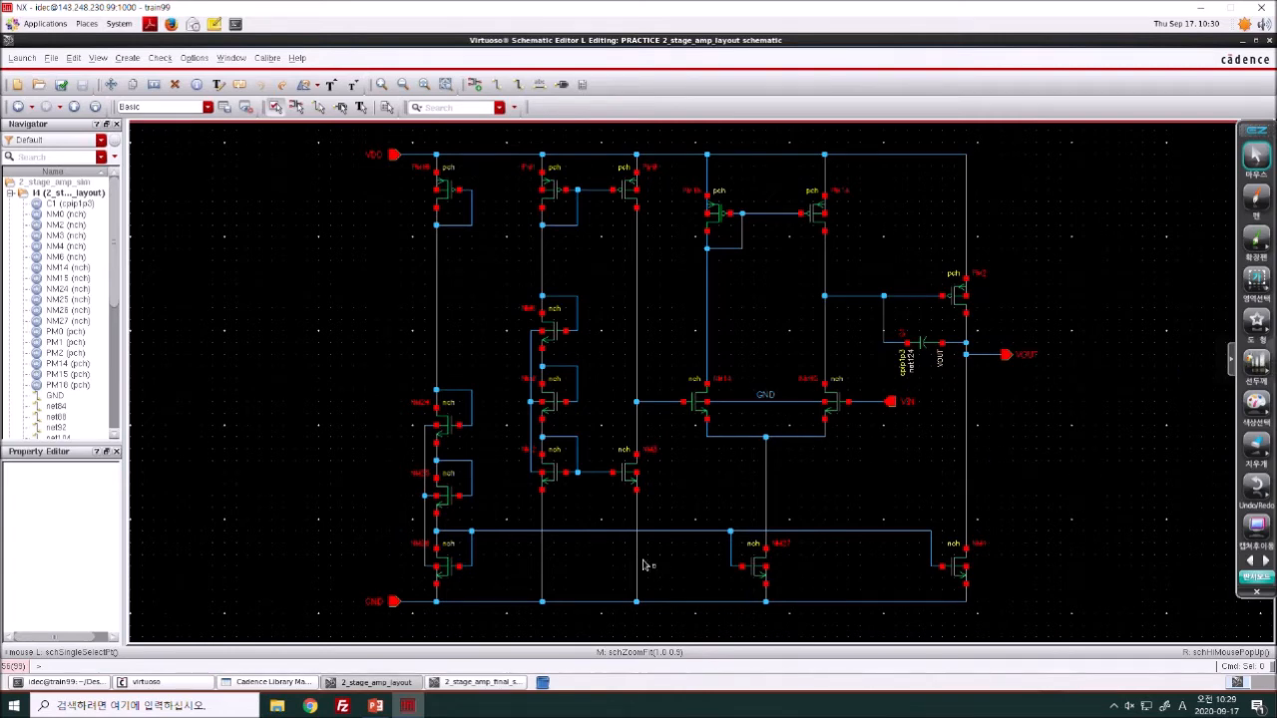
click(1256, 41)
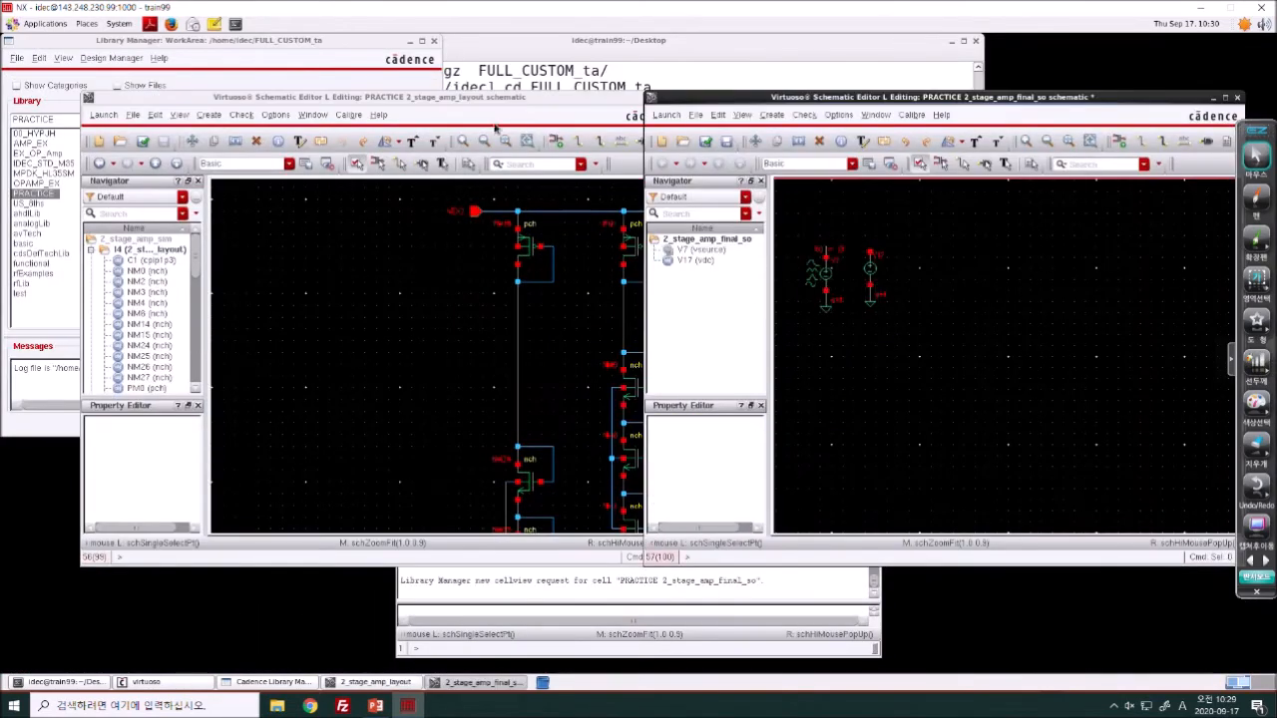
- Reopen the schematic view of 2_stage_amp_final from the Library Manager and maximize it
click(267, 682)
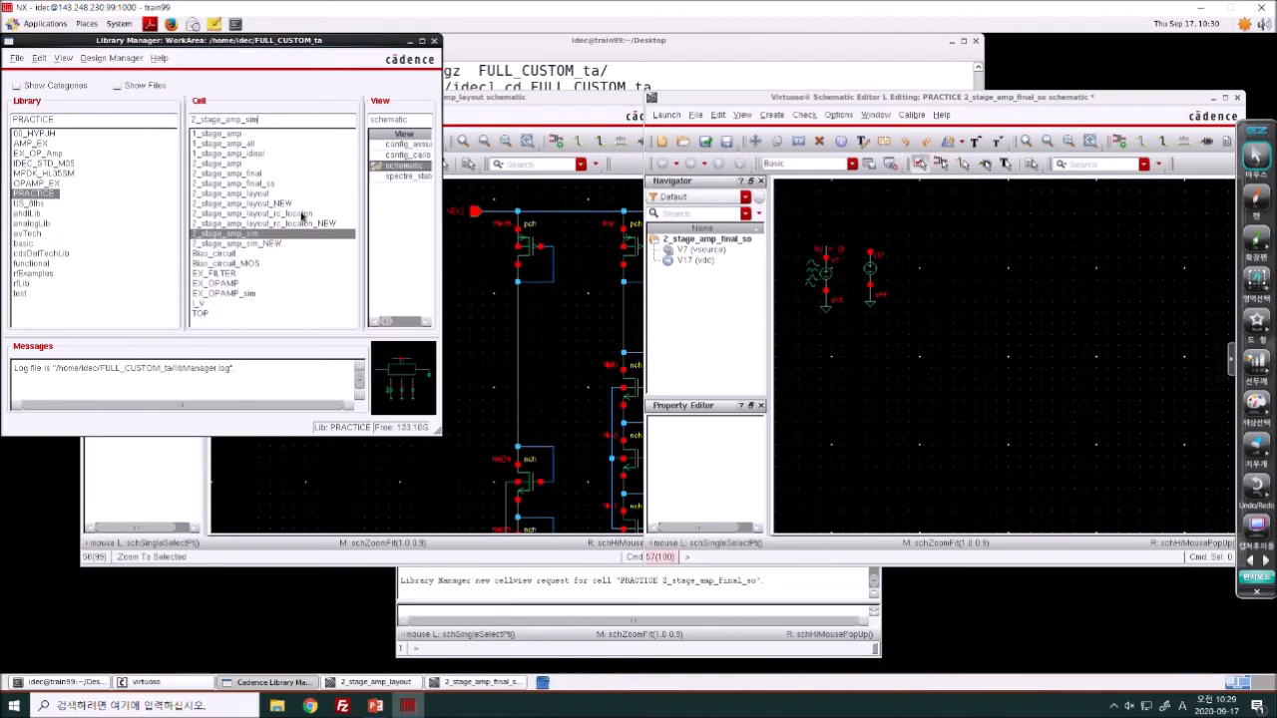
click(263, 173)
double_click(404, 145)
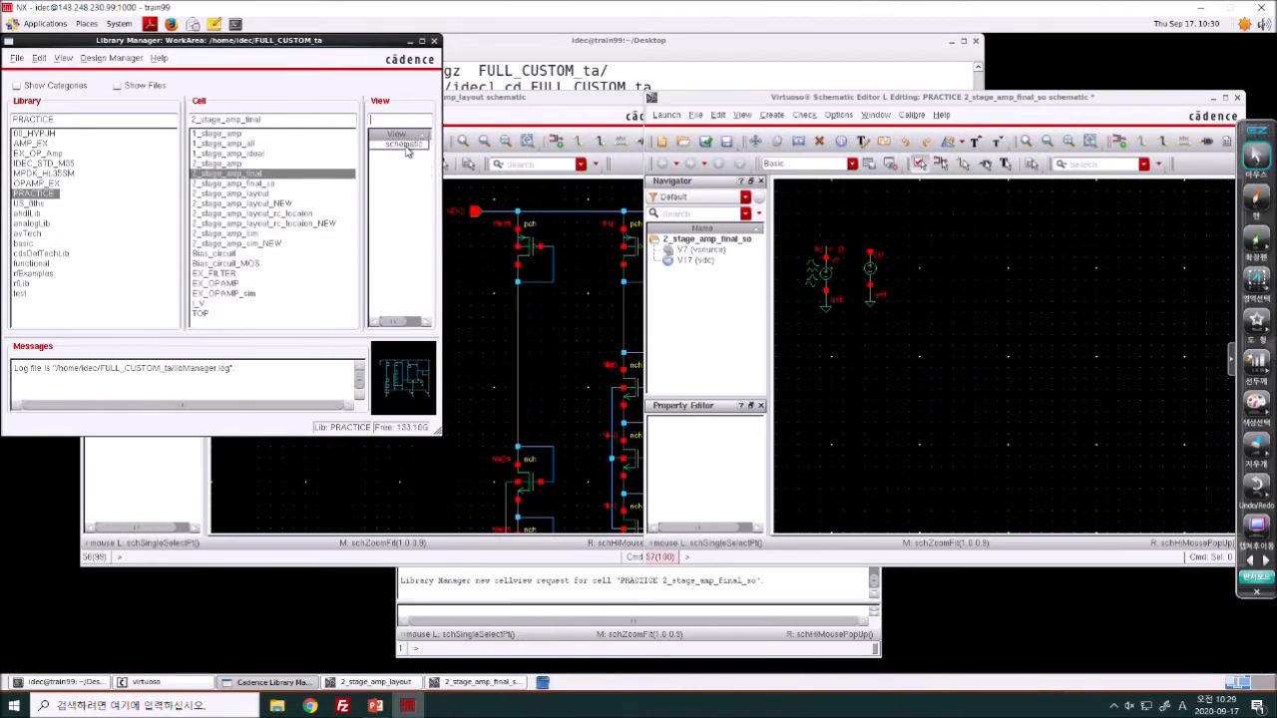
click(661, 98)
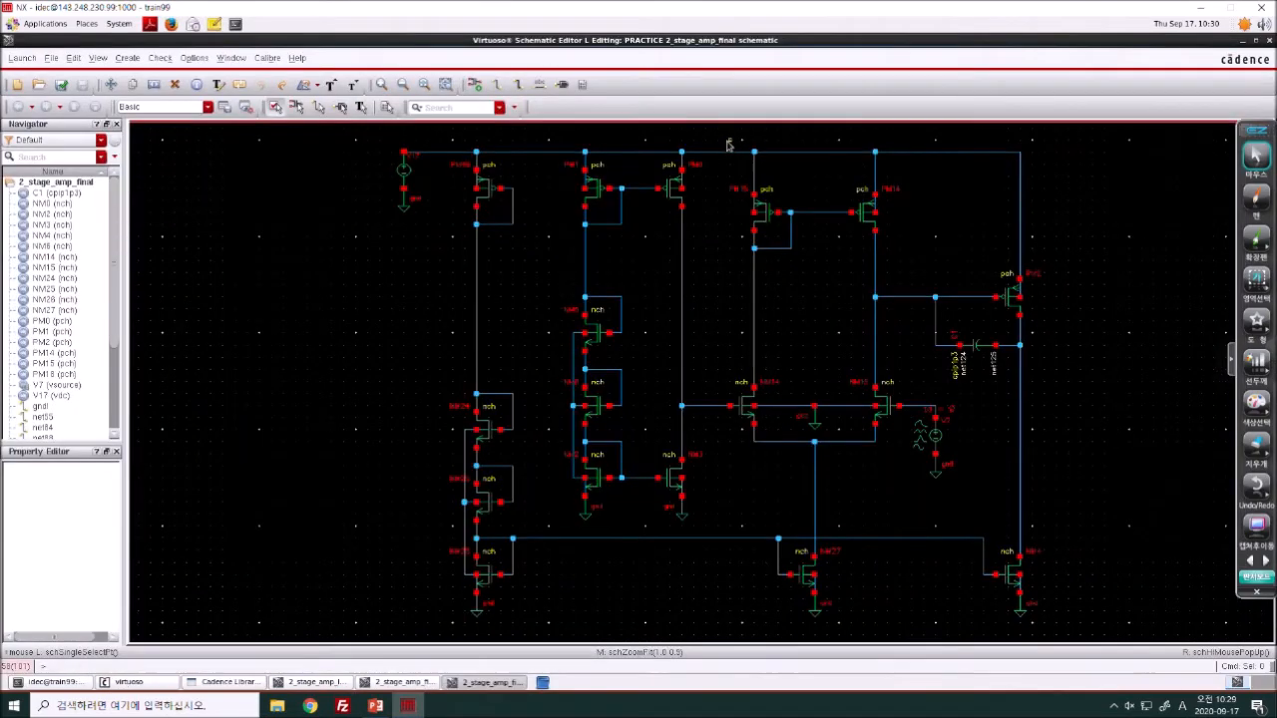
- Circle each ground symbol attached to the NMOS transistors in red pen
click(1255, 196)
drag(599, 489, 613, 534)
drag(688, 494, 693, 538)
drag(823, 394, 843, 459)
drag(823, 573, 850, 631)
drag(1017, 587, 980, 660)
drag(477, 593, 499, 631)
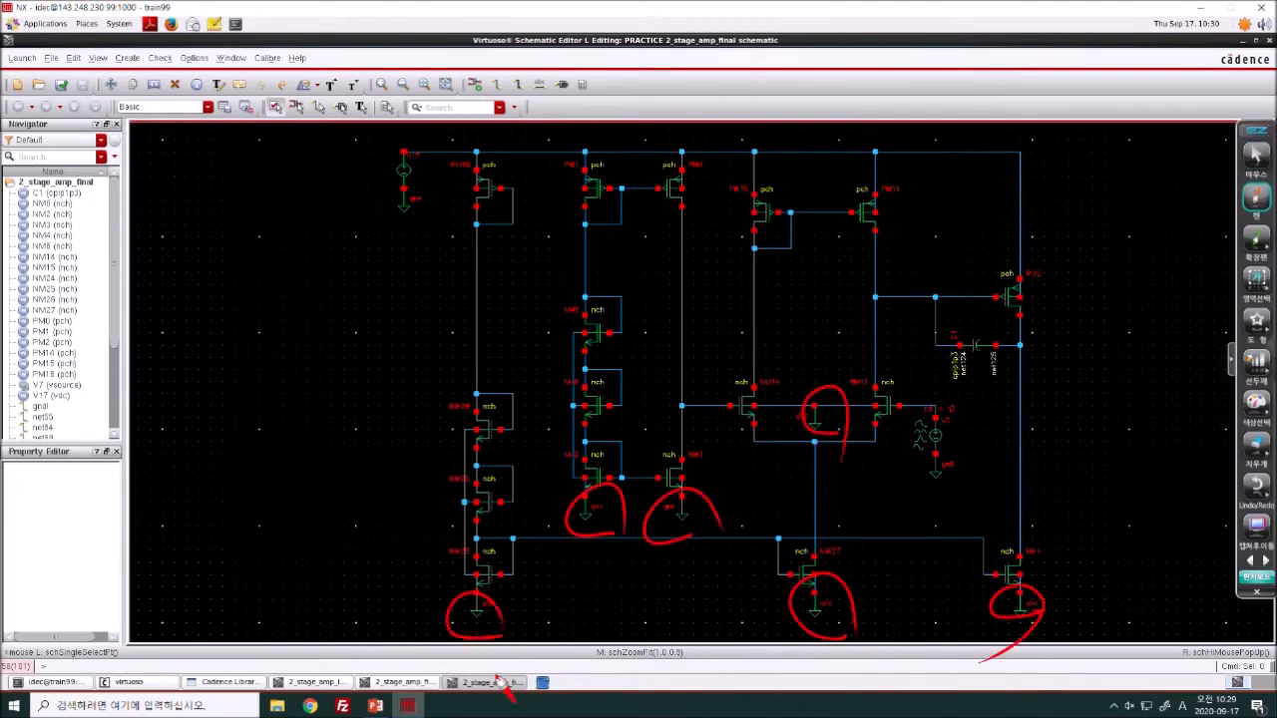
- Sketch a common ground line in red pen joining the circled grounds, then switch to the 2_stage_amp_final_so schematic
mouse_move(477, 577)
mouse_down()
mouse_move(476, 622)
mouse_move(357, 624)
mouse_up()
mouse_move(816, 578)
mouse_down()
mouse_move(768, 632)
mouse_move(463, 626)
mouse_up()
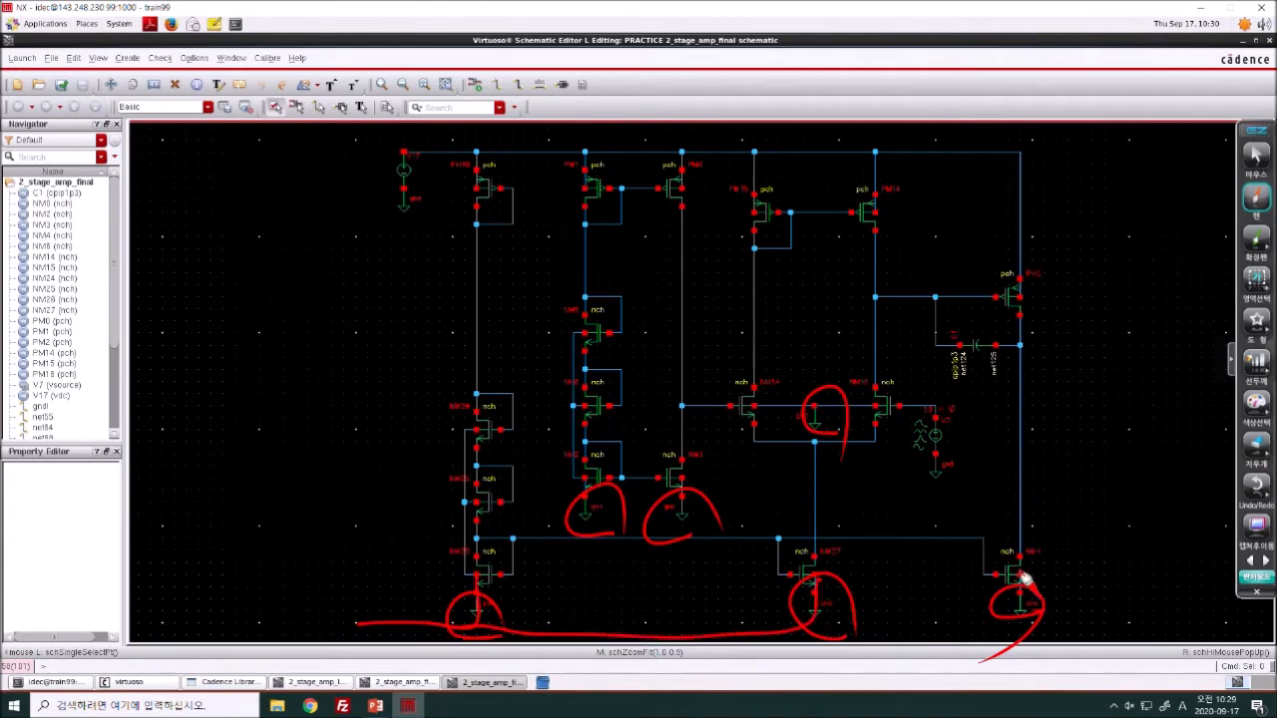
drag(1020, 572, 728, 637)
drag(582, 491, 576, 650)
drag(675, 489, 684, 648)
mouse_move(776, 399)
mouse_down()
mouse_move(767, 647)
mouse_move(758, 620)
mouse_up()
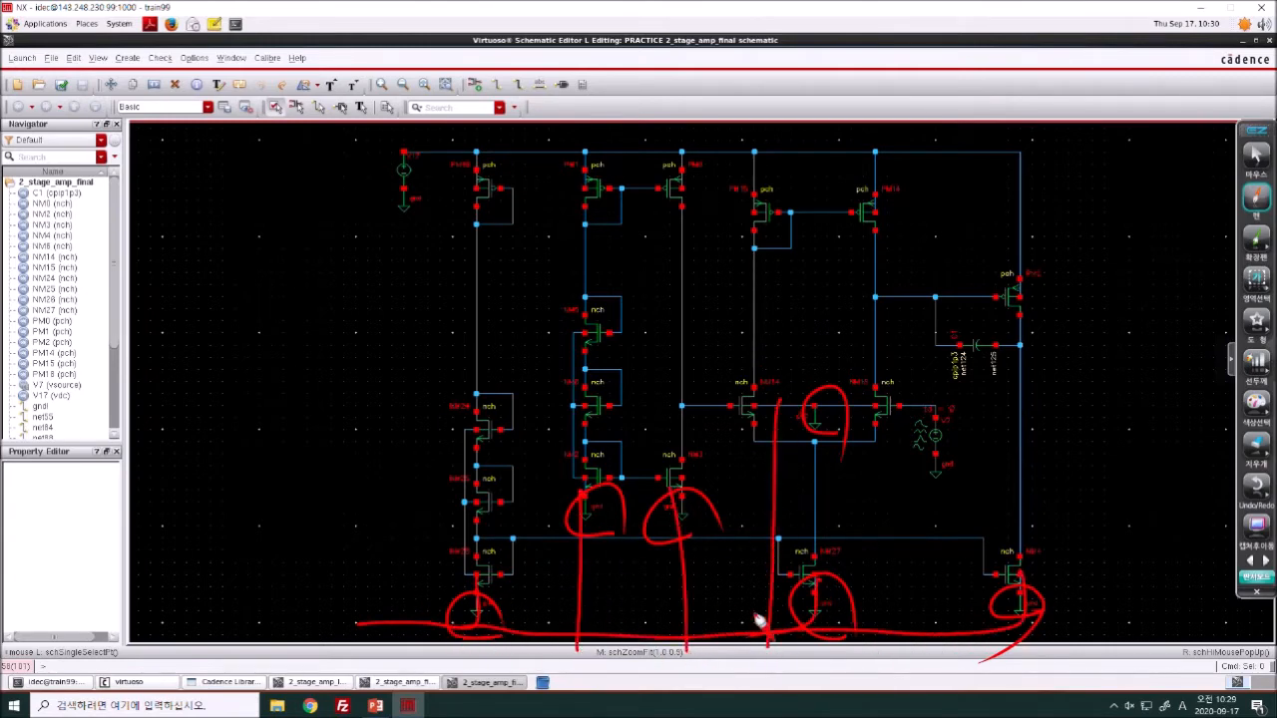
click(404, 682)
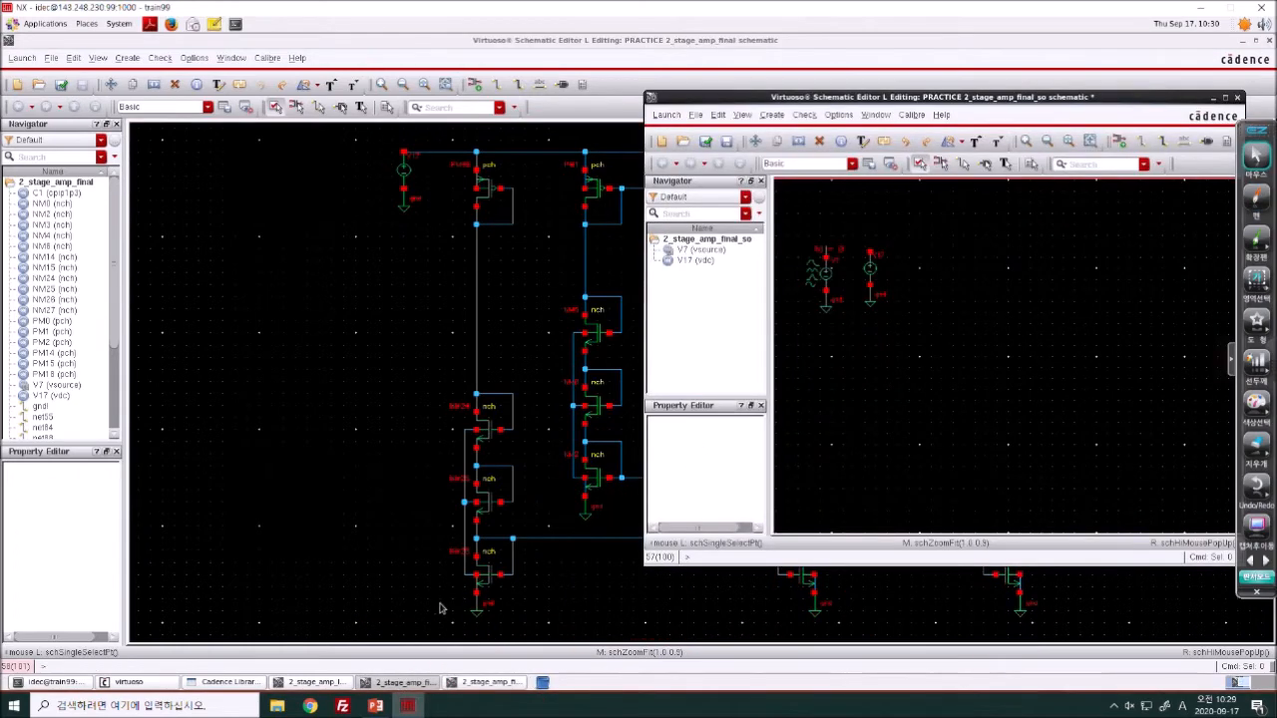
- Show the 2_stage_amp_layout schematic maximized and mark the NMOS source connections and the shared GND line in red pen
click(317, 682)
click(661, 96)
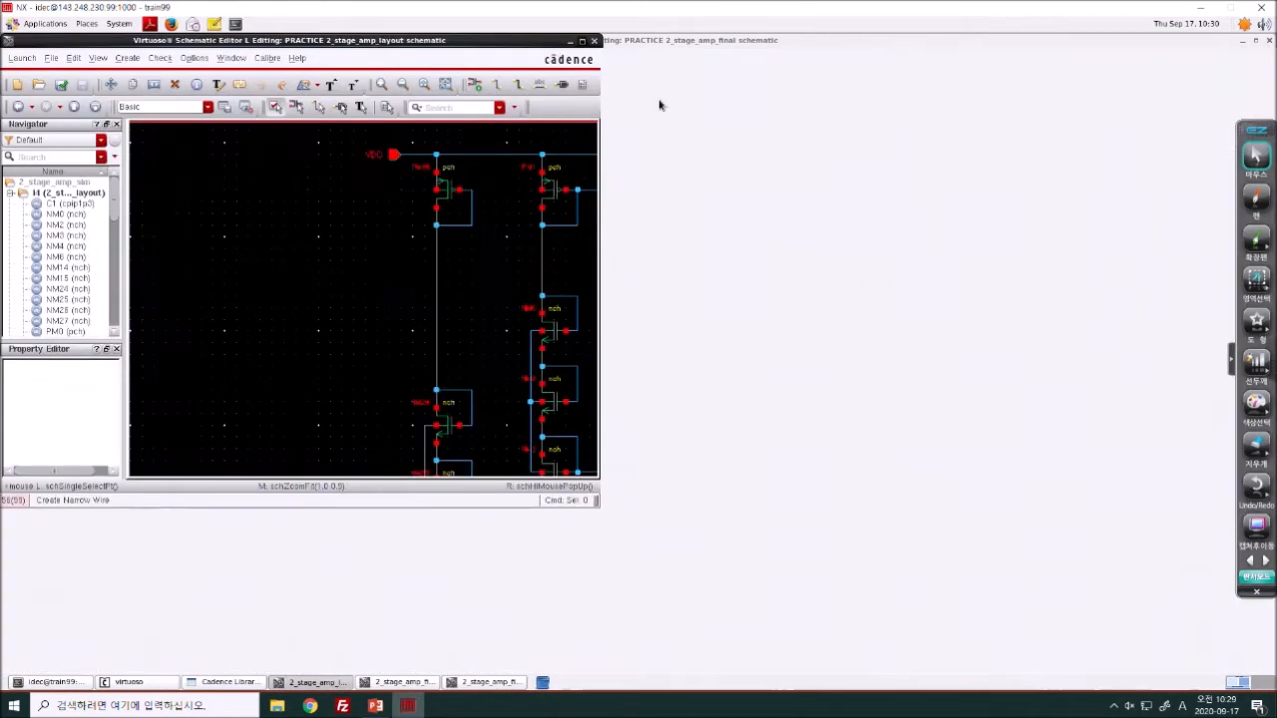
click(1256, 197)
drag(960, 578, 955, 601)
drag(750, 576, 744, 608)
drag(612, 464, 611, 564)
drag(504, 496, 483, 626)
drag(354, 589, 1027, 623)
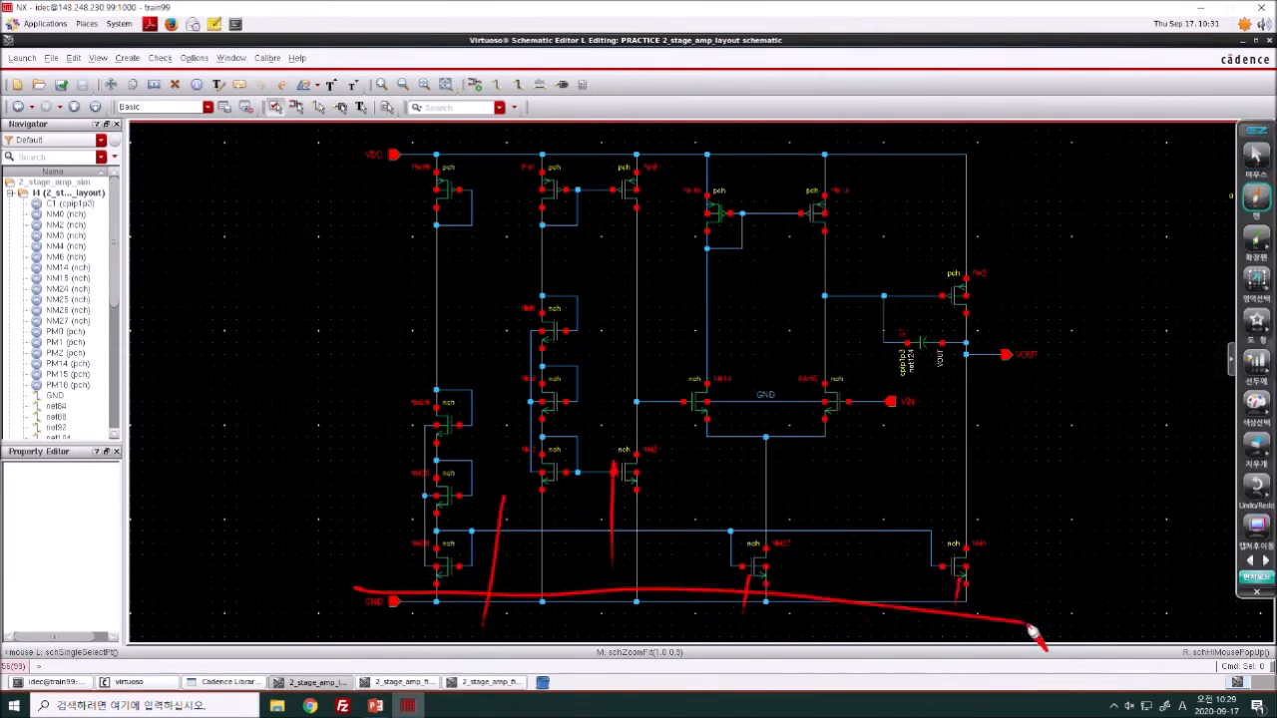
- Circle the GND net label between the input pair, sketch a red line down past the GND rail, and clear the pen marks
drag(786, 413, 799, 409)
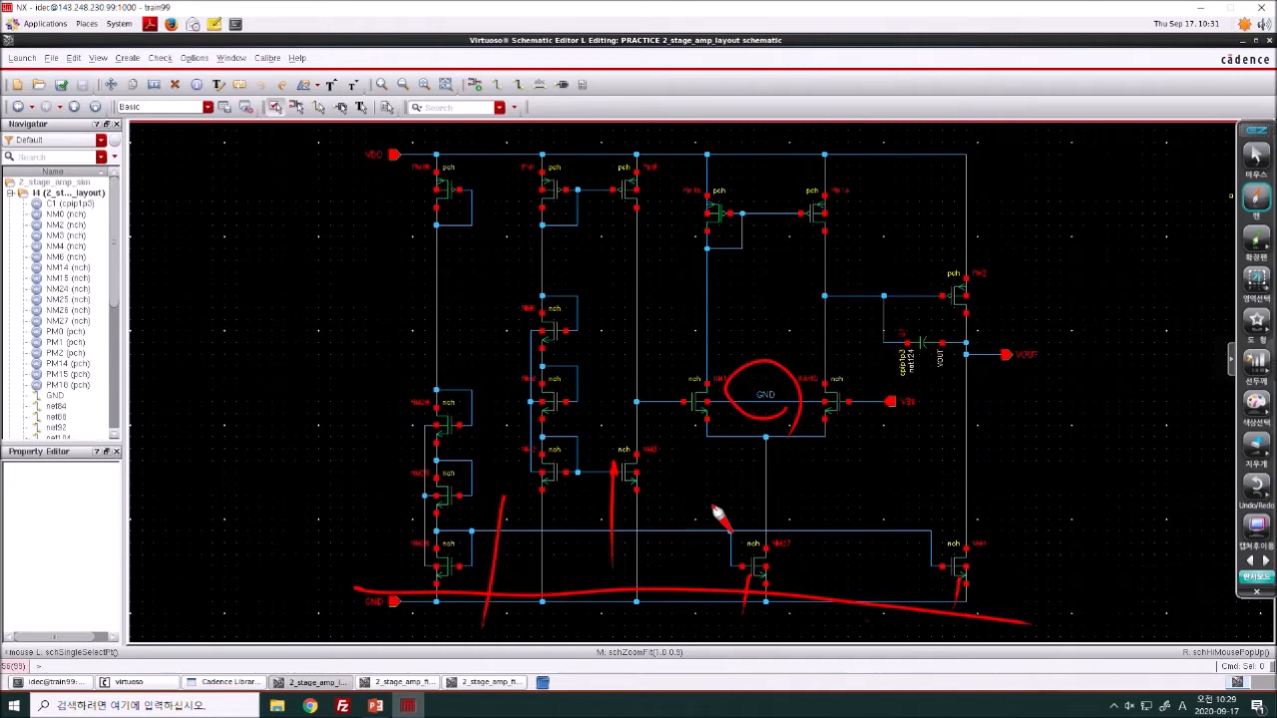
drag(720, 399, 716, 638)
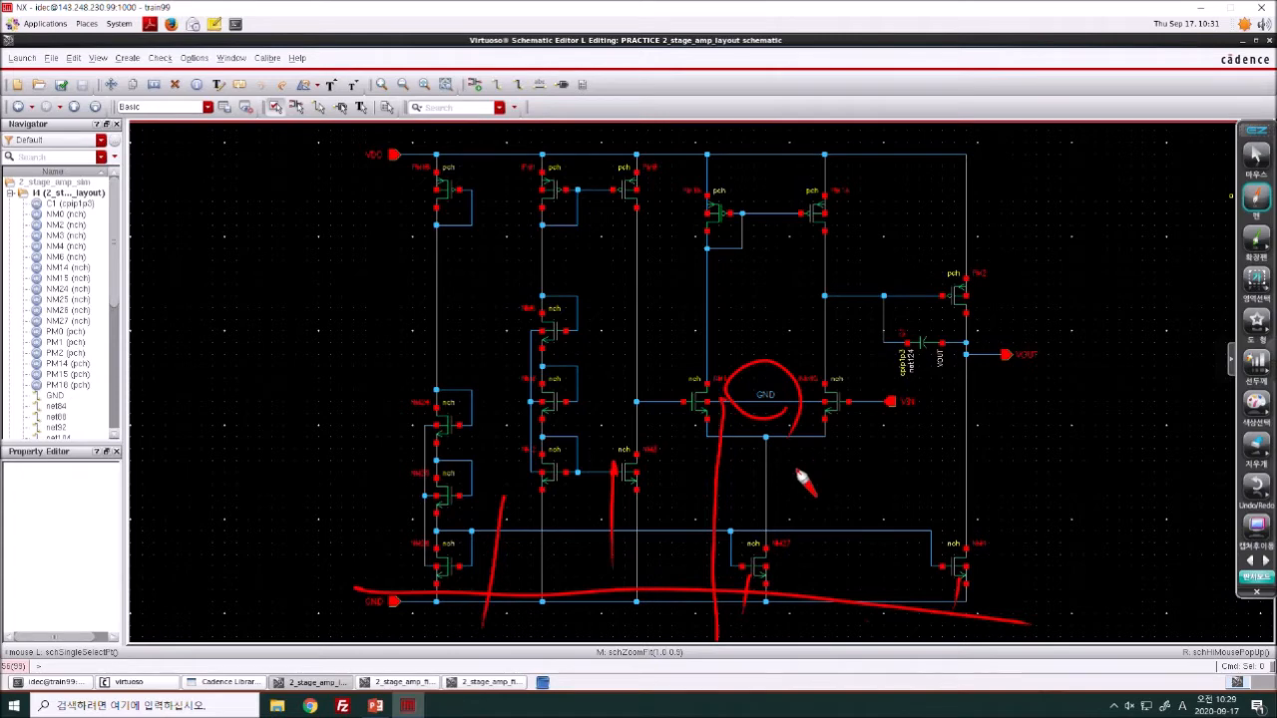
key(Escape)
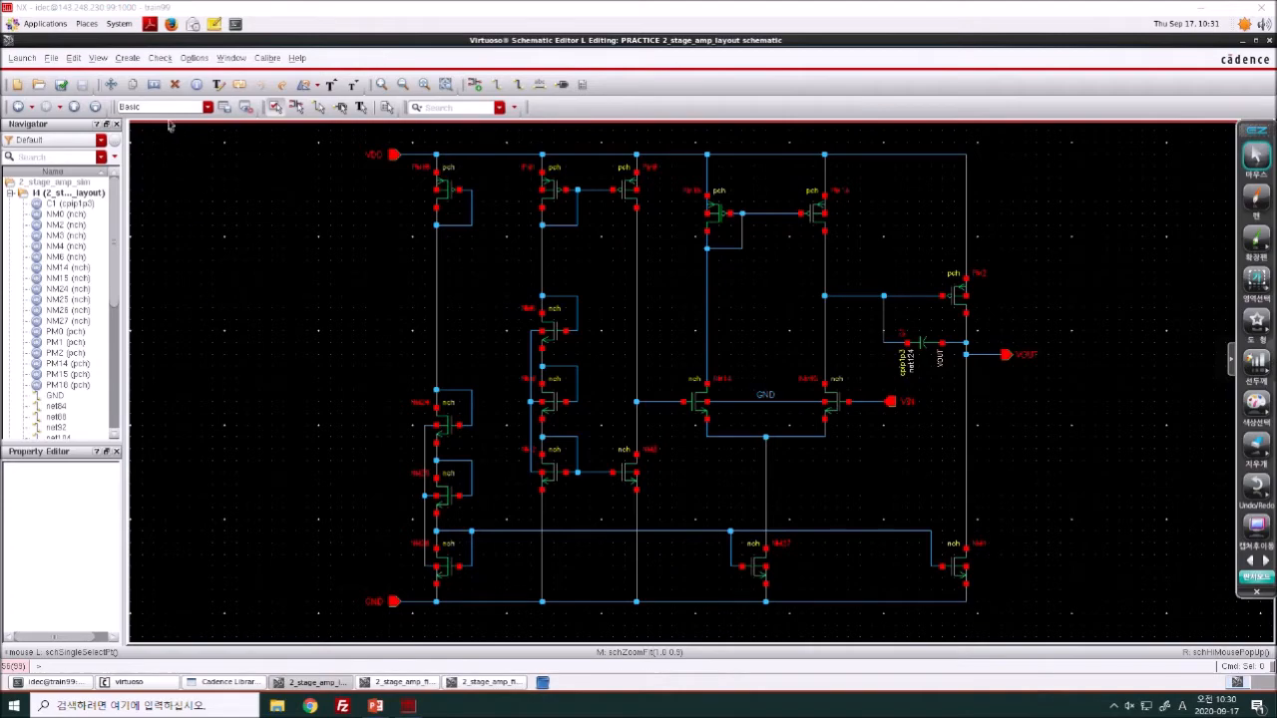
- Close the 2_stage_amp_layout, 2_stage_amp_final_so and 2_stage_amp_final schematics, consulting the Exercise slide in PowerPoint in between
click(1255, 41)
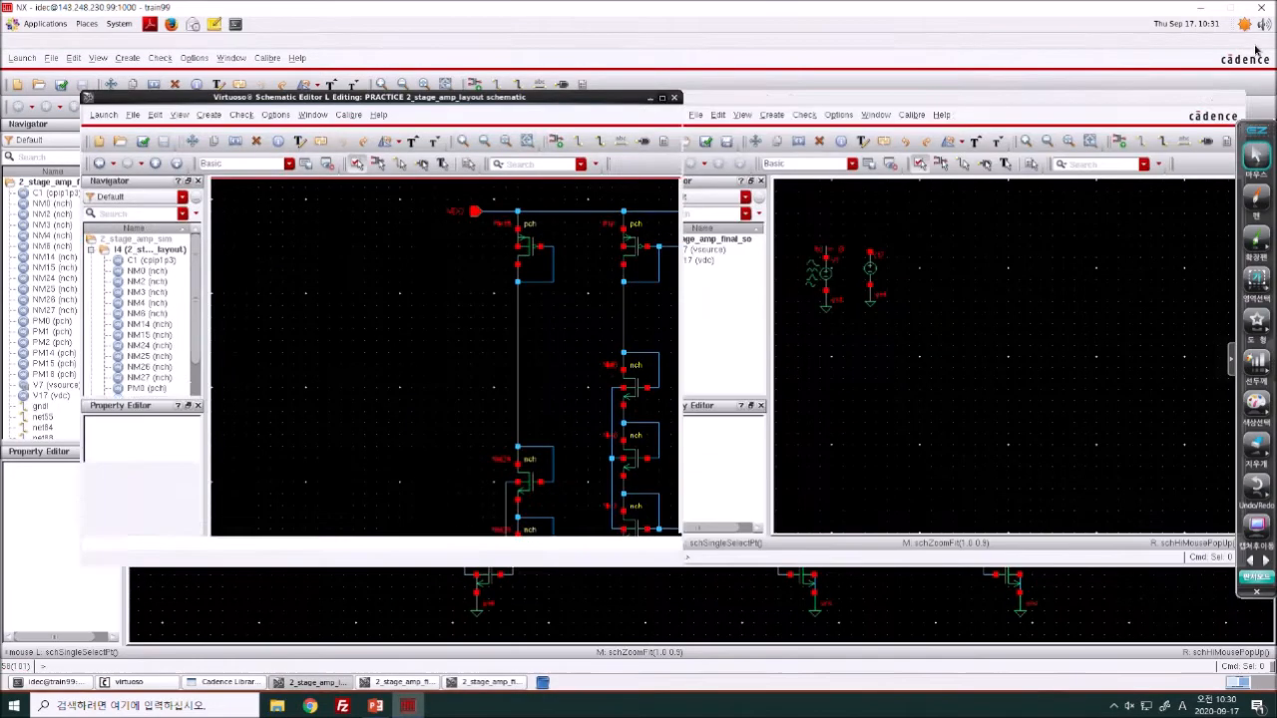
click(675, 97)
click(387, 708)
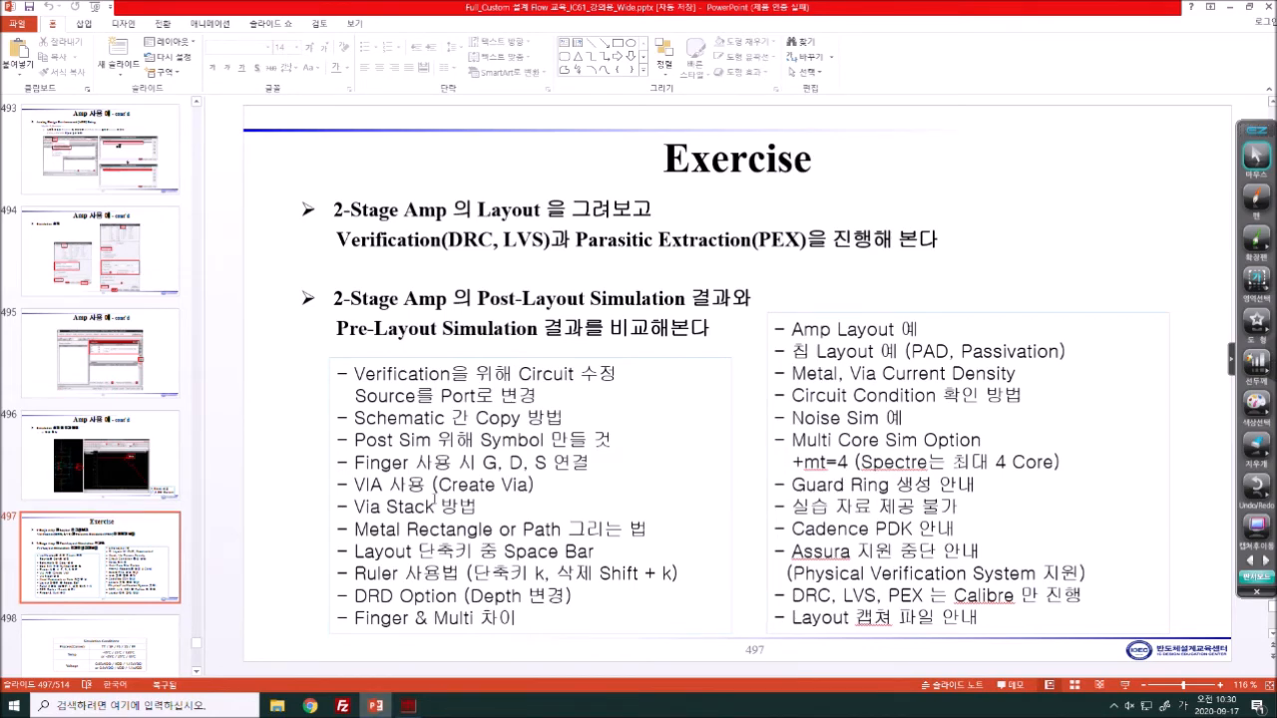
click(407, 705)
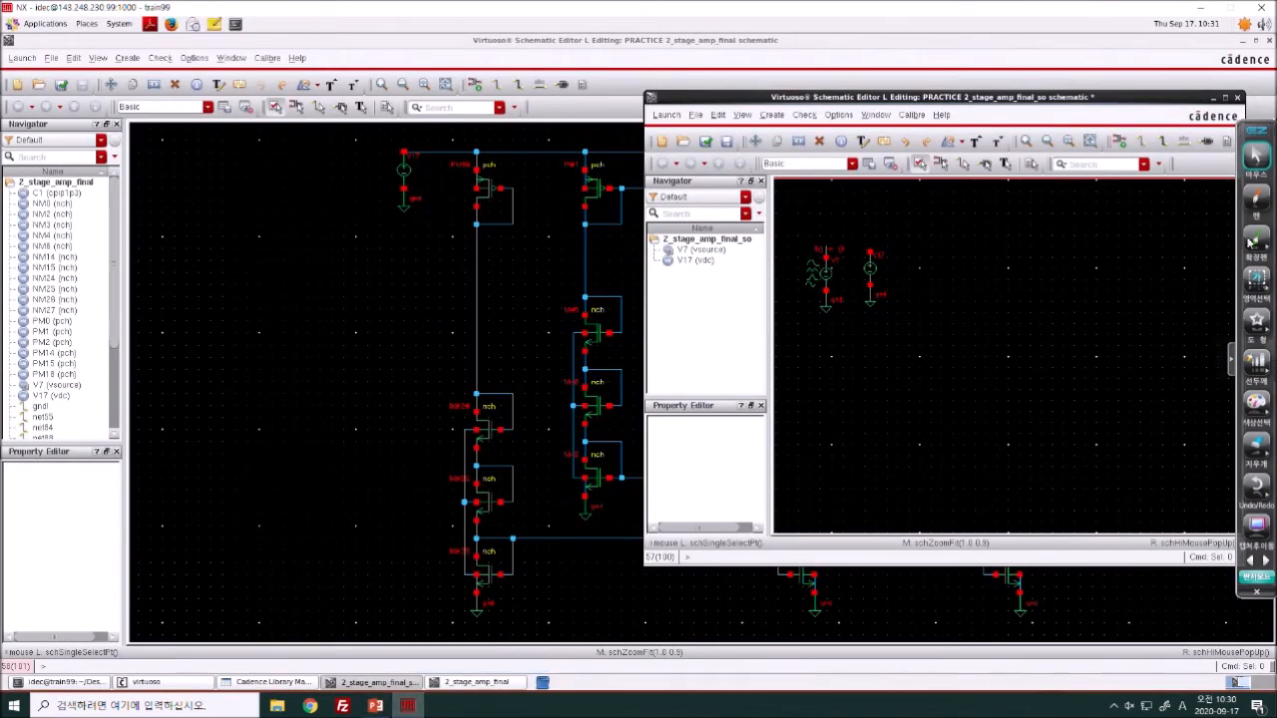
click(1237, 97)
key(Return)
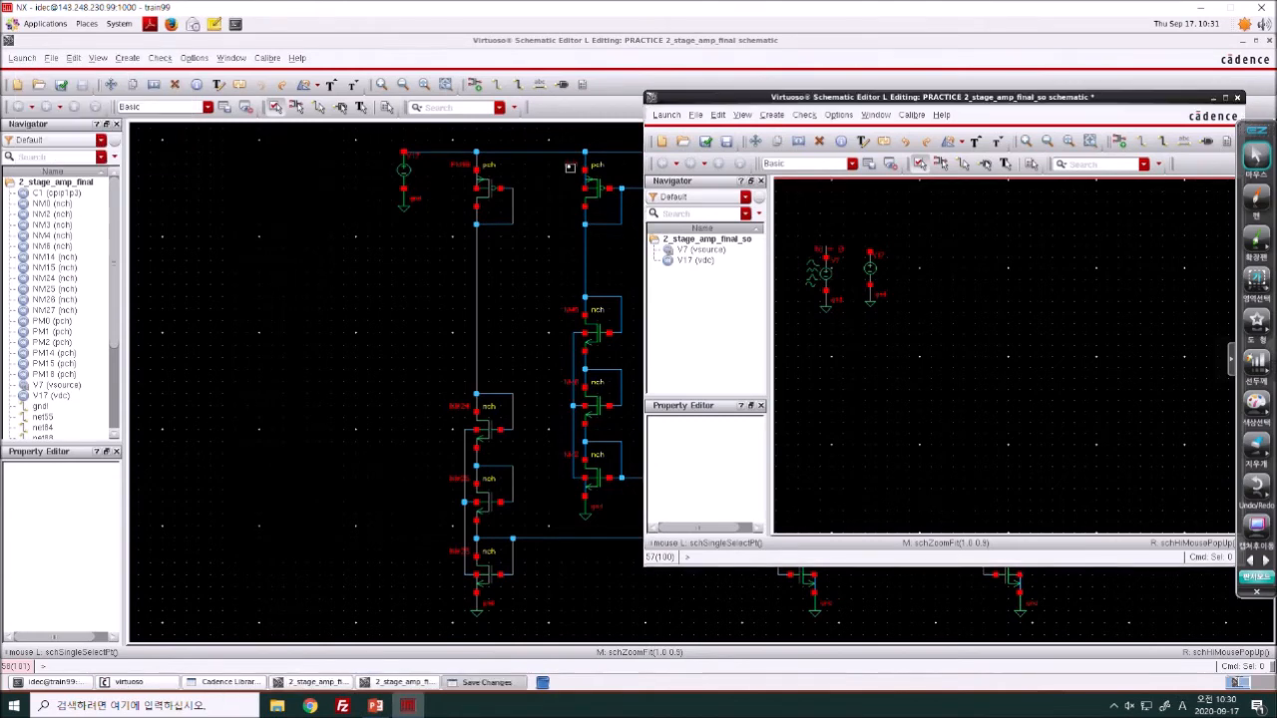
click(1253, 42)
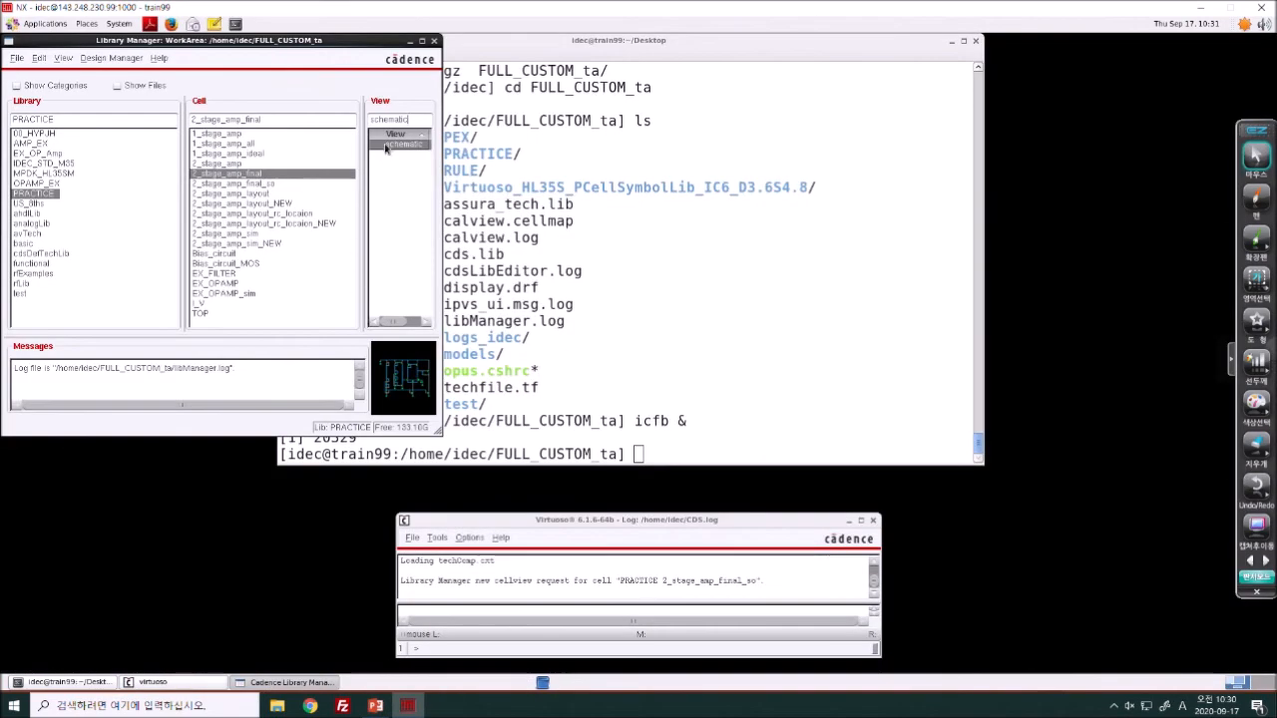
- Open the layout view of 2_stage_amp_layout from the Library Manager, look it over and close it
click(277, 195)
double_click(394, 164)
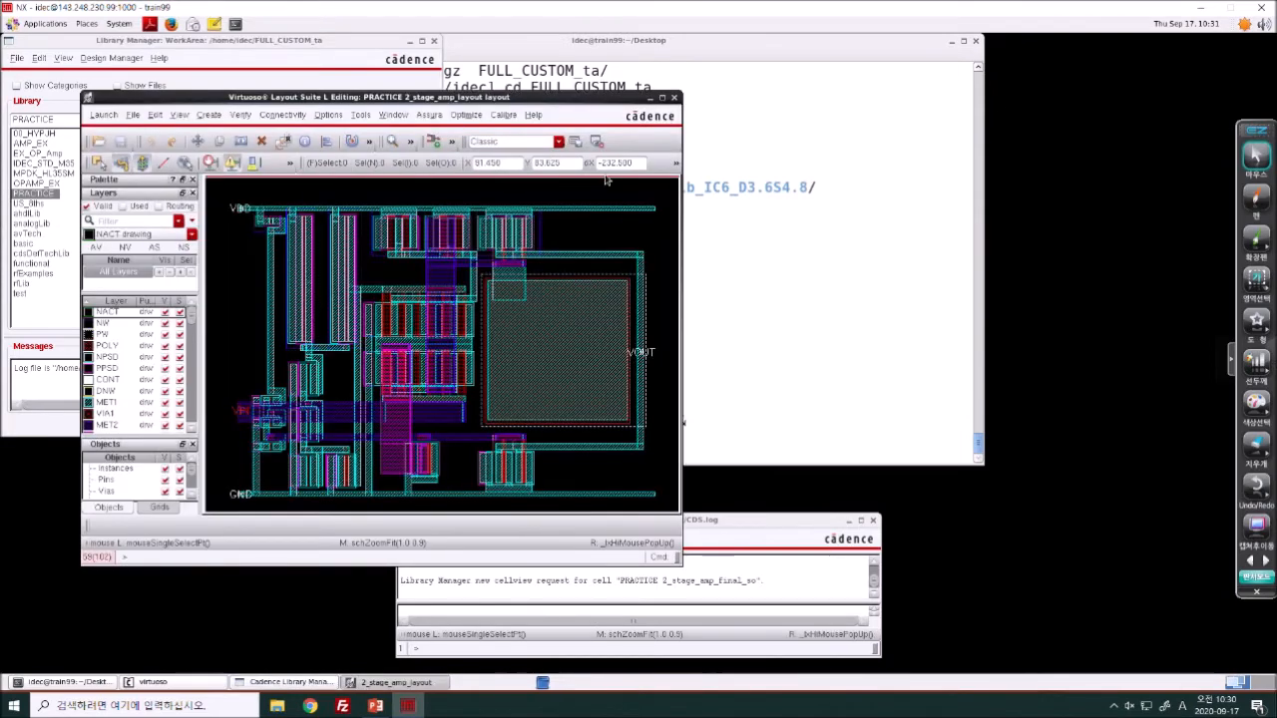
click(676, 98)
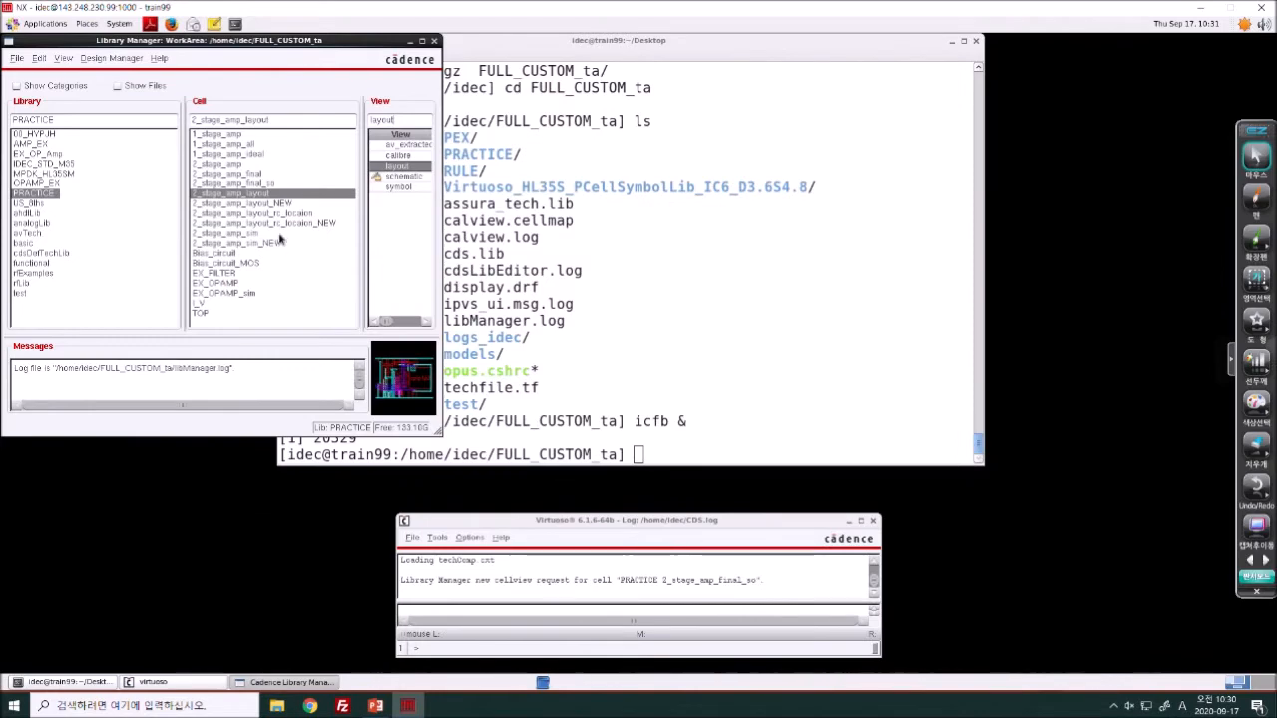
- Open the layout view of 2_stage_amp_layout_NEW from the Library Manager and maximize it
click(291, 203)
double_click(407, 166)
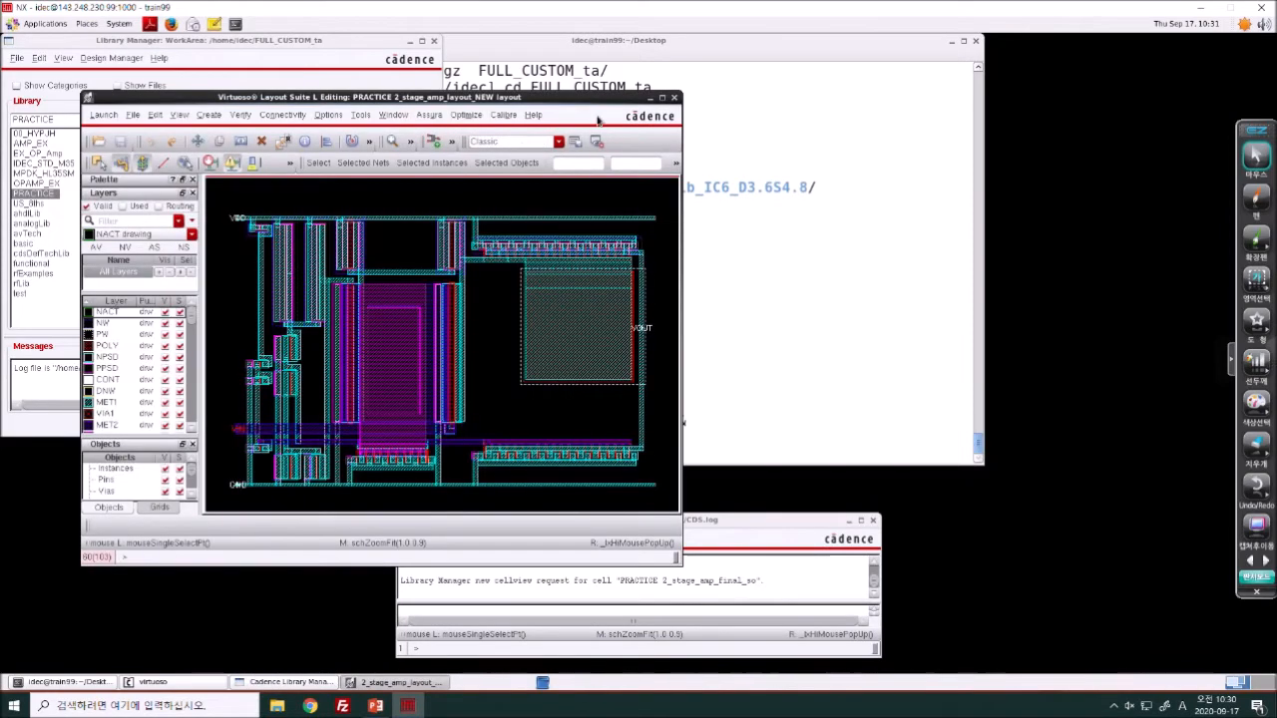
click(662, 98)
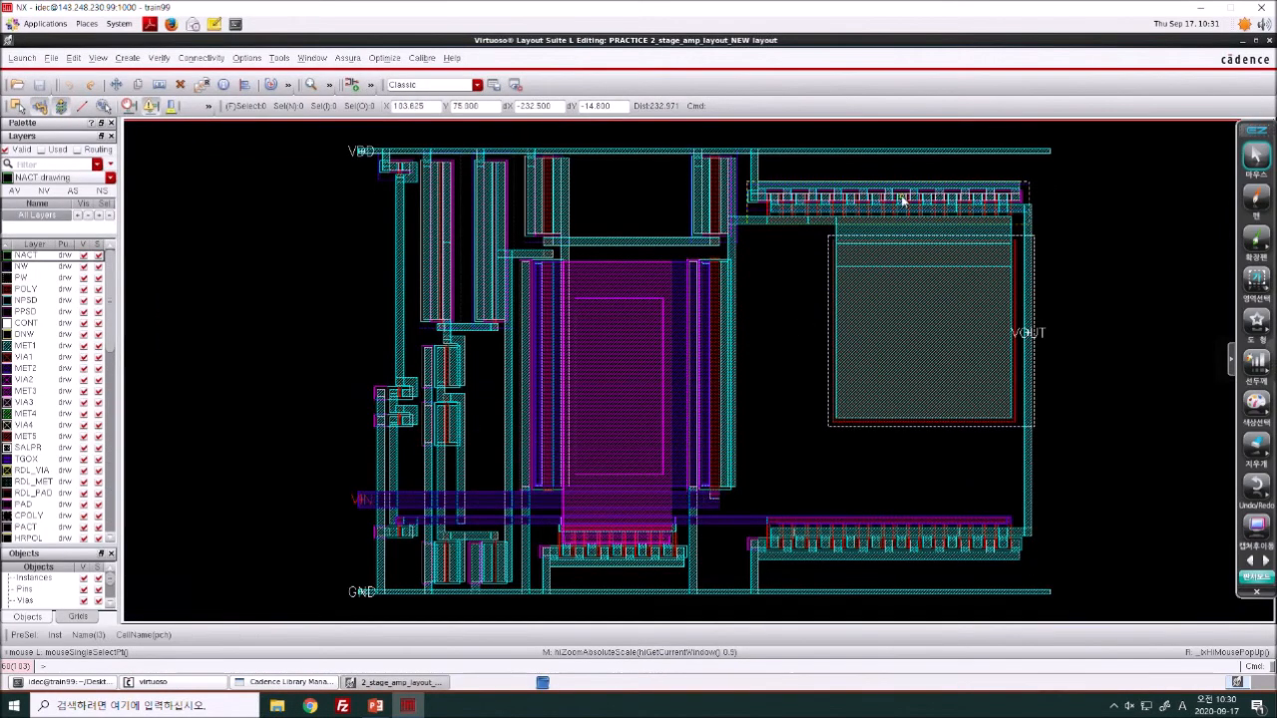
- Inspect the output PMOS instance's parameters and the finger connections of the output NMOS near the GND rail
key(q)
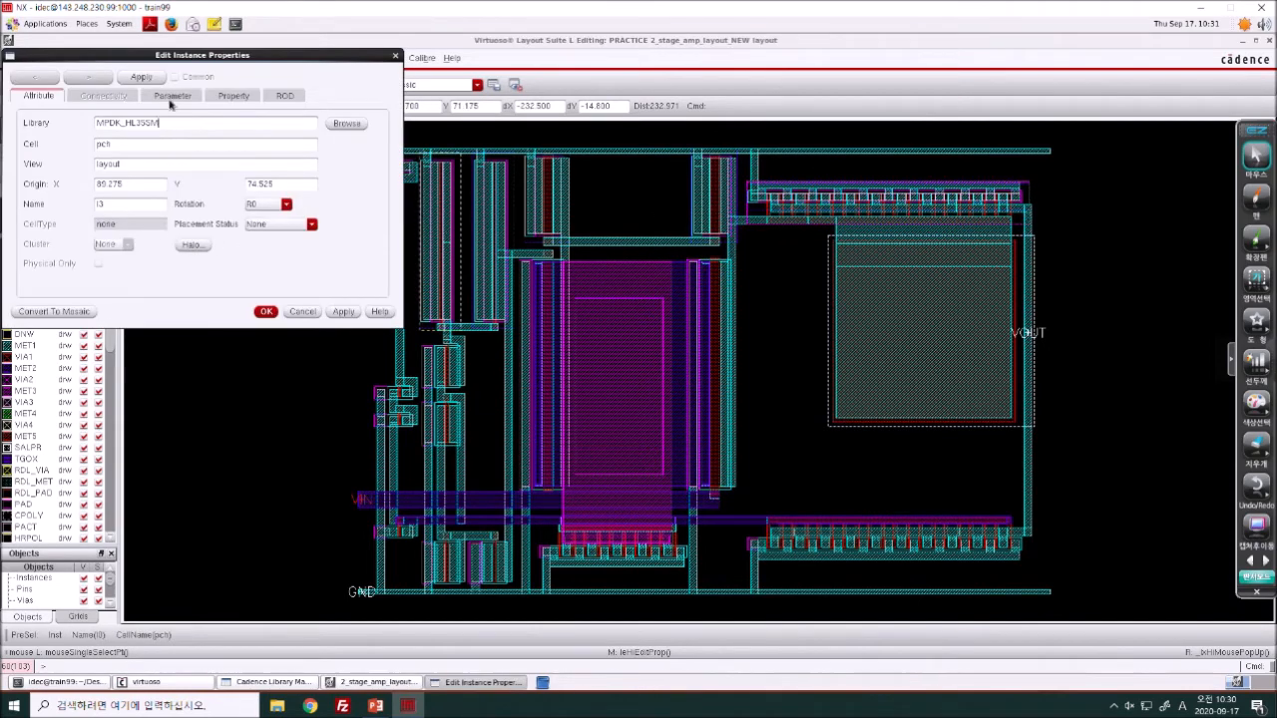
click(171, 97)
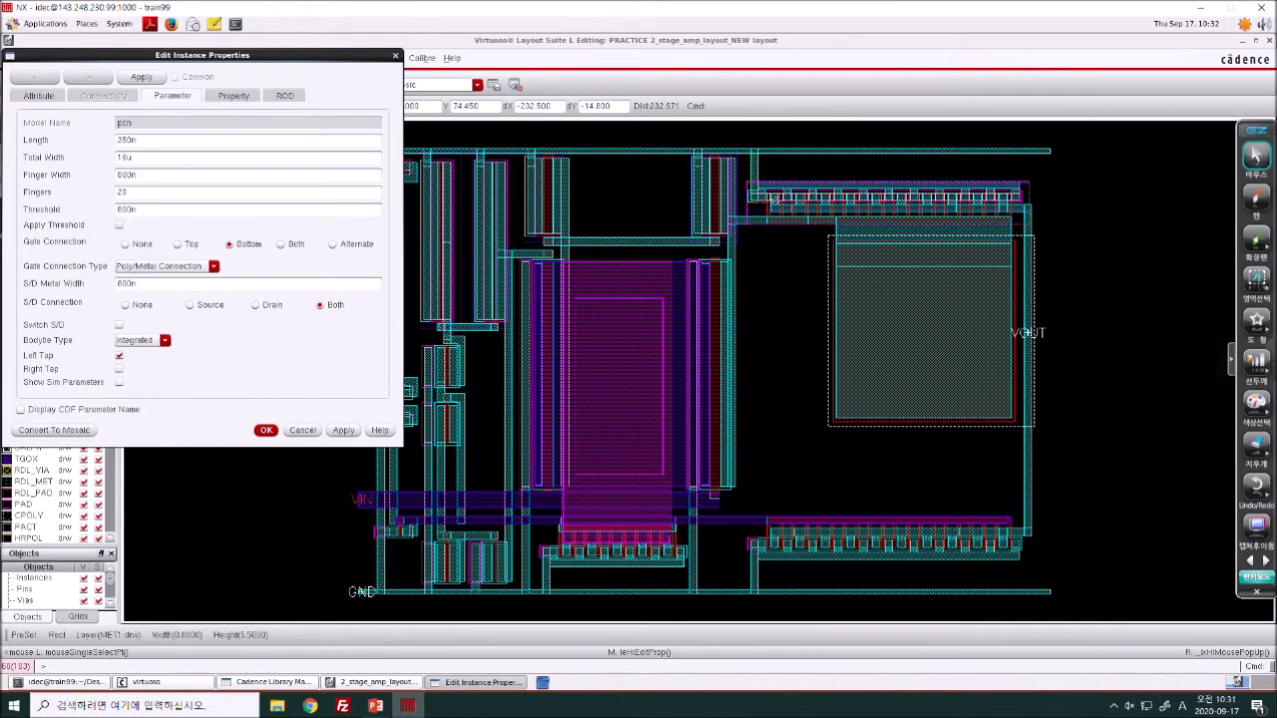
right_drag(723, 478, 1173, 660)
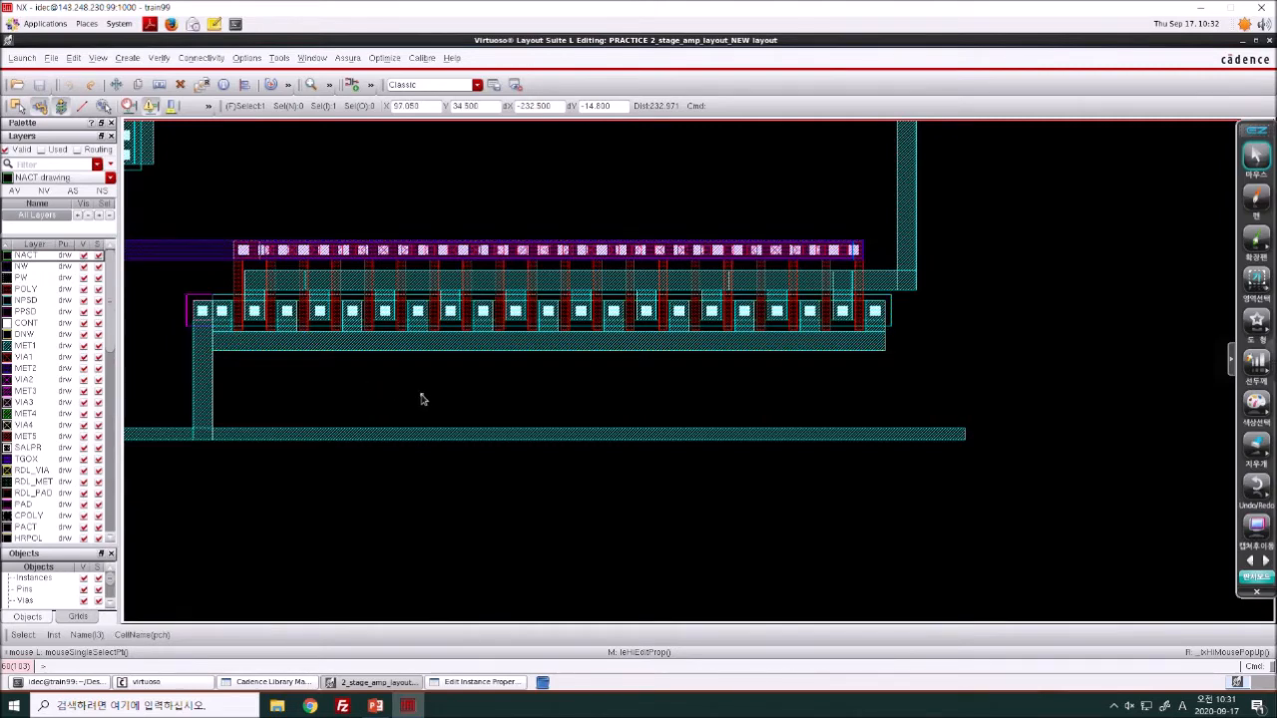
key(f)
- Consult the Exercise slide in PowerPoint, then open Create Via in the Virtuoso layout and review the single via definitions
click(383, 706)
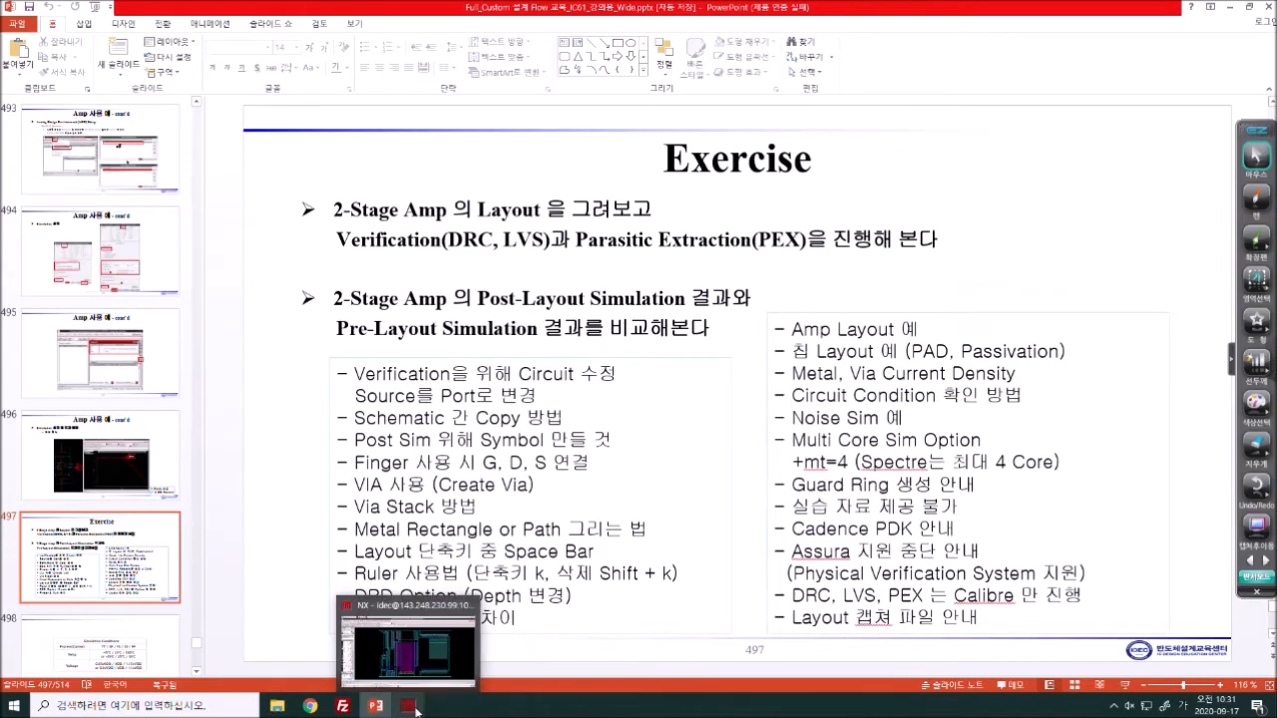
click(407, 706)
click(1162, 303)
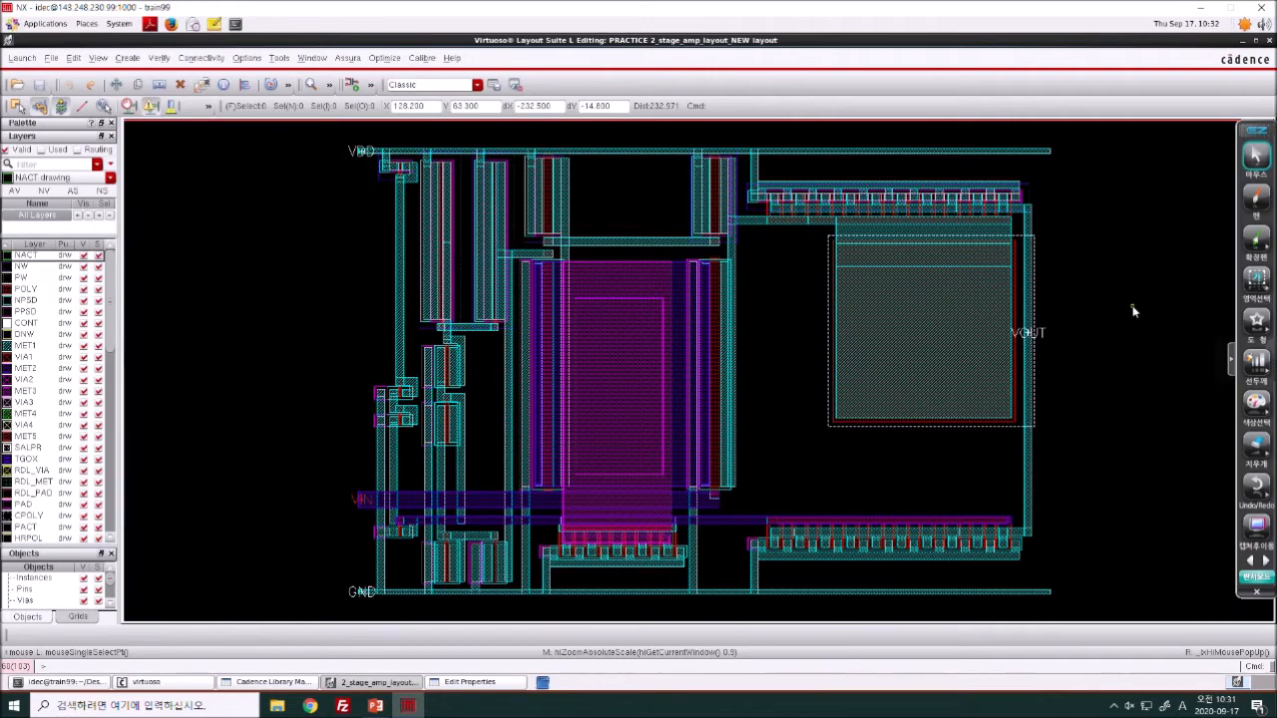
key(o)
key(Return)
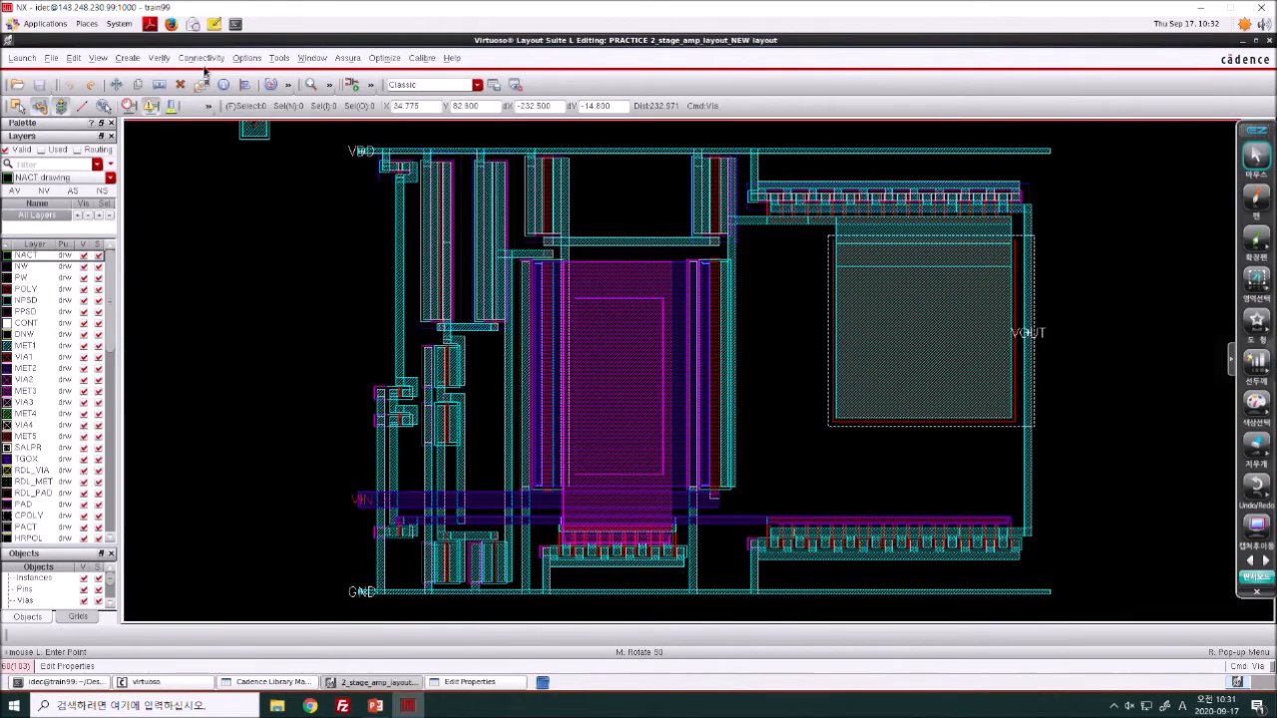
click(126, 57)
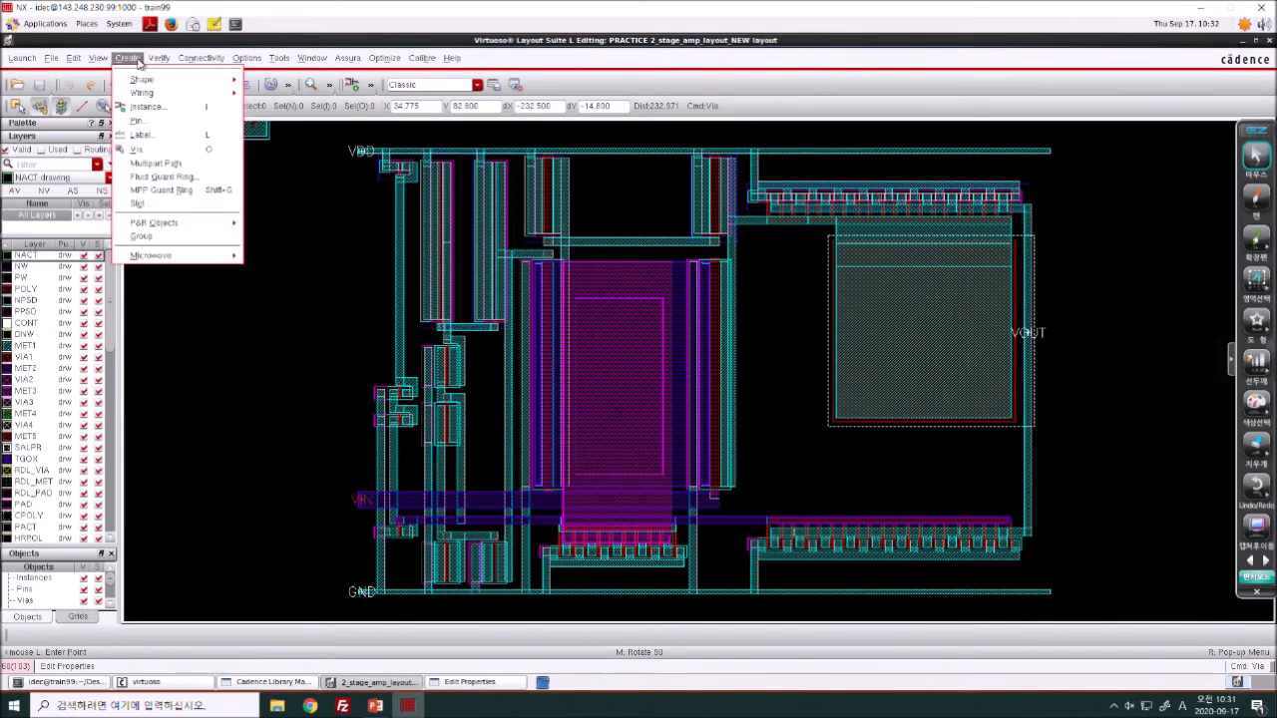
click(154, 150)
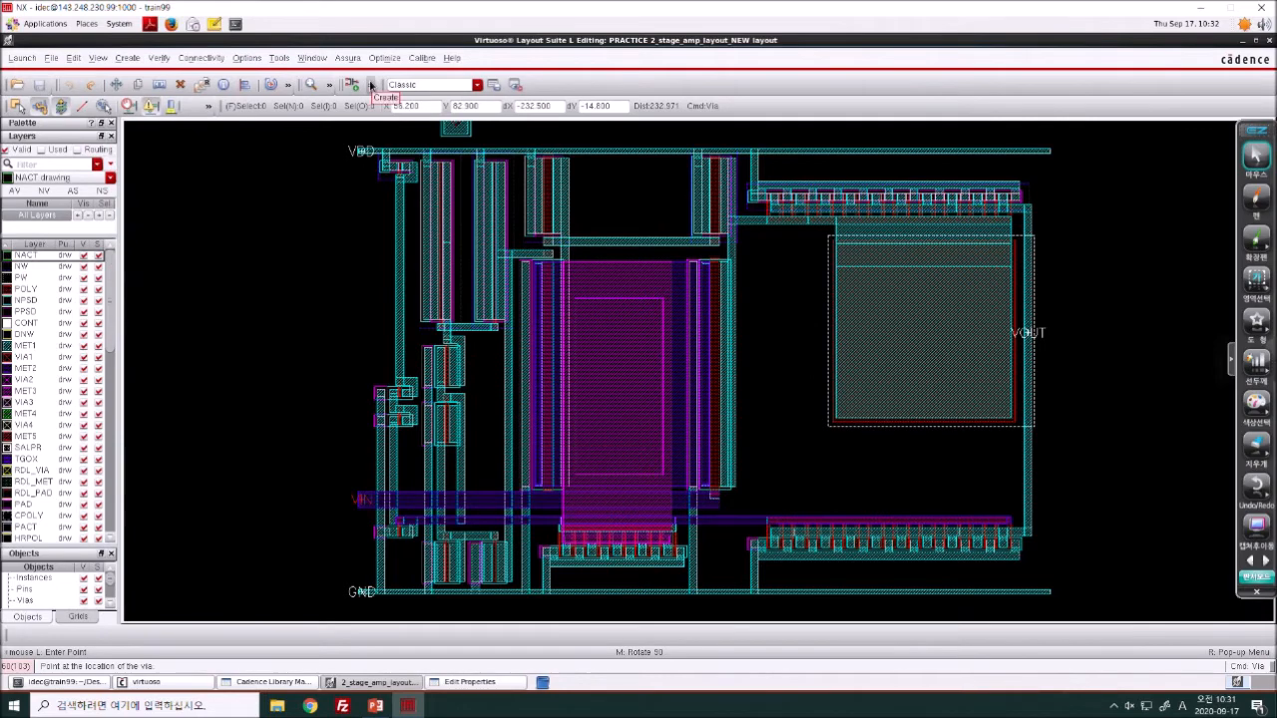
click(370, 85)
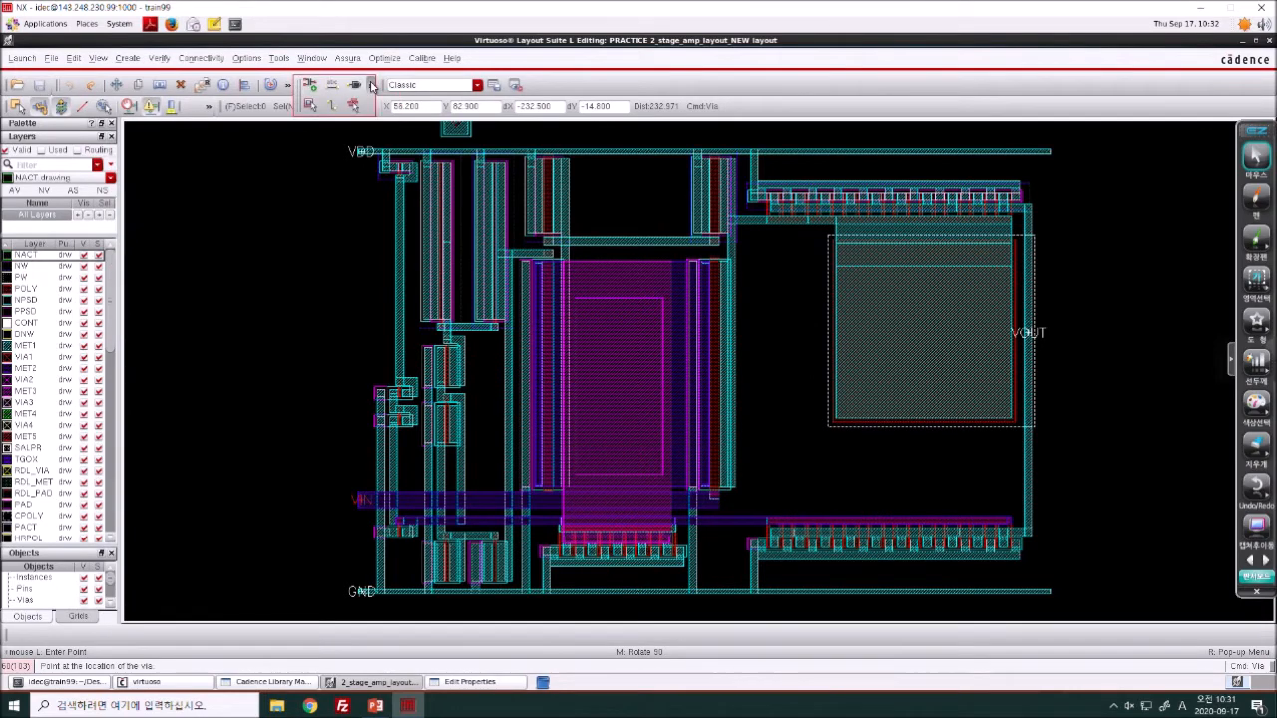
click(310, 106)
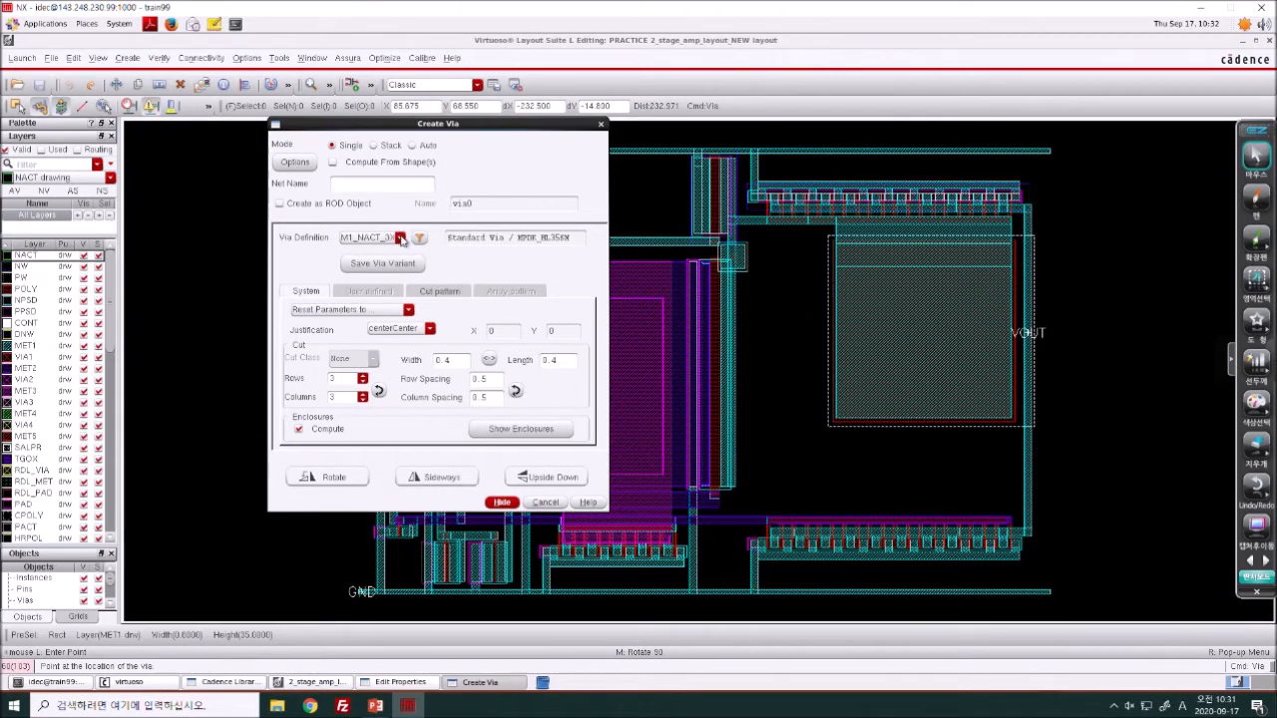
click(400, 239)
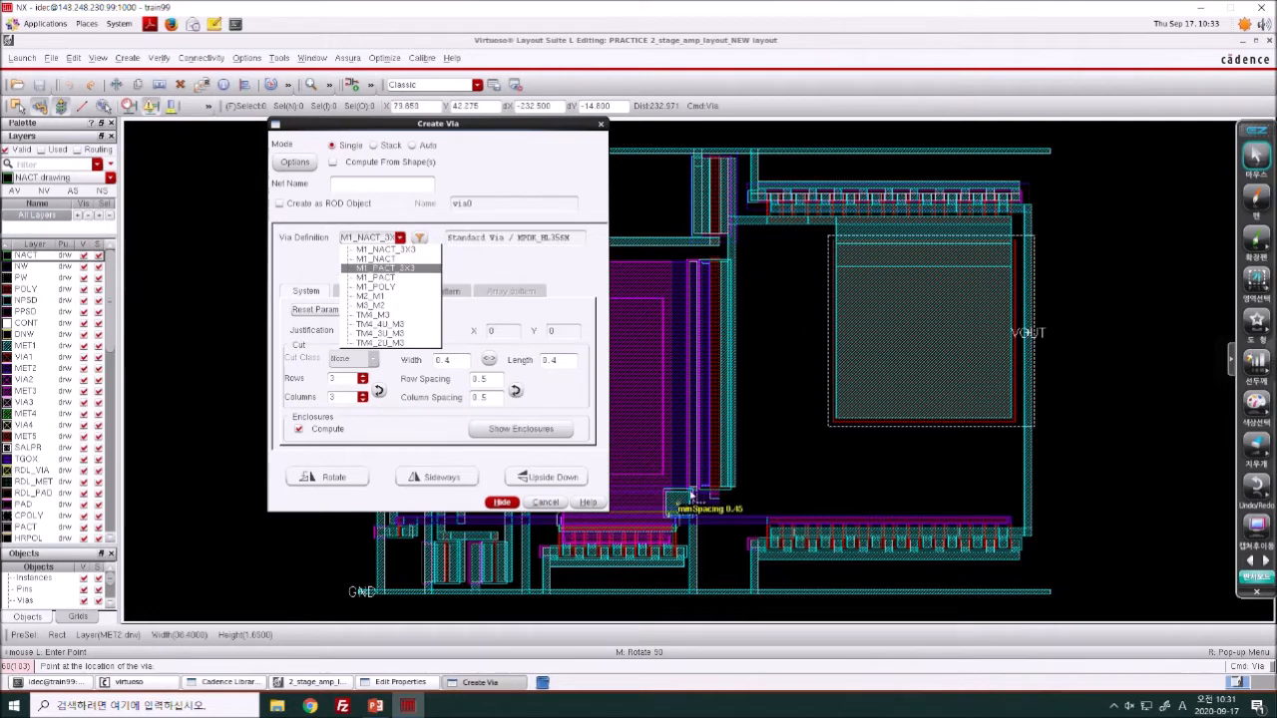
click(396, 298)
- Set up a stacked via from MET1 to MET3 and cancel it before placing
click(388, 147)
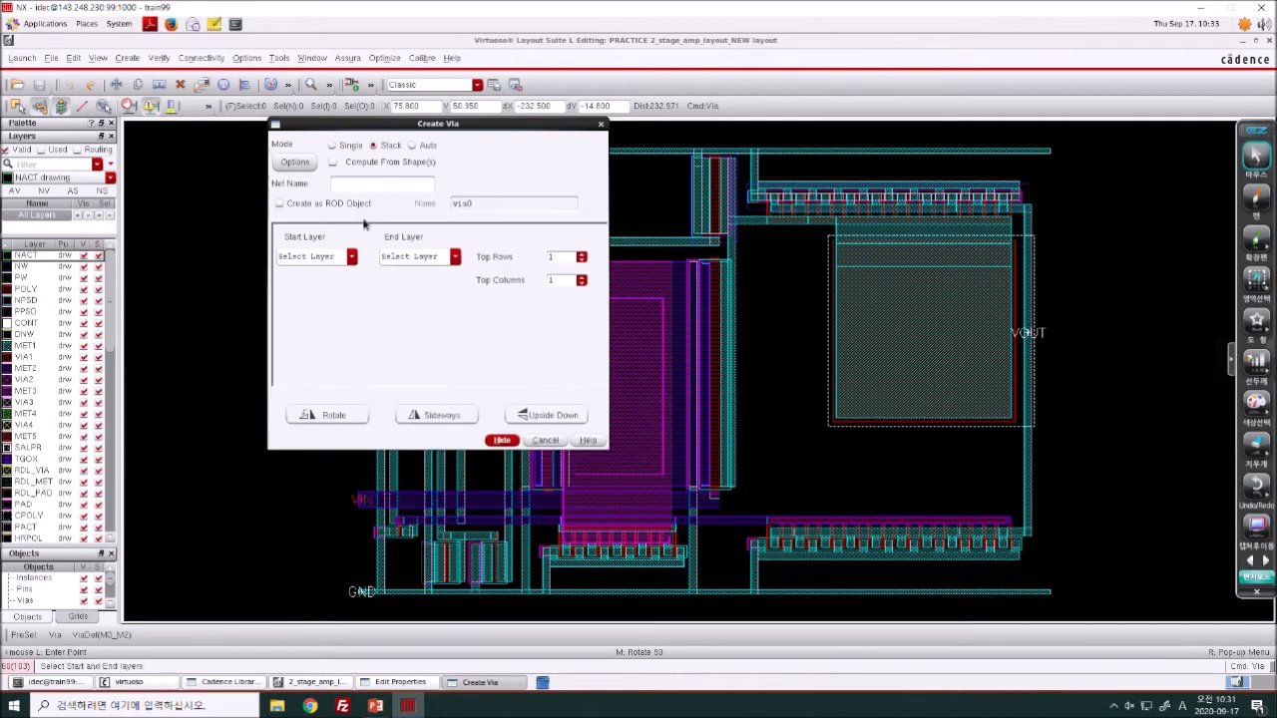
click(351, 256)
click(345, 305)
click(454, 256)
click(442, 314)
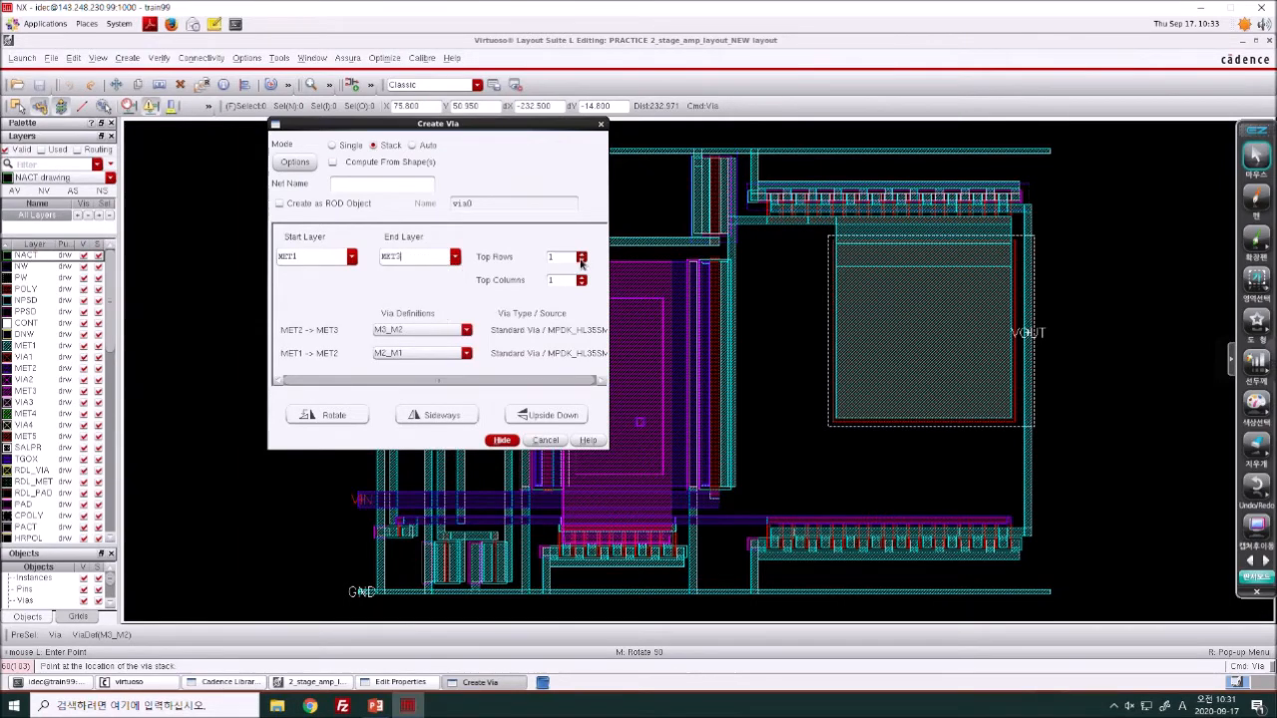
key(Escape)
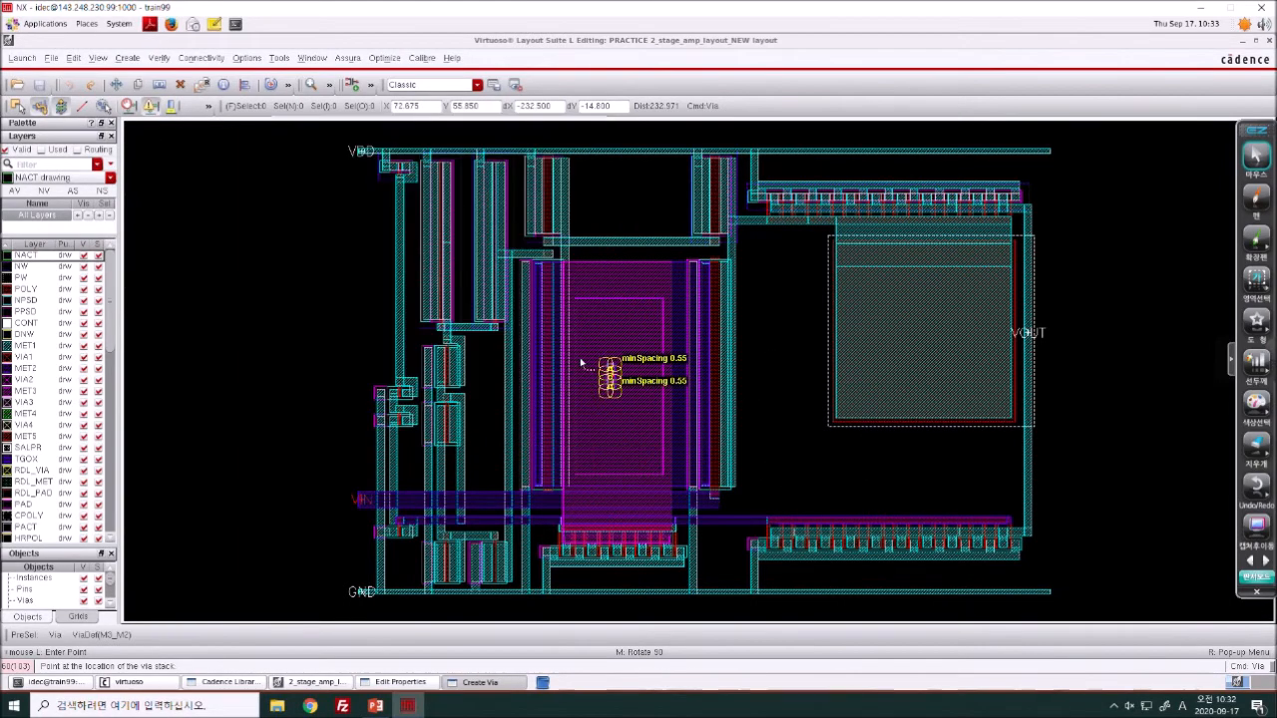
- Consult the Exercise slide in PowerPoint, then try a horizontal POLY wire in the empty area beside the Virtuoso layout and cancel it
click(375, 705)
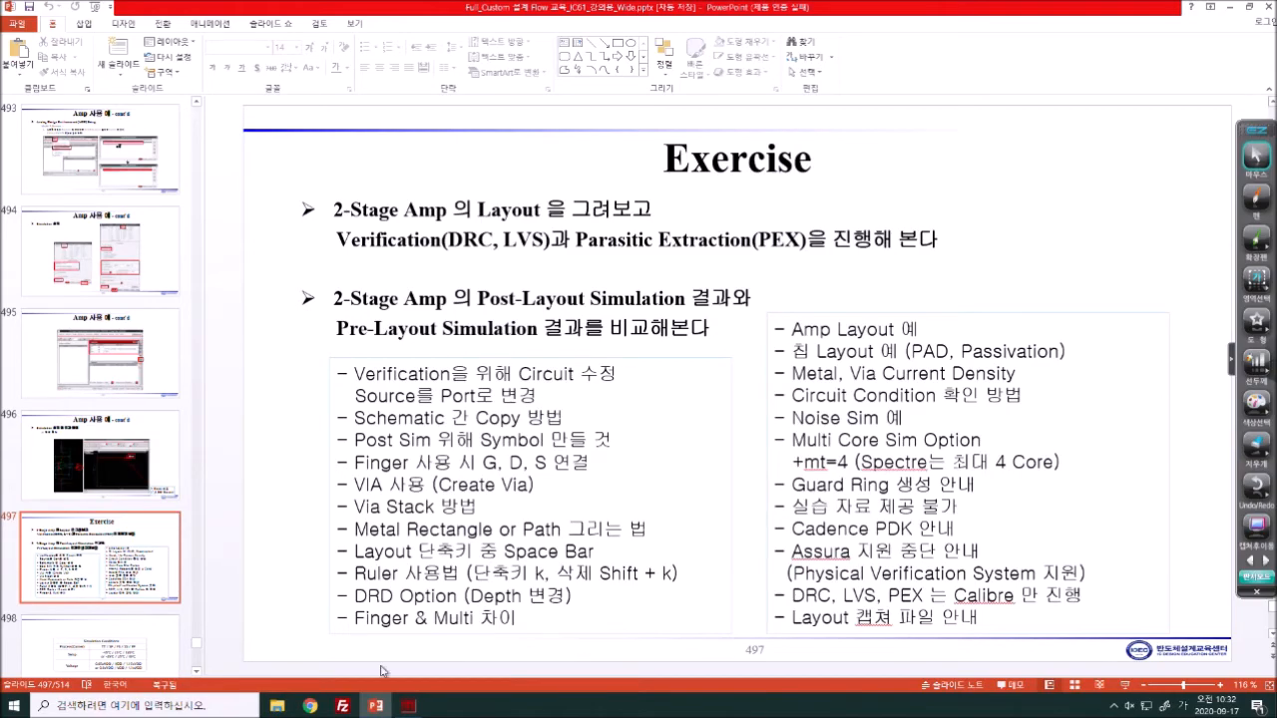
click(408, 705)
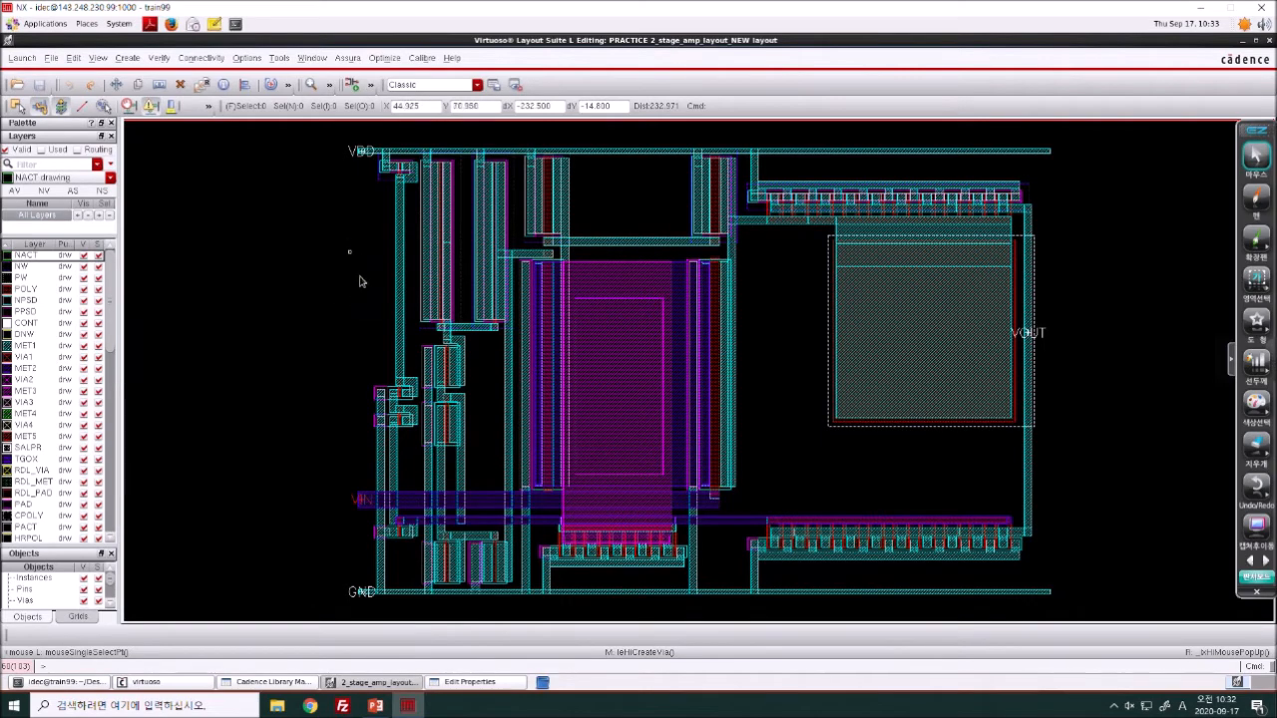
key(p)
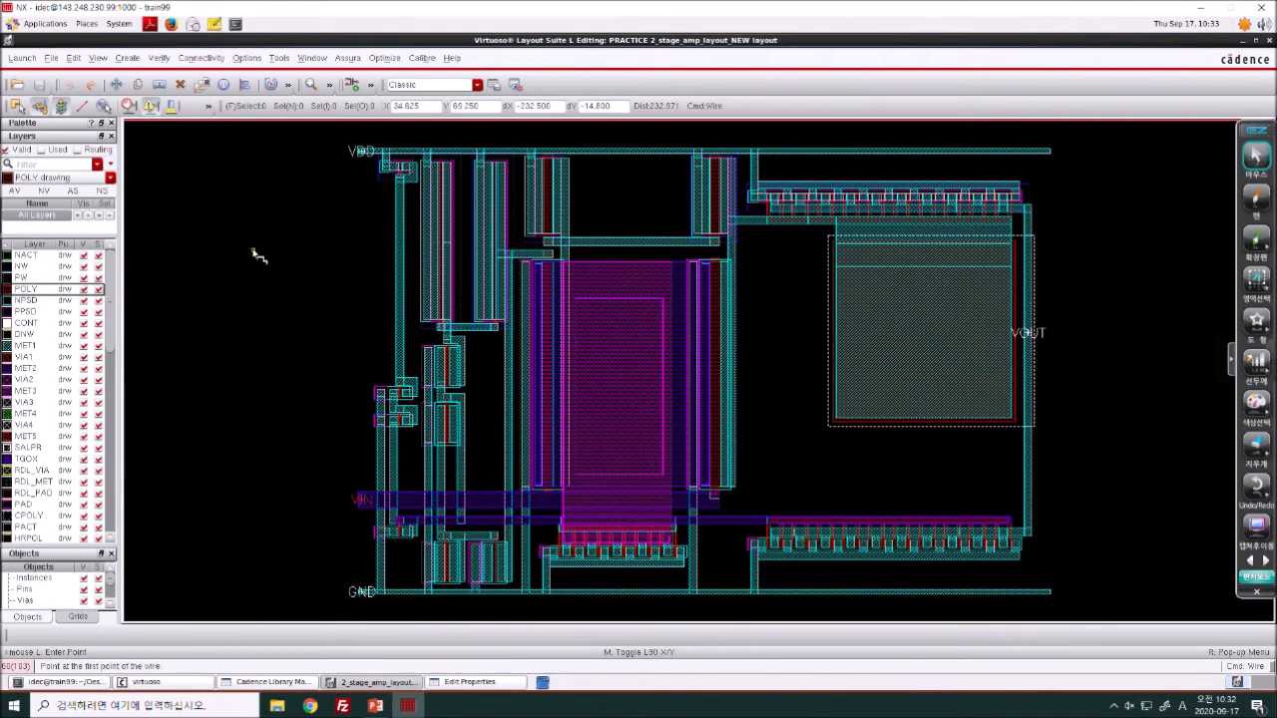
click(178, 261)
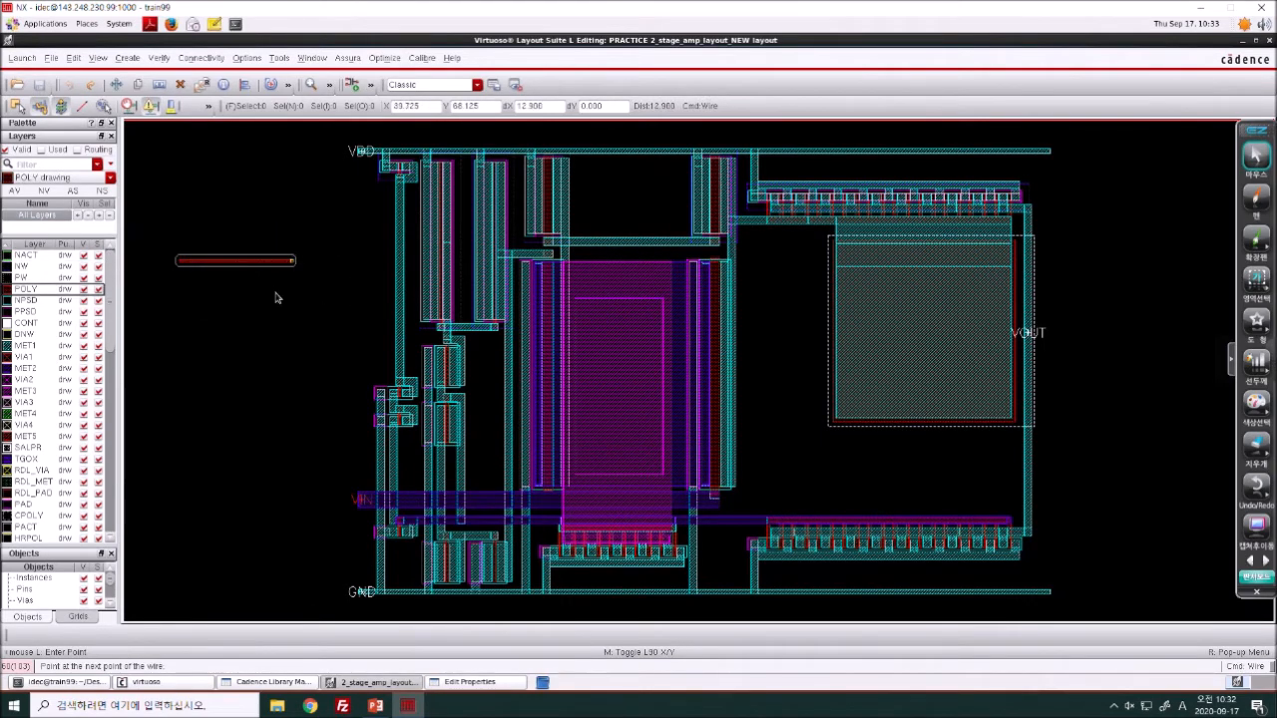
key(Escape)
- Try routing a MET1 wire from the small PMOS's gate contact downward and across to the neighbouring transistor, then cancel it
click(41, 349)
key(p)
right_drag(348, 153, 459, 238)
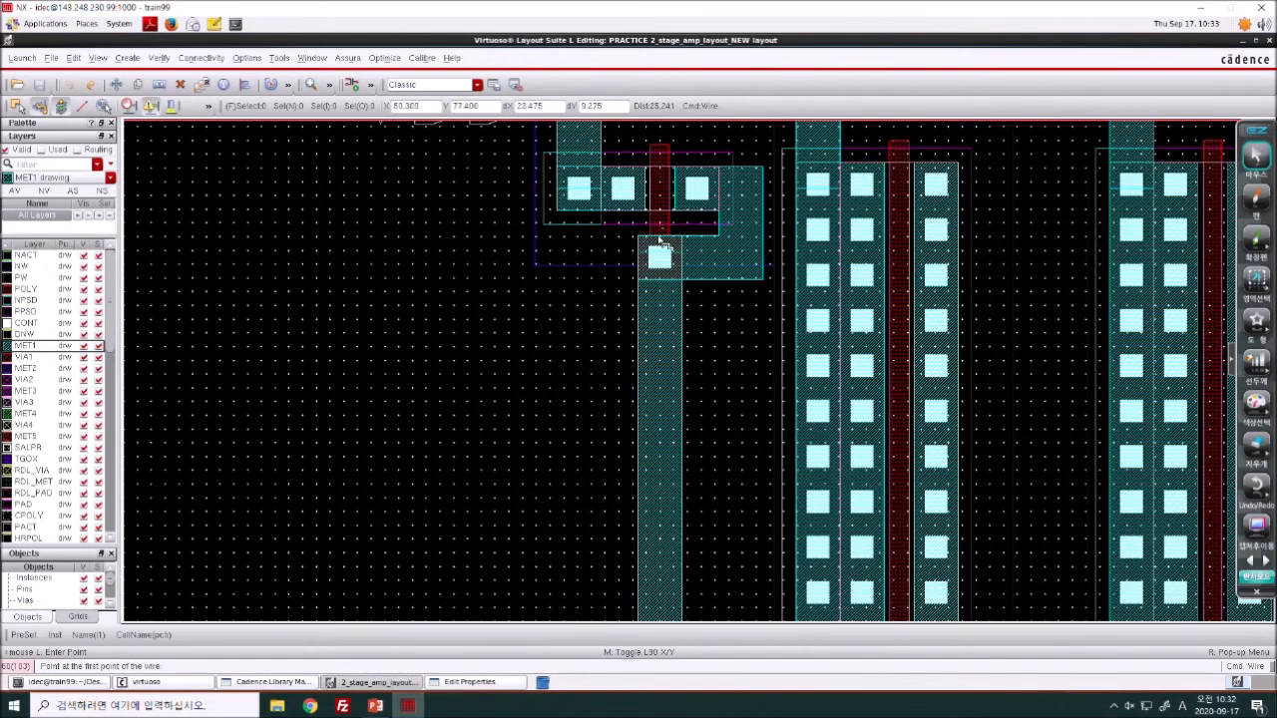
click(651, 258)
click(726, 557)
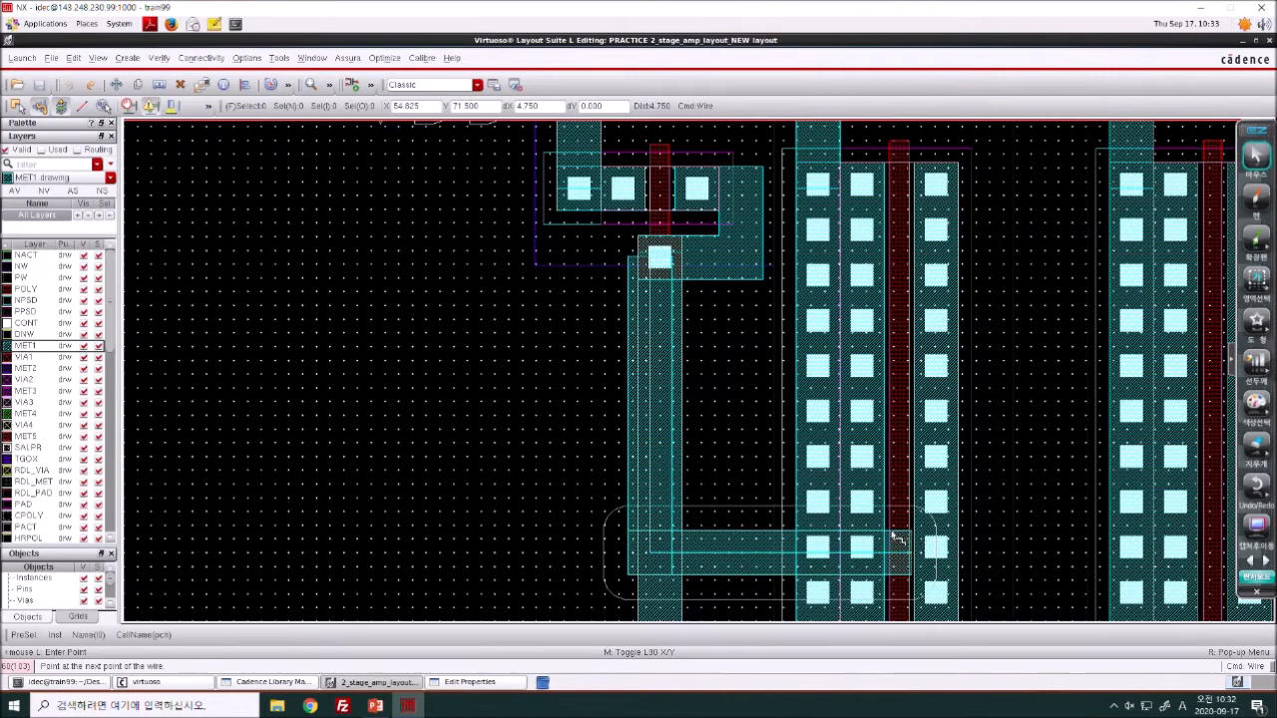
key(Escape)
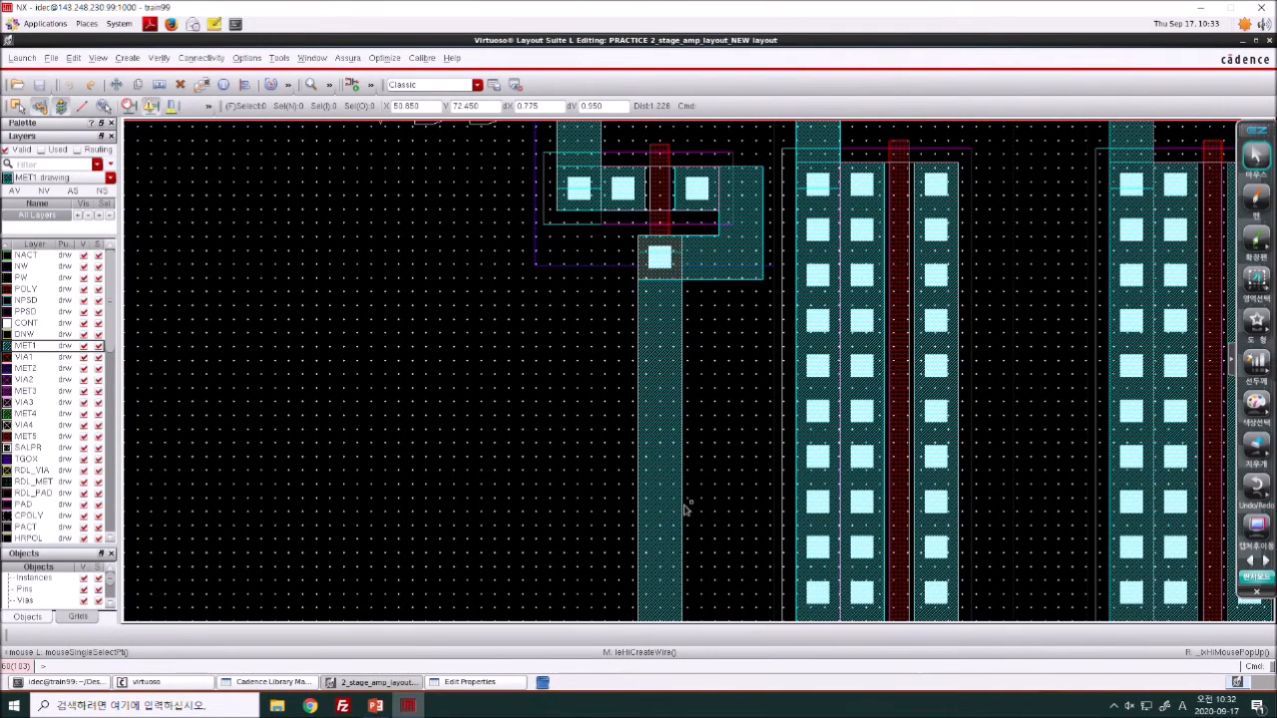
- Start a horizontal MET1 wire with a width of 2 in the empty area beside the amplifier layout
key(f)
key(shift+z)
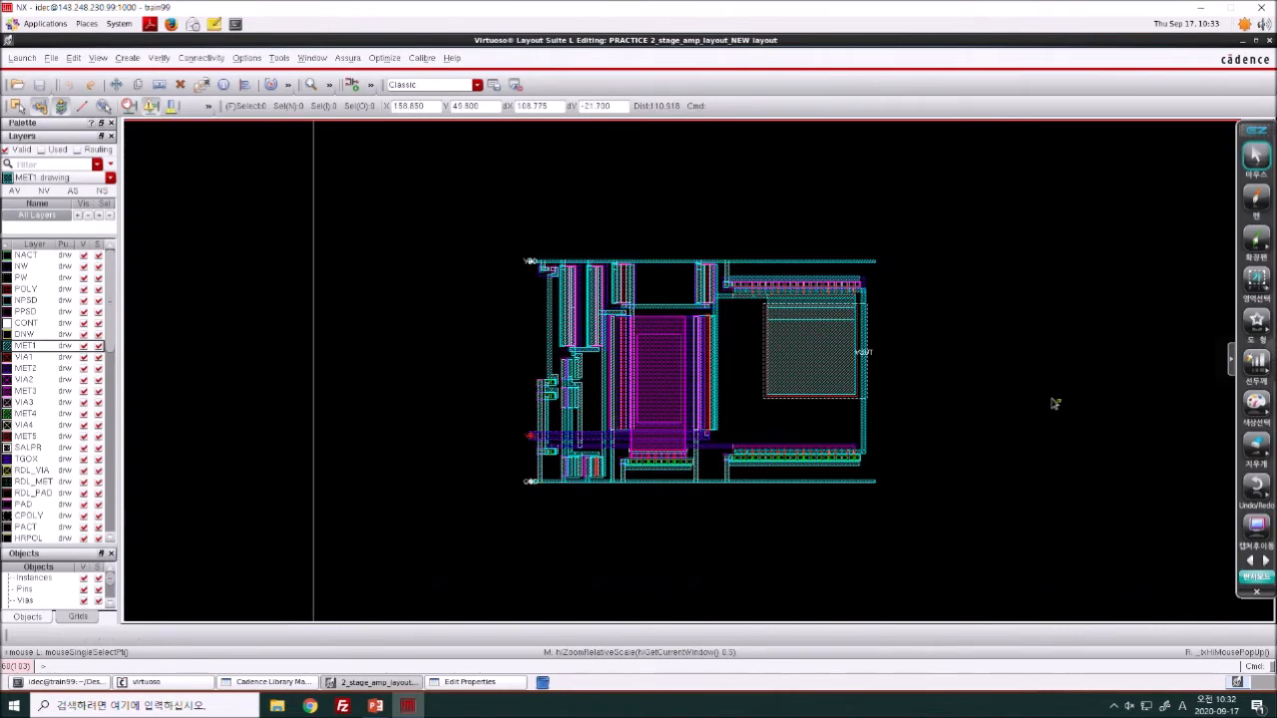
key(p)
click(991, 379)
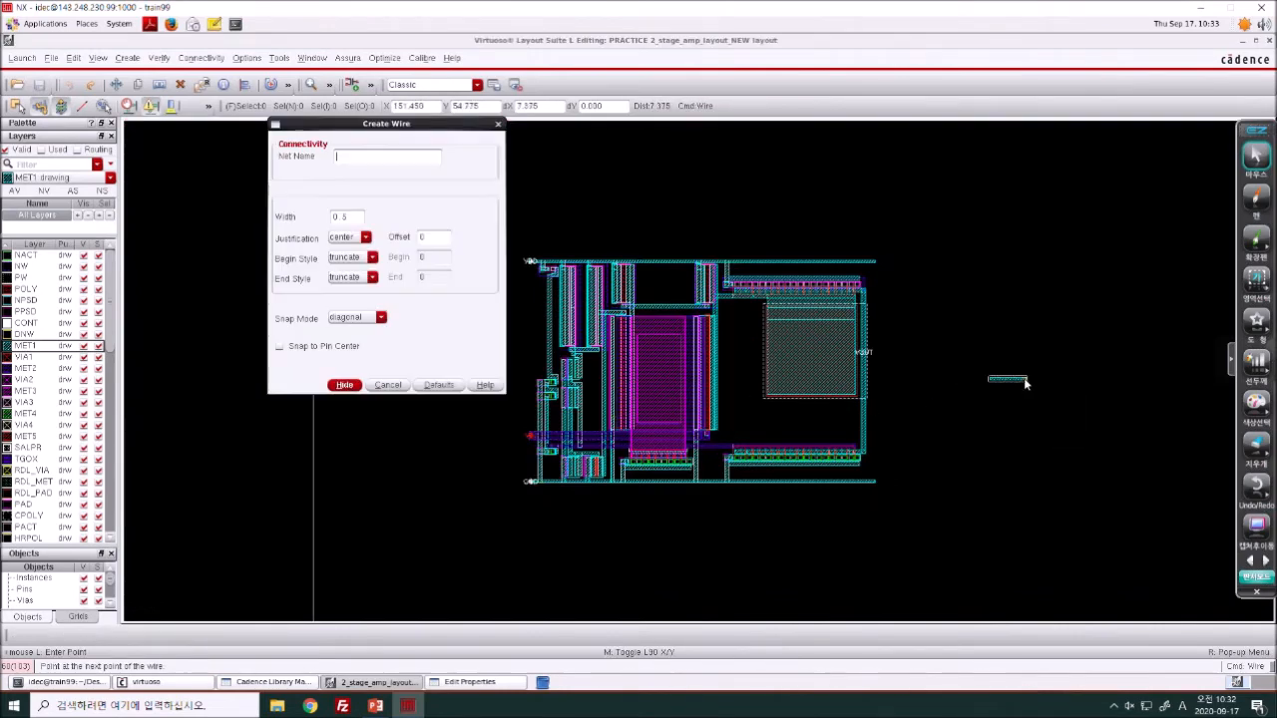
drag(307, 219, 303, 218)
text(1)
key(Return)
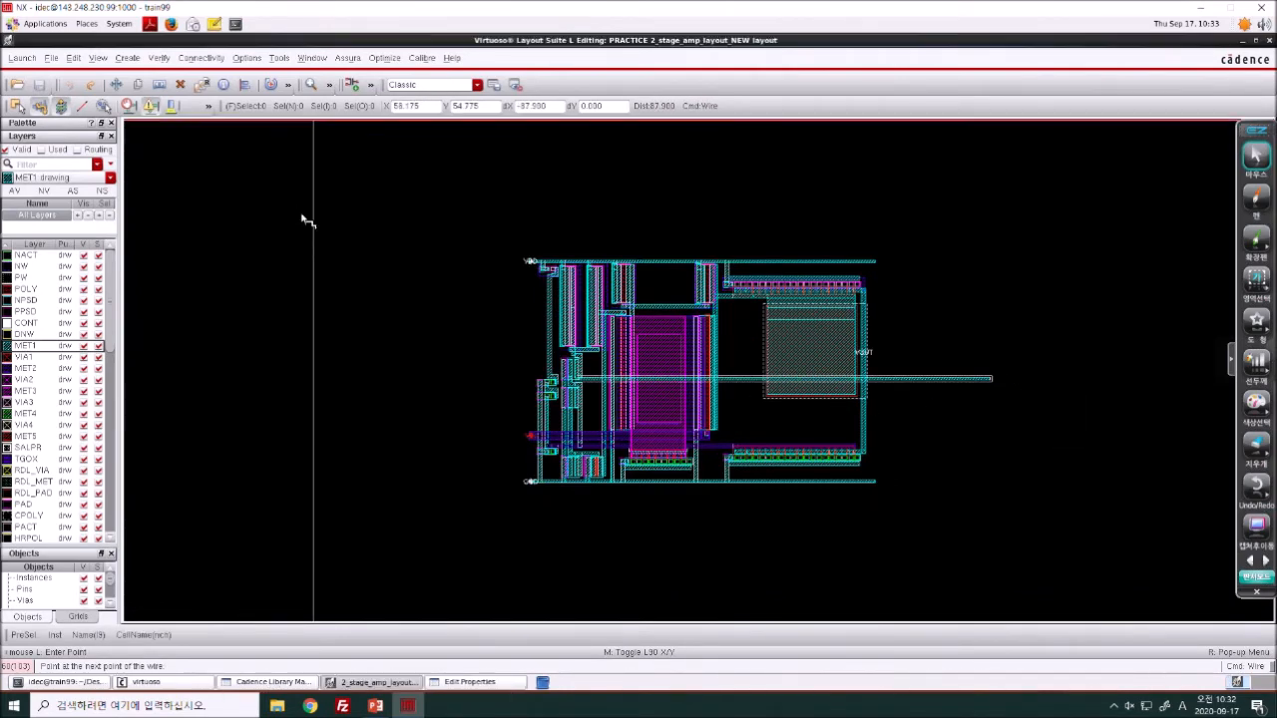
key(shift+z)
key(shift+z)
key(shift+z)
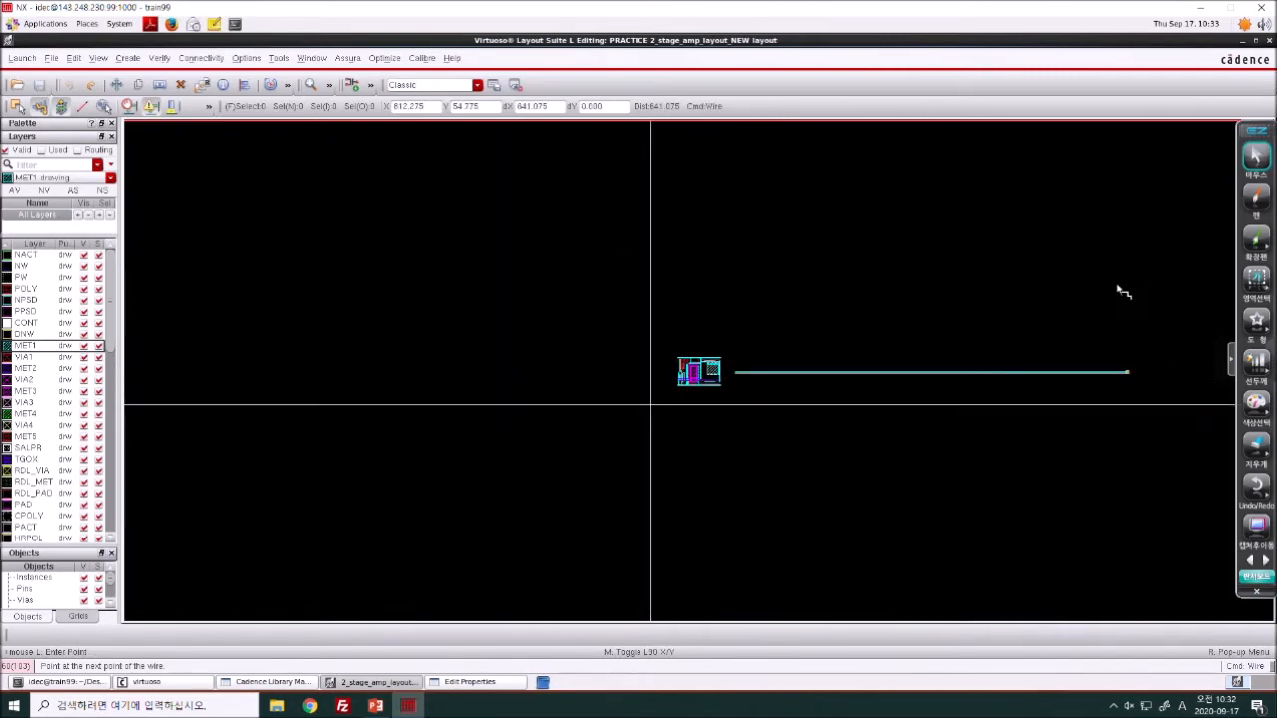
key(z)
click(867, 464)
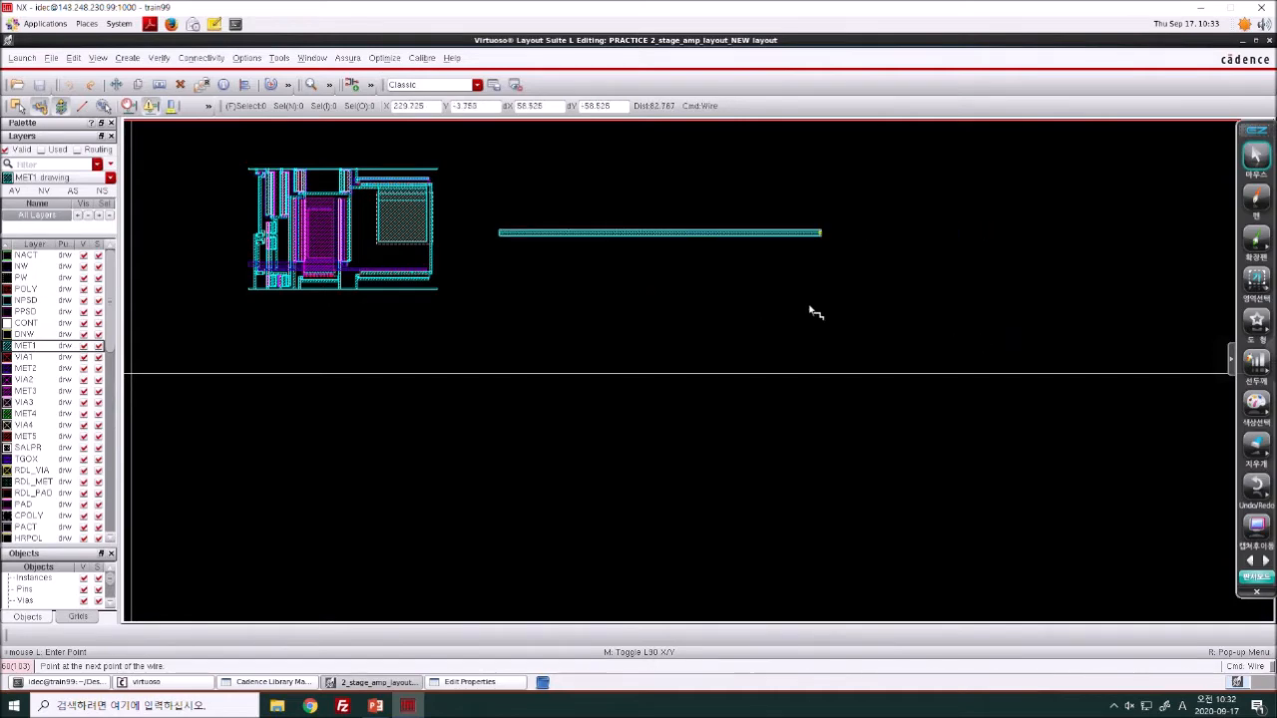
- Add a via stack from MET1 to MET4 along the wire to continue it on MET4
key(space)
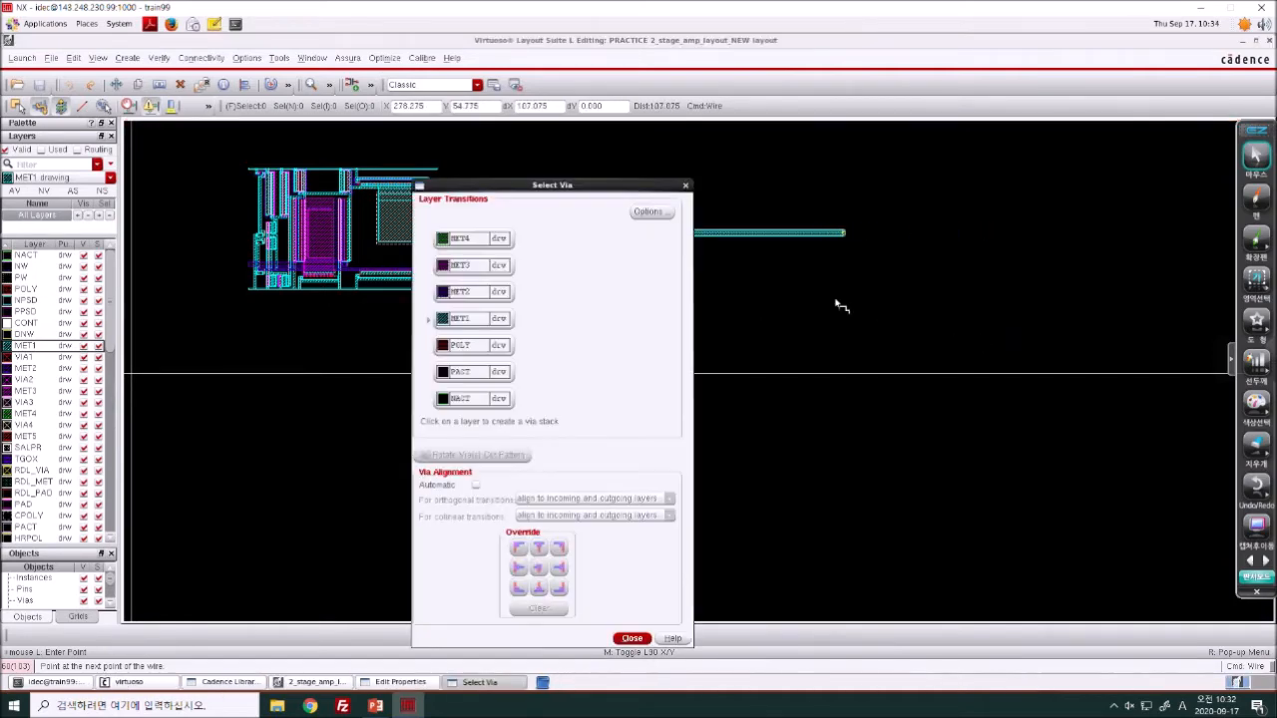
drag(599, 188, 683, 77)
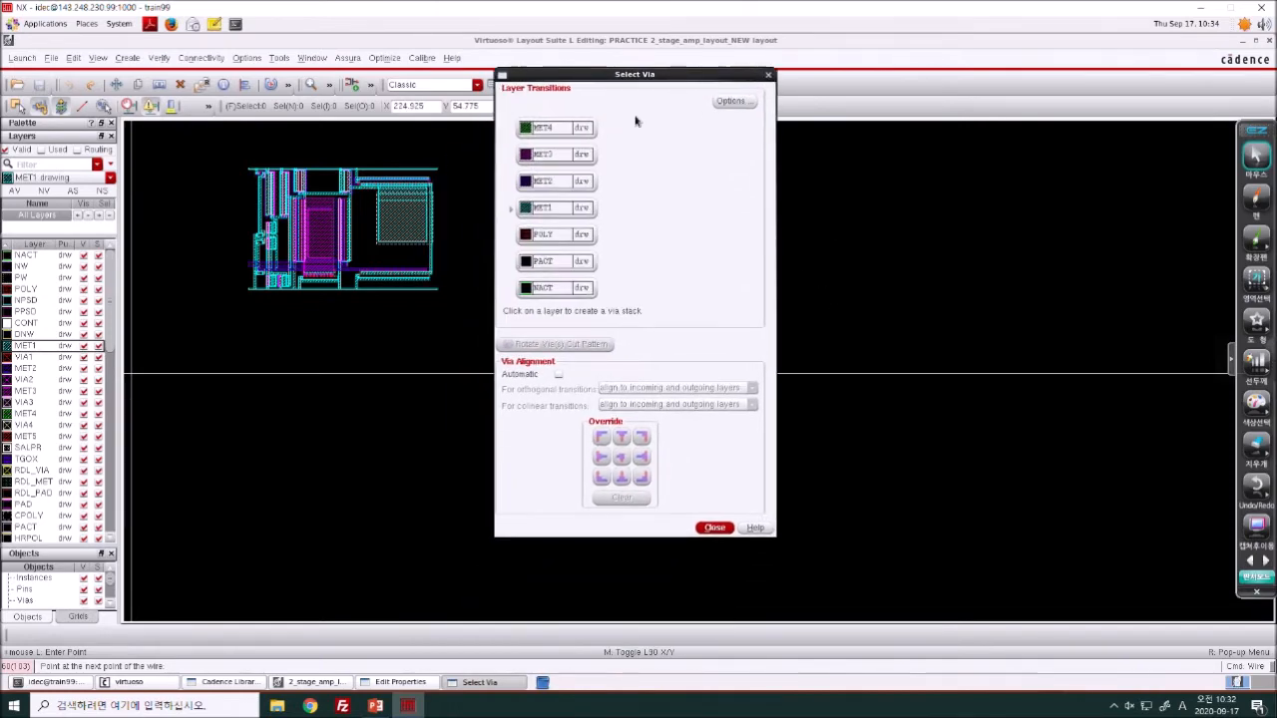
click(546, 128)
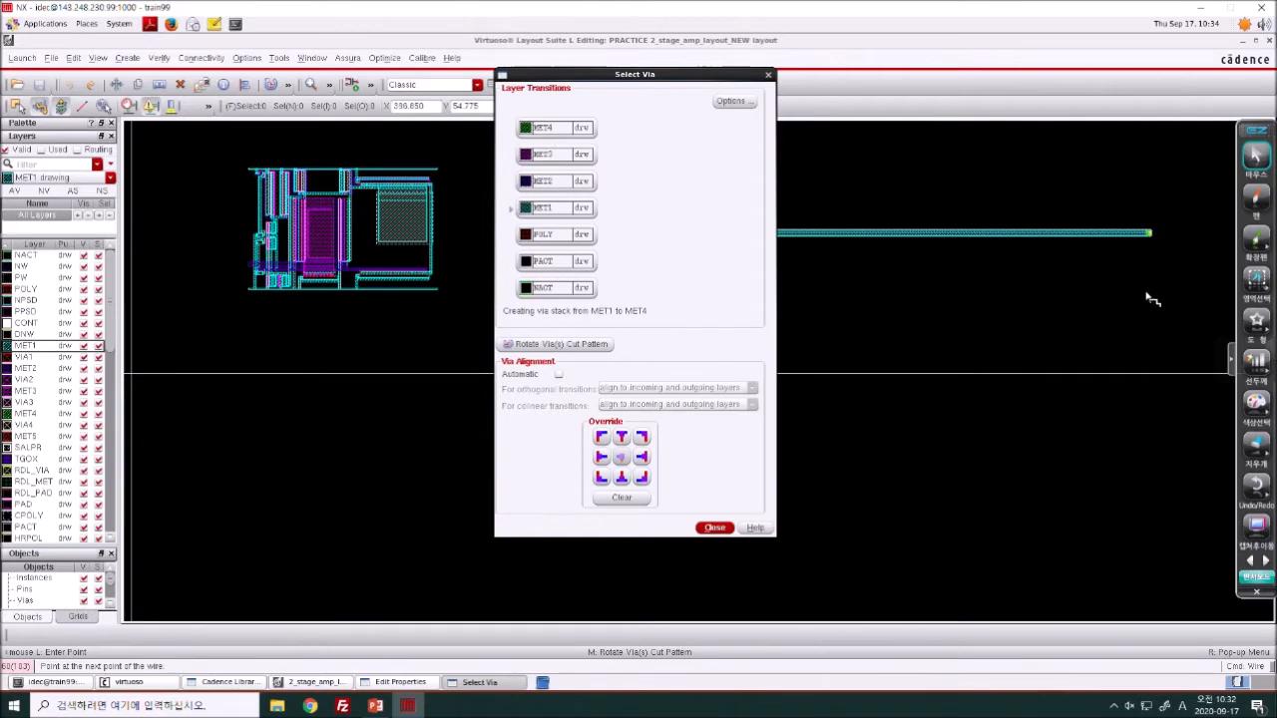
click(943, 235)
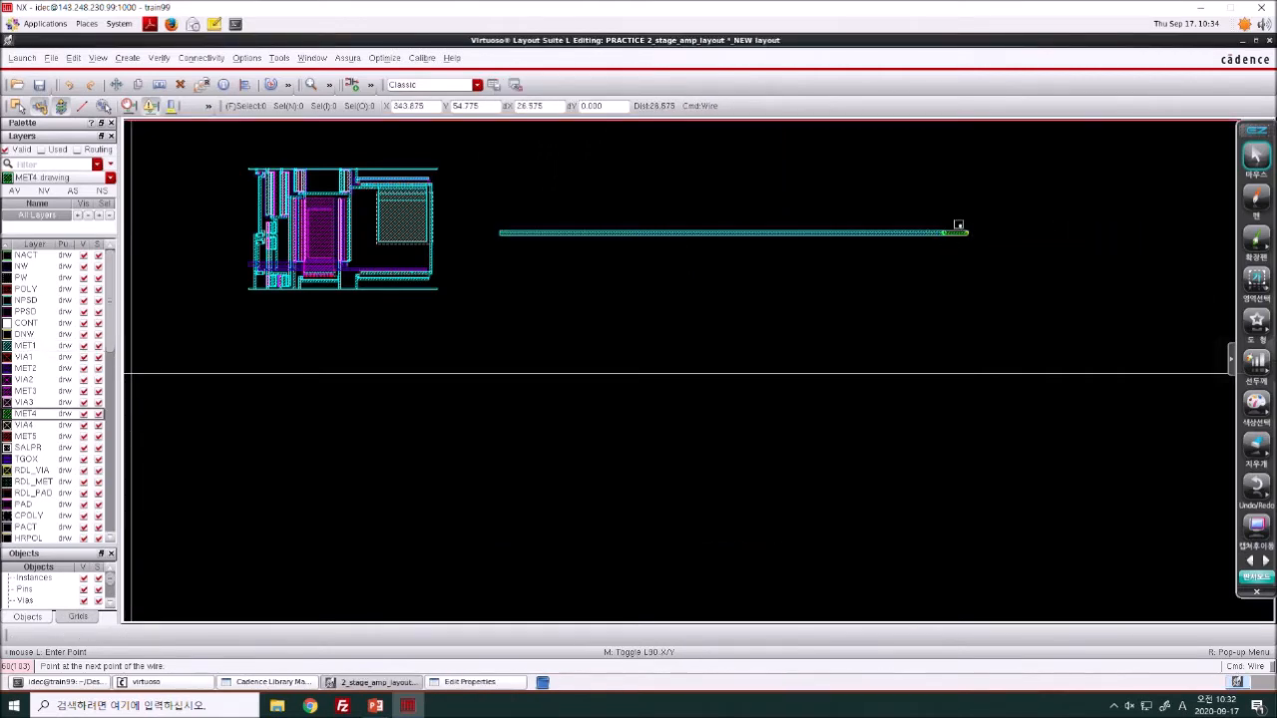
- Set the continuing MET4 wire's width to 5 and extend it horizontally beyond the via stack
scroll(968, 261, up, 4)
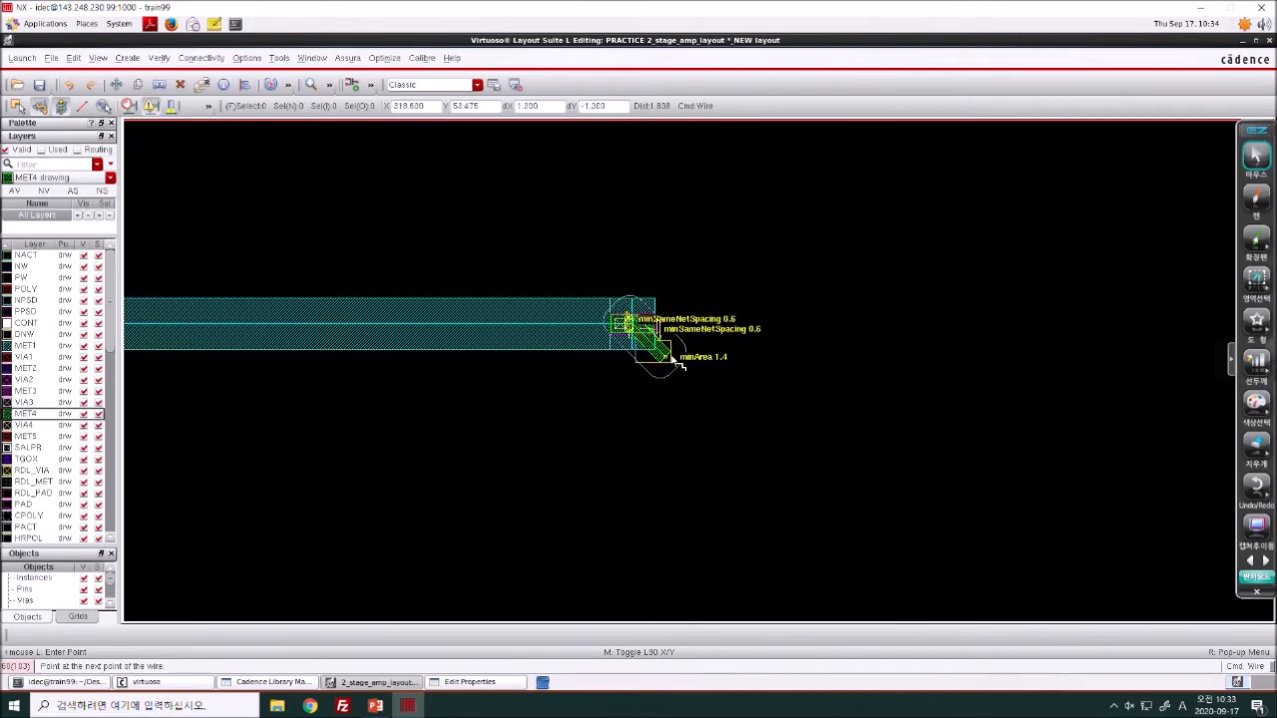
scroll(689, 431, up, 2)
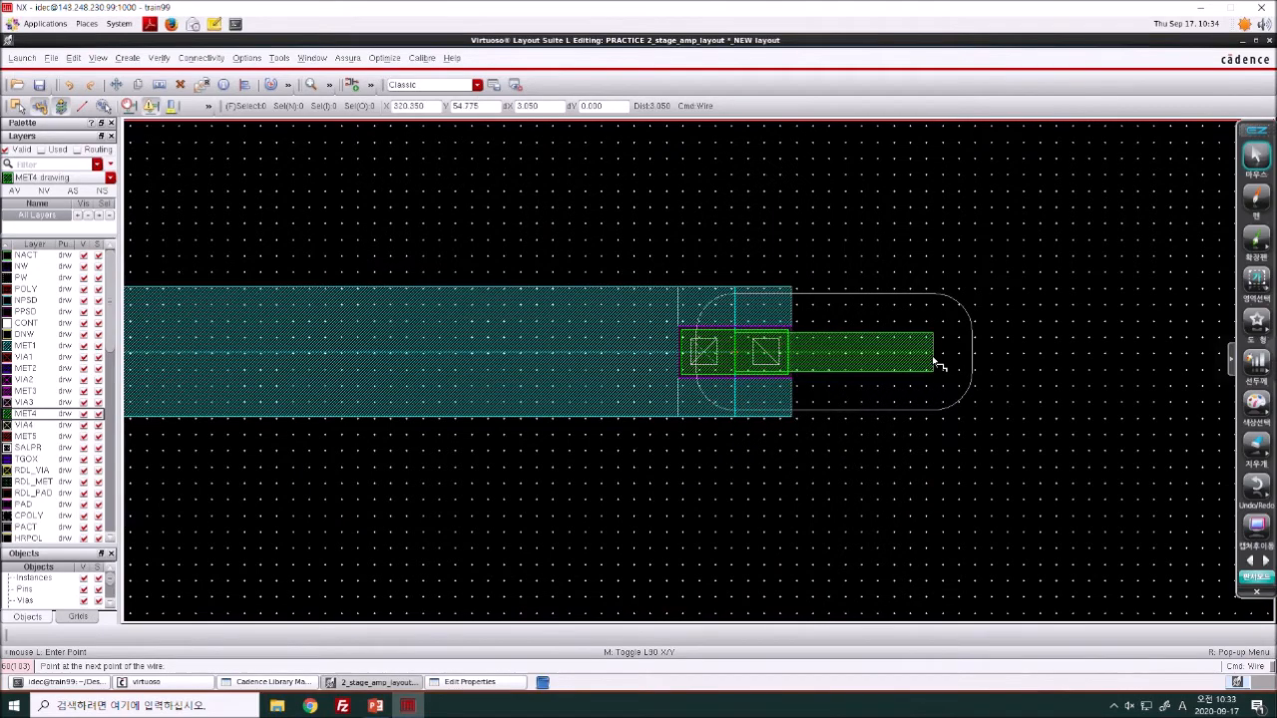
key(F3)
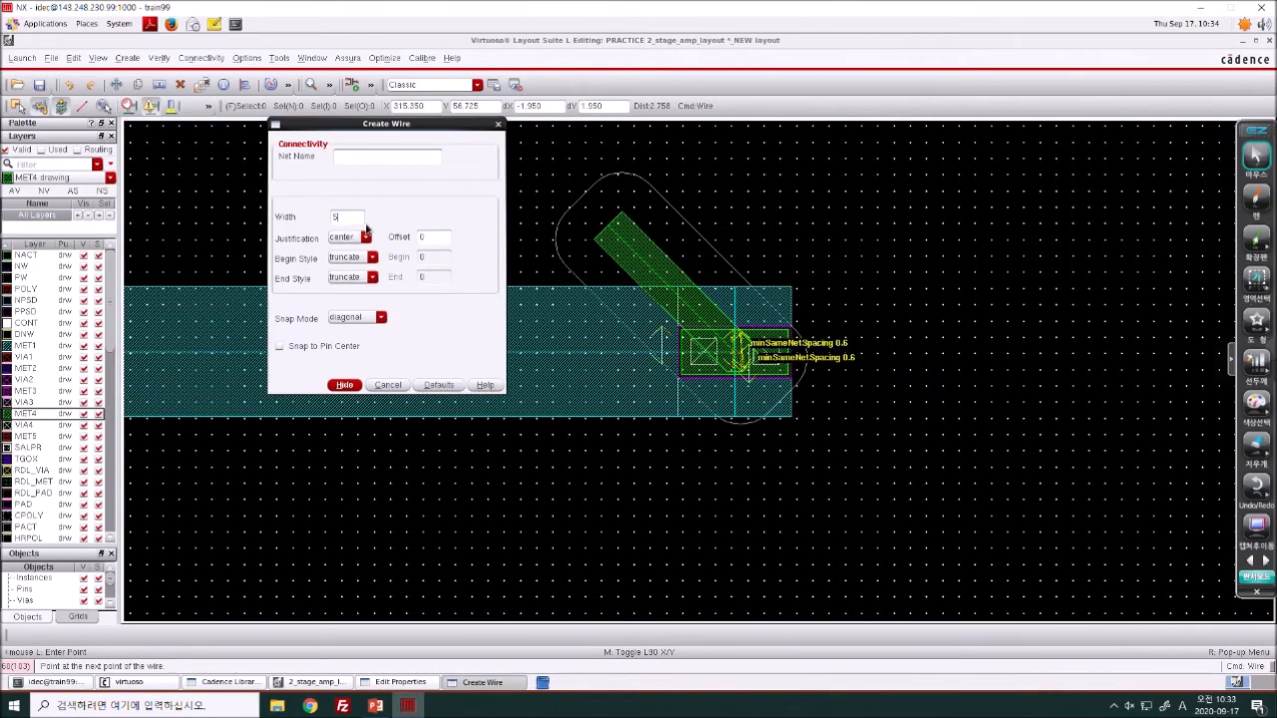
key(Return)
key(shift+z)
key(shift+z)
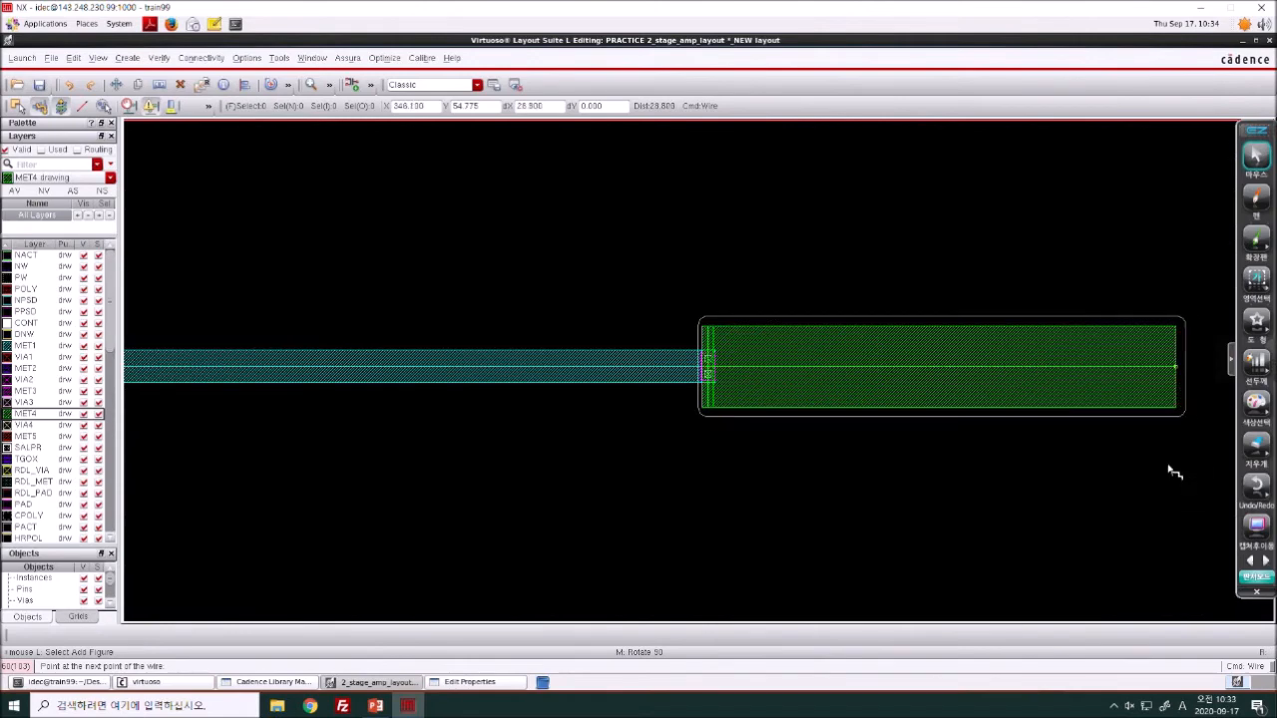
- Bend the MET4 wire downward into a via stack to MET2 and set the MET2 wire's width to 3
key(v)
click(544, 184)
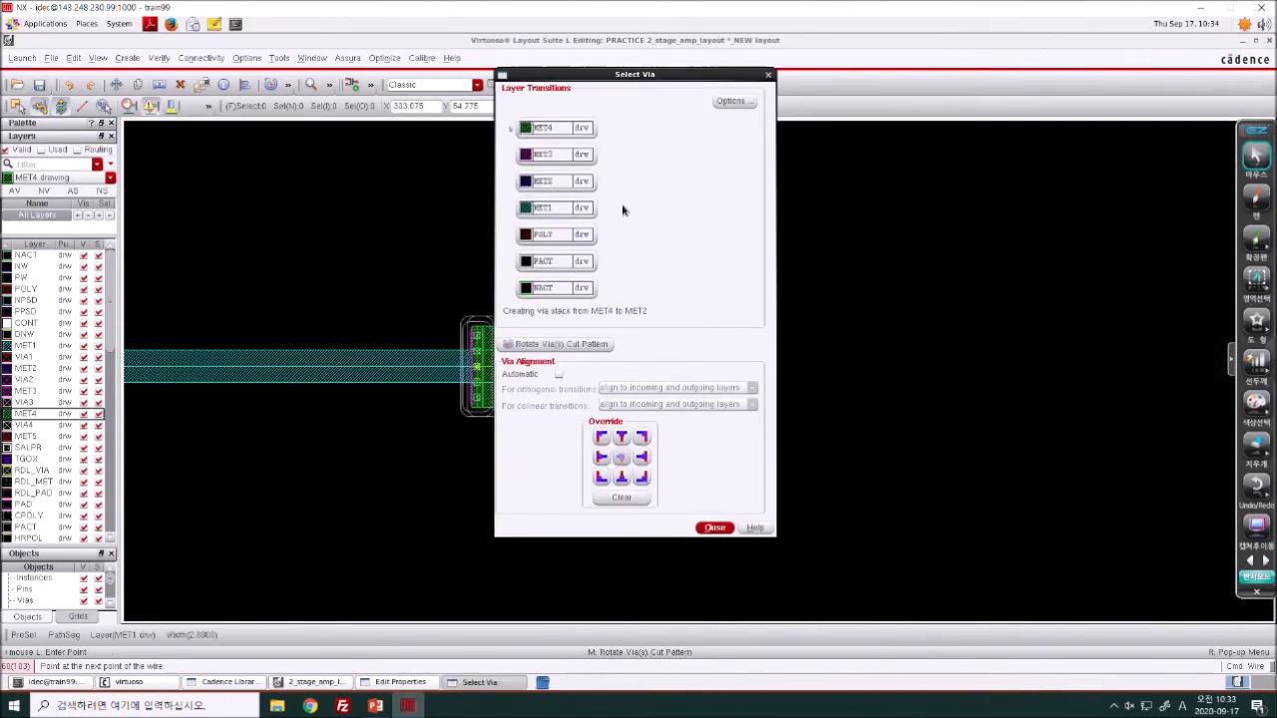
click(1137, 543)
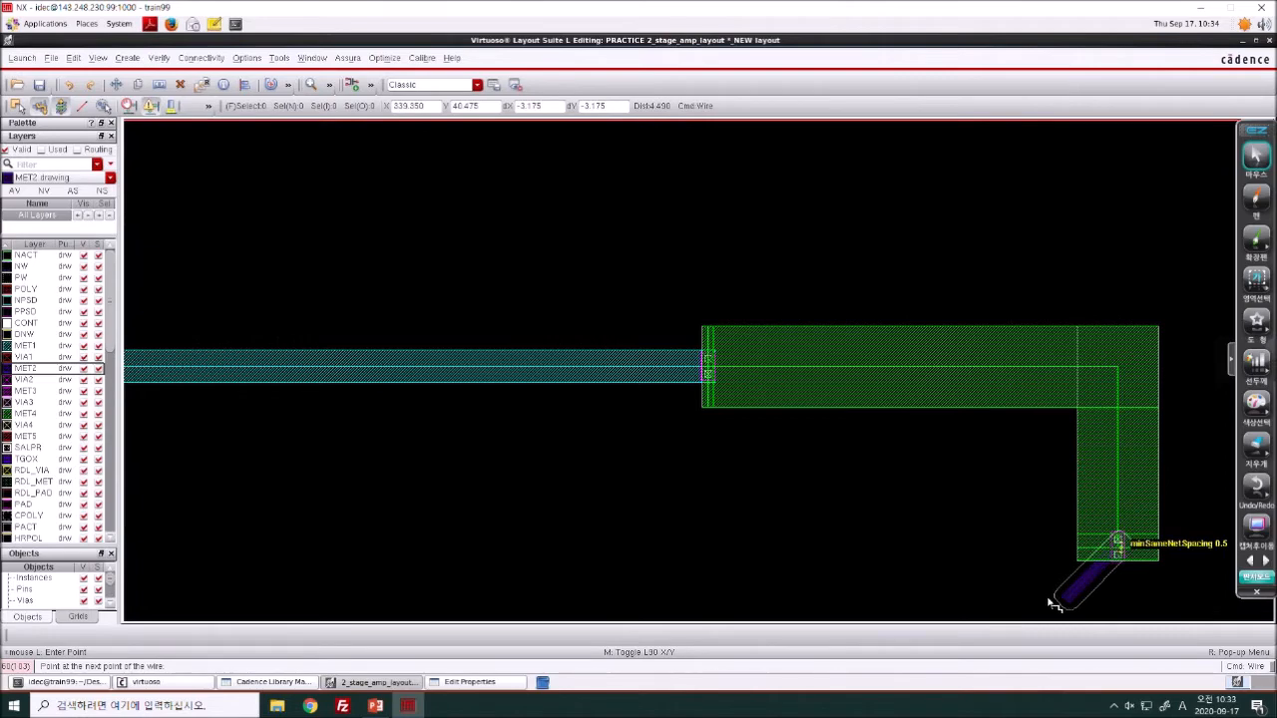
key(F3)
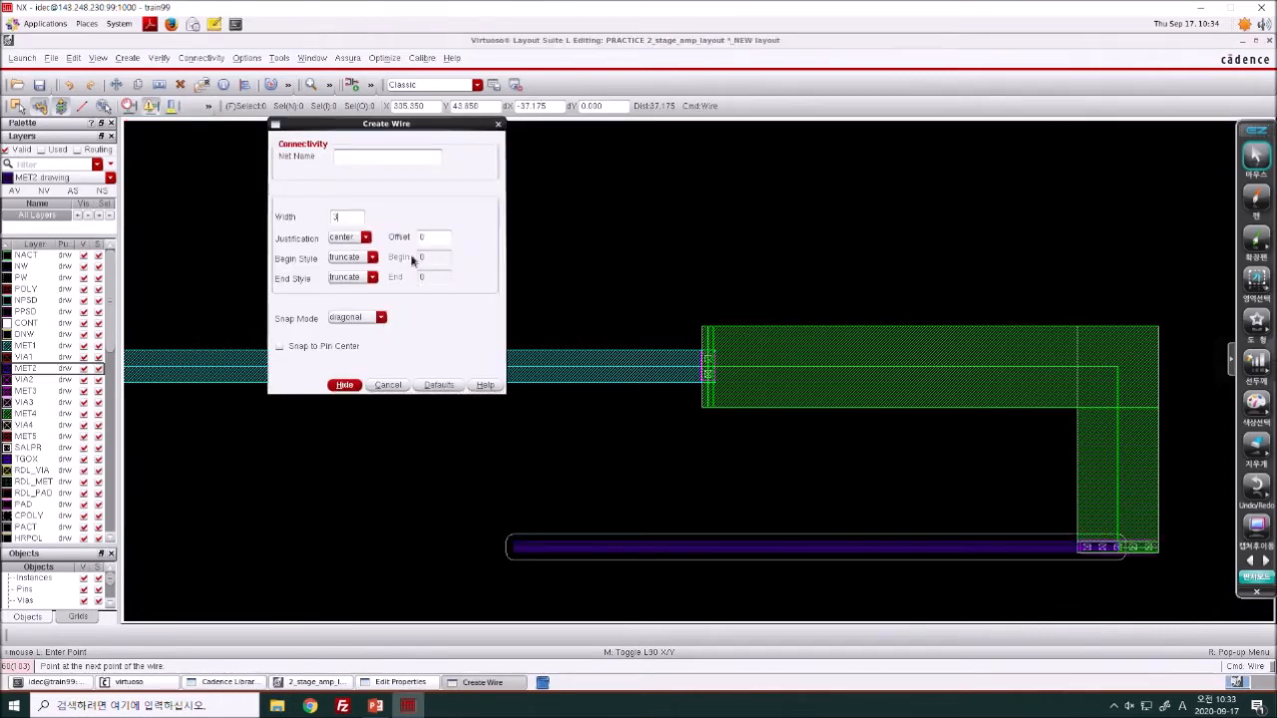
key(F3)
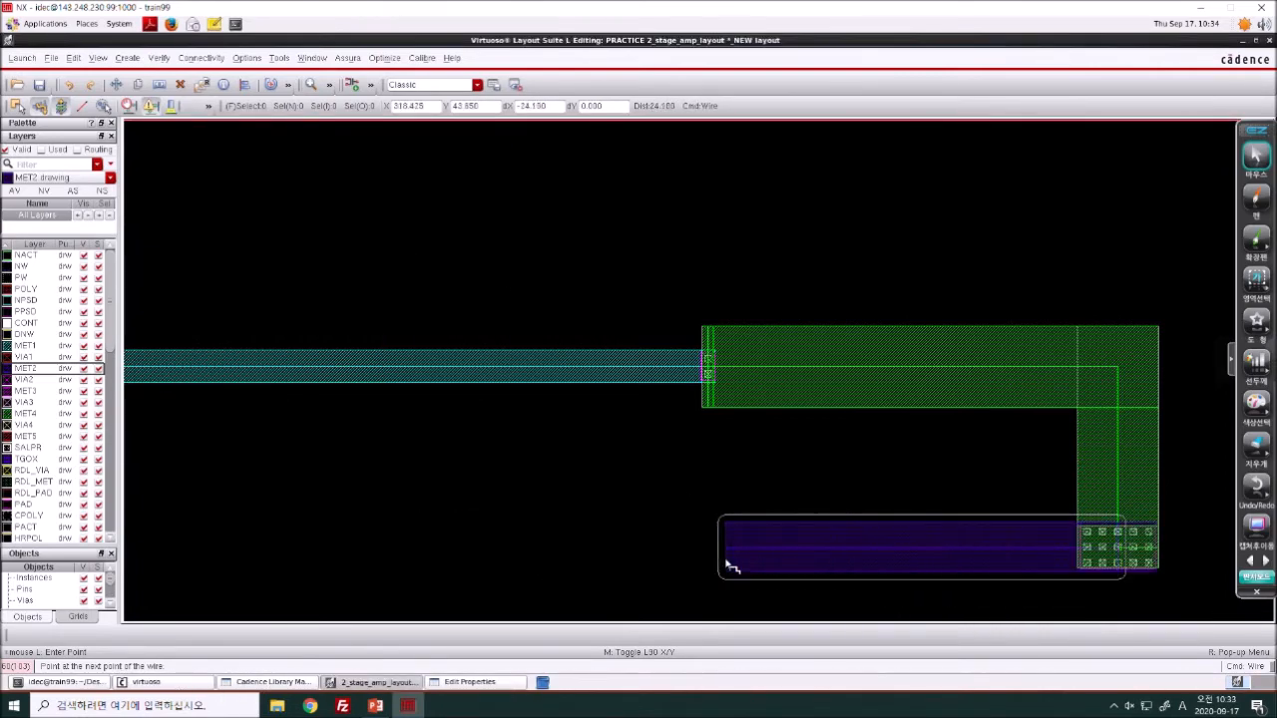
- Cancel the unfinished MET2 segment and delete the practice wires and vias beside the amplifier layout
right_drag(909, 459, 1242, 608)
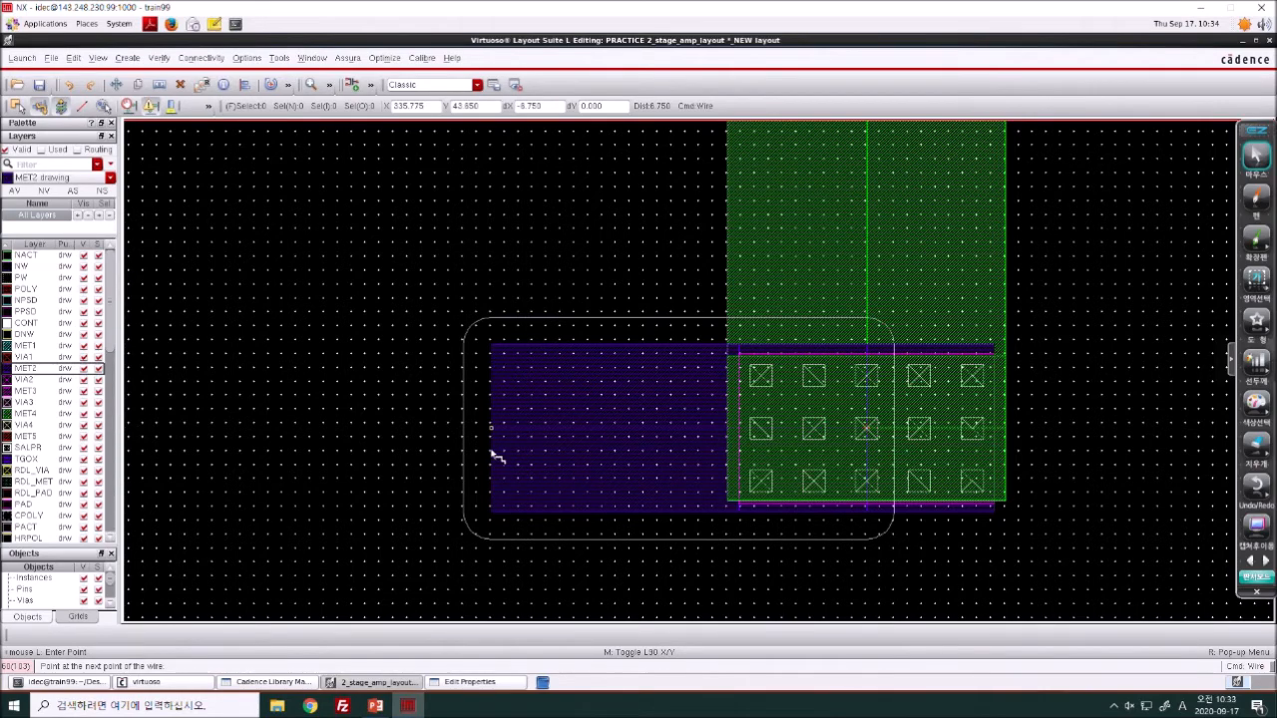
key(F3)
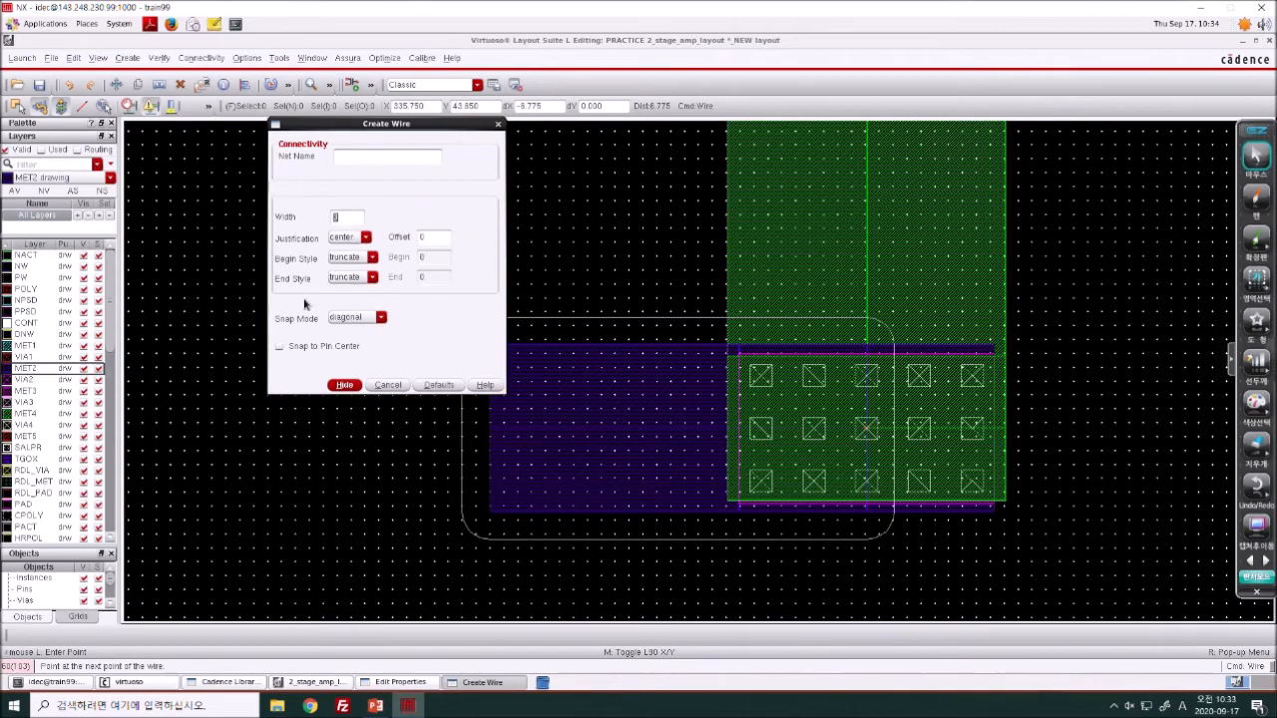
key(Escape)
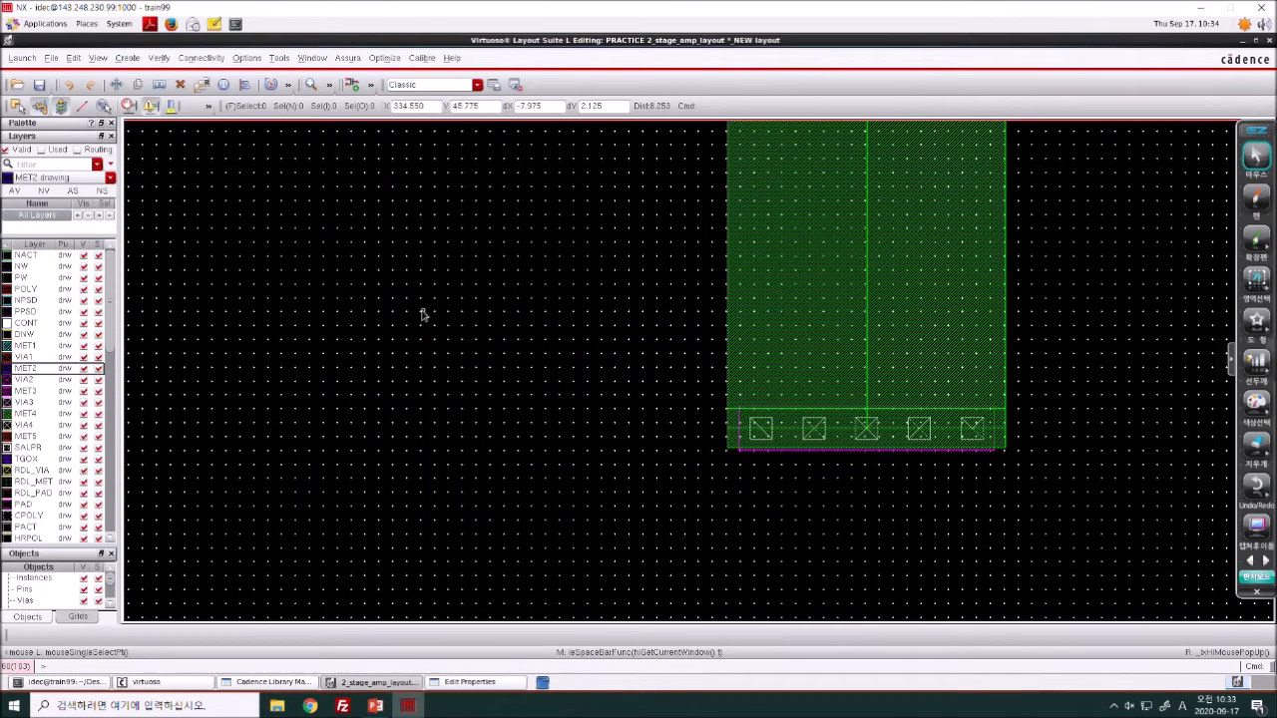
key(f)
drag(502, 321, 1236, 489)
key(Delete)
key(f)
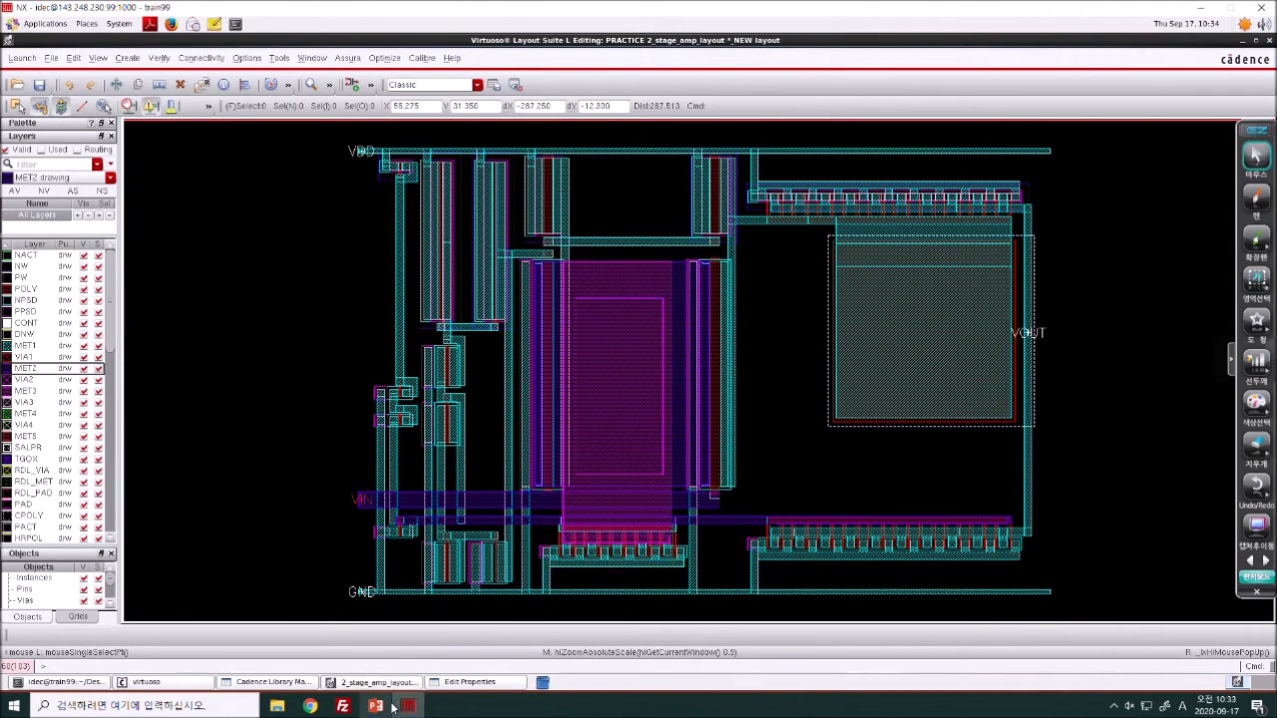
- Close the leftover Edit Properties window, then switch to PowerPoint and consult the Exercise slide
mouse_move(393, 707)
click(457, 684)
click(393, 55)
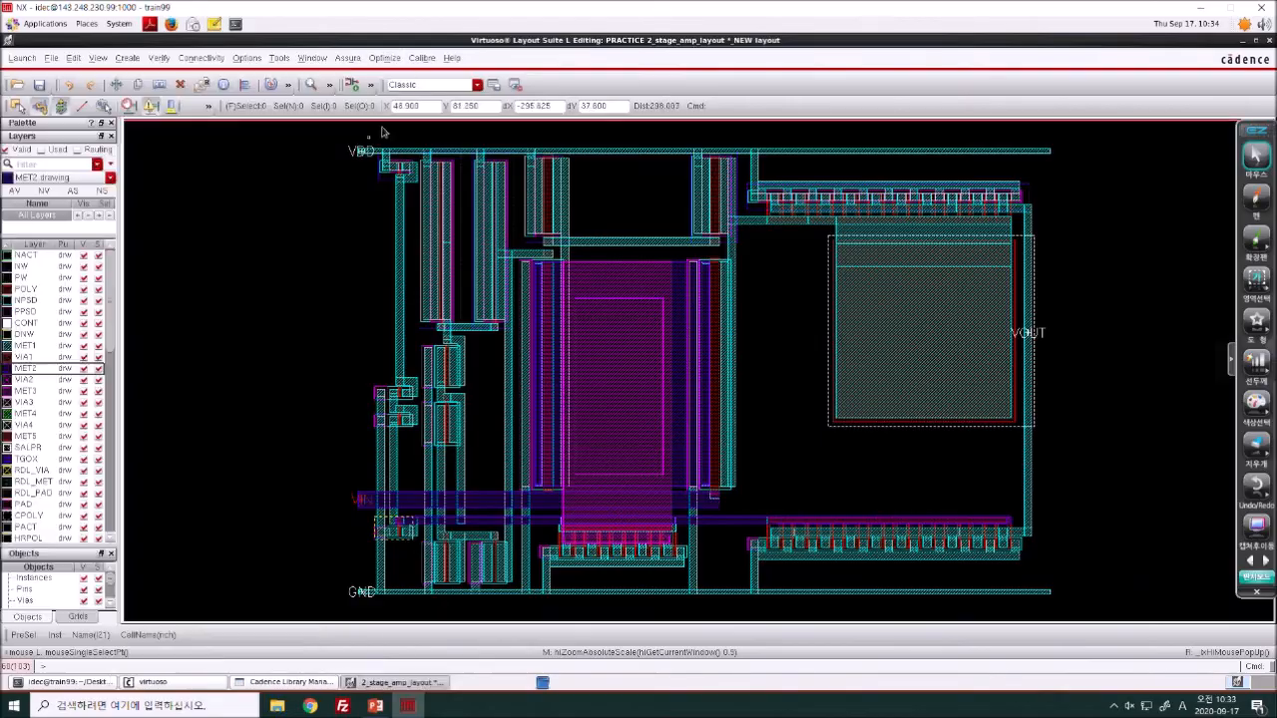
click(375, 705)
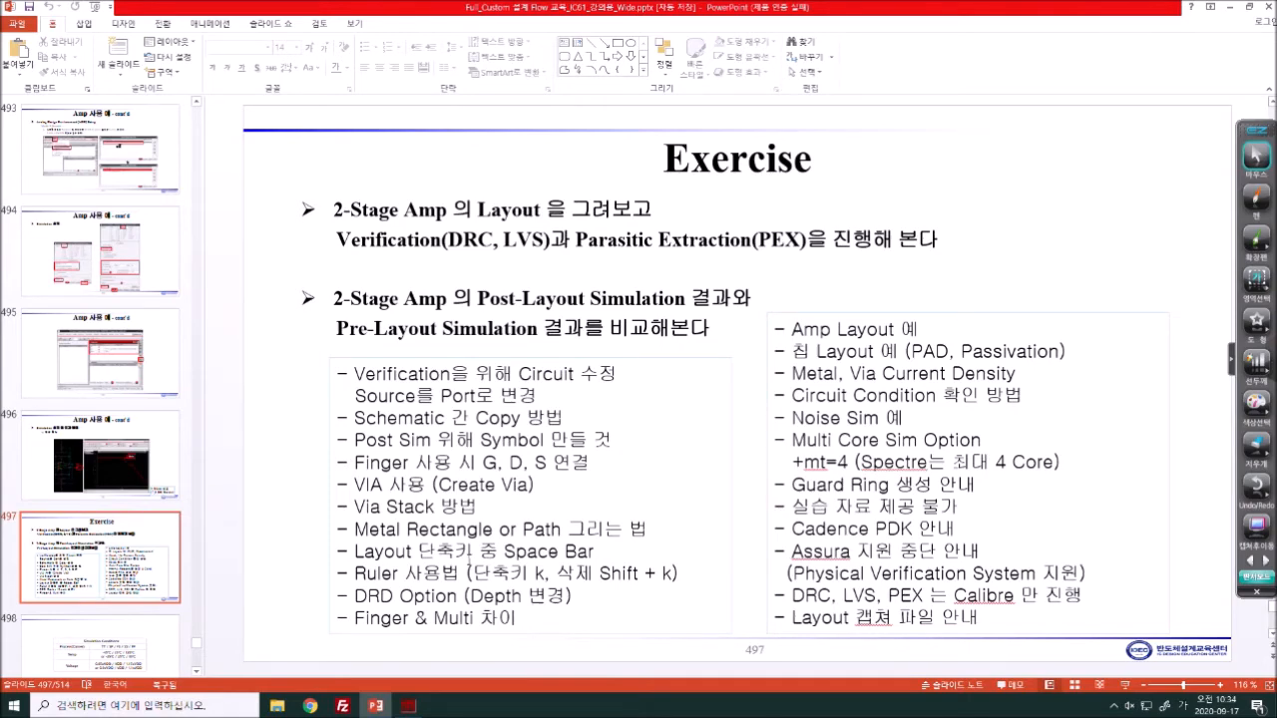
- Return to the Virtuoso layout and measure the gap between the small PMOS's vertical MET1 wire and the neighbouring transistor's MET1 with a ruler
click(406, 704)
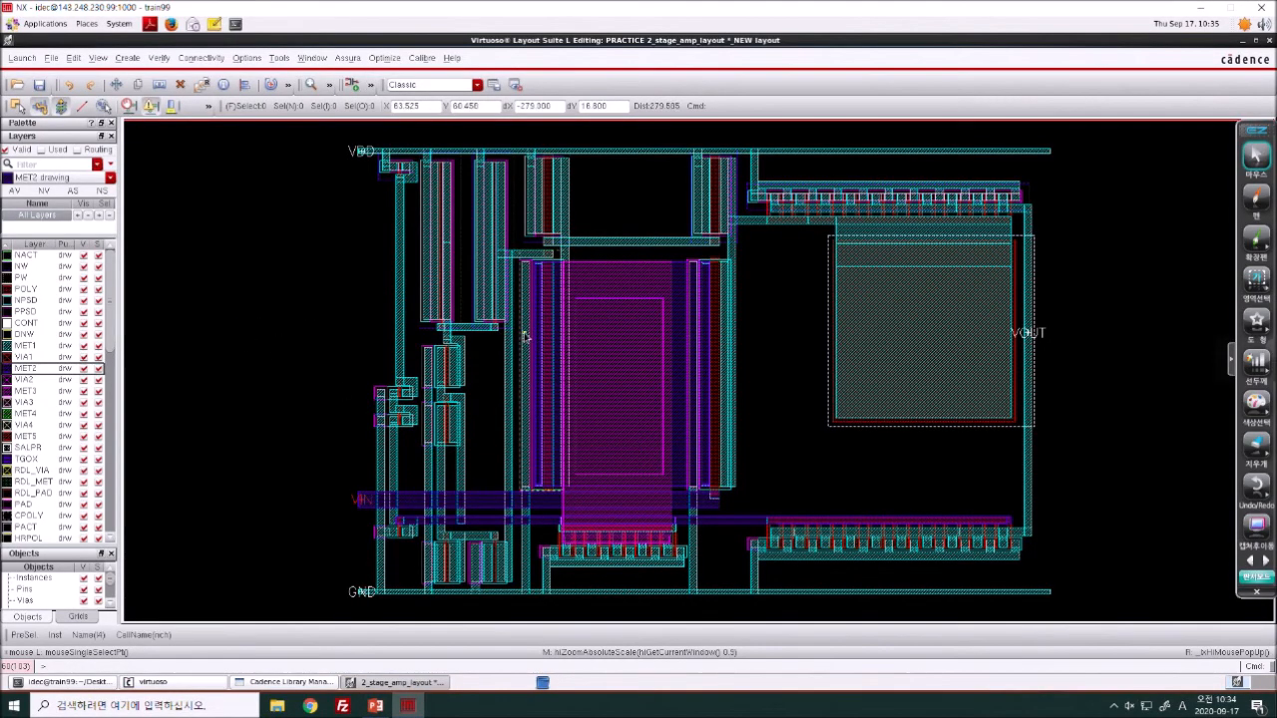
key(z)
drag(348, 147, 564, 289)
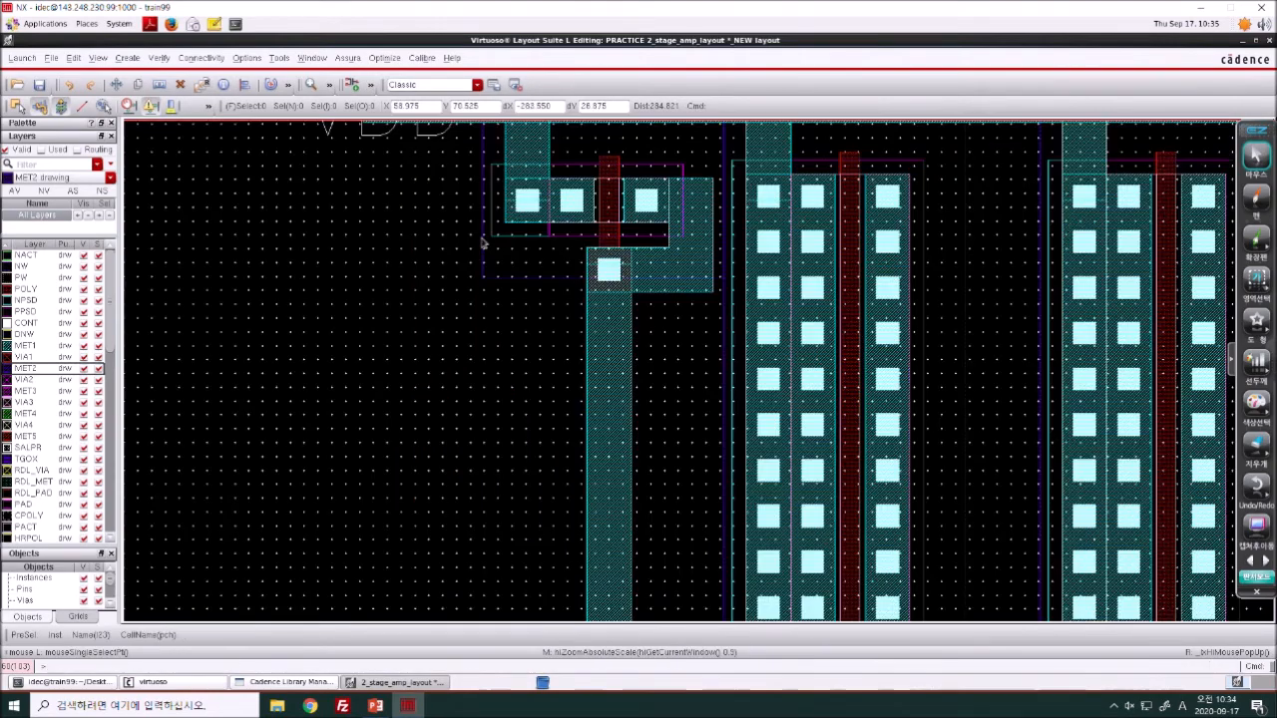
key(k)
right_drag(586, 316, 844, 460)
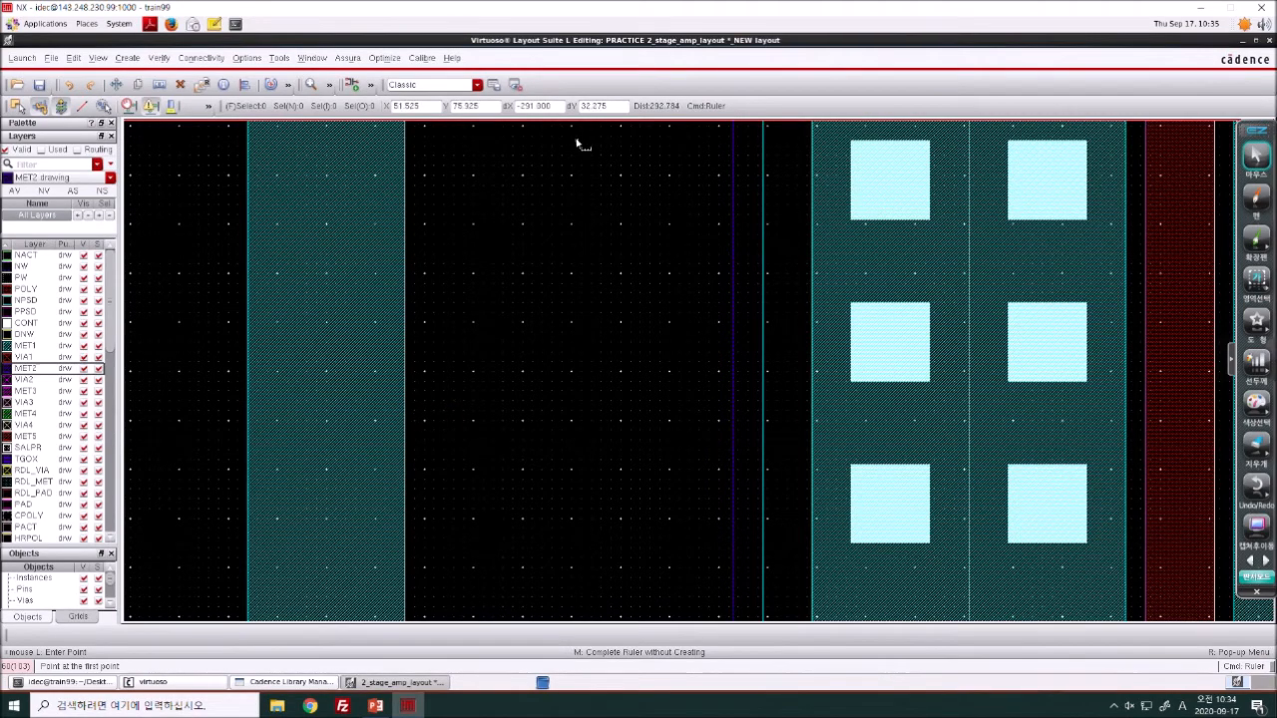
click(406, 205)
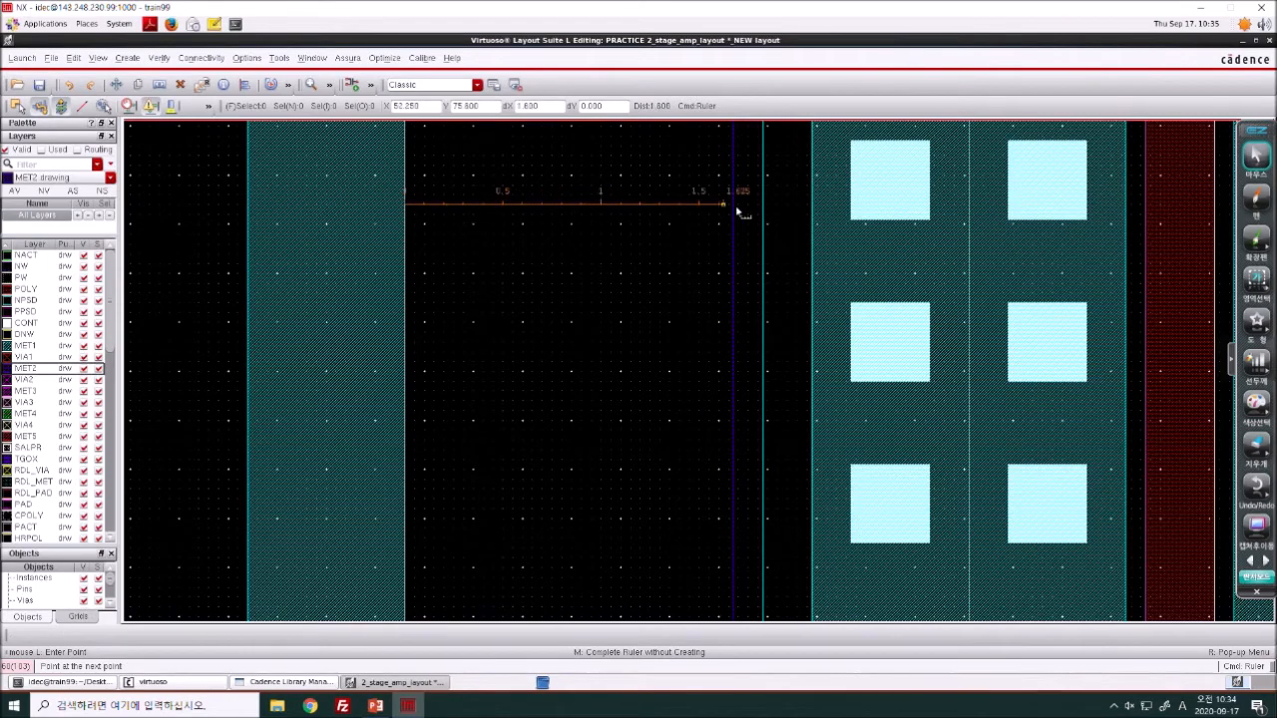
click(812, 207)
key(Escape)
- Try moving the ruler placed between the MET1 wire and the neighbouring transistor
click(555, 206)
key(m)
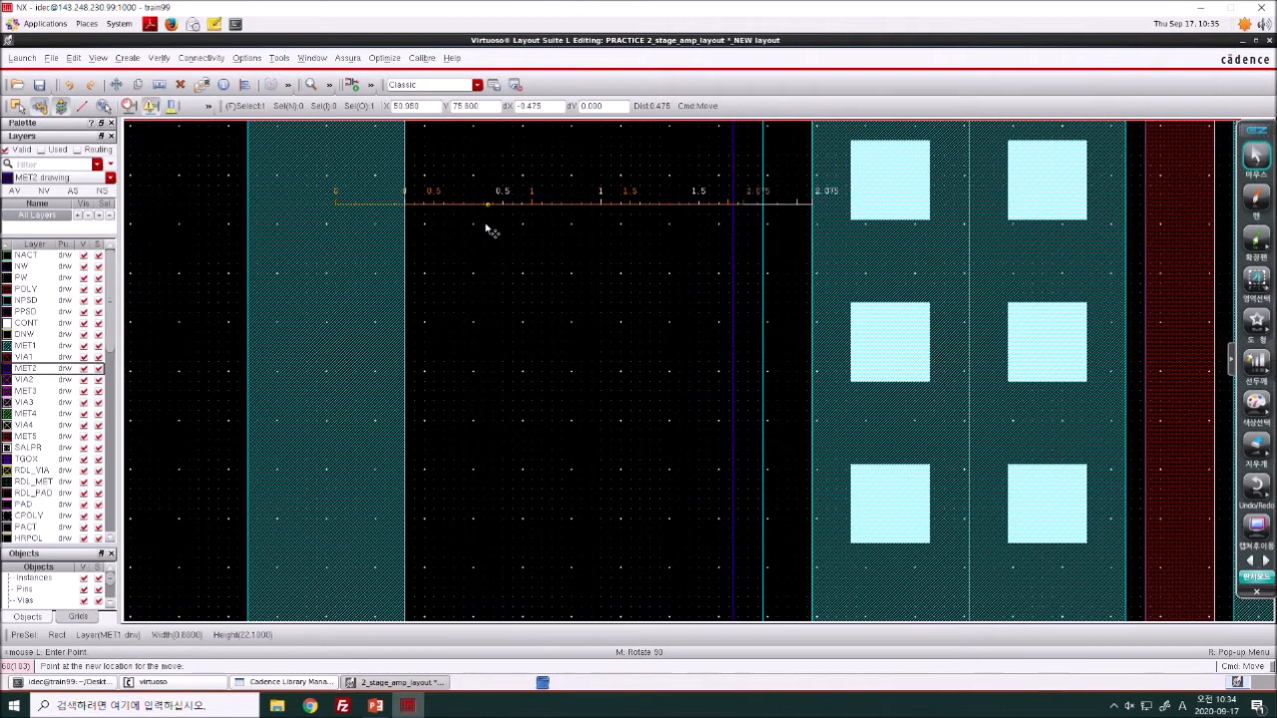
key(Escape)
- Try ruler measurements from the MET1 wire with Snap to Edges, then restore Smart snapping off and cancel the ruler
key(k)
right_click(406, 343)
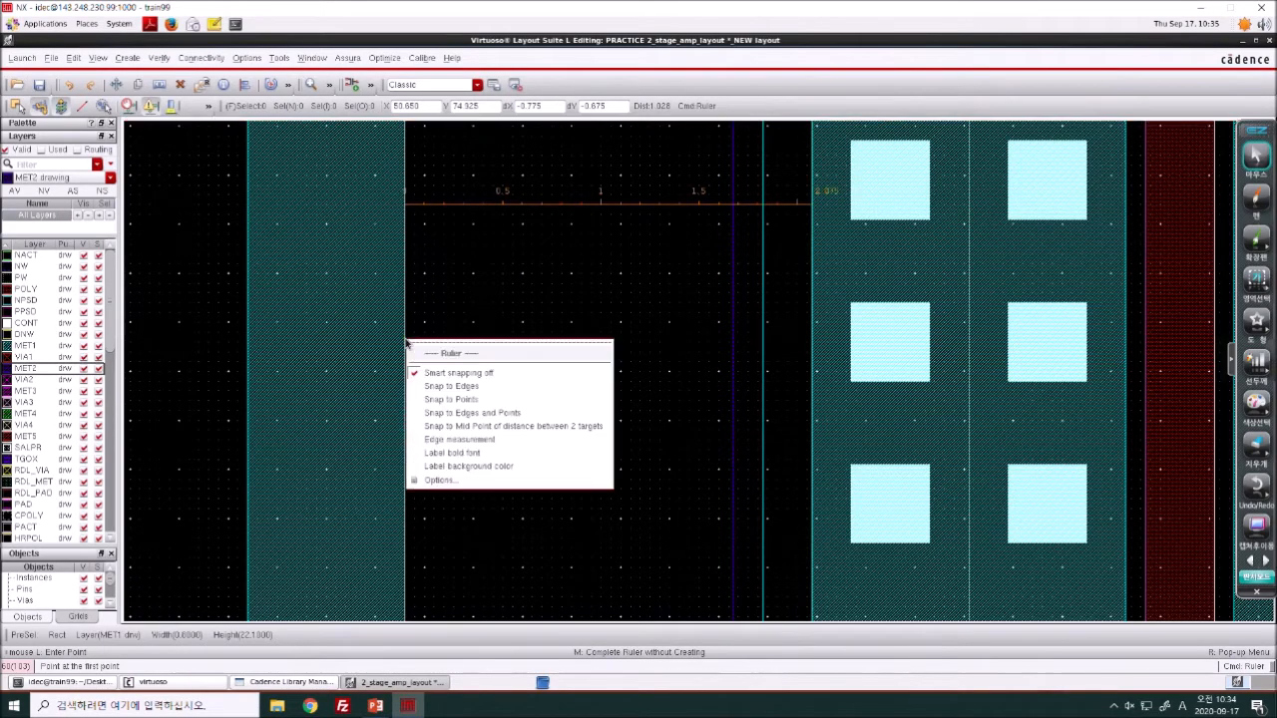
click(474, 386)
click(411, 369)
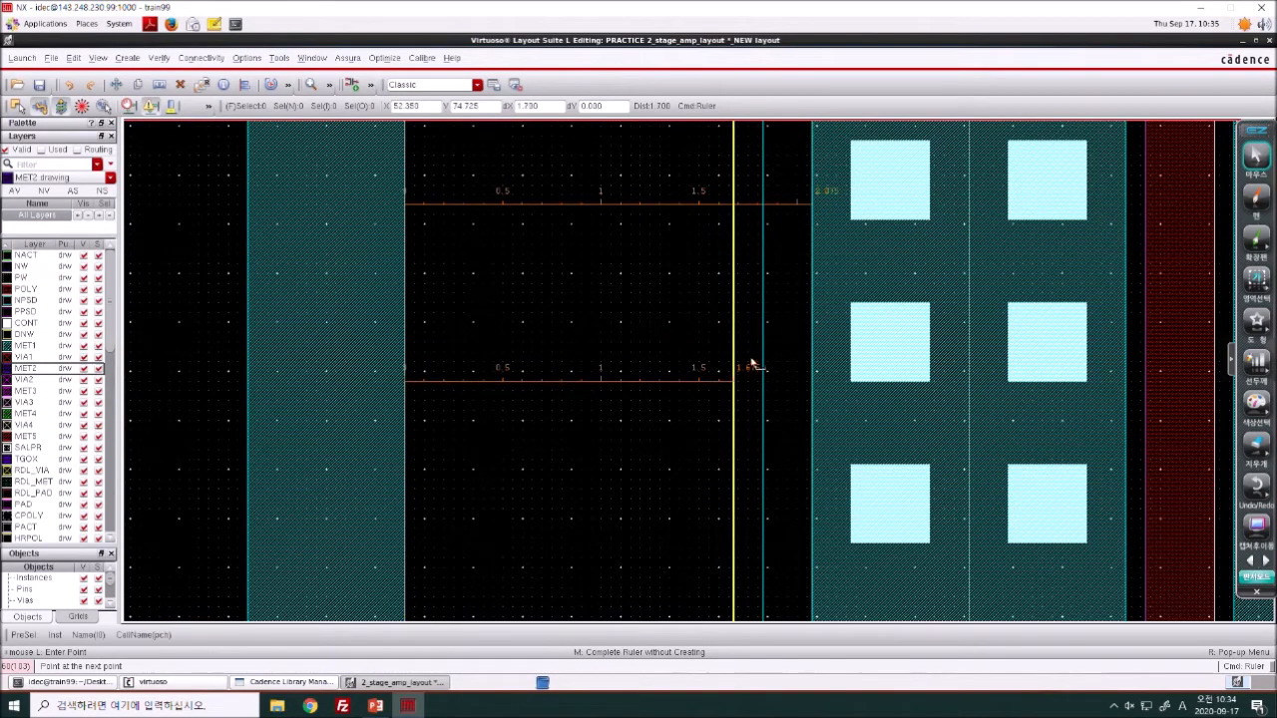
right_click(688, 296)
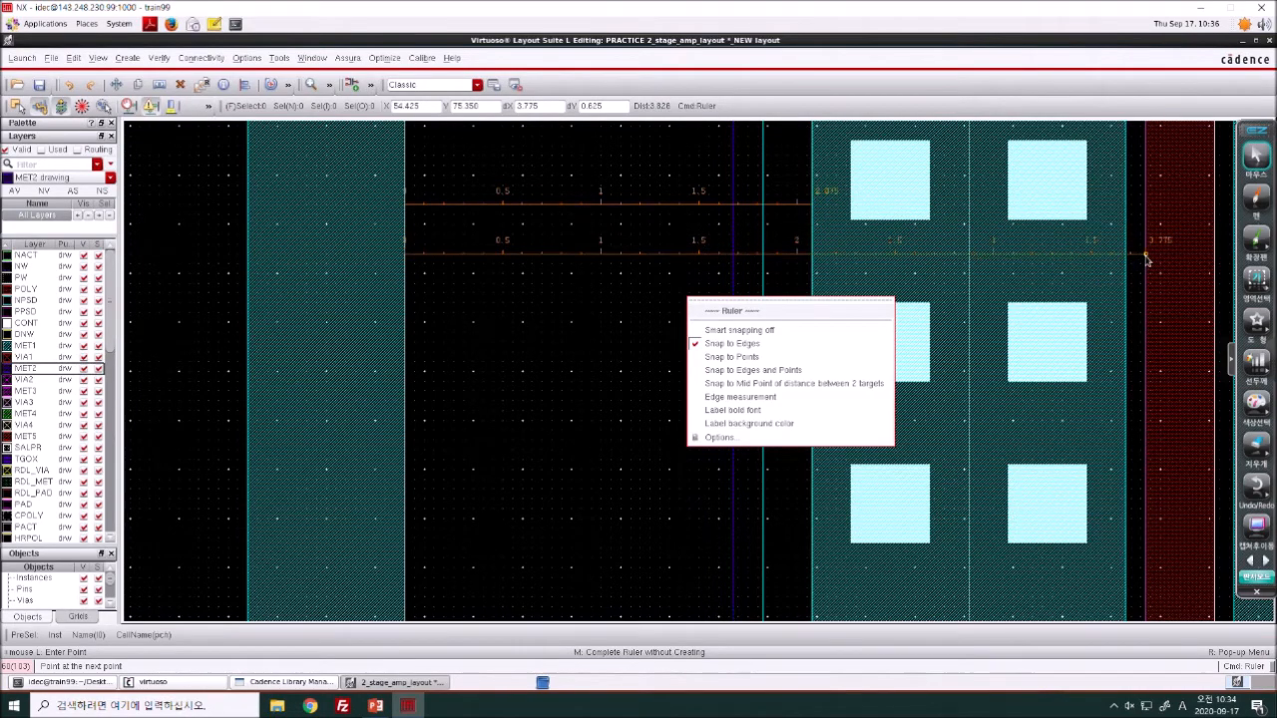
click(722, 330)
key(Escape)
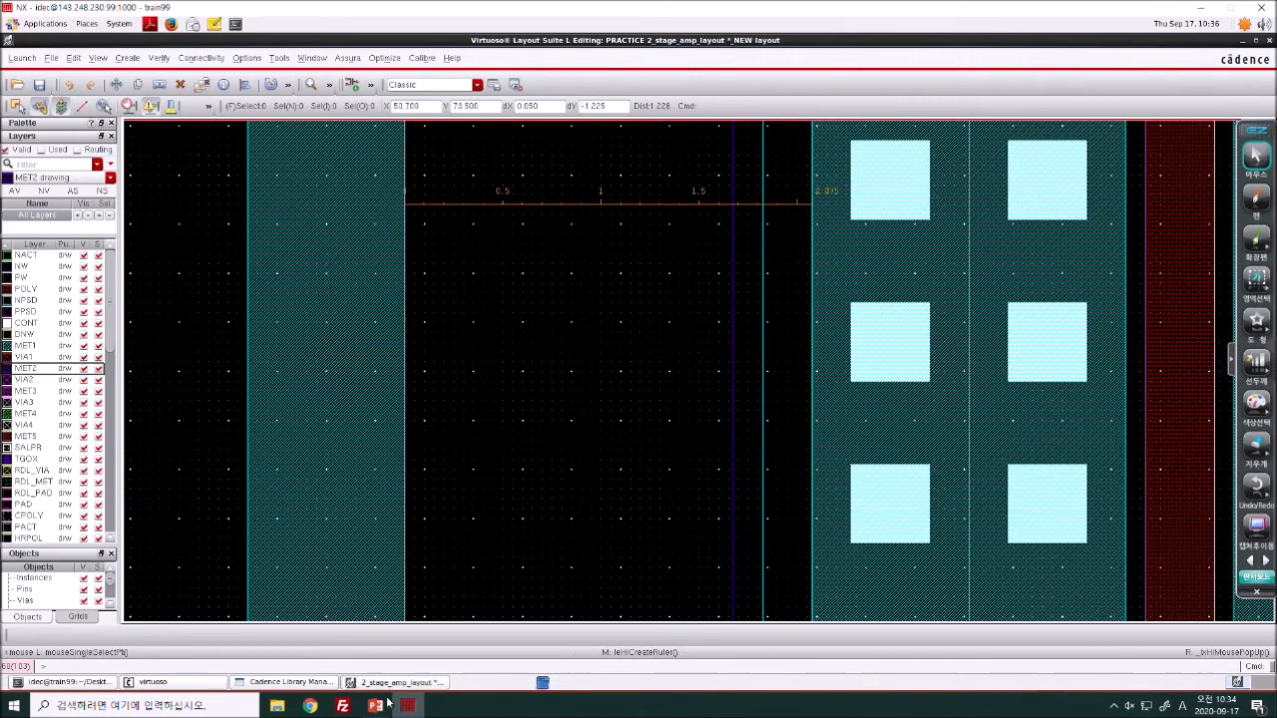
- Clear all existing rulers and draw a new horizontal ruler from the gap across the neighbouring transistor's contacts
key(shift+k)
key(k)
click(519, 347)
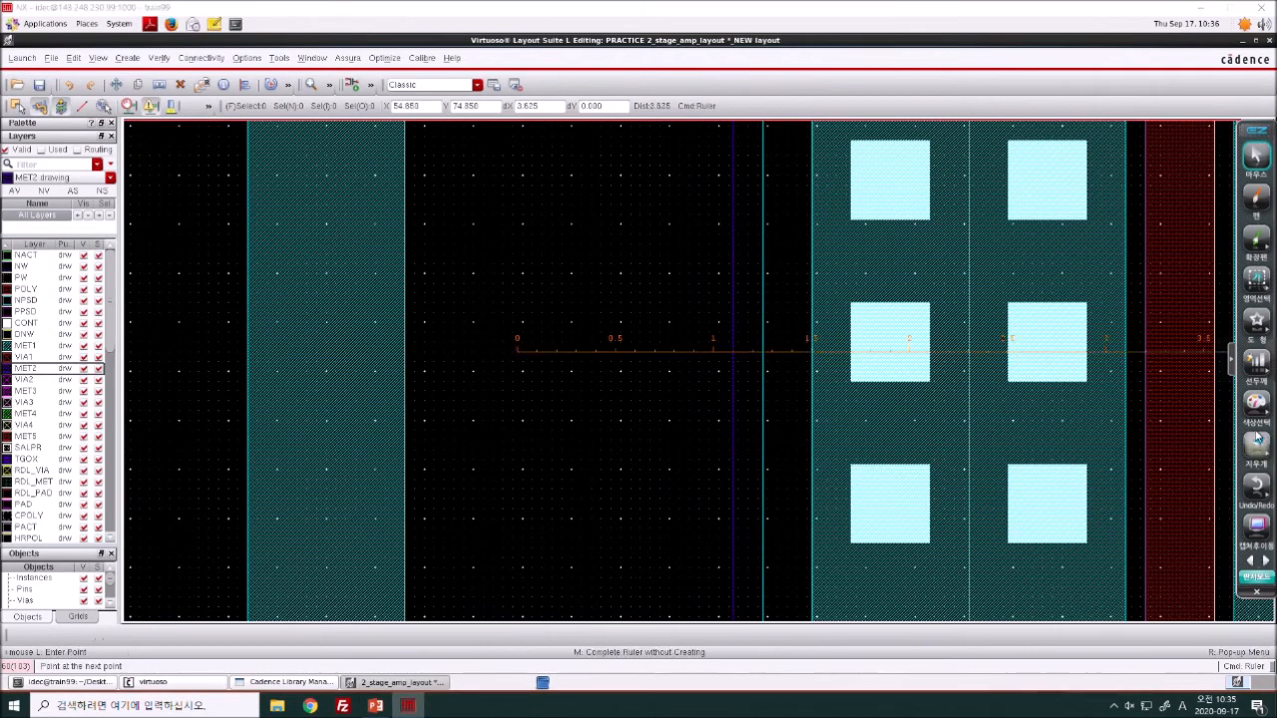
click(1257, 439)
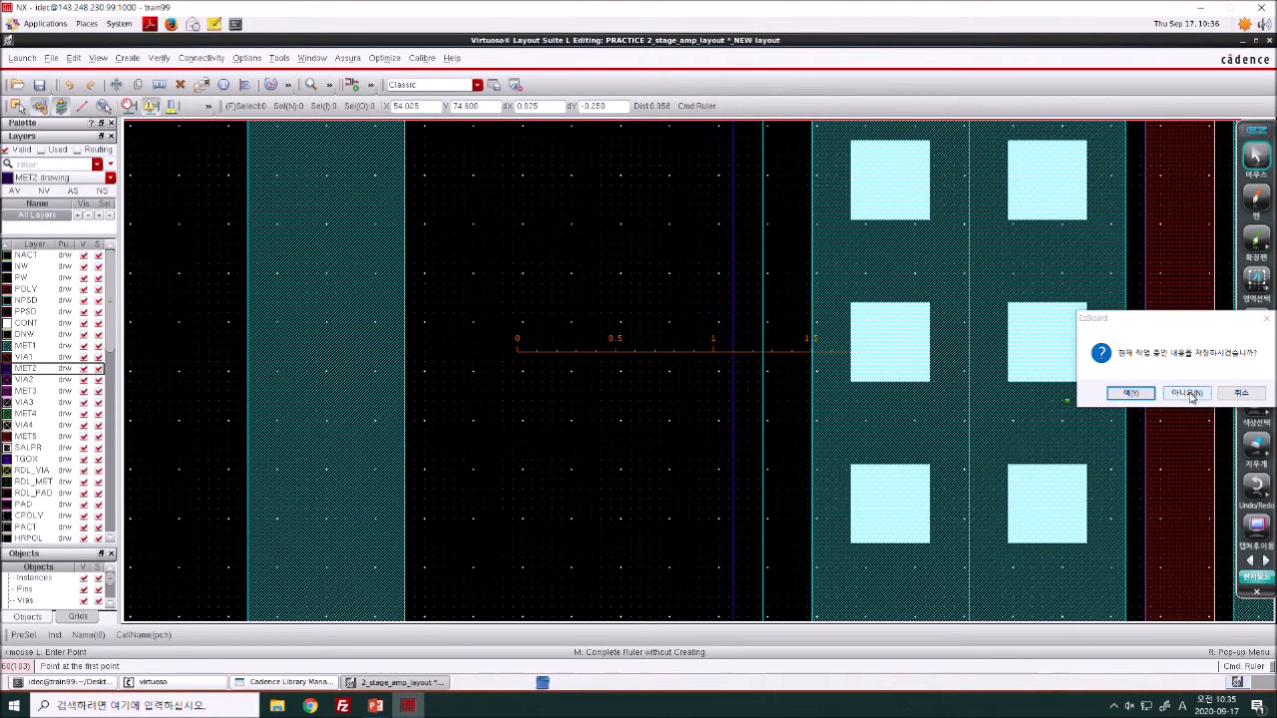
click(1187, 394)
- Draw a short ruler about 0.05 long over the horizontal ruler and leave the Ruler command
click(687, 352)
click(685, 352)
click(650, 355)
click(650, 347)
key(Escape)
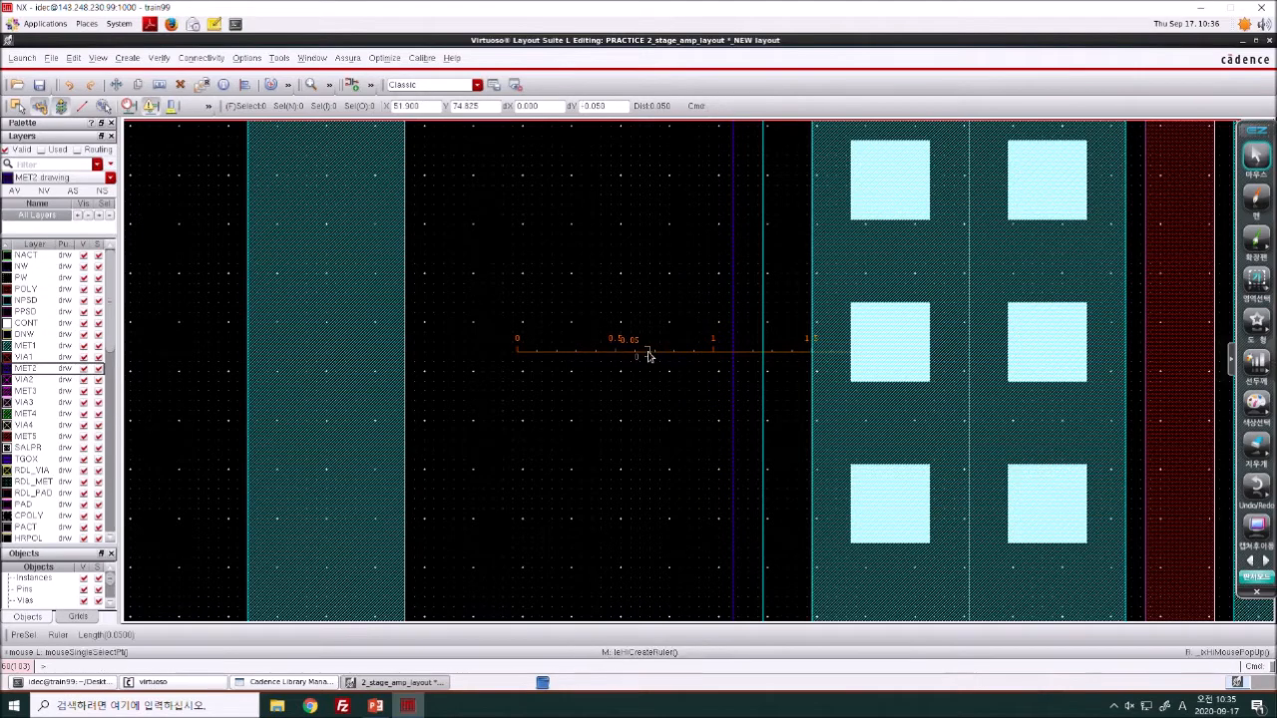
- Delete the long horizontal ruler and the remaining short one, consulting the Exercise slide in PowerPoint in between
key(Delete)
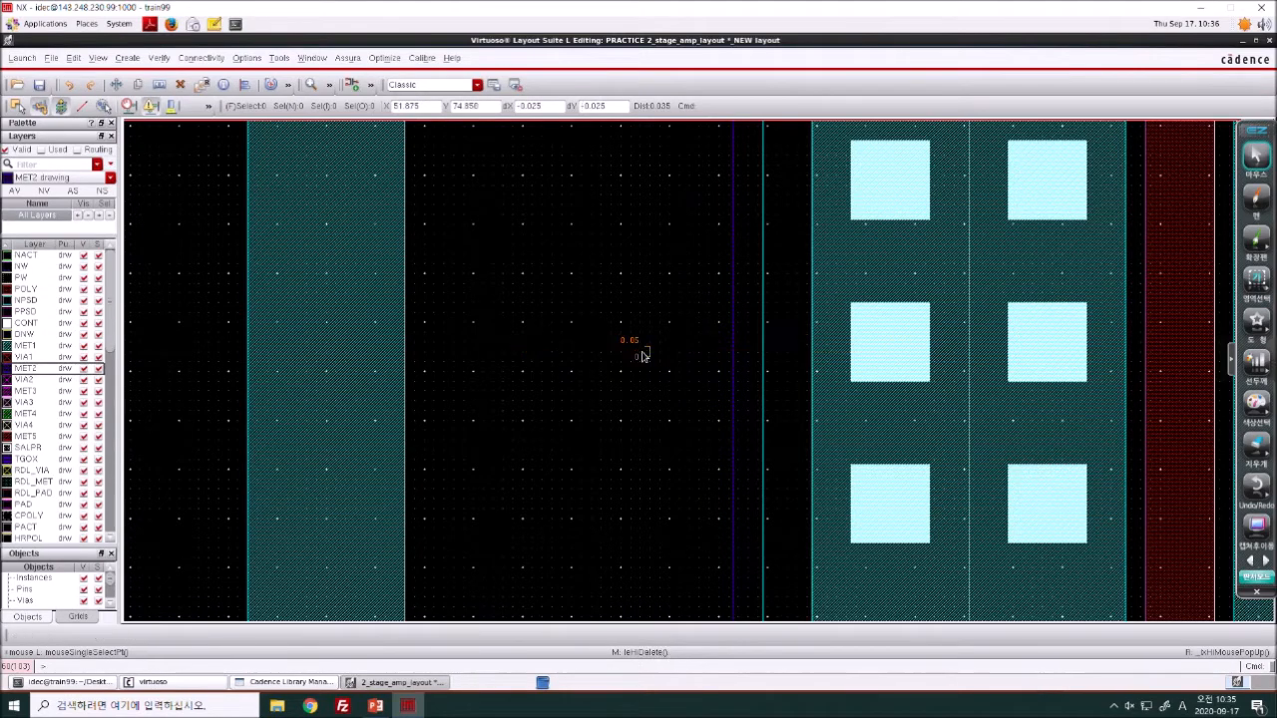
click(375, 705)
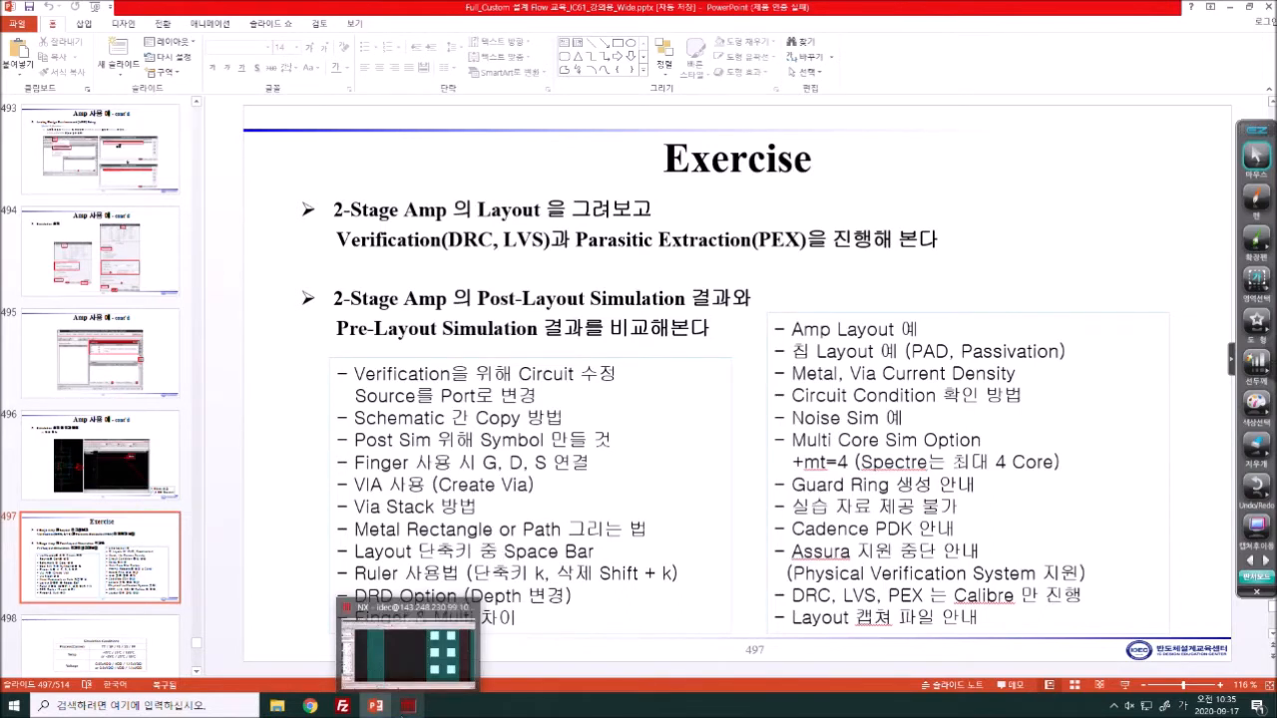
click(407, 705)
click(653, 389)
key(Delete)
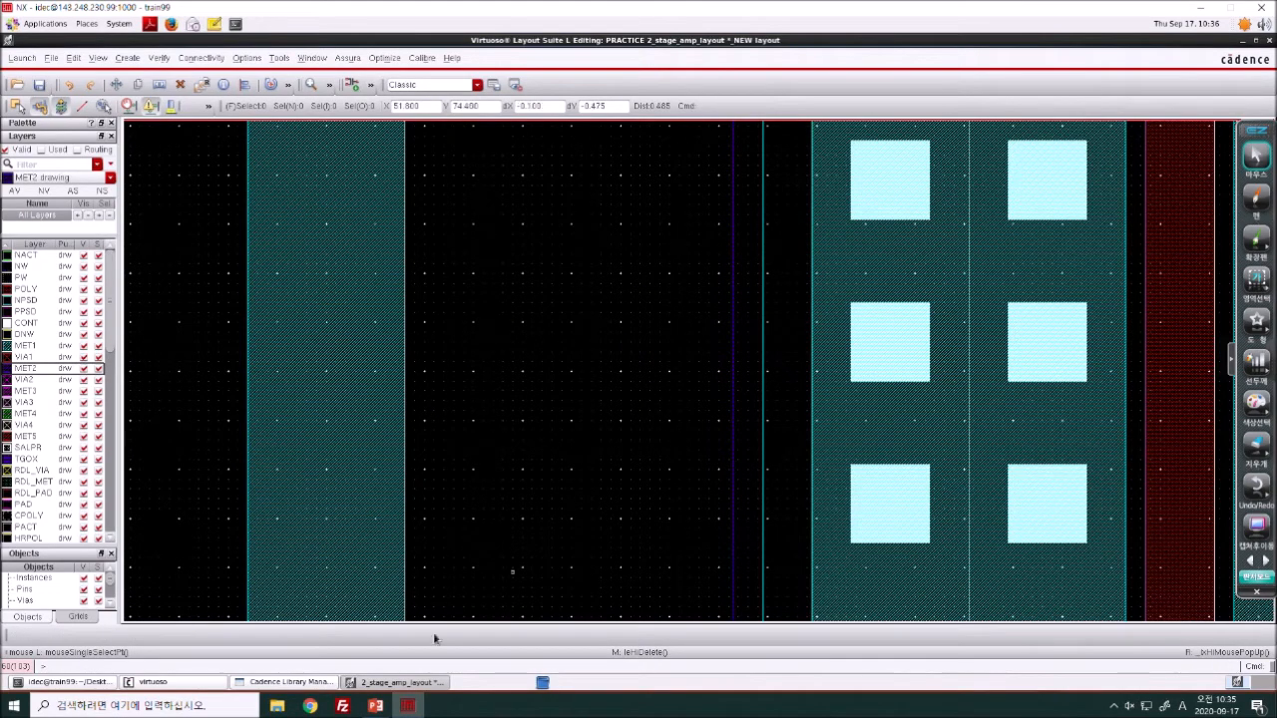
- Examine the Hierarchy Depth choices in the DRD options for the layout and close the dialog without applying changes
mouse_move(373, 705)
key(f)
click(246, 58)
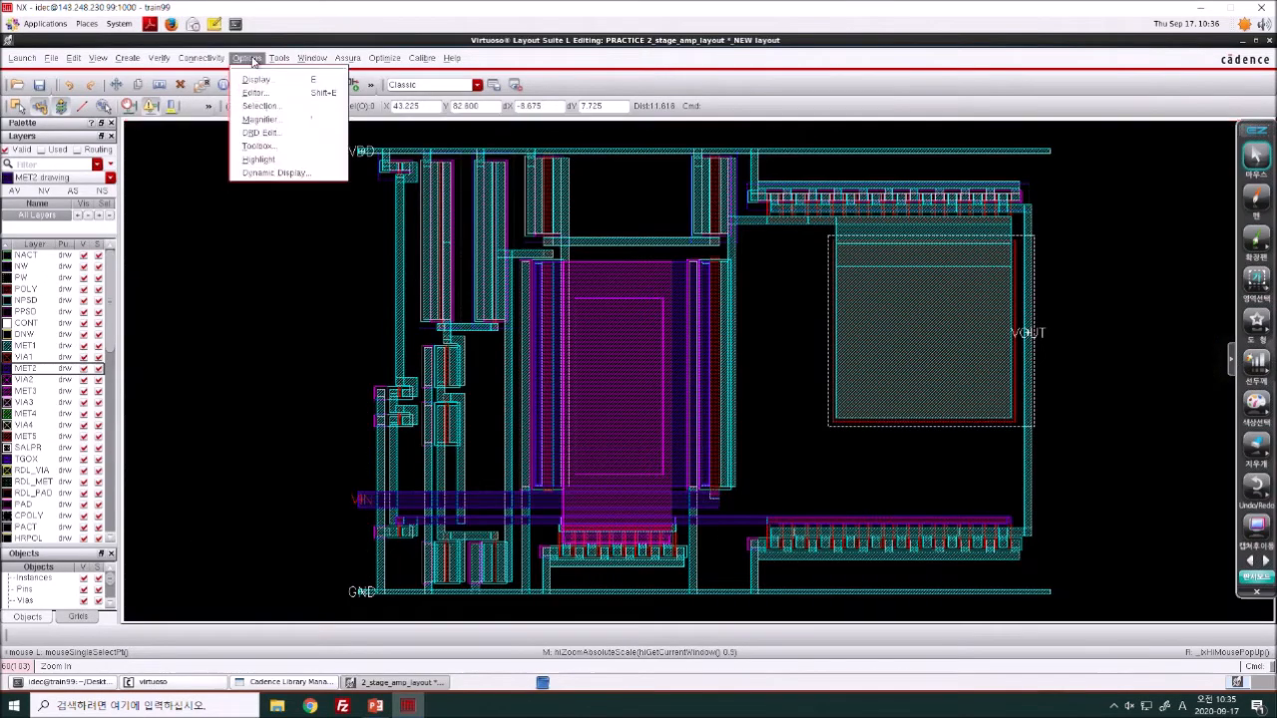
click(259, 132)
click(389, 164)
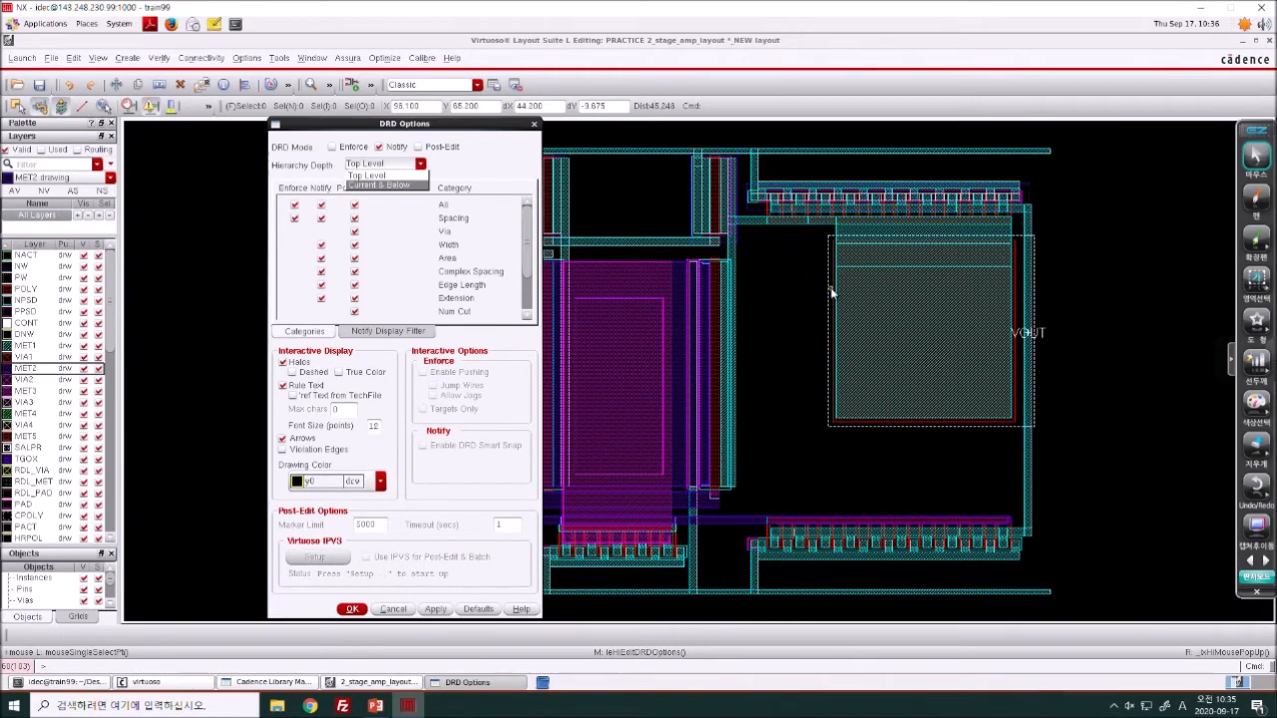
click(1256, 279)
click(1128, 276)
key(Escape)
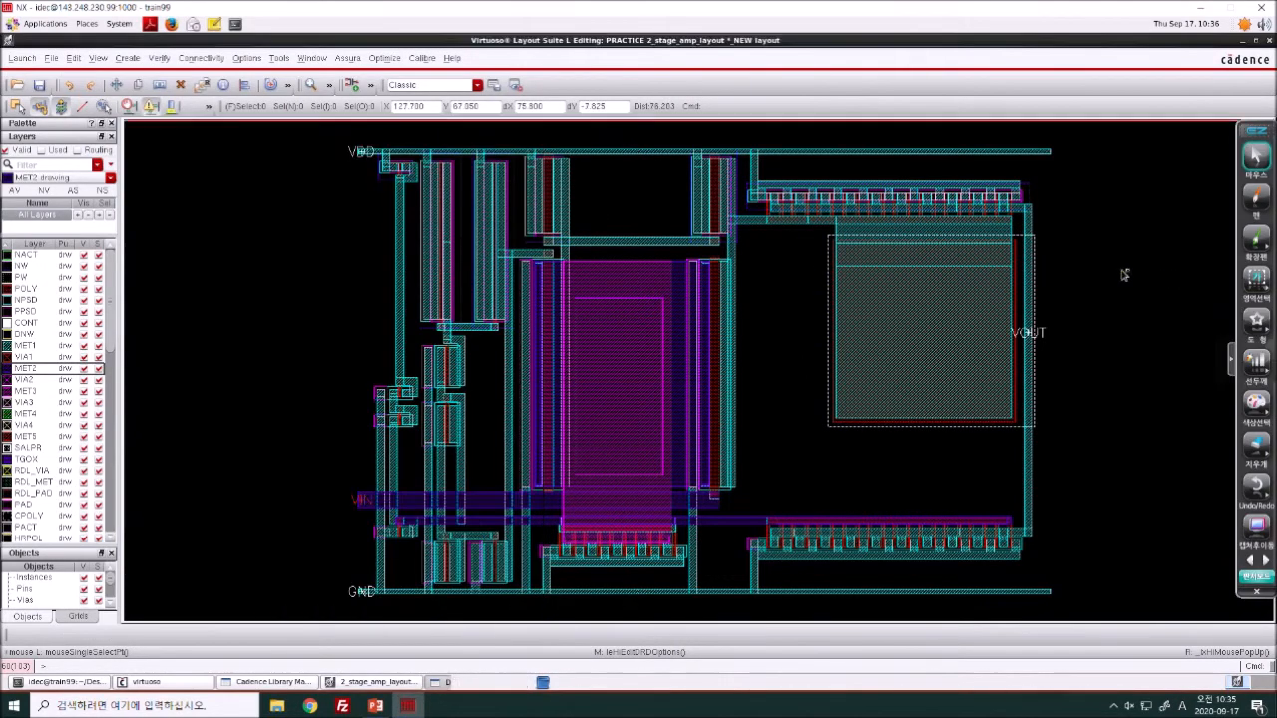
- Display only the top hierarchy level of the layout, with the instances shown as named outlines
key(ctrl+f)
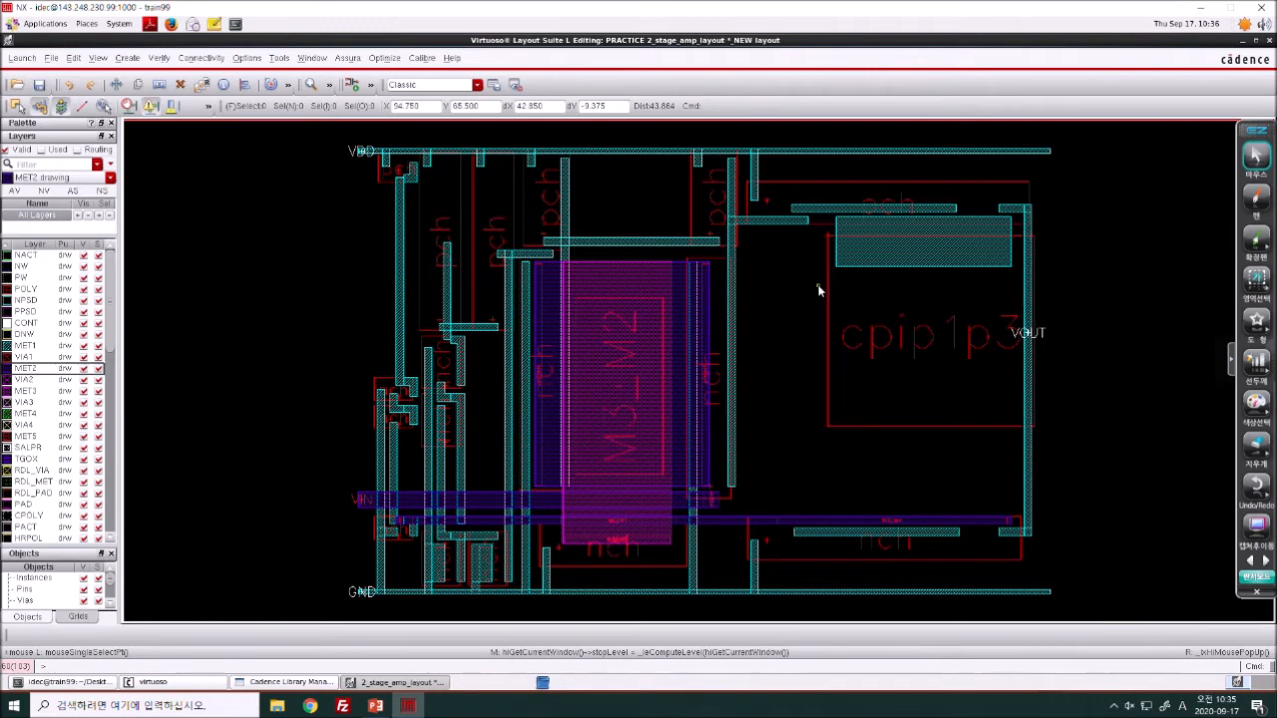
- Place two instances of the PRACTICE cell 2_stage_amp_layout_rc_locaion_NEW side by side beside the amp layout and preview their full hierarchy
key(i)
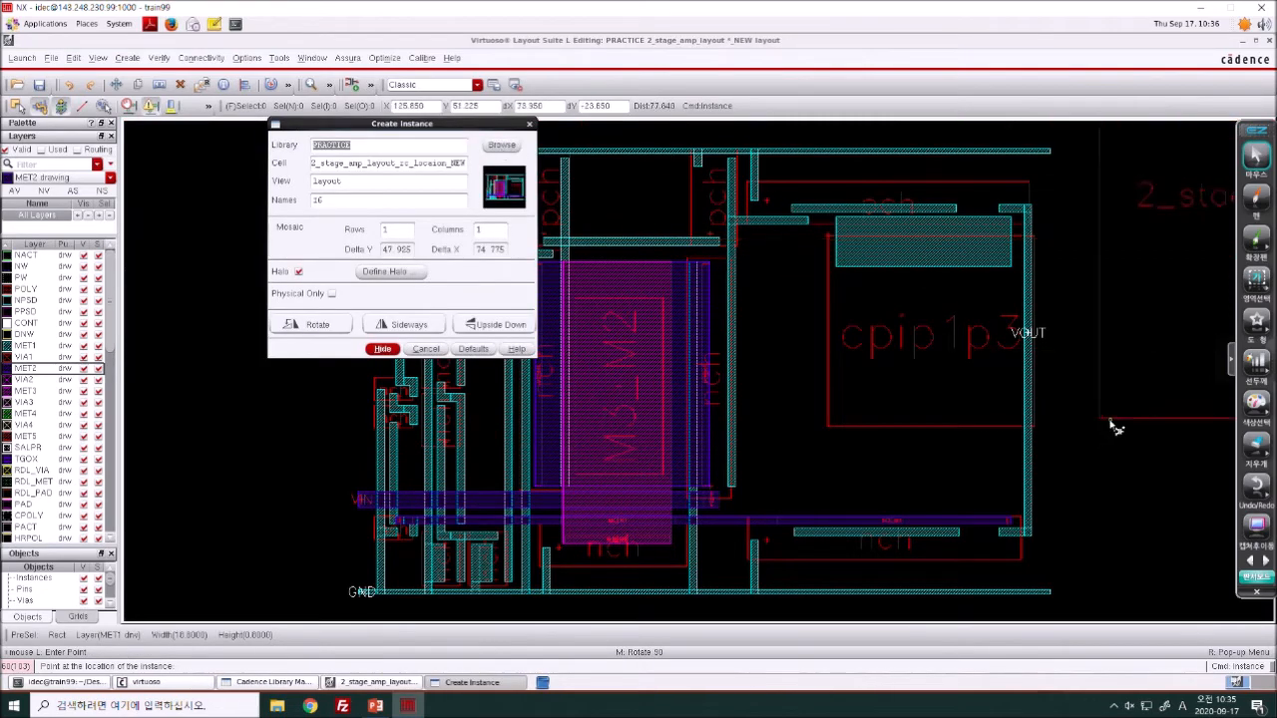
click(1045, 77)
key(shift+z)
key(shift+z)
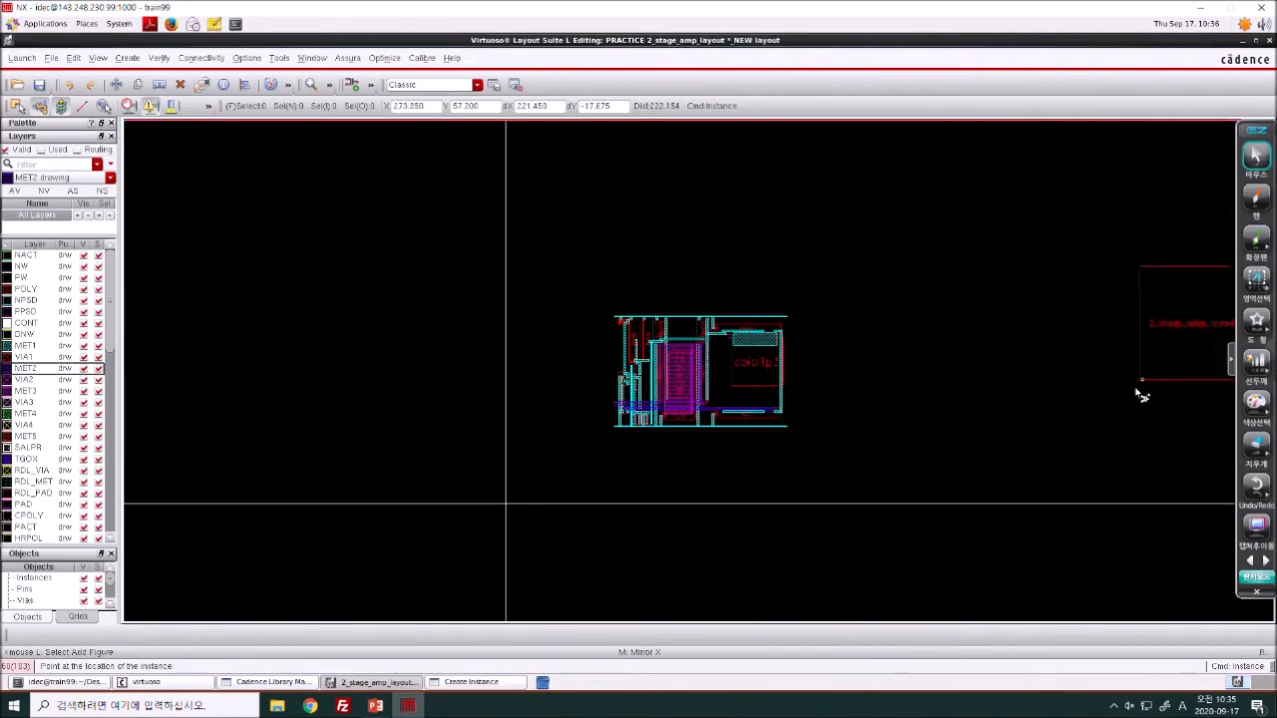
click(905, 416)
click(1172, 408)
key(f)
key(Escape)
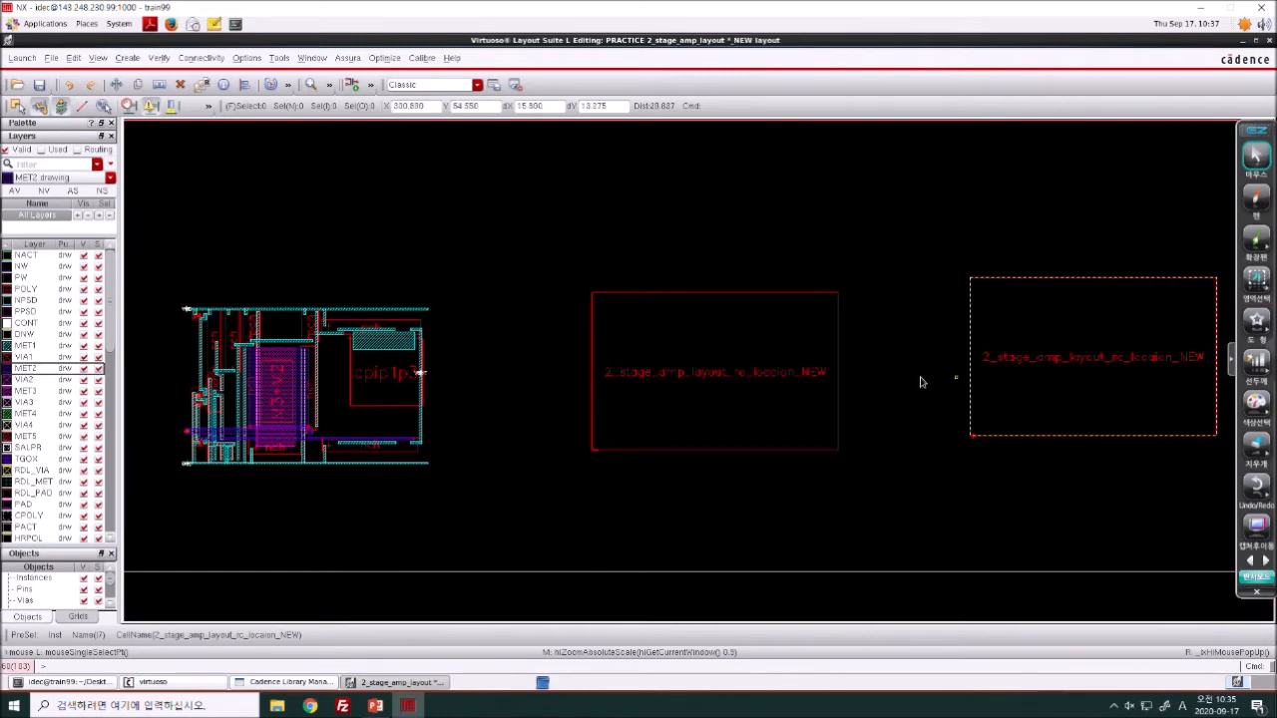
key(shift+f)
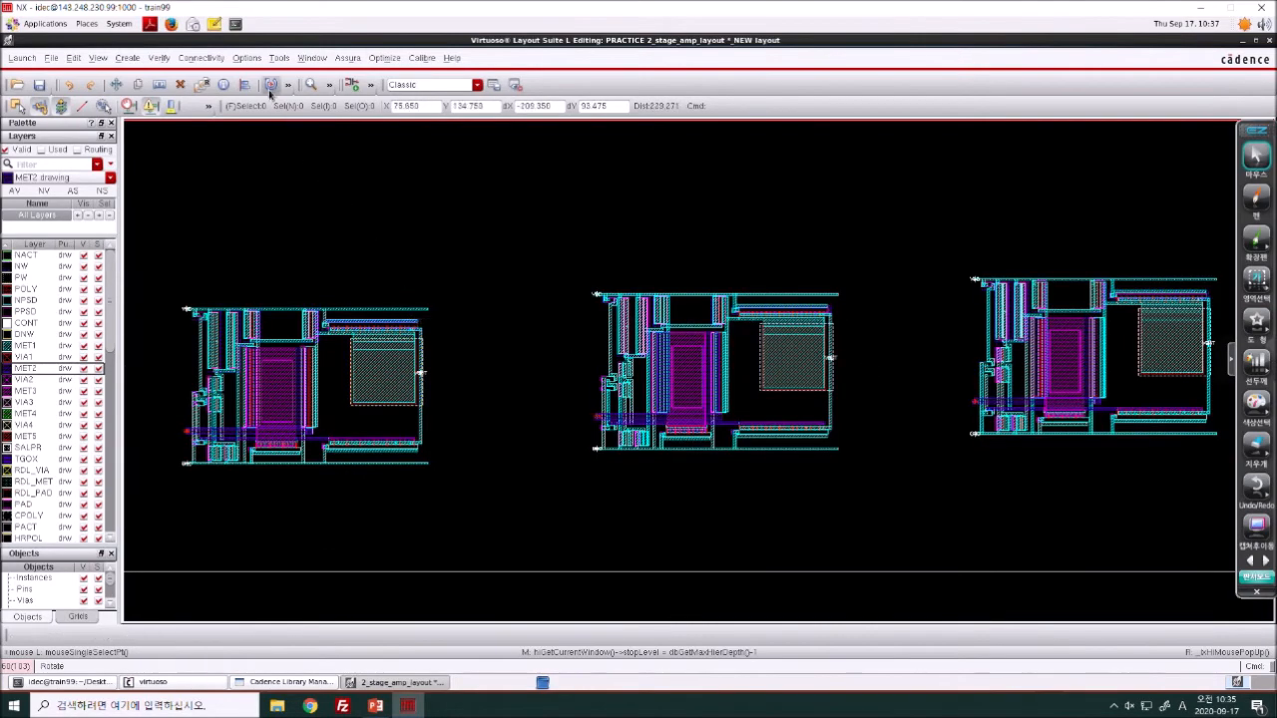
key(ctrl+f)
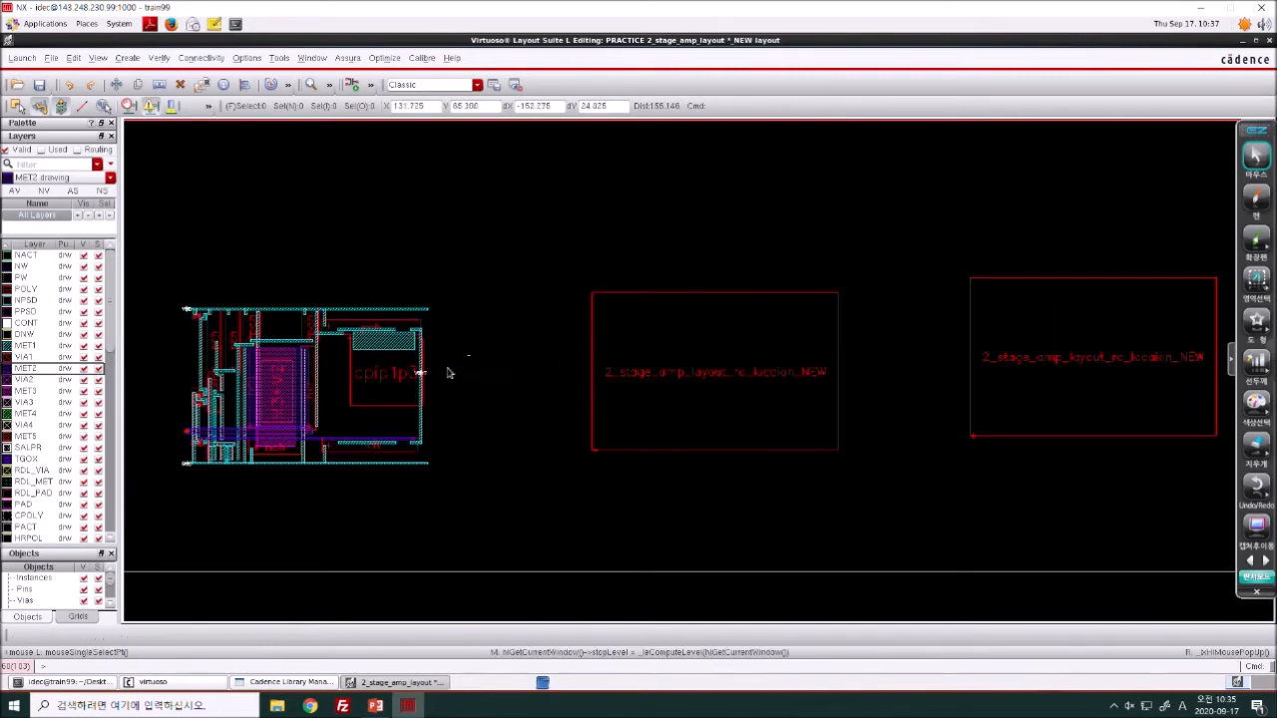
- Begin a MET1 rectangle in the gap beside the nearer placed instance, with all hierarchy levels displayed
right_drag(499, 256, 758, 469)
click(25, 345)
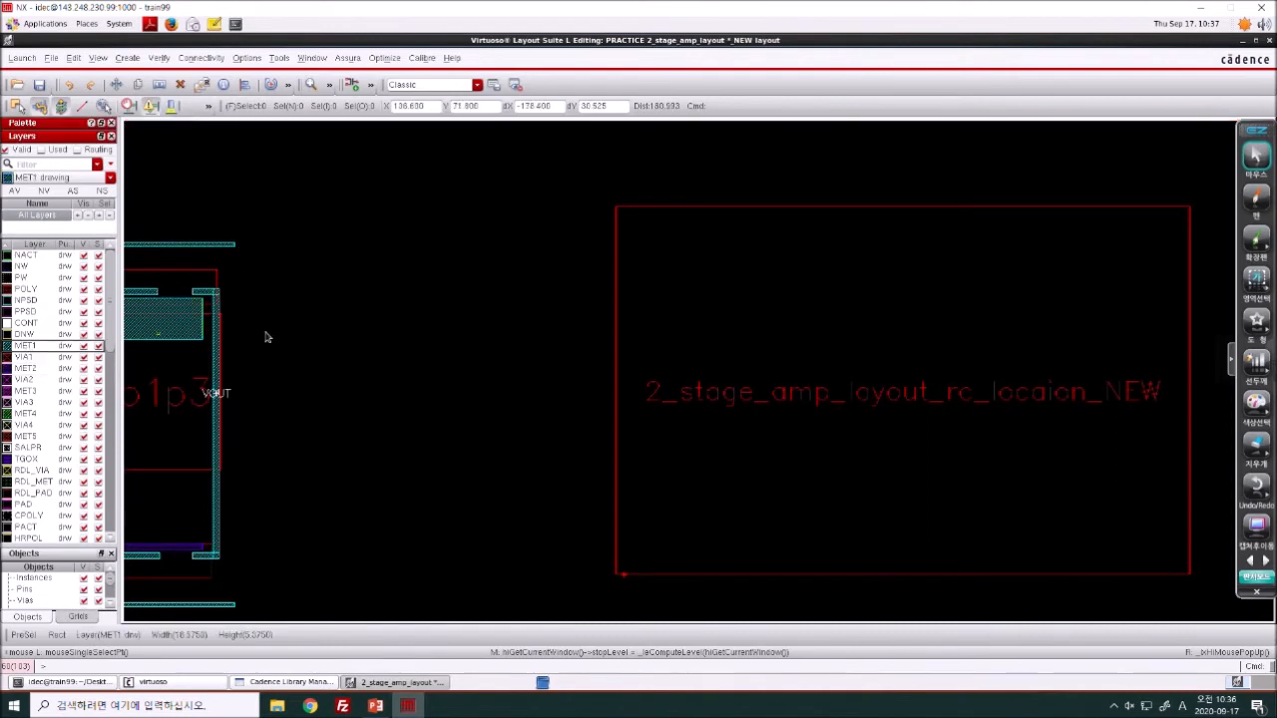
key(r)
click(336, 235)
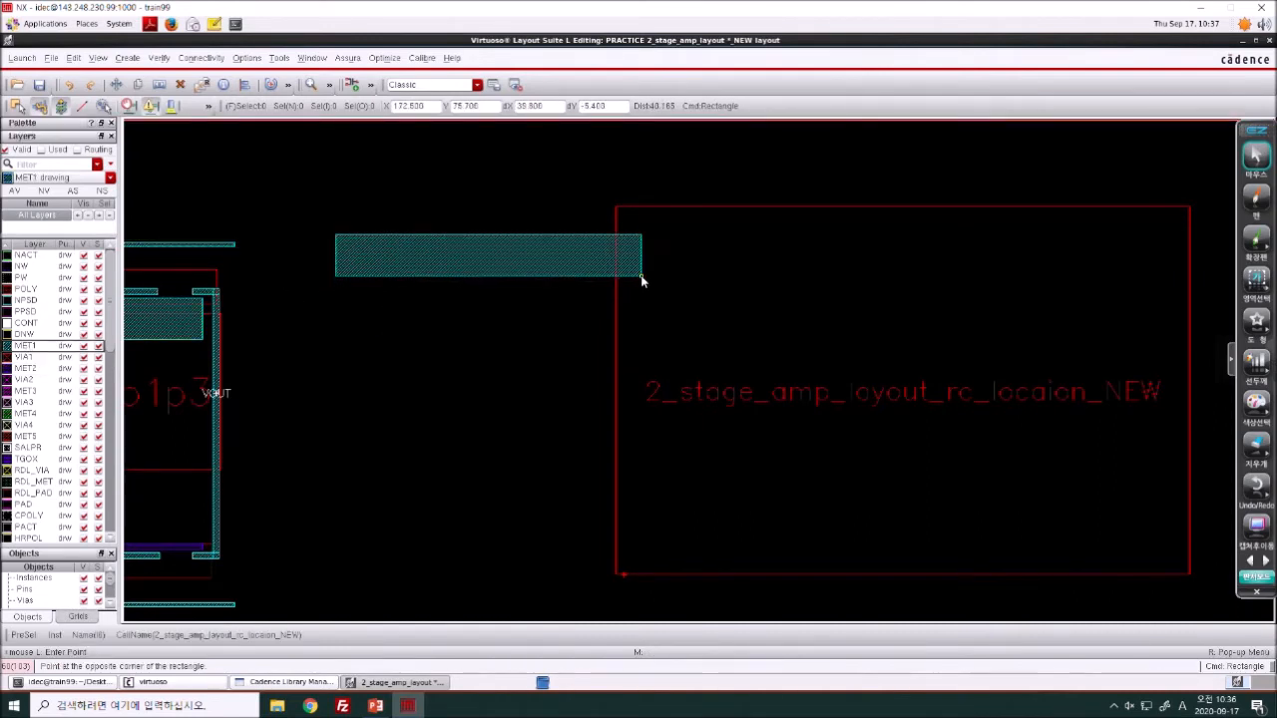
key(shift+f)
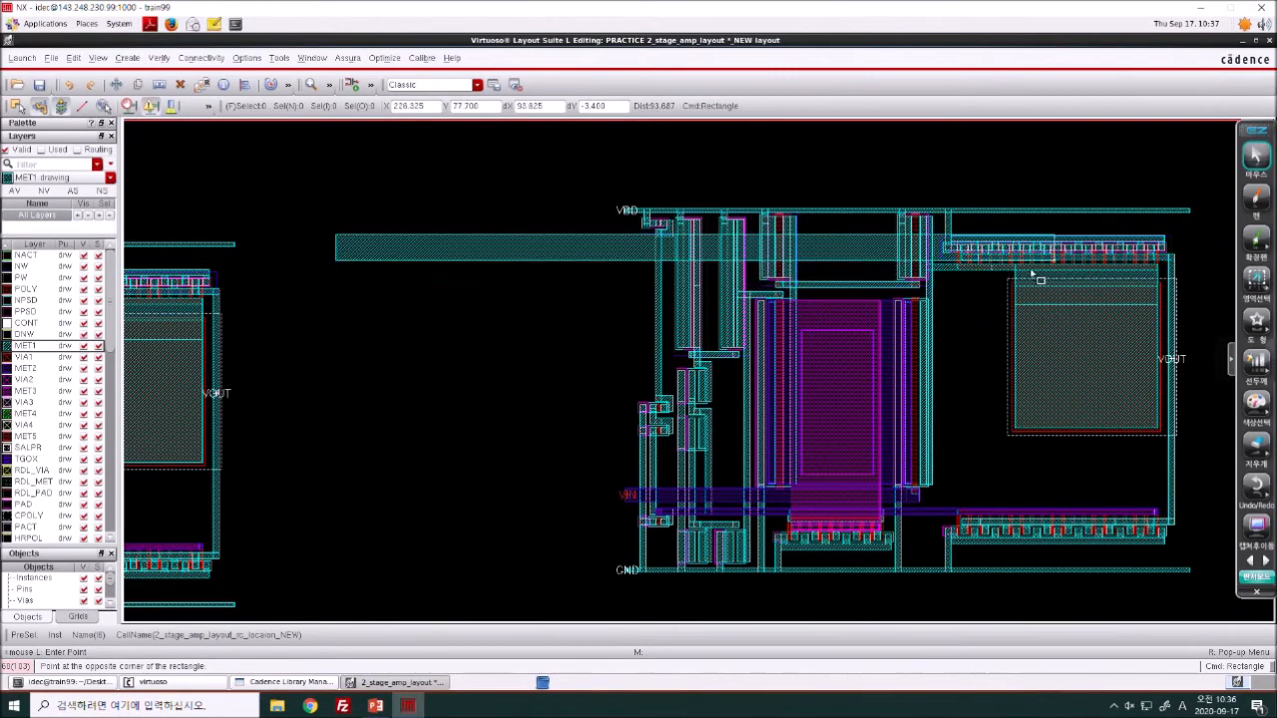
click(195, 130)
- Set the DRD hierarchy depth to Current & Below and test the spacing check with the MET1 rectangle against the instance
click(246, 57)
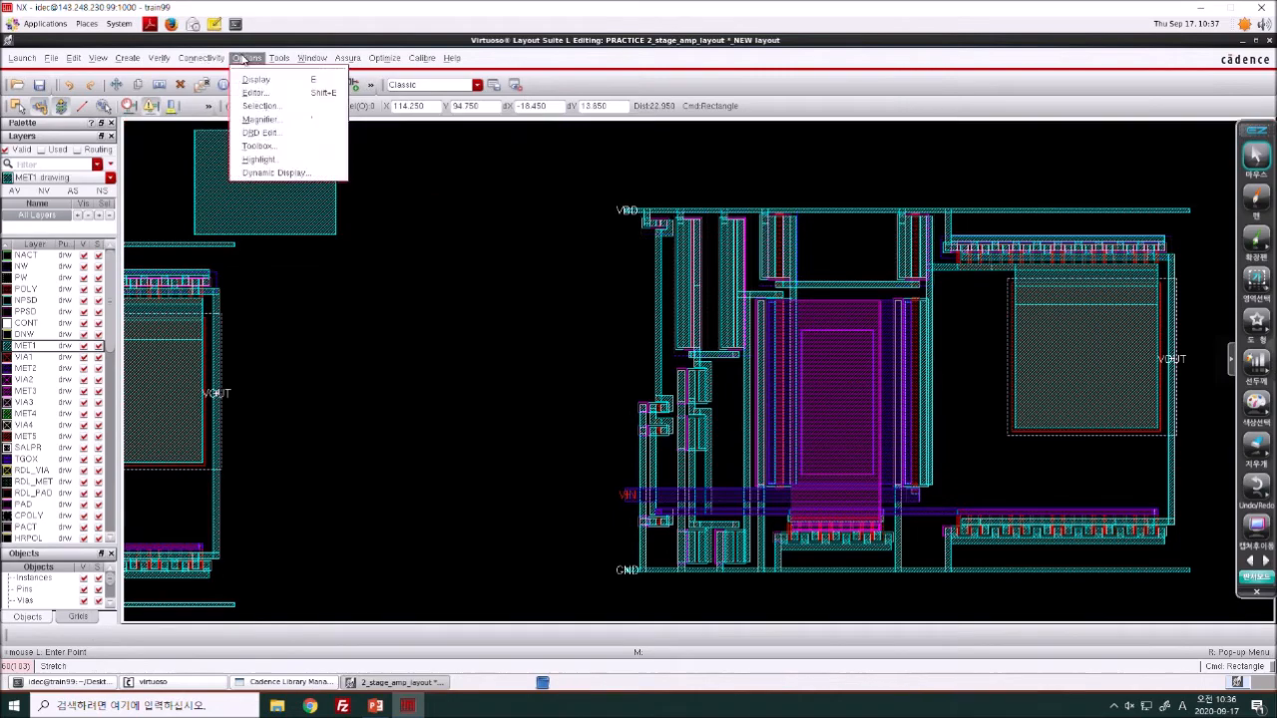
click(256, 131)
click(374, 166)
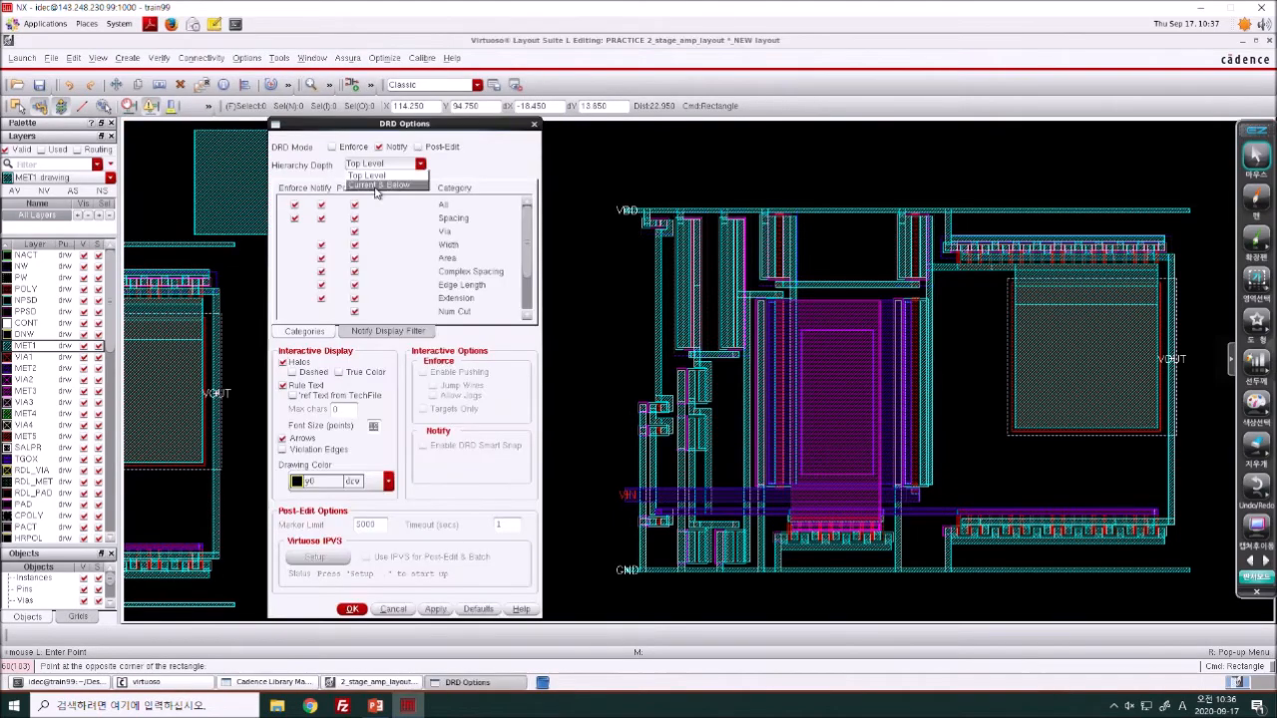
click(379, 189)
click(352, 610)
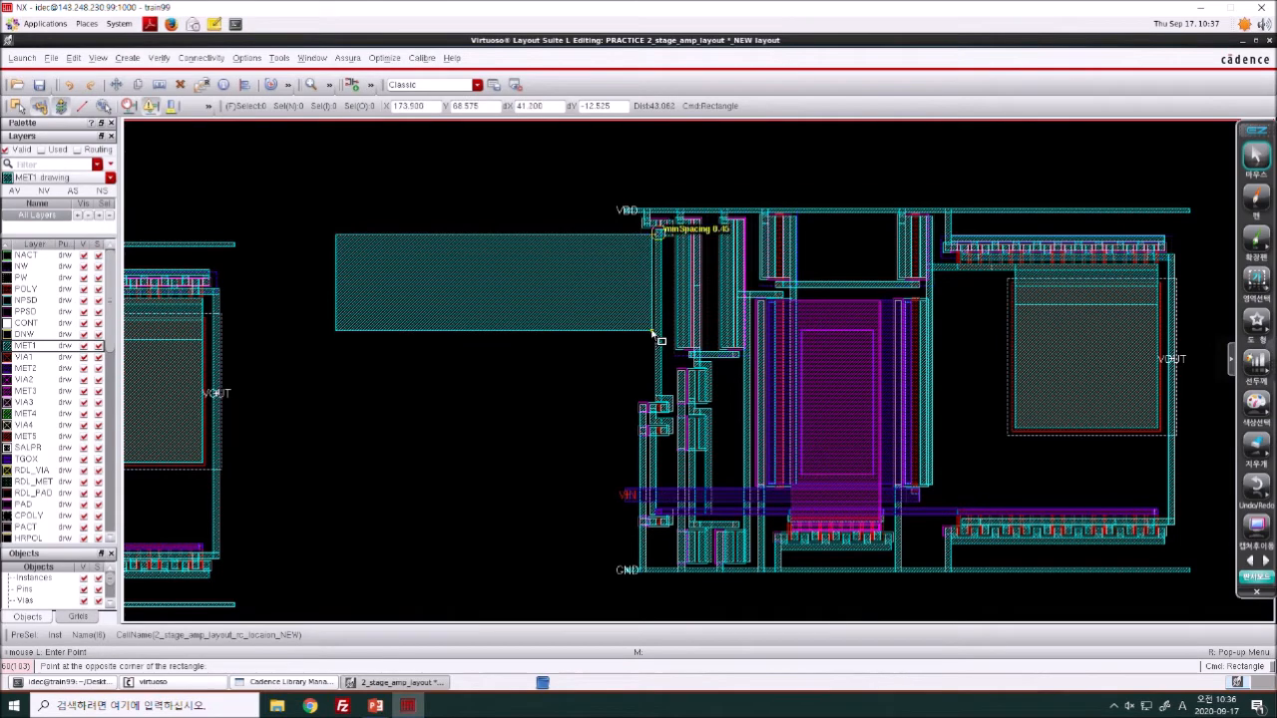
key(Escape)
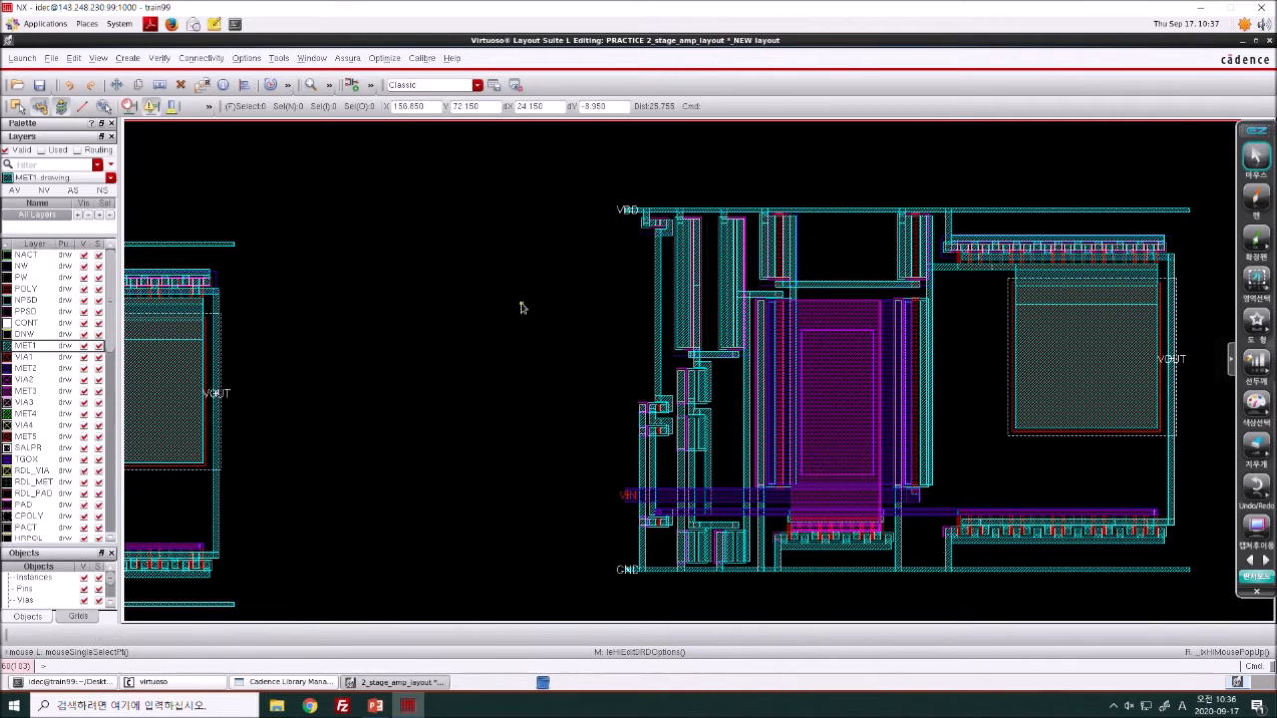
- Delete both placed 2_stage_amp_layout_rc_locaion_NEW instances and fit the remaining amp layout
click(648, 309)
key(f)
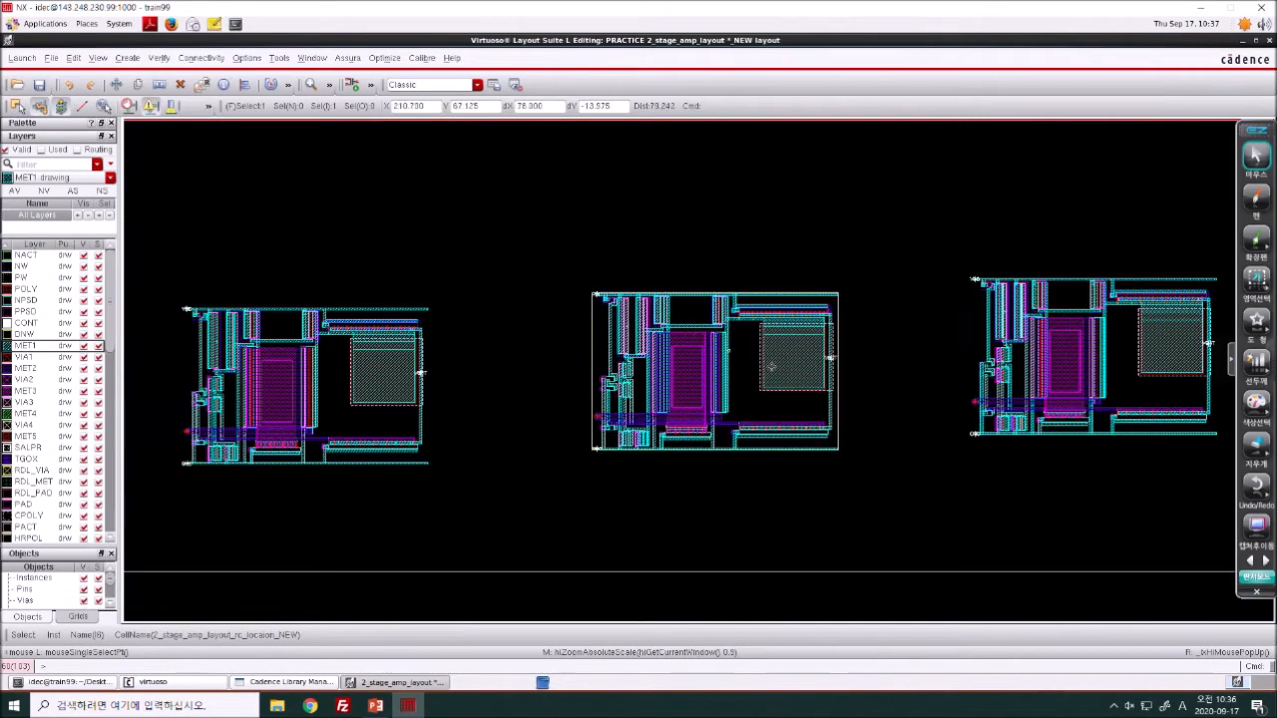
shift+click(1063, 362)
key(Delete)
key(f)
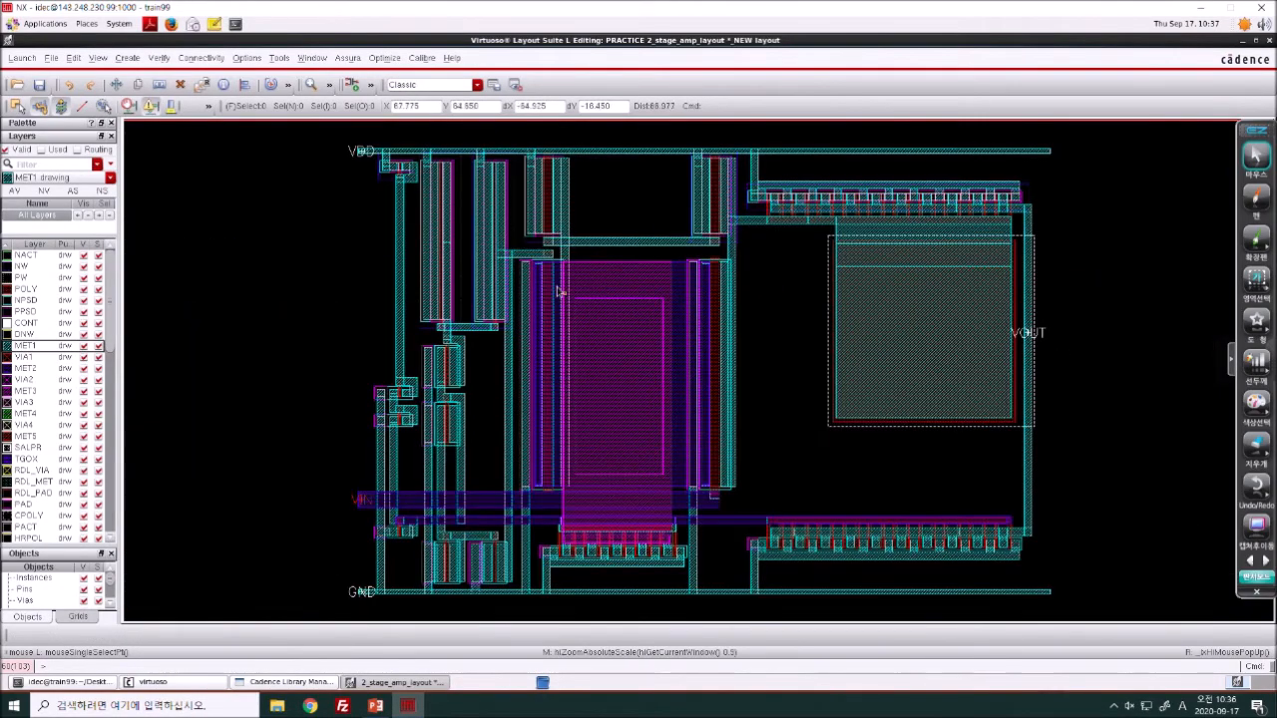
- Switch to PowerPoint to review the Exercise slide, and return to the Virtuoso layout session
click(375, 706)
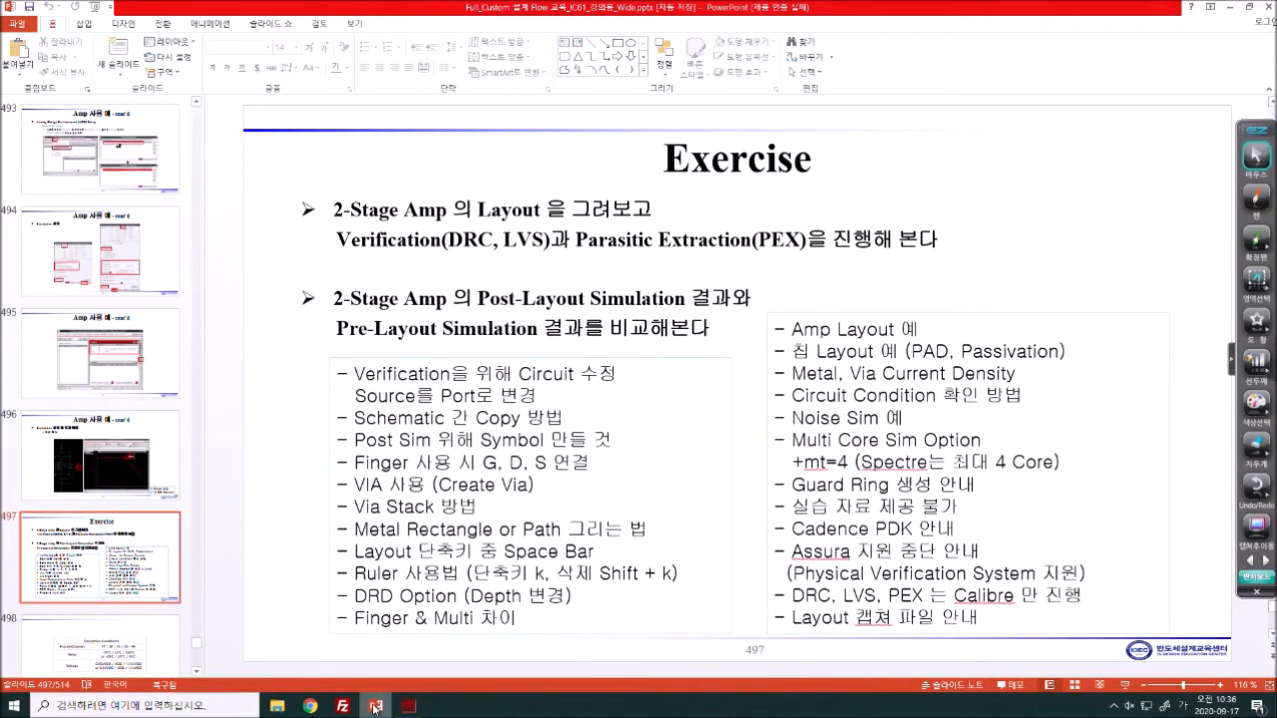
mouse_move(408, 705)
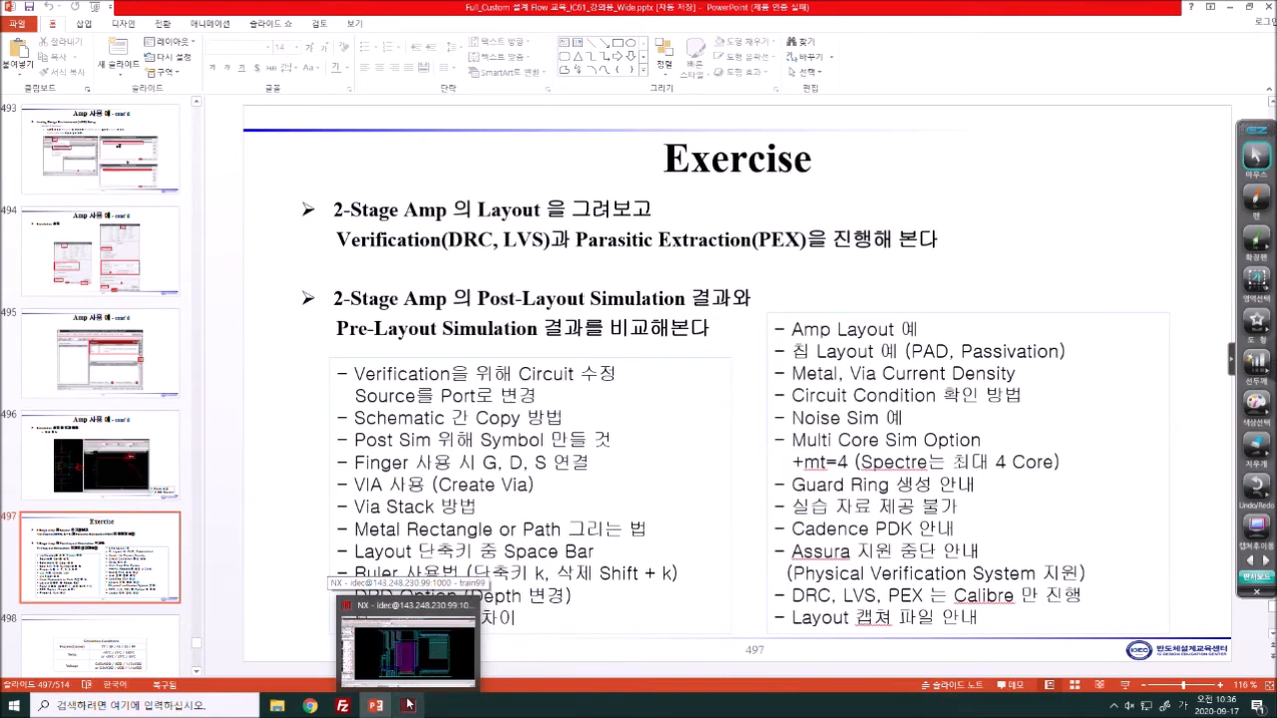
click(408, 704)
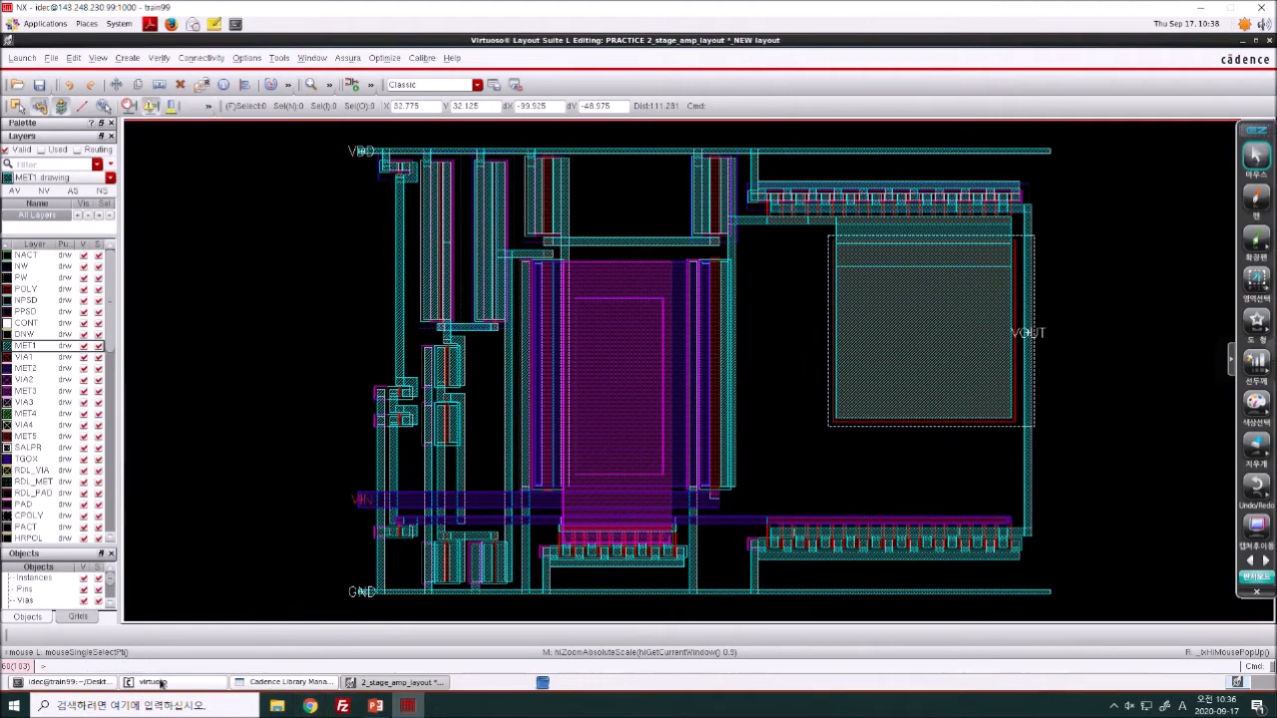
- Open the layout and schematic views of cell 00_OPAMP_EX from the OPAMP_EX library
click(263, 683)
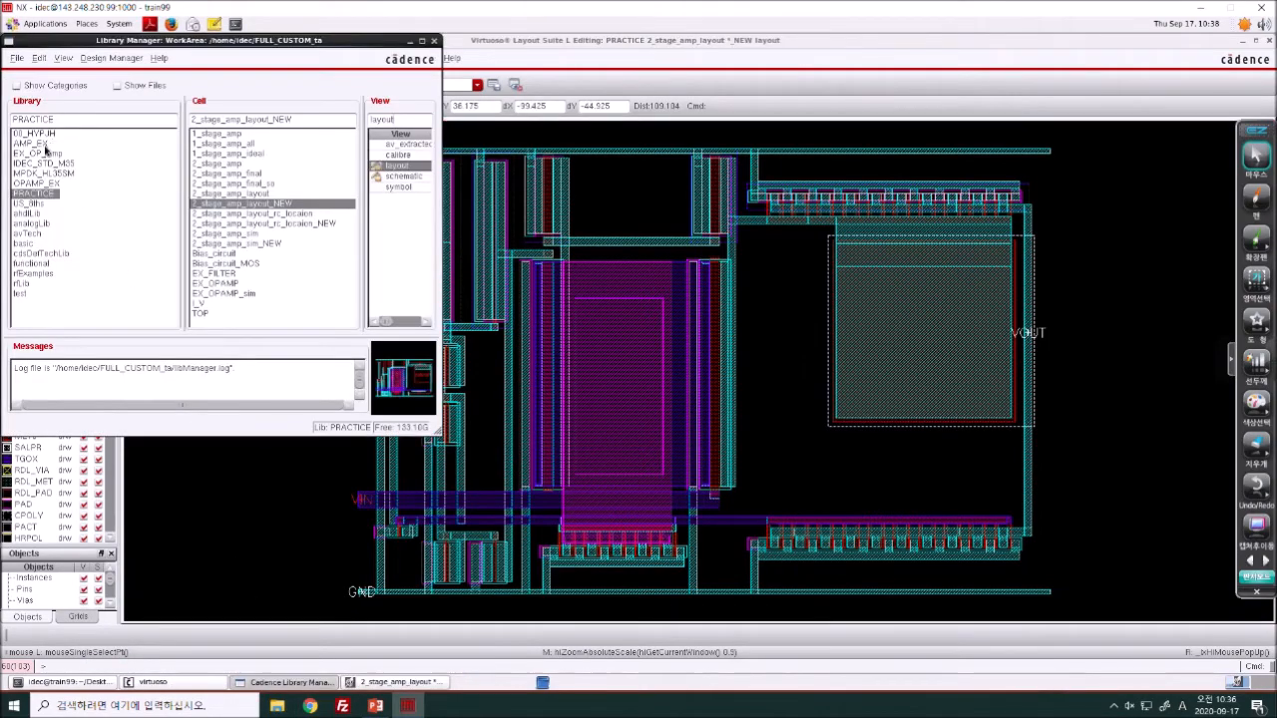
click(52, 183)
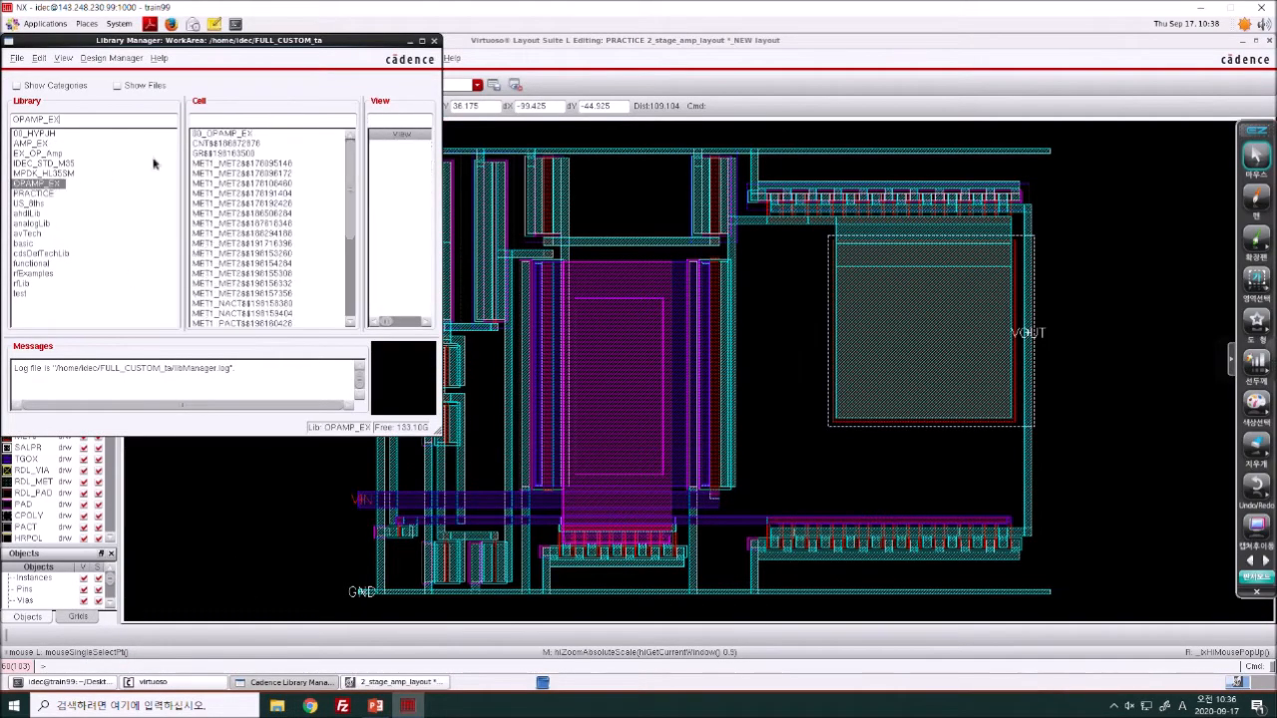
click(223, 133)
double_click(397, 144)
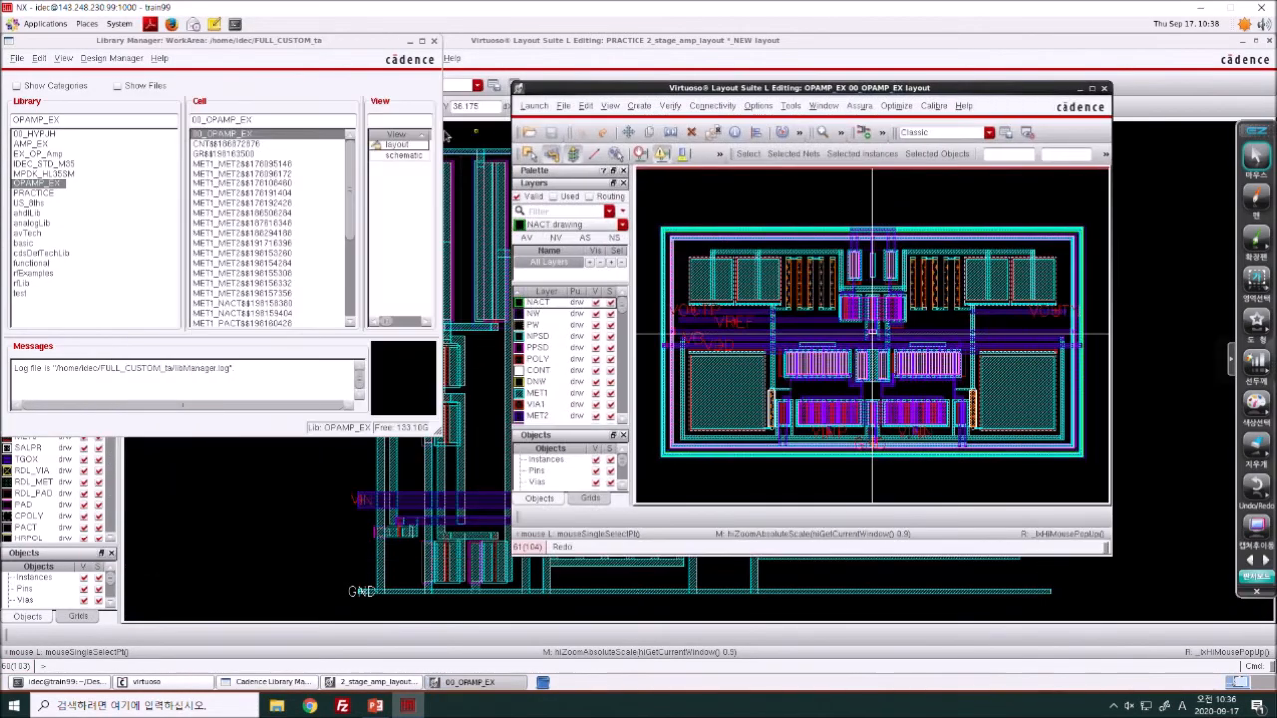
double_click(401, 154)
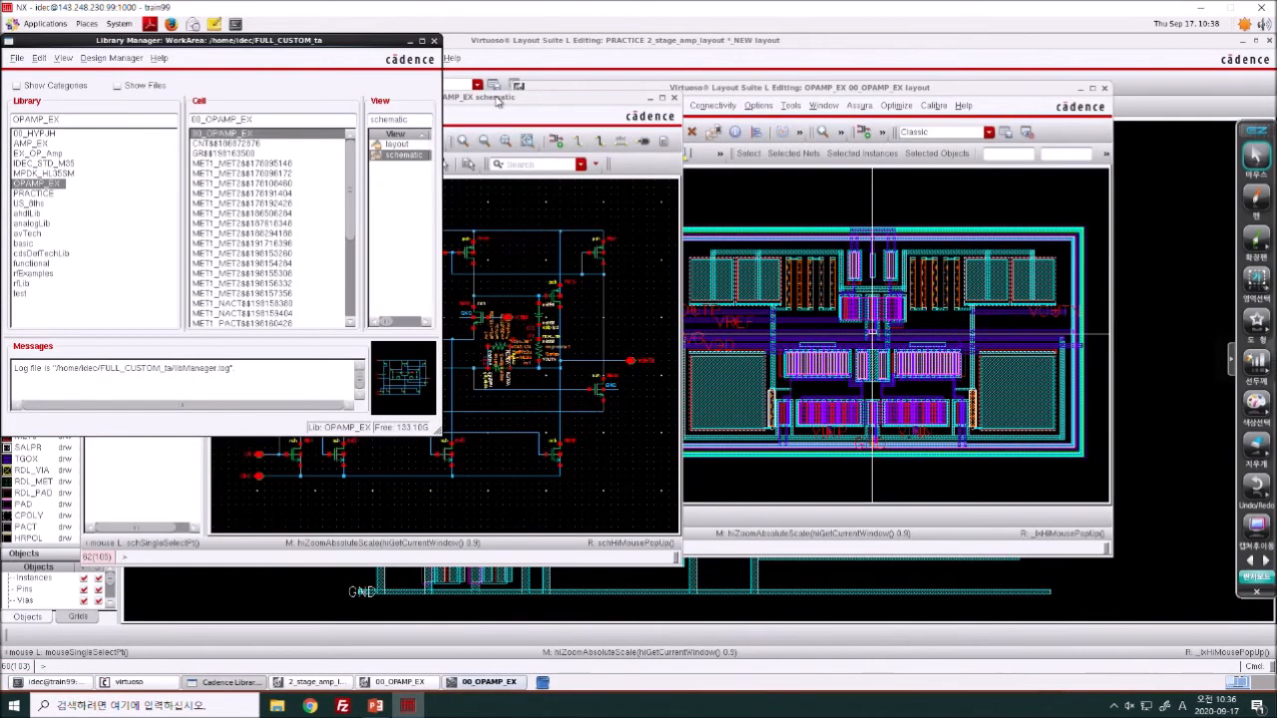
- Bring the 00_OPAMP_EX schematic fully into view, and close both the schematic and layout of that cell
drag(429, 82, 469, 97)
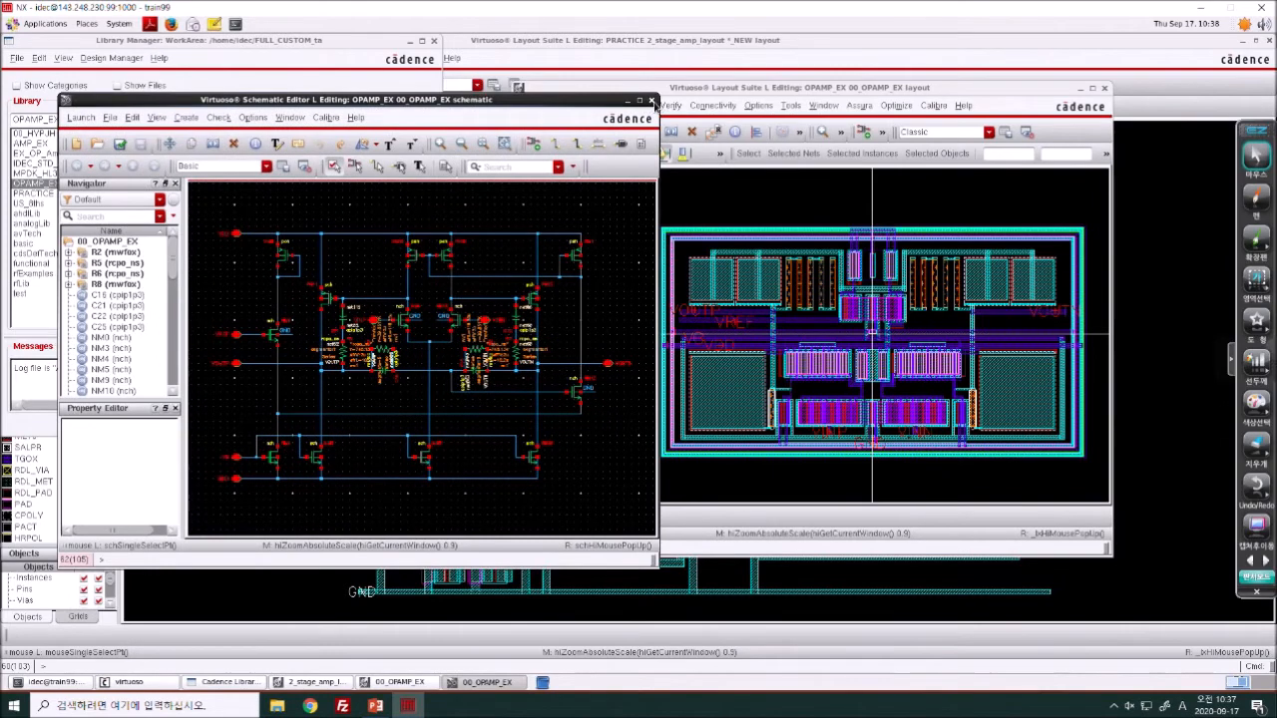
click(651, 100)
click(1105, 88)
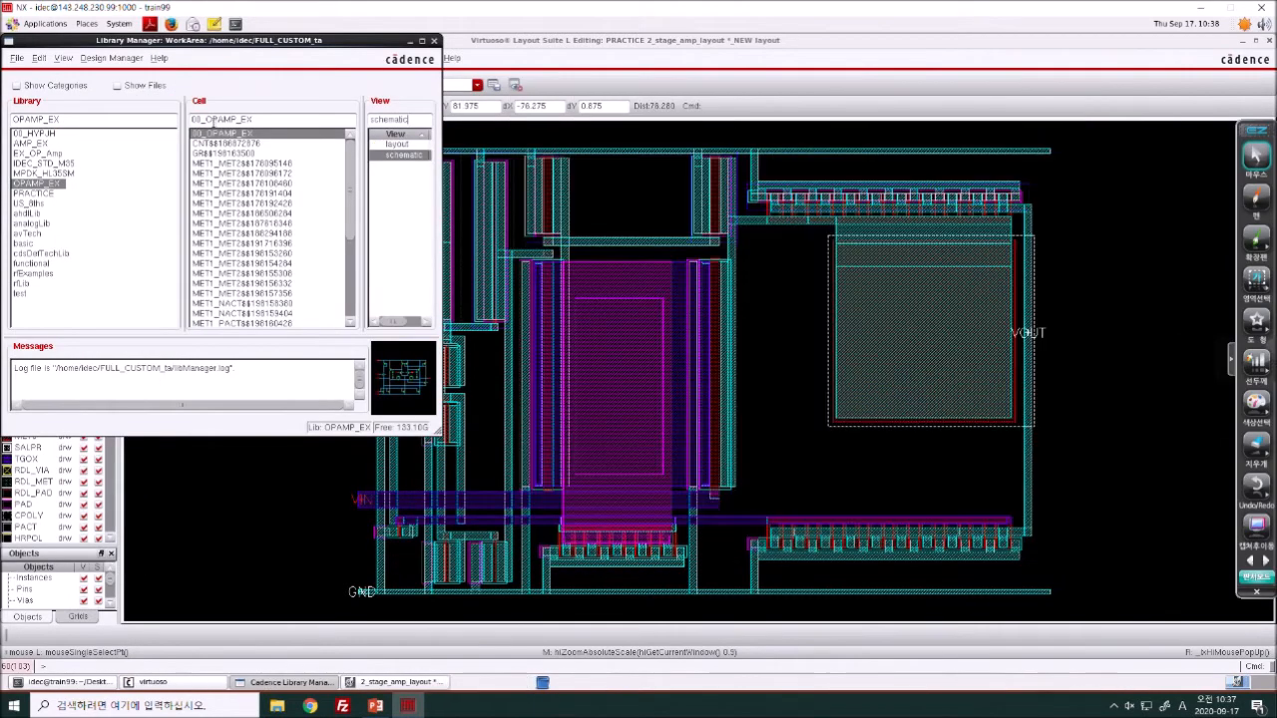
- Open the schematic and layout views of cell 00_AMP_EX from the AMP_EX library
click(35, 144)
double_click(221, 133)
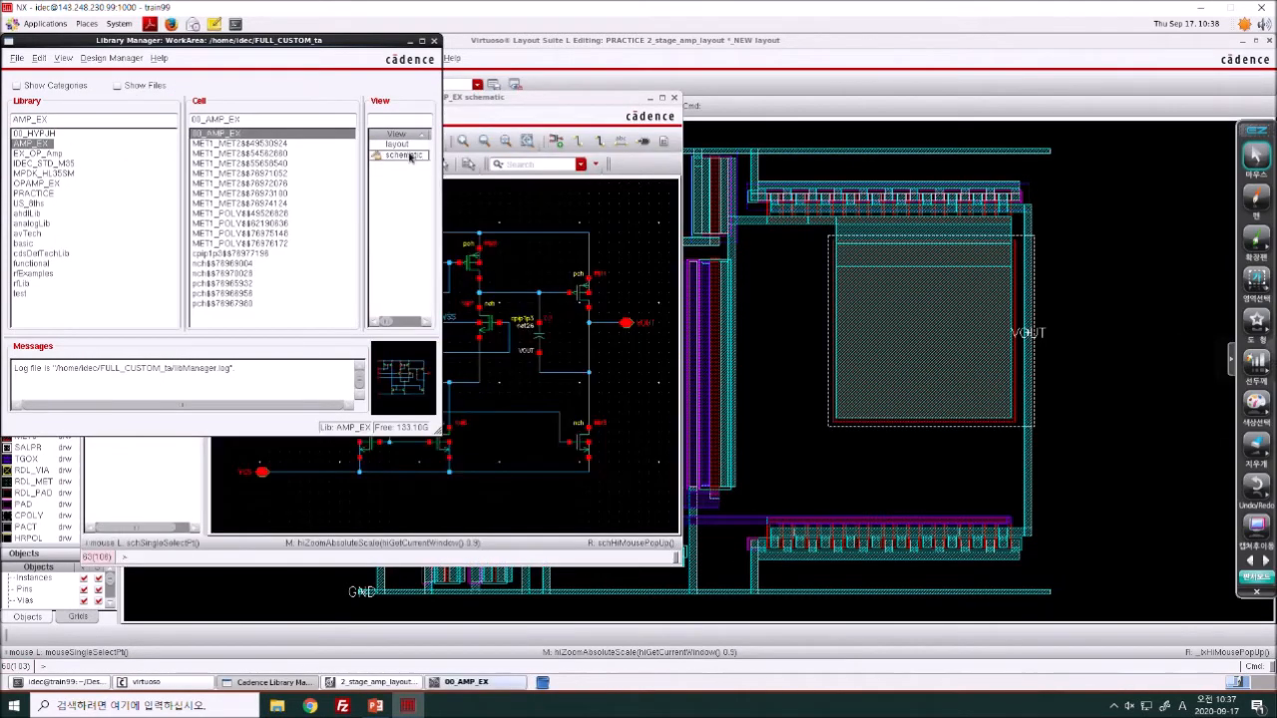
double_click(397, 144)
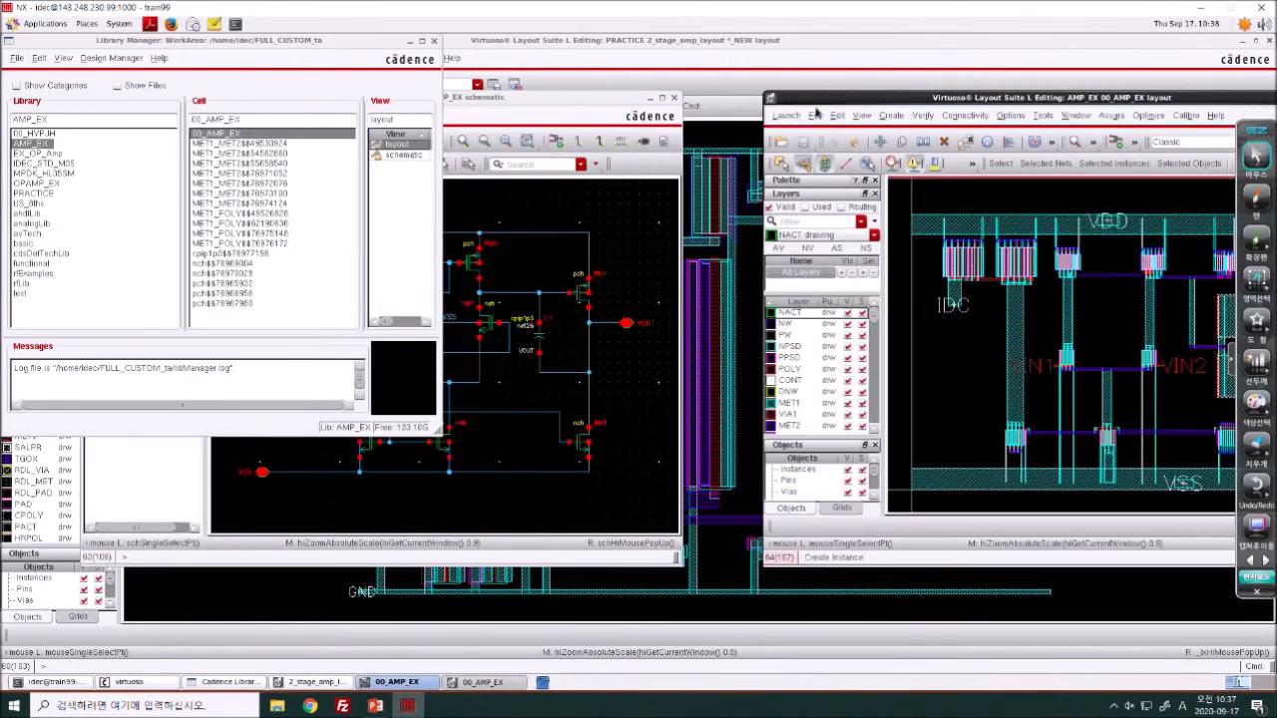
- Close the 2_stage_amp_layout_NEW layout without saving its changes
click(660, 84)
click(1268, 41)
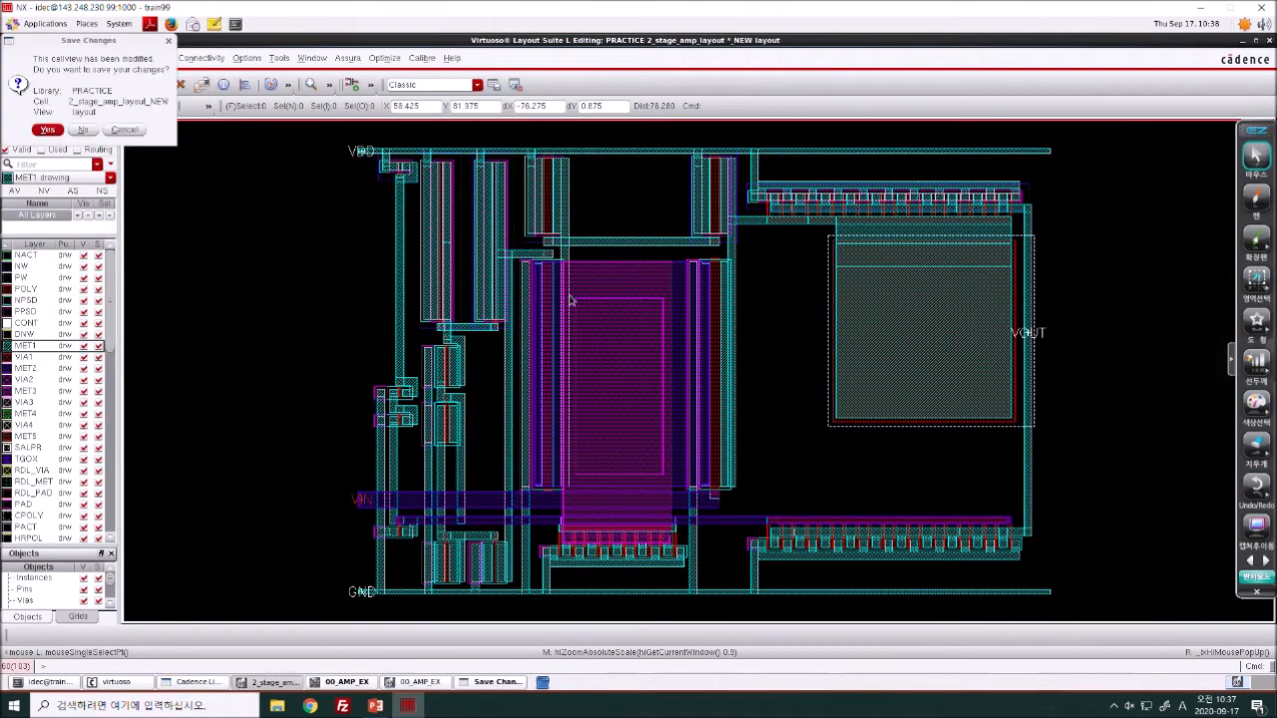
click(85, 130)
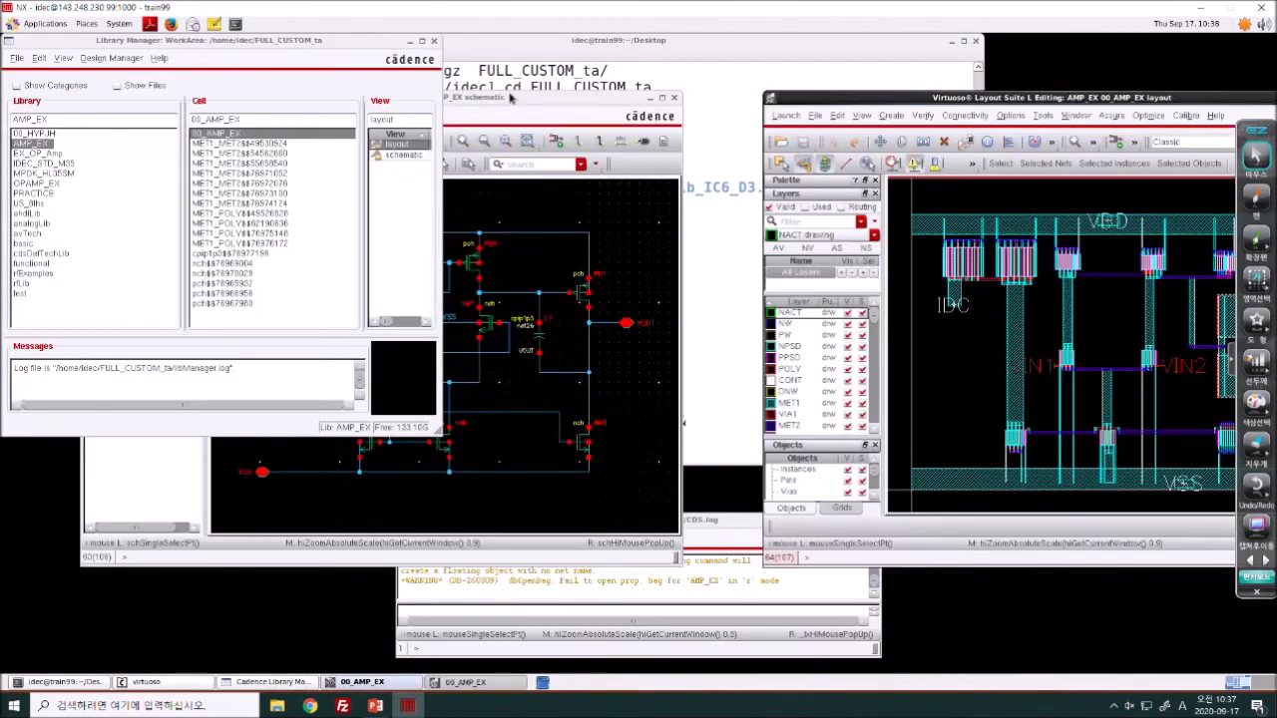
- Maximize the 00_AMP_EX schematic and circle the first stage's PMOS load, NMOS input pair and tail transistor with the red pen
double_click(511, 97)
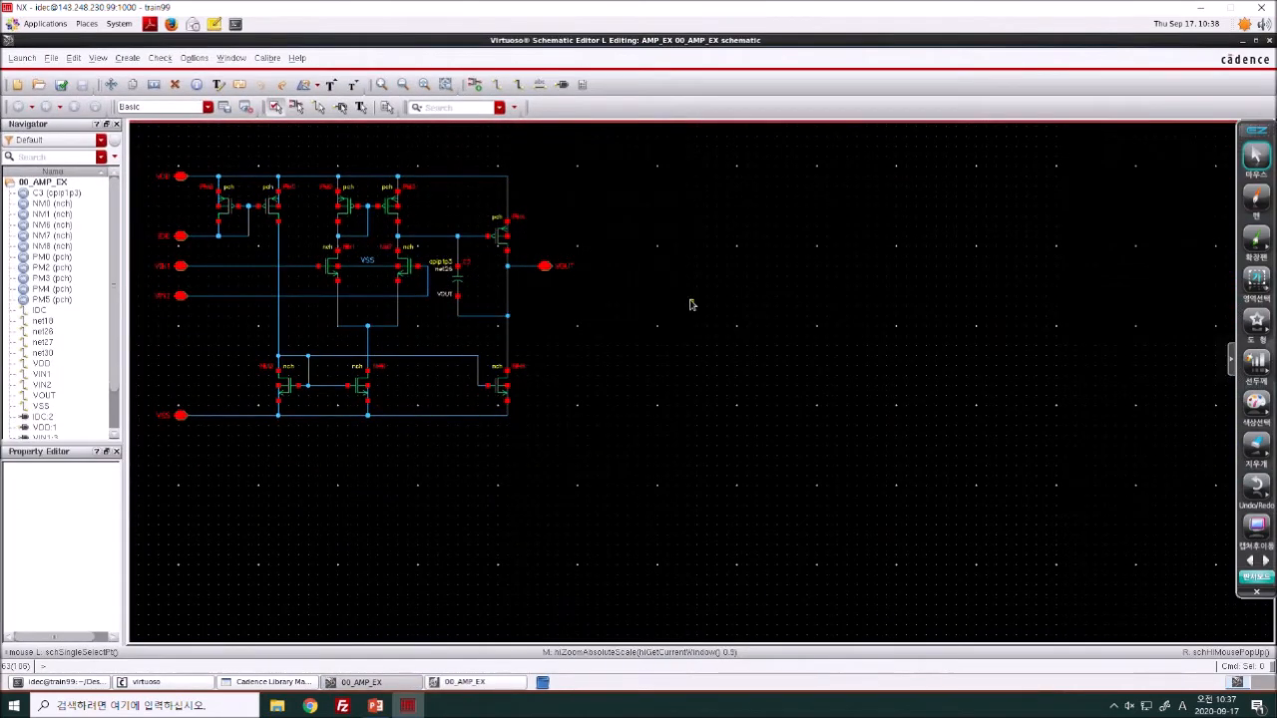
key(f)
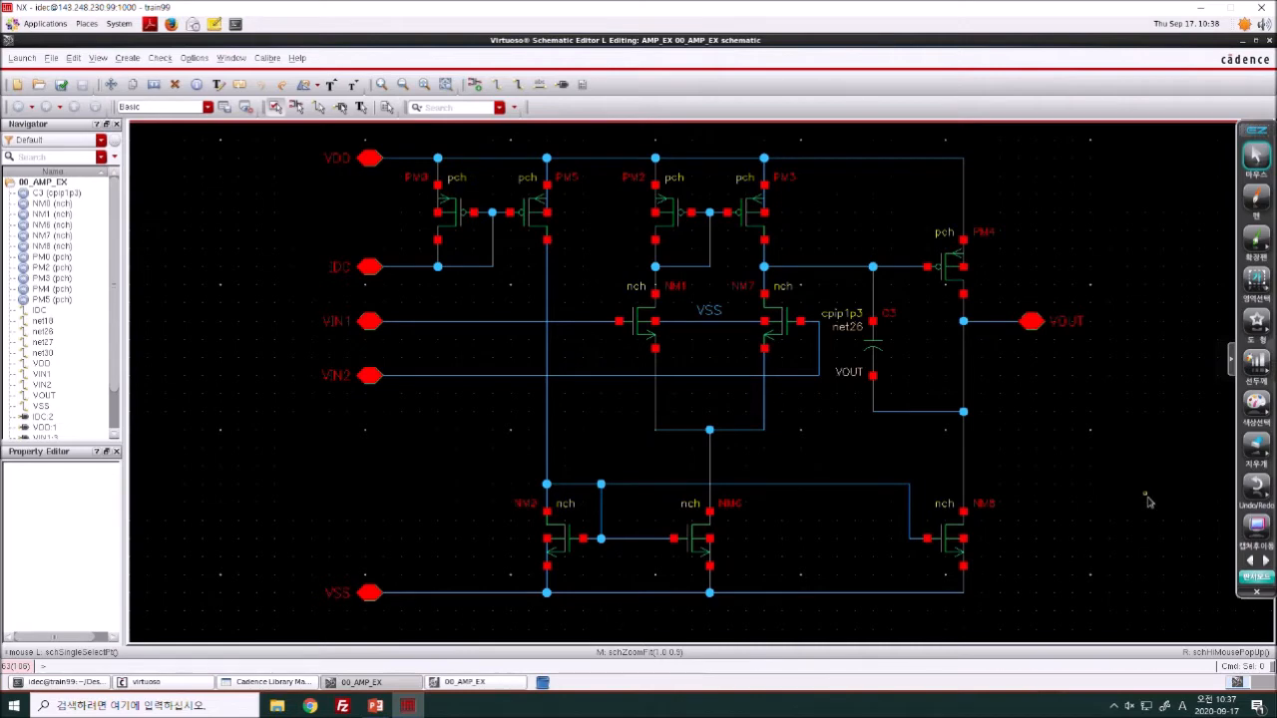
click(1255, 197)
mouse_move(654, 159)
mouse_down()
mouse_move(611, 357)
mouse_move(808, 239)
mouse_move(755, 276)
mouse_move(750, 265)
mouse_up()
mouse_move(779, 362)
mouse_down()
mouse_move(747, 286)
mouse_move(771, 404)
mouse_up()
drag(755, 569, 766, 601)
- Circle the output stage and its capacitor, trace the bias path from PM5 to the NMOS mirror, and clear the pen marks
mouse_move(987, 185)
mouse_down()
mouse_move(958, 579)
mouse_move(1013, 221)
mouse_up()
mouse_move(884, 370)
mouse_down()
mouse_move(891, 297)
mouse_move(928, 394)
mouse_up()
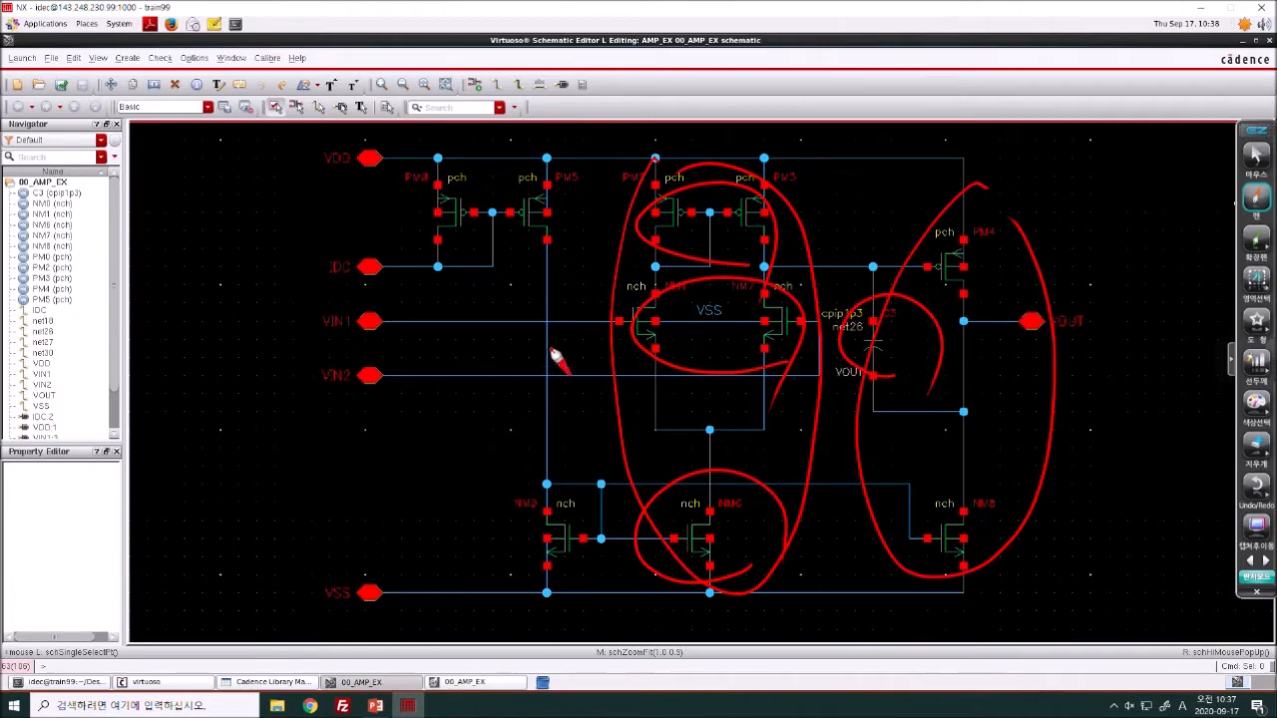
mouse_move(550, 365)
mouse_down()
mouse_move(562, 549)
mouse_move(691, 547)
mouse_up()
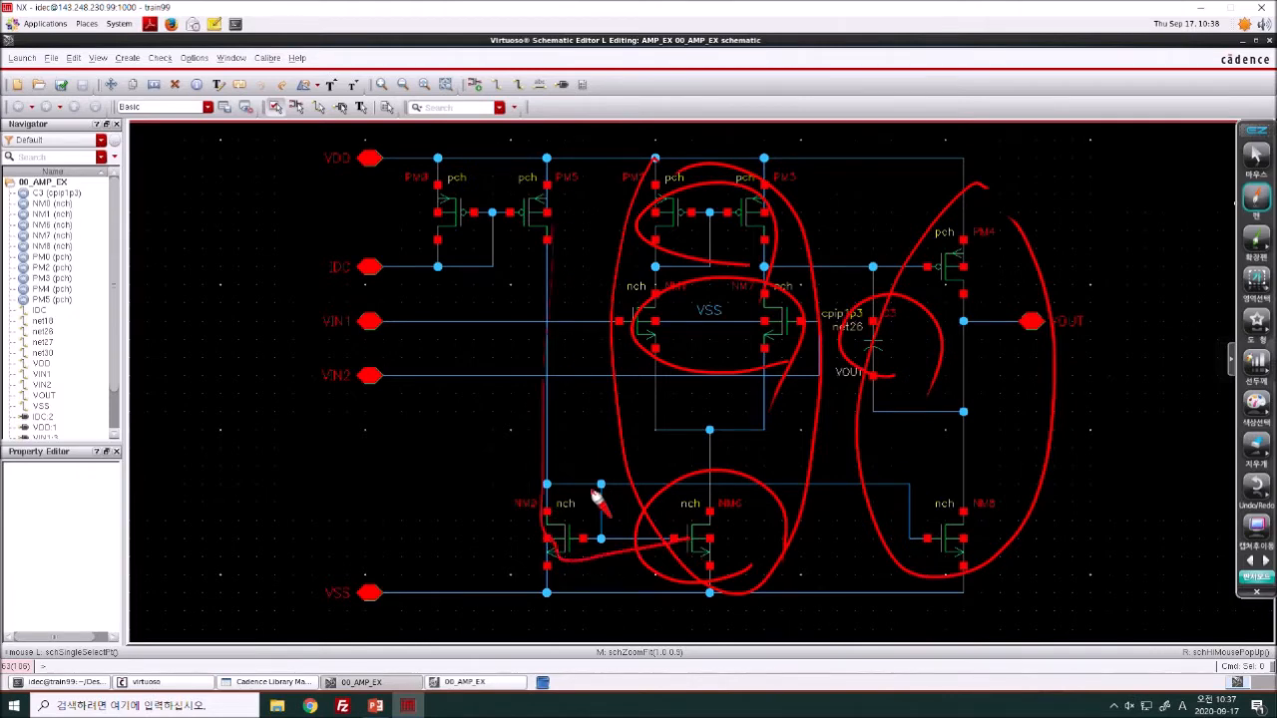
drag(772, 583, 617, 511)
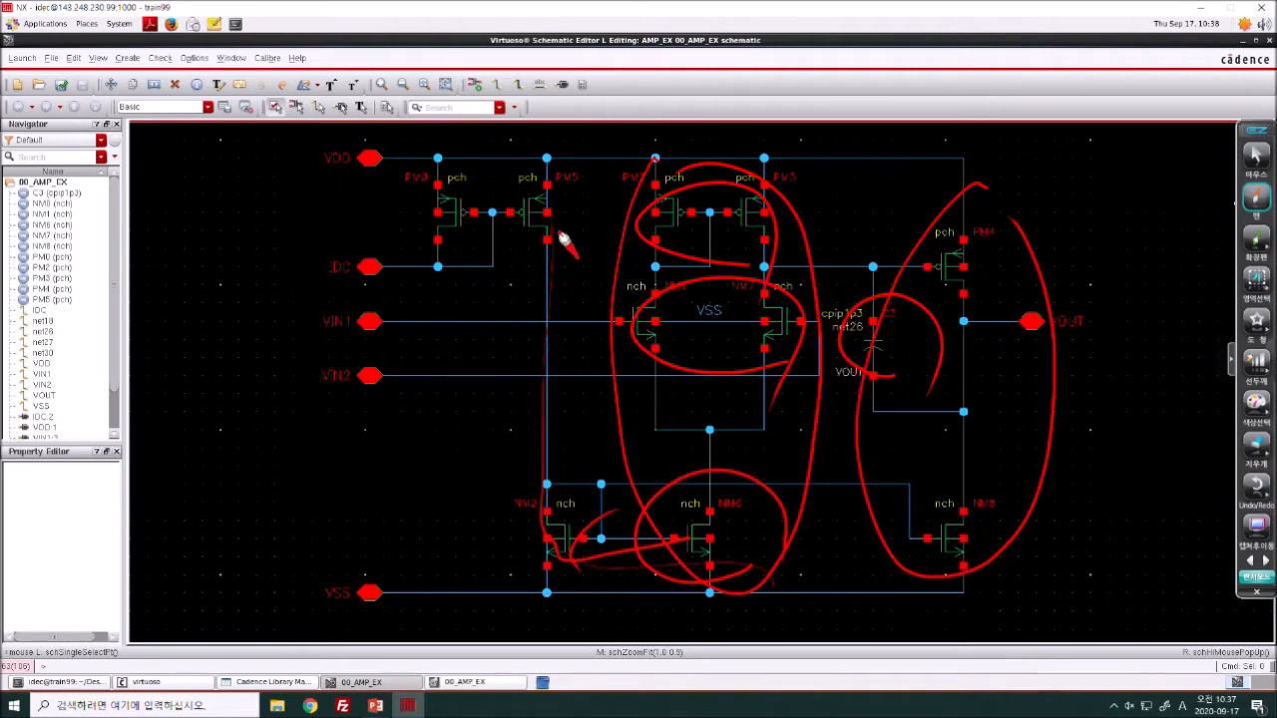
key(Escape)
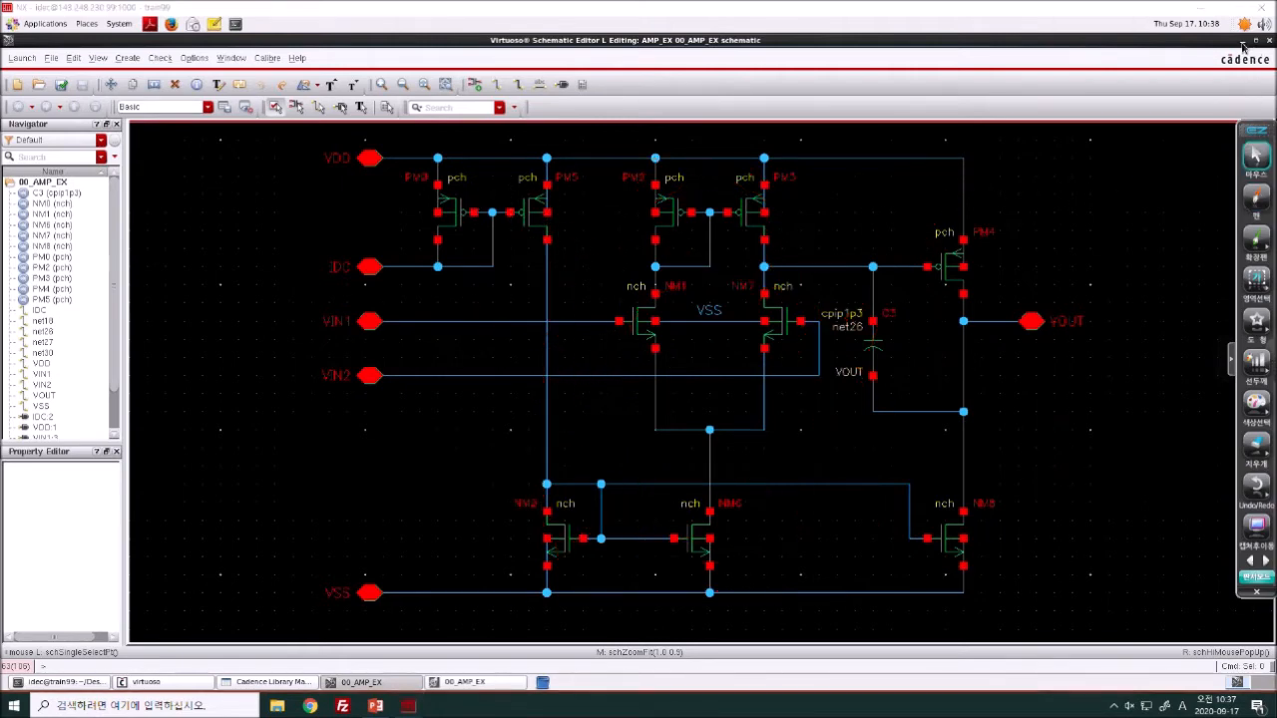
- Minimize the schematic and show the 00_AMP_EX layout maximized and fitted to its window
click(1241, 42)
drag(1054, 95, 600, 103)
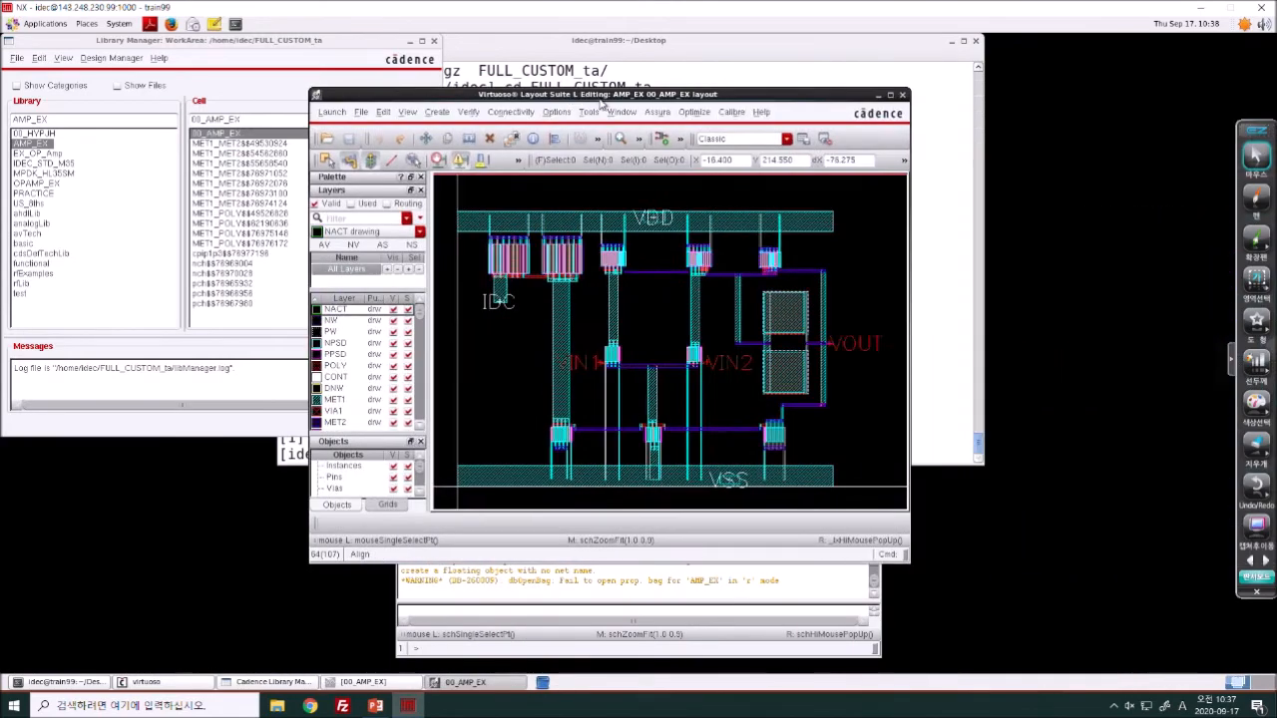
double_click(599, 97)
key(f)
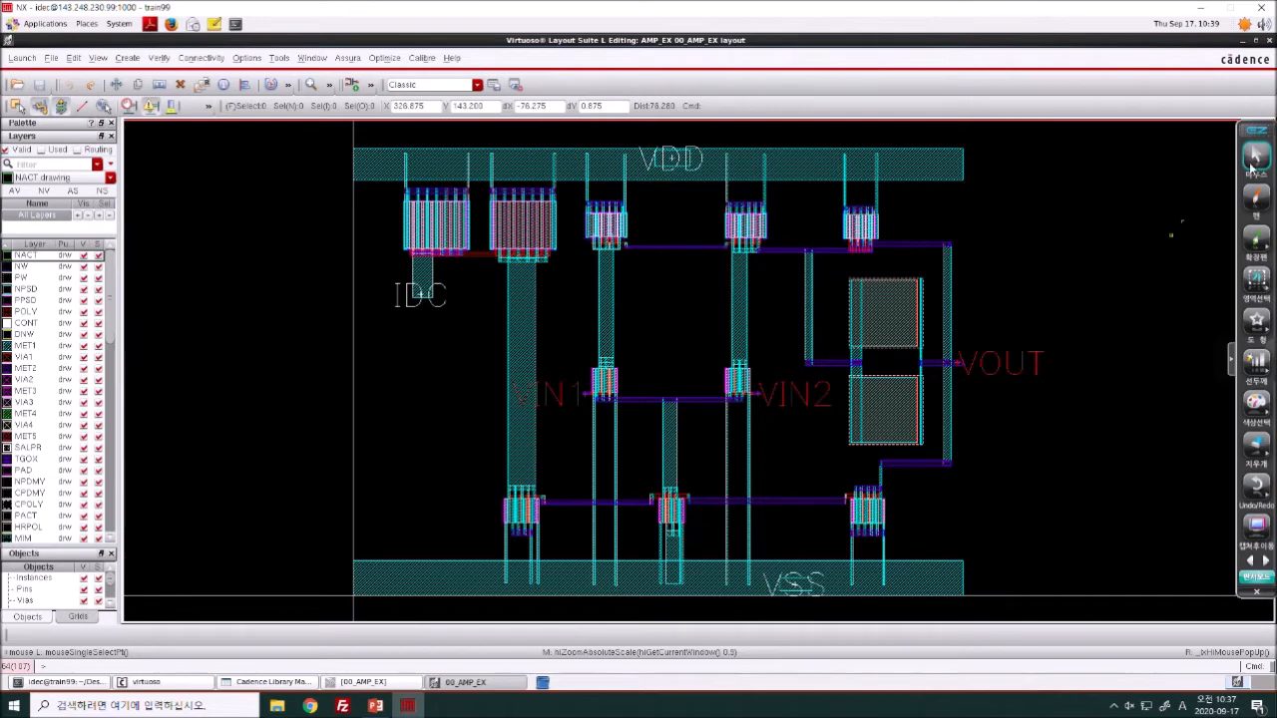
- Close the 00_AMP_EX layout and show the 00_OPAMP_EX schematic from the OPAMP_EX library maximized and fitted
click(1268, 41)
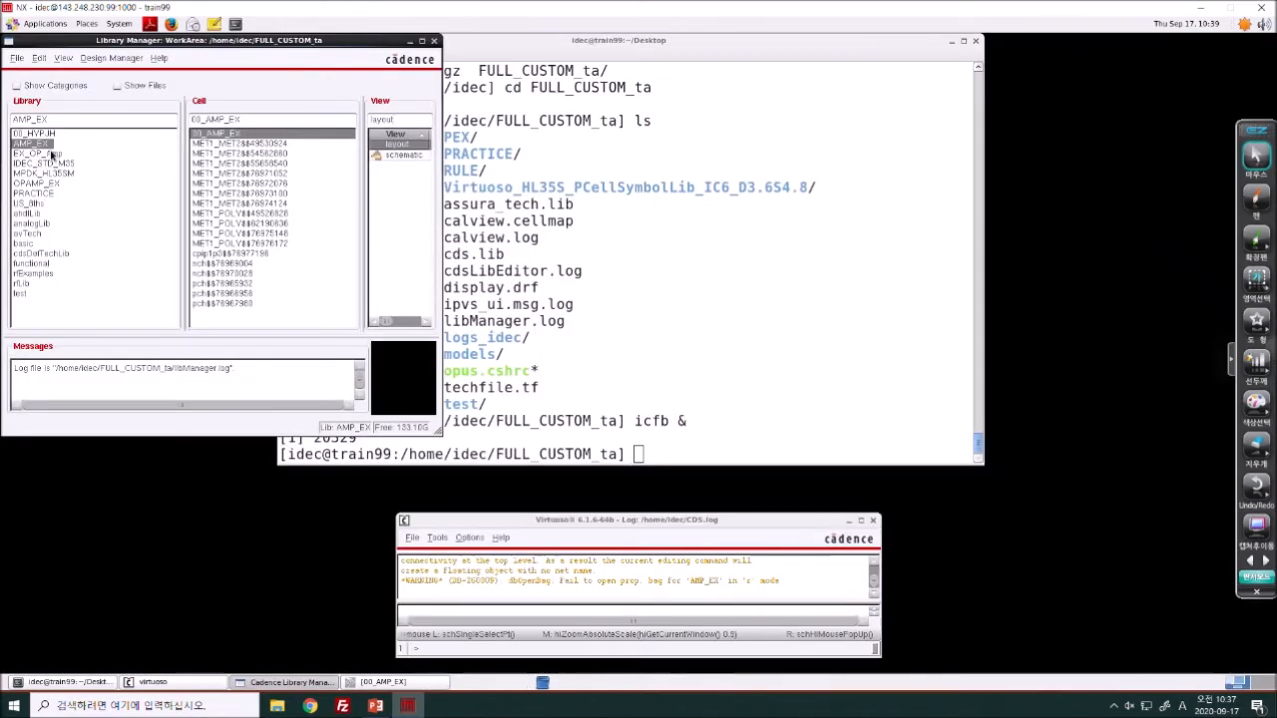
click(48, 186)
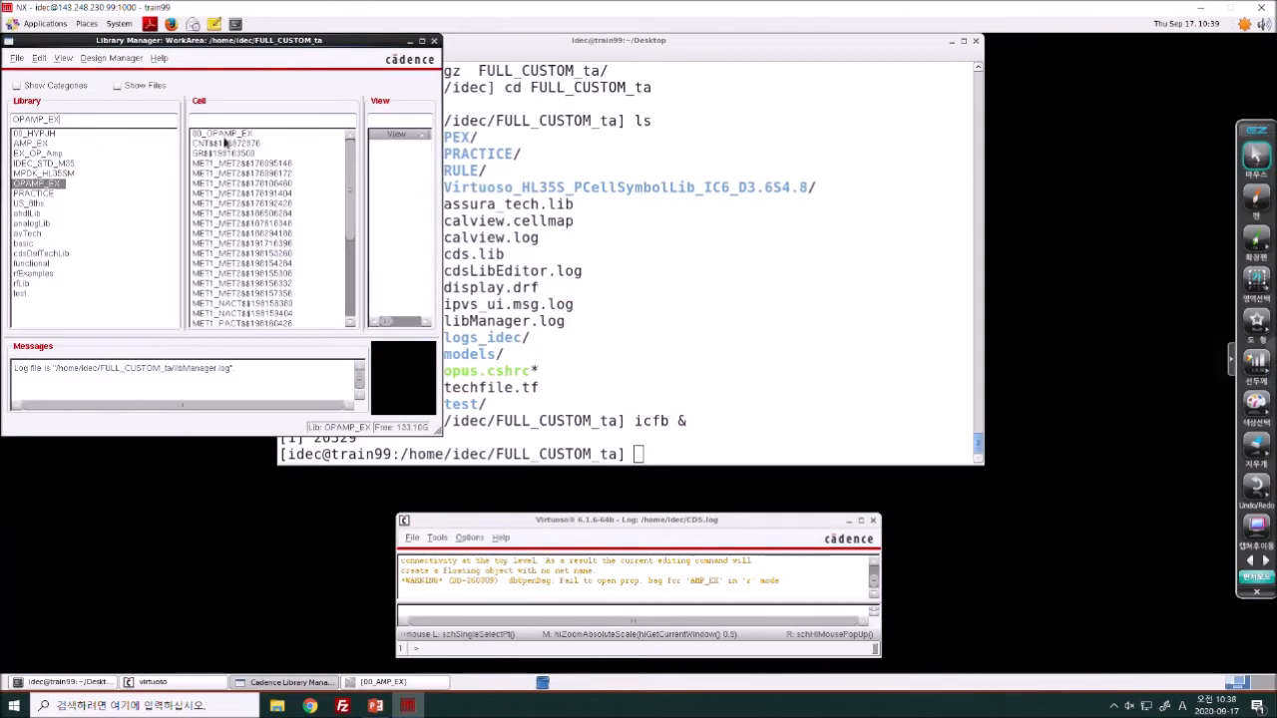
click(257, 135)
double_click(399, 149)
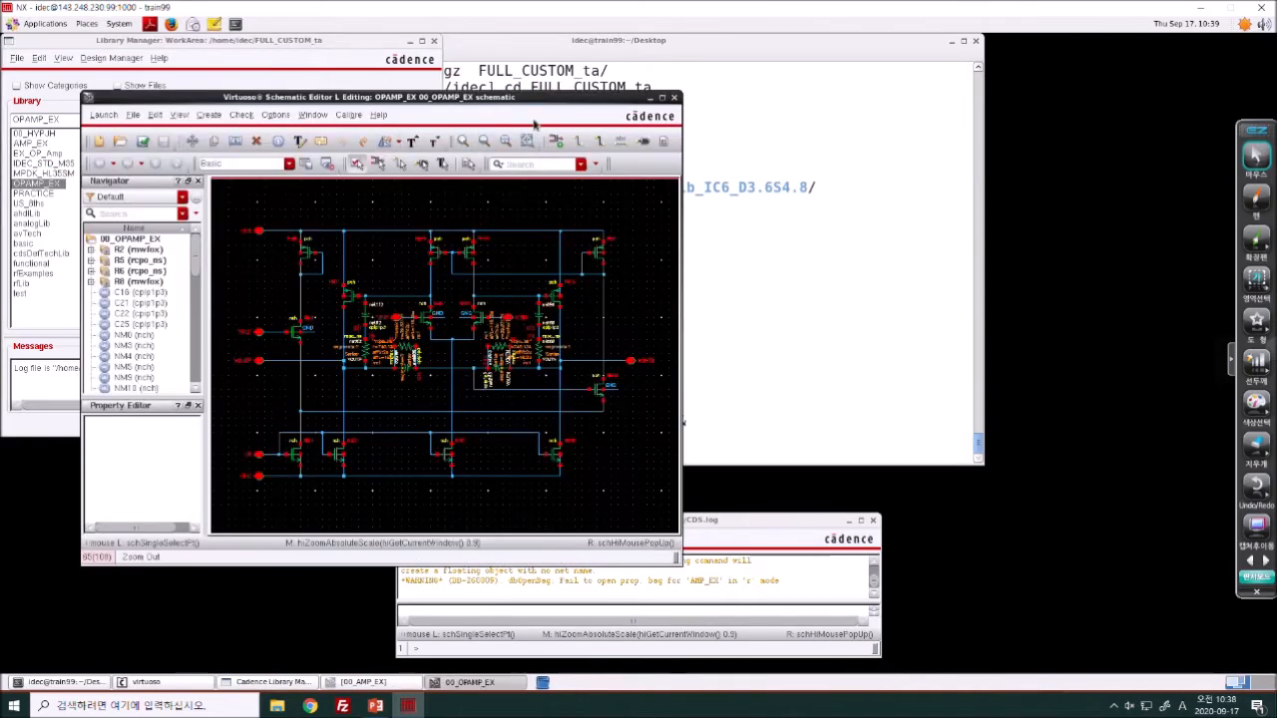
double_click(569, 103)
key(f)
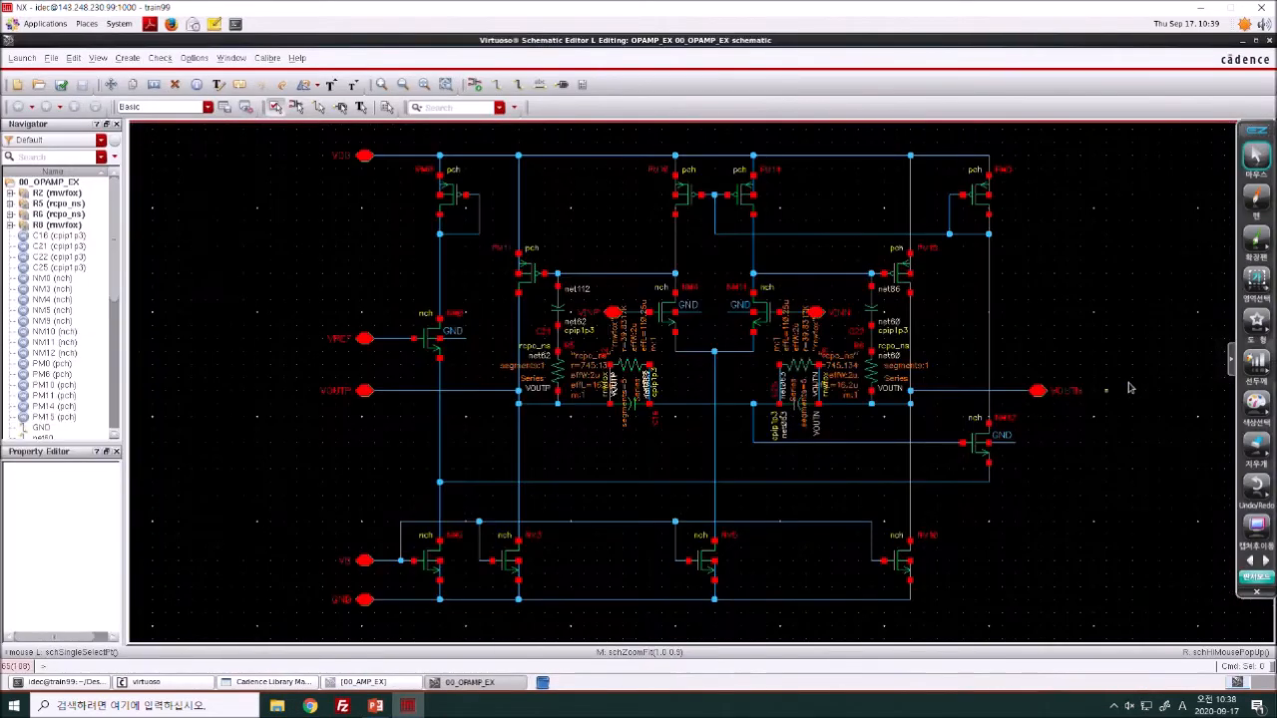
- Draw the schematic's vertical symmetry axis in red, circle the PMOS load, NMOS input pair and tail transistor, and clear the marks
click(1256, 198)
drag(714, 106, 728, 636)
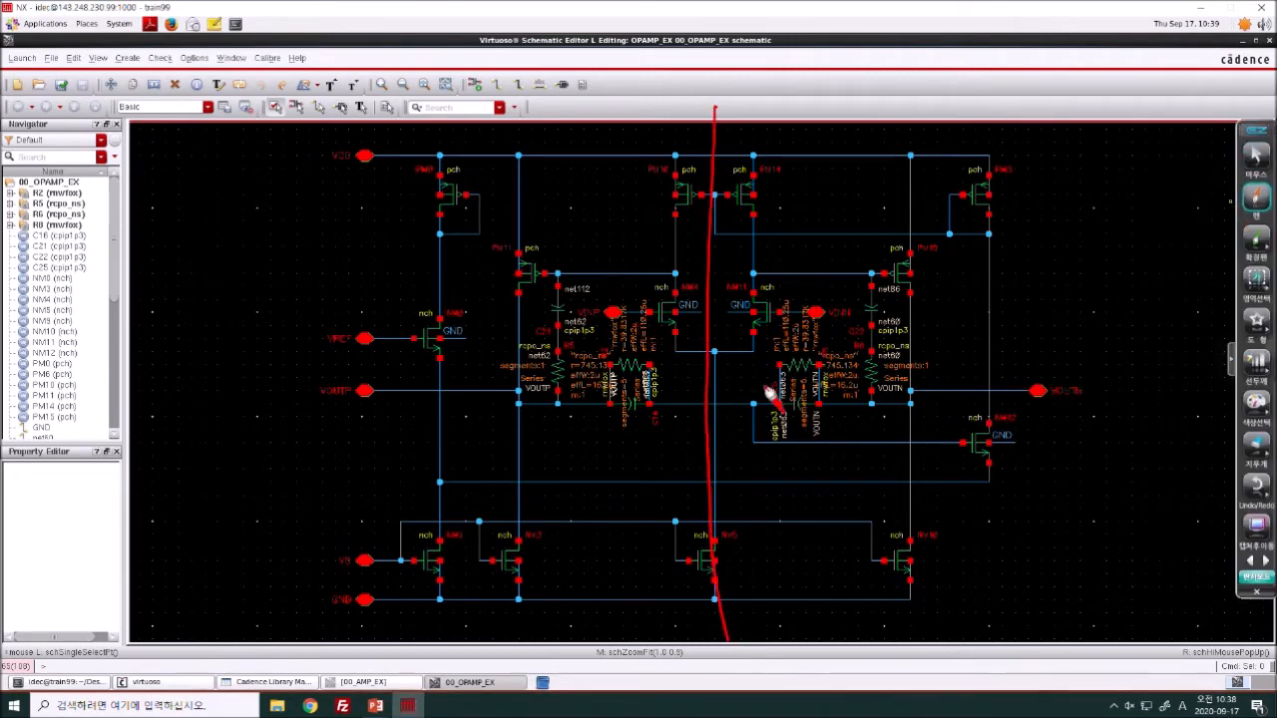
mouse_move(768, 365)
mouse_down()
mouse_move(649, 342)
mouse_move(768, 221)
mouse_up()
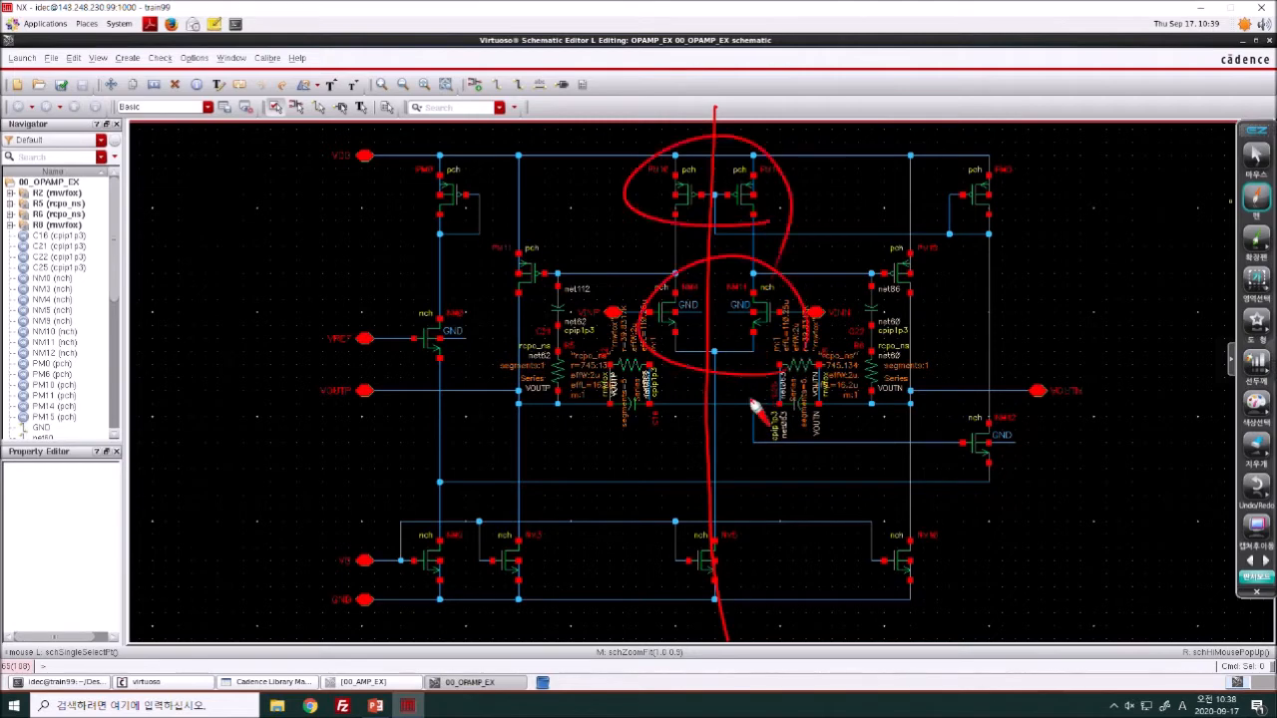
drag(764, 589, 768, 574)
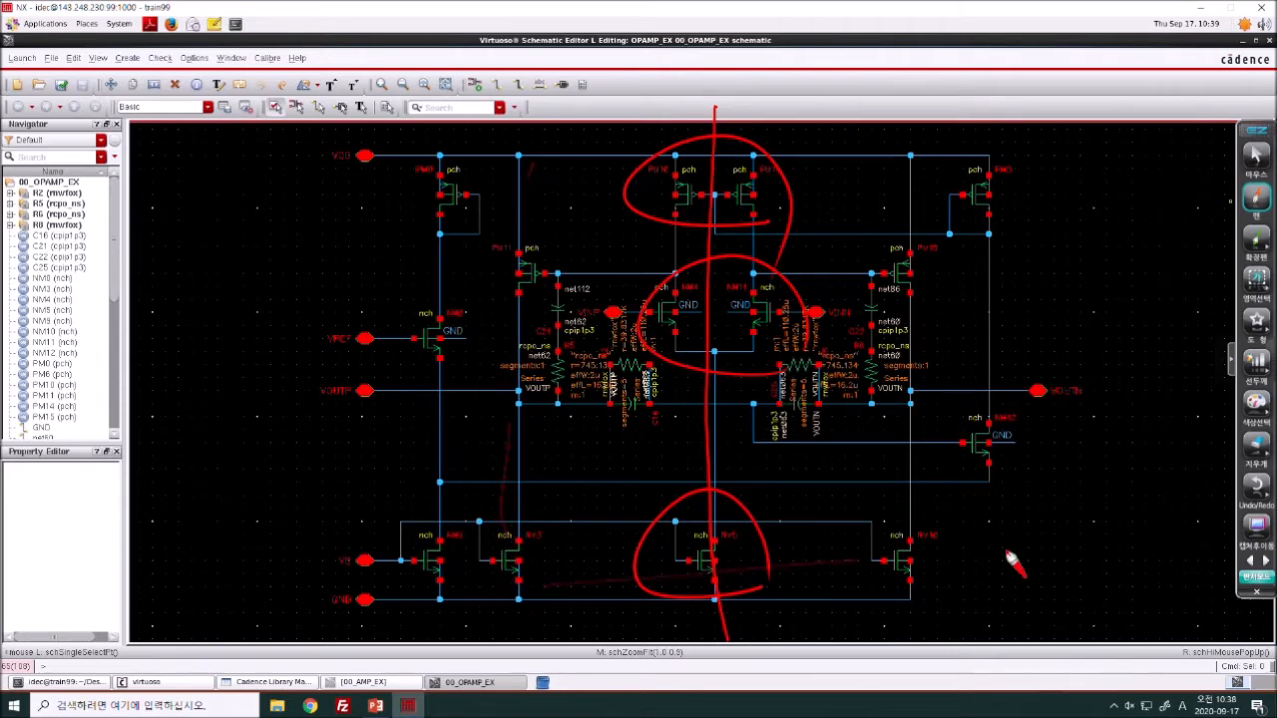
key(Escape)
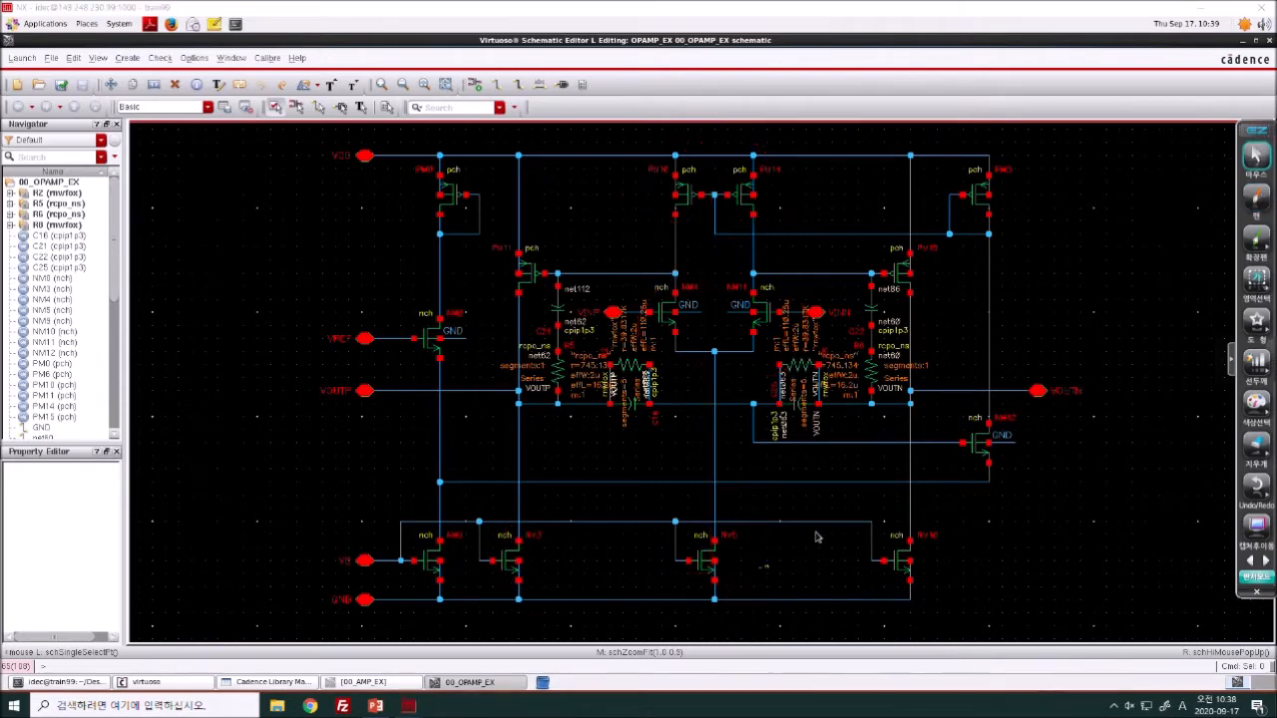
- Replace the schematic with the maximized 00_OPAMP_EX layout, mark its vertical symmetry axis and mirrored transistor blocks in red, and clear the marks
click(1265, 42)
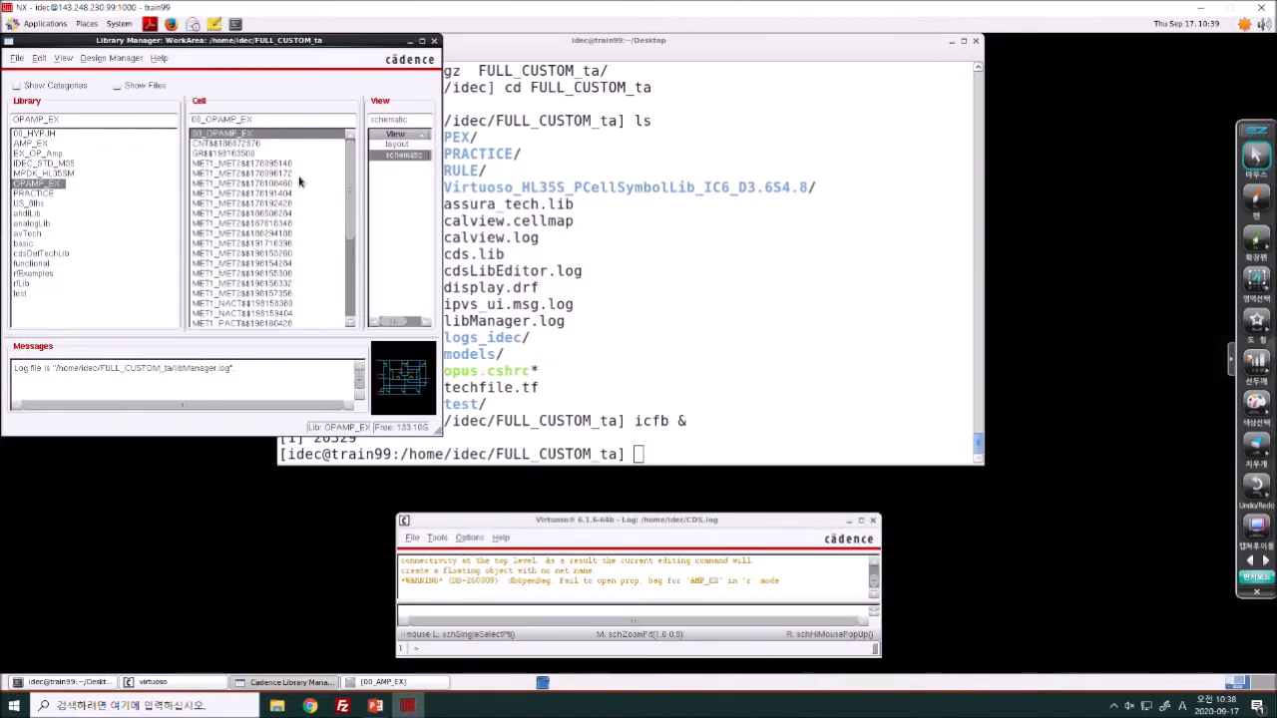
click(661, 97)
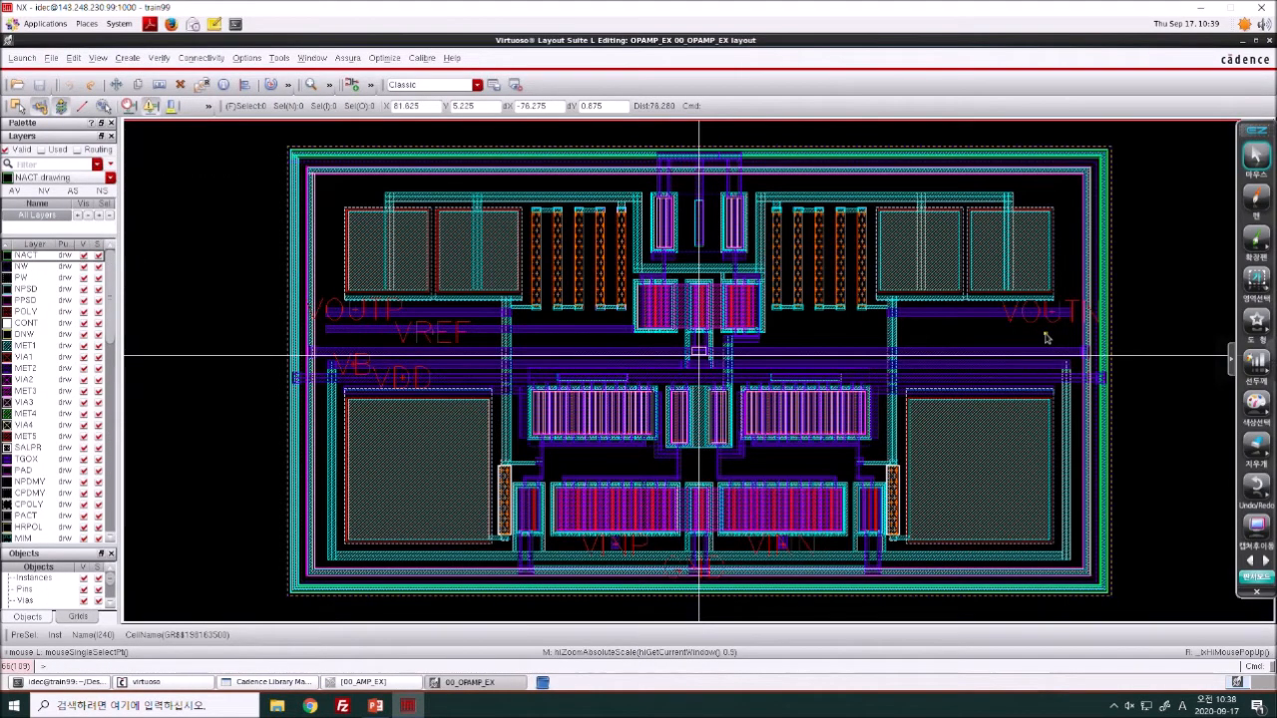
click(1255, 198)
drag(693, 120, 706, 648)
mouse_move(588, 456)
mouse_down()
mouse_move(792, 408)
mouse_move(622, 410)
mouse_move(710, 392)
mouse_up()
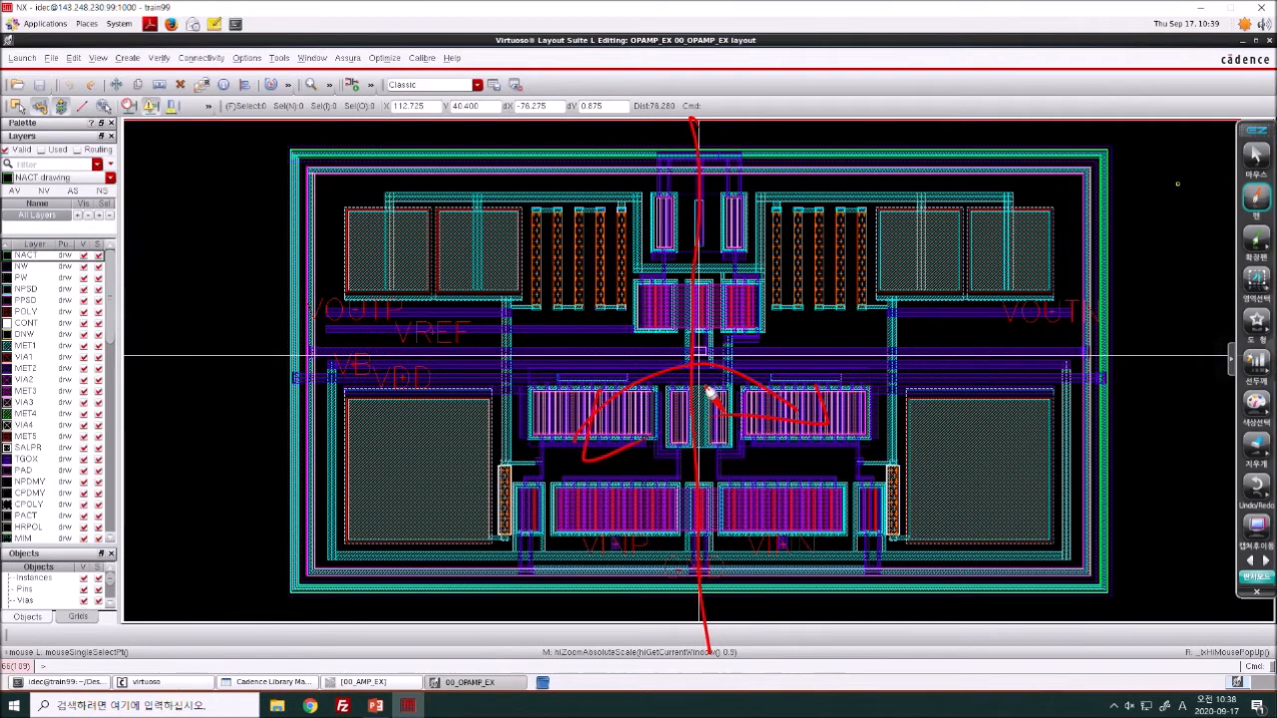
click(1255, 153)
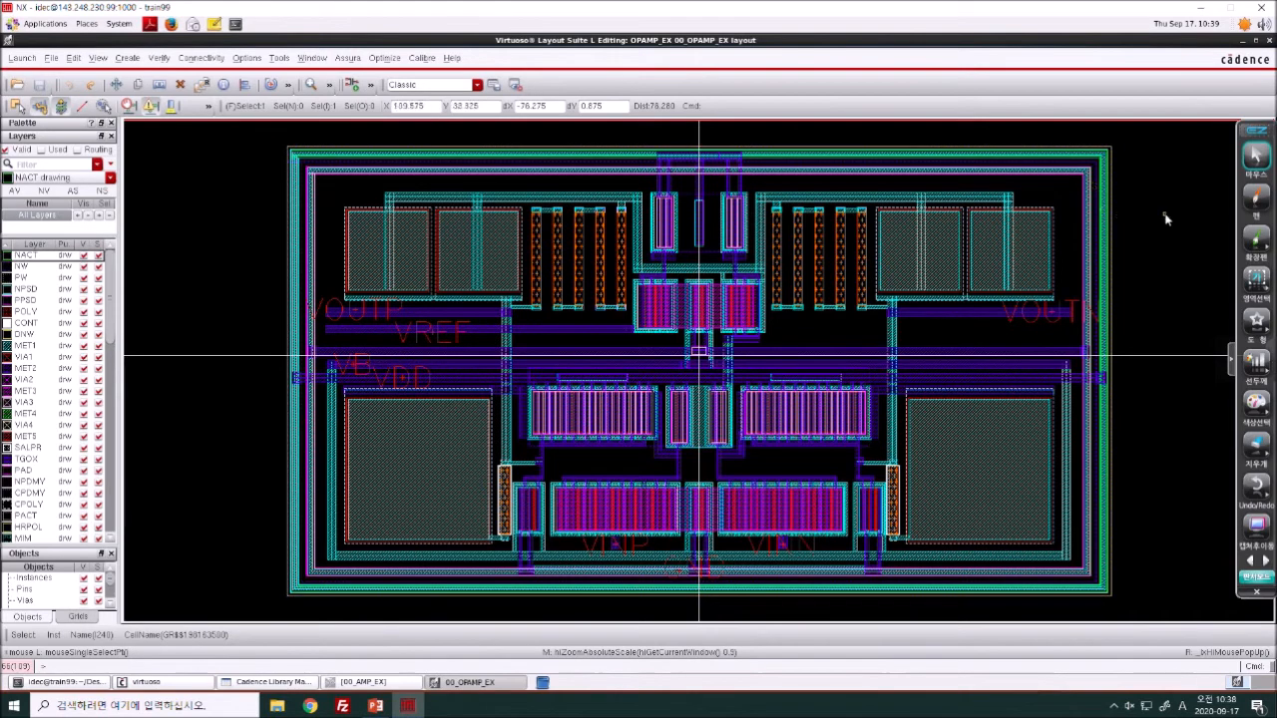
- Draw a red arrow to the guard ring on the layout's right side and clear it
click(1255, 198)
mouse_move(1177, 239)
mouse_down()
mouse_move(1090, 259)
mouse_move(1140, 269)
mouse_up()
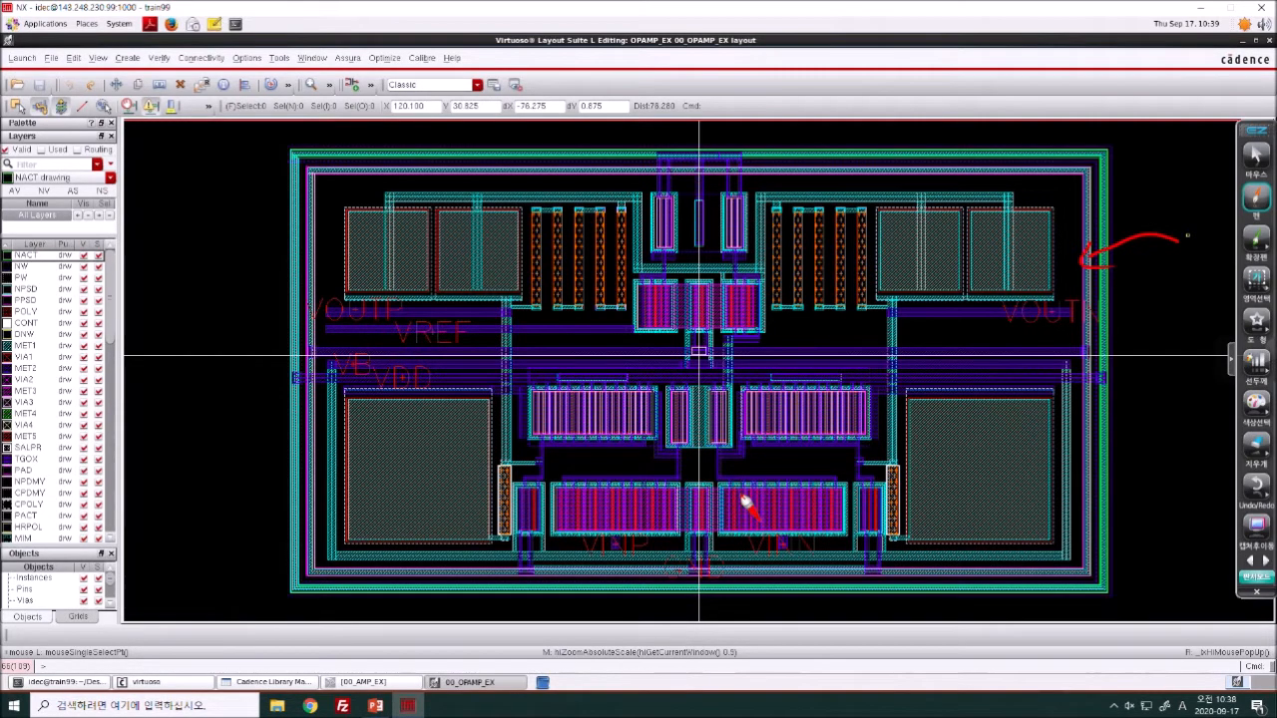
key(Escape)
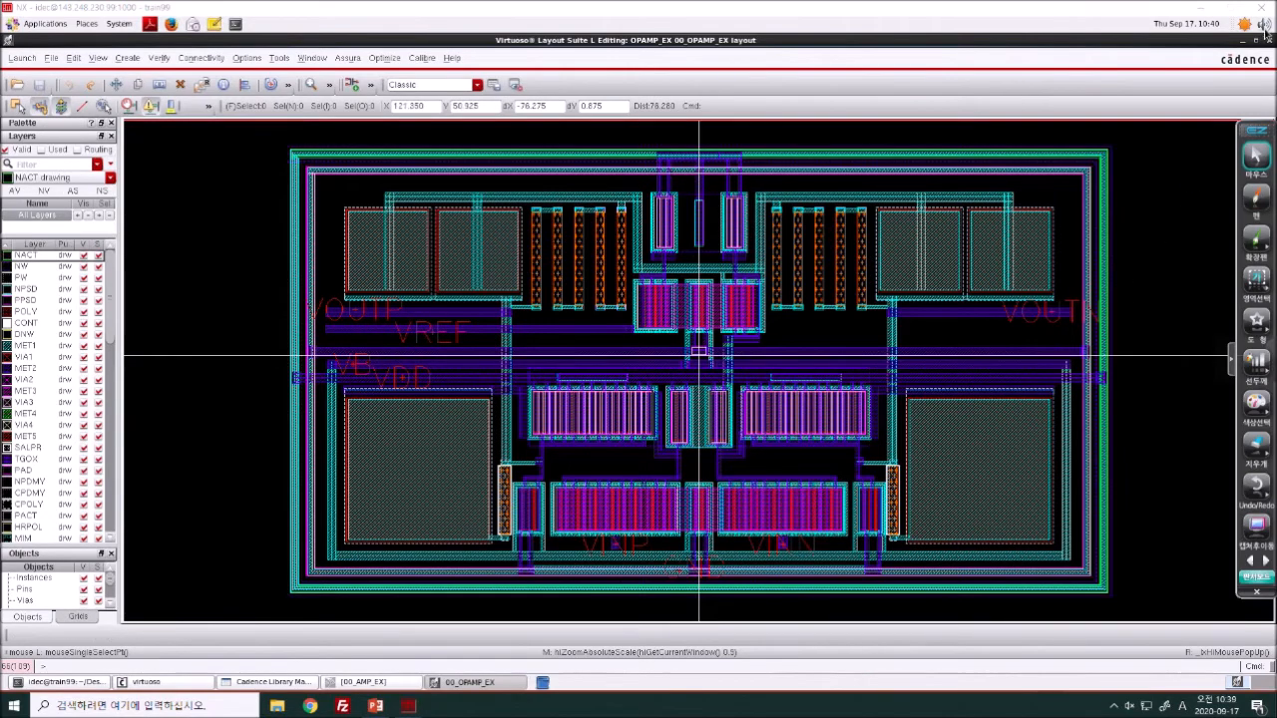
- Close the 00_OPAMP_EX layout, check the Exercise slide in PowerPoint, and return to the Library Manager in the NX session
click(1264, 36)
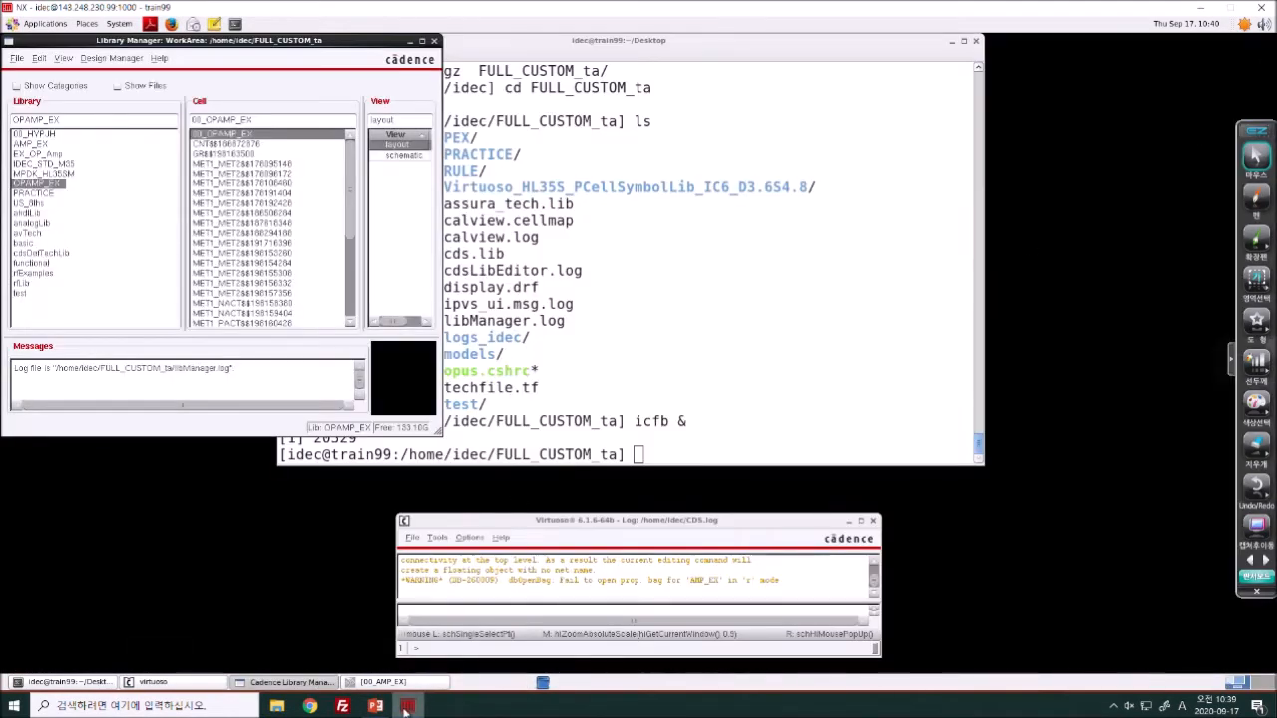
click(375, 707)
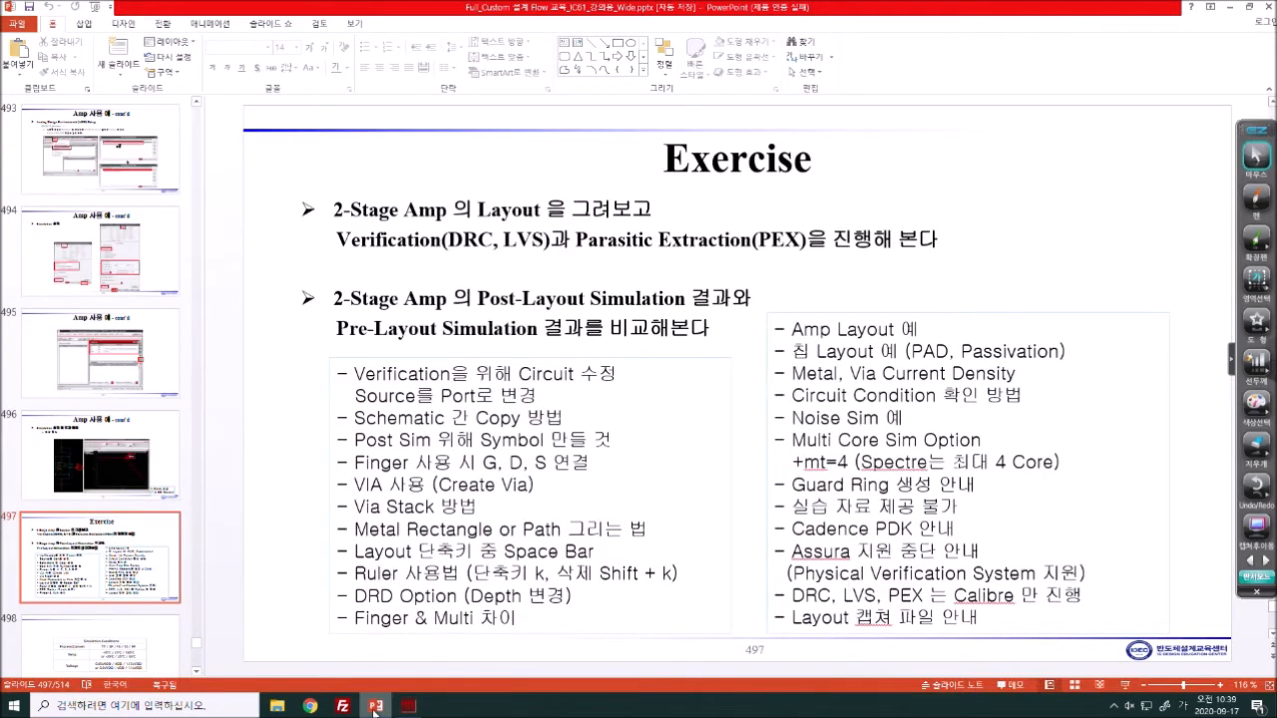
click(408, 706)
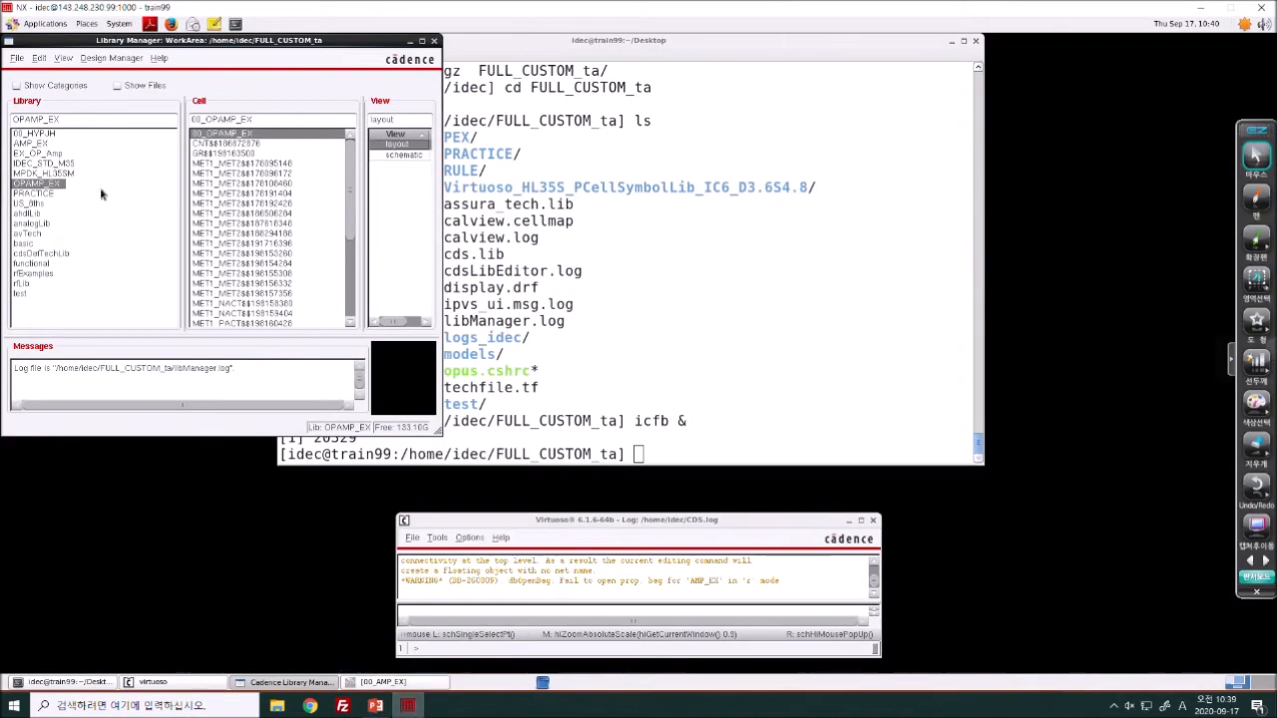
- Open the 2_stage_amp_layout_NEW layout from the PRACTICE library maximized, and dismiss the PC security check prompt and window
click(42, 193)
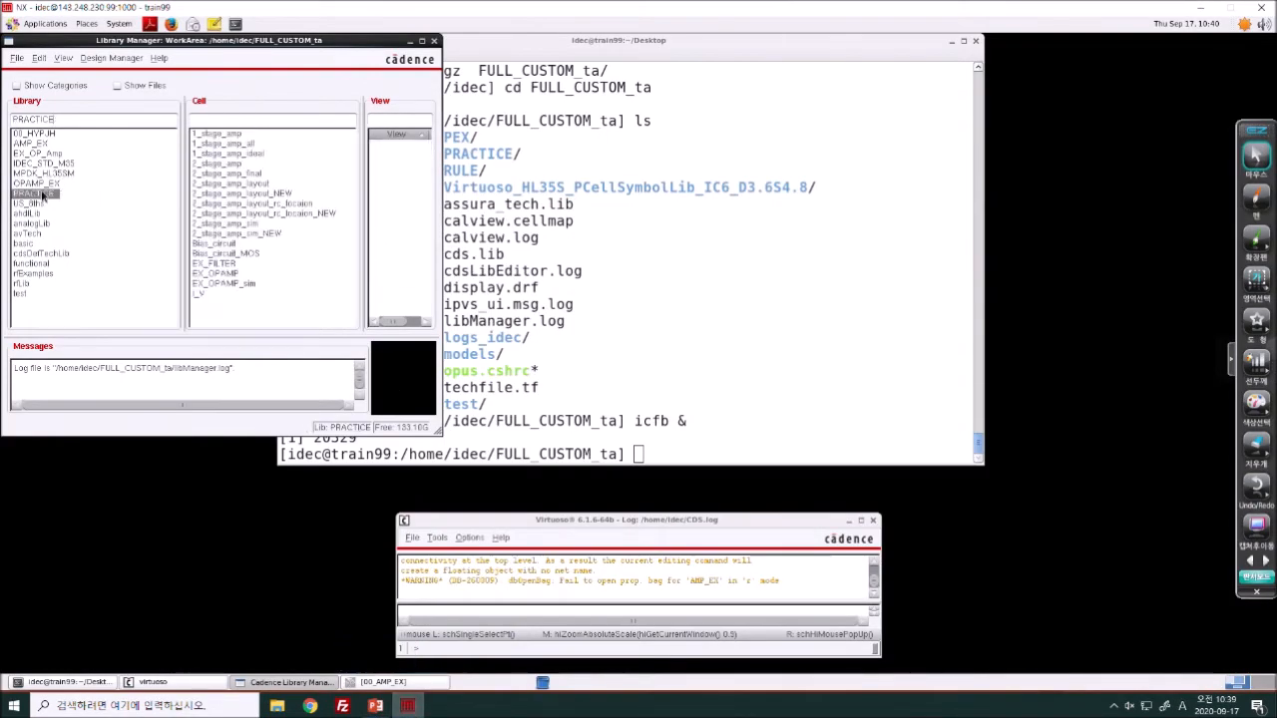
click(272, 193)
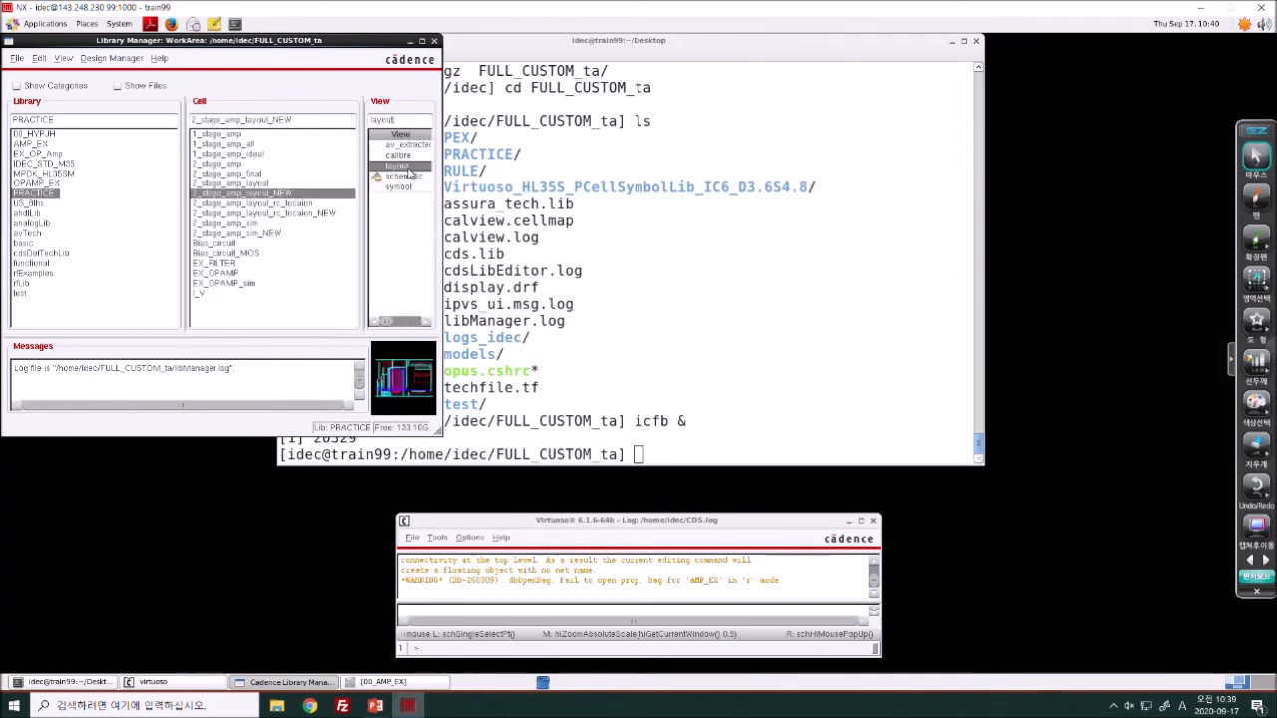
double_click(405, 166)
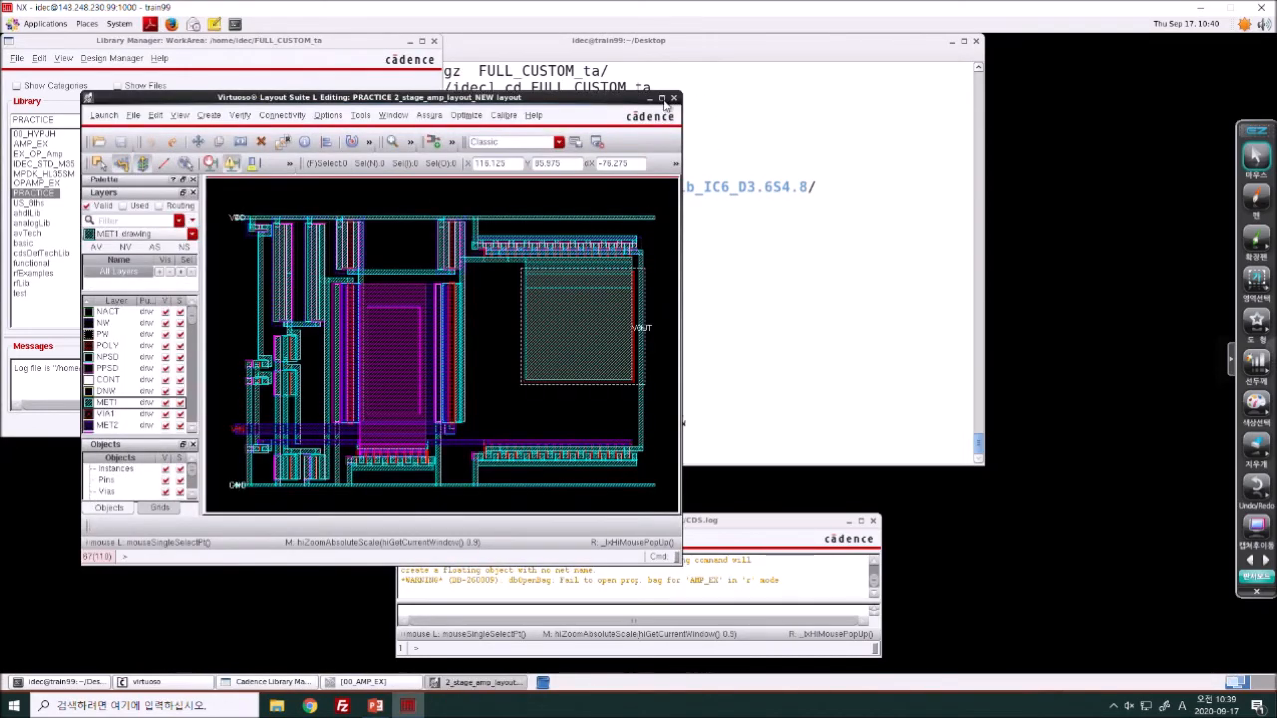
click(661, 99)
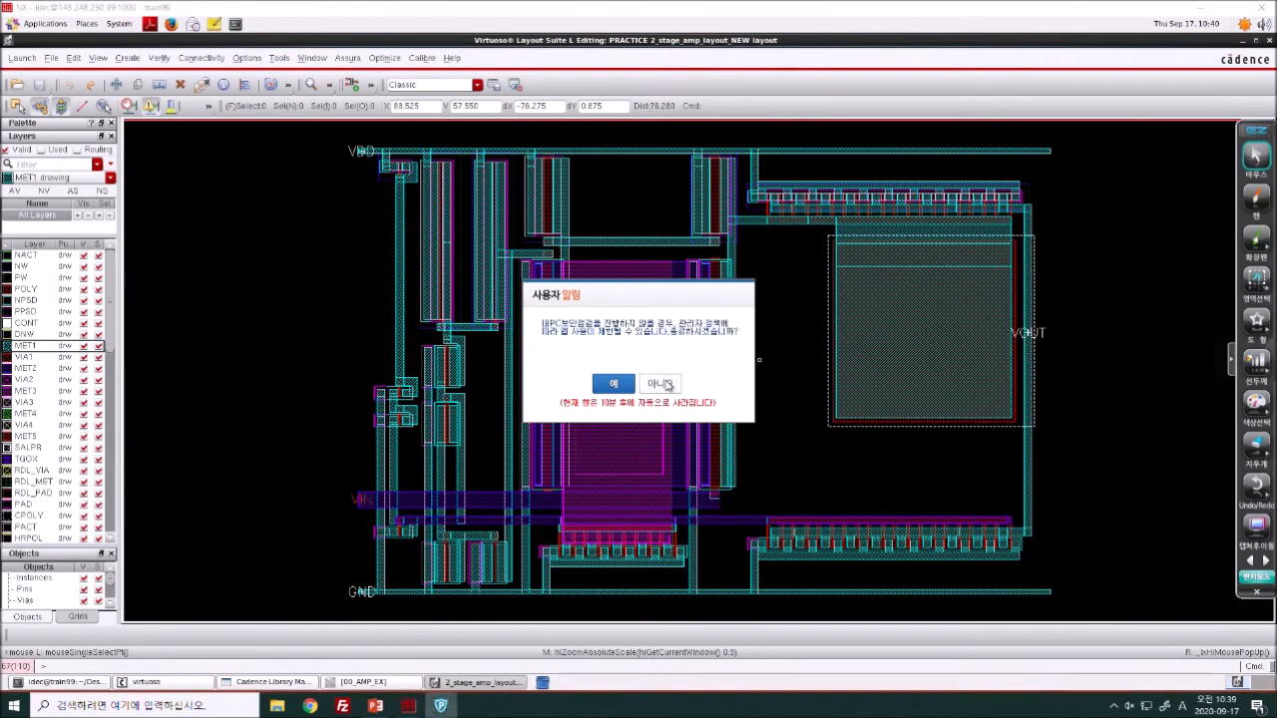
click(661, 382)
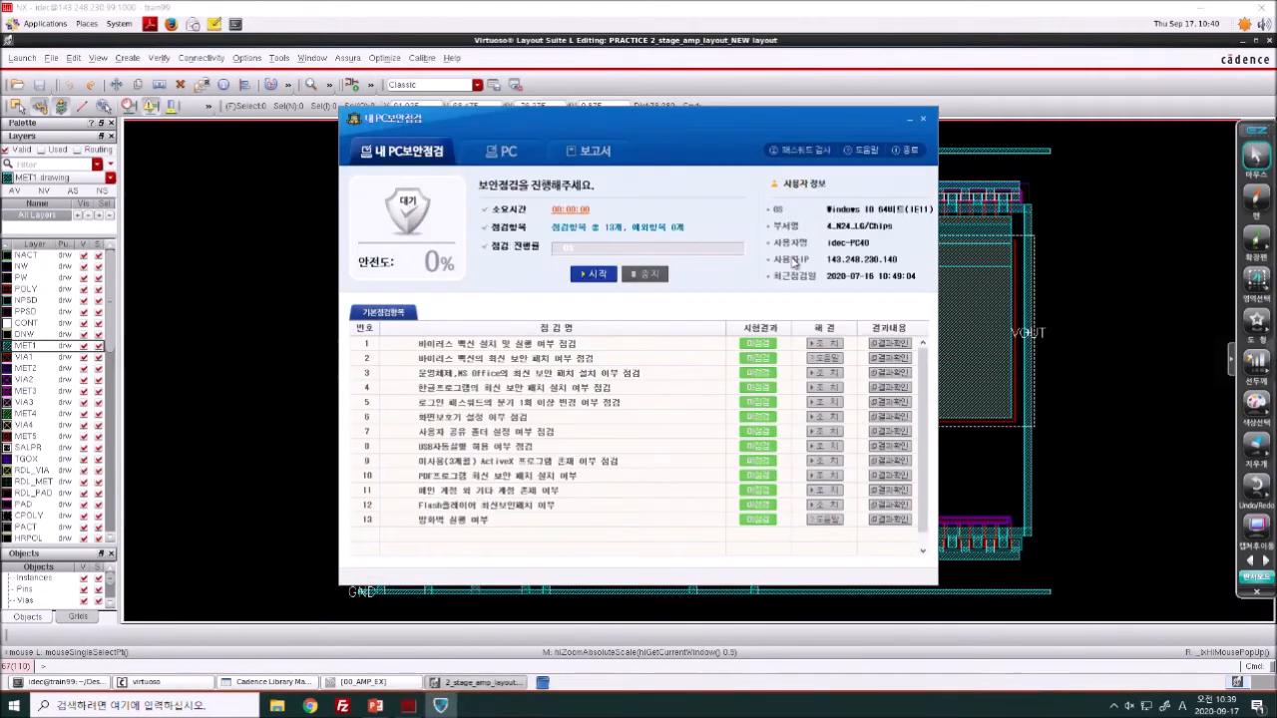
click(922, 119)
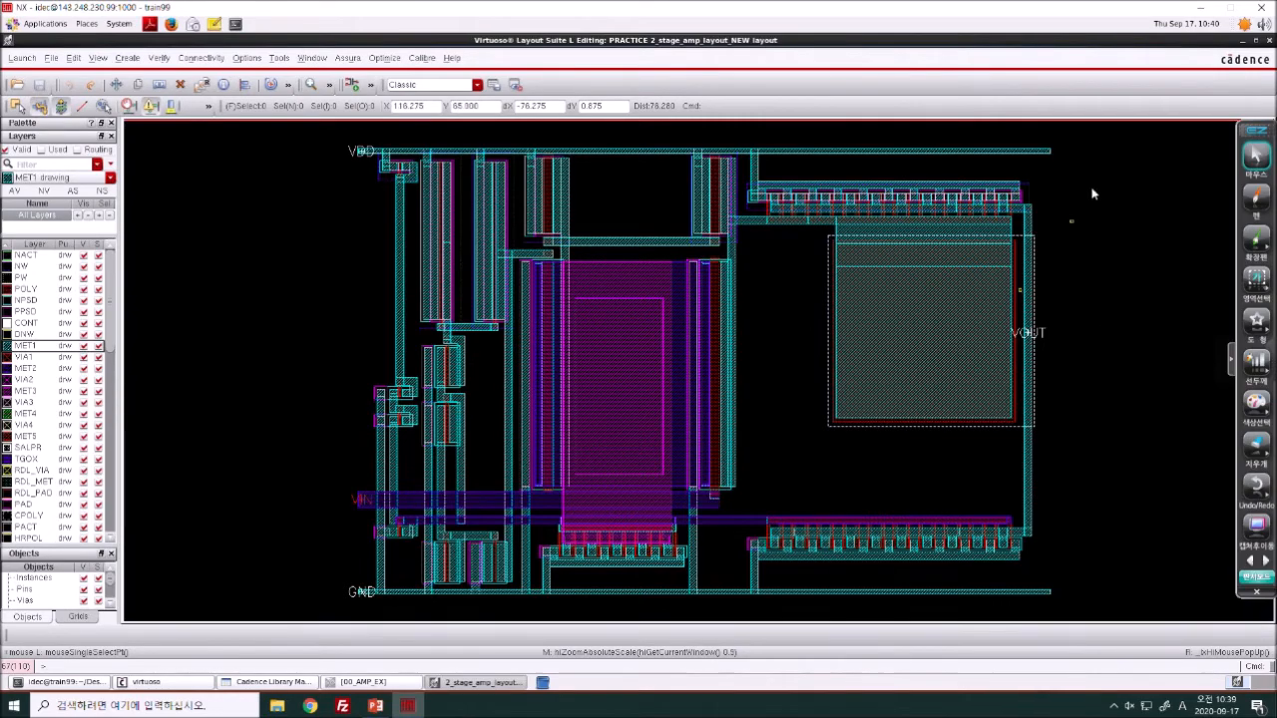
- Minimize the two-stage amp layout and open the 00_HYPJH chip layout from the 00_HYPJH library maximized
click(1240, 41)
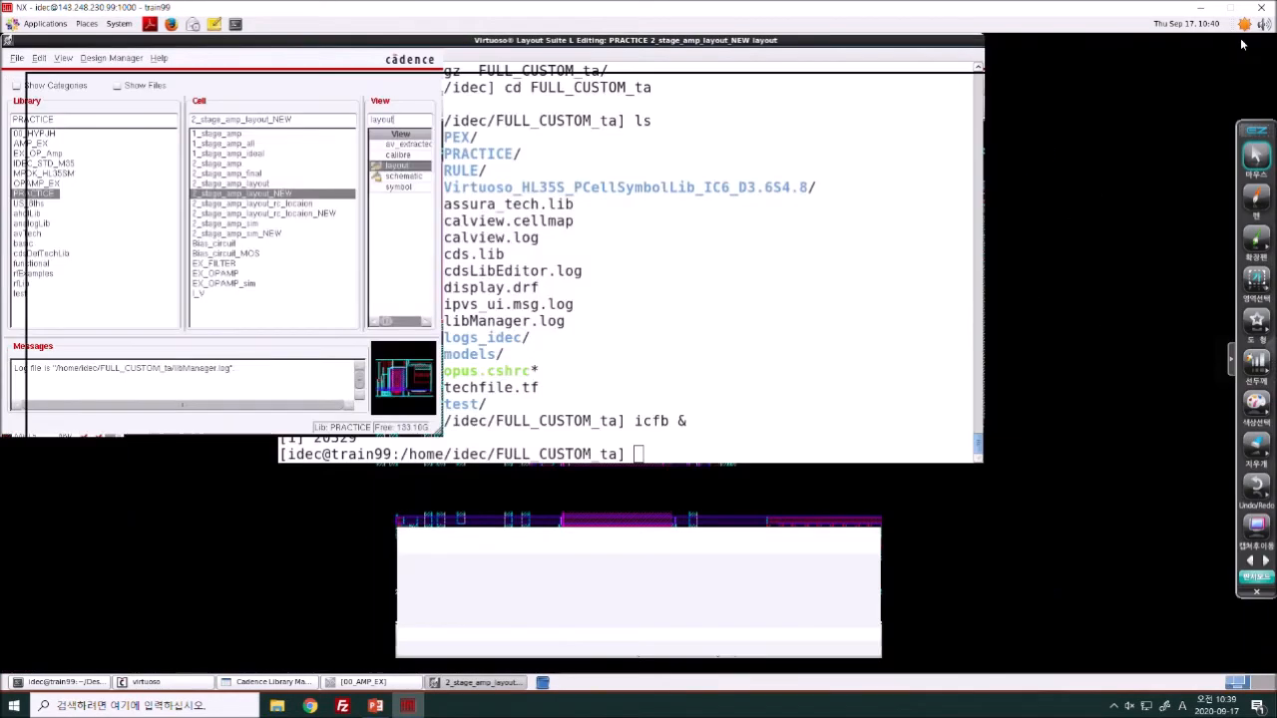
click(74, 134)
click(285, 134)
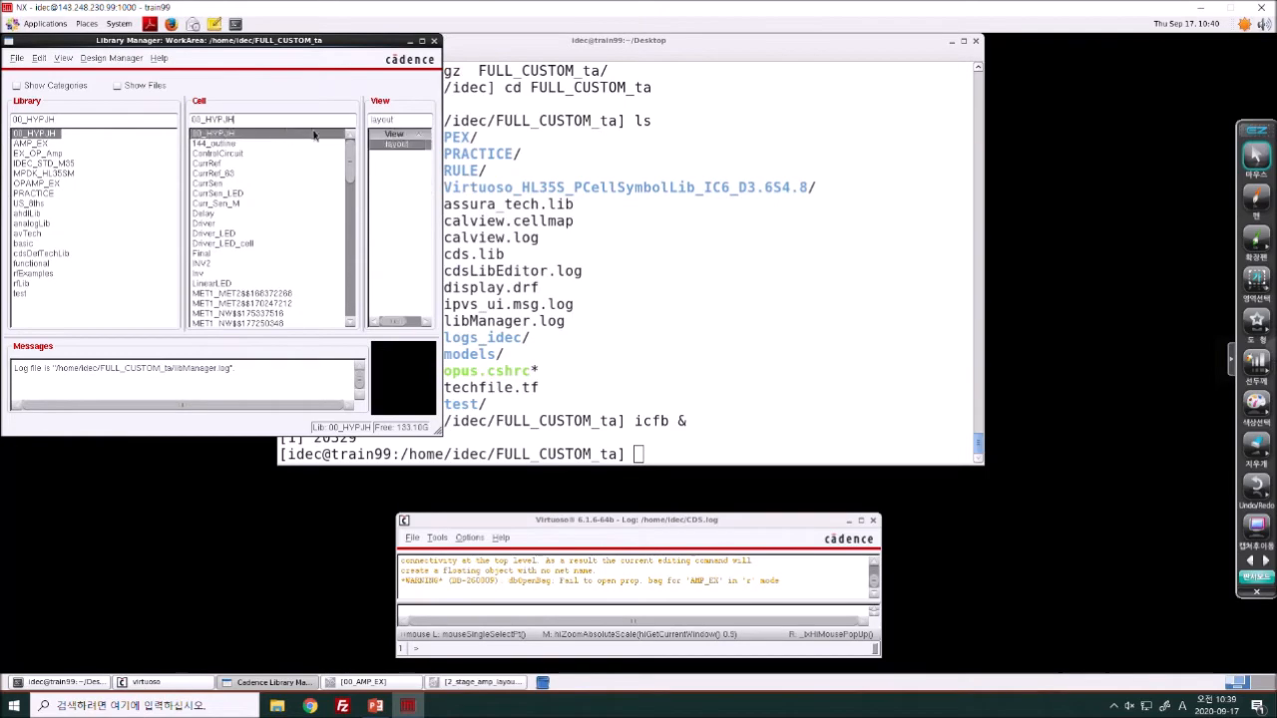
double_click(392, 145)
click(661, 98)
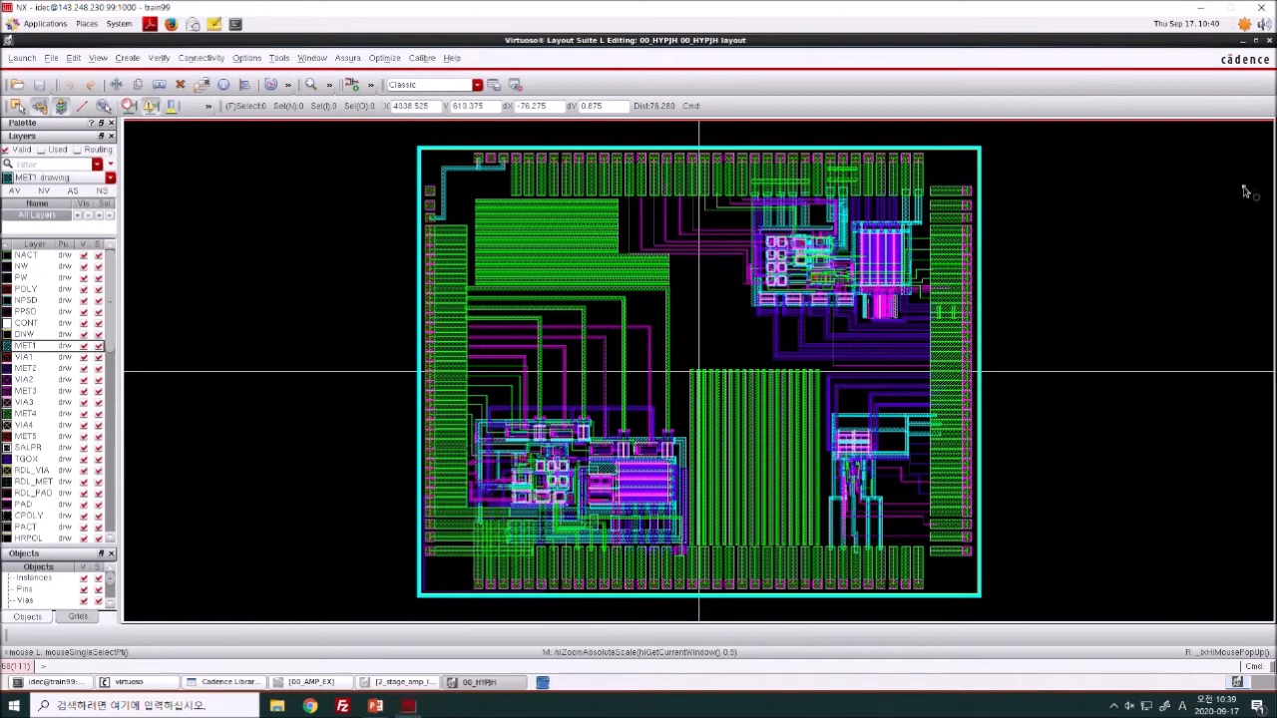
- Mark the first pad of the chip's top row, clear the mark, and draw six stacked red lines beside the chip's right edge
click(1255, 196)
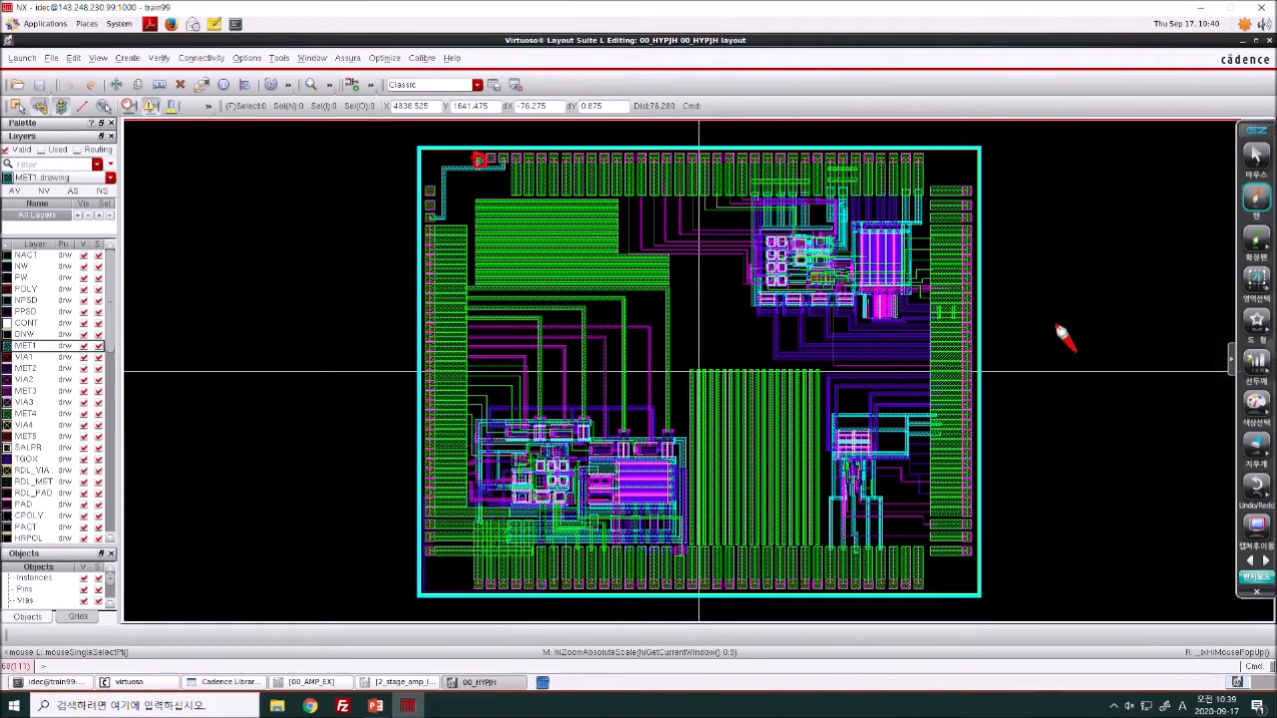
key(Escape)
click(1250, 199)
drag(1008, 353, 1120, 353)
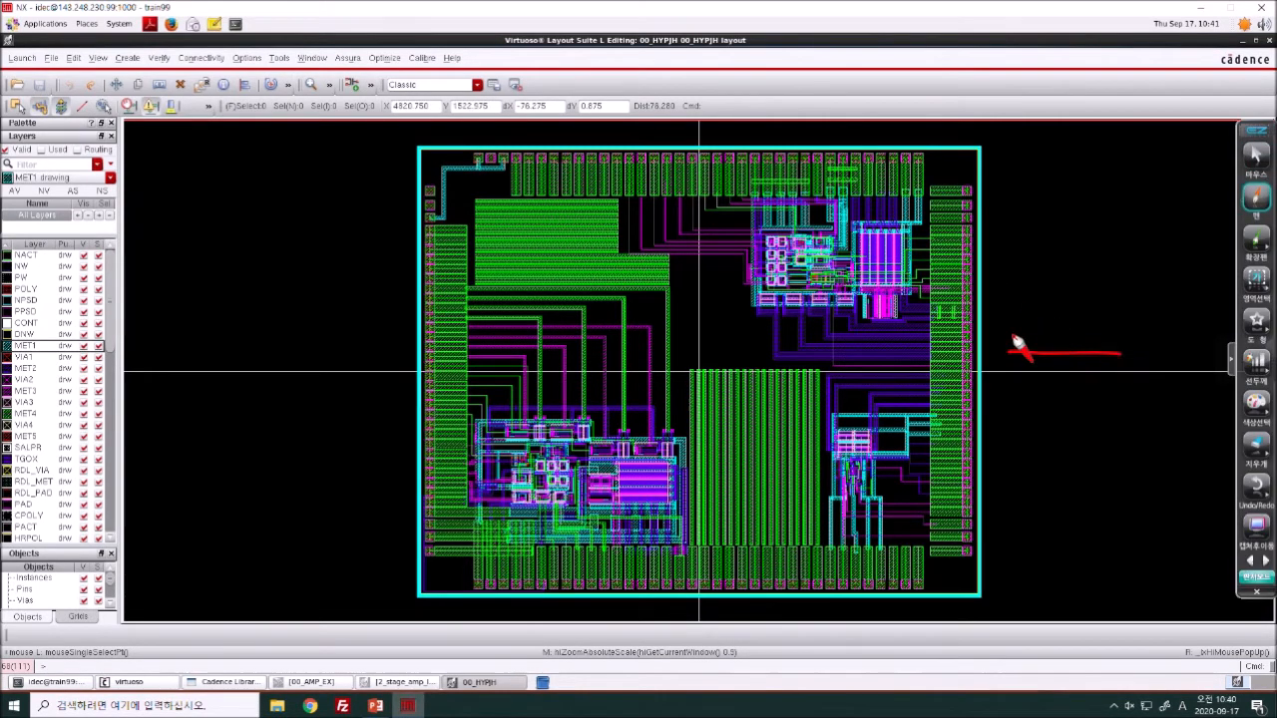
drag(1007, 339, 1119, 340)
drag(1011, 317, 1119, 318)
drag(999, 291, 1115, 291)
drag(1018, 265, 1121, 266)
drag(1019, 241, 1117, 237)
- Label the stacked lines M1, V1, M2, V2, M3 and V3, and add a top line labelled M4
drag(1131, 356, 1157, 359)
mouse_move(1168, 349)
mouse_down()
mouse_move(1167, 360)
mouse_move(1149, 343)
mouse_move(1144, 297)
mouse_up()
drag(1152, 293, 1165, 299)
drag(1127, 261, 1142, 270)
mouse_move(1149, 267)
mouse_down()
mouse_move(1143, 231)
mouse_move(1157, 250)
mouse_up()
mouse_move(1015, 215)
mouse_down()
mouse_move(1147, 203)
mouse_move(1173, 183)
mouse_move(1205, 199)
mouse_up()
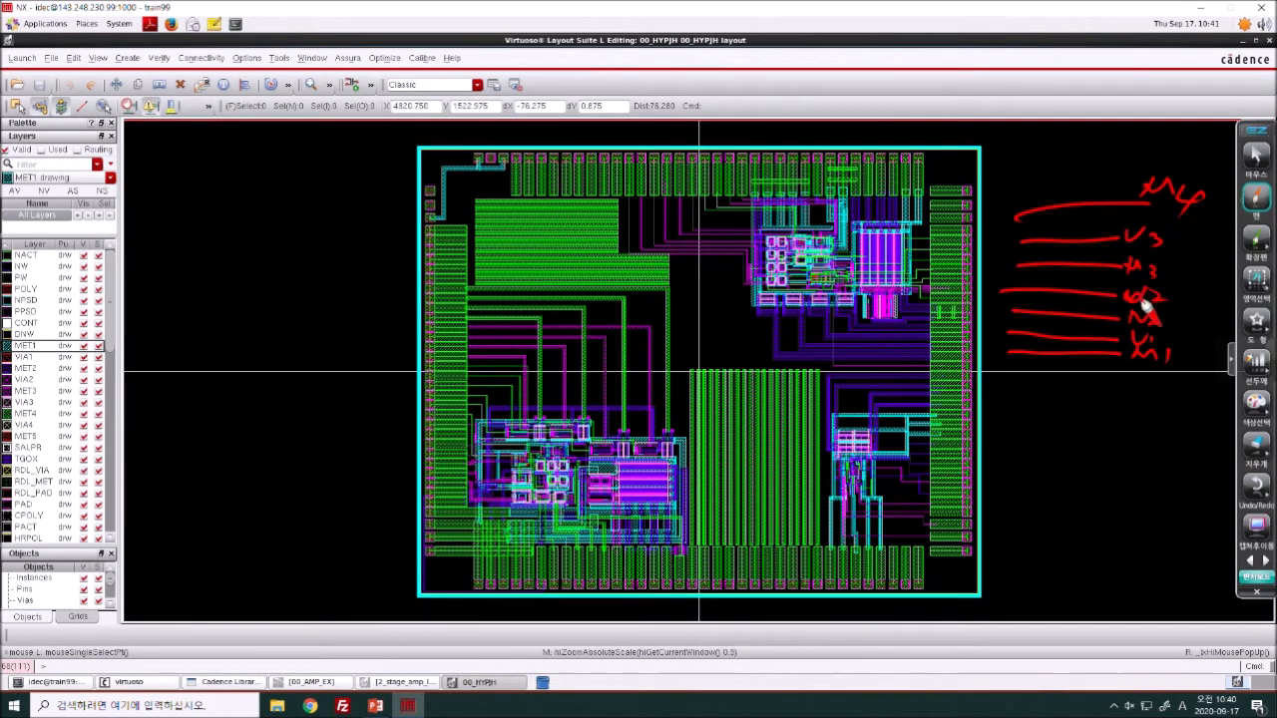
- Cross out the lower layers of the sketched metal and via stack and circle the whole stack in red
drag(1140, 312, 1049, 357)
drag(1034, 308, 1154, 370)
drag(1123, 283, 1035, 376)
mouse_move(1053, 276)
mouse_down()
mouse_move(1144, 380)
mouse_move(988, 336)
mouse_move(1105, 413)
mouse_up()
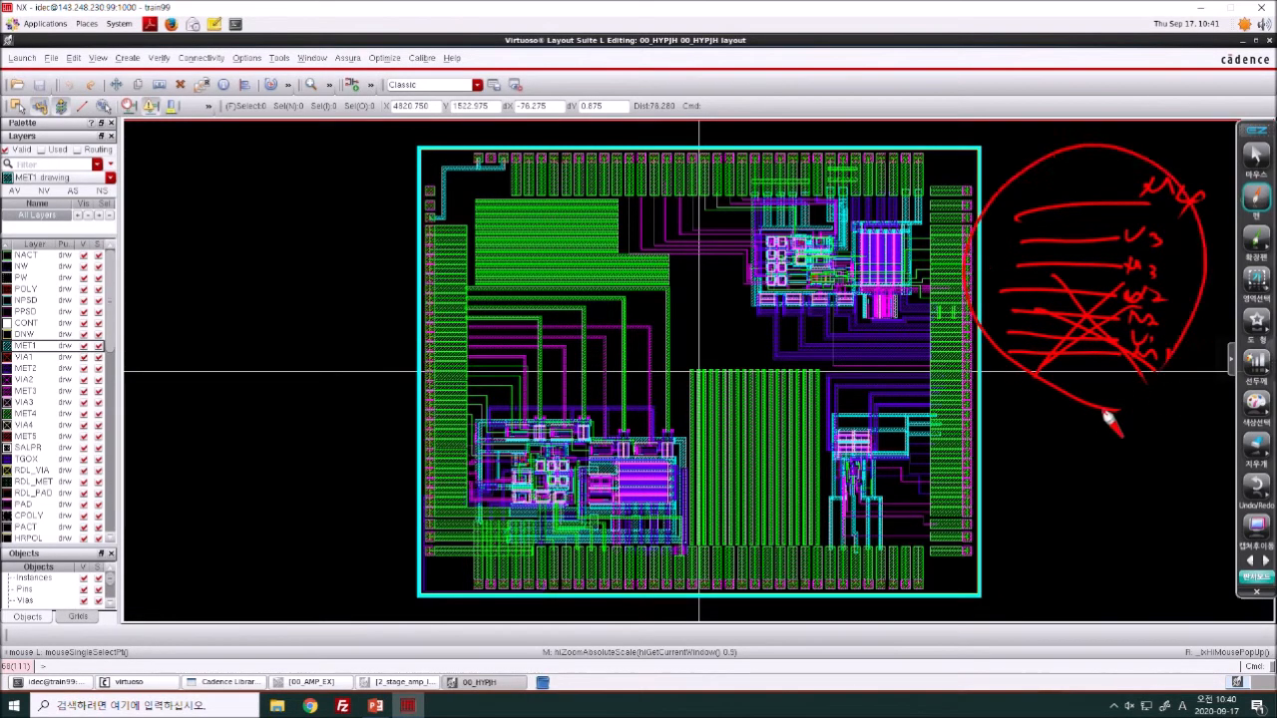
- Draw three slanted red lines above the chip's upper-right corner, mark the first pad of the right row, and clear all marks
drag(872, 99, 1059, 68)
drag(898, 161, 1089, 145)
drag(892, 137, 1049, 106)
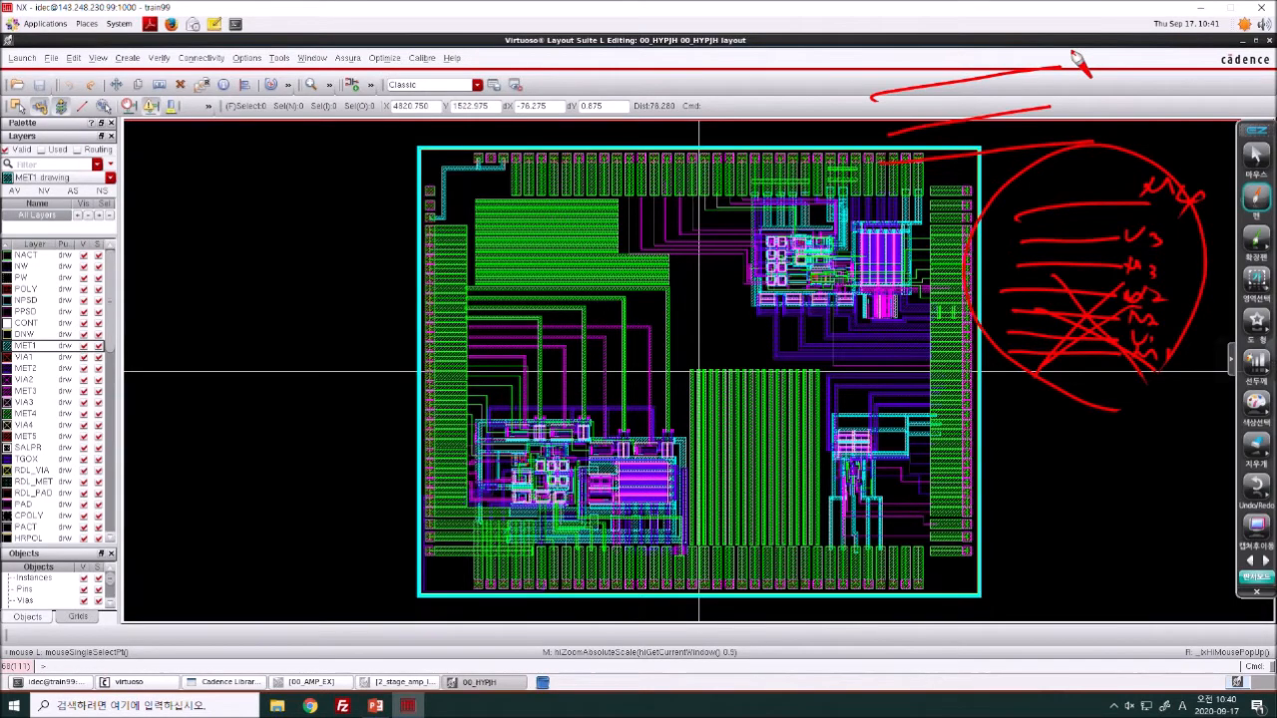
drag(920, 178, 973, 183)
click(977, 197)
click(1255, 156)
- Circle the first pad of the top row and draw a slanted red layer line out from the right pad row
click(1255, 195)
drag(477, 149, 483, 162)
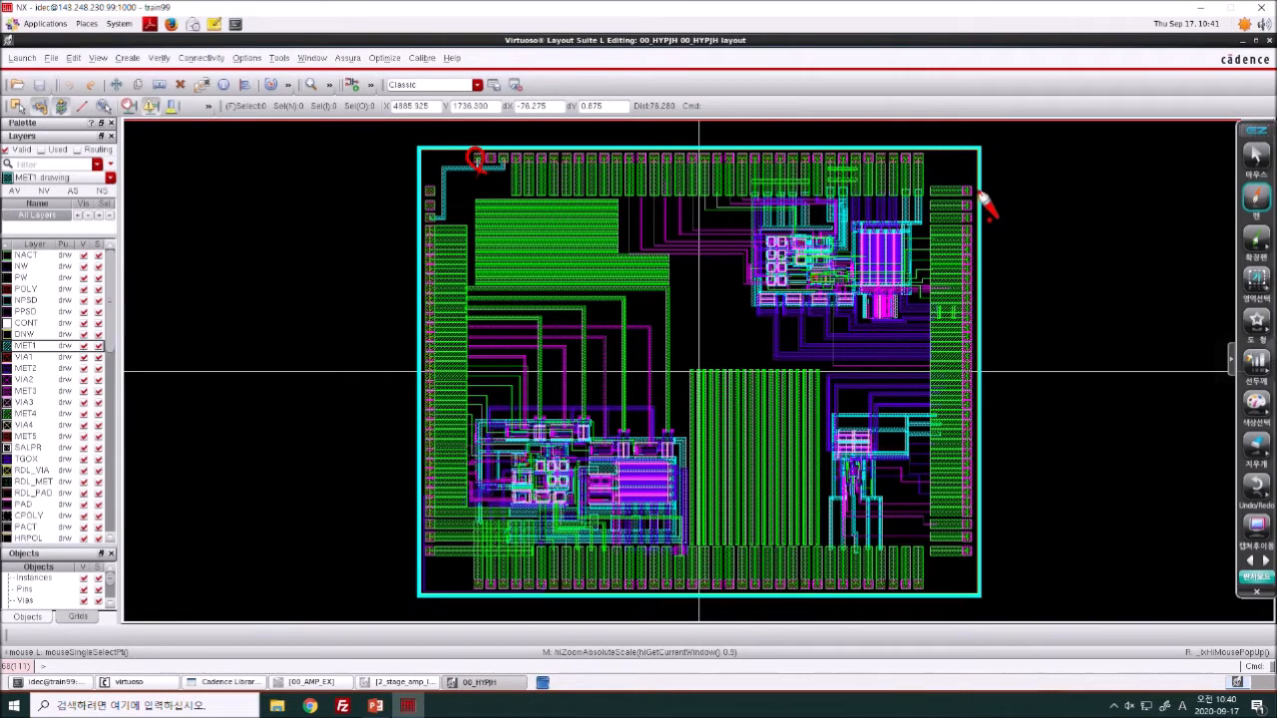
drag(998, 228, 1097, 213)
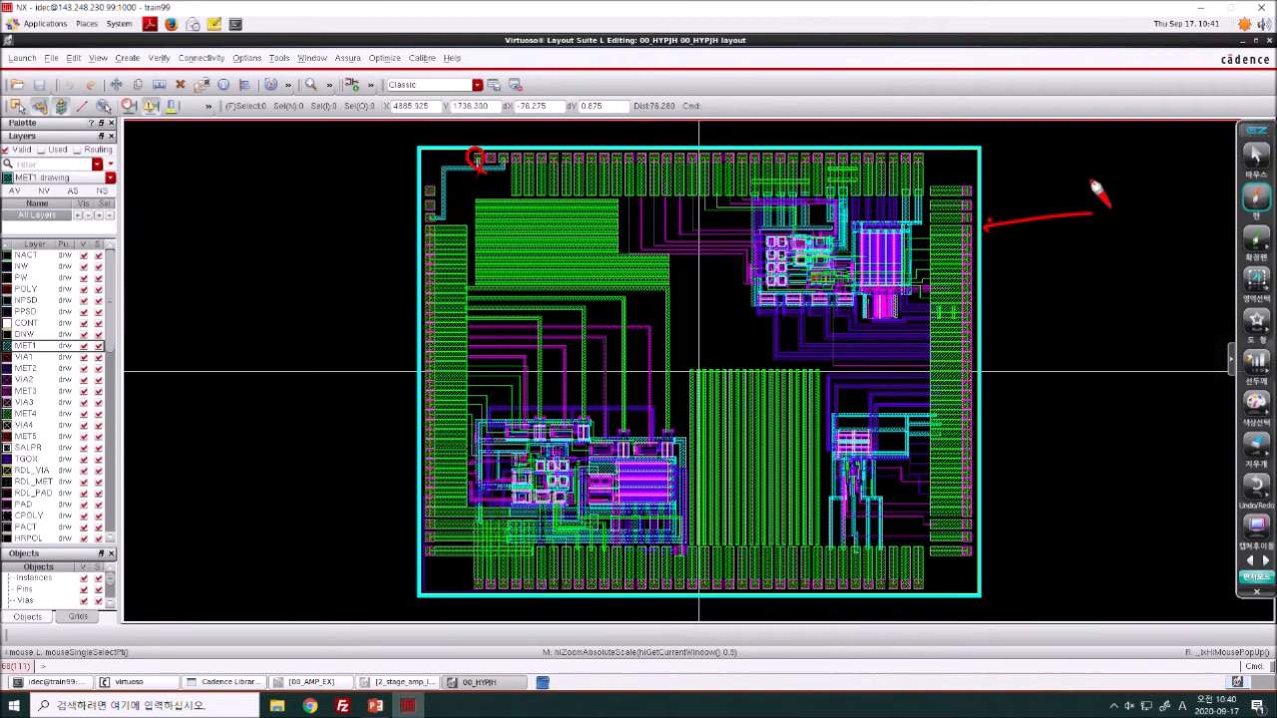
drag(978, 229, 1185, 203)
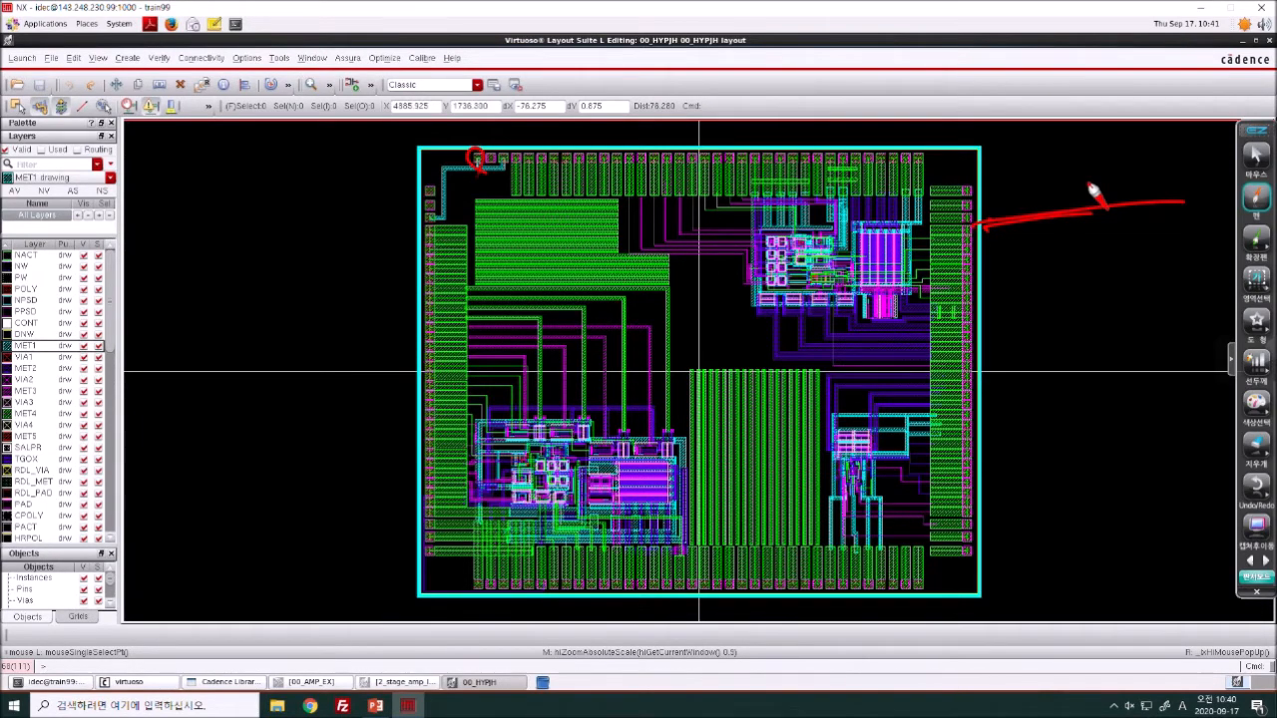
- Draw a slanted blue line above the red layer line at the right pad row and label it passivation
drag(985, 195, 1193, 161)
mouse_move(1082, 109)
mouse_down()
mouse_move(1177, 135)
mouse_move(1239, 111)
mouse_up()
click(1186, 118)
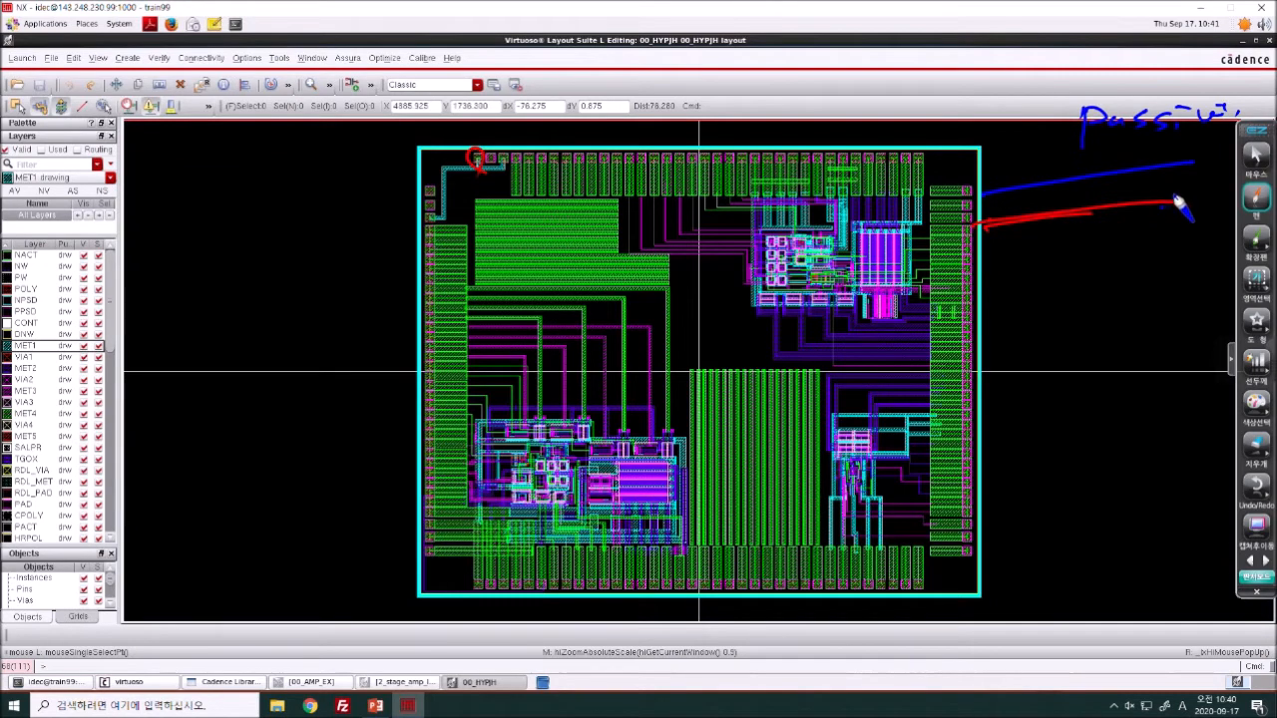
mouse_move(1160, 211)
mouse_down()
mouse_move(1139, 155)
mouse_move(1237, 116)
mouse_move(1162, 211)
mouse_up()
drag(1224, 103, 1213, 138)
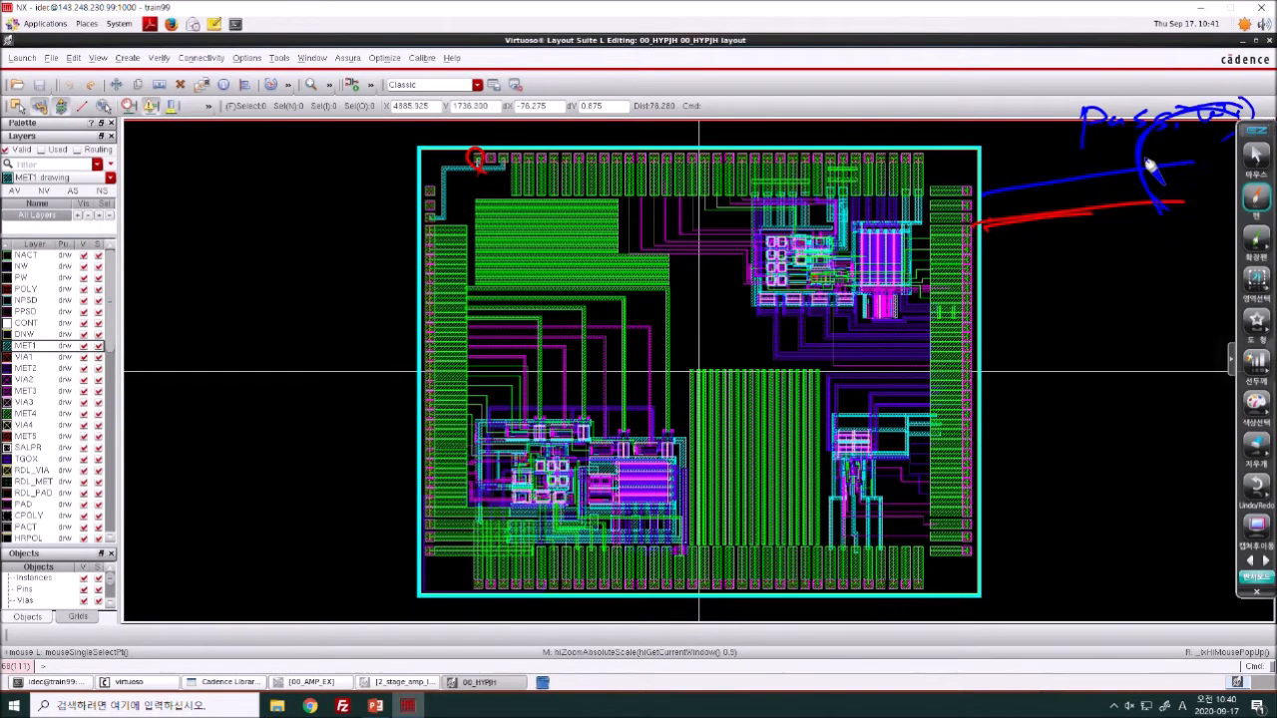
- Sketch a blue package outline beside the chip's left pad row, with three leads on each side
drag(194, 241, 262, 394)
mouse_move(194, 267)
mouse_down()
mouse_move(333, 389)
mouse_move(278, 406)
mouse_up()
drag(150, 319, 218, 281)
drag(177, 379, 235, 351)
drag(197, 439, 267, 401)
drag(311, 221, 364, 189)
drag(337, 292, 401, 261)
drag(371, 345, 454, 303)
- Draw blue wires from two of the sketched leads into the chip, and mark up the passivation line with extra blue strokes
drag(332, 296, 575, 101)
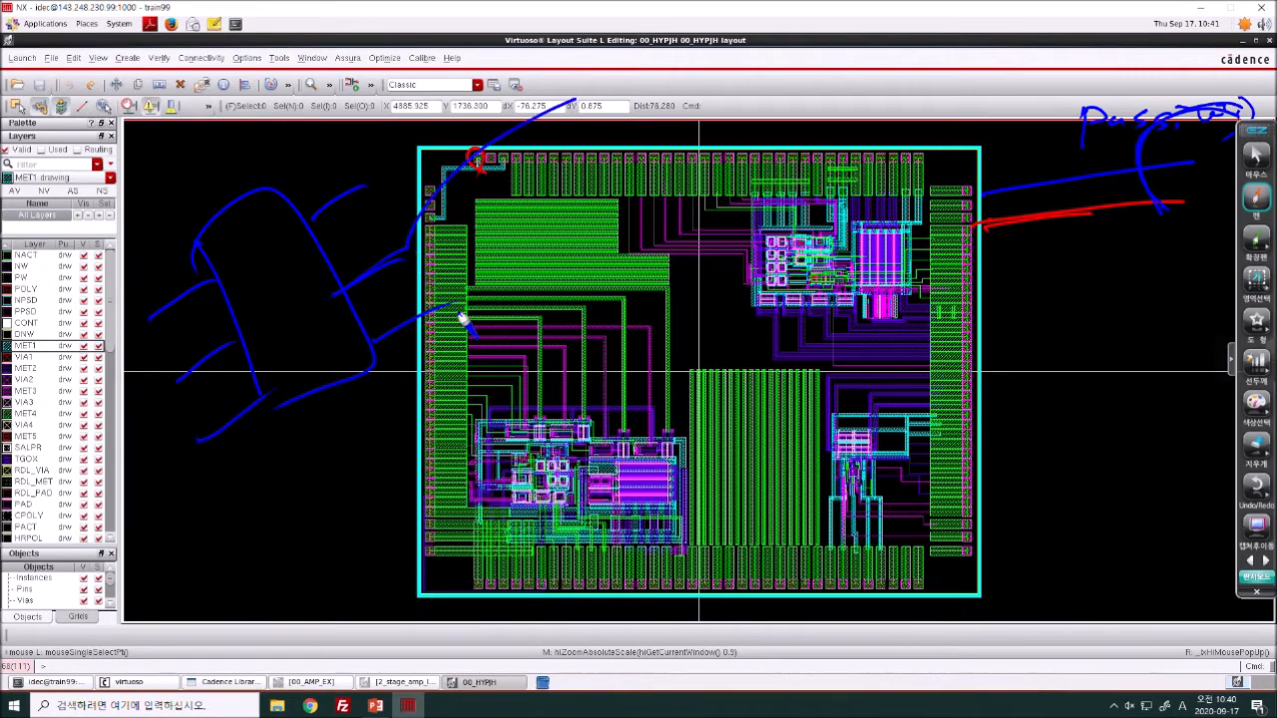
drag(457, 301, 646, 255)
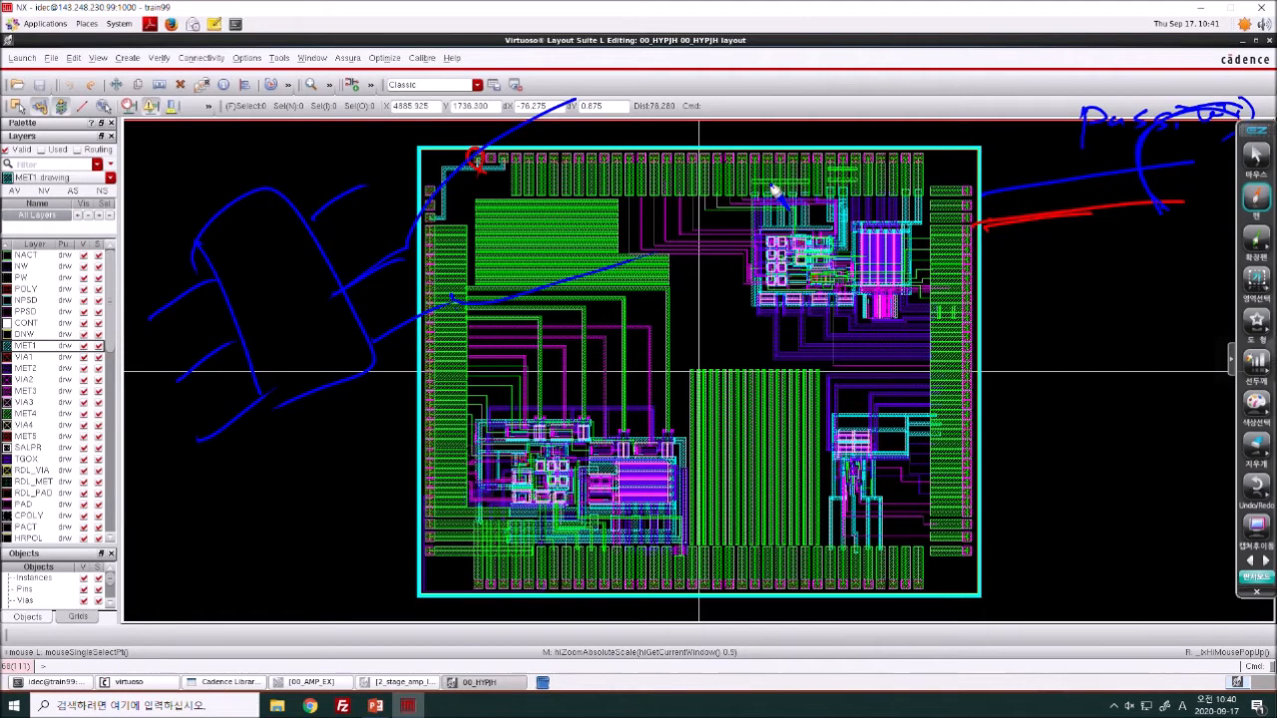
mouse_move(1131, 207)
mouse_down()
mouse_move(1153, 146)
mouse_move(1131, 207)
mouse_move(1145, 175)
mouse_move(1117, 142)
mouse_up()
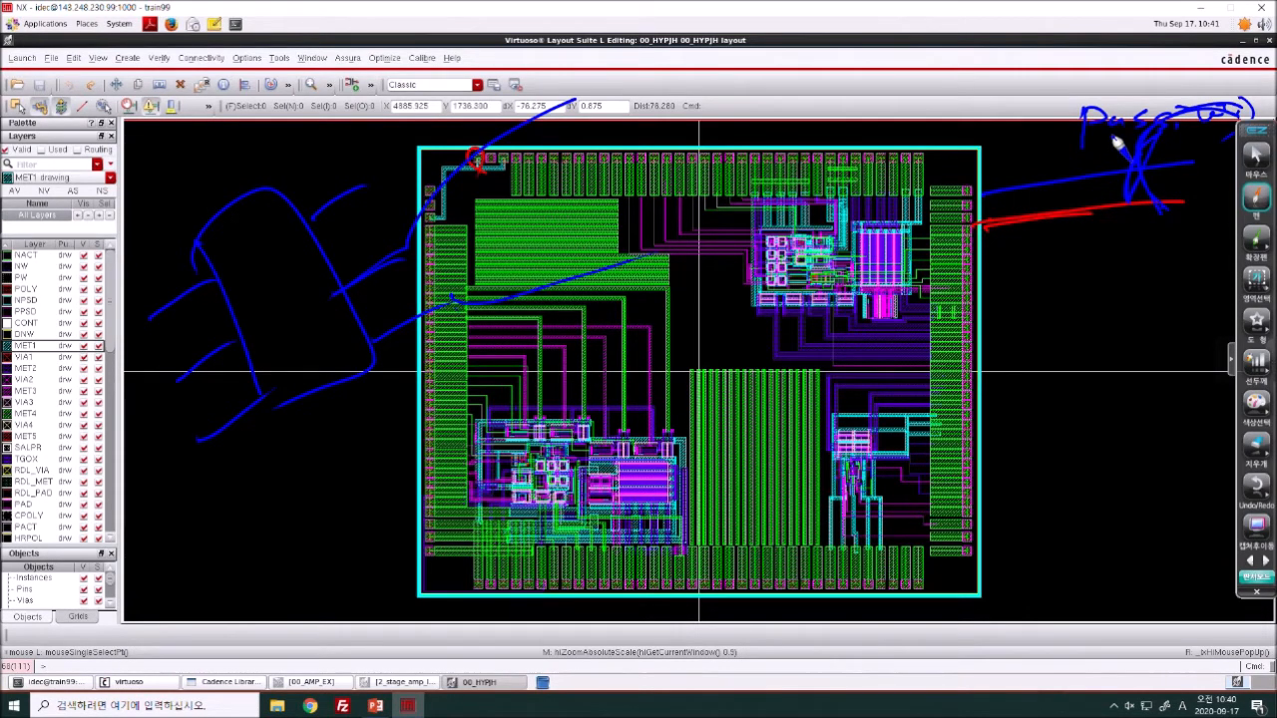
mouse_move(937, 208)
mouse_down()
mouse_move(1151, 169)
mouse_move(942, 211)
mouse_up()
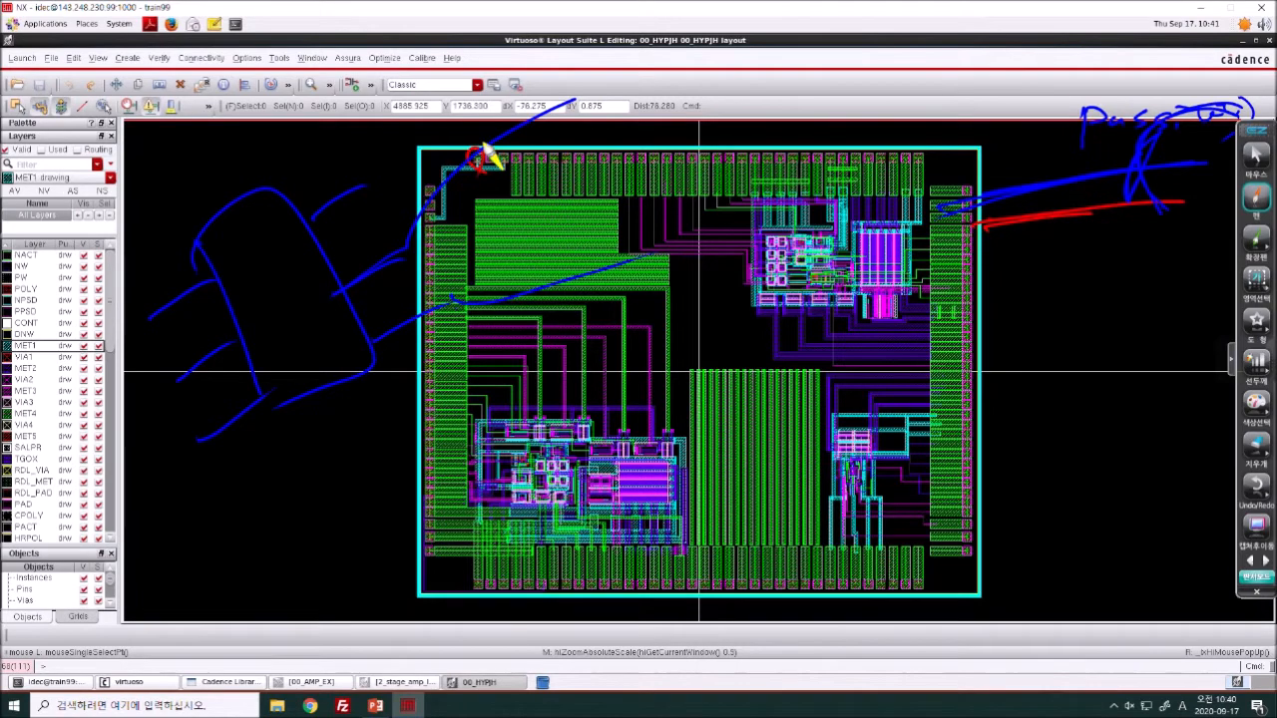
- Draw two short yellow layer lines beside the right pad row and a longer yellow line above them
drag(1005, 479, 1092, 475)
drag(1000, 407, 1085, 403)
click(1107, 397)
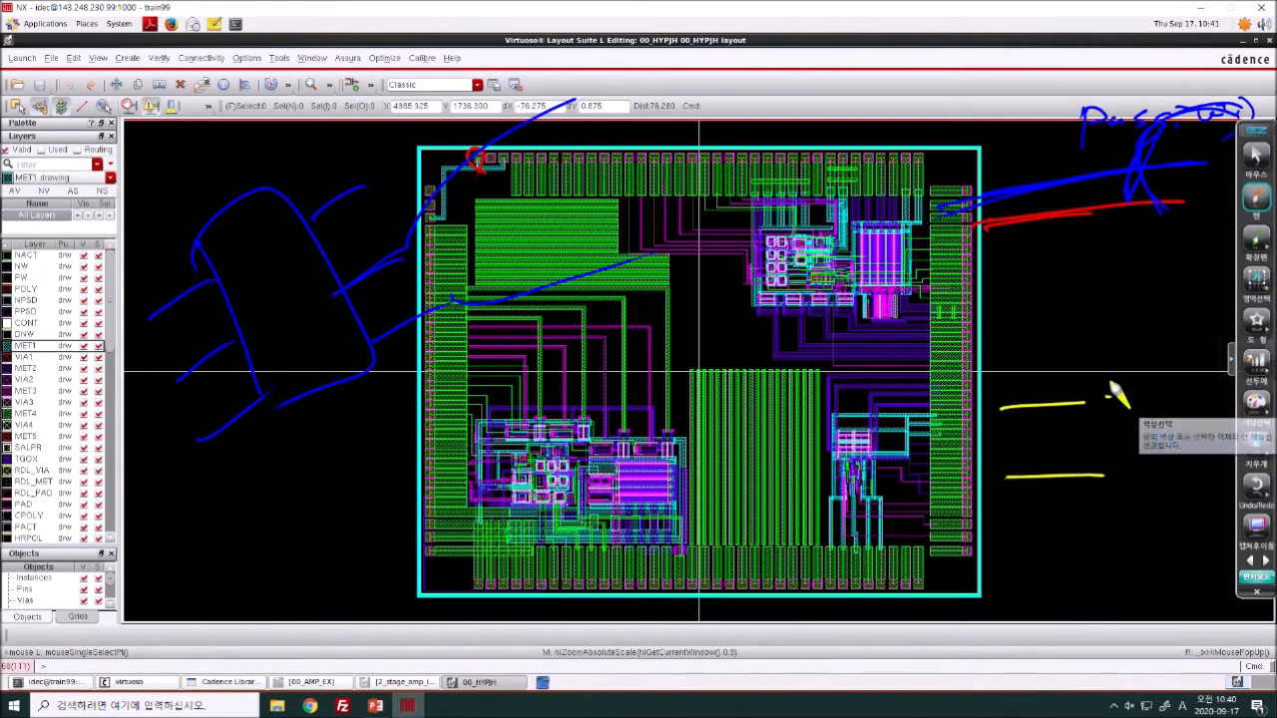
drag(971, 333, 1193, 323)
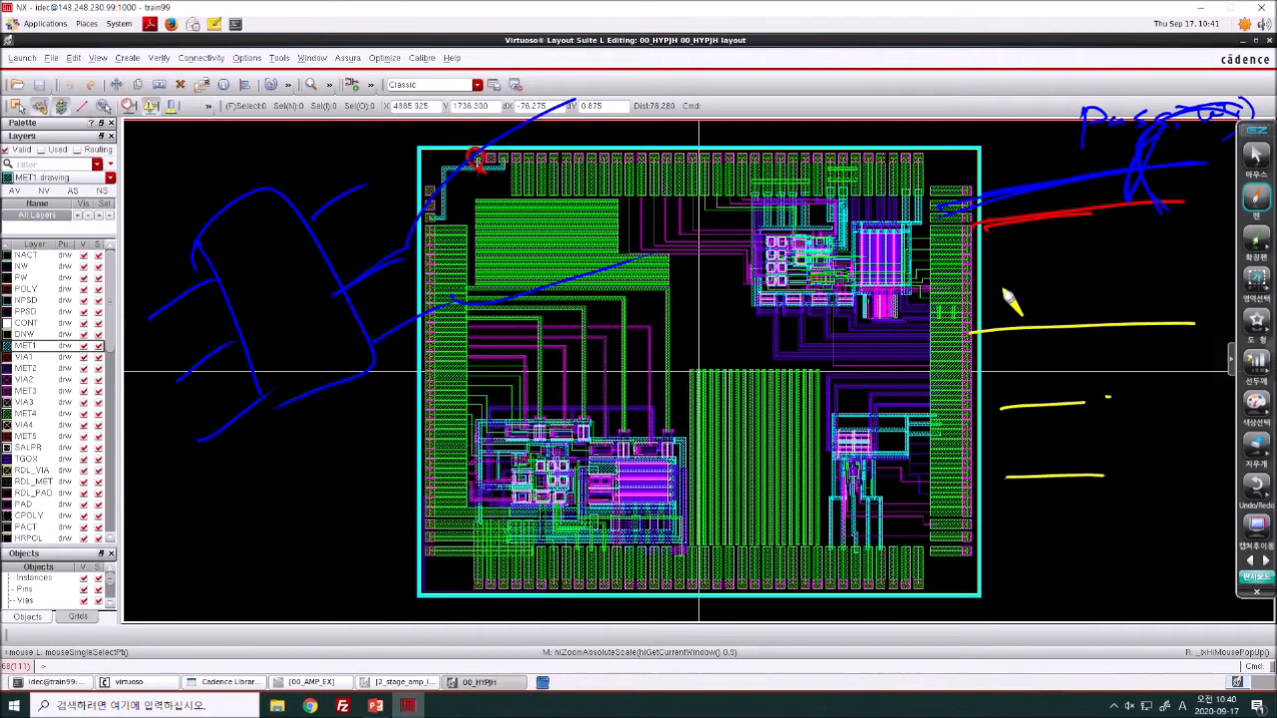
- Trace a red stepped line along the top yellow line that dips to the middle one, and clear all marks
click(1255, 401)
click(1210, 362)
mouse_move(963, 332)
mouse_down()
mouse_move(1004, 404)
mouse_move(1184, 330)
mouse_up()
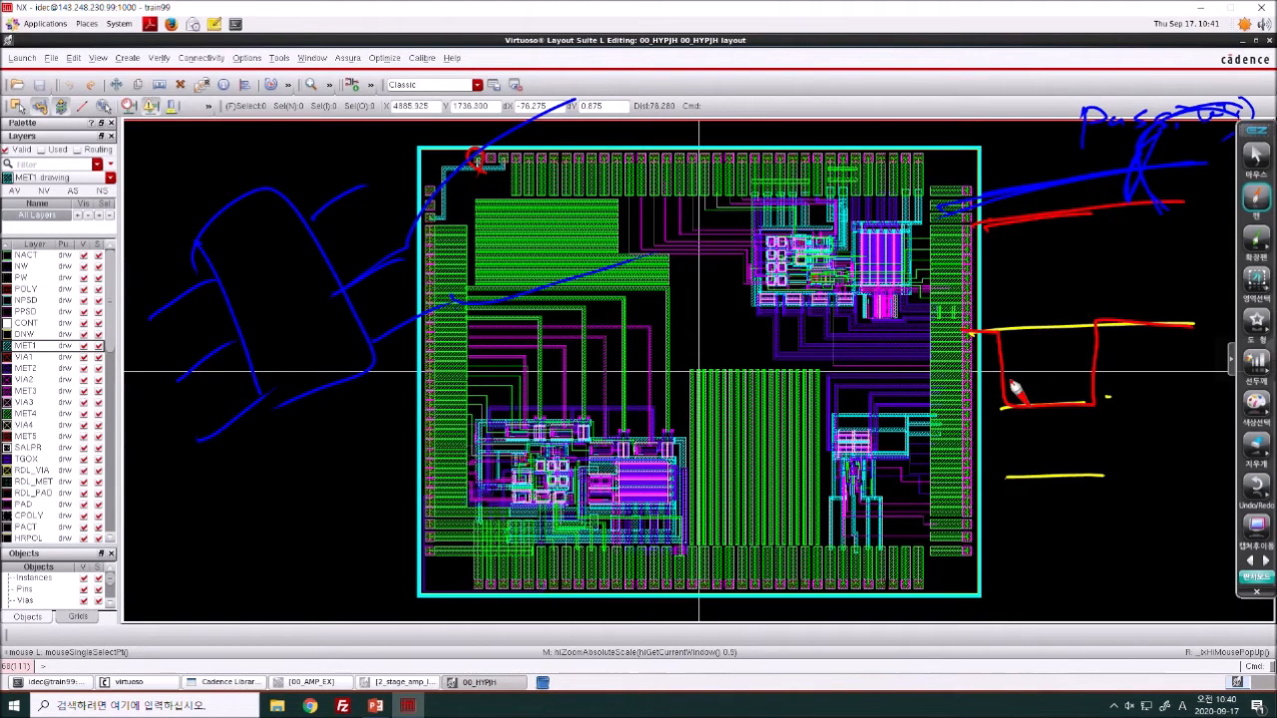
click(1256, 154)
click(1247, 194)
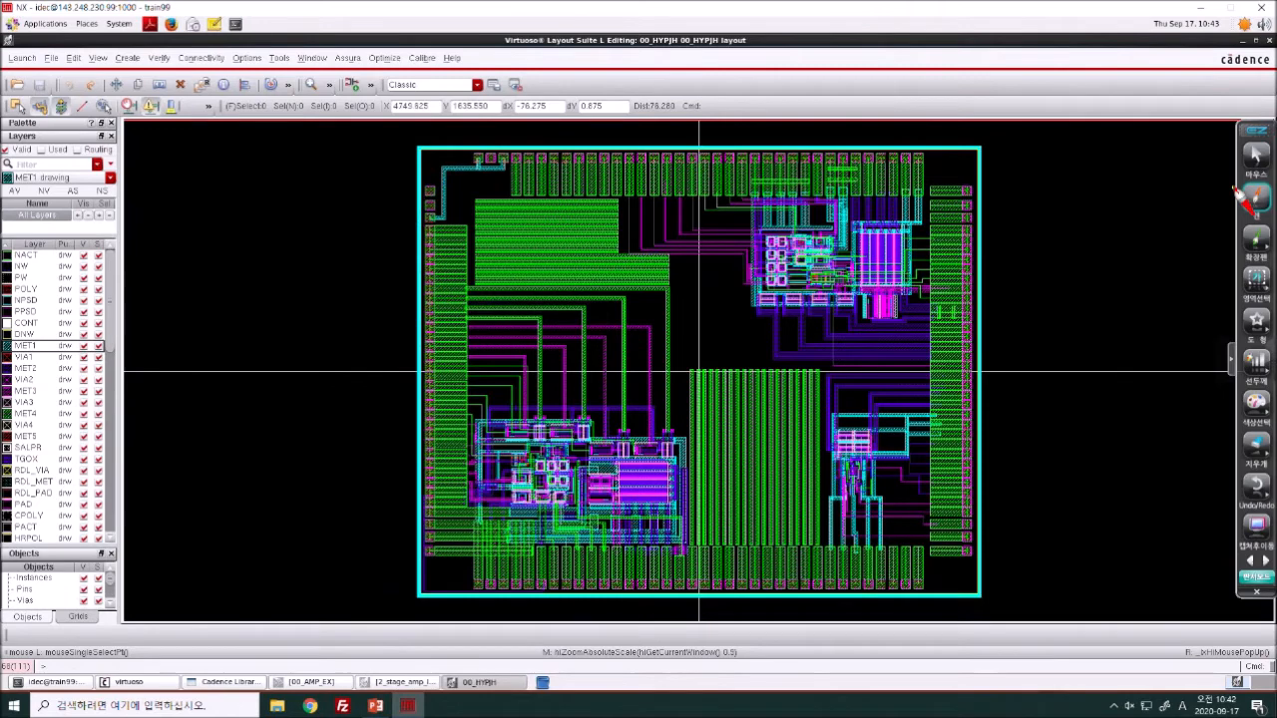
- Sketch a red square beside the chip's left pad row with a rounded outline on each side of it
mouse_move(279, 452)
mouse_down()
mouse_move(241, 392)
mouse_move(349, 391)
mouse_move(284, 454)
mouse_up()
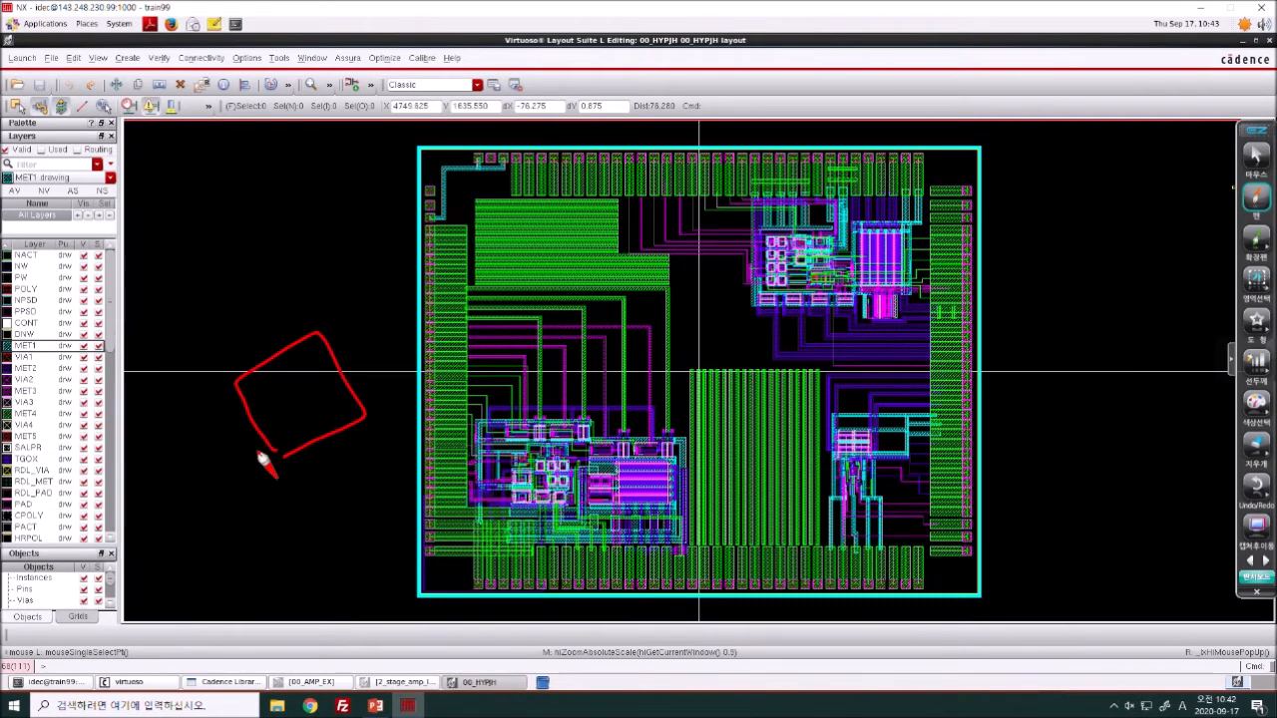
mouse_move(164, 414)
mouse_down()
mouse_move(177, 583)
mouse_move(167, 417)
mouse_up()
mouse_move(402, 404)
mouse_down()
mouse_move(465, 319)
mouse_move(441, 387)
mouse_up()
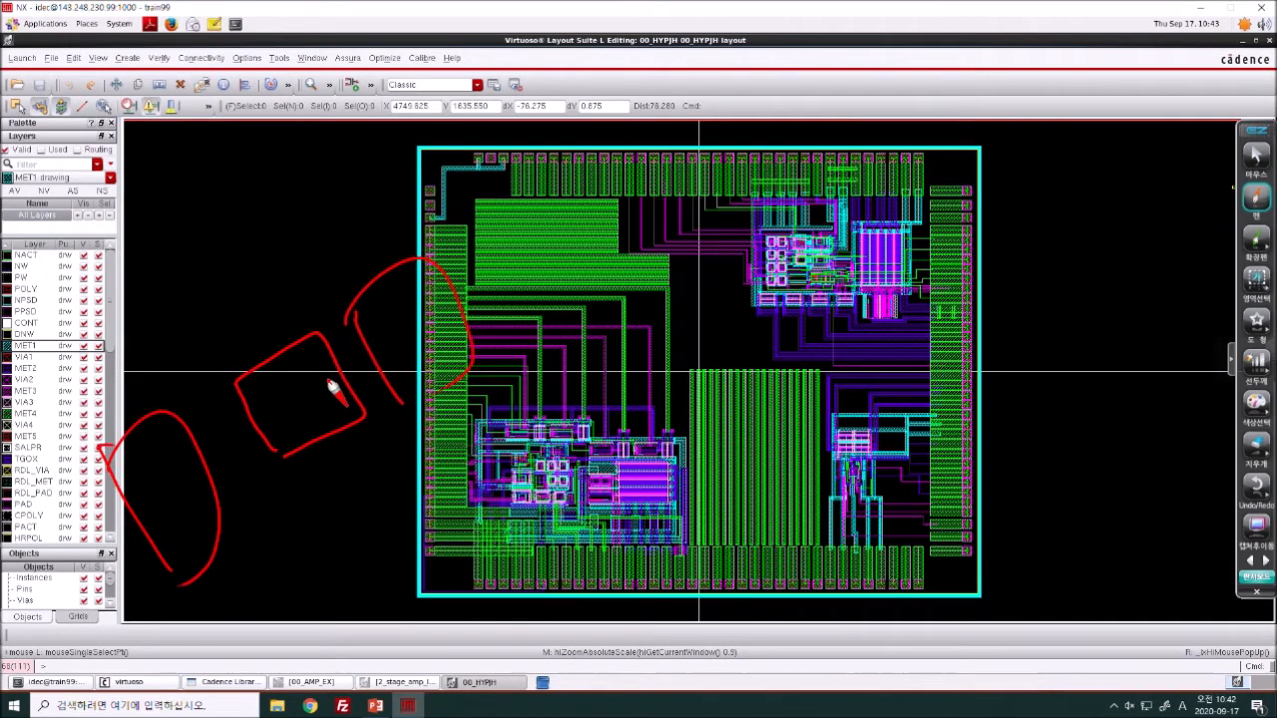
- Draw a red stepped line across the chip's upper right and a slanted blue line below it labelled M4
mouse_move(603, 185)
mouse_down()
mouse_move(652, 173)
mouse_move(777, 189)
mouse_move(834, 272)
mouse_move(978, 180)
mouse_move(1060, 68)
mouse_move(1169, 56)
mouse_up()
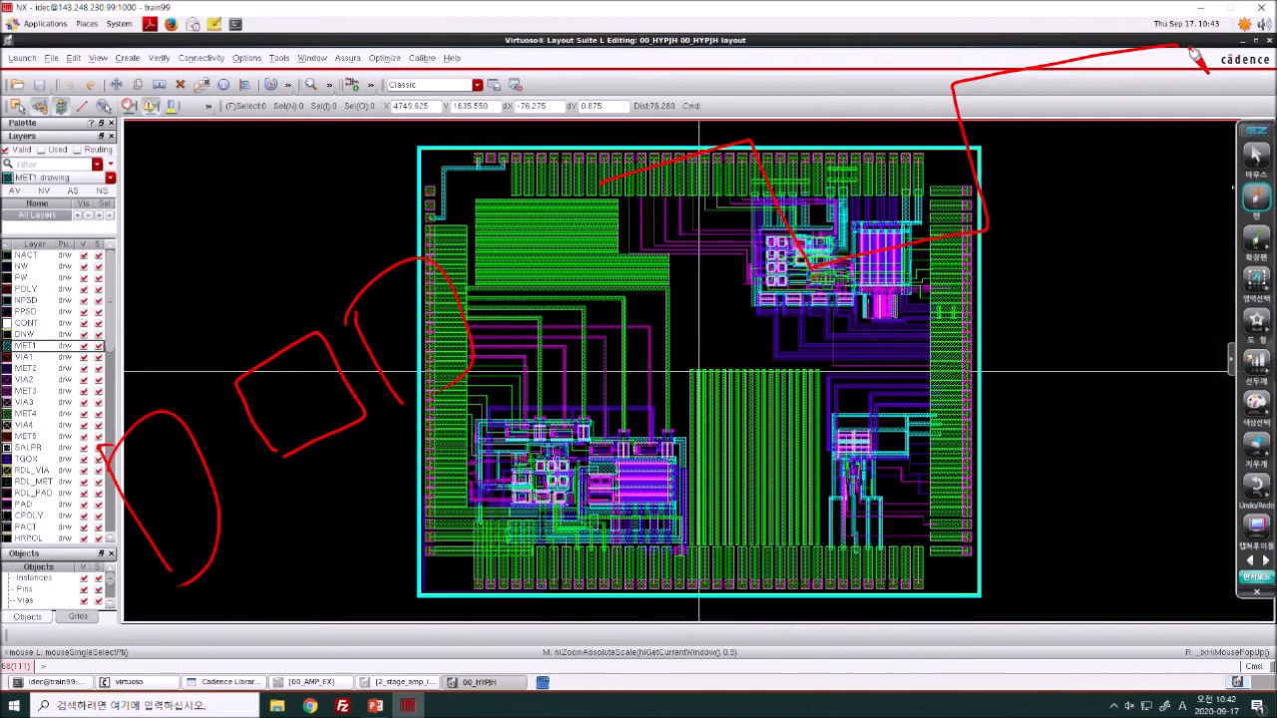
click(1256, 404)
click(1214, 403)
mouse_move(640, 336)
mouse_down()
mouse_move(1120, 204)
mouse_move(1167, 176)
mouse_move(1224, 183)
mouse_move(1193, 235)
mouse_up()
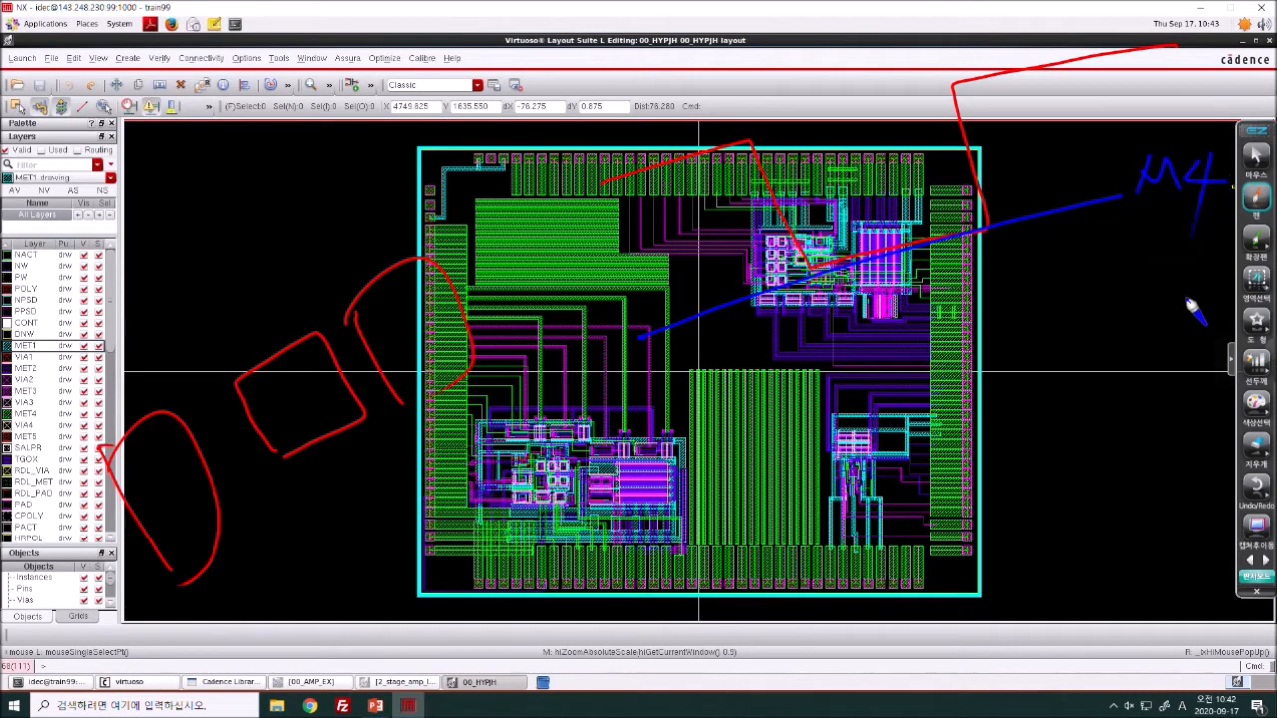
- Label the red stepped line pass, circle the topmost pads of the right row in red, and clear all marks
click(1255, 399)
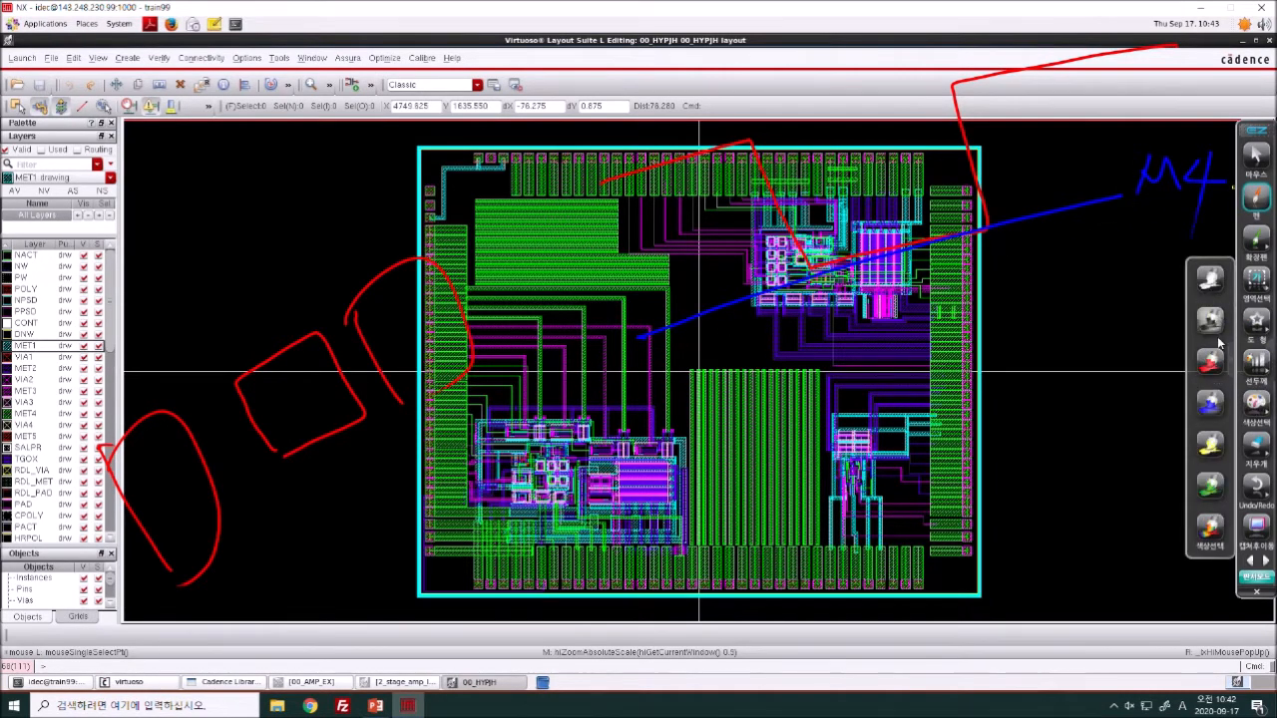
click(1209, 361)
mouse_move(1169, 72)
mouse_down()
mouse_move(1207, 60)
mouse_move(1218, 86)
mouse_up()
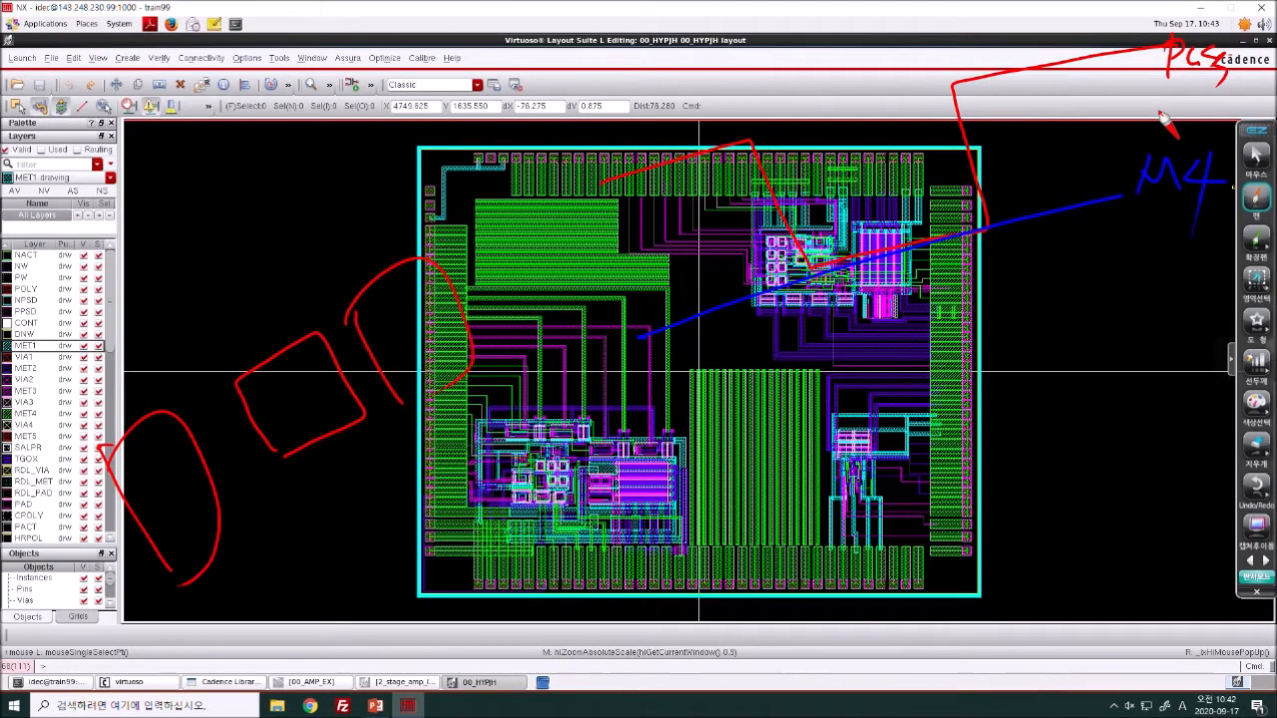
drag(970, 183, 943, 239)
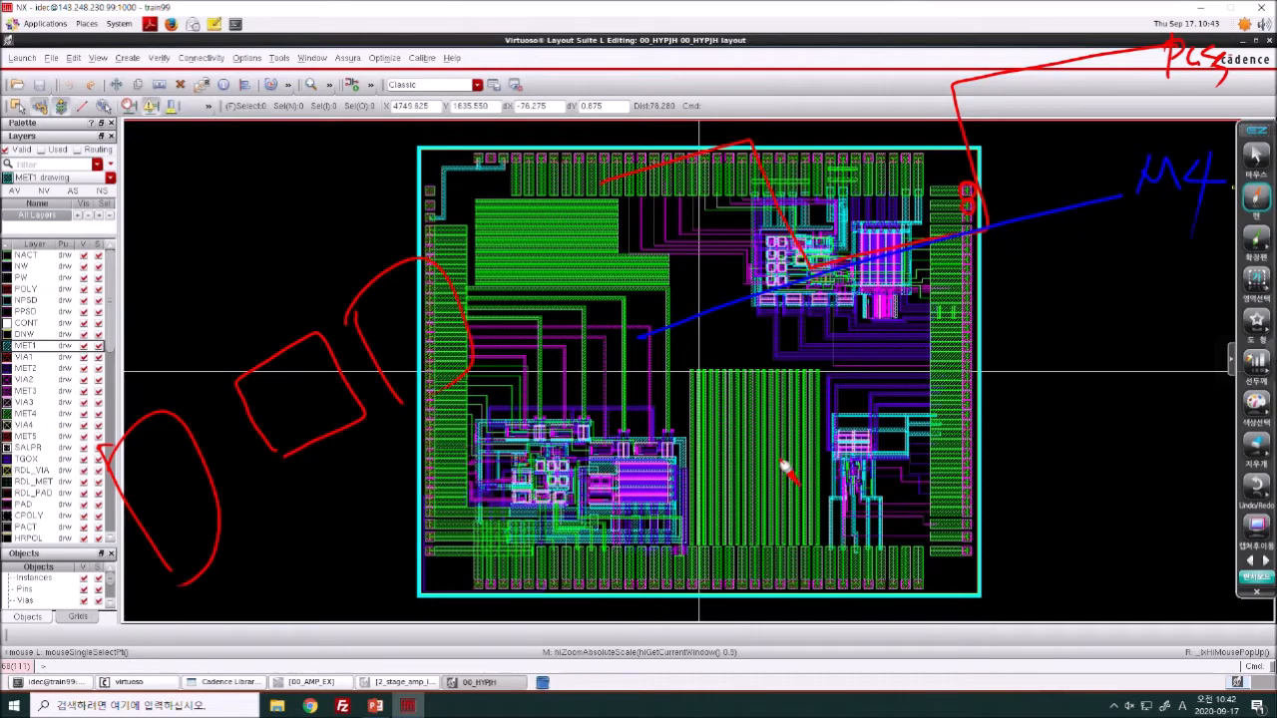
key(Escape)
- From the two-stage amp layout, search library 00_HYPJH for a PAD cell to place as an instance
click(406, 683)
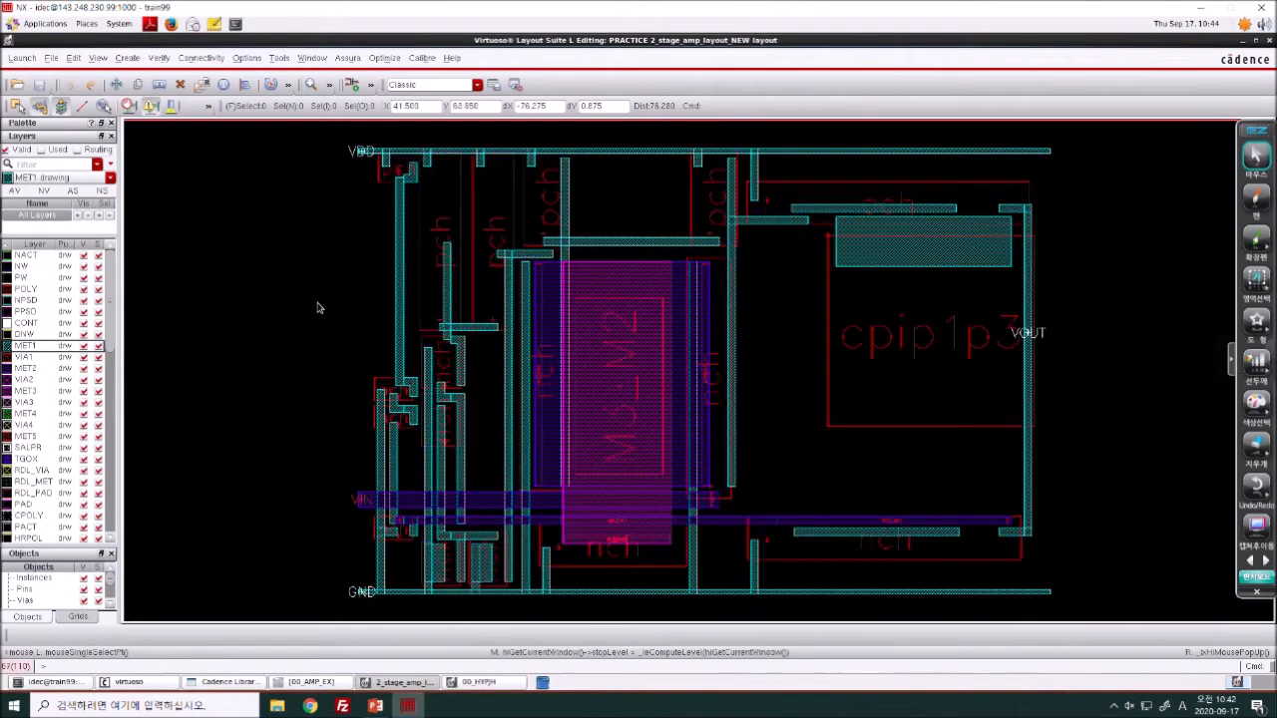
key(i)
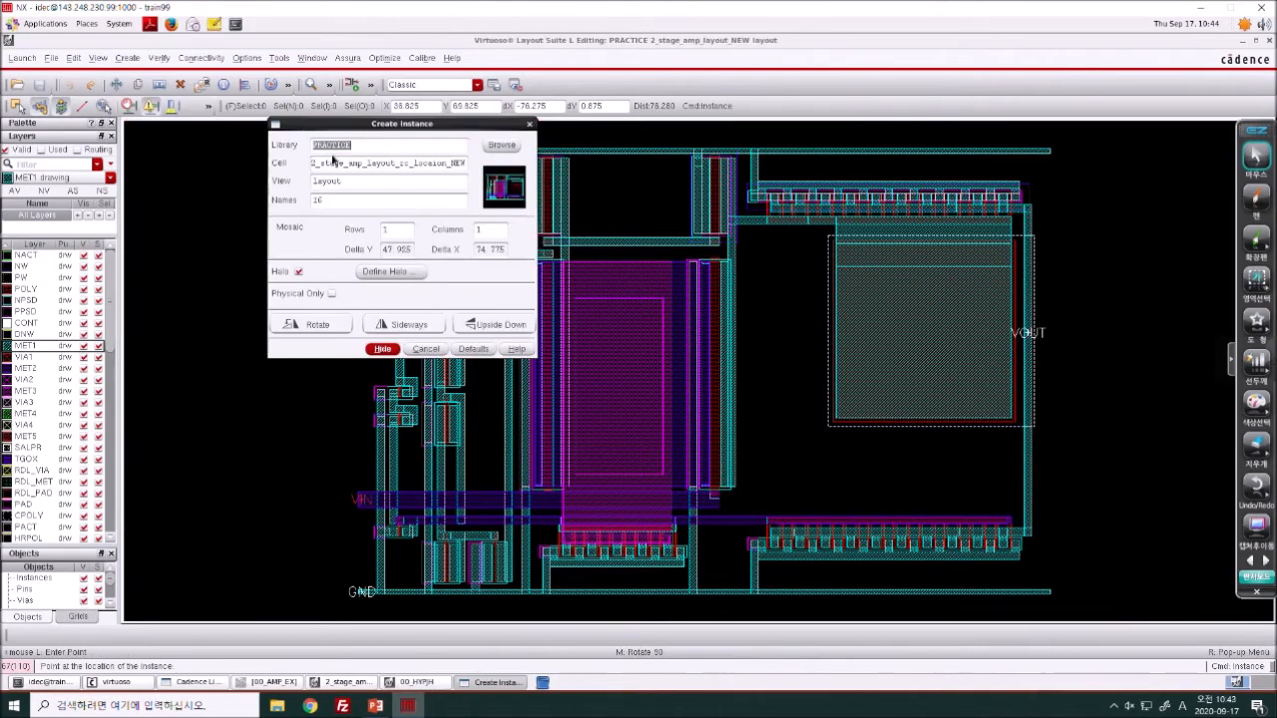
click(489, 147)
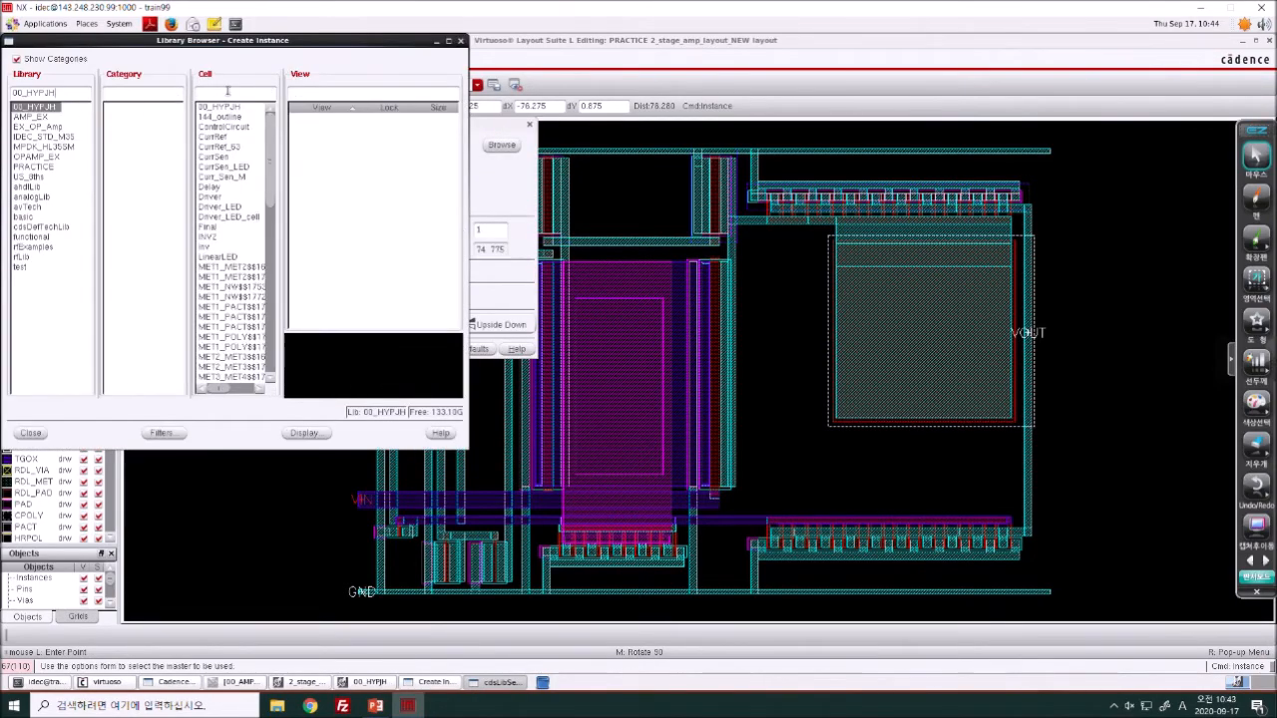
text(ps)
key(BackSpace)
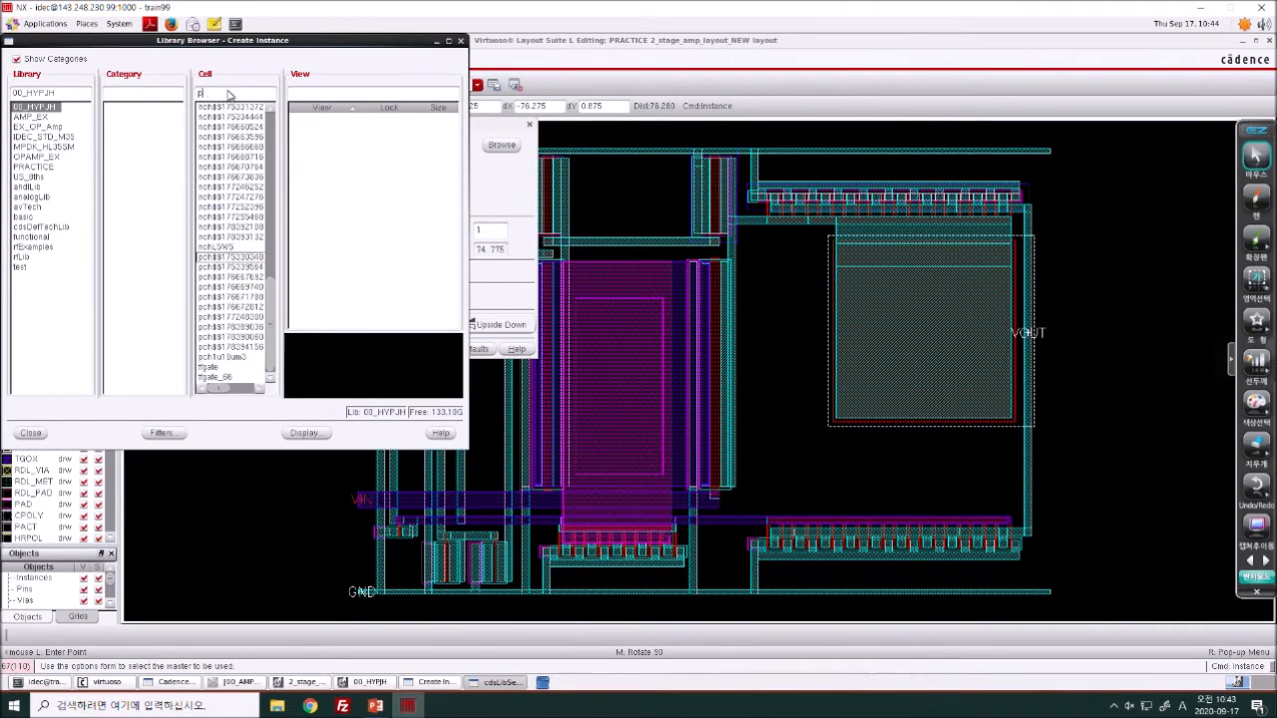
text(P)
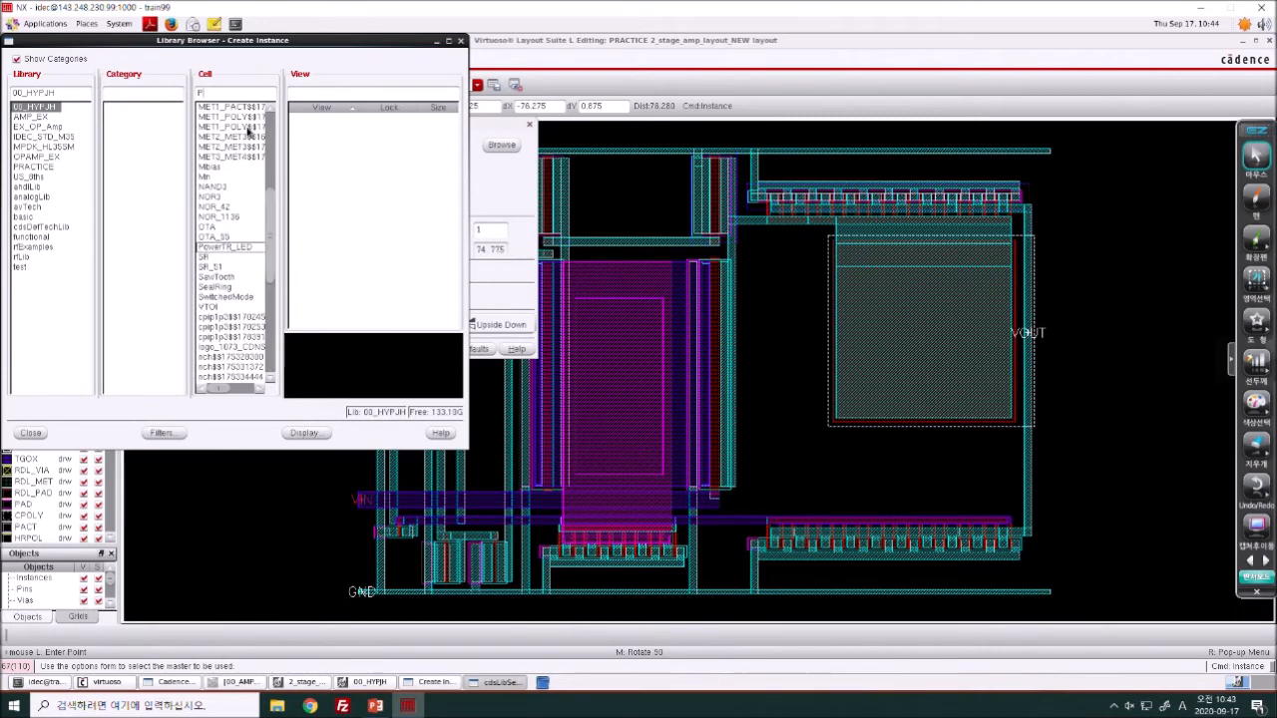
text(PAD)
drag(274, 216, 281, 96)
click(241, 106)
click(247, 121)
double_click(314, 121)
key(Escape)
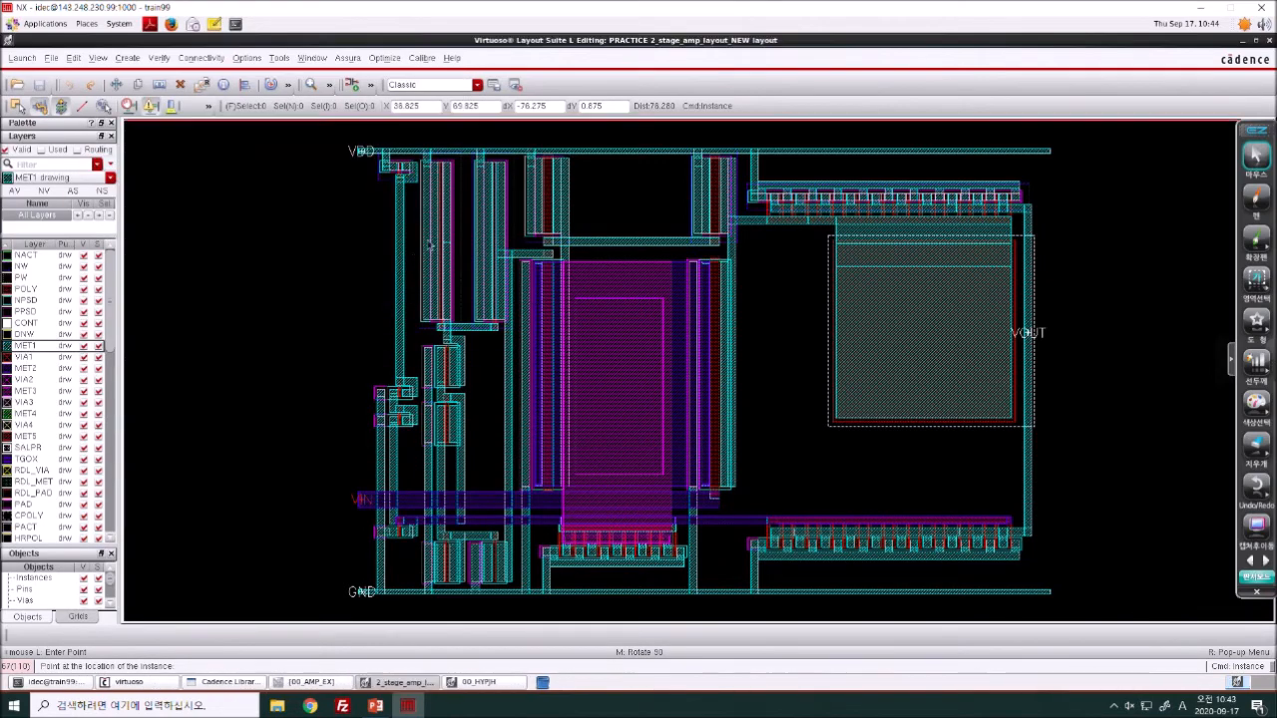
key(i)
key(Escape)
- Restore the two layout windows to their smaller size and open the 144_outline layout from library 00_HYPJH
double_click(562, 42)
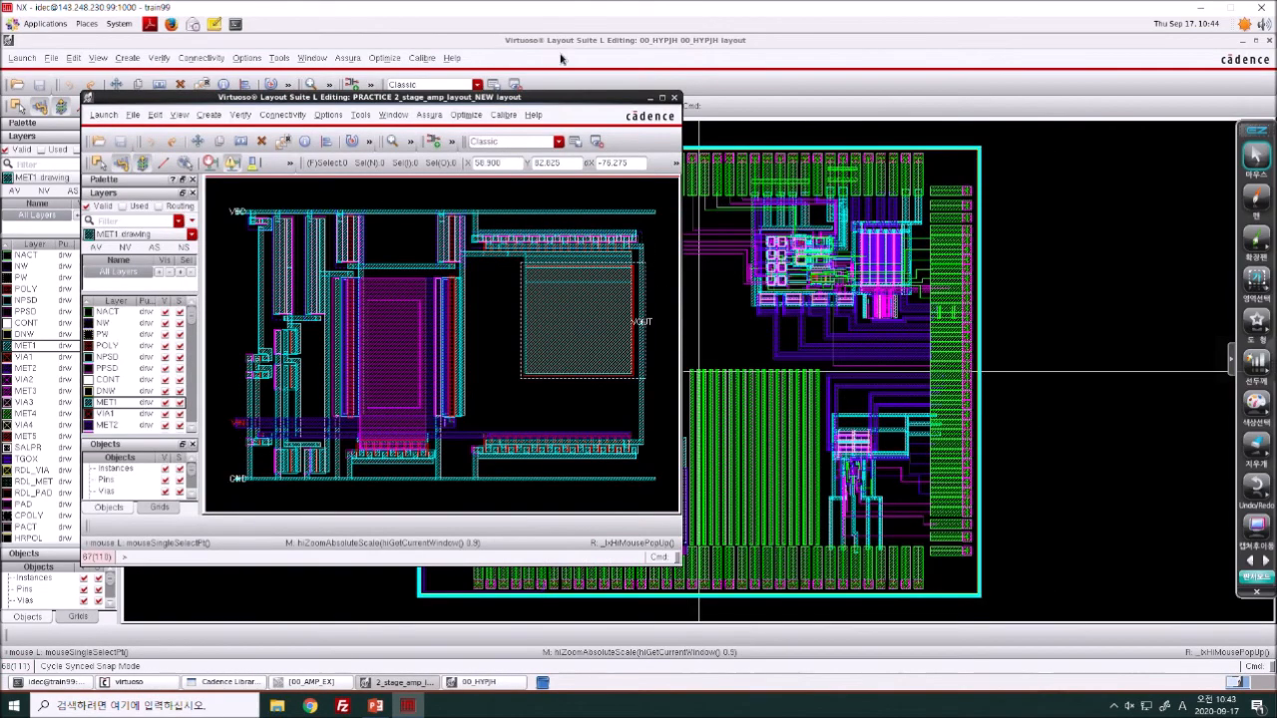
double_click(680, 43)
click(223, 66)
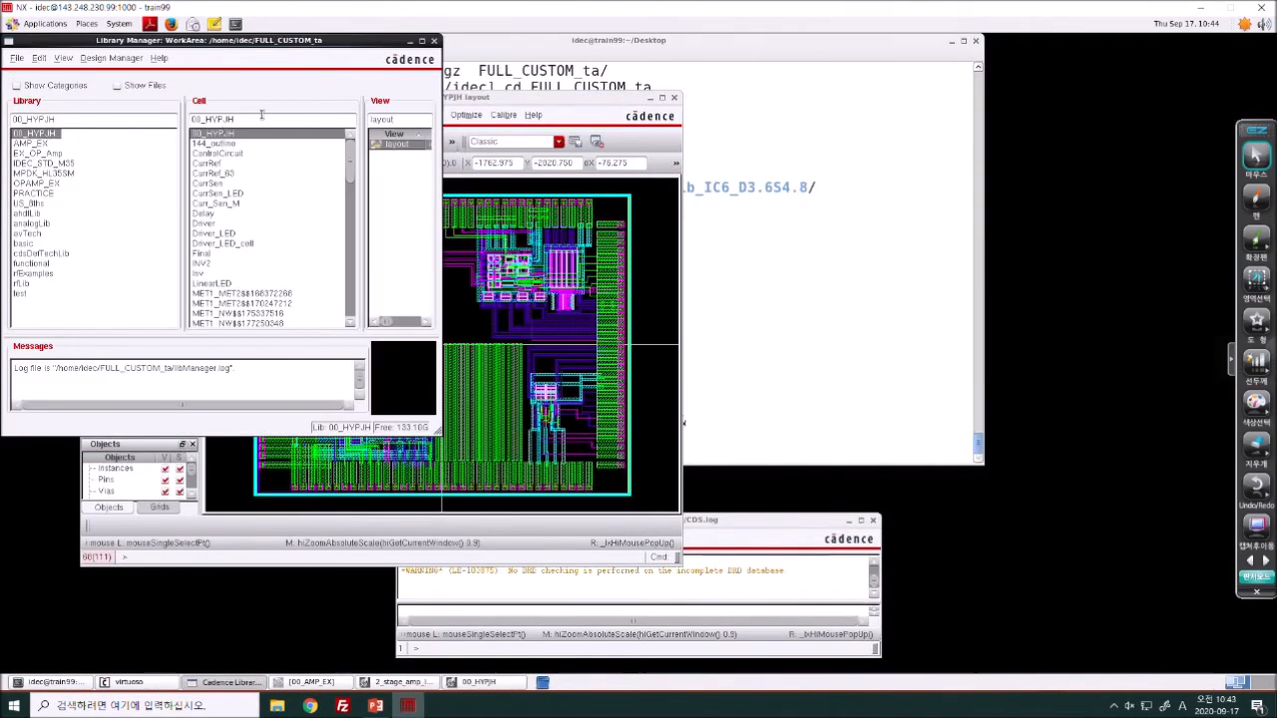
click(245, 143)
double_click(393, 144)
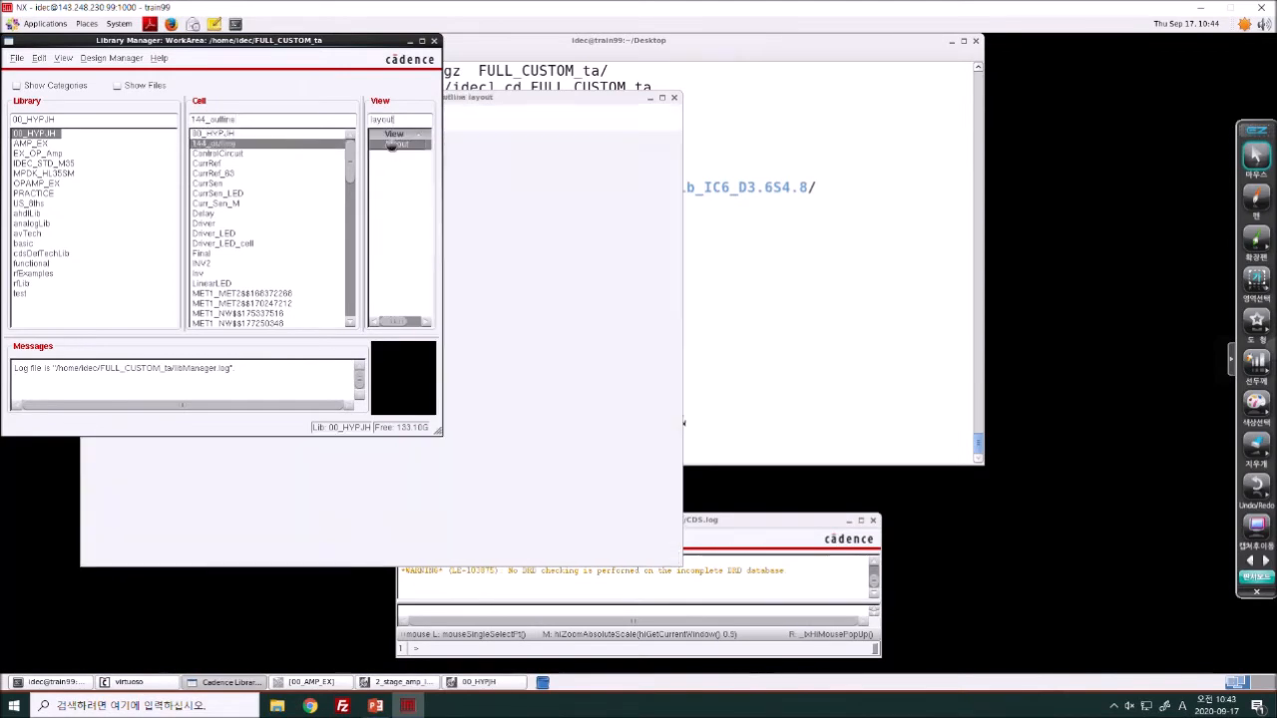
- Inspect a pad near the right edge of the 144_outline layout and display instances as outlines only
right_drag(615, 215, 635, 239)
click(506, 311)
key(q)
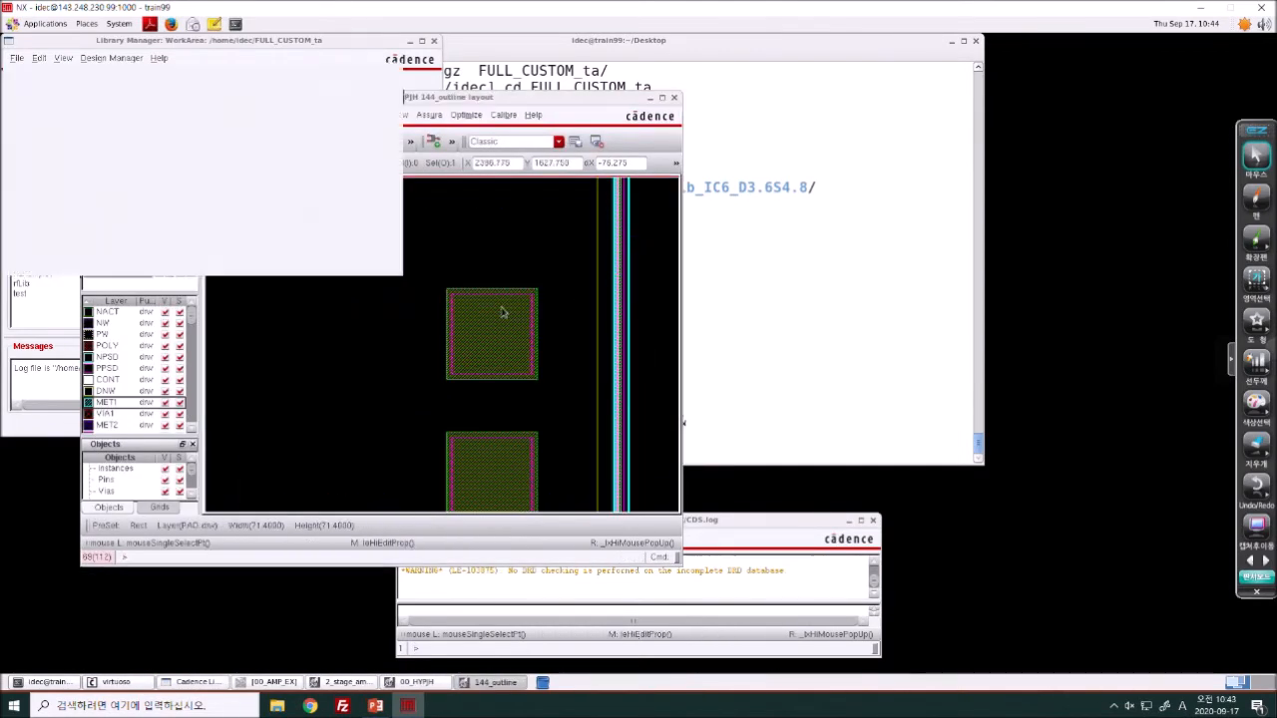
click(303, 262)
key(ctrl+f)
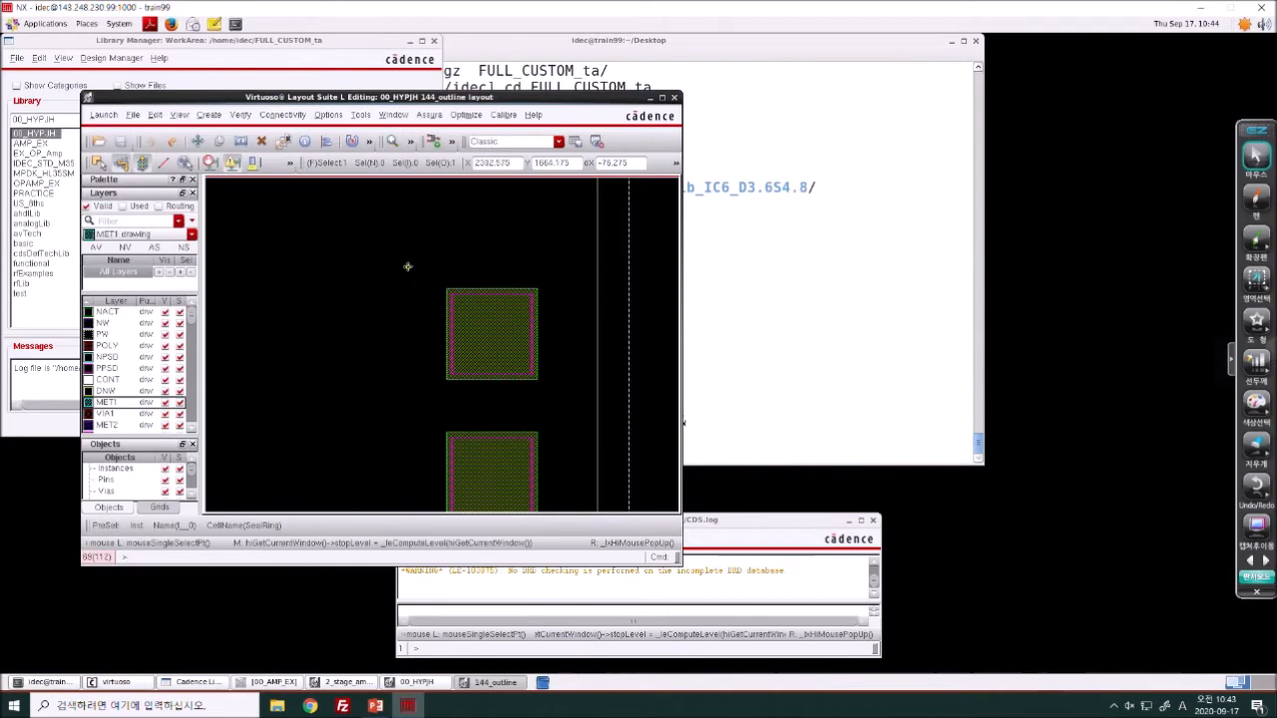
key(m)
click(384, 257)
key(Escape)
- Copy all shapes of the pad from 144_outline into the two-stage amp layout, to the right of the amplifier
drag(391, 250, 681, 444)
key(c)
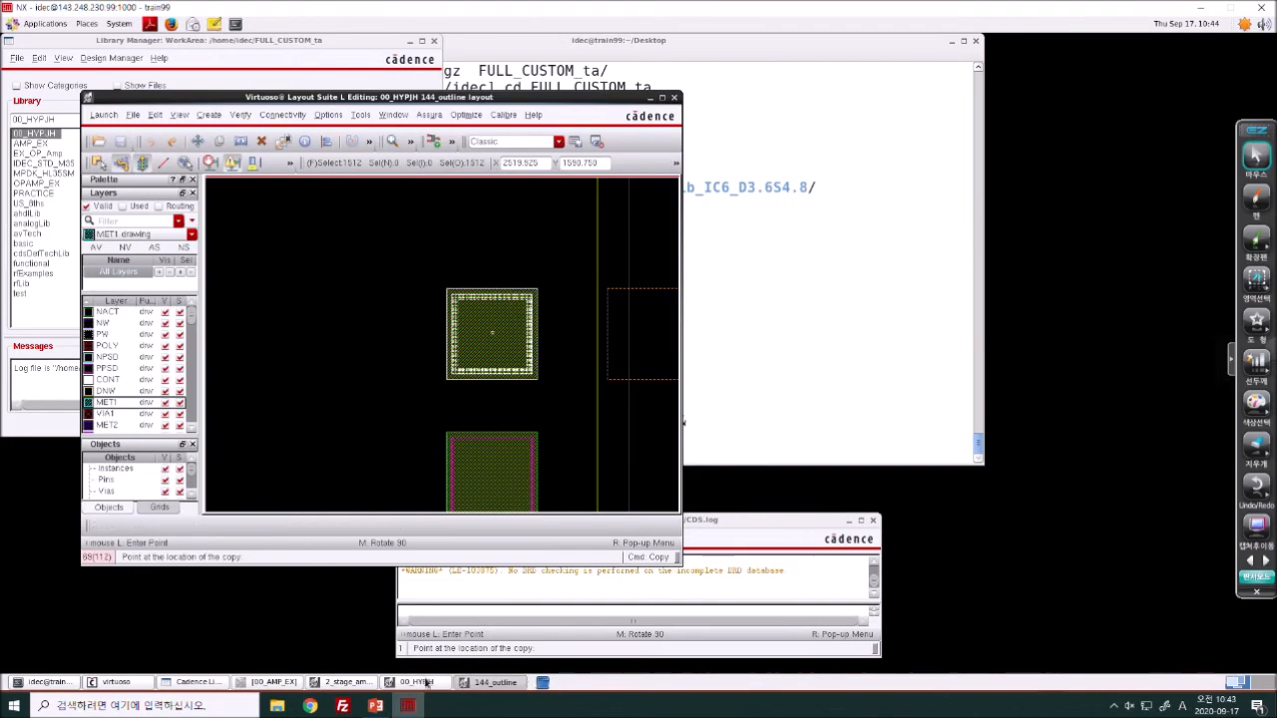
click(345, 682)
key(shift+z)
key(shift+z)
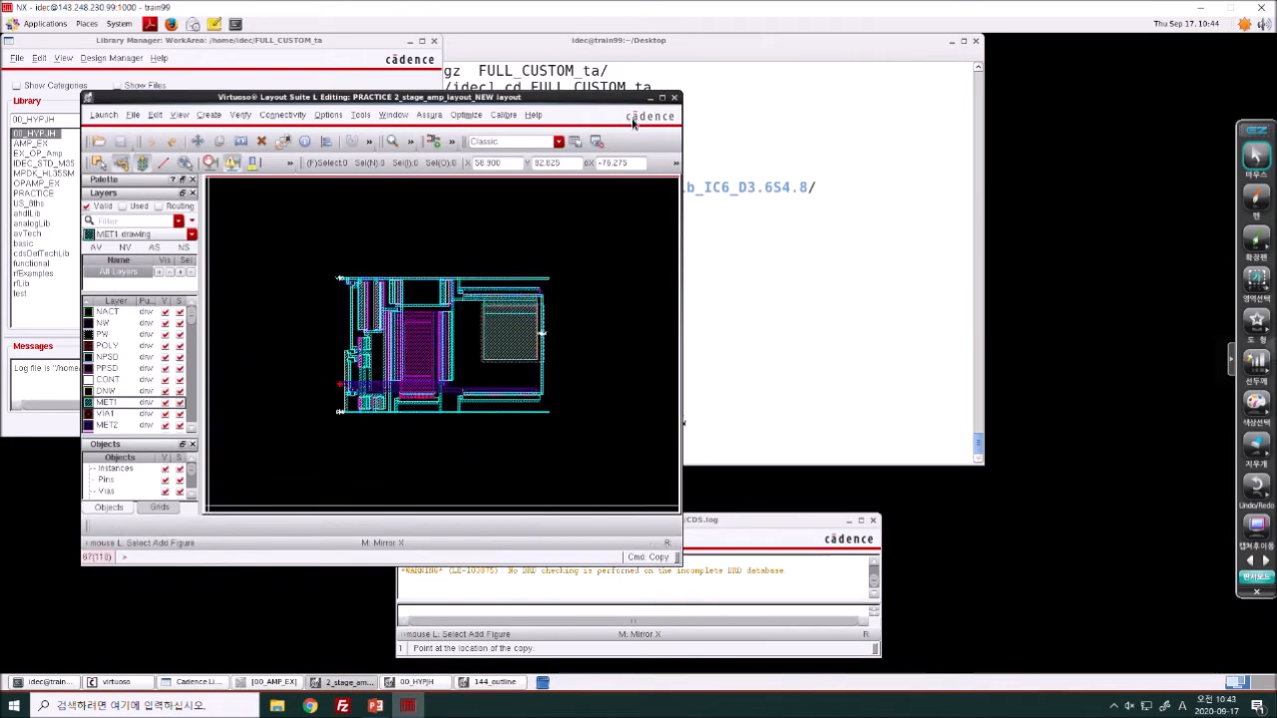
click(651, 329)
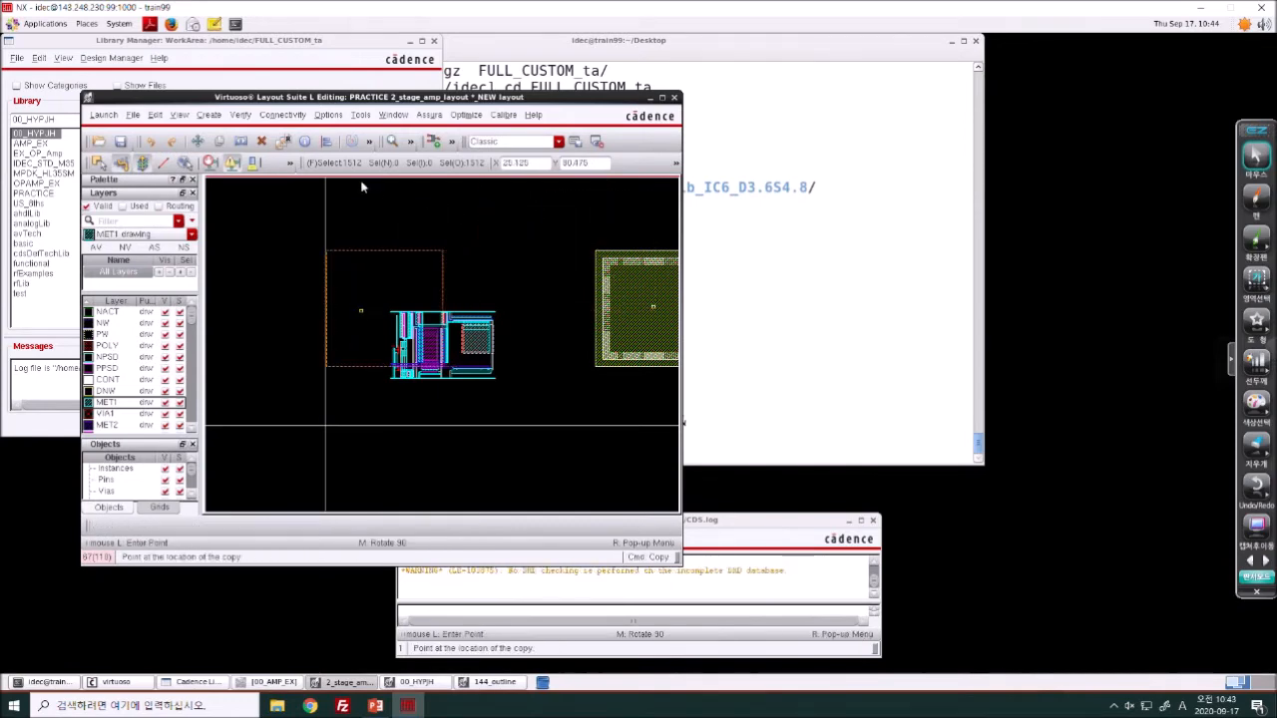
- Place three more copies of the pad above, to the left of and below the amplifier
key(shift+z)
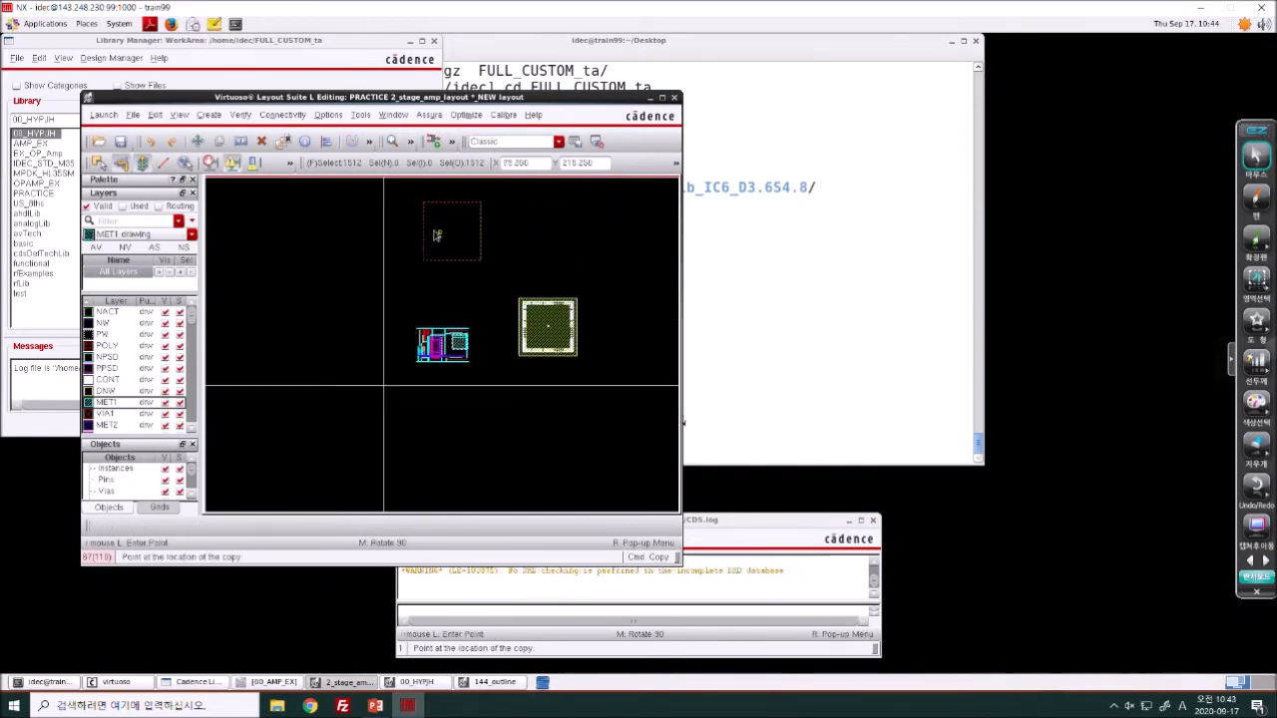
click(433, 240)
click(330, 363)
click(330, 360)
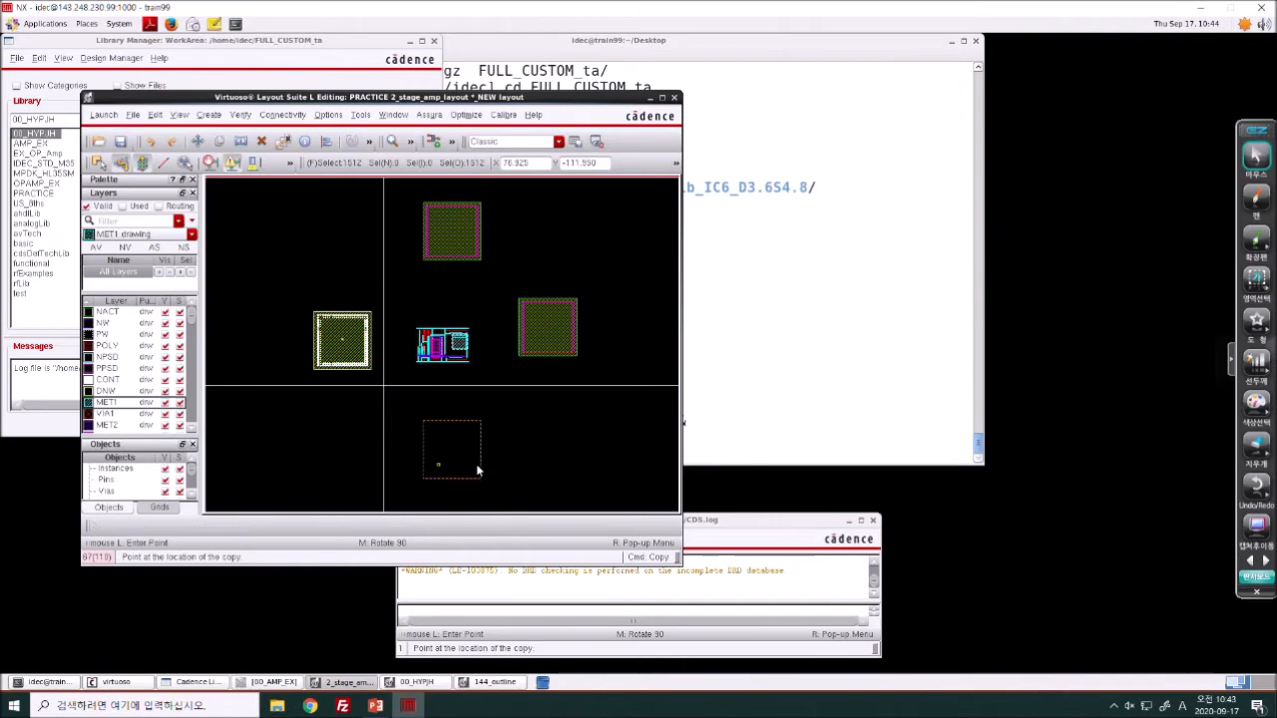
click(439, 466)
key(Escape)
- Examine the pads around the amplifier and the gap between the left pad and the circuit
key(f)
click(544, 404)
key(z)
click(317, 301)
click(595, 431)
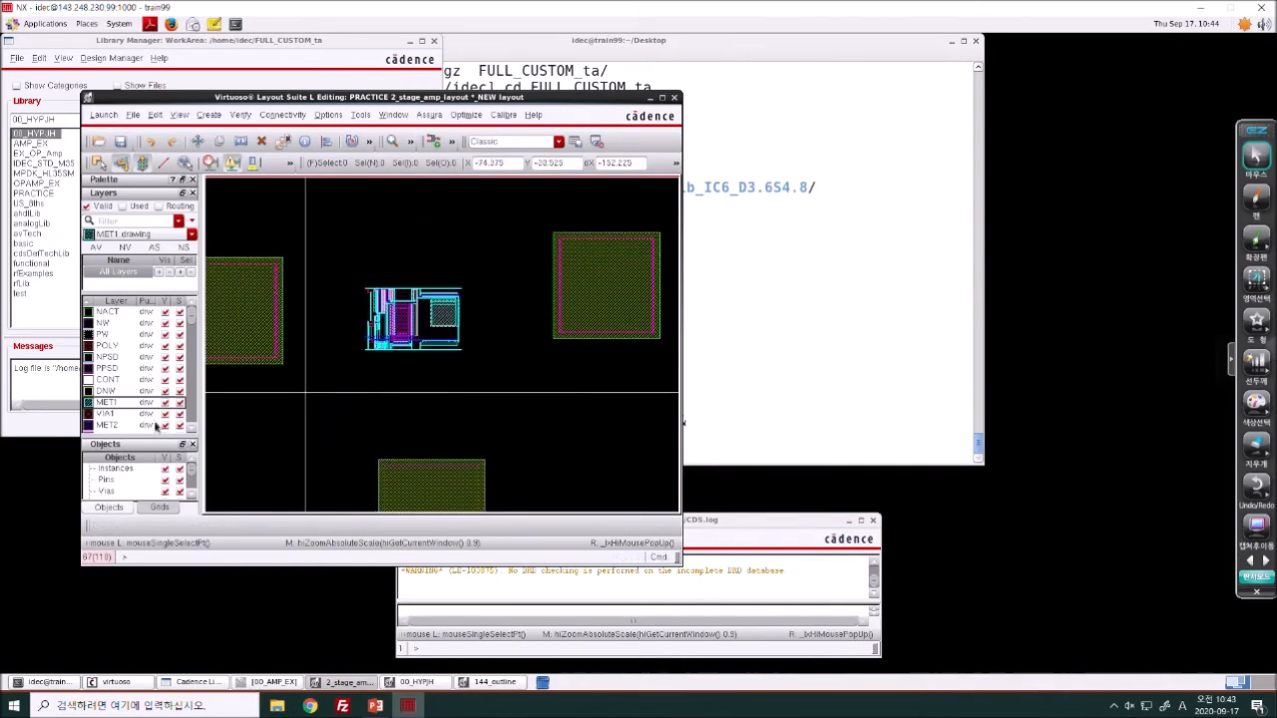
key(z)
click(243, 285)
click(392, 354)
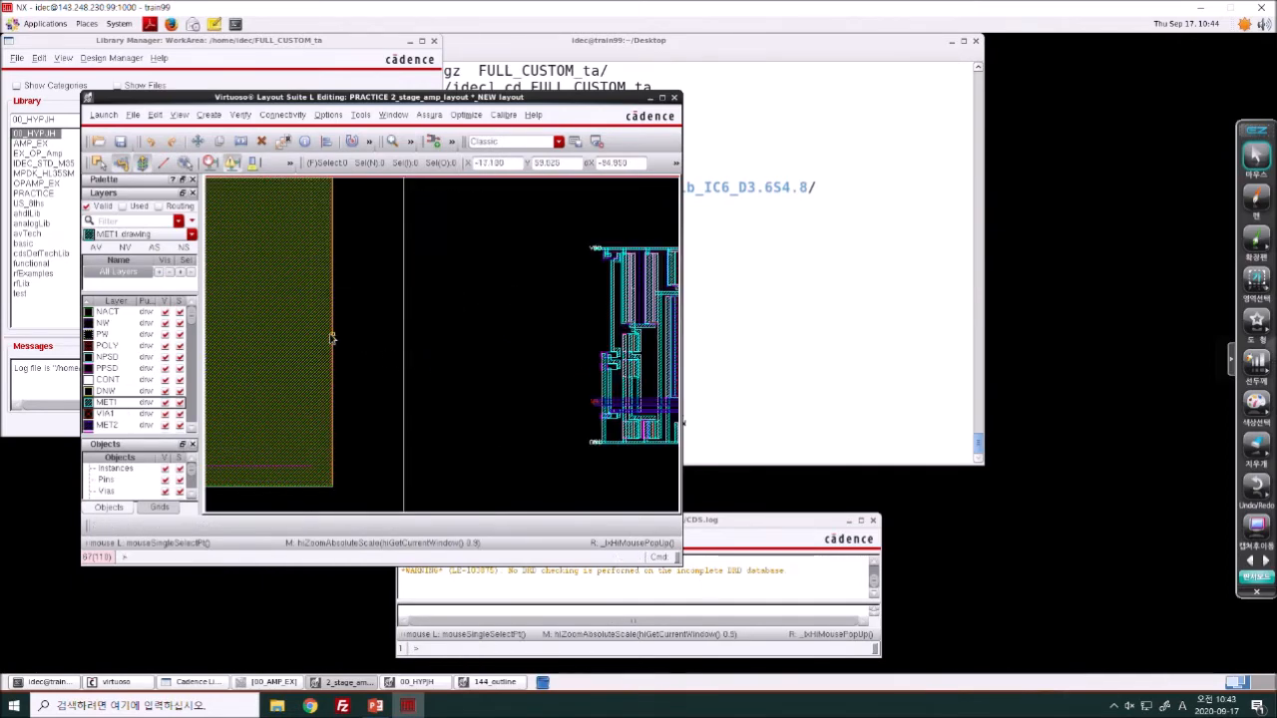
- Stretch the left end of the MET2 track at the VIN label outward to overlap the left pad
key(z)
click(516, 363)
click(613, 432)
key(s)
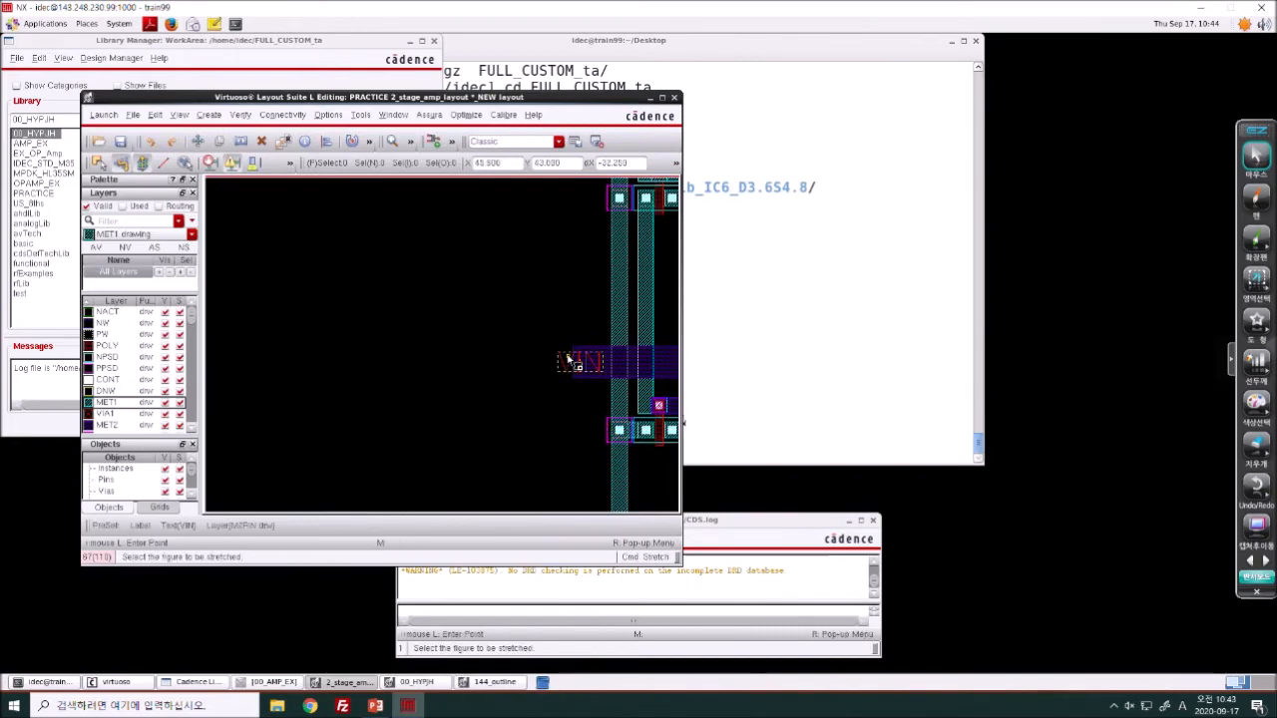
click(571, 352)
key(shift+z)
key(shift+z)
key(shift+z)
key(shift+z)
click(303, 348)
- Draw a MET1 rectangle connecting the amplifier's bottom GND rail to the pad below
key(z)
click(479, 323)
click(528, 375)
key(r)
click(497, 372)
key(shift+z)
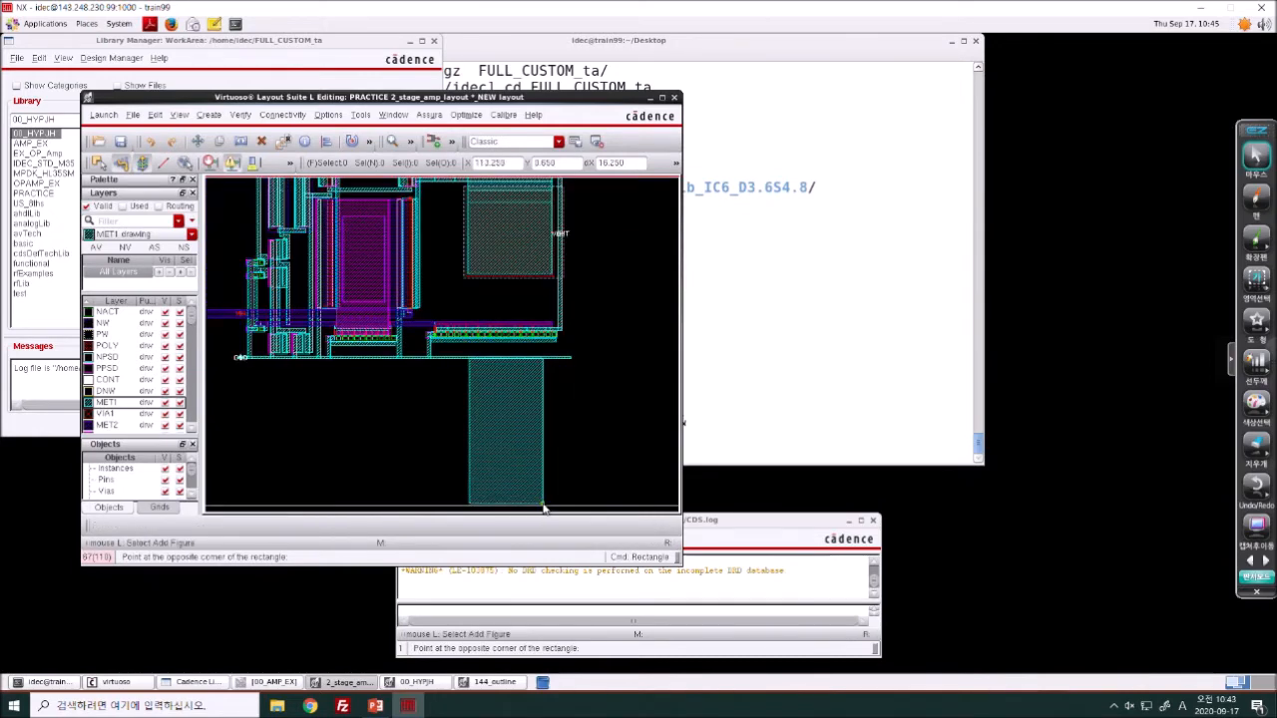
key(shift+z)
click(469, 486)
- Draw a MET1 rectangle from the VOUT track at the amplifier's right edge into the right pad
right_drag(469, 311, 508, 346)
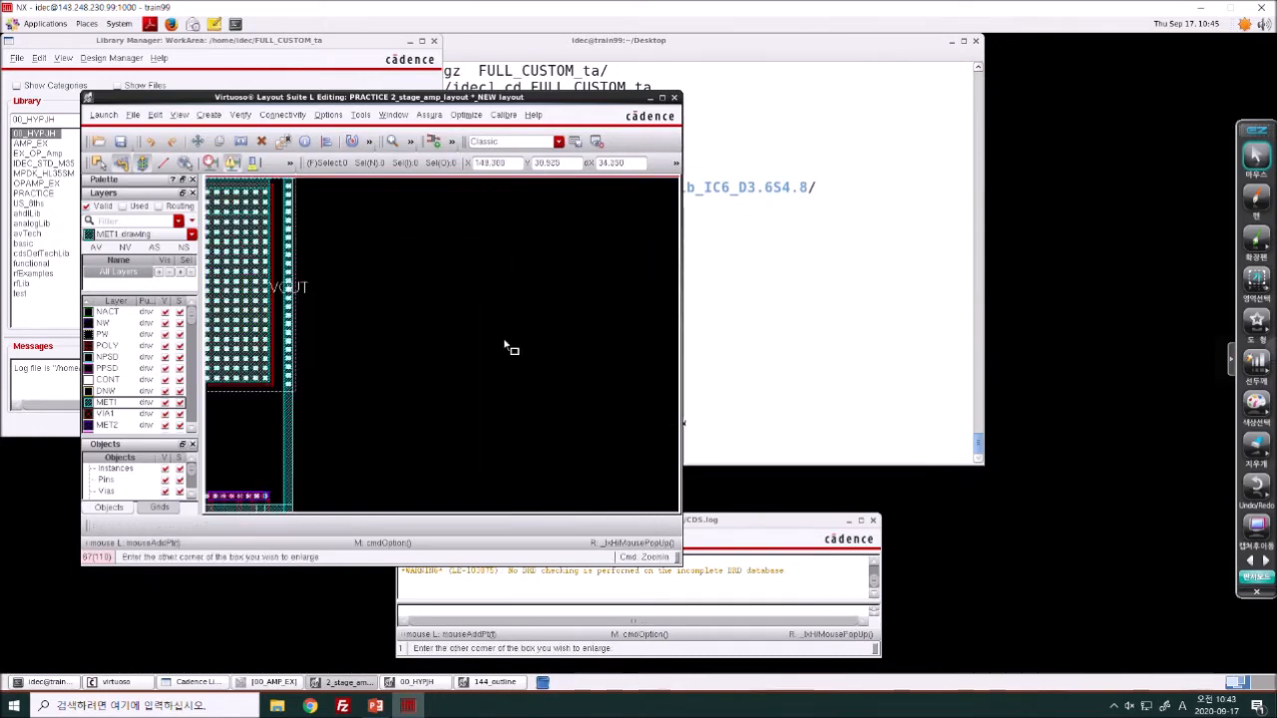
click(288, 245)
key(shift+z)
key(shift+z)
key(shift+z)
click(592, 342)
- Draw a MET1 rectangle from the amplifier's top supply rail up into the upper pad
right_drag(352, 304, 409, 335)
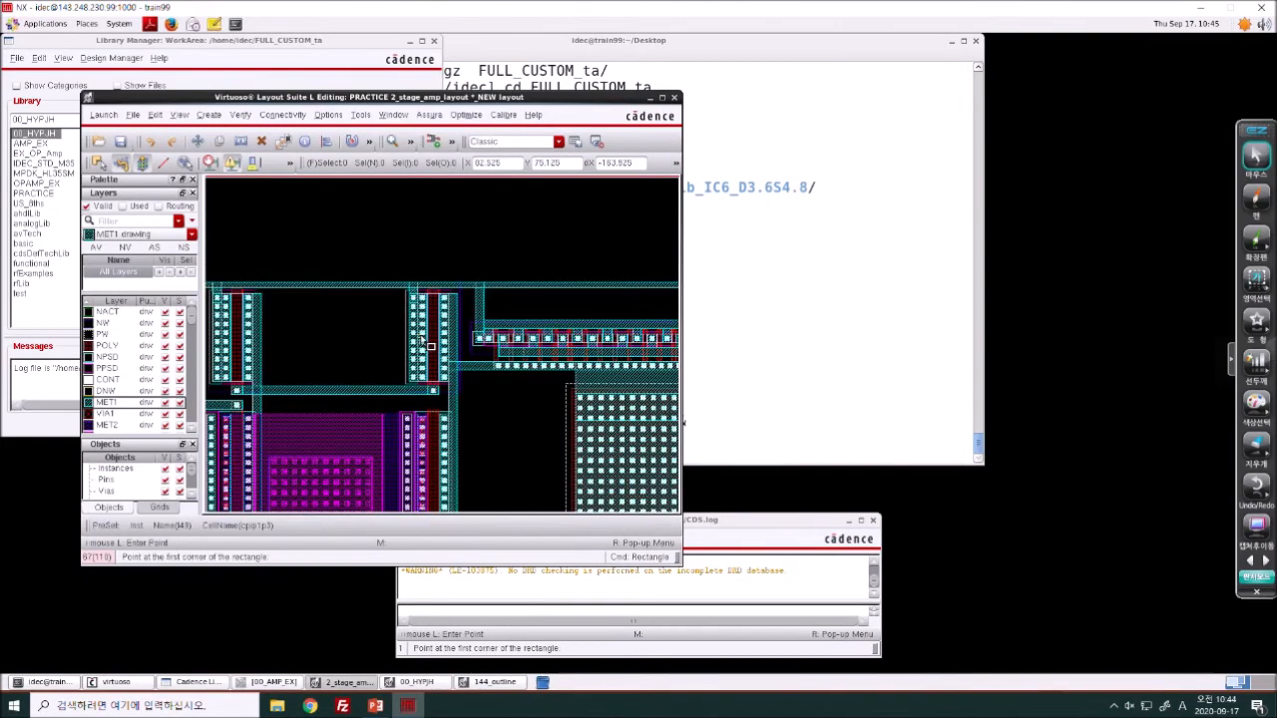
click(472, 285)
key(shift+z)
key(shift+z)
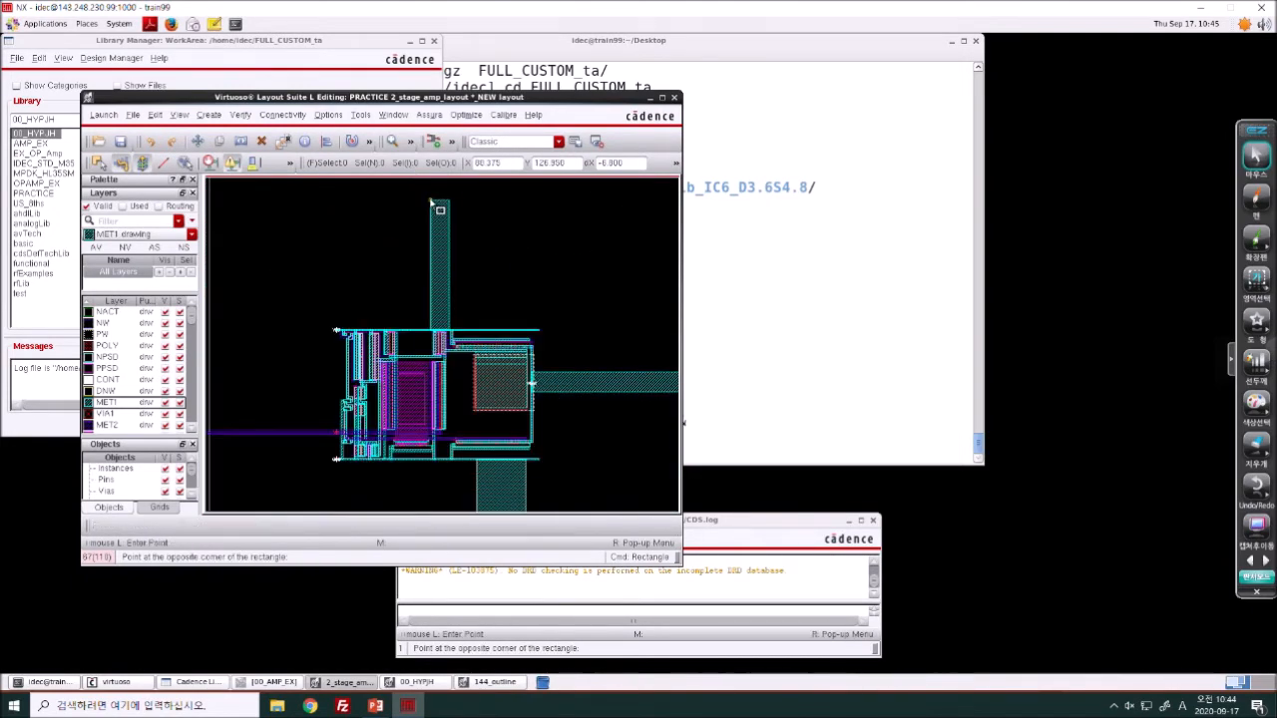
key(shift+z)
click(434, 199)
key(shift+z)
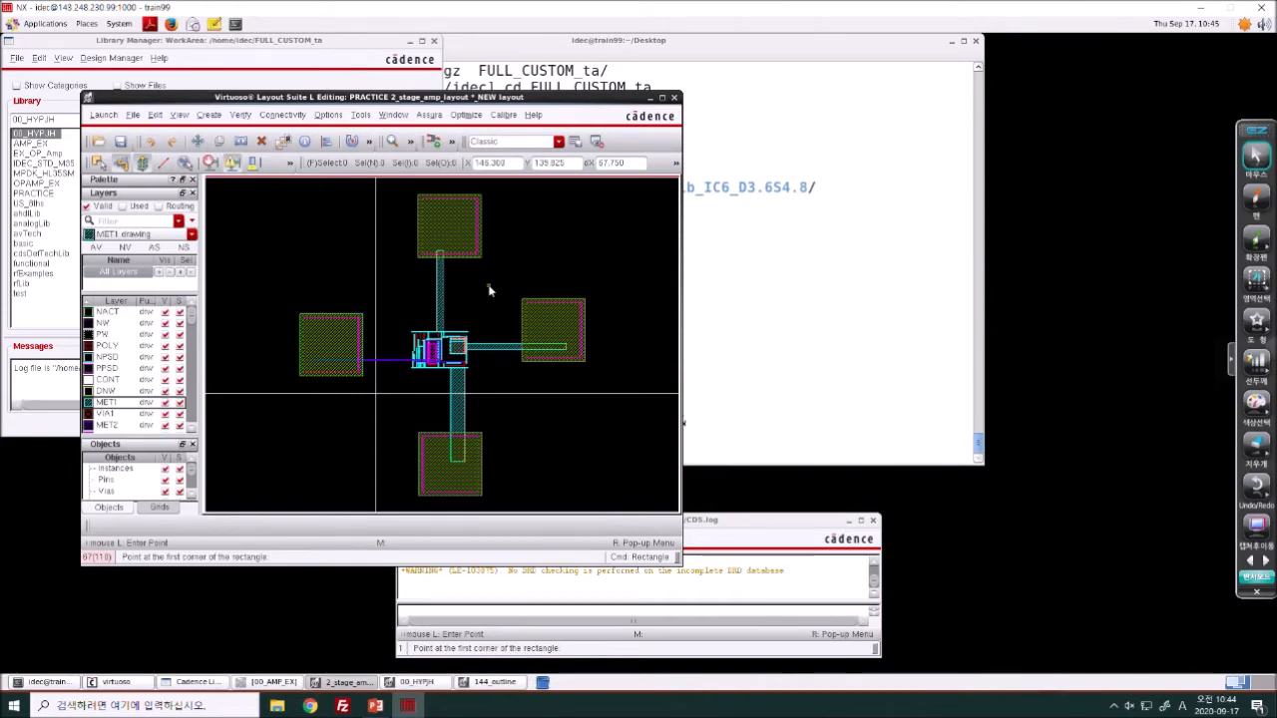
- Inspect the properties of the PAD-layer rectangle inside the right pad
right_drag(483, 280, 616, 457)
key(Escape)
click(447, 231)
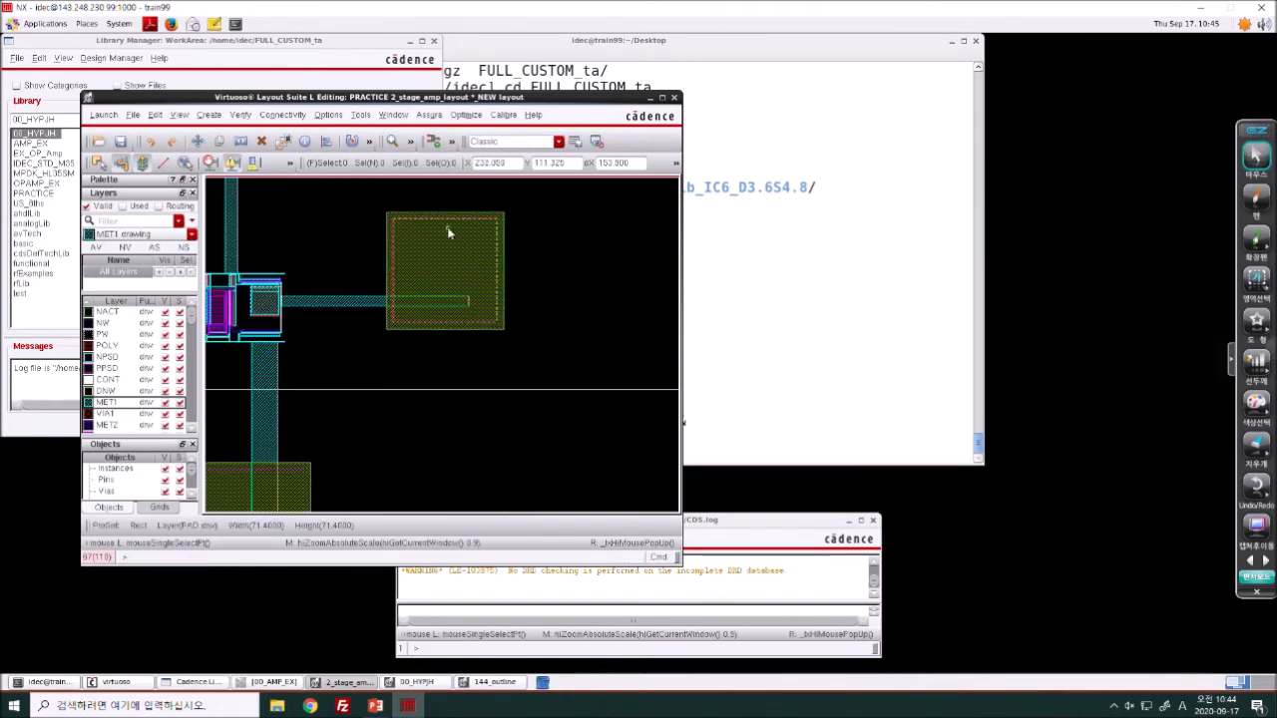
key(q)
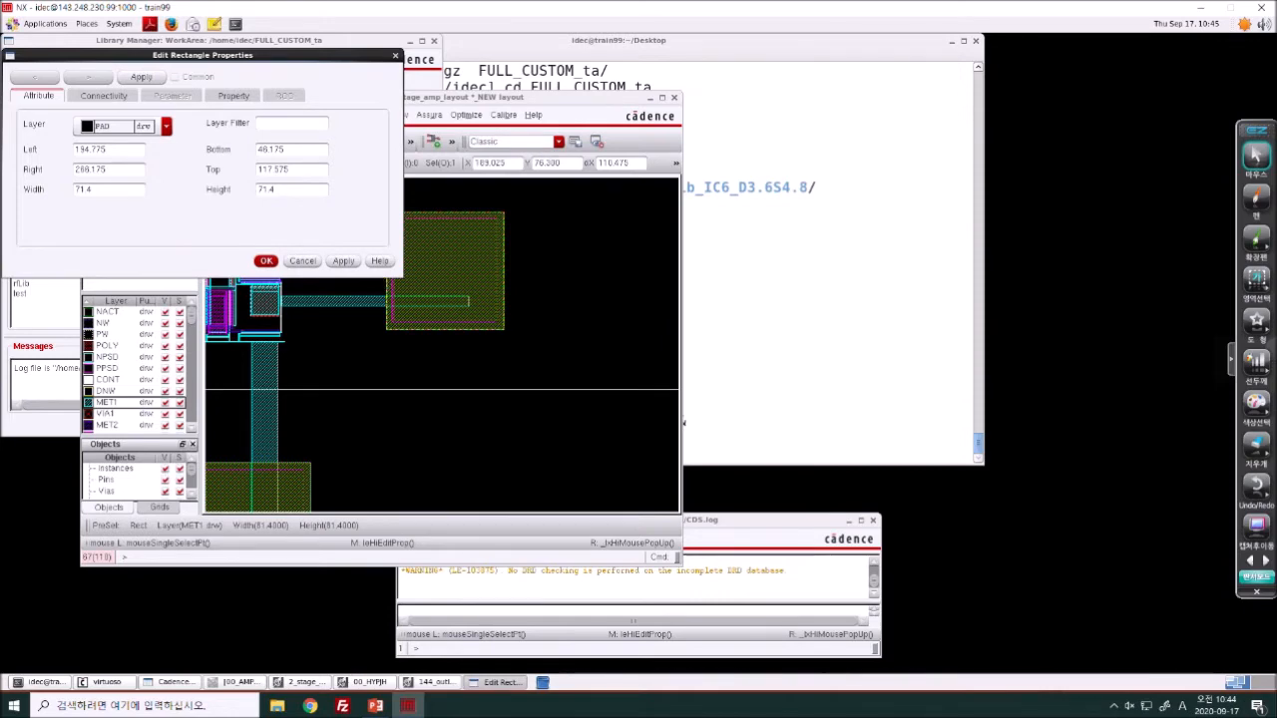
click(557, 370)
- Delete all four pads around the amplifier, keeping the metal connections
key(f)
drag(513, 273, 595, 425)
key(Delete)
drag(398, 186, 519, 278)
key(Delete)
drag(287, 287, 537, 523)
key(Delete)
key(Delete)
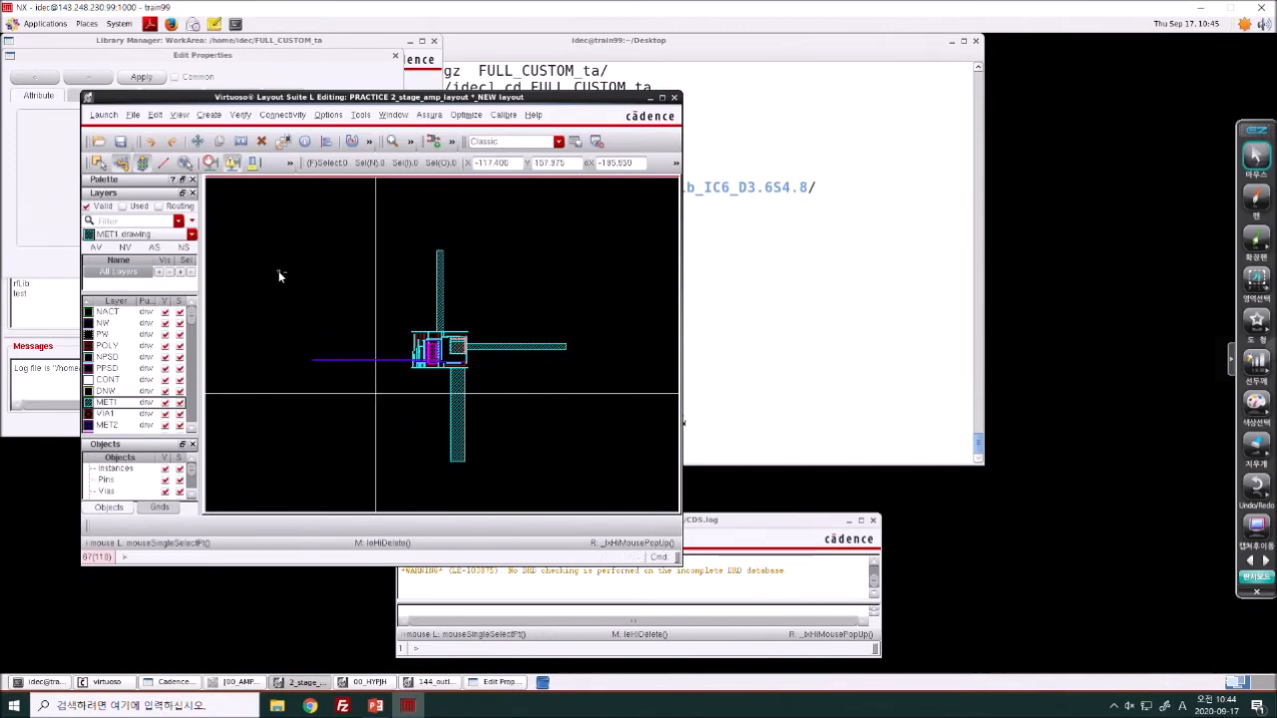
- Filter the layer list by "pad" and make PAD drawing the active layer
click(142, 225)
text(pad)
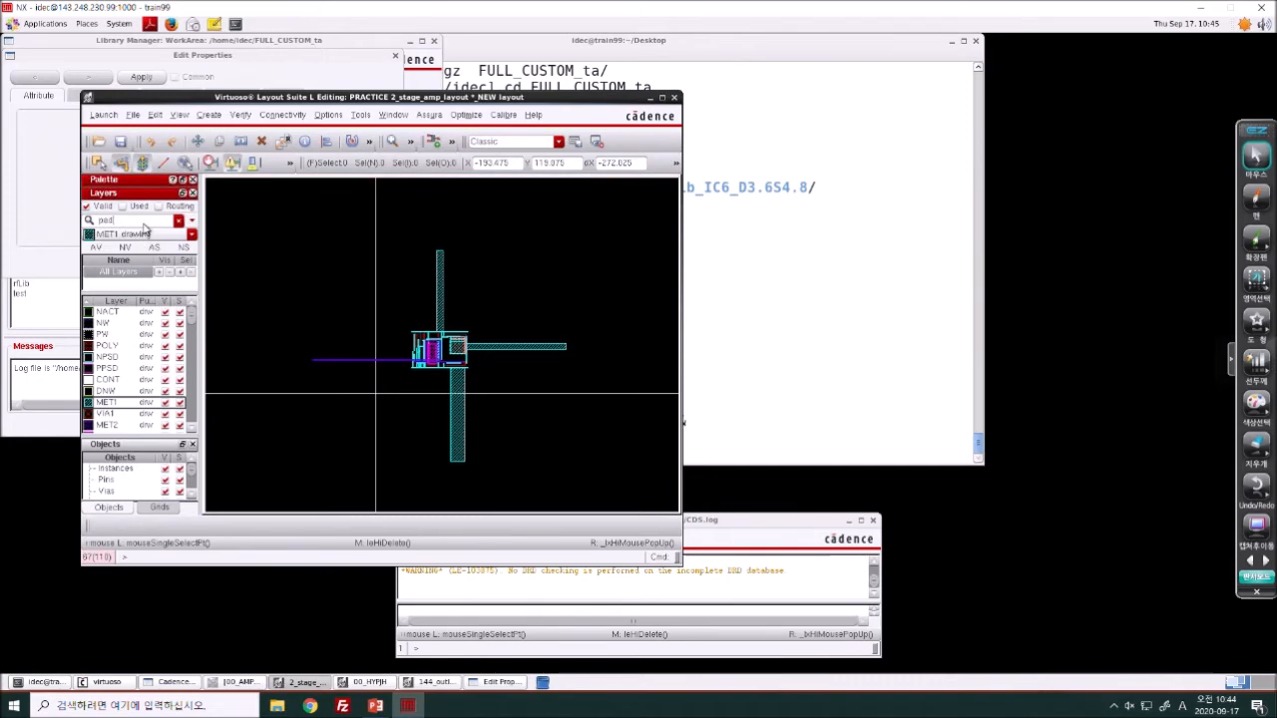
text(r)
click(256, 226)
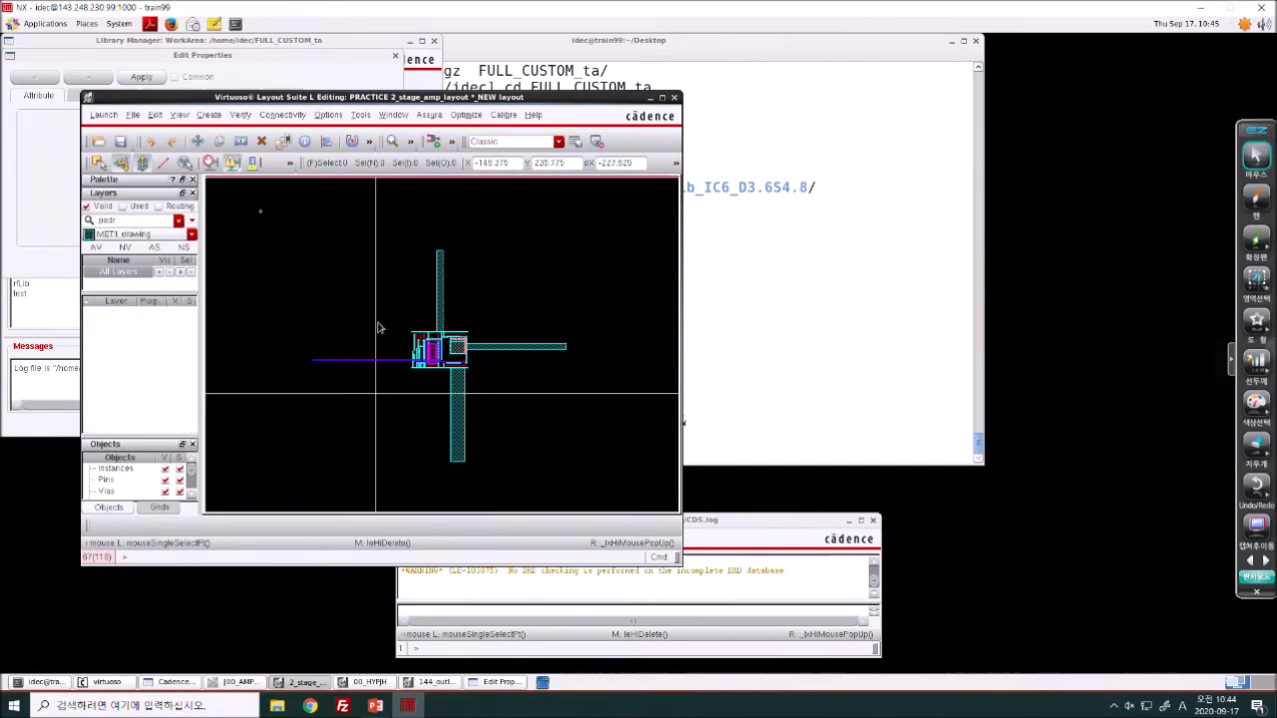
key(r)
click(290, 210)
key(Escape)
double_click(137, 225)
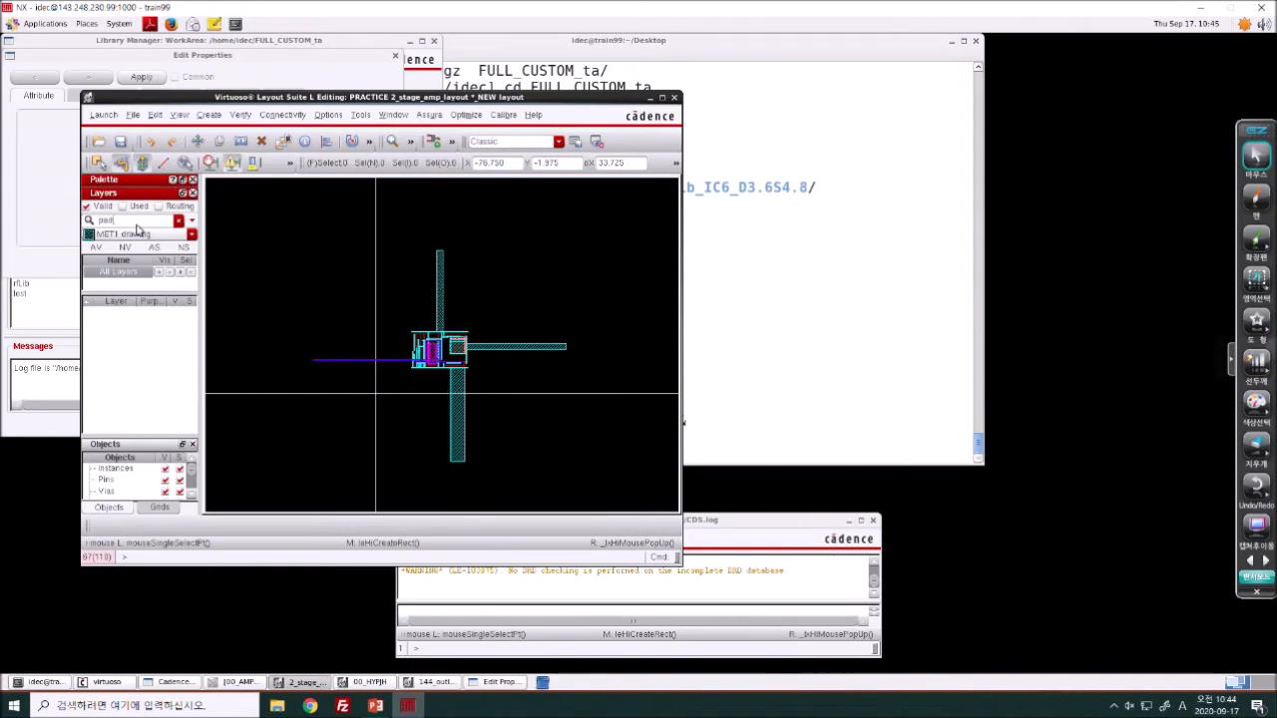
click(127, 312)
- Draw a PAD rectangle about 425 by 391 enclosing the whole amplifier and its metal connections
key(r)
click(287, 208)
click(615, 510)
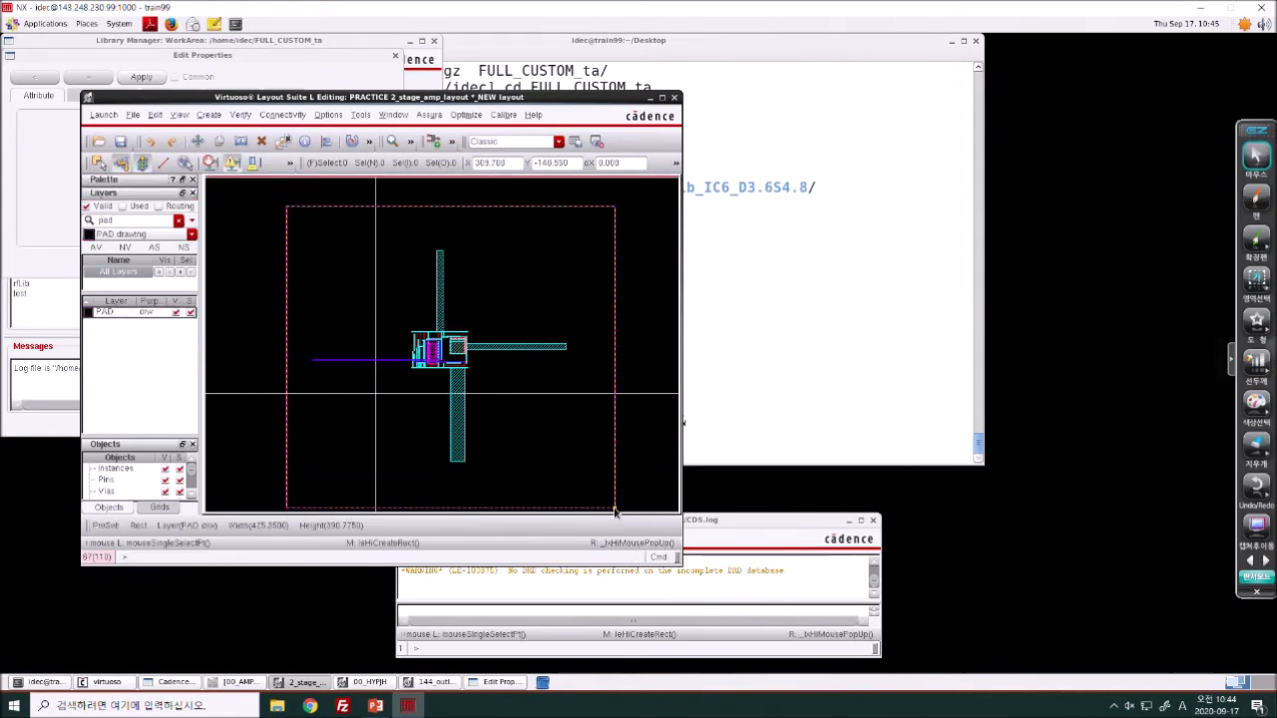
ctrl+scroll(614, 512, down, 1)
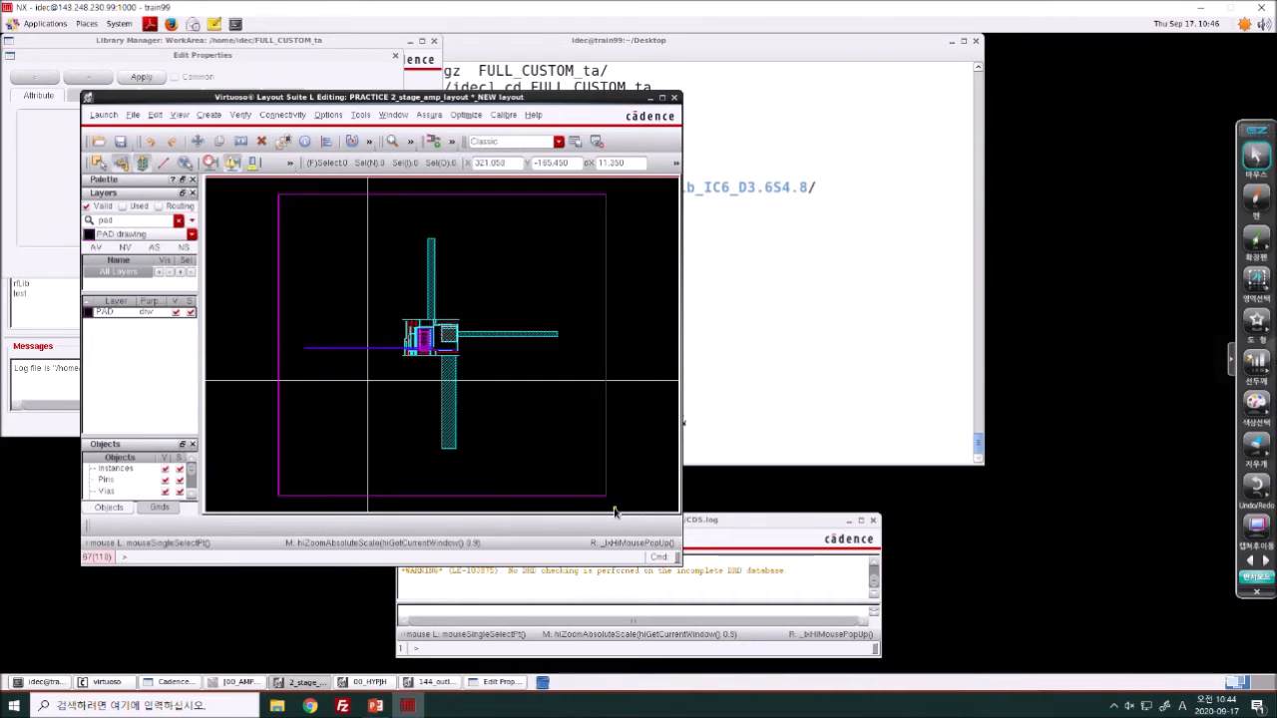
- Close the properties form and examine the lowest pads along the right edge of the 00_HYPJH layout
click(395, 55)
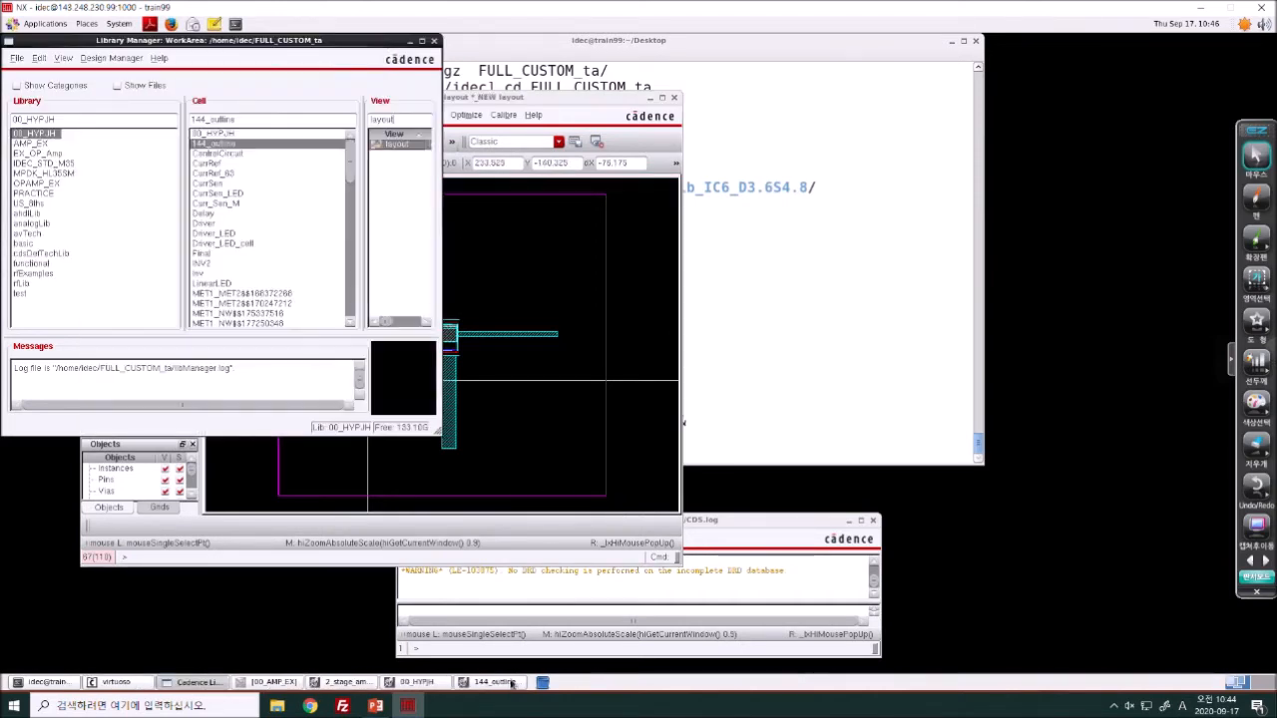
click(417, 682)
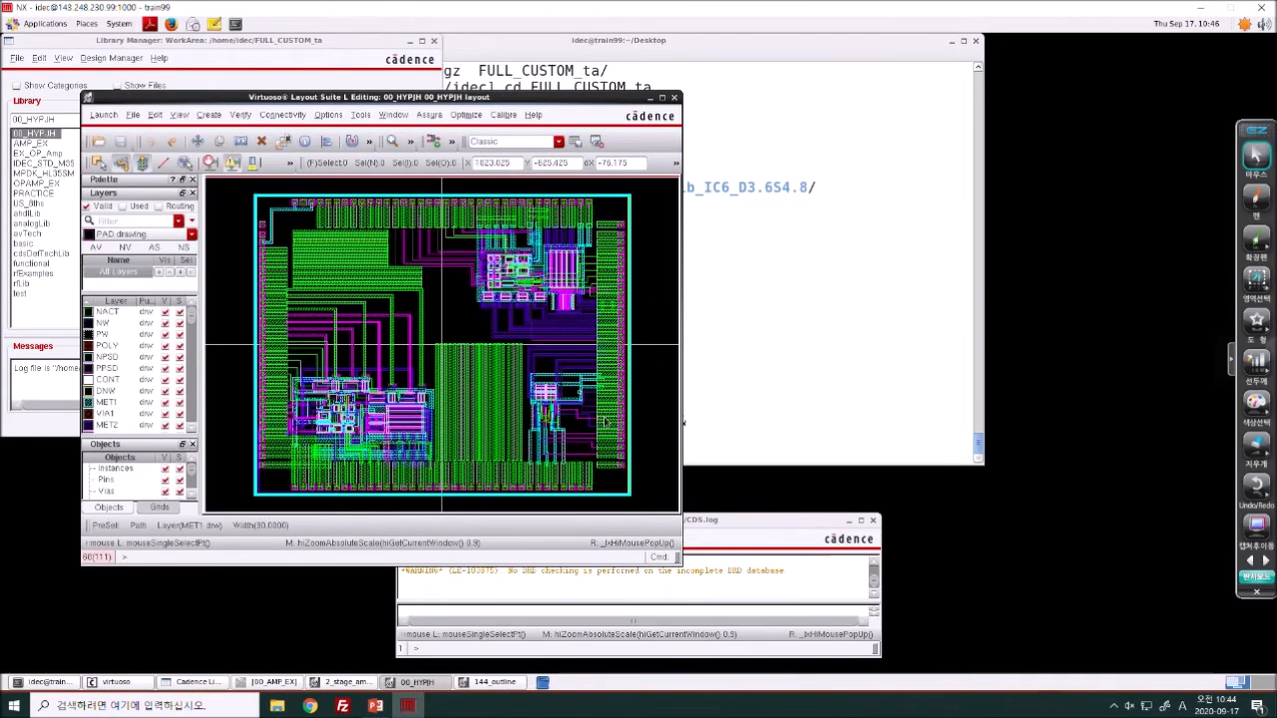
right_drag(594, 451, 642, 485)
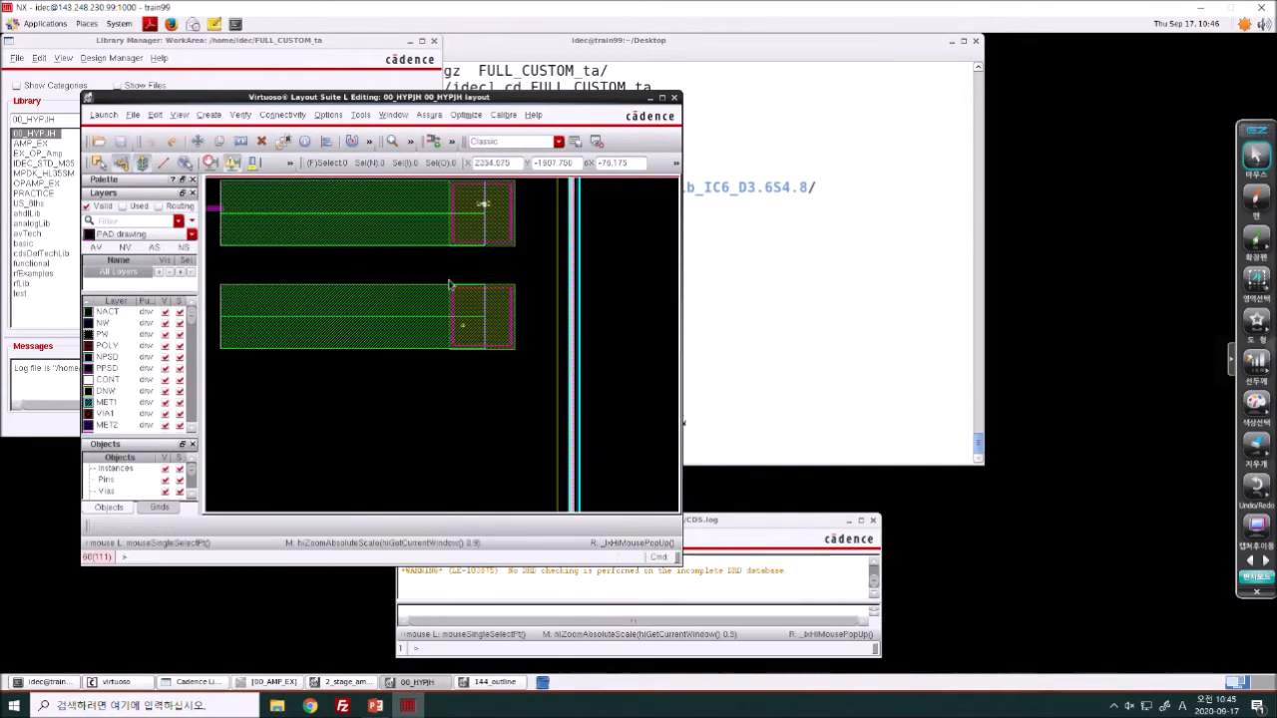
right_drag(447, 272, 539, 378)
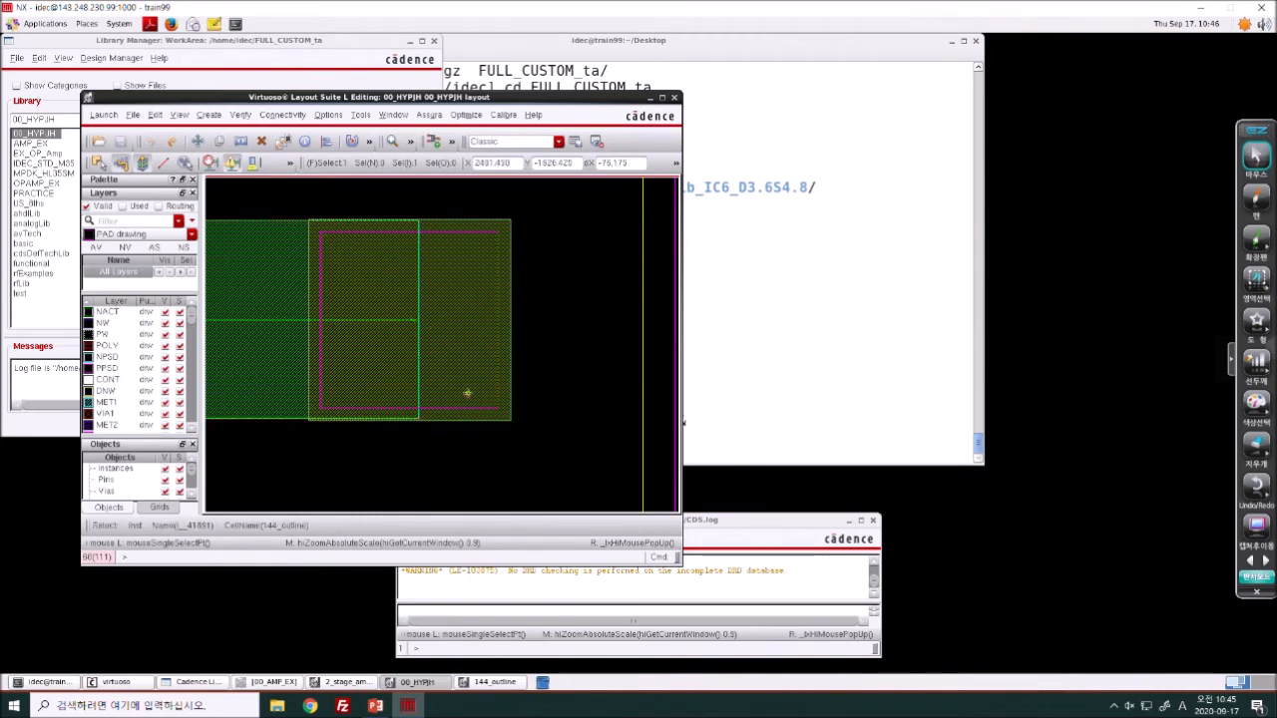
key(f)
click(652, 399)
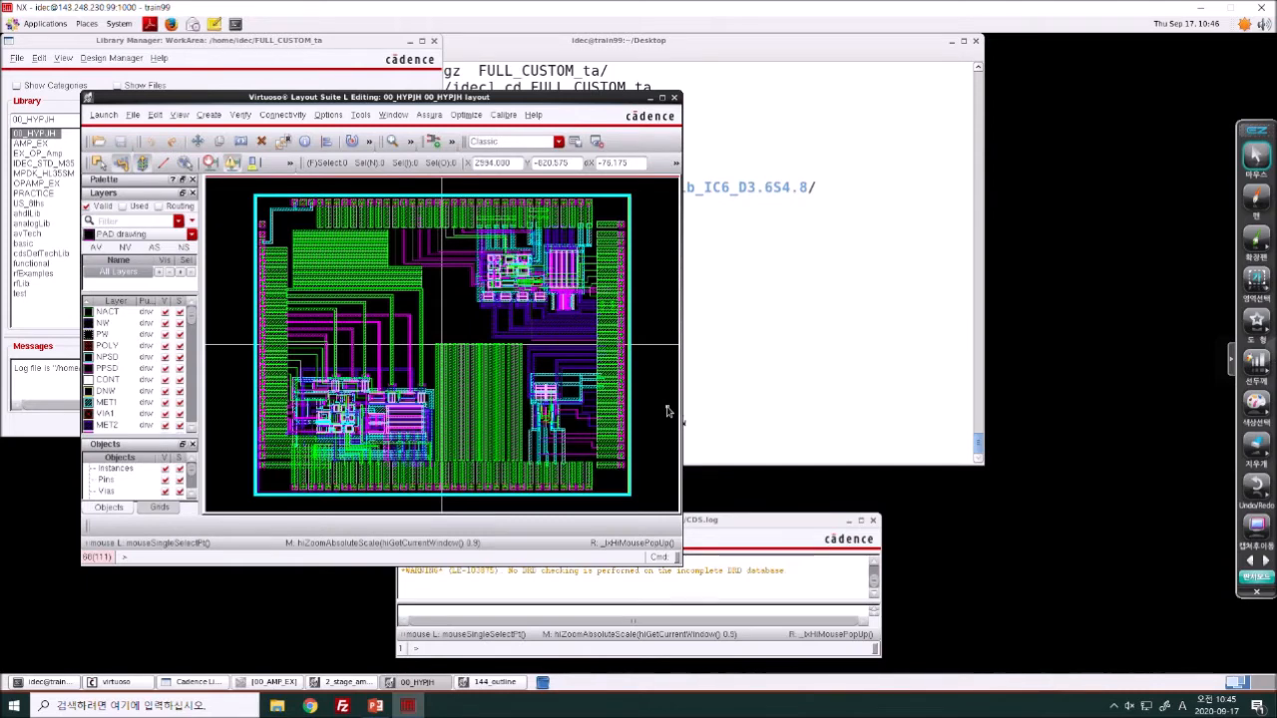
right_drag(616, 464, 632, 477)
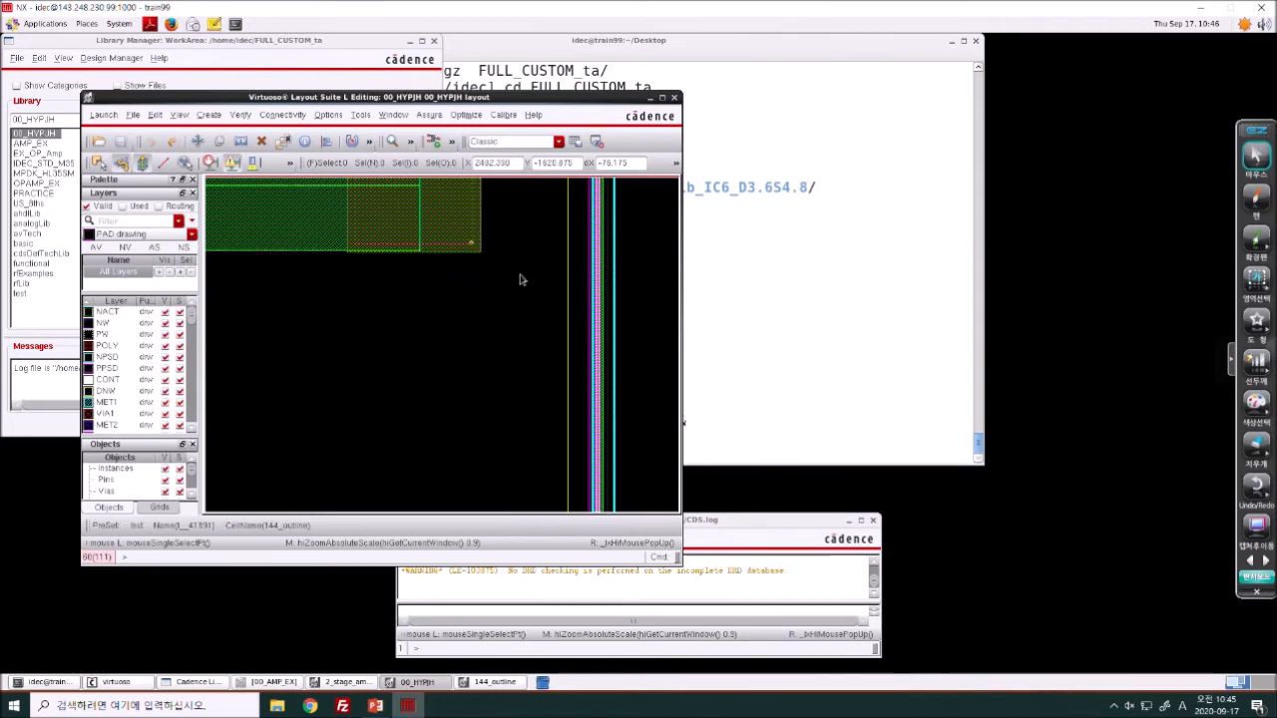
- Create a new layout cell view named asdf in the 00_HYPJH library
drag(592, 99, 537, 283)
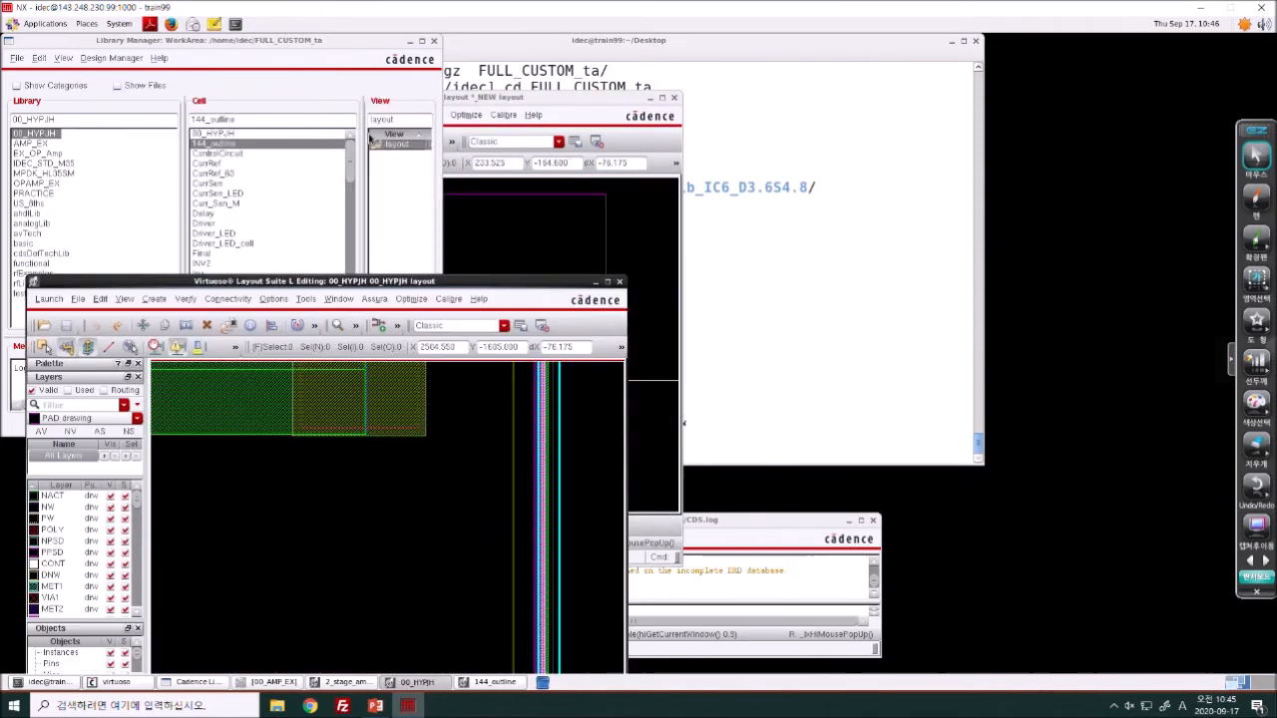
click(272, 114)
drag(272, 117, 93, 119)
text(asdf)
key(Return)
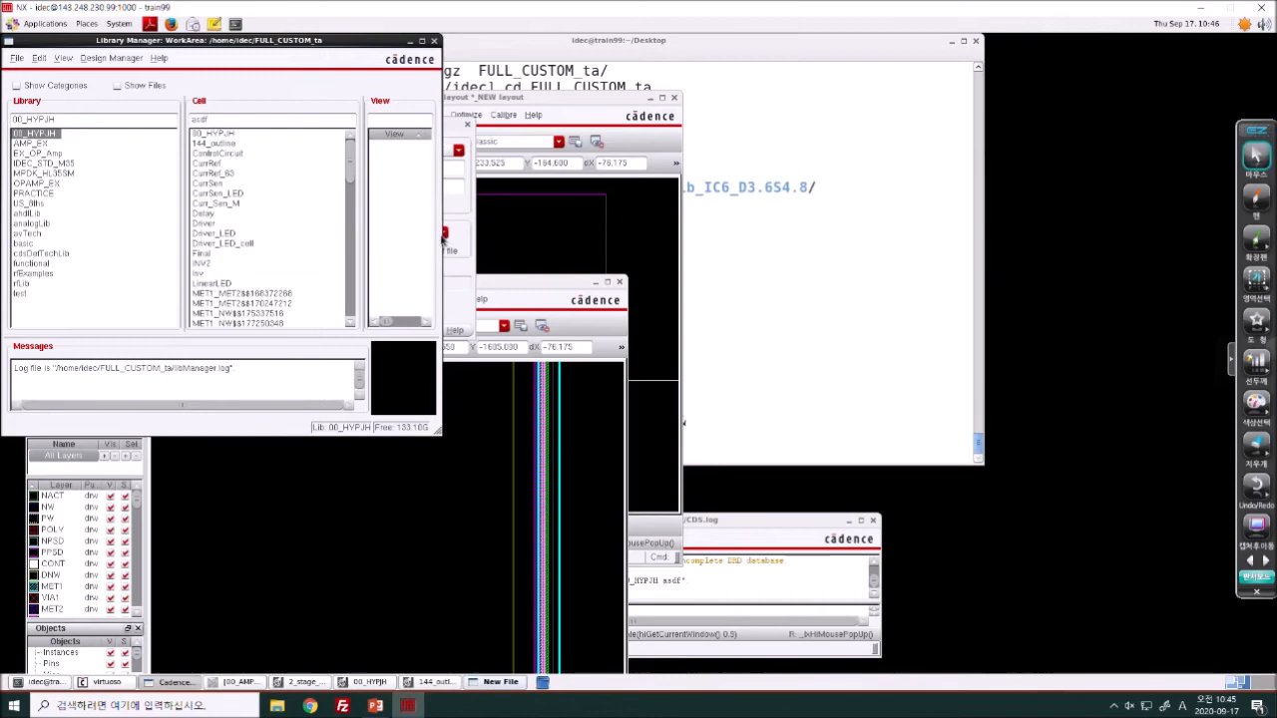
click(394, 203)
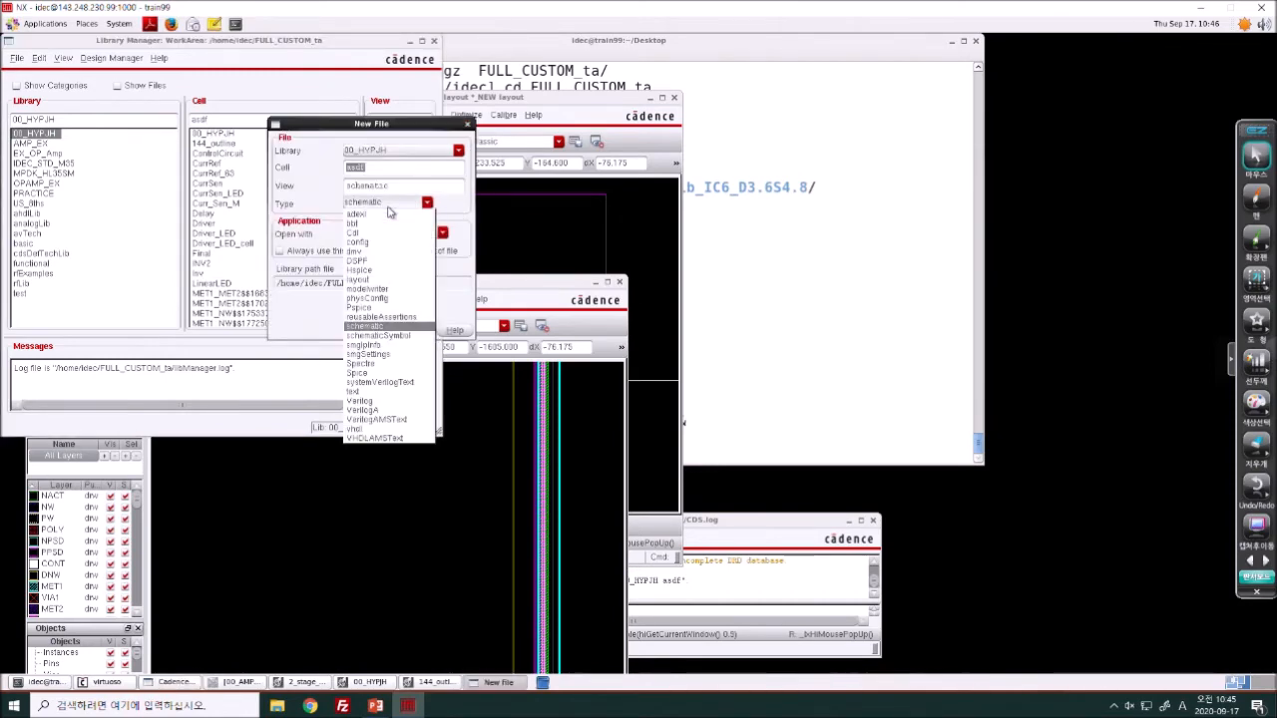
click(389, 281)
click(371, 330)
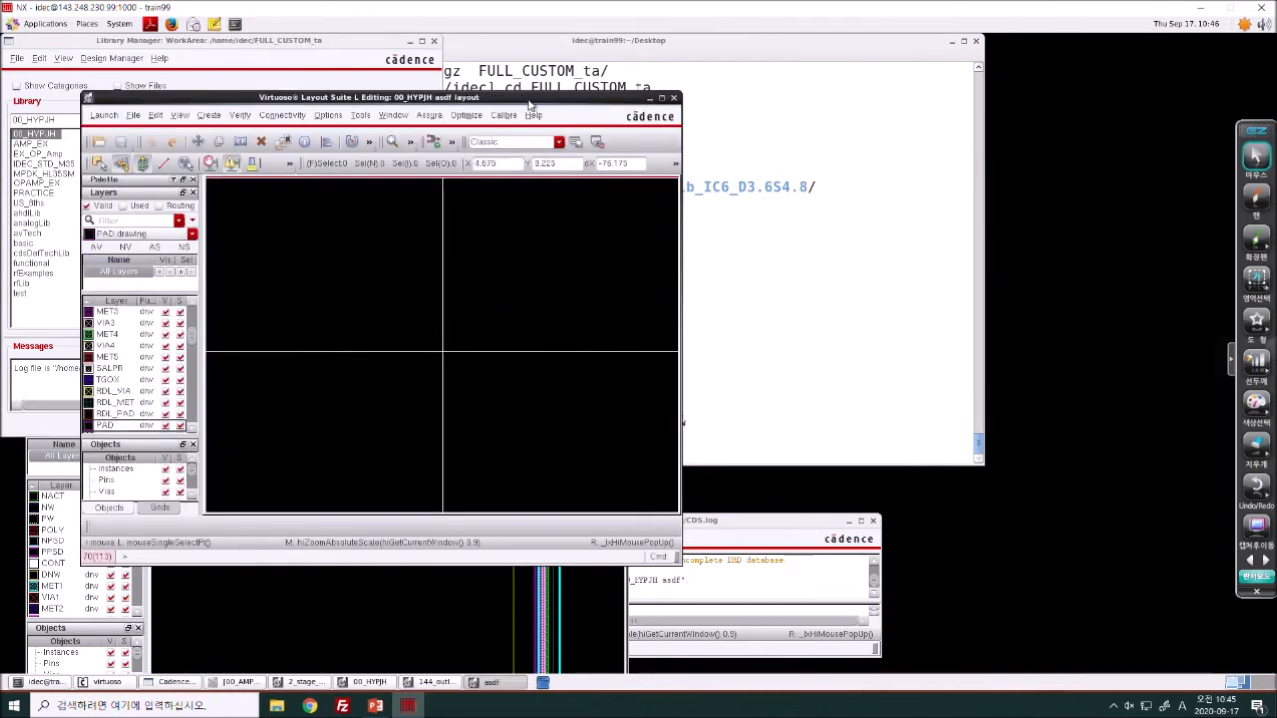
- Set the asdf layout beside the 00_HYPJH layout and descend into its 144_outline instance near the right-edge pads
drag(530, 104, 881, 104)
click(390, 533)
click(411, 486)
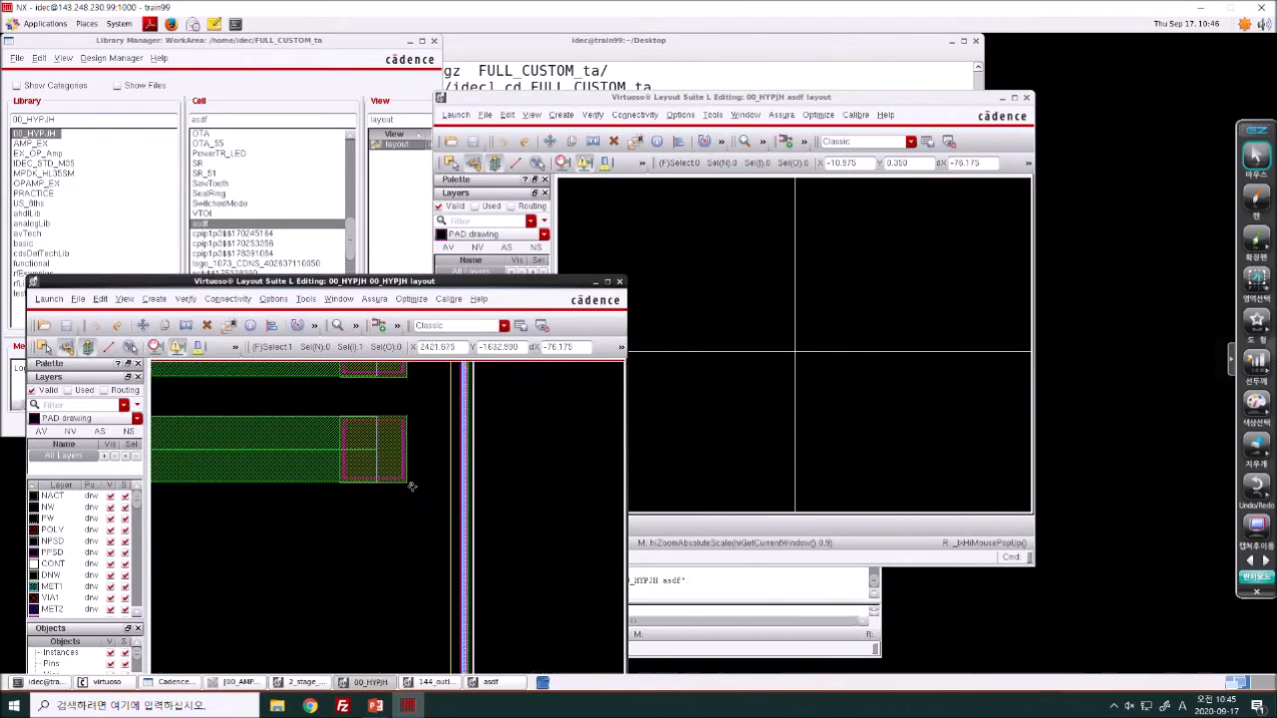
drag(526, 524, 311, 387)
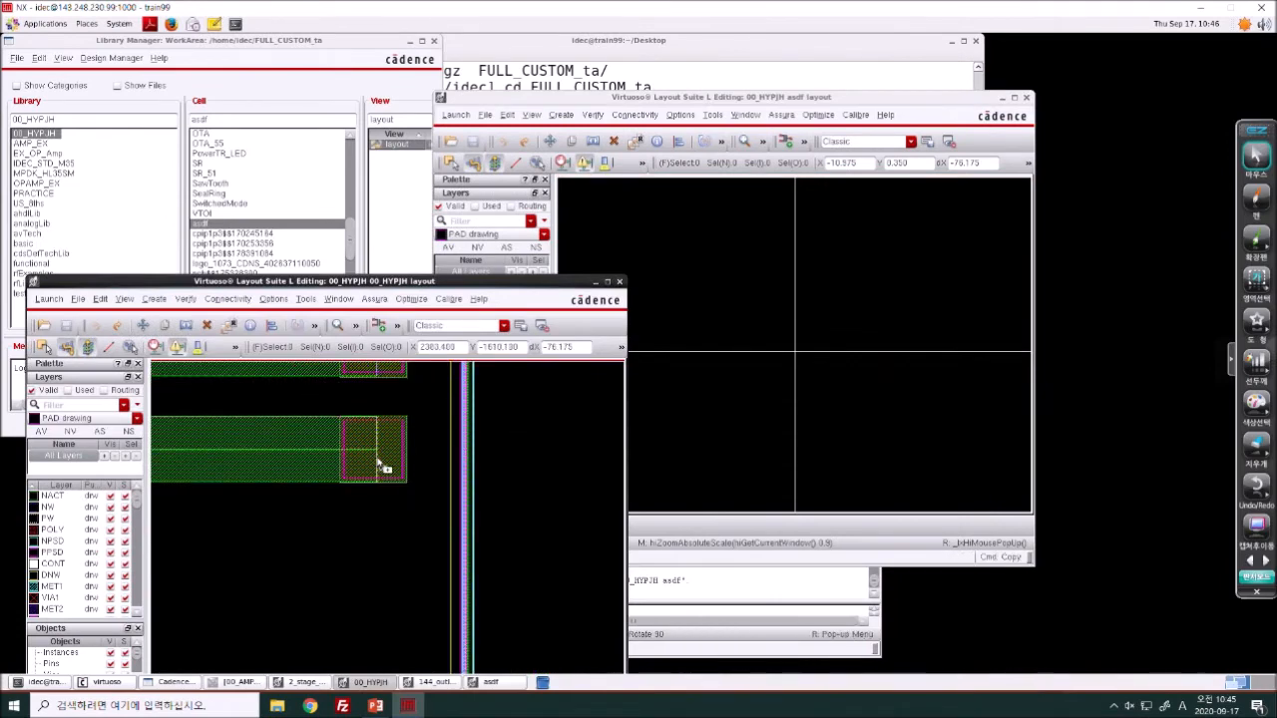
key(ctrl+f)
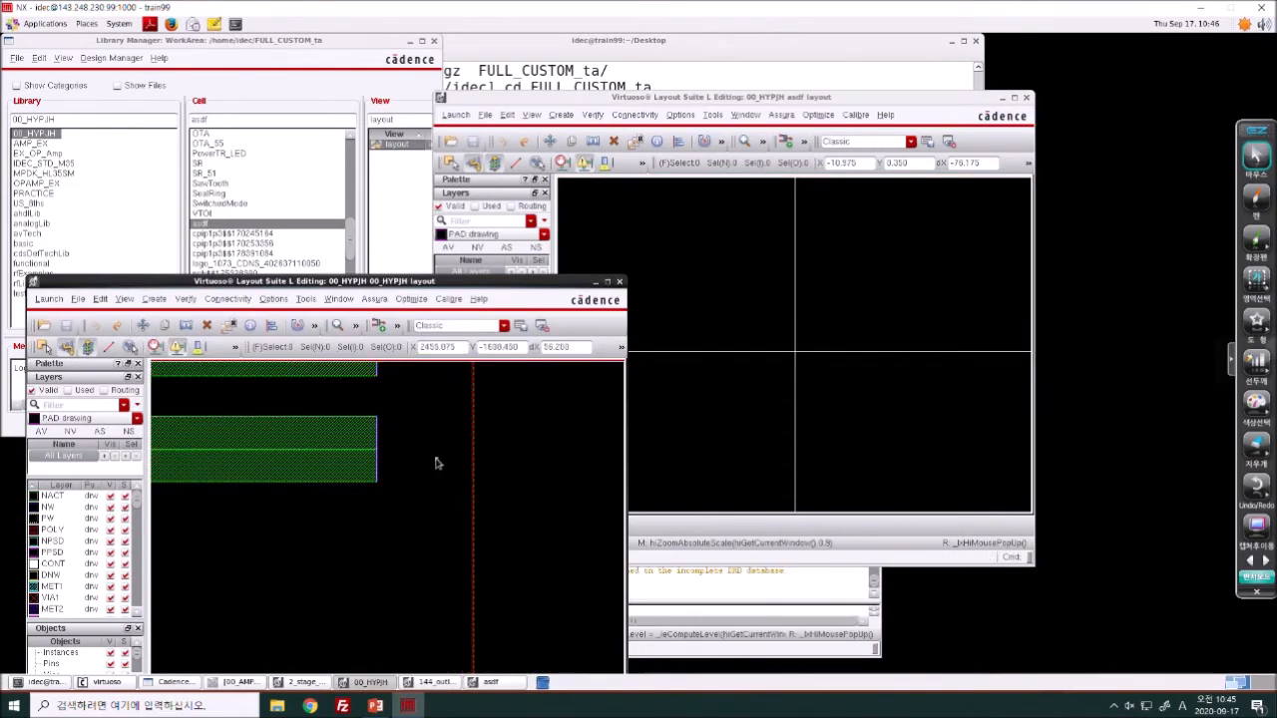
key(shift+x)
right_drag(524, 394, 579, 430)
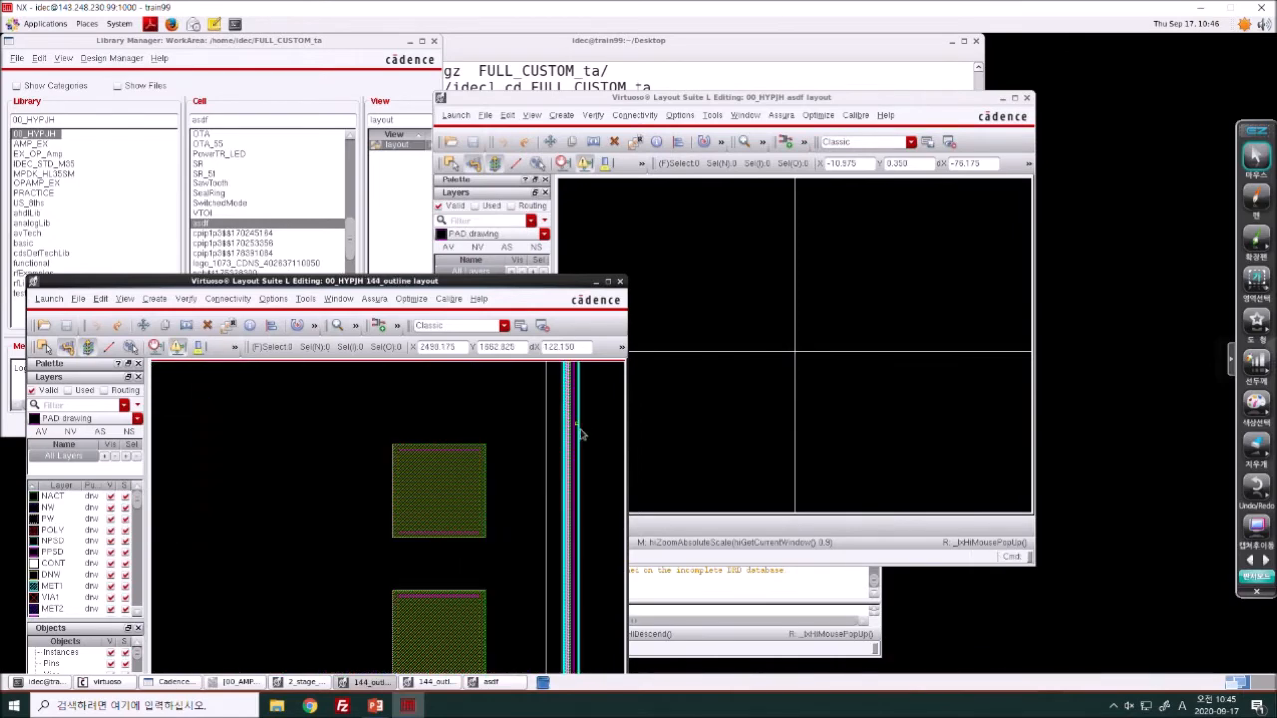
- Copy all shapes of one right-edge pad from 144_outline into the empty asdf layout
drag(529, 402, 354, 540)
key(c)
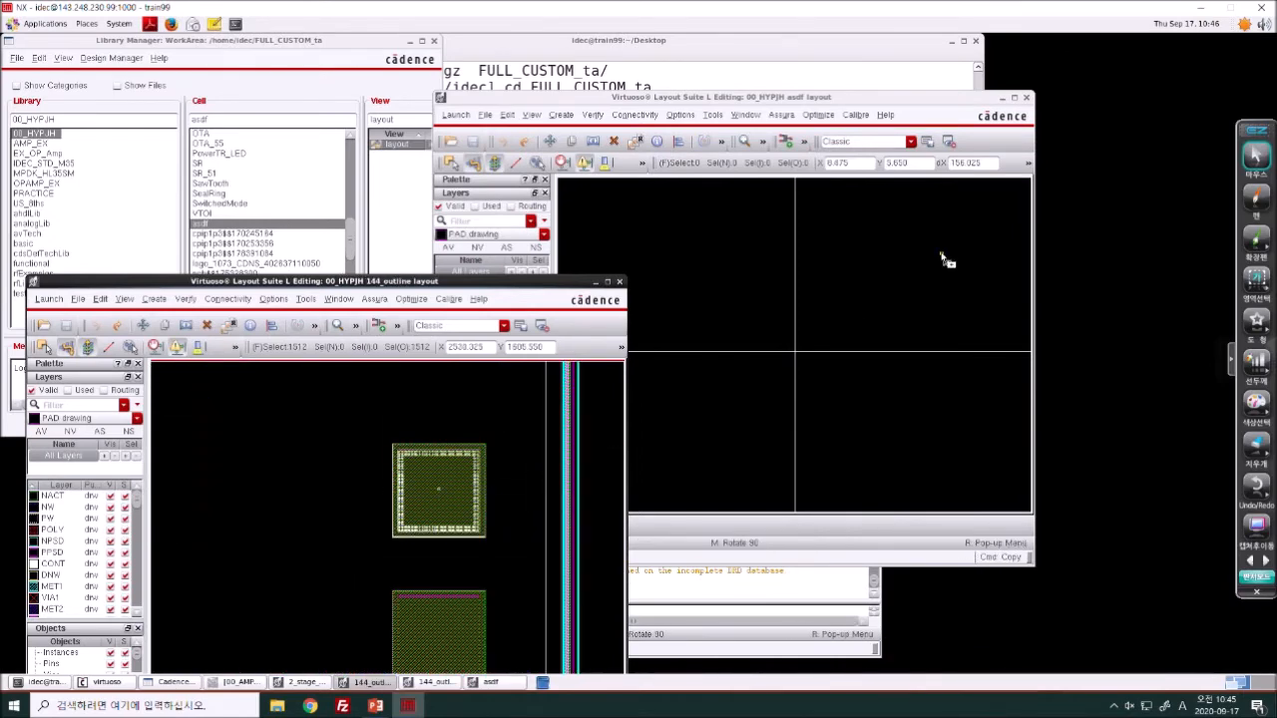
click(900, 100)
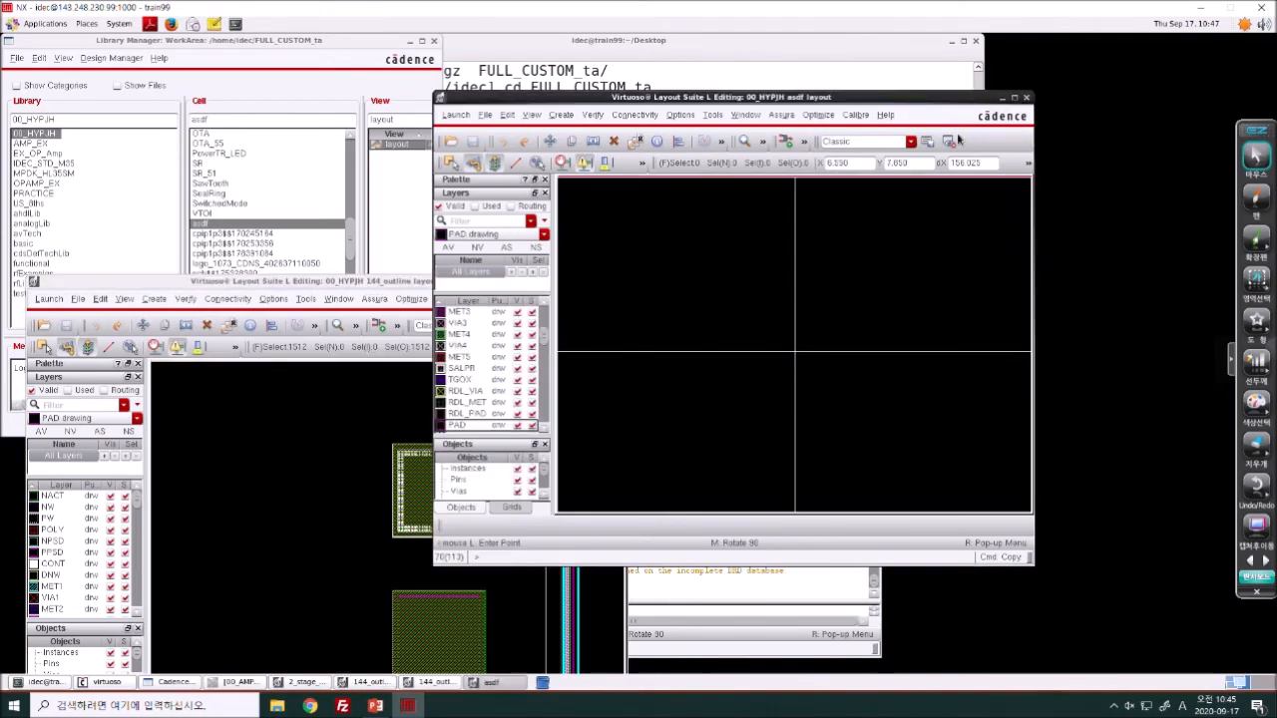
click(909, 253)
key(f)
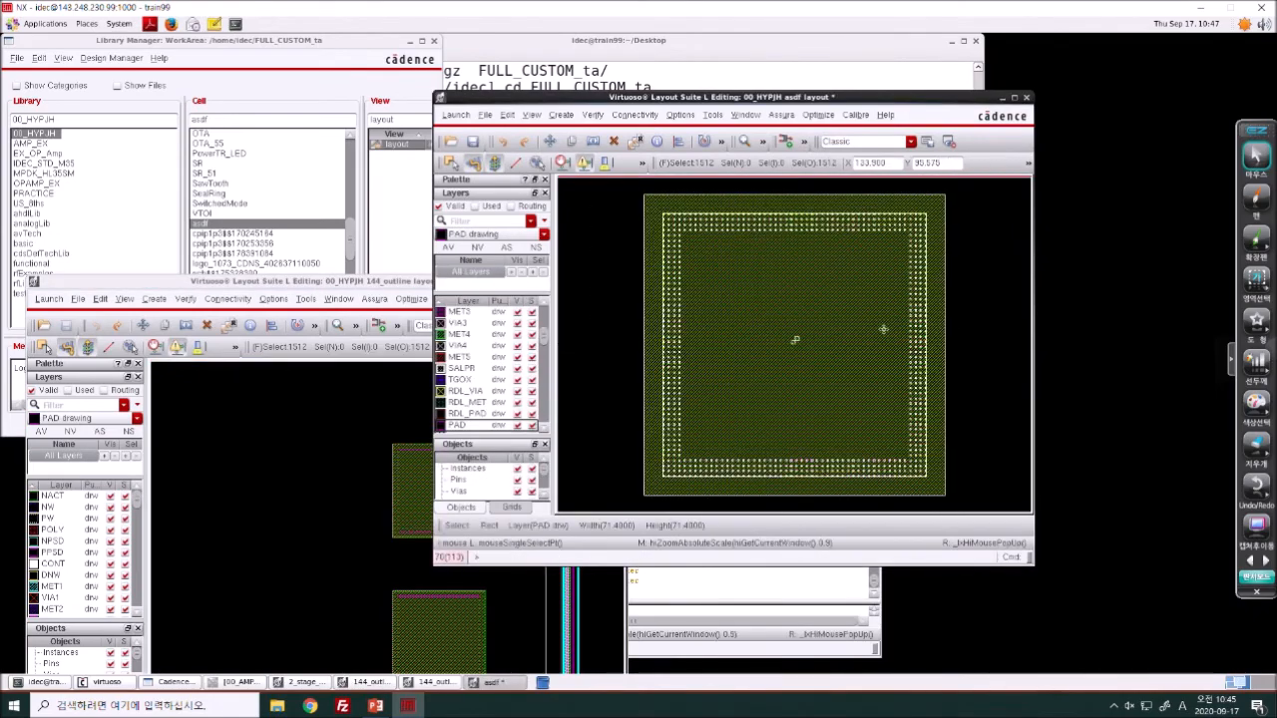
- Maximize the asdf layout window and limit the layer list to used layers
double_click(951, 98)
click(1010, 259)
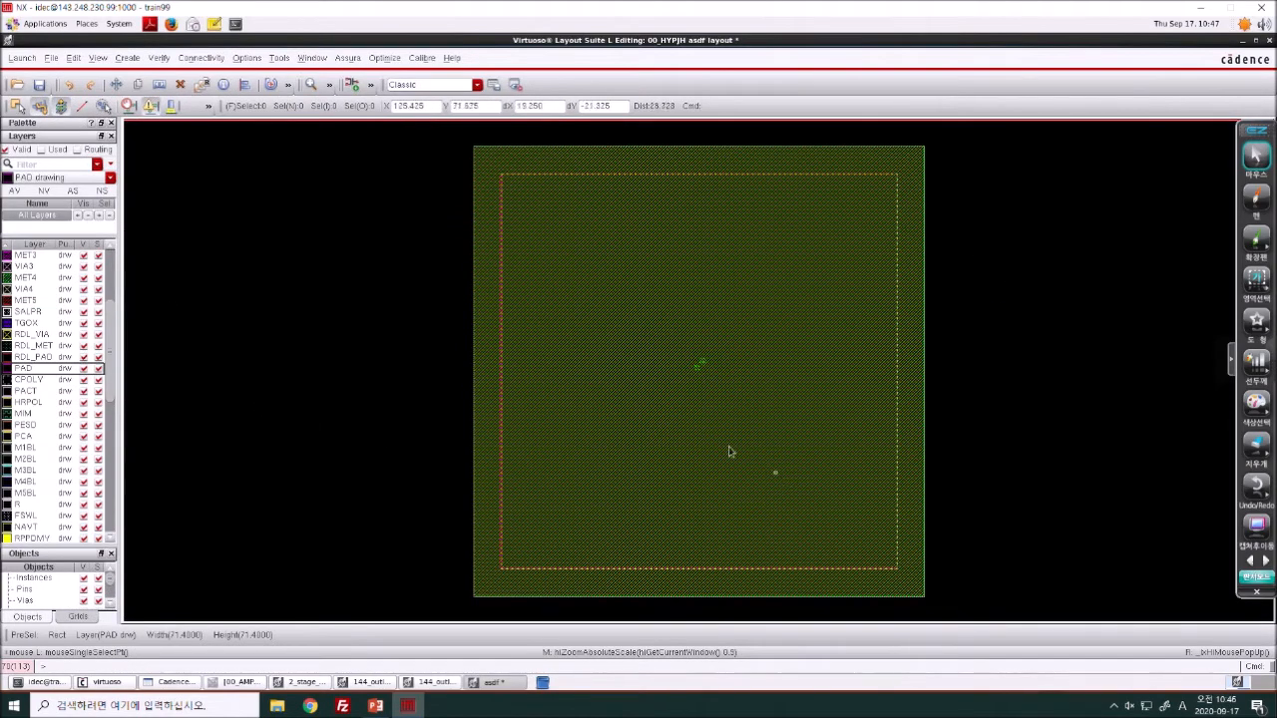
click(41, 148)
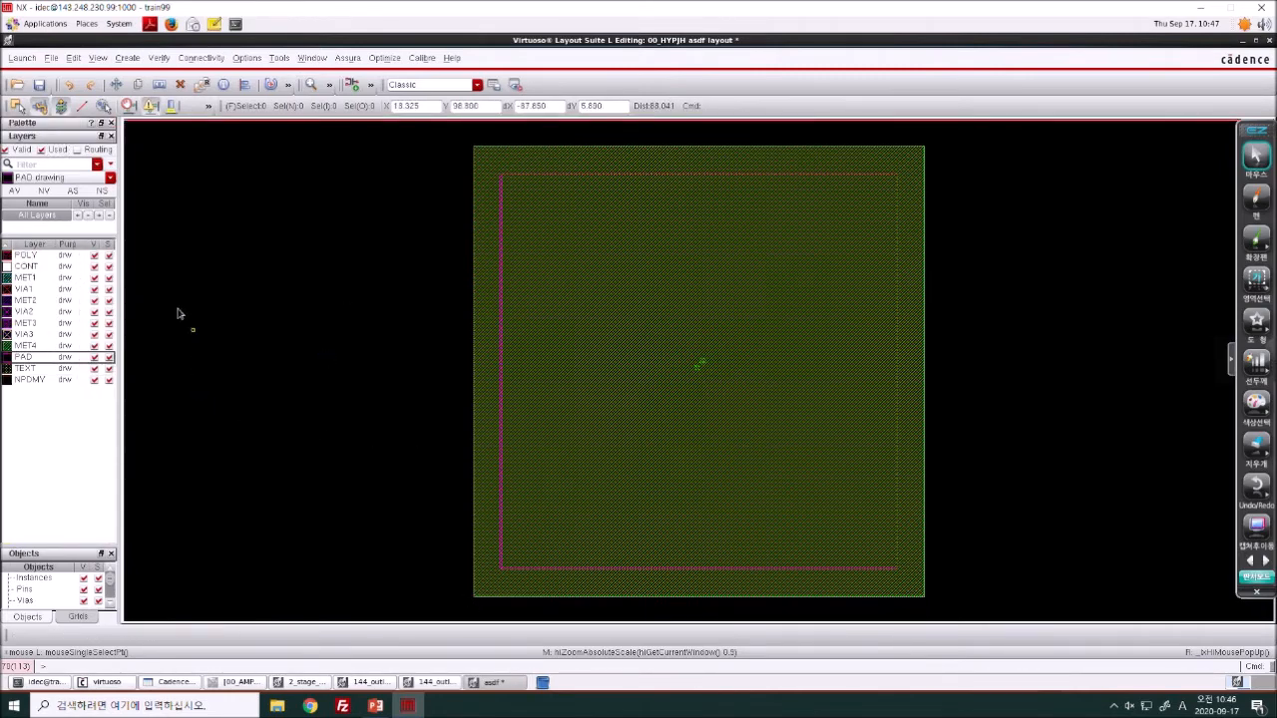
- Show only the MET4 and VIA3 layers and examine the via rows at the pad's upper-left corner
click(30, 256)
click(42, 269)
click(39, 356)
click(38, 347)
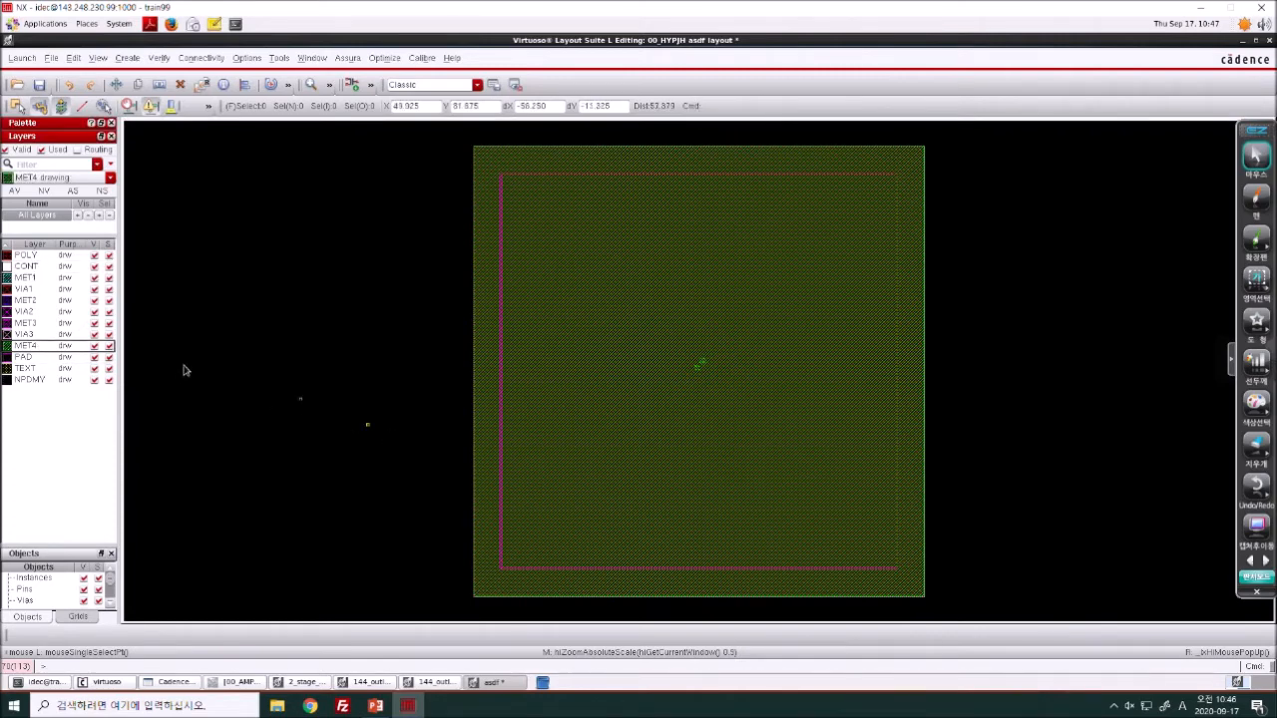
click(44, 191)
click(40, 335)
key(z)
right_drag(627, 271, 629, 271)
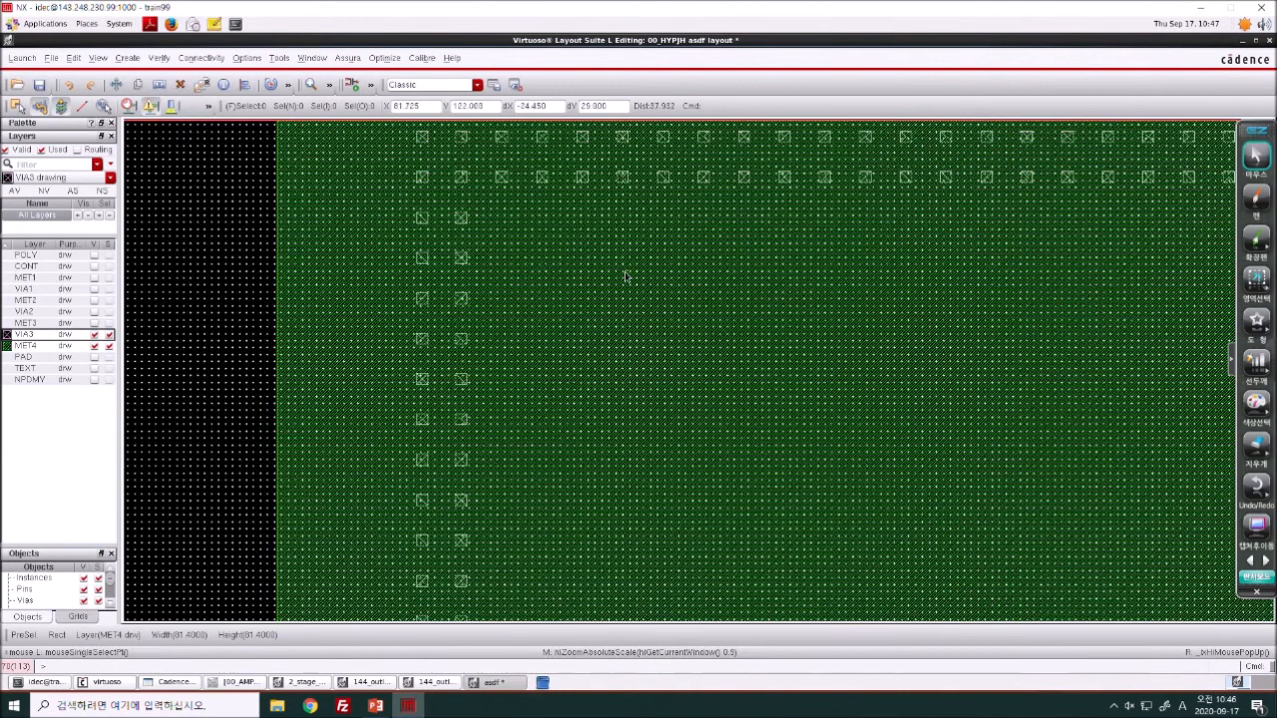
- Examine the pad's MET3, VIA2 and MET2 layers close up at the via rows, finishing with only MET2 shown
right_drag(399, 129, 502, 246)
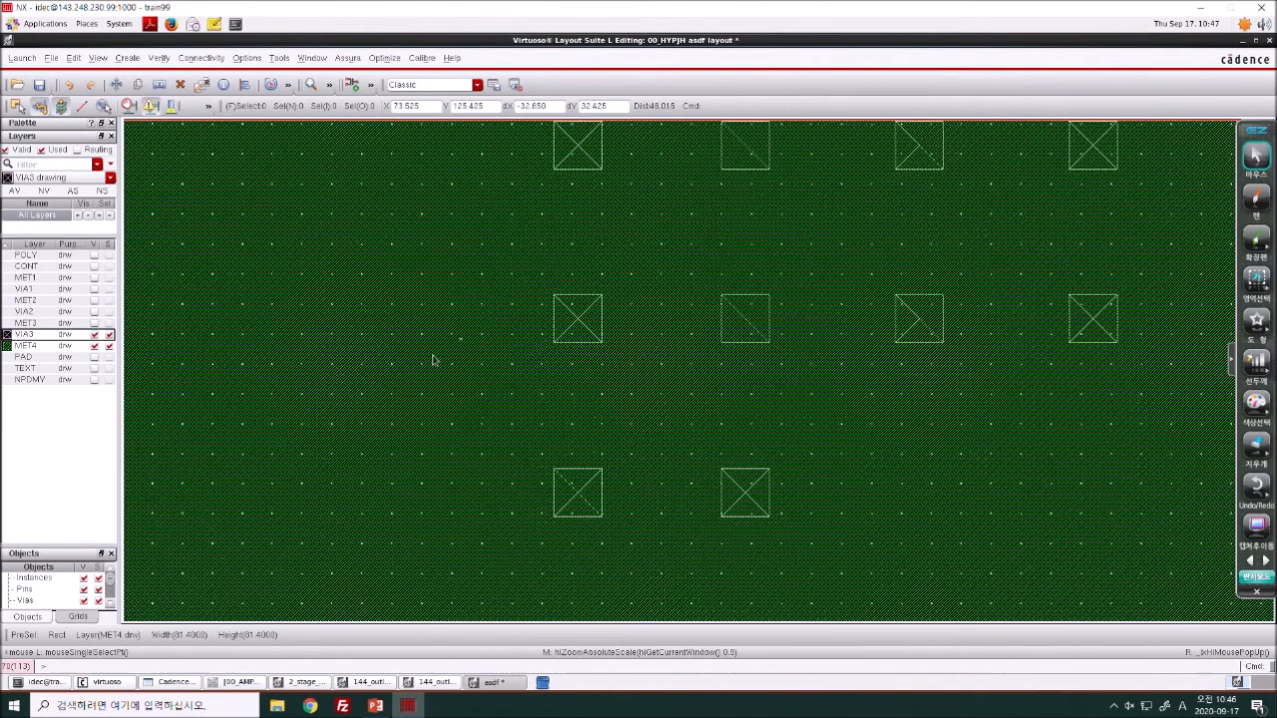
click(25, 323)
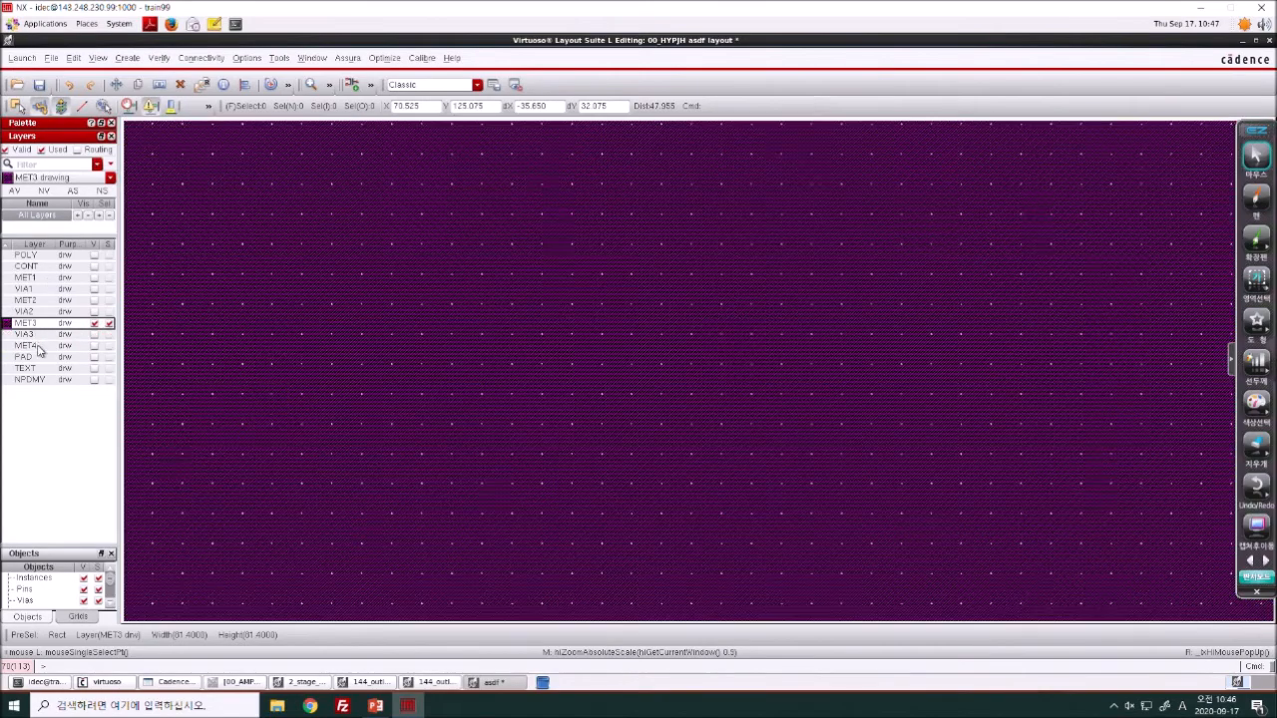
click(30, 313)
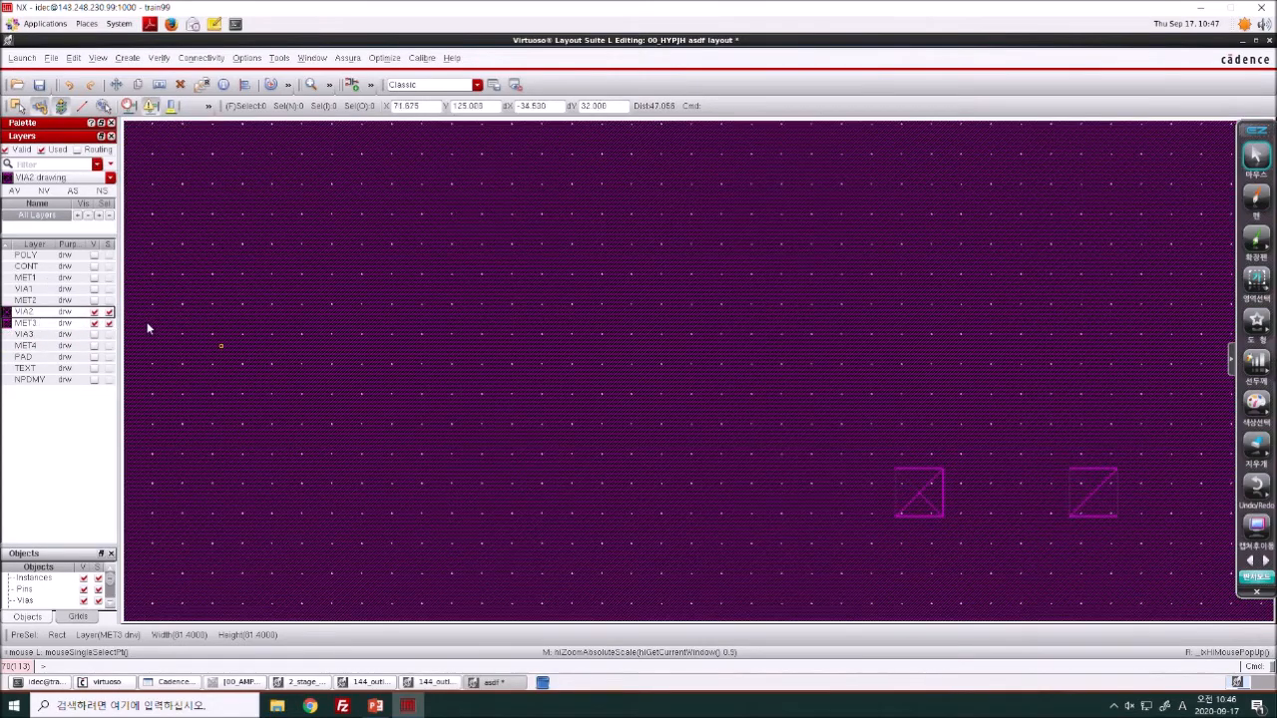
click(33, 304)
middle_click(34, 314)
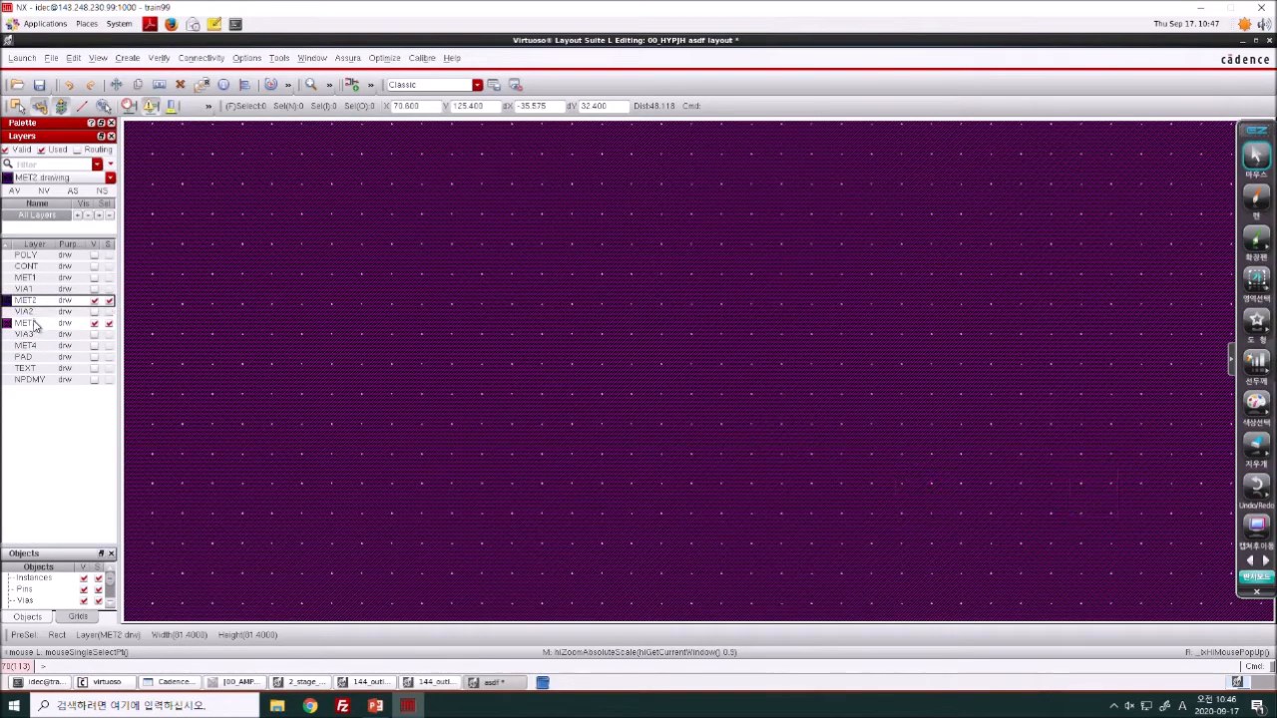
middle_click(36, 324)
- Examine the VIA1, MET1 and CONT layers in turn, finishing with only POLY shown over the whole pad
middle_click(34, 290)
middle_click(35, 279)
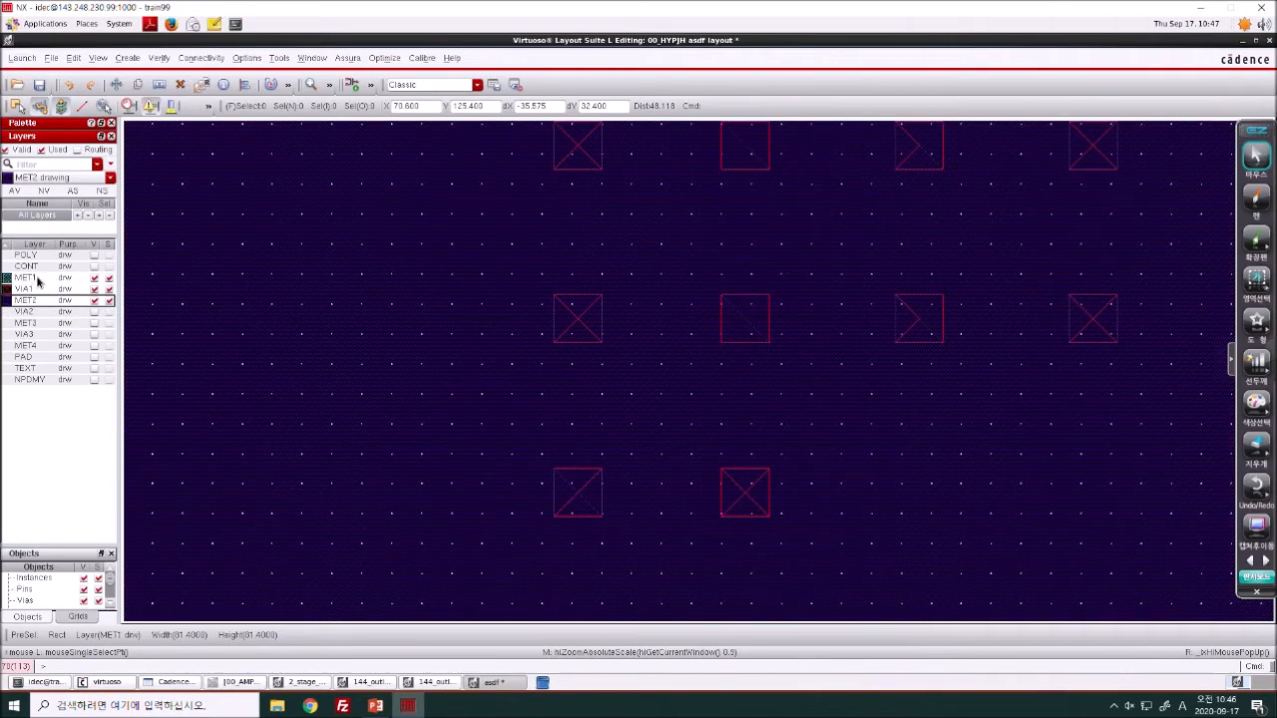
middle_click(34, 302)
middle_click(35, 290)
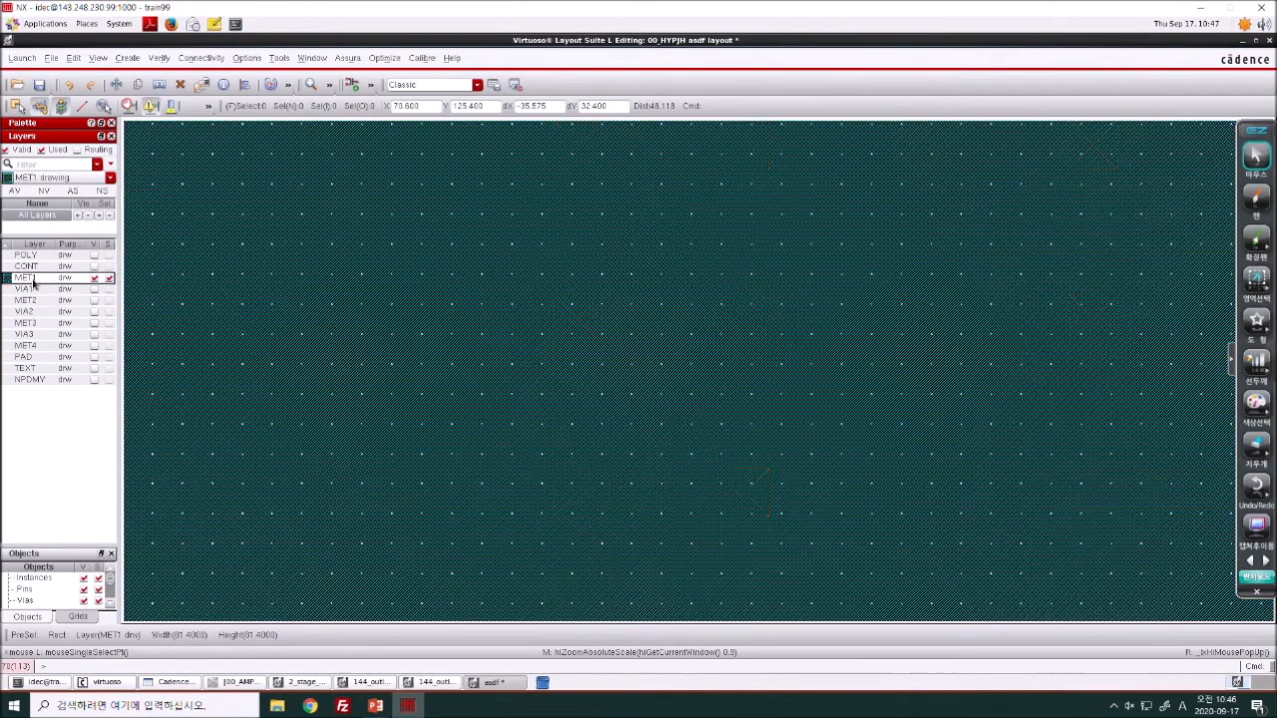
middle_click(36, 268)
middle_click(37, 256)
middle_click(38, 267)
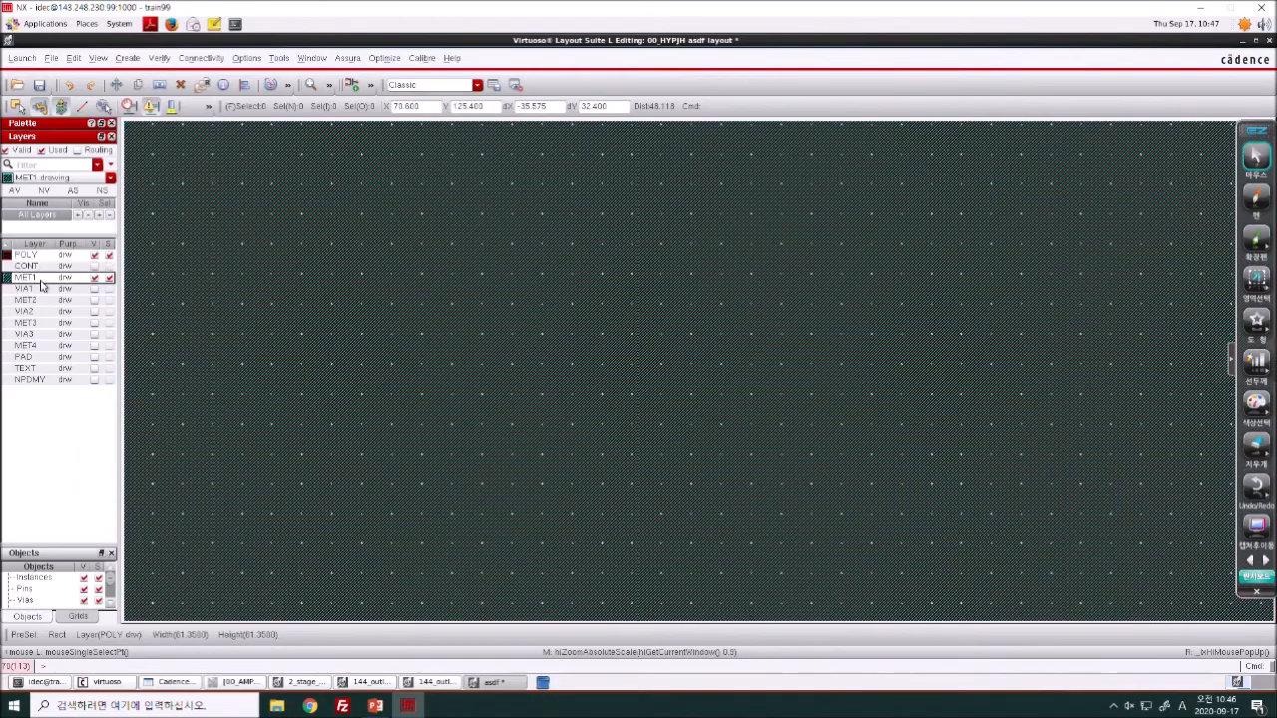
middle_click(40, 277)
key(f)
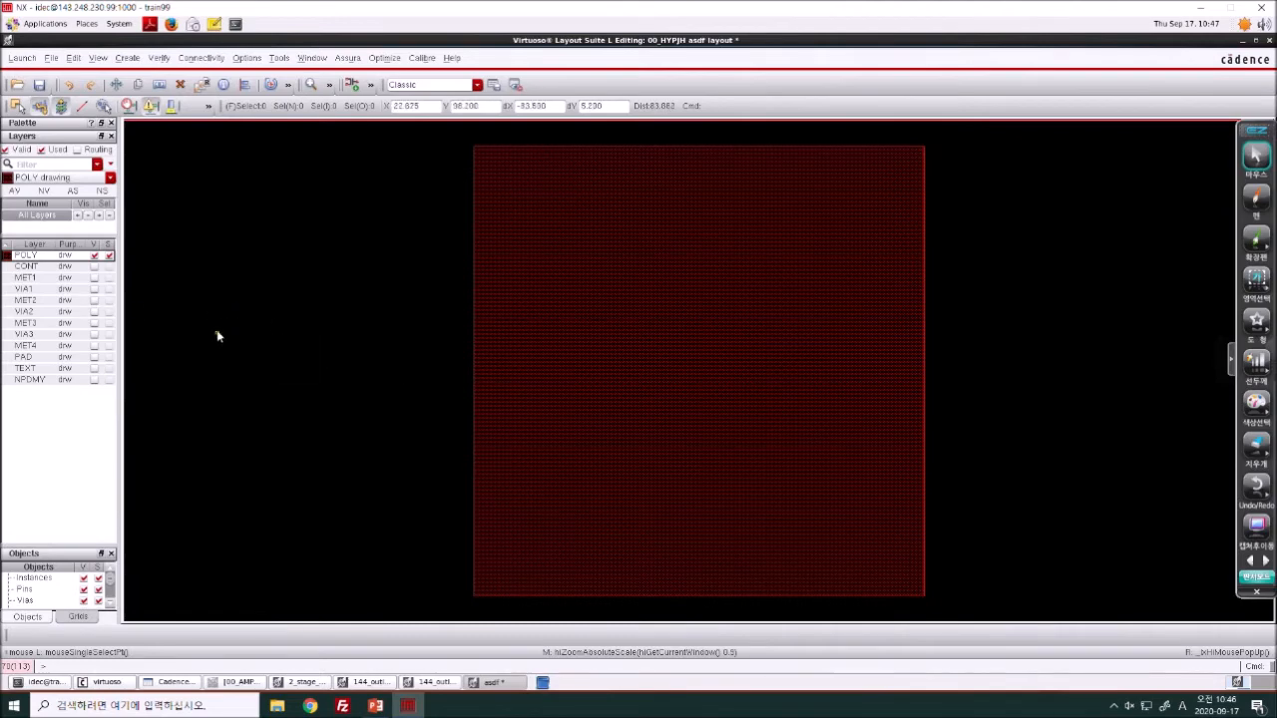
- Draw a POLY rectangle about 76 wide and 30 high, overlapping the pad's left edge
key(r)
click(165, 288)
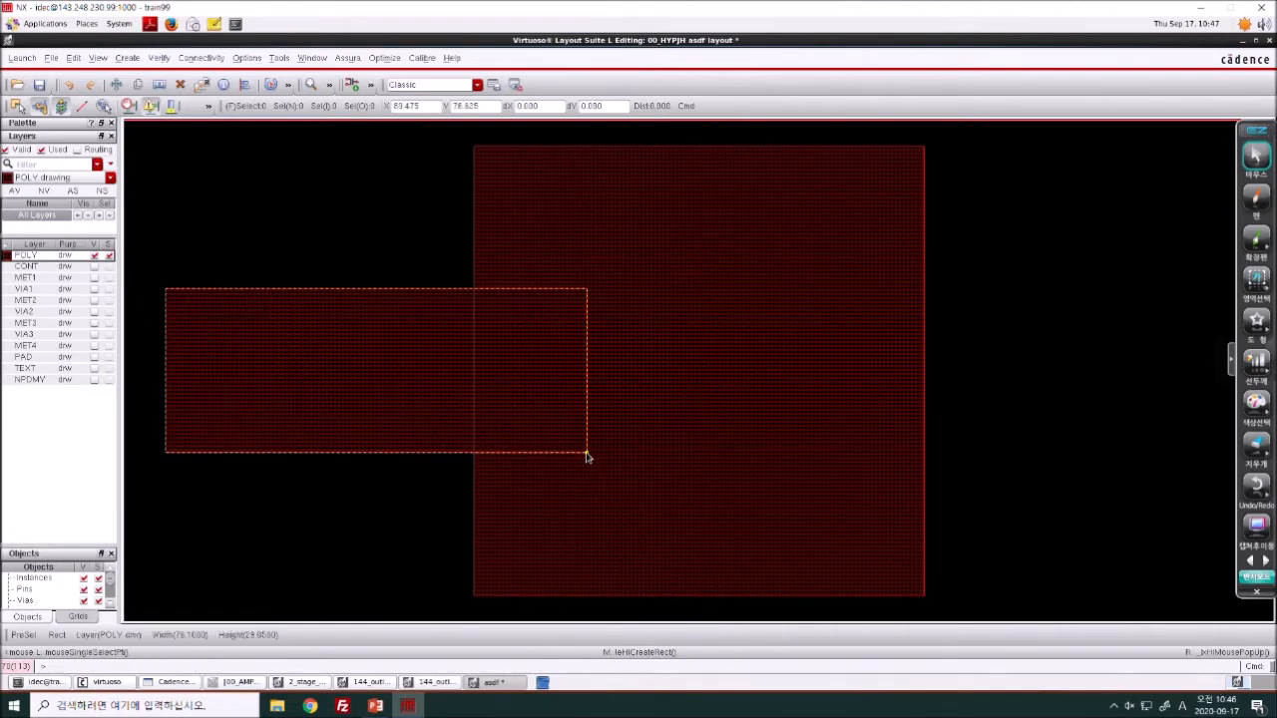
click(587, 454)
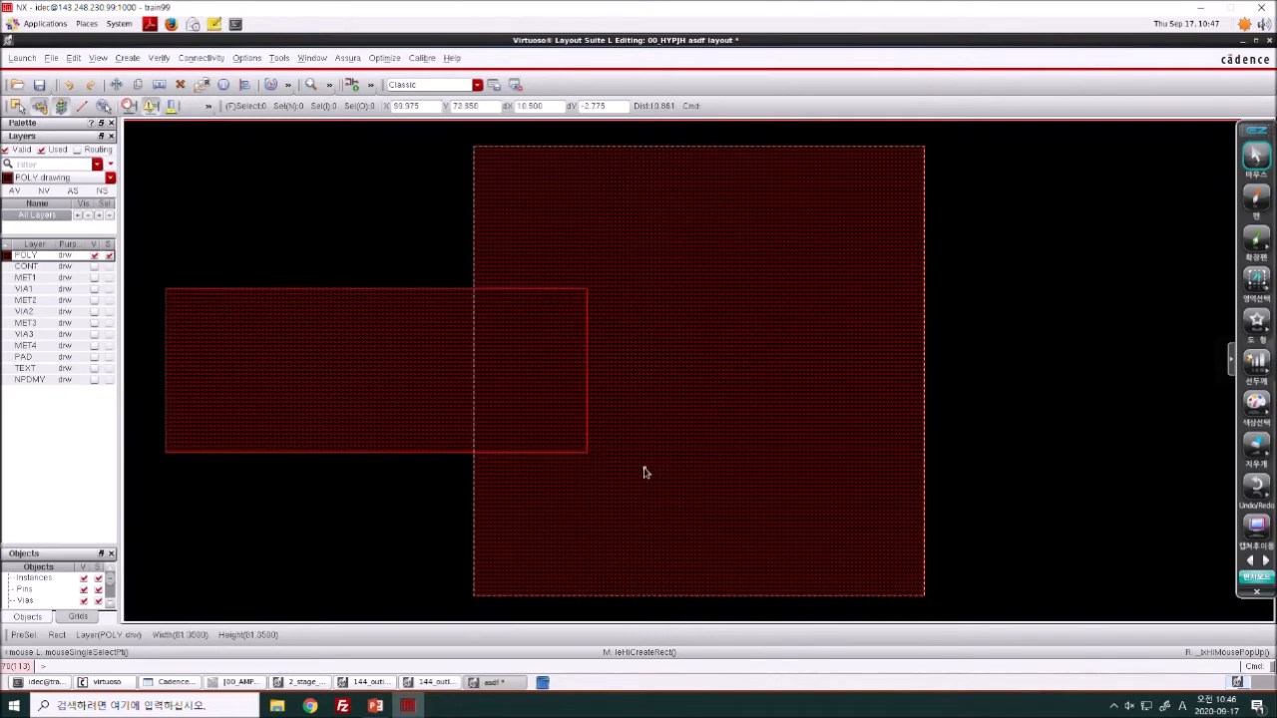
- Make all layers visible and delete the POLY rectangle crossing the pad's left edge
click(14, 189)
click(373, 354)
key(Delete)
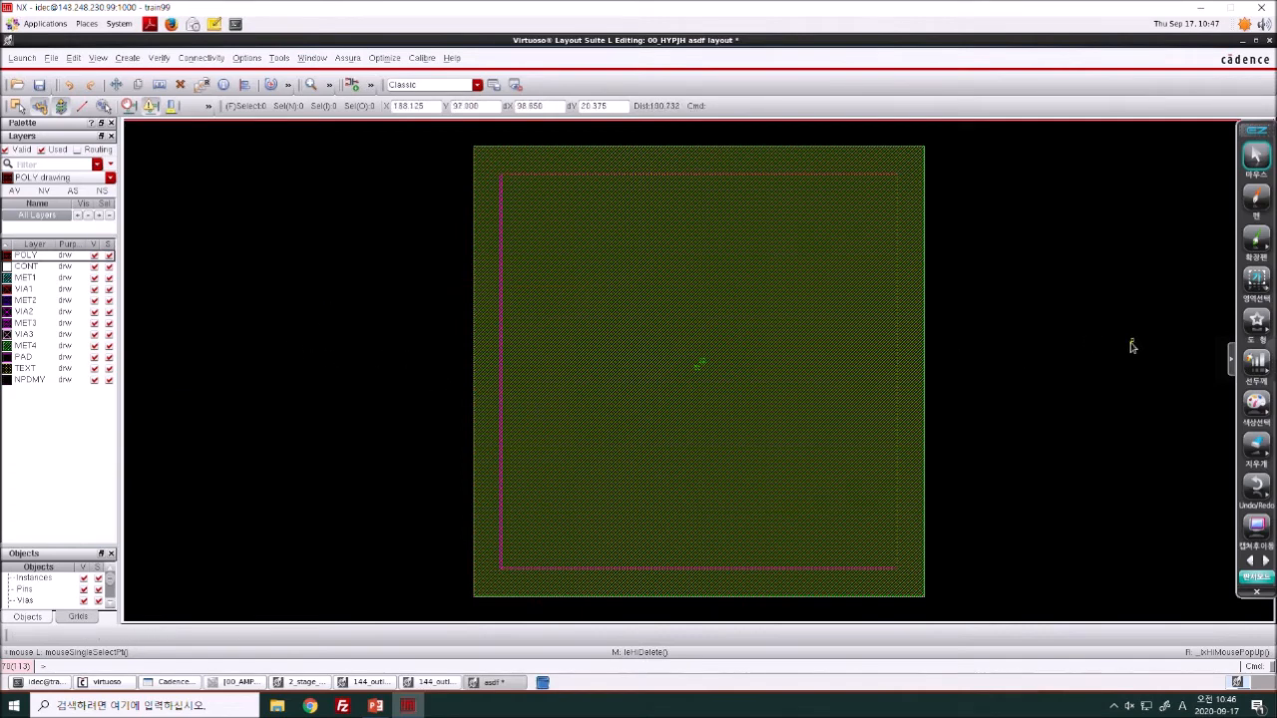
- Close the asdf layout and show the whole 144_outline layout with all hierarchy levels expanded
click(1256, 42)
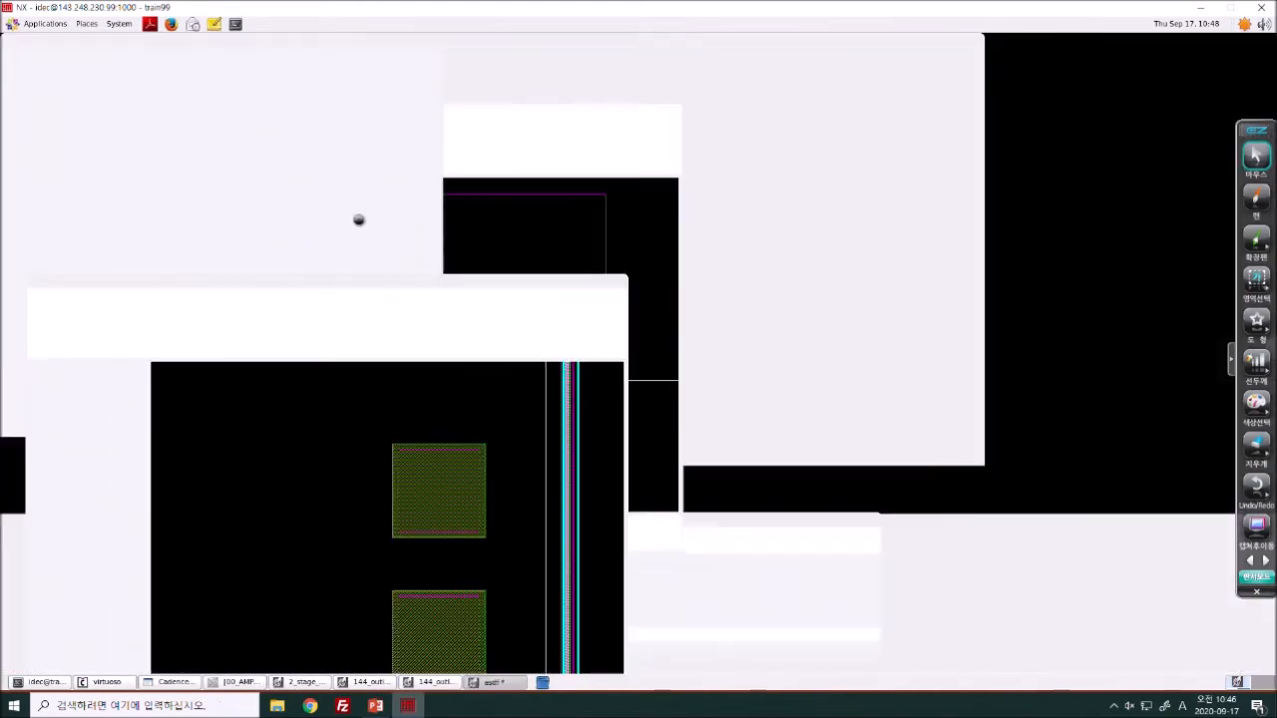
key(f)
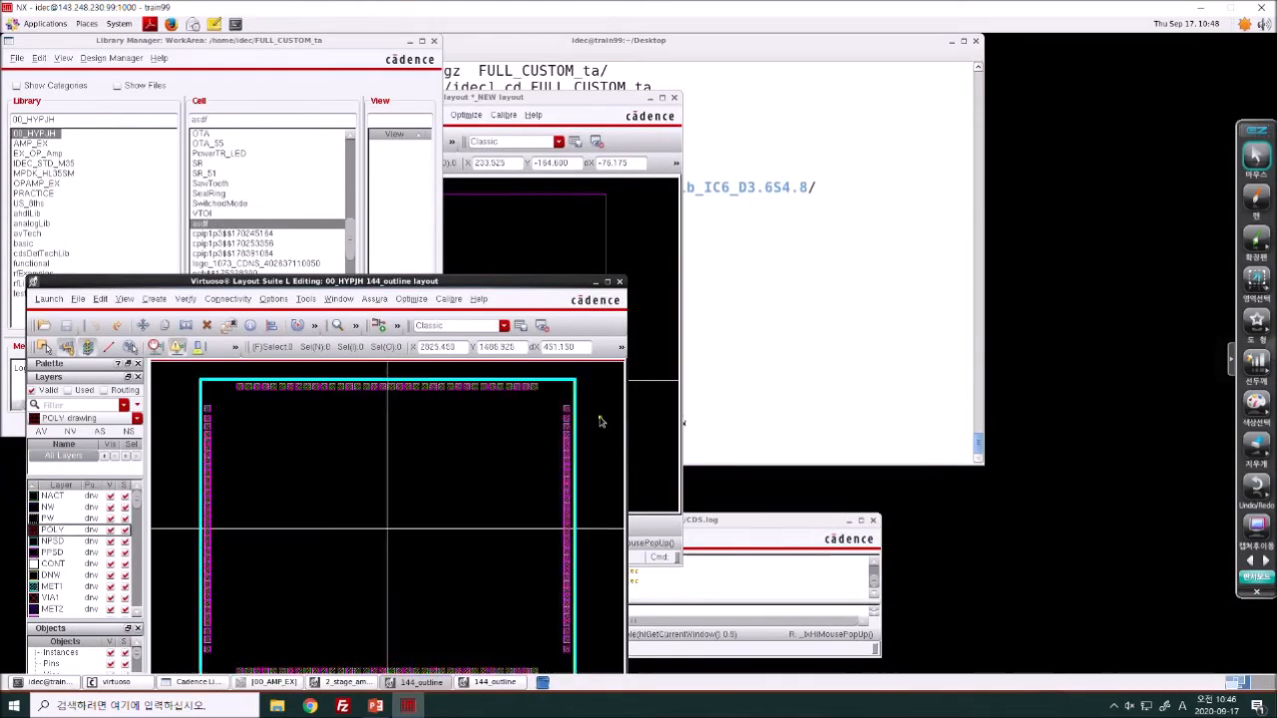
key(shift+f)
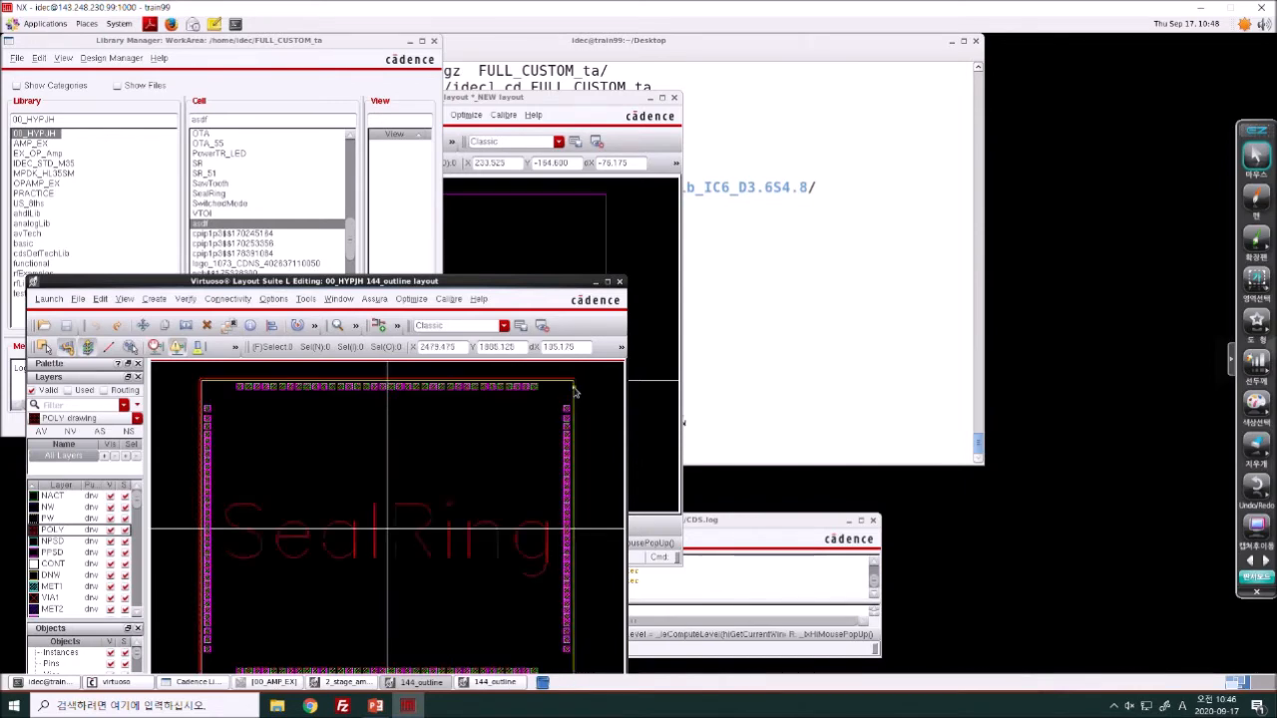
- Close the 144_outline window and open the 00_HYPJH cell's layout from the 00_HYPJH library, maximized
drag(561, 284, 964, 42)
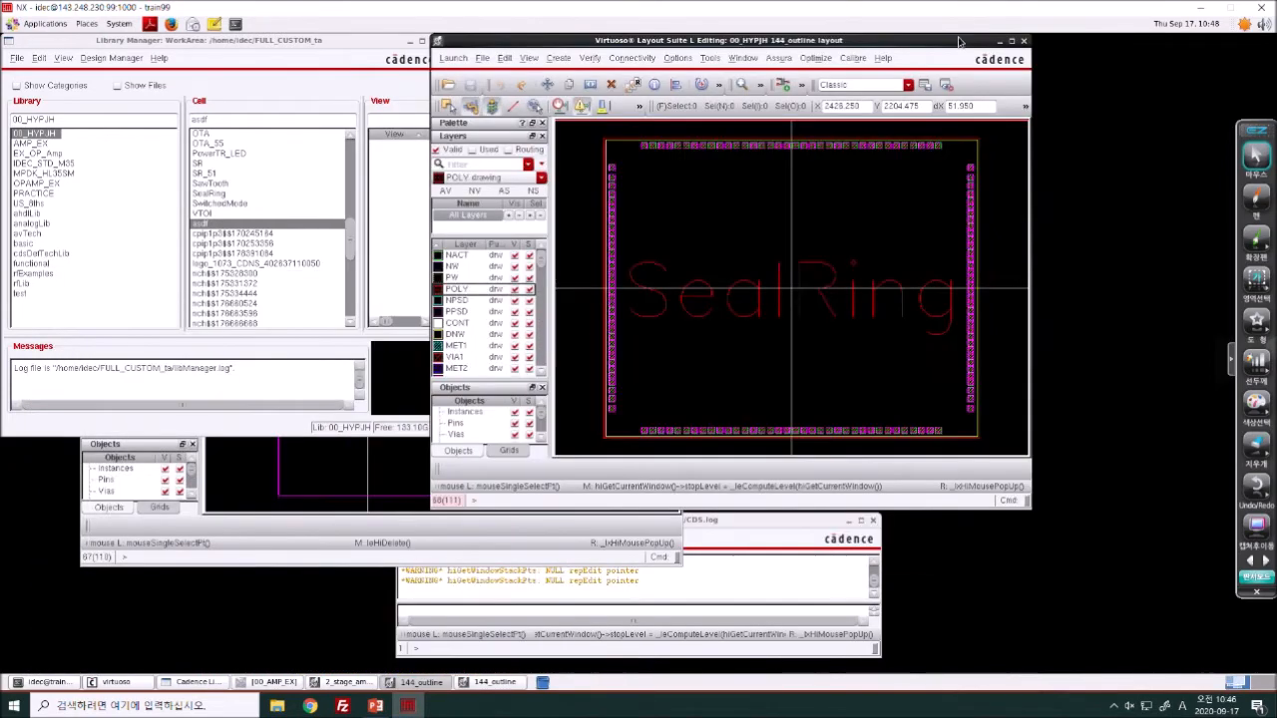
click(1021, 41)
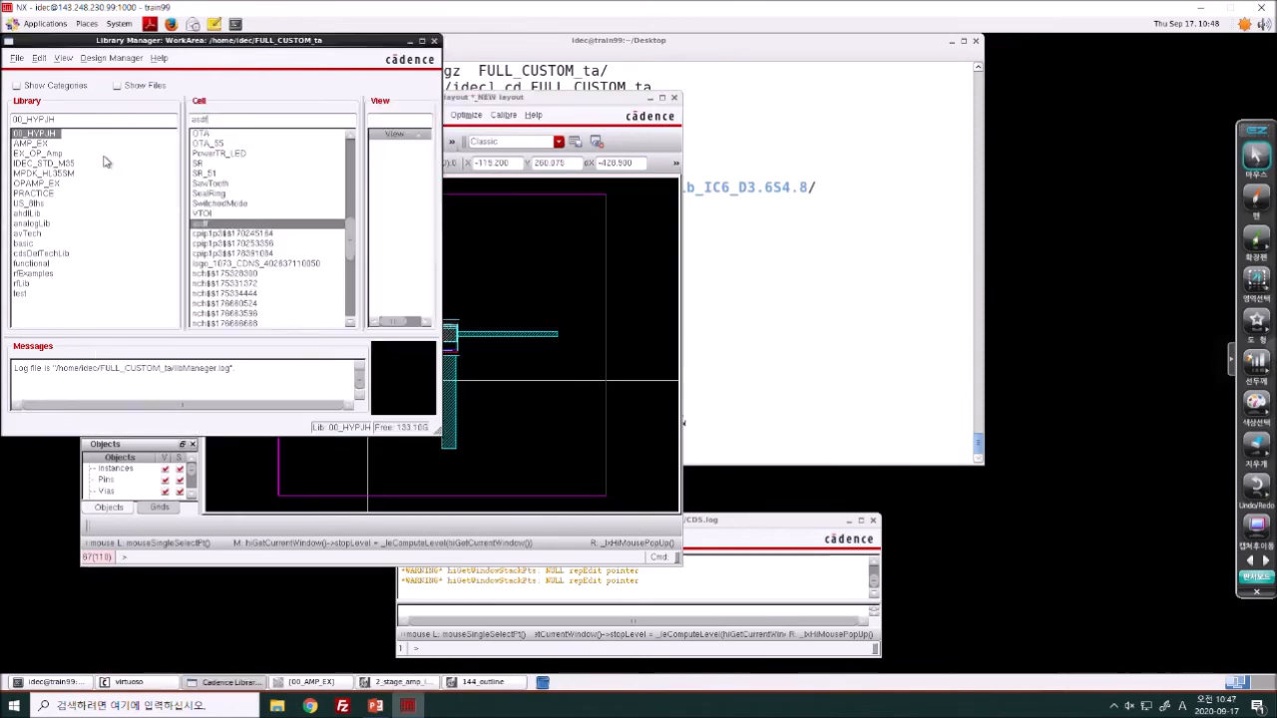
scroll(235, 141, up, 5)
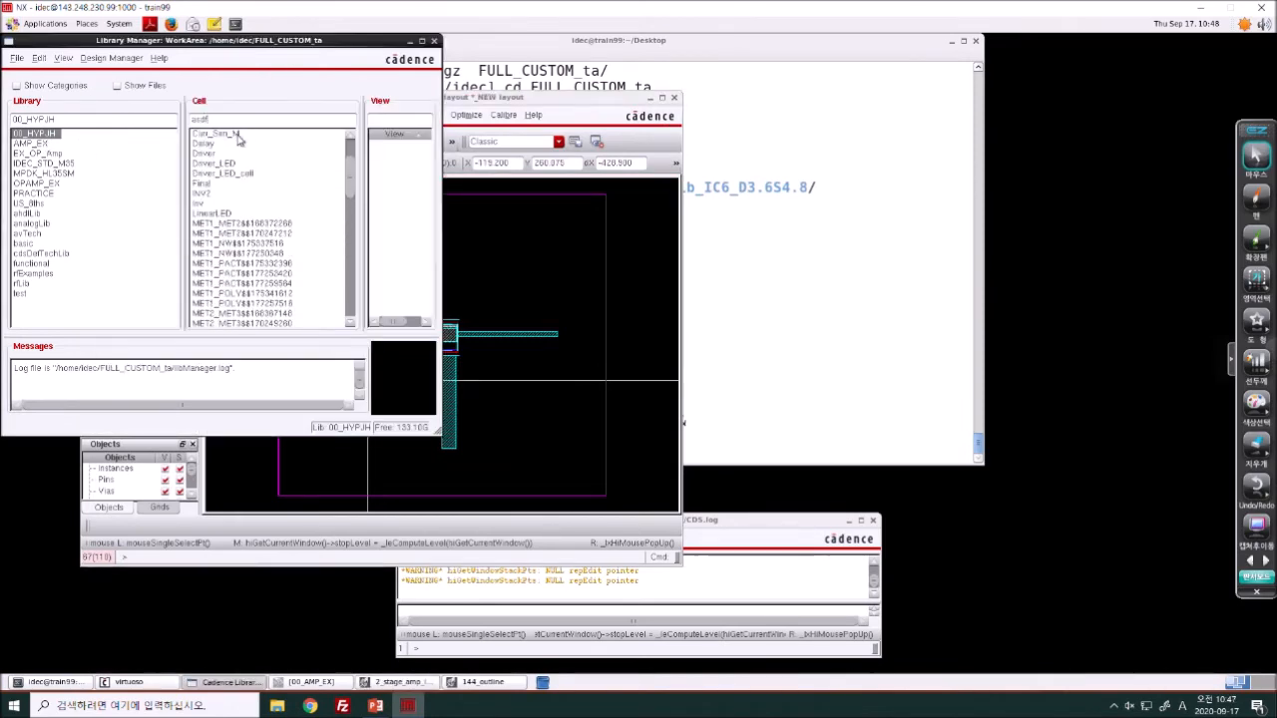
double_click(235, 135)
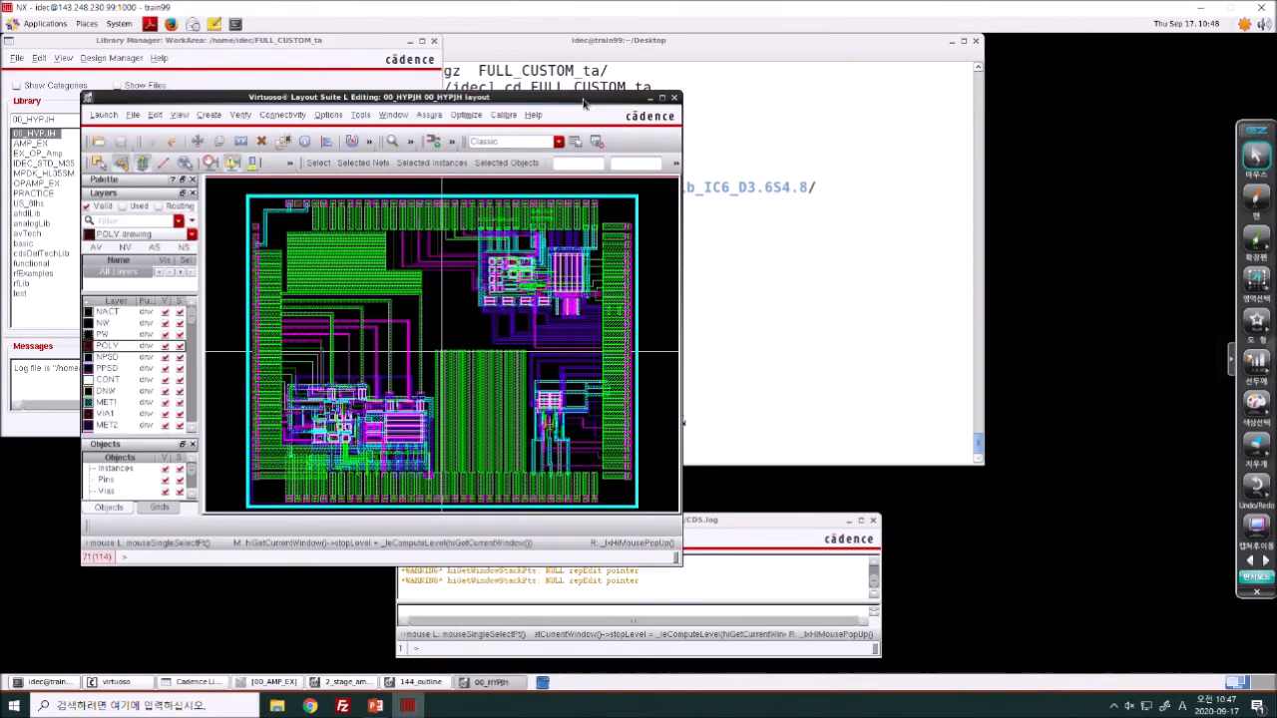
double_click(583, 100)
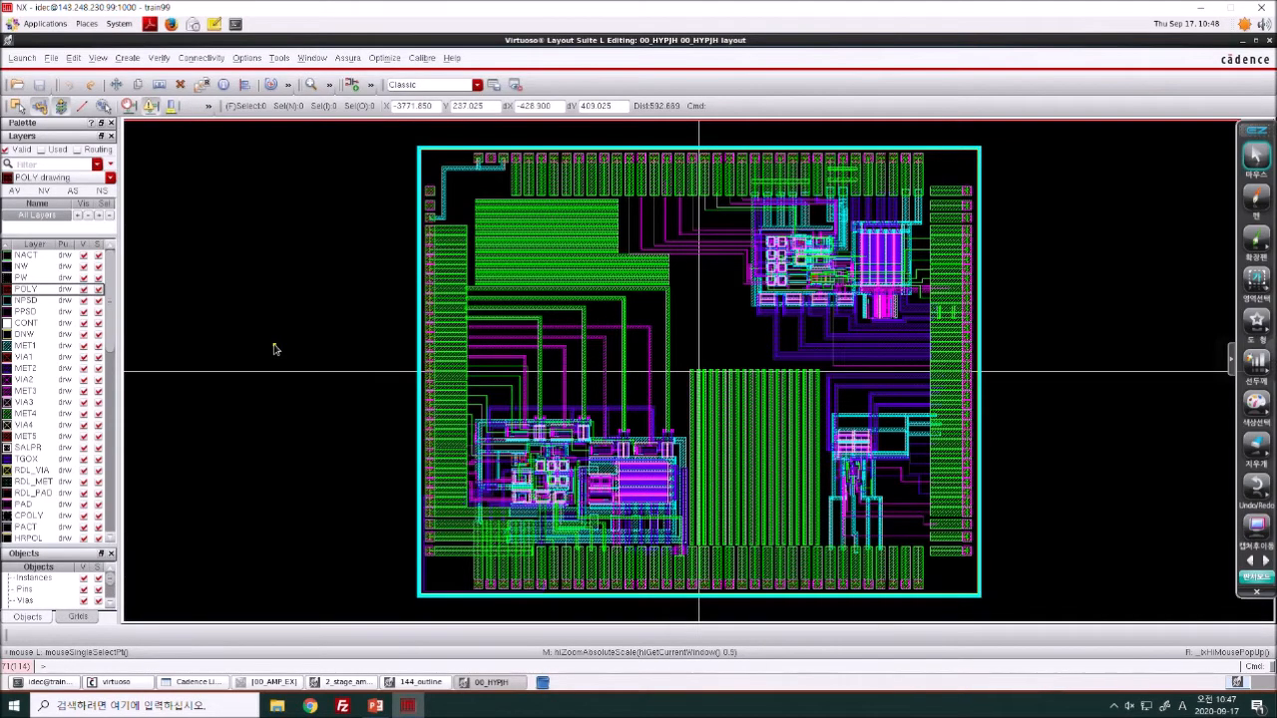
- Mark pads and outline the whole chip in red pen, with a tall box beside it, and clear the annotations
click(1256, 196)
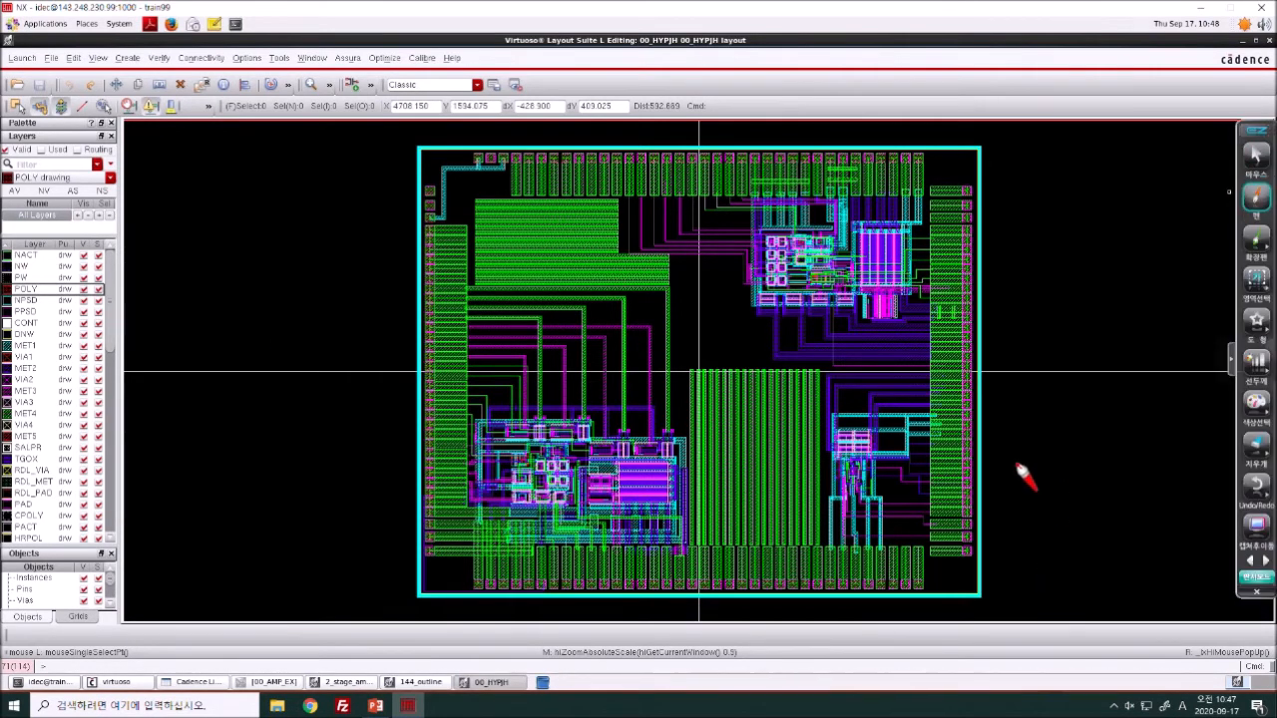
drag(911, 526, 1127, 510)
drag(866, 576, 866, 547)
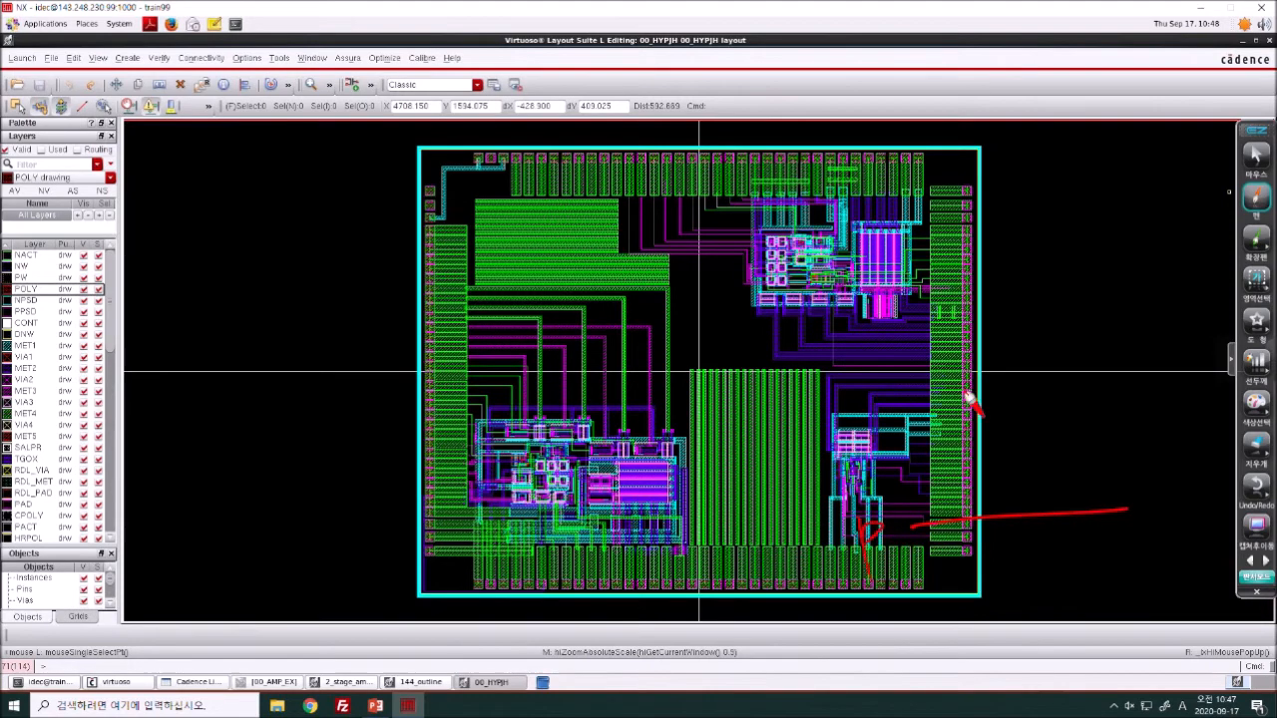
drag(900, 197, 879, 219)
drag(1069, 121, 1082, 668)
mouse_move(1063, 111)
mouse_down()
mouse_move(1160, 165)
mouse_move(1174, 569)
mouse_move(1097, 681)
mouse_move(1061, 664)
mouse_up()
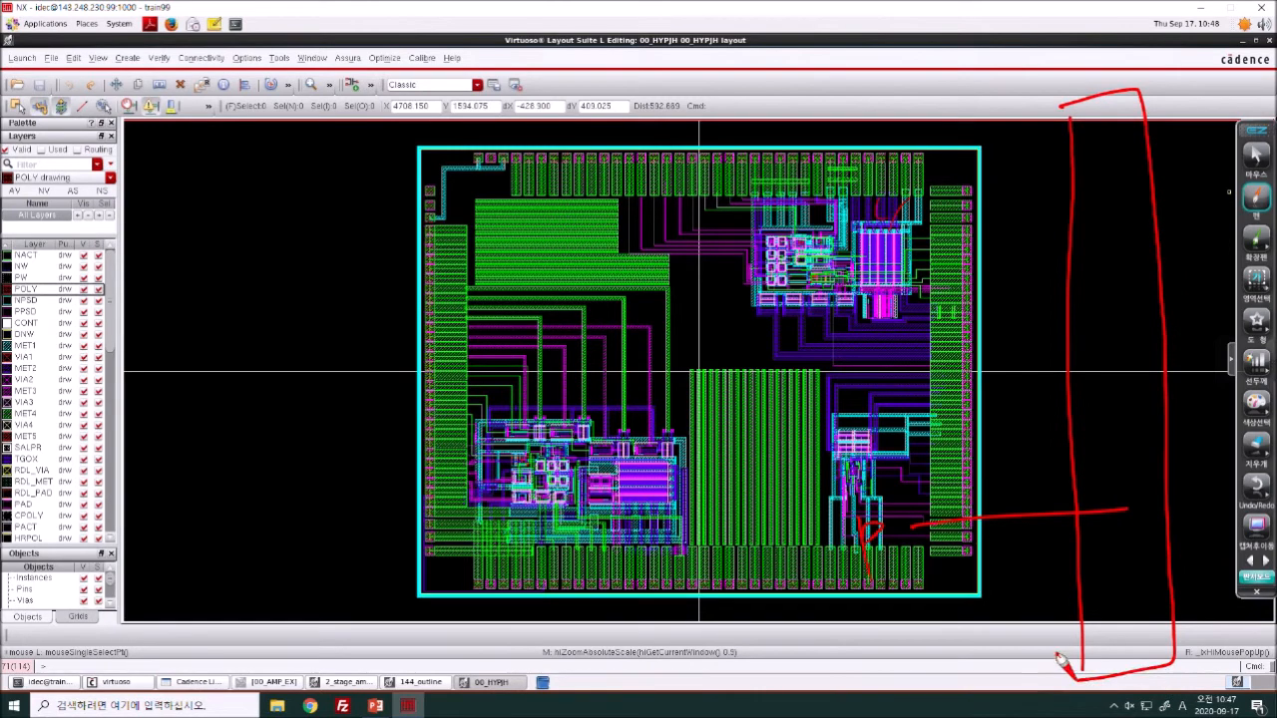
mouse_move(419, 161)
mouse_down()
mouse_move(998, 171)
mouse_move(1006, 592)
mouse_move(462, 649)
mouse_move(401, 157)
mouse_up()
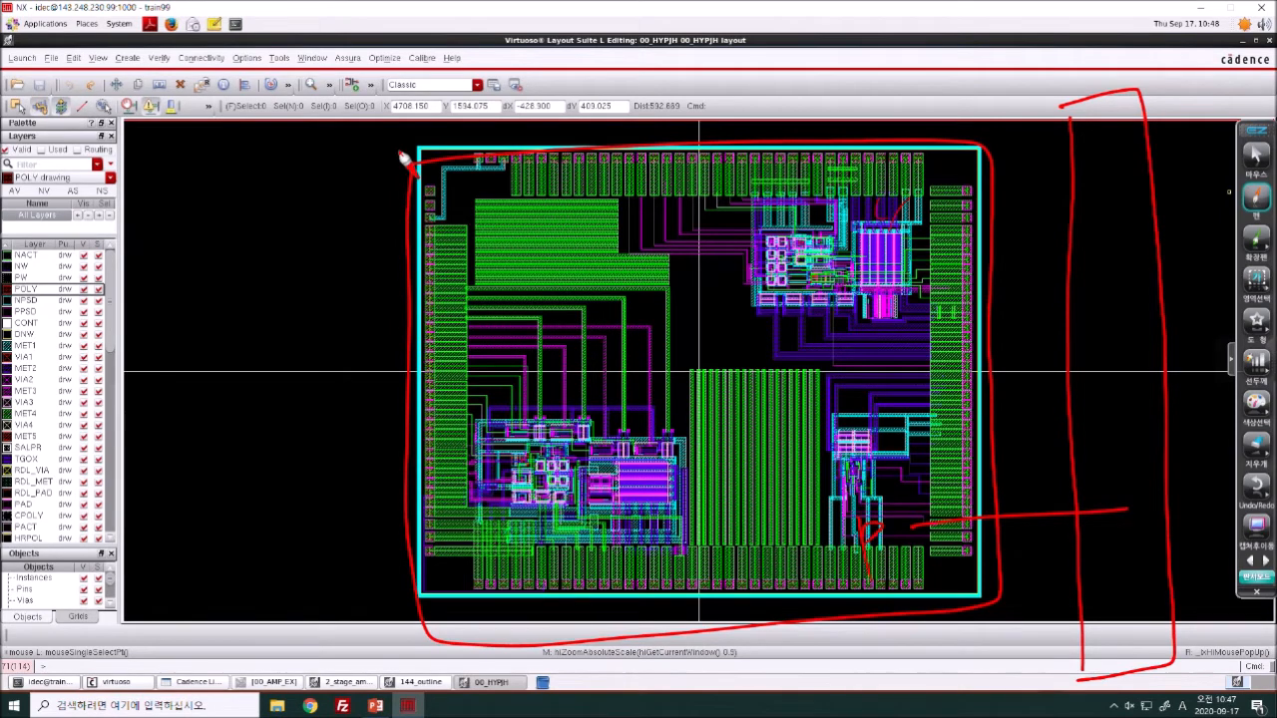
drag(299, 485, 439, 447)
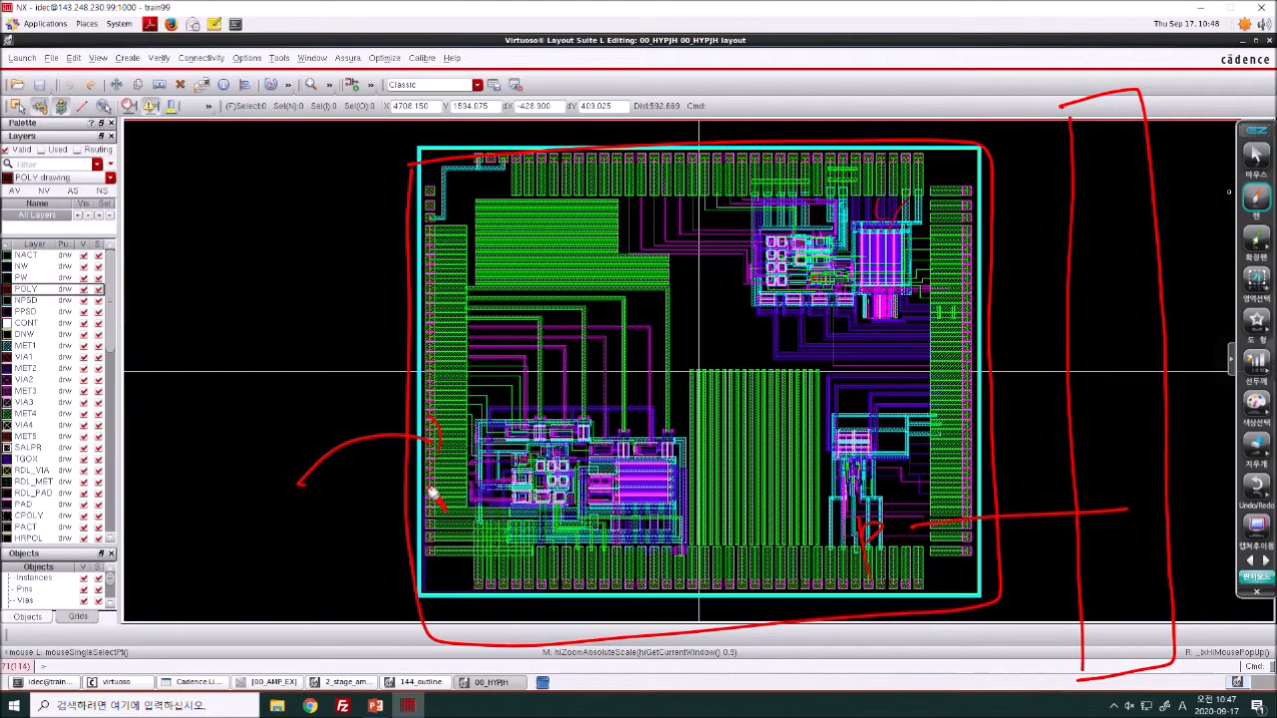
key(Escape)
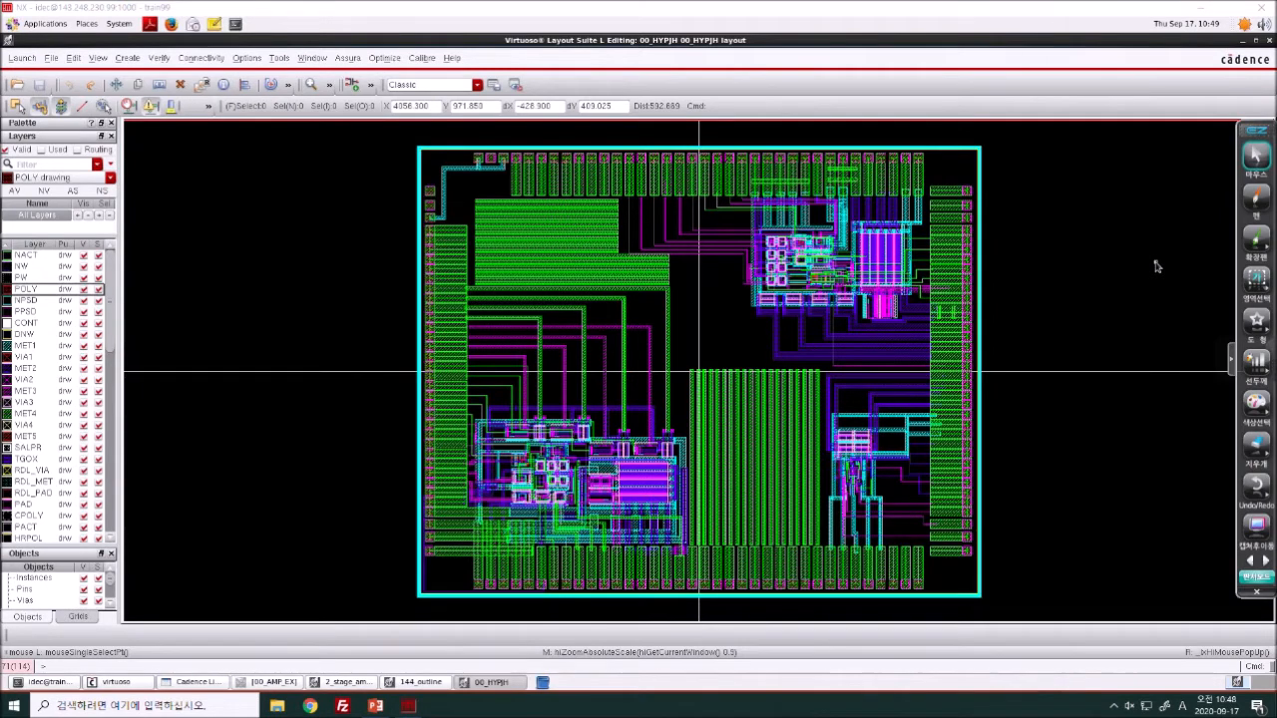
- Sketch two adjacent boxes with a spacing arrow and dividing line in red pen beside the chip, and clear the sketch
click(1256, 198)
drag(1016, 201, 1014, 313)
mouse_move(1016, 201)
mouse_down()
mouse_move(1080, 219)
mouse_move(1021, 312)
mouse_up()
drag(1147, 190, 1145, 312)
mouse_move(1149, 189)
mouse_down()
mouse_move(1219, 270)
mouse_move(1147, 321)
mouse_up()
drag(1082, 264, 1147, 262)
mouse_move(1125, 252)
mouse_down()
mouse_move(1125, 276)
mouse_move(1091, 269)
mouse_up()
mouse_move(1107, 229)
mouse_down()
mouse_move(1100, 242)
mouse_move(1151, 237)
mouse_up()
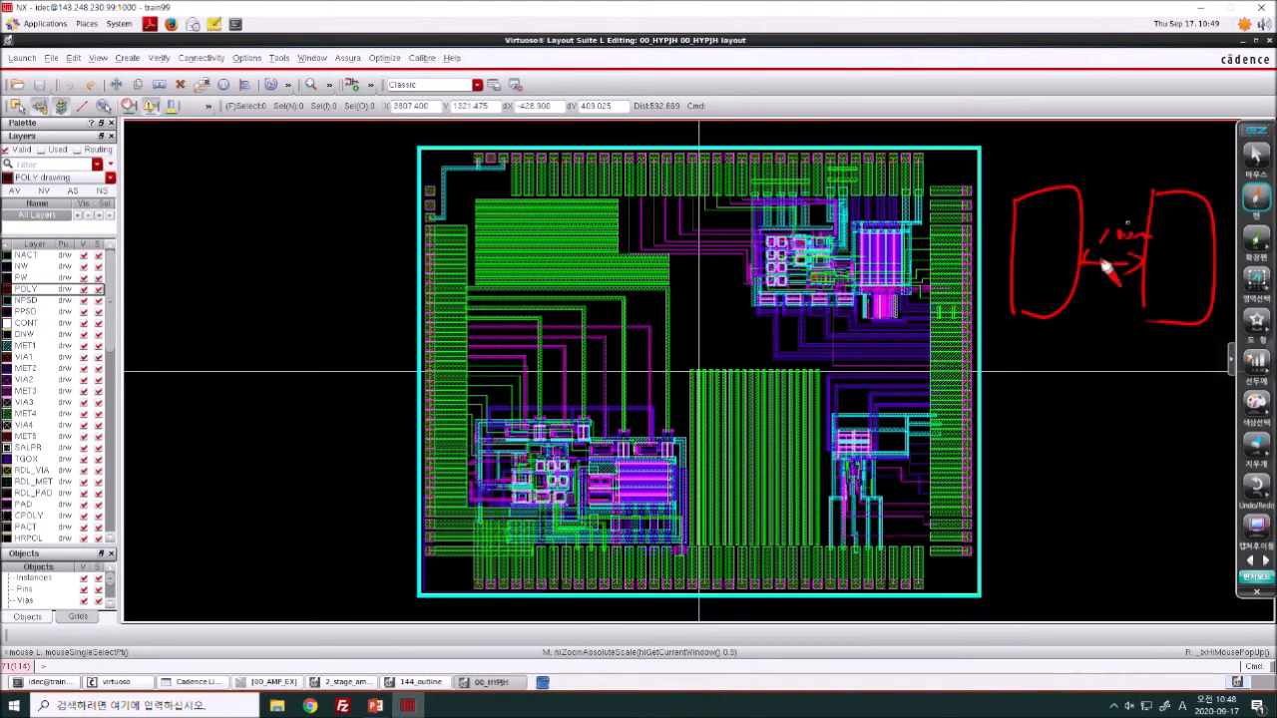
drag(1116, 106, 1110, 574)
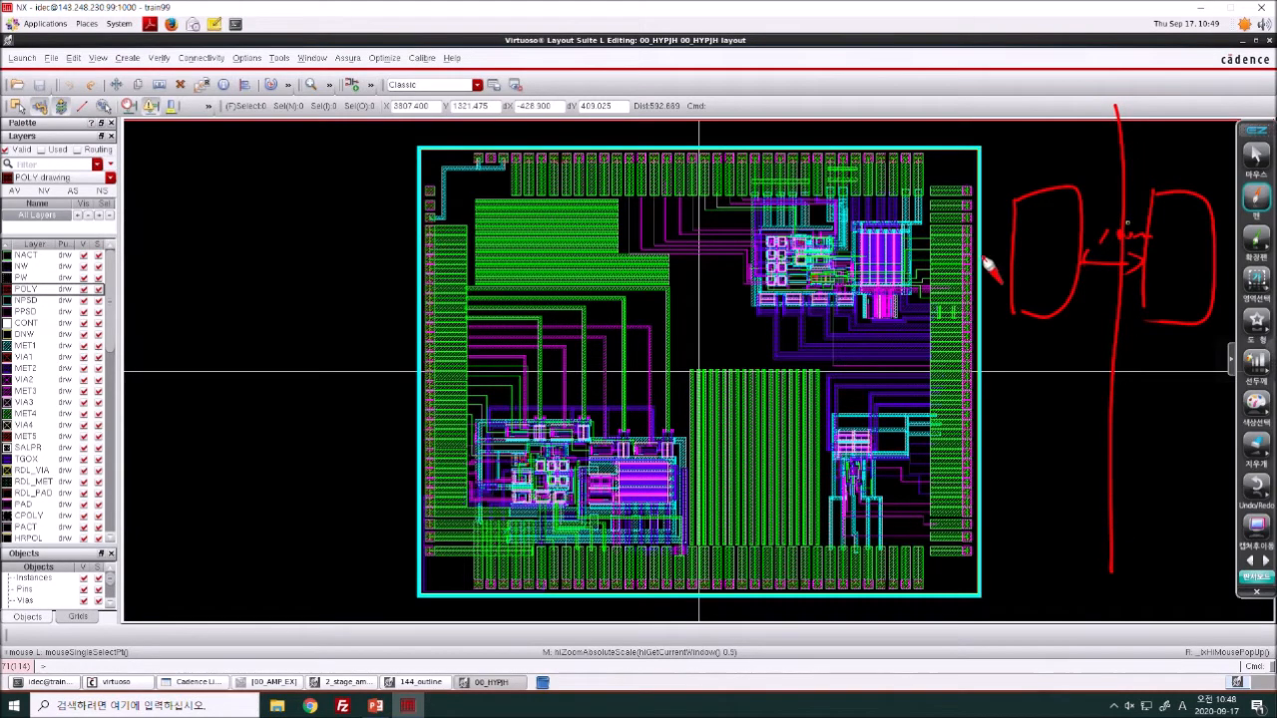
drag(991, 257, 982, 275)
key(Escape)
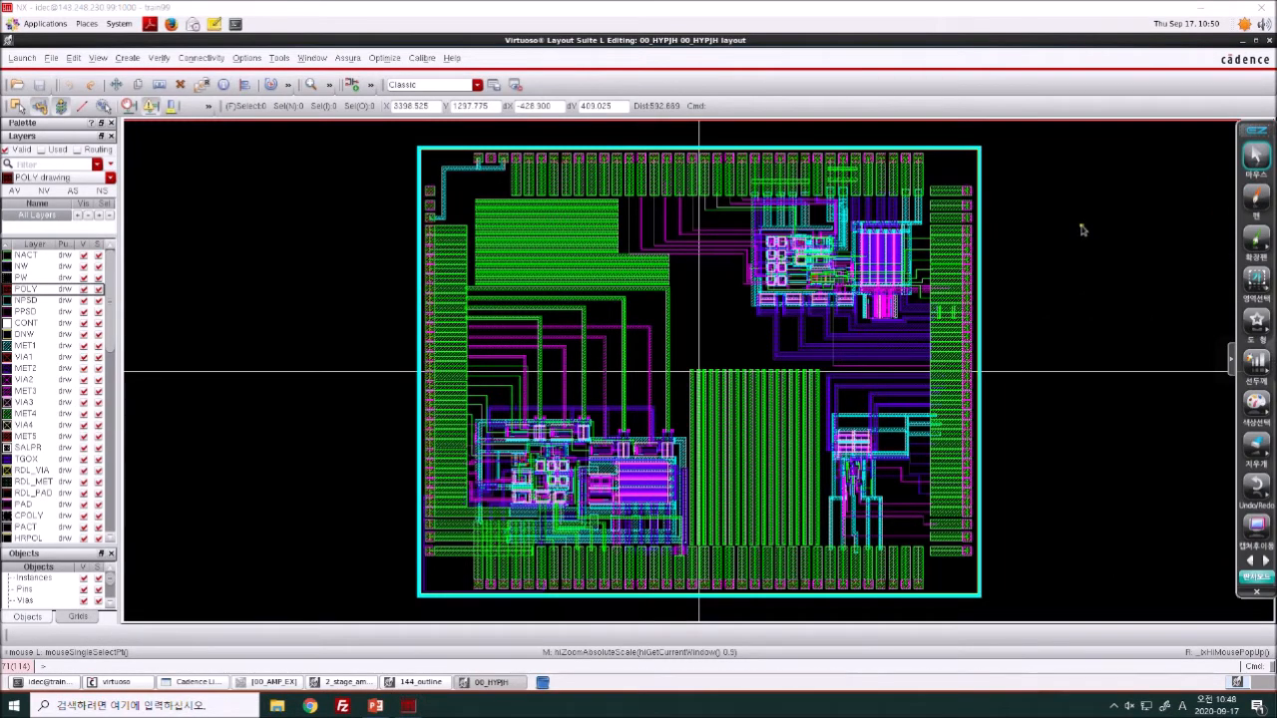
- Sketch an enlarged square pad with a wire bonded at its centre, mark the upper-right pad, and clear the sketch
click(1256, 197)
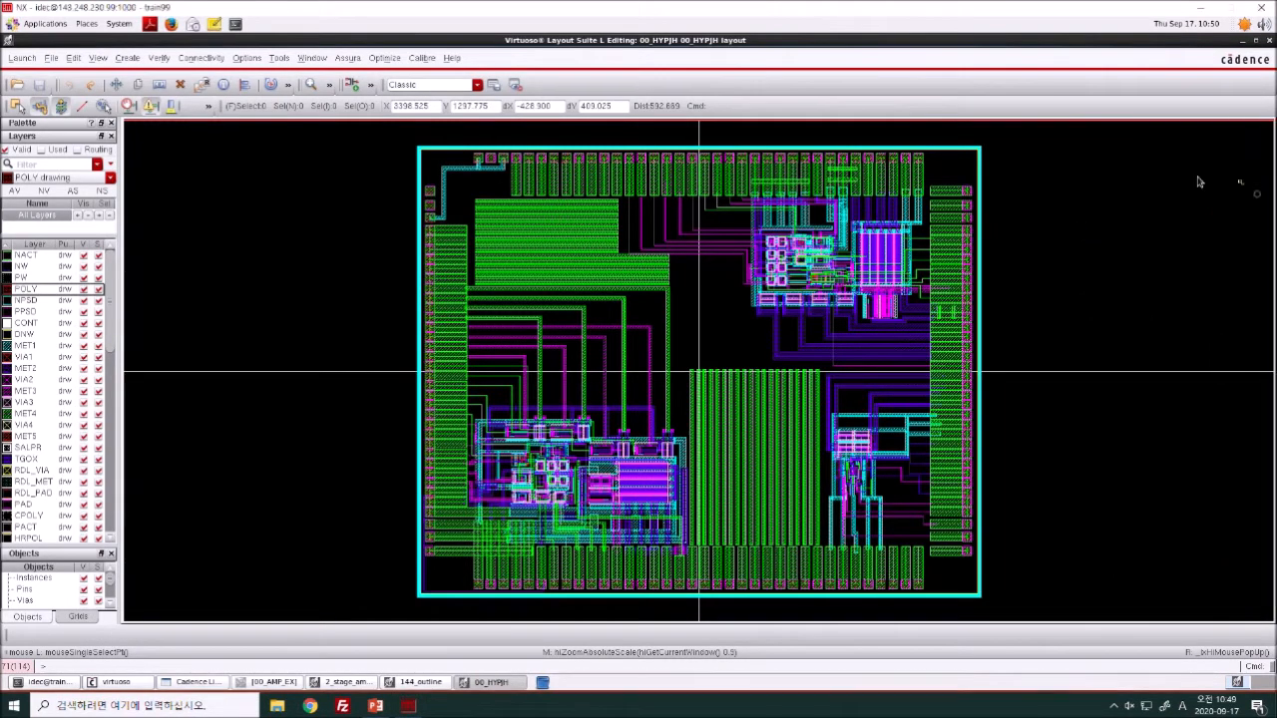
mouse_move(1014, 212)
mouse_down()
mouse_move(1013, 344)
mouse_move(1136, 215)
mouse_move(1014, 351)
mouse_up()
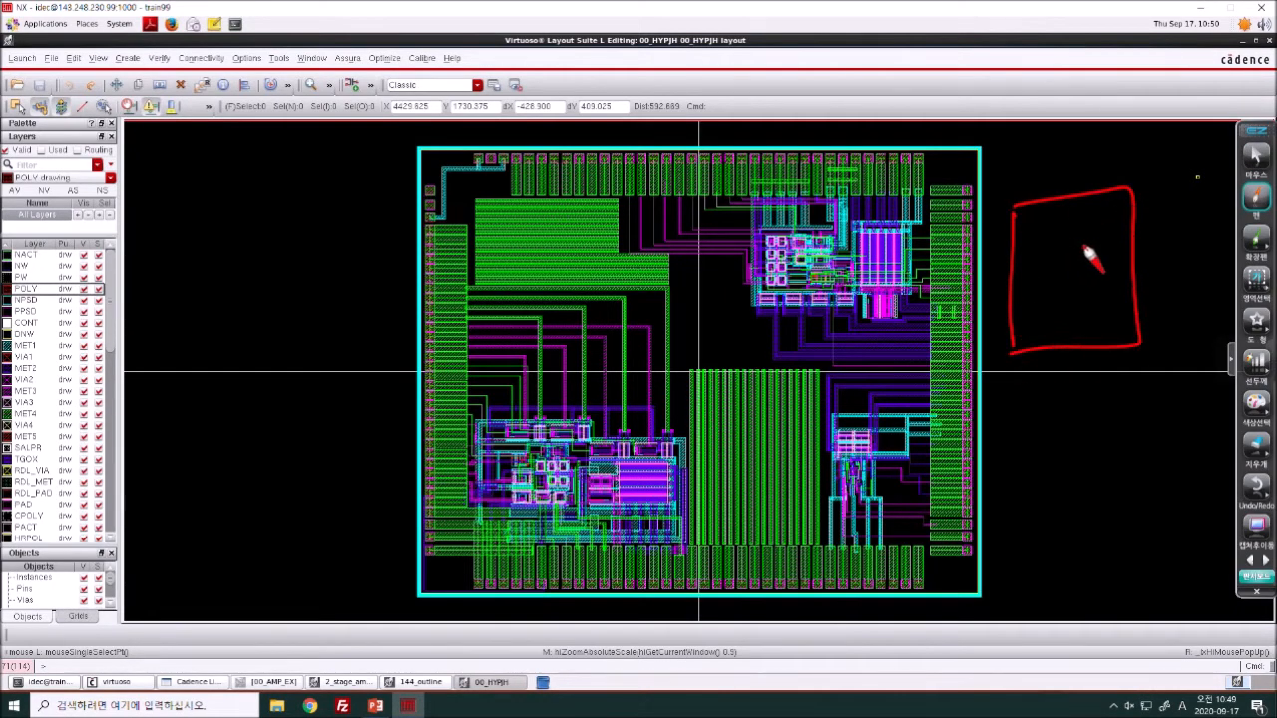
mouse_move(1070, 239)
mouse_down()
mouse_move(1043, 280)
mouse_move(1077, 297)
mouse_move(1082, 244)
mouse_move(1074, 282)
mouse_move(1131, 189)
mouse_move(1219, 160)
mouse_up()
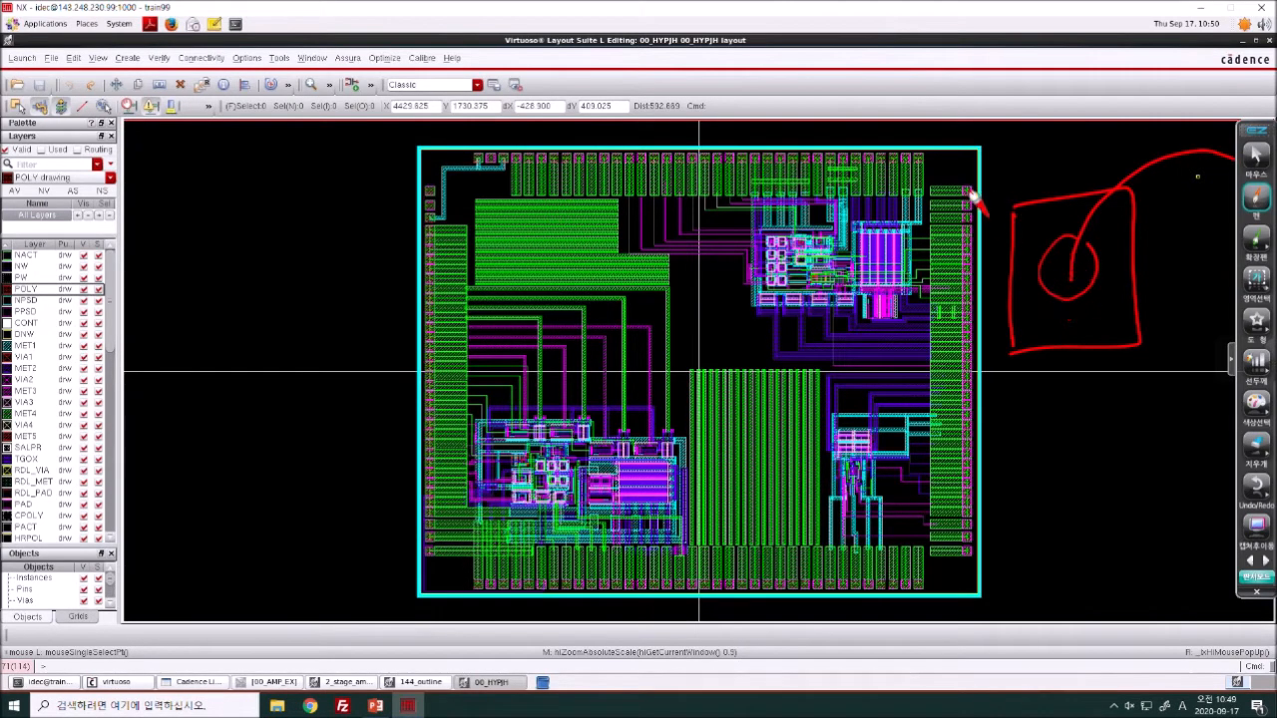
drag(965, 183, 971, 195)
key(Escape)
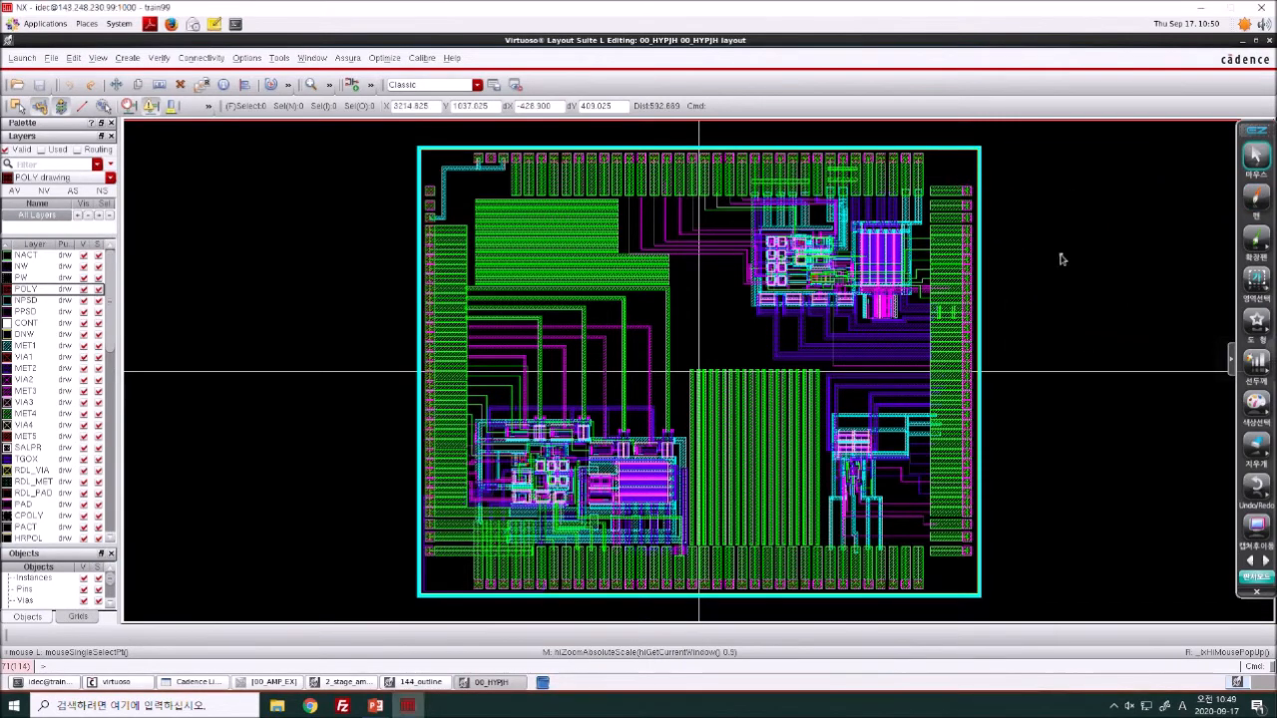
- Write short notes with horizontal and slanted lines in red pen beside the chip's right edge, and clear the annotations
click(1256, 197)
mouse_move(1006, 185)
mouse_down()
mouse_move(1037, 194)
mouse_move(1012, 237)
mouse_move(1061, 227)
mouse_up()
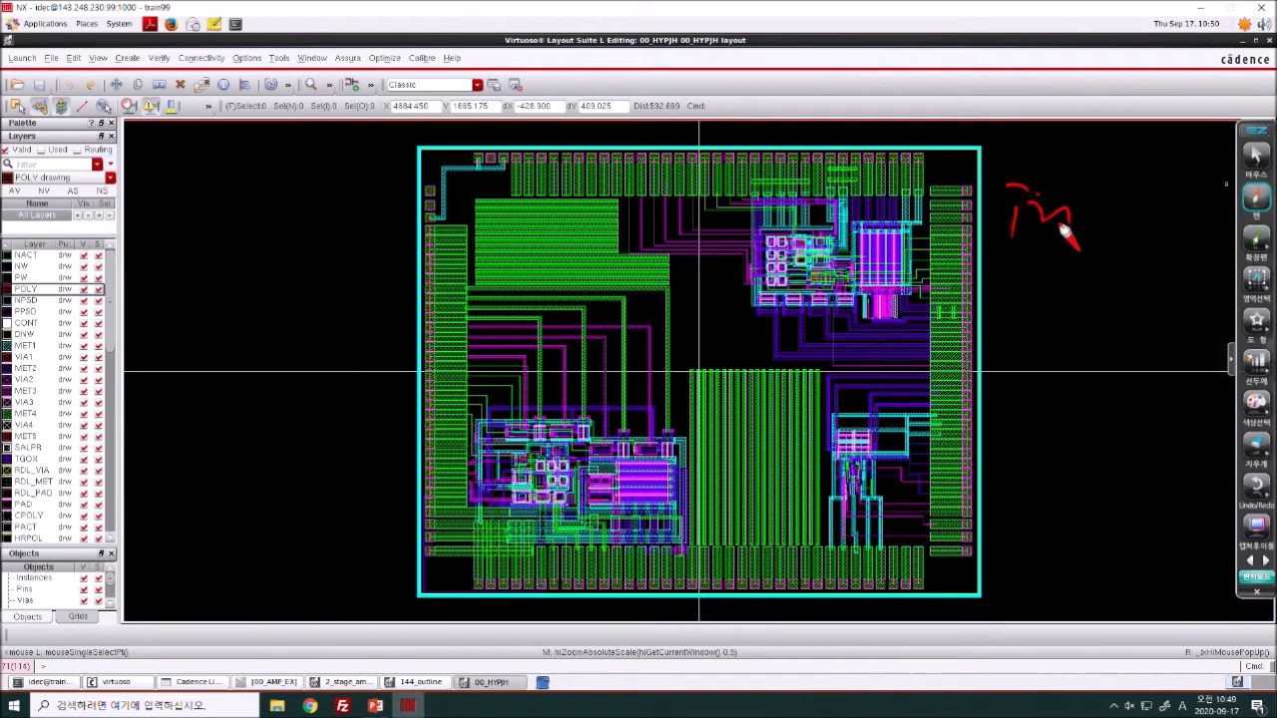
drag(1024, 321, 1161, 315)
drag(1085, 168, 1185, 165)
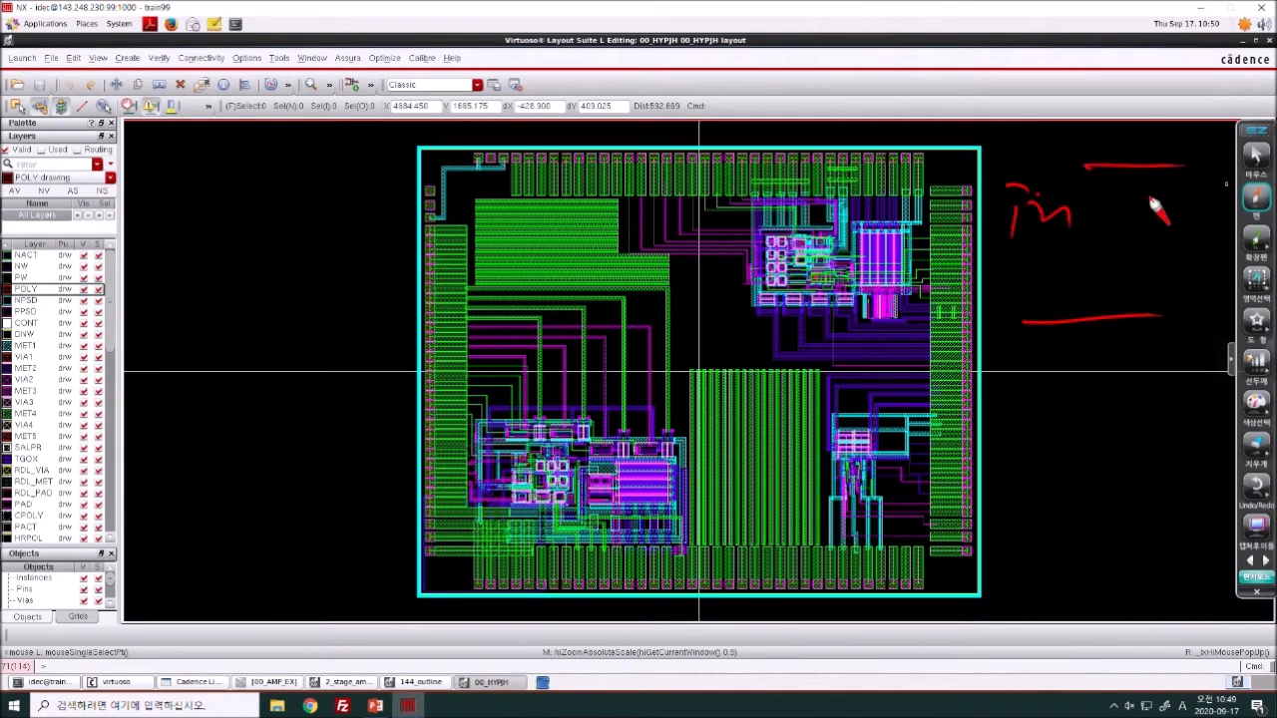
mouse_move(999, 382)
mouse_down()
mouse_move(995, 401)
mouse_move(1032, 395)
mouse_up()
mouse_move(1035, 389)
mouse_down()
mouse_move(1049, 397)
mouse_move(1200, 342)
mouse_up()
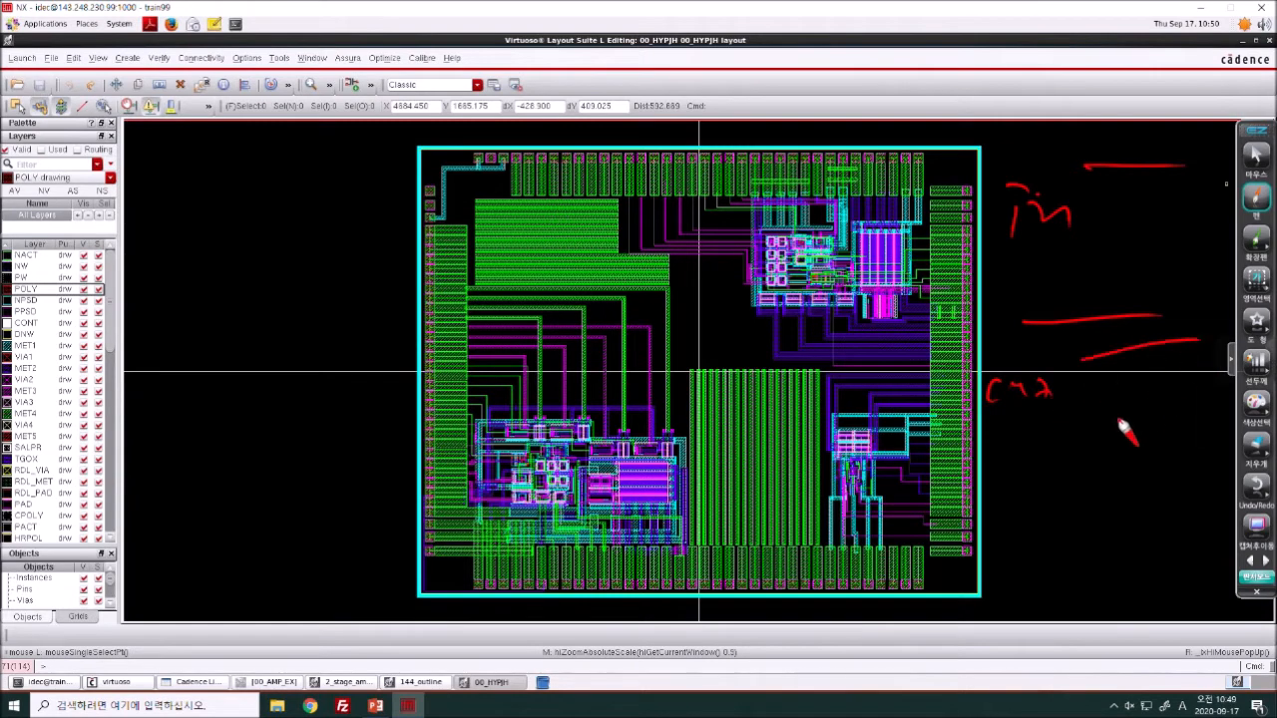
drag(1095, 471, 1213, 484)
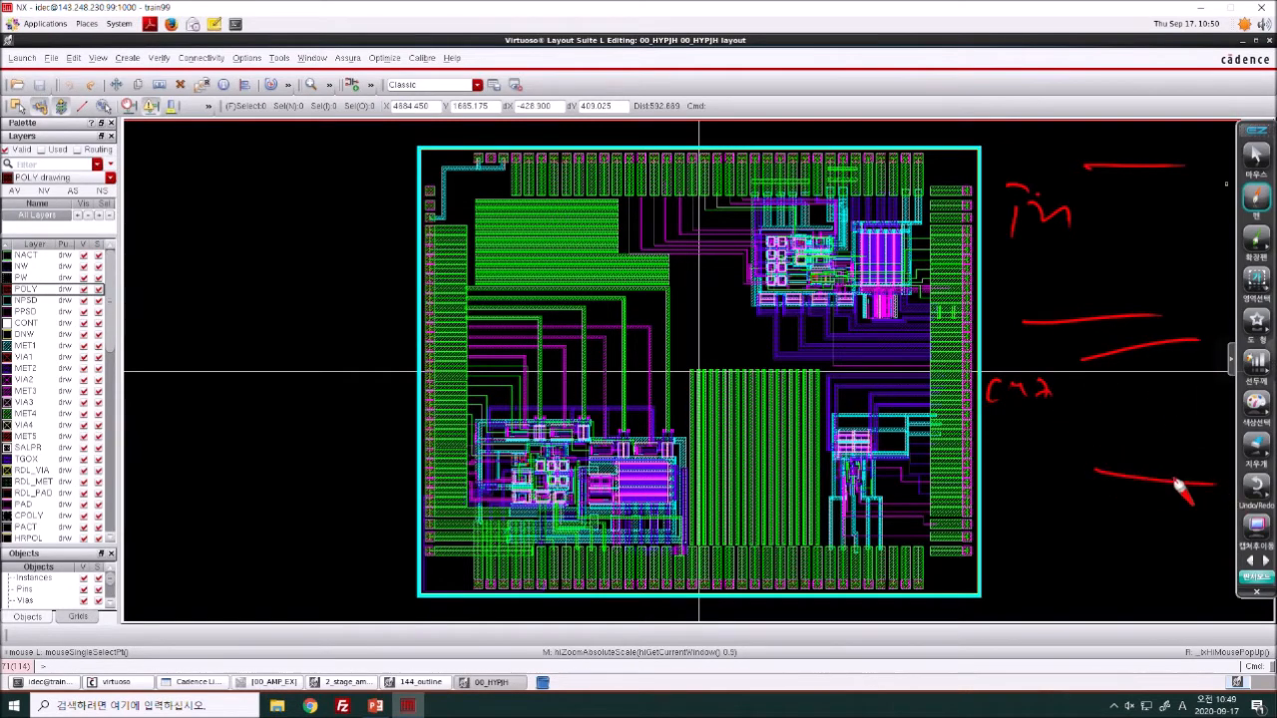
mouse_move(1057, 349)
mouse_down()
mouse_move(1061, 363)
mouse_move(1091, 362)
mouse_up()
mouse_move(1041, 470)
mouse_down()
mouse_move(1048, 493)
mouse_move(1095, 471)
mouse_up()
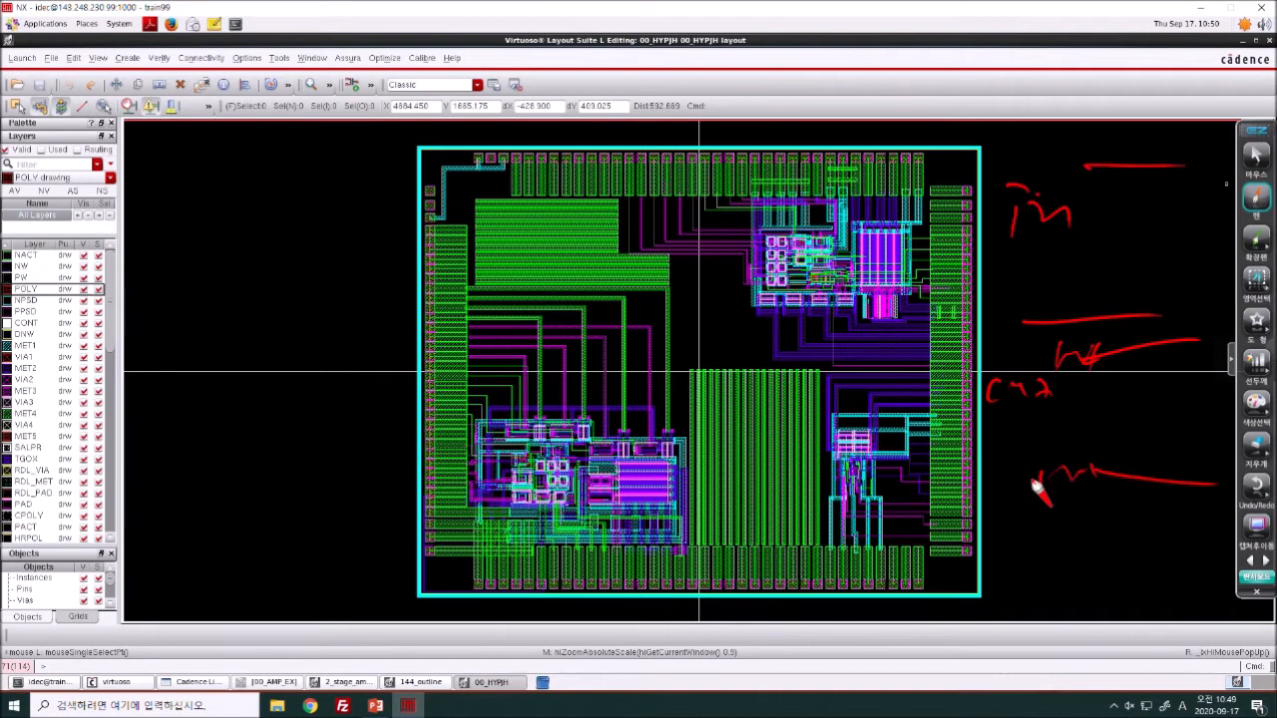
drag(1001, 419, 1221, 385)
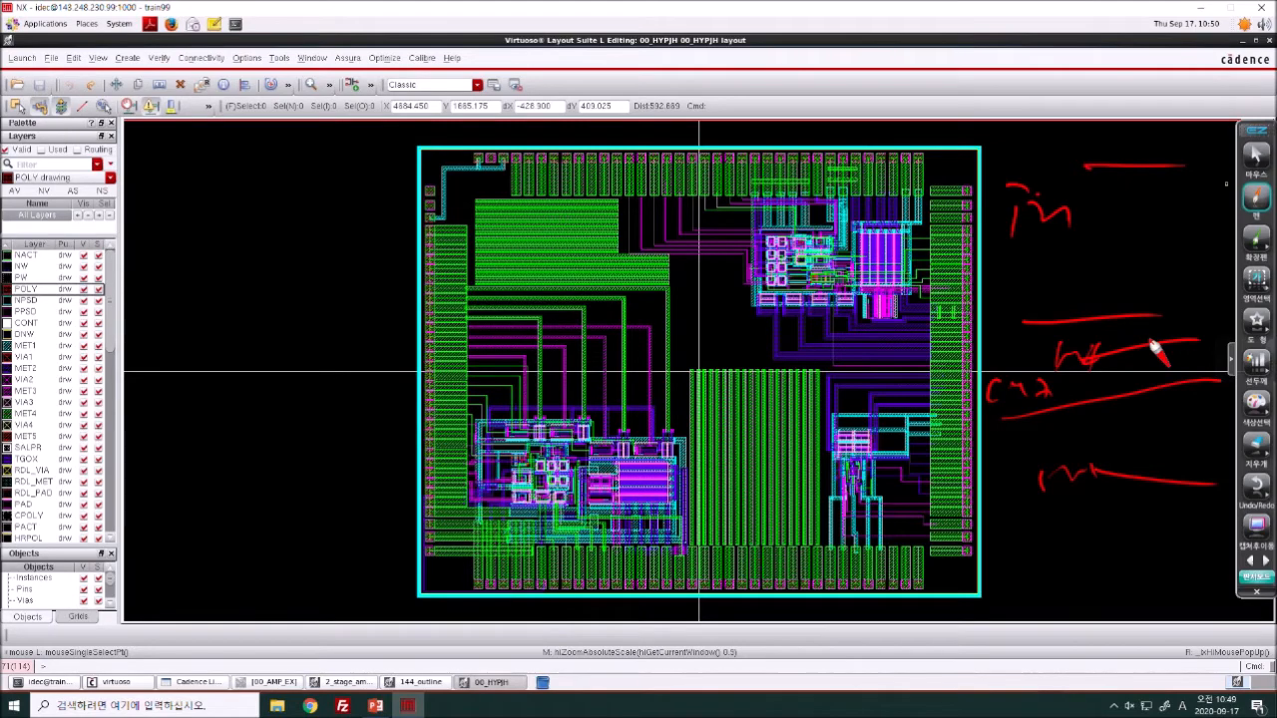
click(1257, 158)
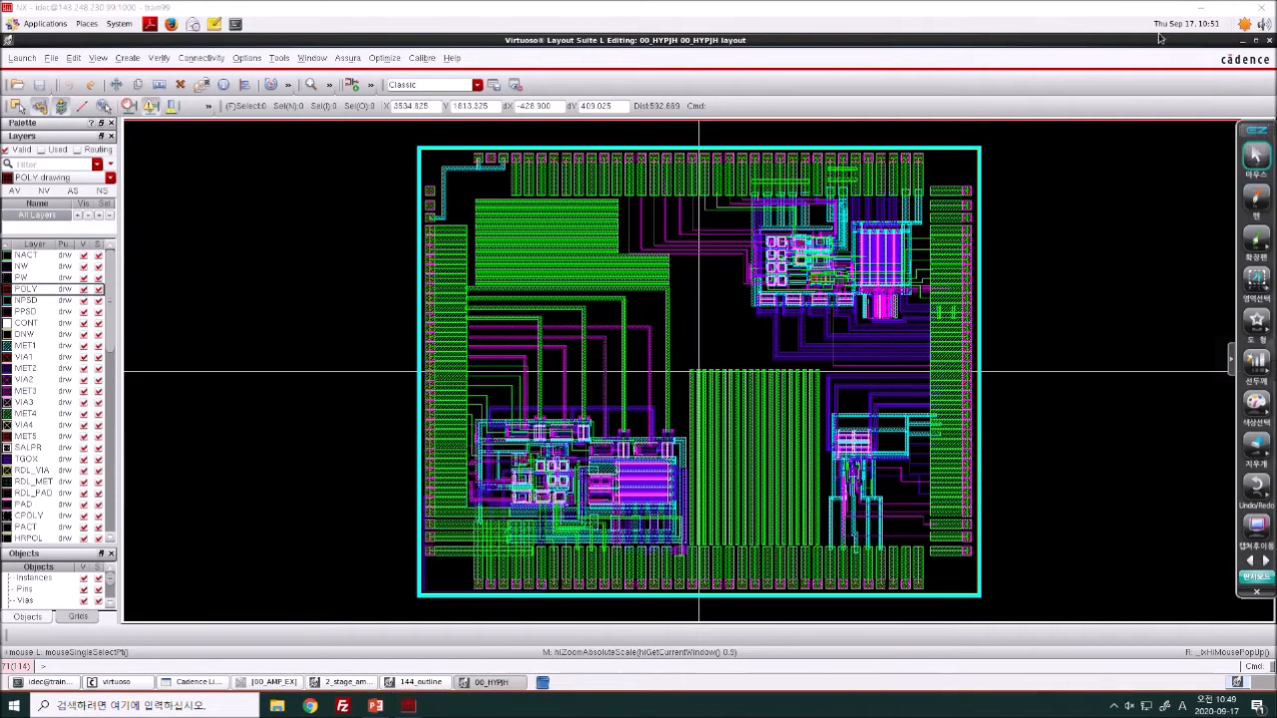
- Close the 00_HYPJH layout and the remaining layout windows, looking briefly at the Exercise slide in PowerPoint
click(1270, 40)
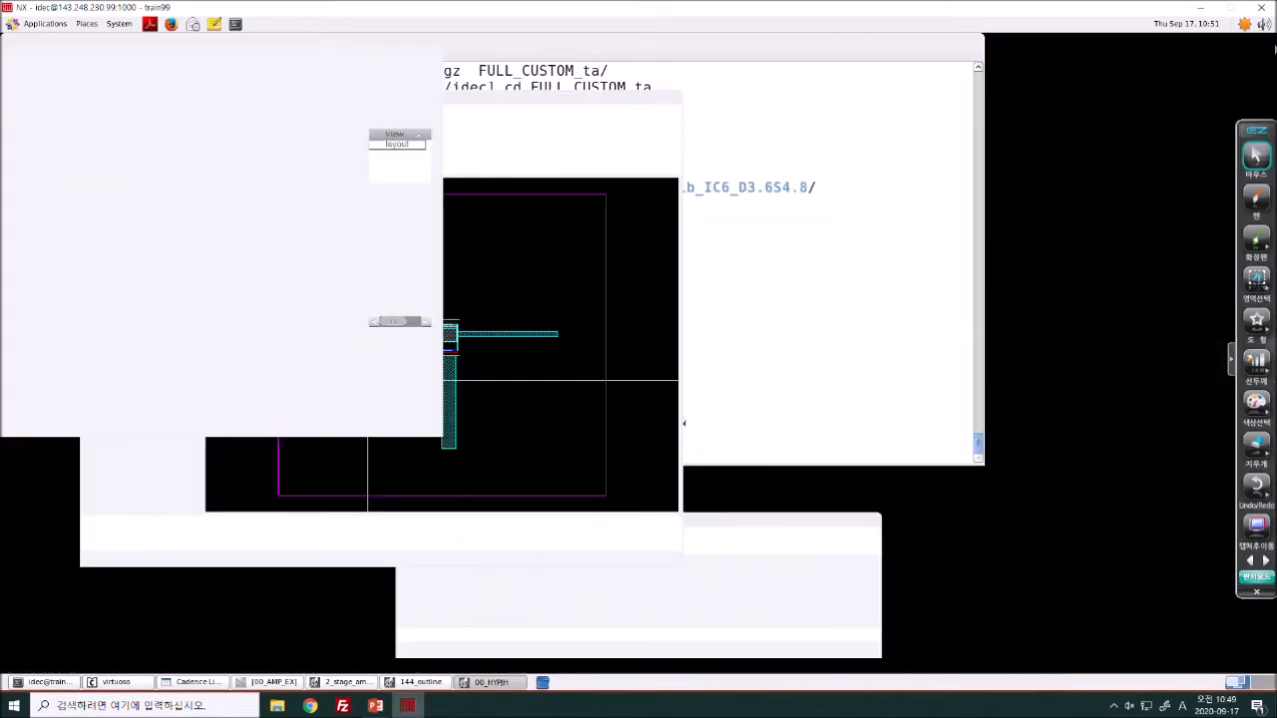
click(673, 98)
click(640, 395)
click(375, 705)
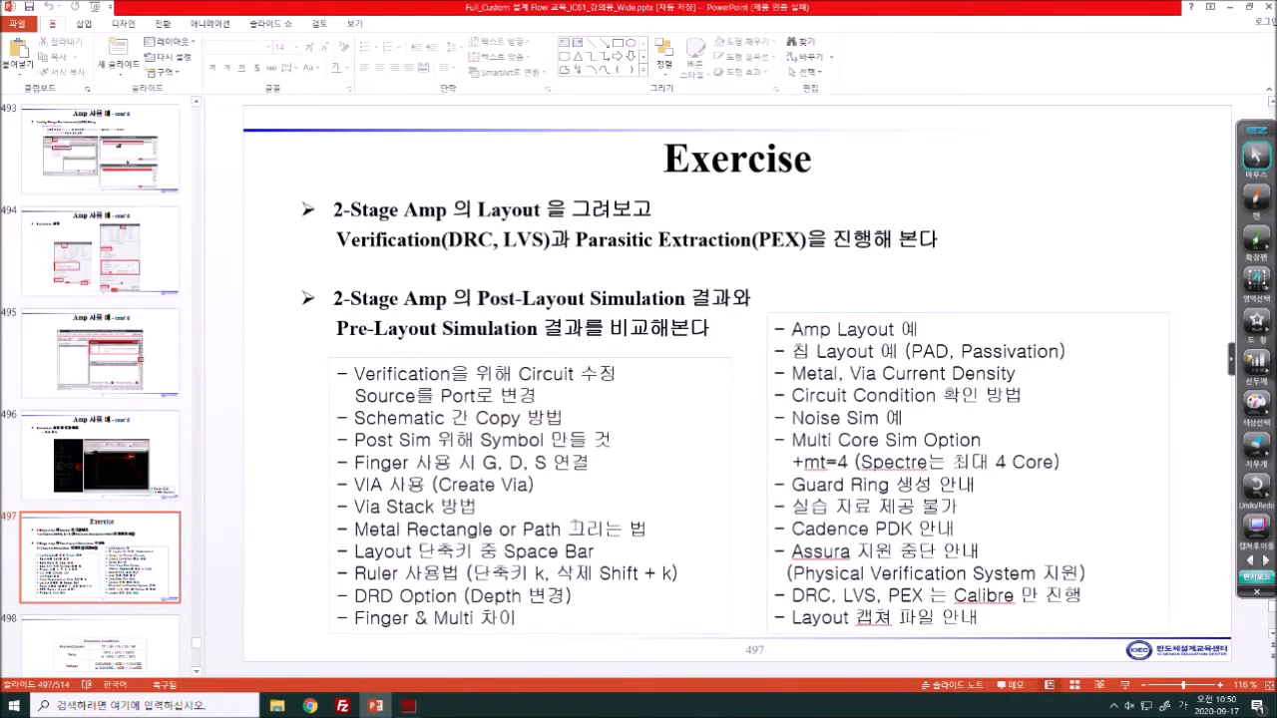
click(375, 705)
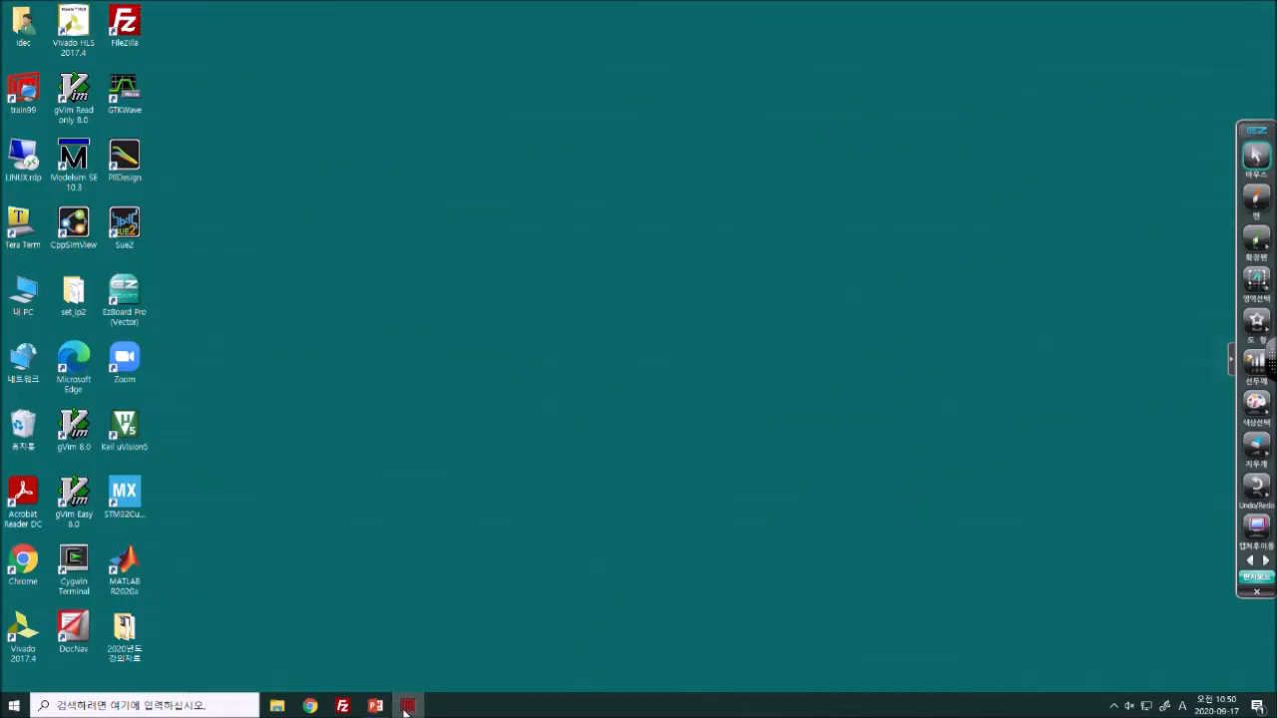
click(408, 705)
click(673, 98)
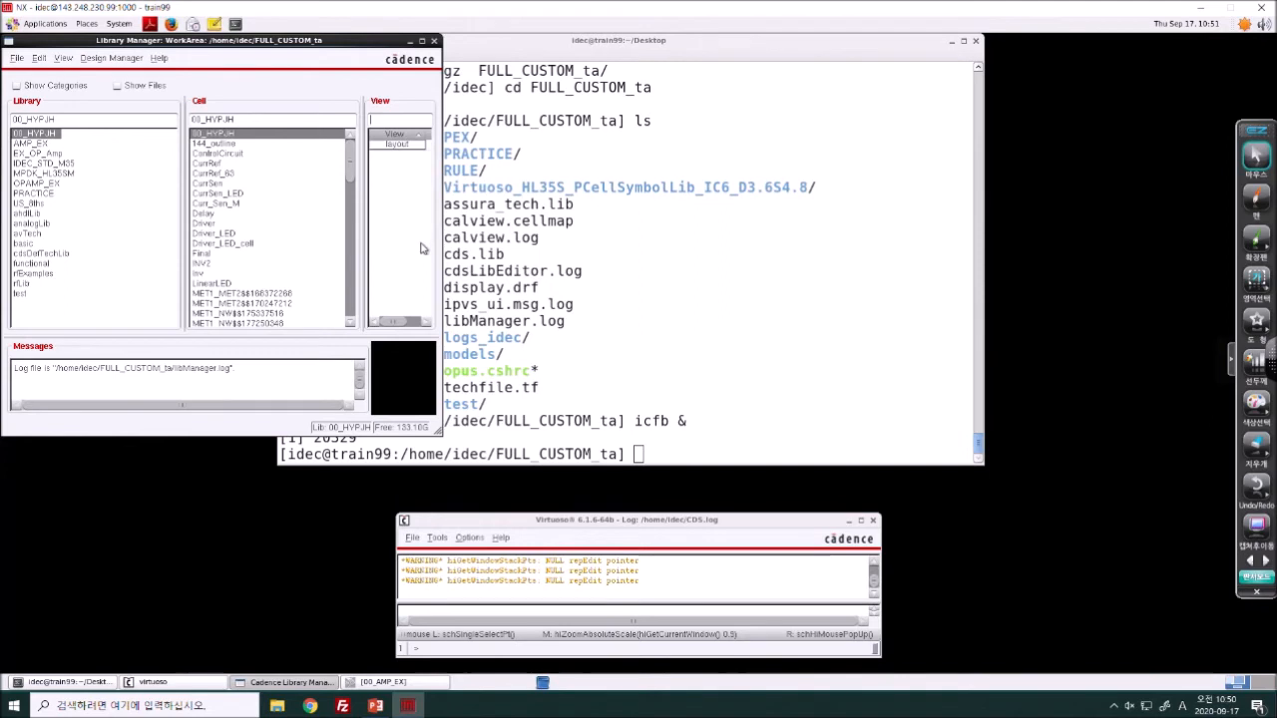
- Write "M1 ~ M4" and "PDF" in red pen over the terminal window, and clear the annotations
click(1255, 198)
drag(801, 134, 830, 143)
mouse_move(862, 113)
mouse_down()
mouse_move(862, 146)
mouse_move(967, 127)
mouse_up()
drag(989, 130, 1052, 129)
drag(1099, 107, 1063, 148)
drag(802, 200, 804, 262)
mouse_move(804, 204)
mouse_down()
mouse_move(808, 237)
mouse_move(835, 252)
mouse_up()
mouse_move(837, 202)
mouse_down()
mouse_move(840, 249)
mouse_move(872, 254)
mouse_up()
drag(872, 199, 908, 195)
drag(860, 228, 897, 221)
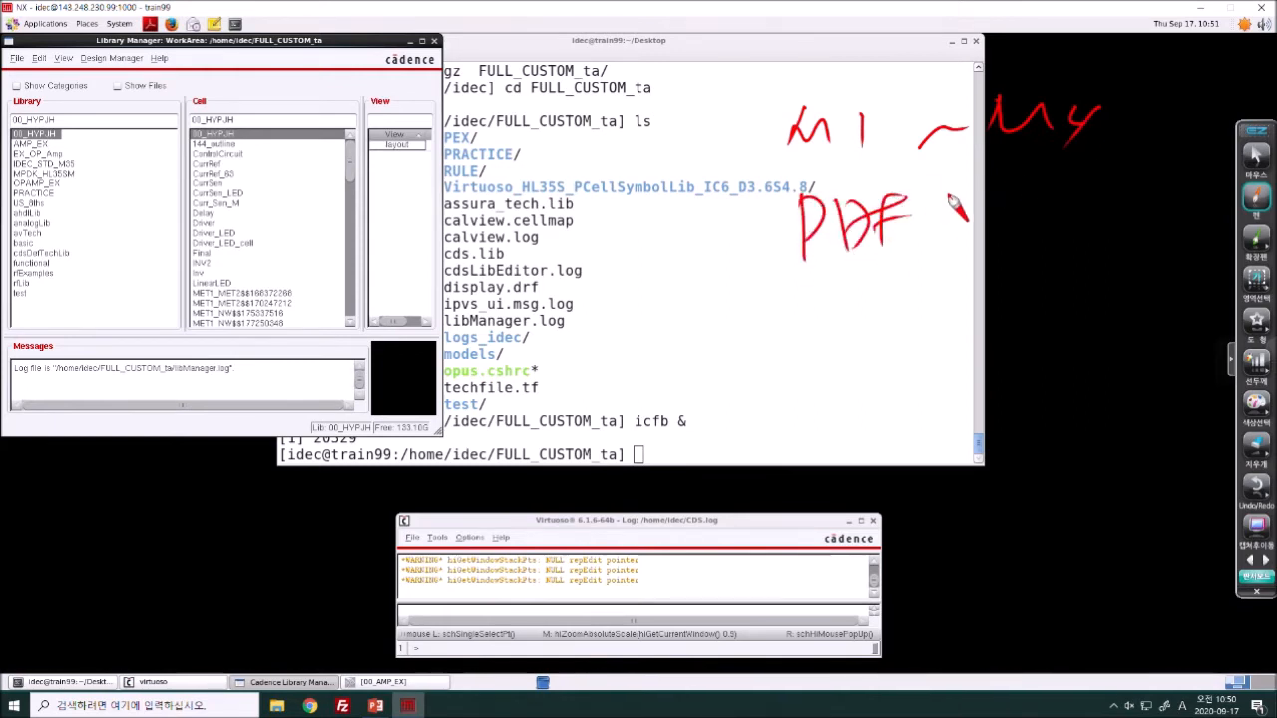
drag(963, 208, 1012, 198)
drag(411, 159, 506, 371)
key(Escape)
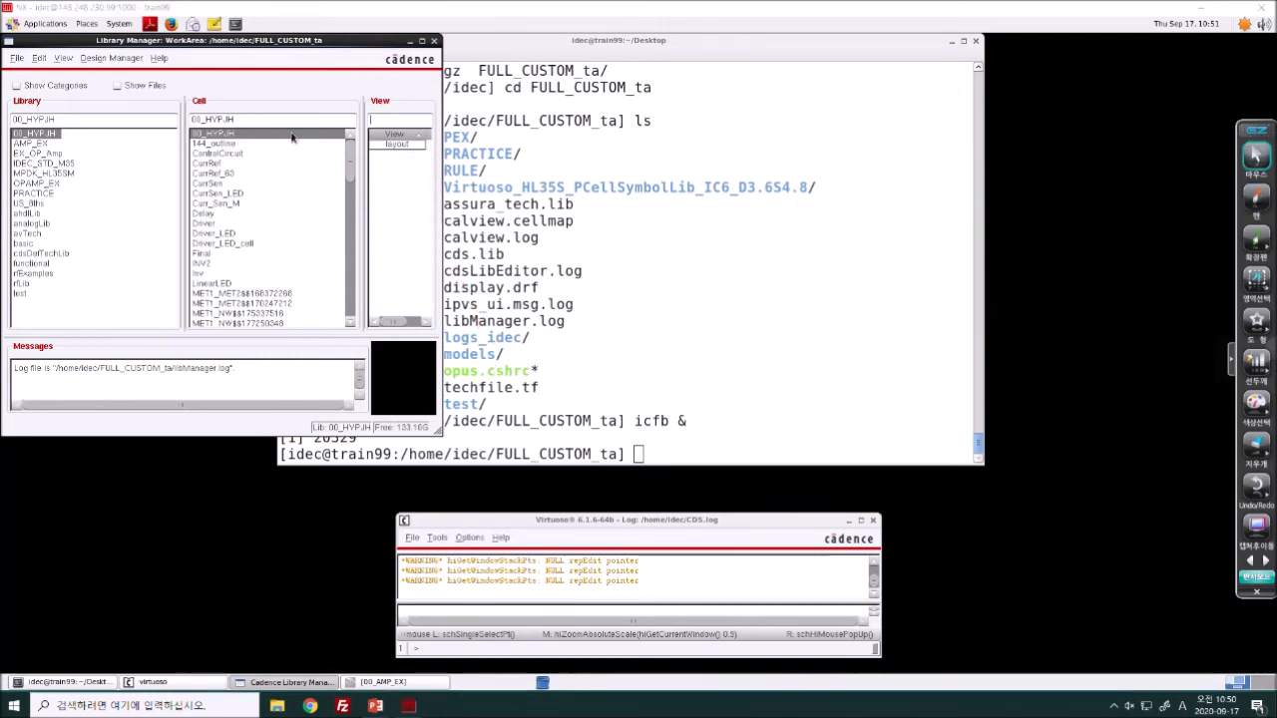
- Reopen the 00_HYPJH cell's layout, maximized and fitted to the view
double_click(385, 146)
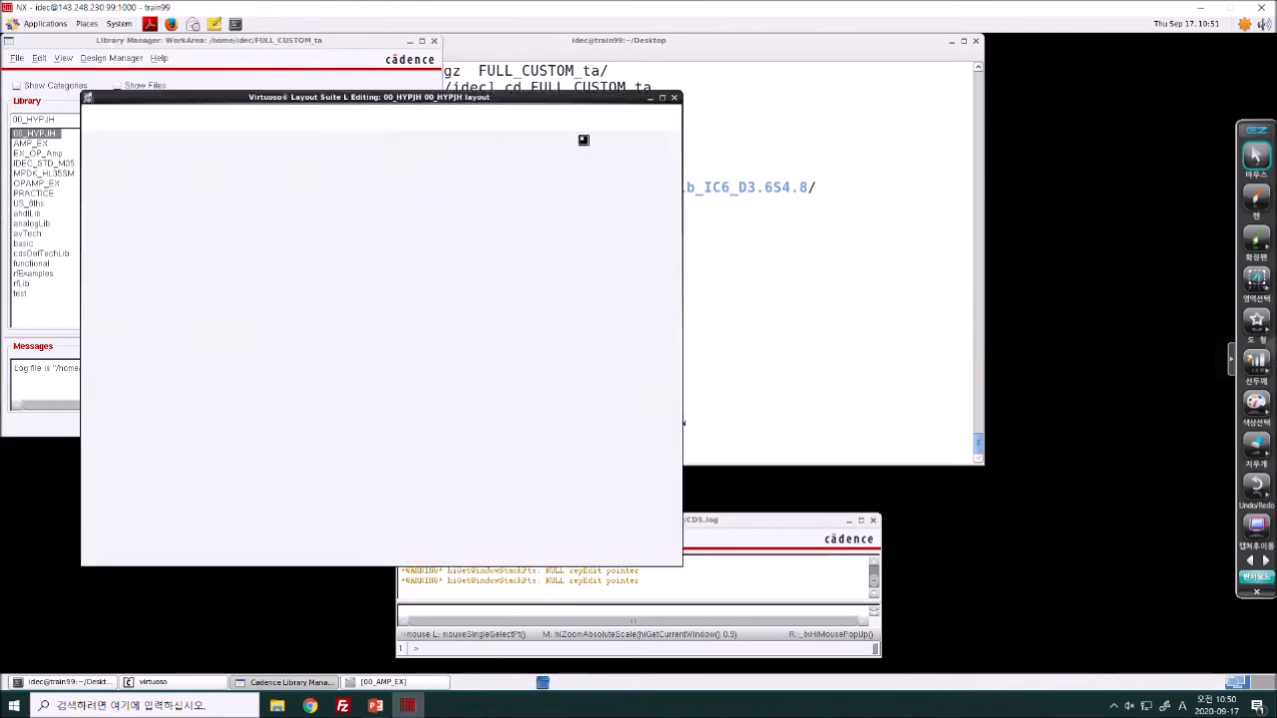
click(662, 97)
key(f)
- Write "M1 ~ M4" and "30%" in red pen, mark the two large green metal areas and the right pad column, and clear the annotations
click(1255, 196)
mouse_move(997, 168)
mouse_down()
mouse_move(1003, 185)
mouse_move(1120, 163)
mouse_move(1203, 189)
mouse_up()
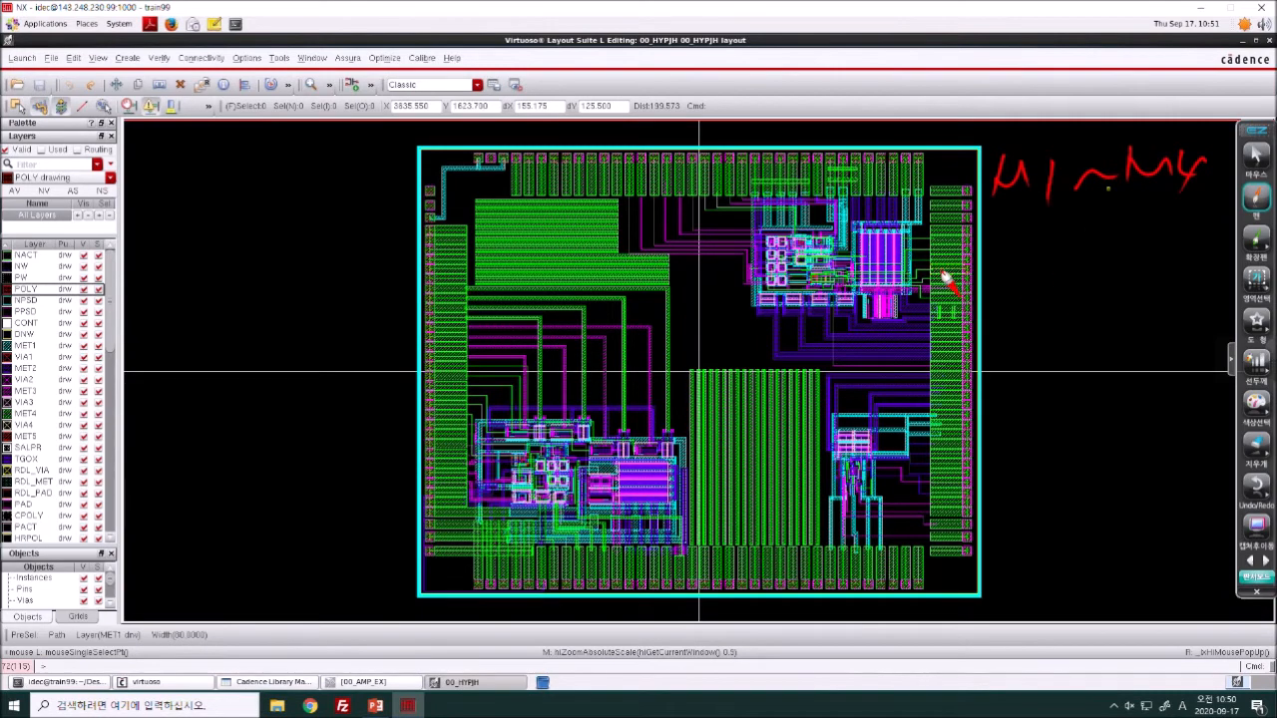
mouse_move(1009, 257)
mouse_down()
mouse_move(1037, 283)
mouse_move(1092, 262)
mouse_move(1092, 284)
mouse_up()
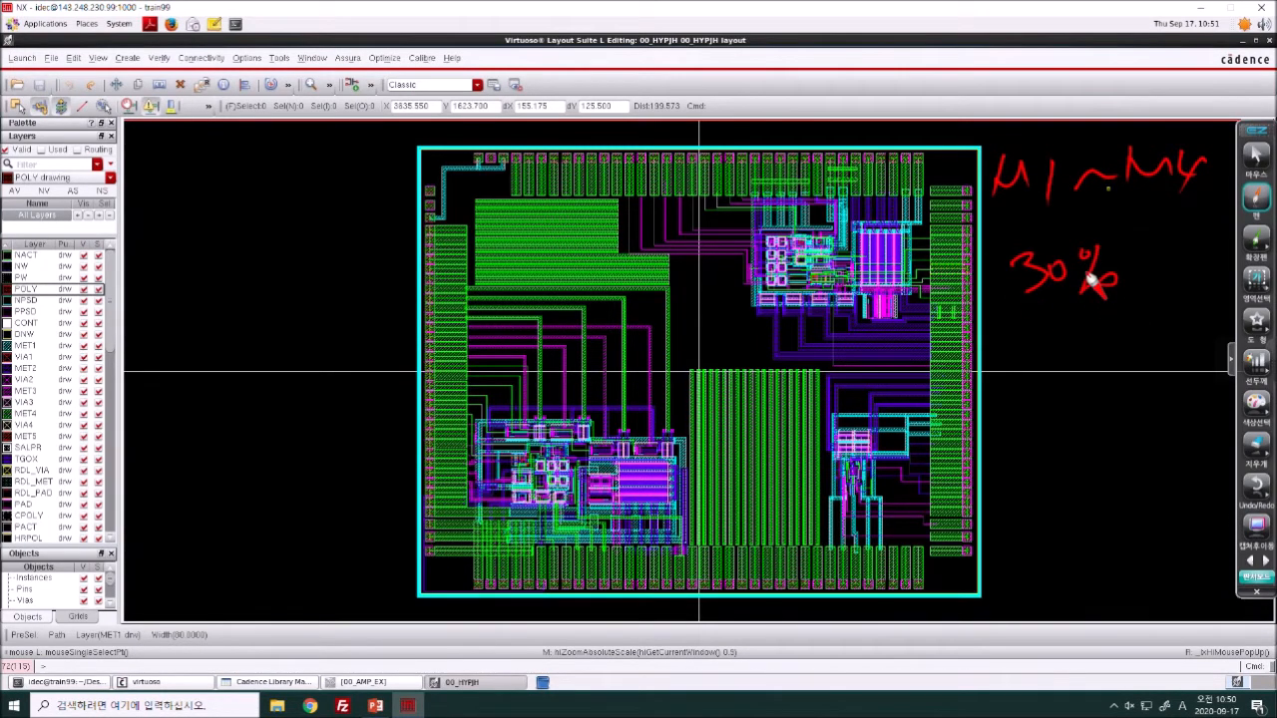
mouse_move(480, 287)
mouse_down()
mouse_move(650, 295)
mouse_move(644, 260)
mouse_move(601, 209)
mouse_move(476, 262)
mouse_move(491, 287)
mouse_up()
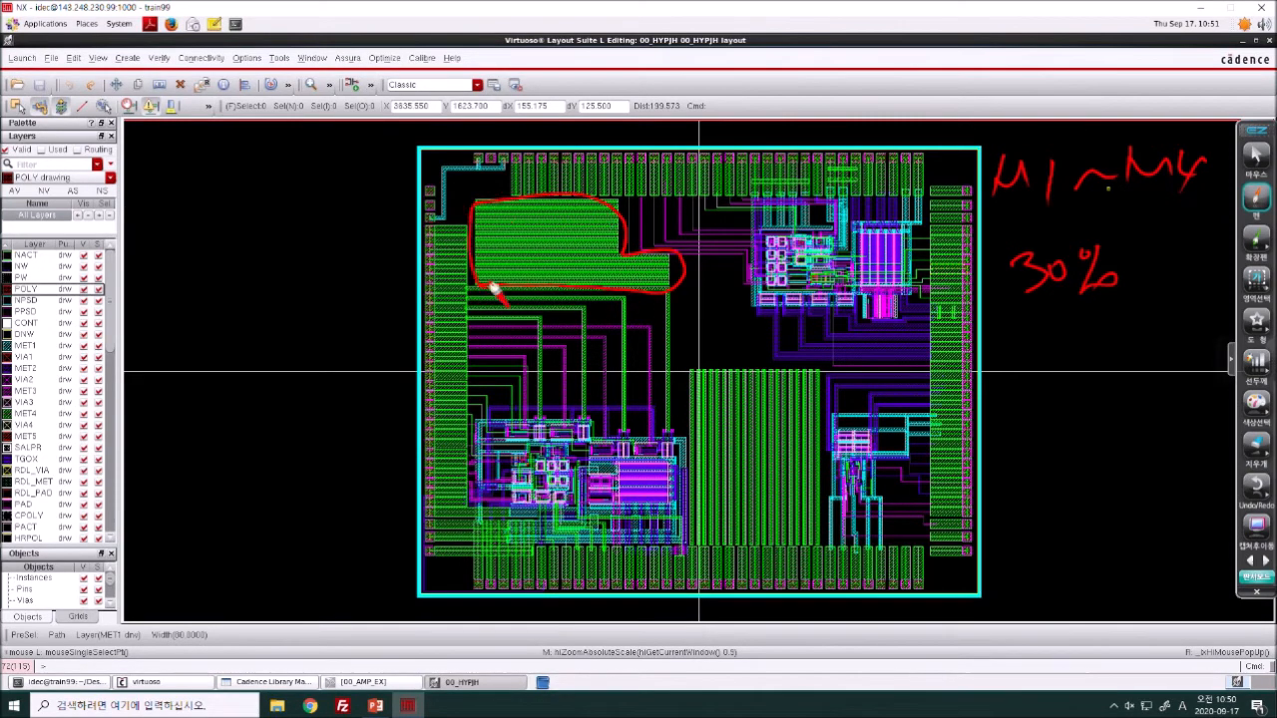
mouse_move(687, 371)
mouse_down()
mouse_move(687, 499)
mouse_move(827, 399)
mouse_move(653, 421)
mouse_up()
mouse_move(932, 191)
mouse_down()
mouse_move(927, 431)
mouse_move(944, 554)
mouse_up()
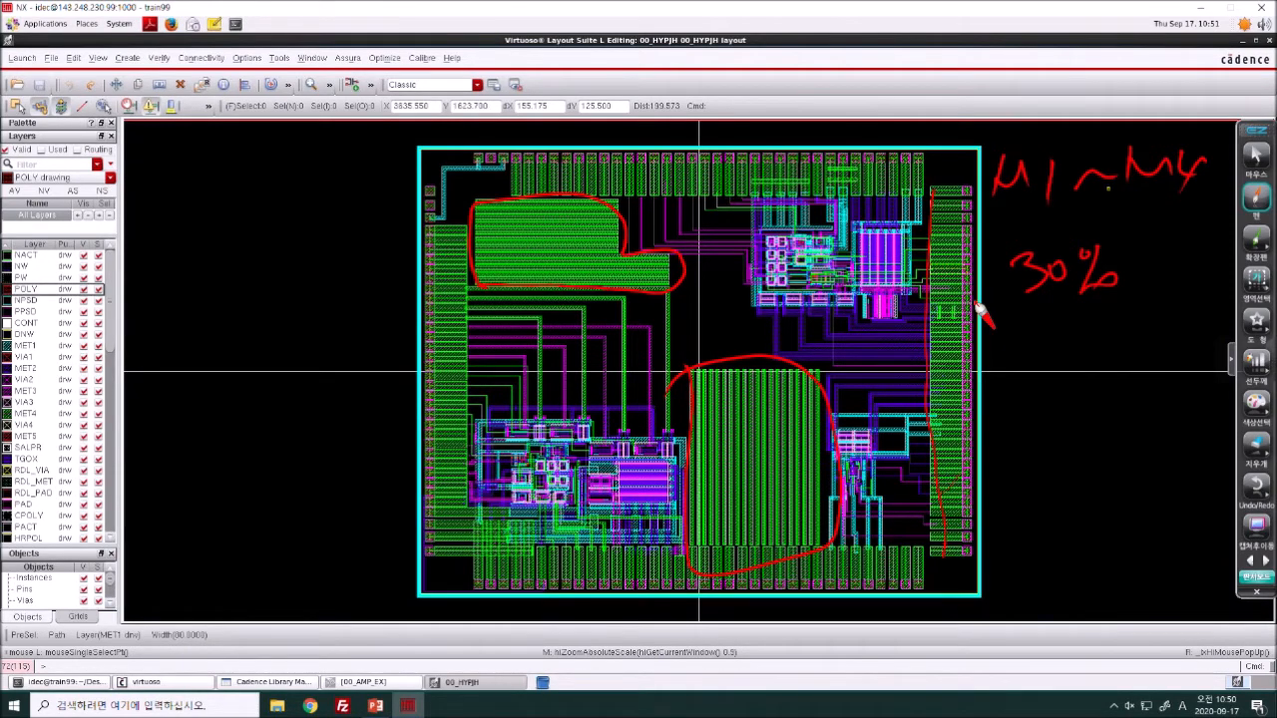
click(1253, 155)
- Write "PDF" with a line through it and sketch branching lines beside the chip in red pen, and clear the annotations
click(1253, 200)
mouse_move(992, 167)
mouse_down()
mouse_move(992, 188)
mouse_move(1034, 199)
mouse_move(1125, 199)
mouse_up()
drag(965, 210, 1117, 189)
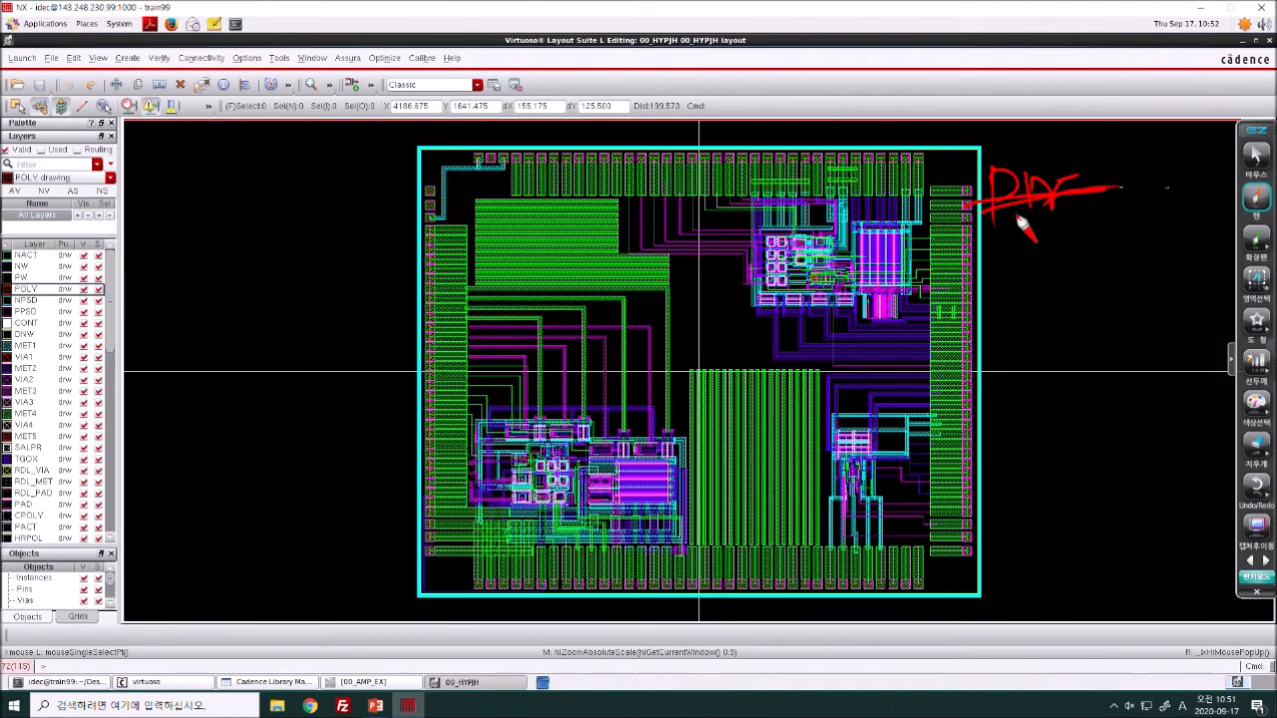
mouse_move(1015, 243)
mouse_down()
mouse_move(1048, 266)
mouse_move(1048, 242)
mouse_up()
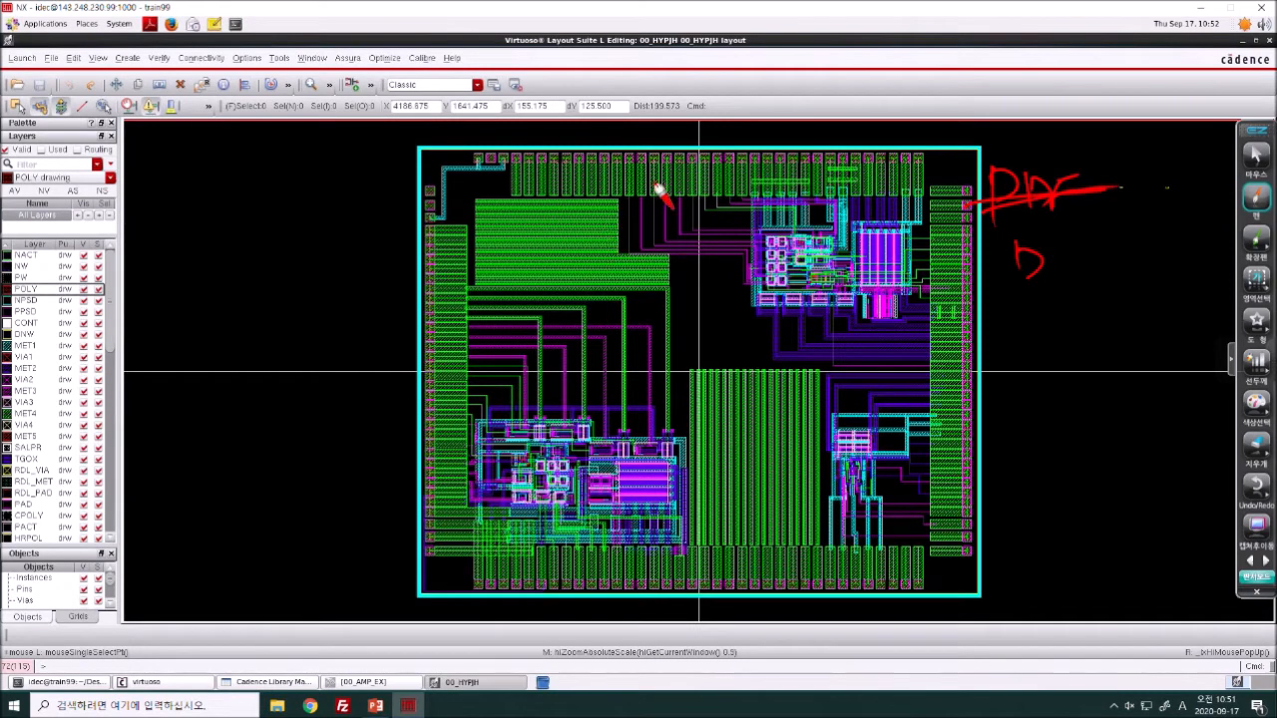
drag(147, 502, 351, 361)
drag(219, 443, 328, 589)
drag(257, 411, 186, 278)
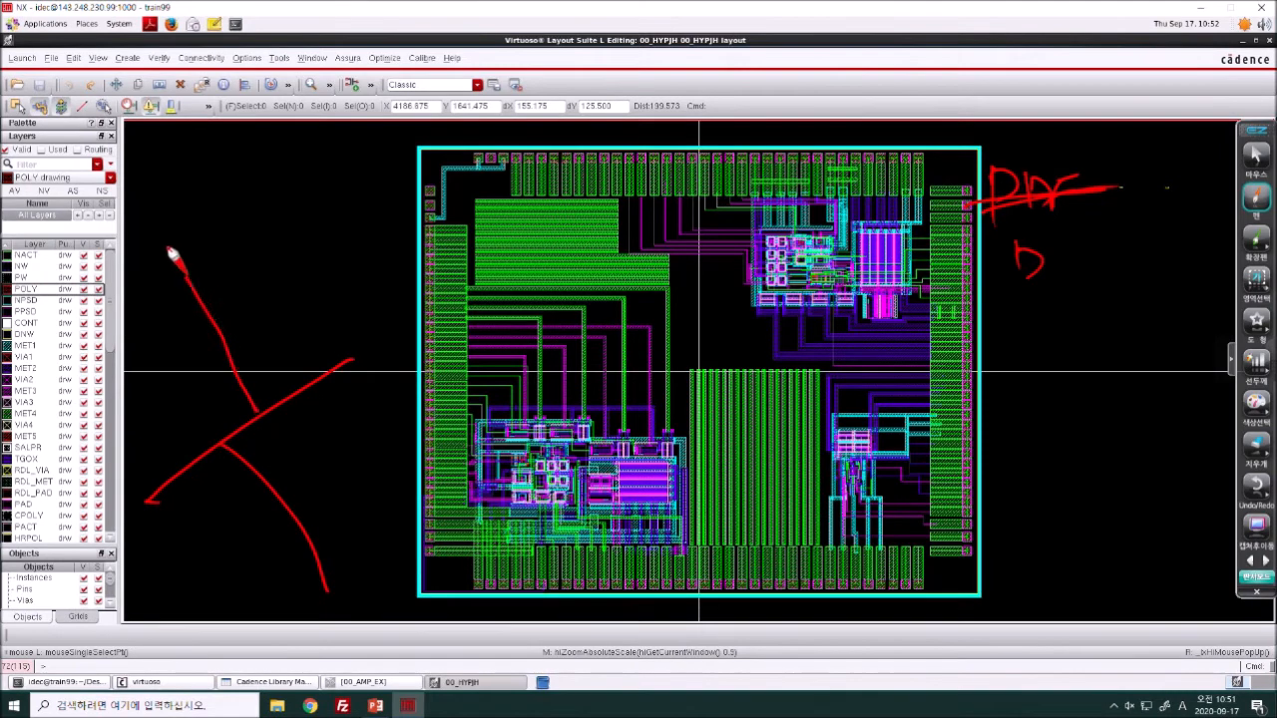
mouse_move(52, 342)
mouse_down()
mouse_move(169, 492)
mouse_move(164, 408)
mouse_move(161, 474)
mouse_up()
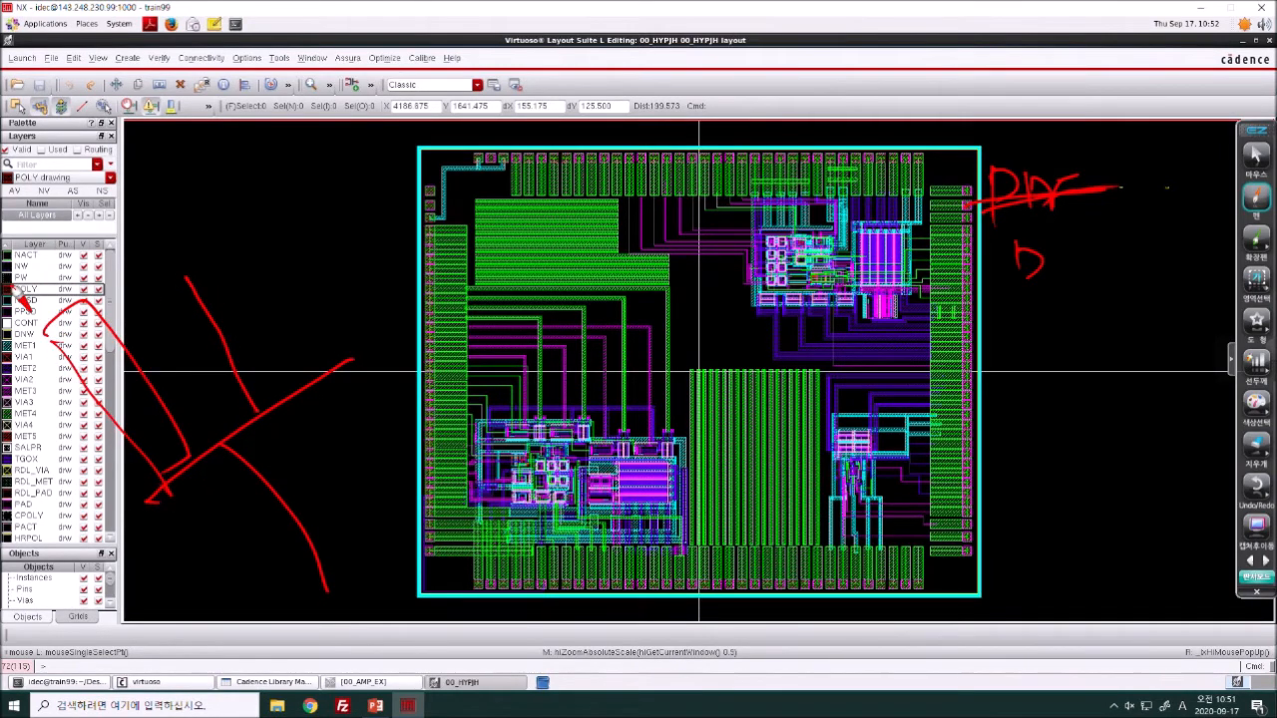
click(1255, 155)
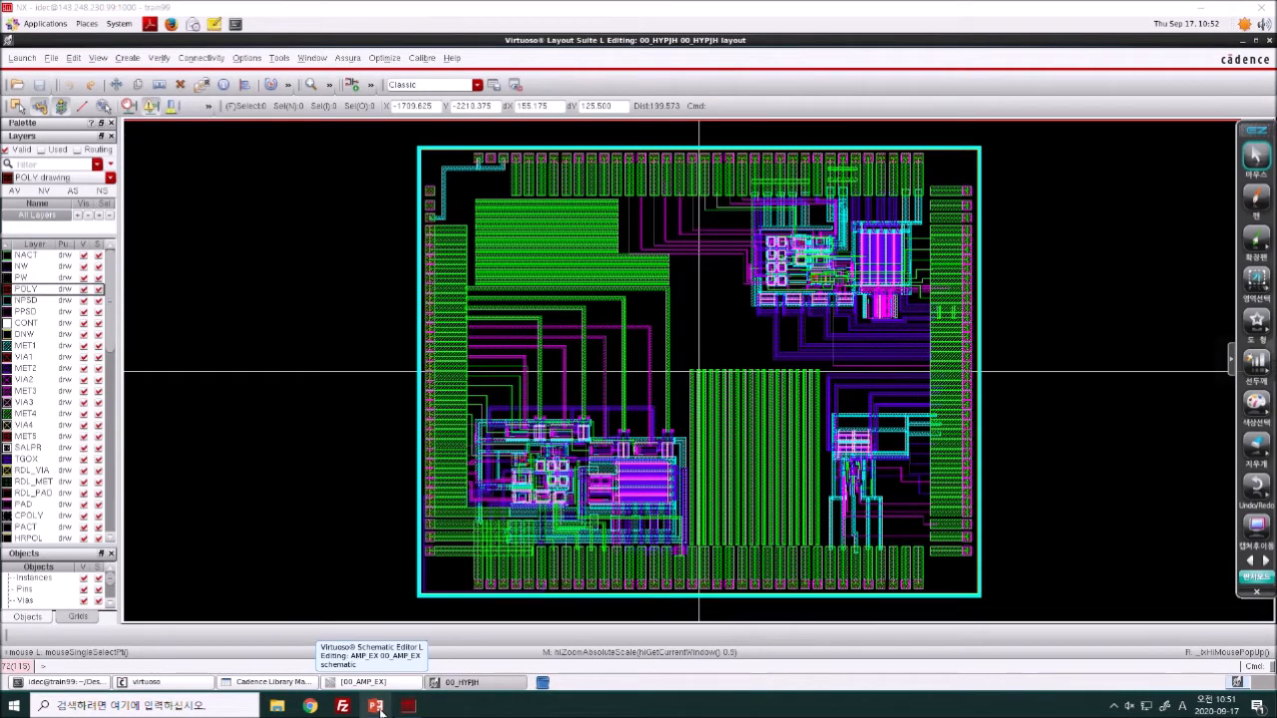
- Switch to PowerPoint and review the topic list on the Exercise slide
click(377, 658)
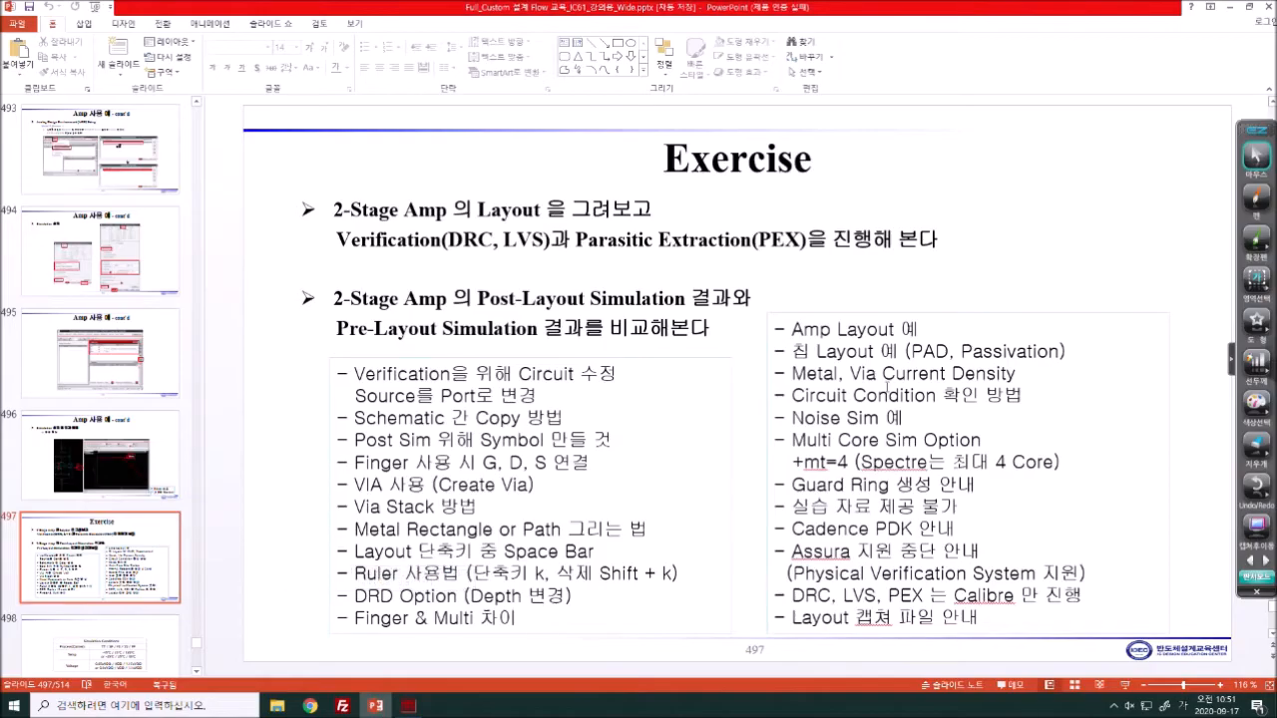
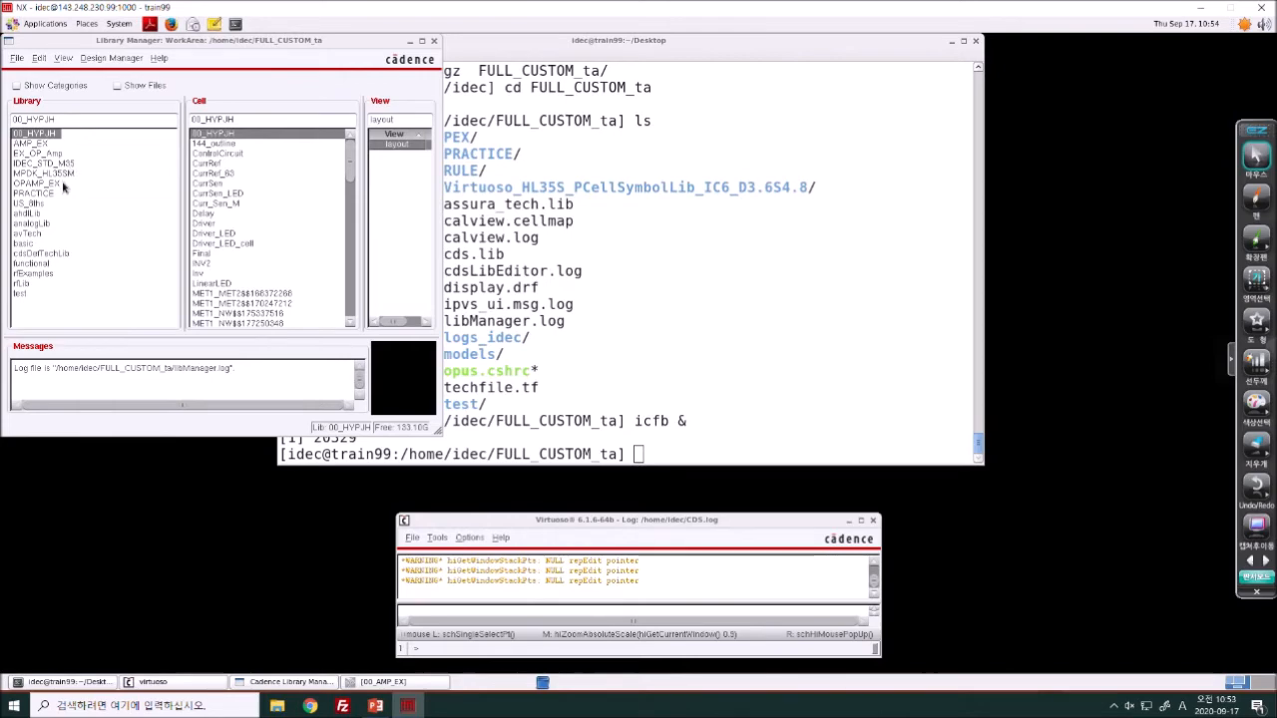
- Open the schematic of 2_stage_amp_sim_NEW from the PRACTICE library, maximized
click(39, 194)
click(273, 235)
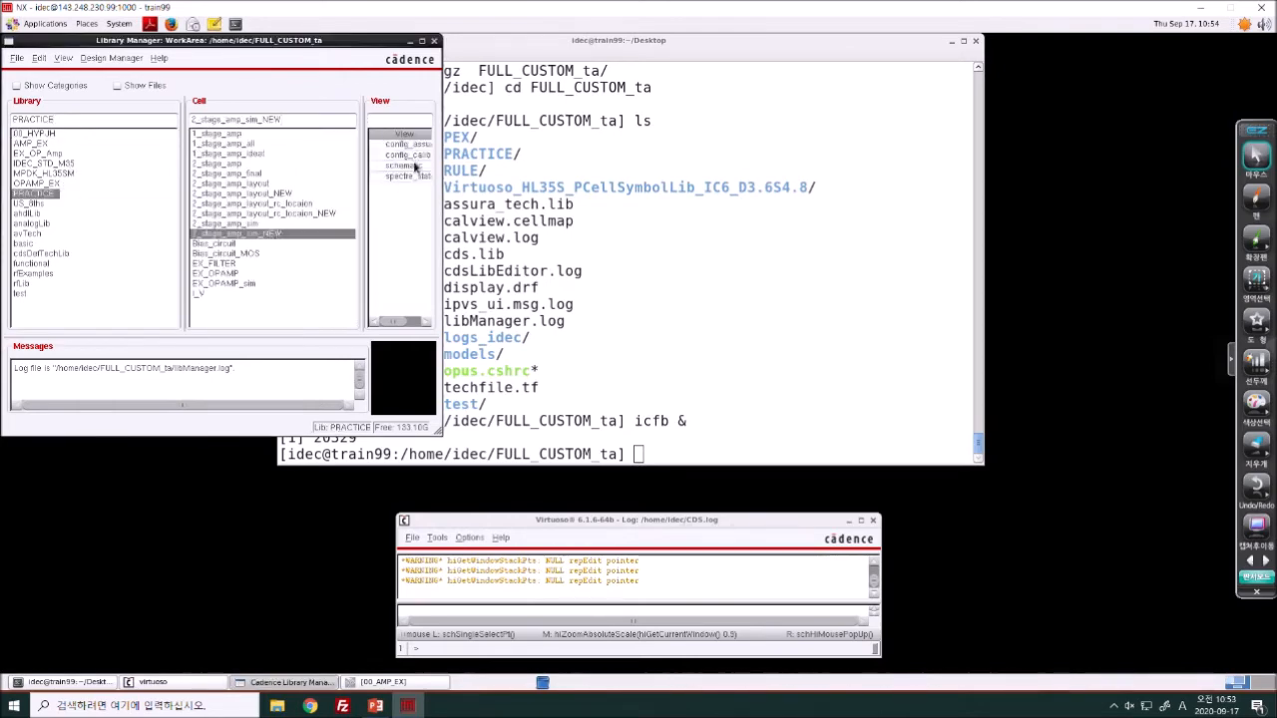
double_click(404, 165)
double_click(540, 99)
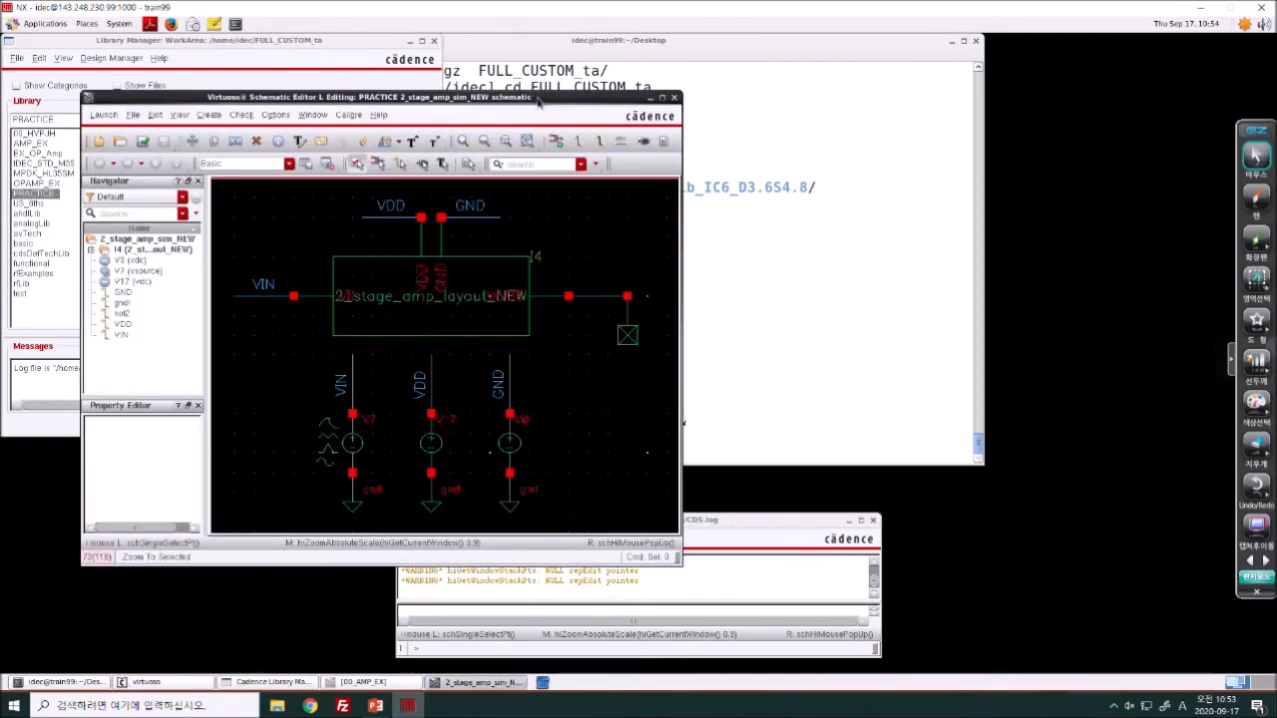
- Load the cellview state spectre_state1 into an ADE L session for the schematic and run the simulation
click(22, 59)
click(36, 74)
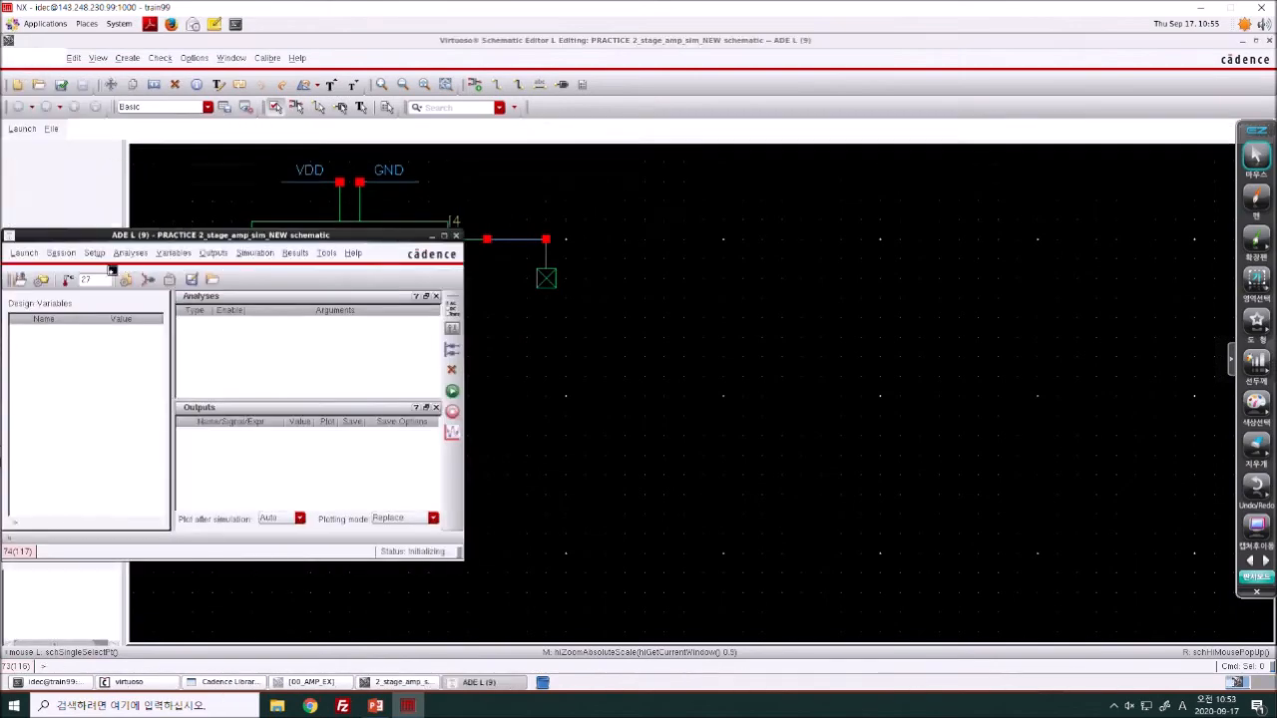
click(60, 252)
click(78, 302)
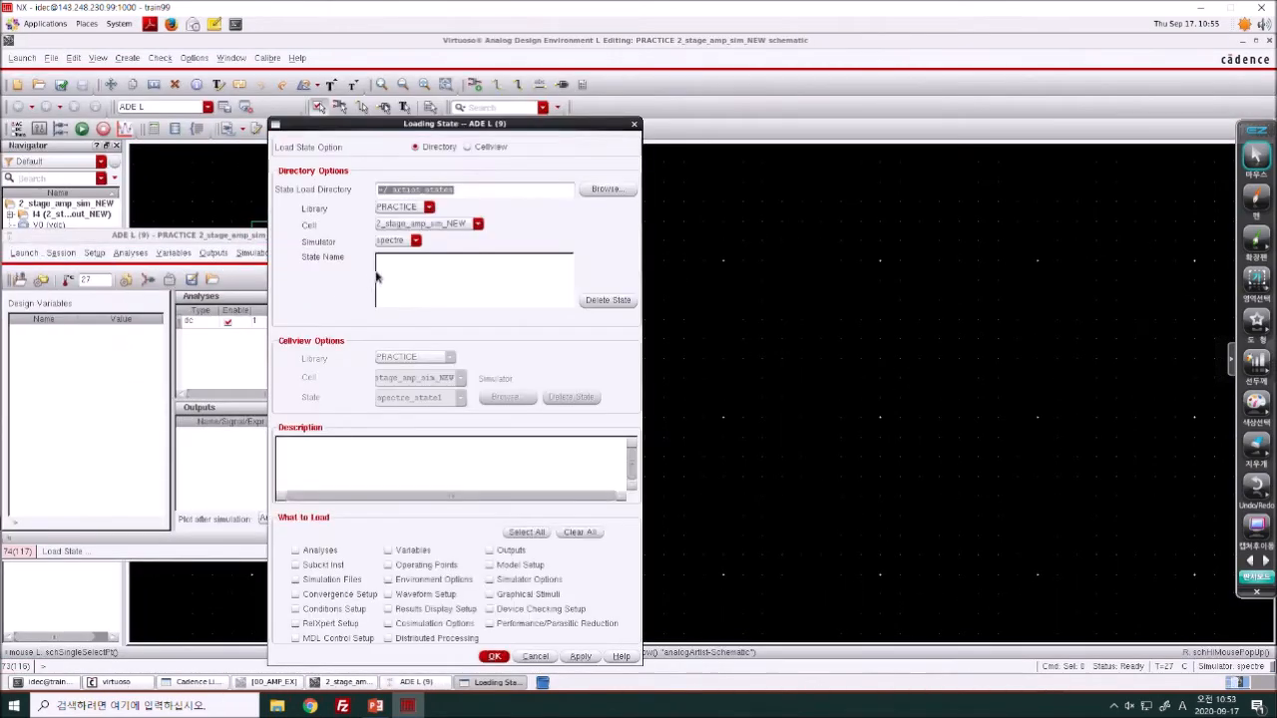
click(475, 148)
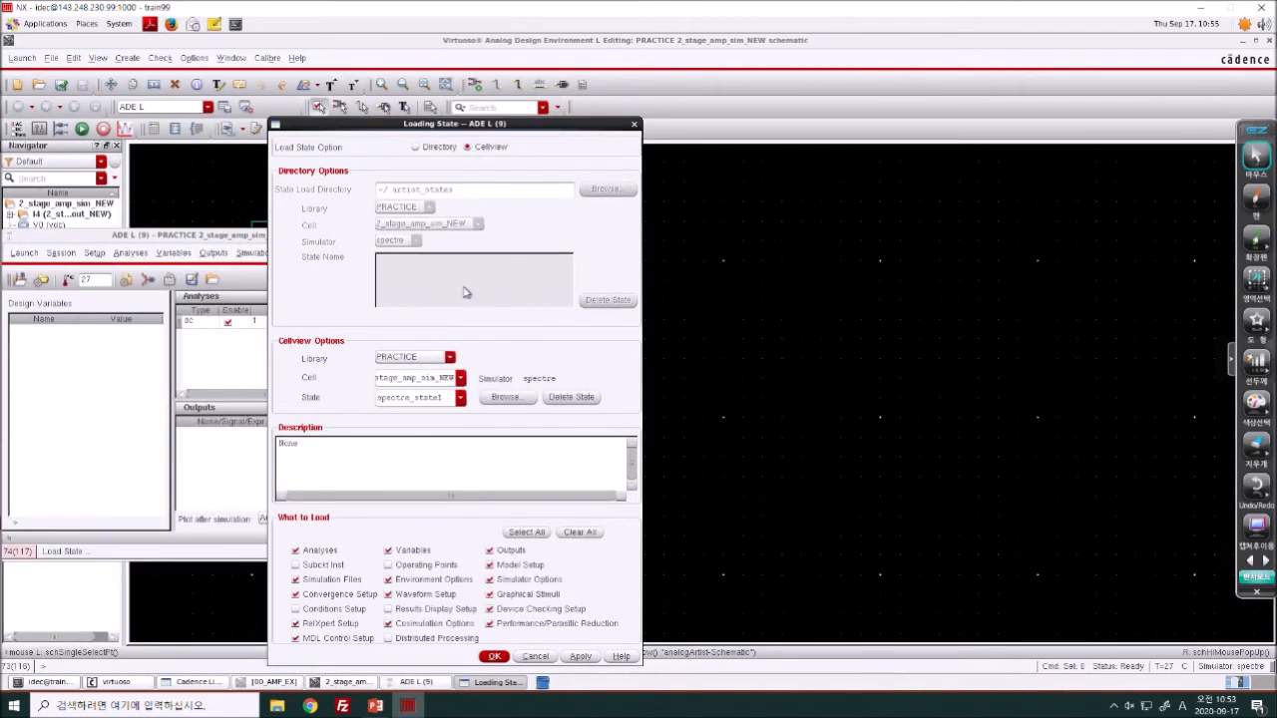
click(494, 656)
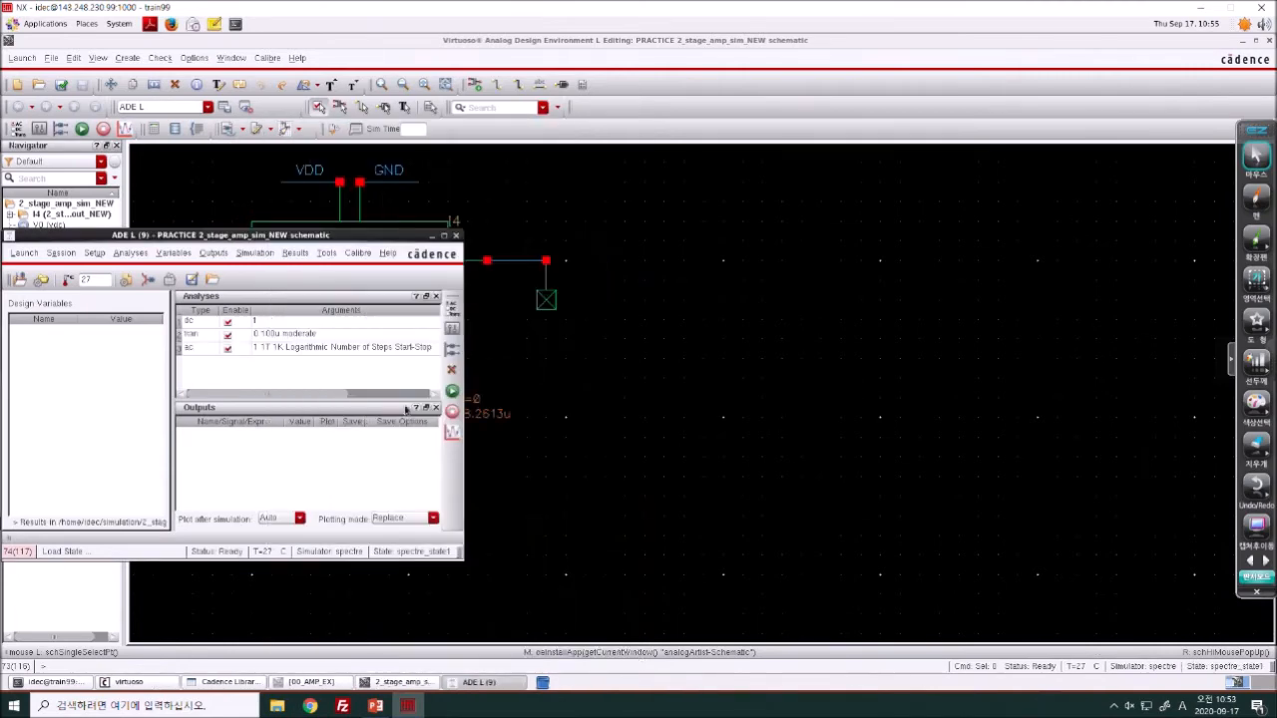
click(450, 395)
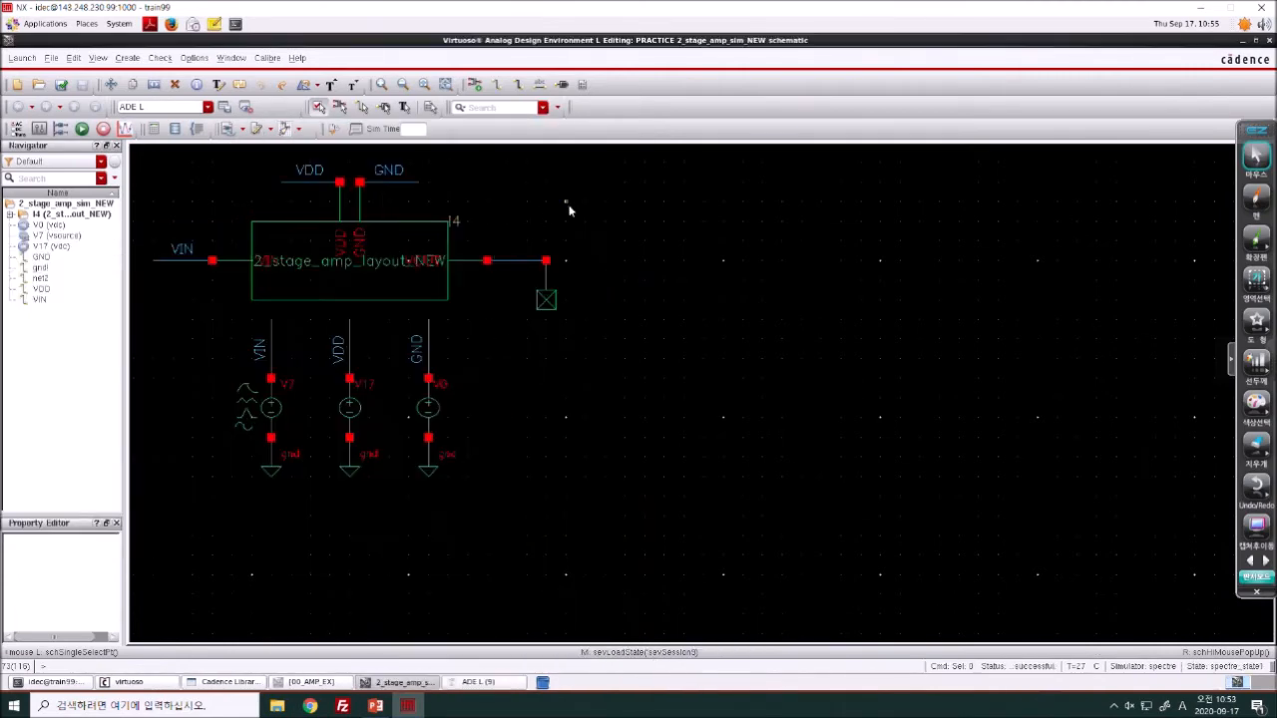
- Close the simulation output log and arrange the ADE L window and the restored, fitted schematic side by side
key(f)
double_click(645, 43)
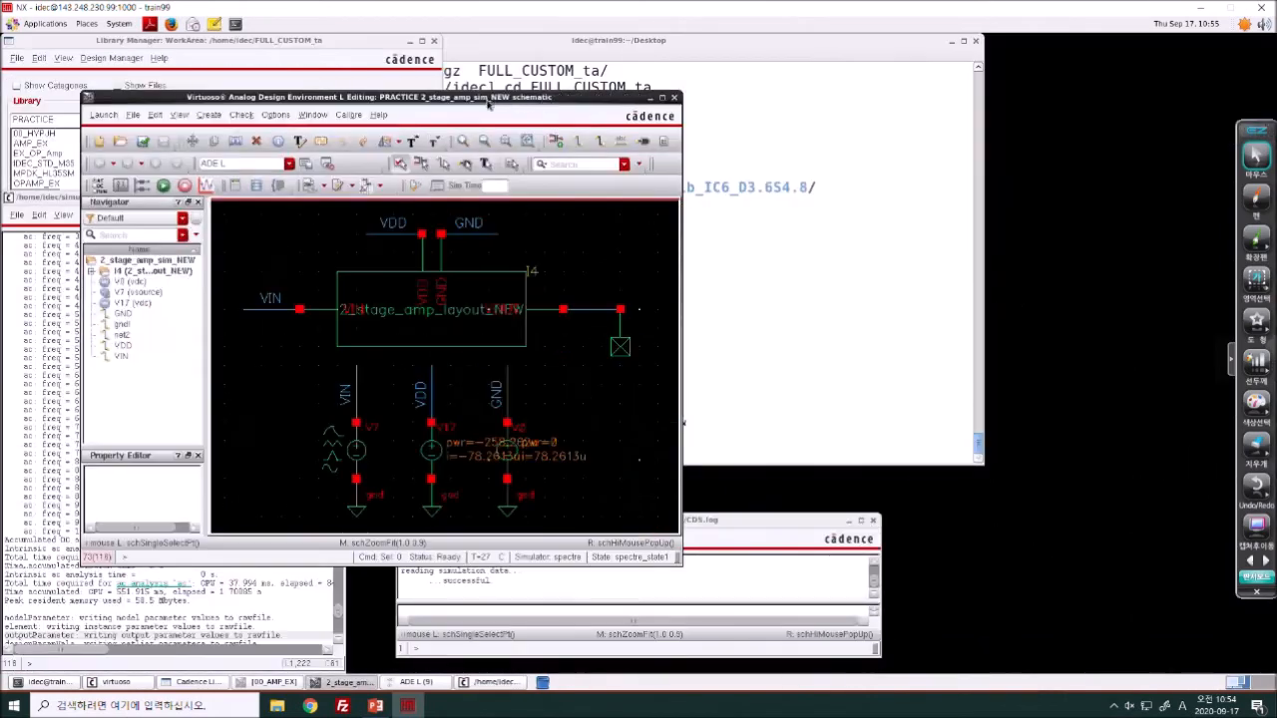
key(f)
drag(491, 97, 857, 48)
click(336, 198)
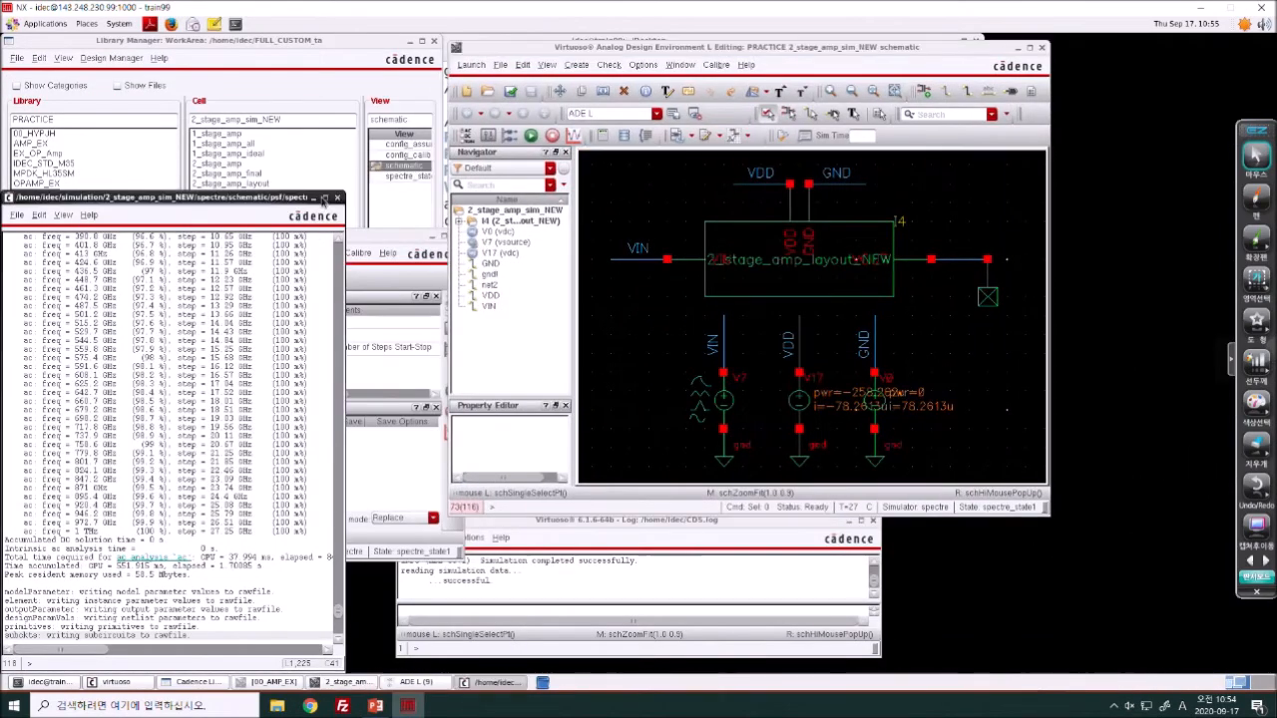
drag(330, 234, 319, 24)
drag(528, 49, 545, 42)
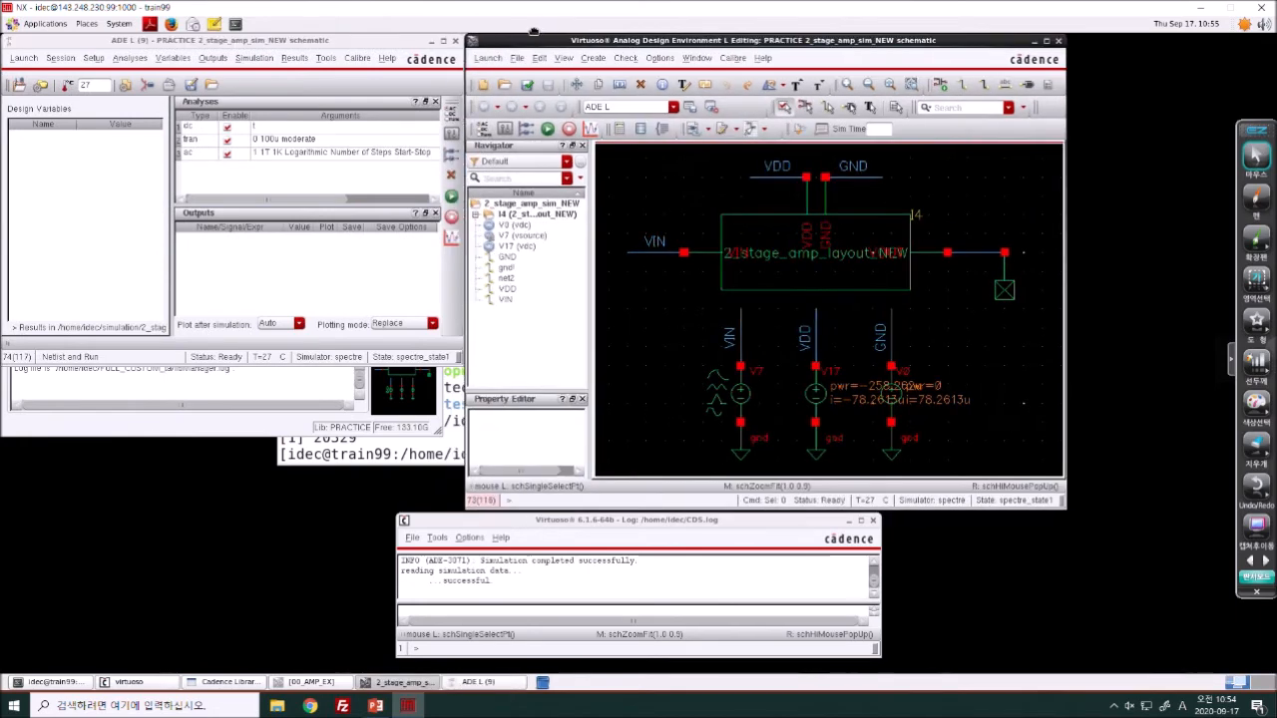
- Annotate the Saturation/Linear and Breakdown circuit conditions on the 2_stage_amp_sim_NEW results and check the resulting messages in the log
click(291, 58)
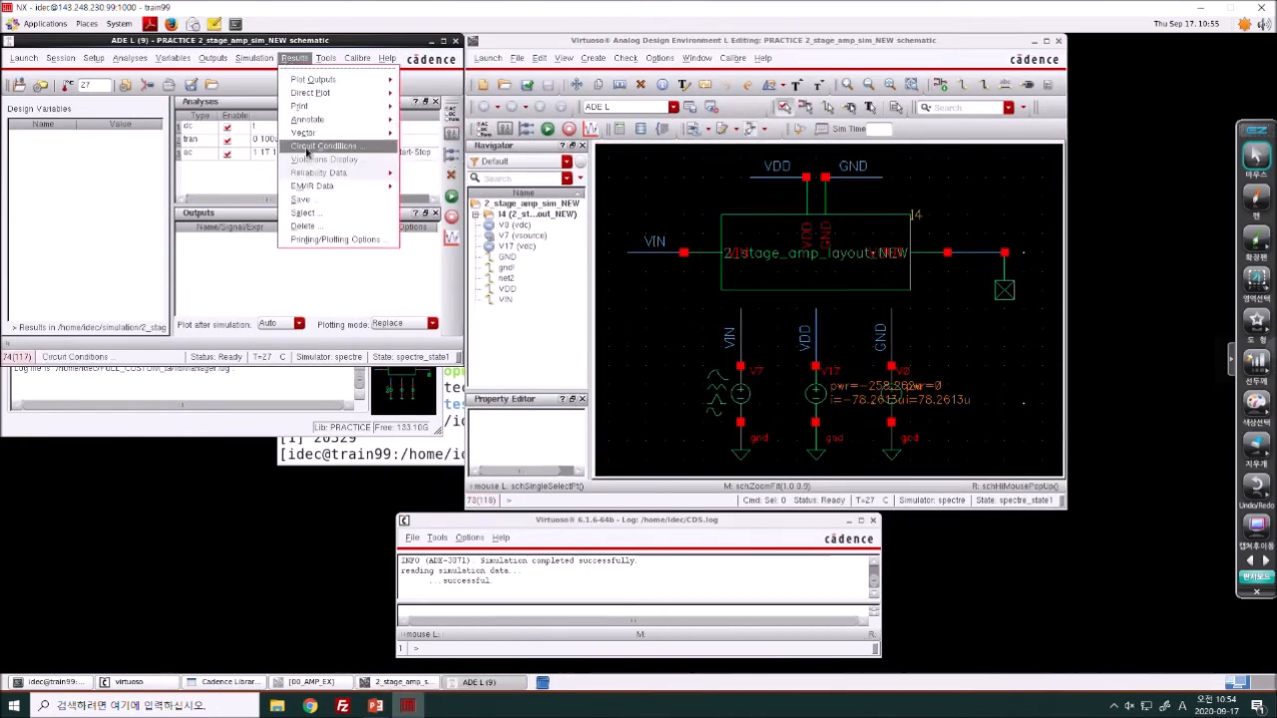
click(309, 146)
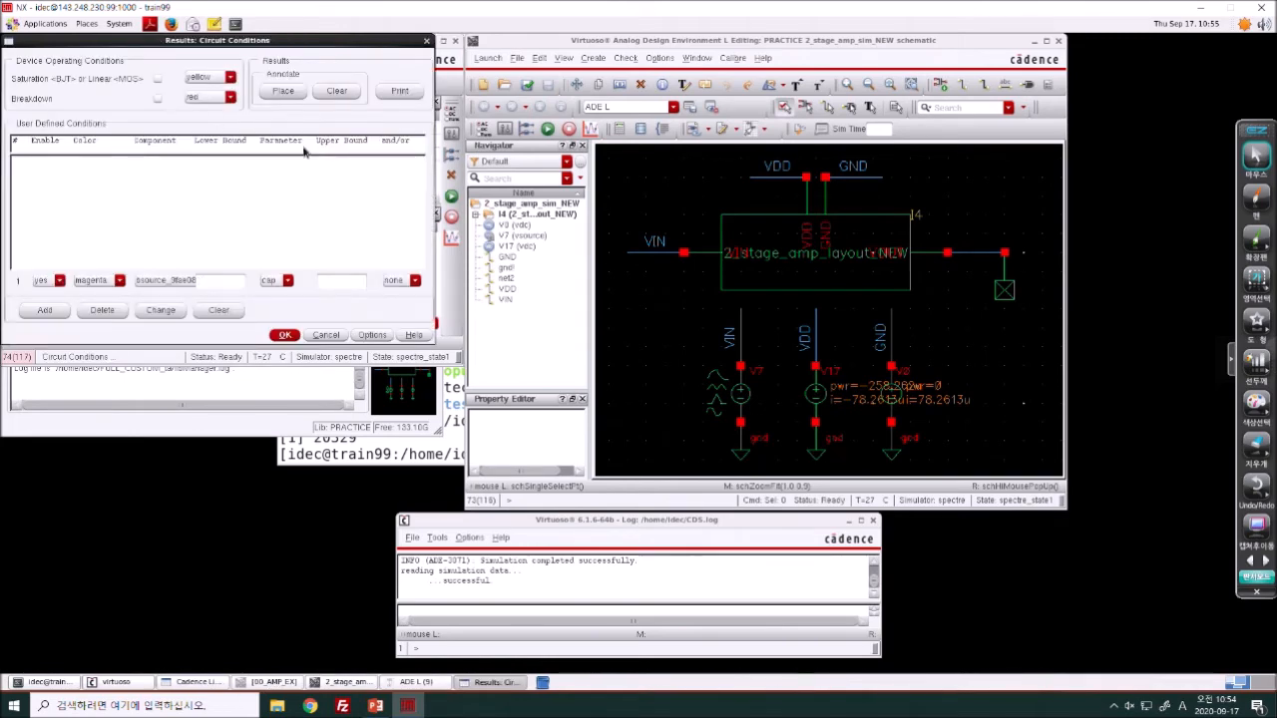
drag(204, 45, 605, 44)
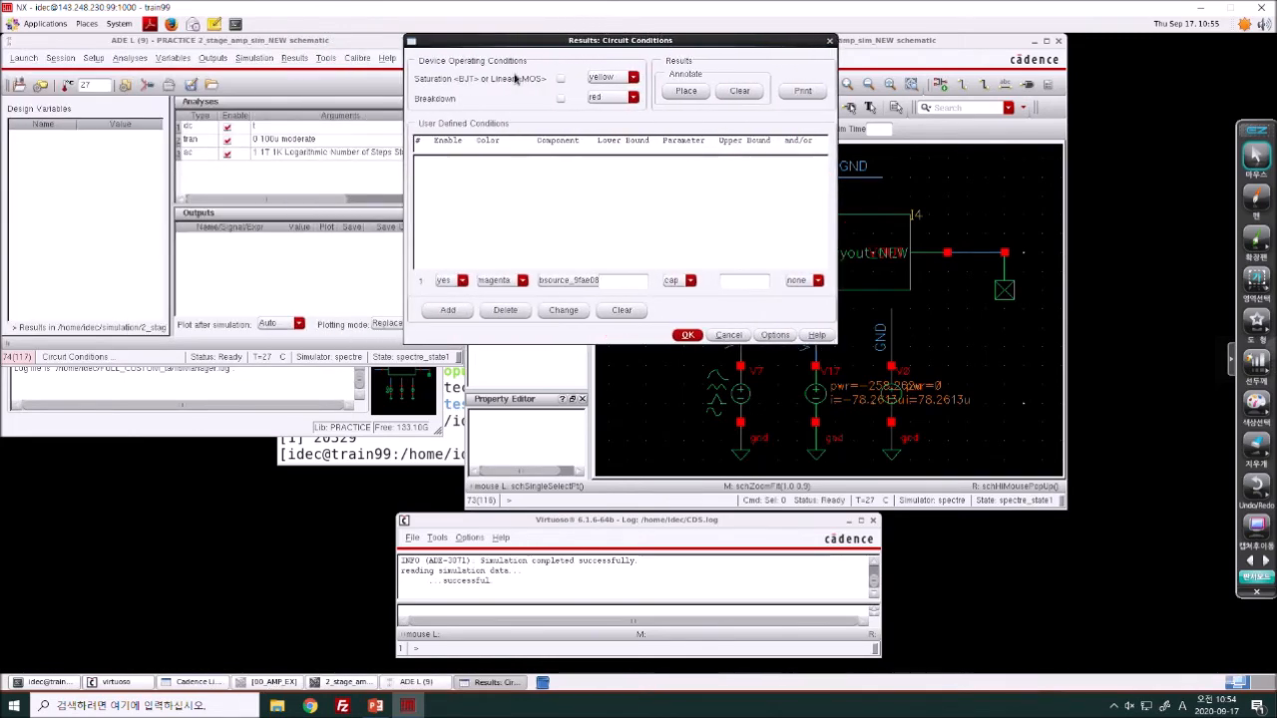
click(560, 79)
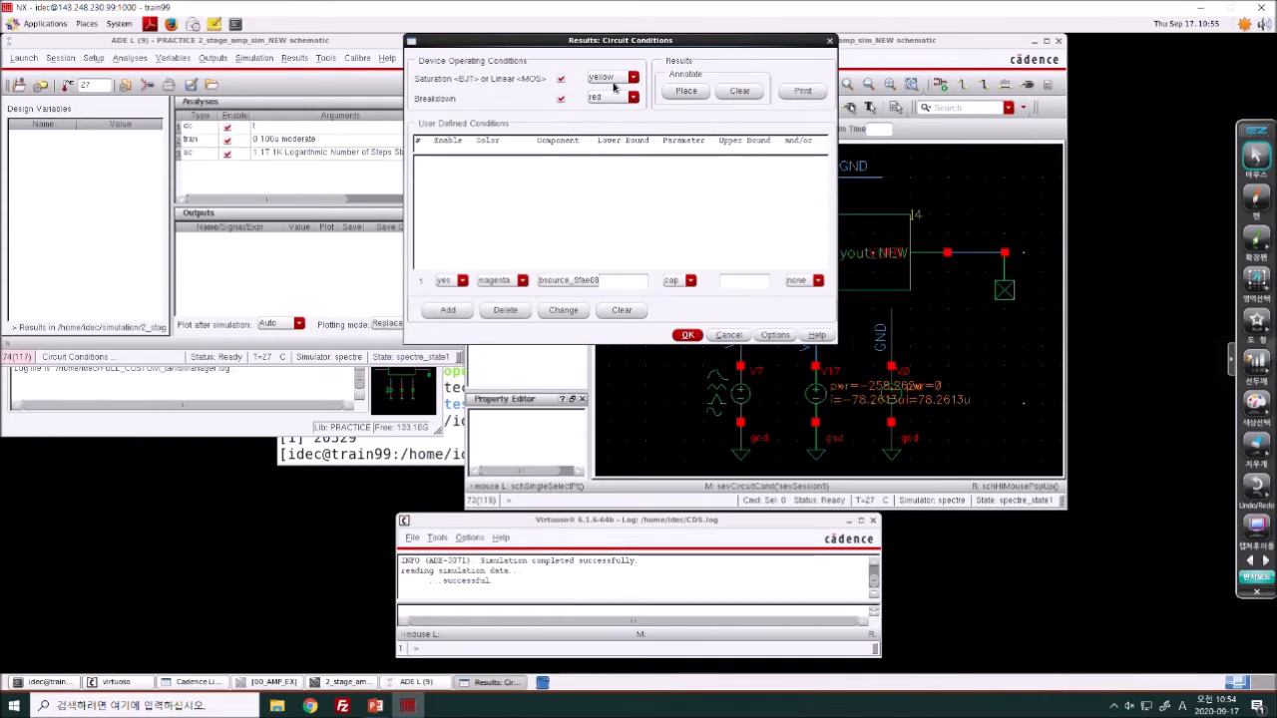
click(688, 92)
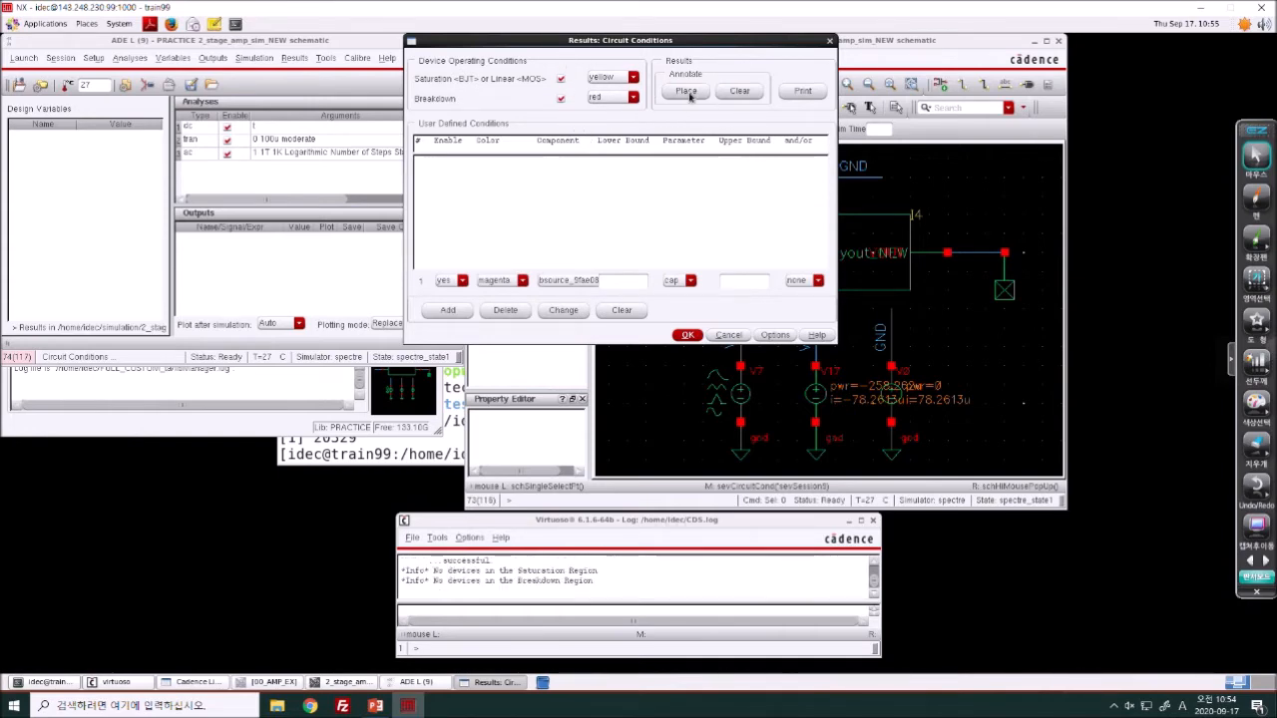
drag(675, 523, 658, 166)
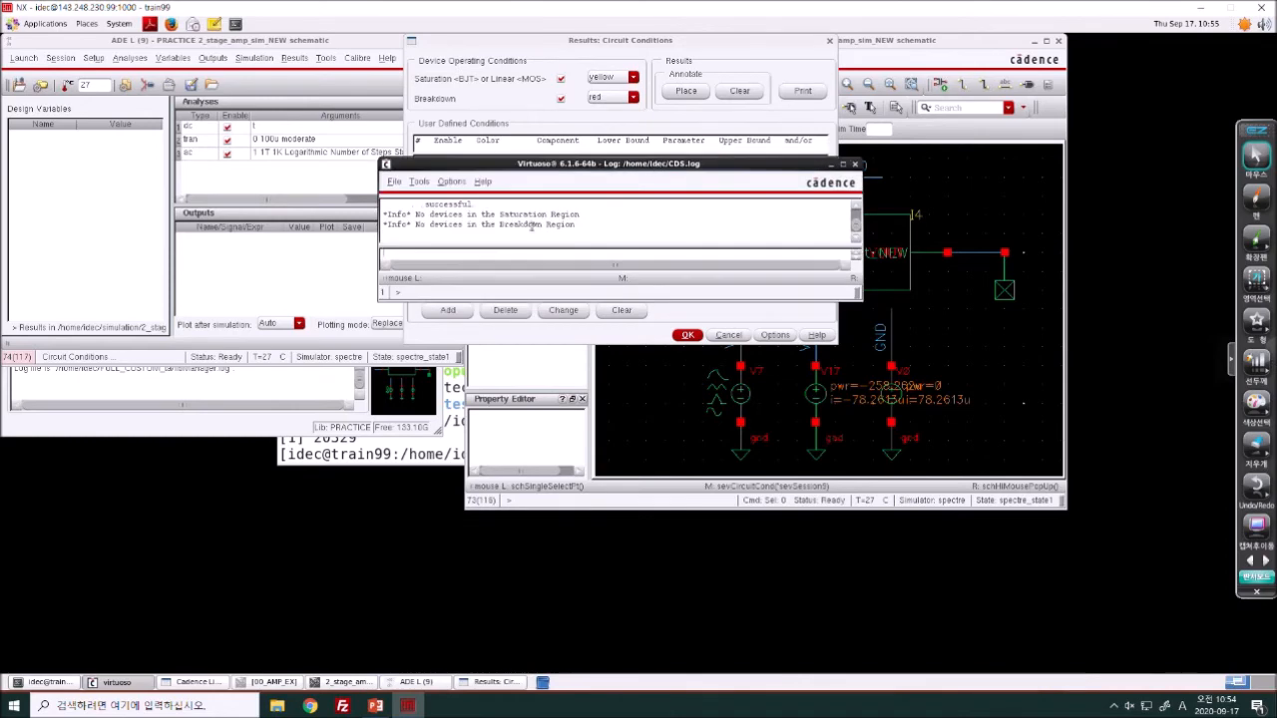
drag(581, 229, 381, 213)
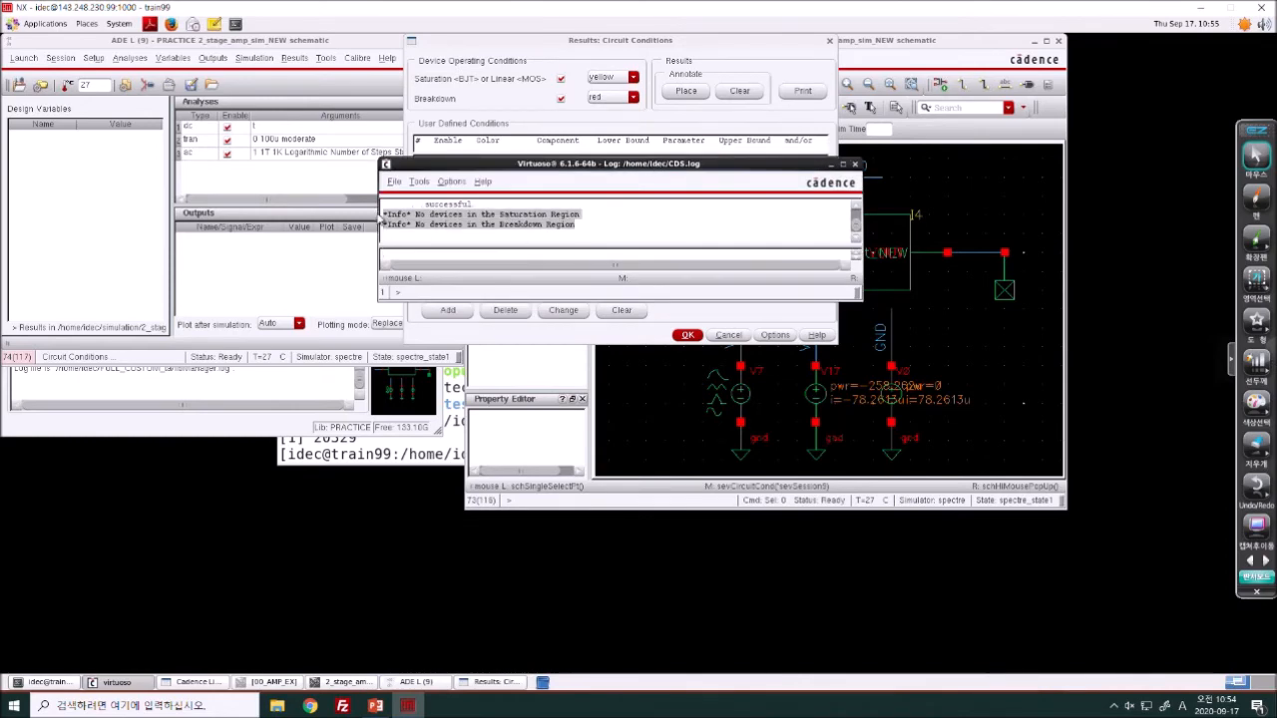
- Open the AND_sim schematic from the test library and start an ADE L session for it
click(271, 423)
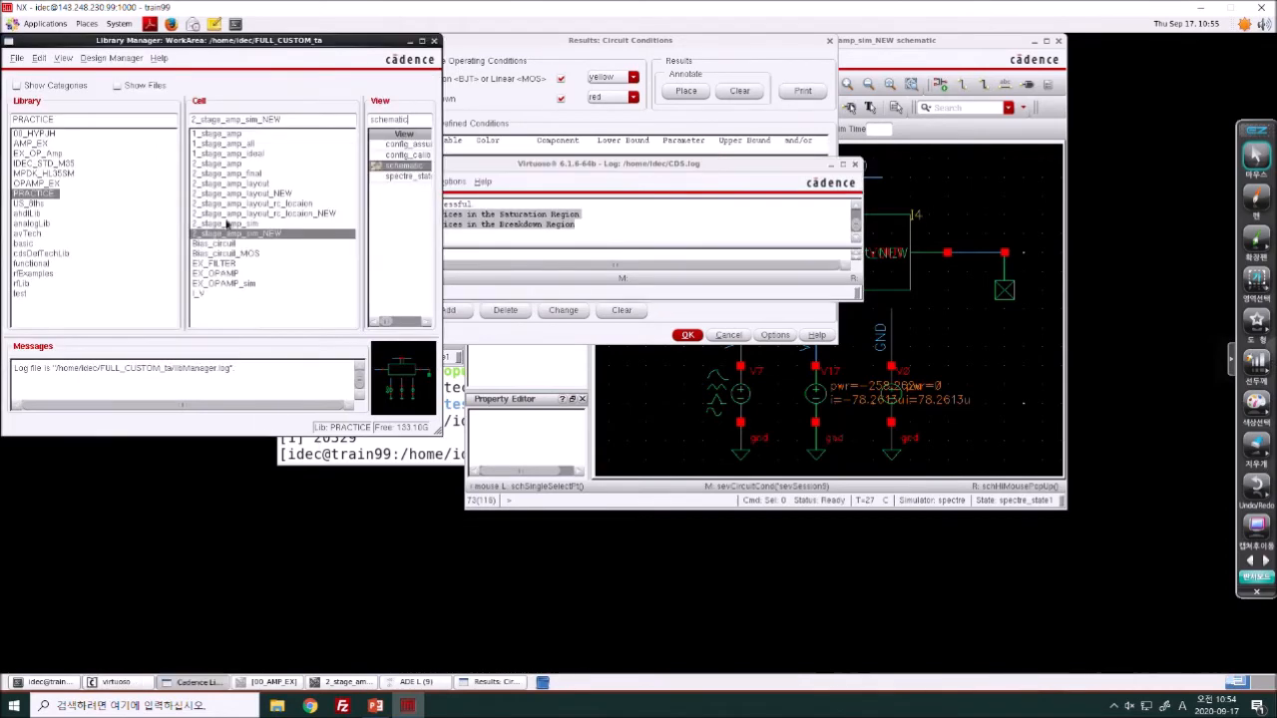
click(22, 293)
click(250, 144)
double_click(404, 144)
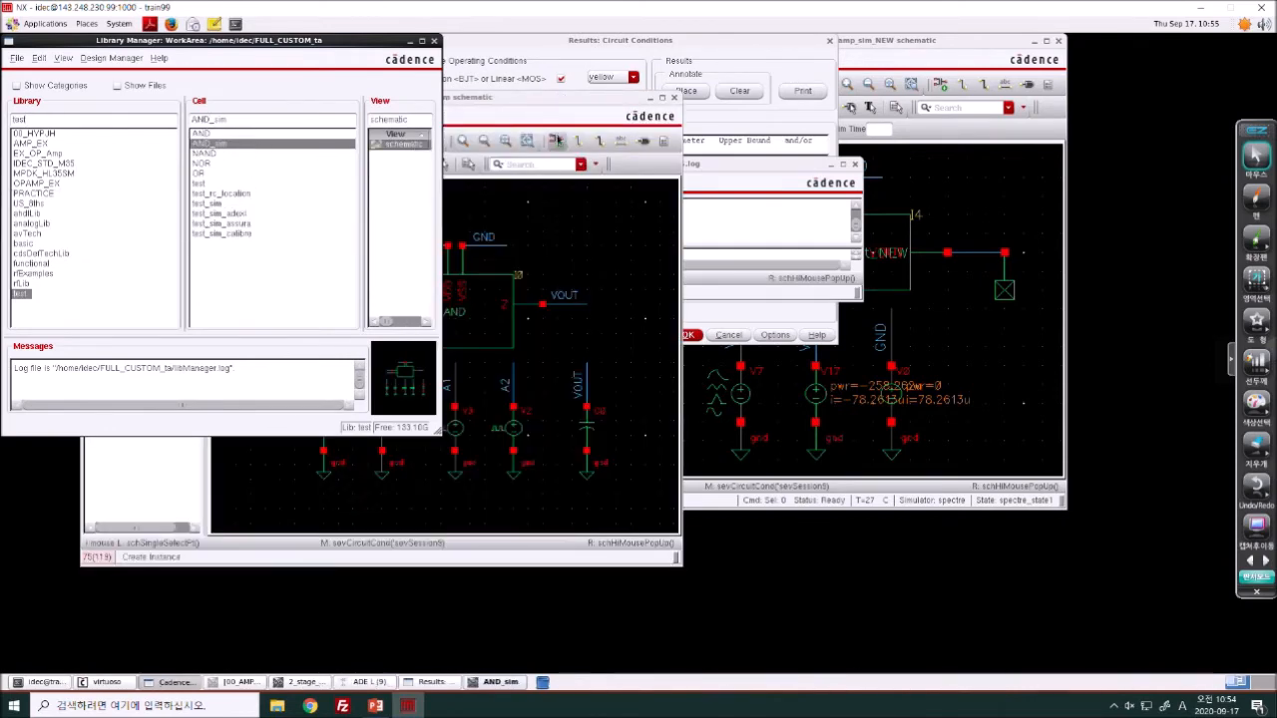
click(106, 115)
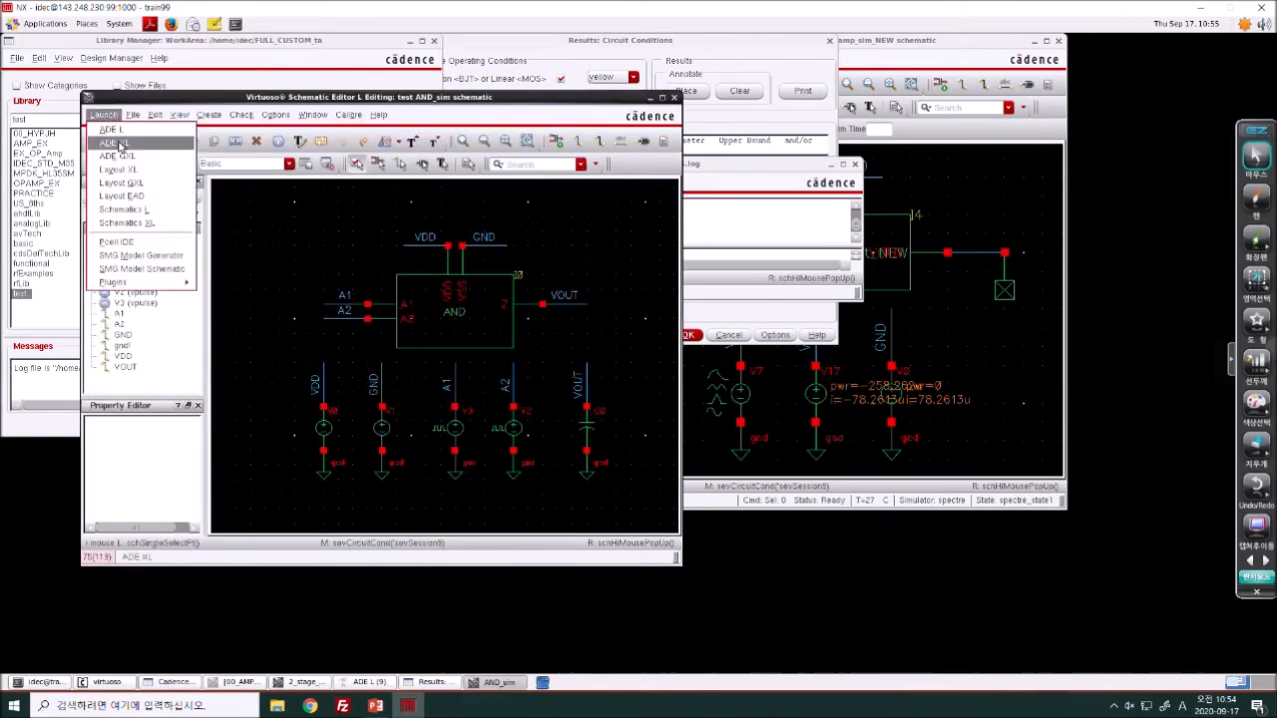
click(118, 144)
click(109, 97)
click(106, 116)
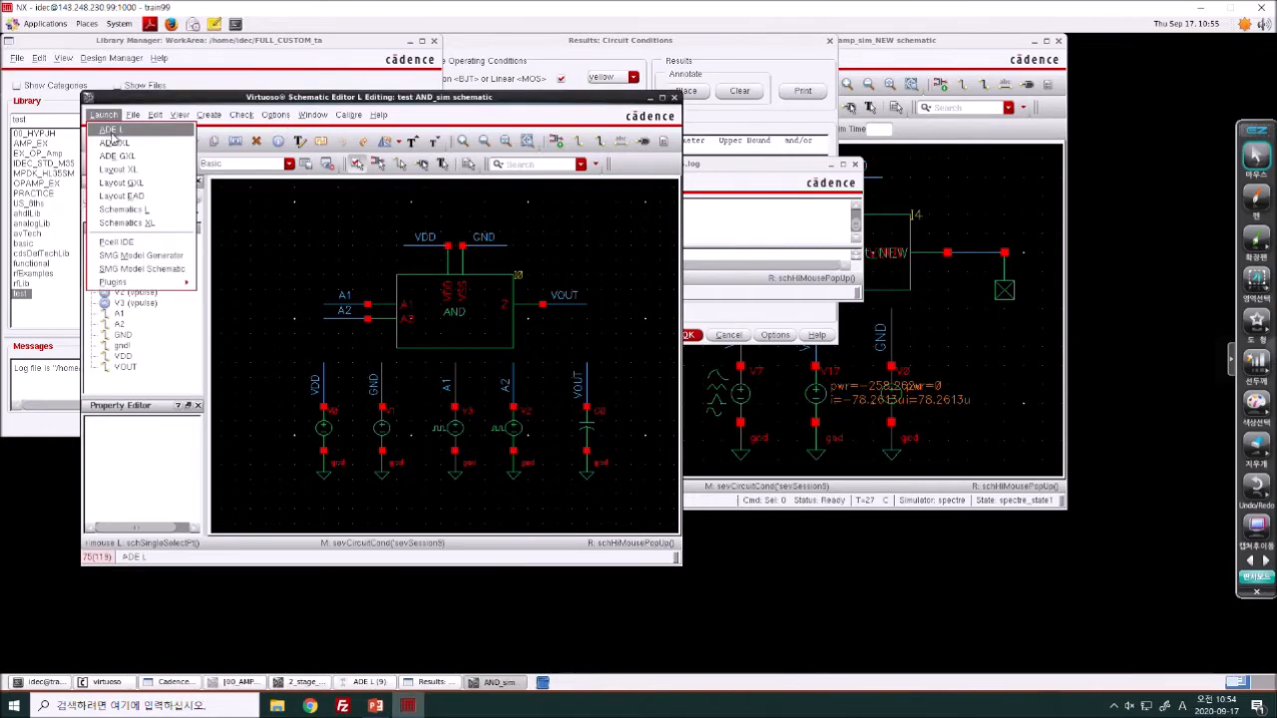
click(114, 130)
- Load the cellview state spectre_state1 of cell test_sim into the AND_sim session and run the simulation
click(62, 253)
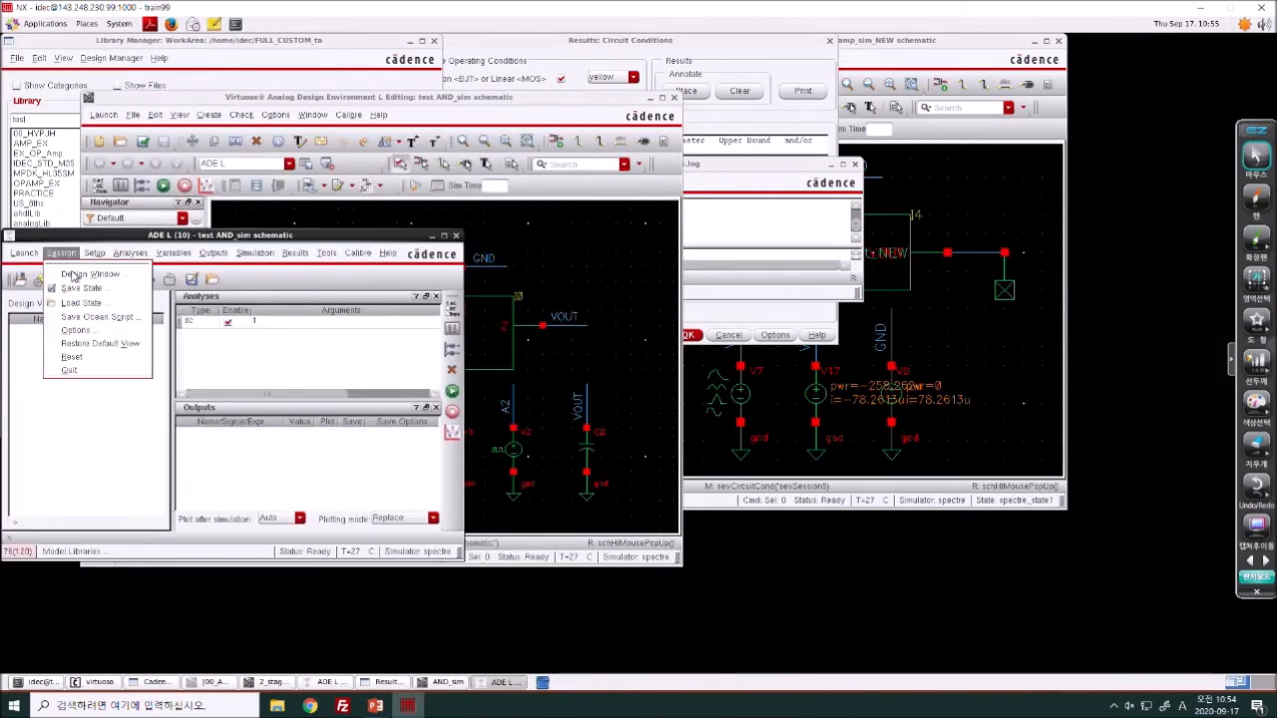
click(70, 311)
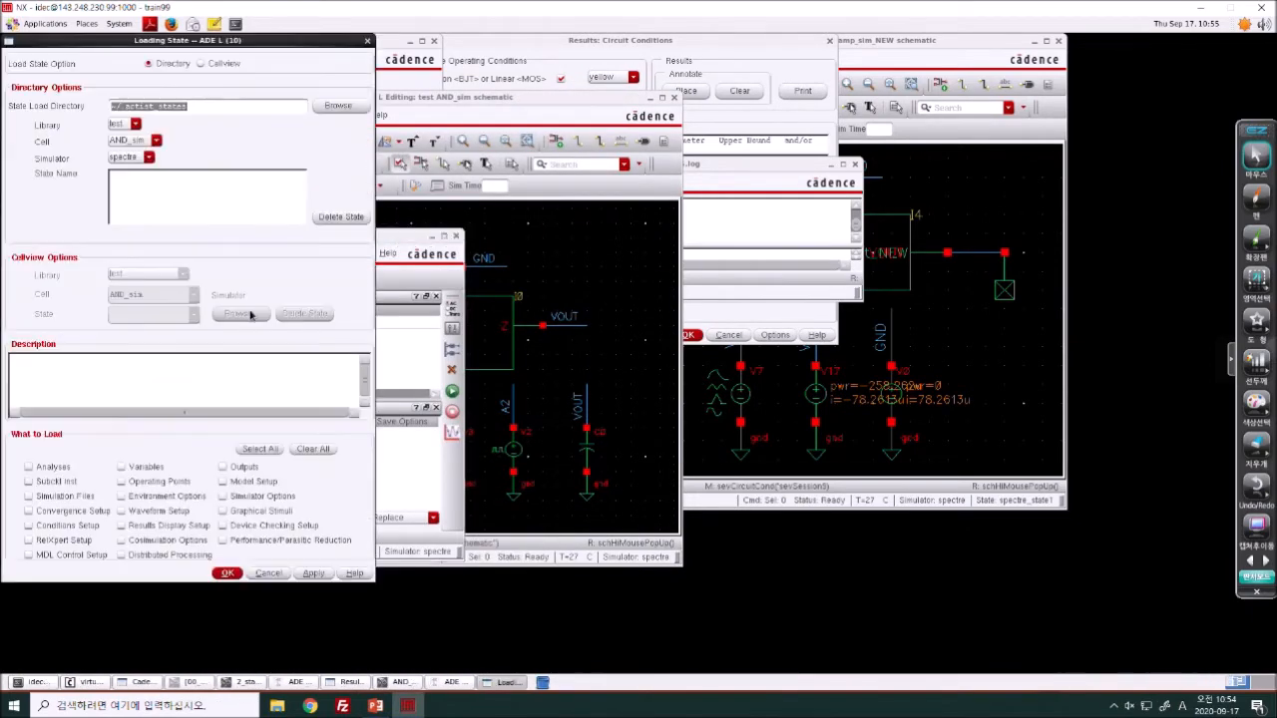
click(217, 64)
click(193, 297)
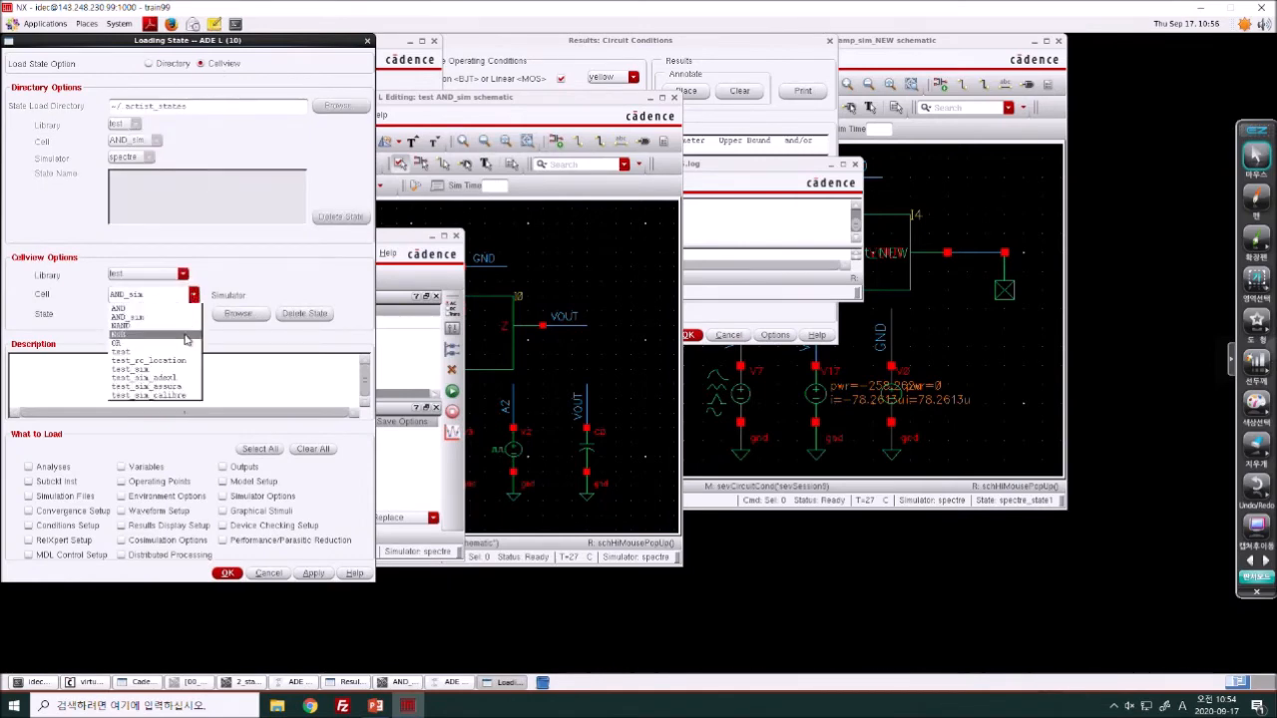
click(188, 375)
click(228, 572)
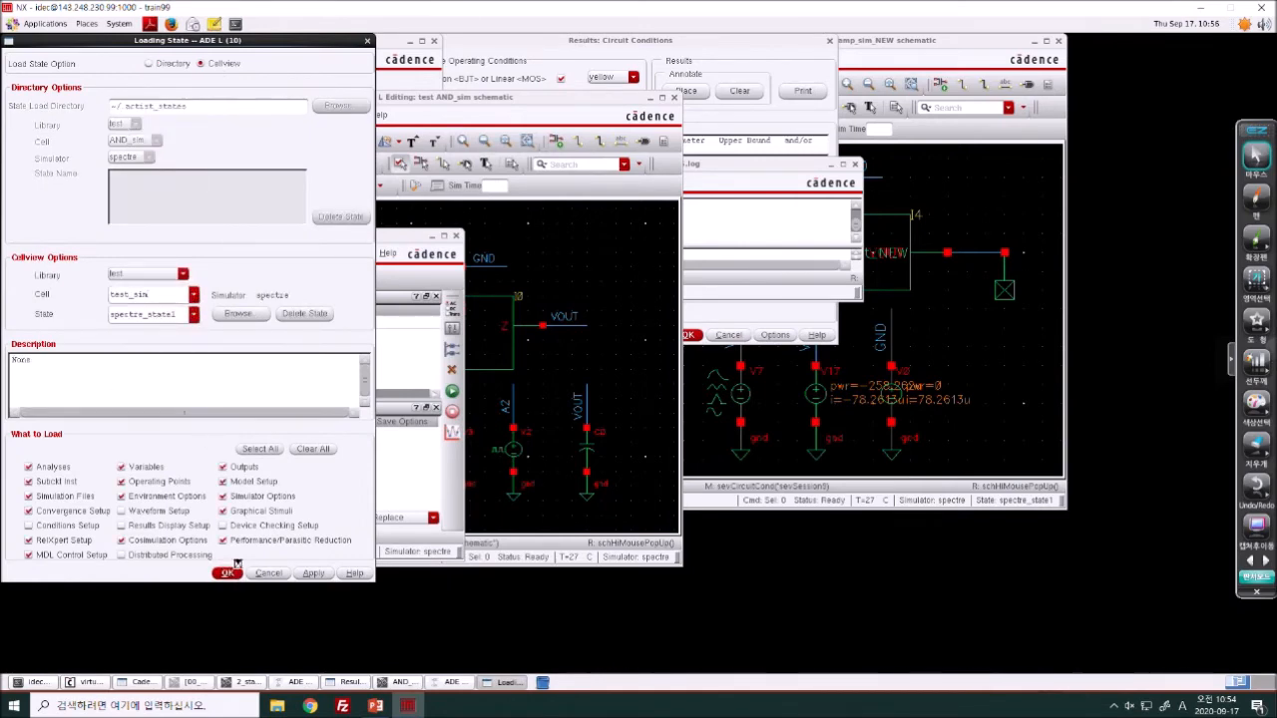
click(452, 390)
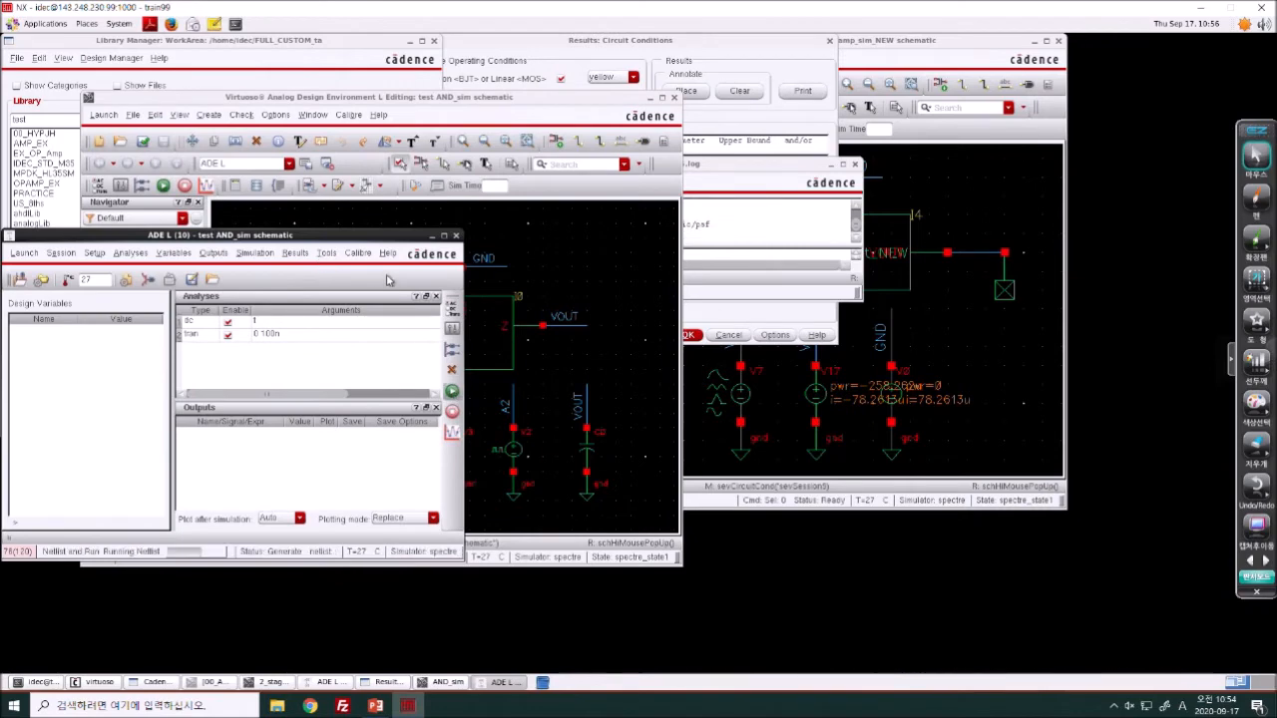
click(337, 198)
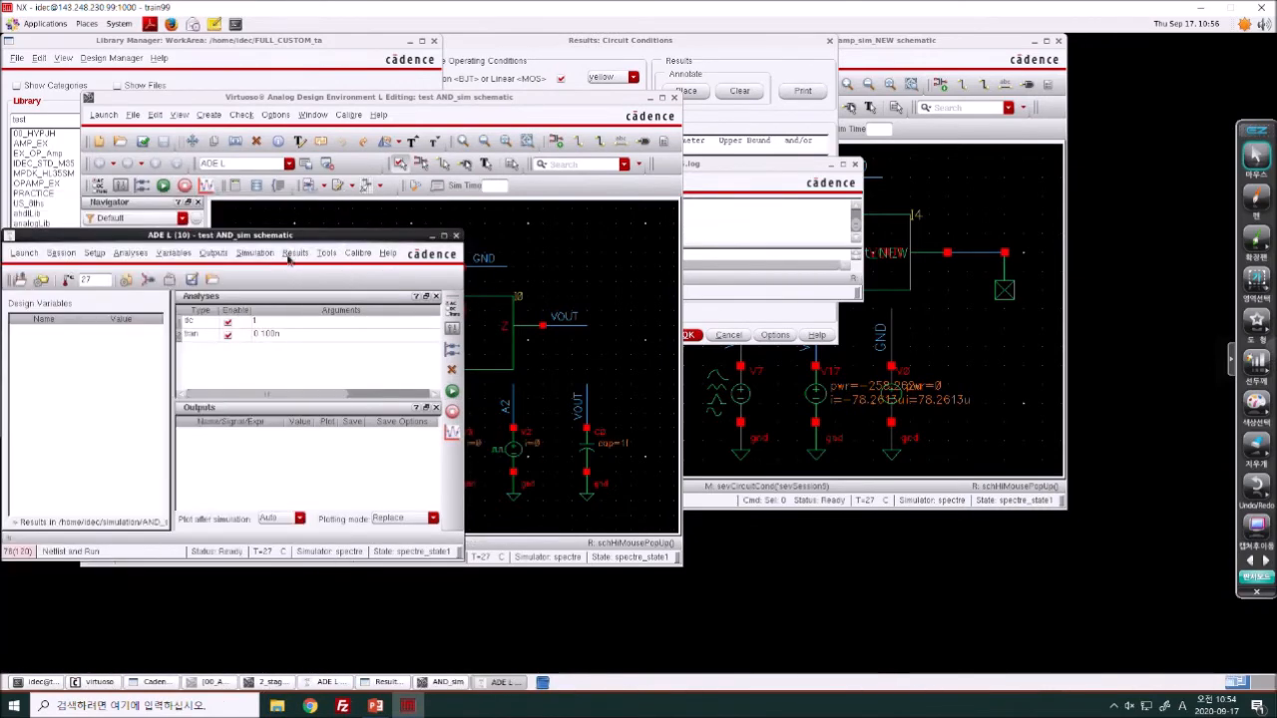
- Enable the Saturation/Linear and Breakdown circuit conditions for the AND_sim results and place their annotations on the schematic
click(295, 254)
mouse_move(315, 319)
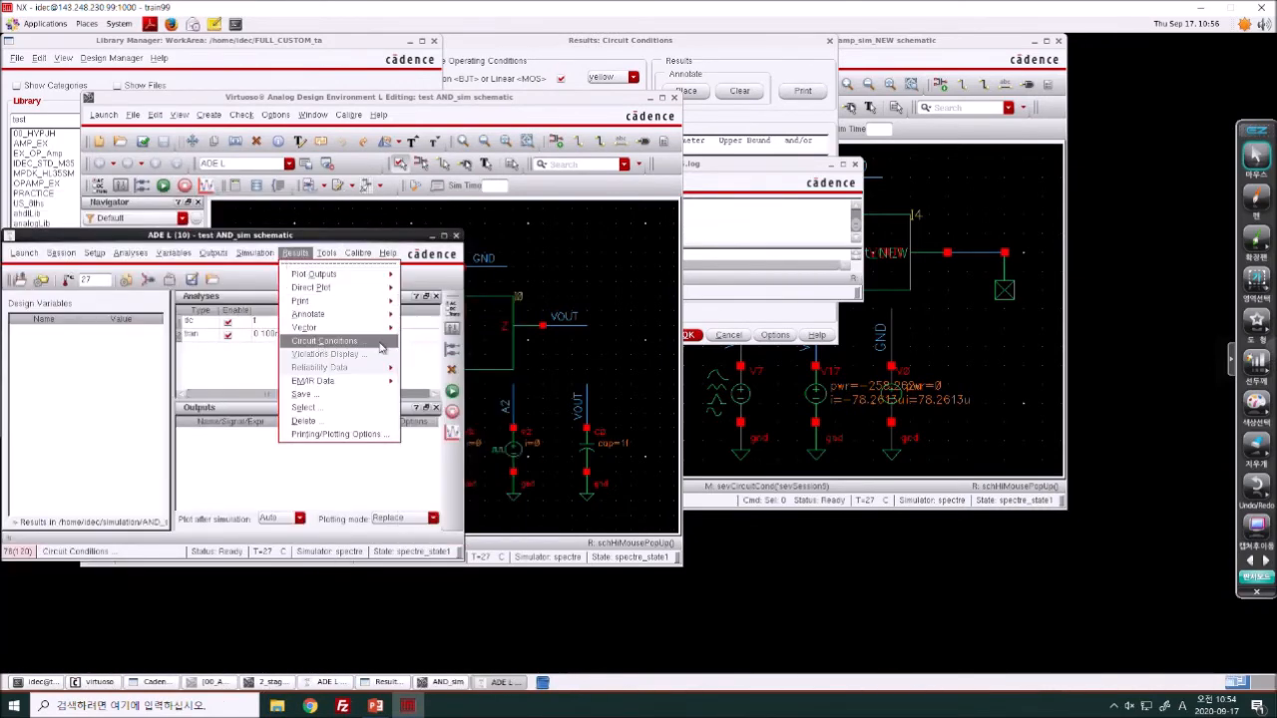
click(324, 340)
click(157, 79)
click(156, 99)
click(283, 90)
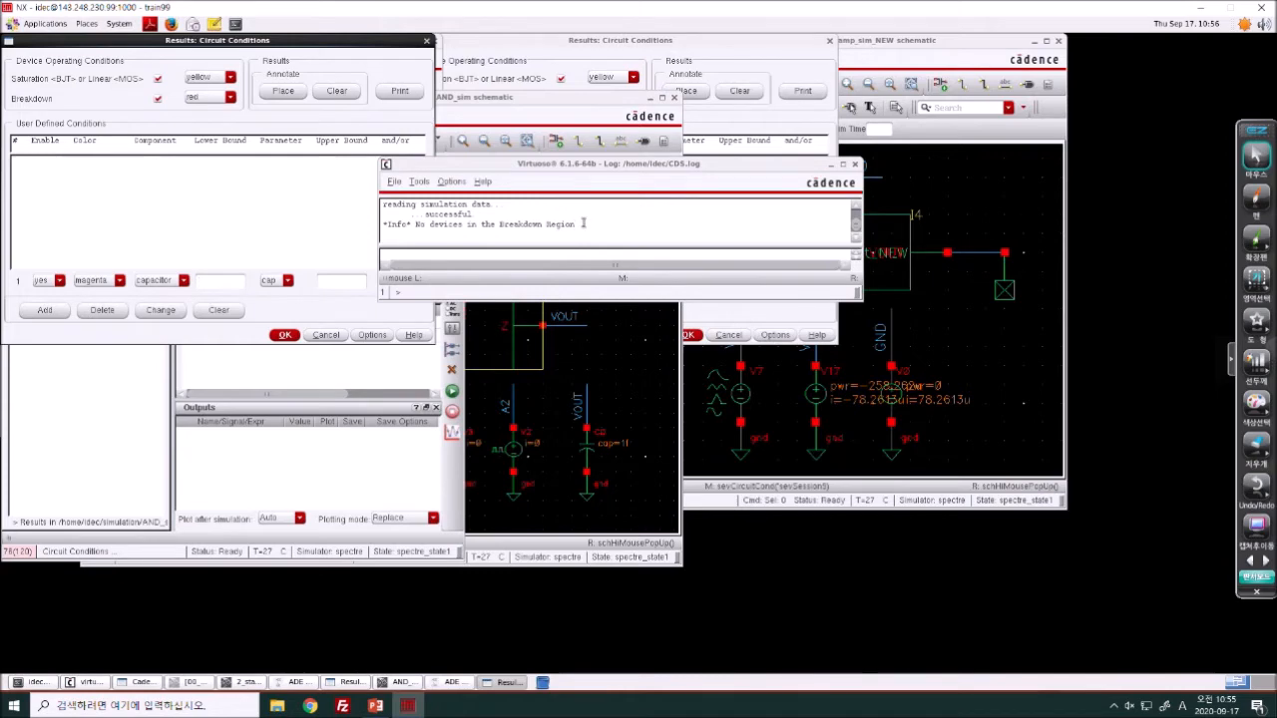
- Descend into the AND instance of AND_sim to inspect the transistors highlighted by the circuit conditions
click(584, 376)
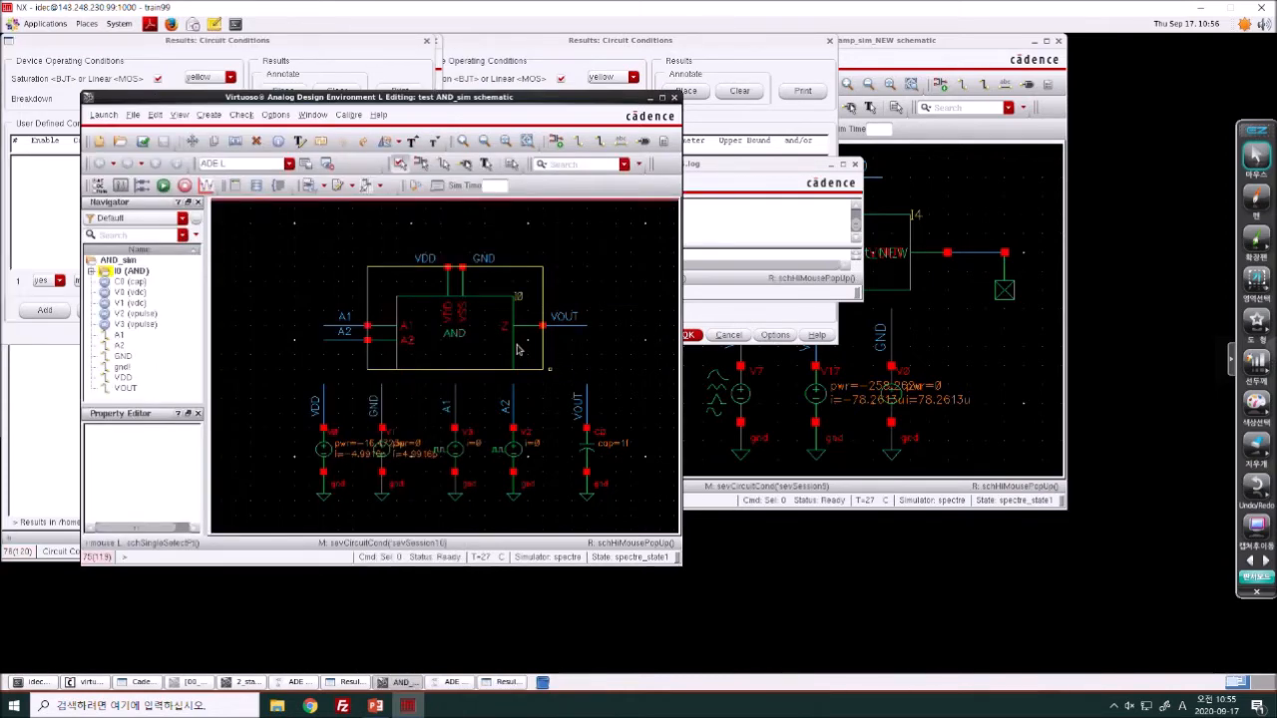
key(shift+x)
click(459, 208)
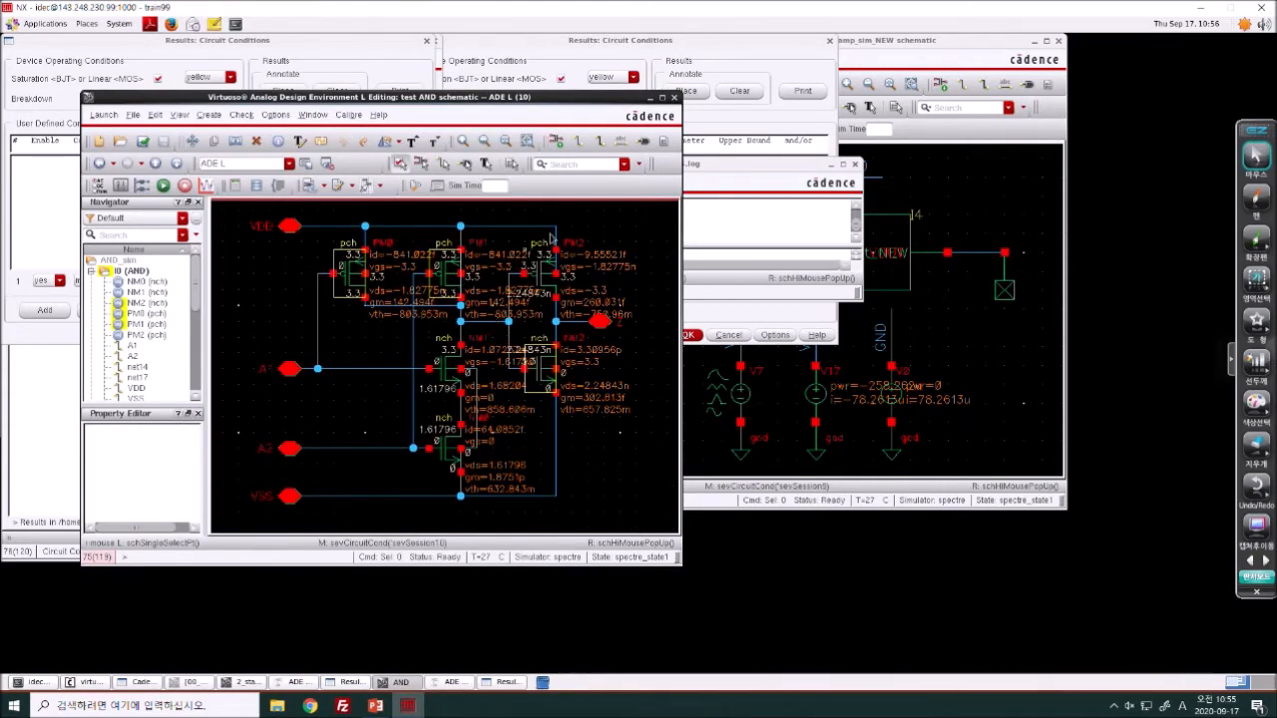
- Close the AND schematic, its ADE L session without saving the state, and both Circuit Conditions dialogs
click(674, 97)
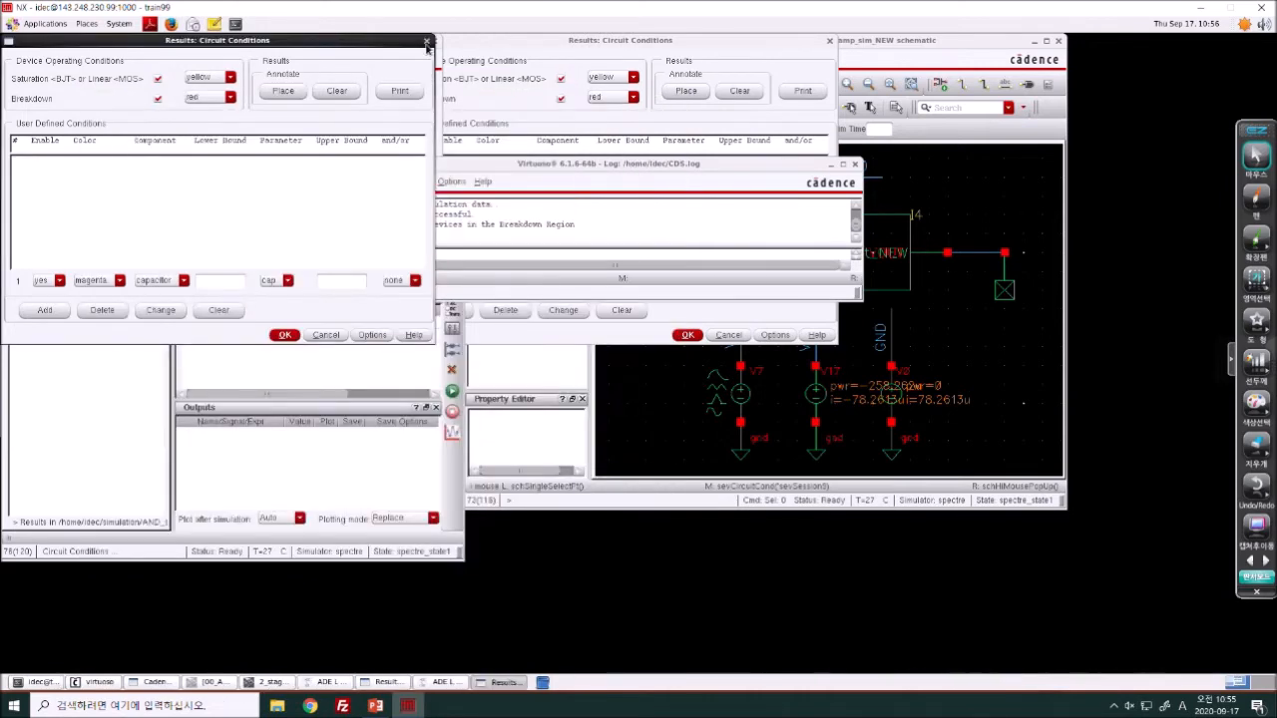
click(426, 42)
click(456, 235)
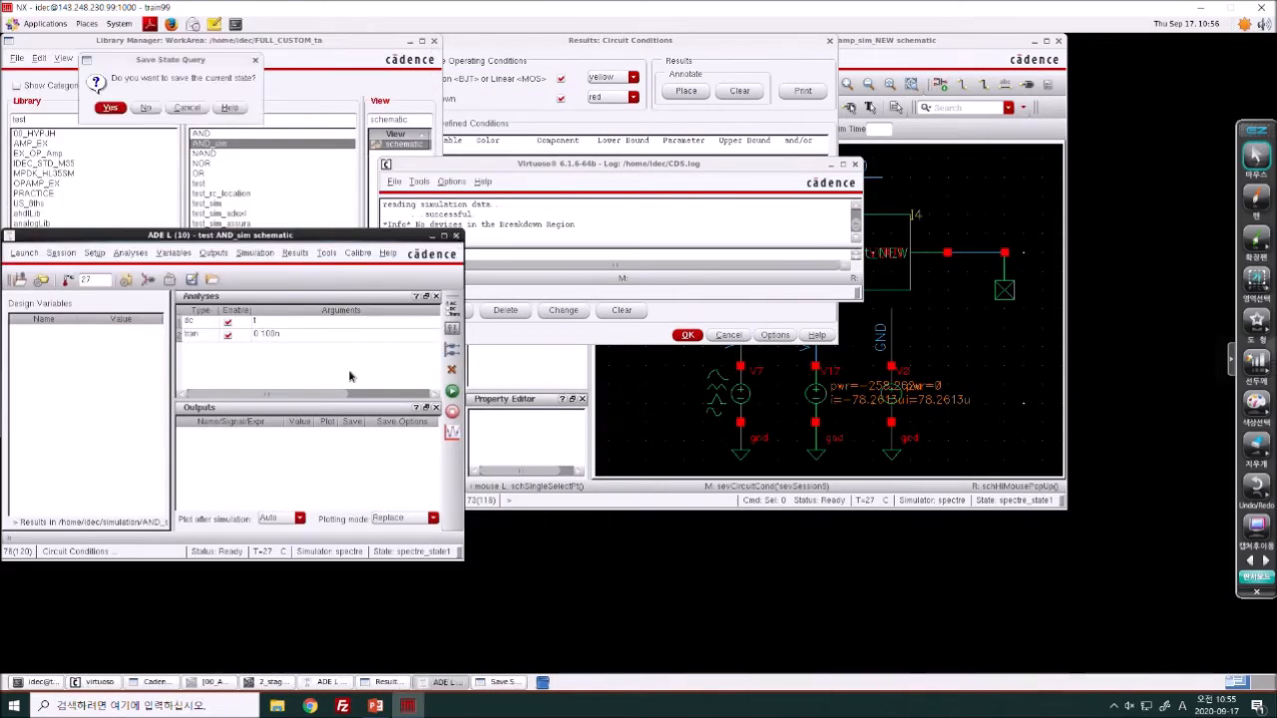
click(146, 108)
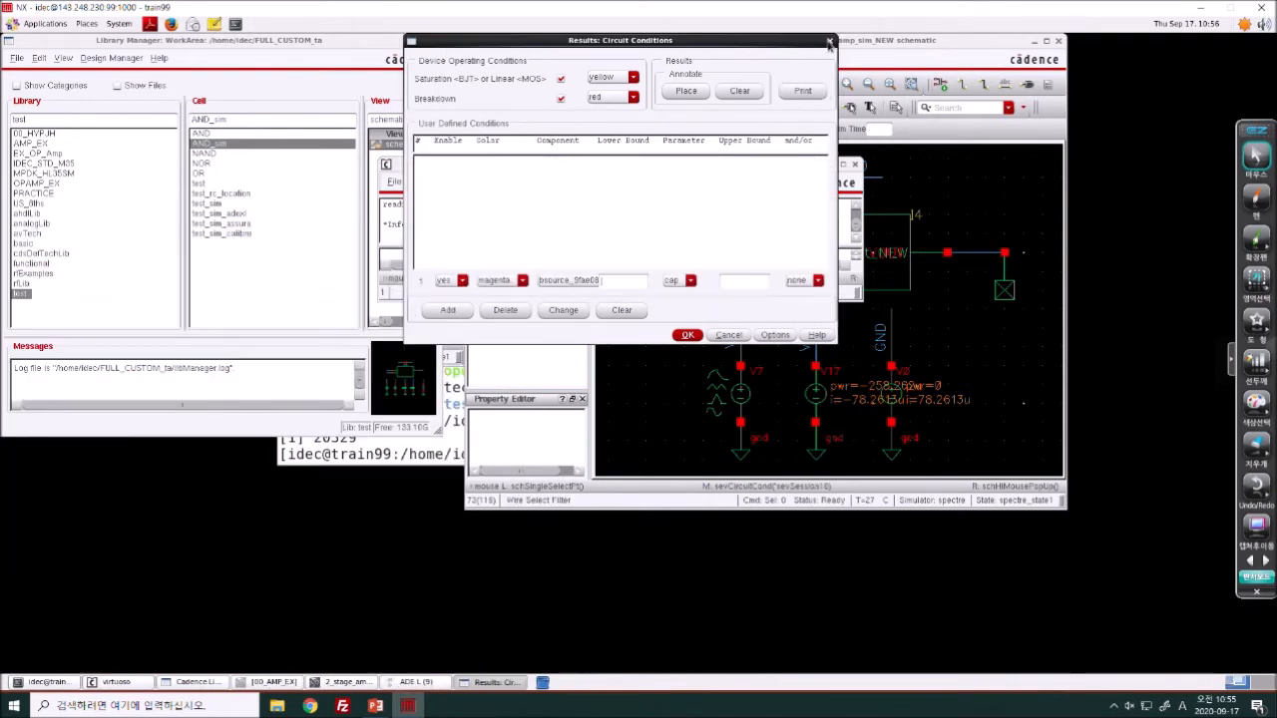
click(829, 42)
- Check the topic list on the Exercise slide in PowerPoint and return to the Virtuoso session
key(alt+Tab)
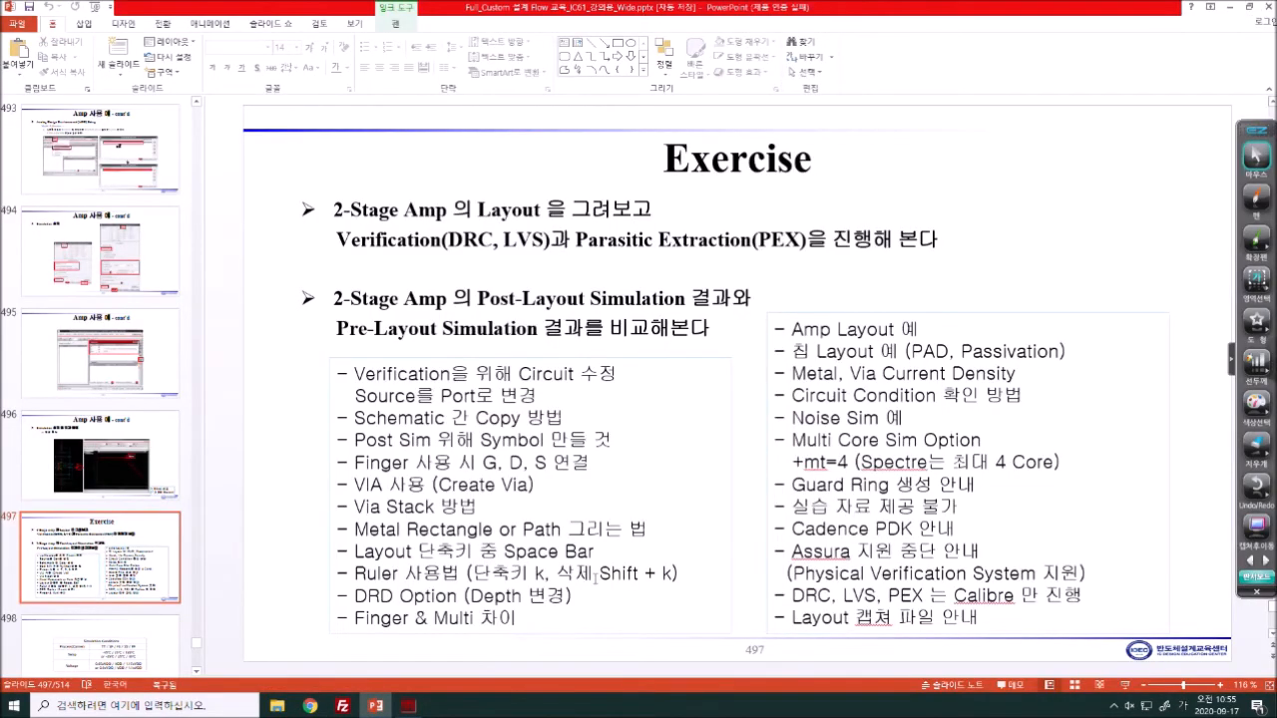
click(409, 706)
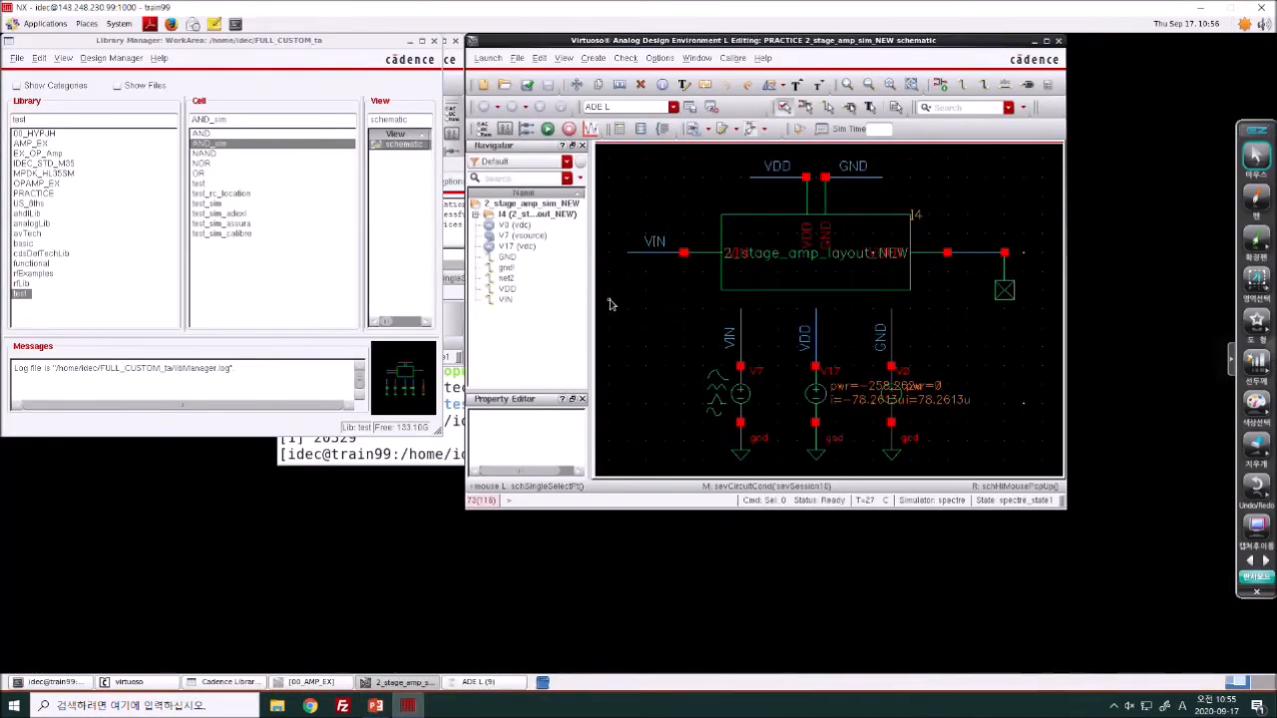
- Descend into the schematic of the 2_stage_amp_layout_NEW instance and show it maximized and fitted
click(833, 292)
key(e)
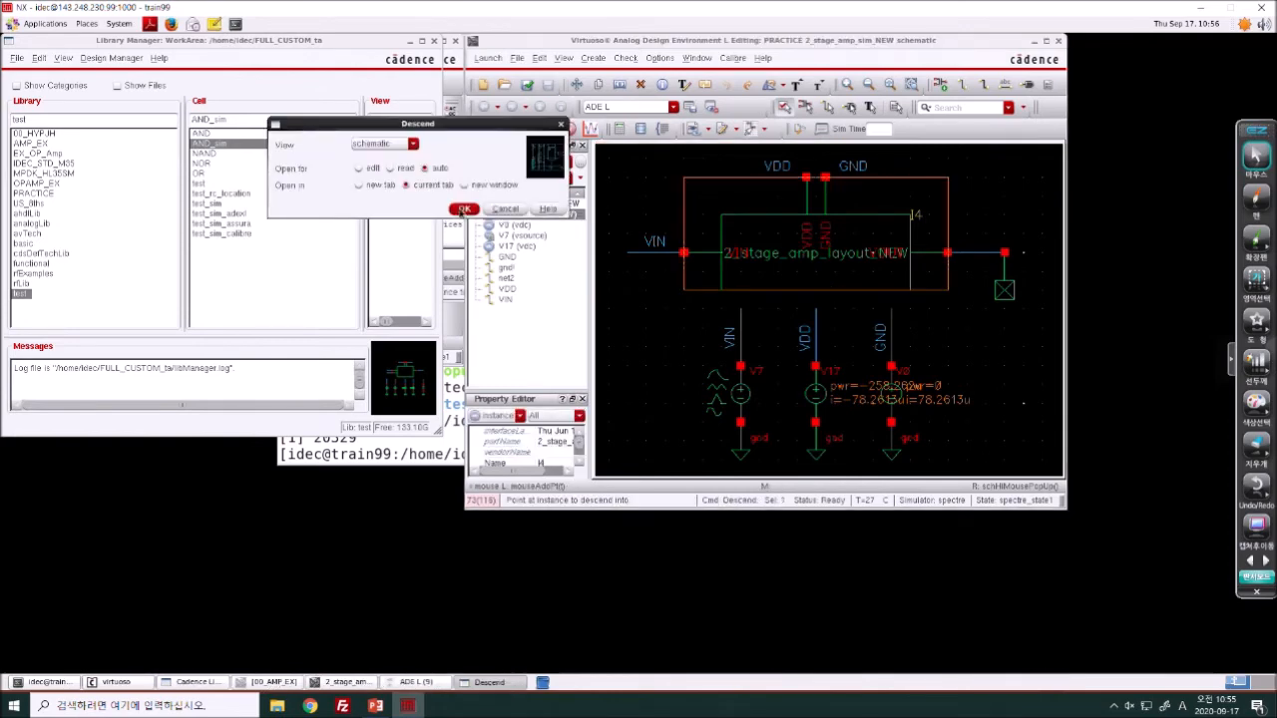
click(464, 210)
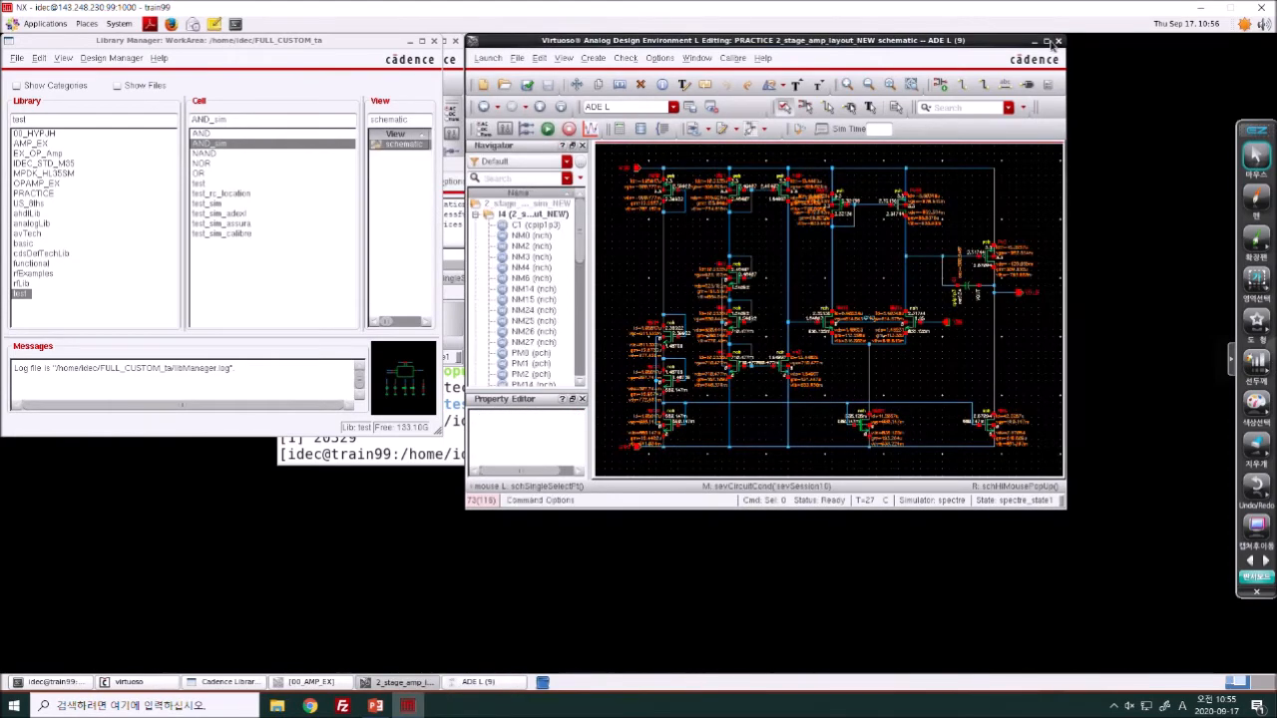
click(1049, 41)
key(f)
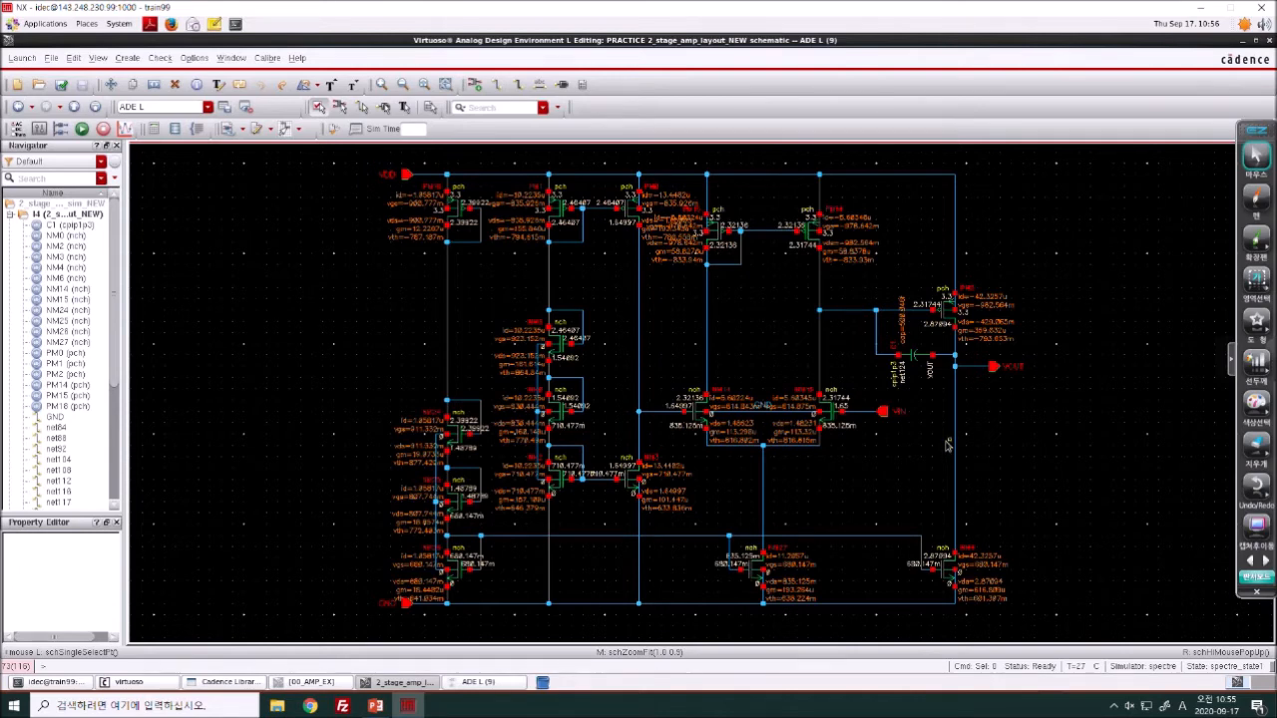
- Set up a noise analysis in ADE L with a frequency sweep from 1 to 1T, logarithmic with 1000 steps
click(477, 684)
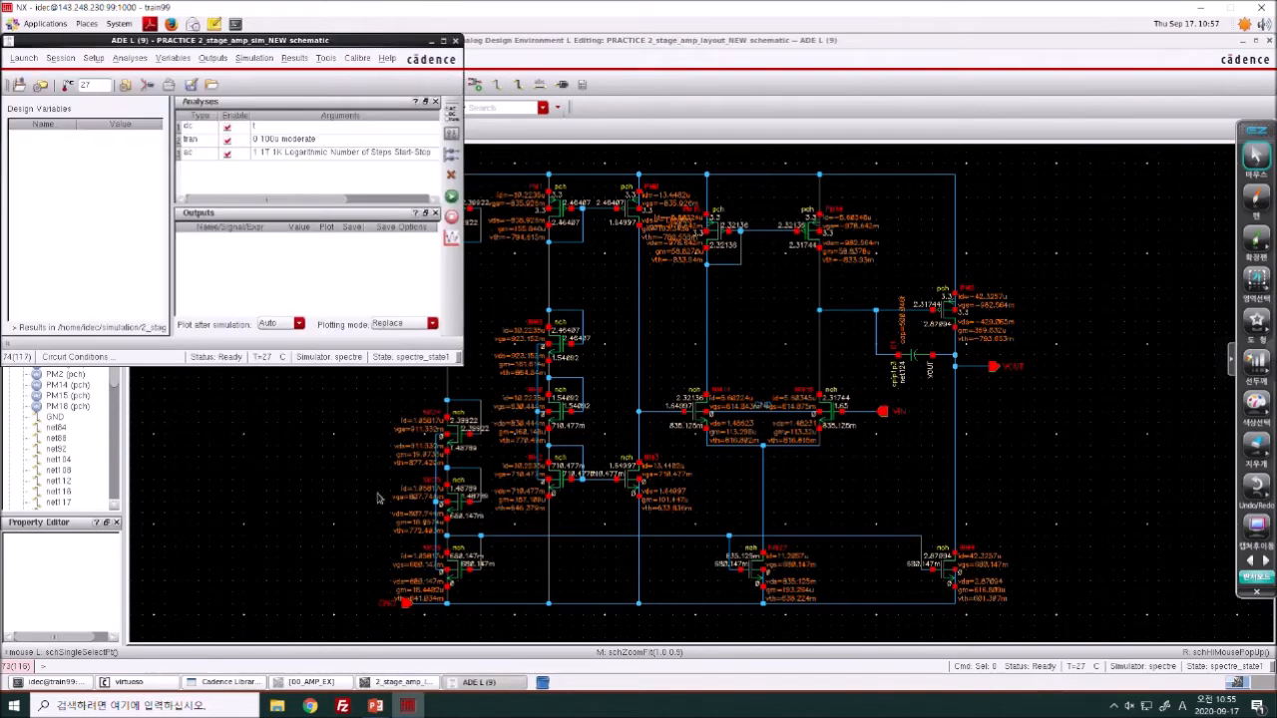
click(451, 113)
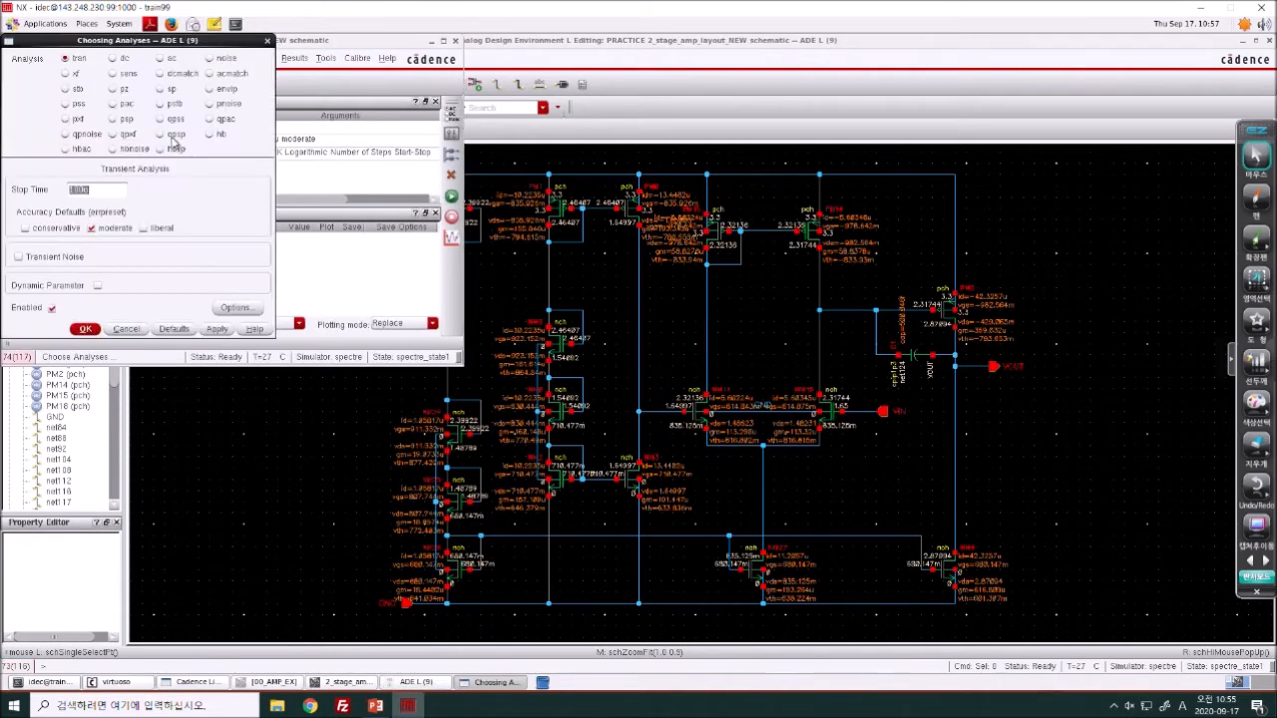
click(208, 57)
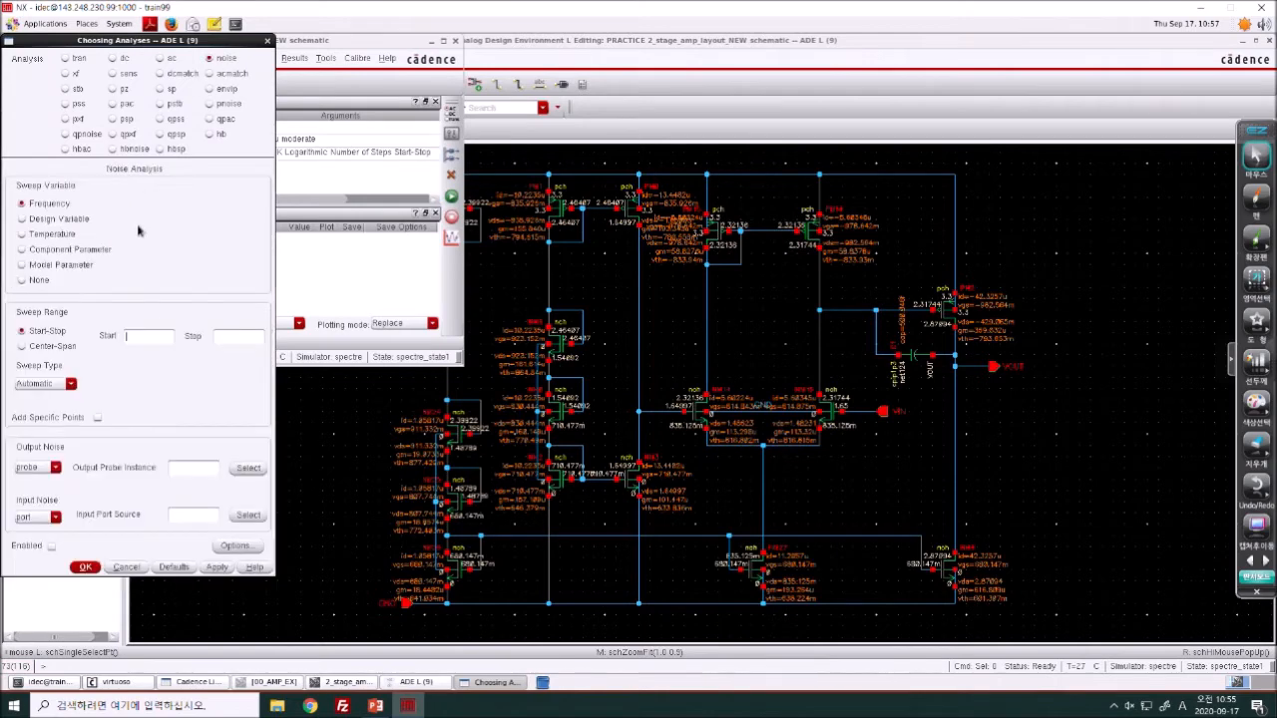
click(237, 339)
text(1T)
click(70, 384)
click(67, 408)
click(182, 391)
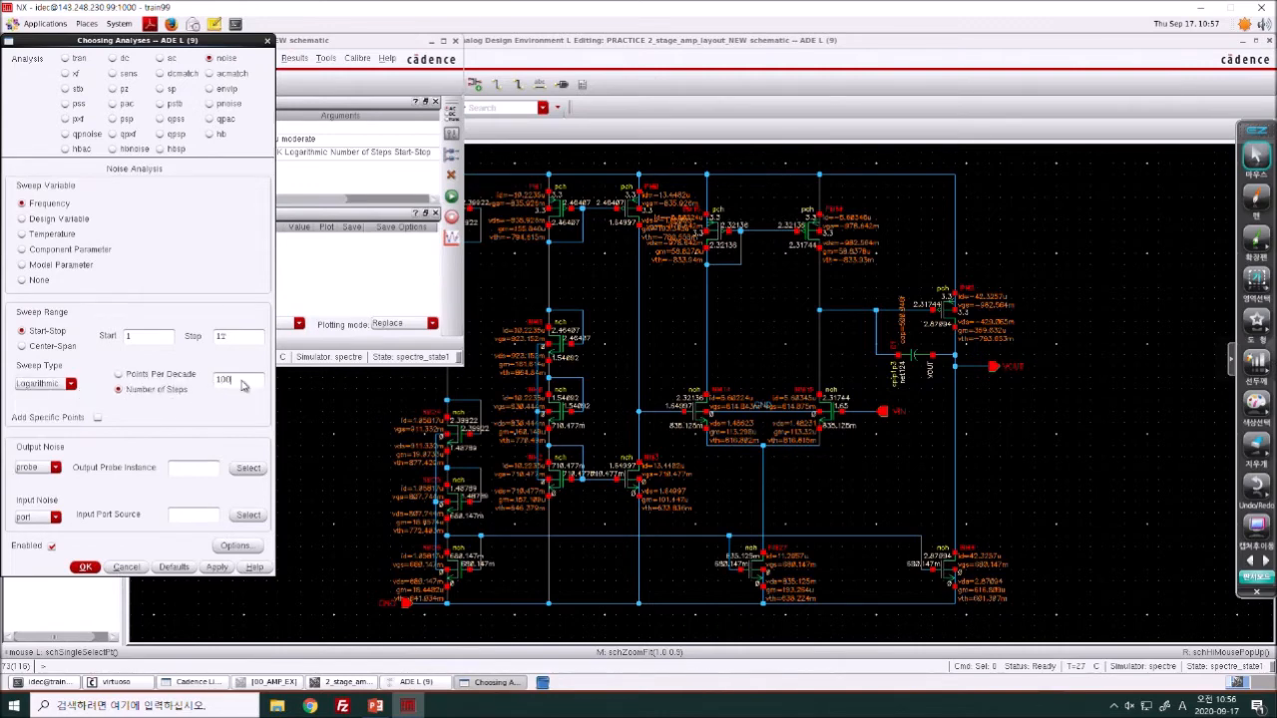
- Set the output noise to voltage, with net VOUT as the positive output node and GND as the negative one
click(37, 467)
click(36, 478)
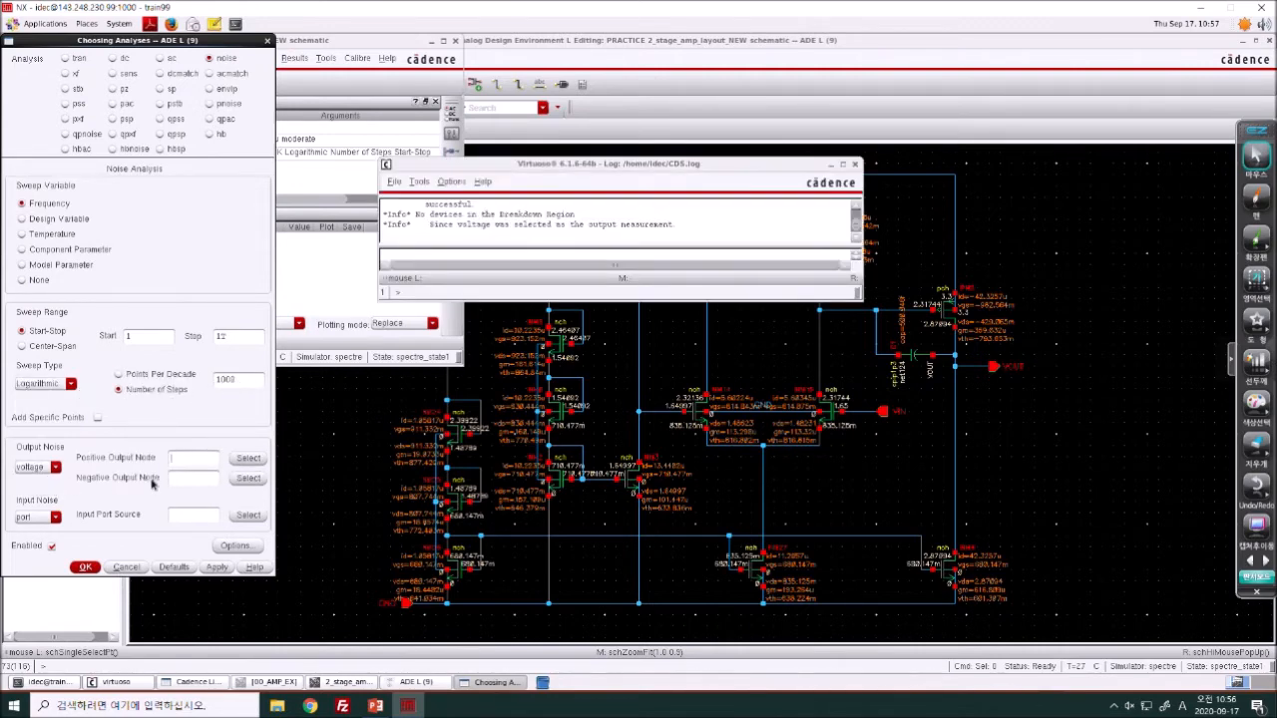
click(323, 458)
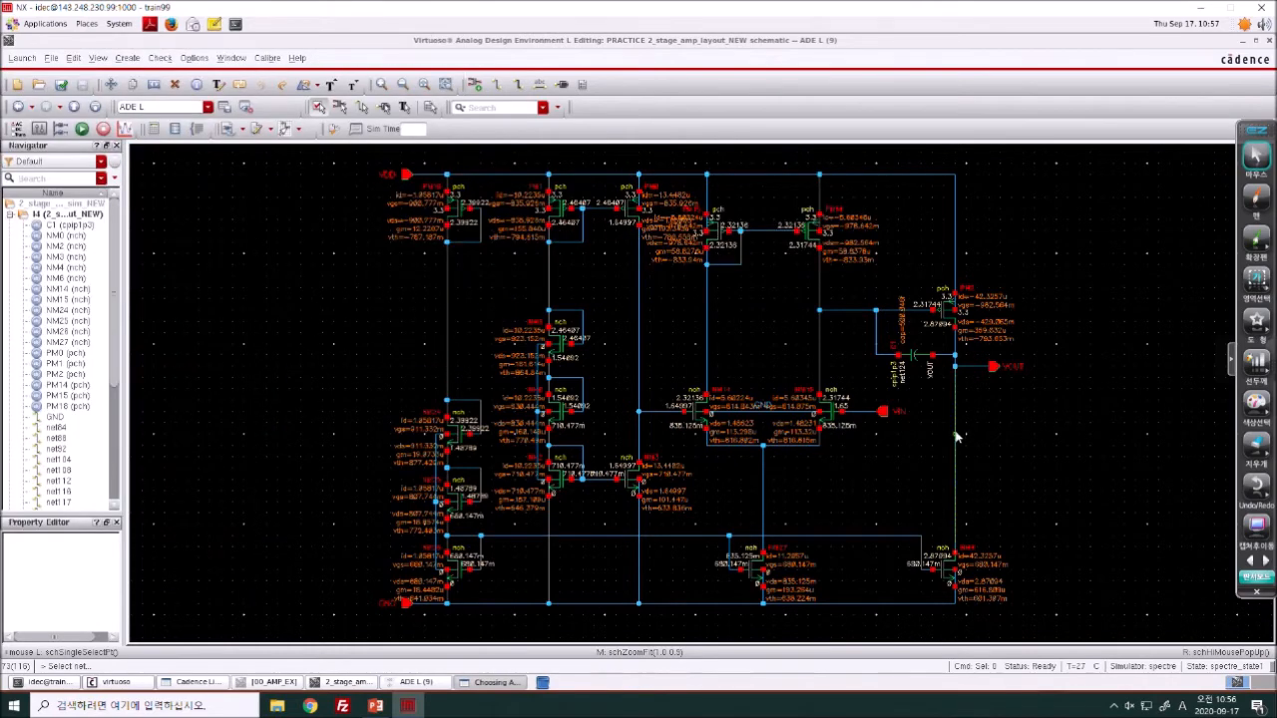
double_click(844, 44)
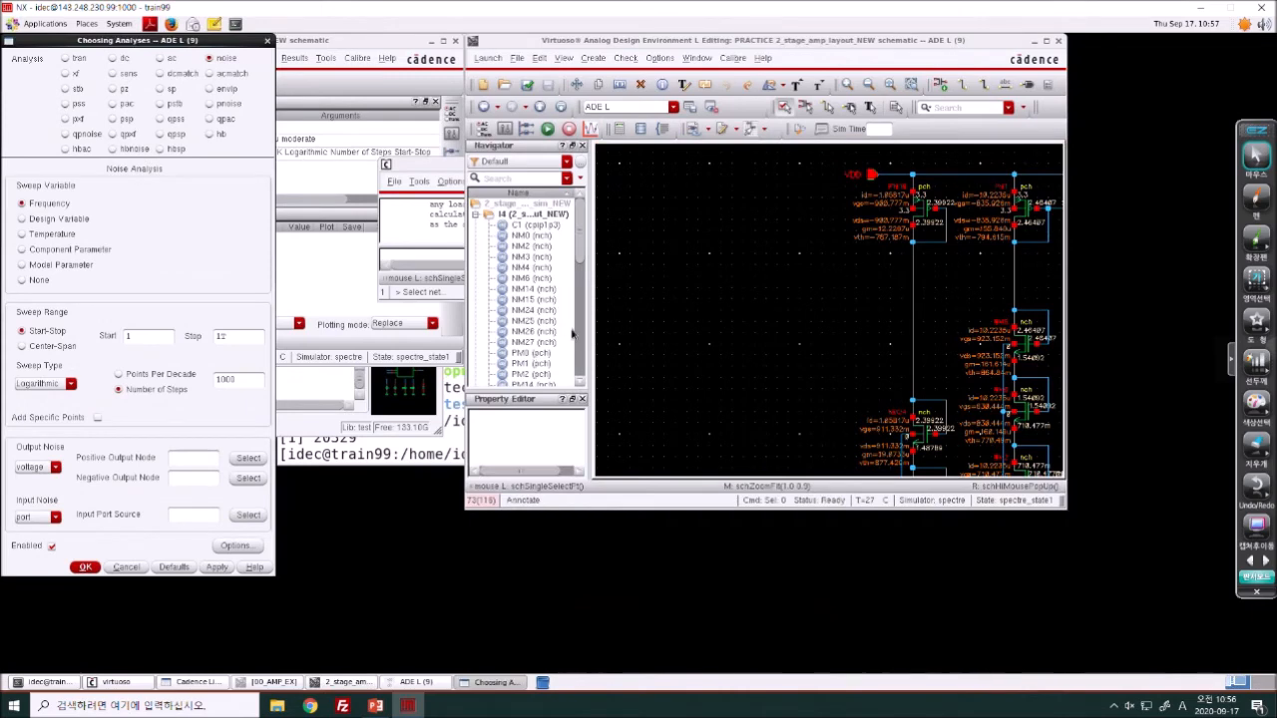
scroll(565, 337, down, 5)
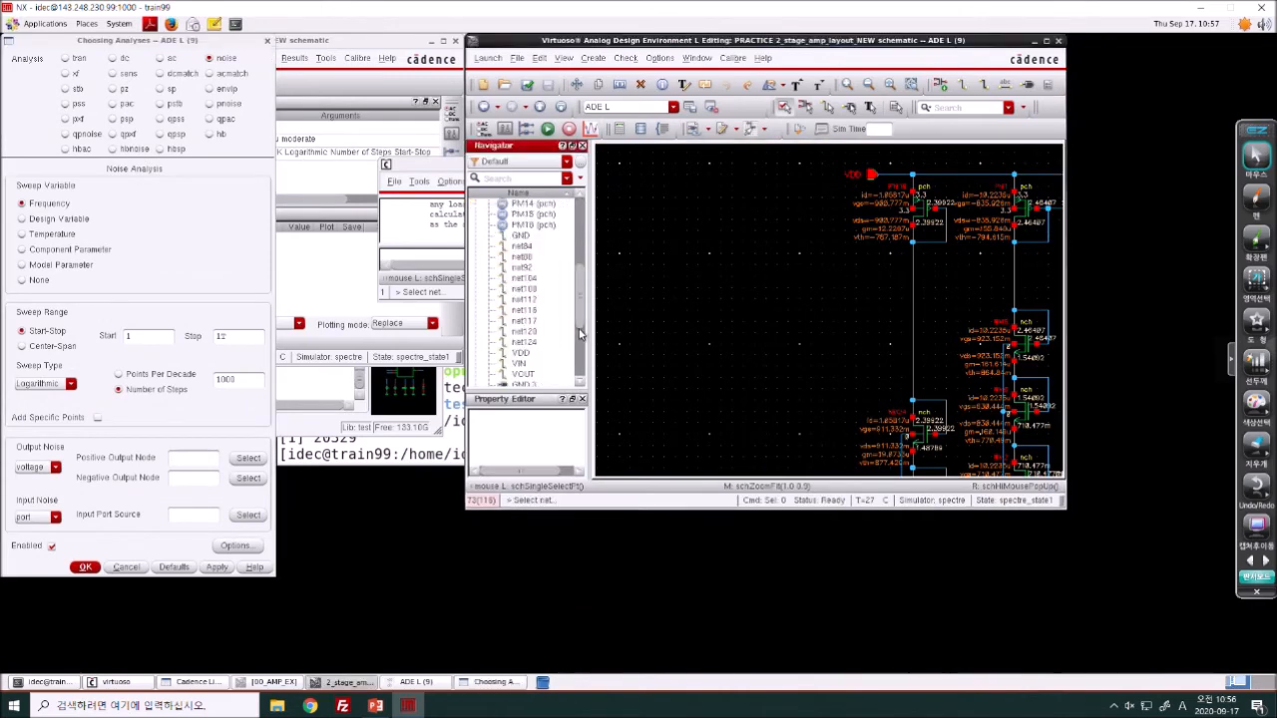
click(528, 375)
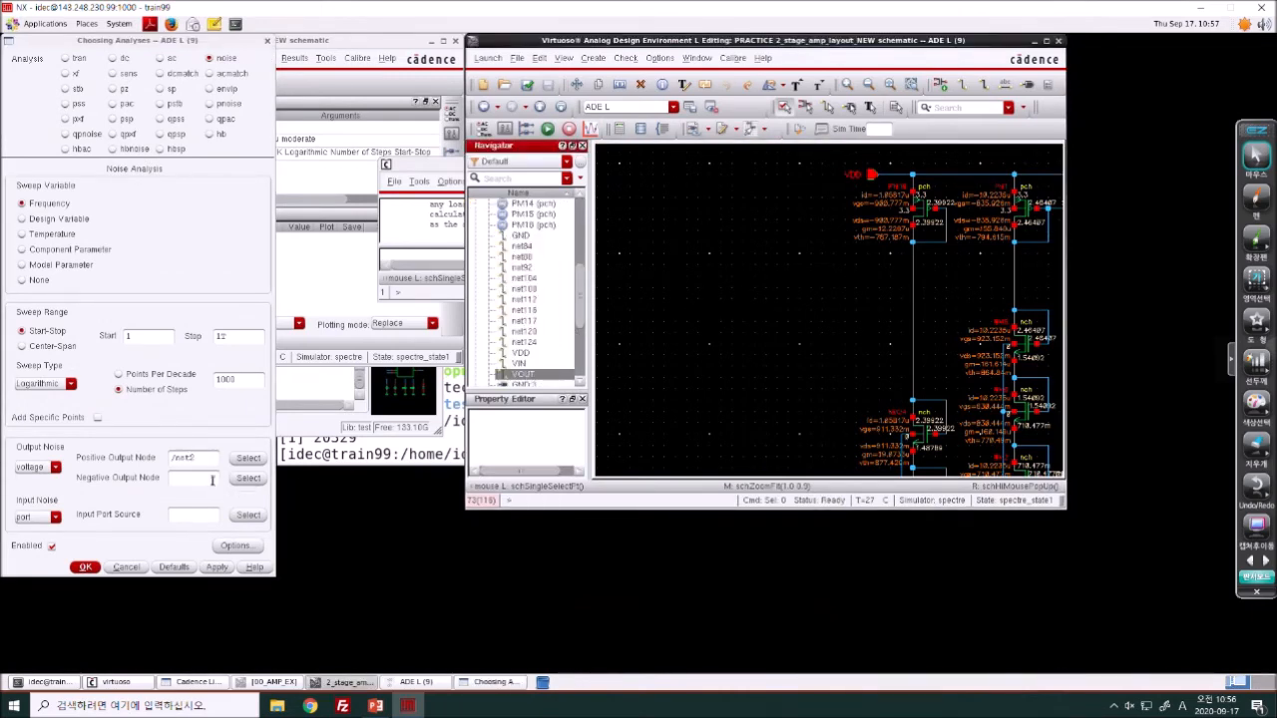
click(247, 479)
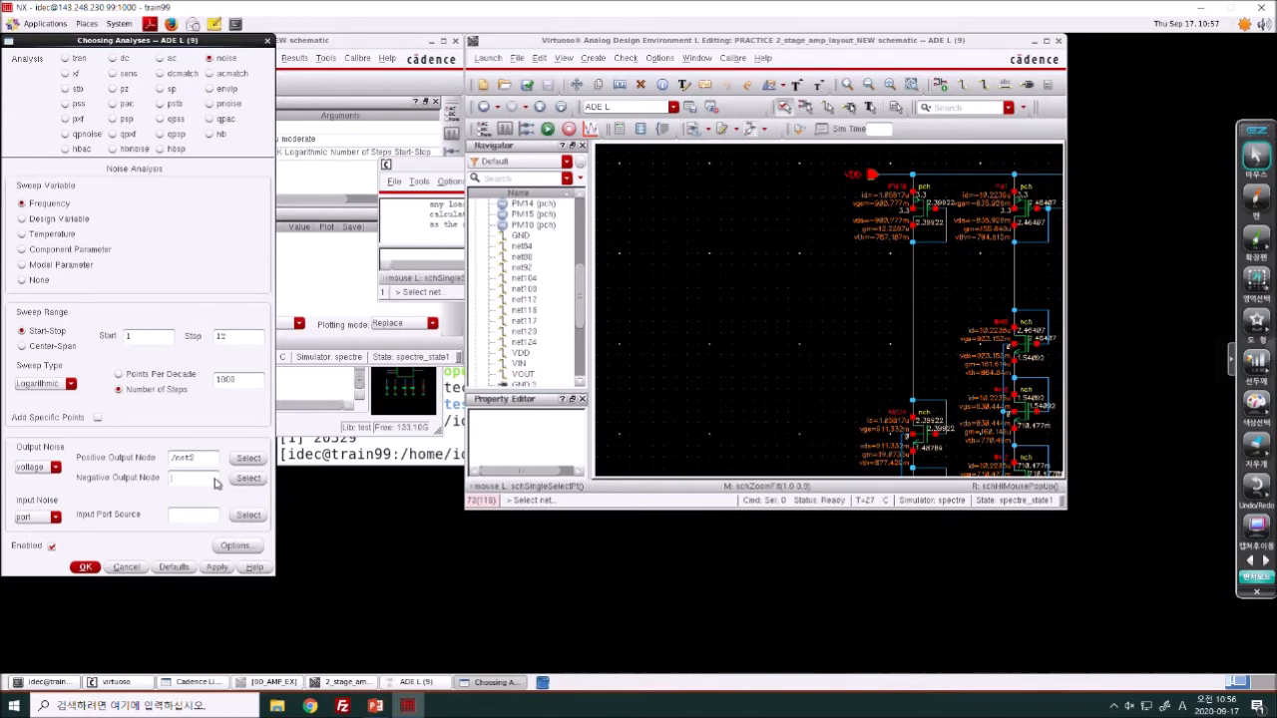
scroll(523, 364, down, 1)
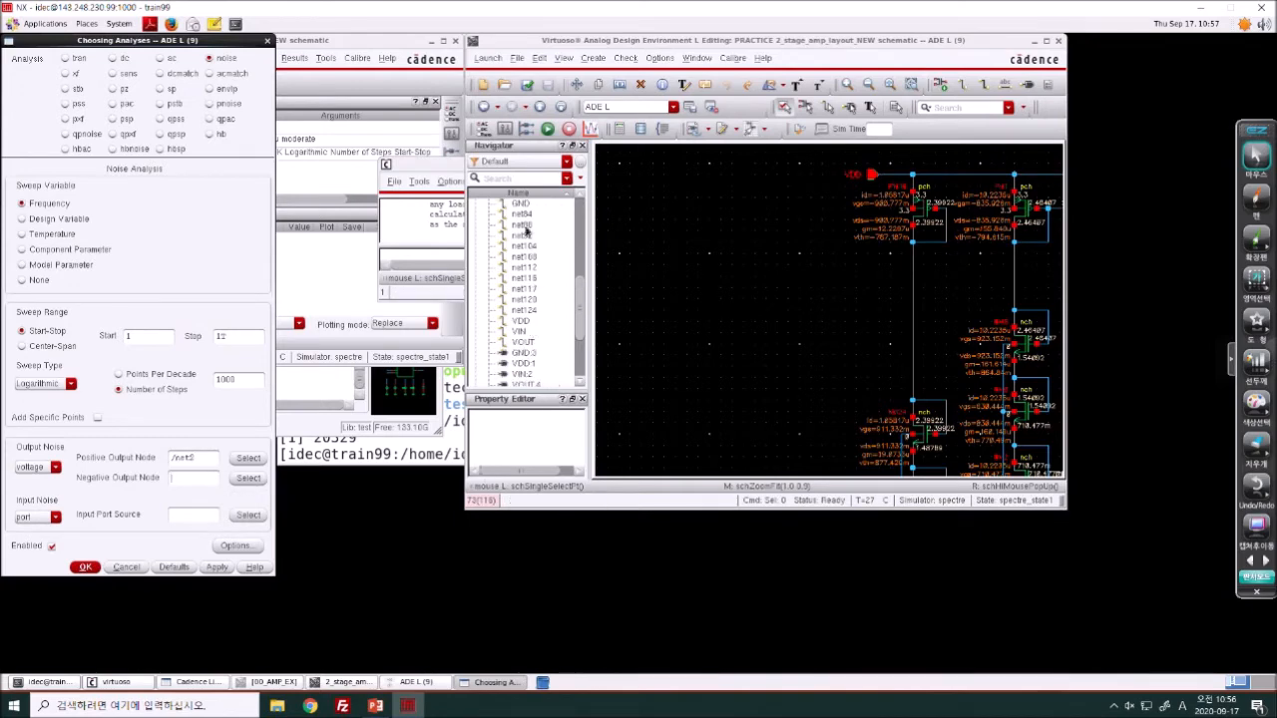
click(520, 203)
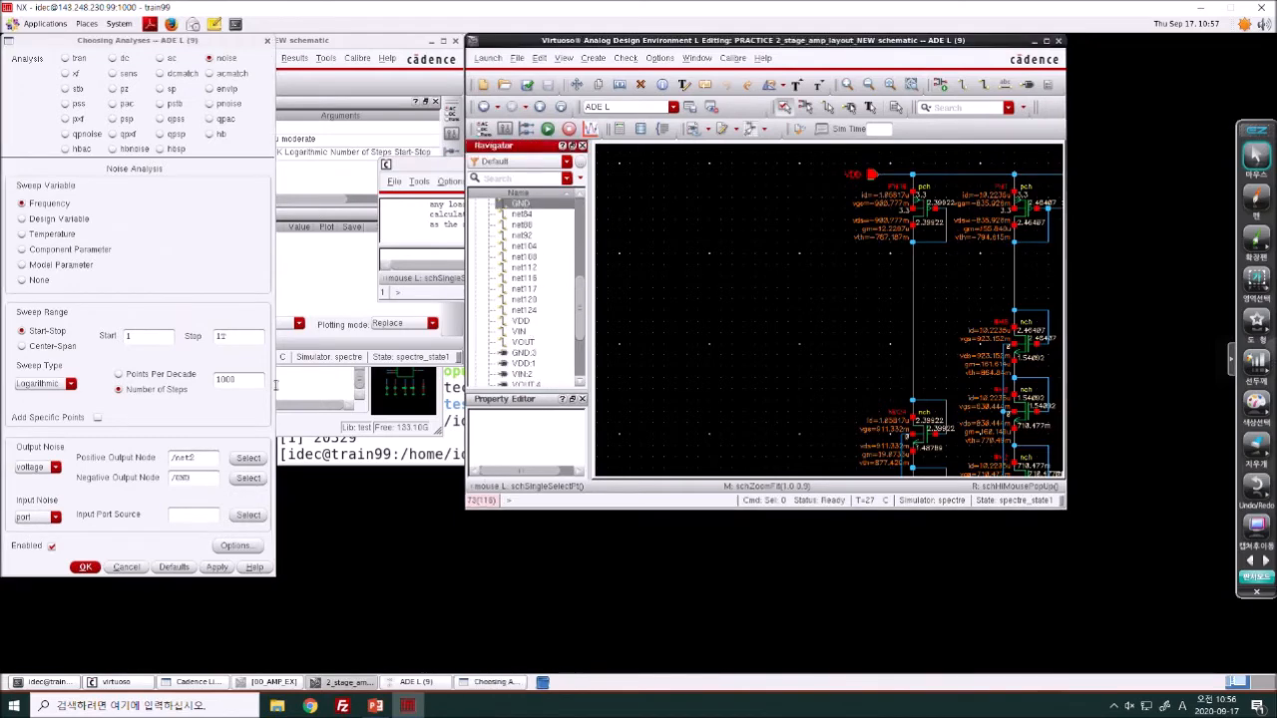
- Set the input noise to none, accept the noise analysis, run the simulation and close its output log
click(52, 517)
click(28, 556)
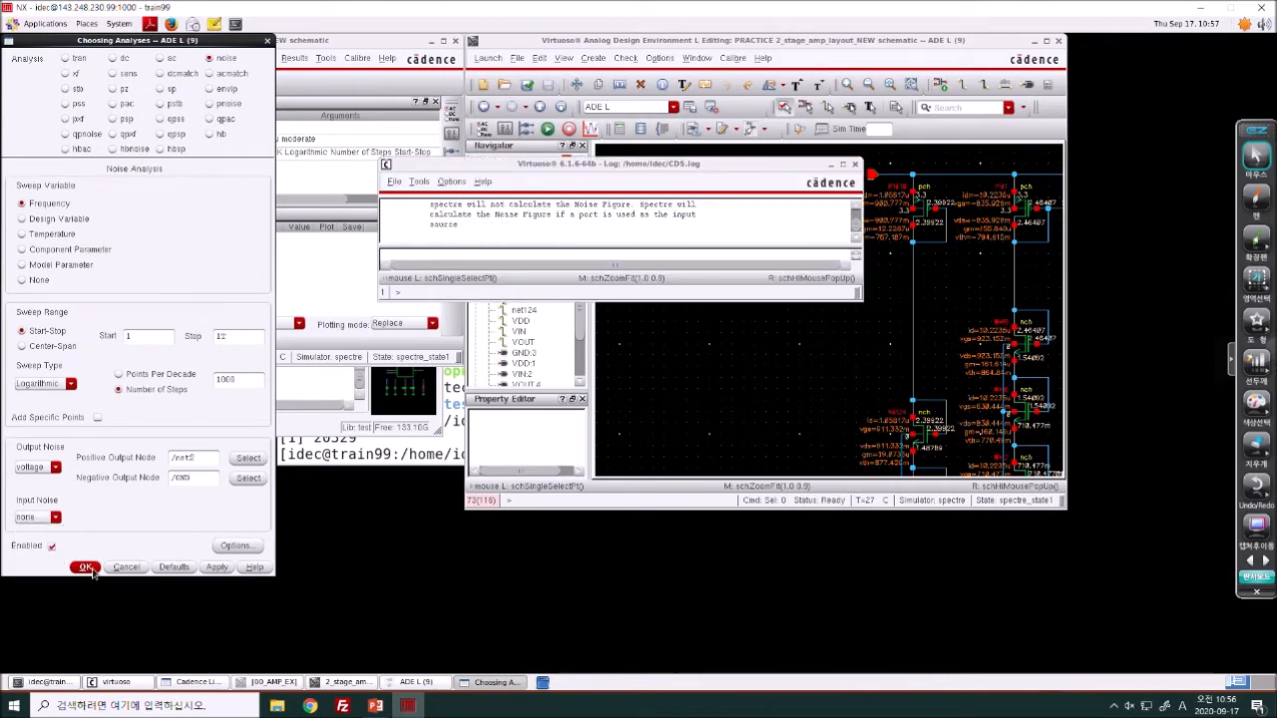
click(85, 566)
click(325, 287)
click(452, 198)
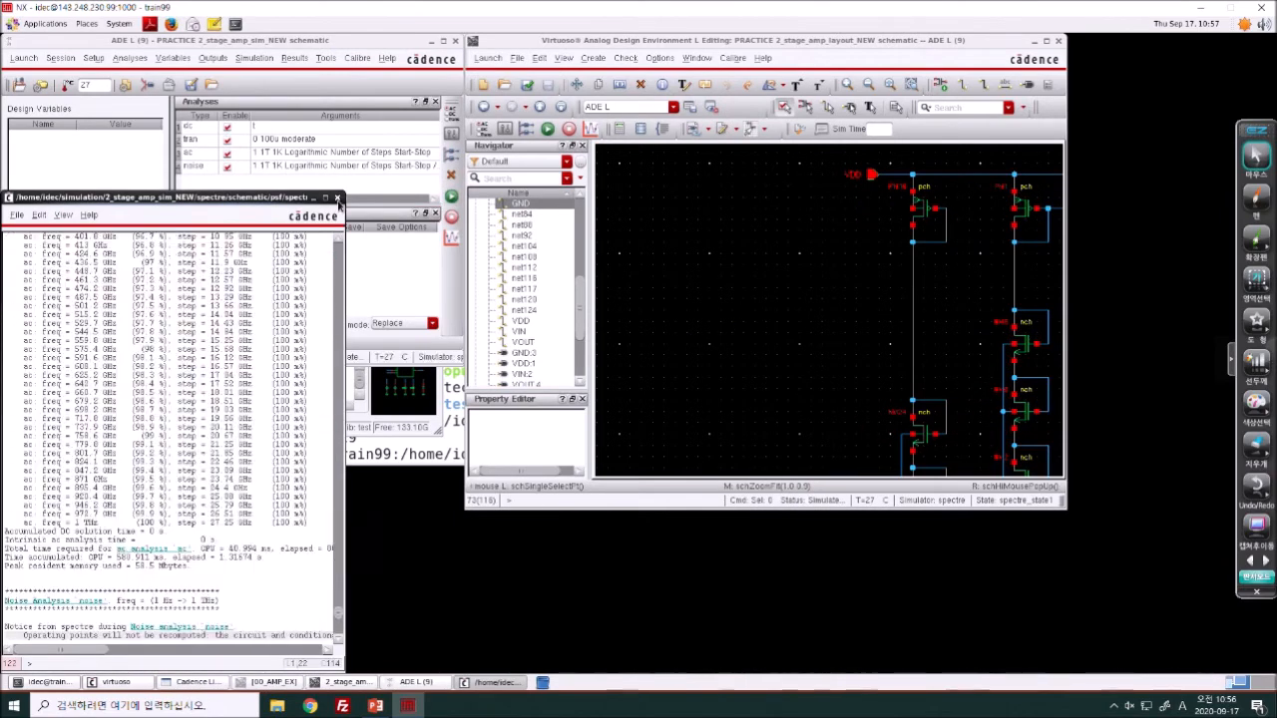
click(337, 197)
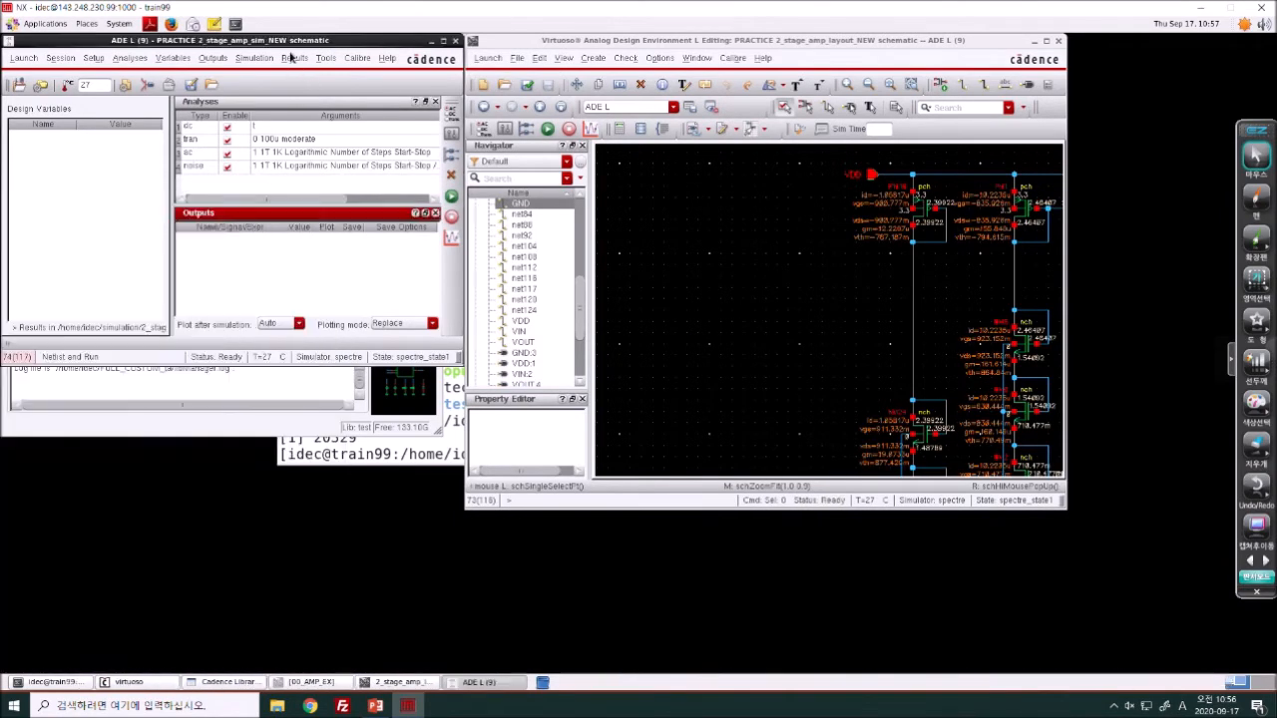
- Start a noise summary of integrated noise from 1 to 1T Hz, including the listed device type
click(295, 58)
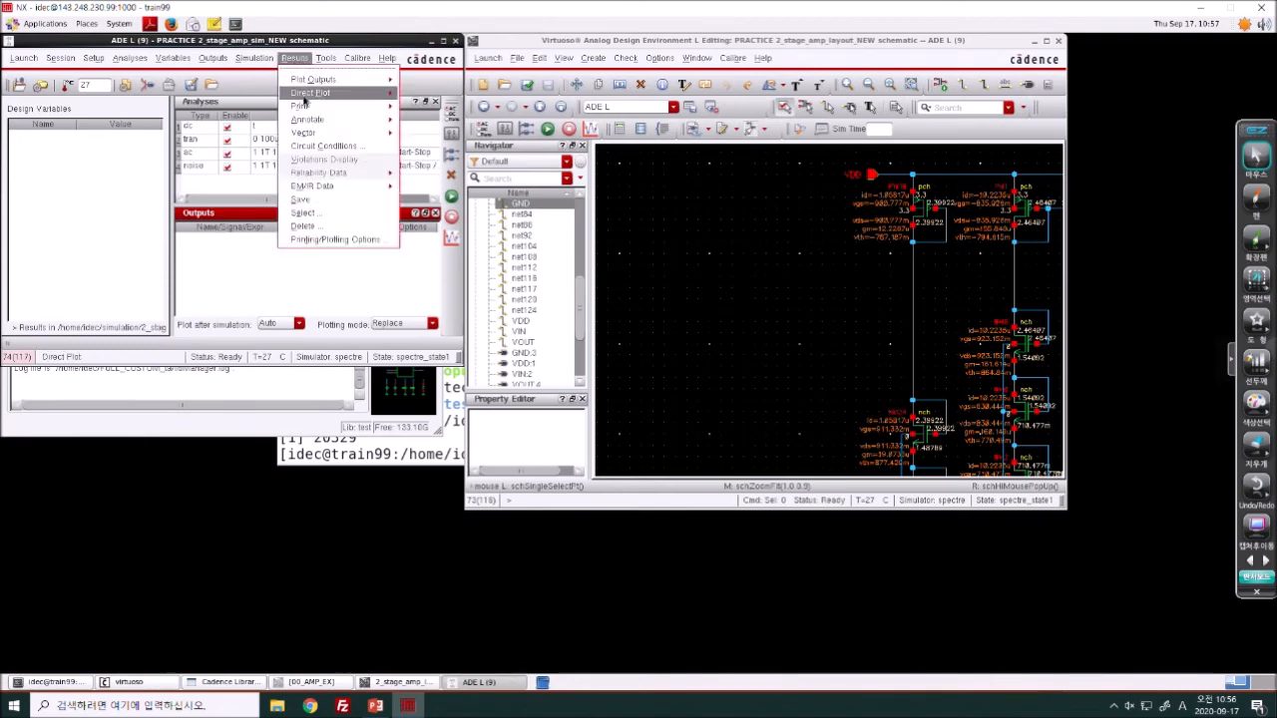
mouse_move(304, 107)
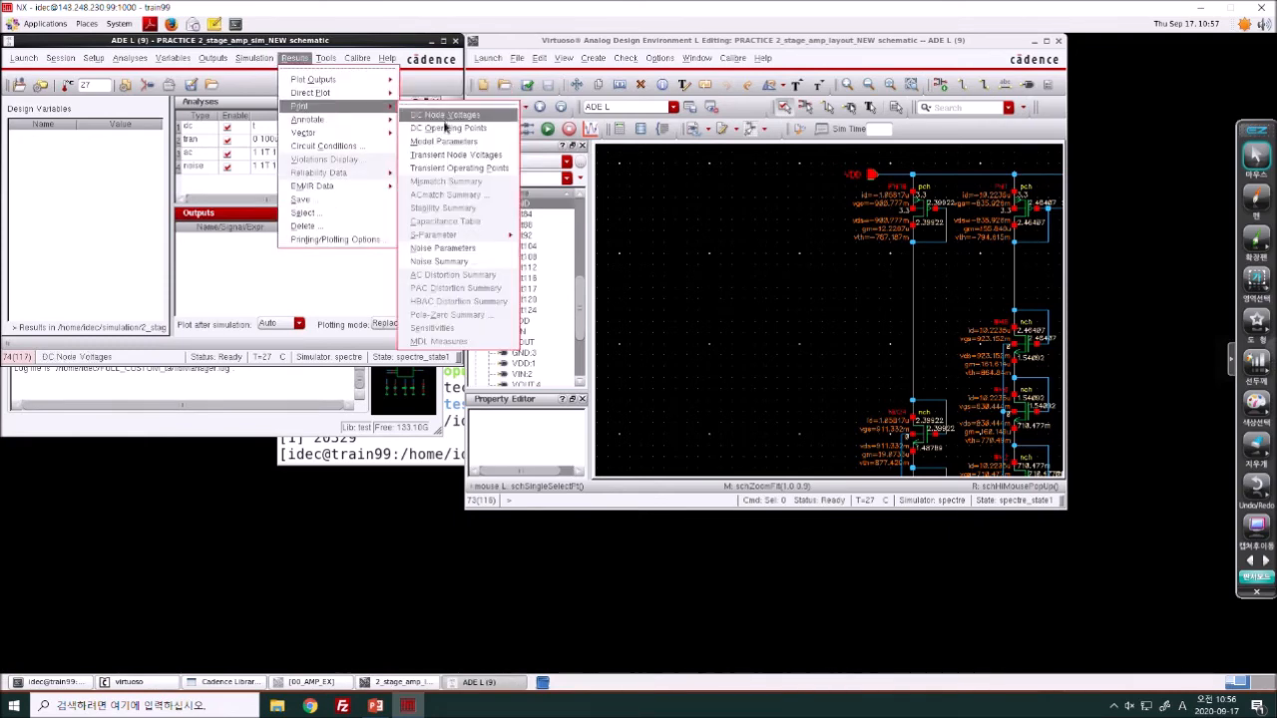
click(453, 264)
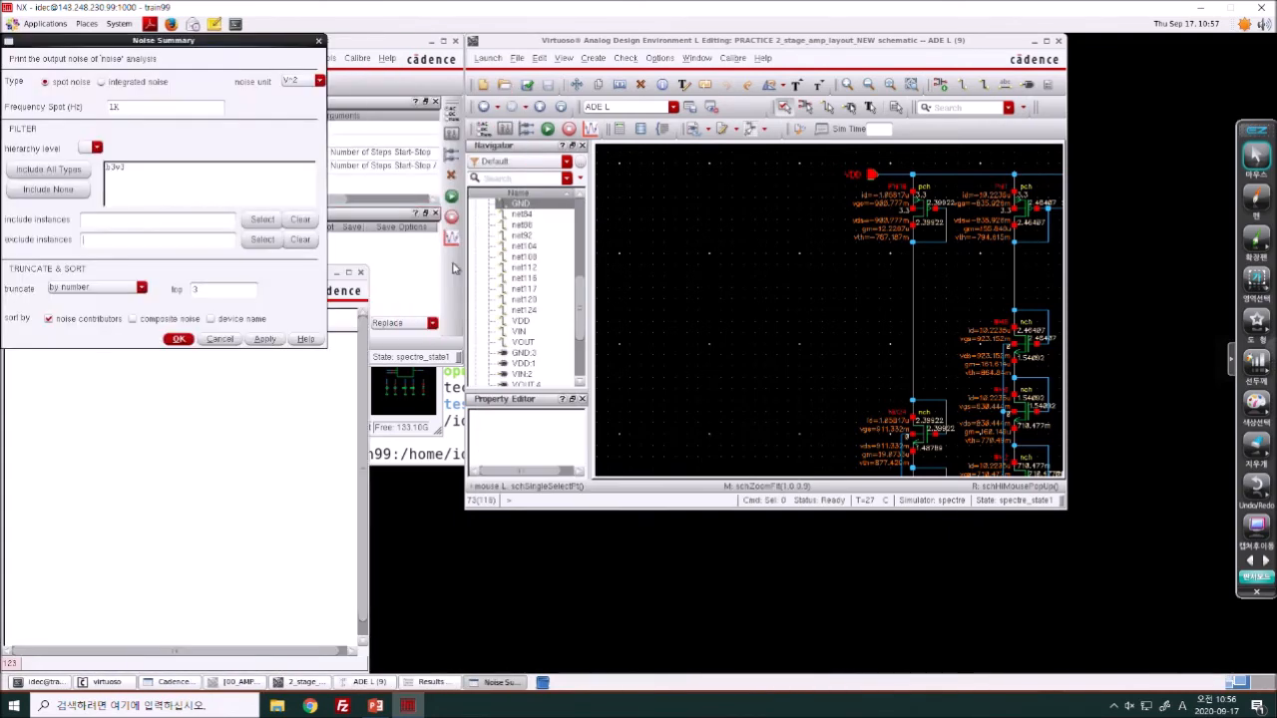
click(127, 83)
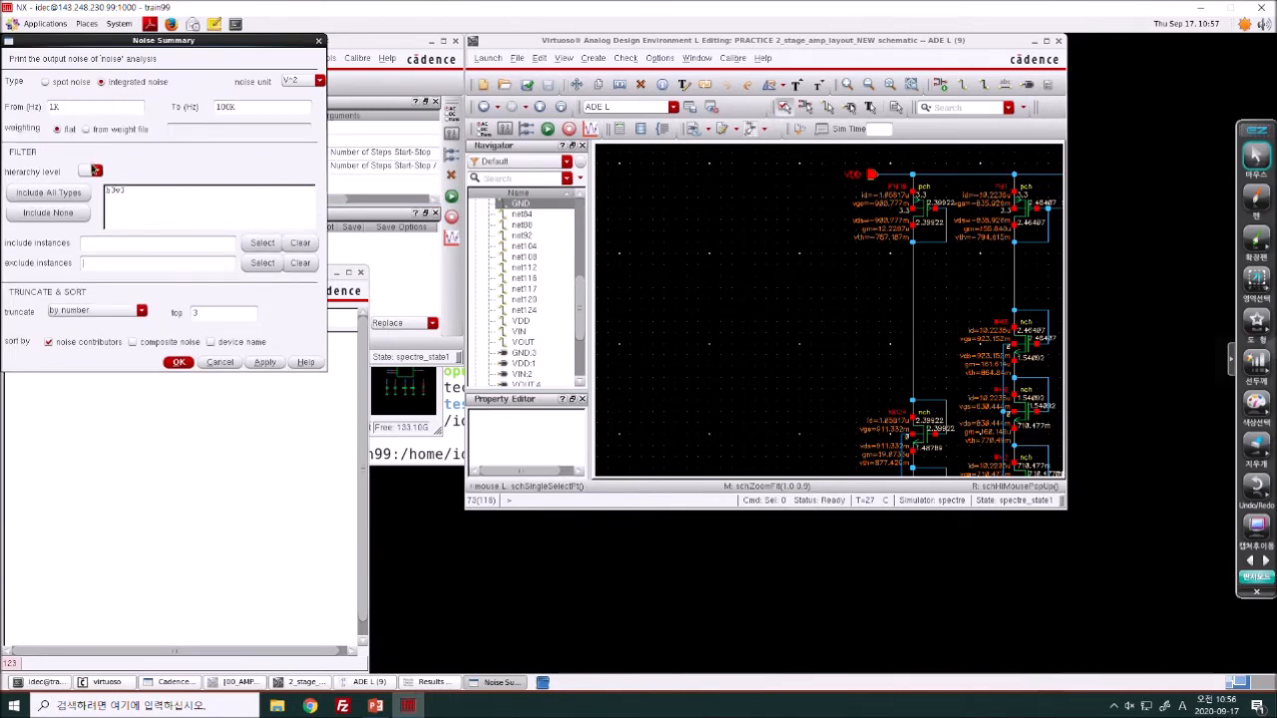
key(BackSpace)
key(Tab)
text(1)
click(111, 192)
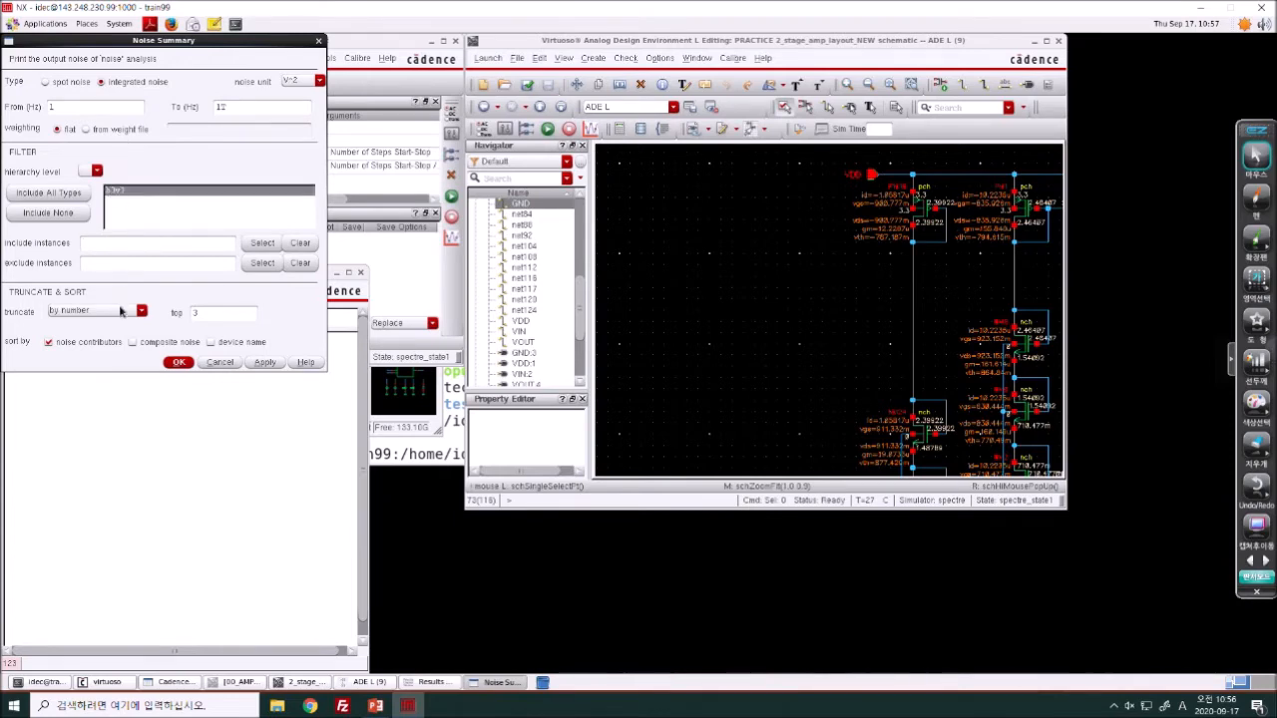
- Circle the truncate settings, raise the number of top noise contributors and apply the noise summary
click(1254, 197)
mouse_move(12, 317)
mouse_down()
mouse_move(66, 333)
mouse_move(100, 287)
mouse_move(10, 311)
mouse_up()
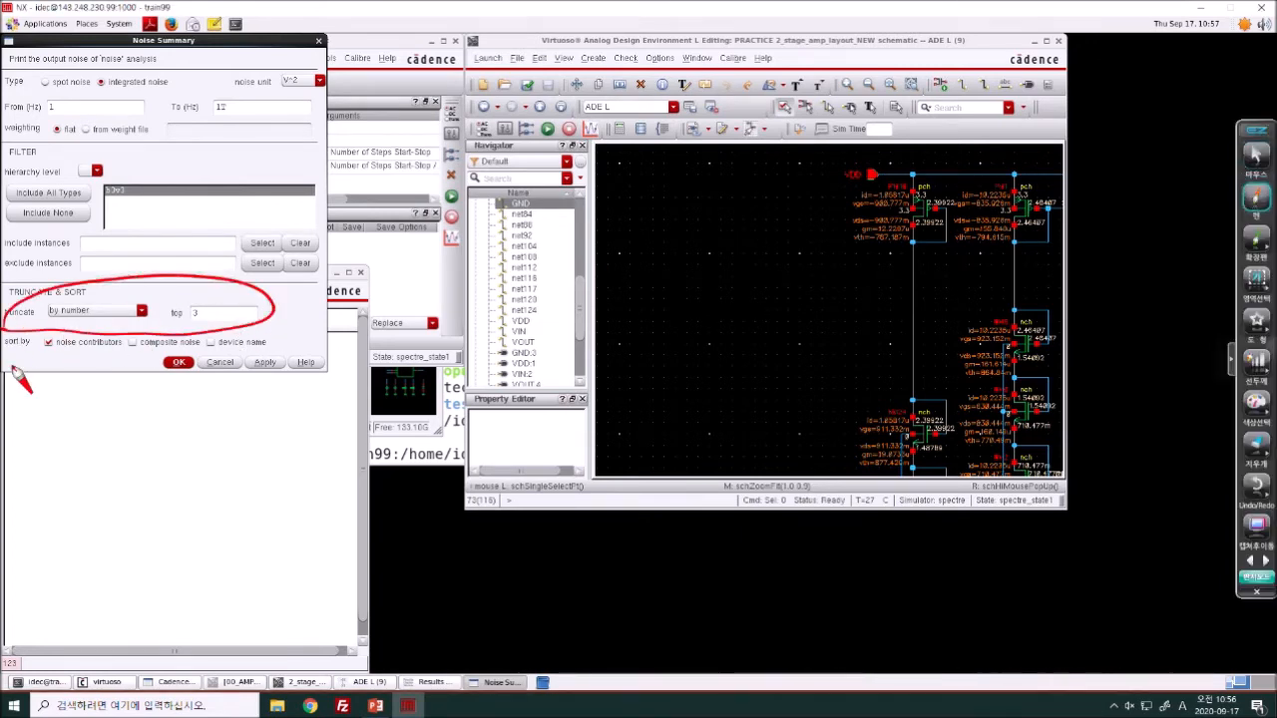
click(1255, 155)
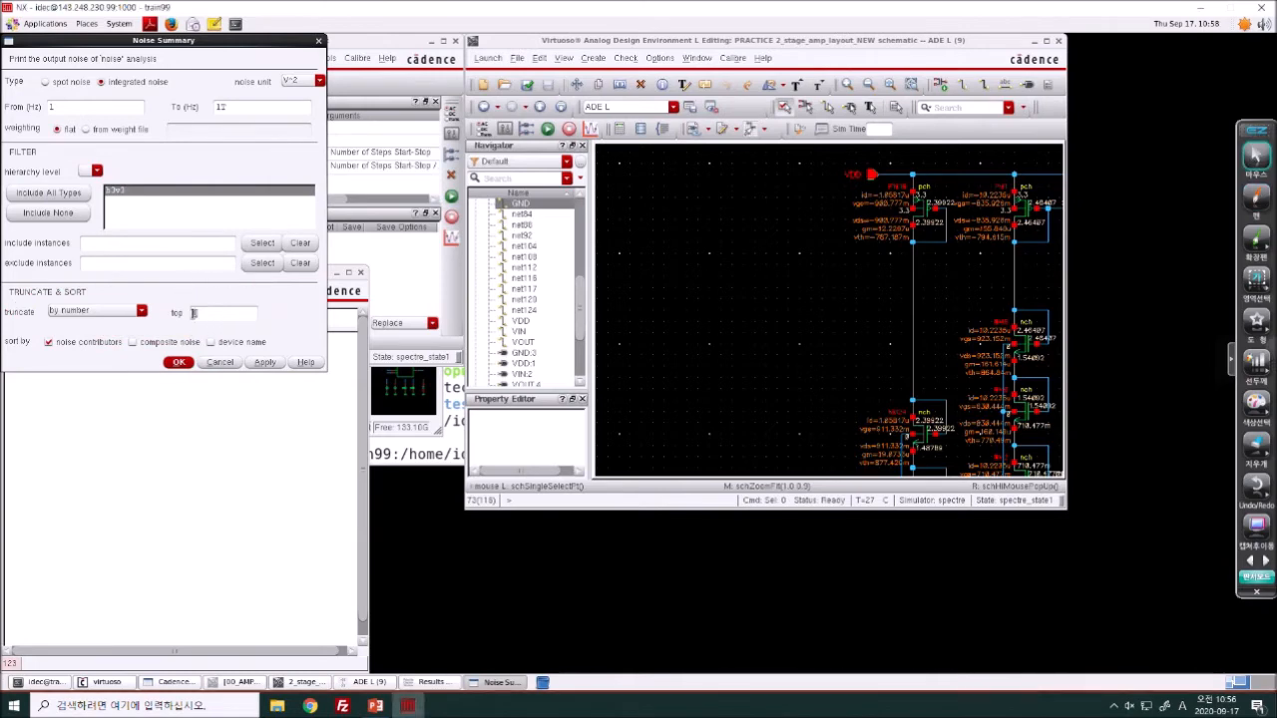
click(270, 365)
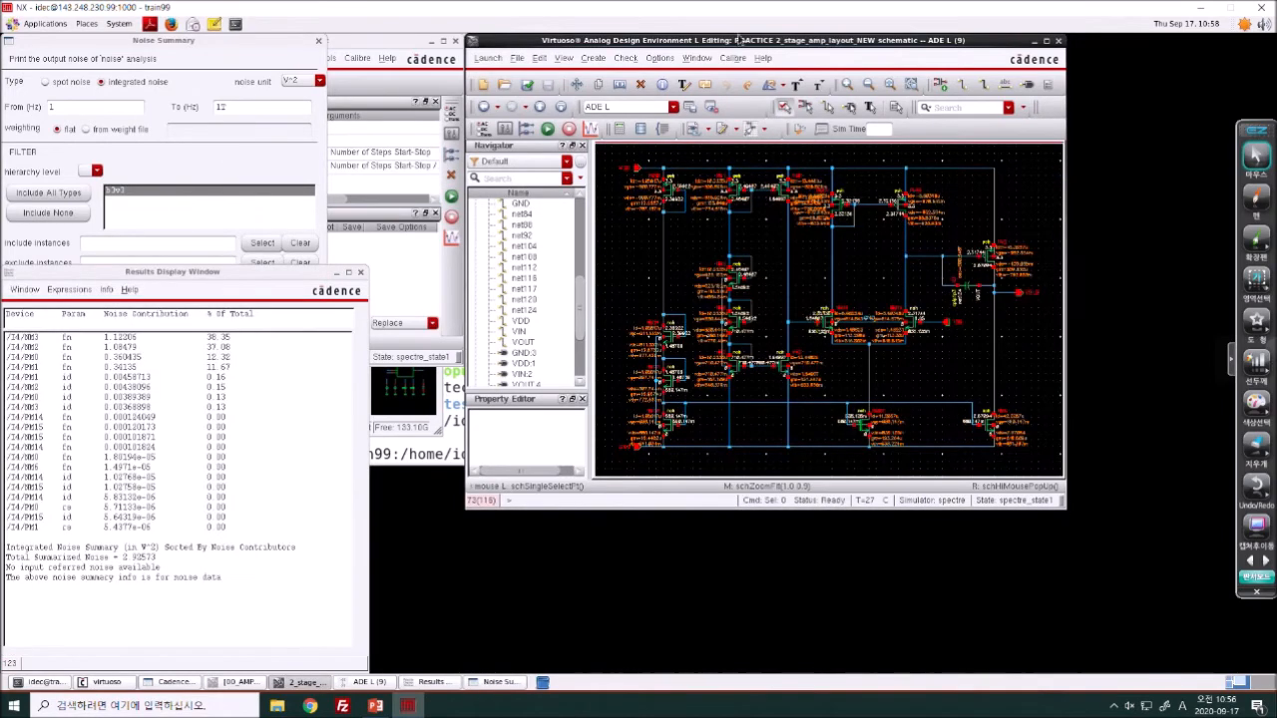
- Examine the NM3 and NM2 entries in the noise summary and locate both transistors in the amplifier schematic
click(287, 480)
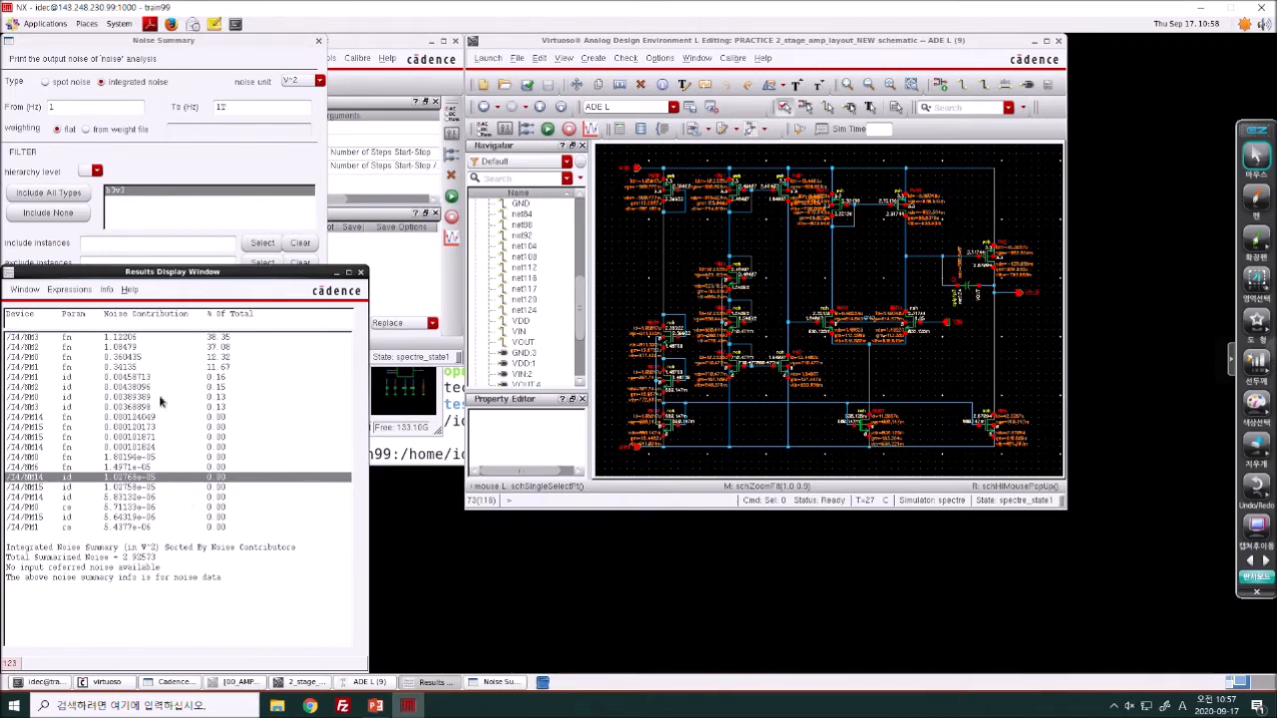
click(243, 337)
click(243, 348)
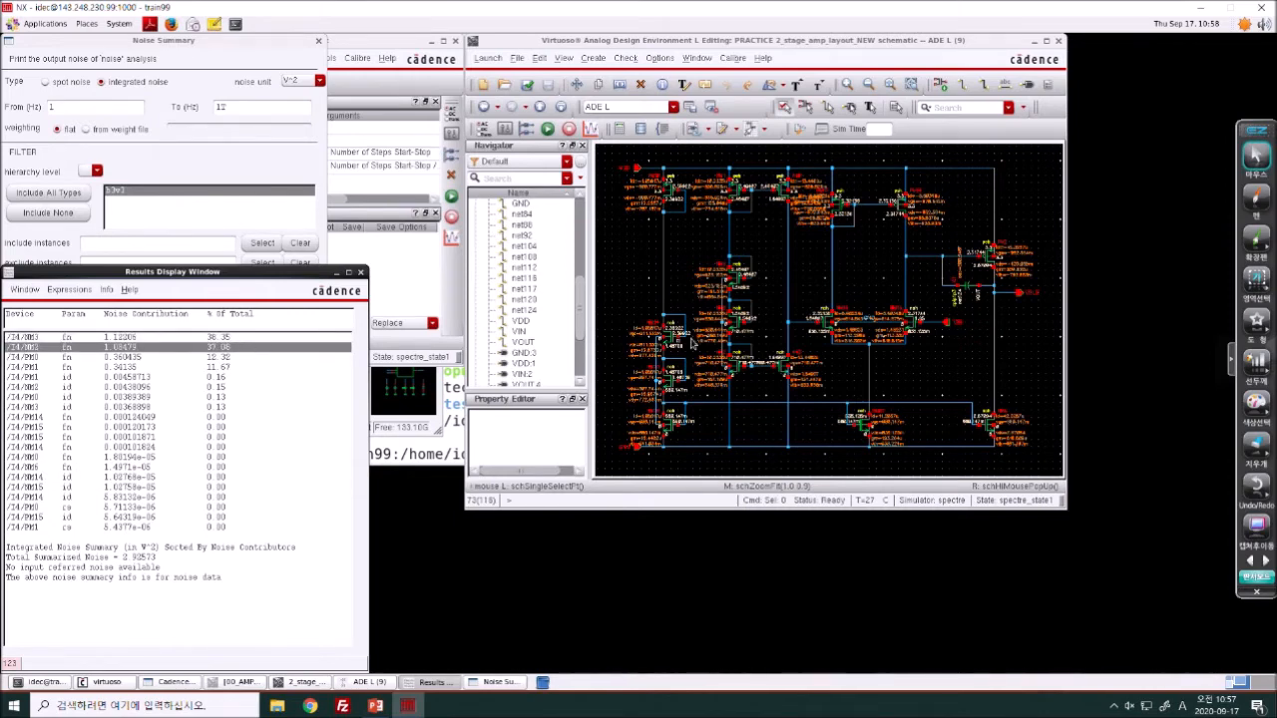
right_drag(700, 321, 853, 422)
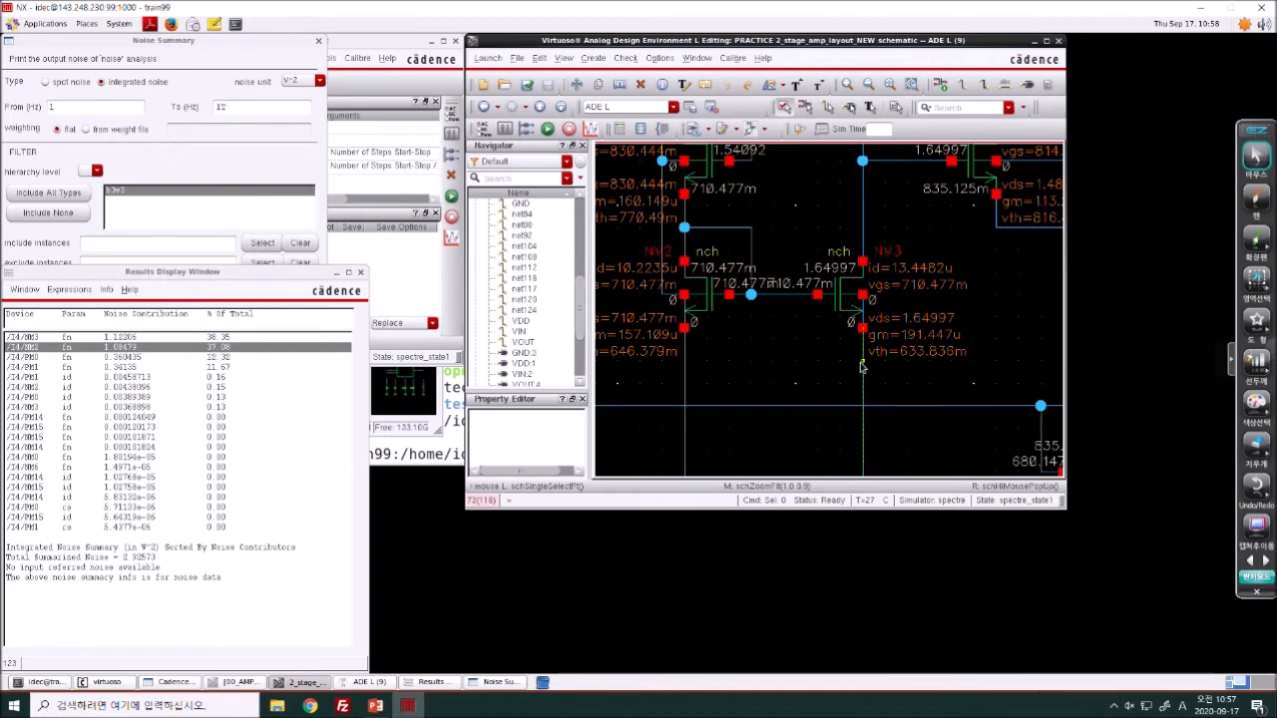
key(f)
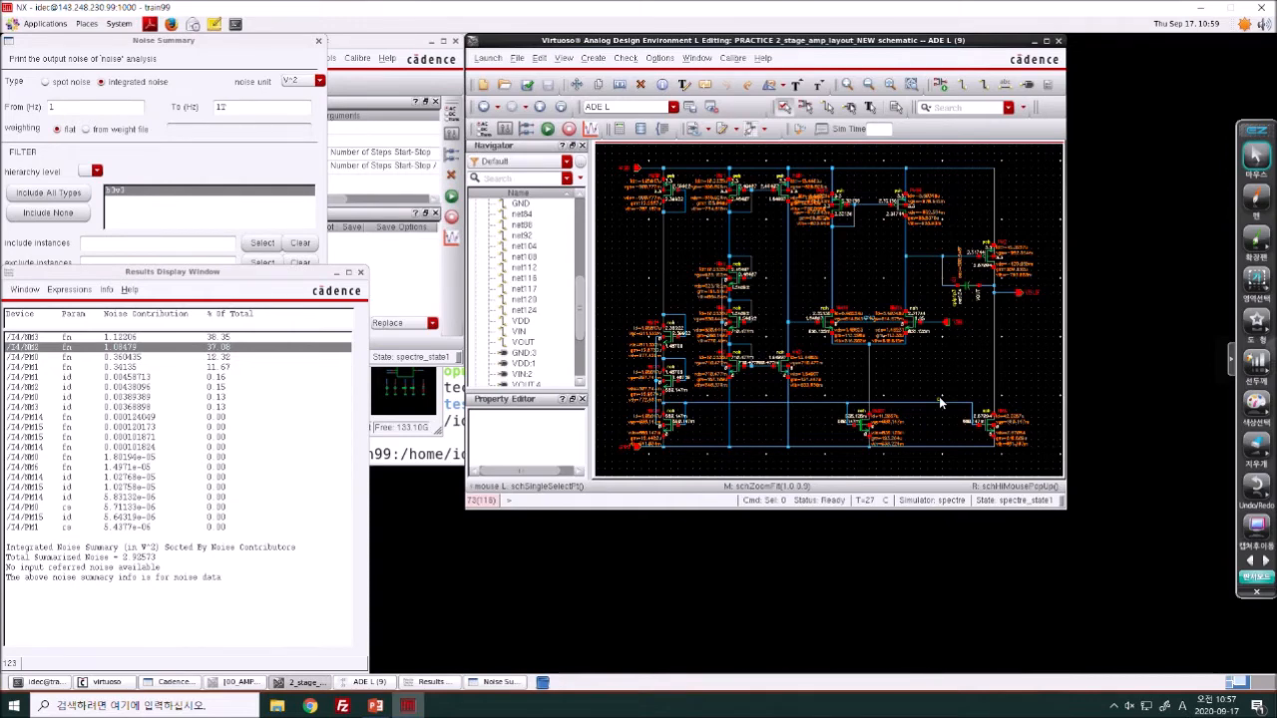
- Close the noise results, the Noise Summary form, the ADE L session without saving its state, and the amplifier schematic
click(362, 272)
click(236, 367)
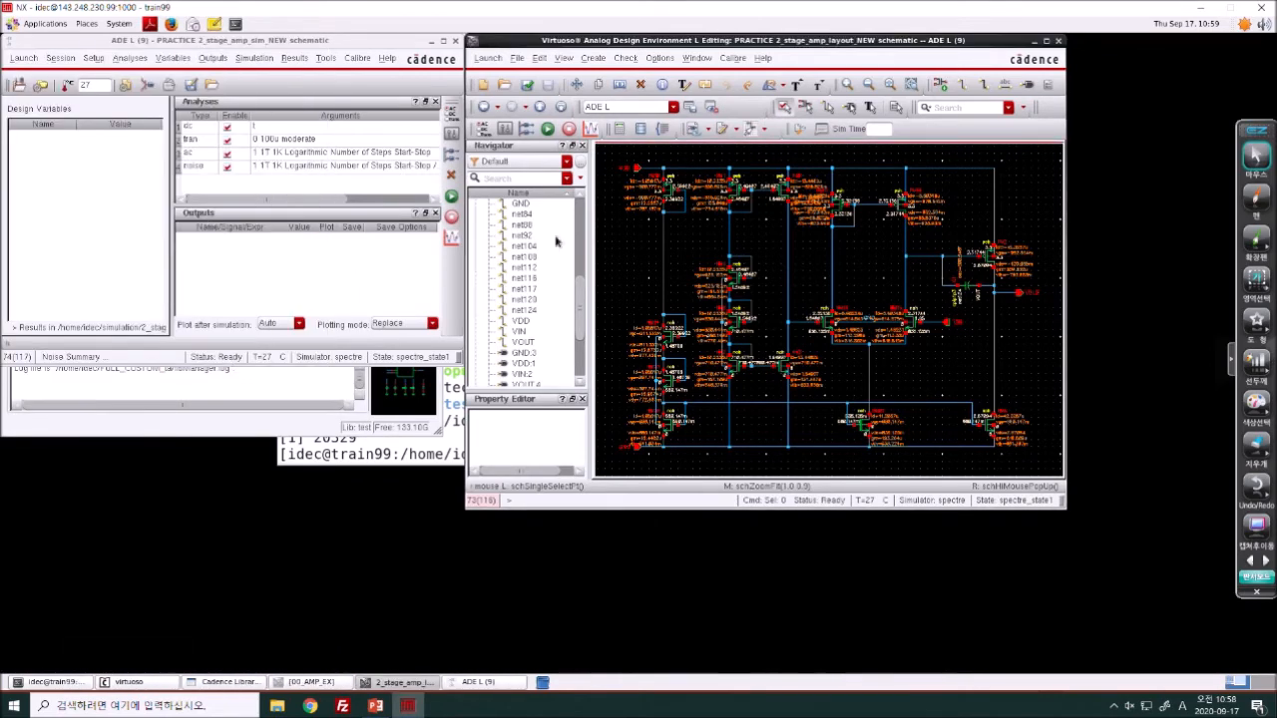
click(455, 41)
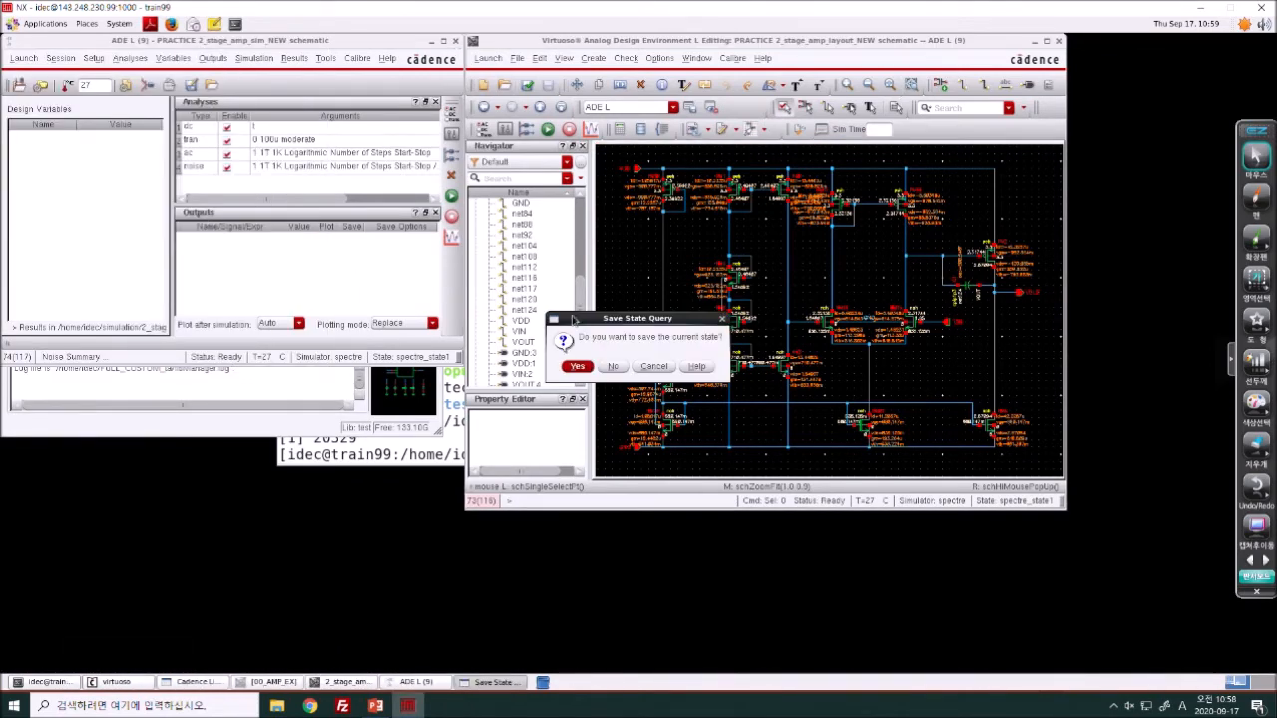
click(614, 367)
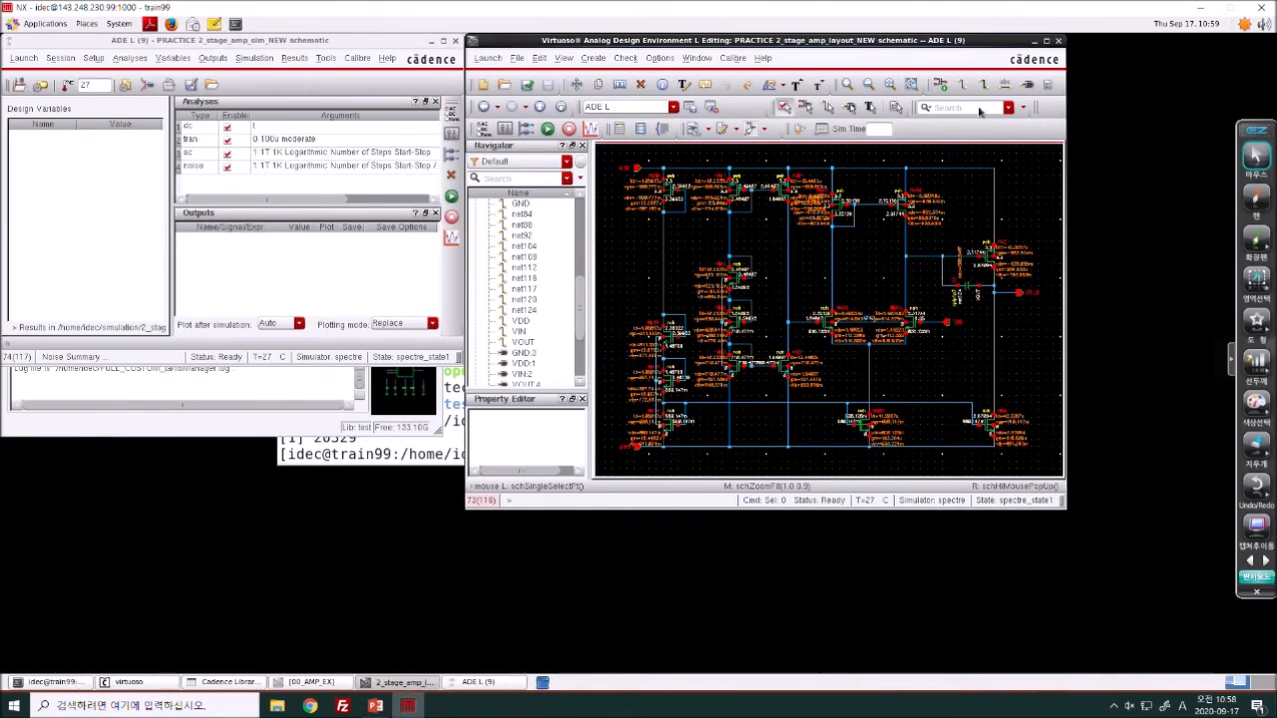
click(1058, 42)
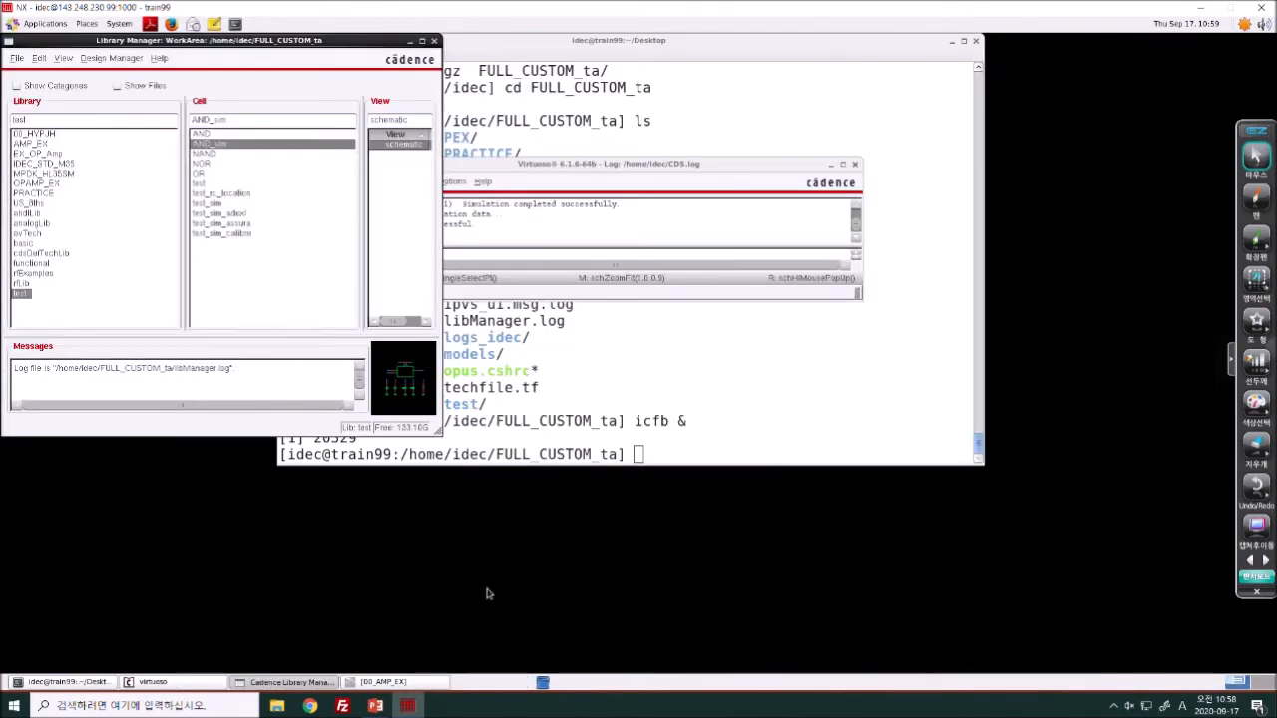
- Switch to PowerPoint, highlight the Multi Core Sim Option topic on the Exercise slide and return to the Virtuoso session
click(375, 705)
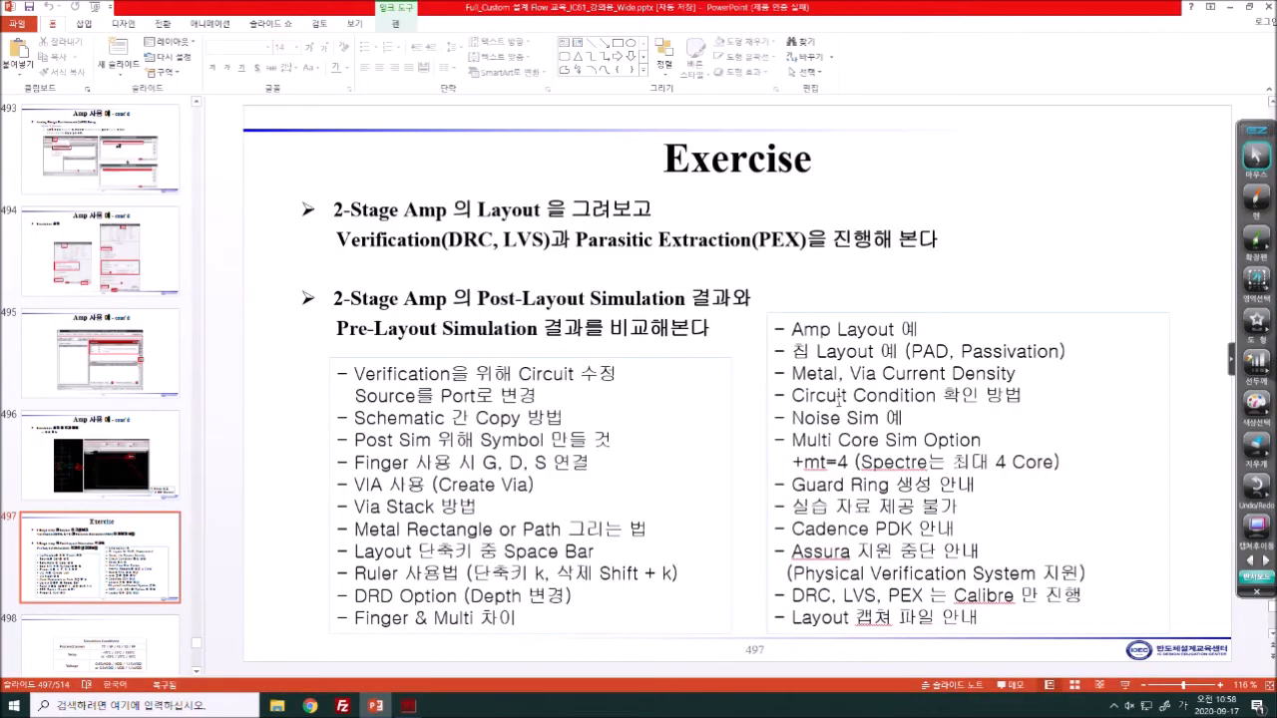
drag(795, 439, 1003, 464)
click(1009, 464)
click(408, 706)
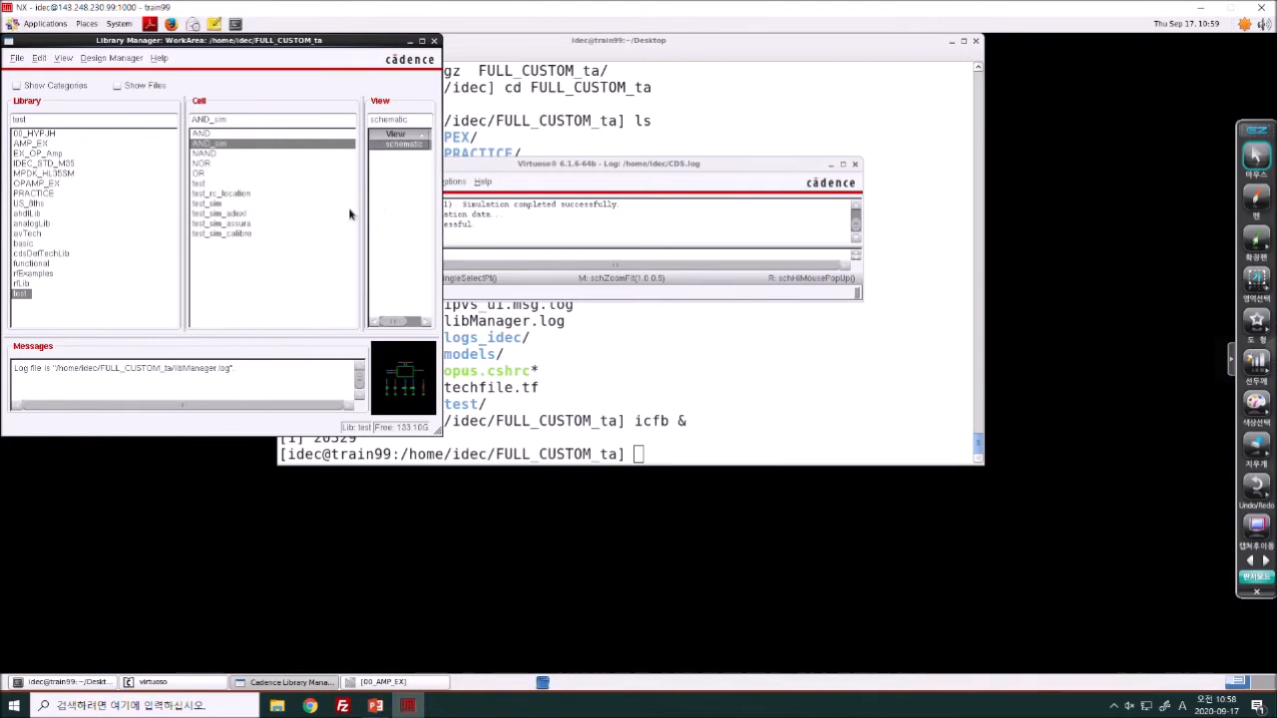
- Open the NOR layout from the test library and place a copy of a pch transistor in the empty area beside the cell
click(209, 162)
double_click(402, 144)
drag(611, 99, 933, 95)
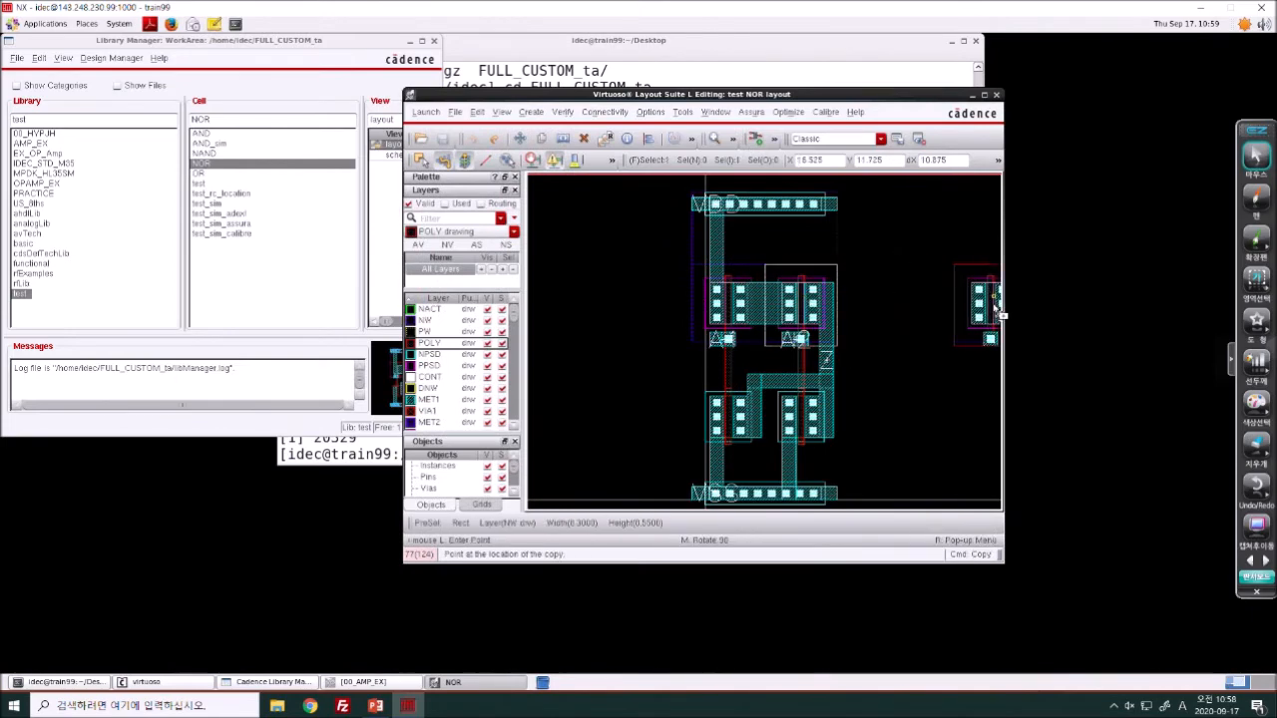
key(shift+z)
right_drag(922, 307, 972, 358)
- Give the copied pch instance a Detached bodytie with left, right, bottom and top taps to form a guard ring
key(q)
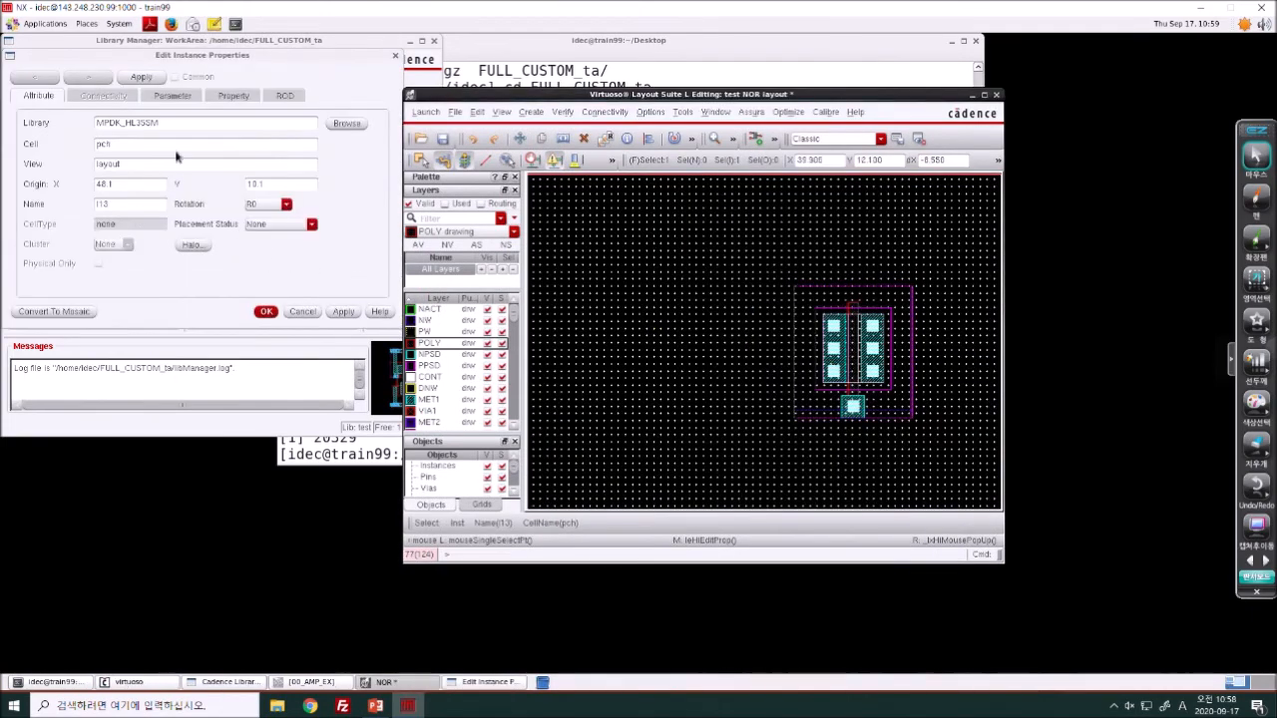
click(171, 95)
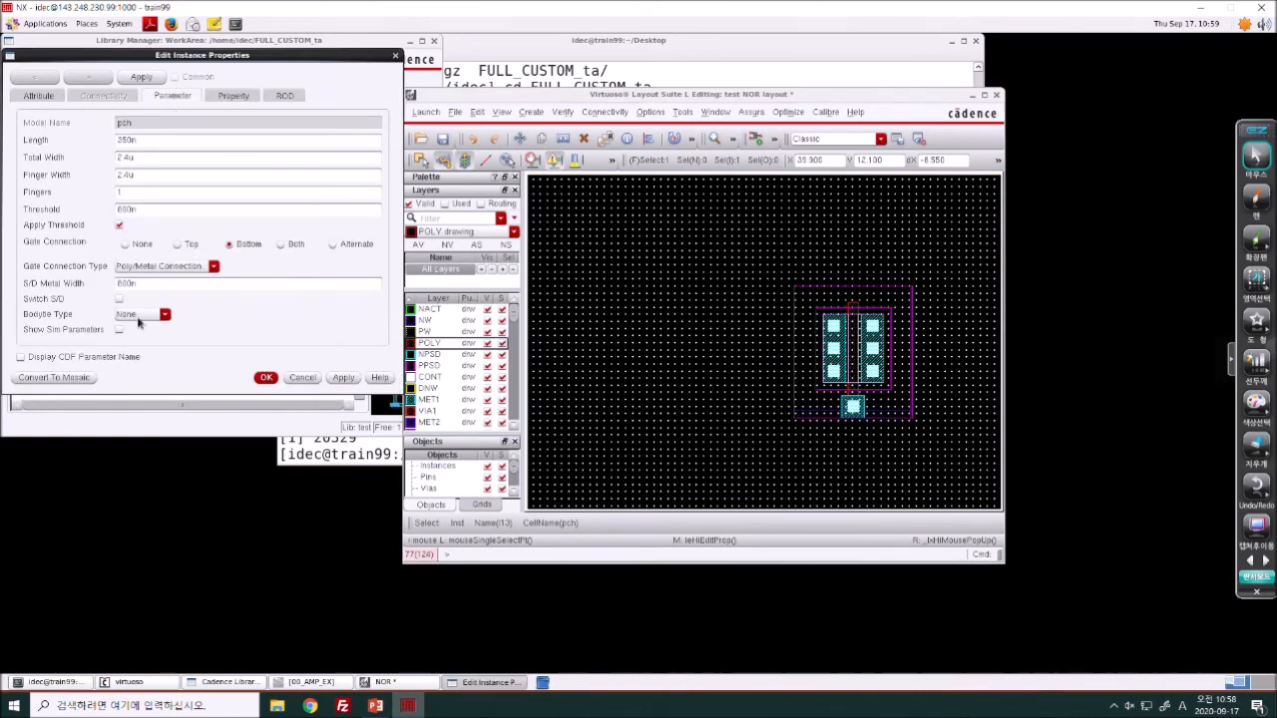
click(138, 315)
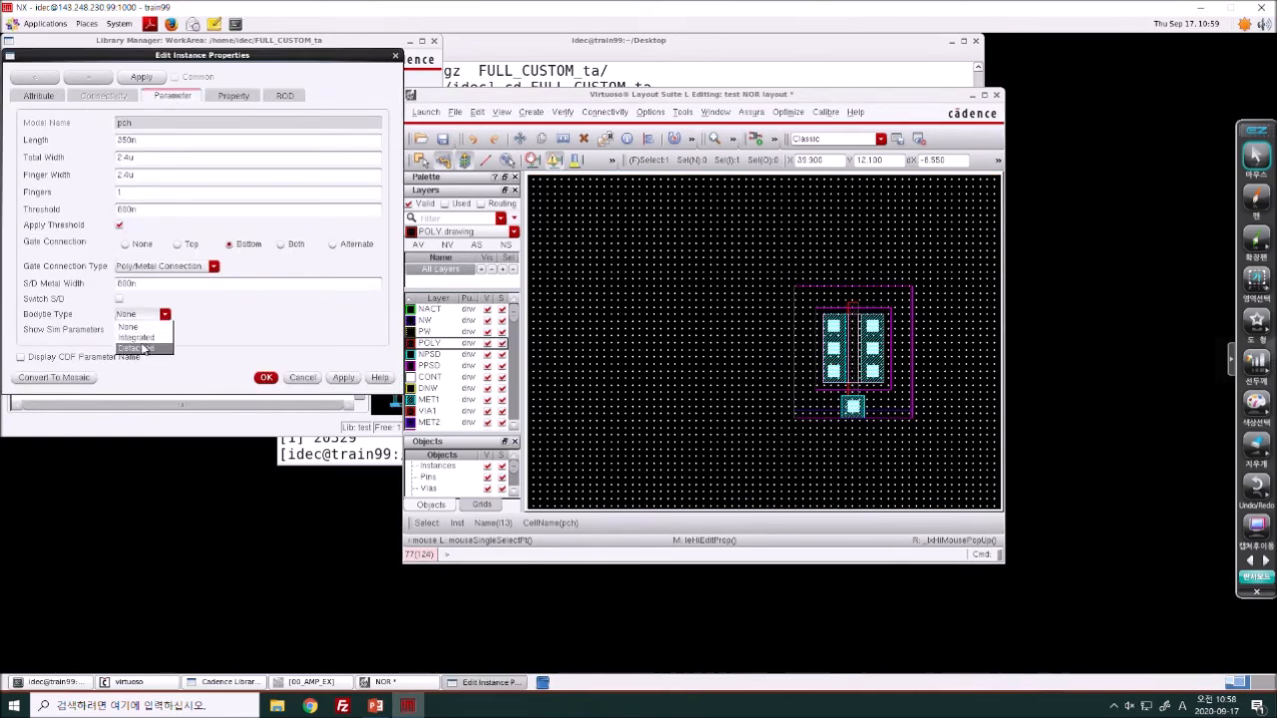
click(143, 346)
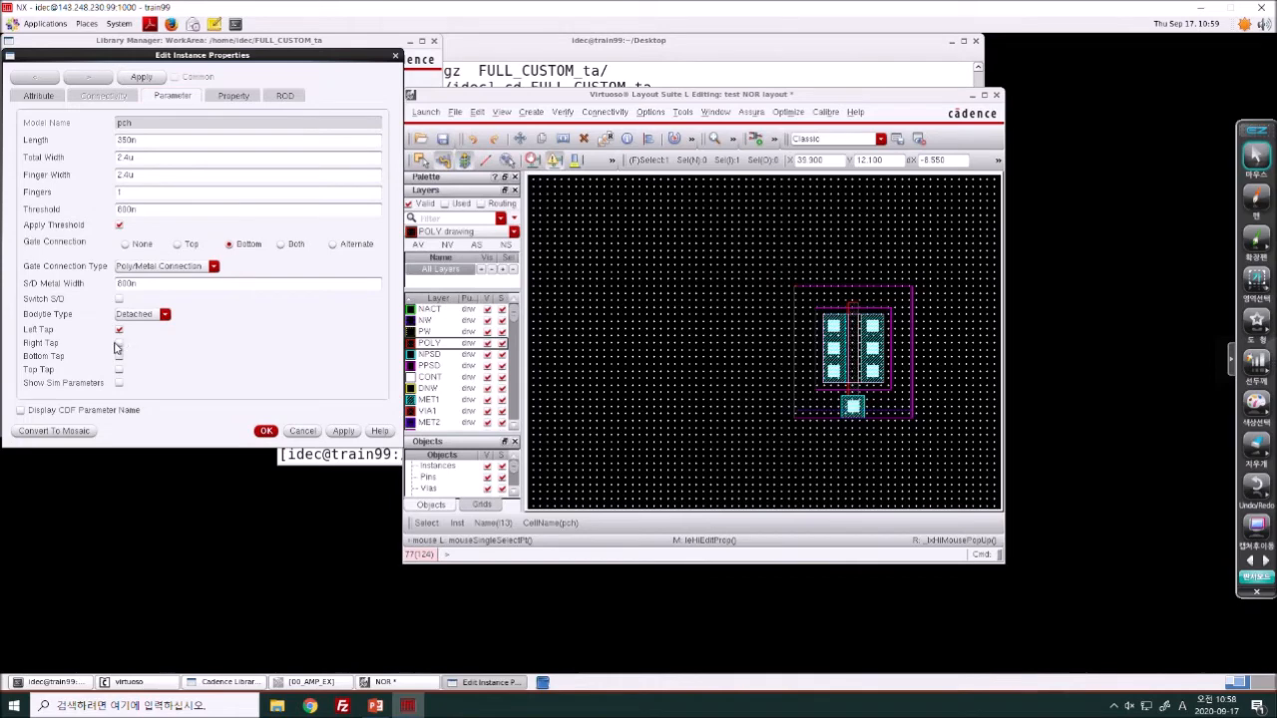
click(119, 343)
click(119, 356)
click(119, 369)
click(266, 430)
click(797, 505)
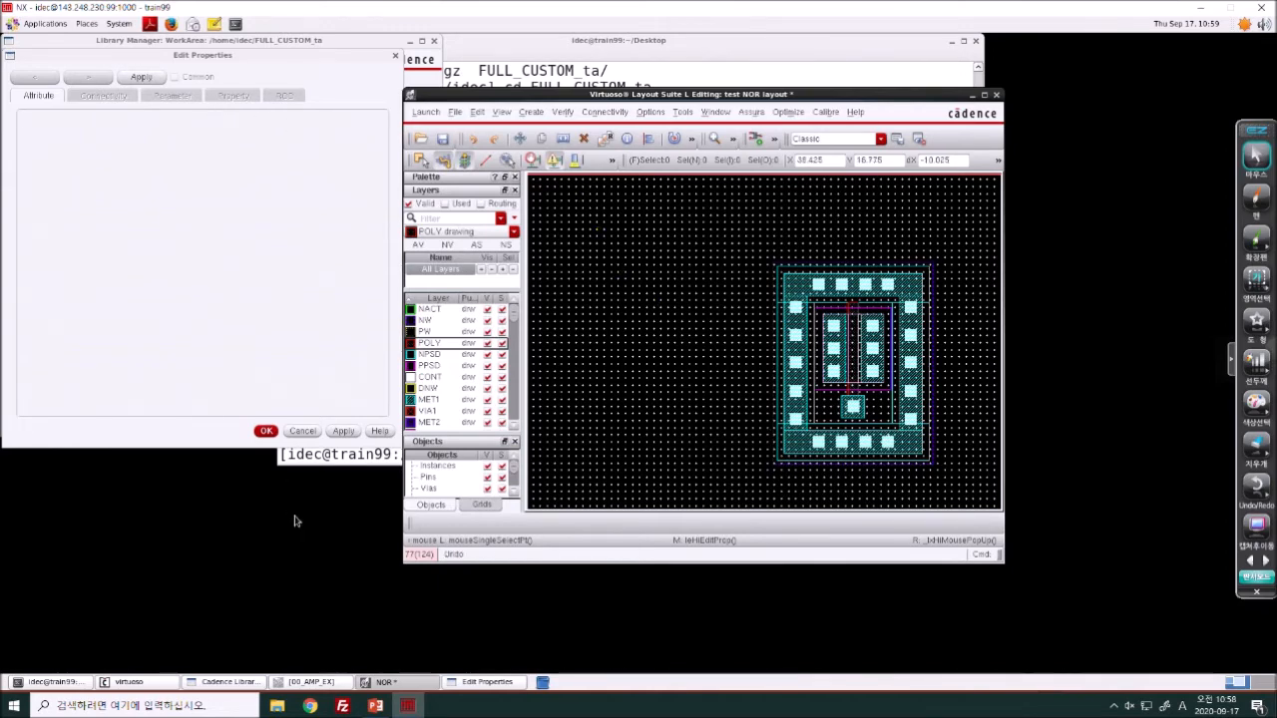
- Try an MPP guard ring around the copied pch, using the Ptap and Ntap_NW templates
click(849, 381)
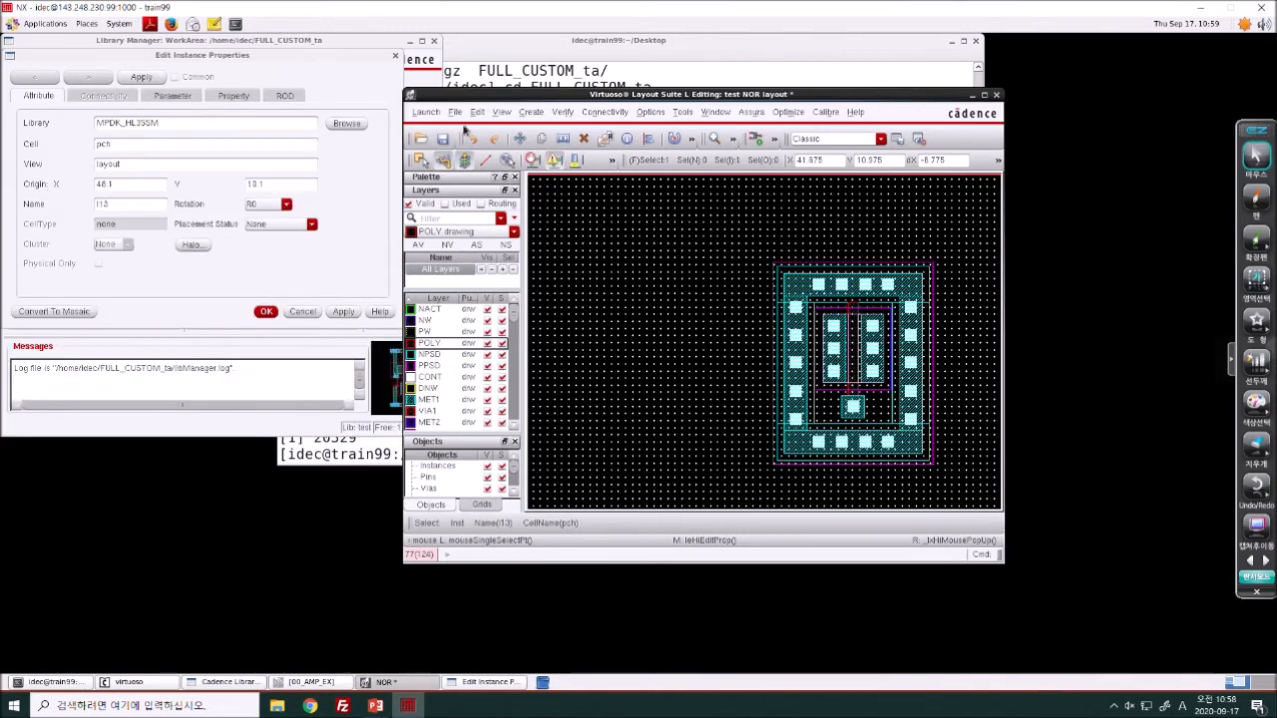
click(530, 112)
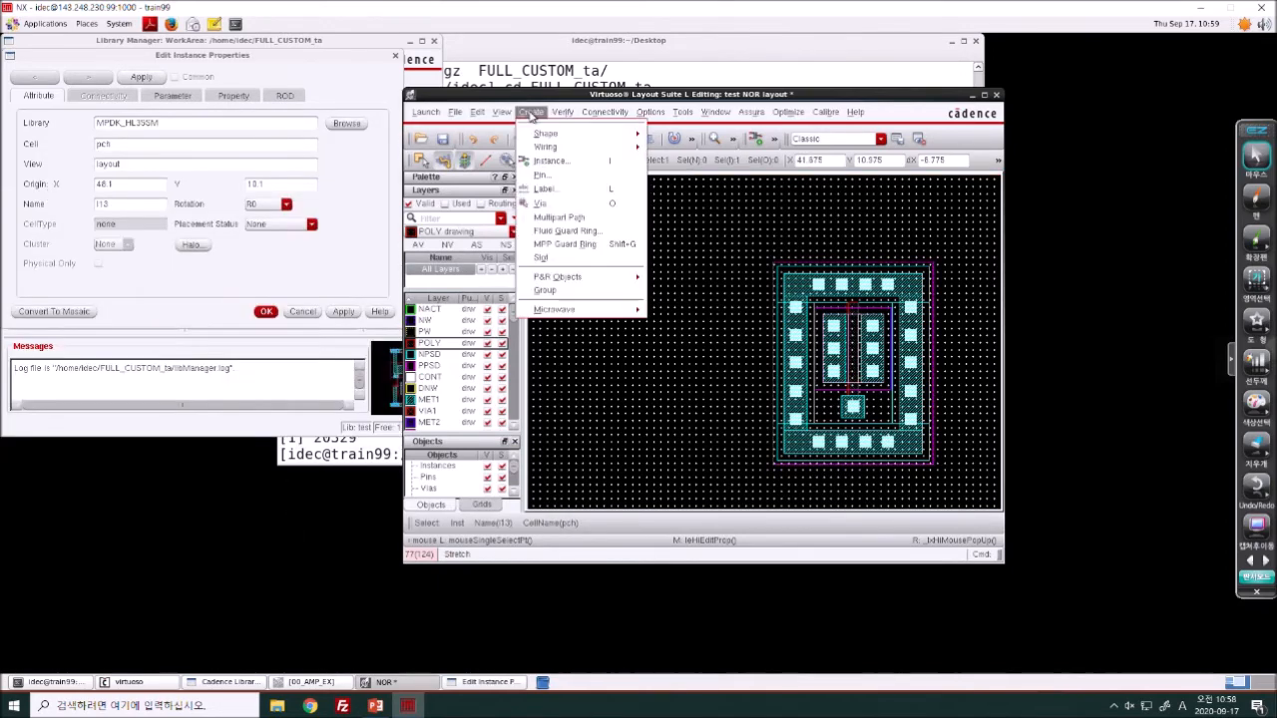
click(550, 246)
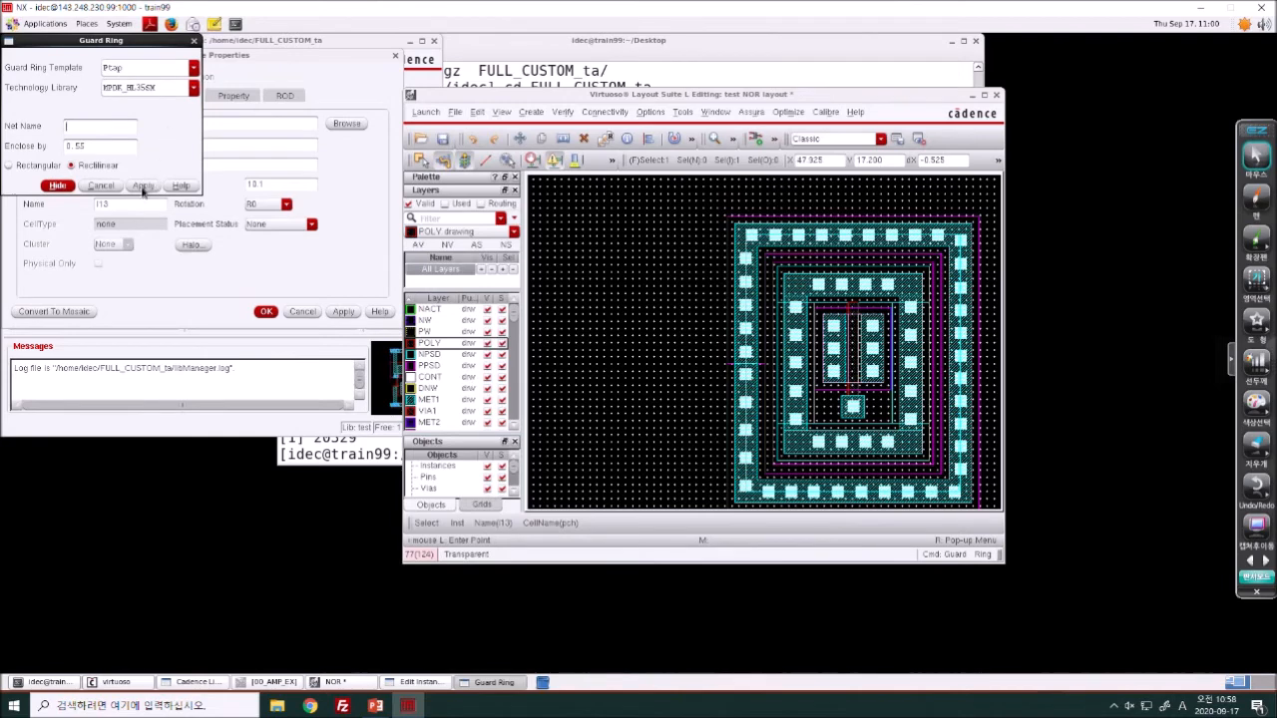
click(193, 68)
click(177, 91)
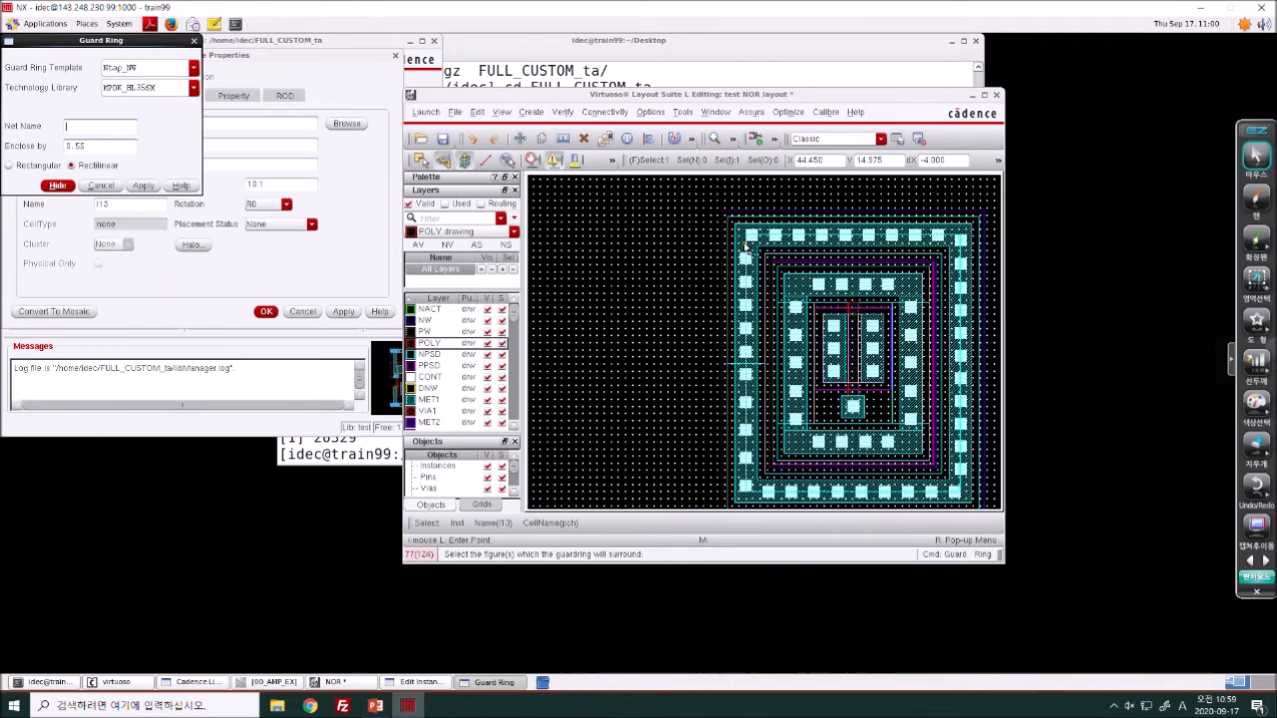
key(Escape)
- Set the copied pch instance's bodytie type to None
key(q)
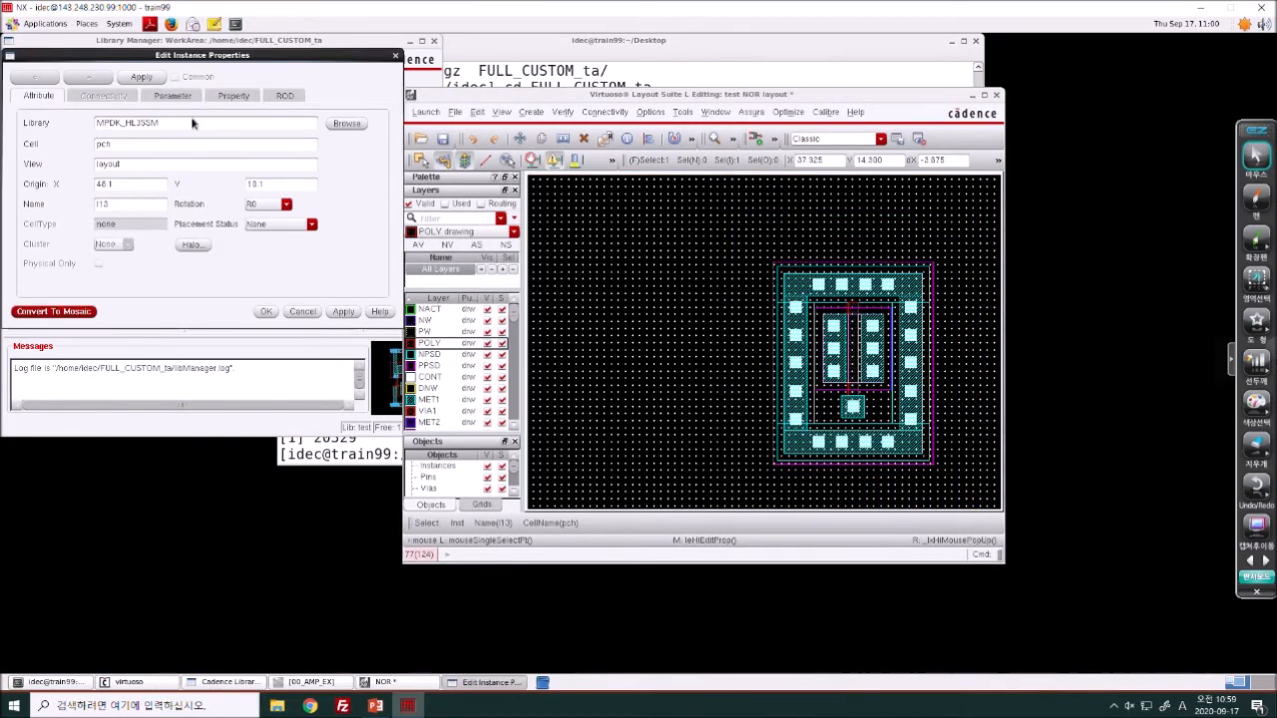
click(172, 95)
click(135, 314)
click(130, 339)
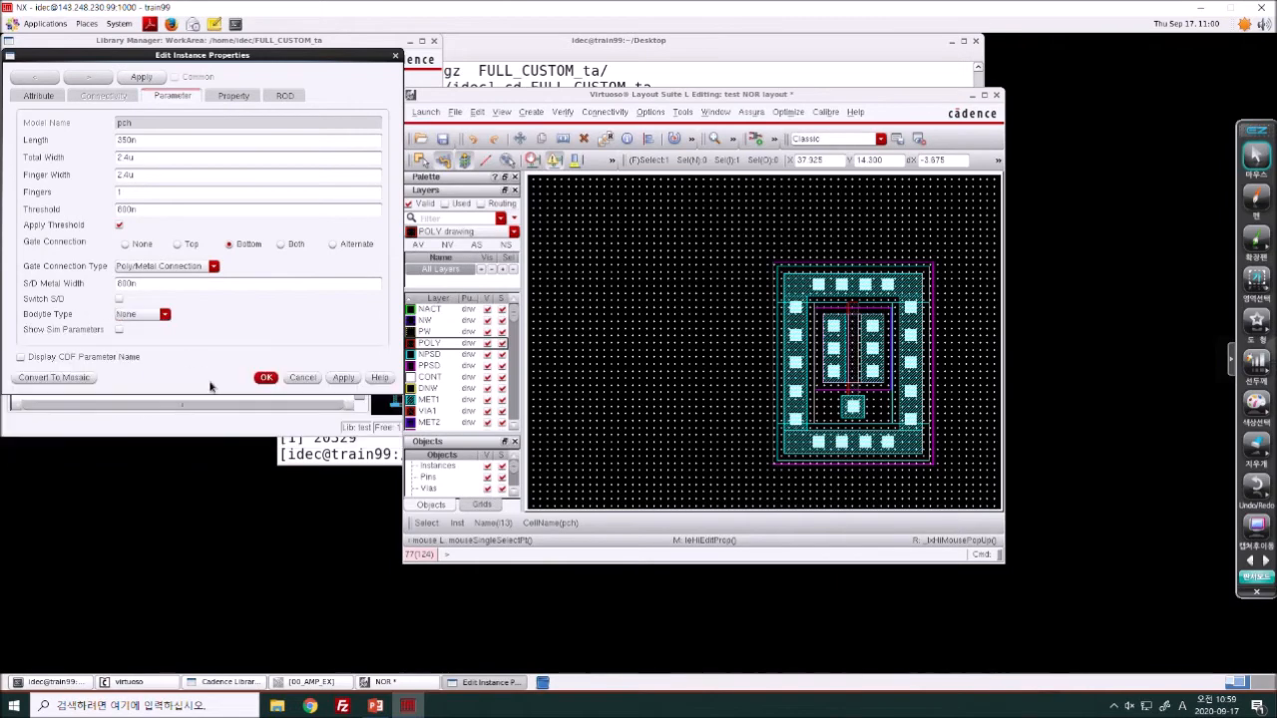
click(266, 378)
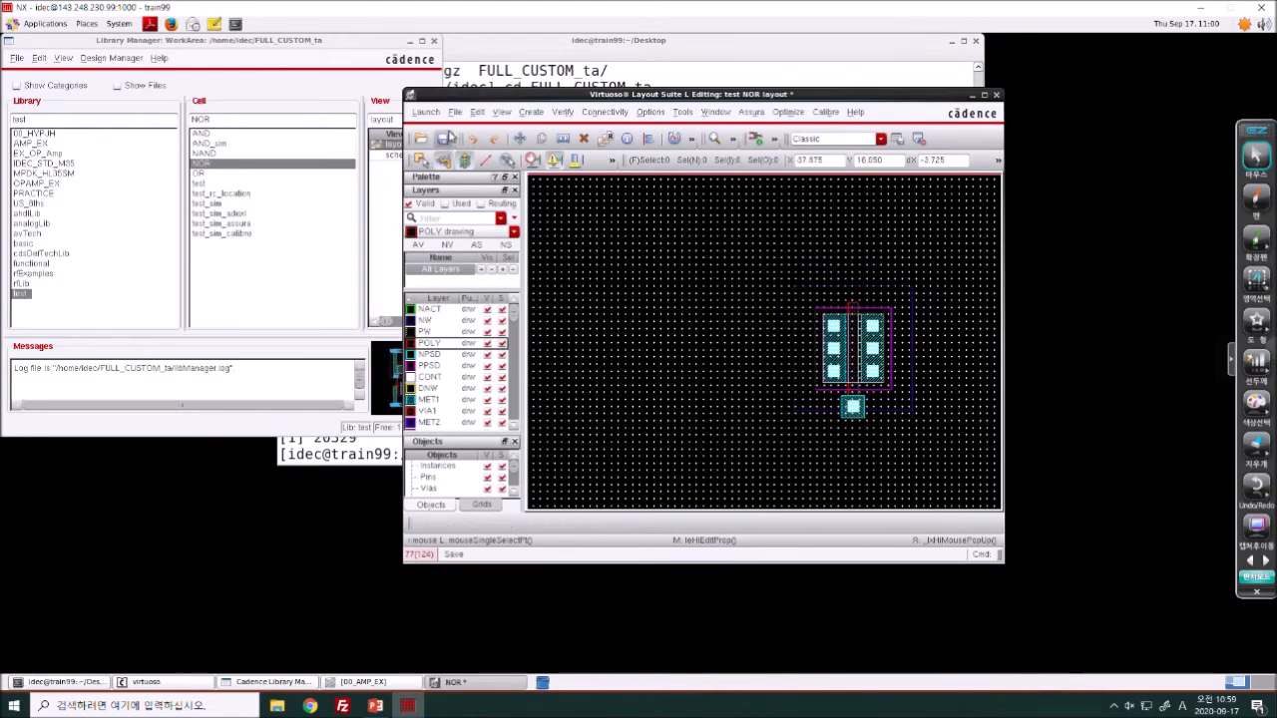
- Start an MPP guard ring with the Ptap template and enclose the copied pch transistor with it
click(531, 112)
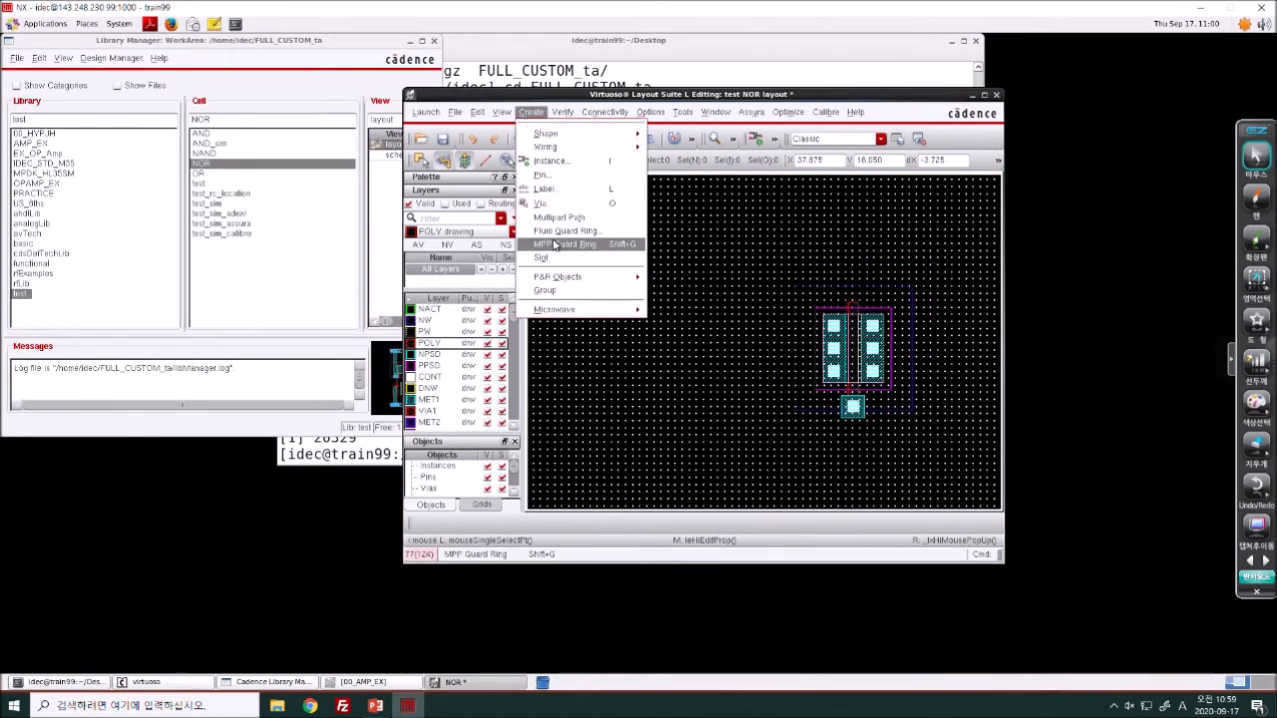
click(553, 245)
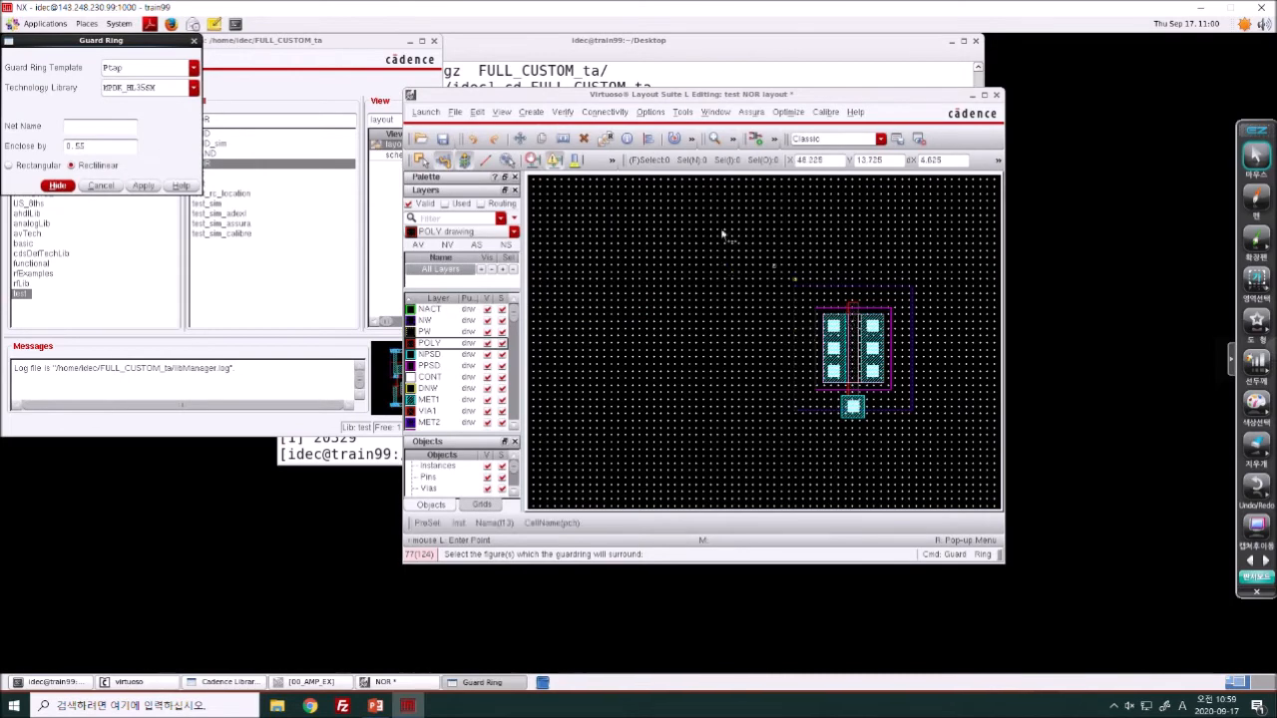
drag(727, 236, 991, 487)
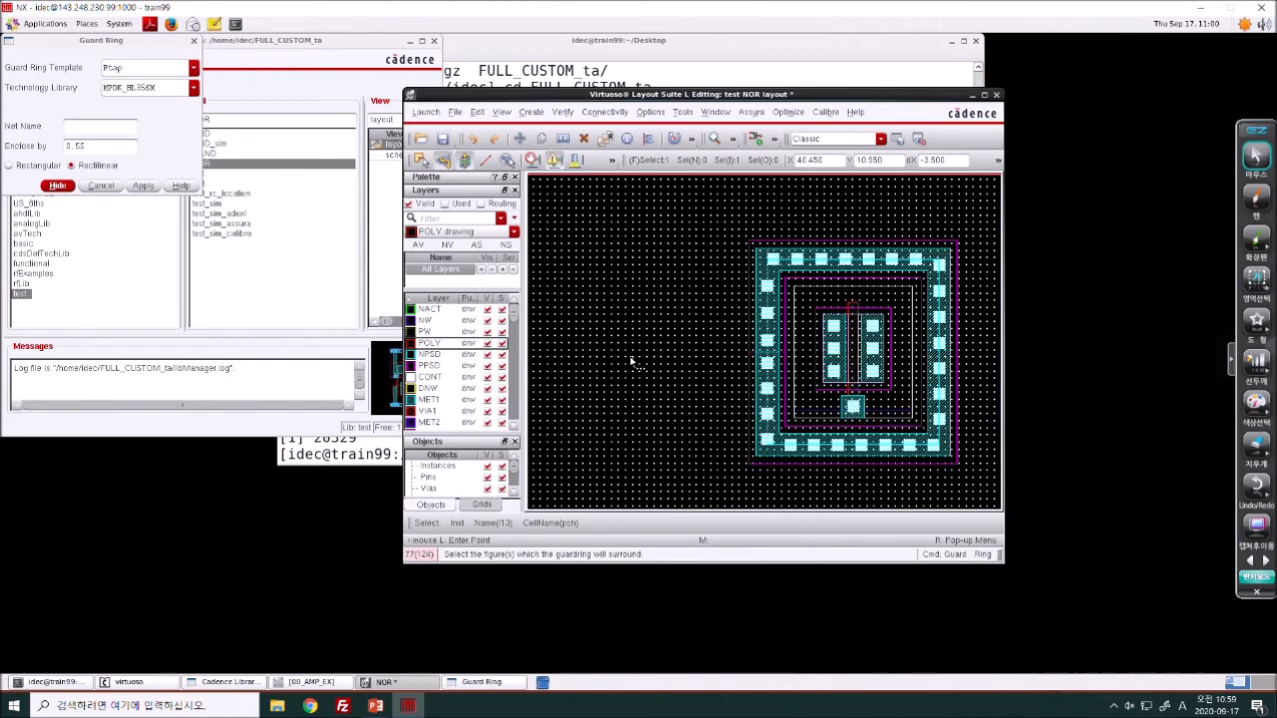
- Enclose the whole NOR cell with the MPP guard ring and change the ring's template to Ntap_NW
key(shift+z)
key(shift+z)
key(shift+z)
key(shift+z)
key(shift+z)
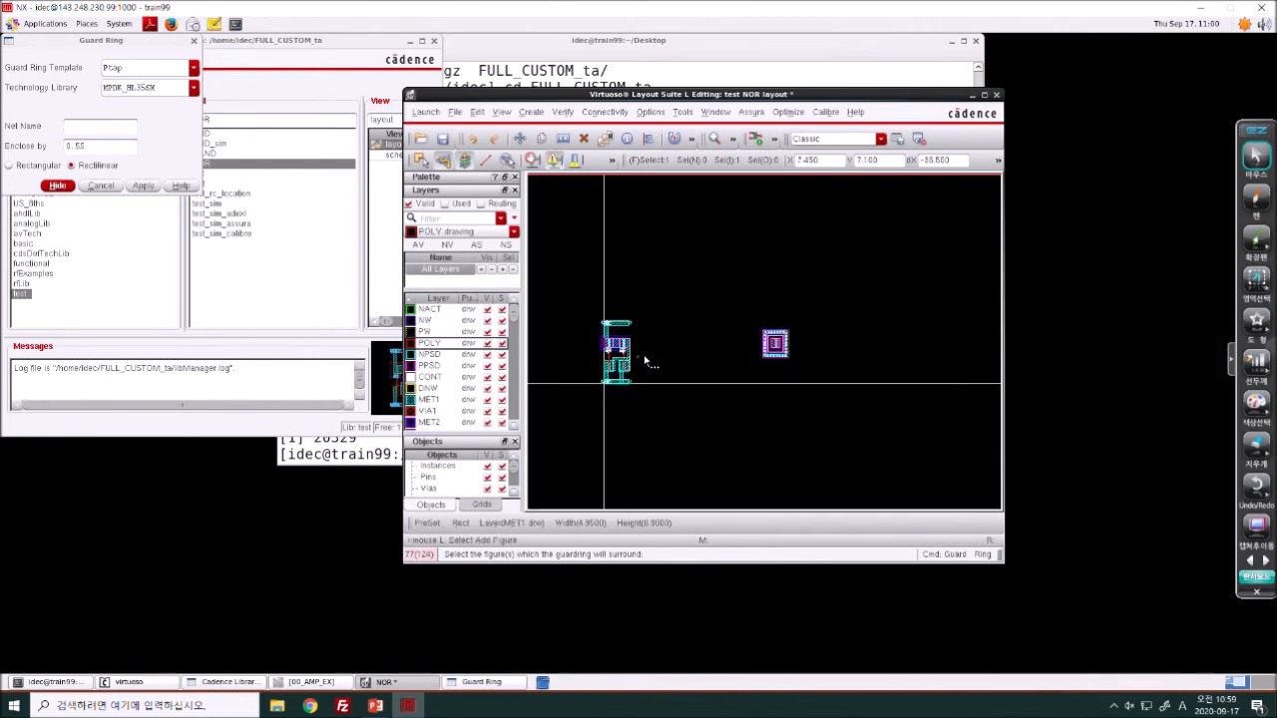
key(f)
drag(540, 235, 660, 483)
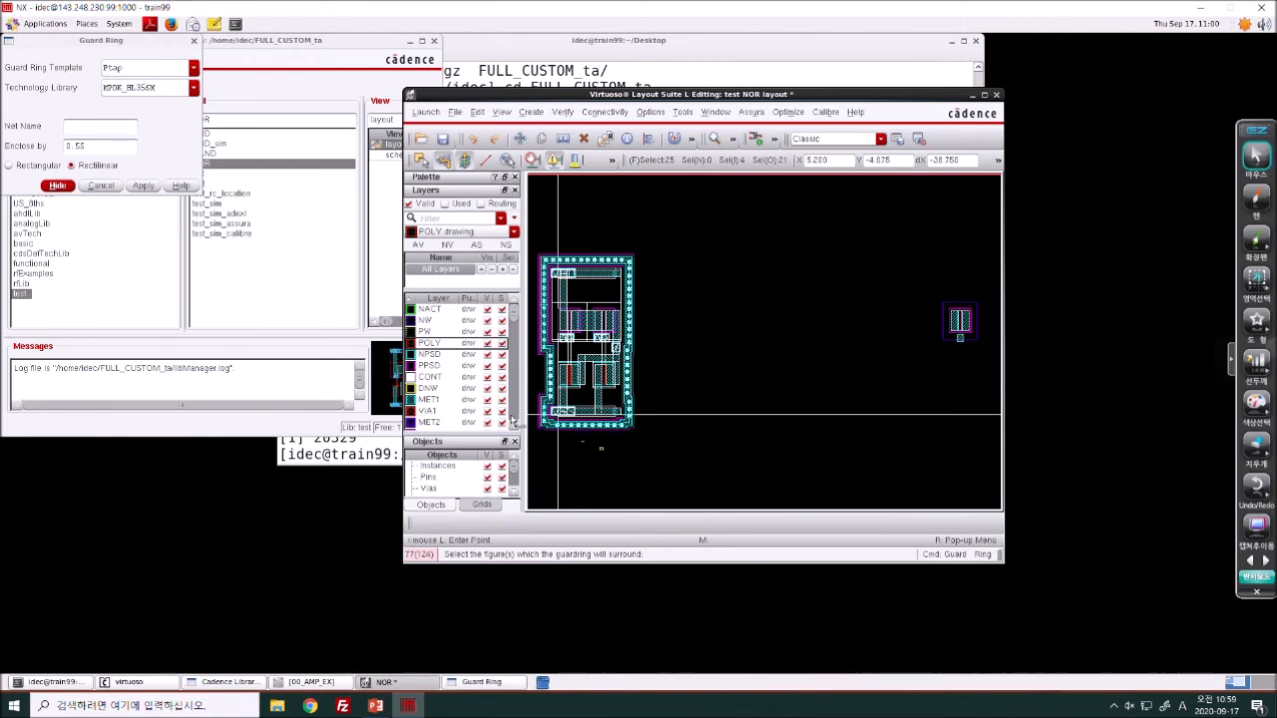
click(194, 67)
click(129, 91)
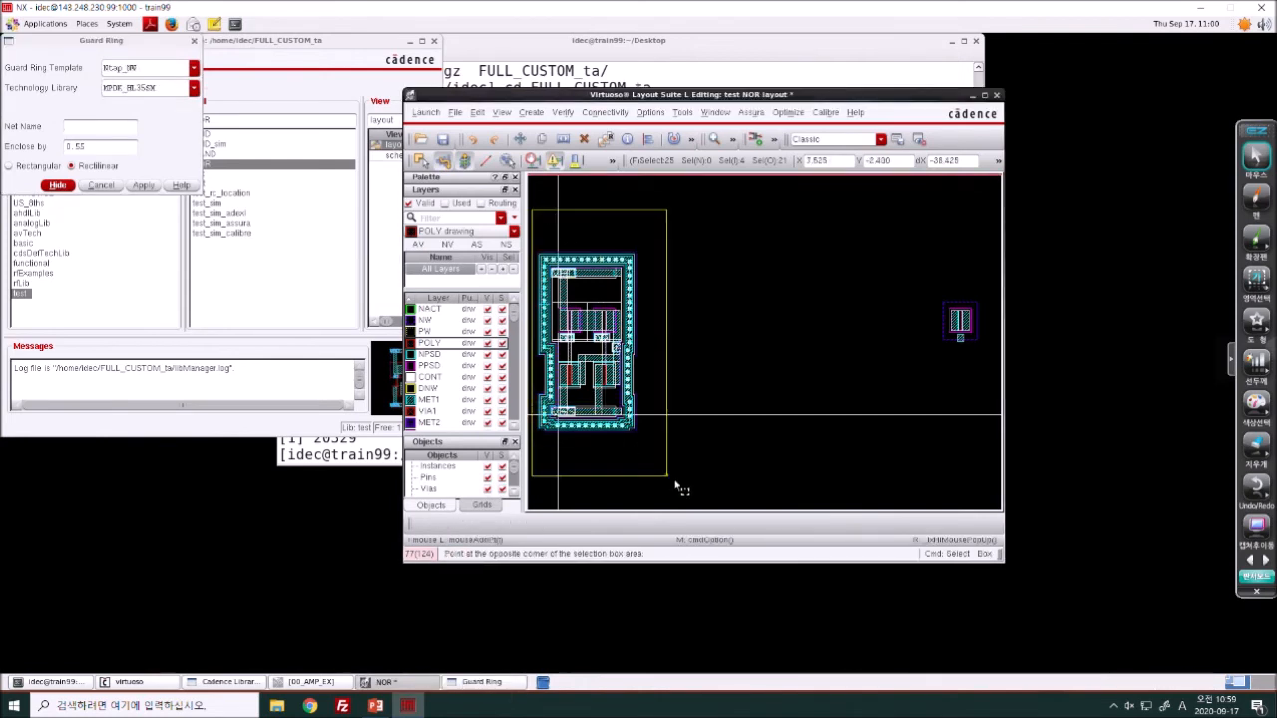
- Create a rectilinear Ptap guard ring around the NOR layout and its existing guard ring, then inspect a corner and hide the options
click(139, 187)
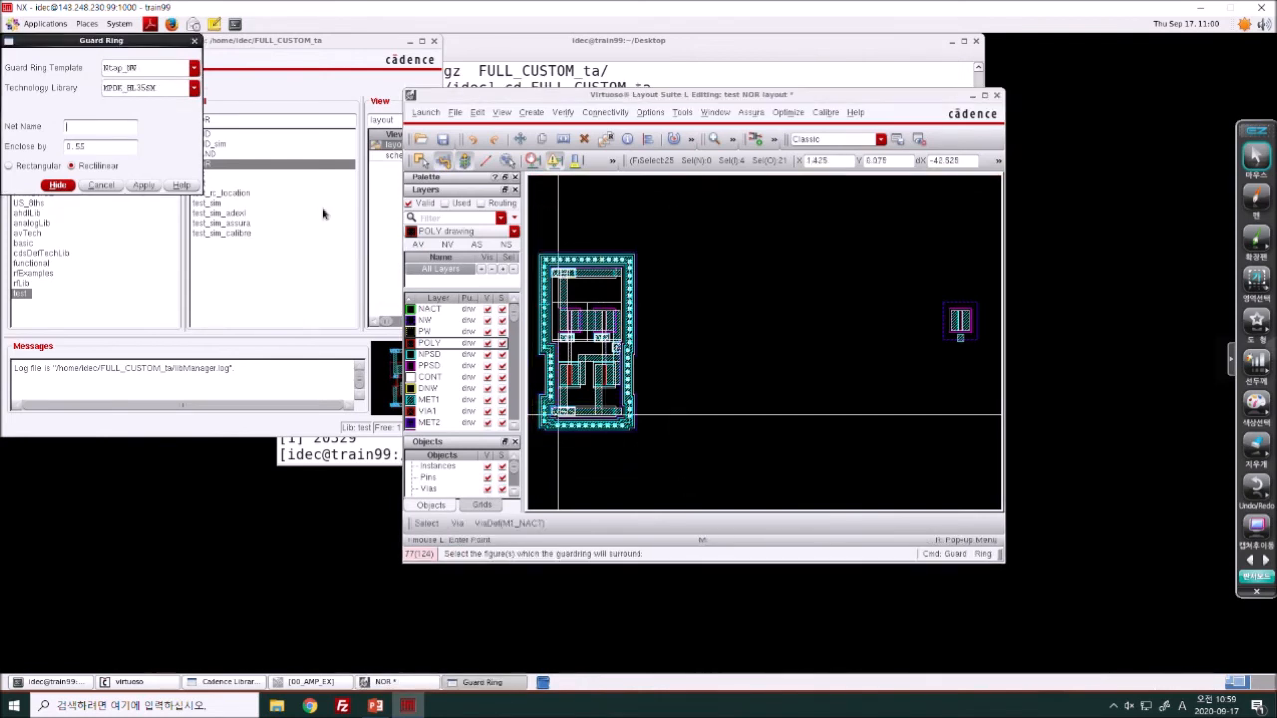
click(193, 66)
click(130, 78)
drag(677, 235, 529, 473)
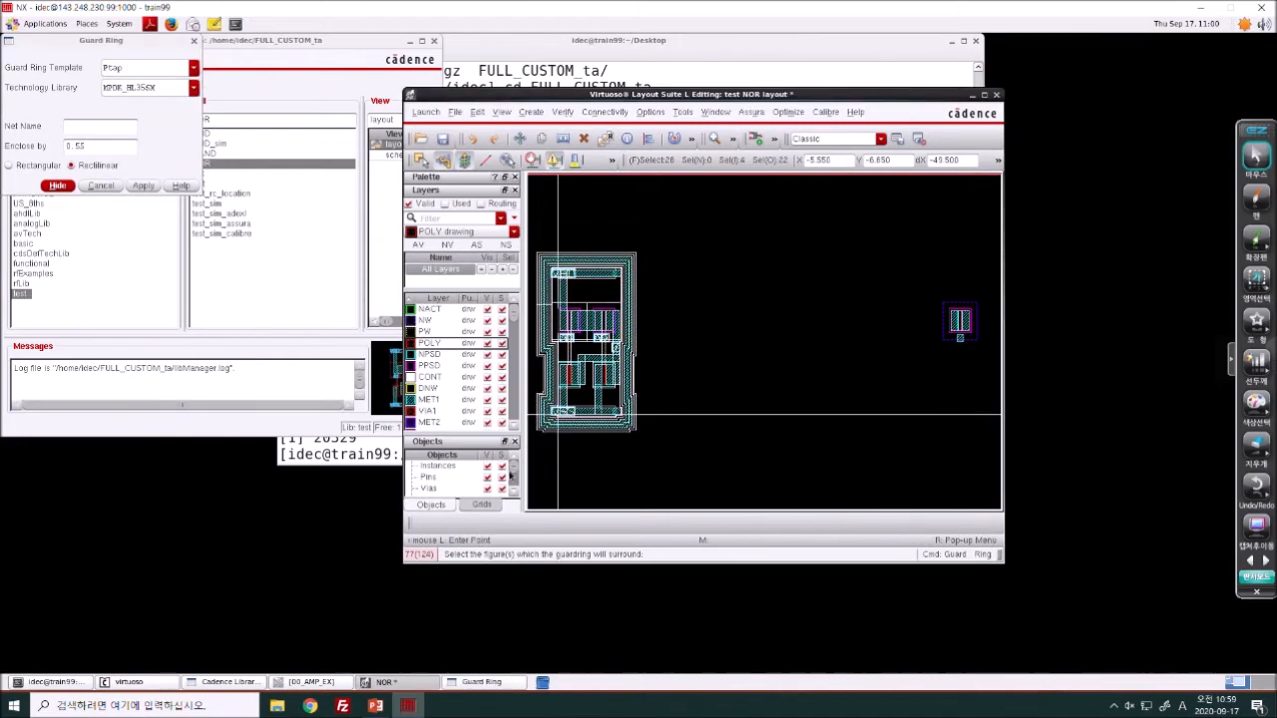
key(f)
right_drag(596, 231, 678, 313)
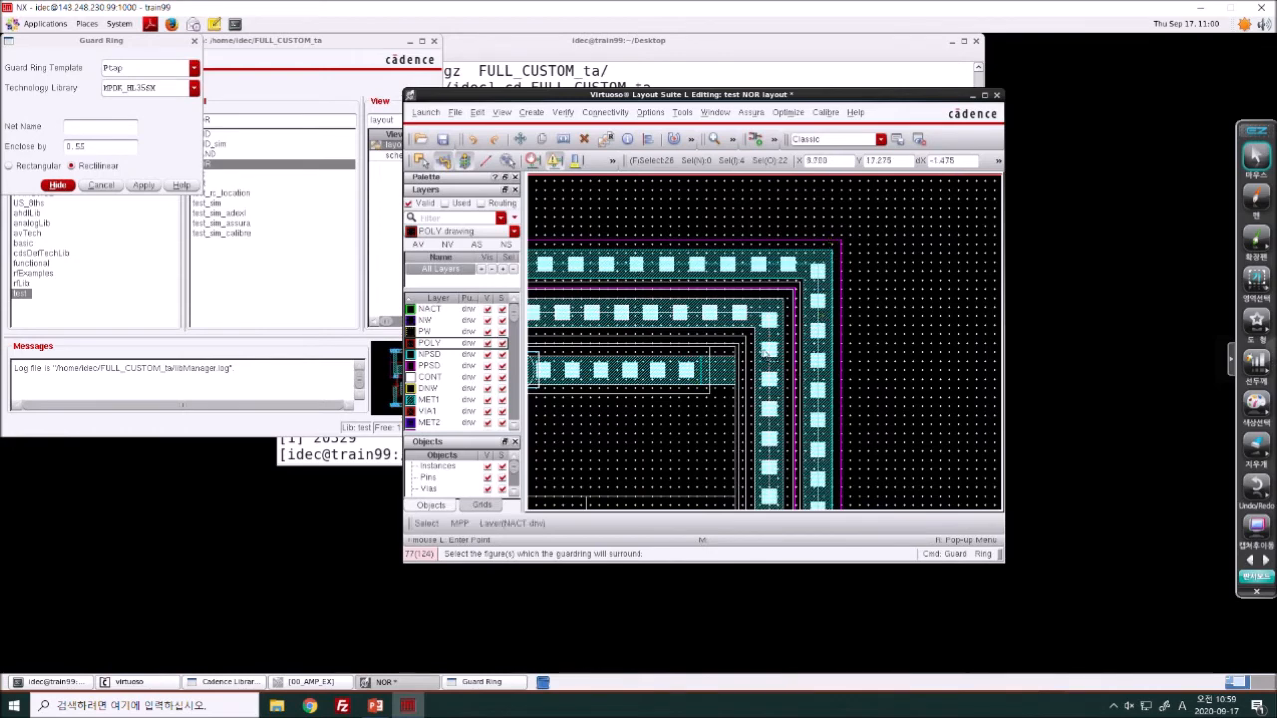
click(60, 187)
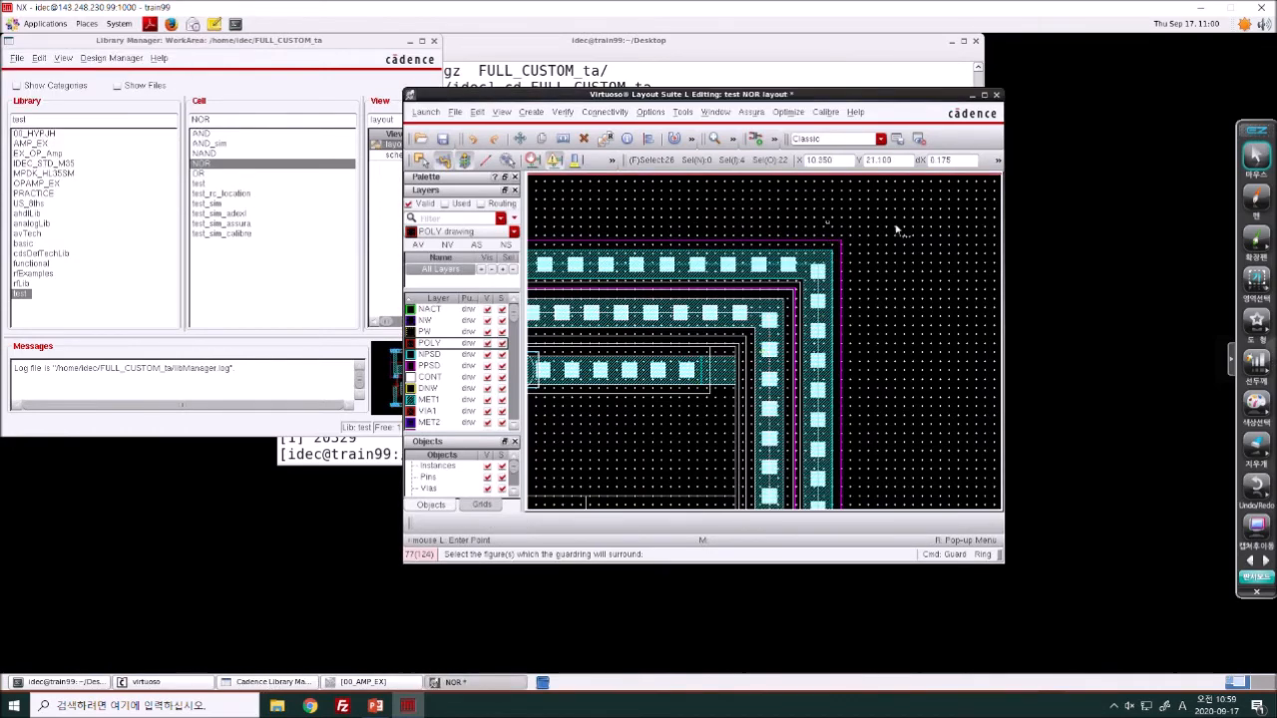
- Fit the whole NOR layout in view and close it without saving its changes
key(f)
click(808, 318)
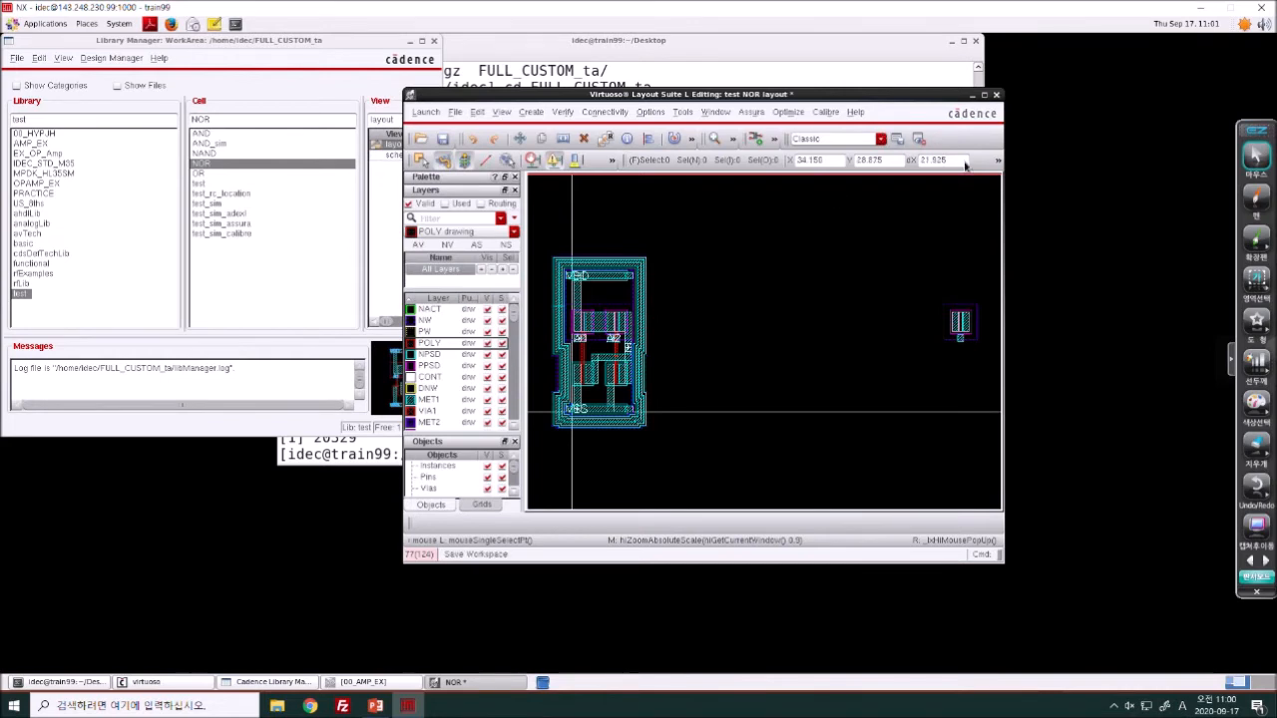
click(996, 95)
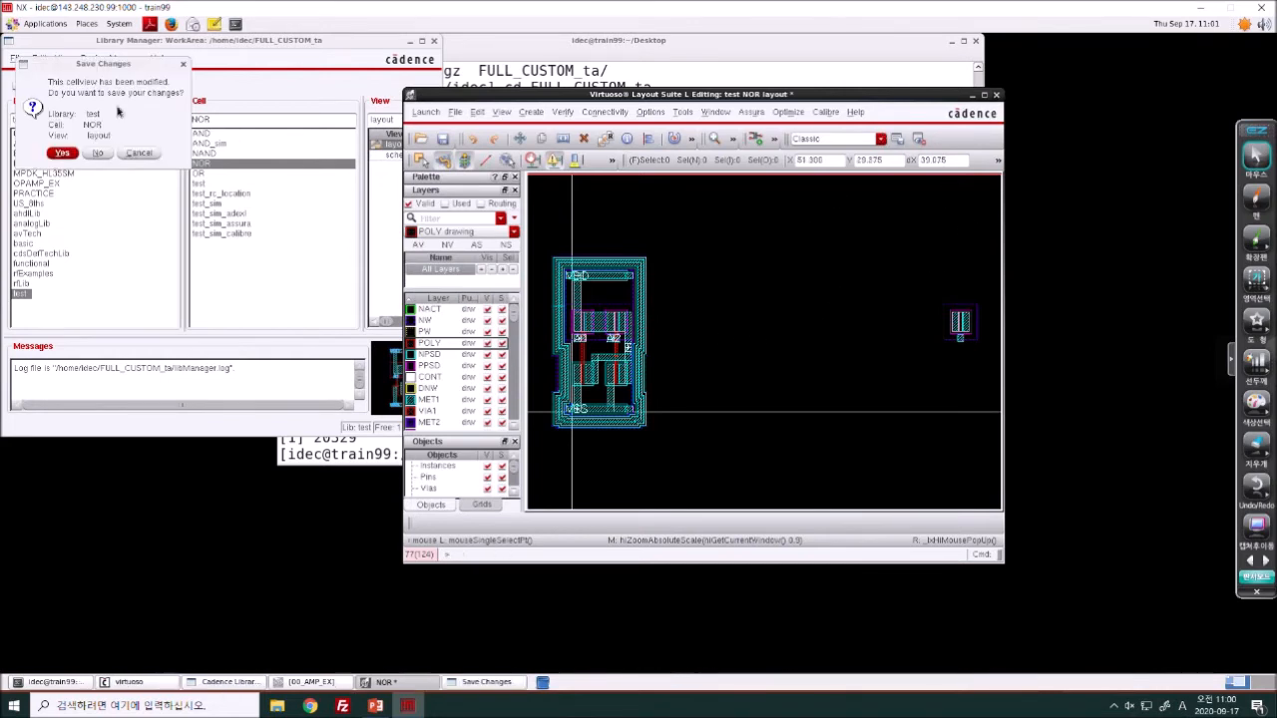
click(100, 153)
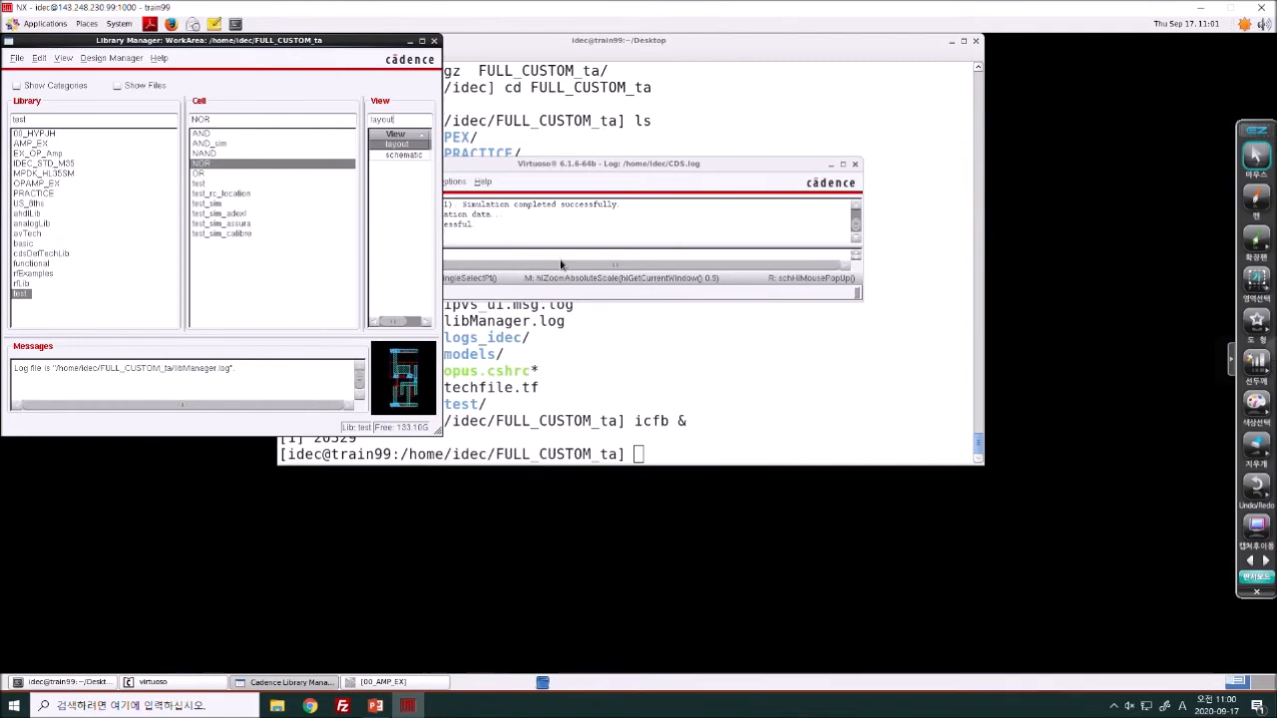
- Switch to PowerPoint to view the Exercise slide on the 2-Stage Amp layout and verification topics
click(375, 705)
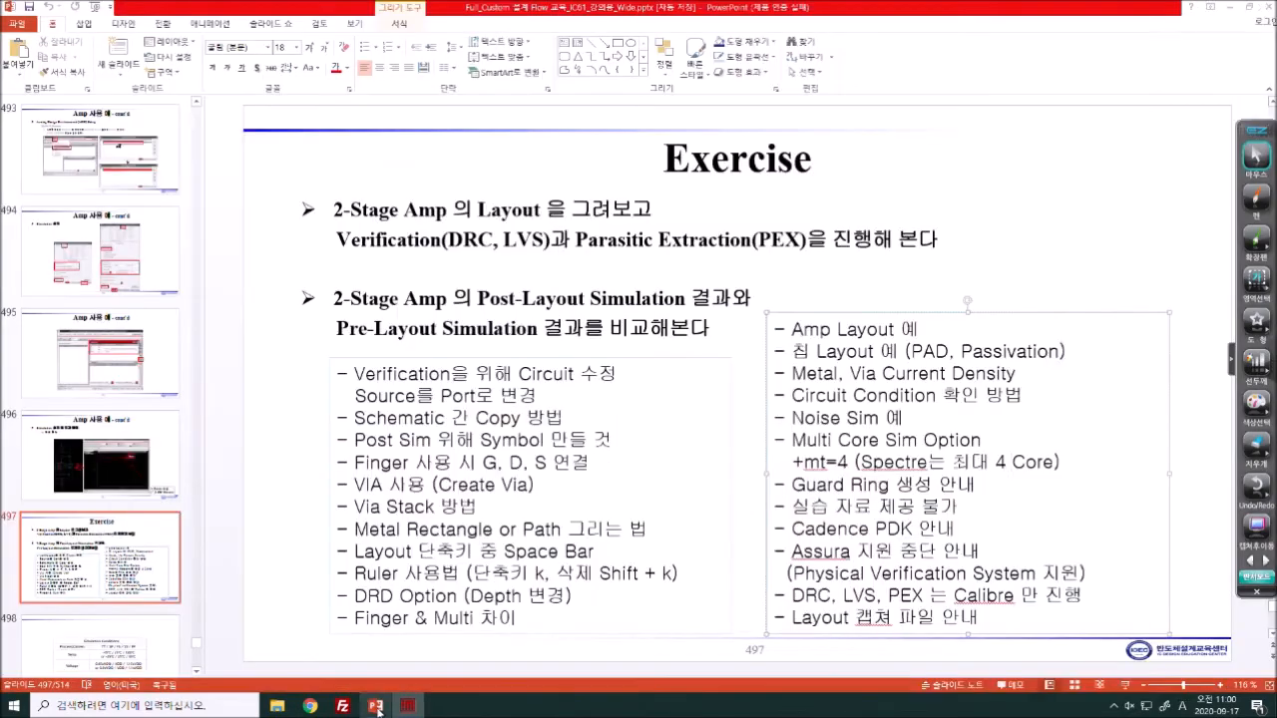
click(745, 512)
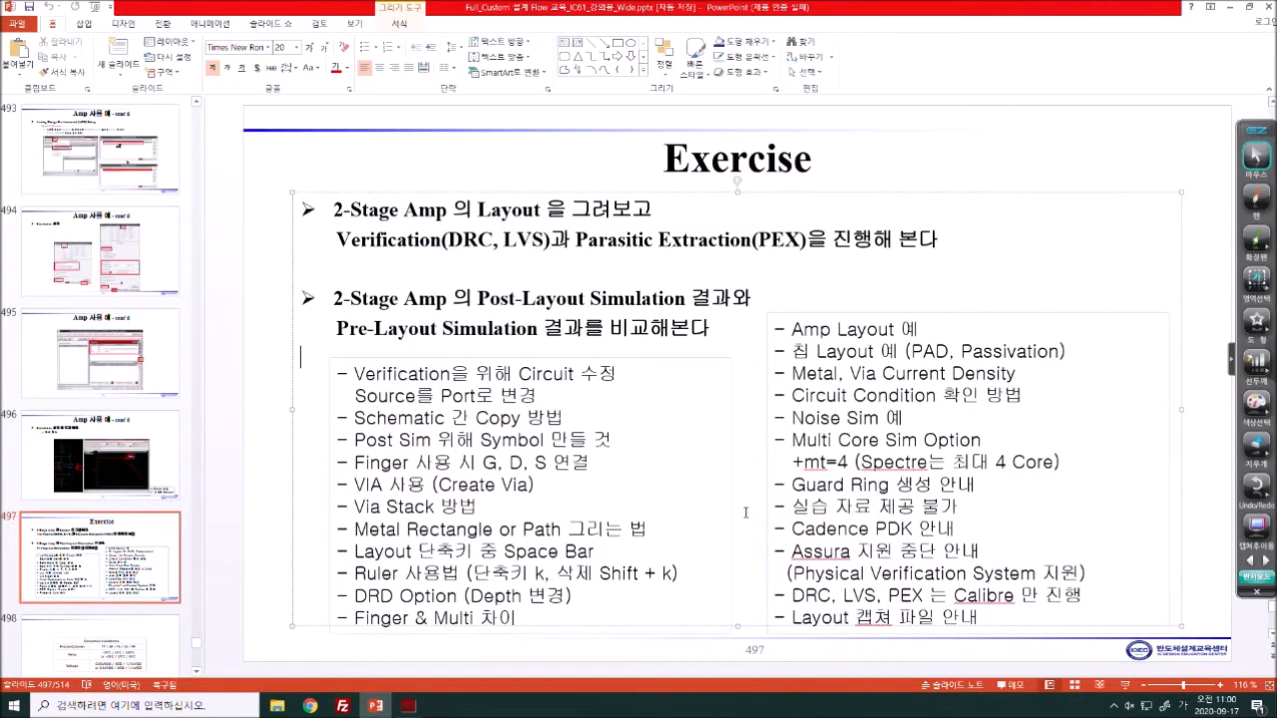
click(1210, 162)
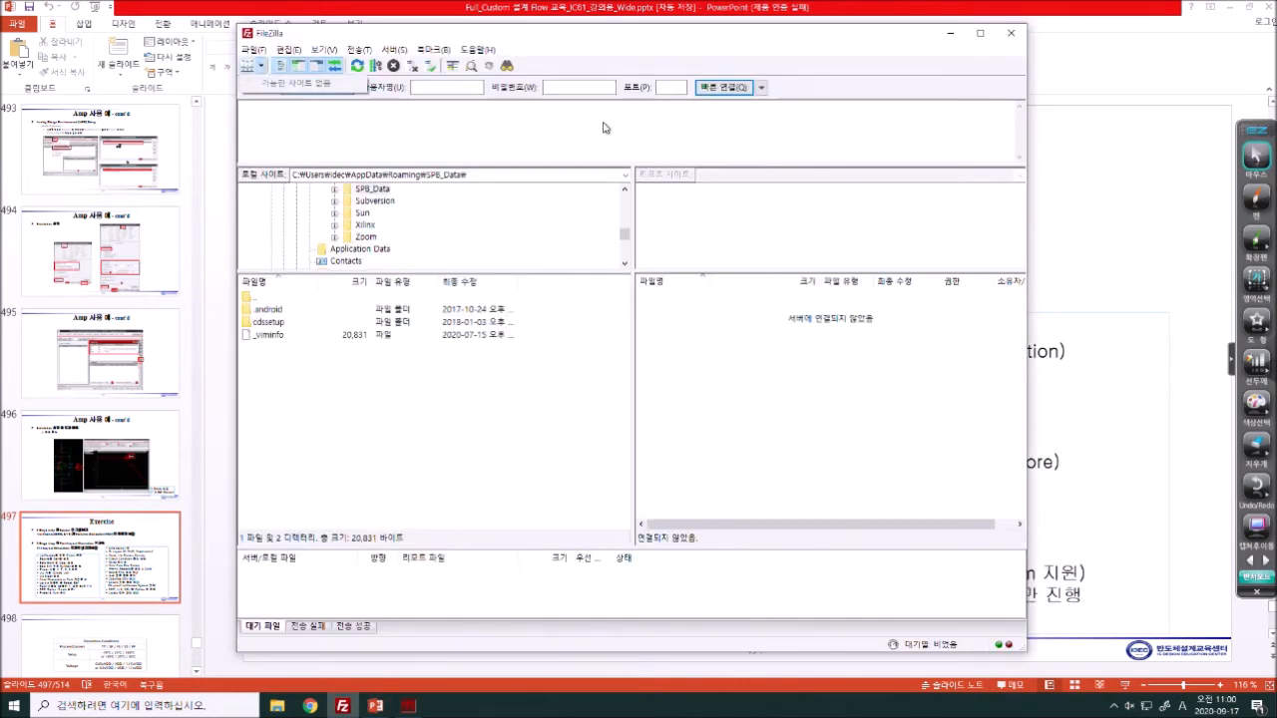
- In FileZilla, connect to the recently used FTP server cad.idec.or.kr on port 2121
click(760, 87)
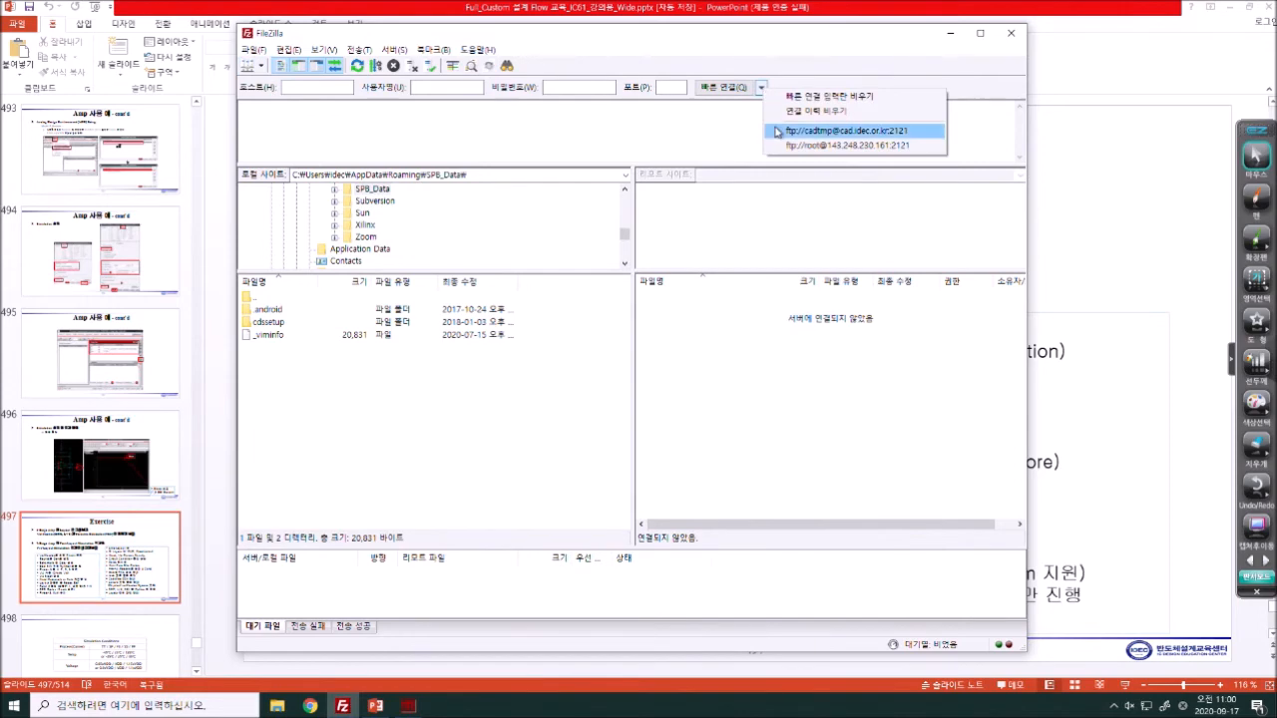
click(828, 130)
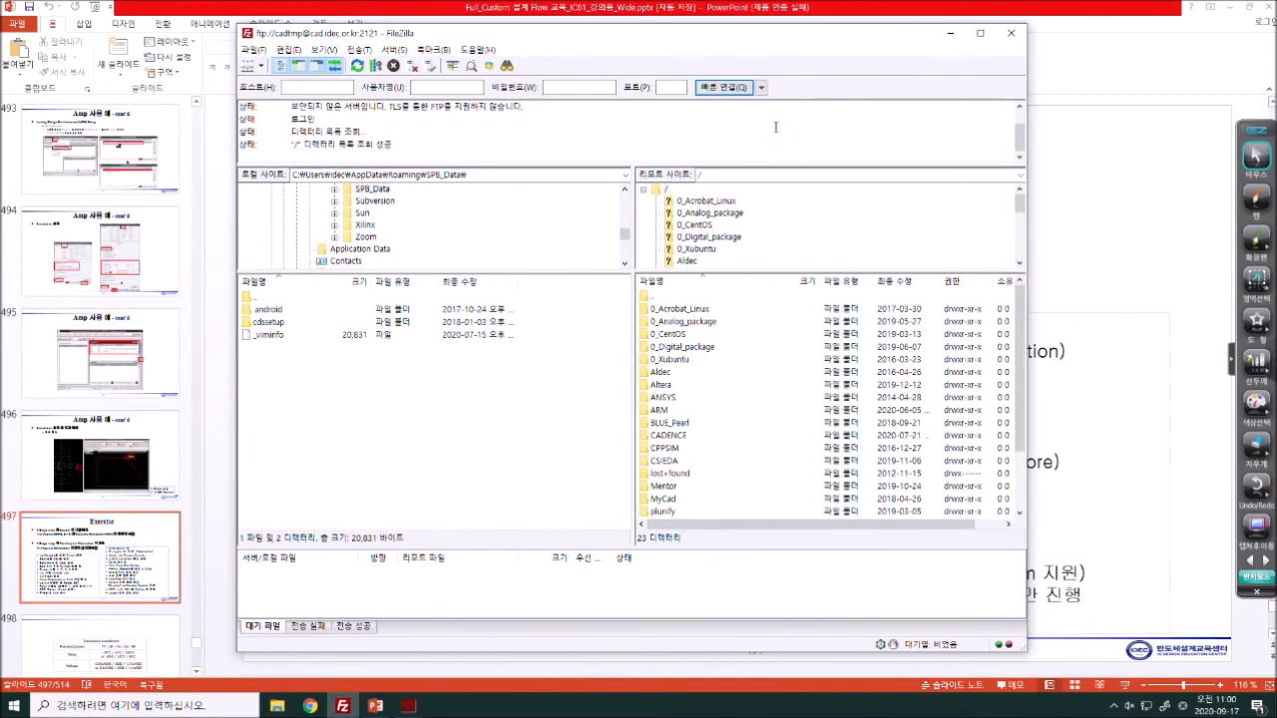
click(760, 87)
click(760, 87)
- Browse CADENCE/CADENCE_PDK(GPDK) on the server, look inside Advanced_Node_GPDK(FinFet), and return to the PDK folder list
double_click(674, 435)
double_click(693, 323)
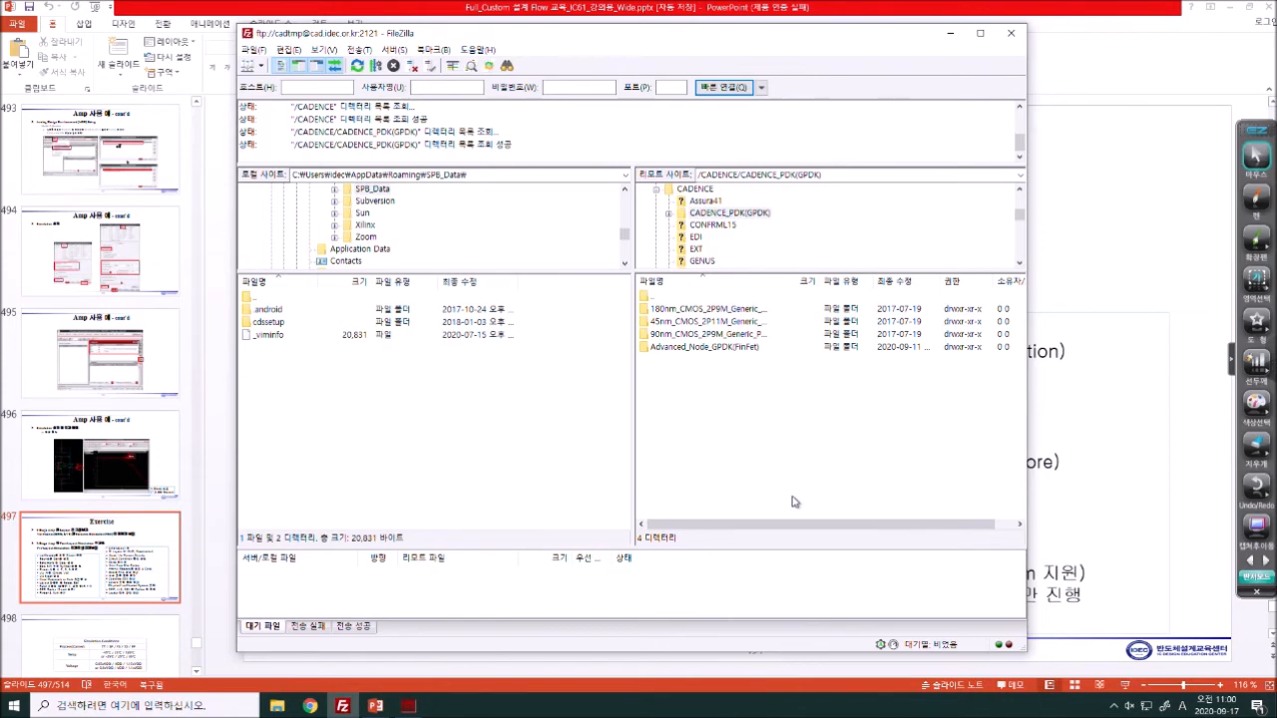
double_click(733, 347)
double_click(714, 298)
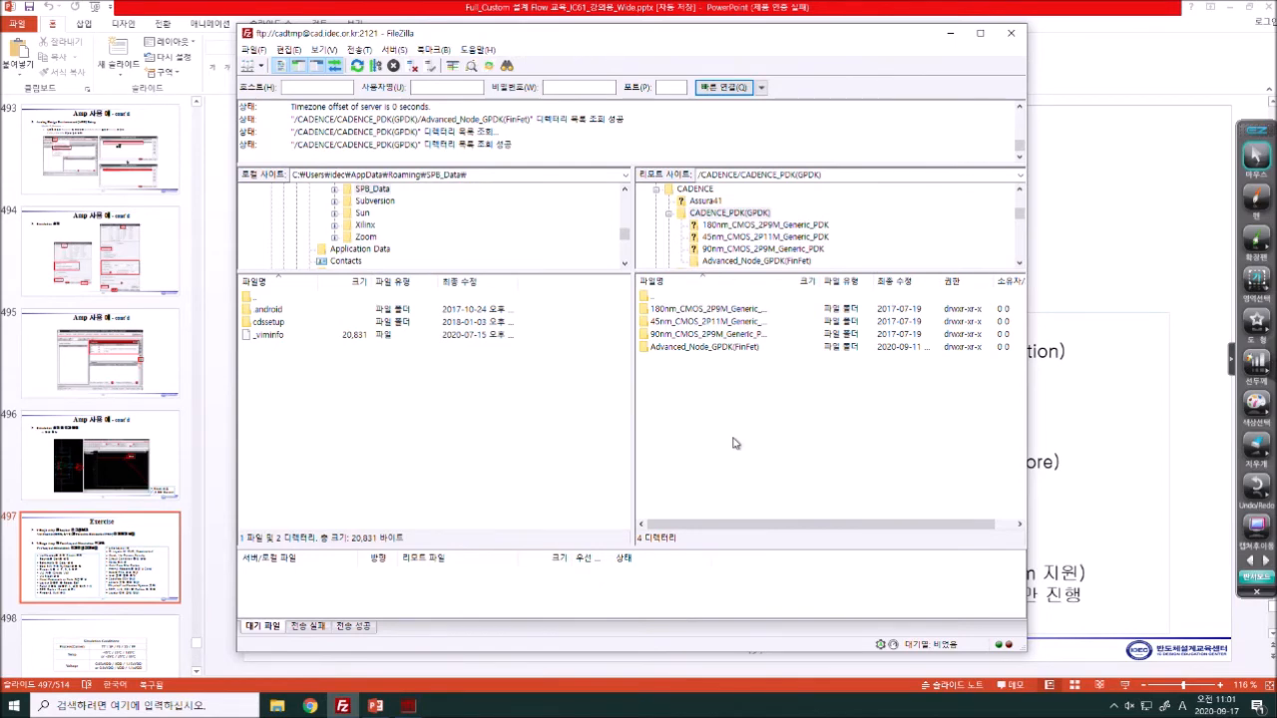
- Handwrite red pen notes over the remote directory tree and beside the PDK folder list
click(1255, 197)
mouse_move(754, 131)
mouse_down()
mouse_move(776, 206)
mouse_move(870, 190)
mouse_move(869, 177)
mouse_up()
drag(779, 244, 896, 211)
mouse_move(798, 288)
mouse_down()
mouse_move(806, 303)
mouse_move(868, 278)
mouse_up()
drag(882, 251, 887, 270)
mouse_move(840, 339)
mouse_down()
mouse_move(850, 373)
mouse_move(878, 359)
mouse_up()
drag(920, 321, 923, 335)
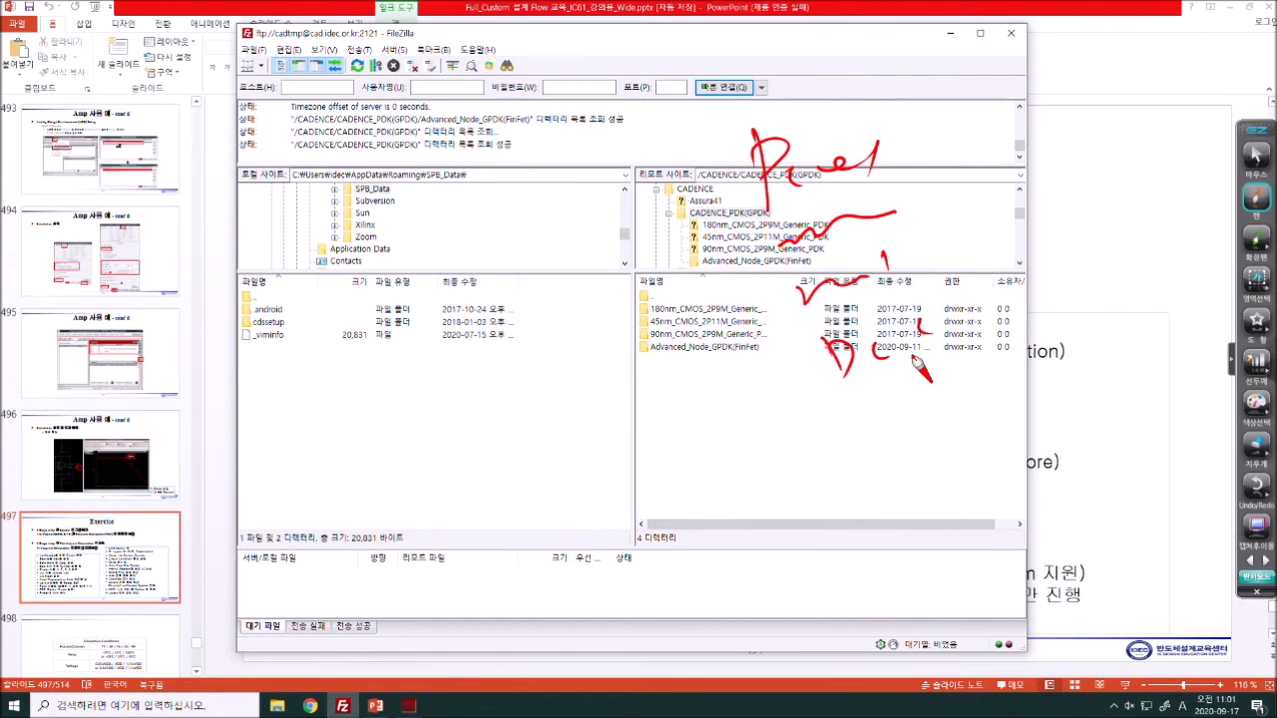
drag(982, 249, 1029, 261)
drag(1051, 246, 1051, 222)
drag(949, 256, 1065, 279)
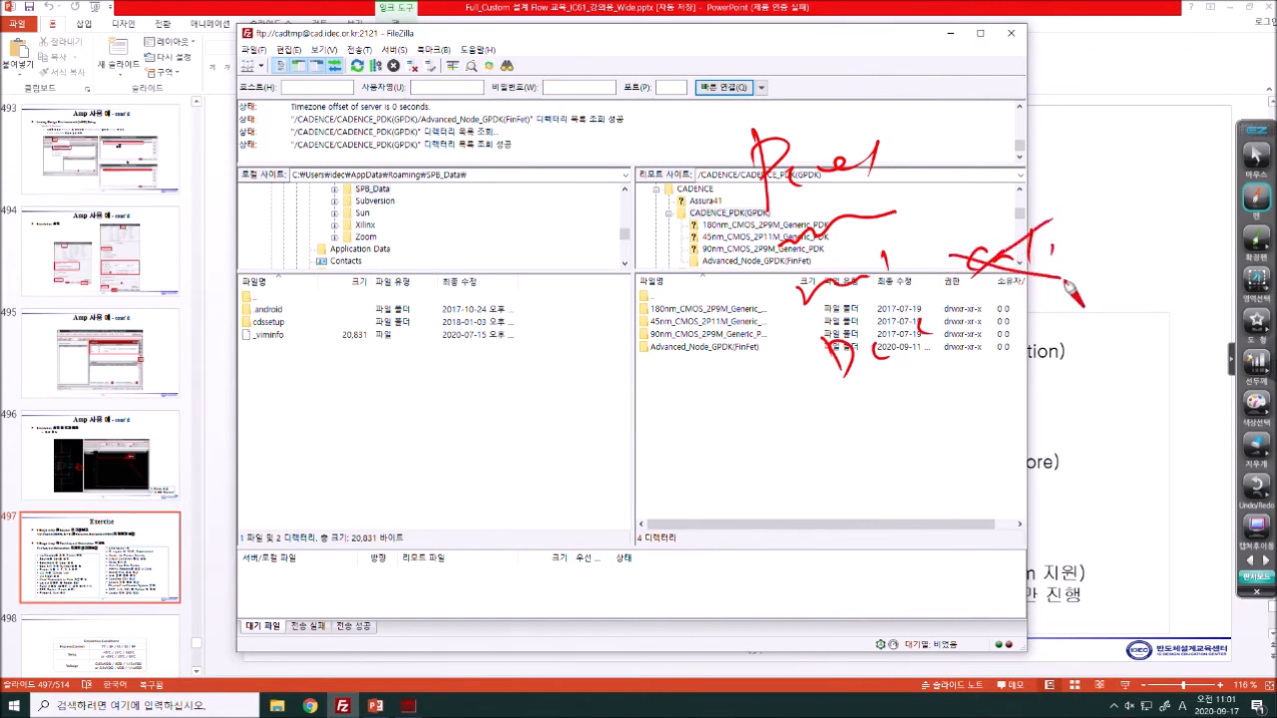
- Circle the four Cadence PDK folders in red pen and write an underlined "Caden" below them
drag(736, 375, 743, 361)
drag(693, 433, 686, 479)
mouse_move(723, 445)
mouse_down()
mouse_move(733, 469)
mouse_move(755, 427)
mouse_move(801, 446)
mouse_up()
drag(806, 436, 834, 427)
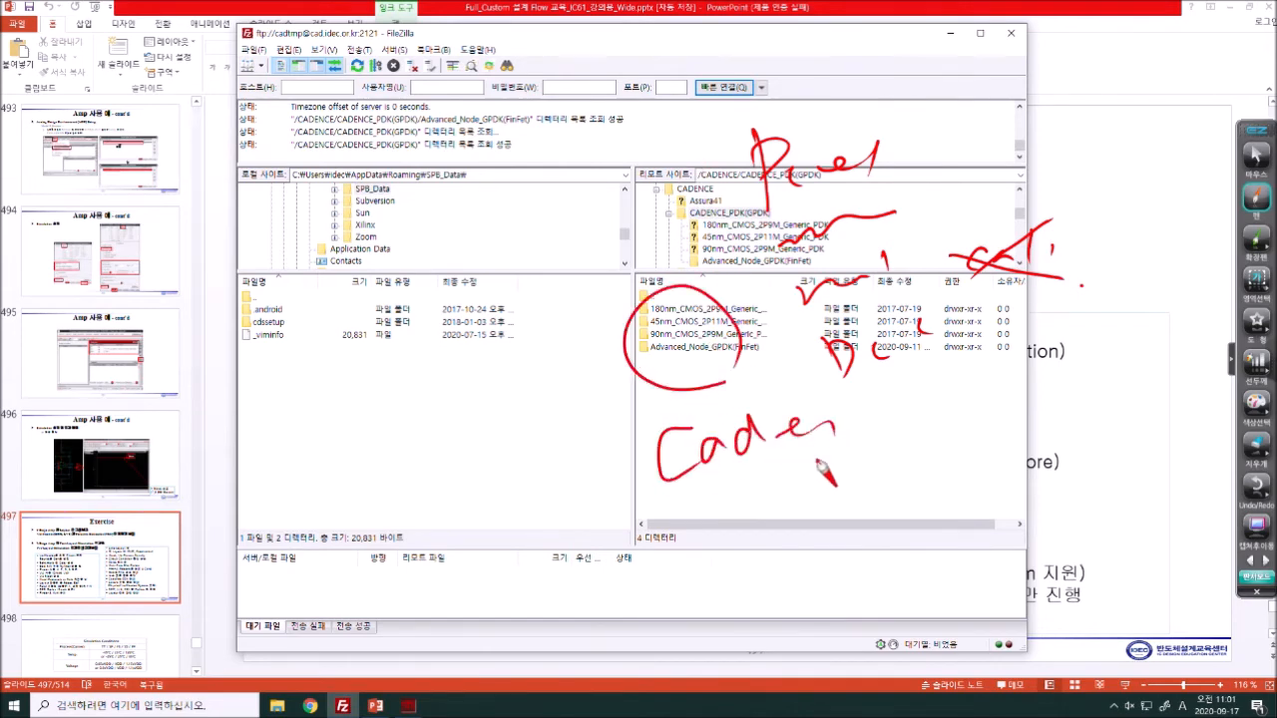
drag(676, 523, 918, 446)
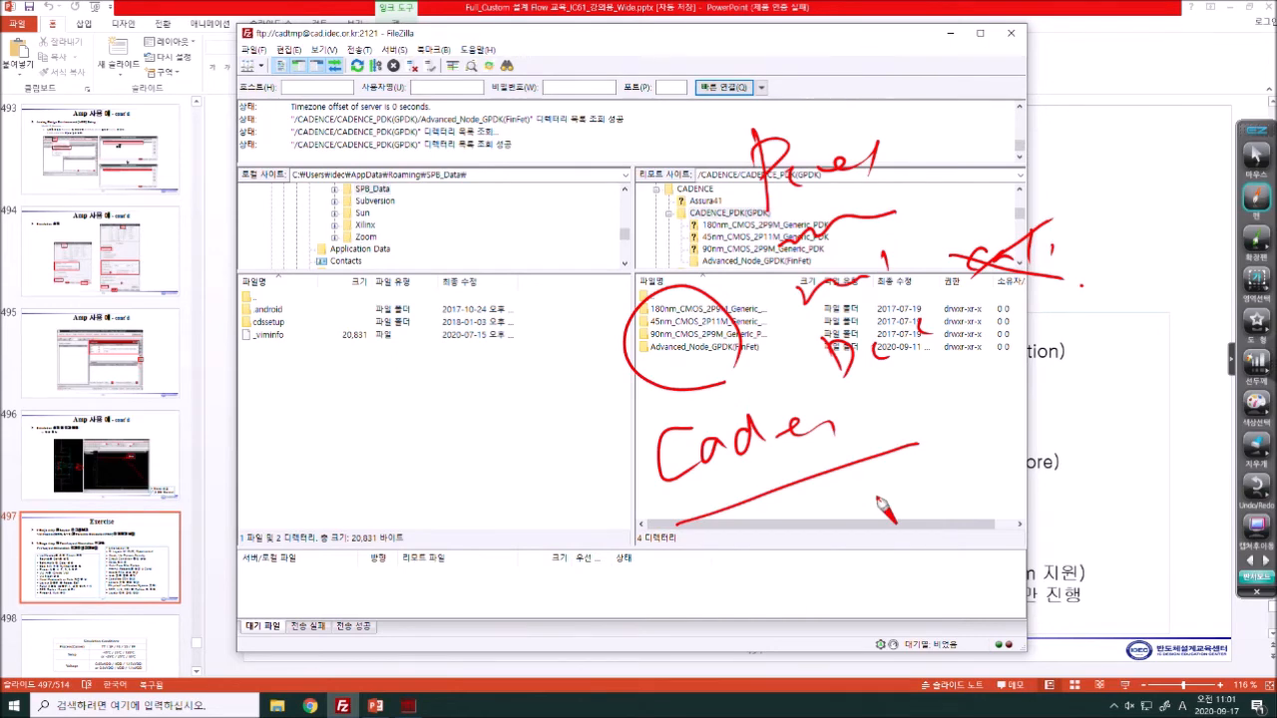
- Add a handwritten "IC6" version note below the underline, then clear all pen annotations
mouse_move(788, 518)
mouse_down()
mouse_move(826, 487)
mouse_move(856, 515)
mouse_up()
mouse_move(904, 469)
mouse_down()
mouse_move(893, 513)
mouse_move(908, 493)
mouse_move(919, 498)
mouse_up()
drag(969, 458, 952, 478)
drag(1005, 440, 939, 493)
mouse_move(951, 459)
mouse_down()
mouse_move(973, 470)
mouse_move(1008, 453)
mouse_up()
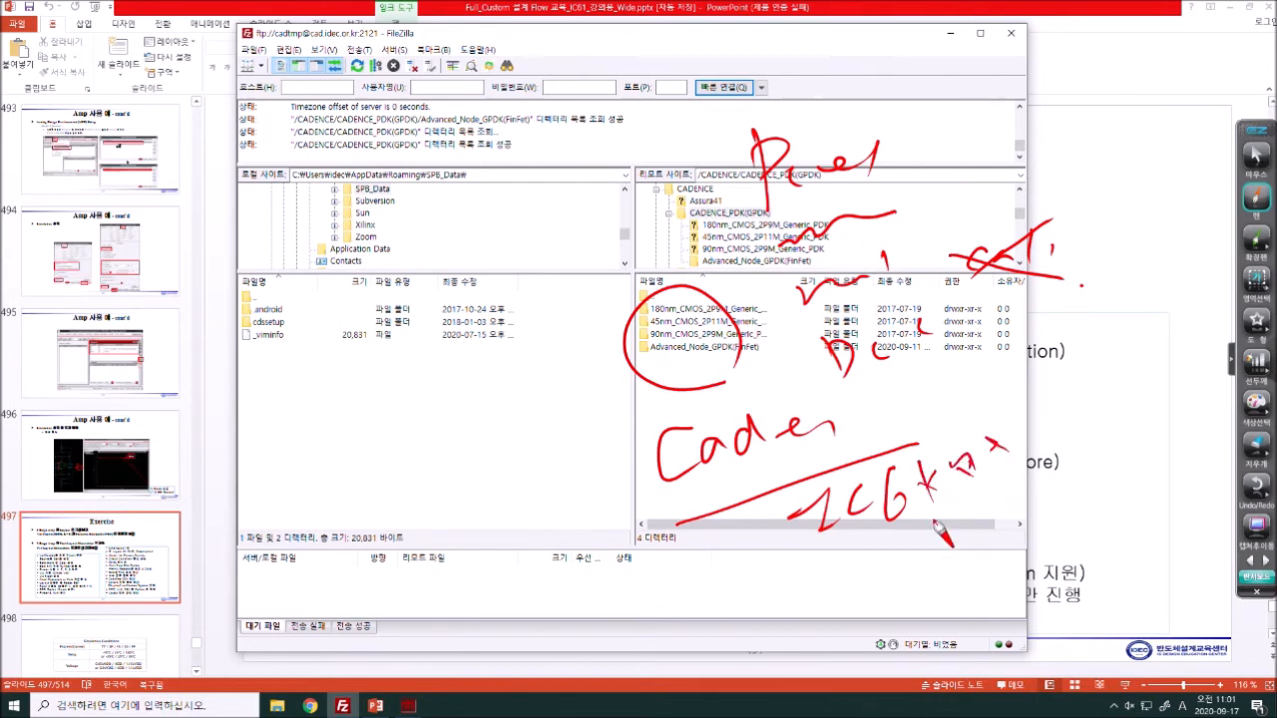
mouse_move(842, 556)
mouse_down()
mouse_move(845, 576)
mouse_move(863, 579)
mouse_move(901, 548)
mouse_move(884, 551)
mouse_up()
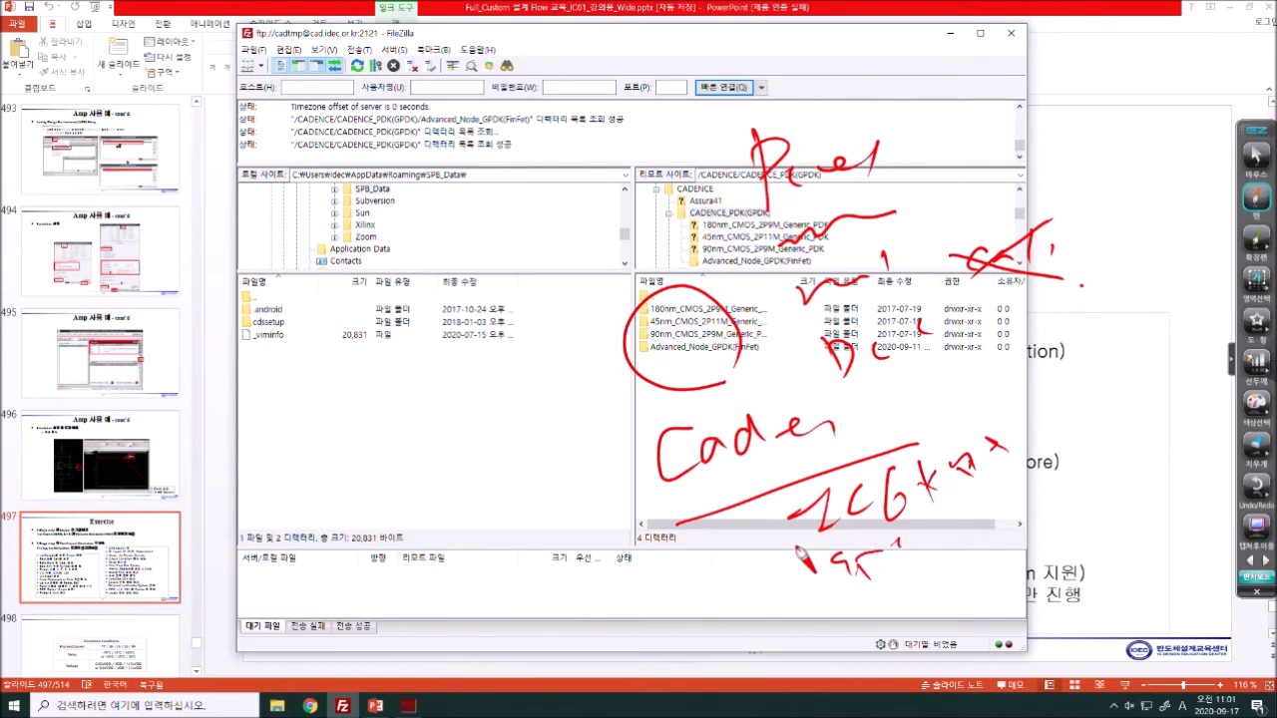
click(1255, 160)
- Handwrite "Ass." and "EXT" in red pen over the remote directory tree
click(1254, 197)
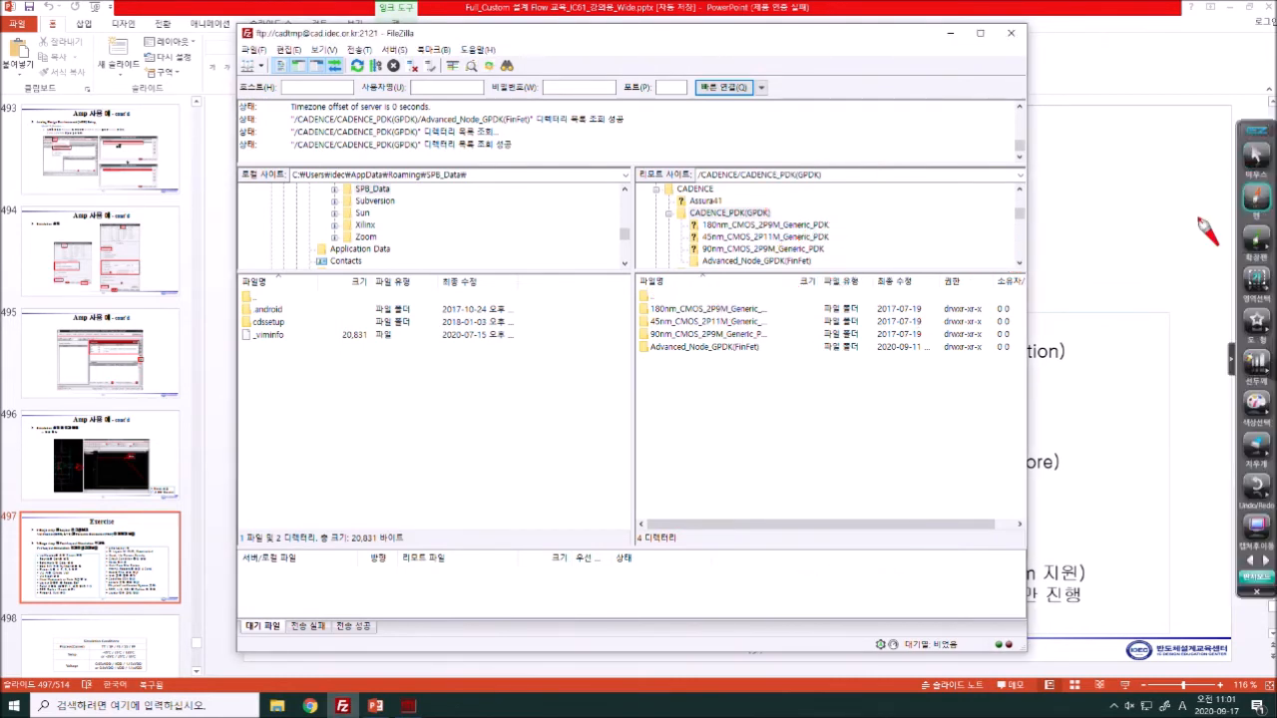
drag(836, 209, 864, 207)
mouse_move(837, 194)
mouse_down()
mouse_move(870, 187)
mouse_move(878, 209)
mouse_move(898, 212)
mouse_move(869, 235)
mouse_up()
click(925, 190)
mouse_move(854, 240)
mouse_down()
mouse_move(866, 262)
mouse_move(876, 246)
mouse_up()
drag(879, 239, 899, 251)
mouse_move(898, 238)
mouse_down()
mouse_move(880, 253)
mouse_move(925, 236)
mouse_up()
drag(918, 238, 913, 270)
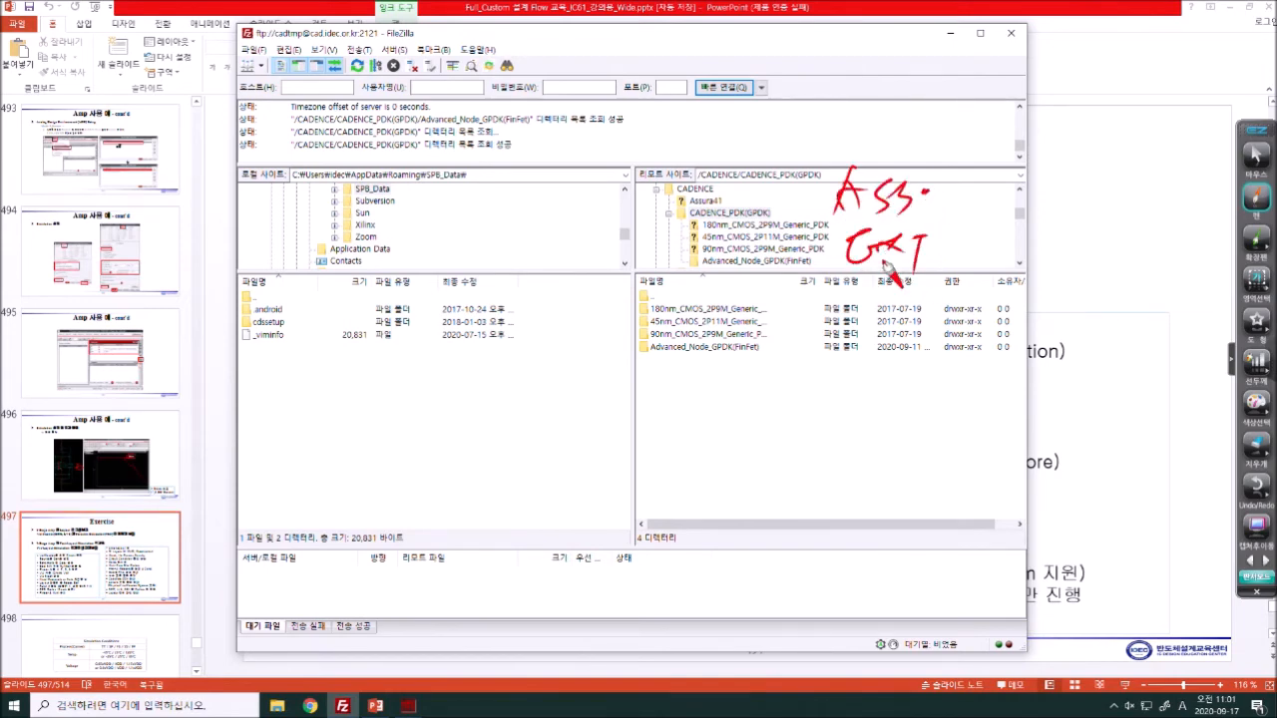
- Write "PVS" beside the tool notes, circle and link them, add an underlined "Ca" note, and clear the annotations
drag(981, 177, 973, 232)
mouse_move(995, 179)
mouse_down()
mouse_move(1023, 206)
mouse_move(980, 206)
mouse_move(1009, 220)
mouse_up()
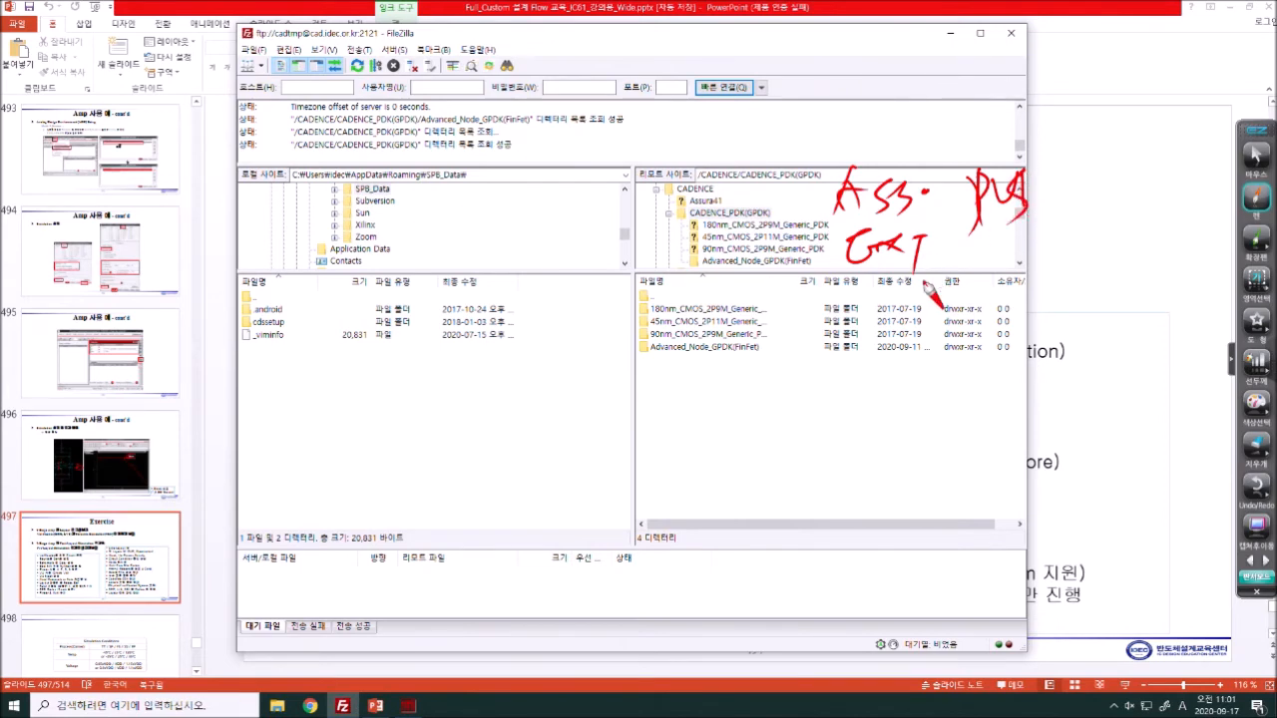
mouse_move(834, 212)
mouse_down()
mouse_move(949, 190)
mouse_move(992, 148)
mouse_move(993, 213)
mouse_move(1077, 199)
mouse_move(913, 164)
mouse_move(1061, 243)
mouse_up()
drag(1045, 301, 1094, 313)
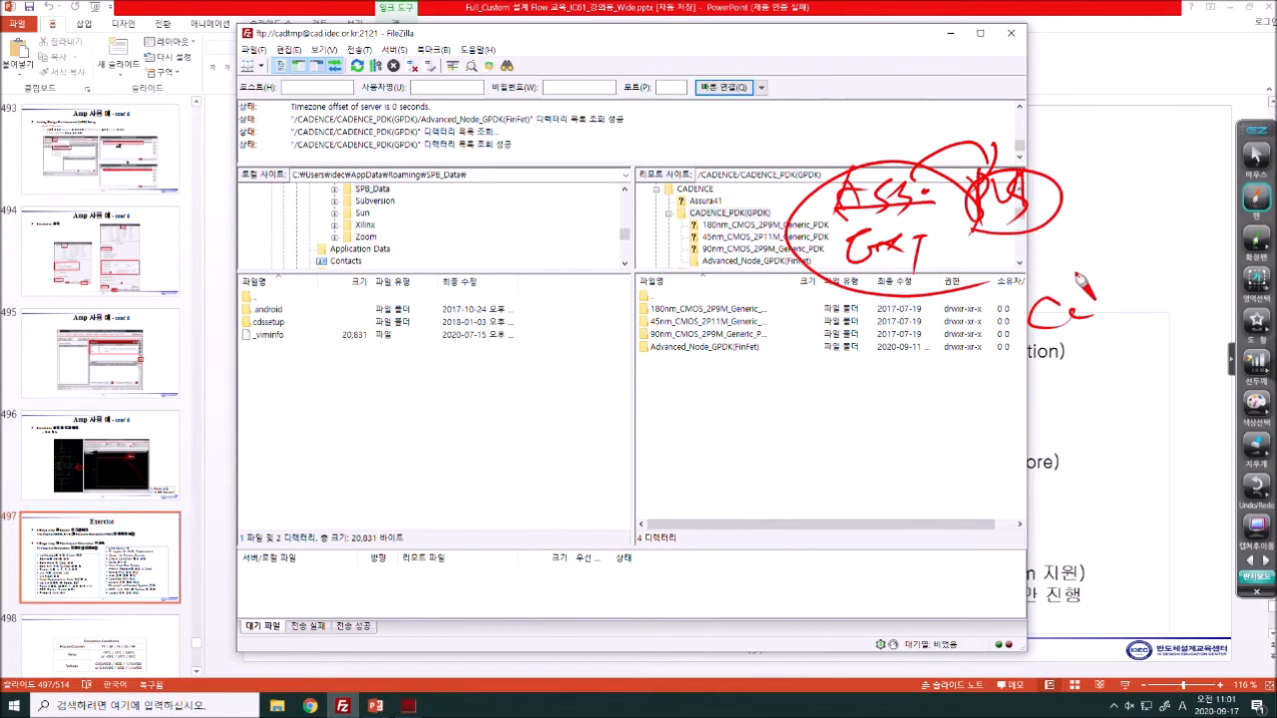
drag(725, 375, 729, 386)
drag(1034, 367, 1145, 341)
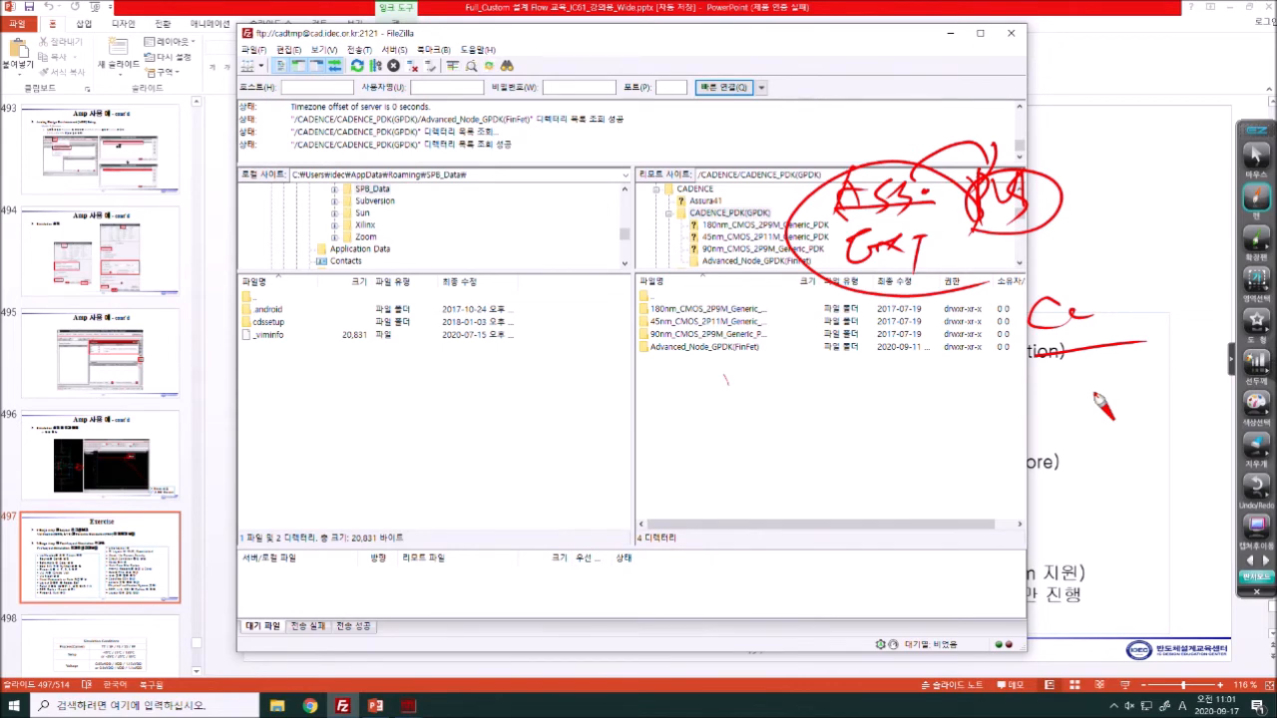
key(Escape)
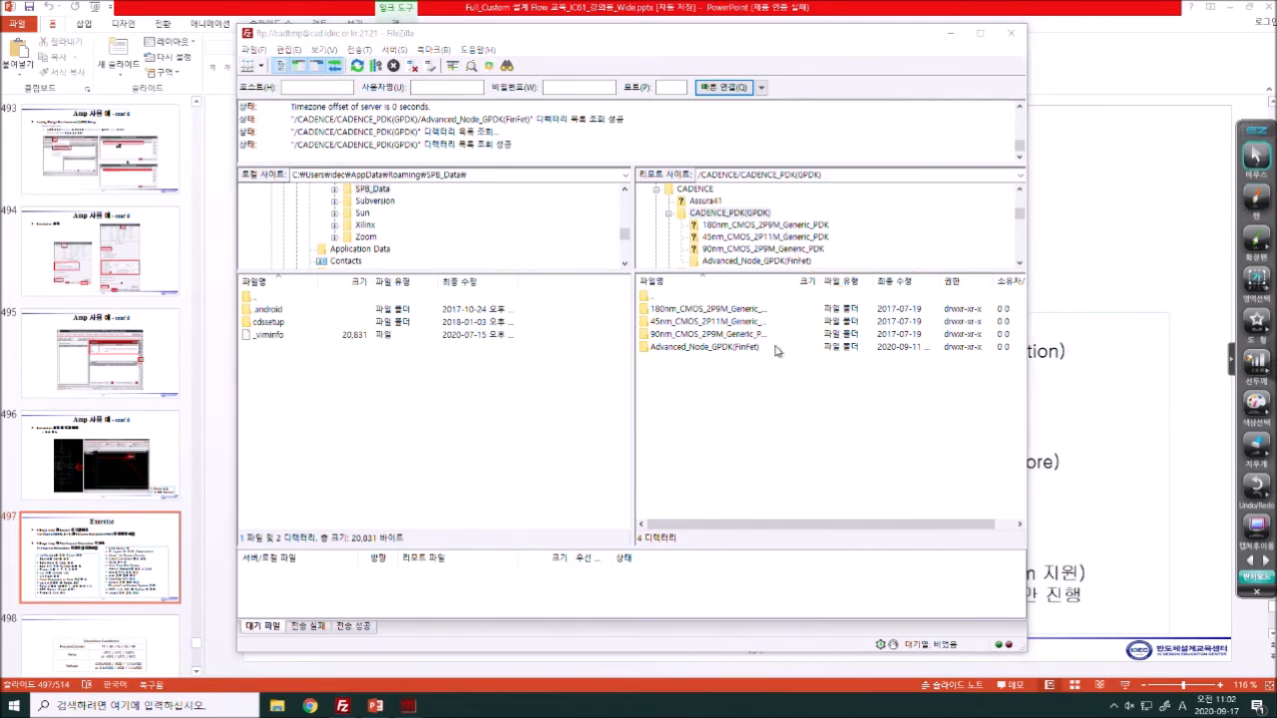
- Return to the server root, browse SYNOPSYS/GPDK, look inside the 32-28nm folder, and go back to GPDK
double_click(673, 297)
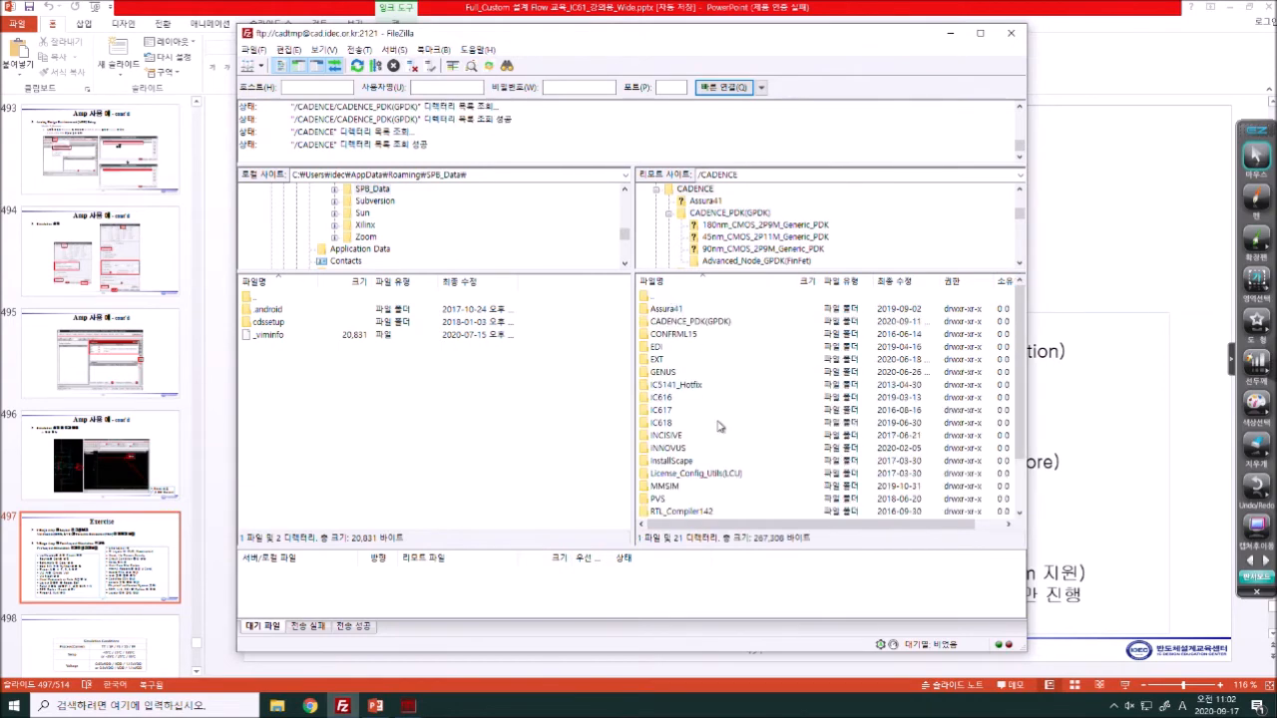
double_click(695, 298)
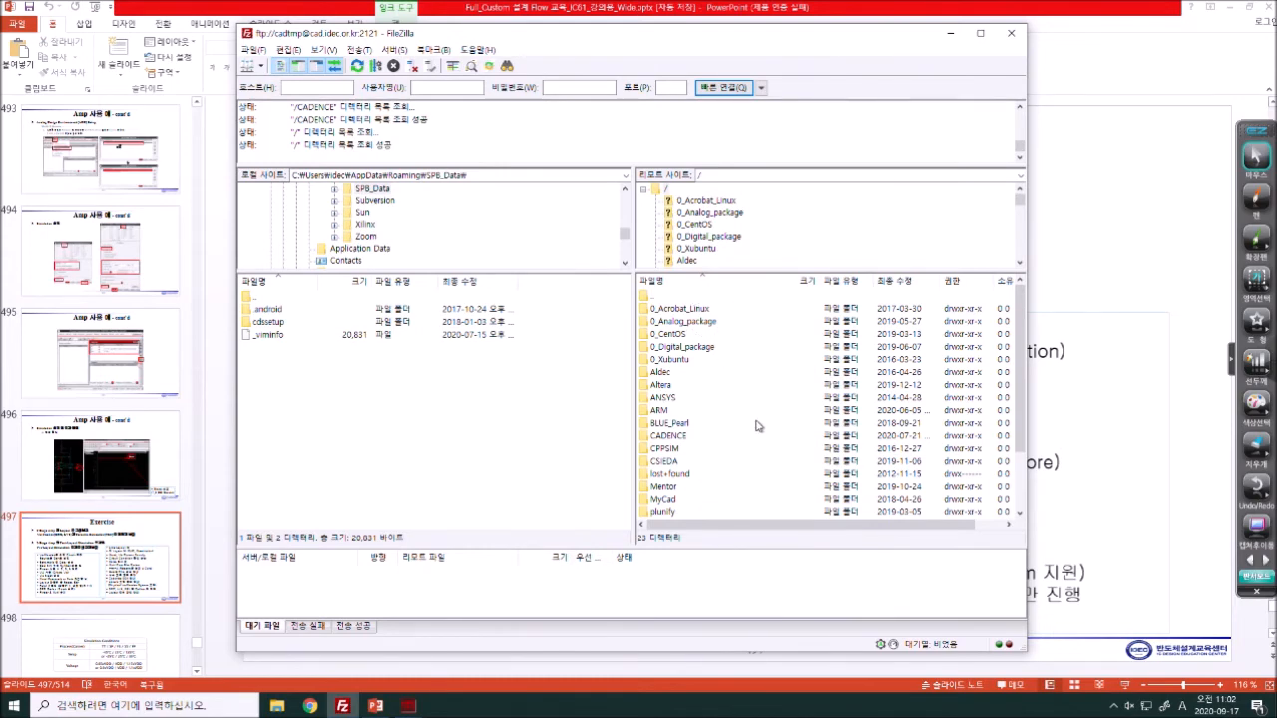
scroll(750, 431, down, 2)
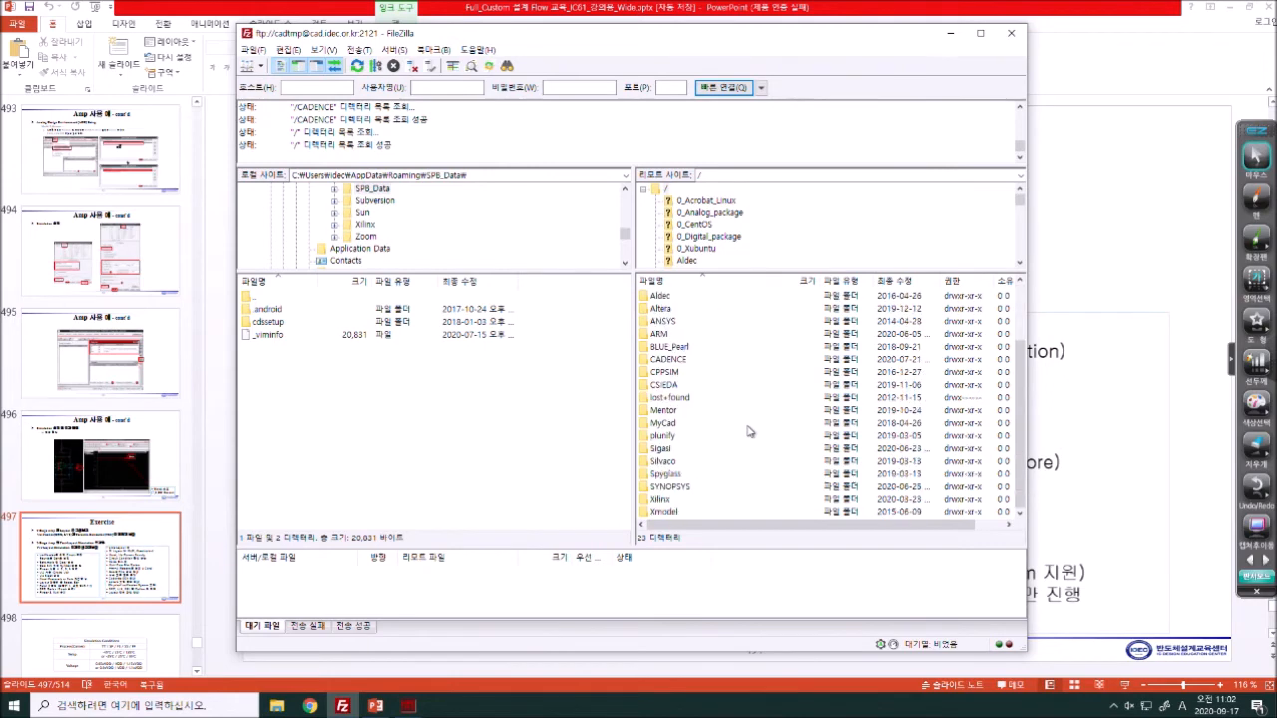
double_click(679, 487)
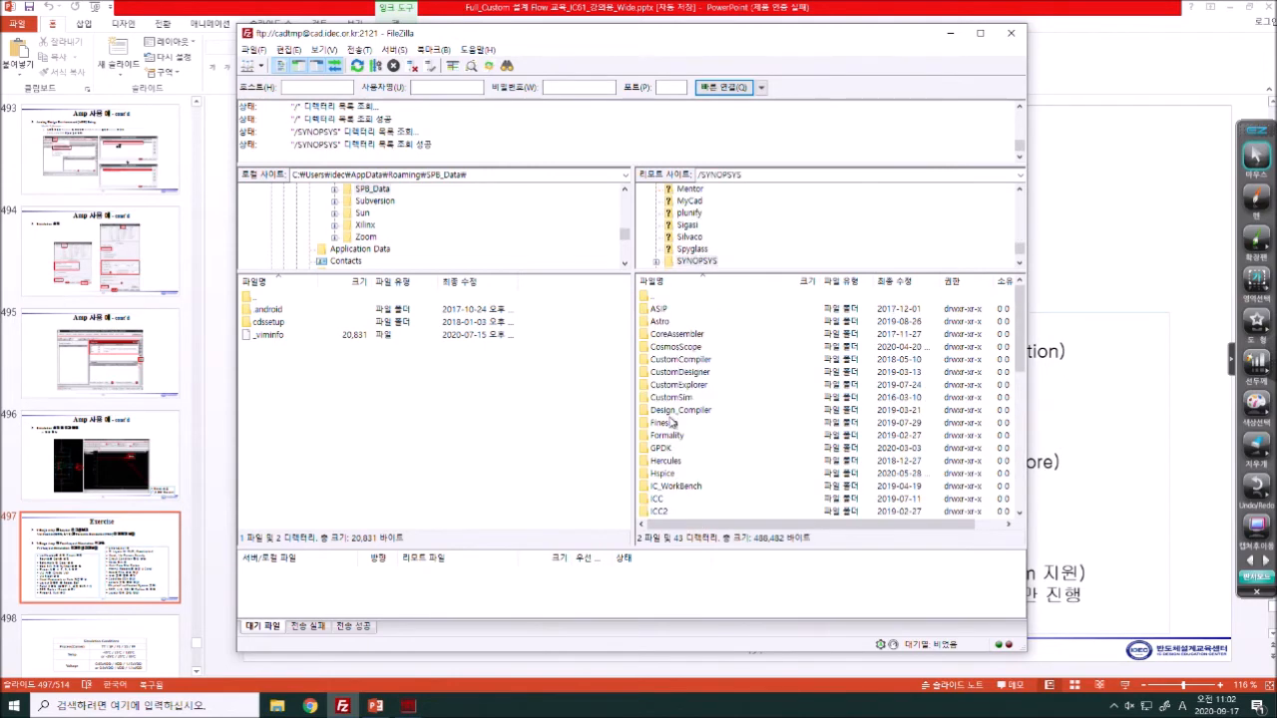
double_click(670, 450)
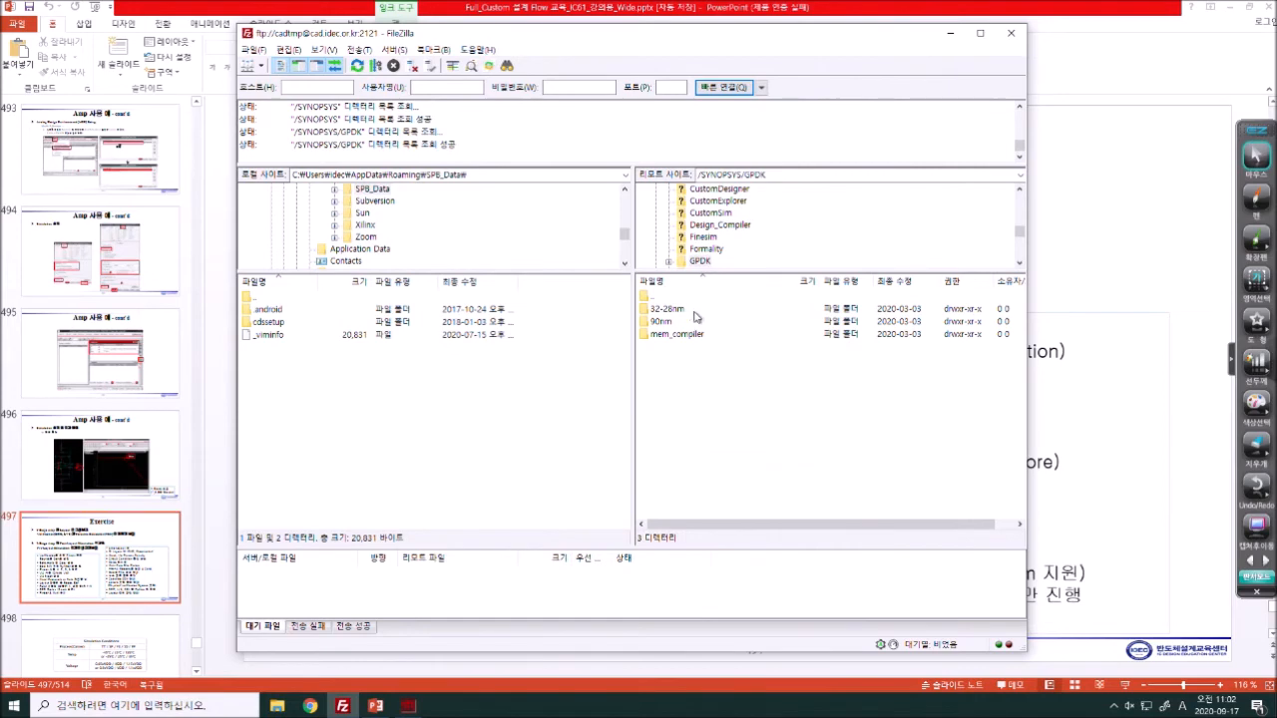
double_click(697, 311)
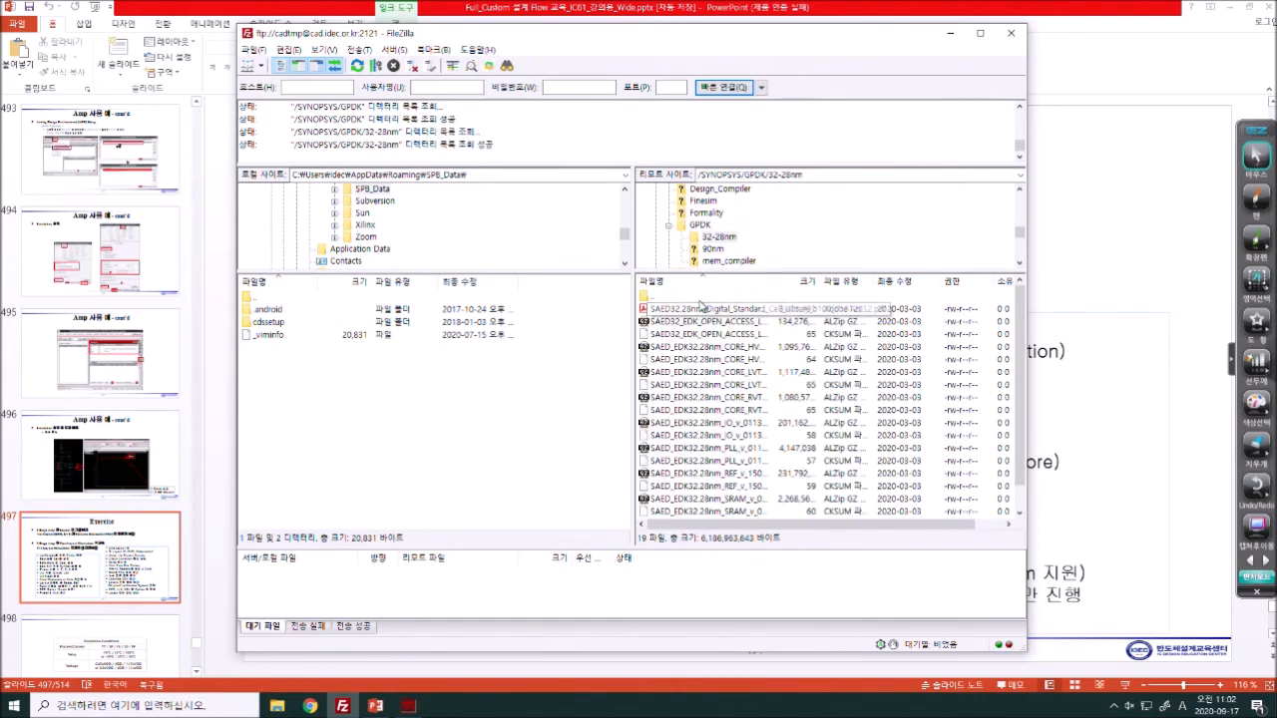
double_click(704, 297)
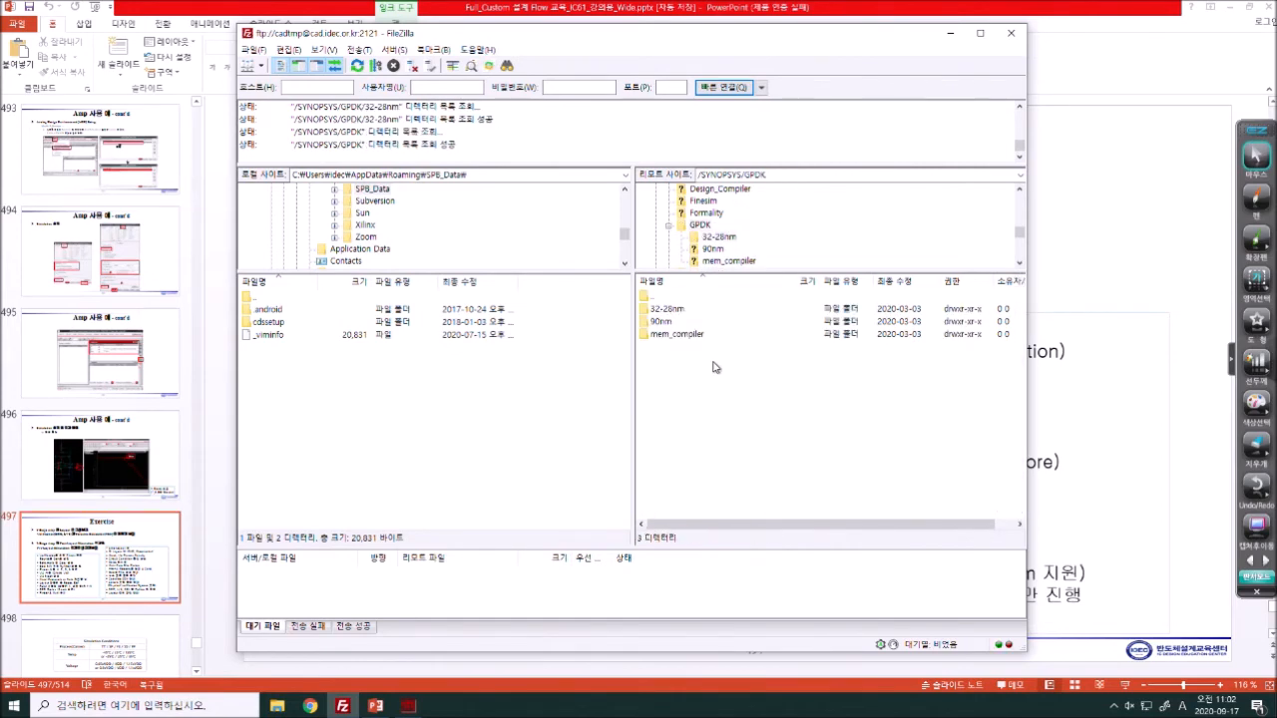
- Annotate the Synopsys GPDK listing in red pen with notes on "Synop" tools and an underlined "Custo C"
click(1256, 196)
drag(361, 159, 372, 172)
mouse_move(763, 90)
mouse_down()
mouse_move(810, 137)
mouse_move(883, 118)
mouse_move(898, 150)
mouse_move(937, 103)
mouse_move(1010, 89)
mouse_move(1044, 125)
mouse_move(1122, 101)
mouse_up()
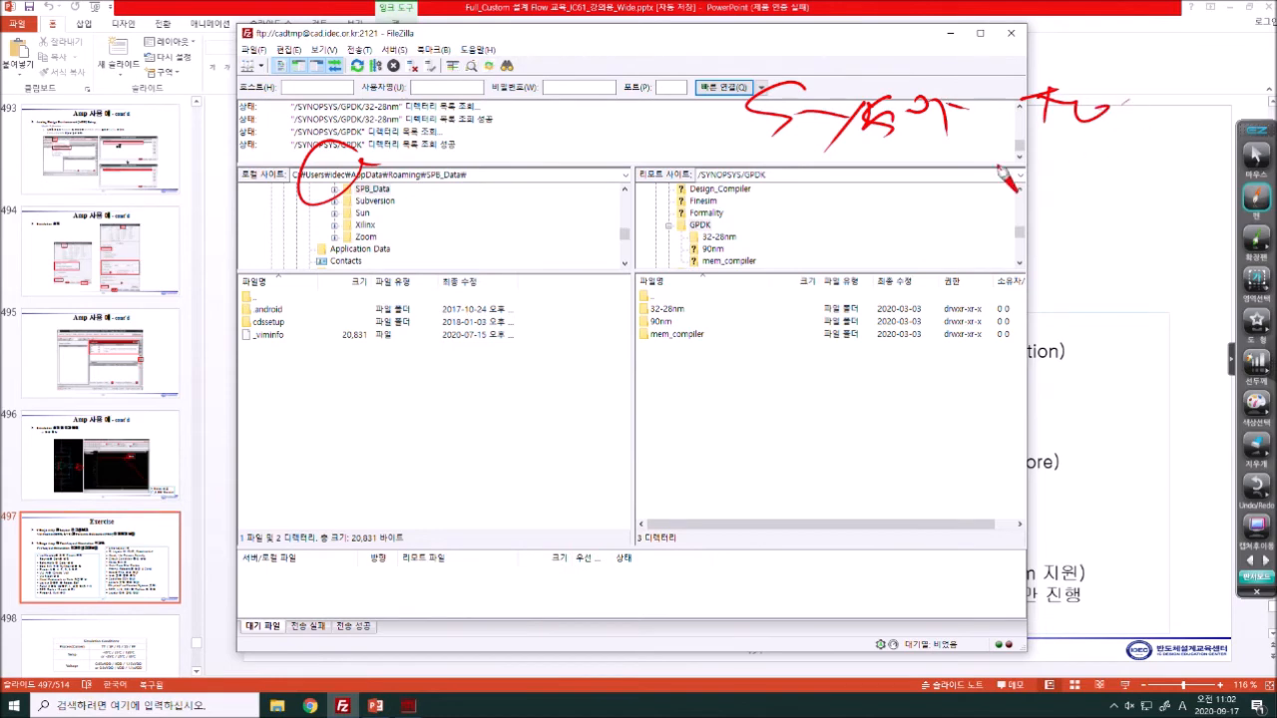
mouse_move(836, 186)
mouse_down()
mouse_move(882, 205)
mouse_move(1040, 182)
mouse_up()
mouse_move(523, 248)
mouse_down()
mouse_move(670, 228)
mouse_move(575, 270)
mouse_up()
mouse_move(603, 235)
mouse_down()
mouse_move(589, 259)
mouse_move(605, 261)
mouse_up()
drag(806, 241, 1047, 215)
drag(880, 286, 1055, 264)
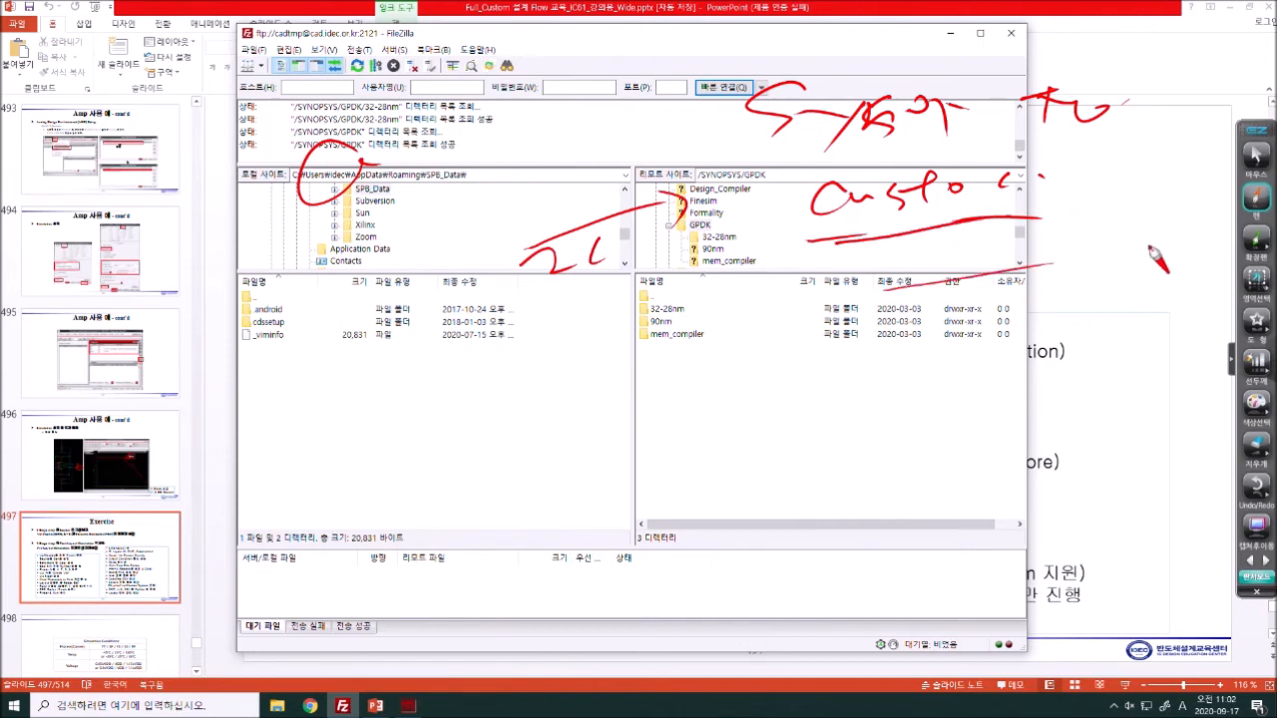
- Handwrite "Hspi" beside the Synopsys GPDK folders in red pen, with an arrow, a wavy mark and another note beneath it
mouse_move(900, 317)
mouse_down()
mouse_move(913, 344)
mouse_move(1022, 314)
mouse_up()
drag(710, 374, 788, 351)
drag(823, 336, 821, 371)
drag(581, 391, 711, 401)
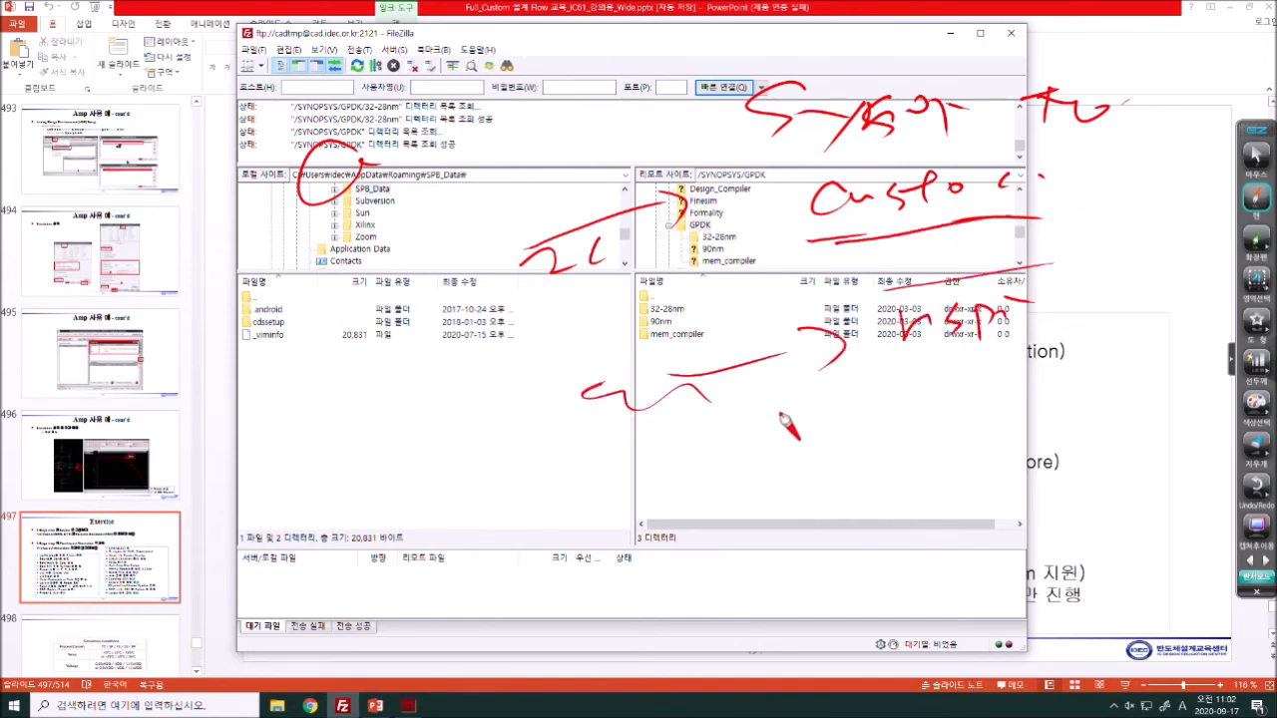
click(918, 407)
drag(906, 386, 903, 431)
drag(914, 401, 968, 391)
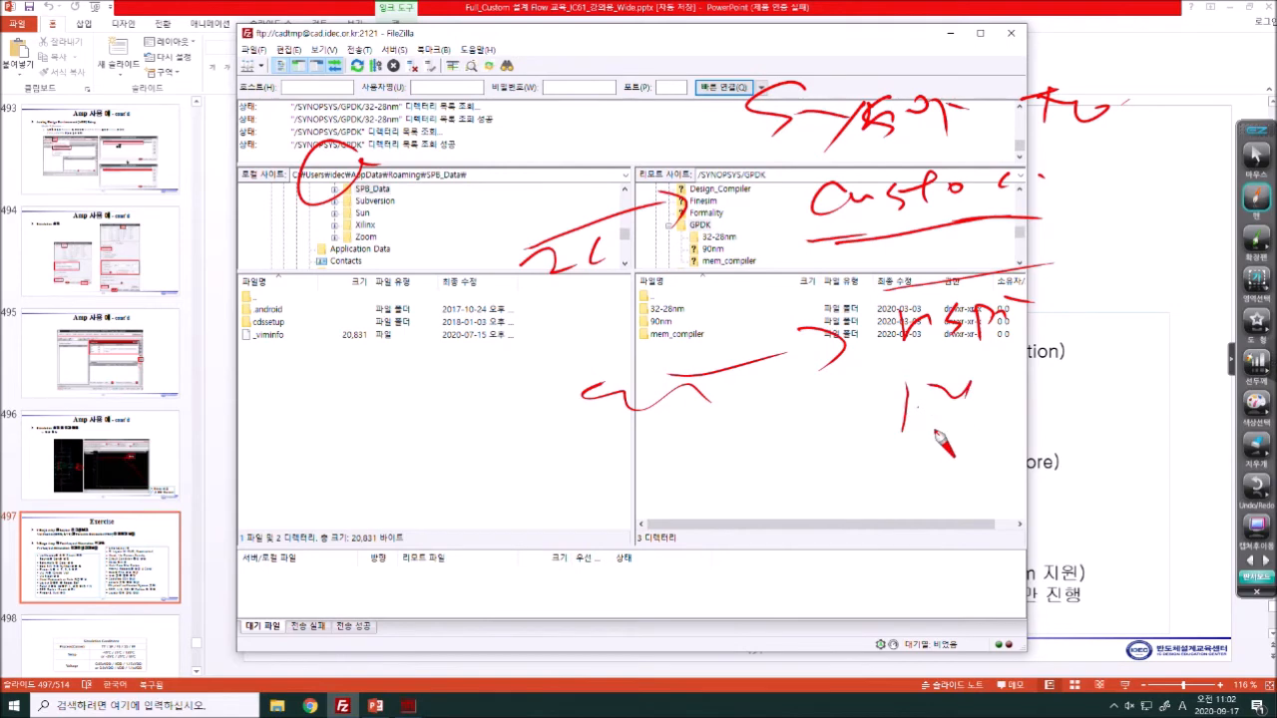
- Circle the lower notes, add marks beside them, enclose the Synopsys notes in one large red loop, and clear the annotations
drag(888, 436, 899, 454)
drag(921, 453, 975, 453)
click(938, 526)
mouse_move(953, 555)
mouse_down()
mouse_move(903, 413)
mouse_move(1043, 519)
mouse_up()
drag(1157, 374, 1163, 400)
drag(1187, 388, 1190, 397)
drag(1139, 446, 1194, 457)
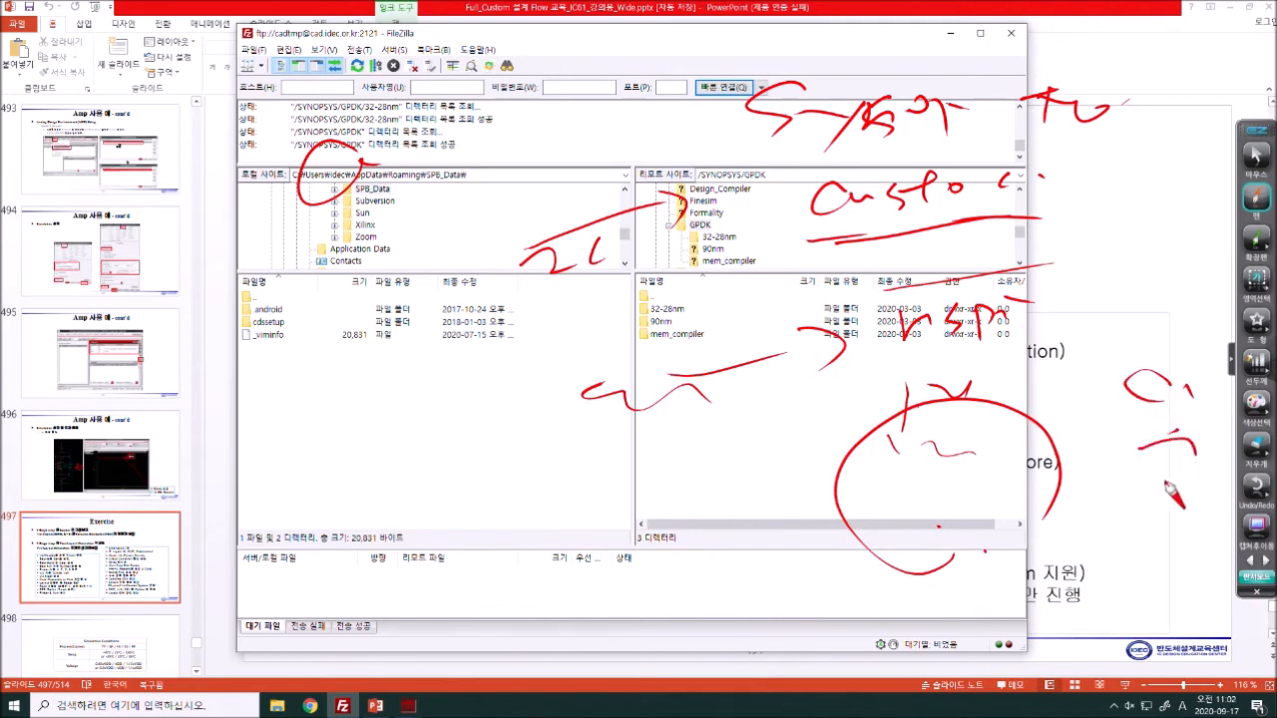
mouse_move(1085, 544)
mouse_down()
mouse_move(848, 573)
mouse_move(1035, 168)
mouse_move(1059, 547)
mouse_up()
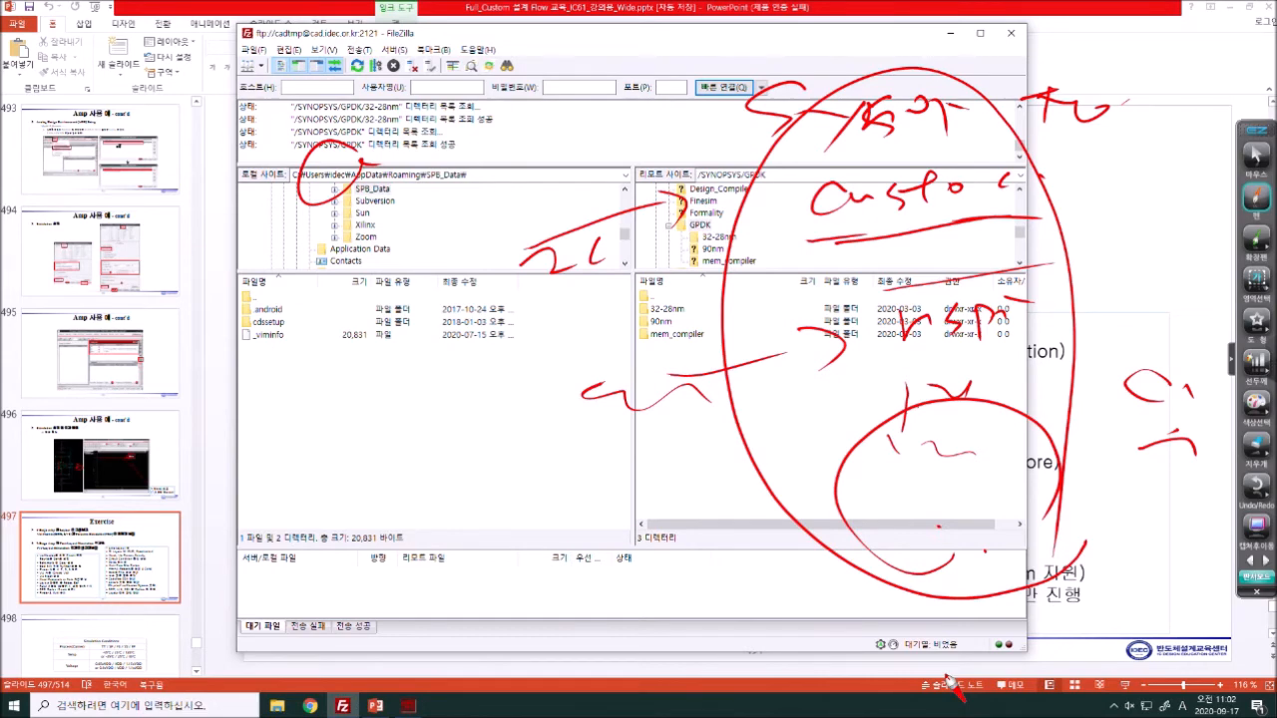
key(Escape)
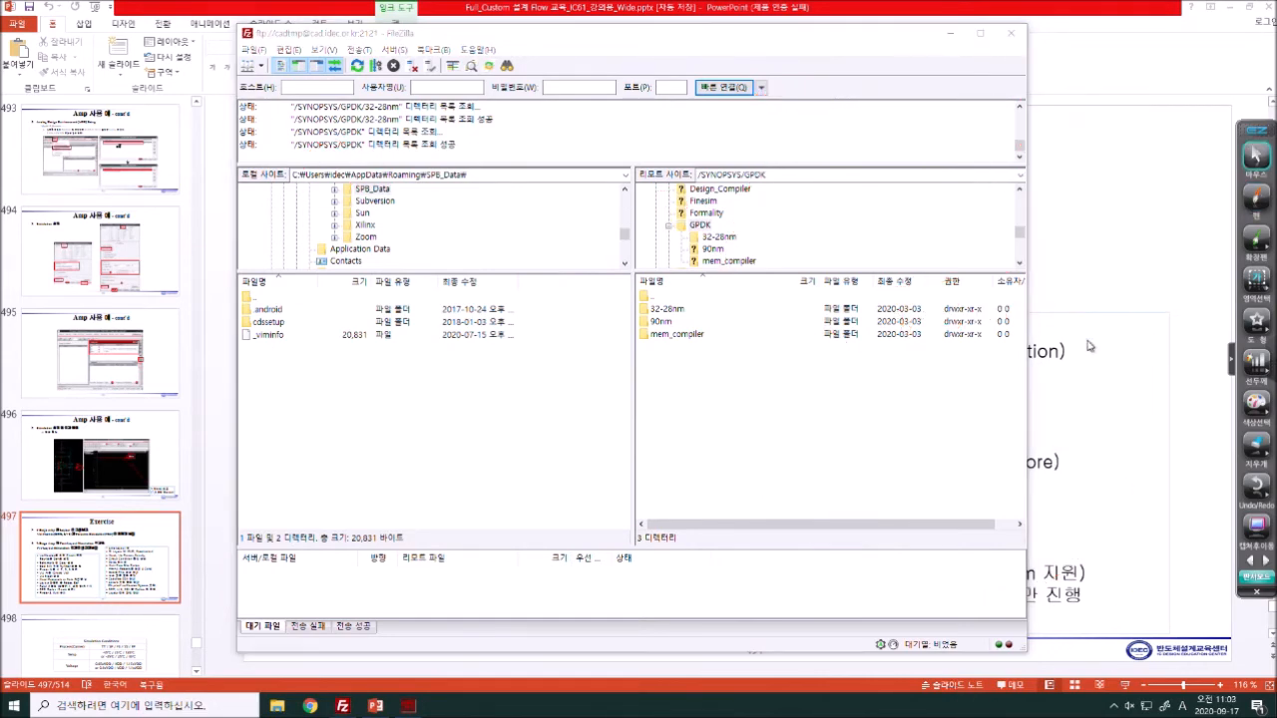
- Switch to PowerPoint and clear the red pen annotations from the Simulation Conditions slide
key(alt+Tab)
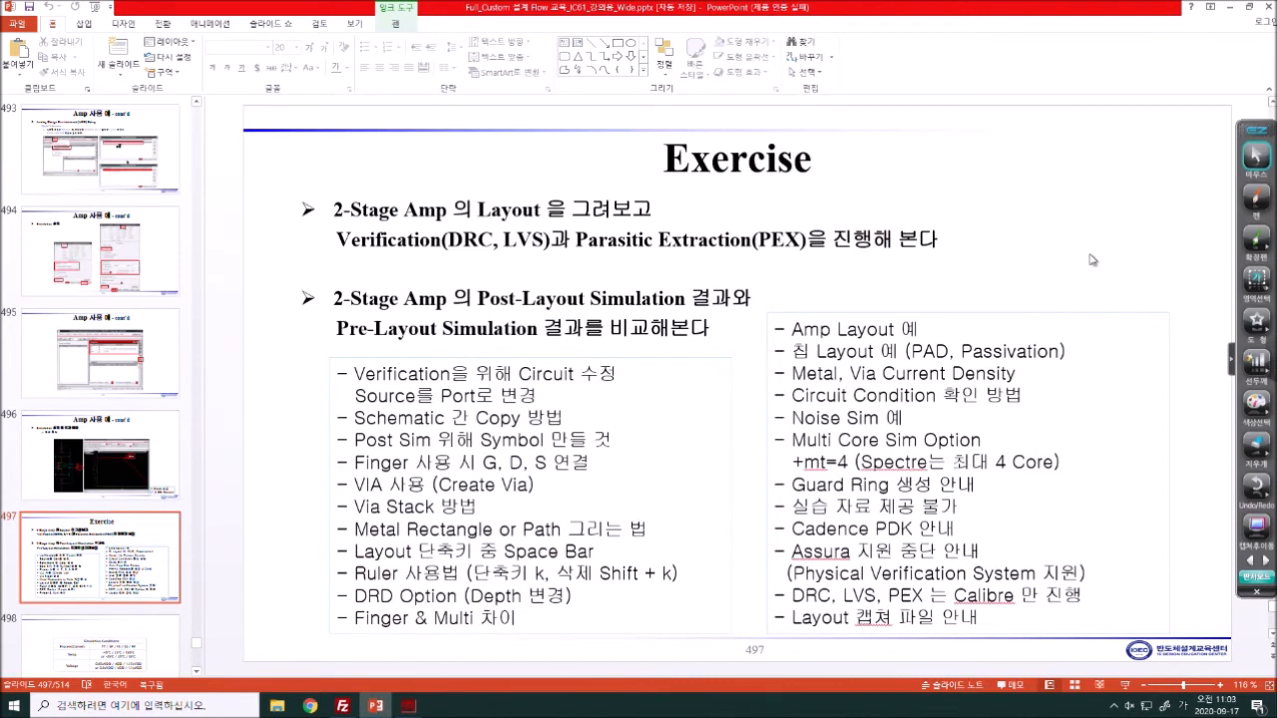
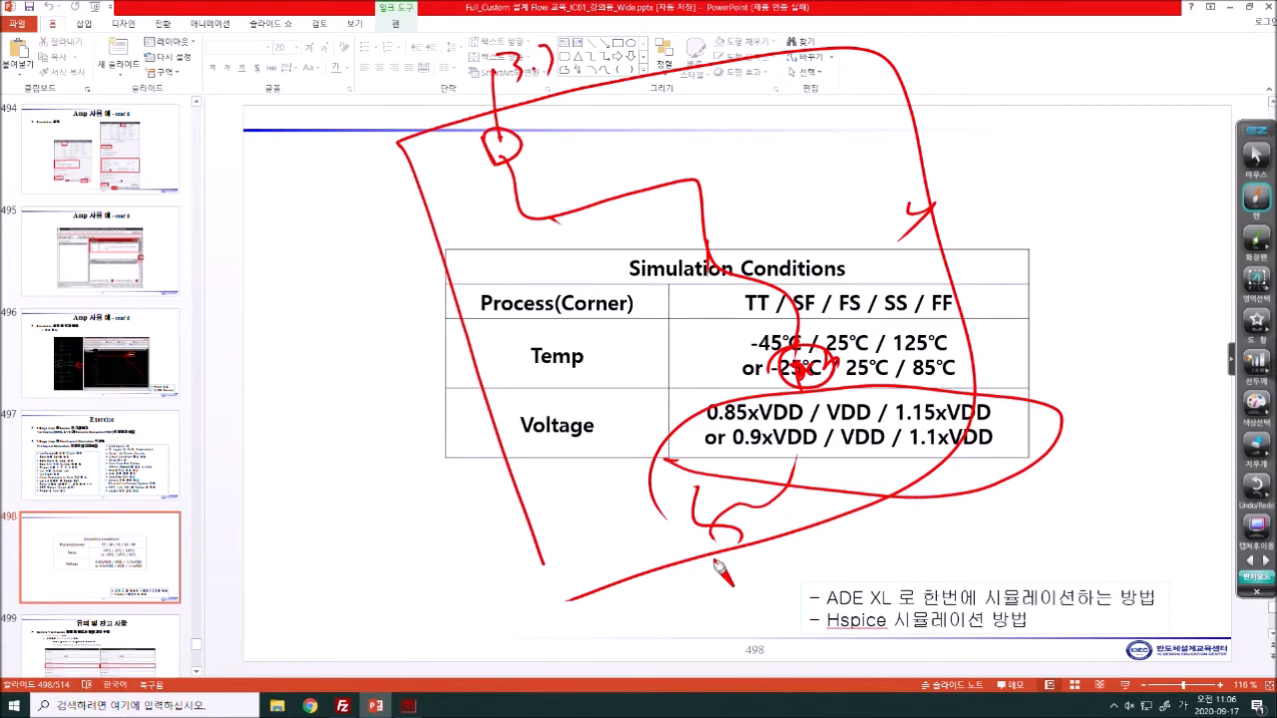
click(1255, 157)
click(1255, 198)
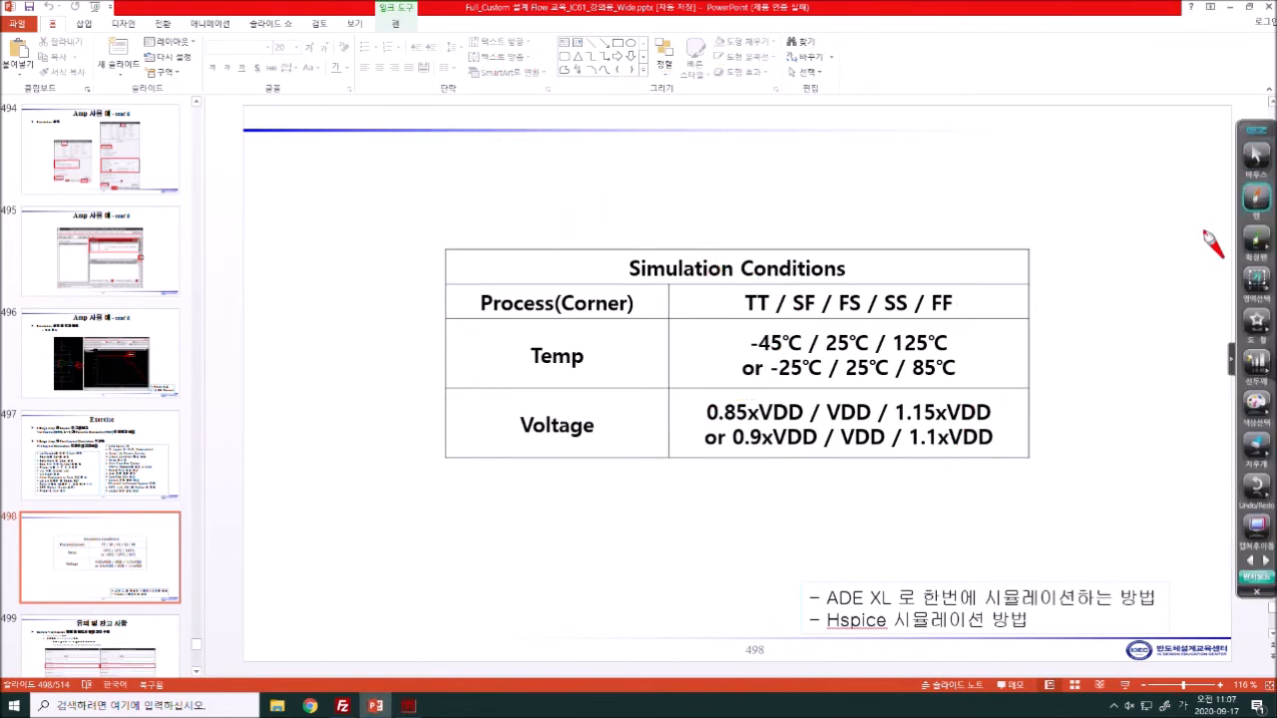
key(Escape)
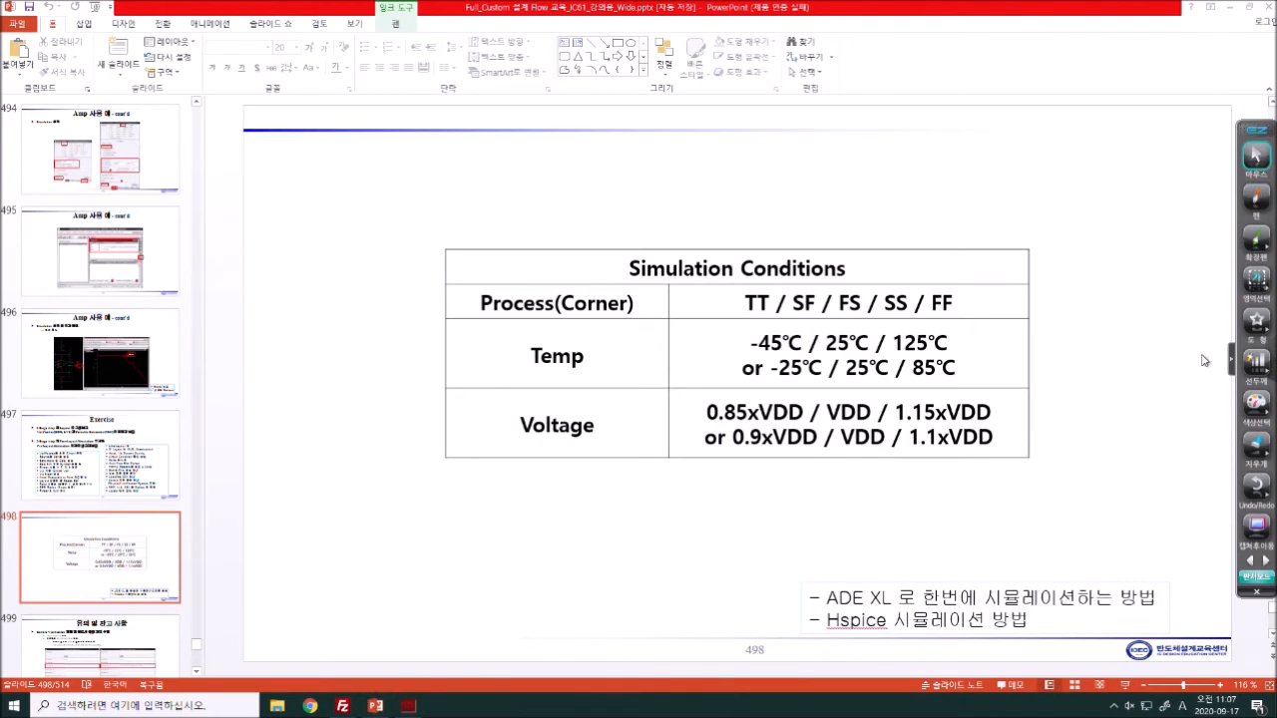
- Switch to the NX remote desktop, open the adexl view of test_sim_adexl from the test library, and maximize its window
click(408, 705)
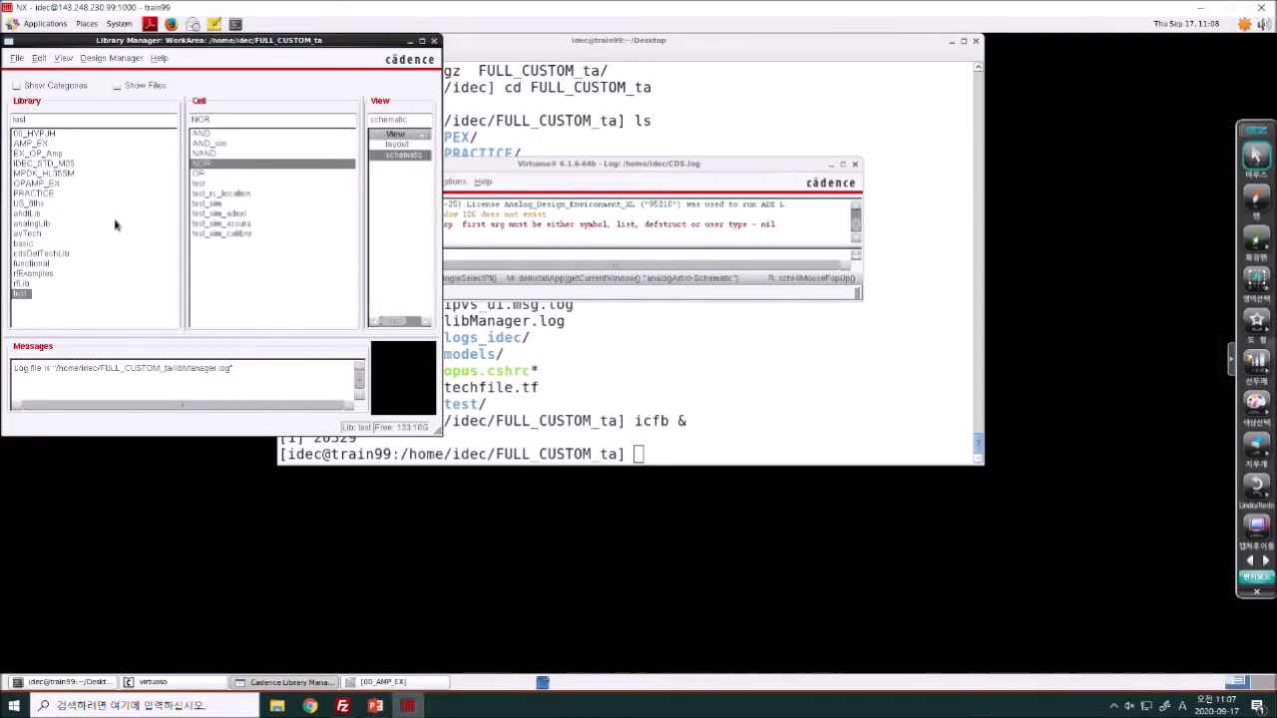
click(62, 183)
click(57, 193)
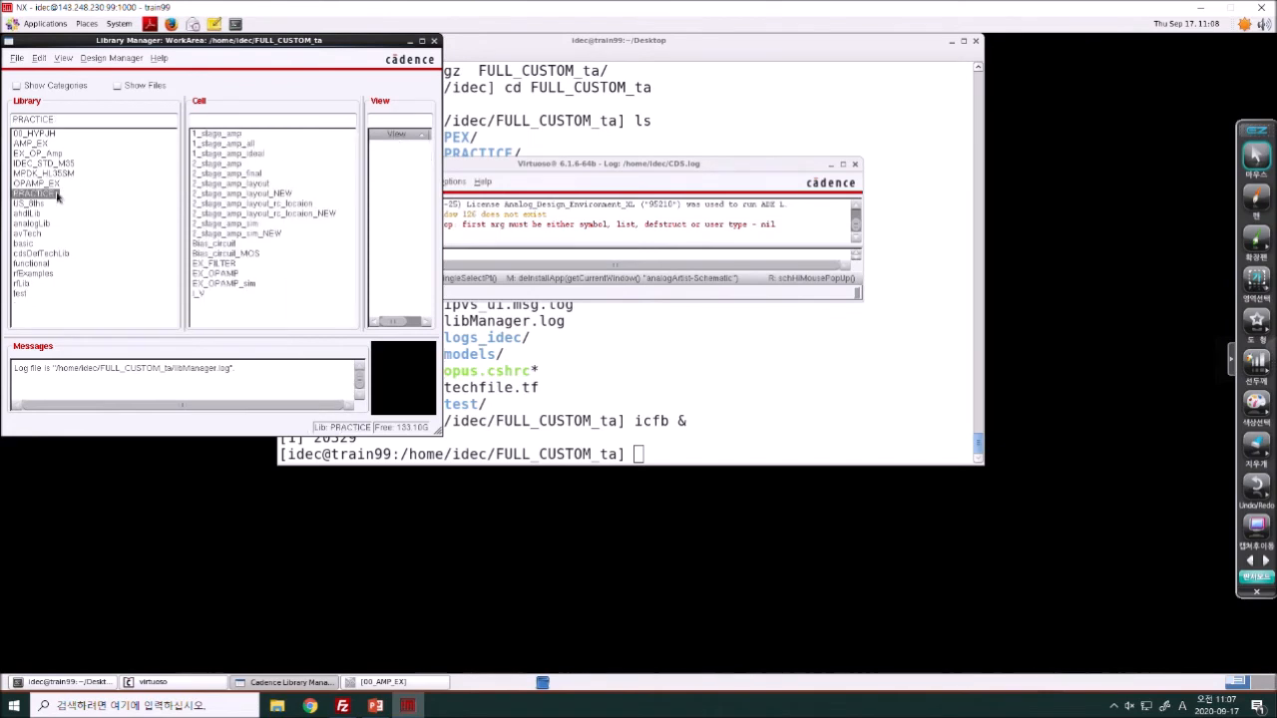
click(33, 294)
click(228, 214)
double_click(393, 145)
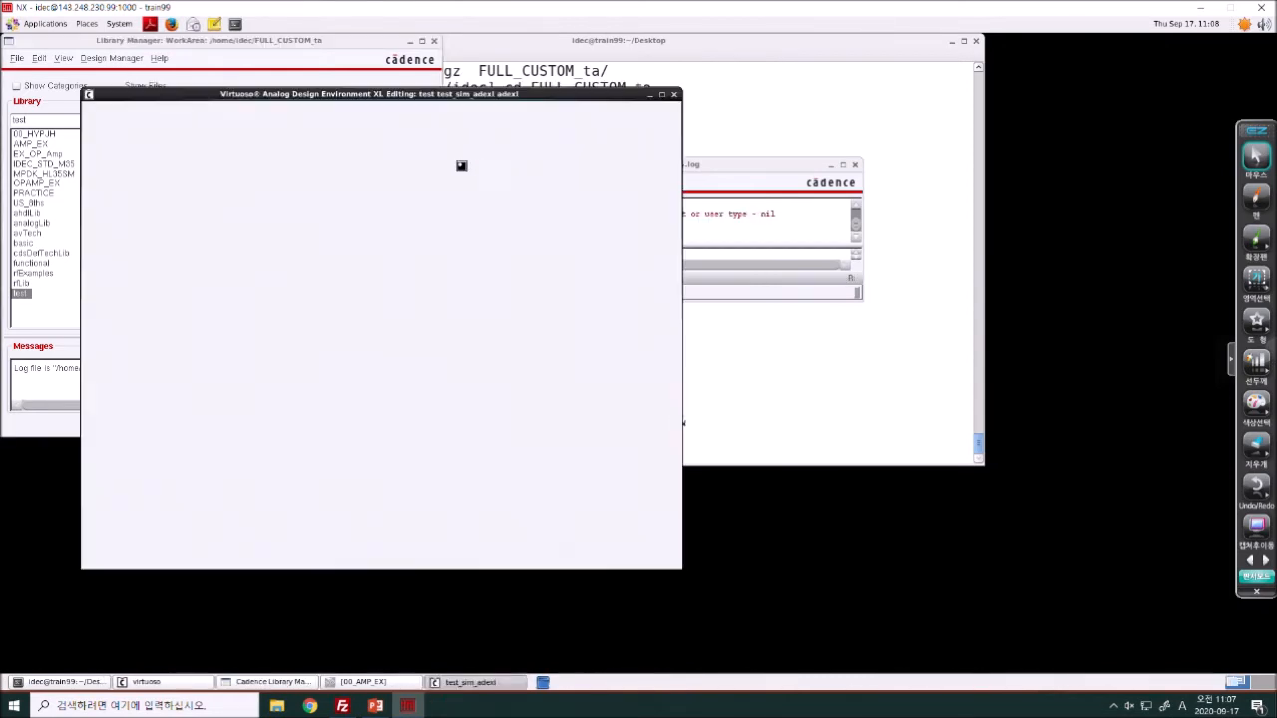
double_click(432, 96)
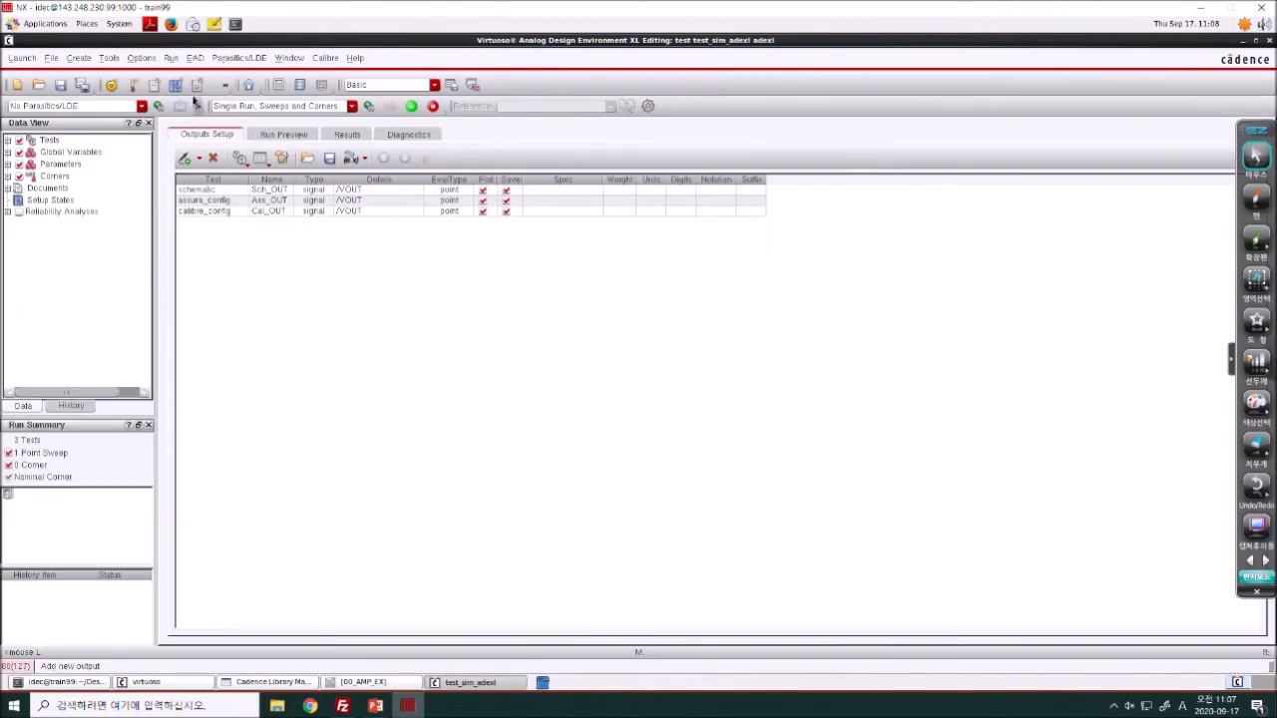
- Open Corners Setup and add a fourth process section after sss to Temp_Corner's corner_HL35S.scs model file entry
click(134, 87)
drag(367, 45, 847, 46)
click(654, 117)
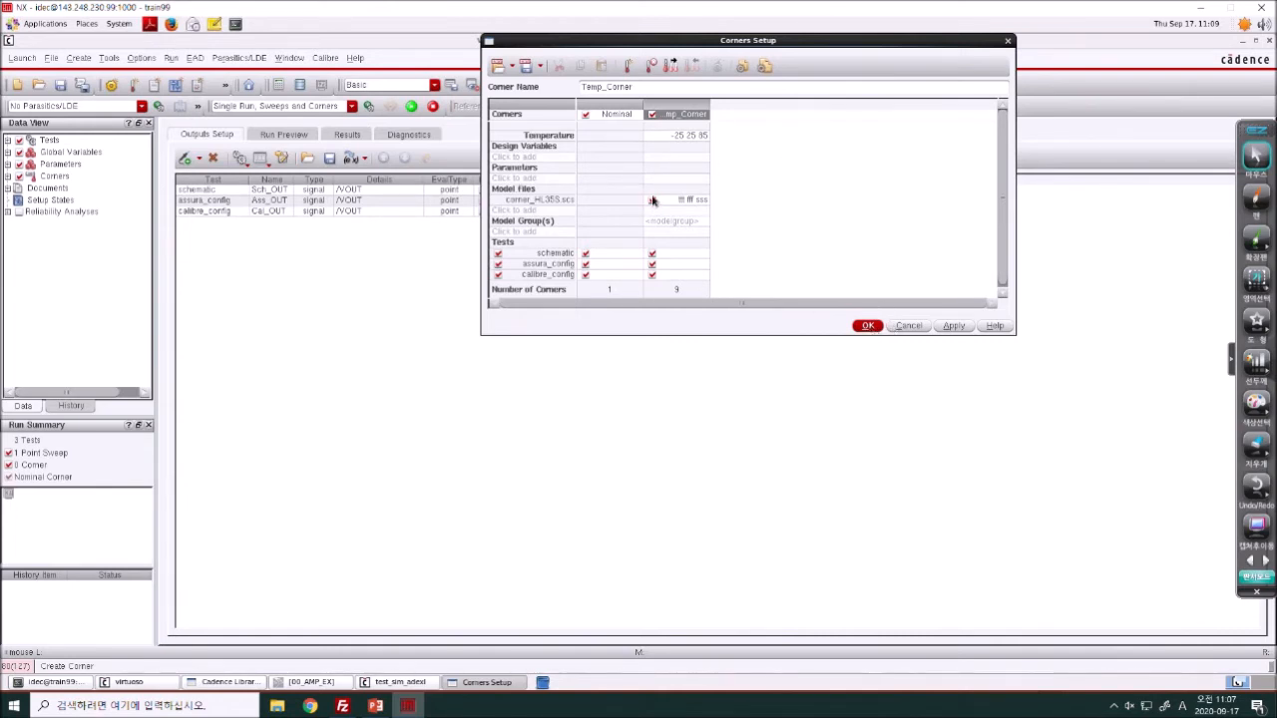
click(701, 203)
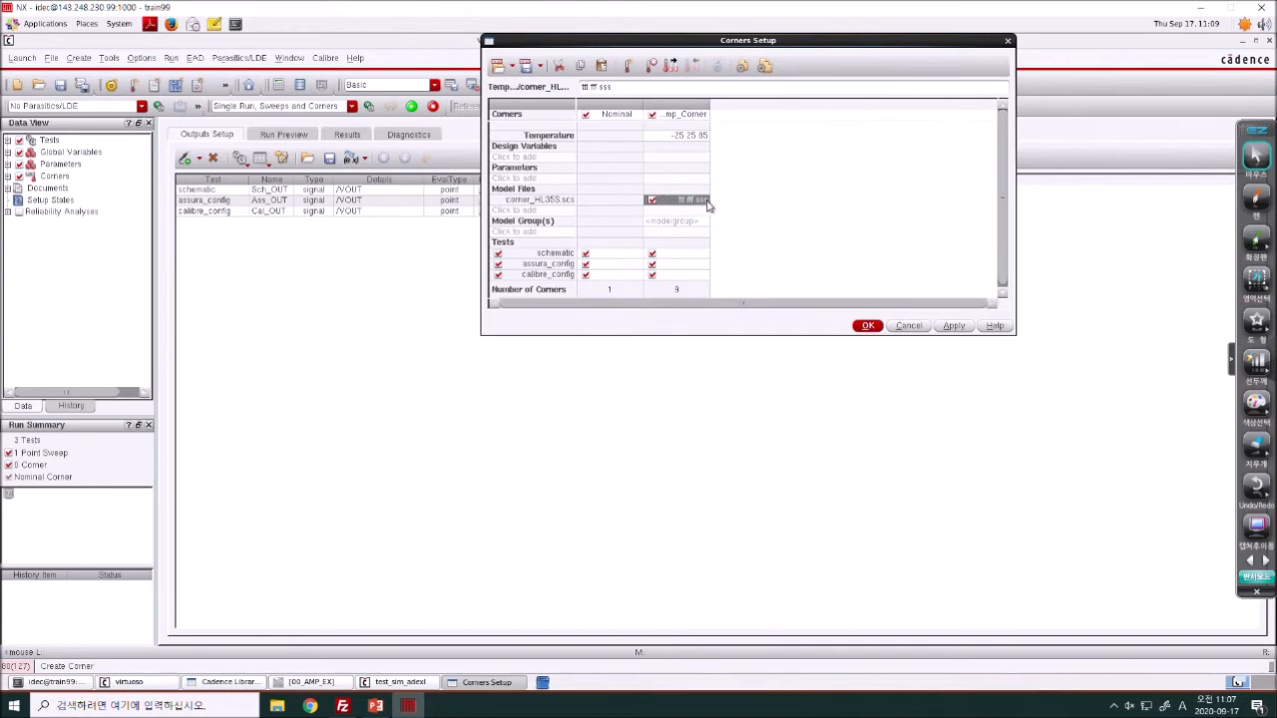
click(705, 203)
text(sfgs)
key(Return)
- Bring up the 00_AMP_EX schematic and close it, then restore the ADE XL window to its smaller size
mouse_move(408, 703)
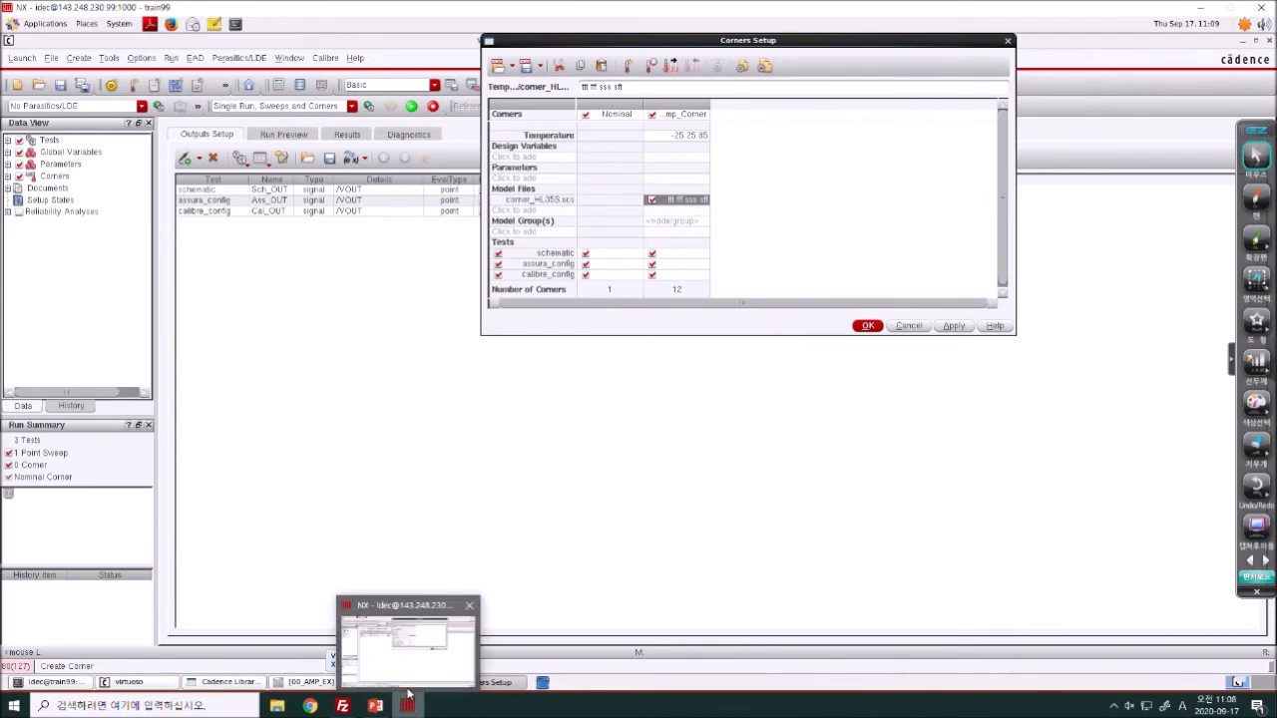
click(641, 570)
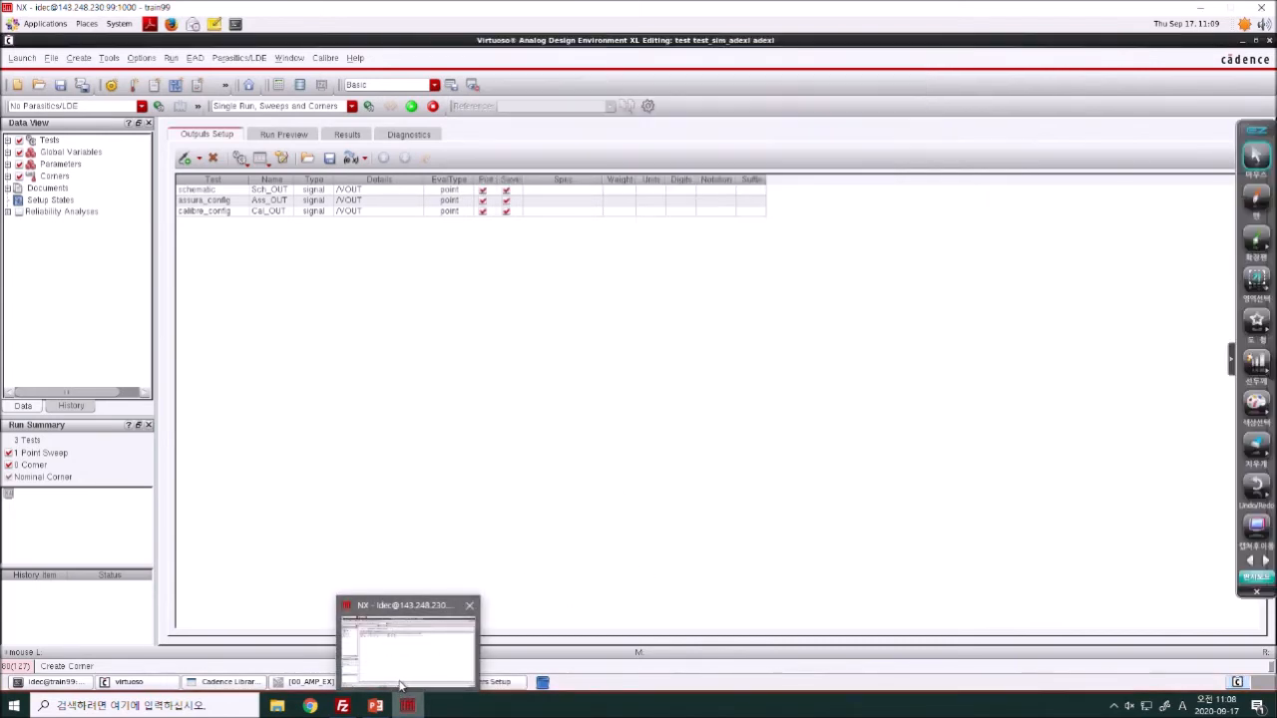
click(305, 682)
click(398, 683)
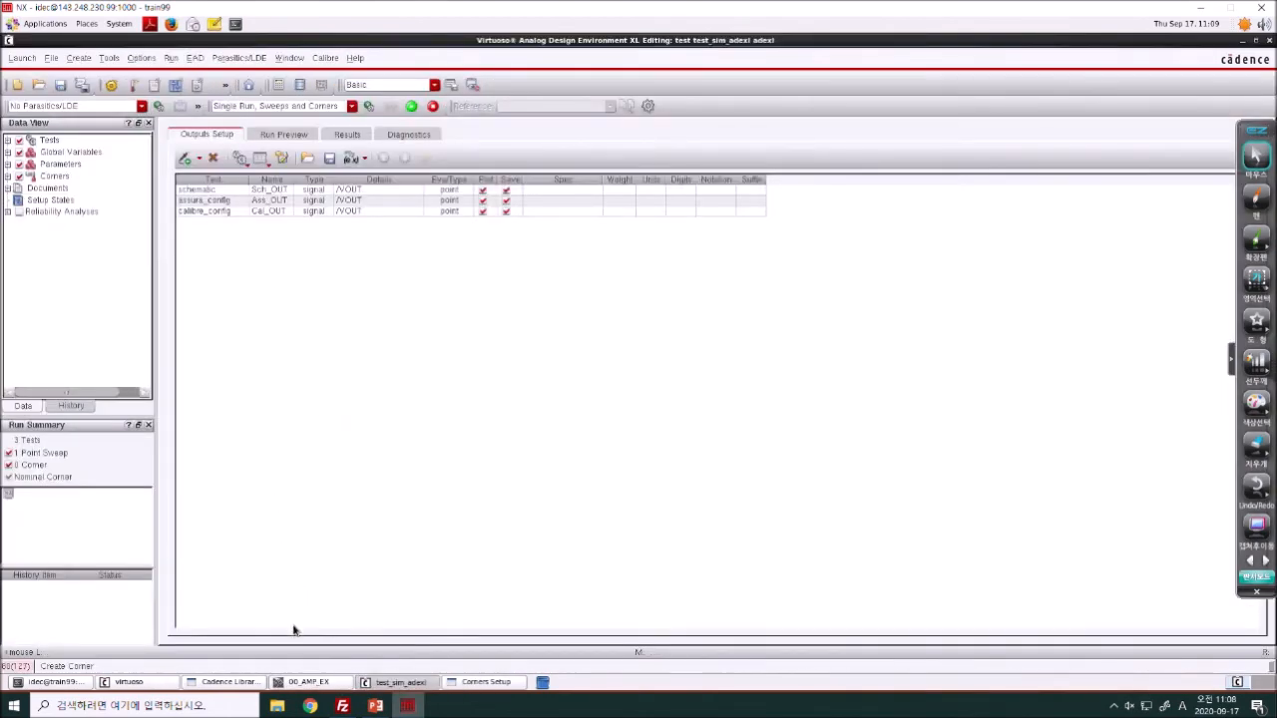
click(299, 683)
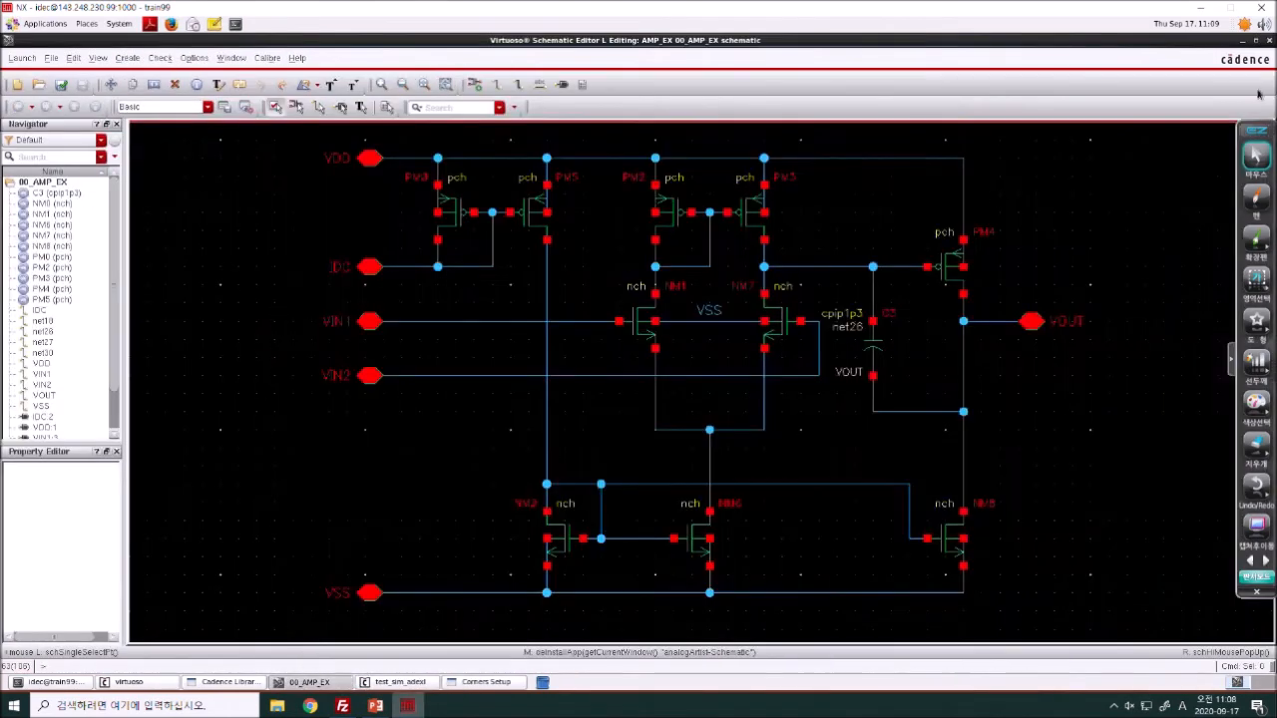
click(1269, 40)
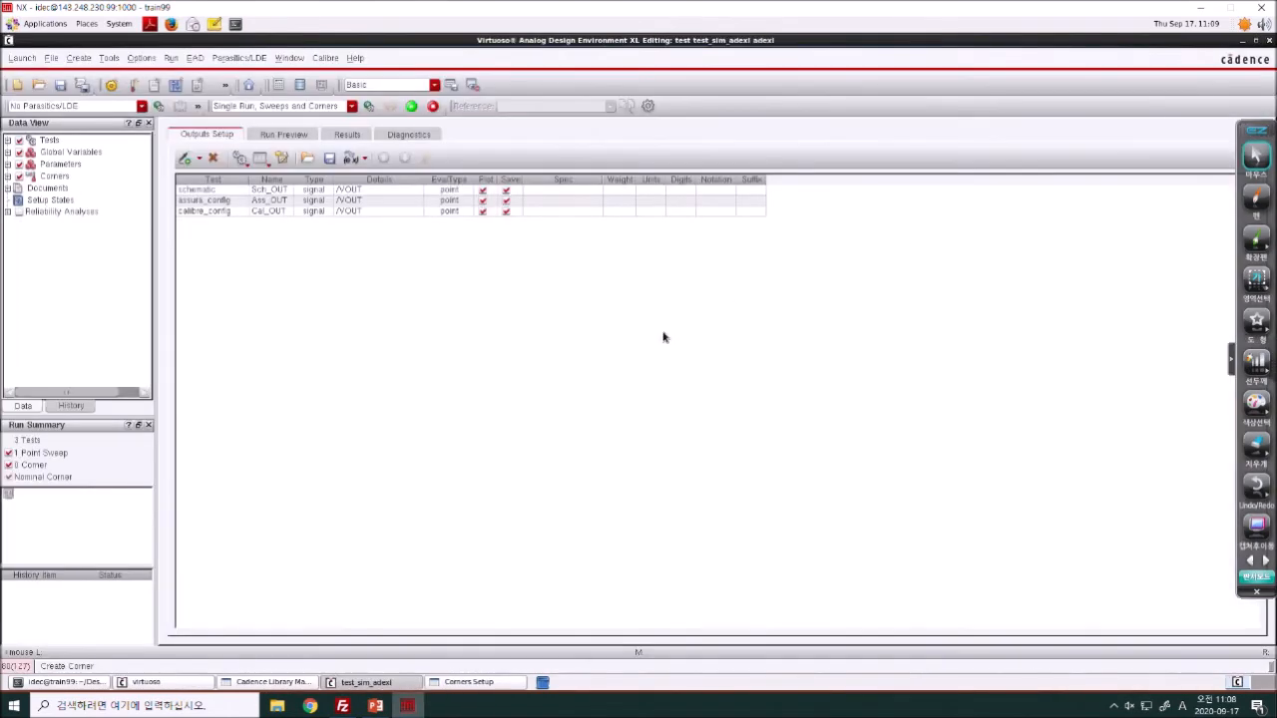
click(1254, 40)
- Open the AND_sim schematic from the test library and launch ADE L for it
click(319, 63)
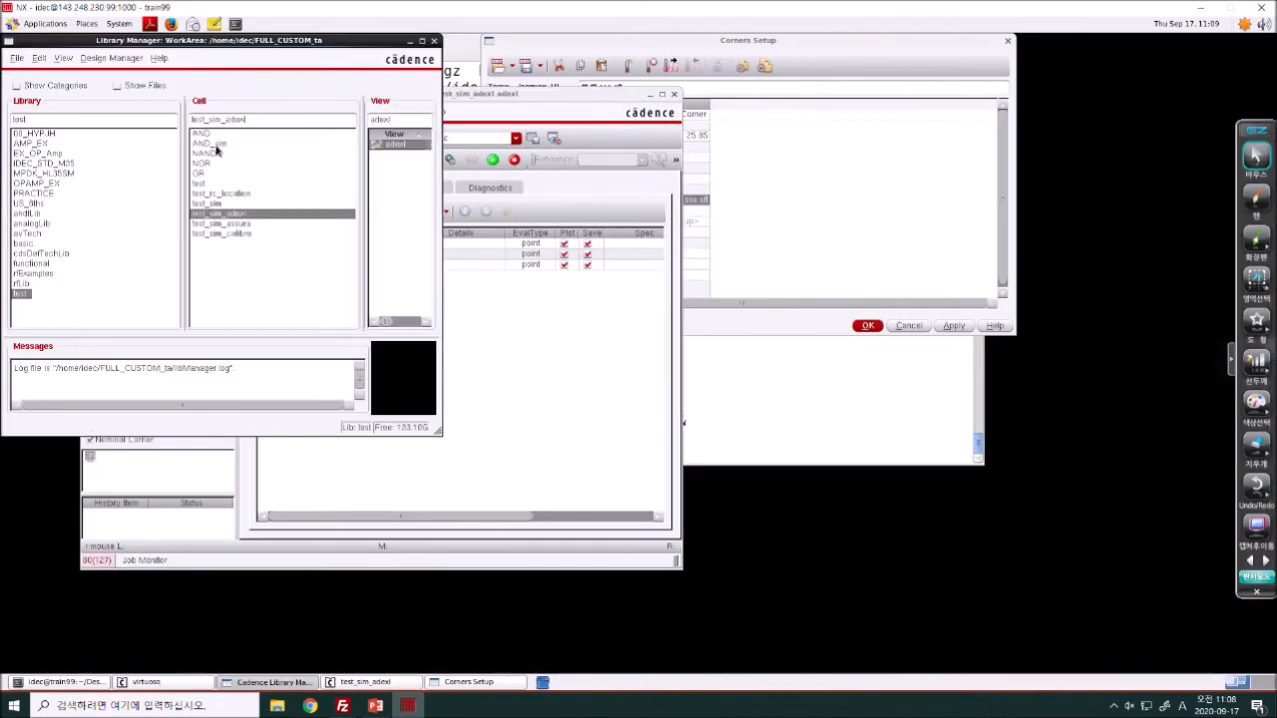
click(354, 146)
double_click(387, 145)
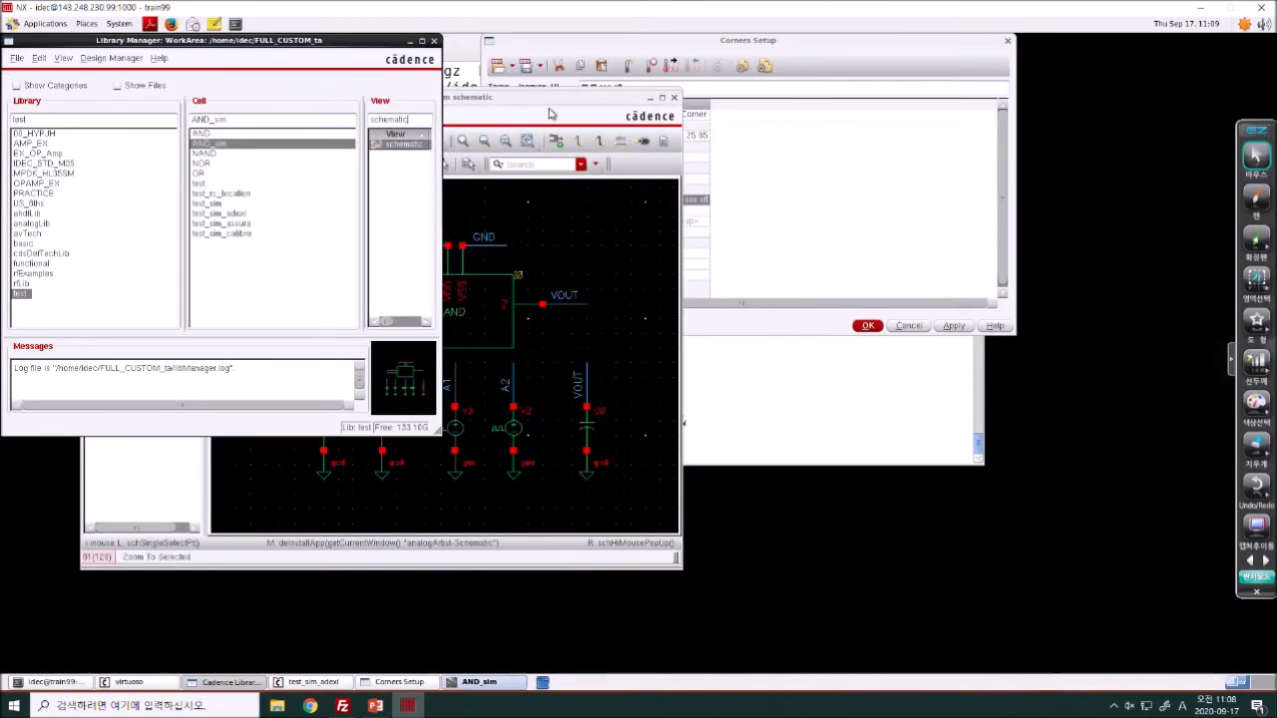
click(103, 115)
click(120, 132)
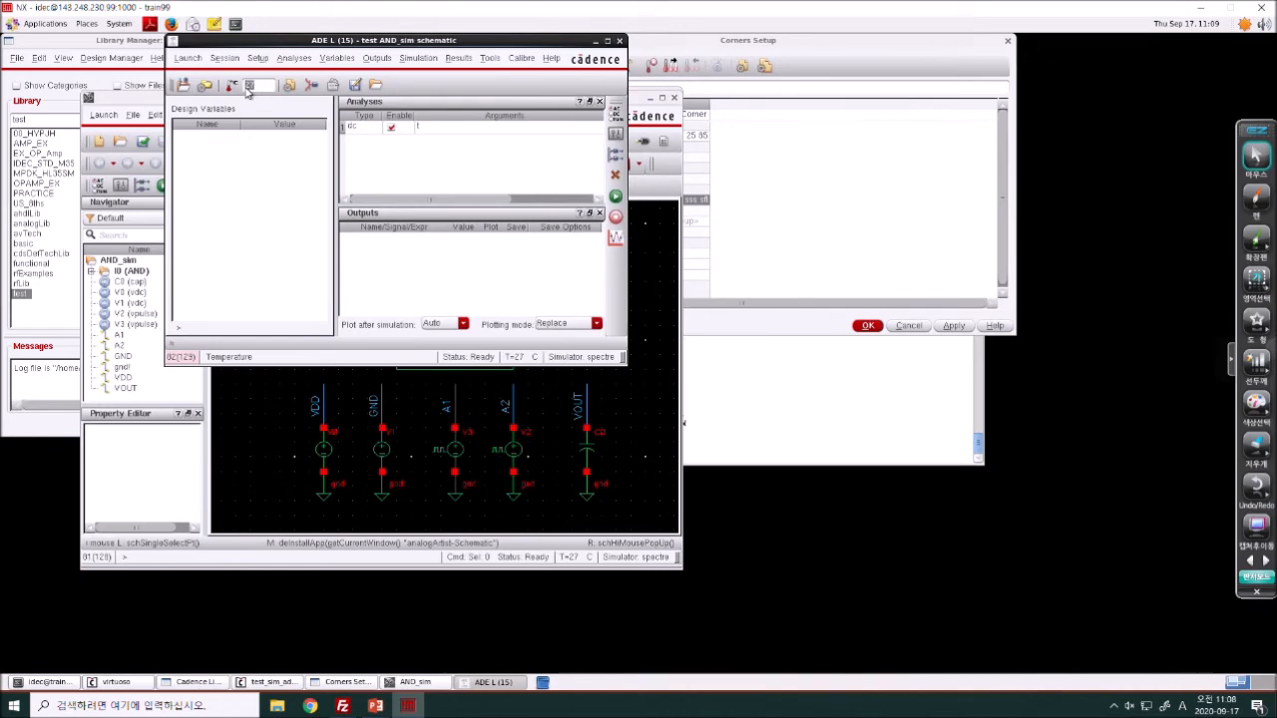
- Examine the model file and section in ADE L's Model Library Setup, and dismiss it without changes
click(256, 58)
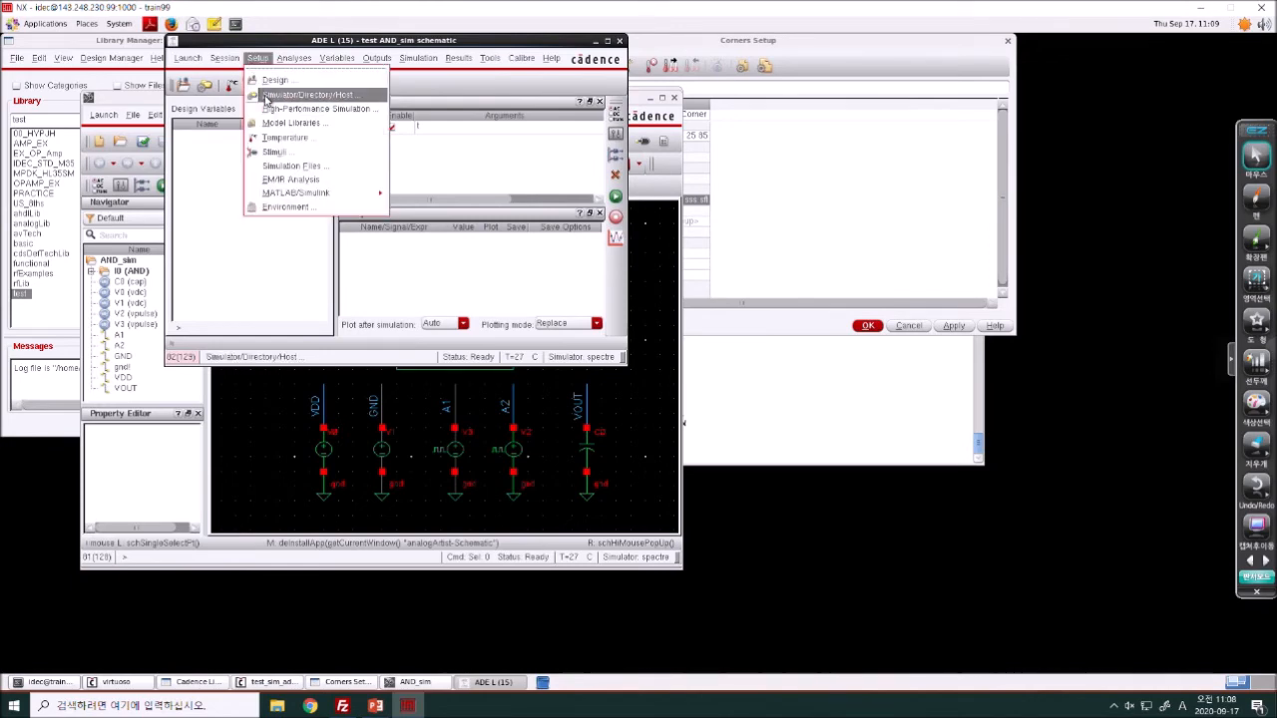
click(275, 127)
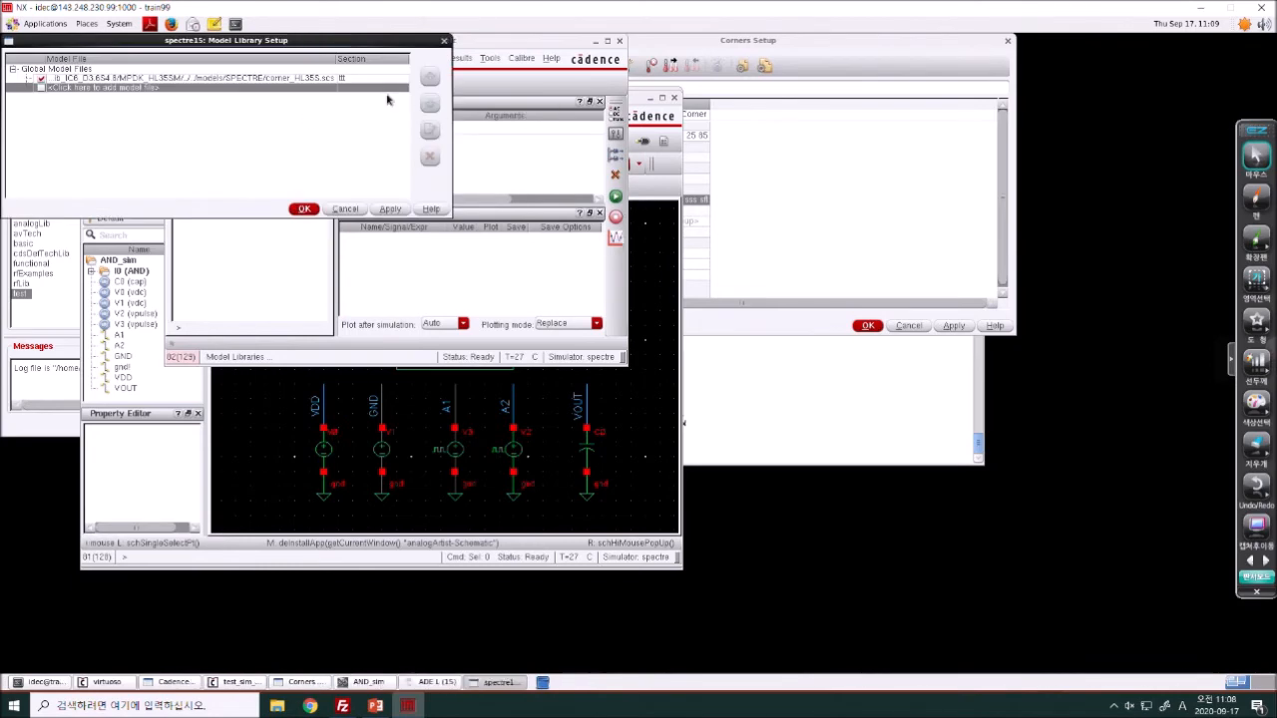
click(351, 209)
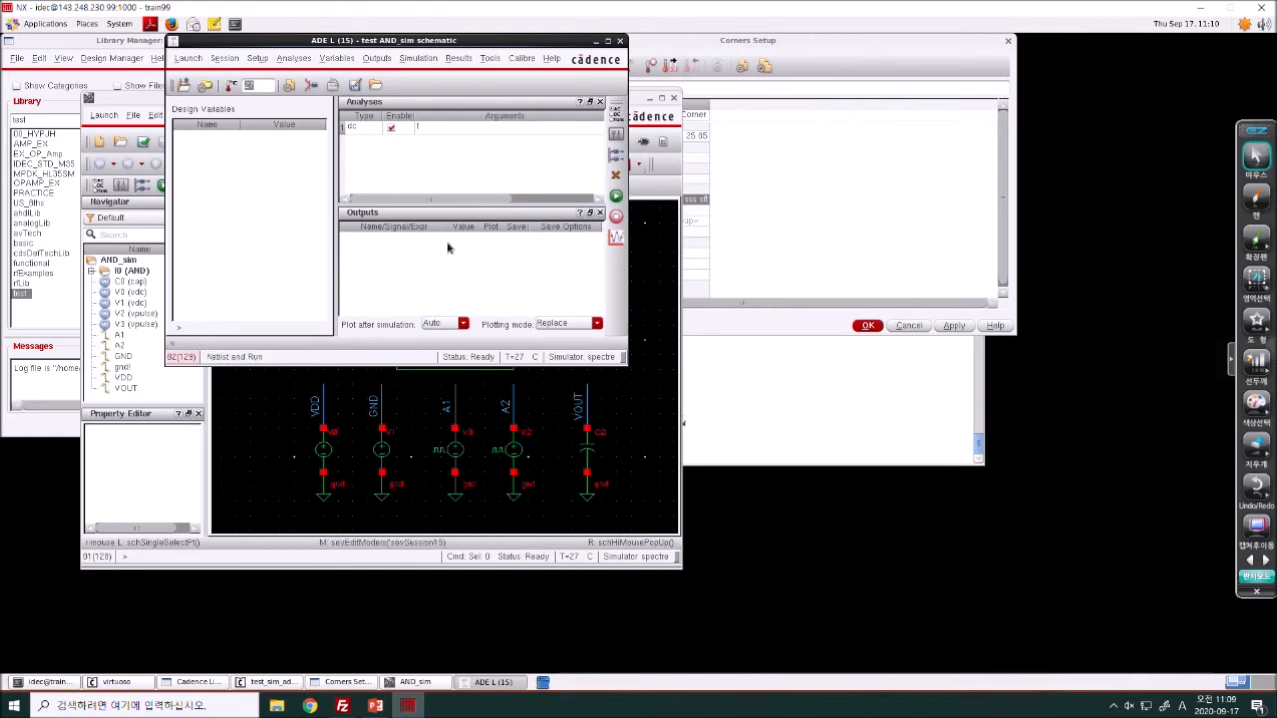
- Close ADE L and the AND_sim schematic, and cancel the Corners Setup changes
click(774, 194)
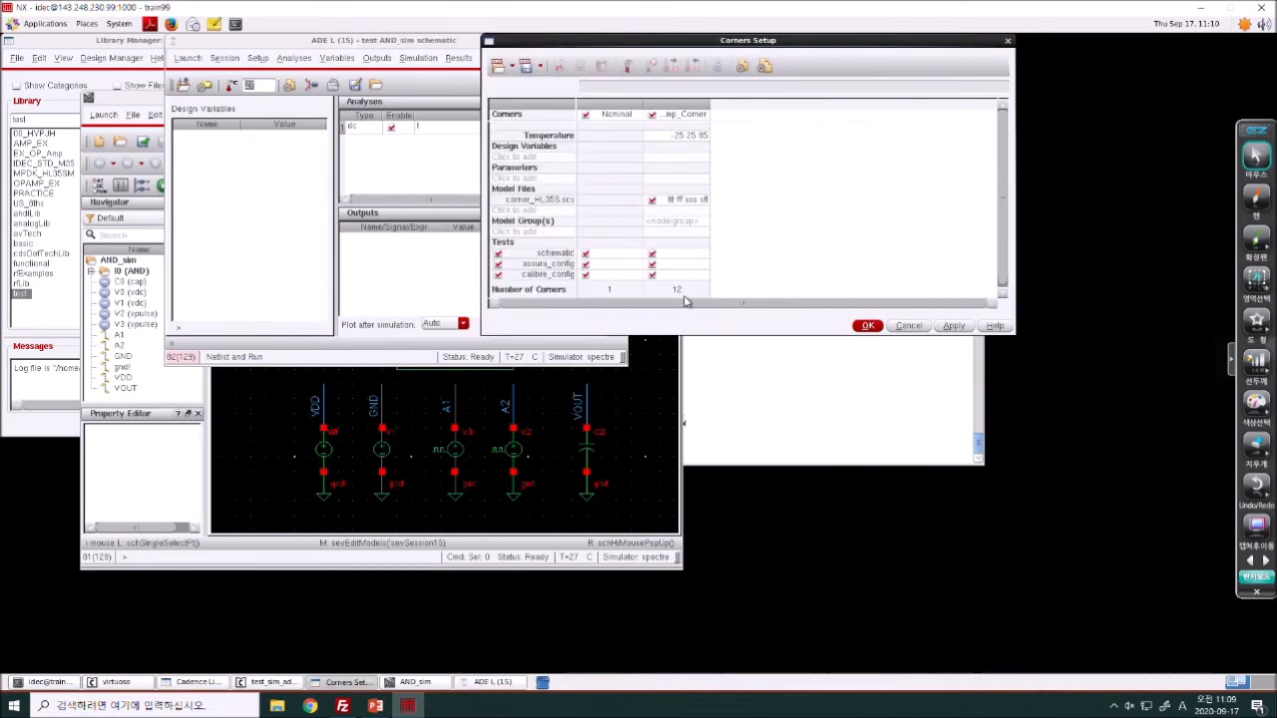
click(441, 274)
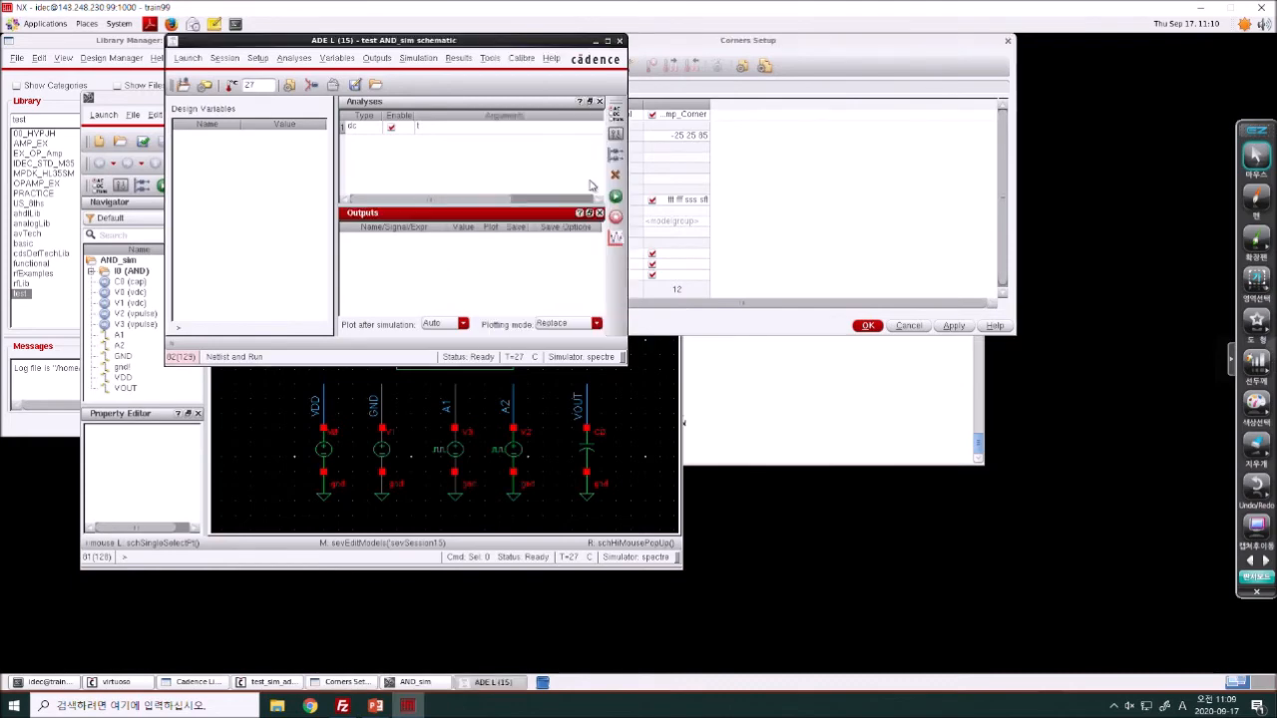
click(618, 41)
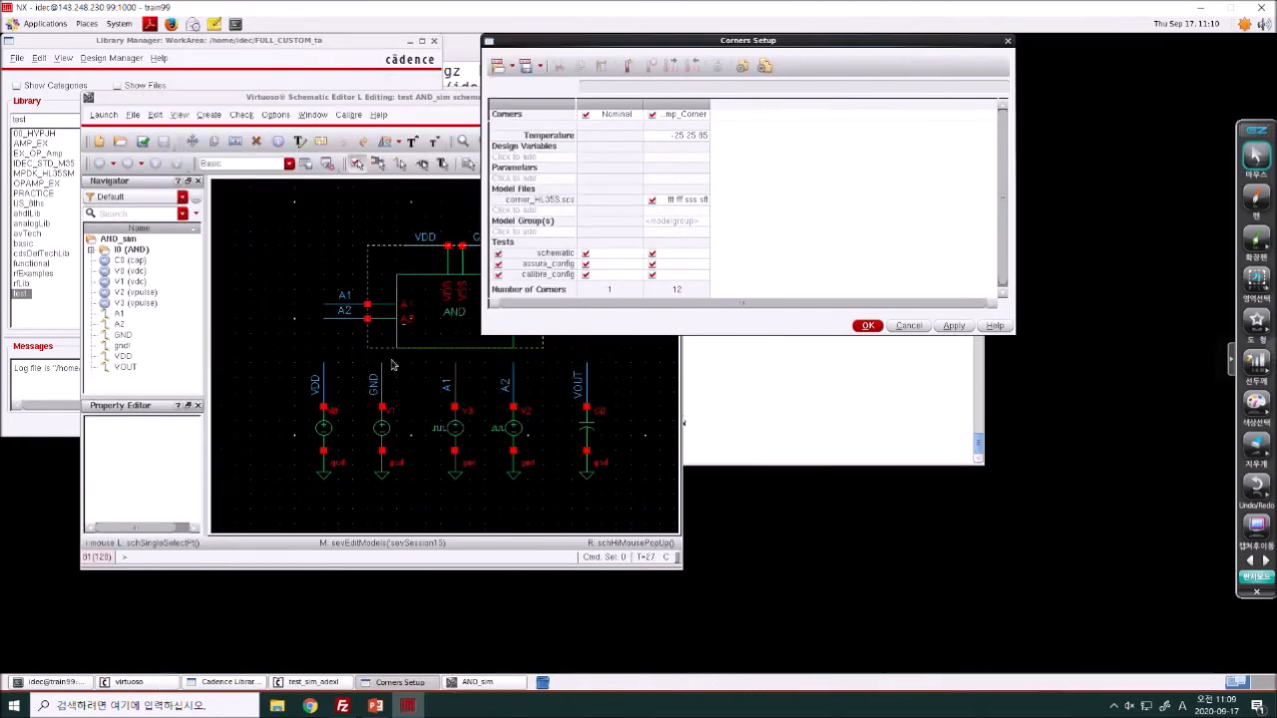
click(474, 554)
click(674, 96)
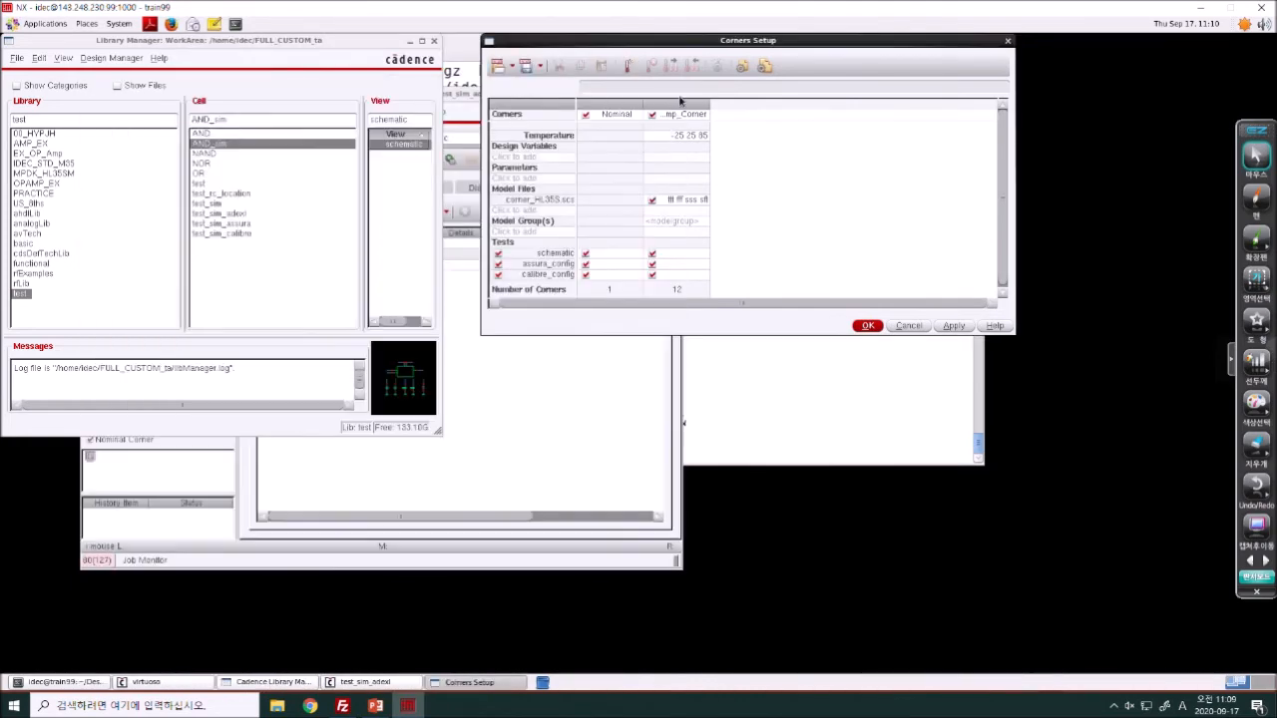
click(913, 328)
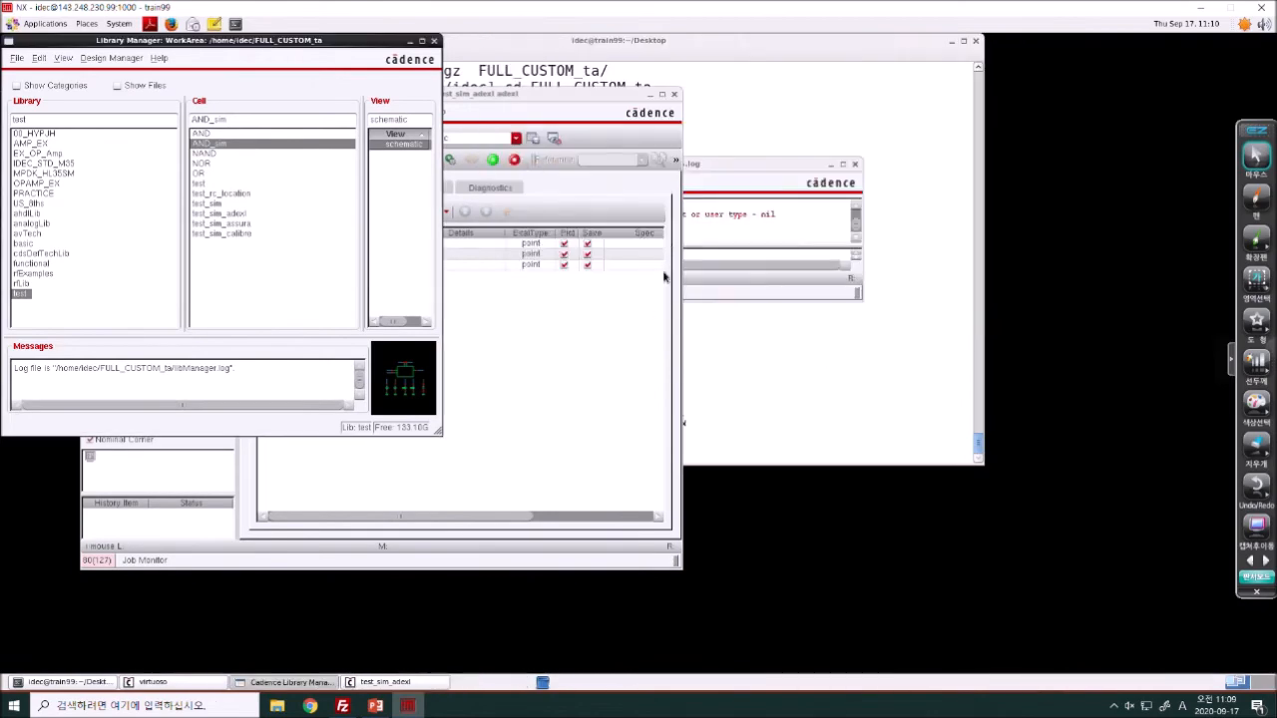
- Check the Simulation Conditions slide in PowerPoint, then return to the NX remote desktop and bring the FULL_CUSTOM_ta terminal forward
click(375, 705)
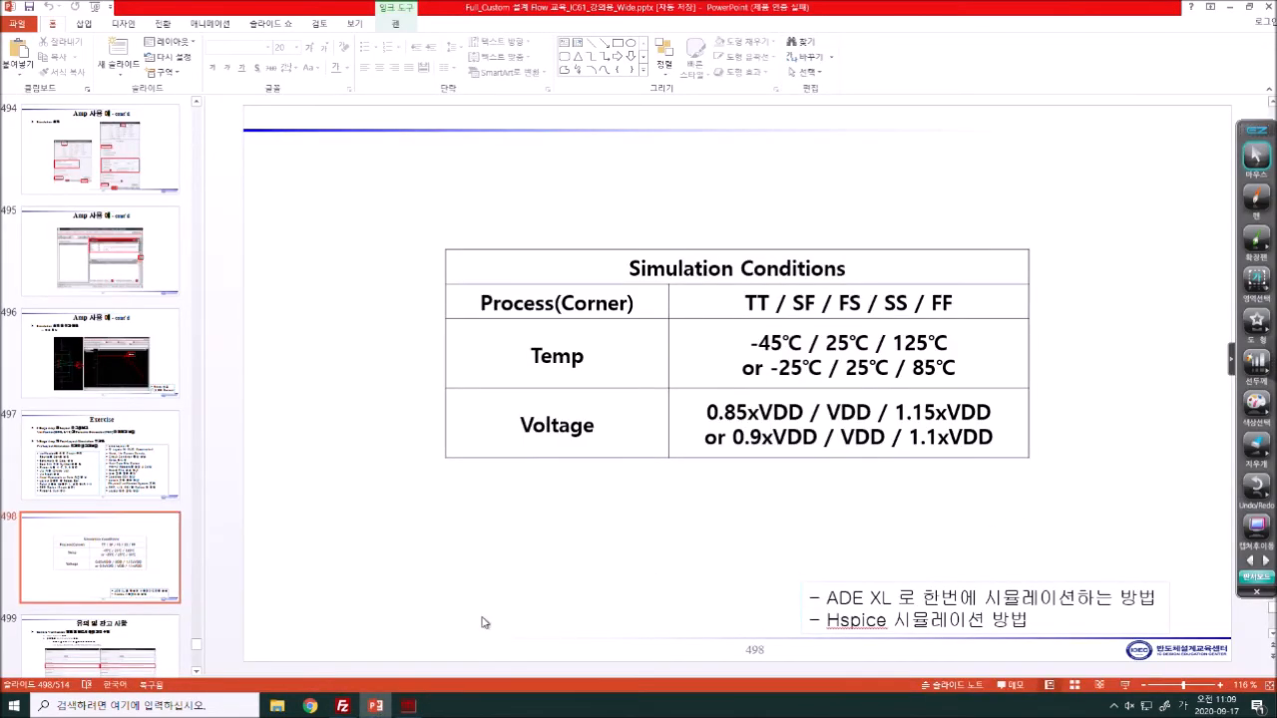
click(407, 705)
click(592, 177)
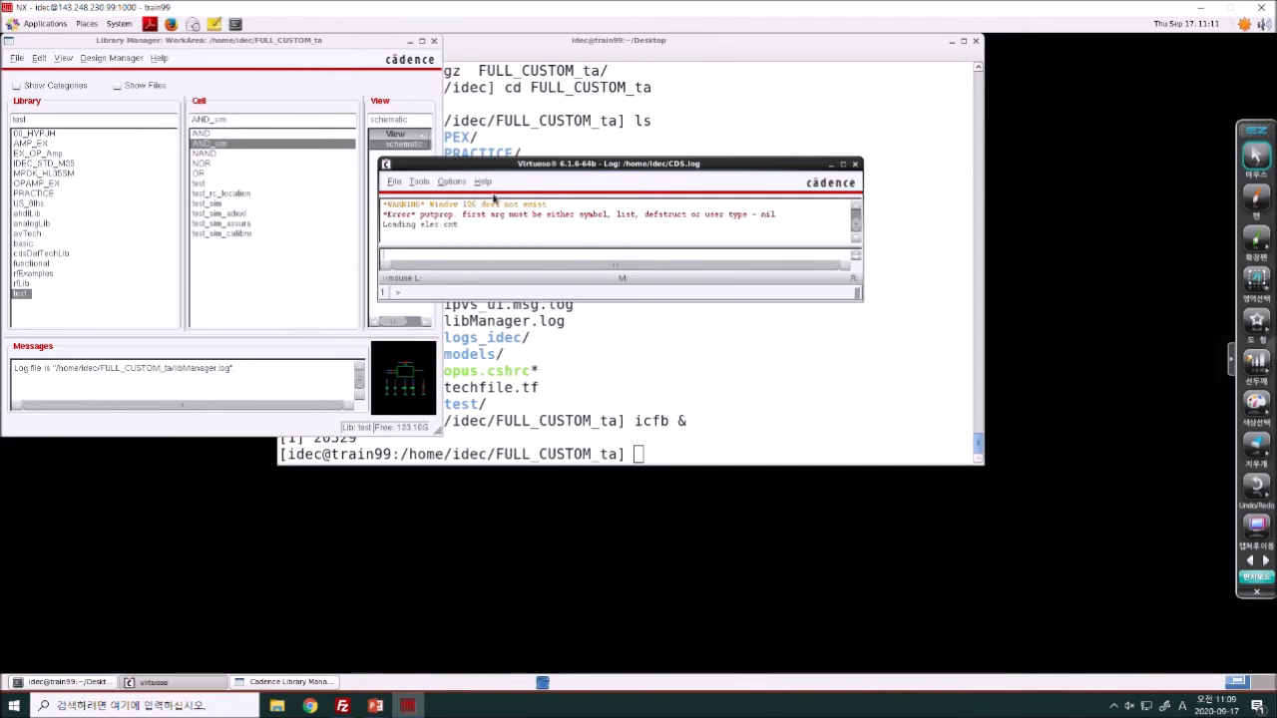
click(421, 183)
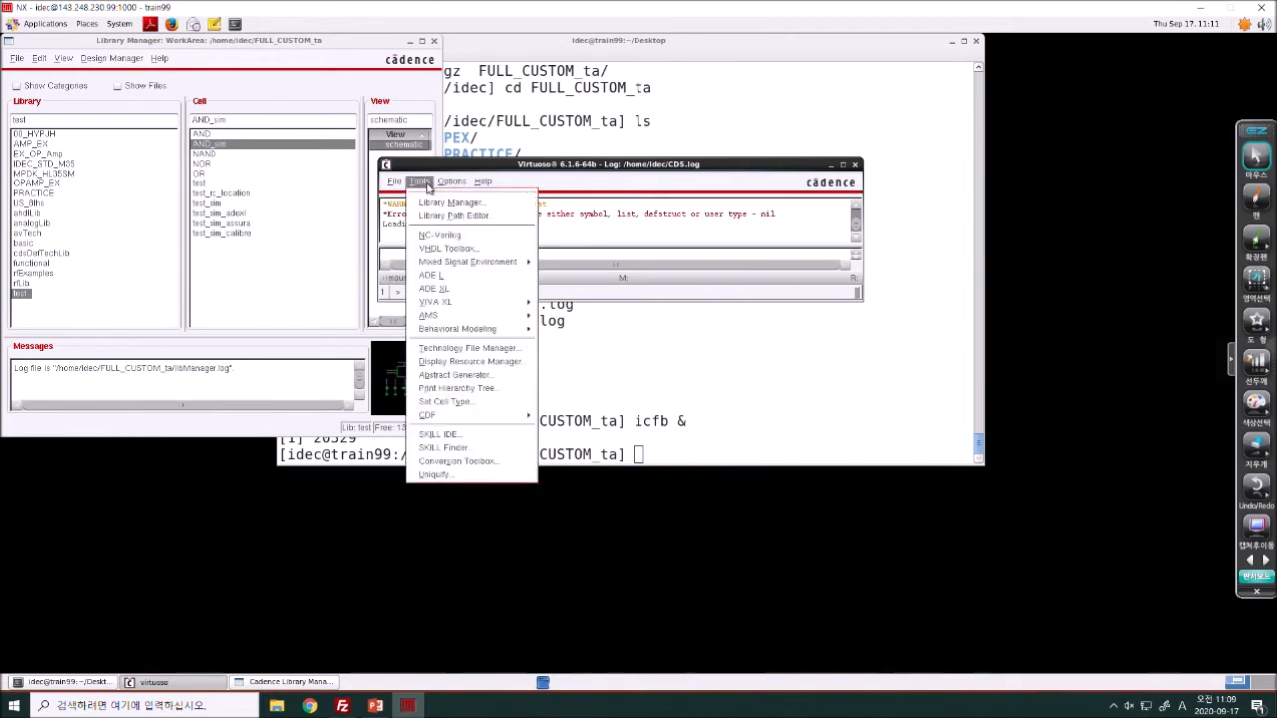
click(735, 128)
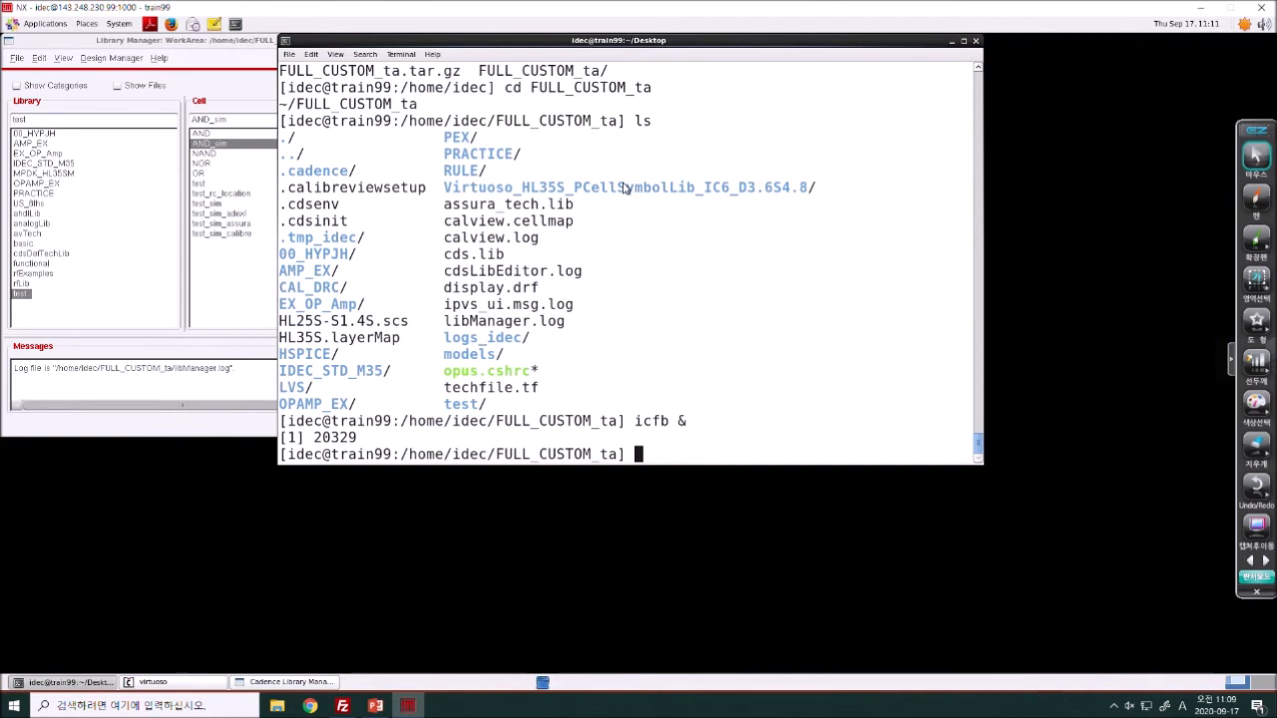
- Source ~/hspice.cshrc in the FULL_CUSTOM_ta terminal to load the Hspice environment
text(srouce)
key(Return)
text(source )
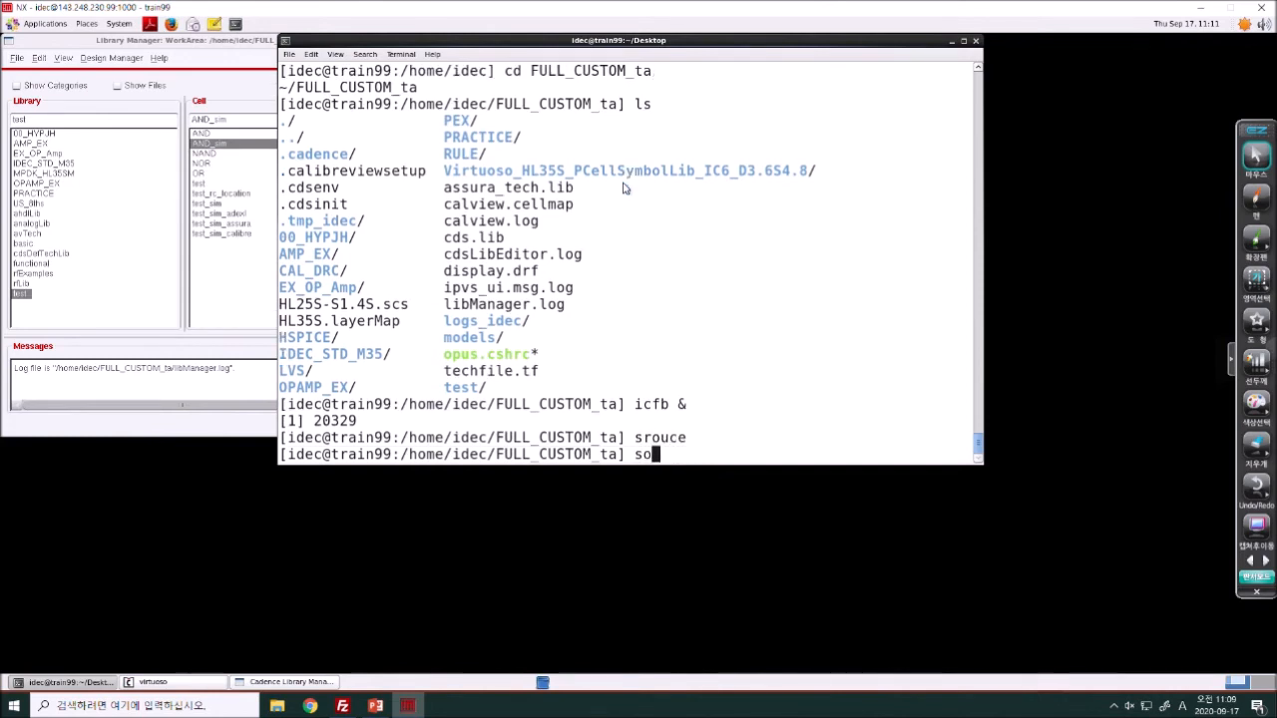
text(bs)
key(BackSpace)
key(BackSpace)
key(BackSpace)
key(BackSpace)
text(~/hspice.cshrc)
key(Return)
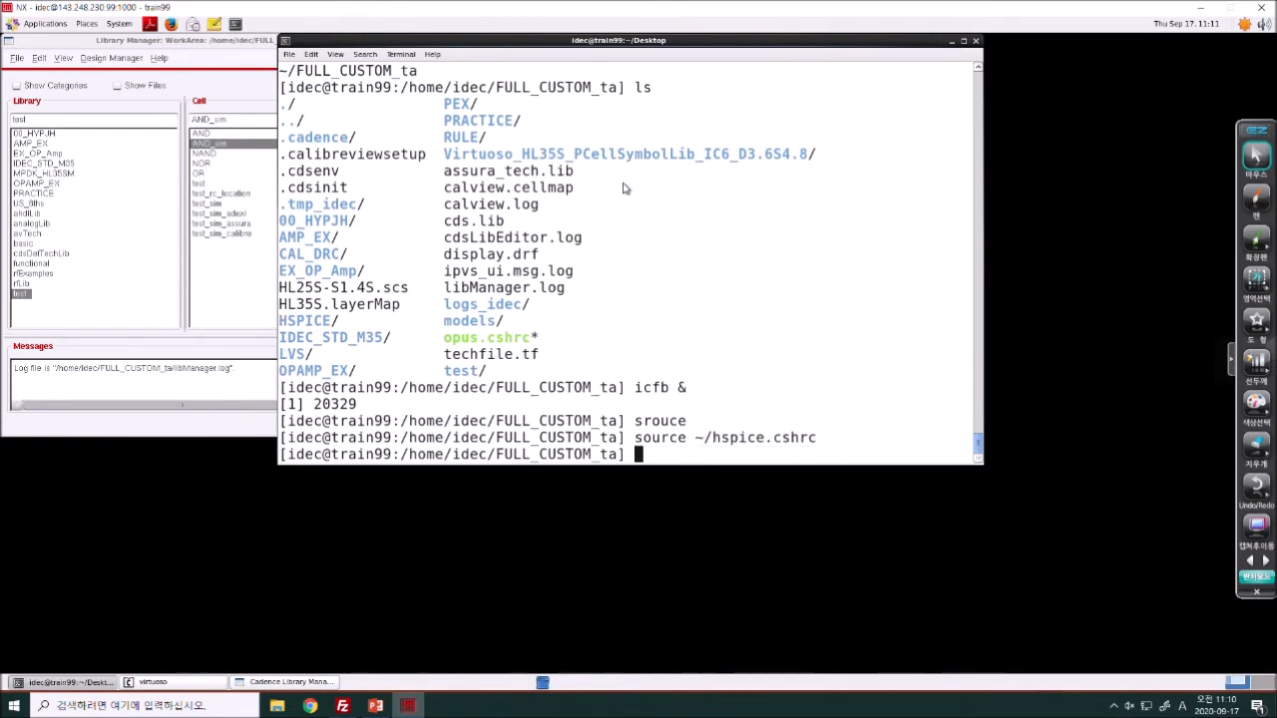
- Start a new Virtuoso instance in the background from the terminal with "virtuoso &"
text(virtusoo)
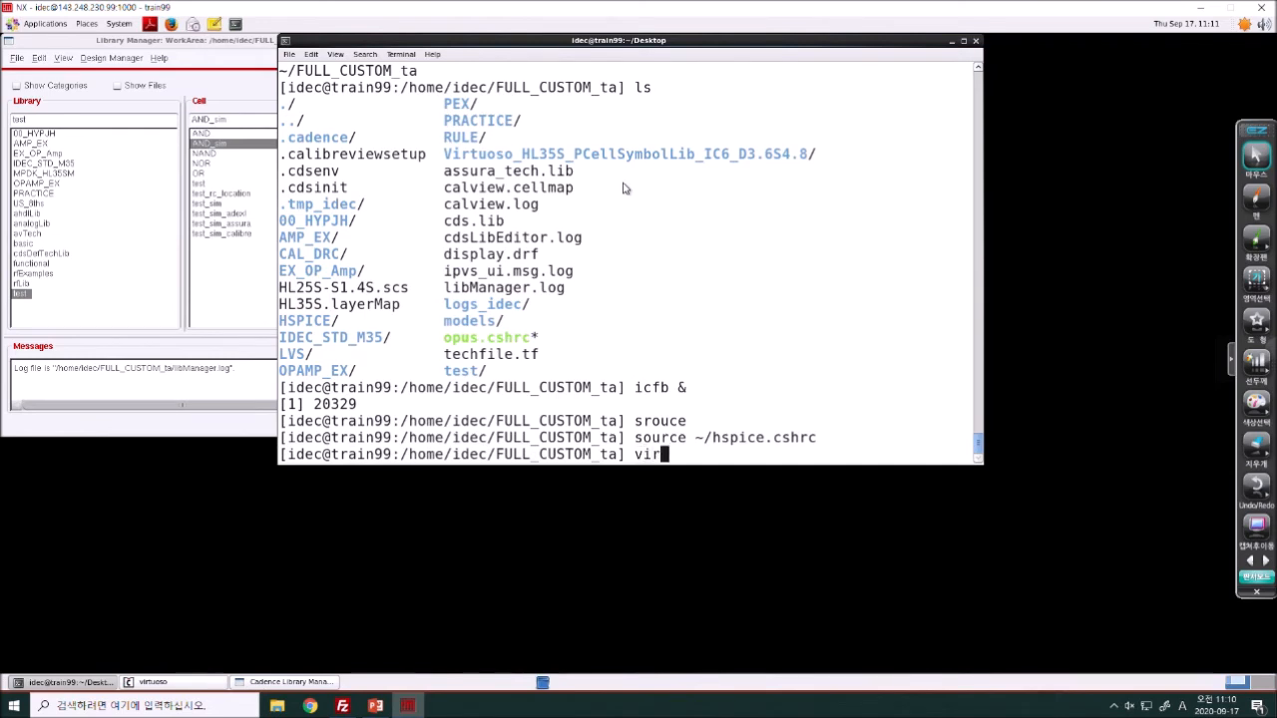
key(BackSpace)
key(BackSpace)
key(BackSpace)
text(oso &)
key(Return)
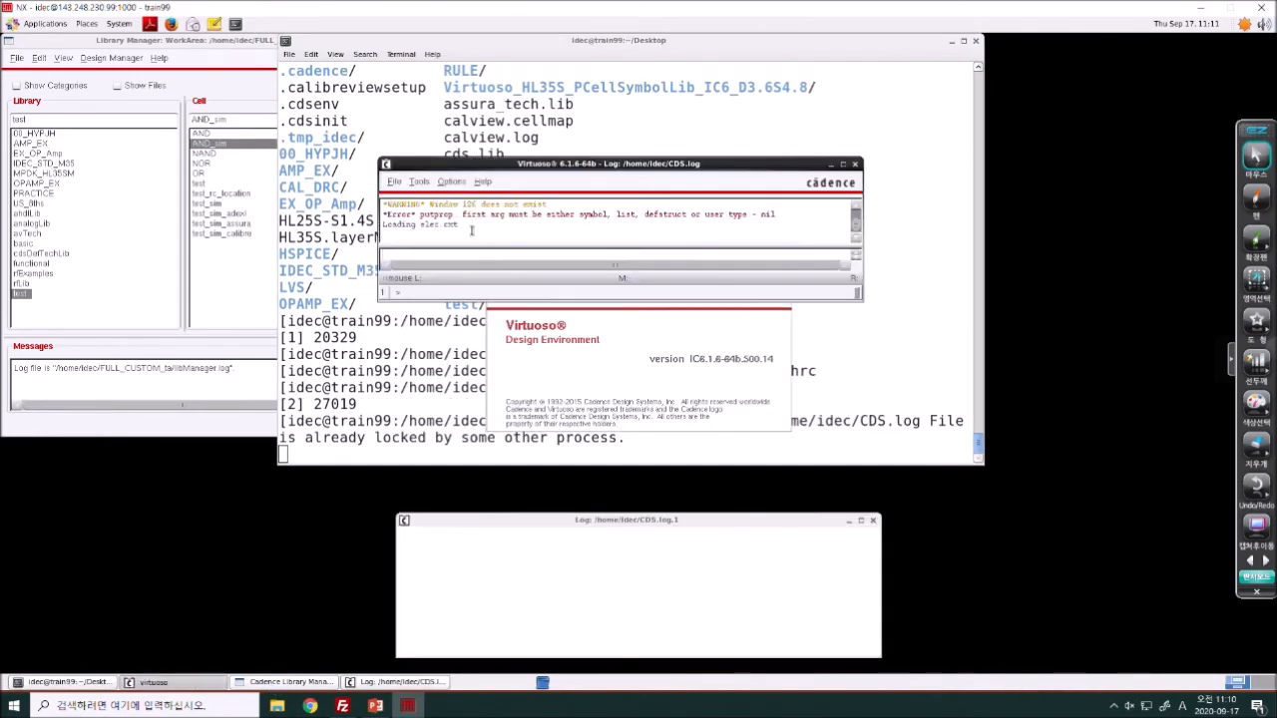
- Open the AND_sim schematic from the test library and start an ADE L session for it
click(217, 278)
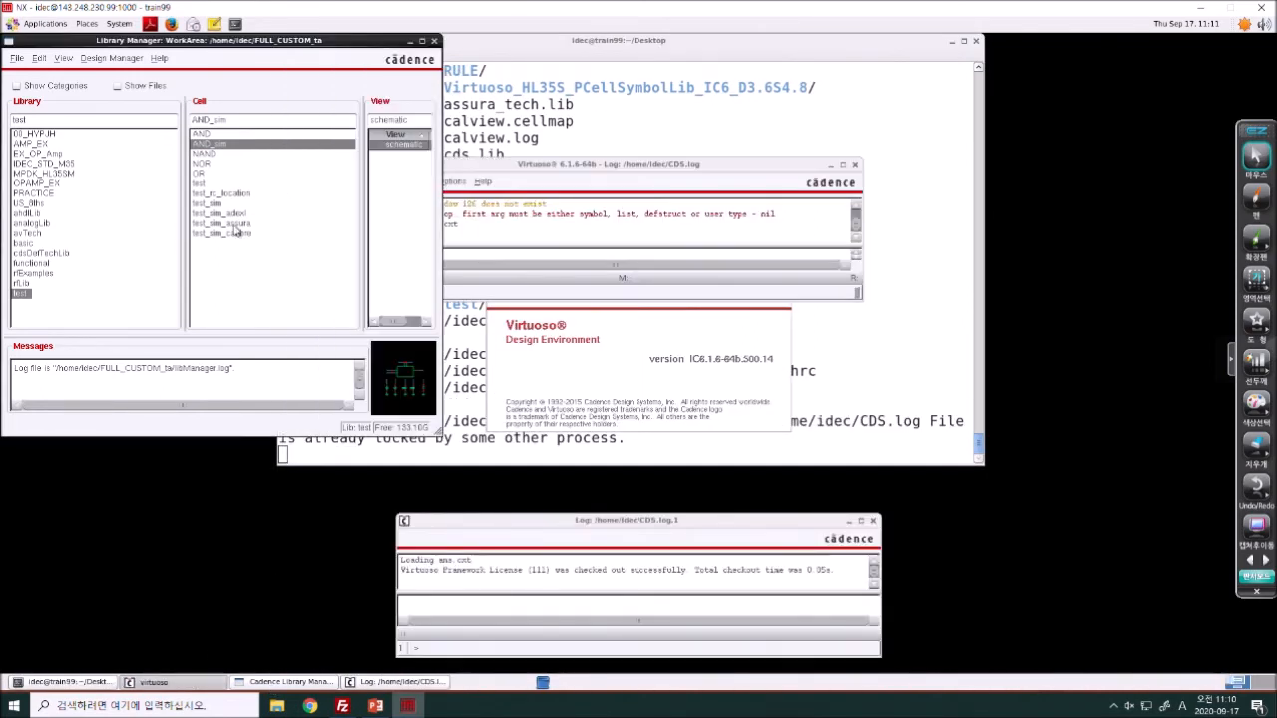
double_click(392, 147)
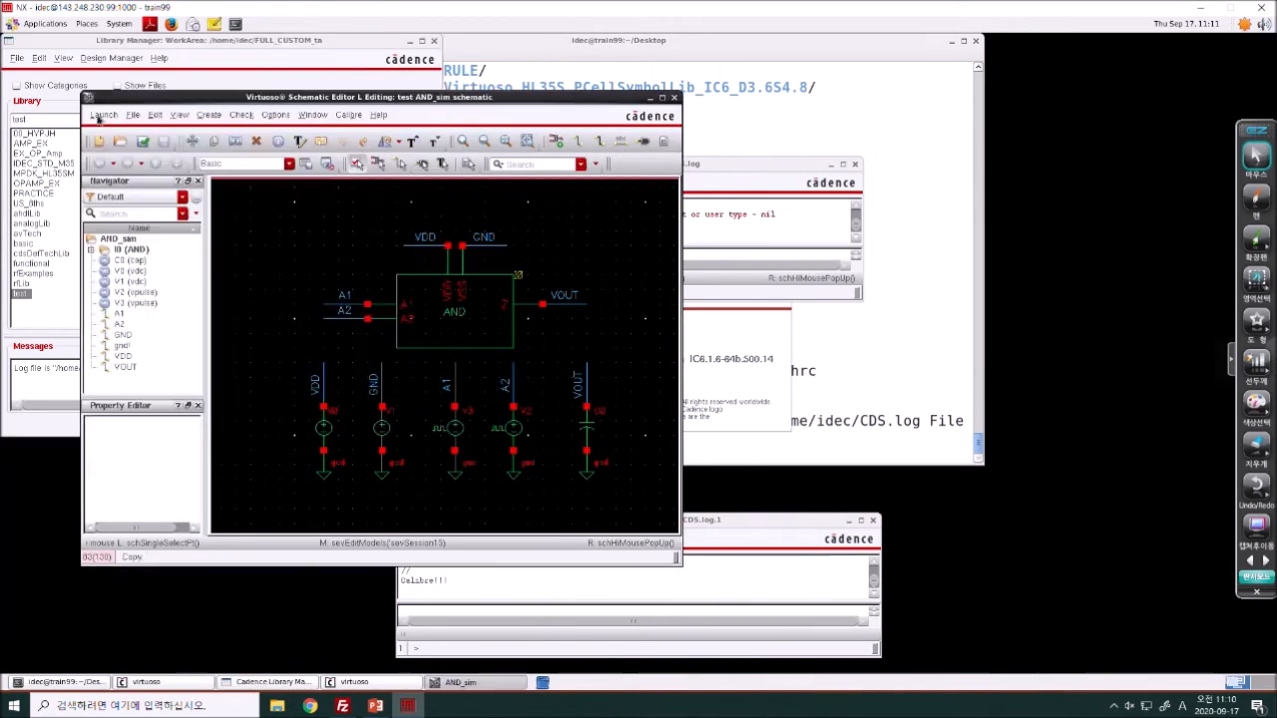
click(103, 115)
click(109, 131)
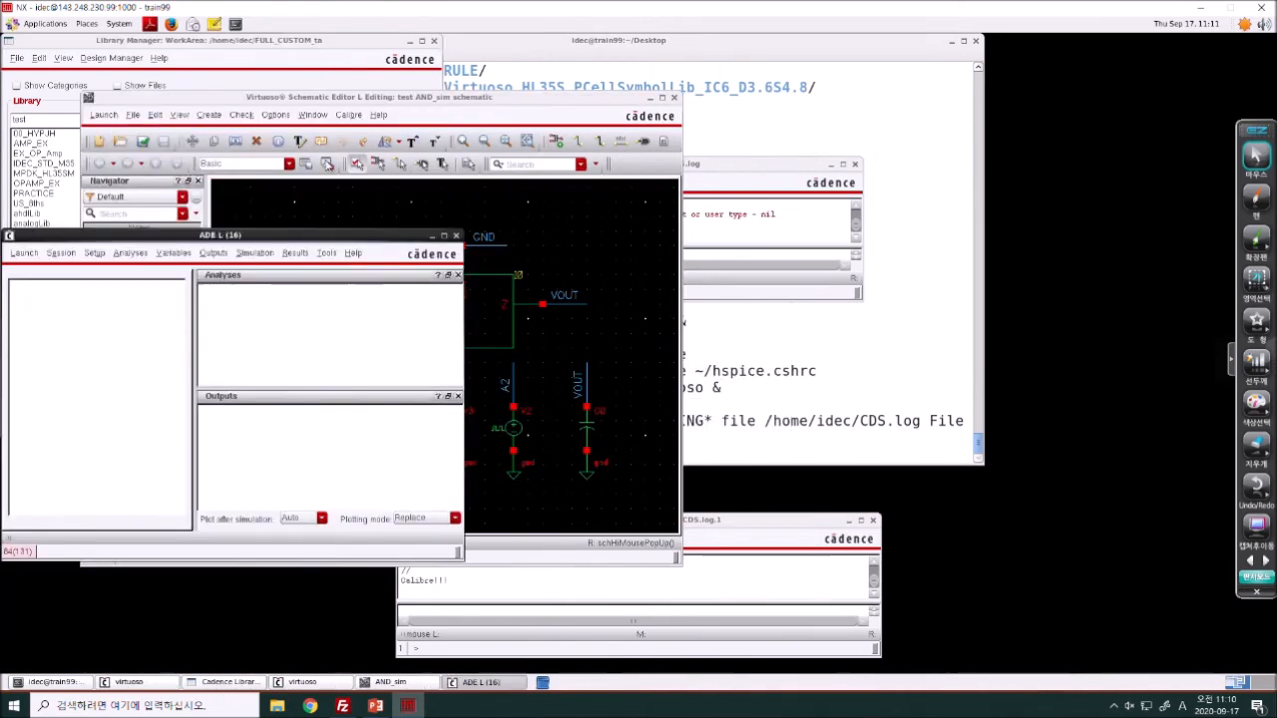
- Switch the ADE L simulator for AND_sim to hspiceD
click(94, 252)
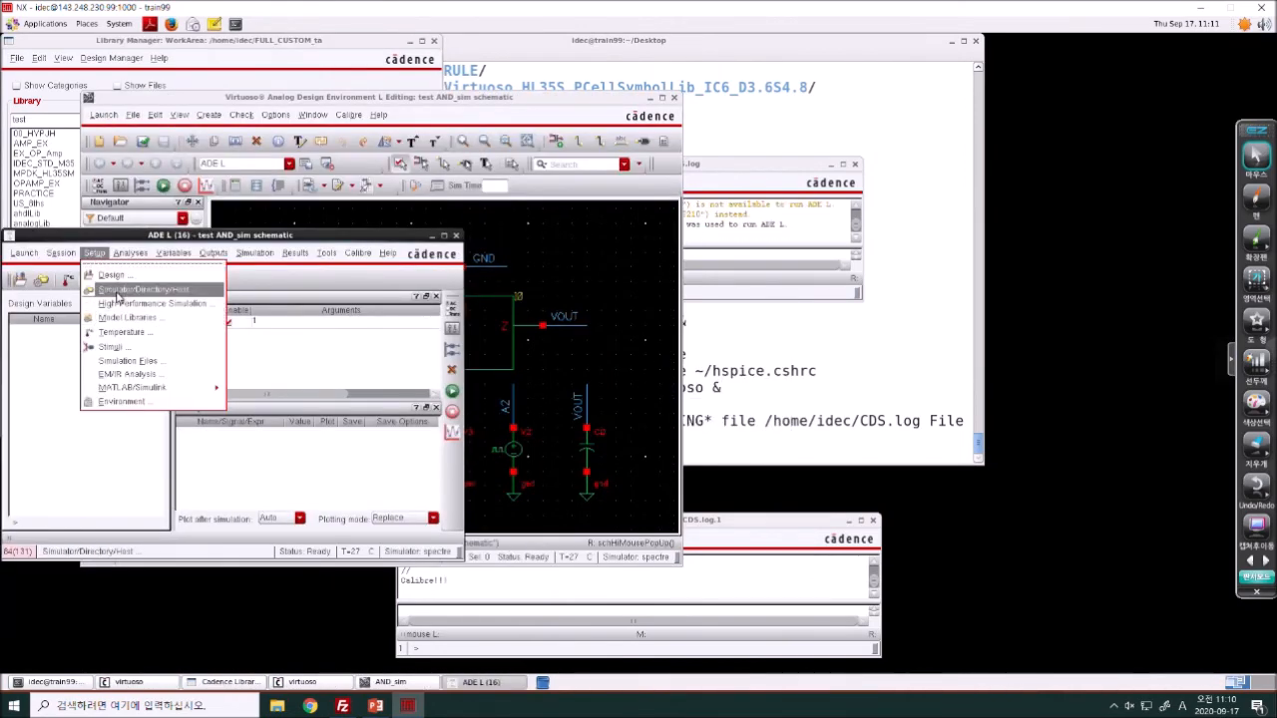
click(173, 252)
click(204, 242)
drag(209, 240, 338, 45)
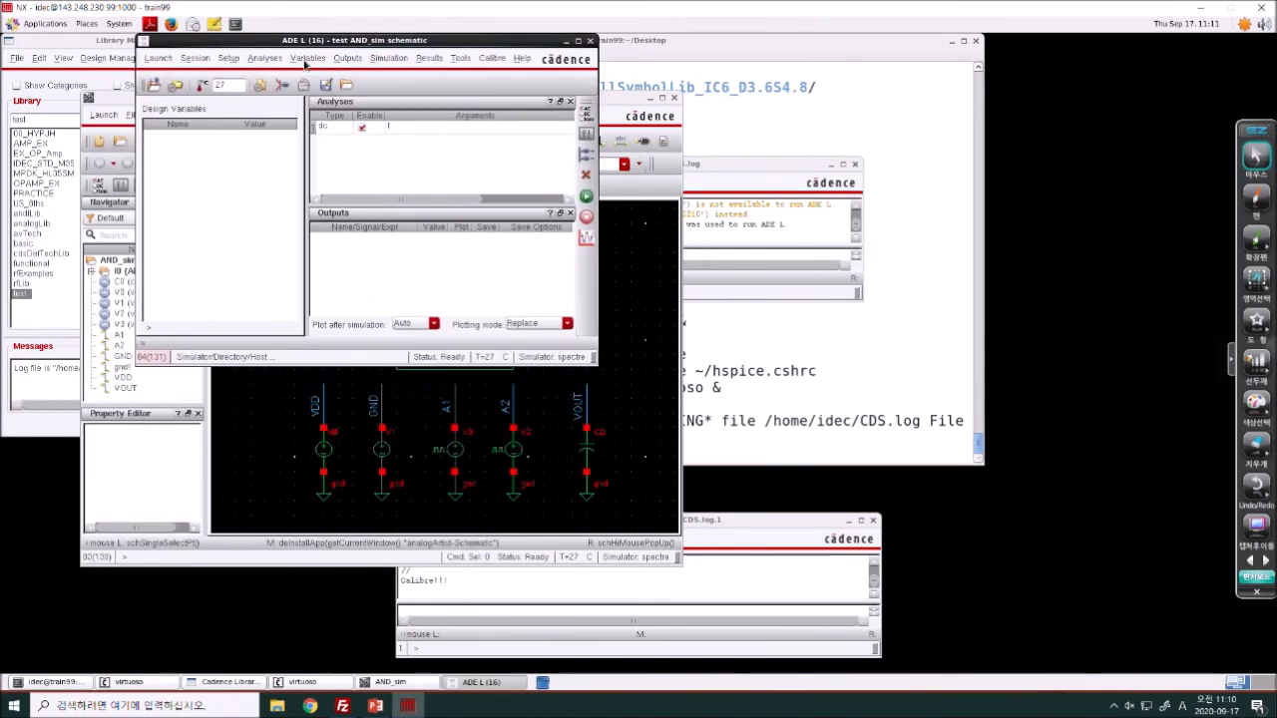
click(231, 59)
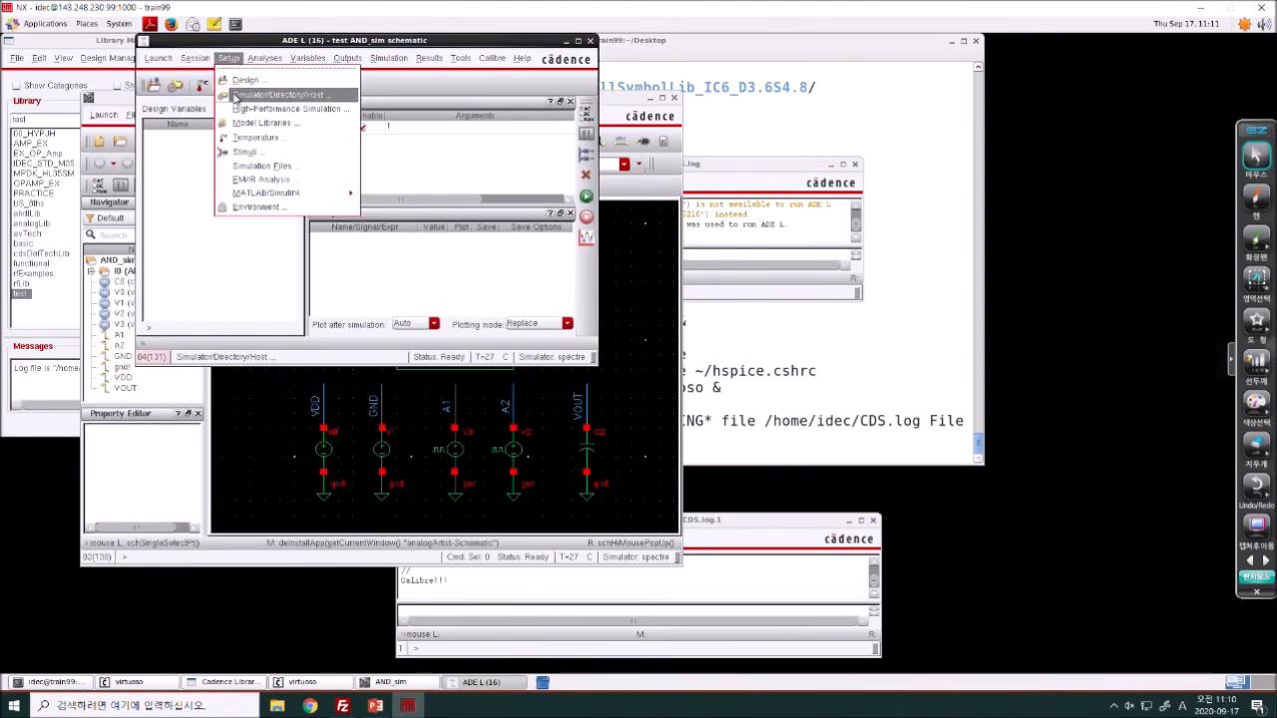
click(233, 96)
drag(196, 47, 597, 40)
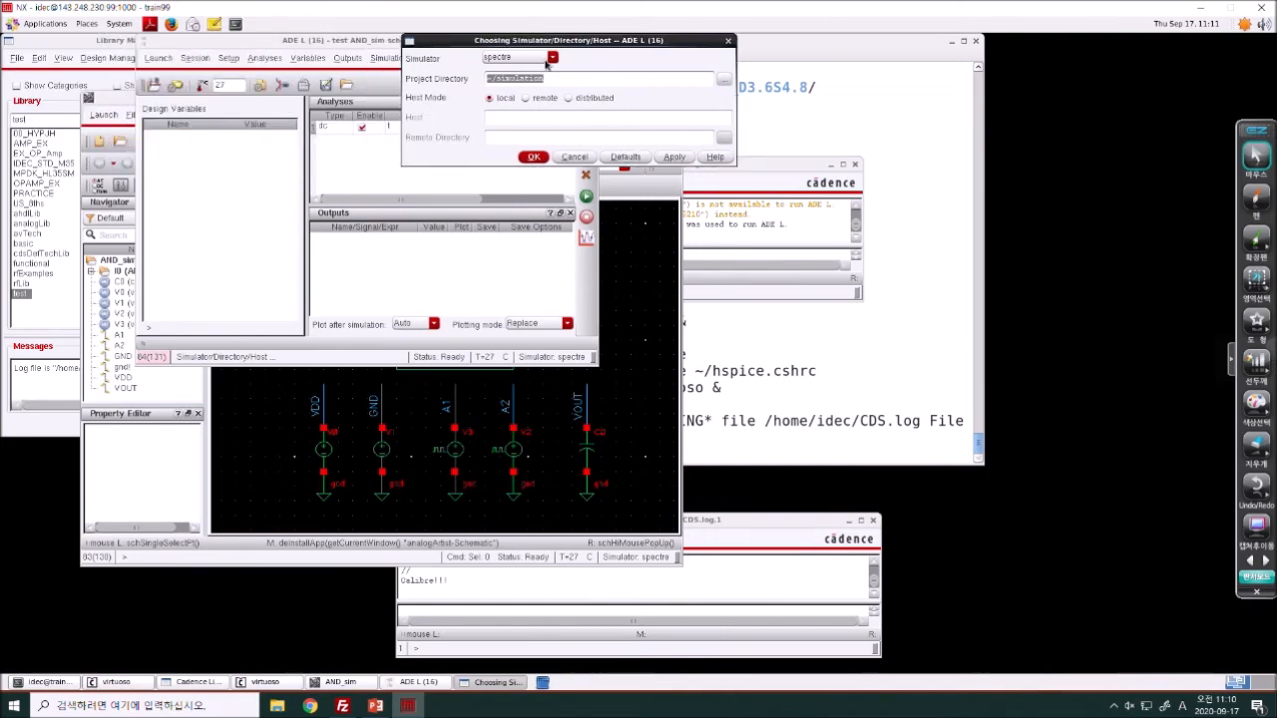
click(551, 58)
click(548, 74)
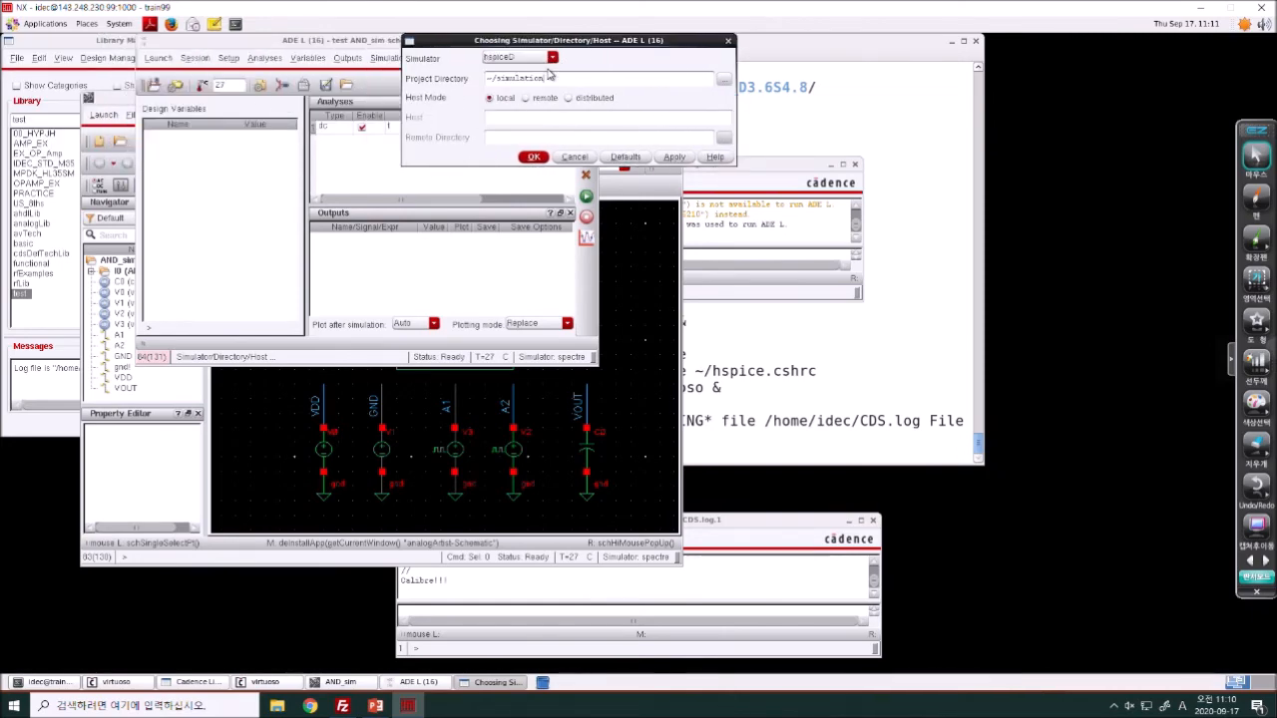
click(534, 157)
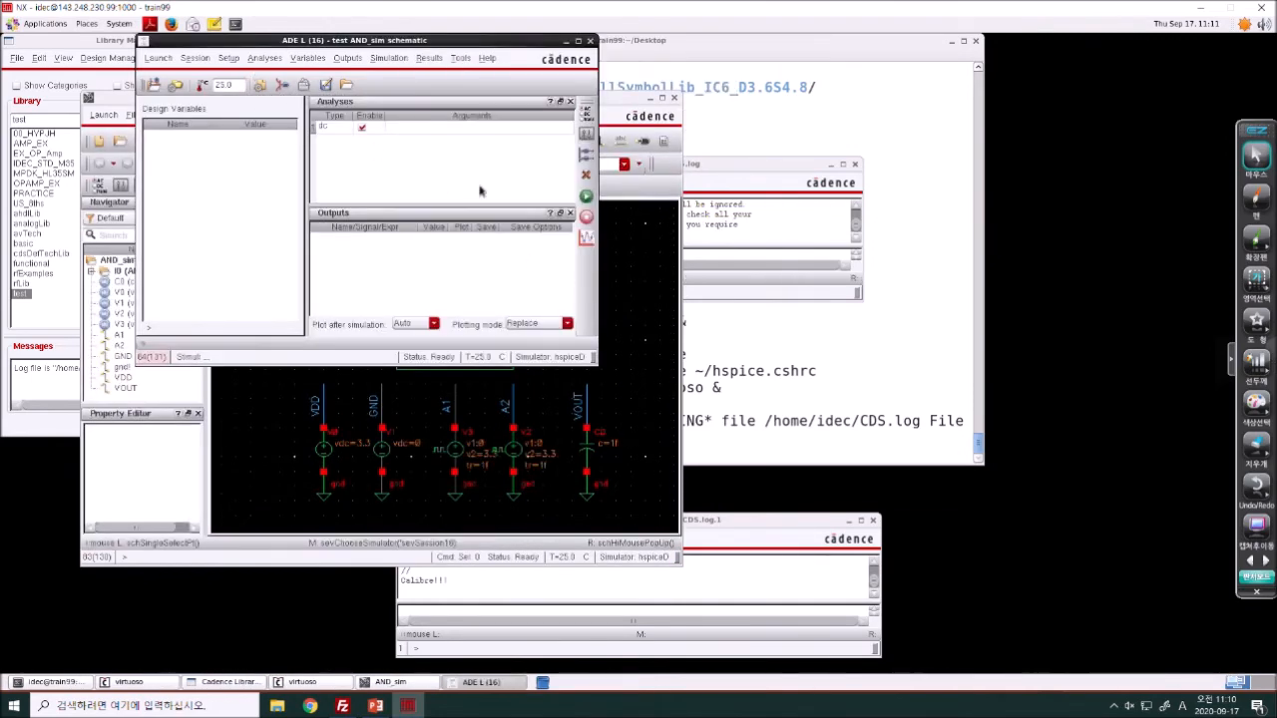
- Disable the dc analysis in AND_sim's ADE L session and open the form for choosing analyses
click(367, 128)
click(587, 117)
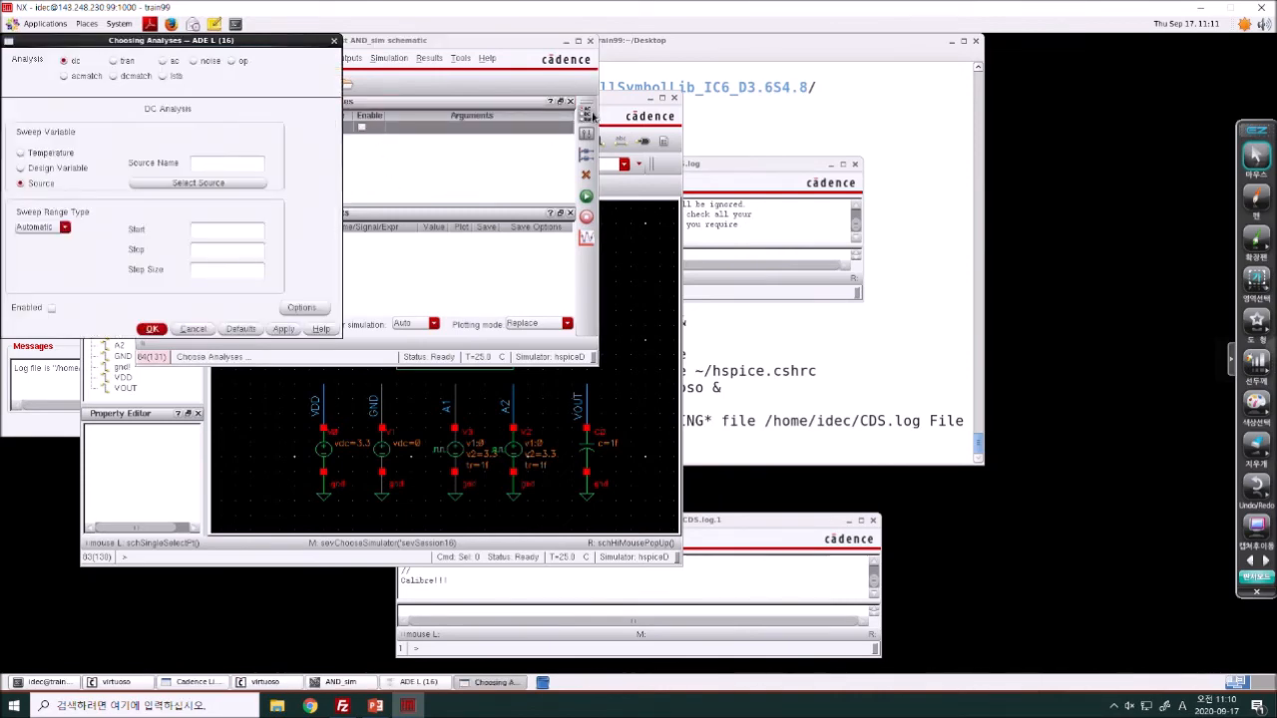
drag(192, 47, 815, 47)
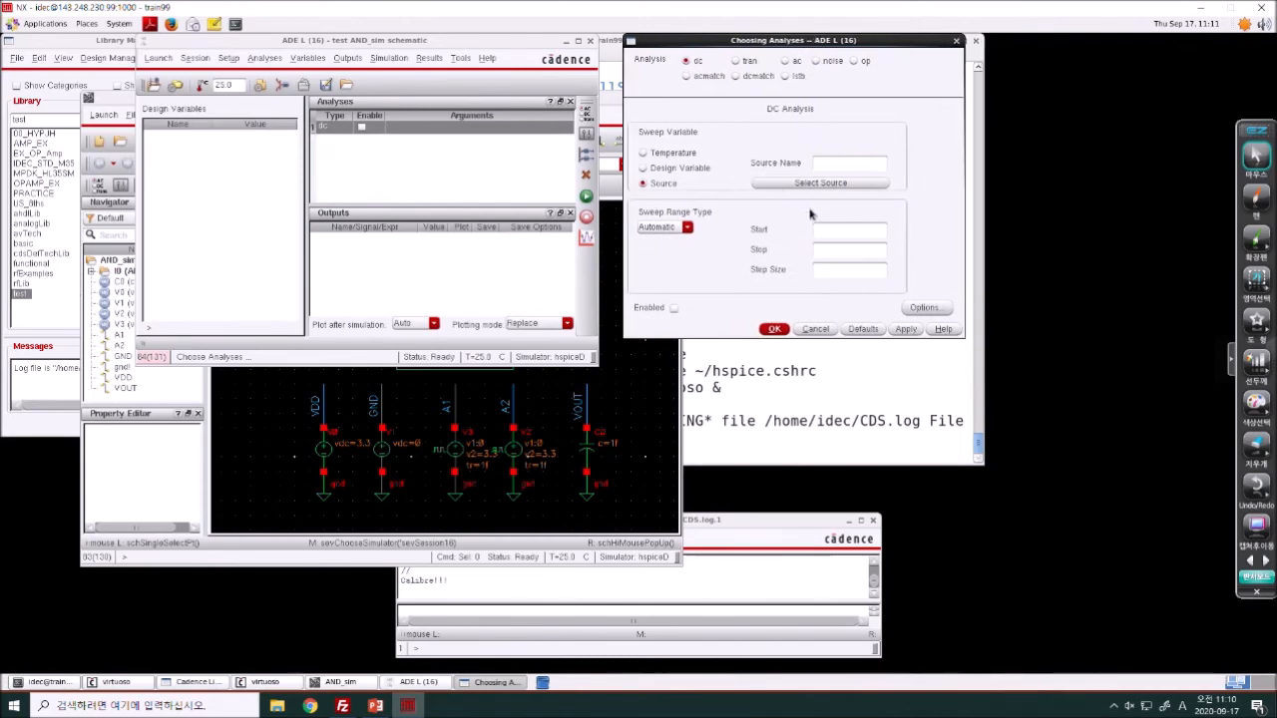
- Open the test_sim schematic from the test library and launch ADE L for it with the default spectre simulator
click(34, 331)
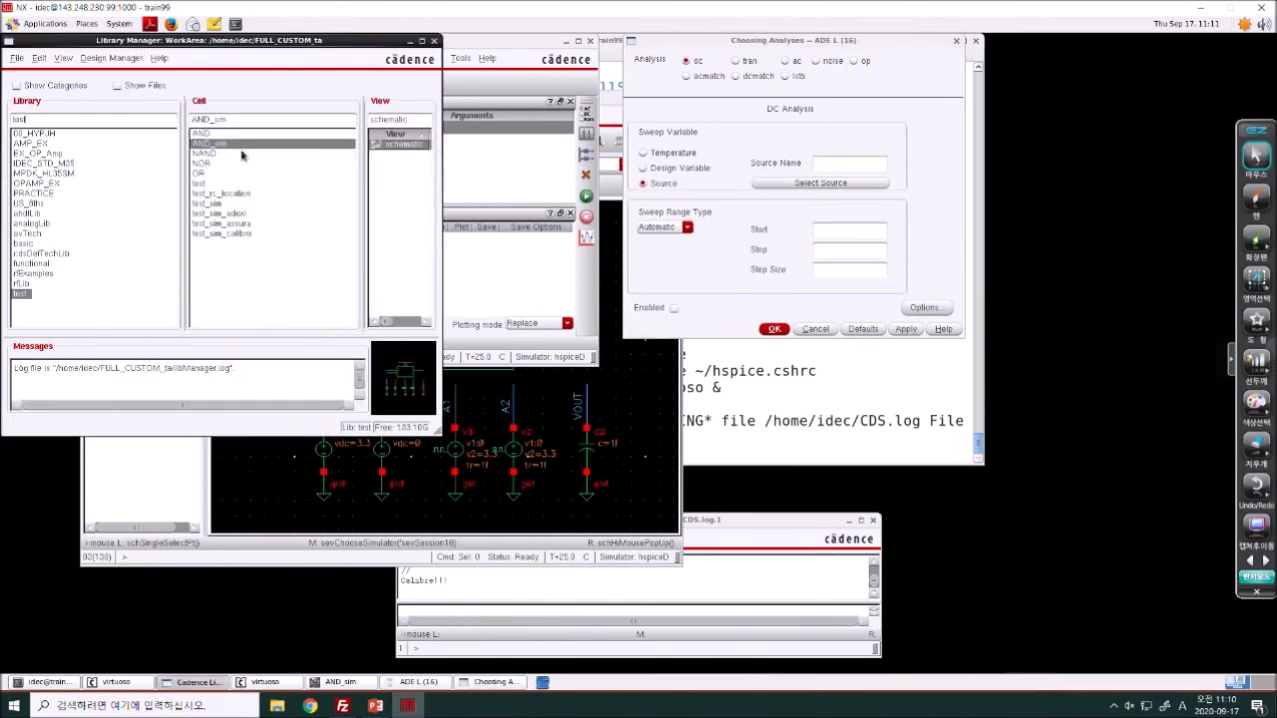
double_click(386, 146)
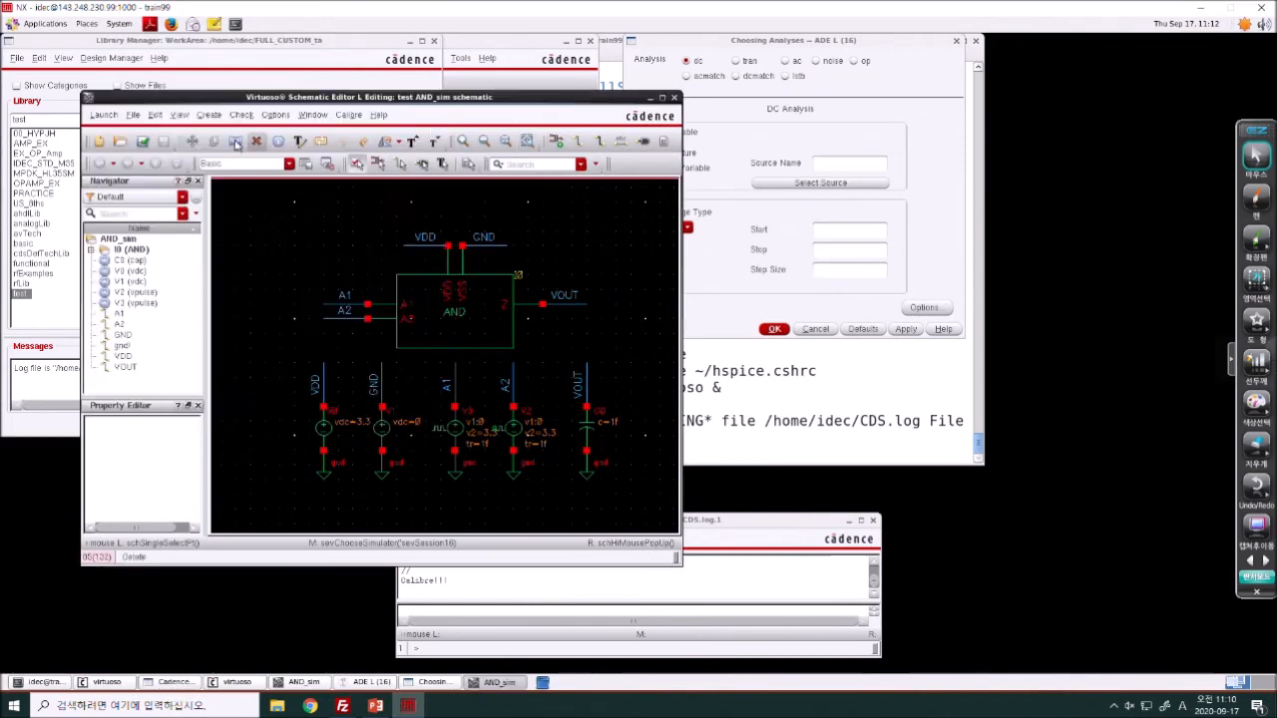
click(405, 72)
click(235, 204)
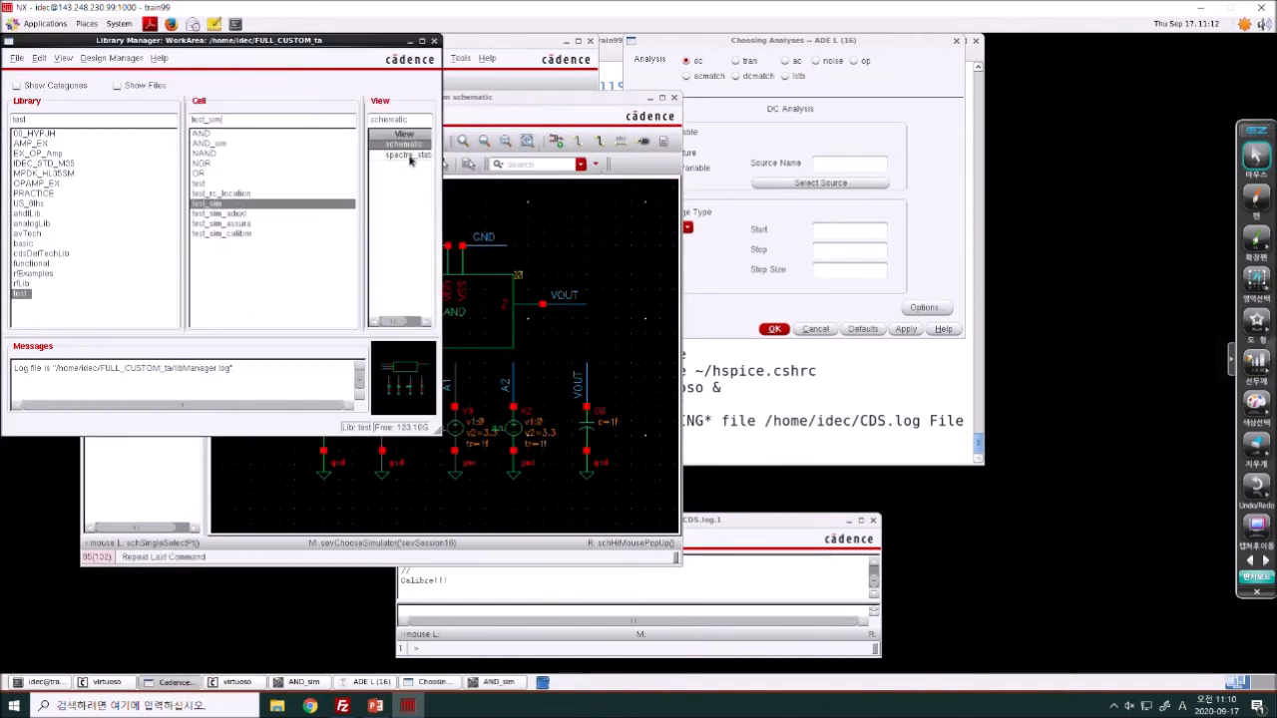
double_click(405, 146)
click(103, 114)
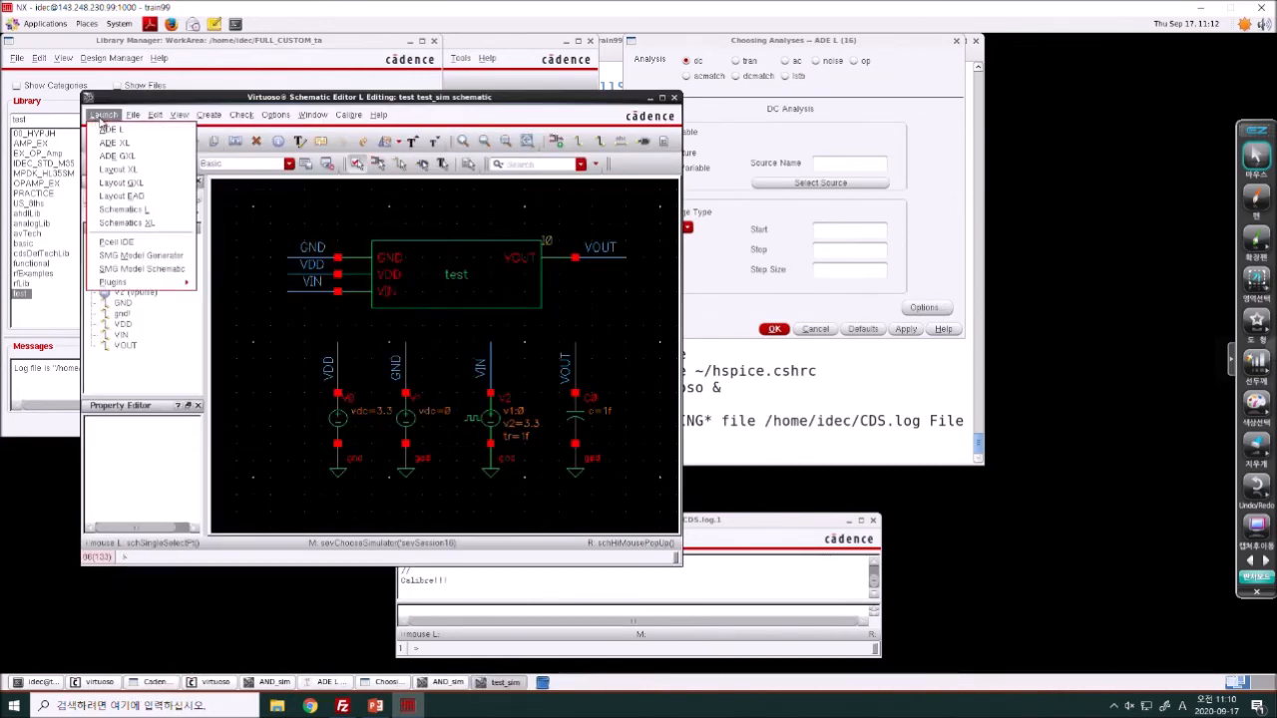
click(104, 127)
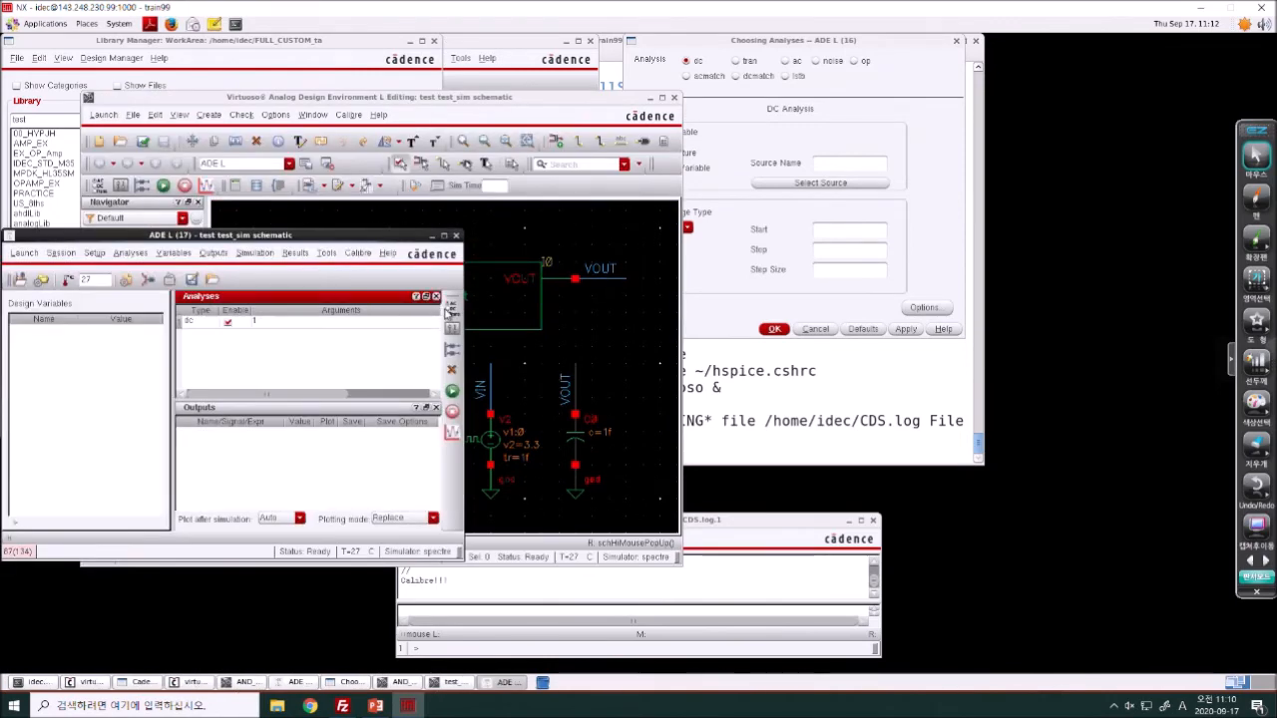
- Compare the analysis choices of test_sim's spectre session with those of hspiceD, and close the test_sim windows without changes
click(451, 309)
drag(140, 40, 446, 40)
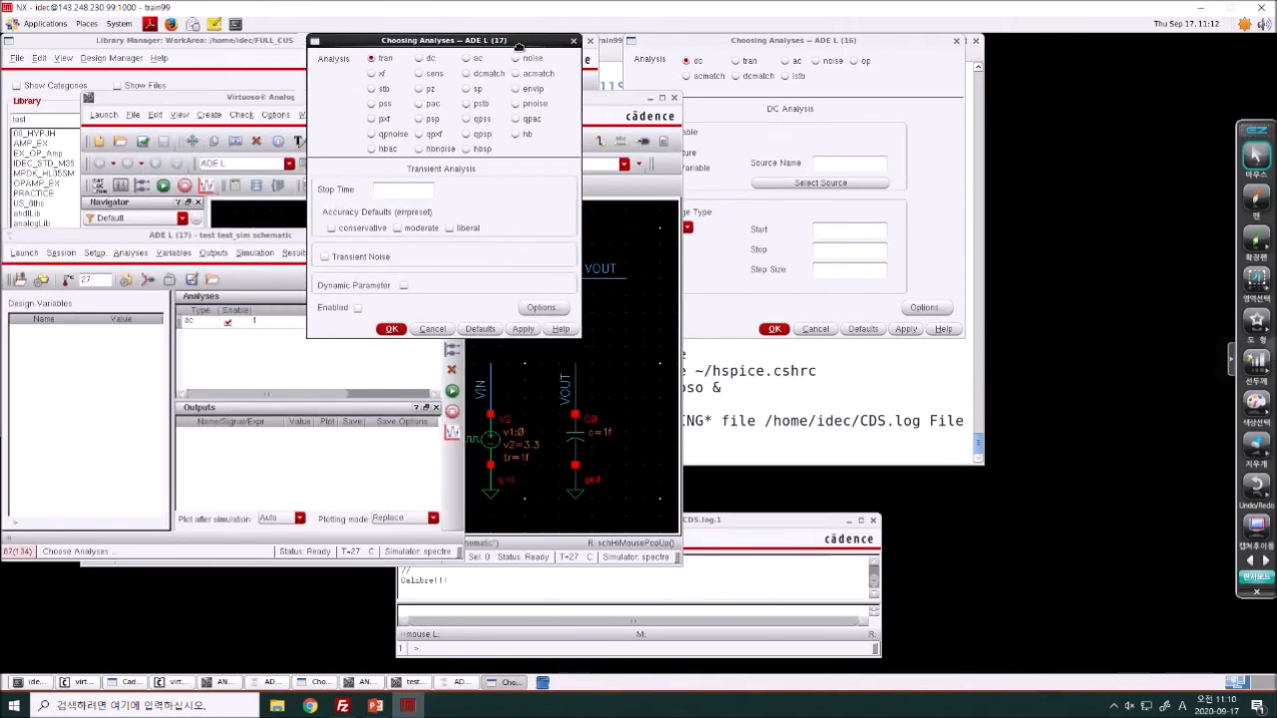
drag(750, 47, 719, 46)
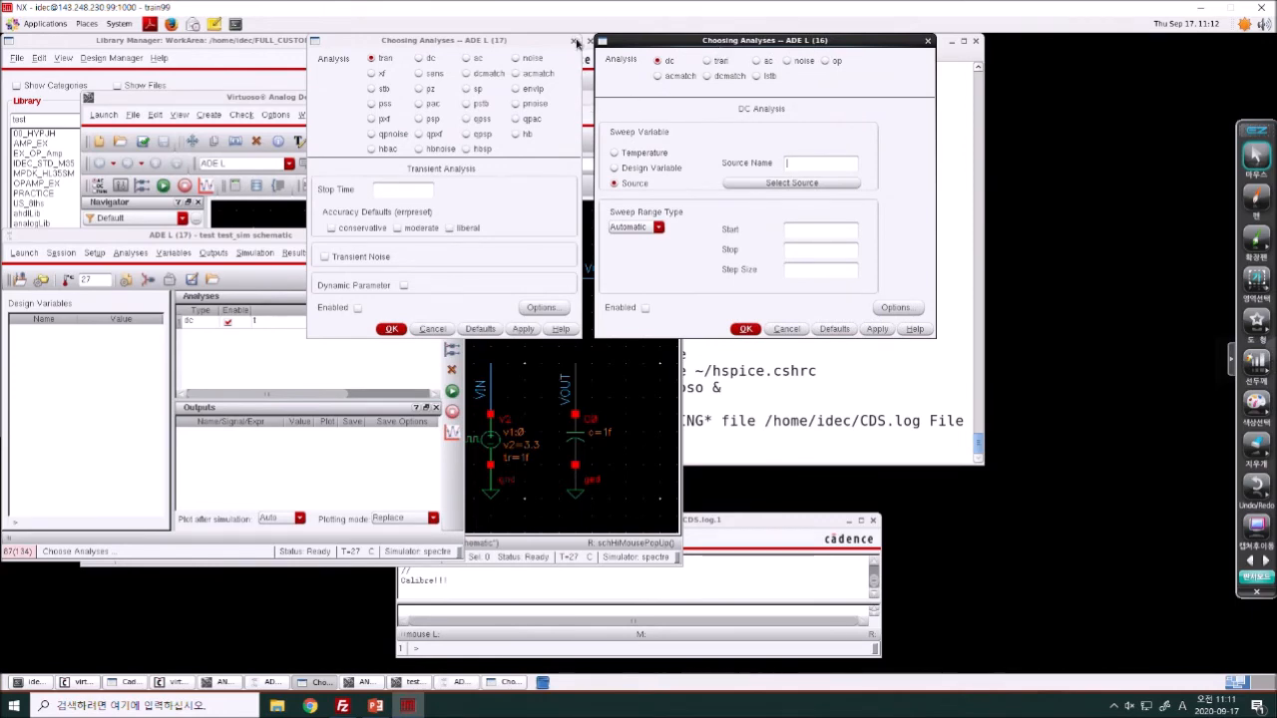
click(573, 41)
click(455, 237)
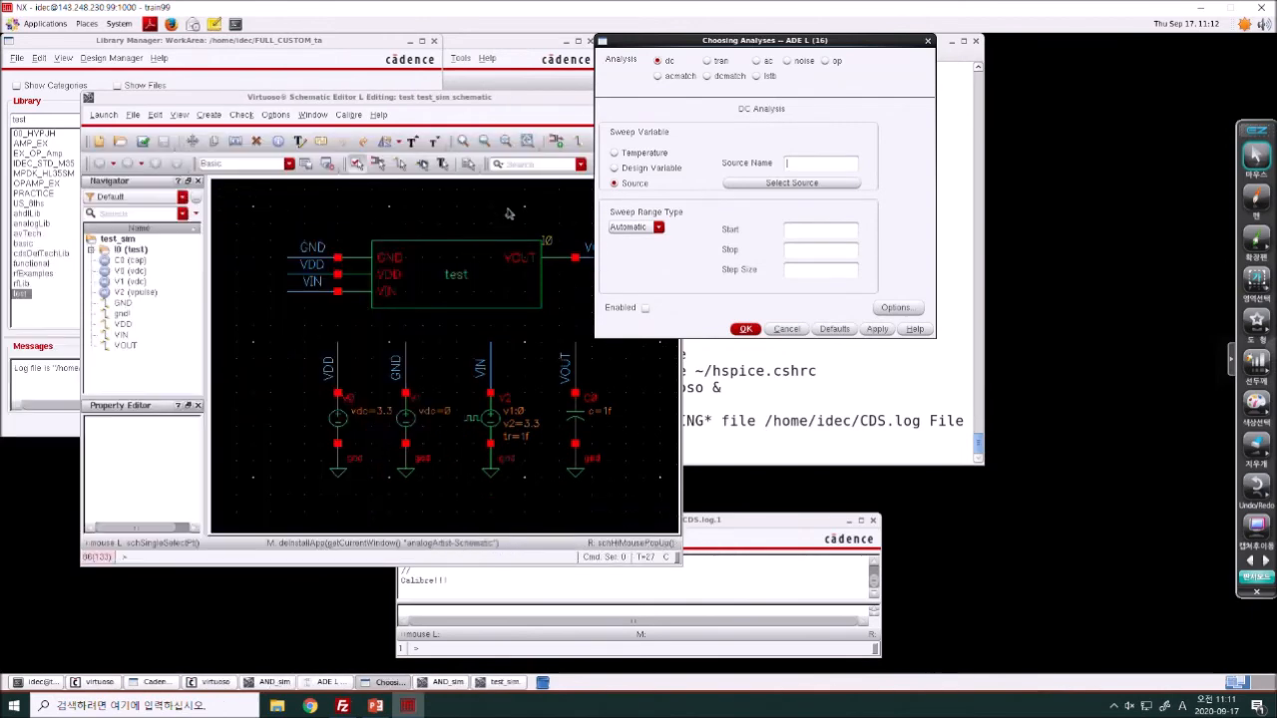
click(674, 99)
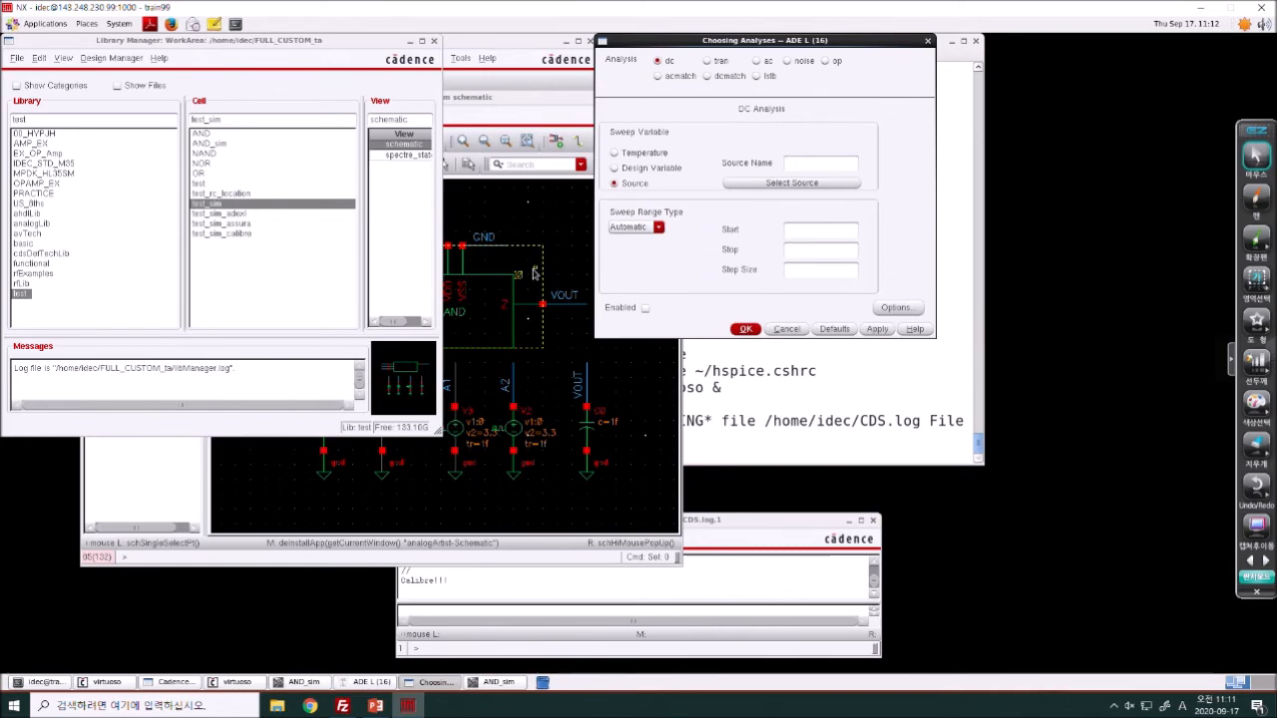
click(582, 252)
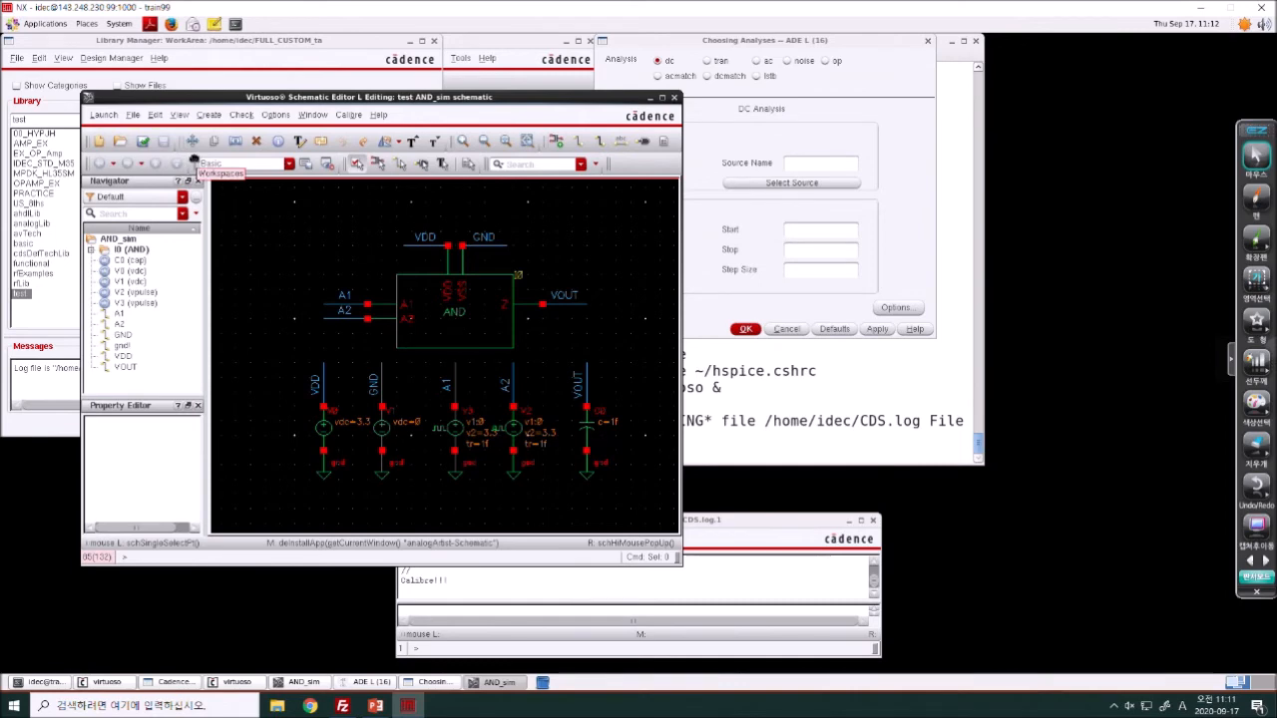
- Add an enabled transient analysis with a 100n stop time to AND_sim's hspiceD session
click(906, 118)
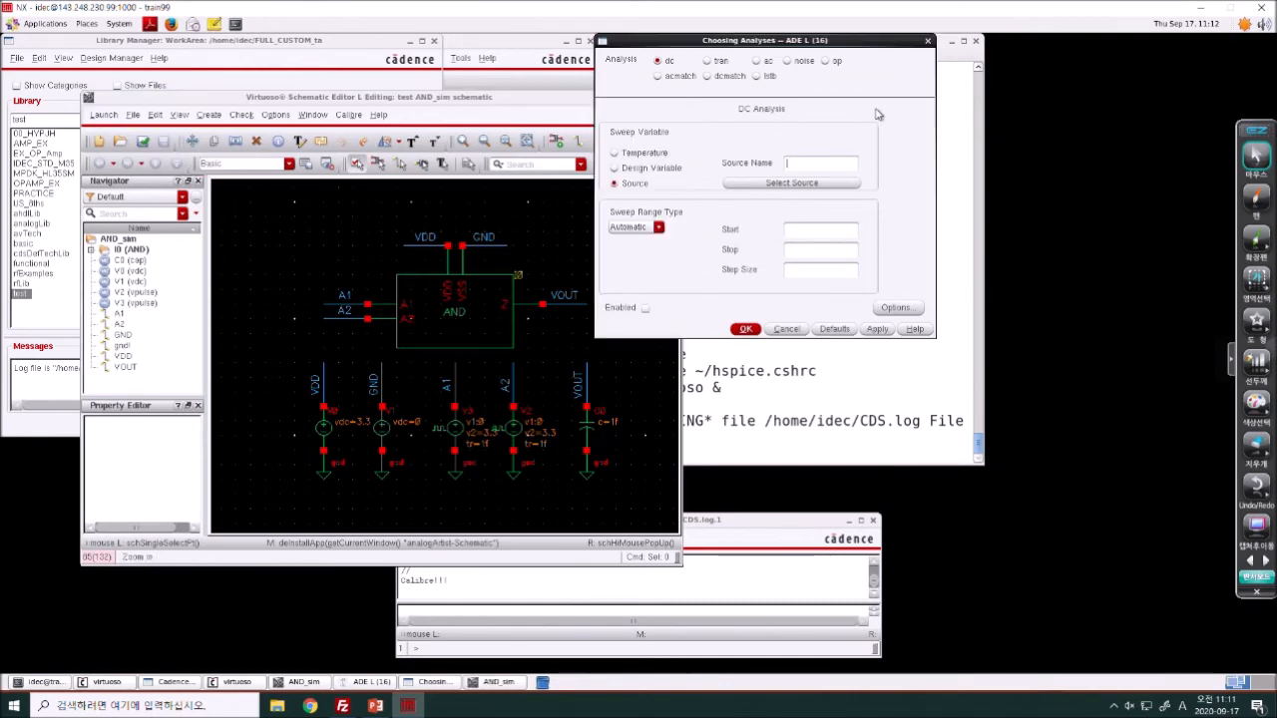
click(707, 61)
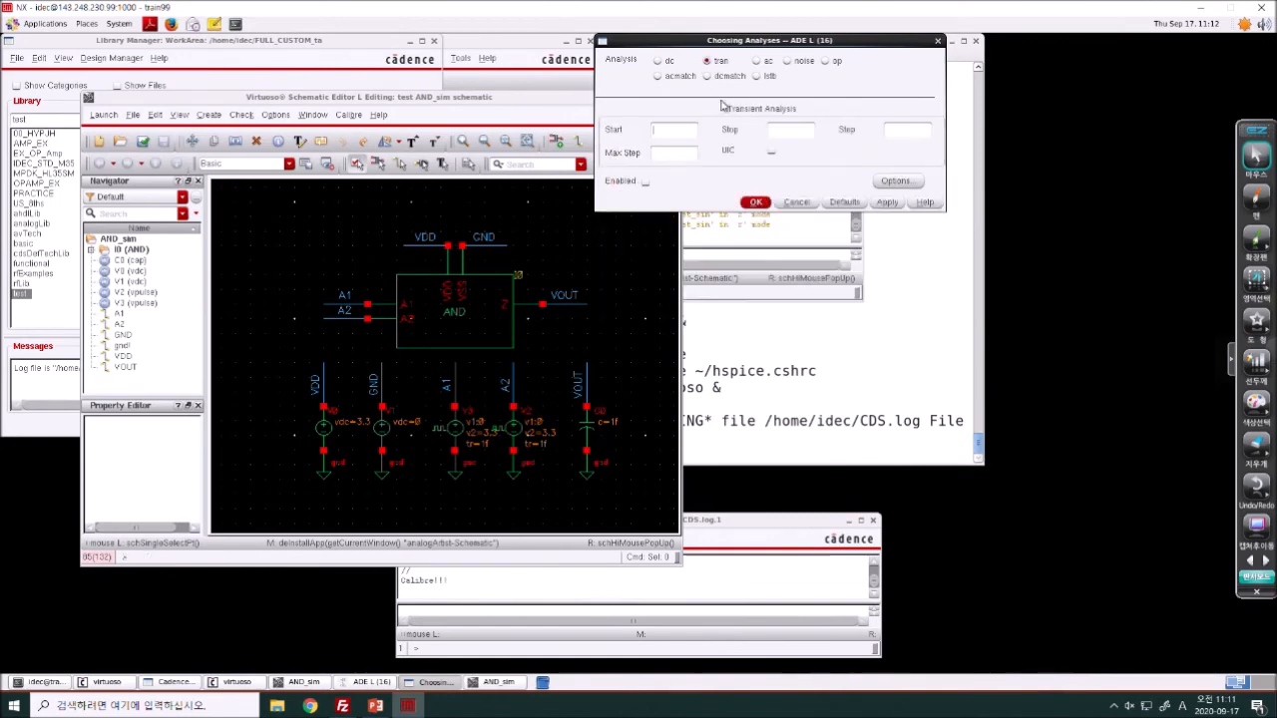
key(Tab)
text(1n1n)
key(Return)
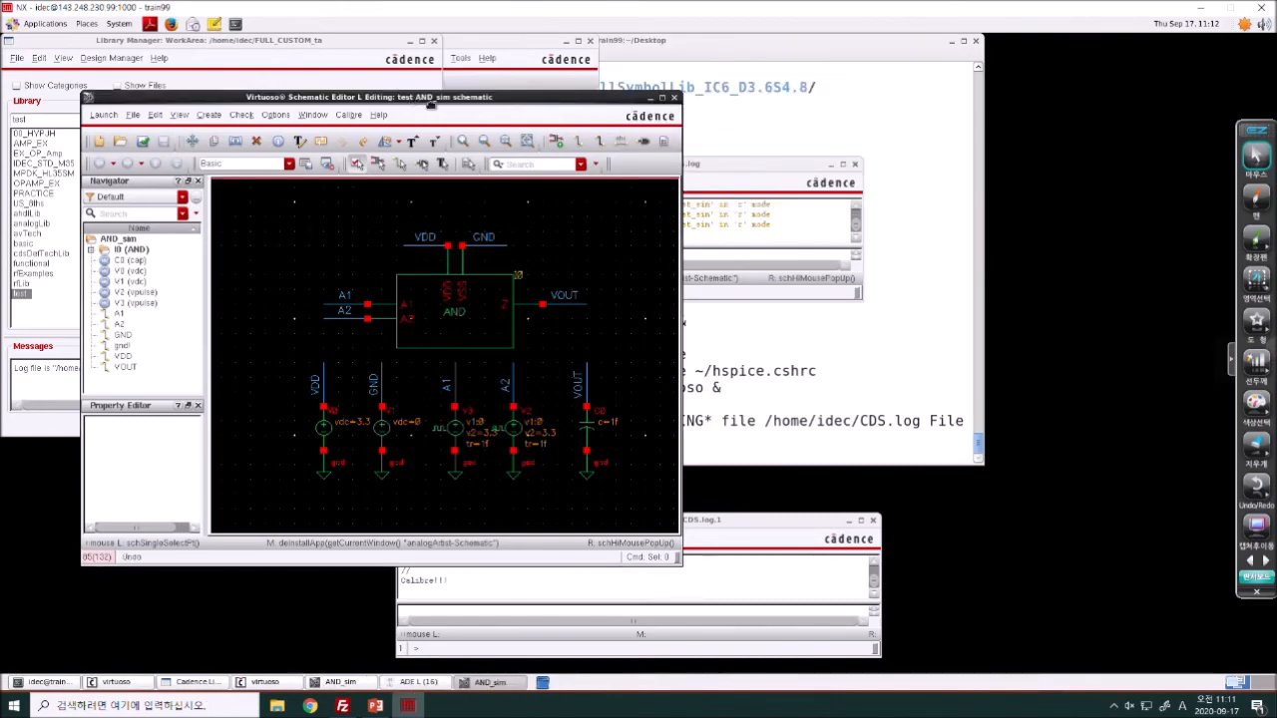
- Add corner_HL35S.lib from the HSPICE folder as a model file in AND_sim's Model Library Setup
drag(431, 104, 634, 169)
click(419, 682)
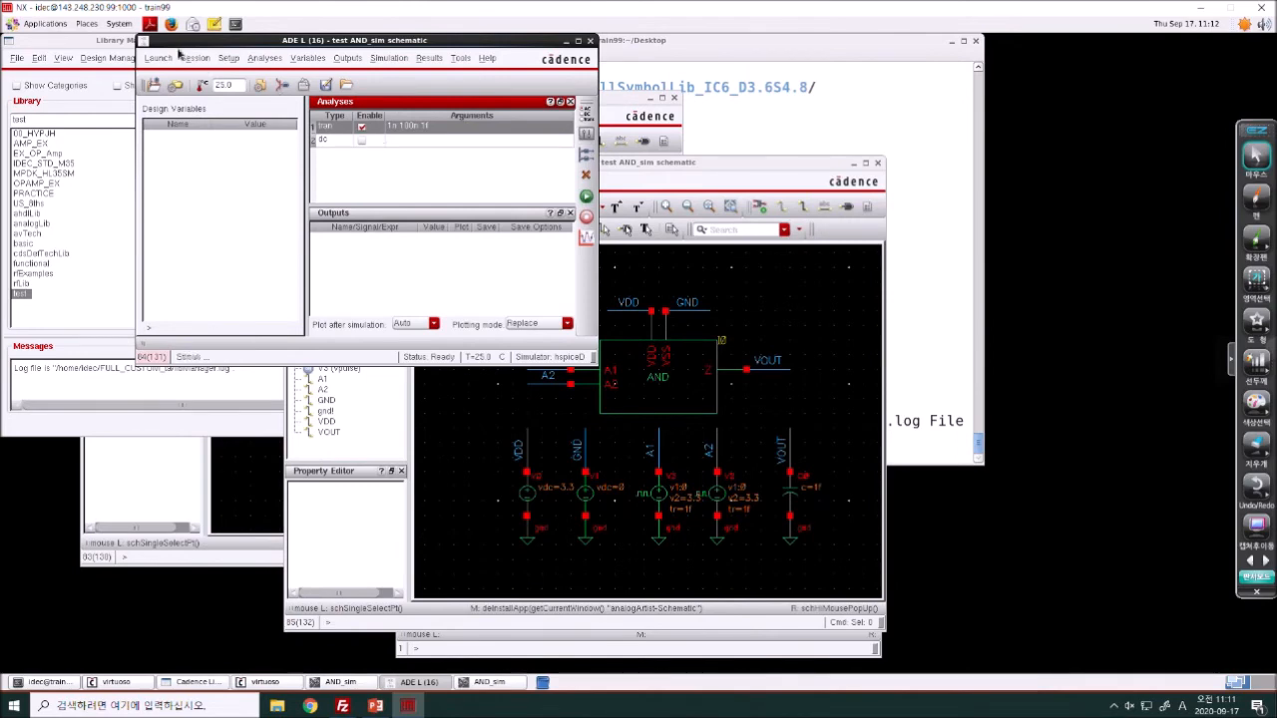
click(227, 58)
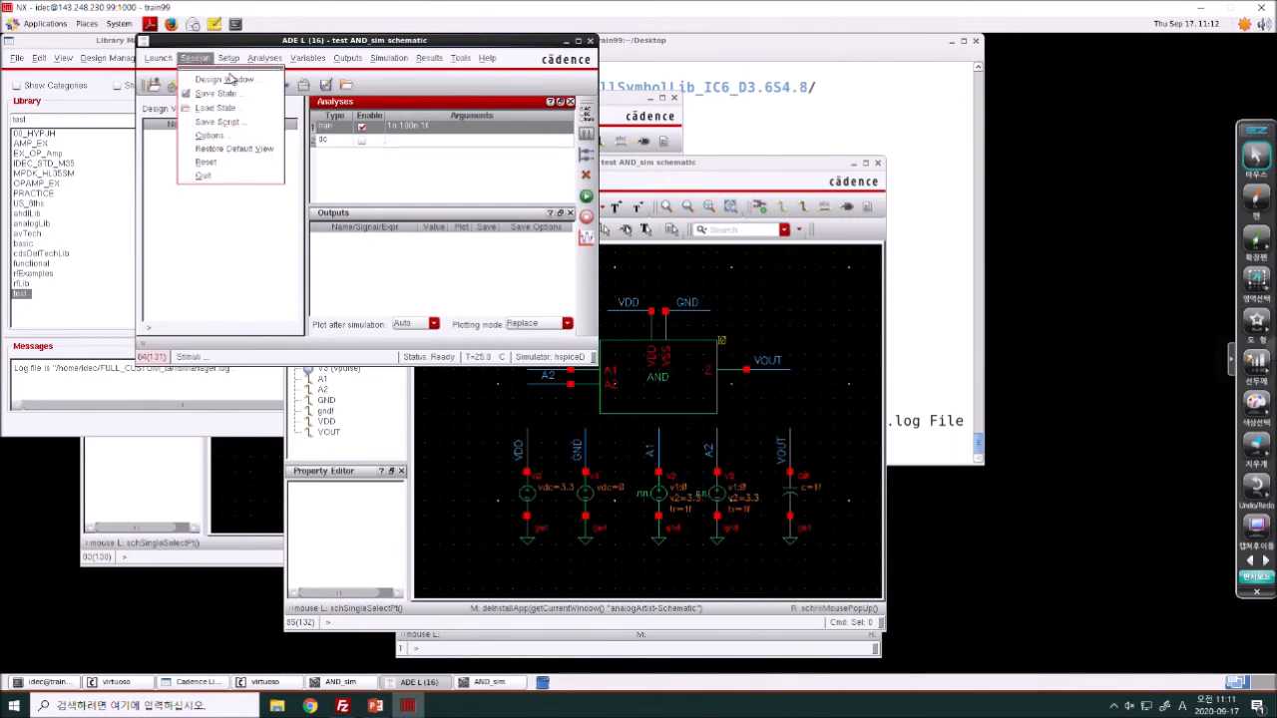
click(244, 109)
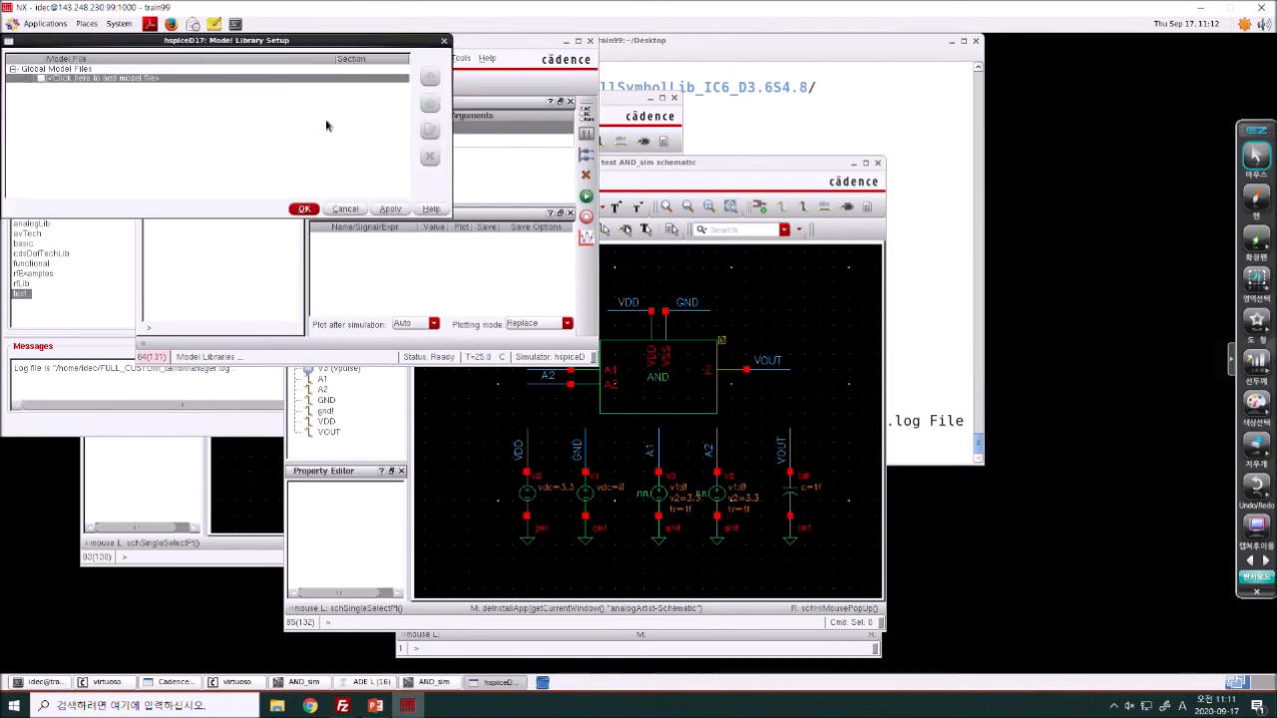
double_click(323, 80)
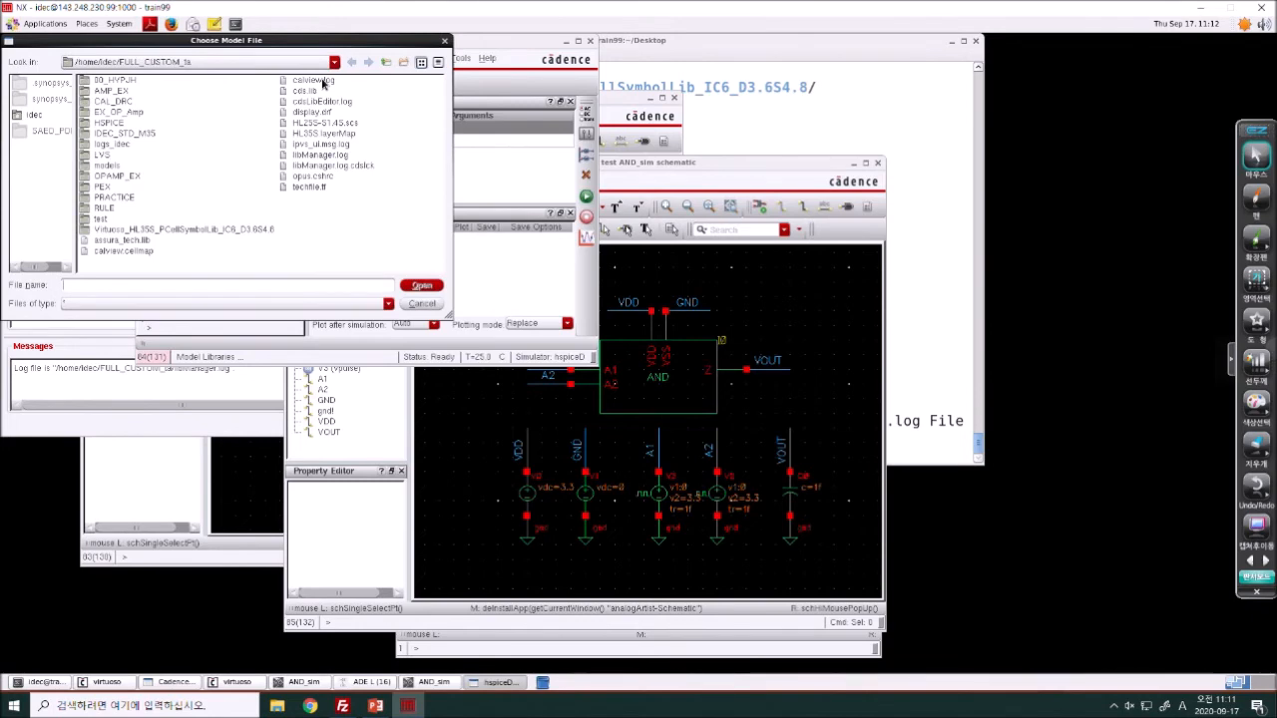
drag(319, 40, 924, 36)
double_click(715, 123)
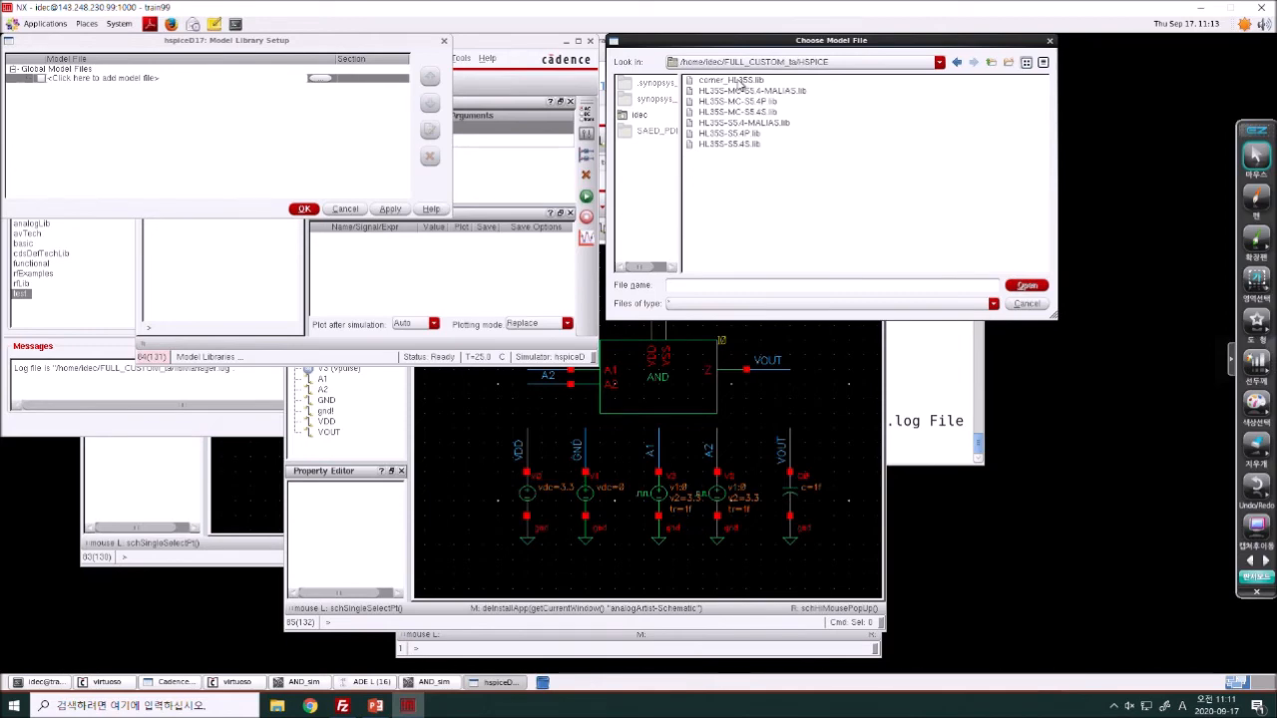
double_click(740, 80)
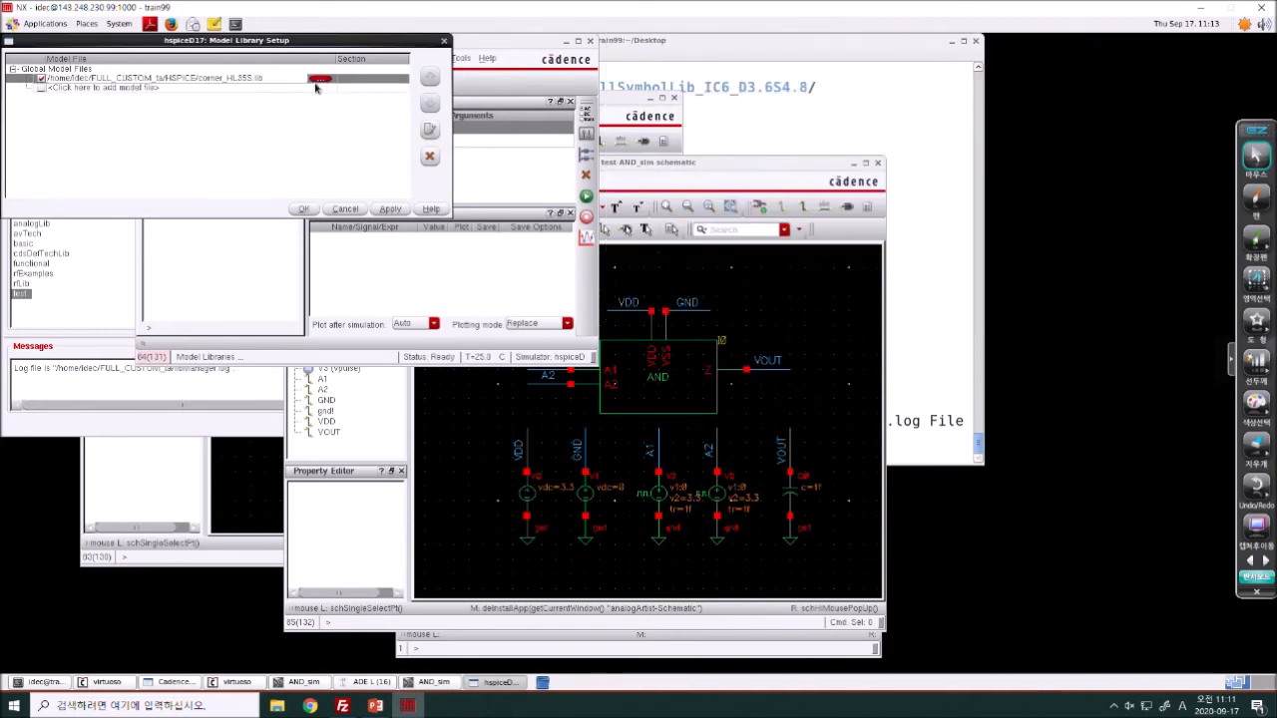
- Choose a section for the corner_HL35S.lib model, accept the library setup, and bring the terminal forward
click(402, 80)
click(344, 88)
click(304, 208)
click(761, 94)
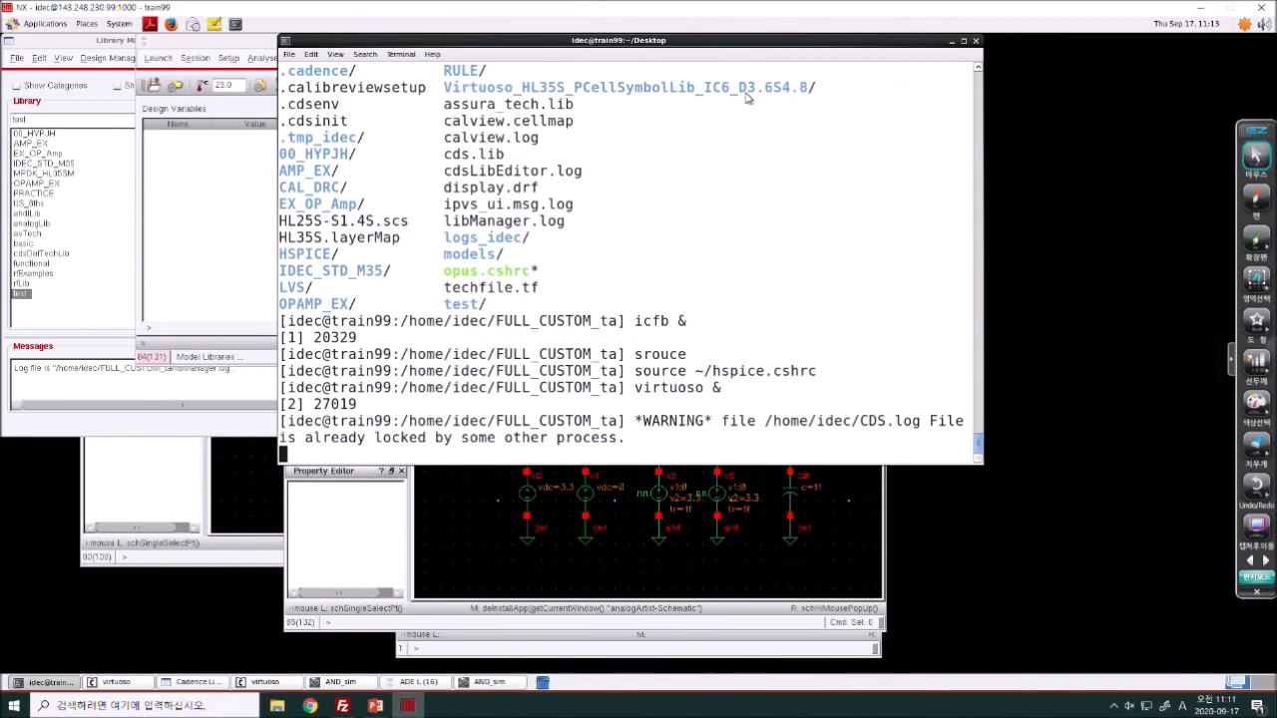
- List the FULL_CUSTOM_ta folder in the terminal, change into models/SPECTRE, and list its files
key(Return)
text(ls)
key(Return)
text(cd )
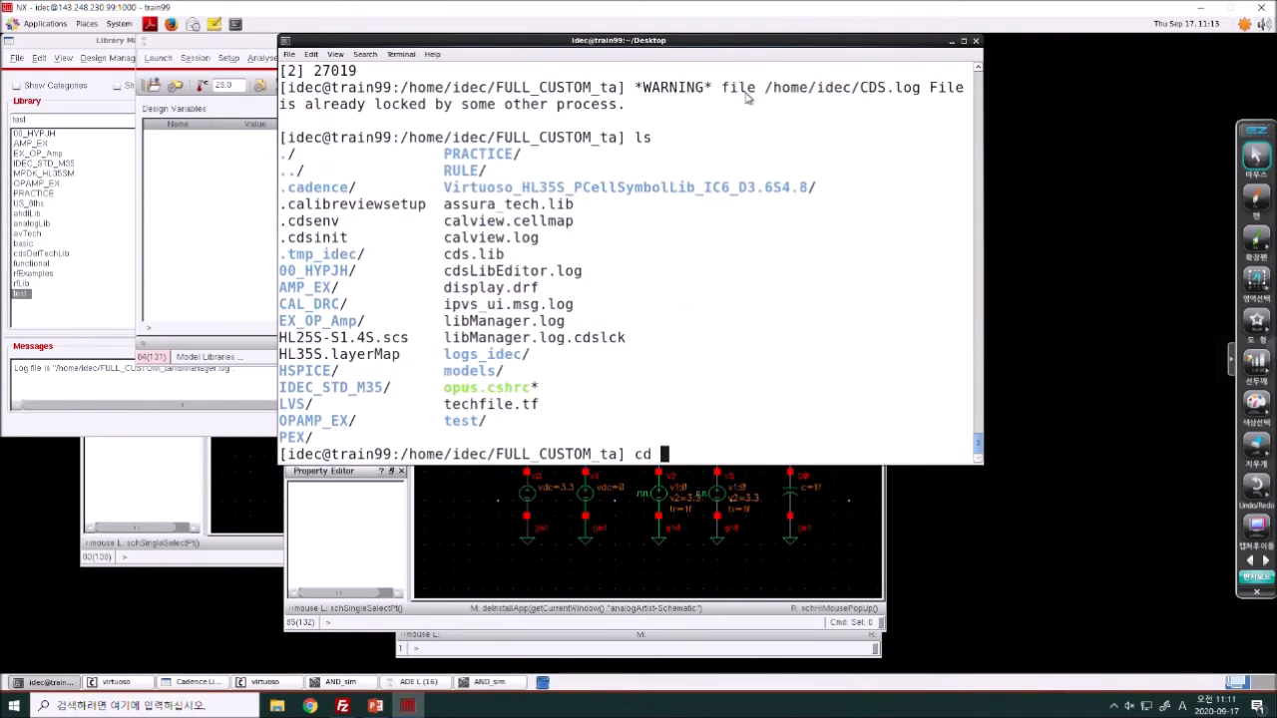
text(models/)
key(Tab)
key(Tab)
text(S)
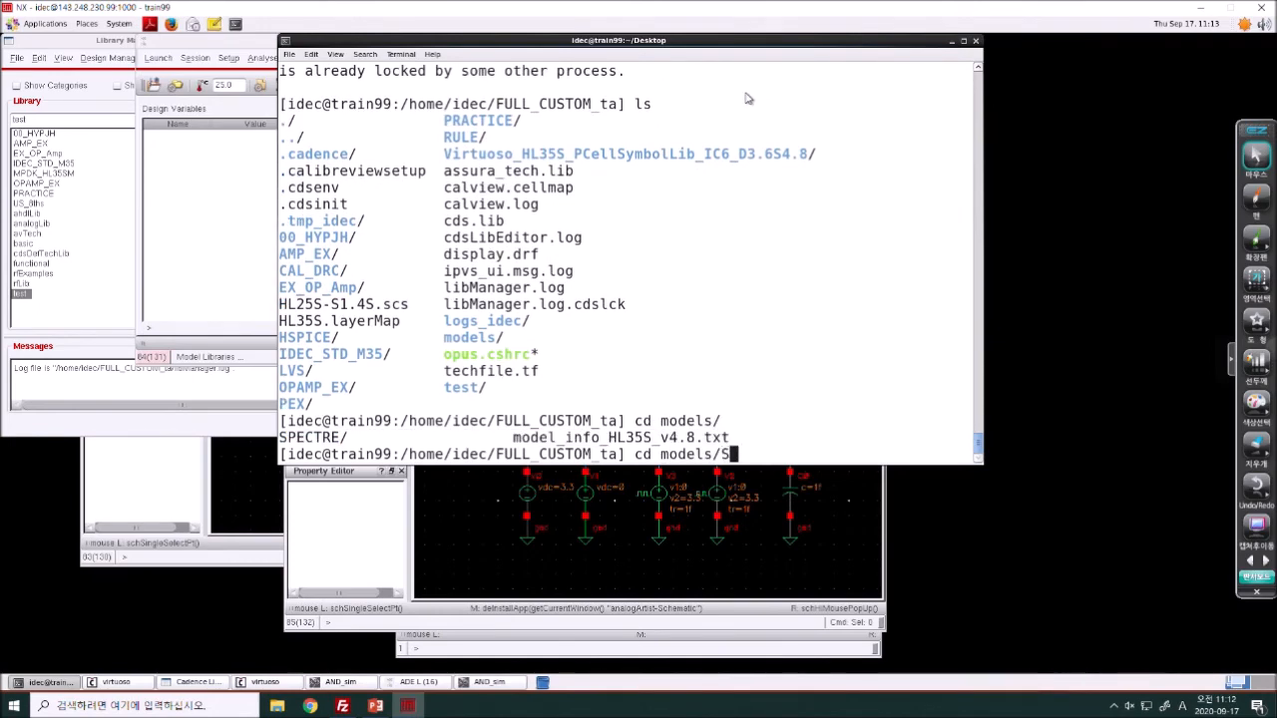
key(Tab)
key(Return)
text(ls)
key(Return)
- Open the spectre model file HL35S-S4.8S.scs in vi
text(vi H)
key(Tab)
key(Tab)
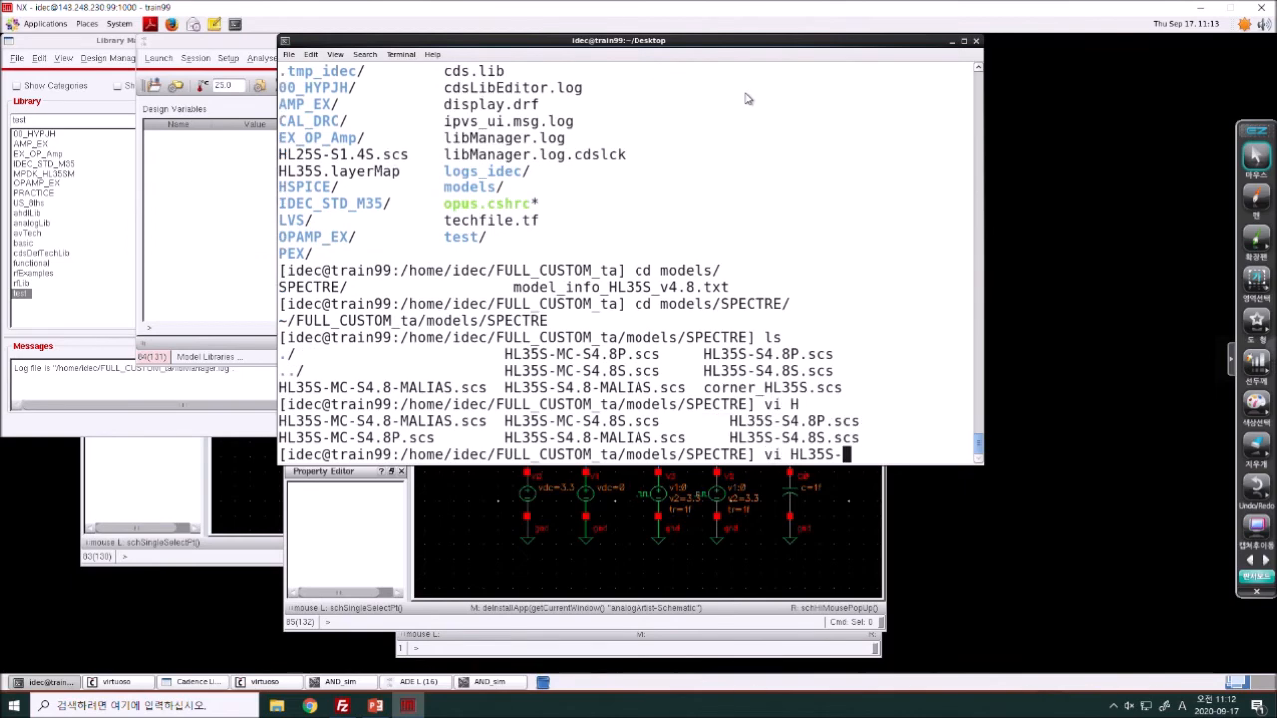
text(S)
key(Tab)
text(S)
key(Tab)
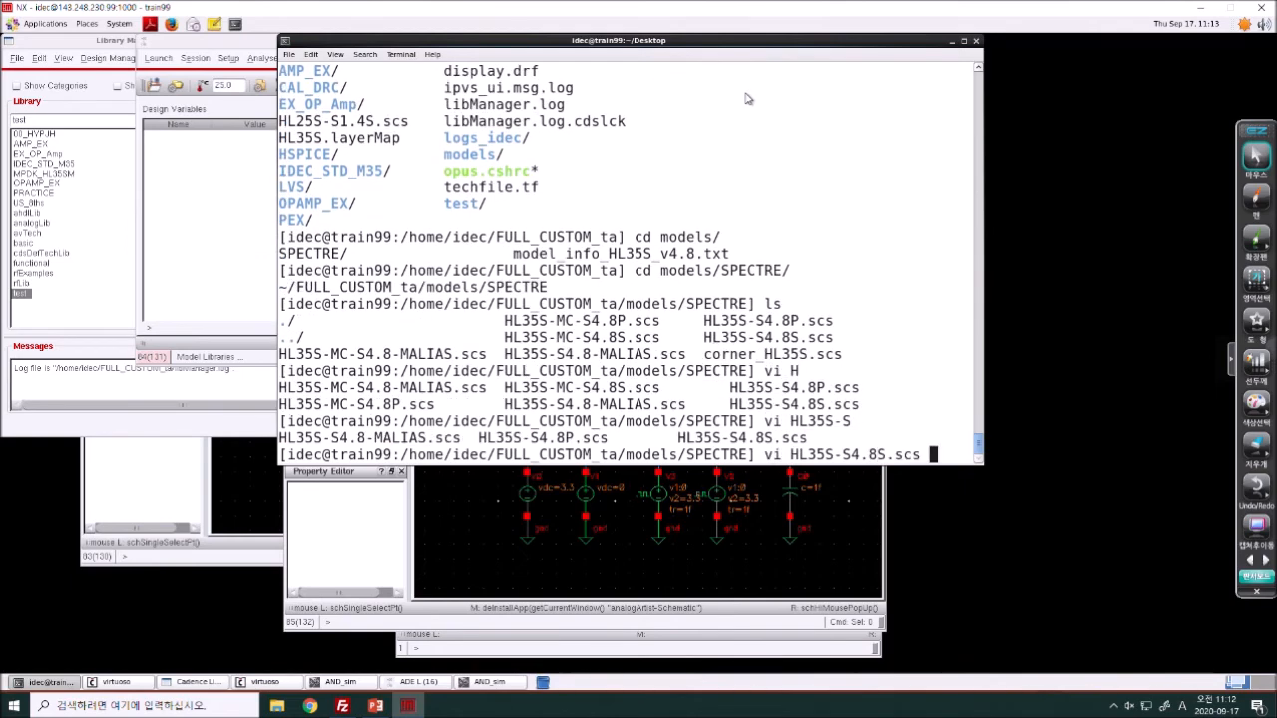
key(Return)
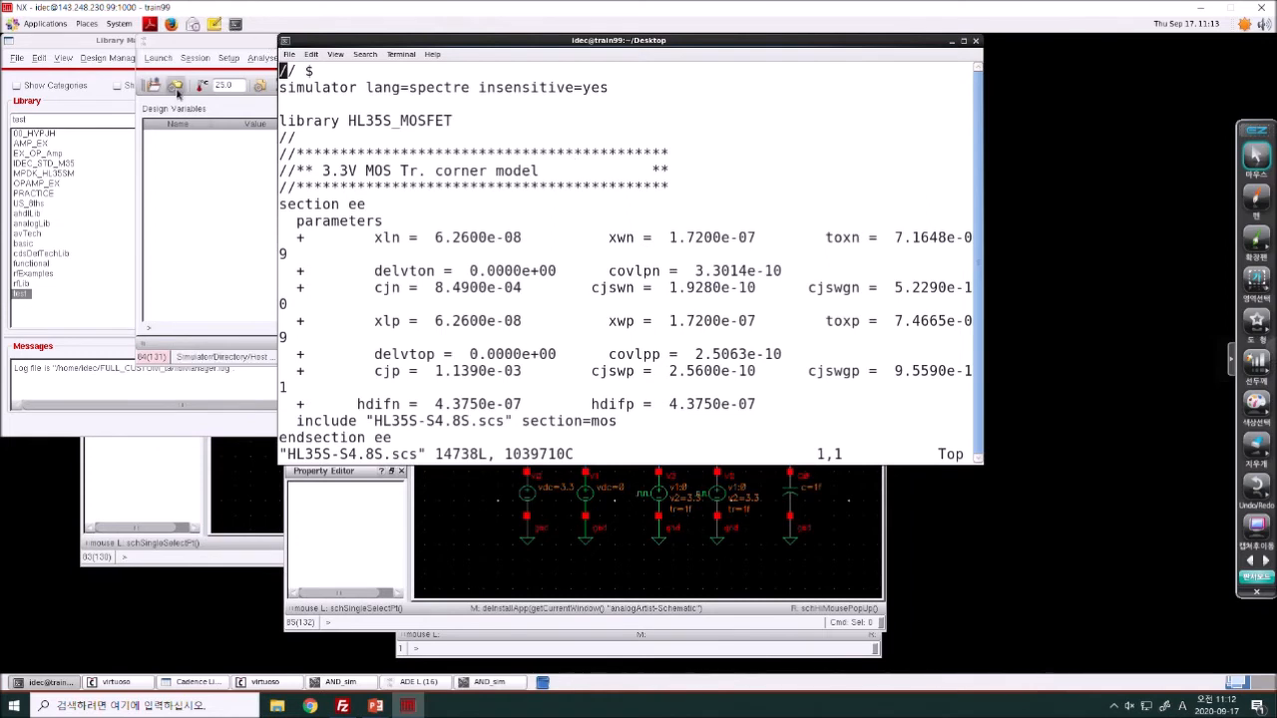
- Open a second terminal from the desktop and change to the FULL_CUSTOM_ta folder in the home directory
right_click(1087, 207)
click(1110, 255)
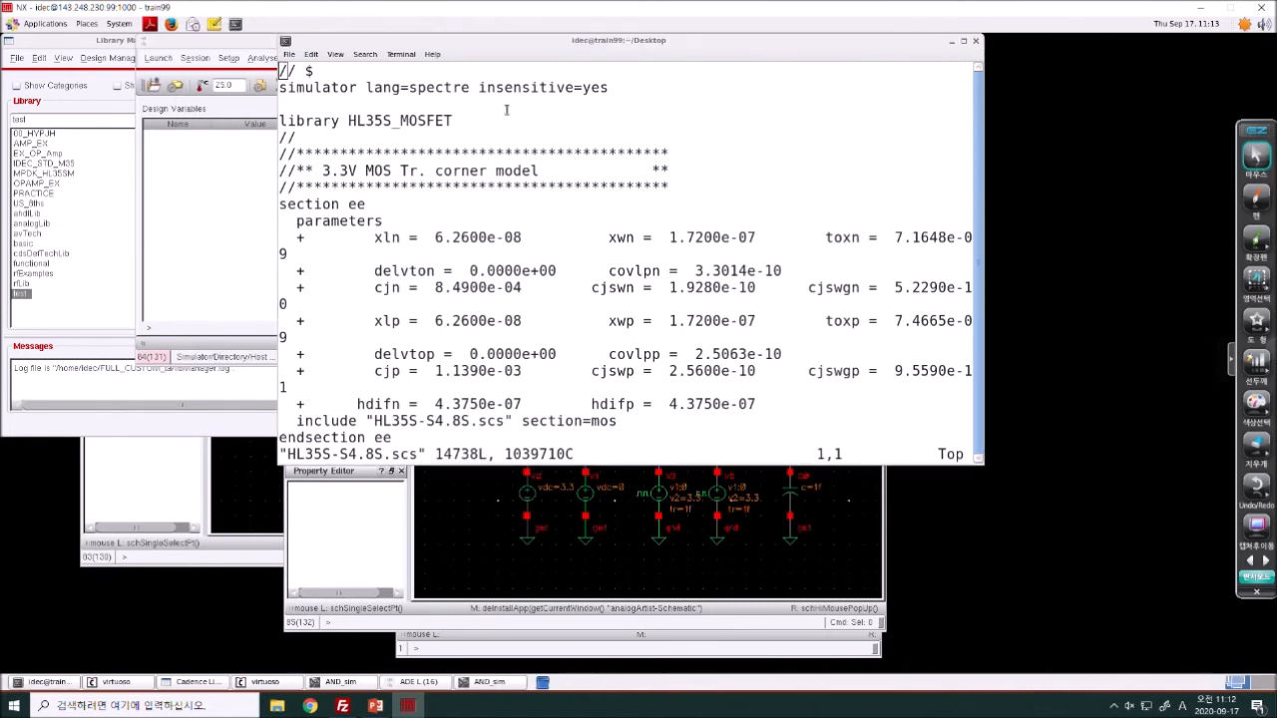
text(cd)
key(Return)
text(cd )
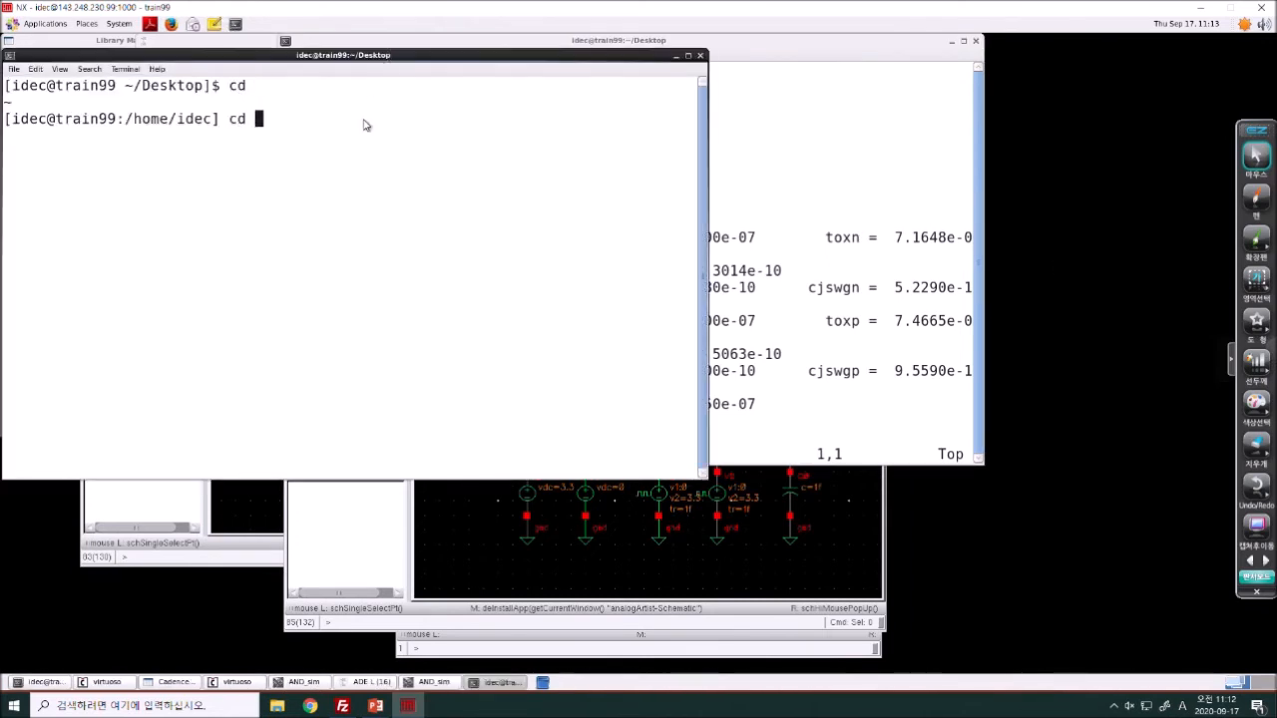
text(F)
key(Tab)
key(Tab)
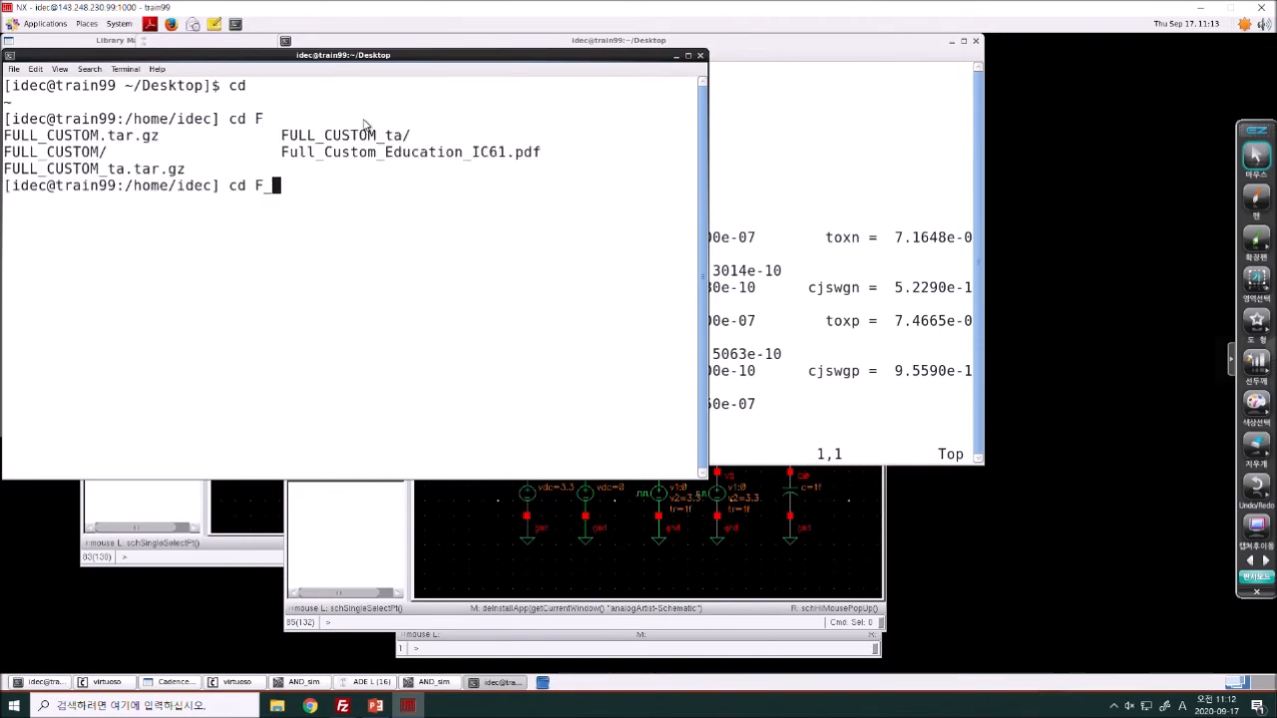
text(U)
key(Tab)
key(Tab)
text(_)
key(Tab)
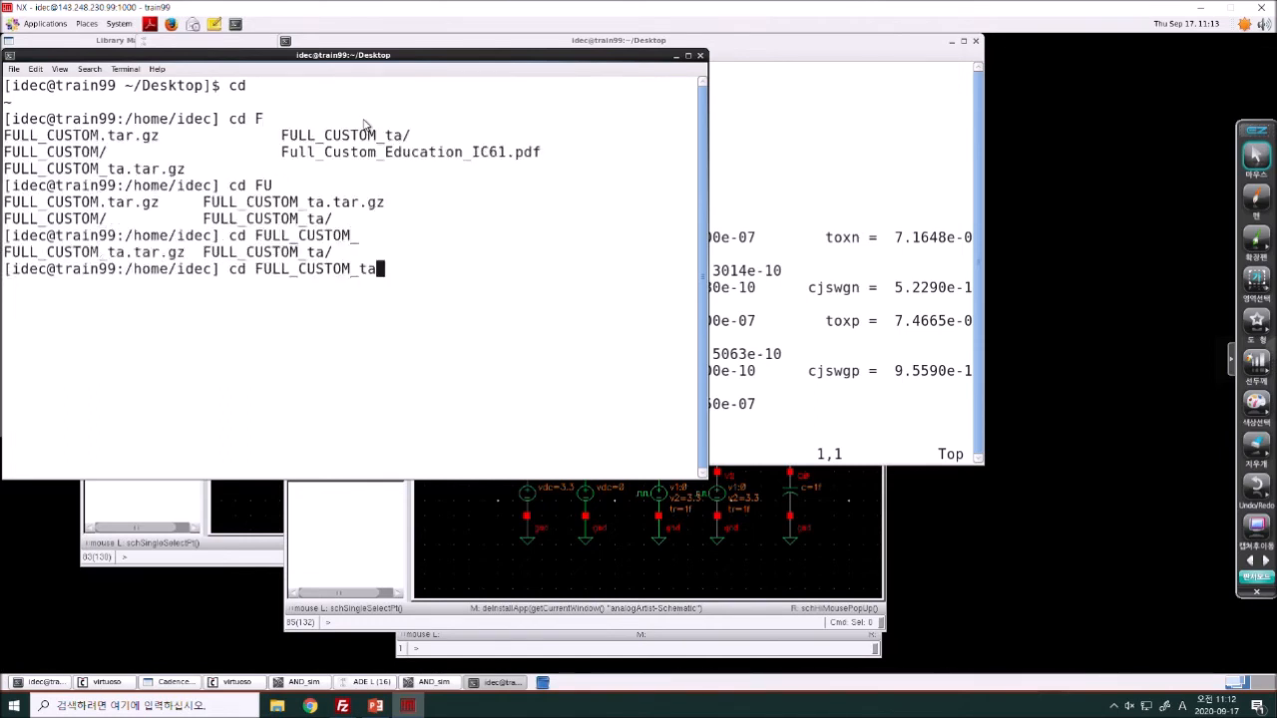
key(Tab)
key(Return)
- List FULL_CUSTOM_ta in the second terminal, change into its HSPICE folder, and list the files there
text(ls)
key(Return)
text(cd )
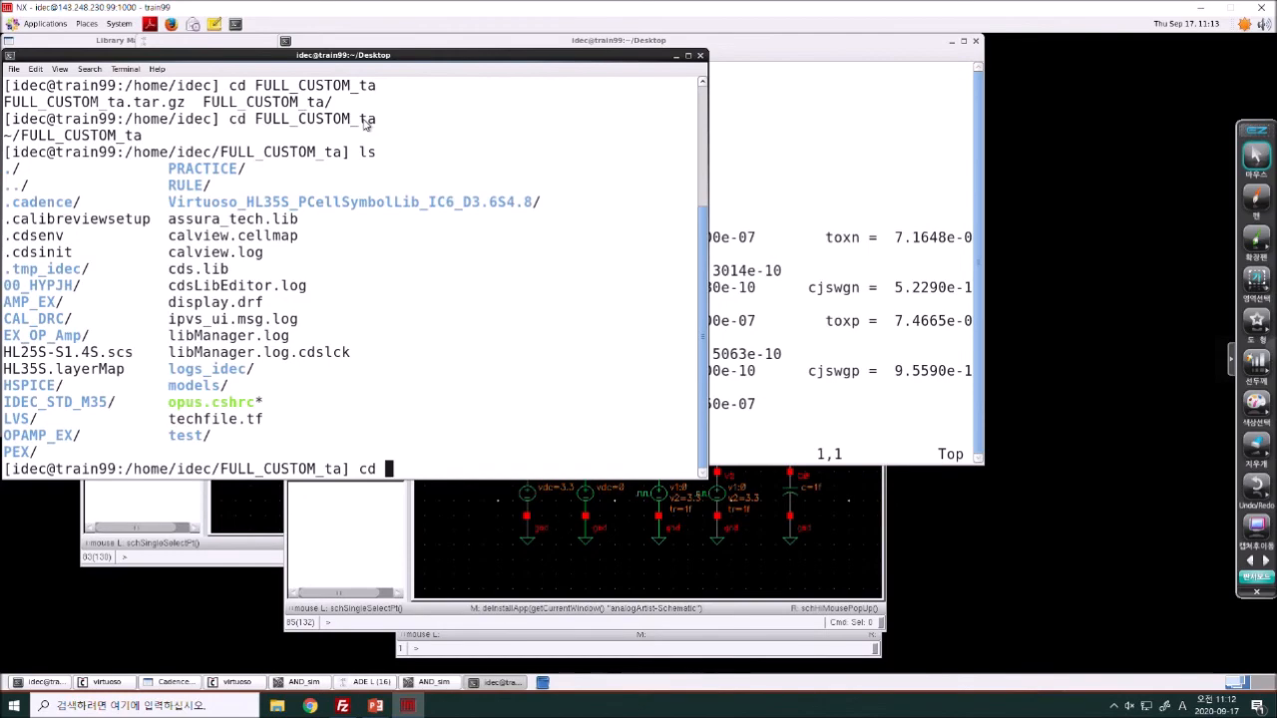
text(H)
key(Tab)
key(Tab)
key(Return)
text(ls)
key(Return)
text(cd H)
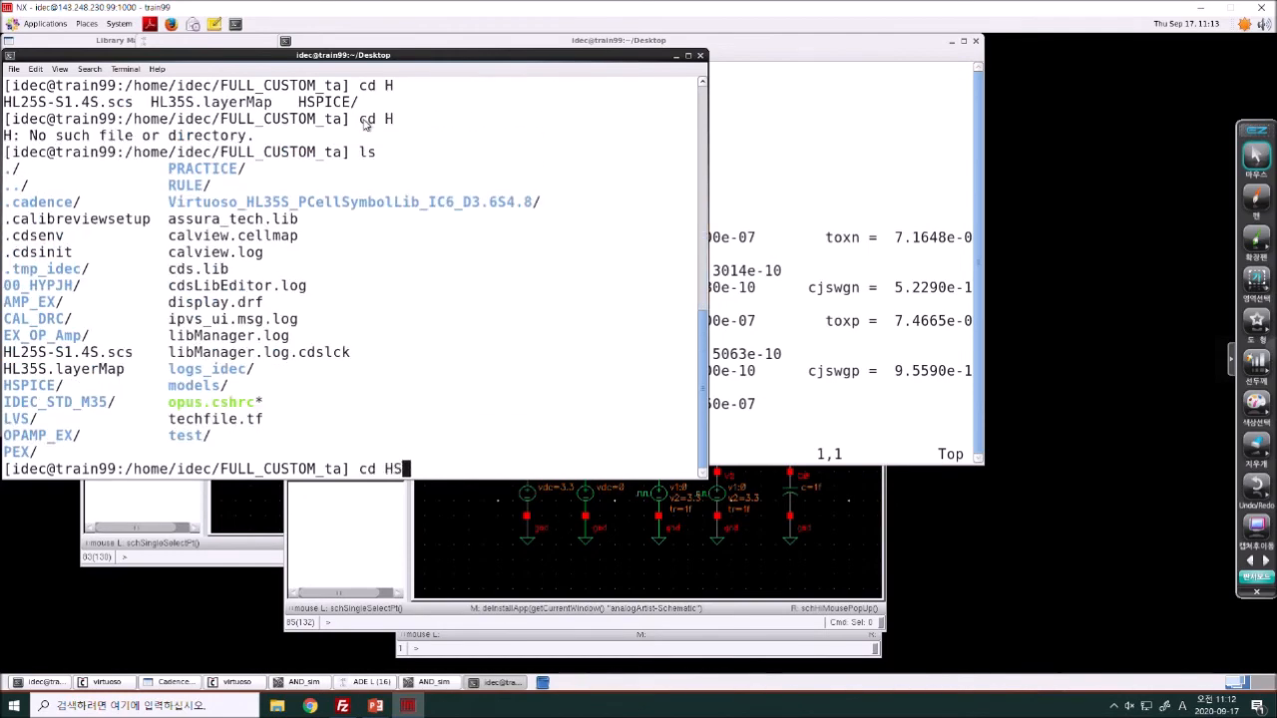
key(Tab)
key(Return)
text(ls)
key(Return)
- Open the Hspice model file HL35S-S5.4S.lib in vi in the second terminal
text(vi H)
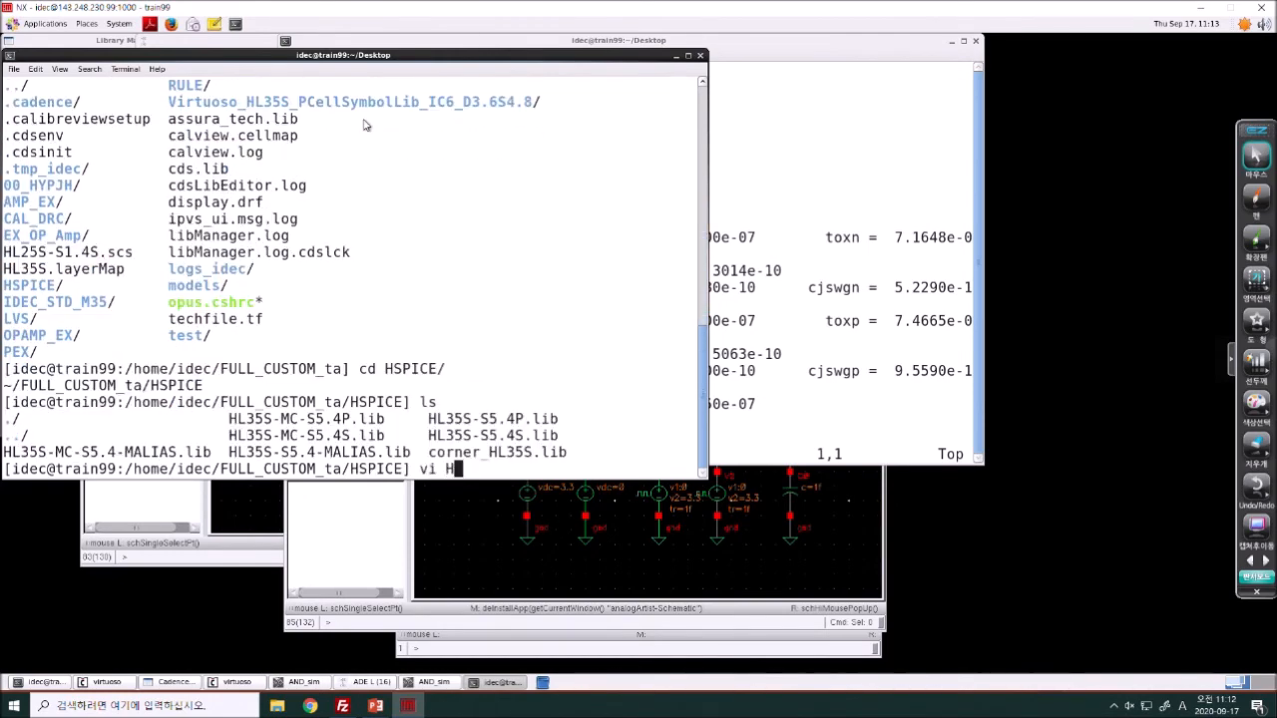
key(Tab)
key(Tab)
text(S)
key(Tab)
key(Tab)
text(S)
key(Tab)
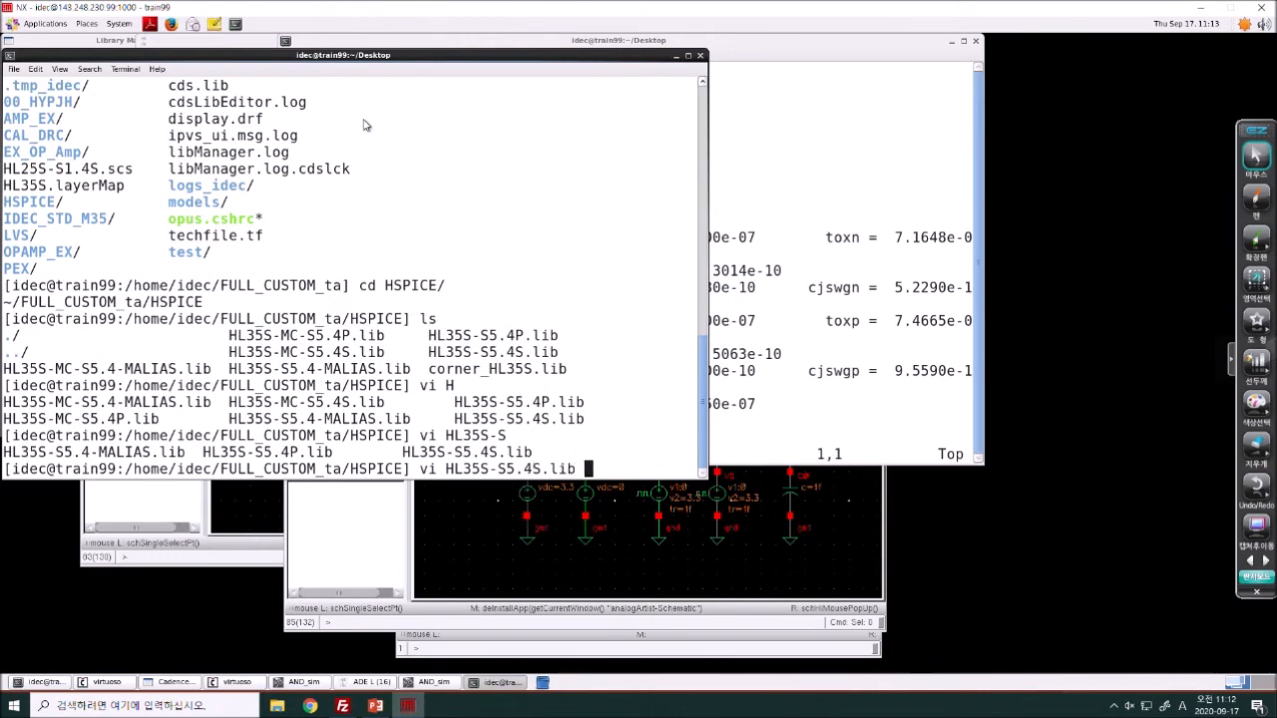
key(Return)
- Place the two model files side by side and compare the syntax and corner sections of HL35S-S4.8S.scs with those of HL35S-S5.4S.lib
click(741, 123)
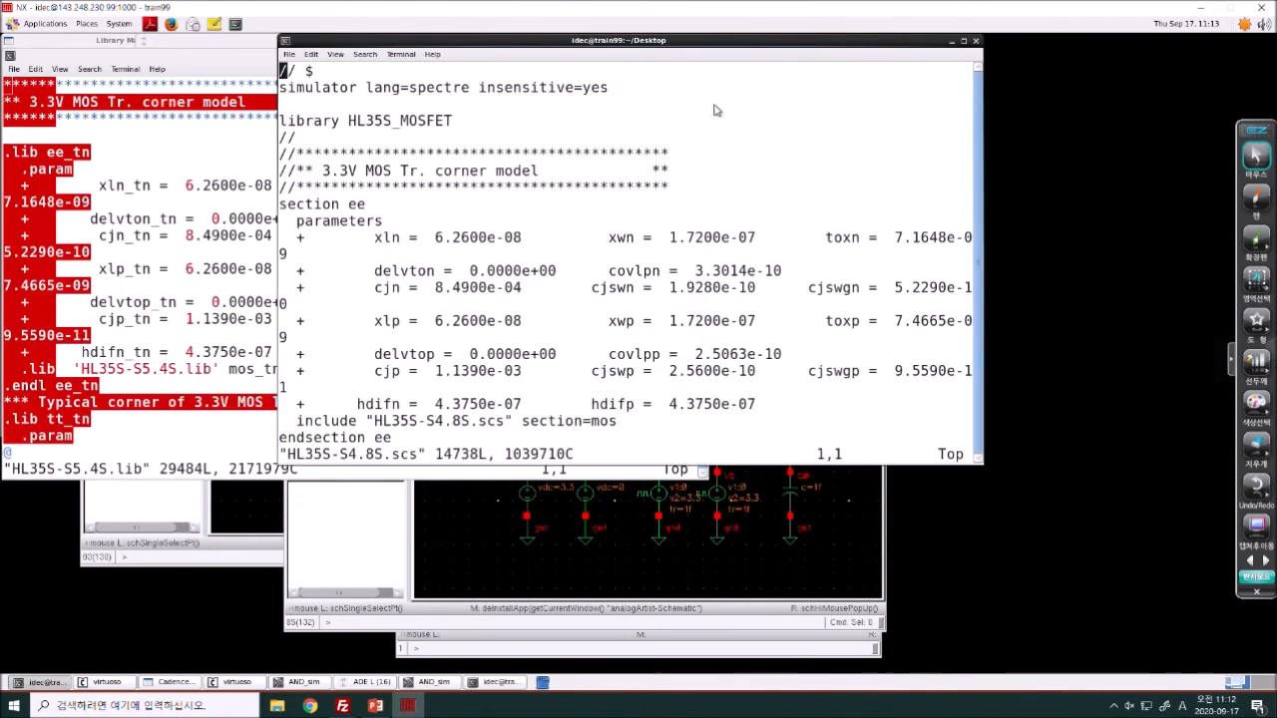
drag(710, 40, 1001, 40)
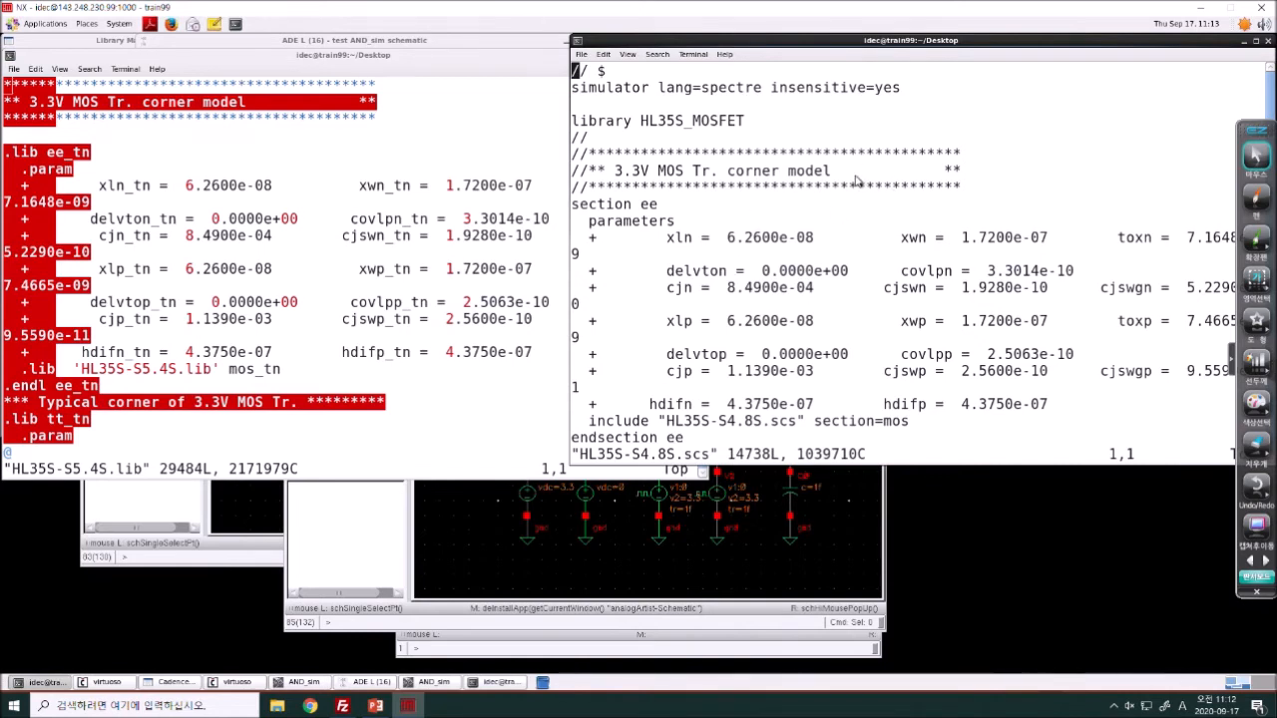
scroll(854, 176, down, 20)
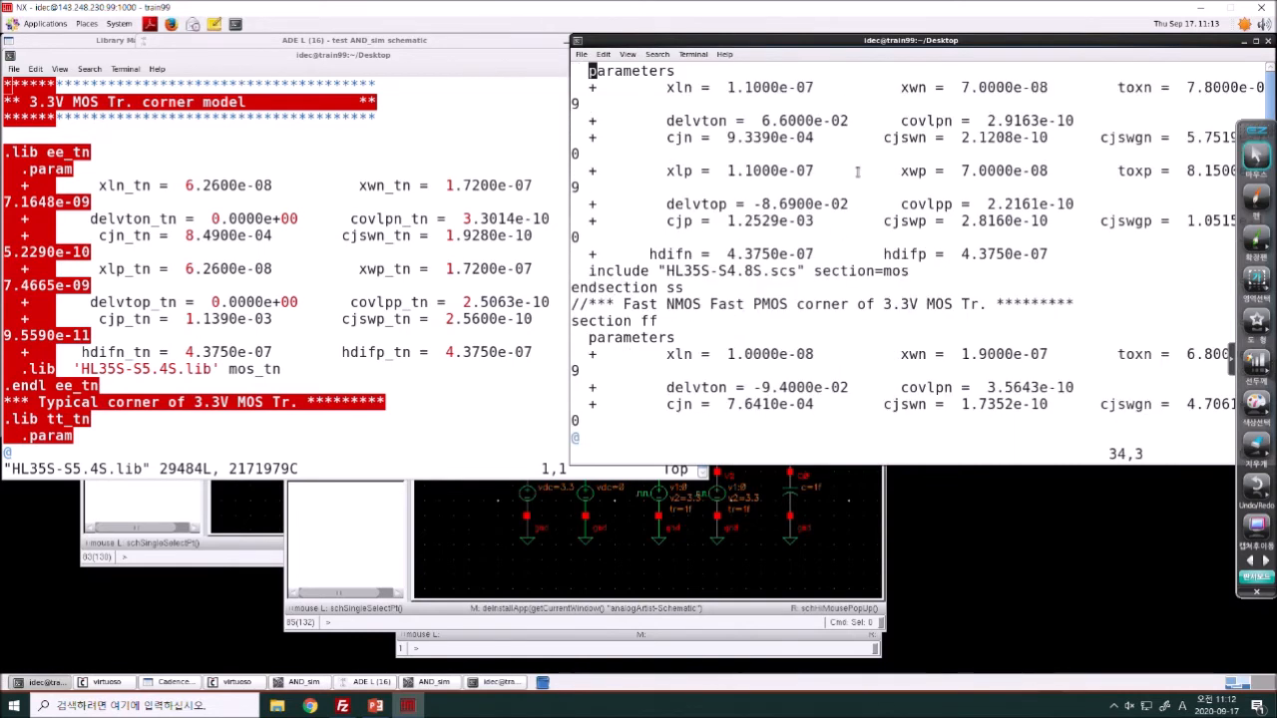
click(369, 257)
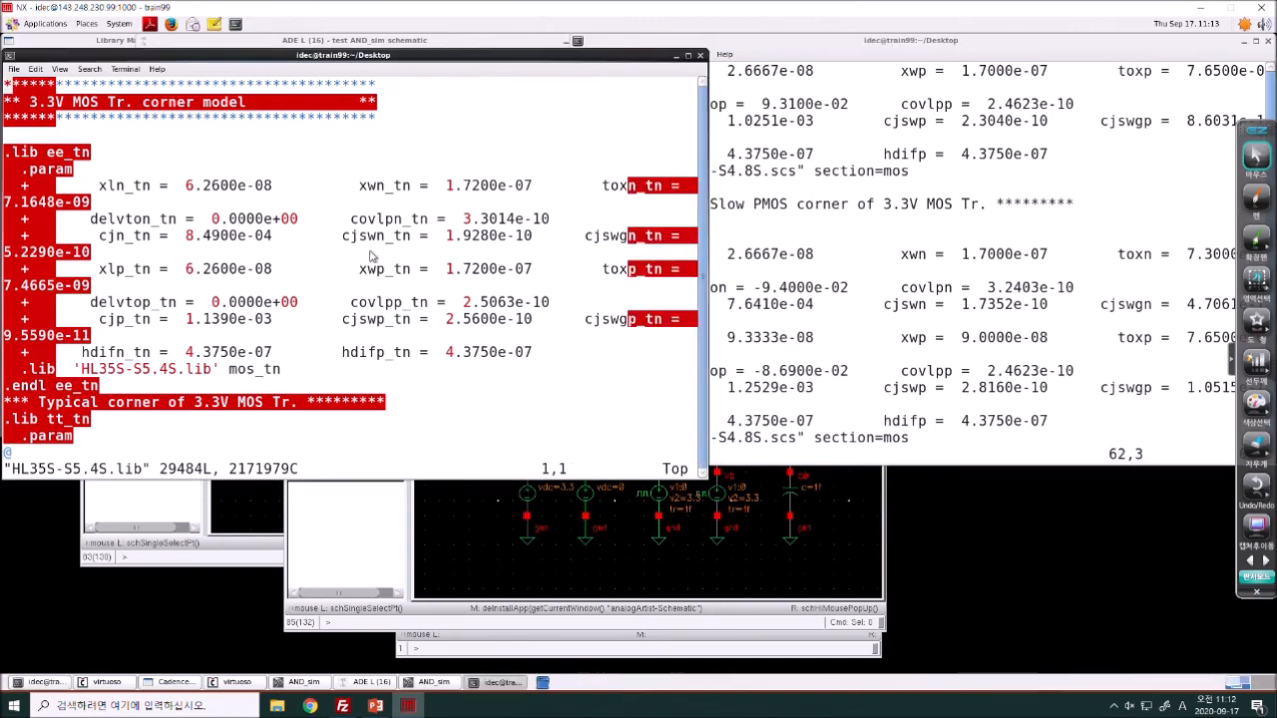
click(853, 249)
scroll(854, 246, up, 20)
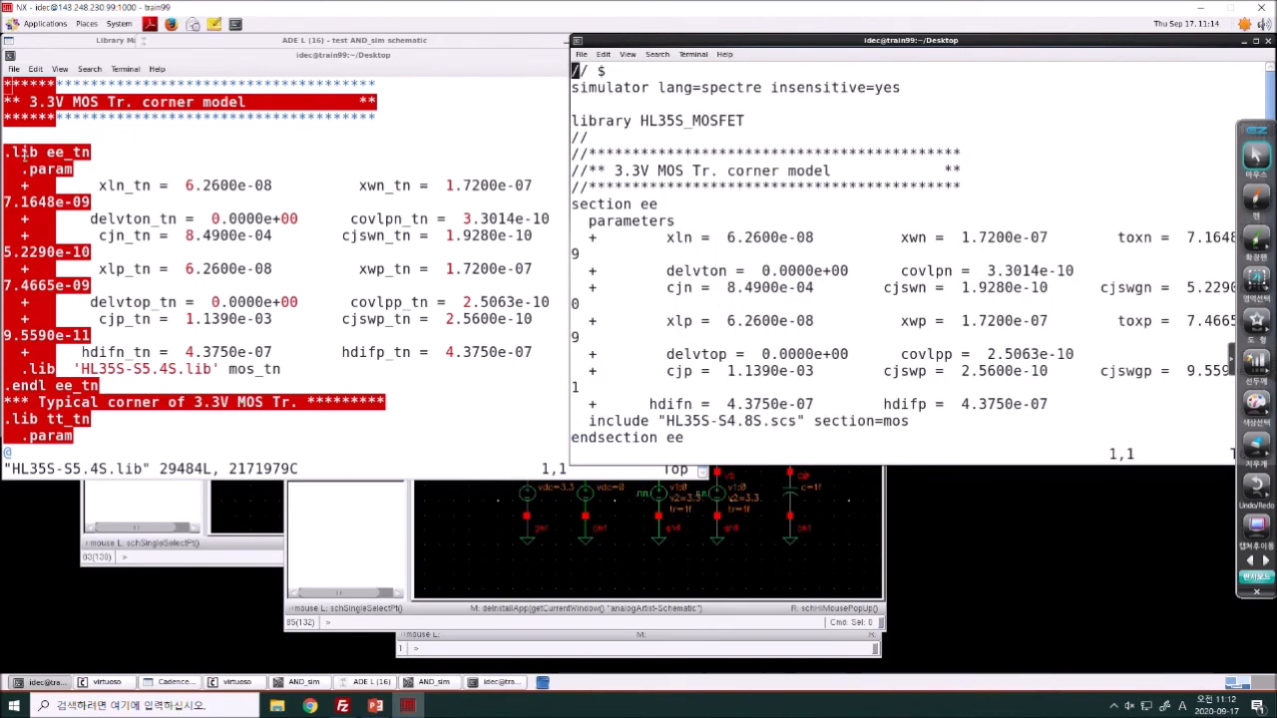
click(79, 412)
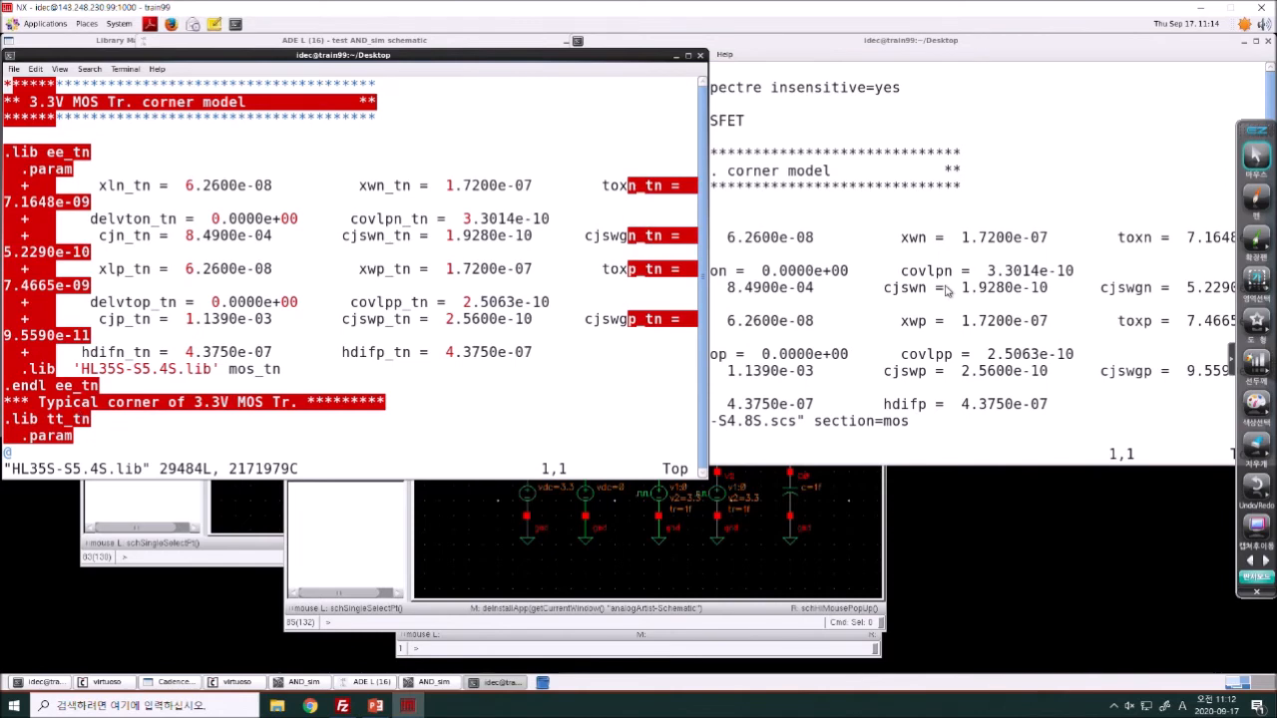
click(782, 334)
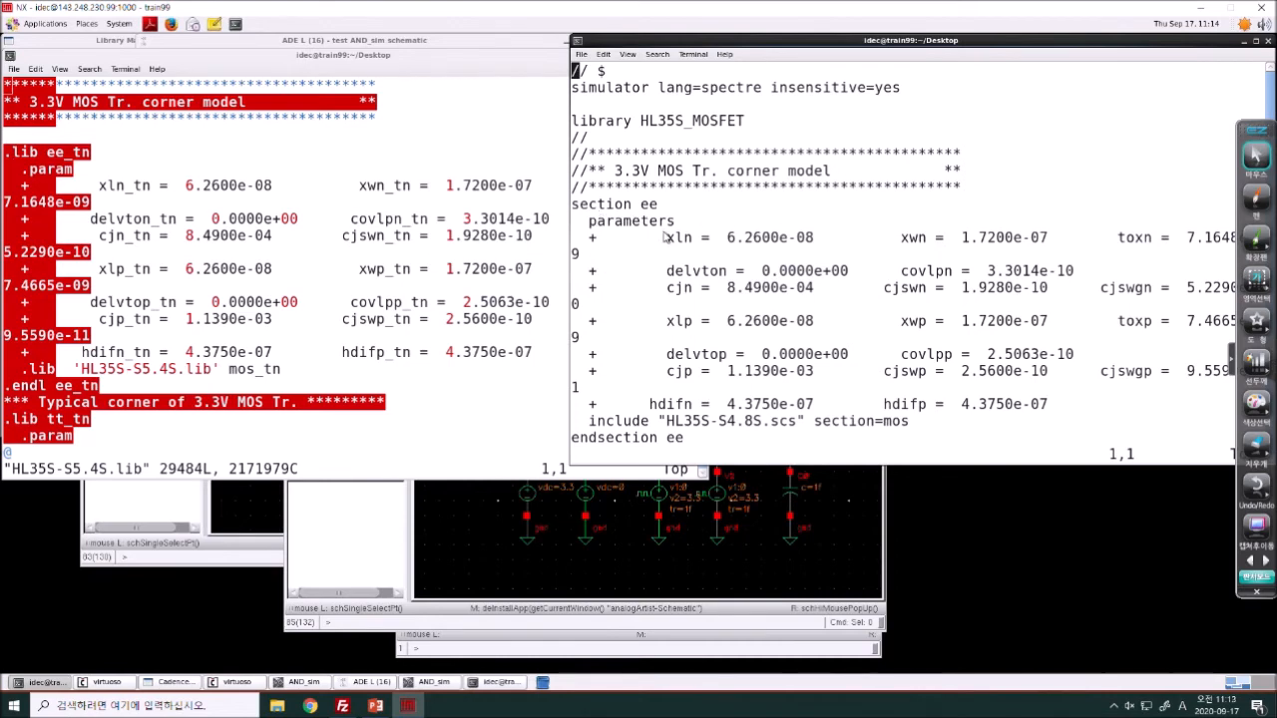
click(250, 271)
scroll(270, 265, down, 5)
scroll(270, 266, down, 5)
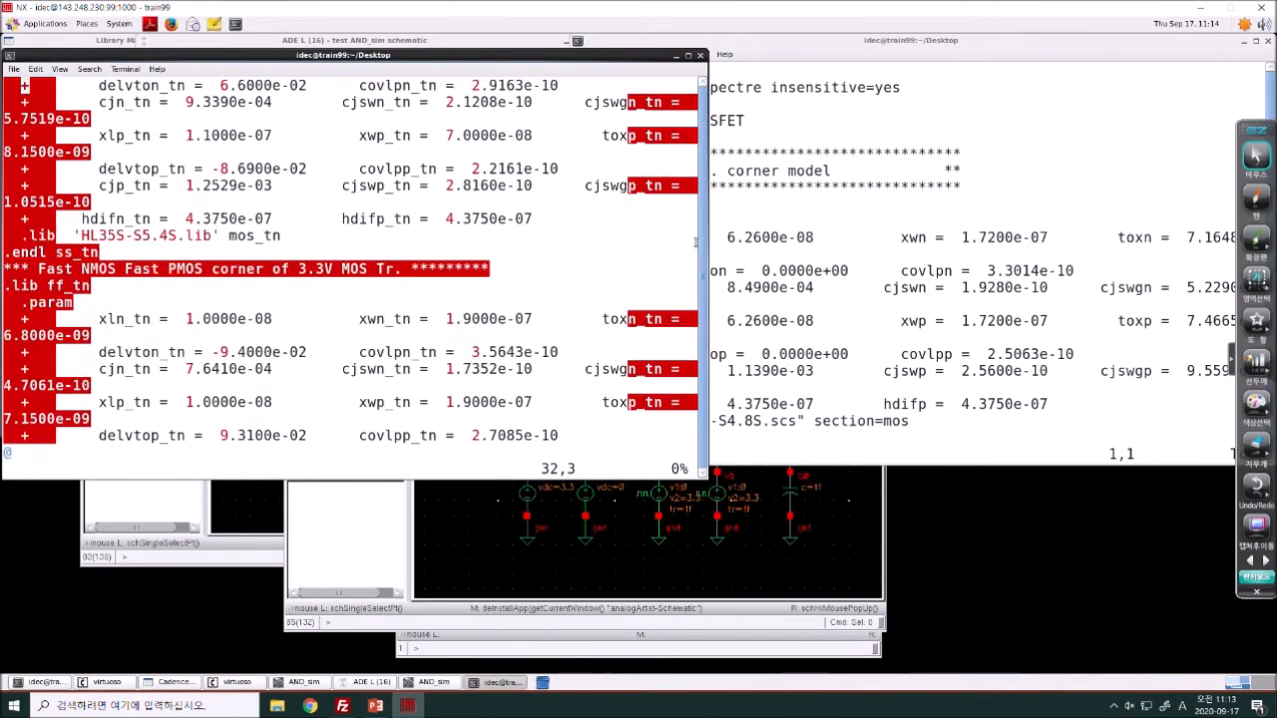
click(761, 244)
scroll(761, 244, down, 10)
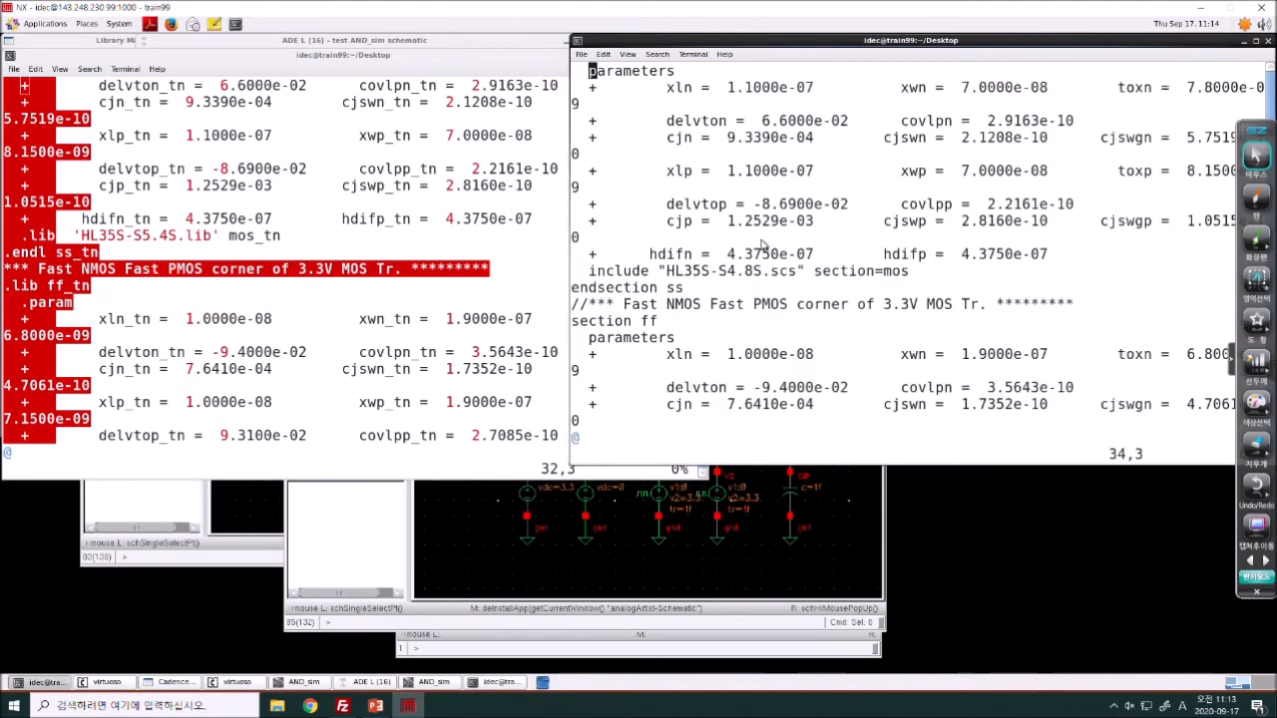
- Quit vi in both terminals without changes and exit the second terminal
click(449, 265)
text(:q)
key(Return)
text(exit)
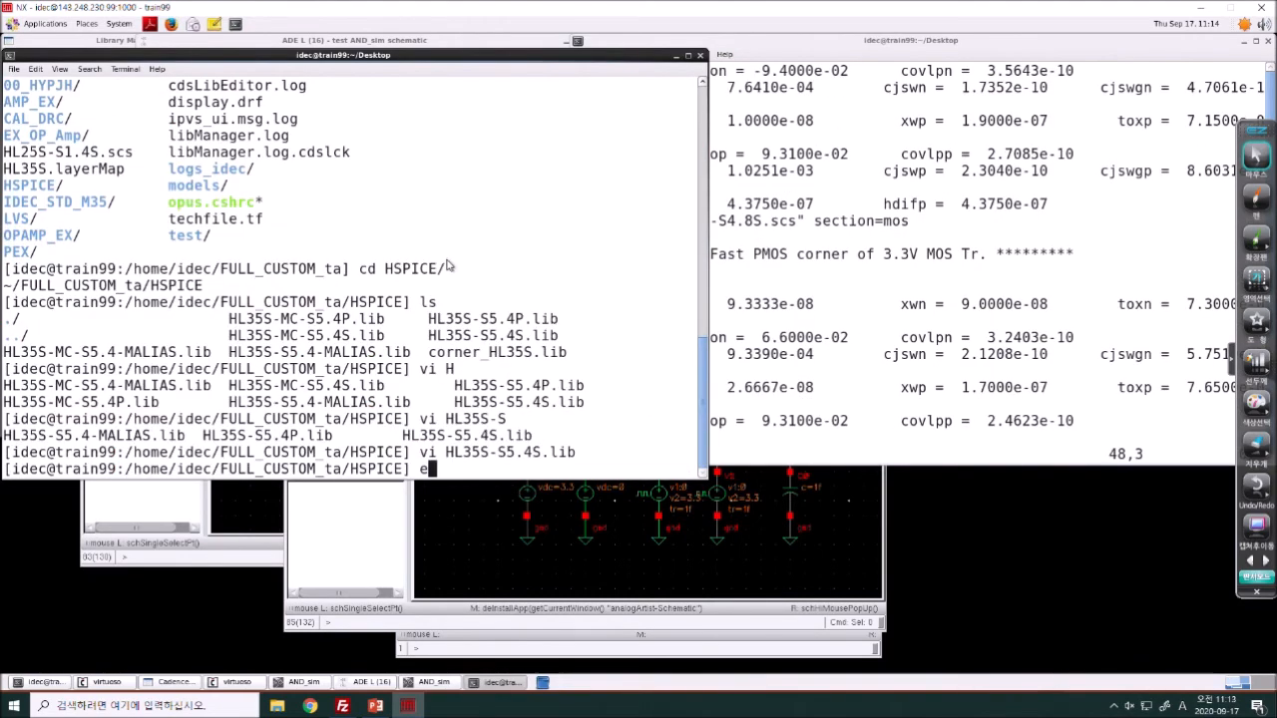
key(Return)
drag(1013, 41, 757, 41)
text(:q)
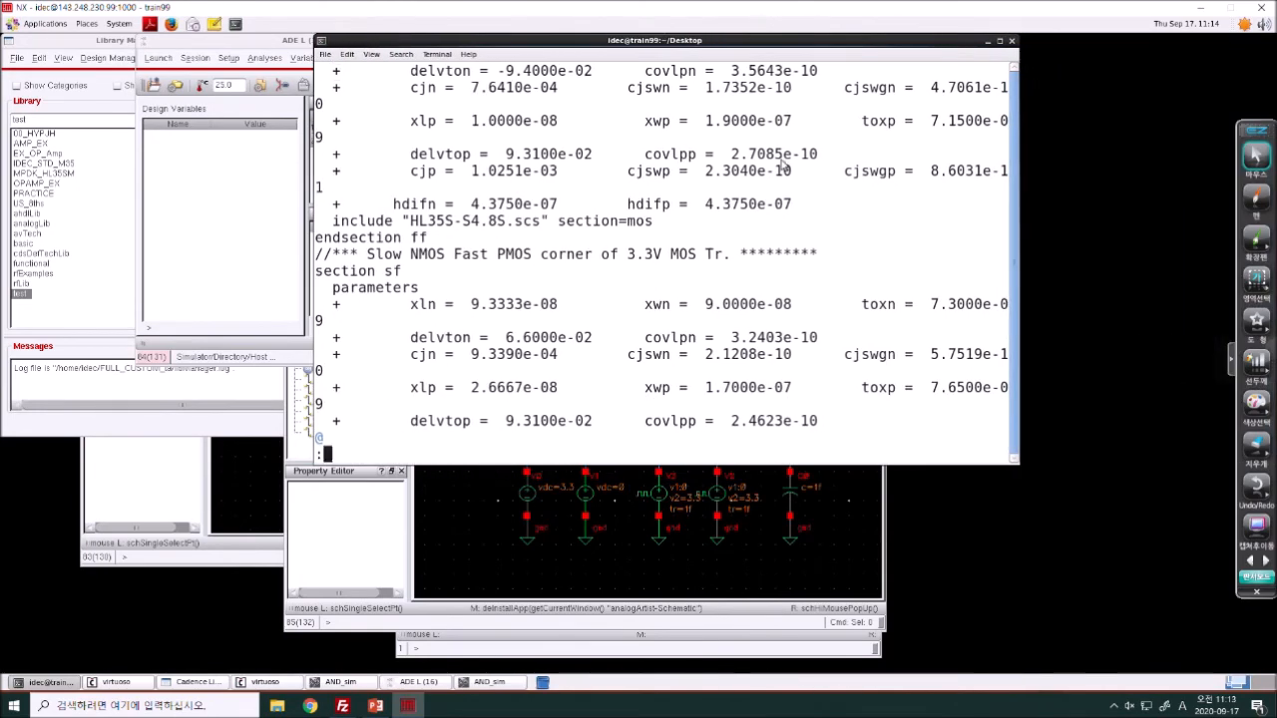
key(Return)
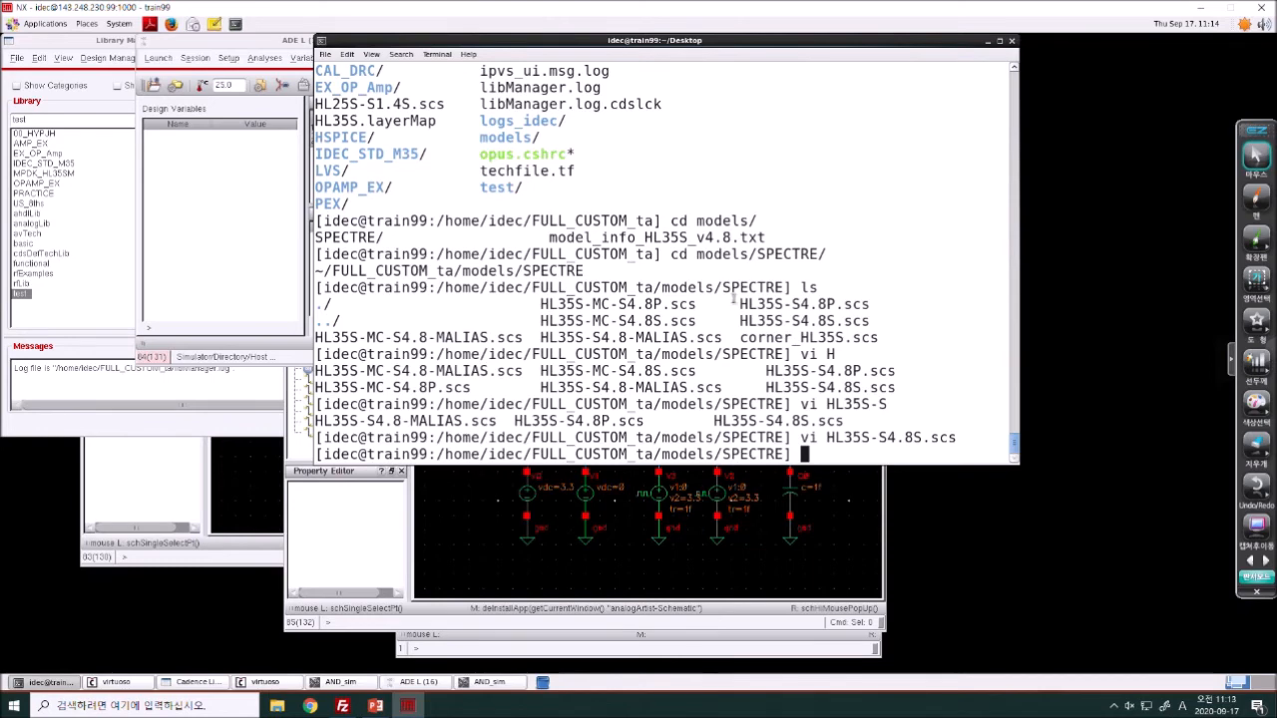
- Close the AND_sim schematic windows and the ADE L session without saving its state, and bring the Library Manager forward
click(695, 605)
click(877, 164)
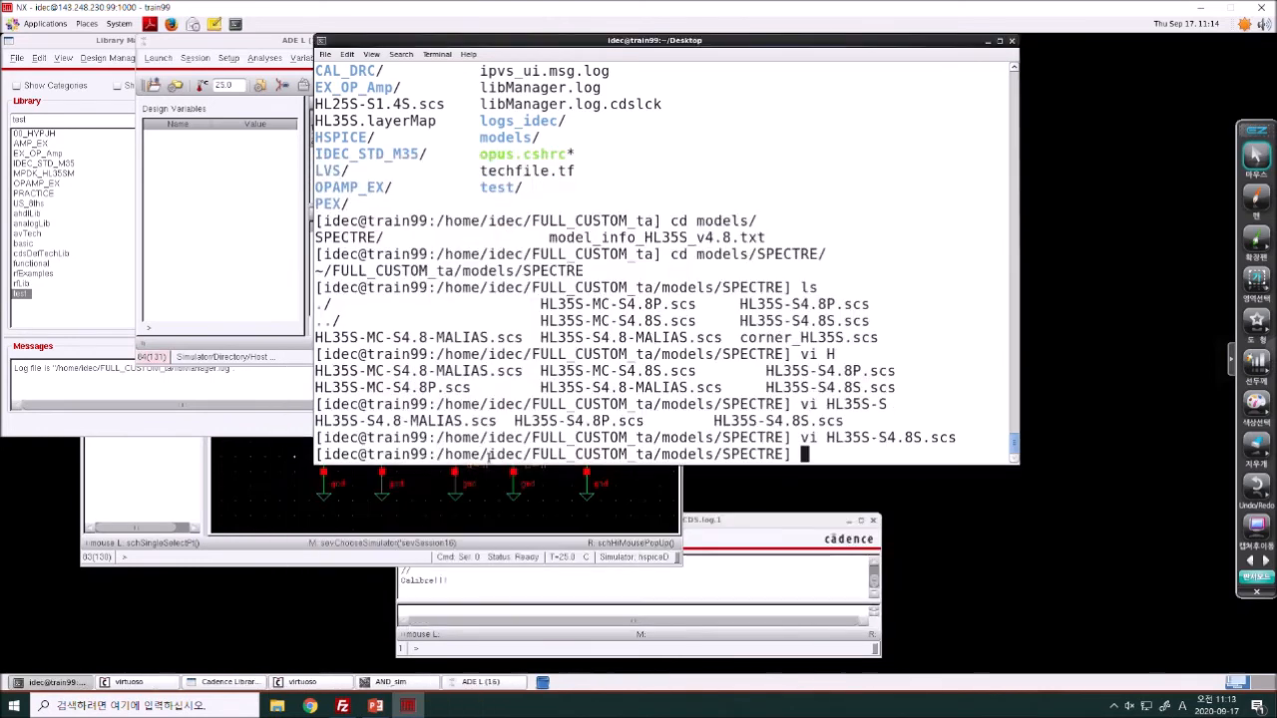
click(526, 493)
click(675, 97)
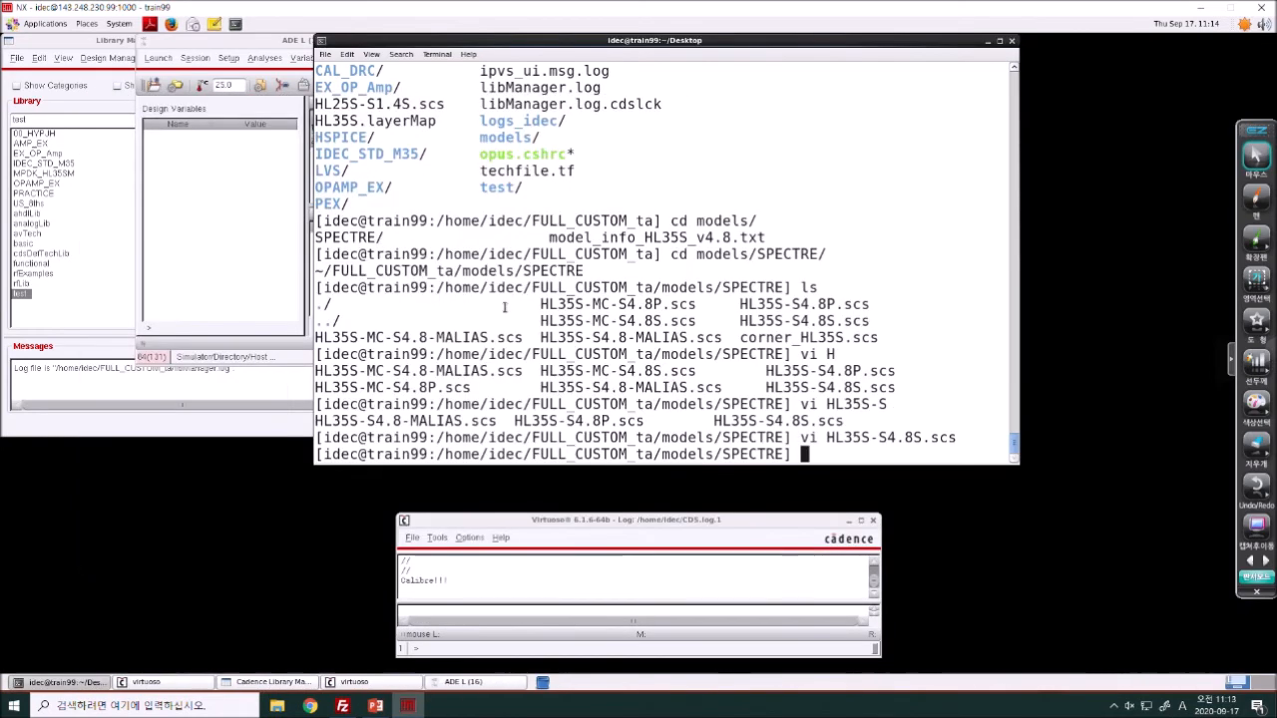
click(284, 356)
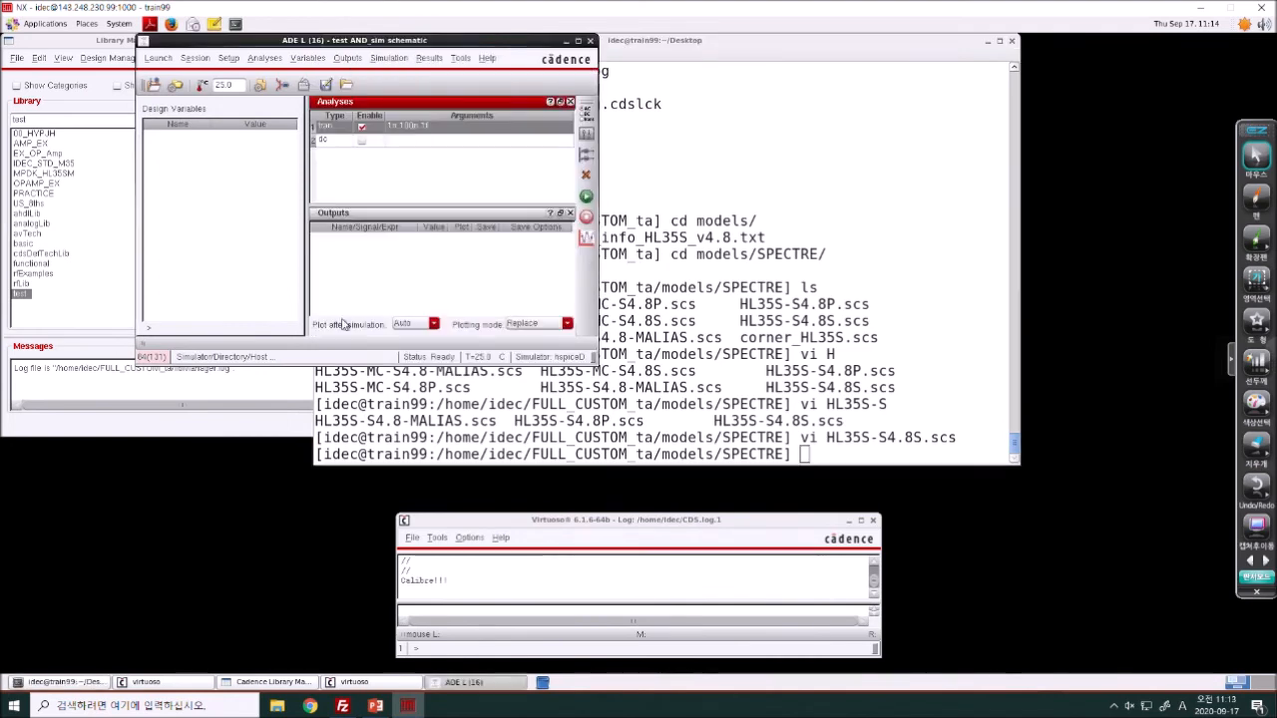
click(589, 41)
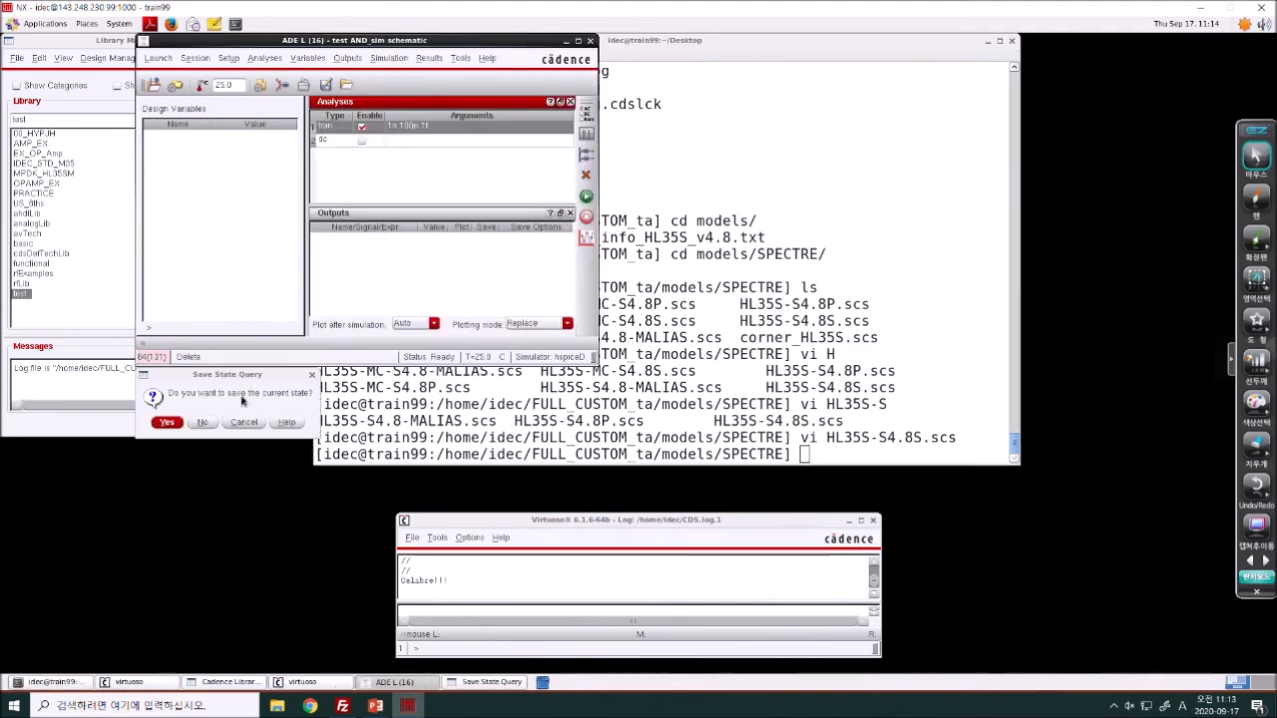
click(211, 424)
click(257, 351)
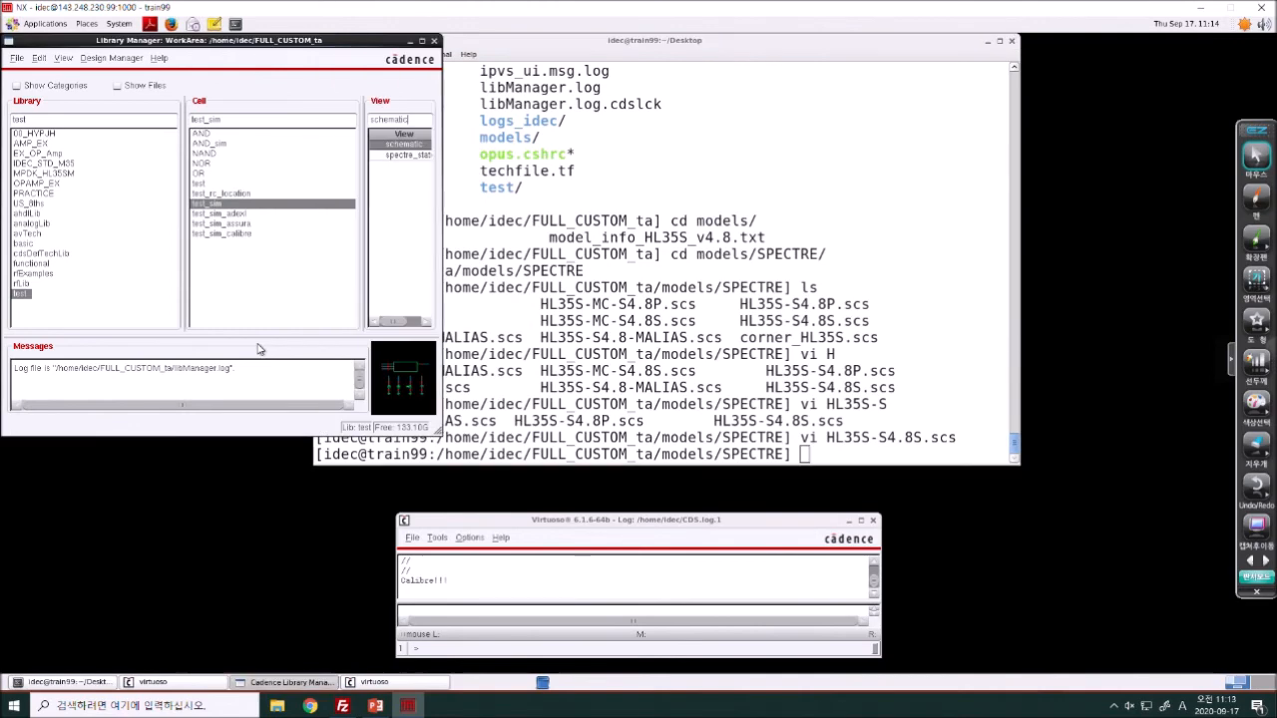
- Switch to the PowerPoint lecture, advance to slide 499, and temporarily circle the HL35S.layerMap path in the Layer Map File setting
click(375, 705)
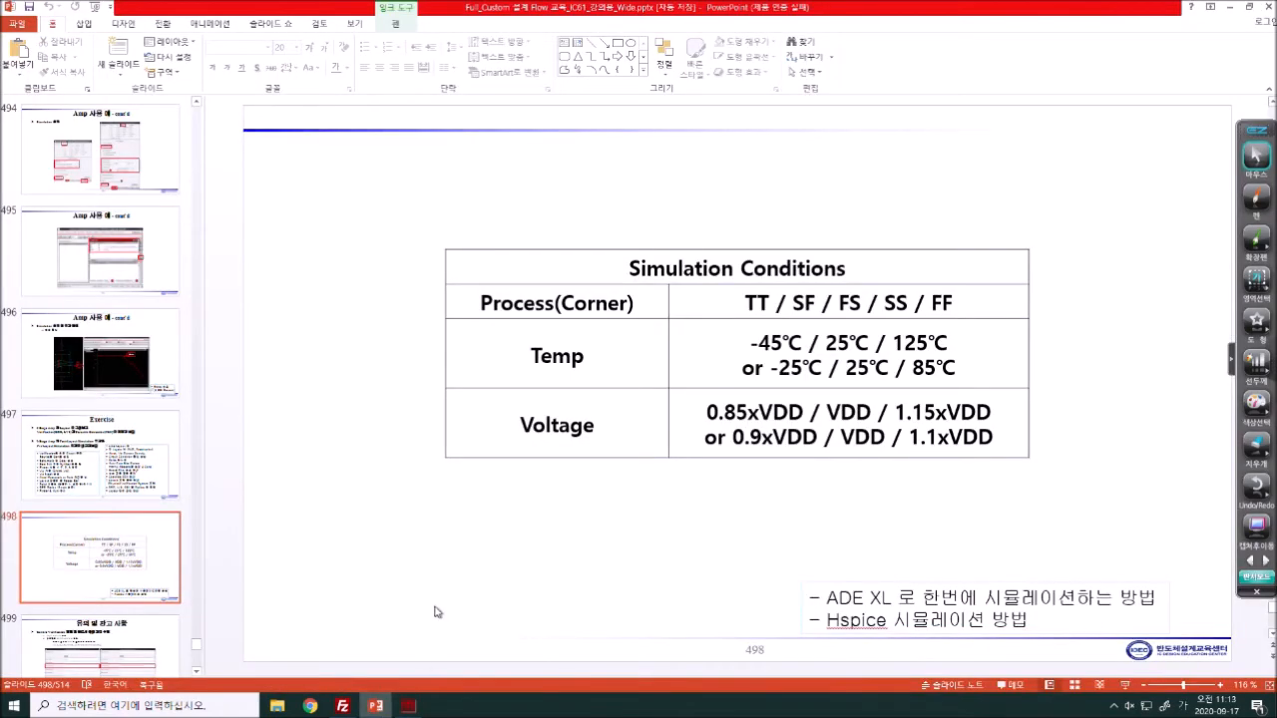
scroll(436, 611, down, 1)
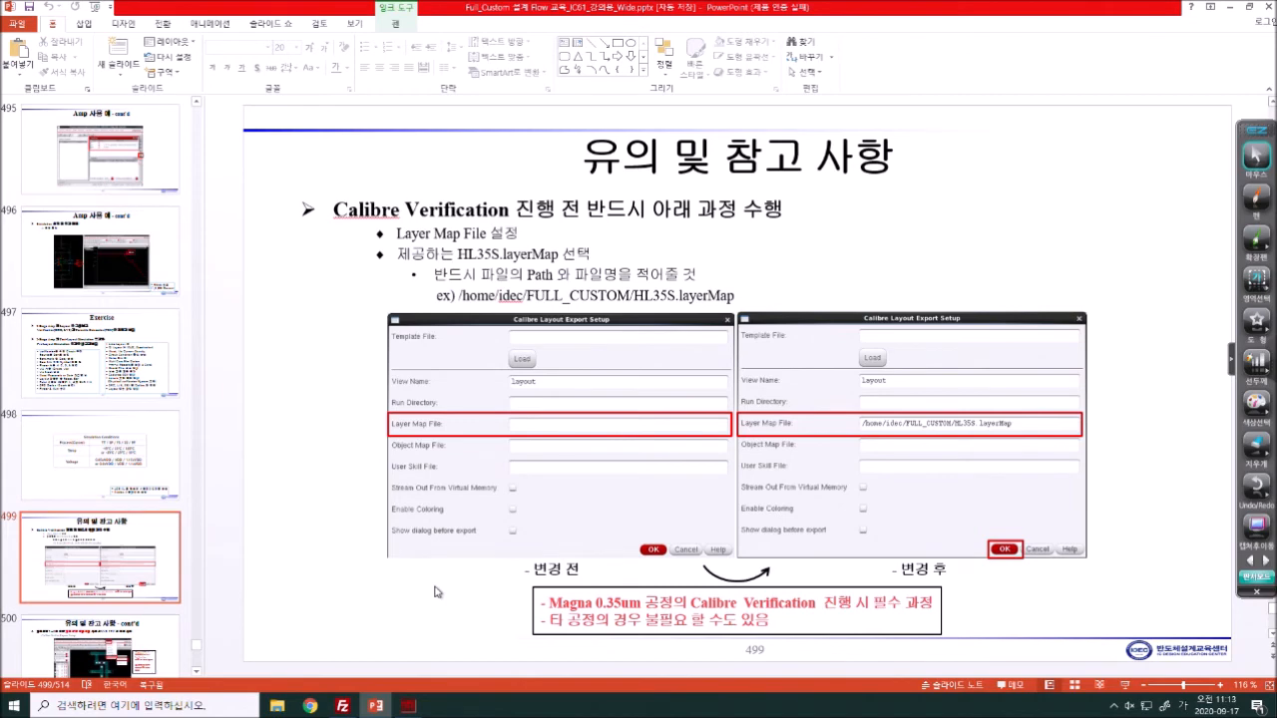
click(1256, 197)
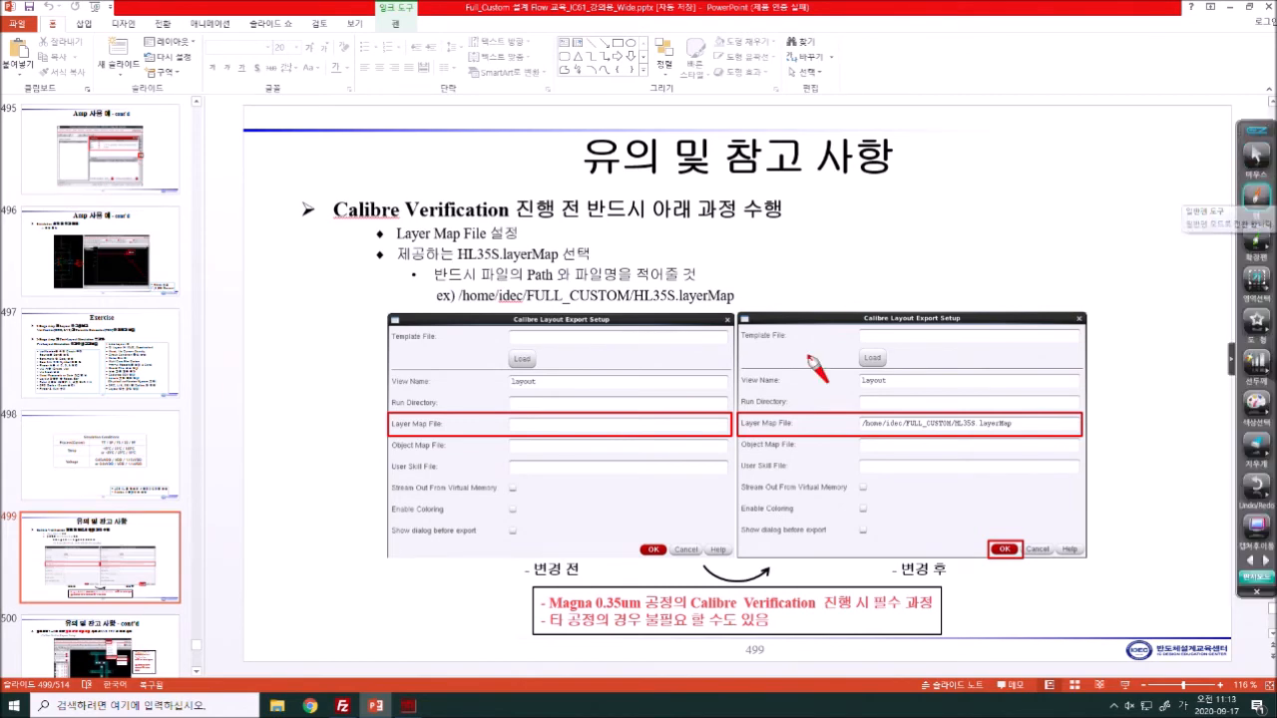
mouse_move(739, 444)
mouse_down()
mouse_move(1067, 429)
mouse_move(803, 457)
mouse_up()
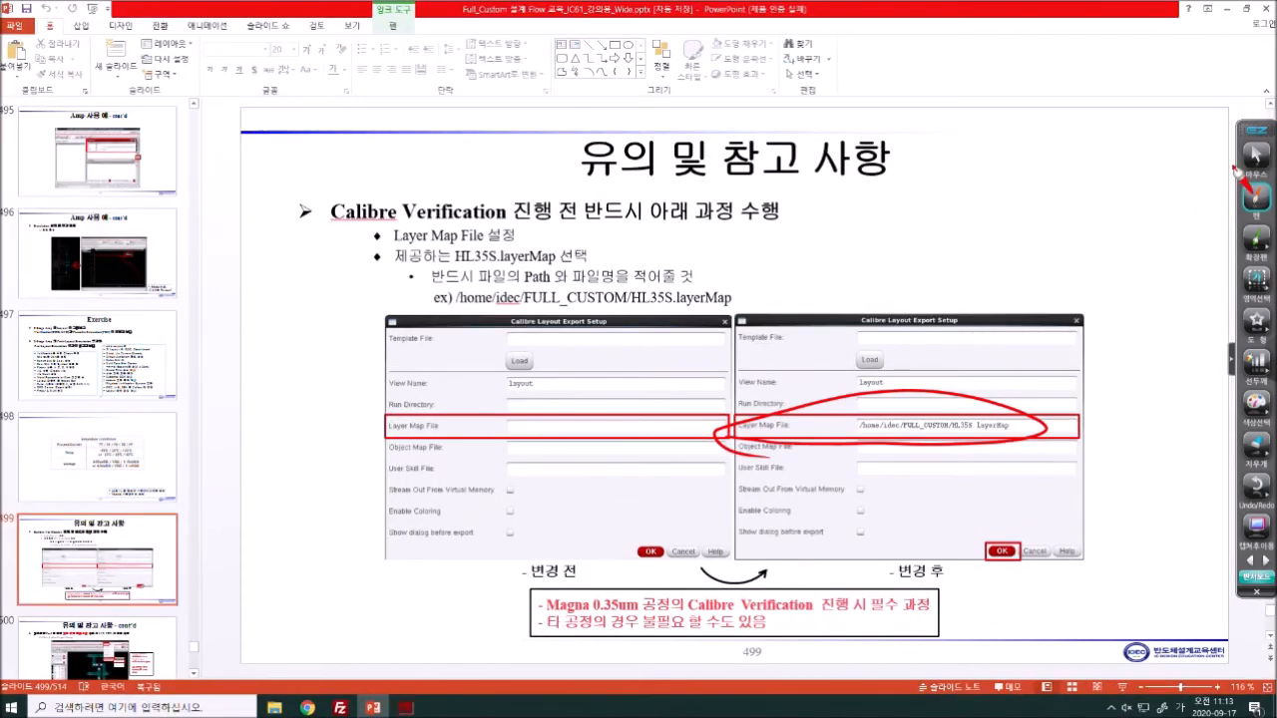
click(1254, 156)
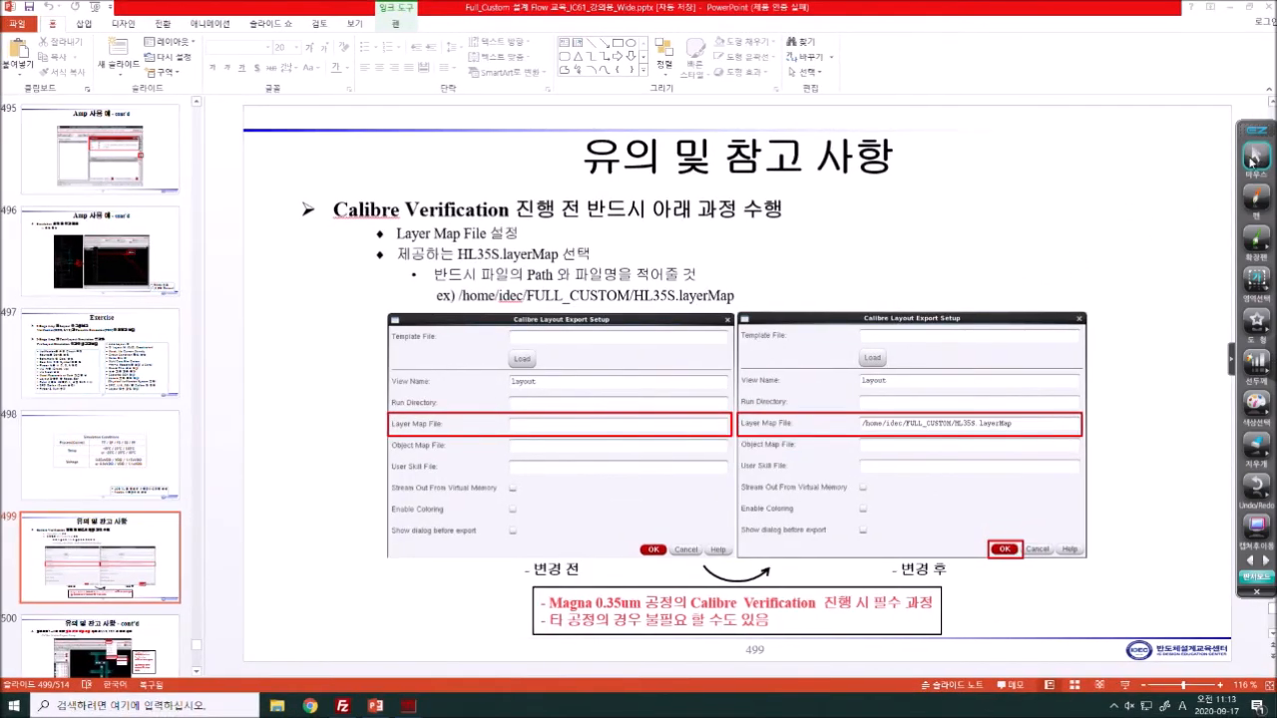
- Resume the slide show, advance to slide 500, and temporarily circle the resistor/capacitor note and the Netlist Export entry of the Calibre setup
click(1124, 690)
click(1013, 431)
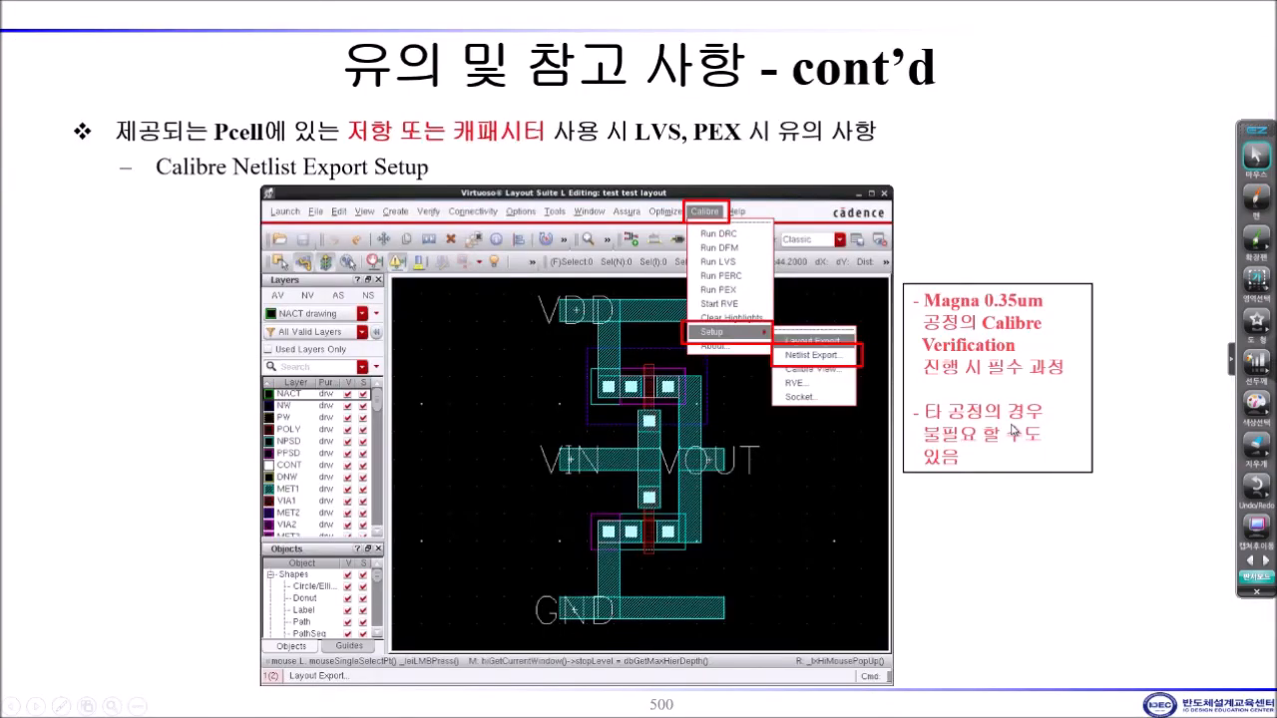
click(1255, 198)
mouse_move(333, 155)
mouse_down()
mouse_move(561, 157)
mouse_move(311, 149)
mouse_move(329, 160)
mouse_up()
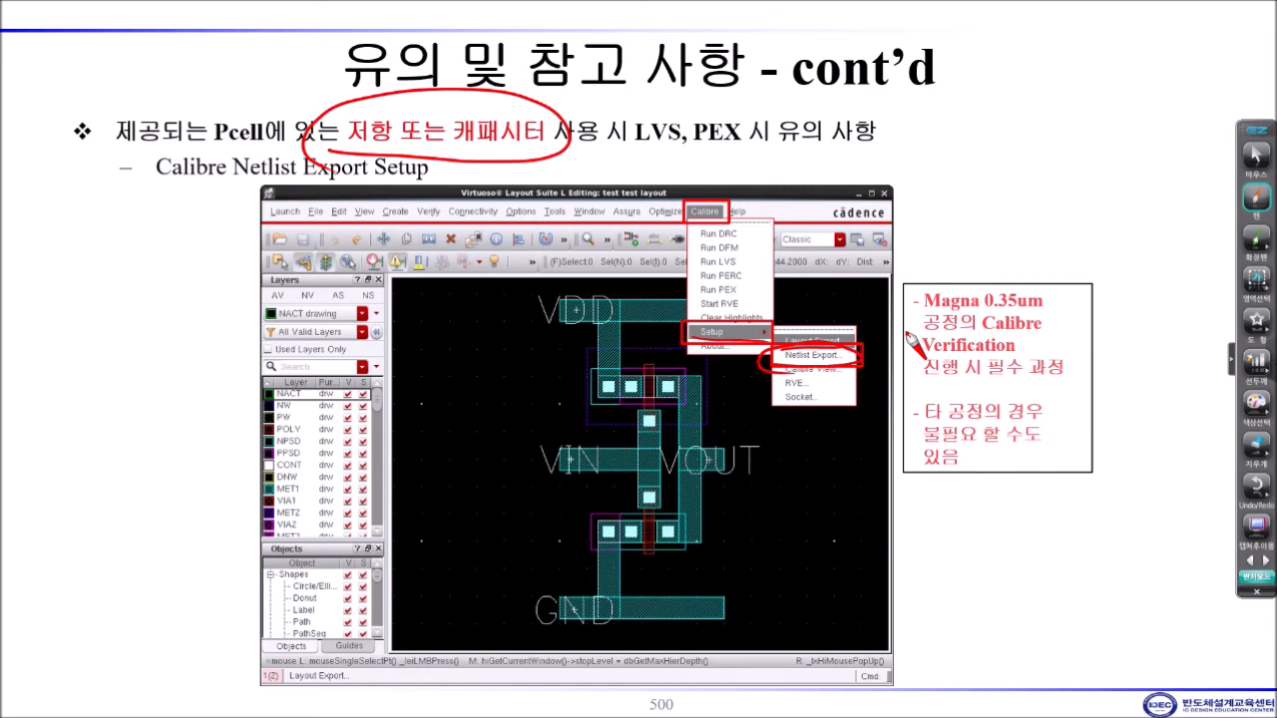
click(1256, 163)
- Advance to slide 501 and handwrite "LVS cap, res" in red ink beside the slide title
click(1190, 241)
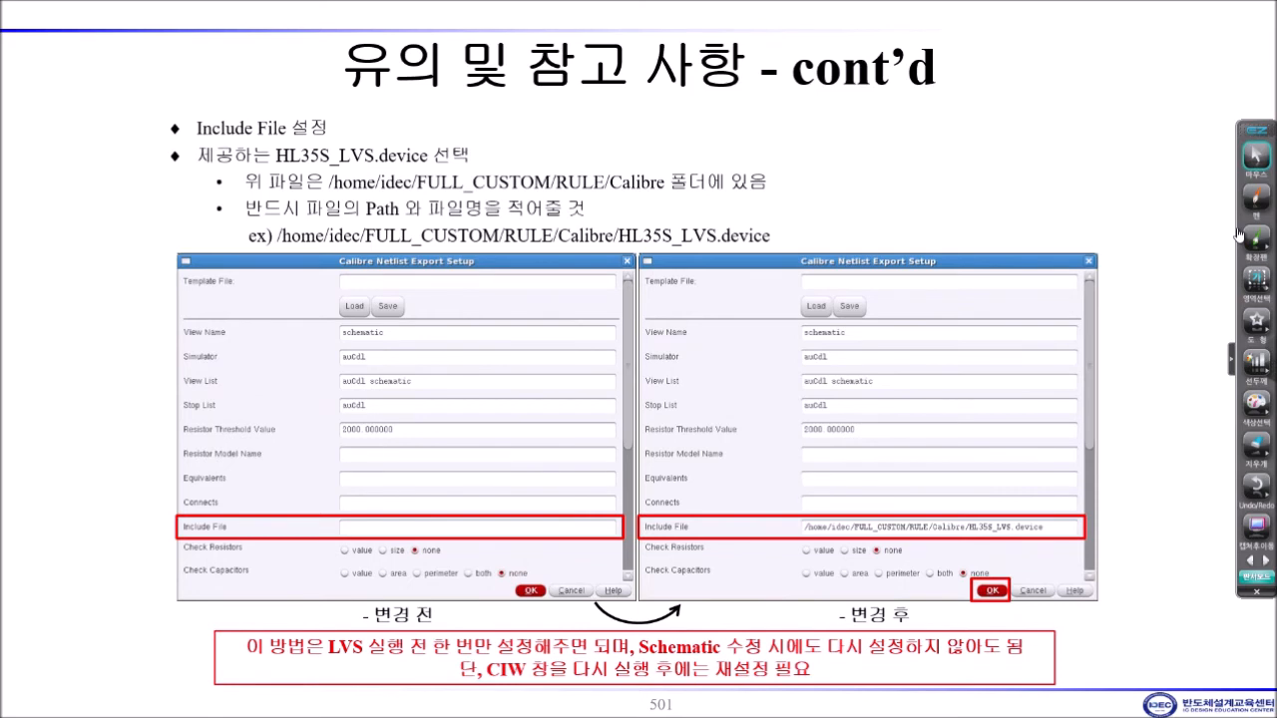
mouse_move(795, 111)
mouse_down()
mouse_move(798, 136)
mouse_move(819, 127)
mouse_up()
mouse_move(824, 106)
mouse_down()
mouse_move(844, 104)
mouse_move(855, 127)
mouse_up()
drag(921, 100, 918, 120)
mouse_move(943, 104)
mouse_down()
mouse_move(948, 118)
mouse_move(972, 120)
mouse_up()
drag(972, 97, 1030, 105)
mouse_move(1033, 91)
mouse_down()
mouse_move(1067, 100)
mouse_move(996, 127)
mouse_up()
click(991, 129)
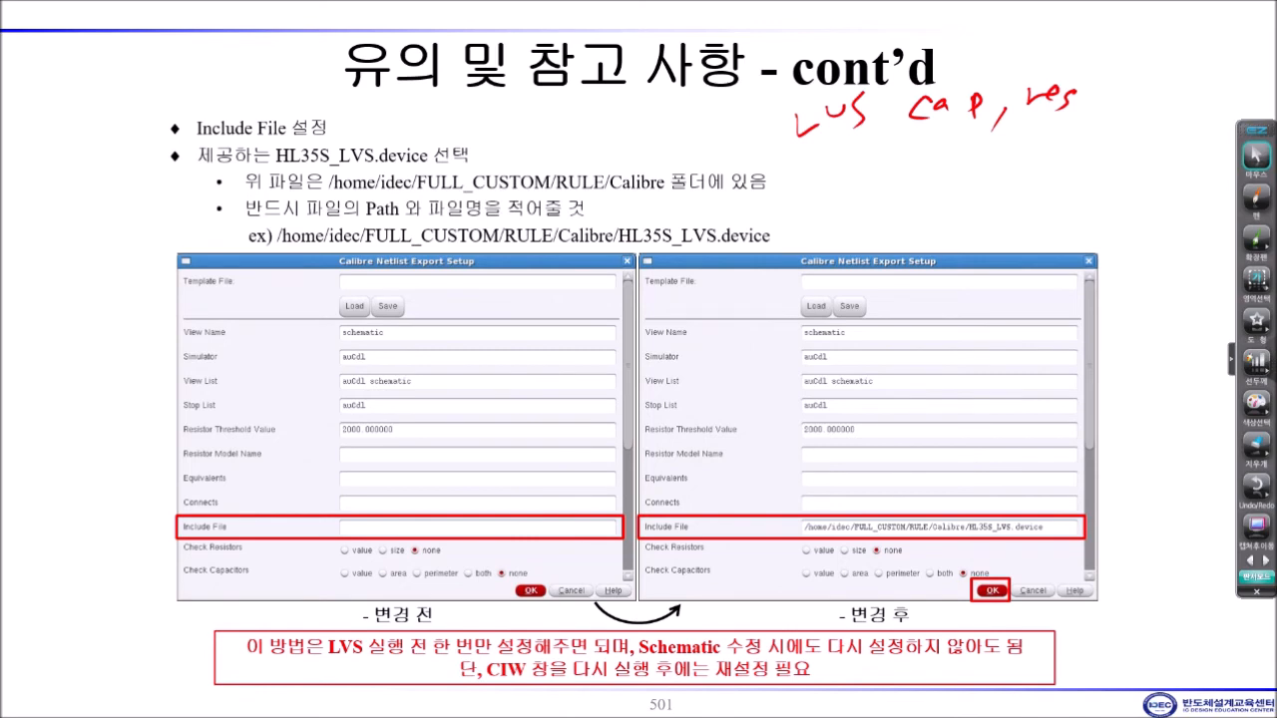
- Circle HL35S_LVS.device and the filled-in Include File row on slide 501, and underline the dialog title and the example path
mouse_move(262, 172)
mouse_down()
mouse_move(355, 176)
mouse_move(311, 123)
mouse_move(267, 178)
mouse_up()
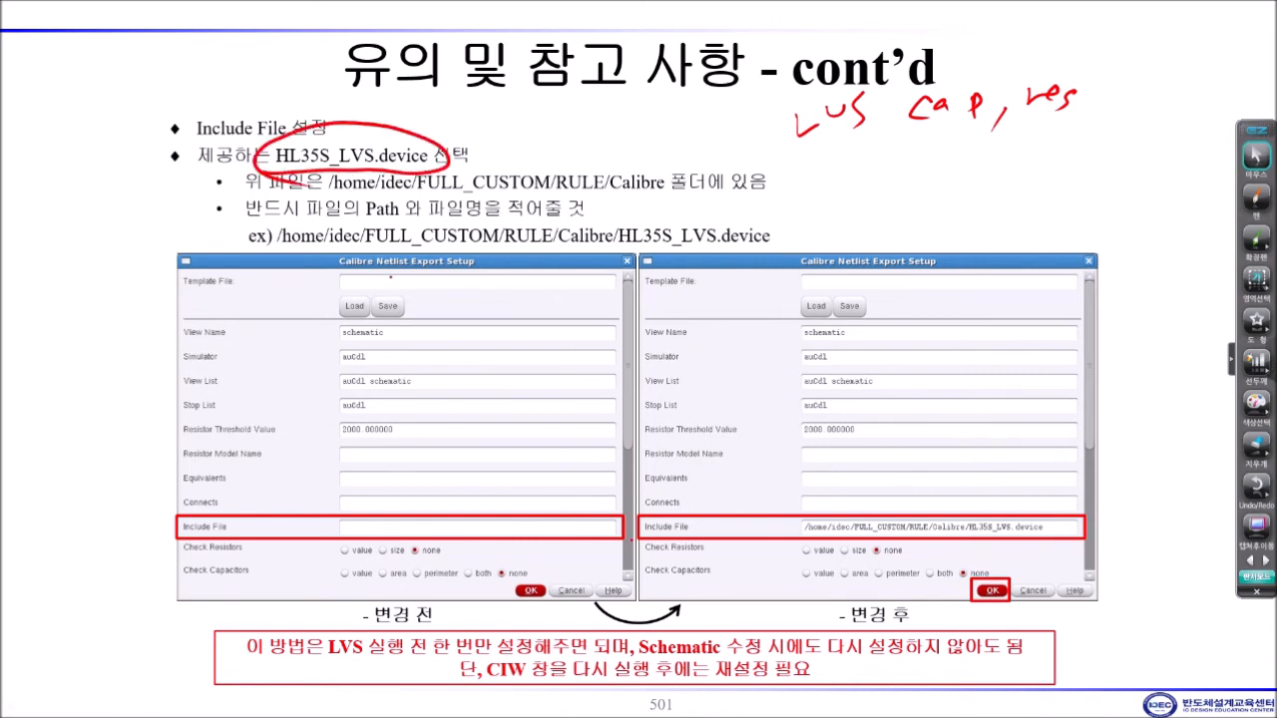
drag(332, 266, 457, 278)
mouse_move(633, 537)
mouse_down()
mouse_move(880, 546)
mouse_move(1079, 524)
mouse_move(802, 493)
mouse_move(643, 543)
mouse_up()
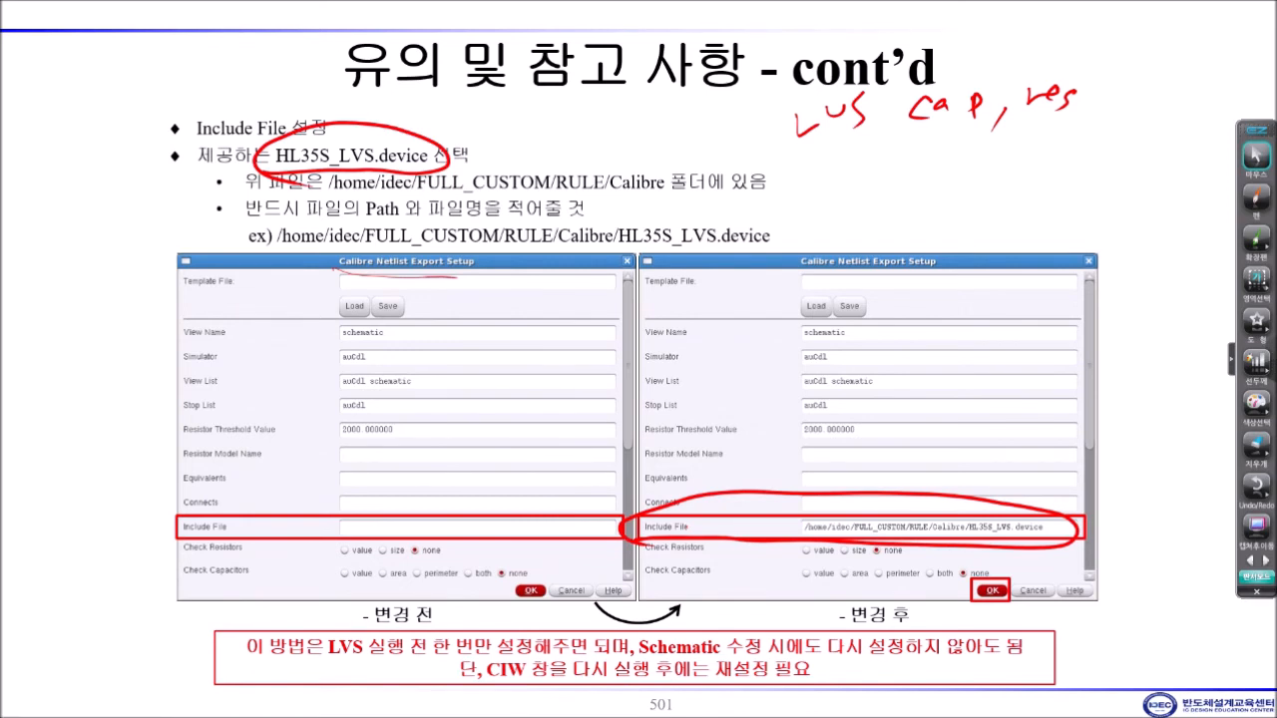
drag(249, 254, 803, 250)
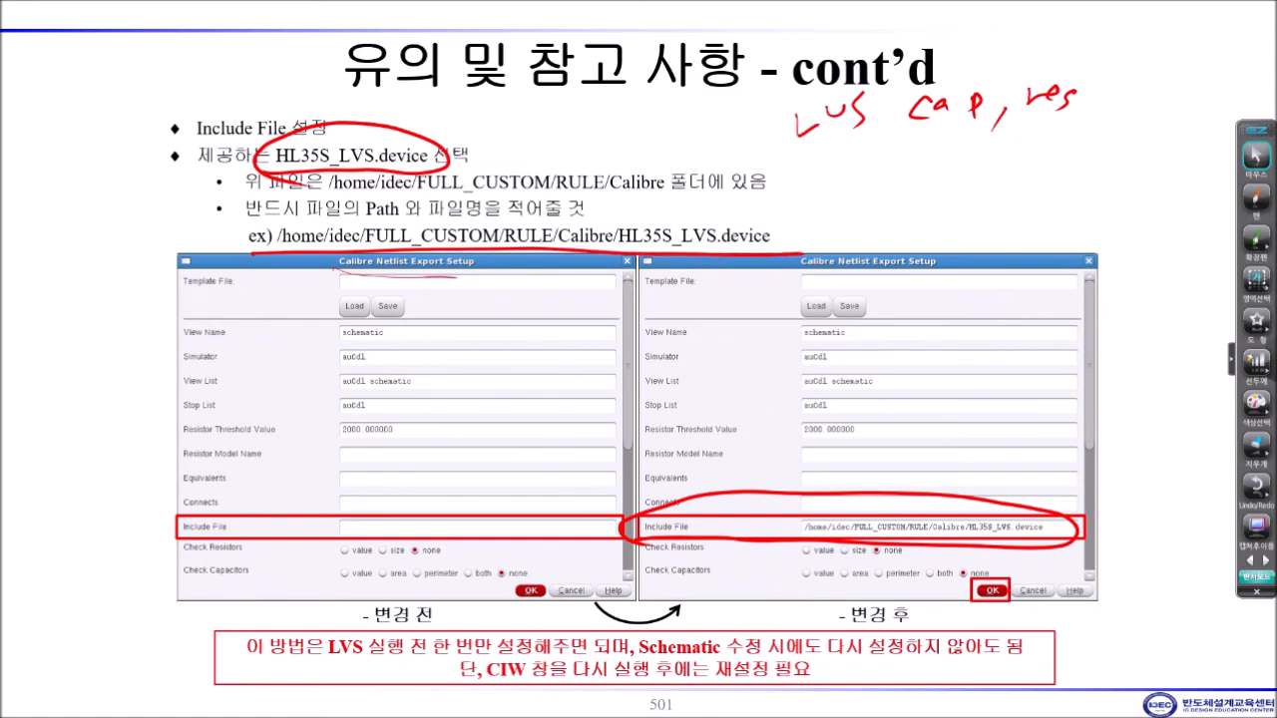
- Handwrite a capacitor device note in red ink below "LVS cap, res" on slide 501 and return to the normal pointer
drag(945, 189, 938, 217)
mouse_move(966, 193)
mouse_down()
mouse_move(958, 263)
mouse_move(999, 211)
mouse_move(1037, 240)
mouse_up()
drag(1043, 194, 1059, 222)
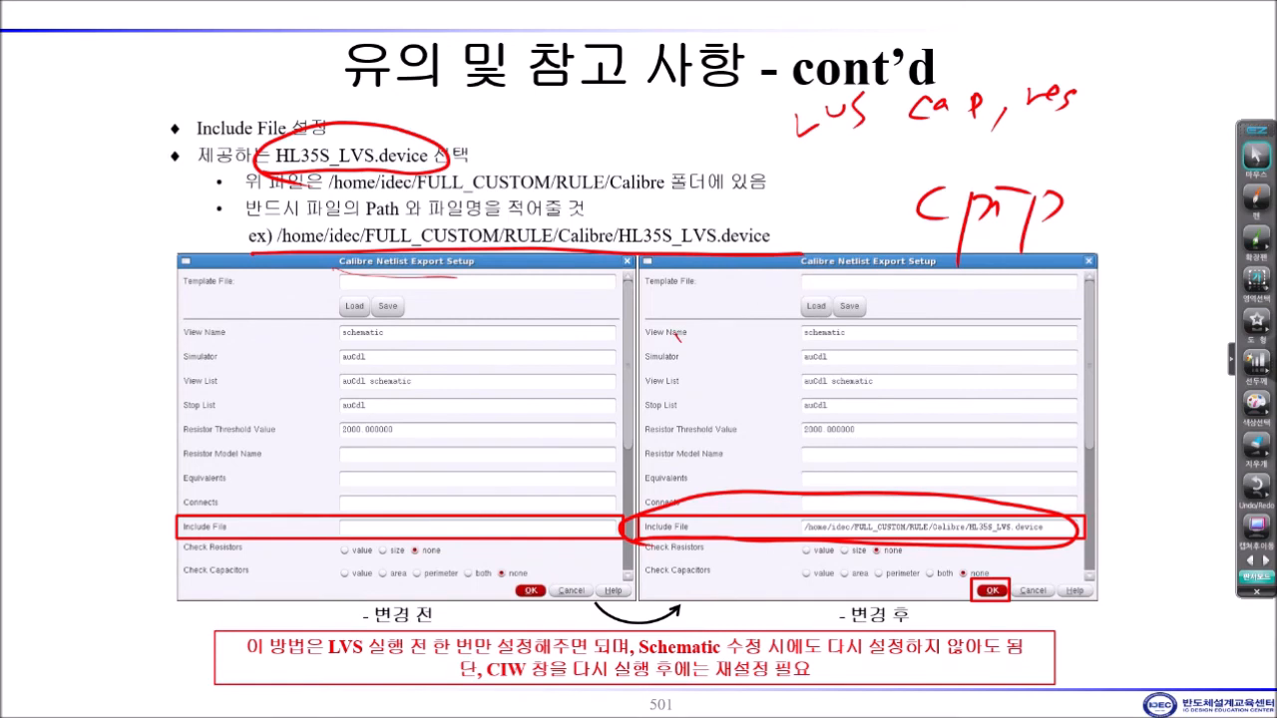
click(1256, 196)
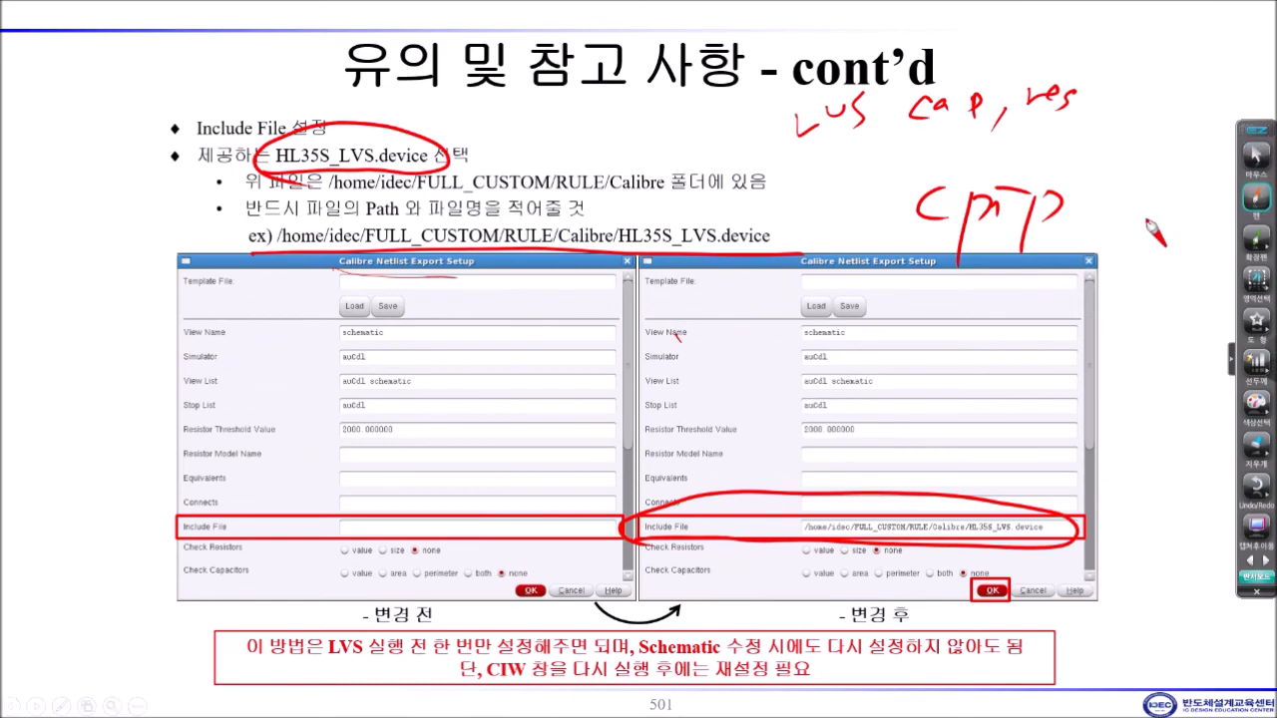
click(1257, 157)
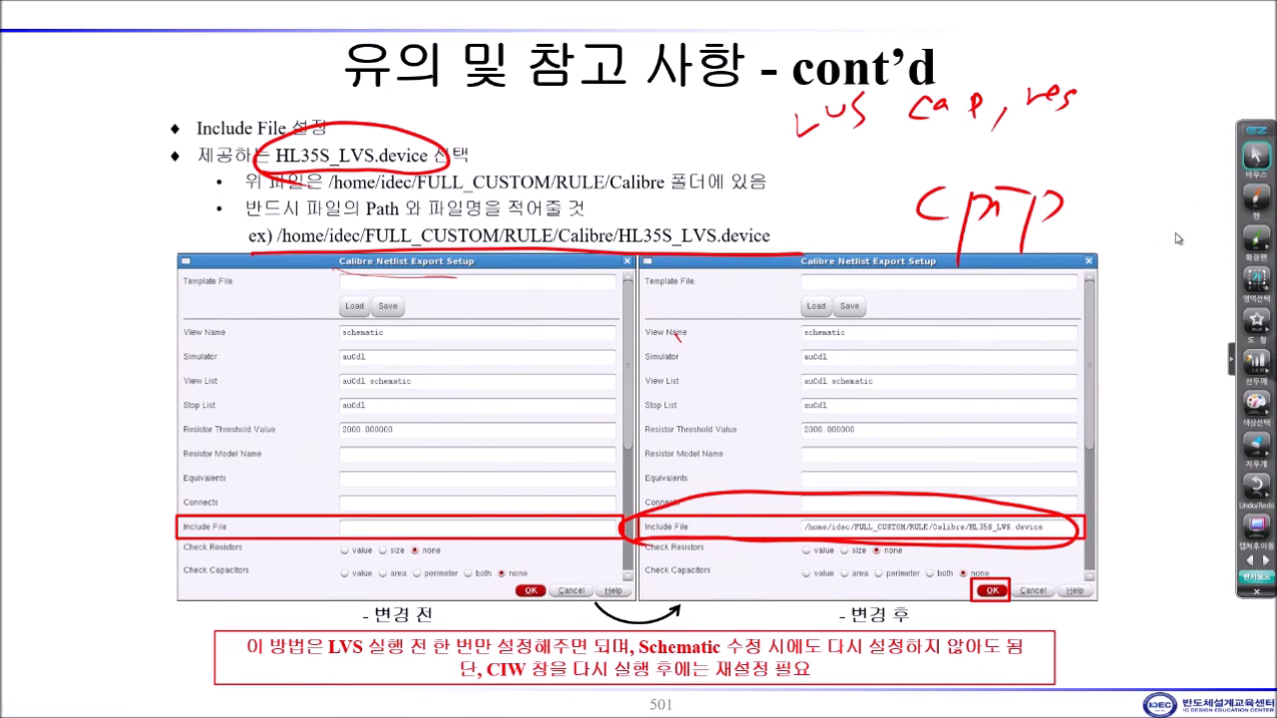
- Review the Netlist Export entry on slide 500 again, and move forward to the first alternative solution on slide 502
key(Right)
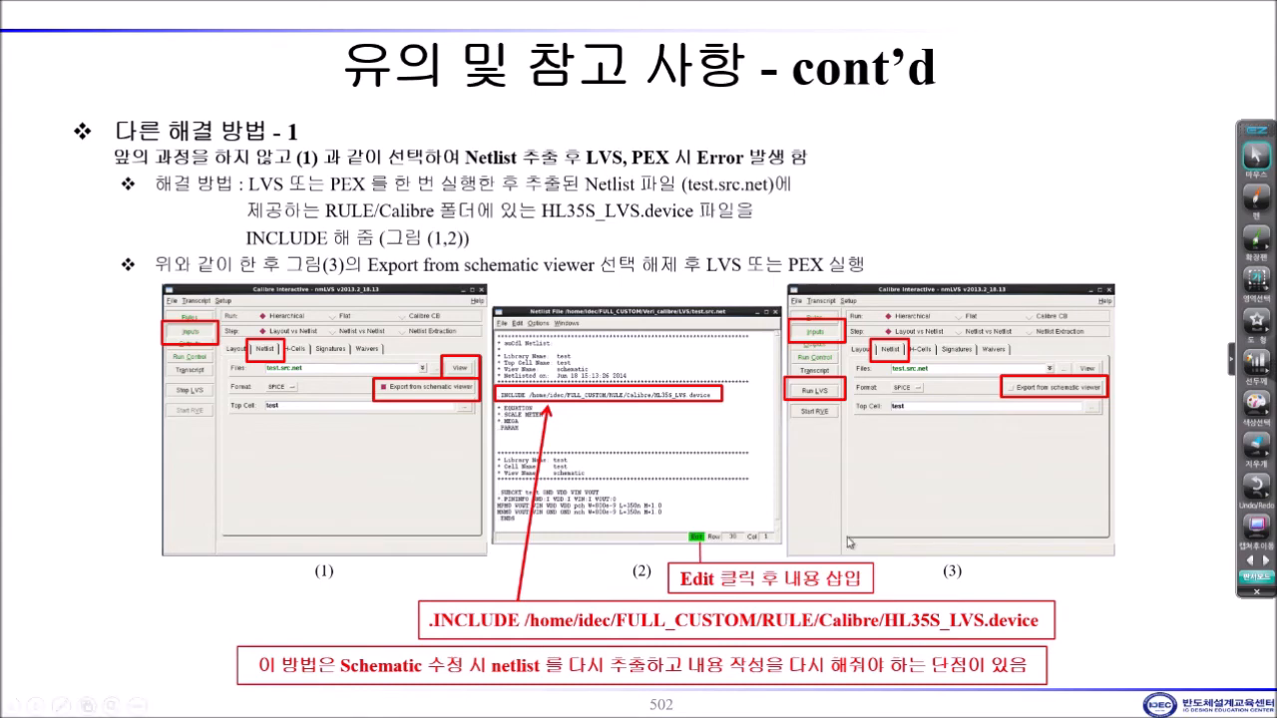
key(Left)
key(Left)
key(Left)
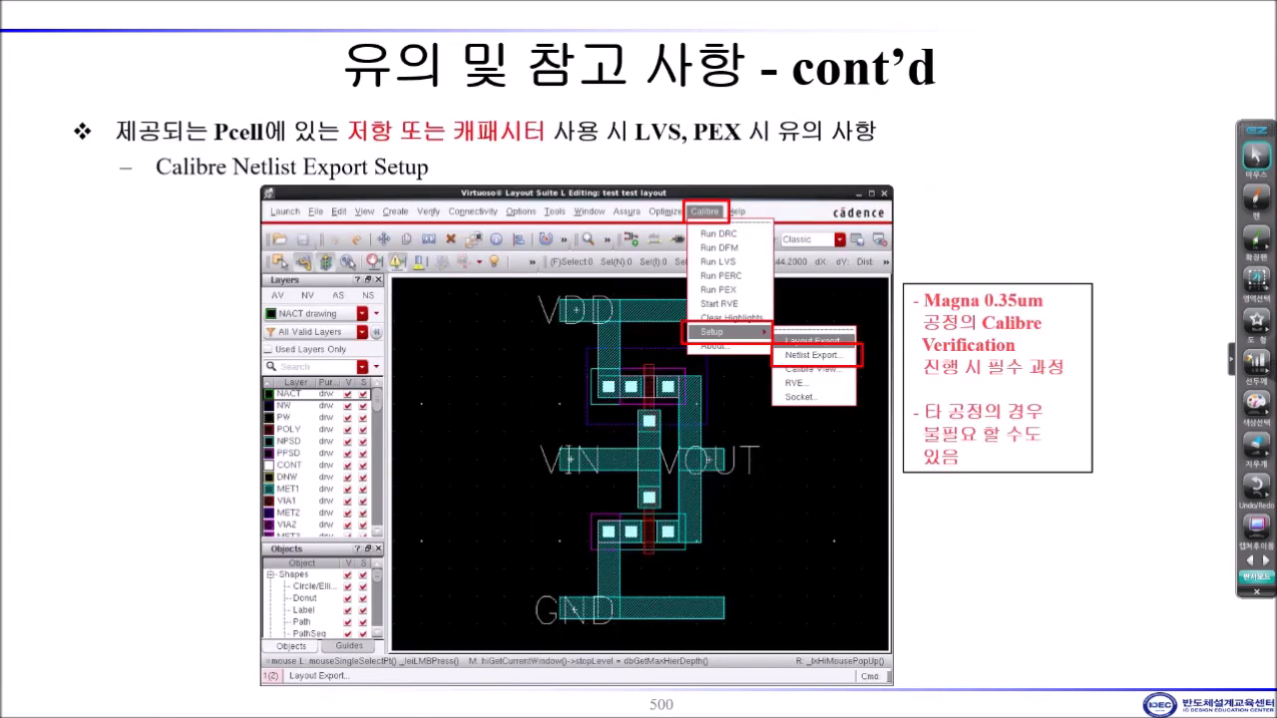
key(Right)
mouse_move(774, 363)
mouse_down()
mouse_move(830, 375)
mouse_move(774, 355)
mouse_move(830, 347)
mouse_up()
key(Right)
key(Right)
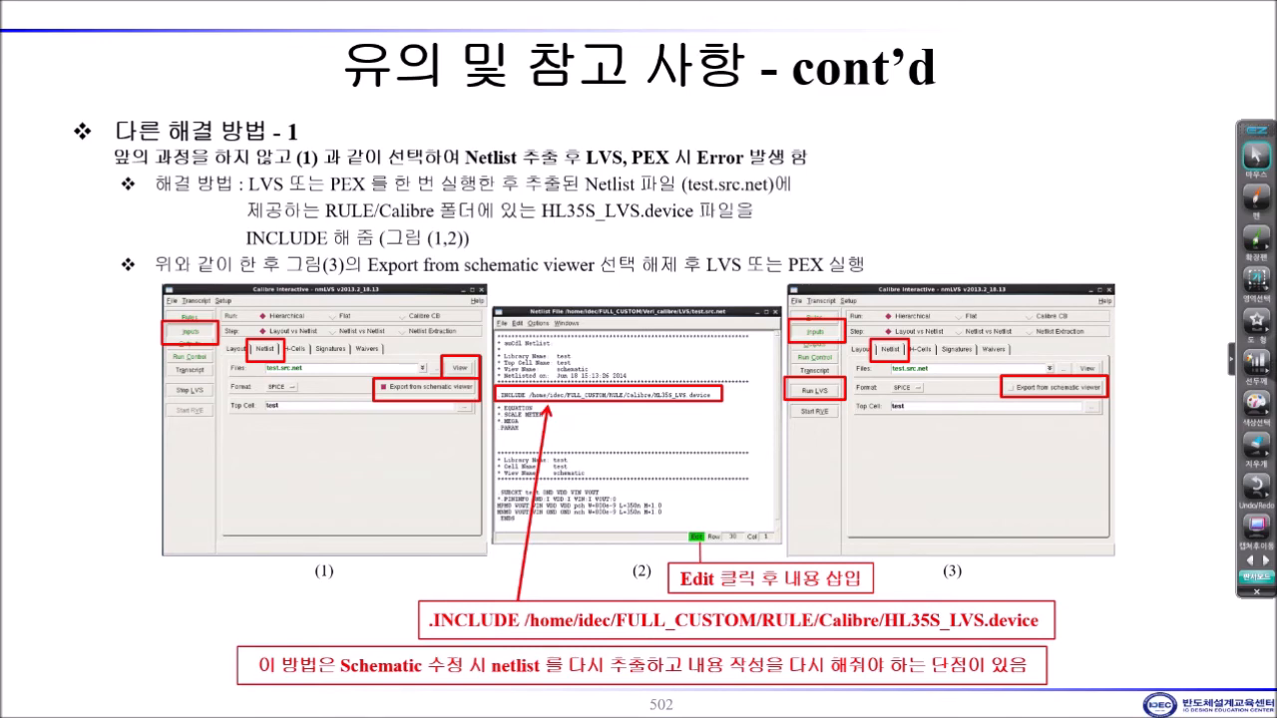
- Skim the CDL export, netlist and Calibre View Setup notes on slides 503 to 506, and return to slide 501
key(Right)
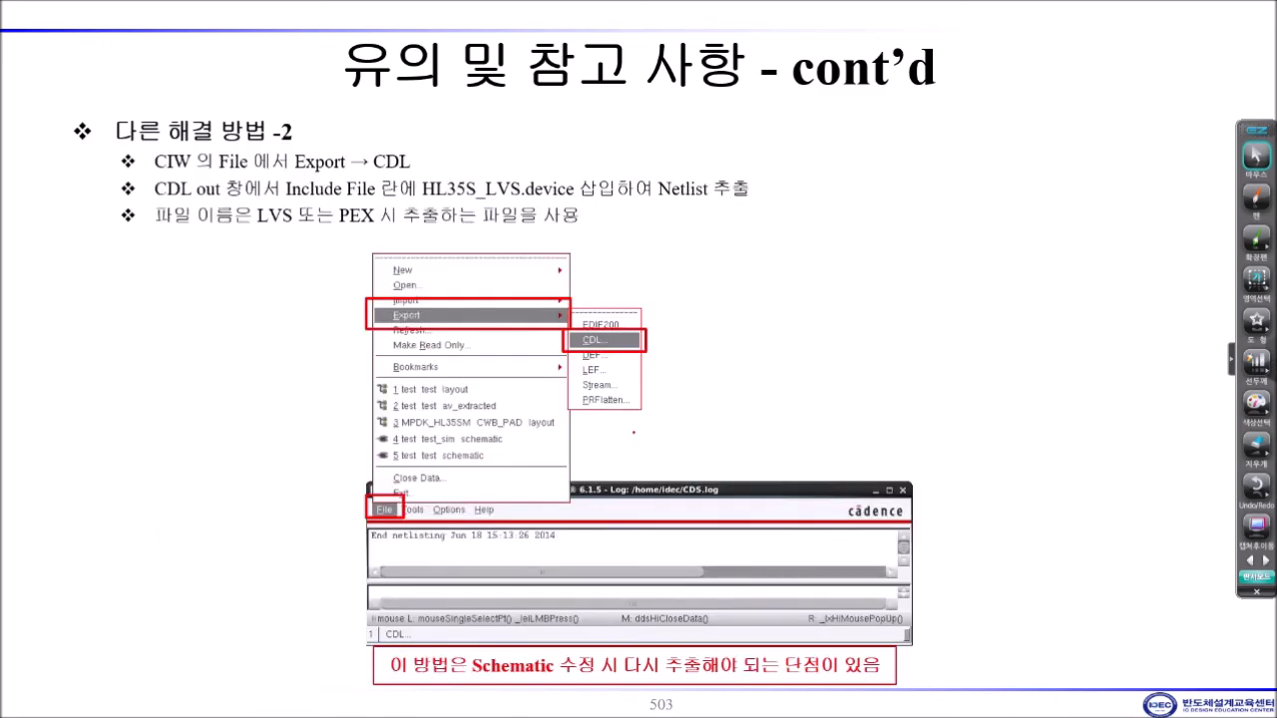
key(Right)
key(Right)
key(Right)
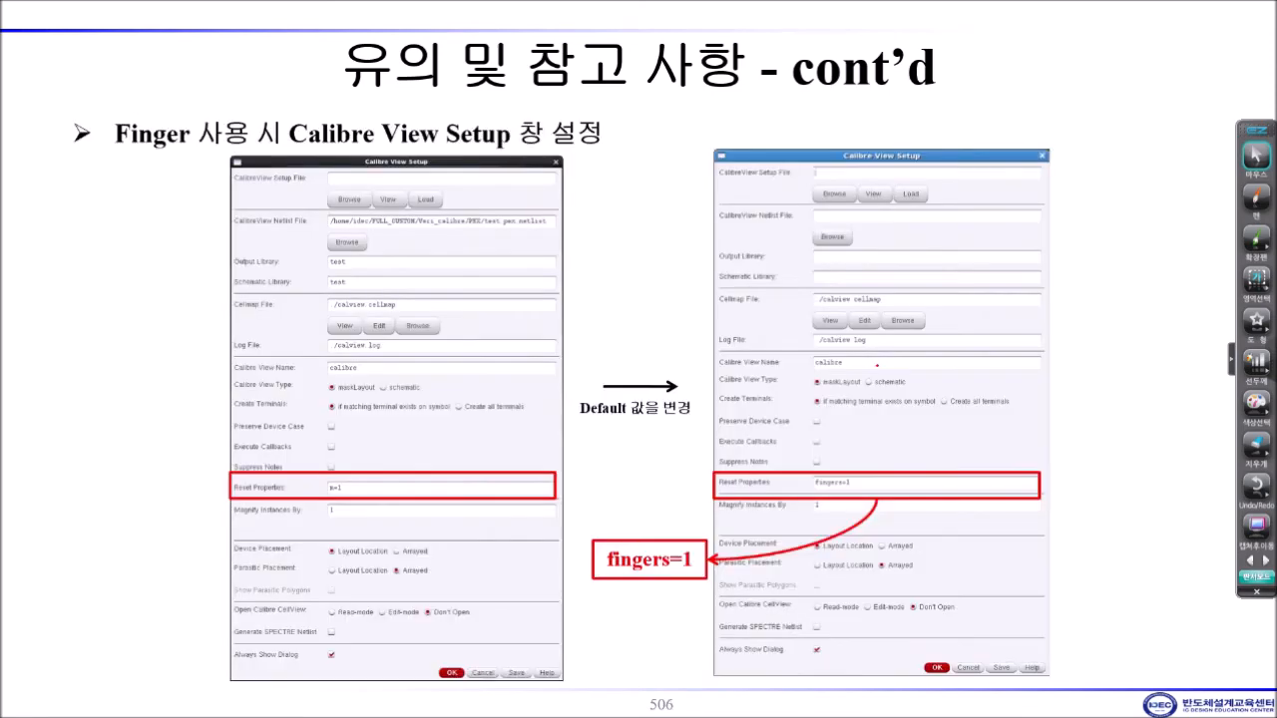
key(Left)
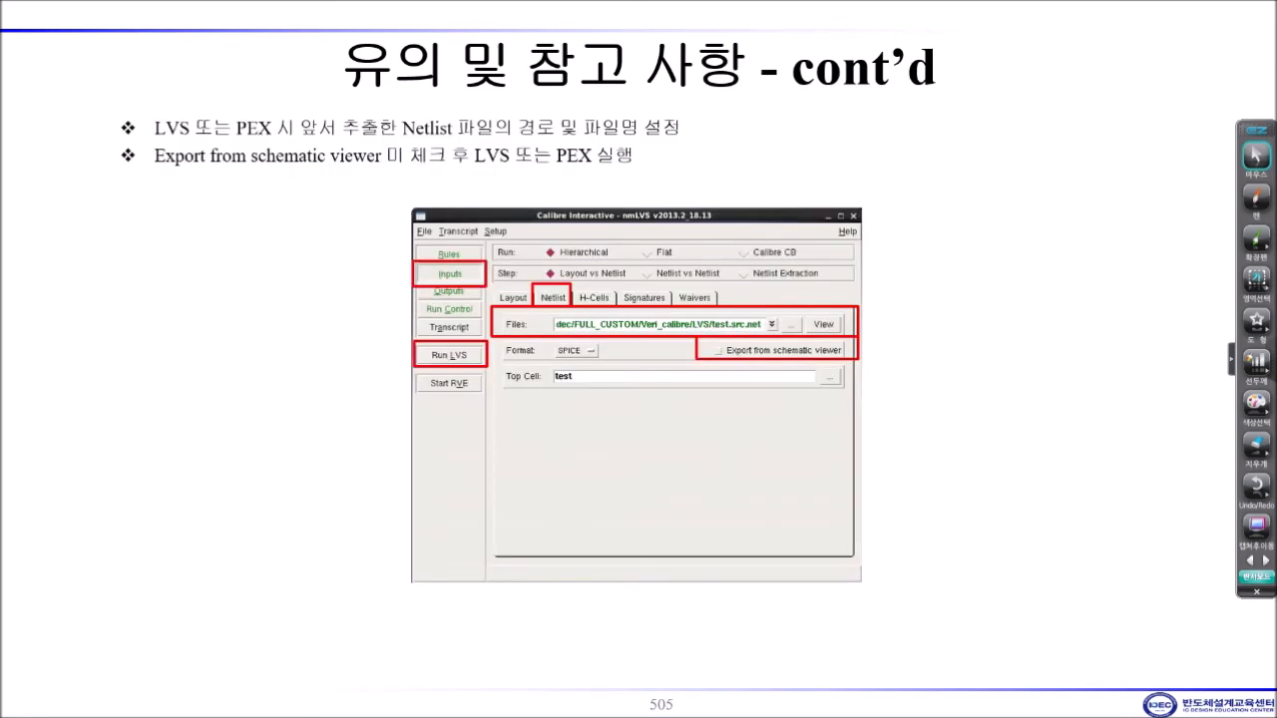
key(Left)
key(Left)
key(Left)
key(Left)
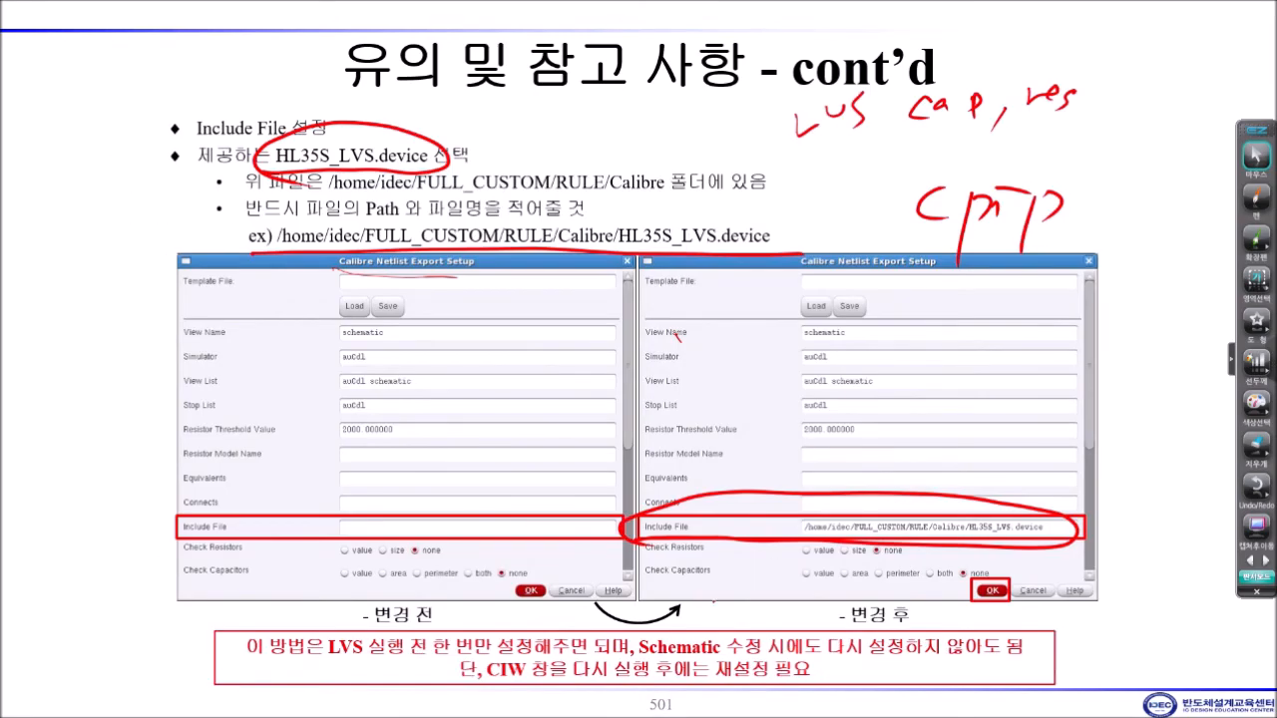
- Circle the start of the Include File row and underline the dialog title on slide 501, and advance to the Calibre View Setup note on slide 506
mouse_move(738, 611)
mouse_down()
mouse_move(644, 539)
mouse_move(736, 603)
mouse_move(718, 483)
mouse_up()
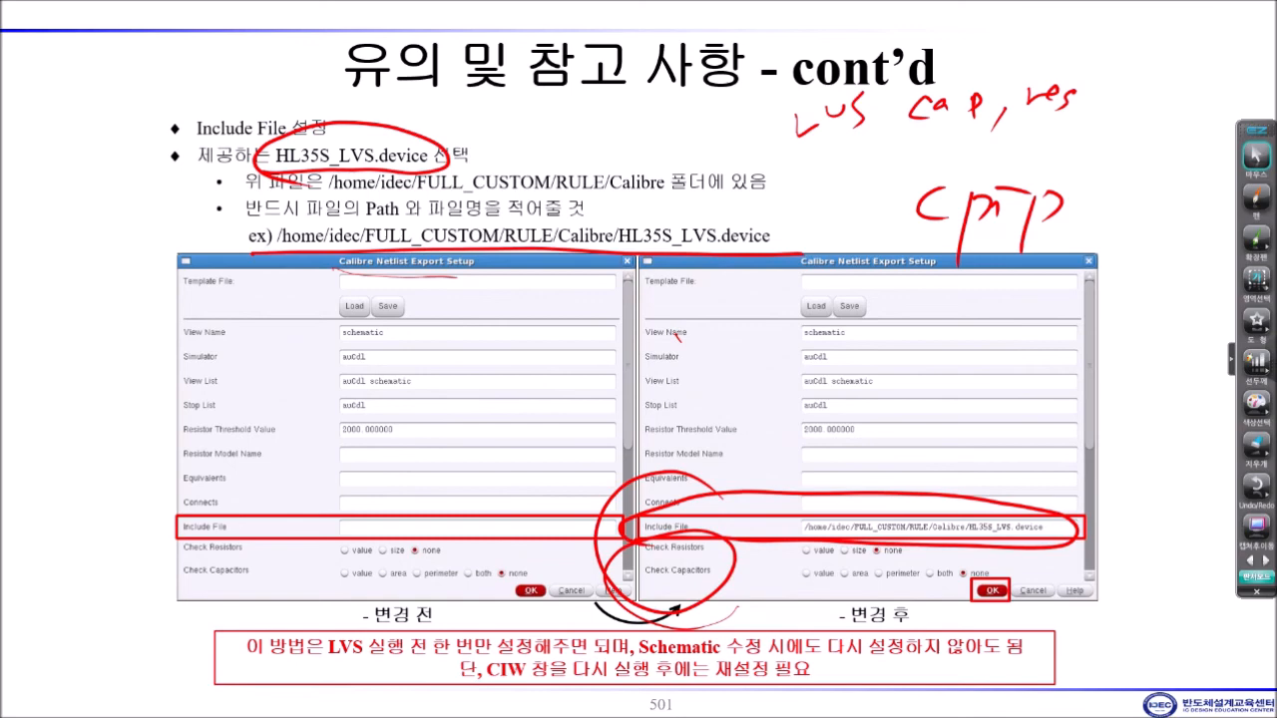
drag(796, 272, 941, 276)
key(Right)
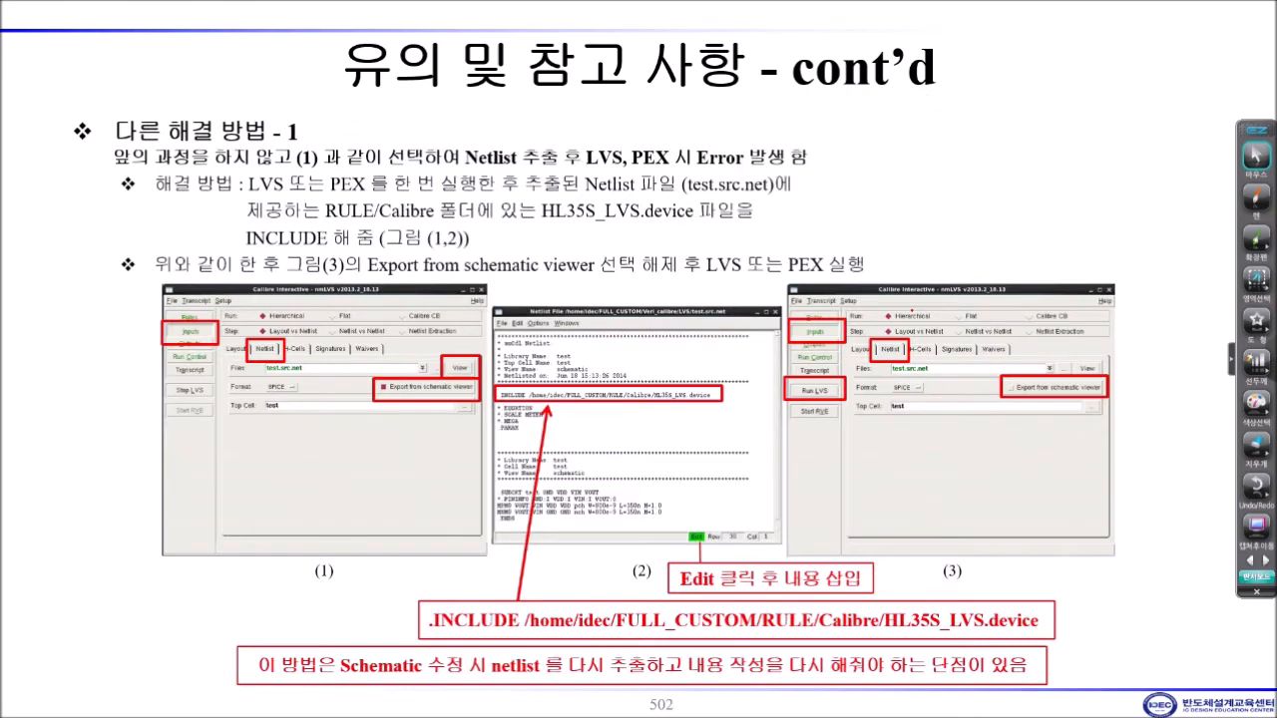
key(Right)
key(Right)
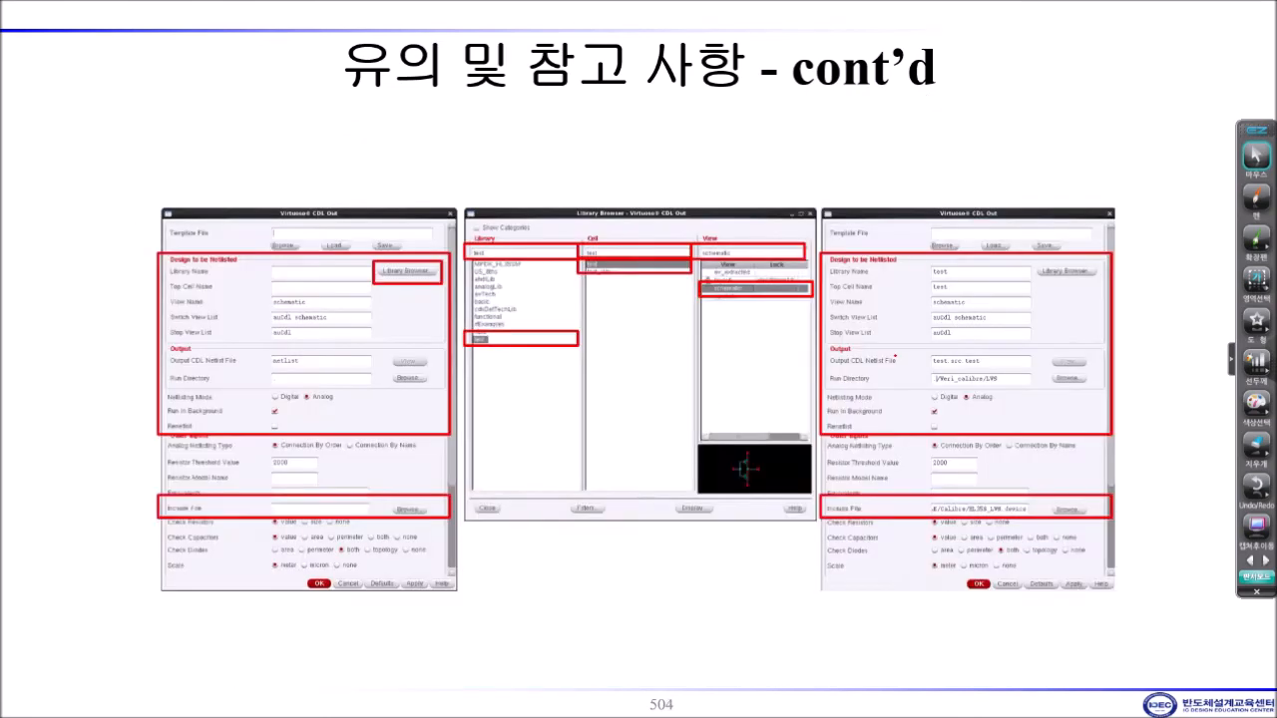
key(Right)
key(Right)
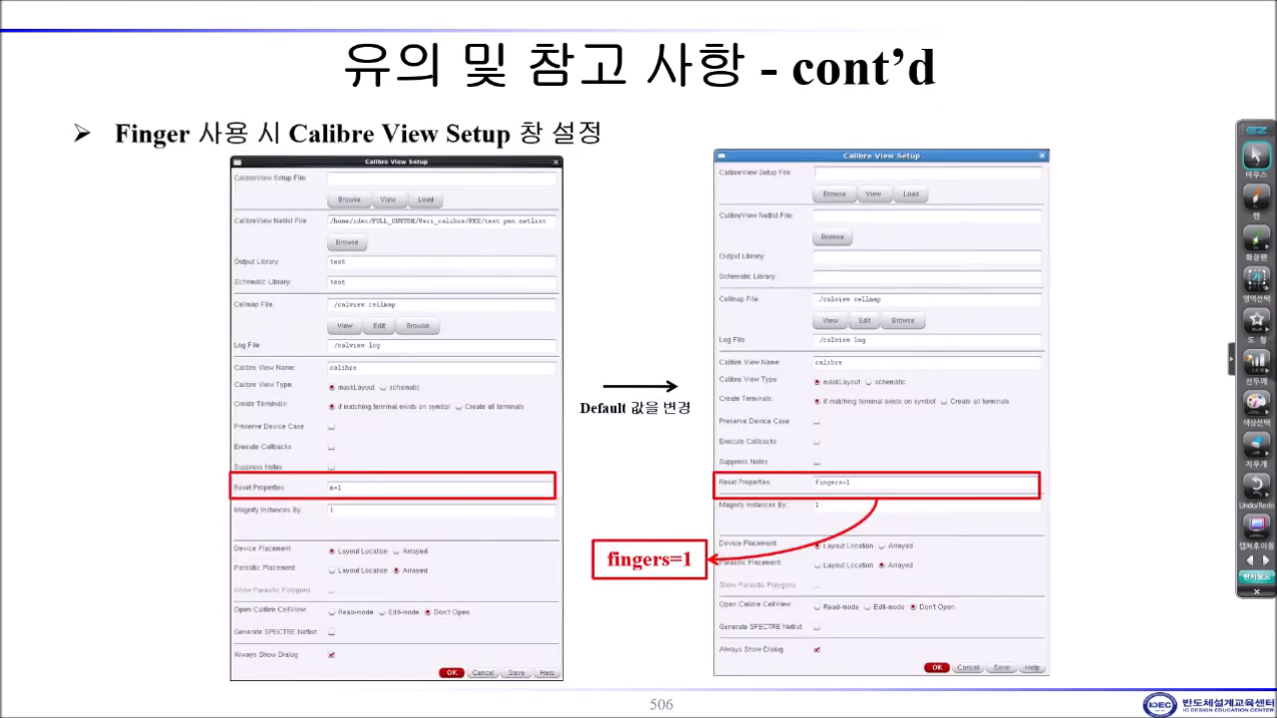
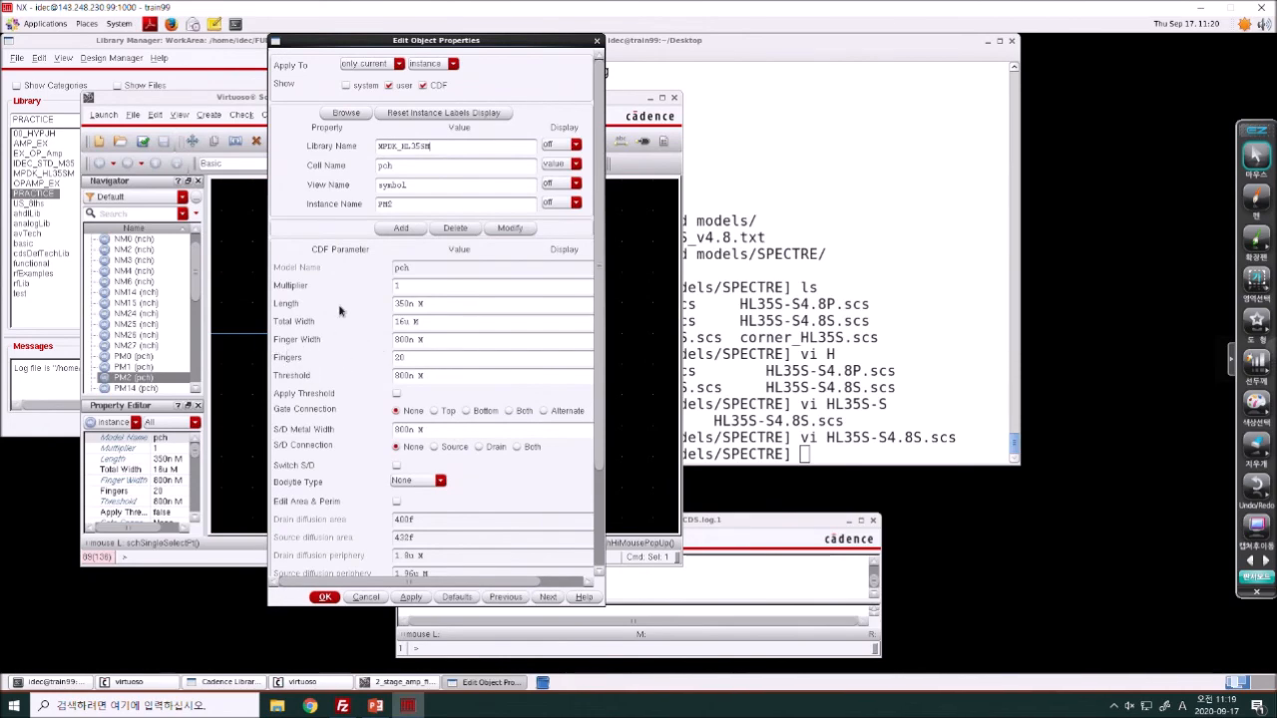
- Open the layout view of 2_stage_amp_layout, inspect the length, width and finger parameters of a pch instance, and close the layout and schematic windows
click(216, 86)
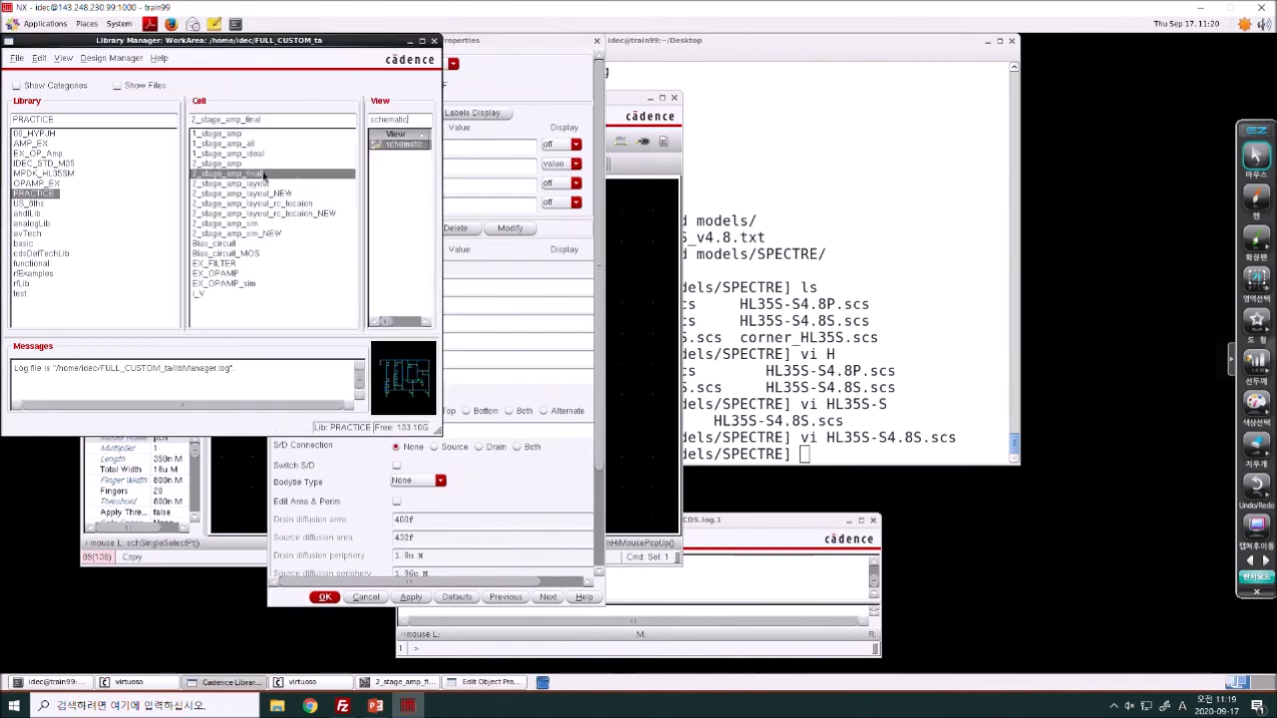
click(250, 185)
double_click(398, 167)
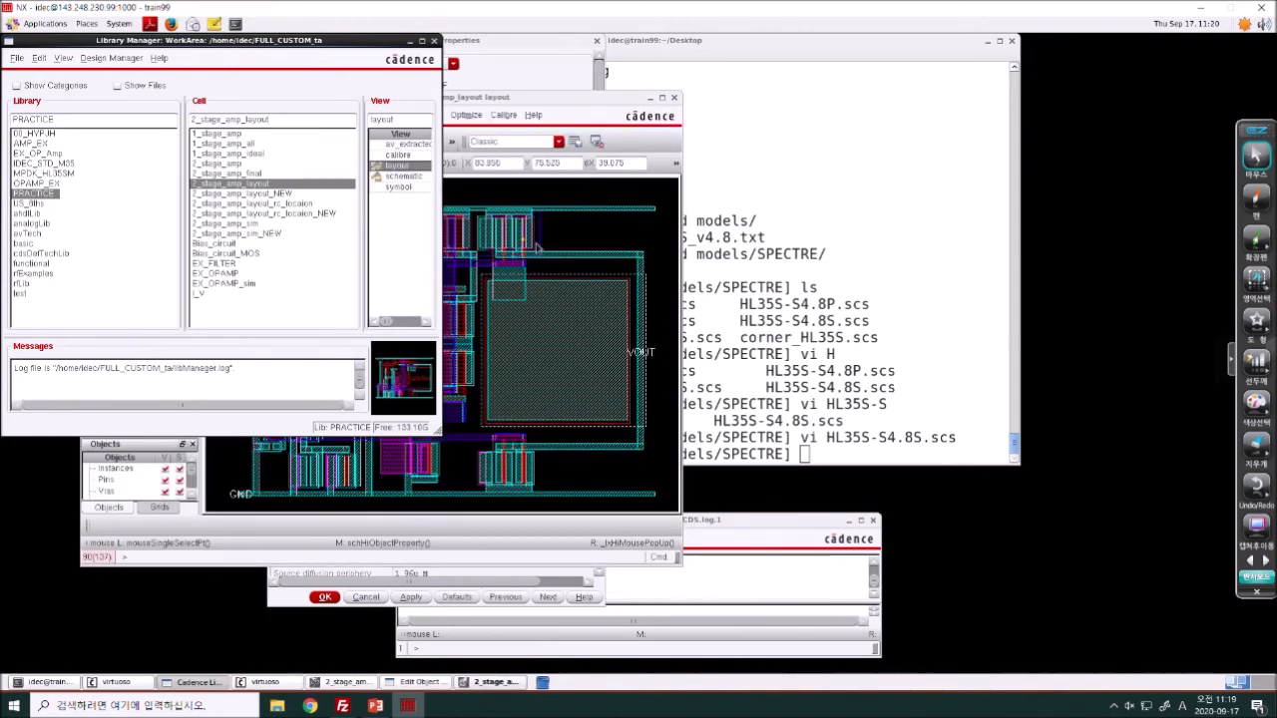
double_click(516, 240)
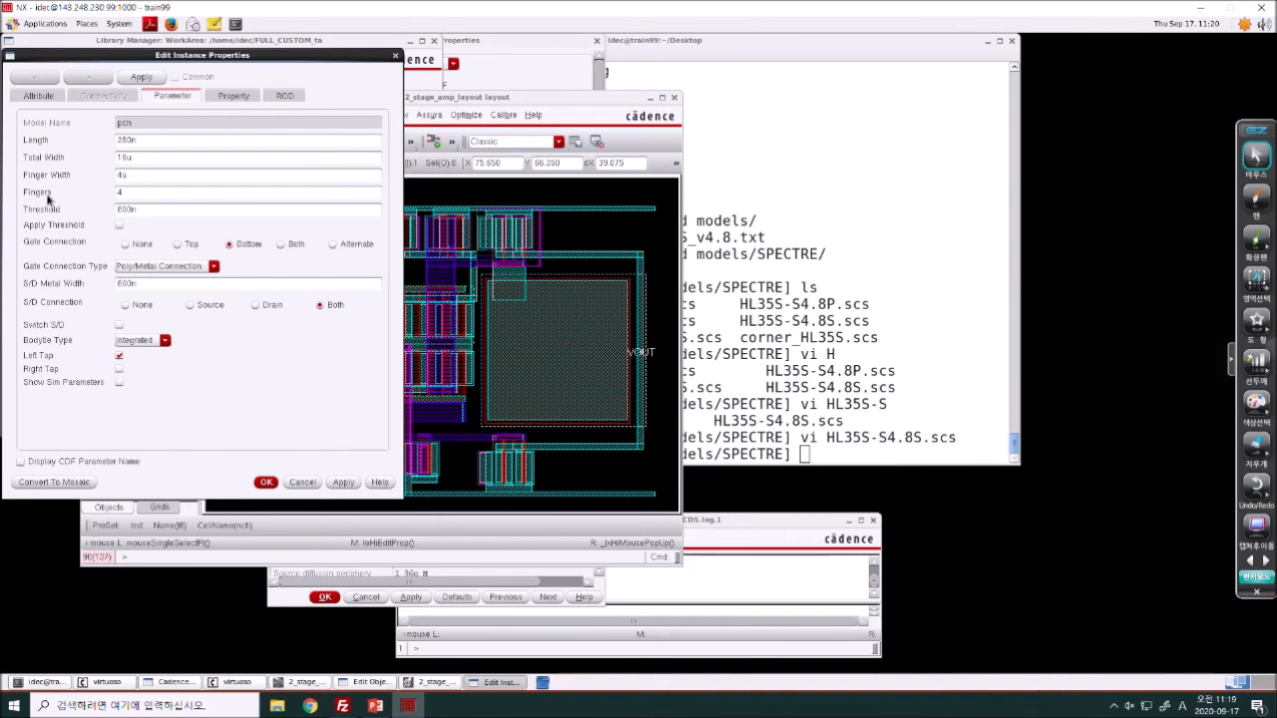
click(395, 56)
click(674, 99)
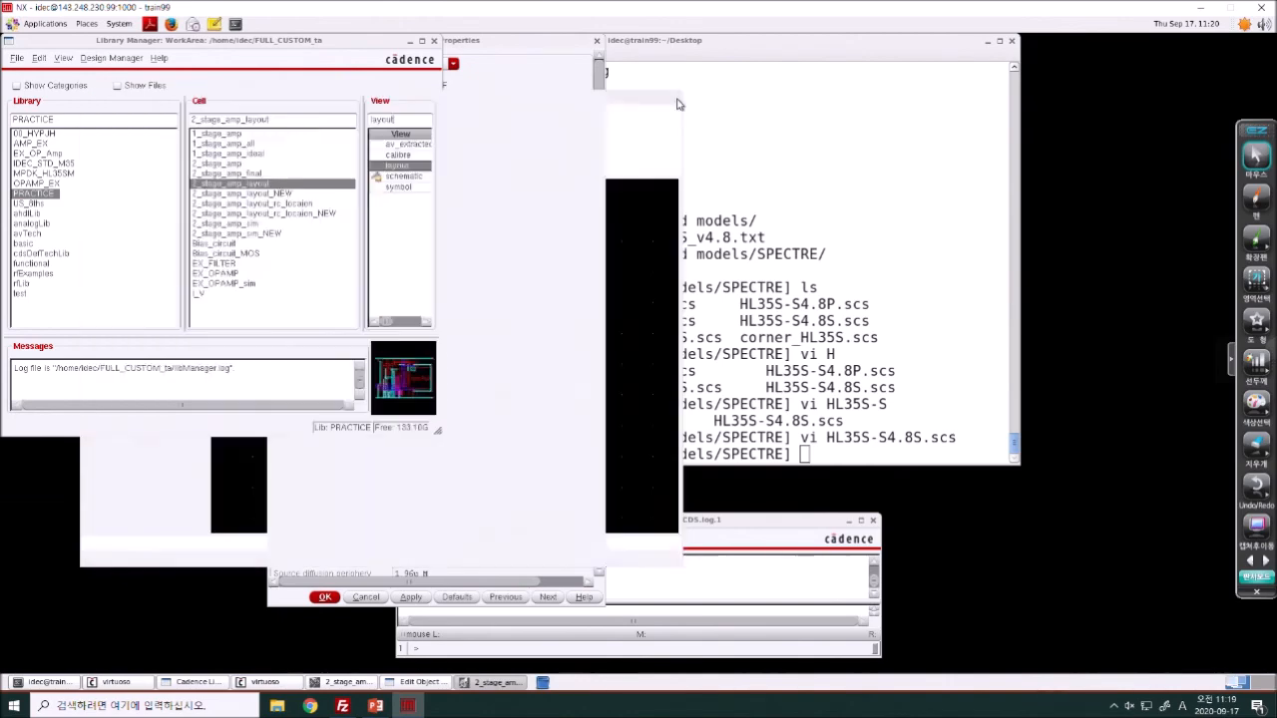
click(673, 99)
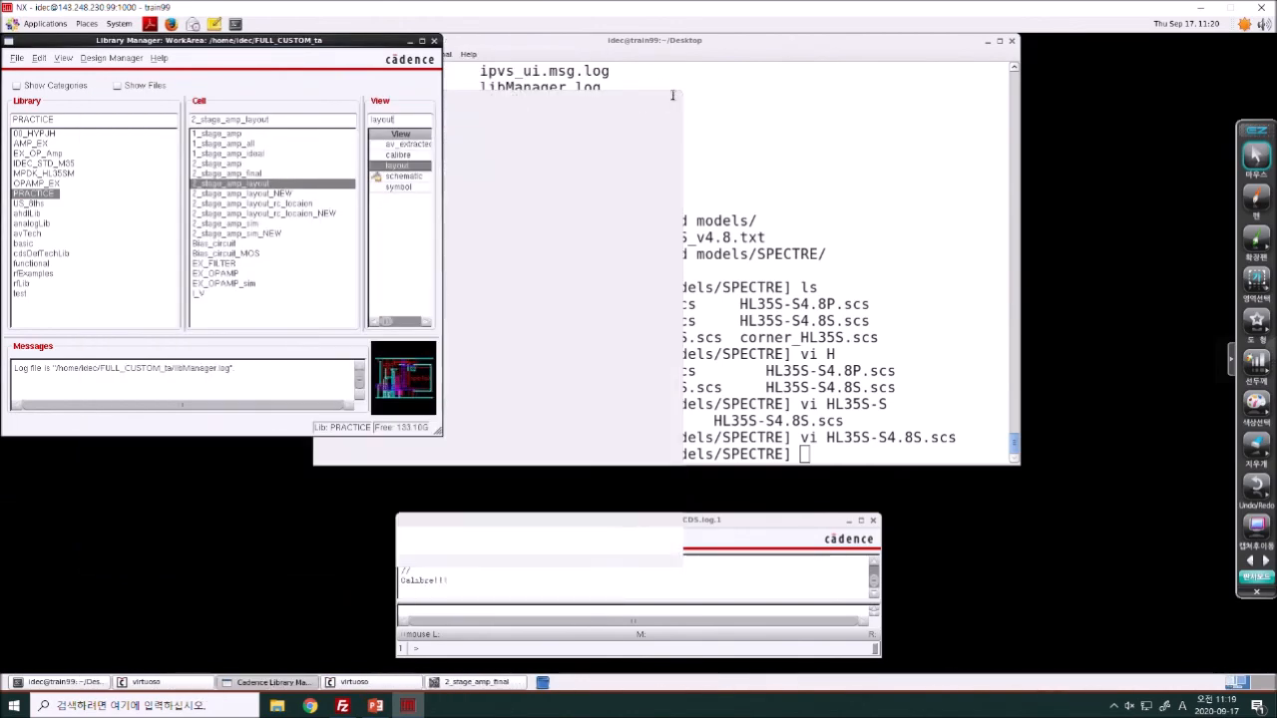
- Switch to PowerPoint, present the Parasitic and PEX setting notes from slide 506 through the closing slide 514, and end the slide show
click(375, 706)
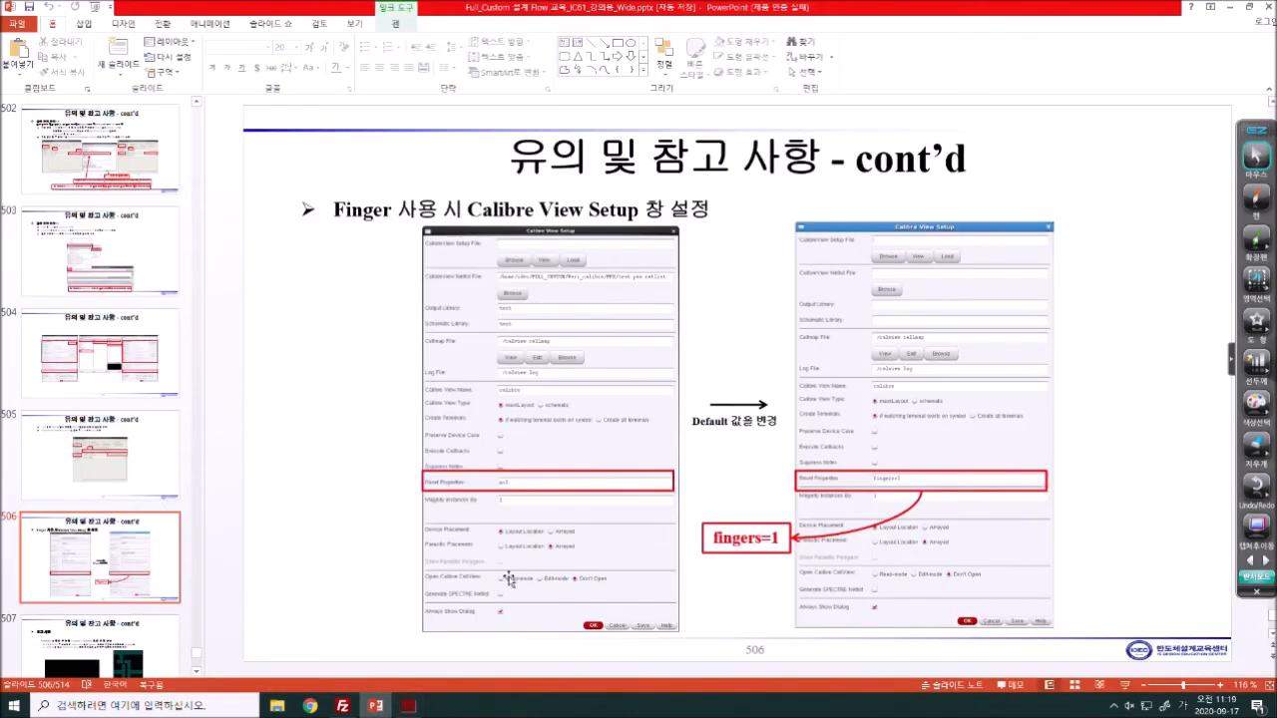
click(1124, 685)
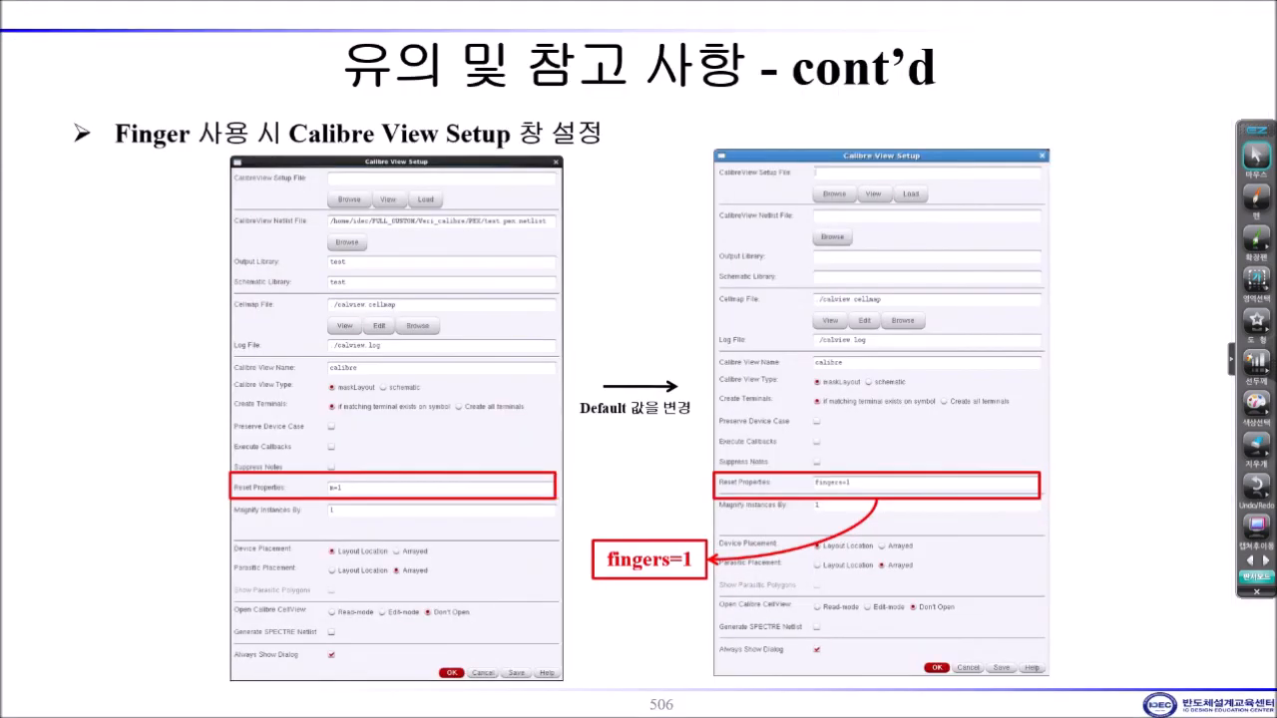
click(1070, 614)
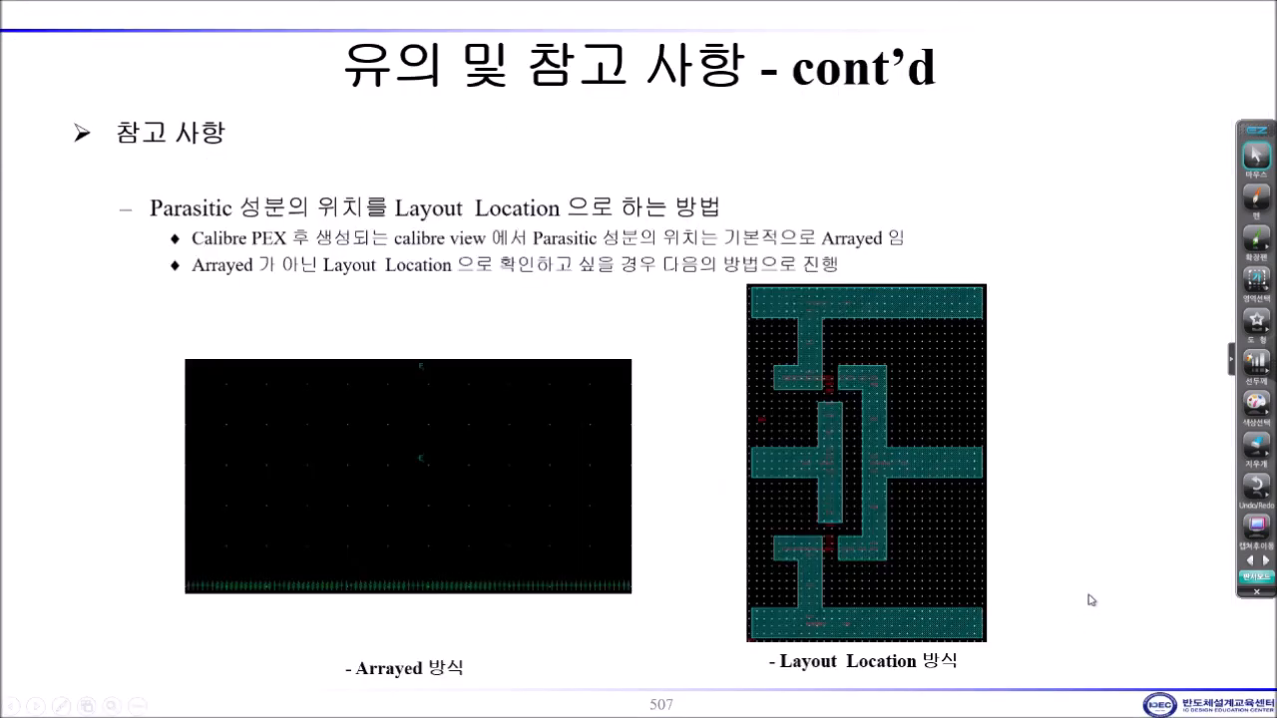
click(1090, 600)
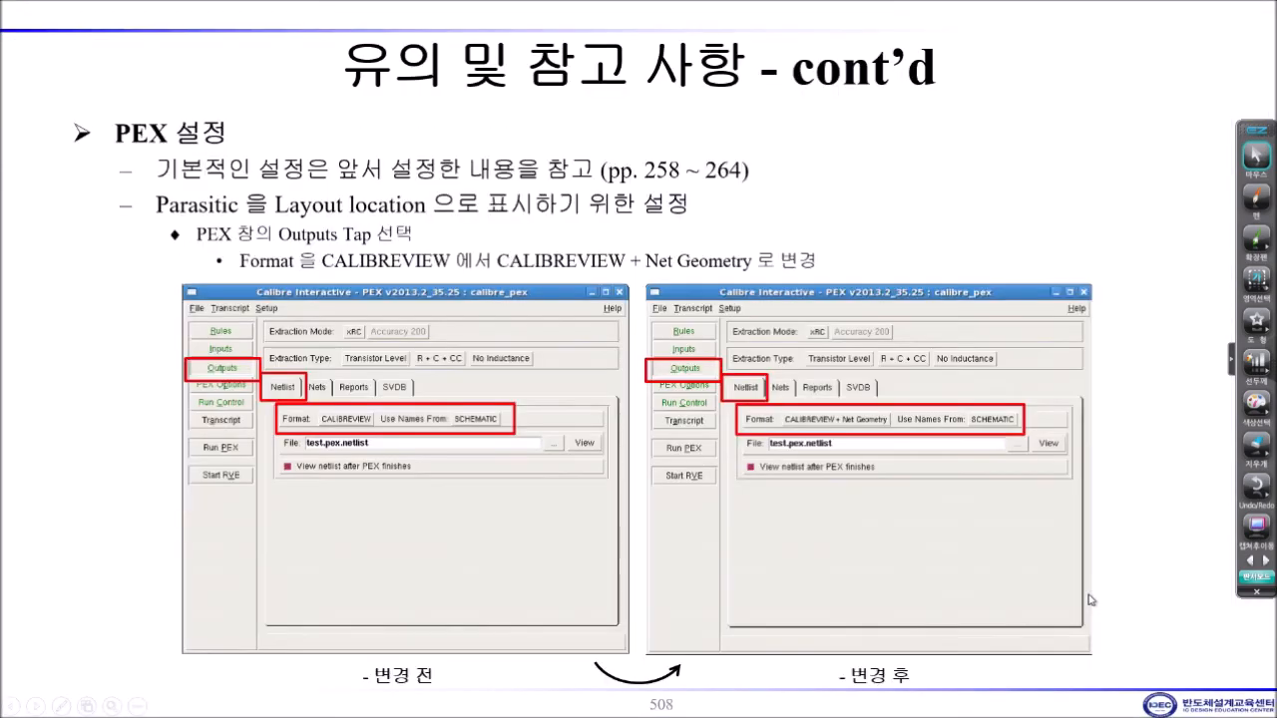
click(1080, 596)
click(1080, 596)
click(1086, 554)
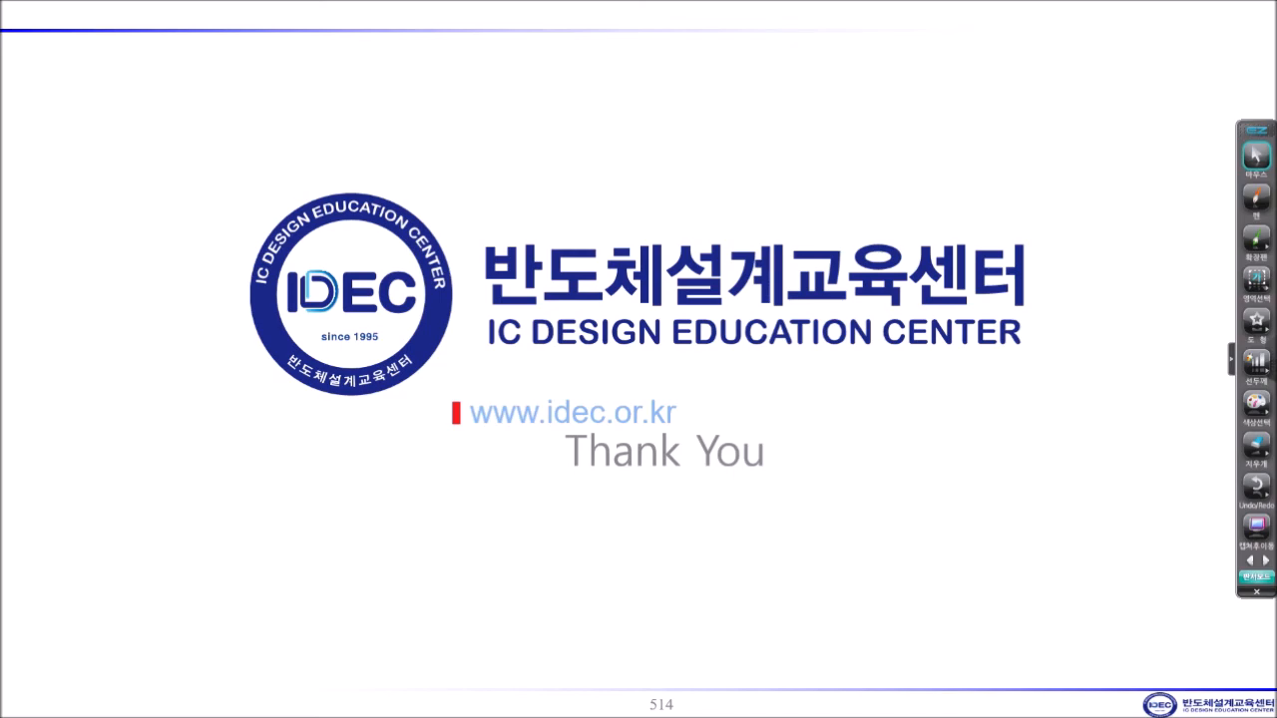
key(Escape)
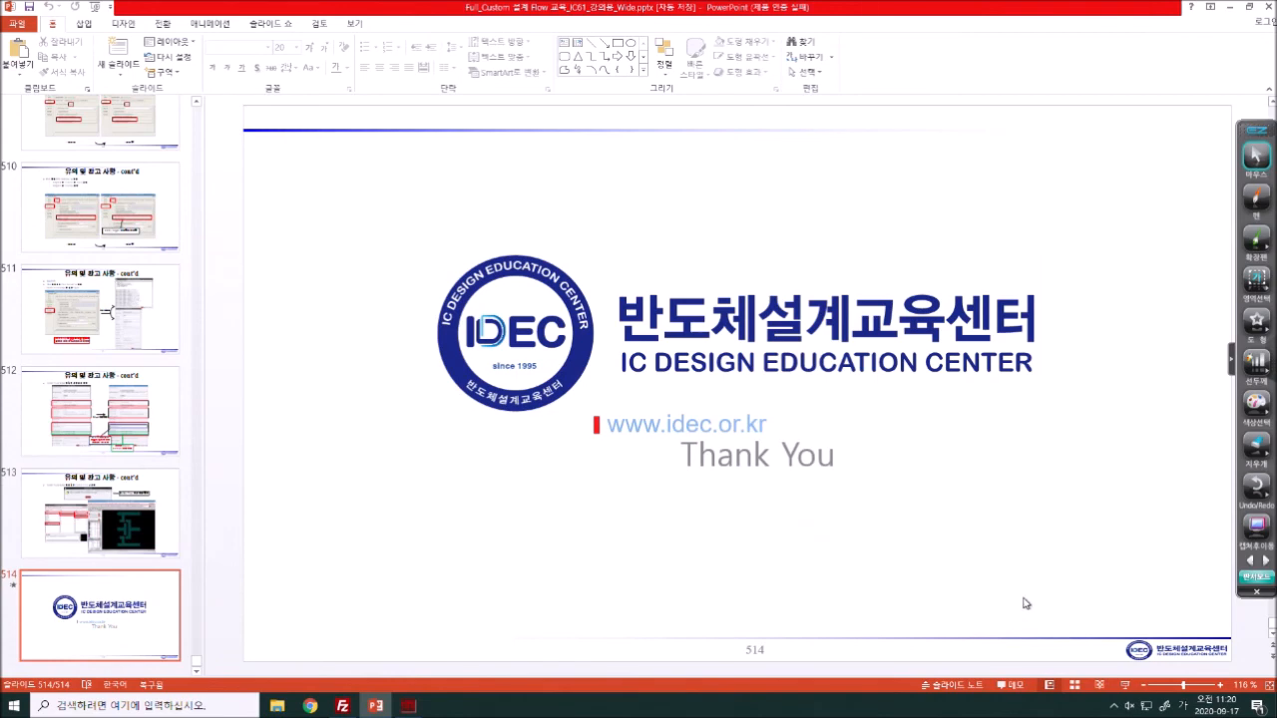
- Switch to the Cadence remote desktop, open the layout view of 2_stage_amp_layout, and start Calibre nmDRC without loading a runset
click(407, 705)
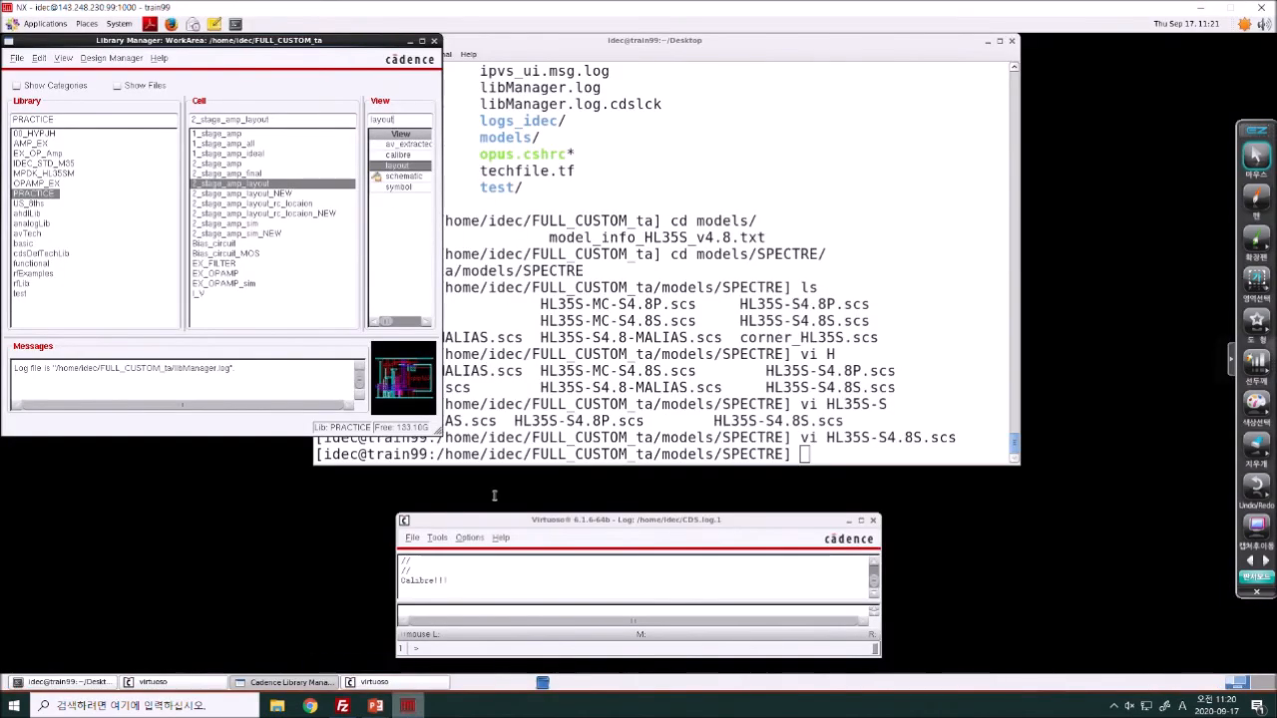
double_click(398, 165)
click(503, 115)
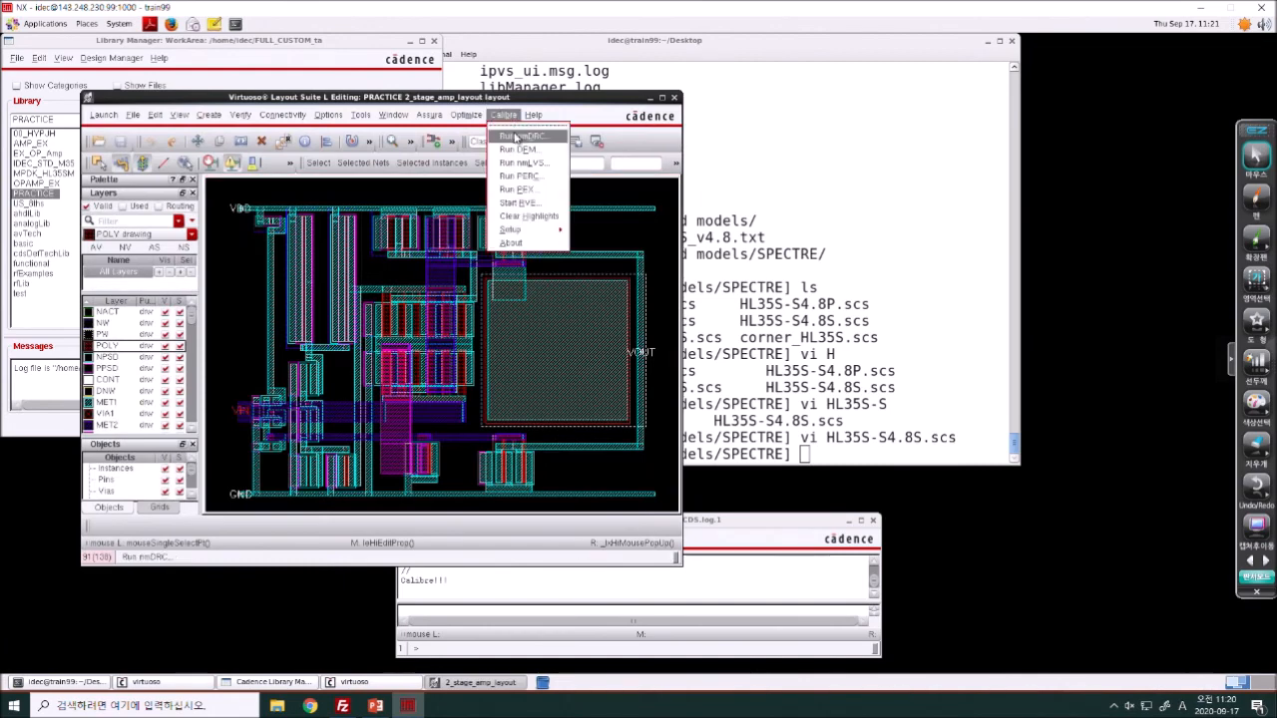
click(513, 127)
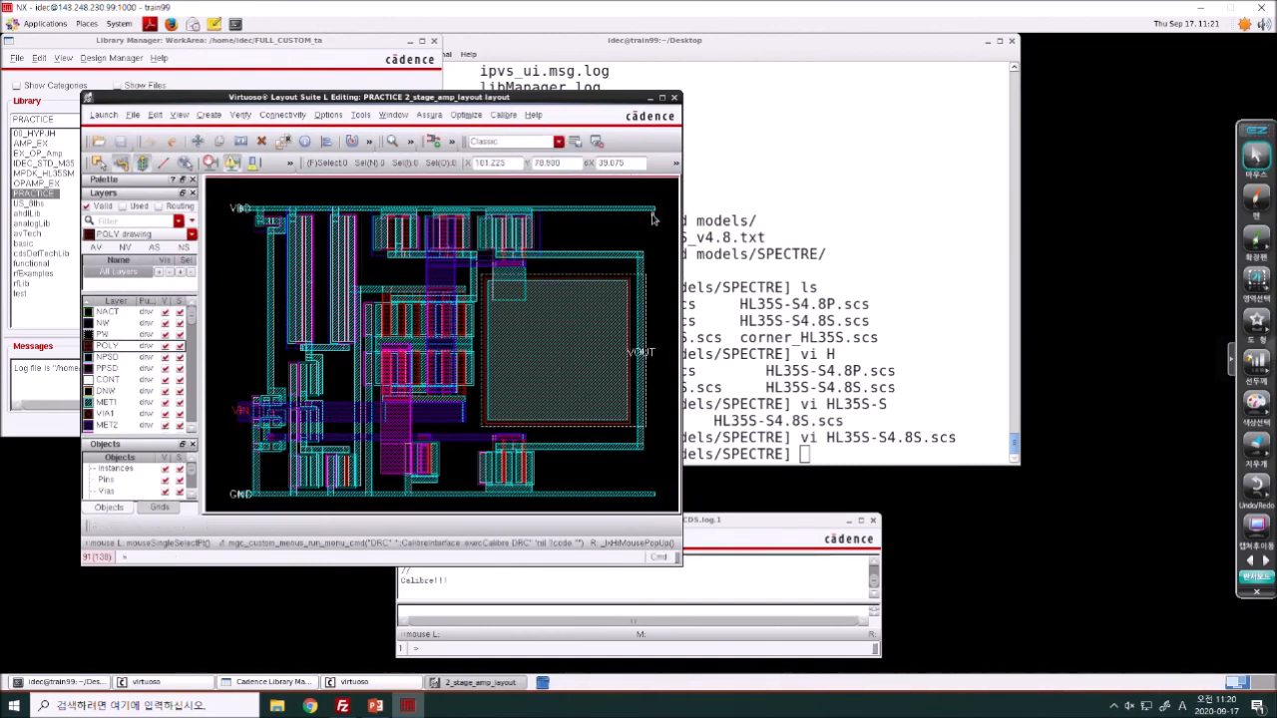
drag(585, 99, 941, 2)
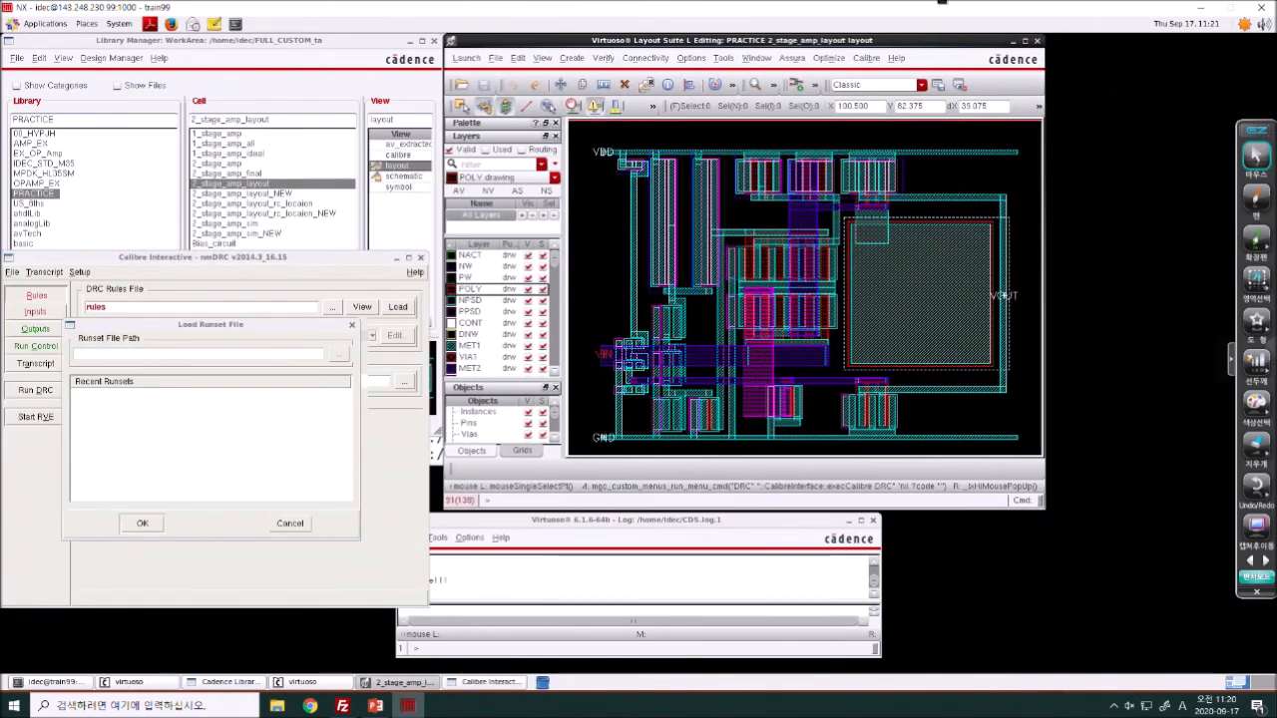
click(297, 525)
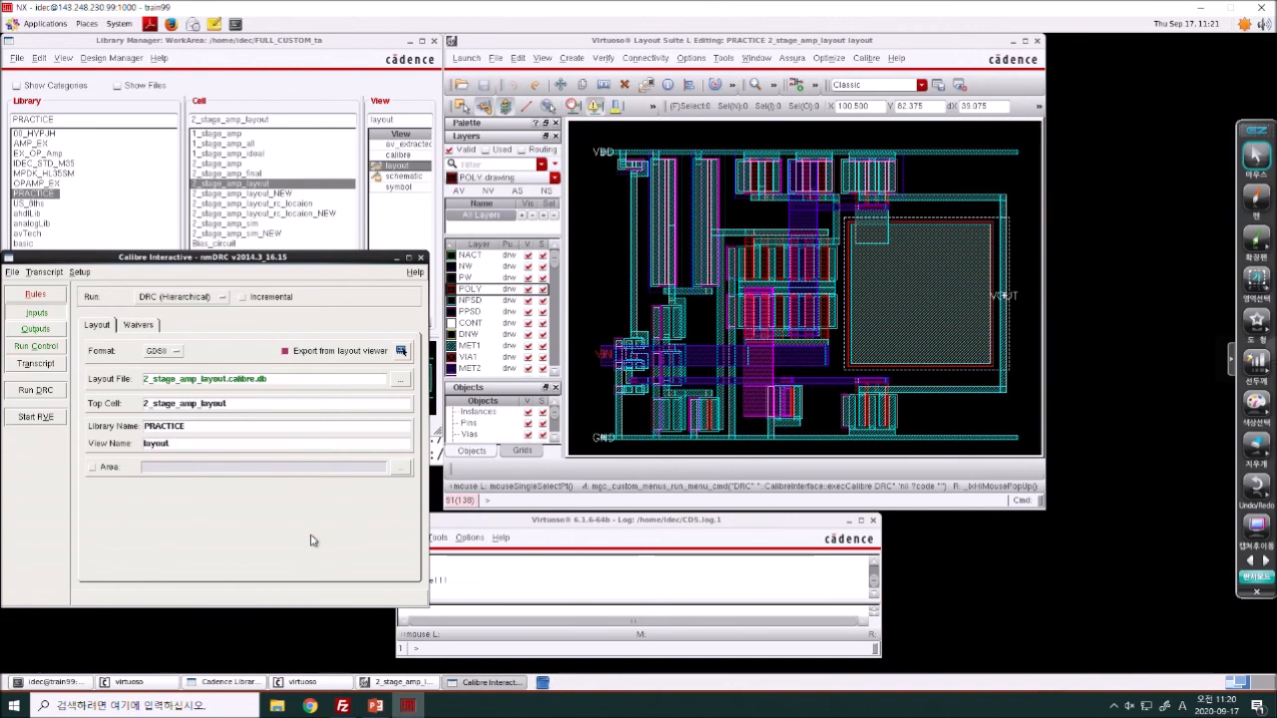
- Set the DRC run directory to /home/idec/FULL_CUSTOM_ta/asdf and agree to create it
click(36, 297)
click(312, 385)
text(/asdf)
key(Return)
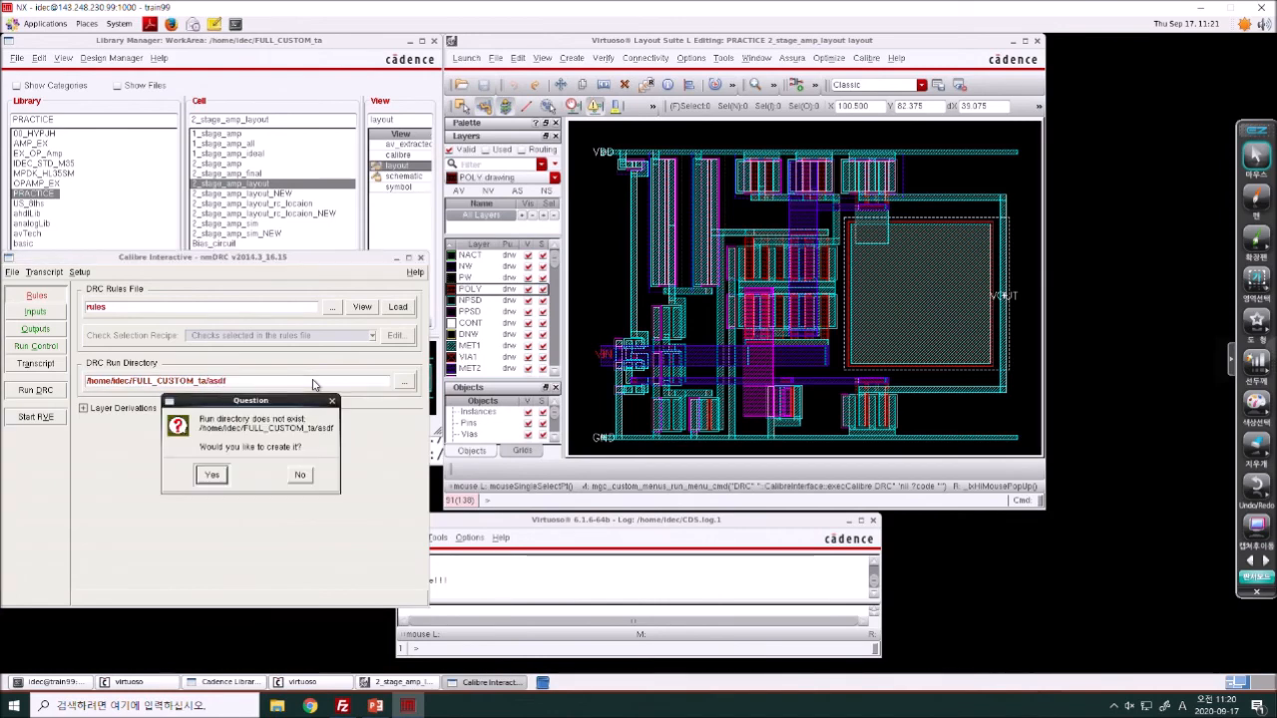
click(205, 477)
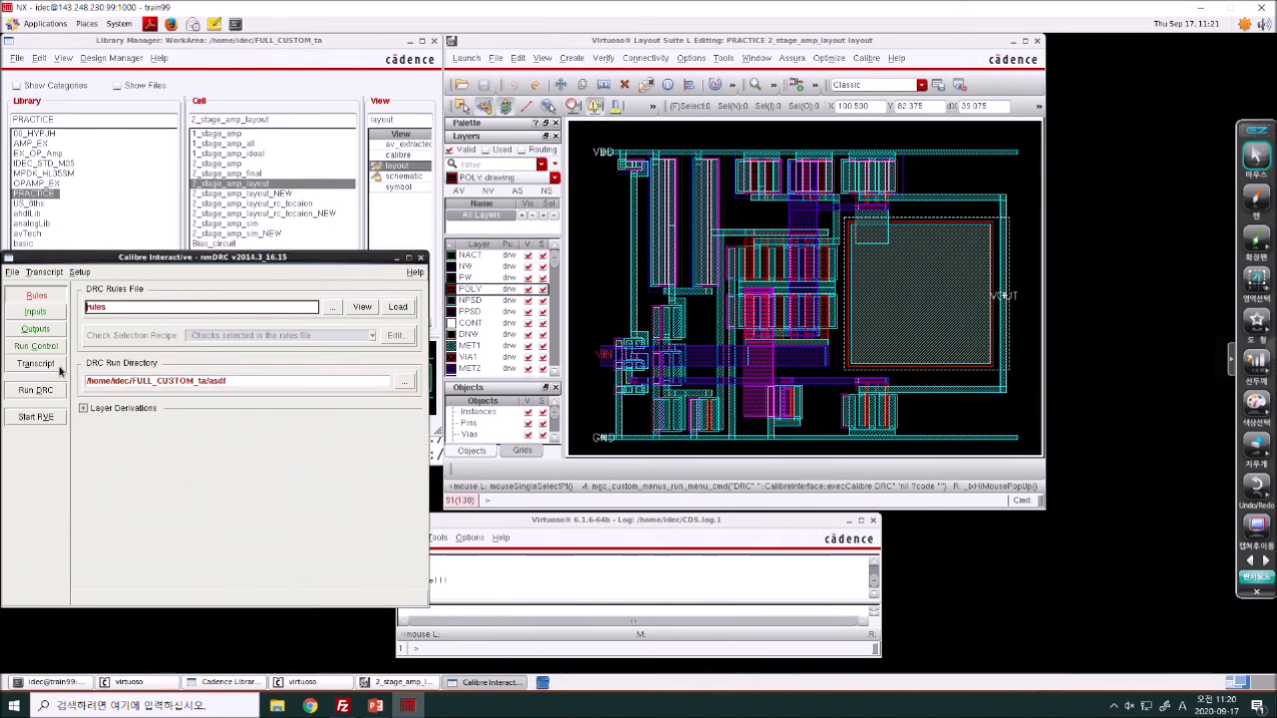
- Choose the DRC D3.6 rule file from the RULE/Calibre folder as the DRC rules file
click(332, 306)
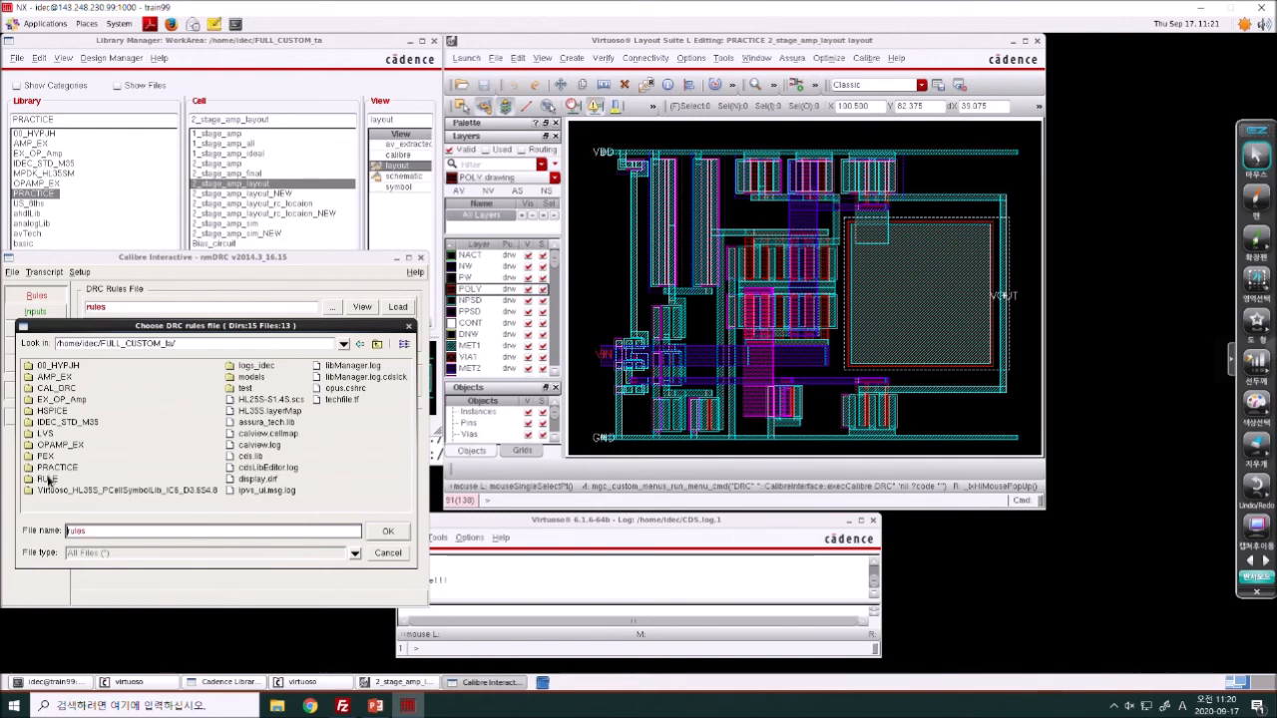
double_click(48, 479)
click(52, 376)
double_click(50, 376)
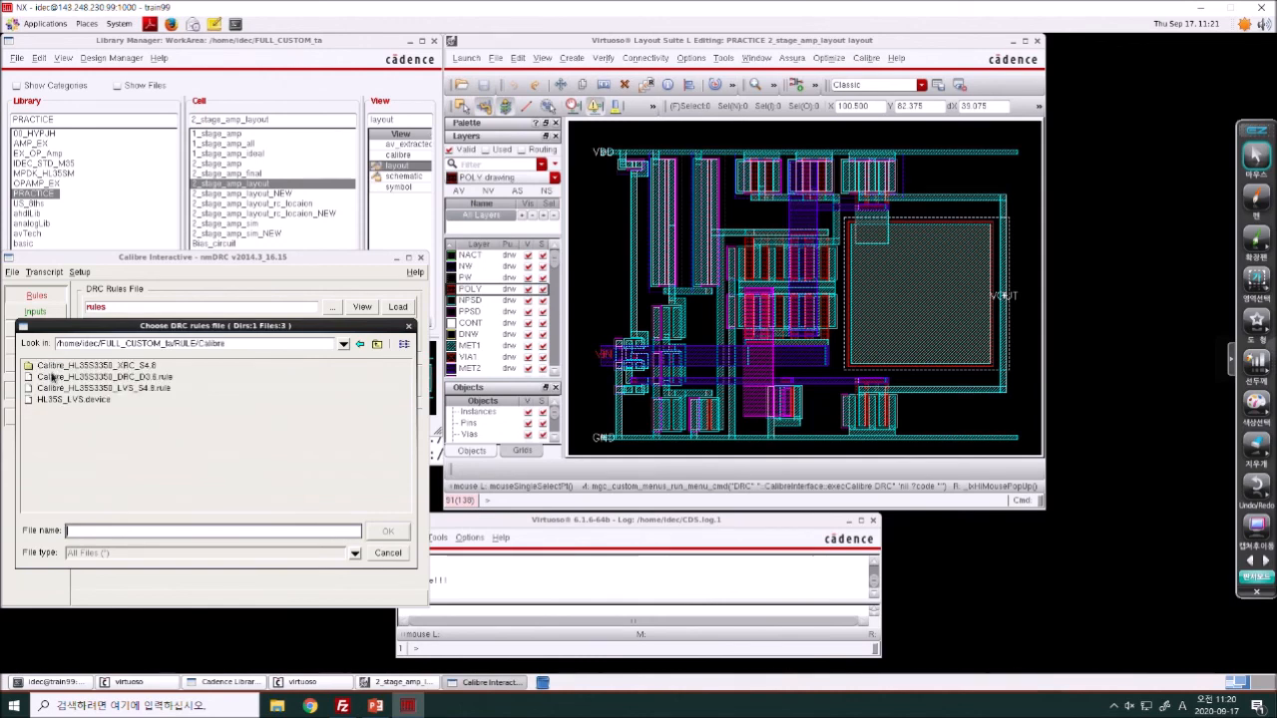
click(51, 376)
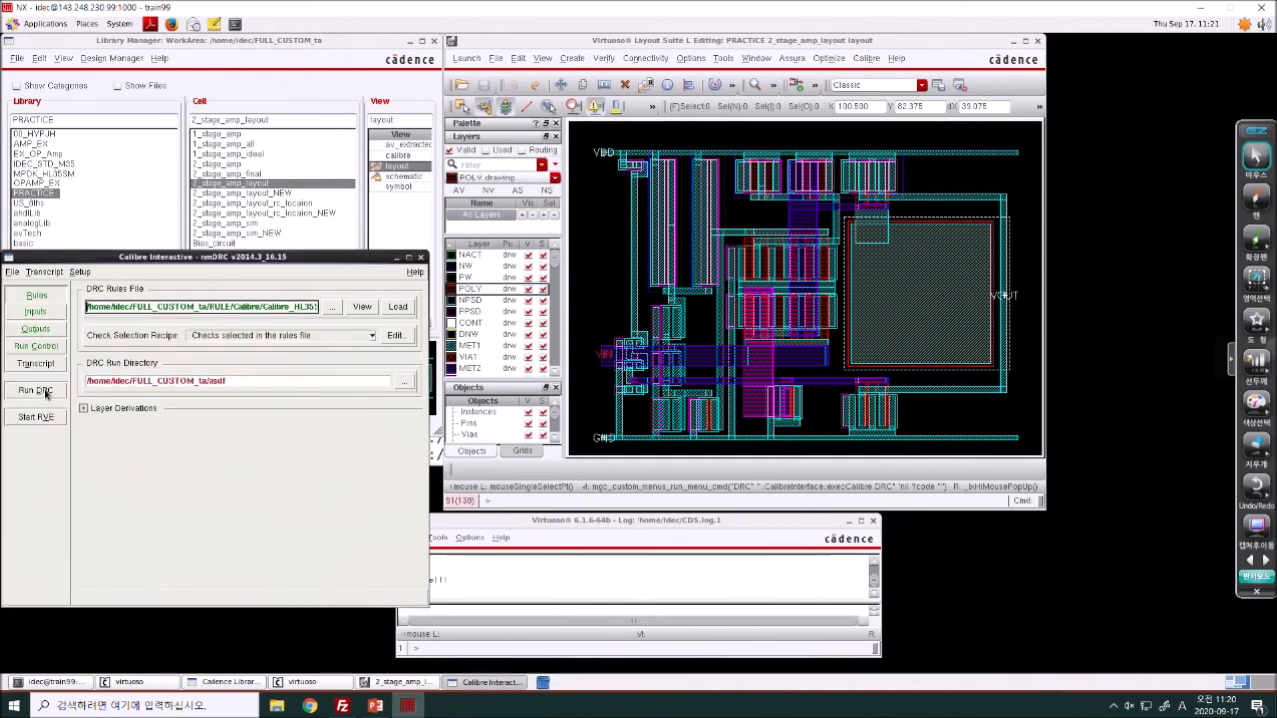
- Draw a MET1 rectangle about 5.45 by 7.475 below the start of the VDD rail in the layout
click(594, 210)
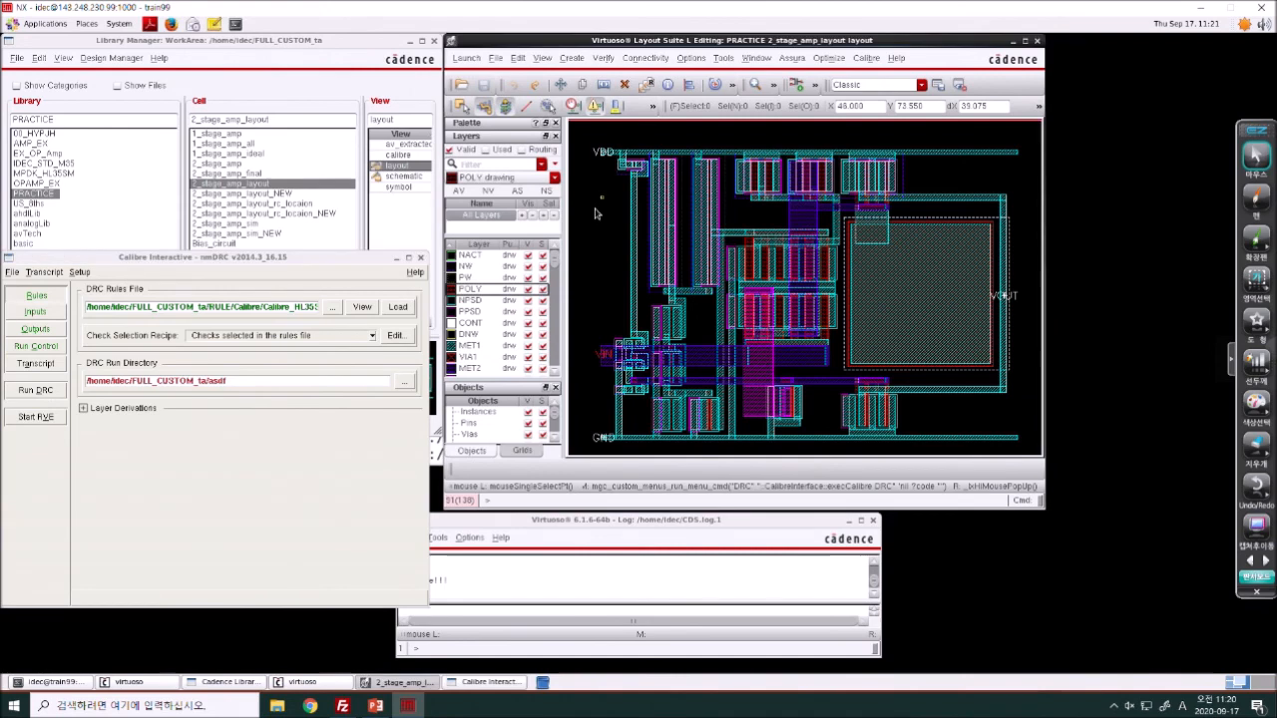
click(469, 345)
key(r)
click(610, 200)
click(639, 255)
key(s)
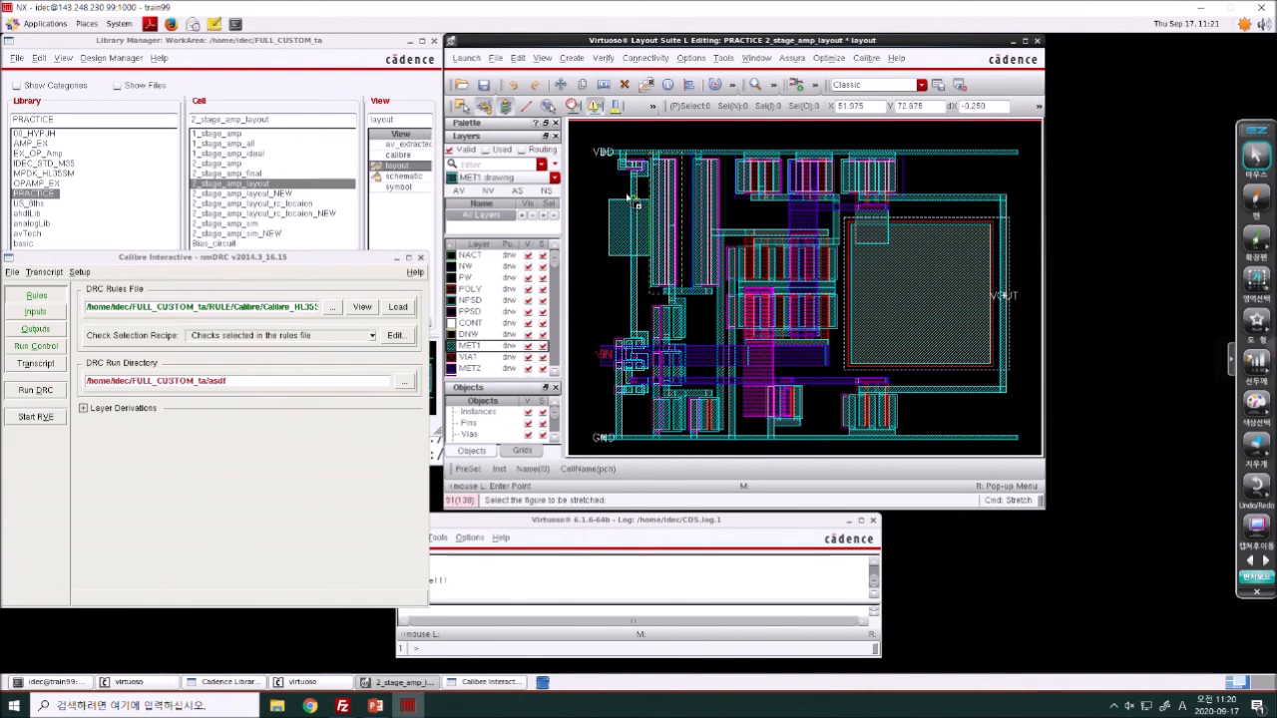
- Draw a small MET1 rectangle about 1.65 by 0.25 to the left of the larger one, and save the layout
key(r)
click(579, 265)
right_drag(571, 242, 617, 301)
click(654, 265)
key(Escape)
- Run DRC on the layout, agreeing to create the run directory, and close the summary report
click(36, 390)
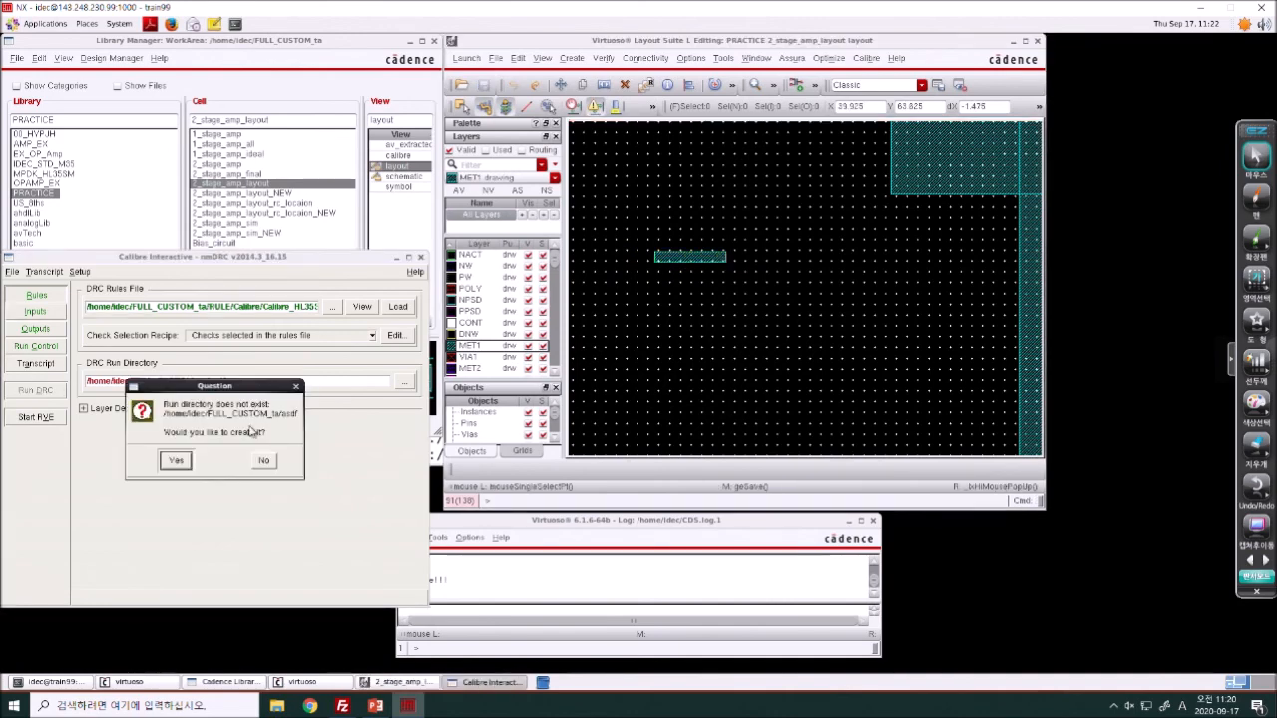
click(192, 459)
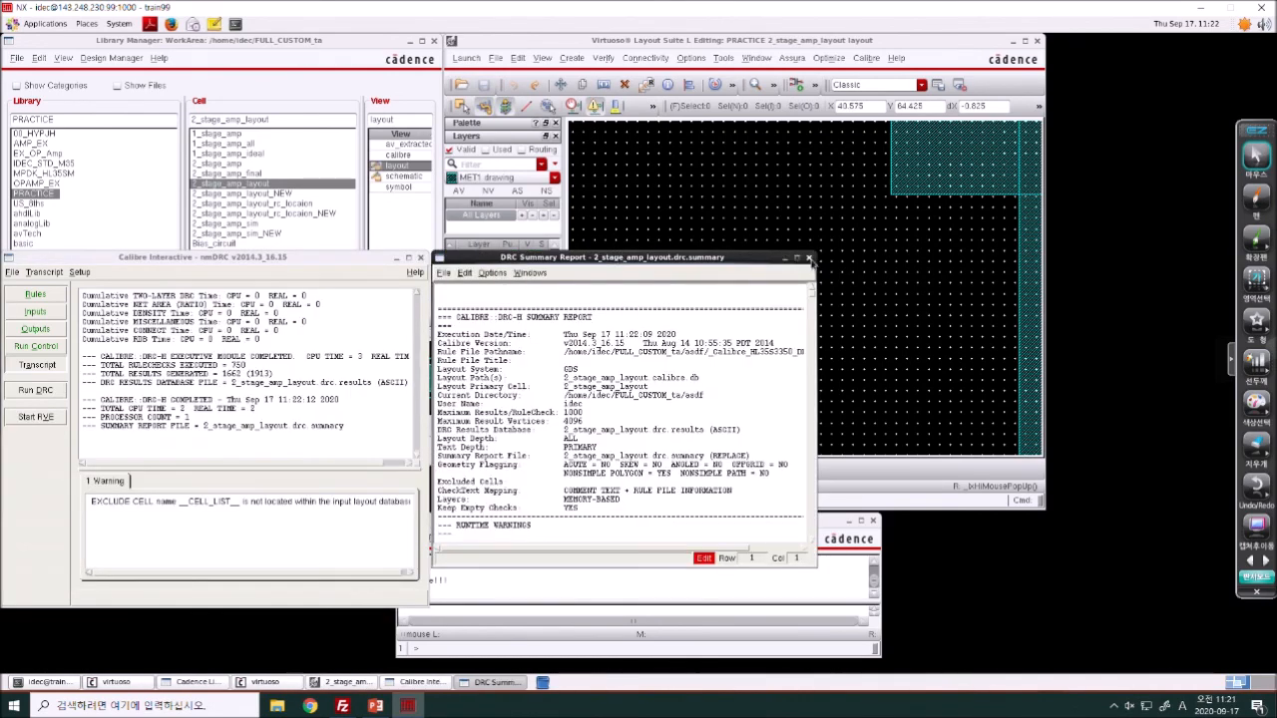
click(810, 258)
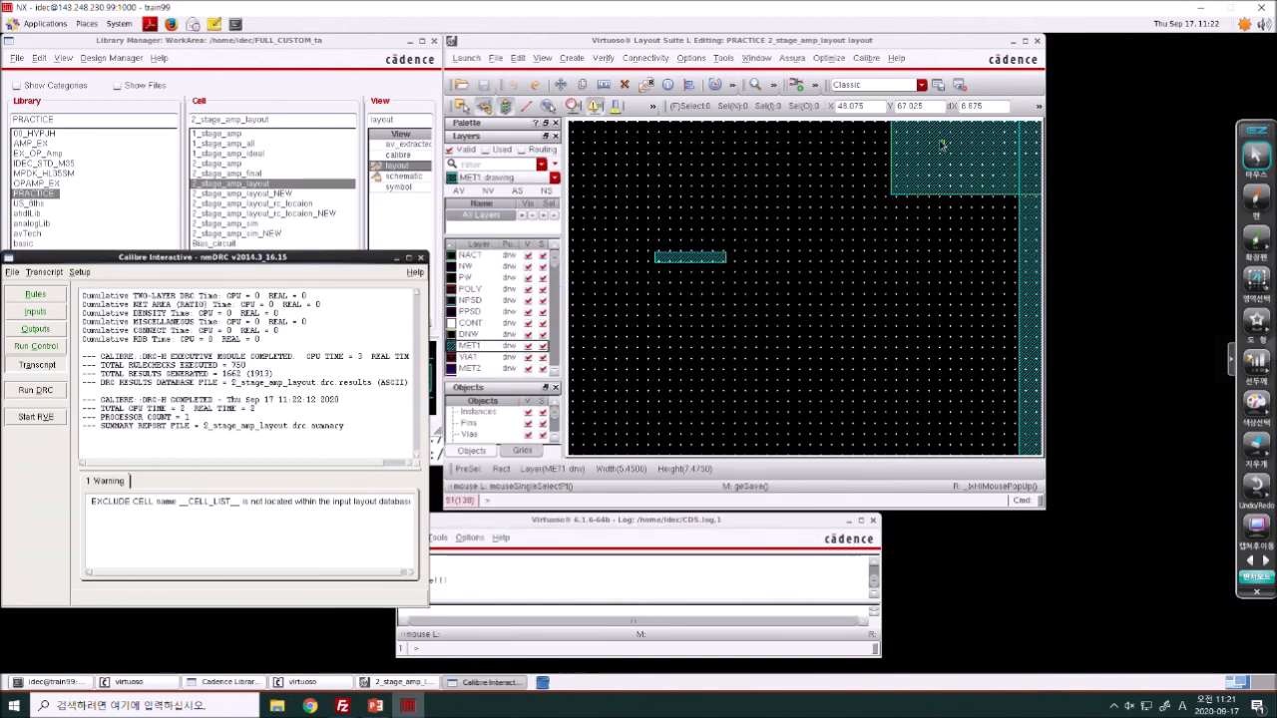
drag(1045, 34, 635, 32)
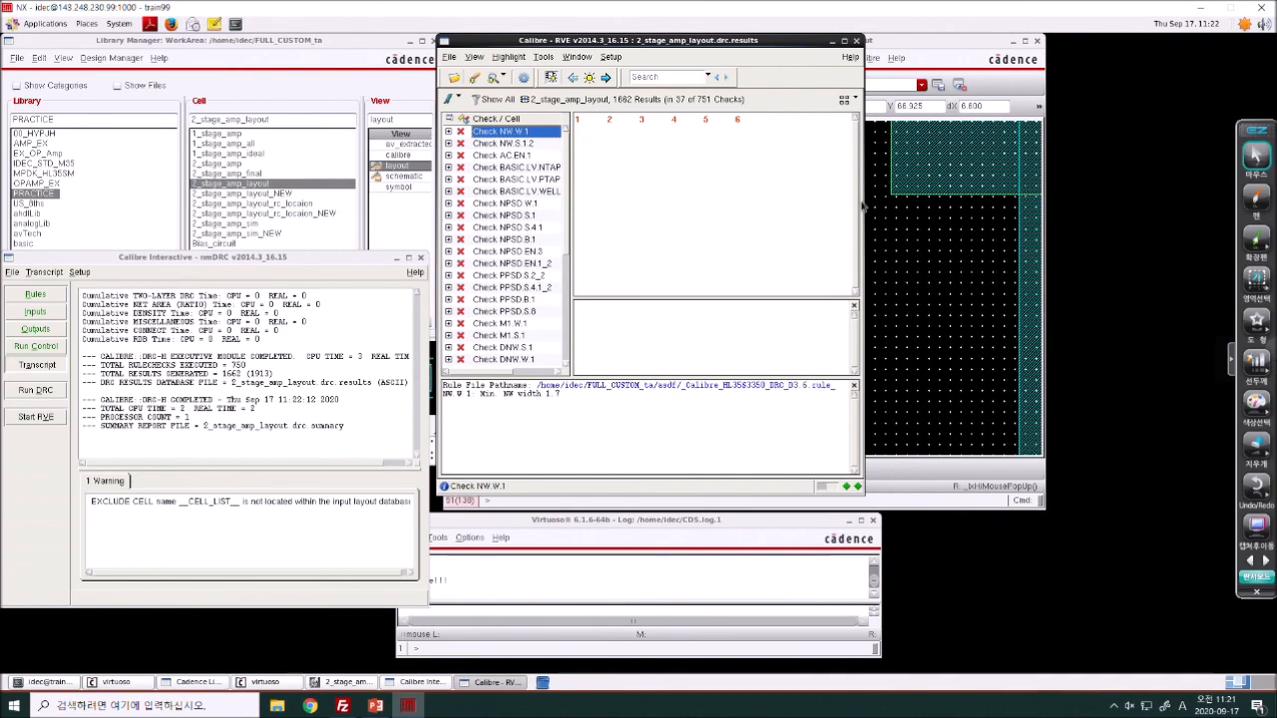
- Bring the layout window forward and clear the Calibre highlights
click(936, 44)
click(867, 60)
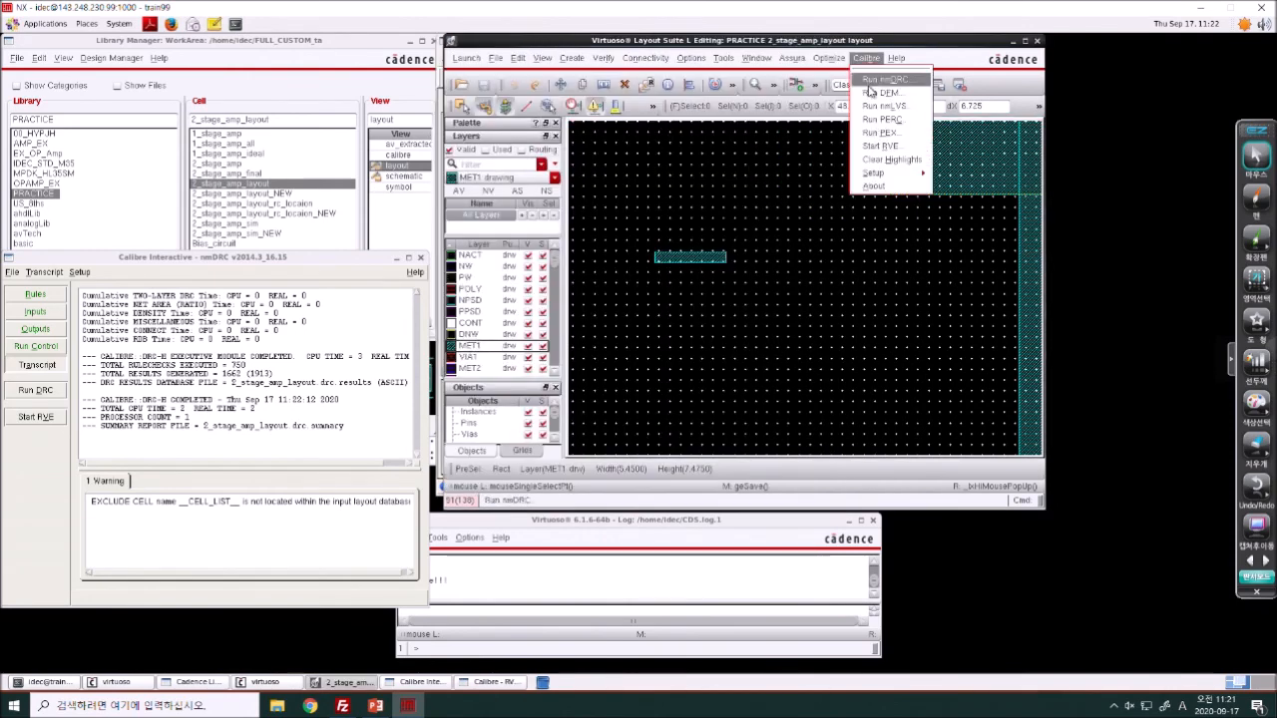
click(879, 160)
- Set the layer map file in the Calibre Layout Export setup to /home/idec/FULL_CUSTOM_ta/HL35S.layerMap
click(866, 58)
mouse_move(878, 174)
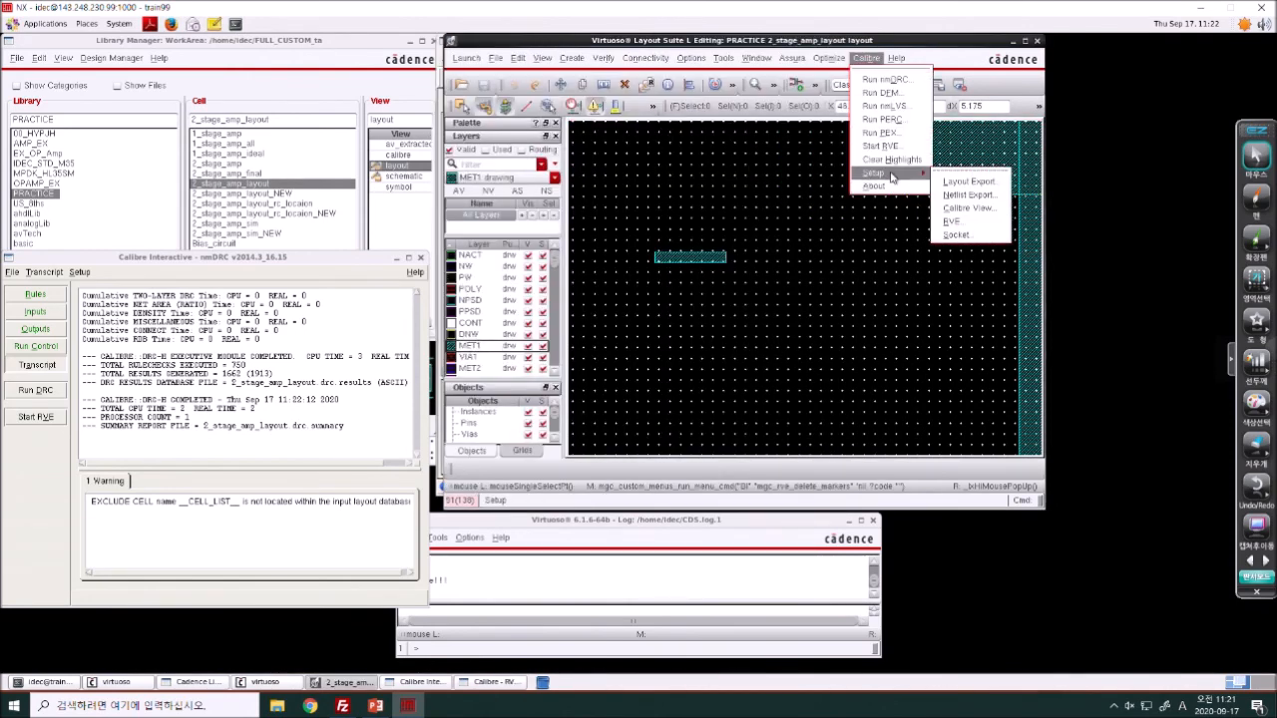
click(958, 181)
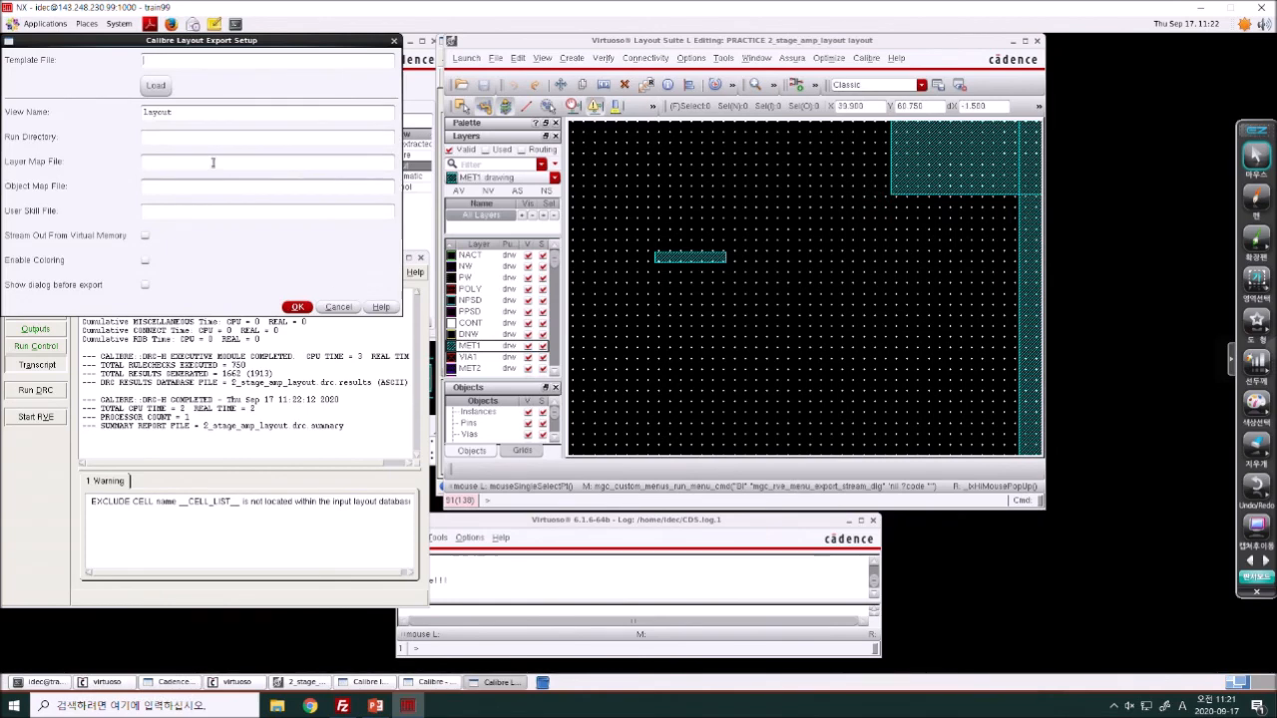
click(435, 445)
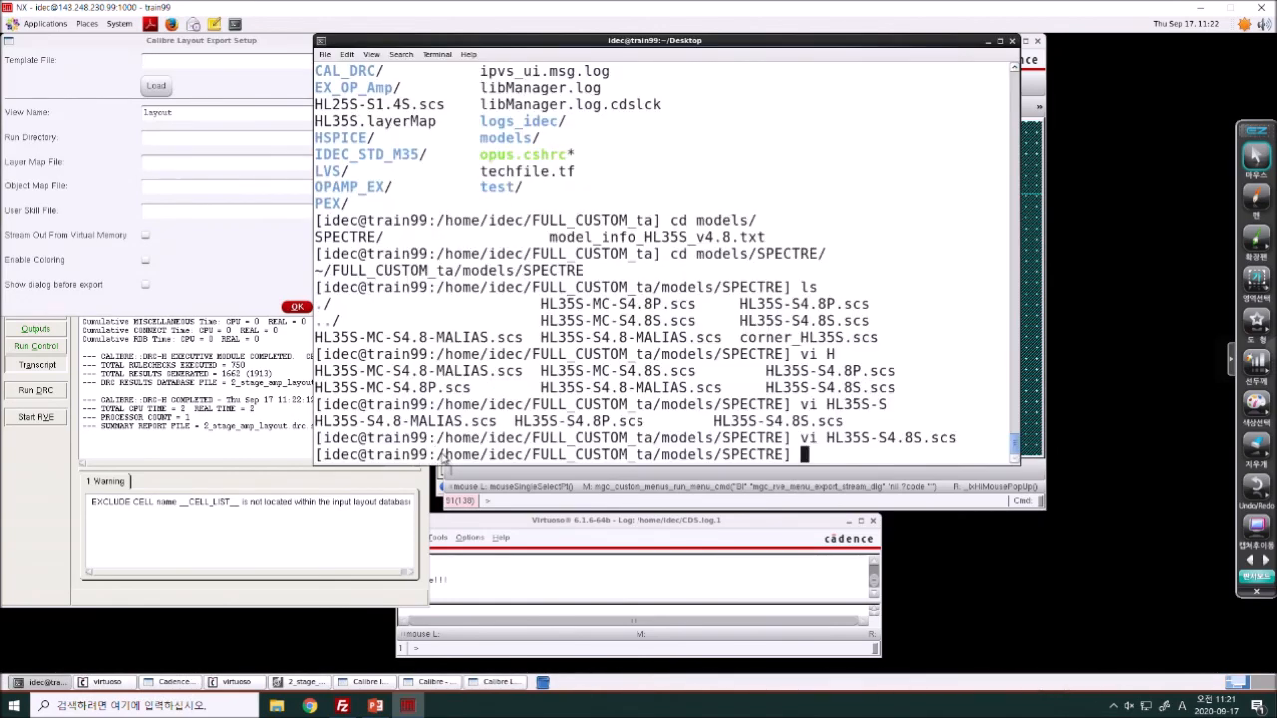
drag(438, 453, 653, 454)
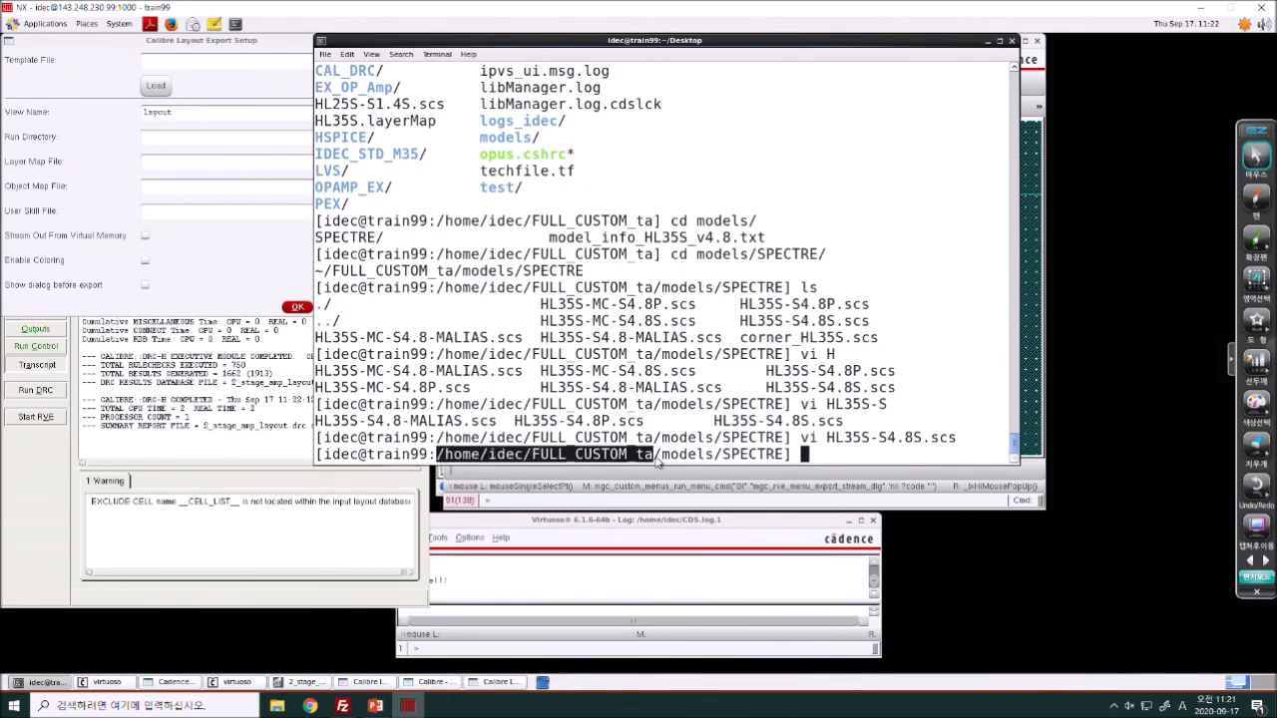
middle_click(176, 160)
text(/home/idec/FULL_CUSTOM_ta/)
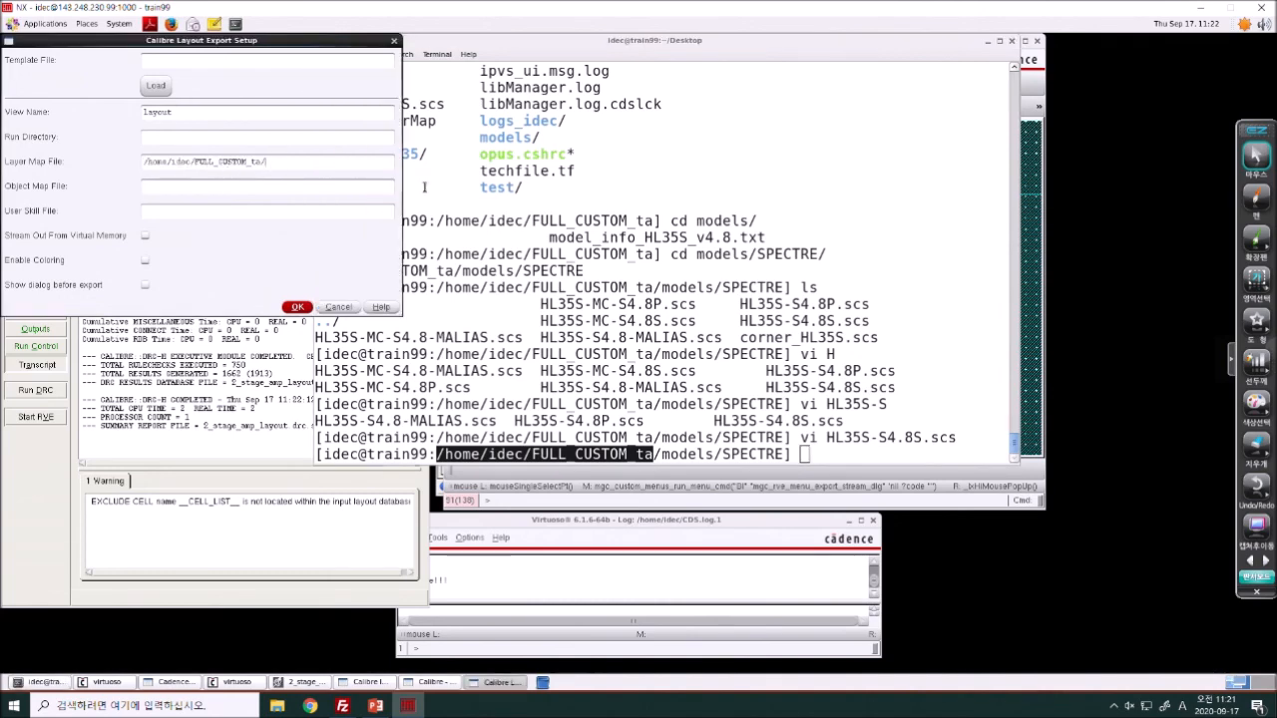
click(524, 238)
scroll(524, 238, up, 2)
drag(436, 224, 314, 227)
middle_click(295, 163)
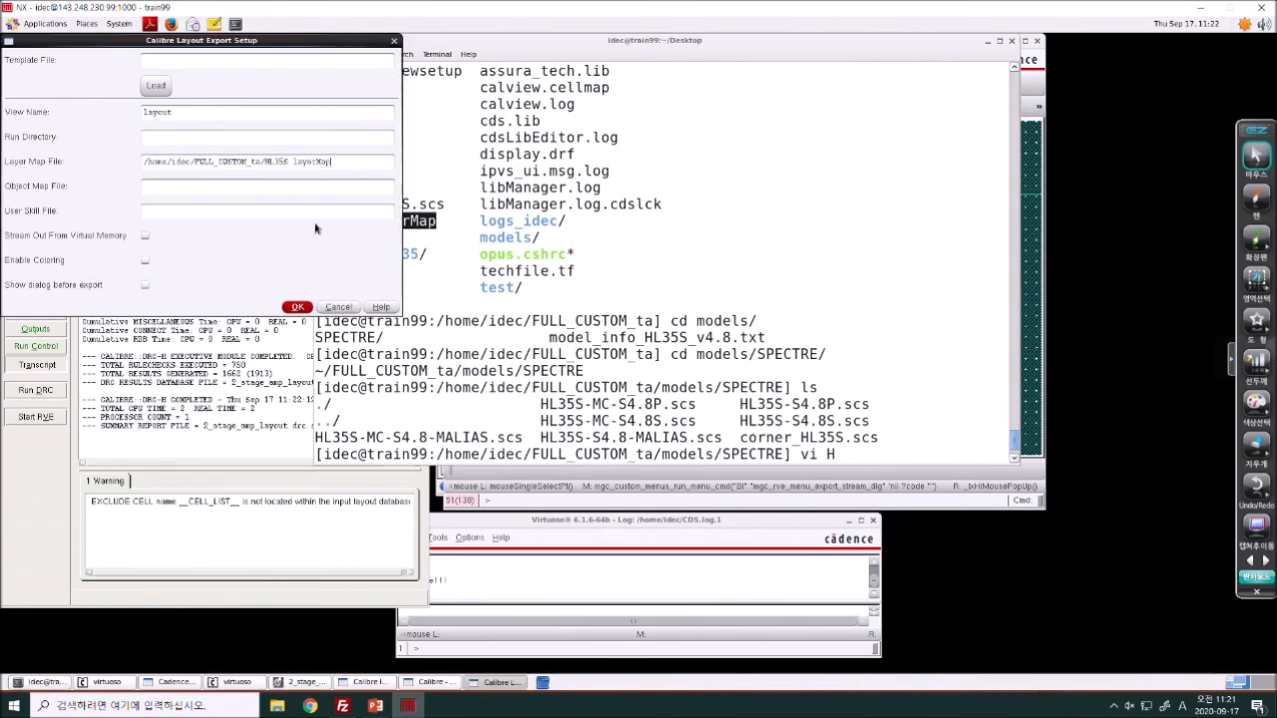
click(297, 306)
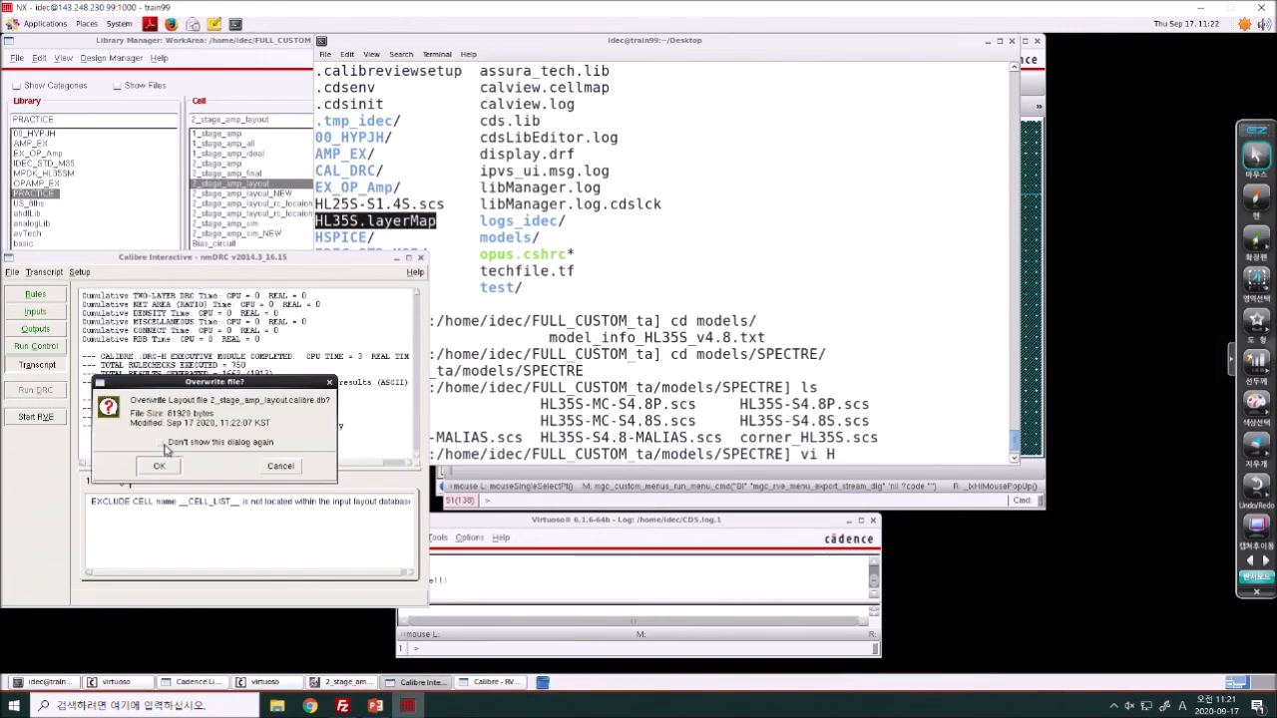
- Rerun DRC, overwriting the exported layout file 2_stage_amp_layout.calibre.db, and close the summary report
click(161, 466)
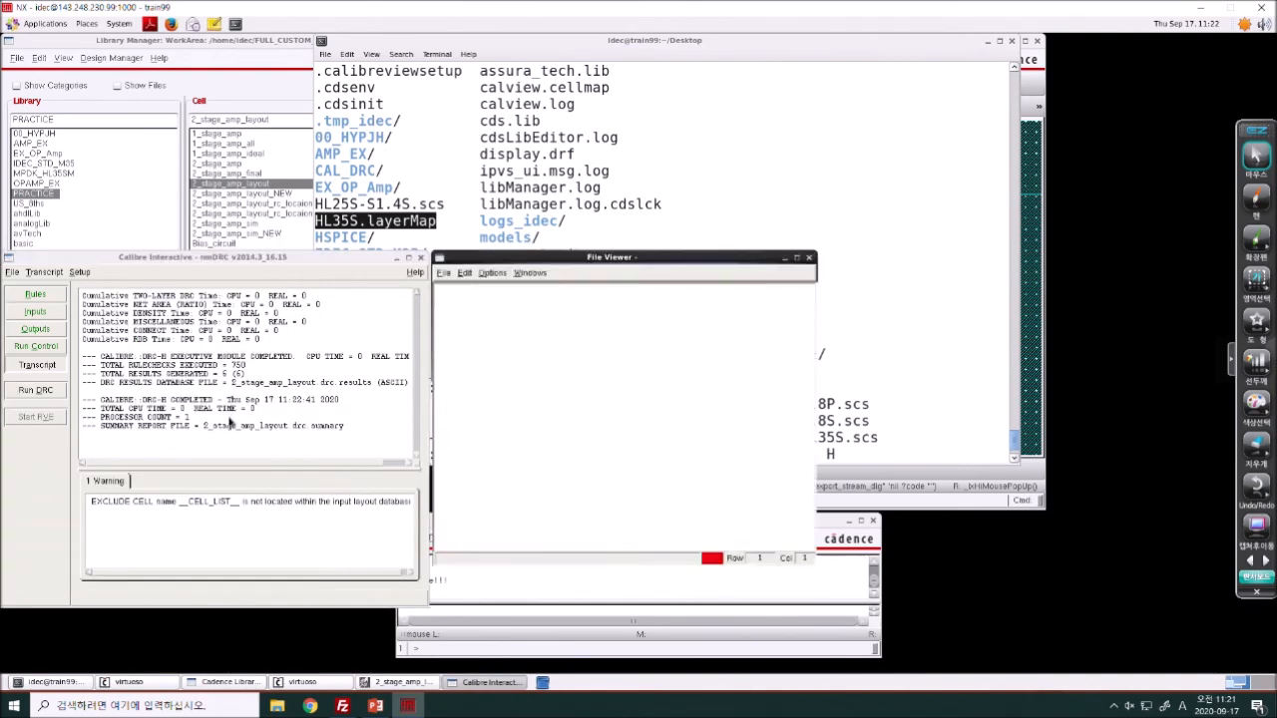
click(809, 256)
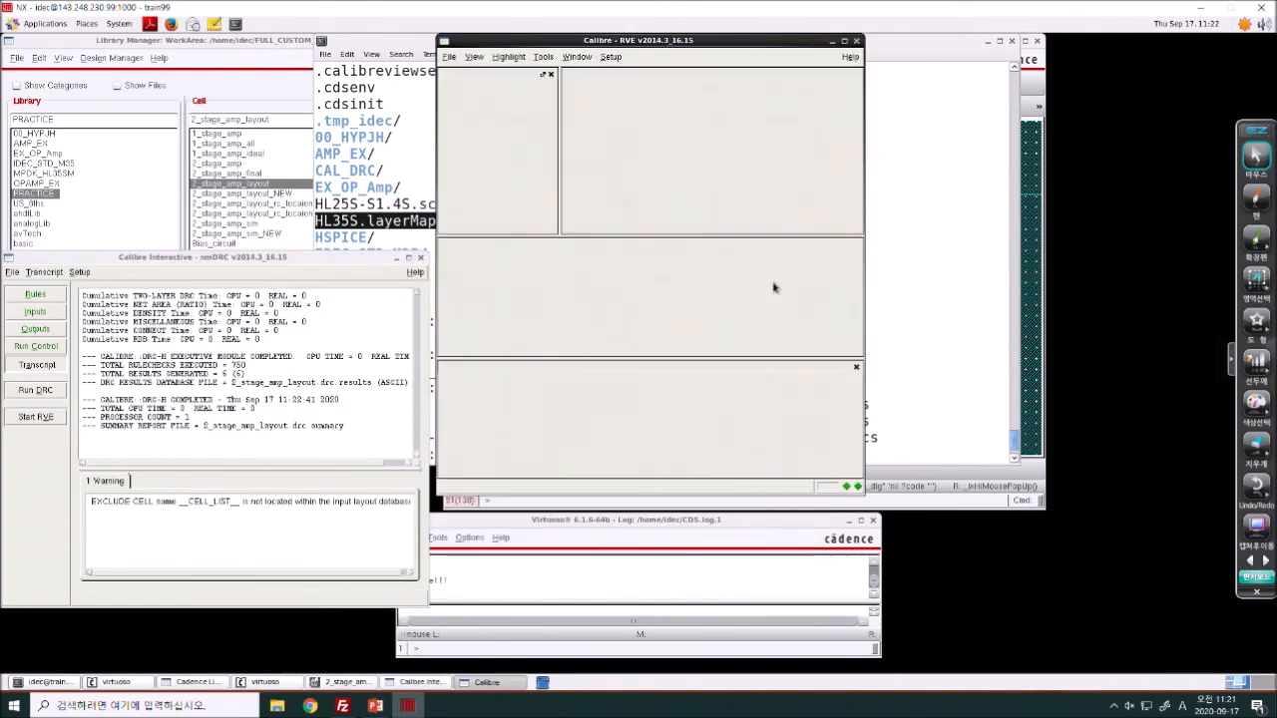
right_click(504, 136)
click(758, 158)
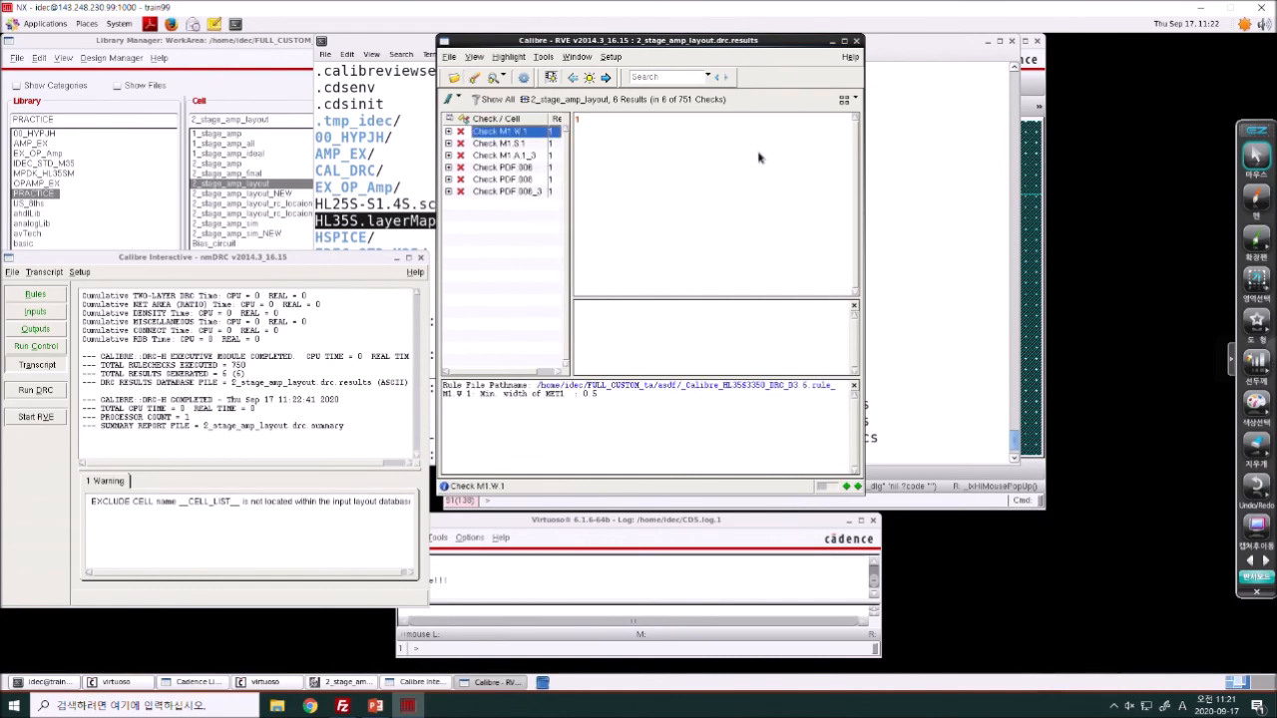
- Highlight result 1 of the M1.W.1 check in the layout from the DRC results
right_click(540, 132)
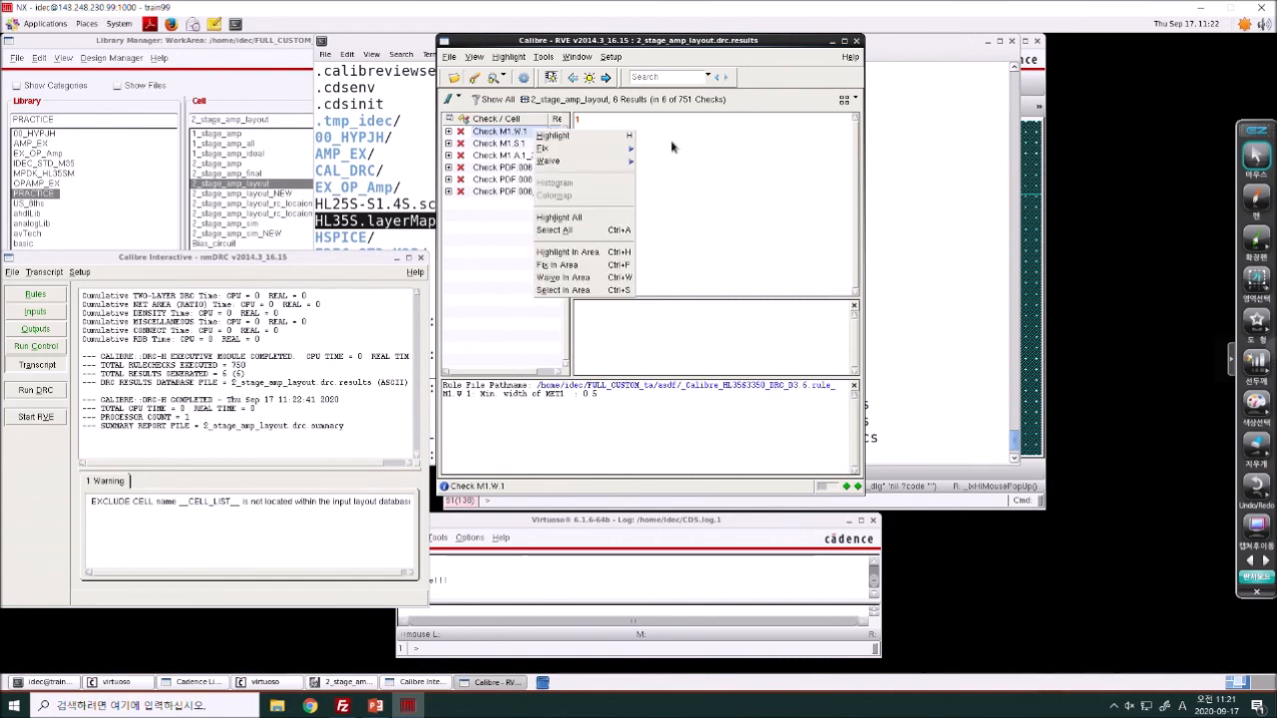
click(564, 131)
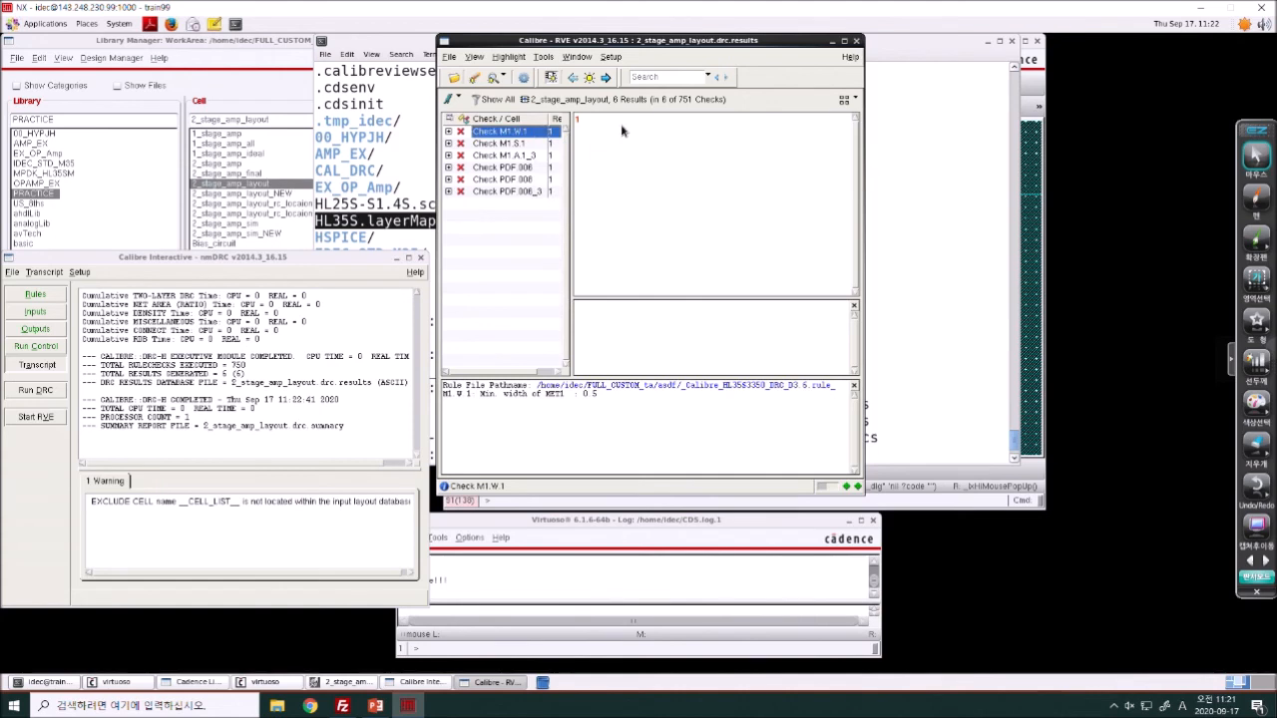
right_click(529, 132)
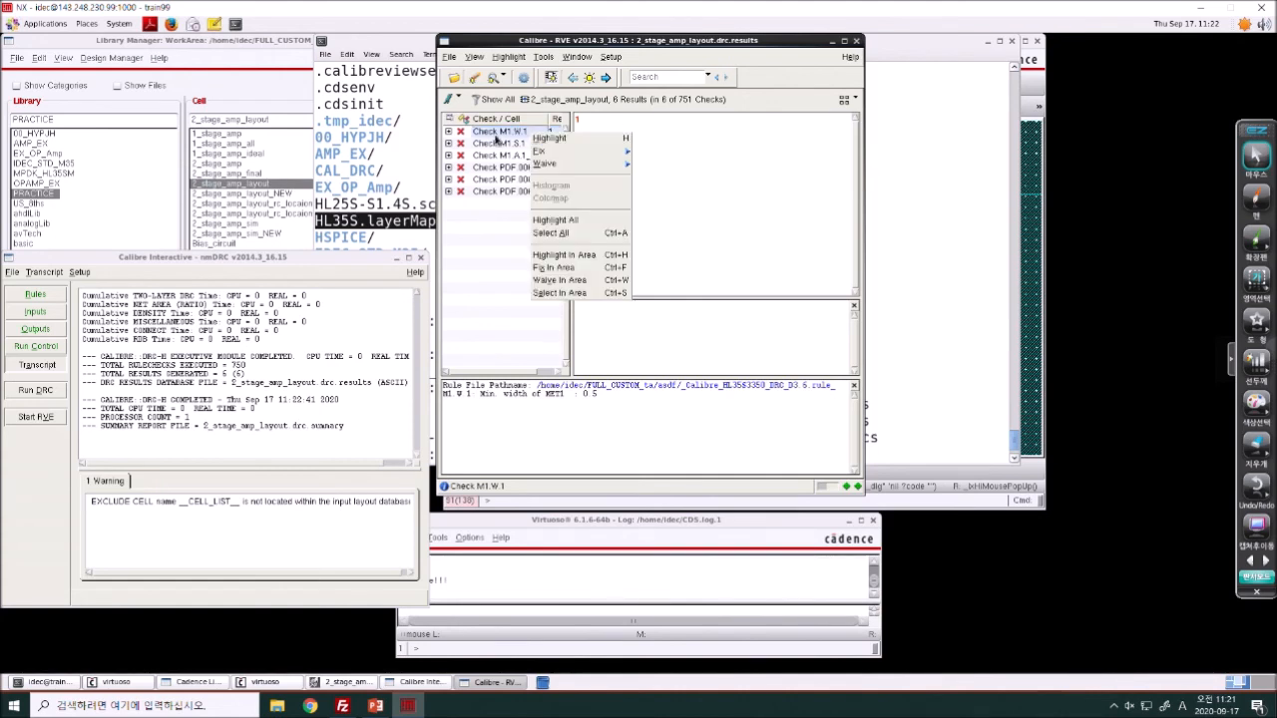
click(498, 137)
right_click(502, 132)
click(513, 141)
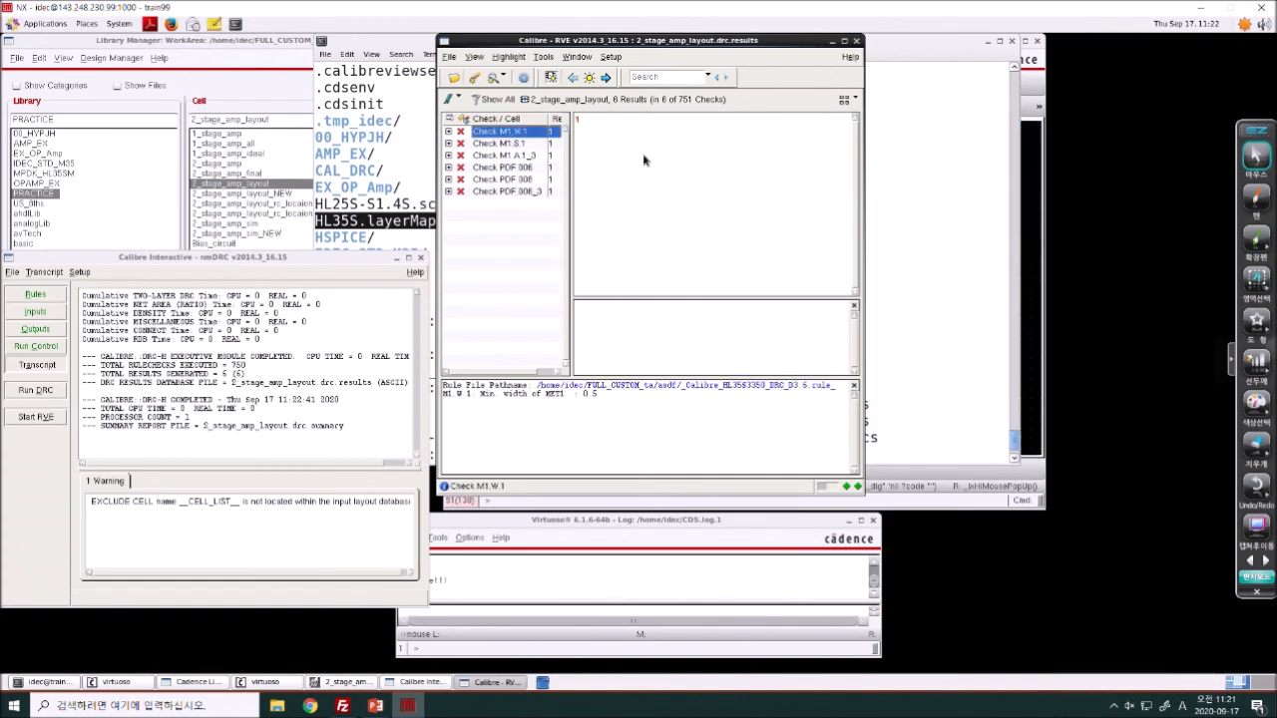
right_click(580, 122)
click(589, 124)
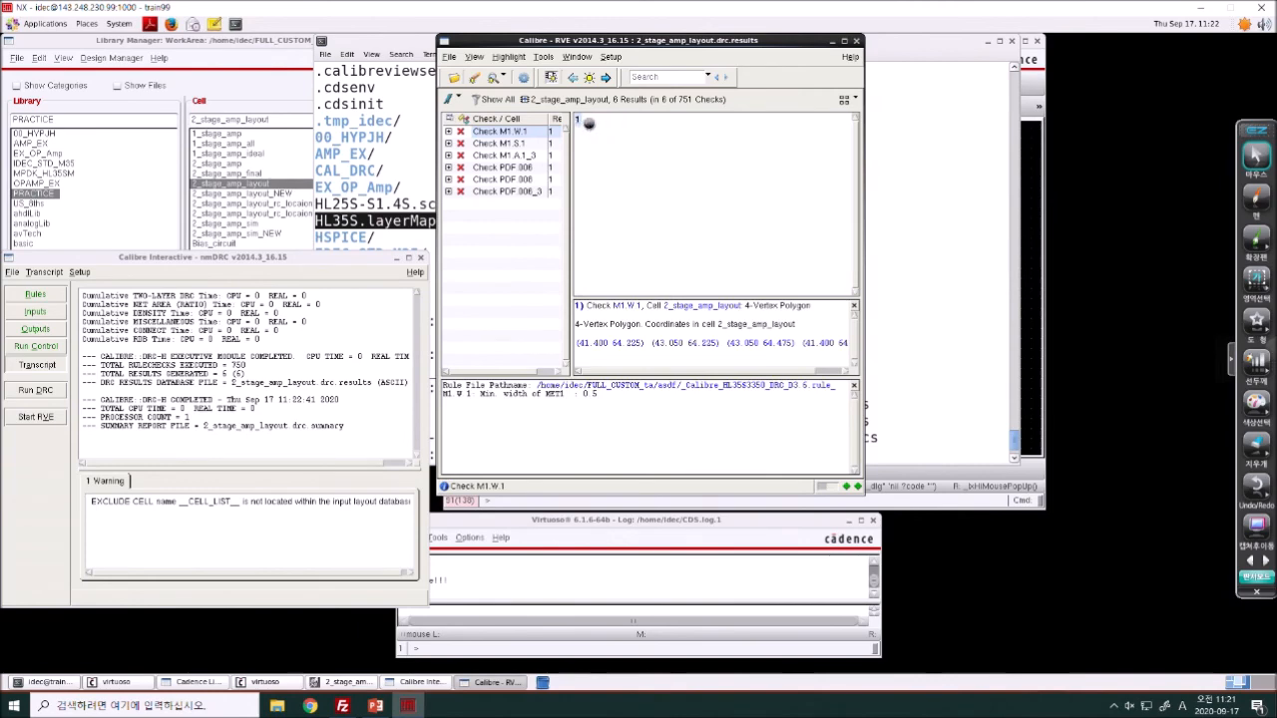
- Place the layout window beside the DRC results, compare the M1.W.1 rule text, and select the highlighted MET1 rectangle
click(1030, 215)
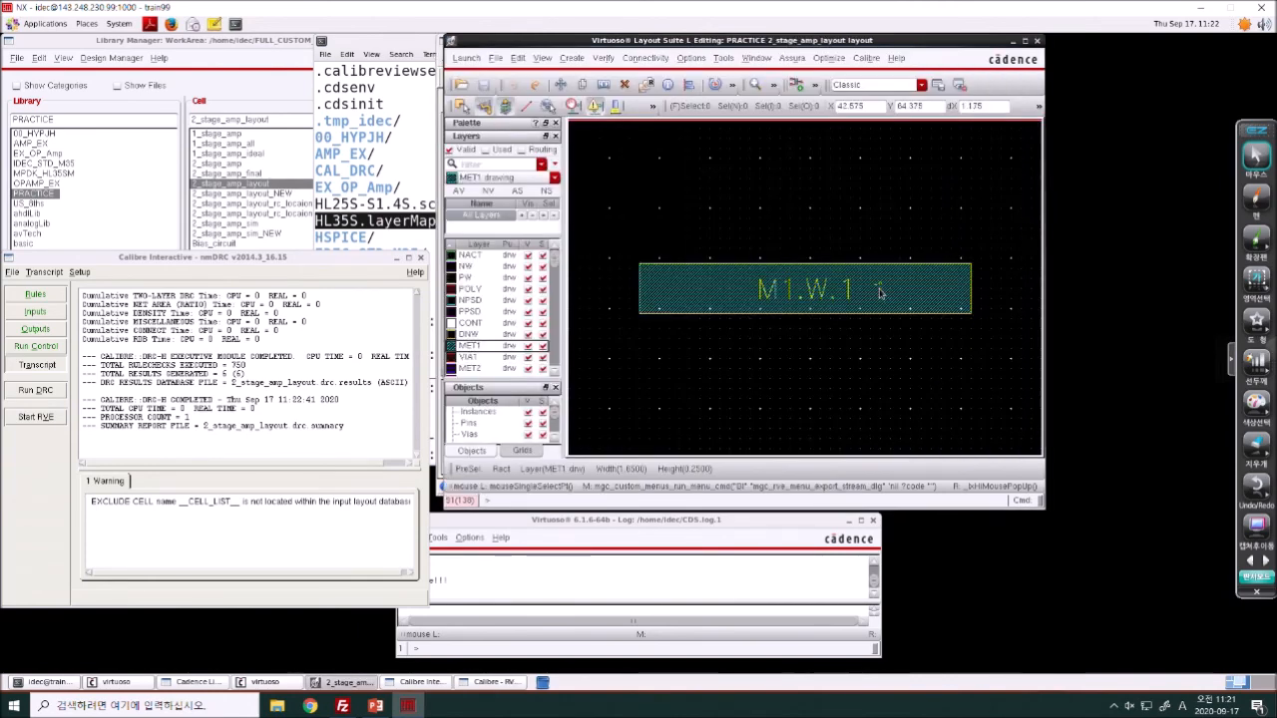
drag(674, 42, 969, 41)
click(587, 427)
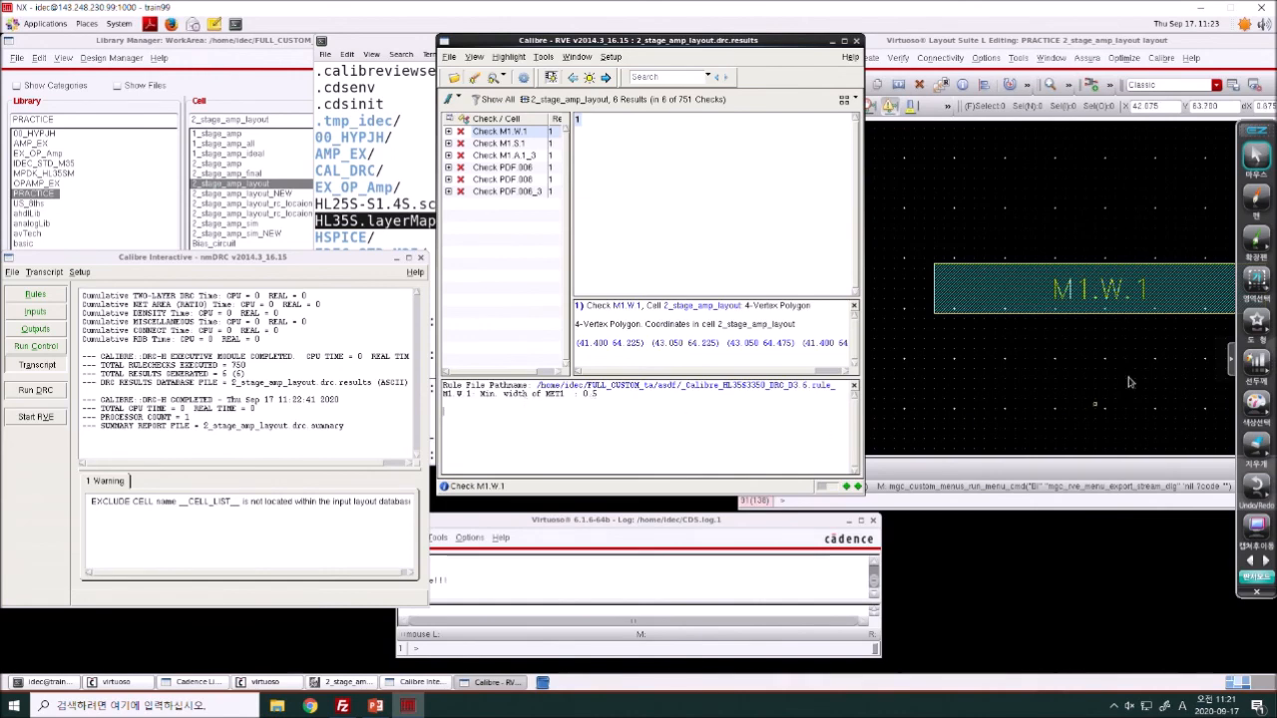
click(1132, 313)
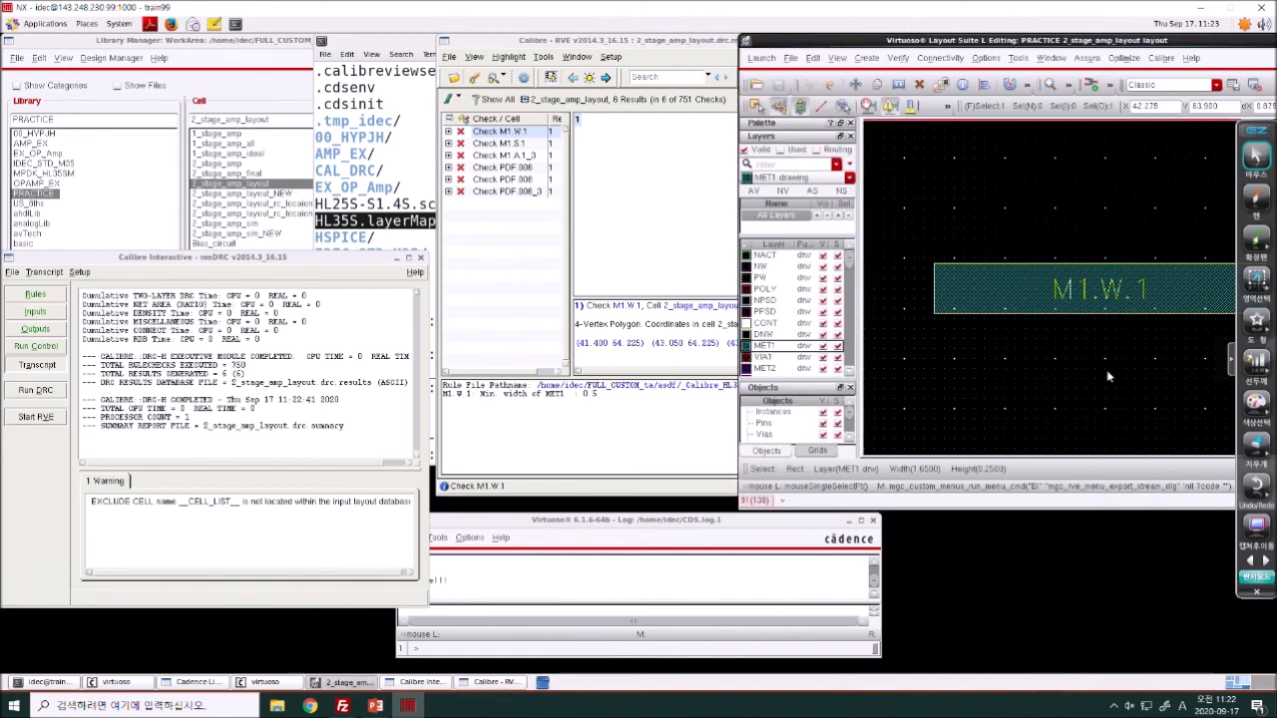
- Highlight the M1.S.1 check in the layout and examine the MET1 spacing at the marked edge against its rule text
key(shift+z)
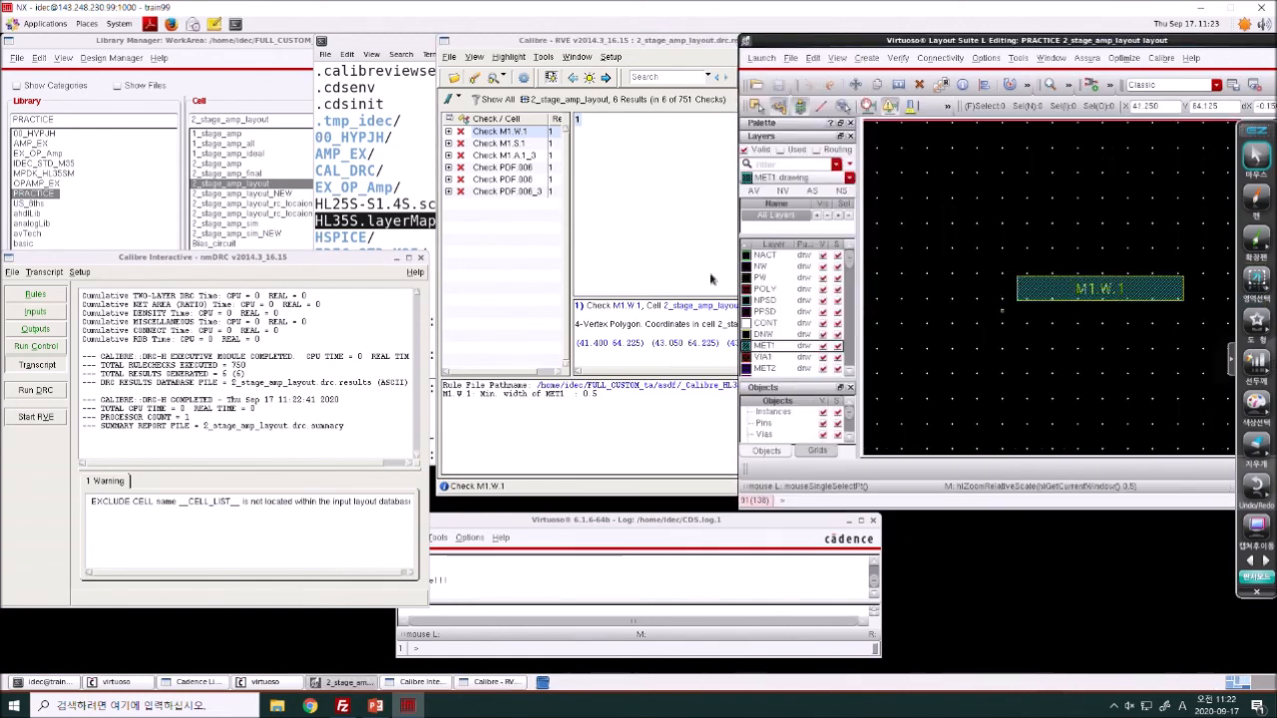
click(519, 145)
right_click(519, 146)
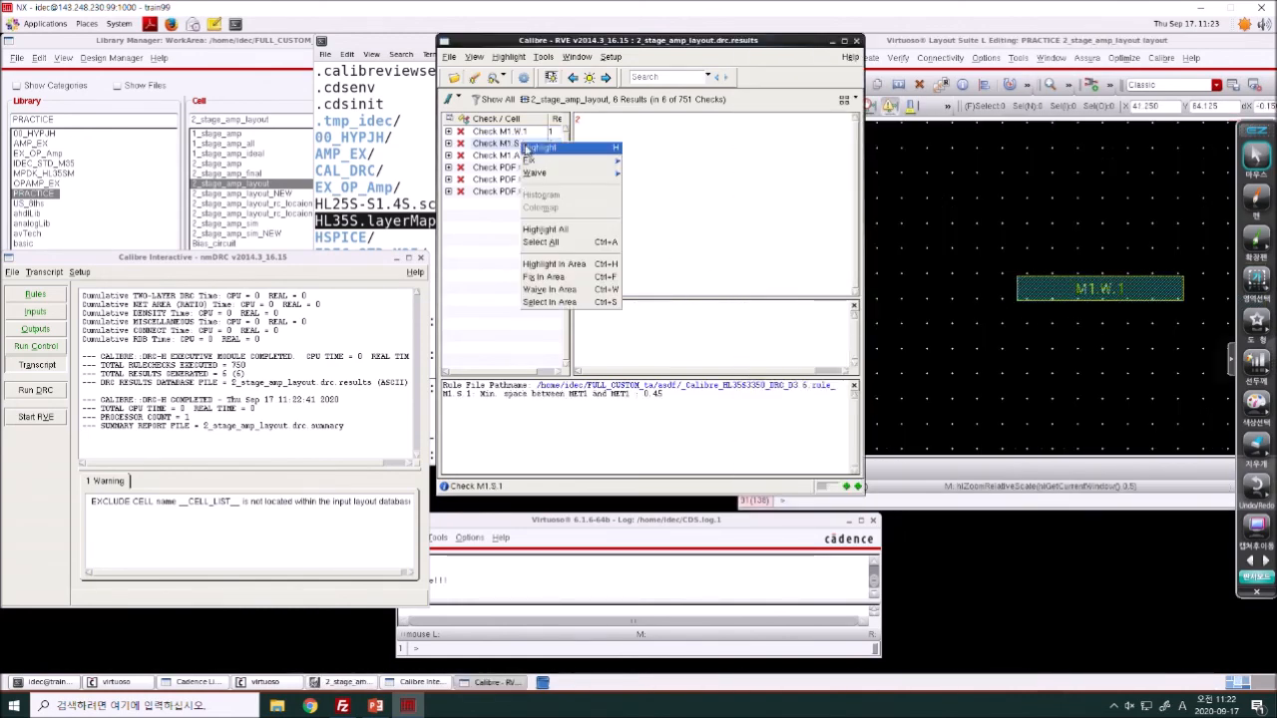
click(530, 151)
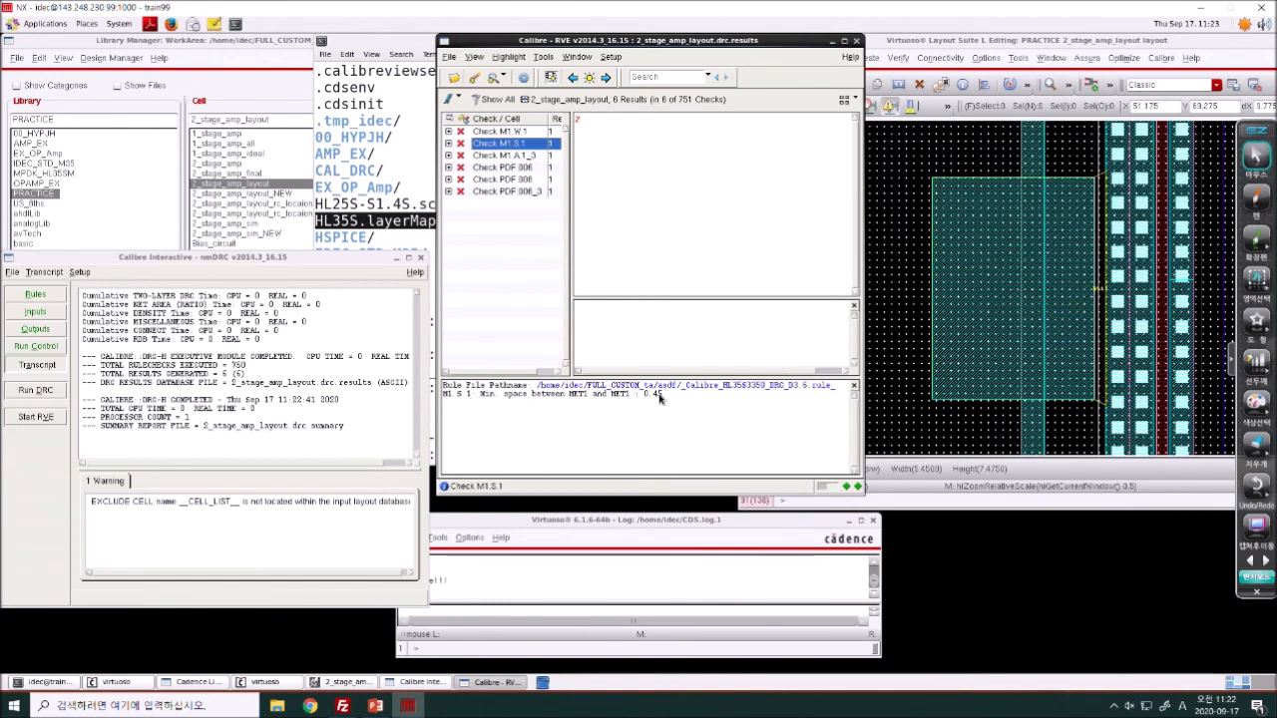
right_drag(1049, 141, 1118, 210)
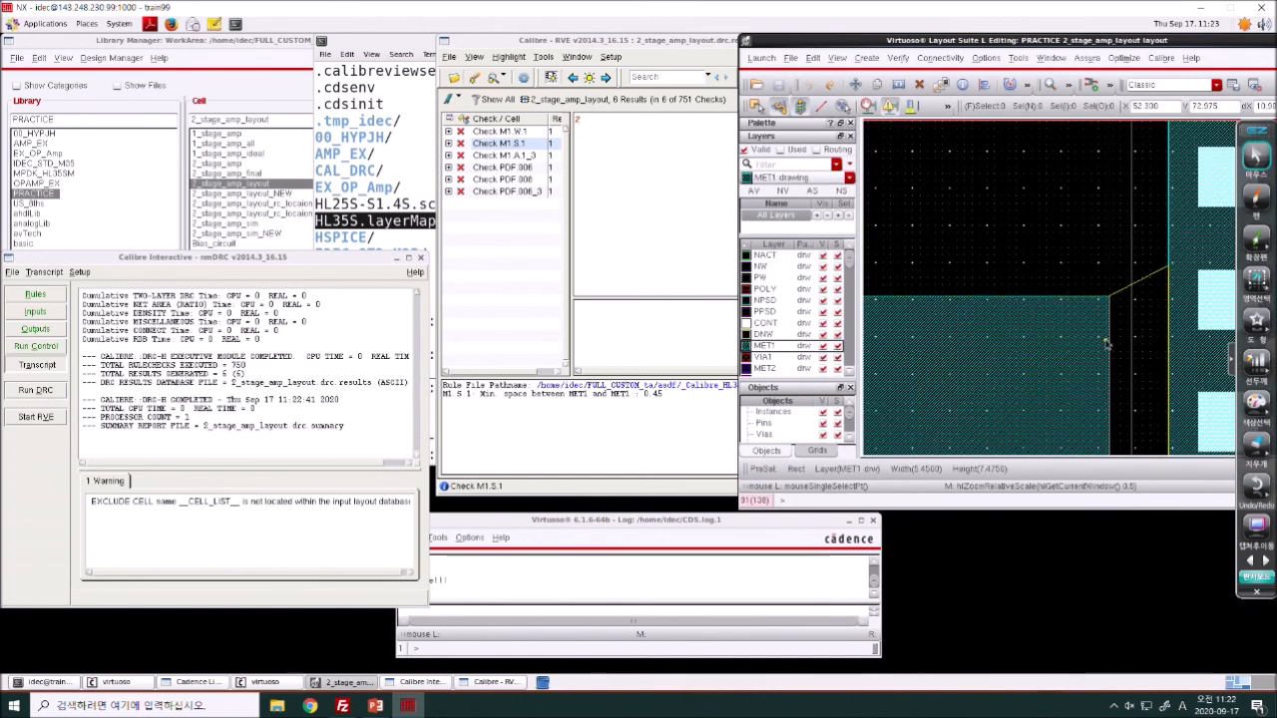
- Read the M1.A.1_3 minimum-area rule, highlight its result in the layout, and examine the marked MET1 rectangle
click(526, 158)
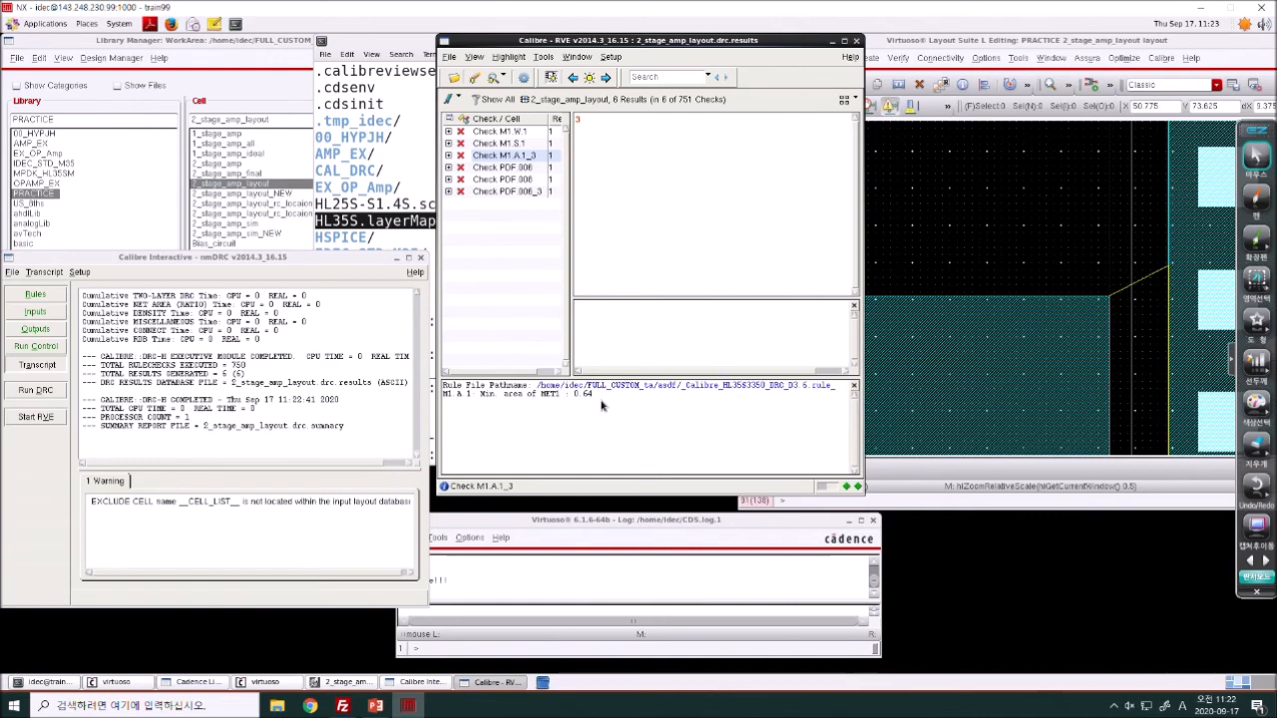
click(1081, 205)
key(f)
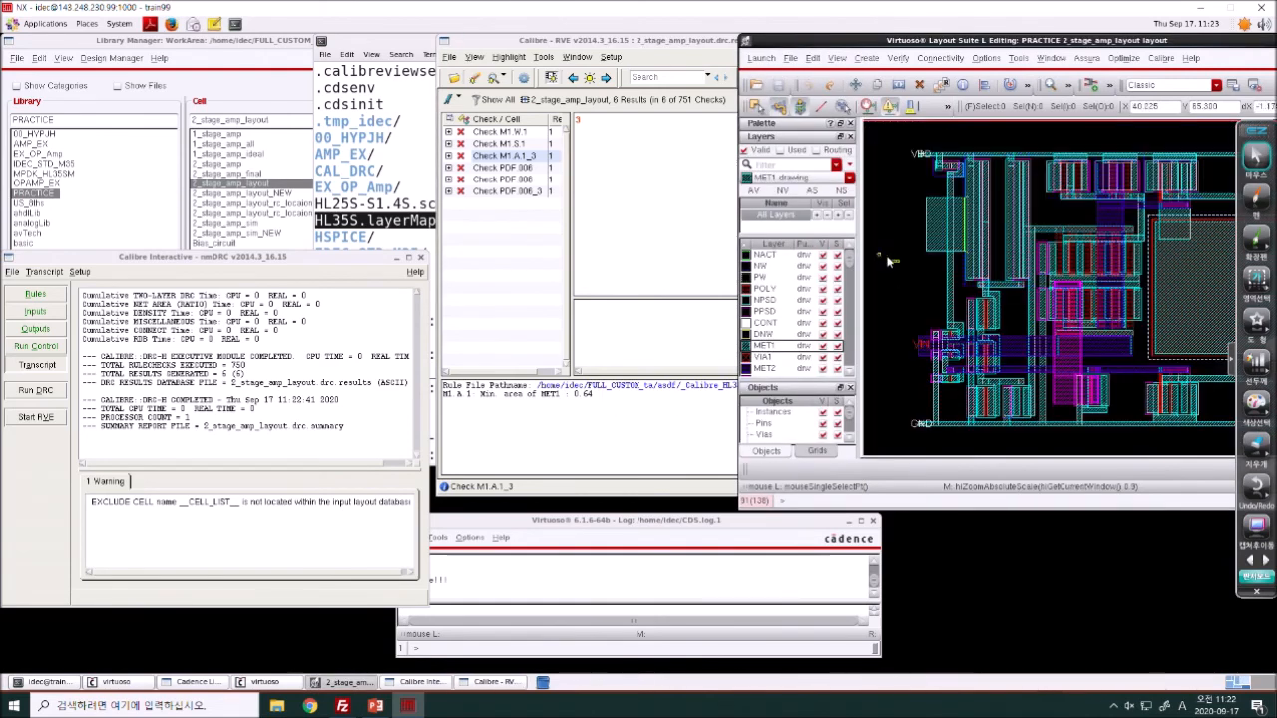
right_drag(878, 251, 909, 274)
click(526, 156)
right_click(526, 158)
click(558, 166)
click(1007, 352)
key(shift+z)
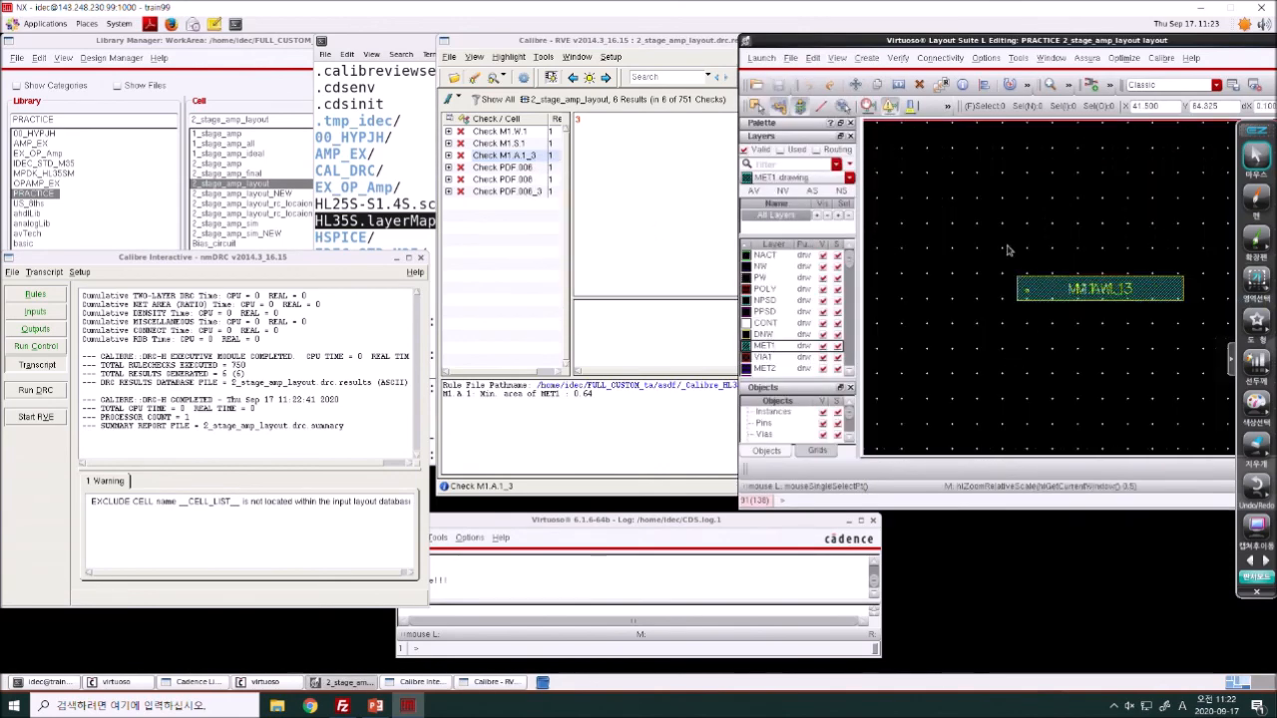
right_drag(1006, 248, 1185, 360)
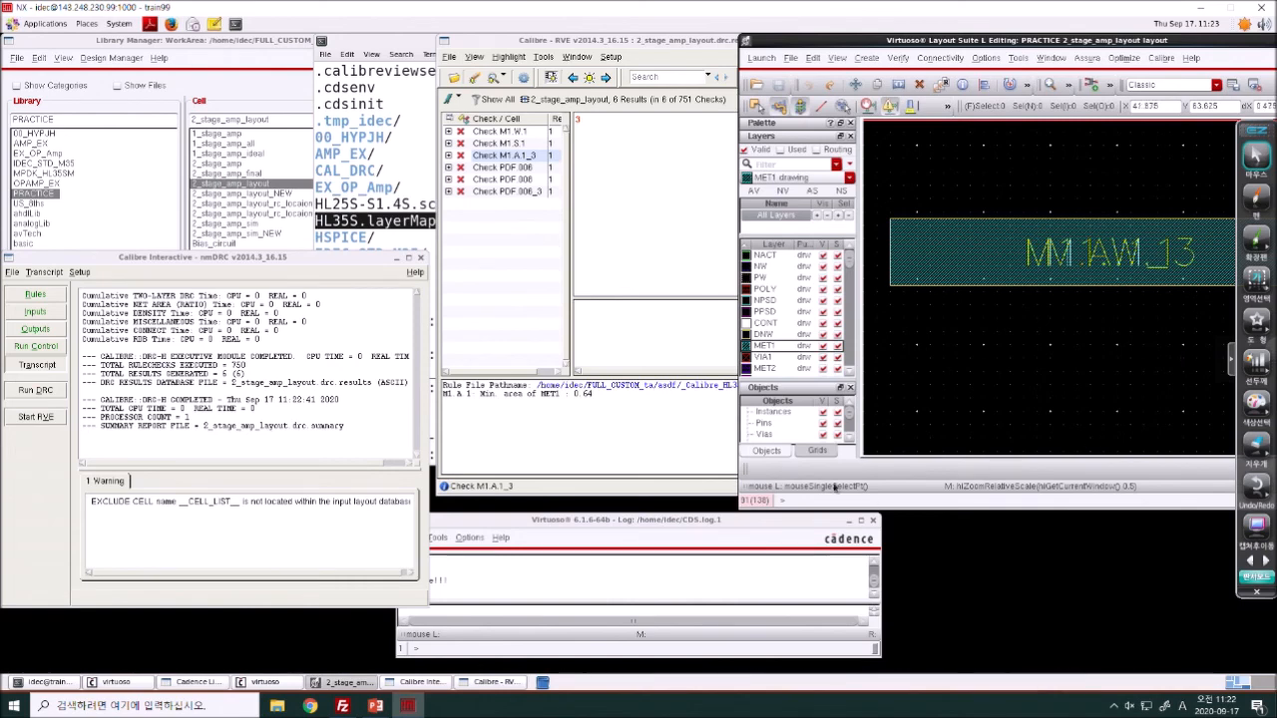
- Close the DRC results, layout and nmDRC windows, and reopen the layout view of 2_stage_amp_layout from the PRACTICE library
click(646, 417)
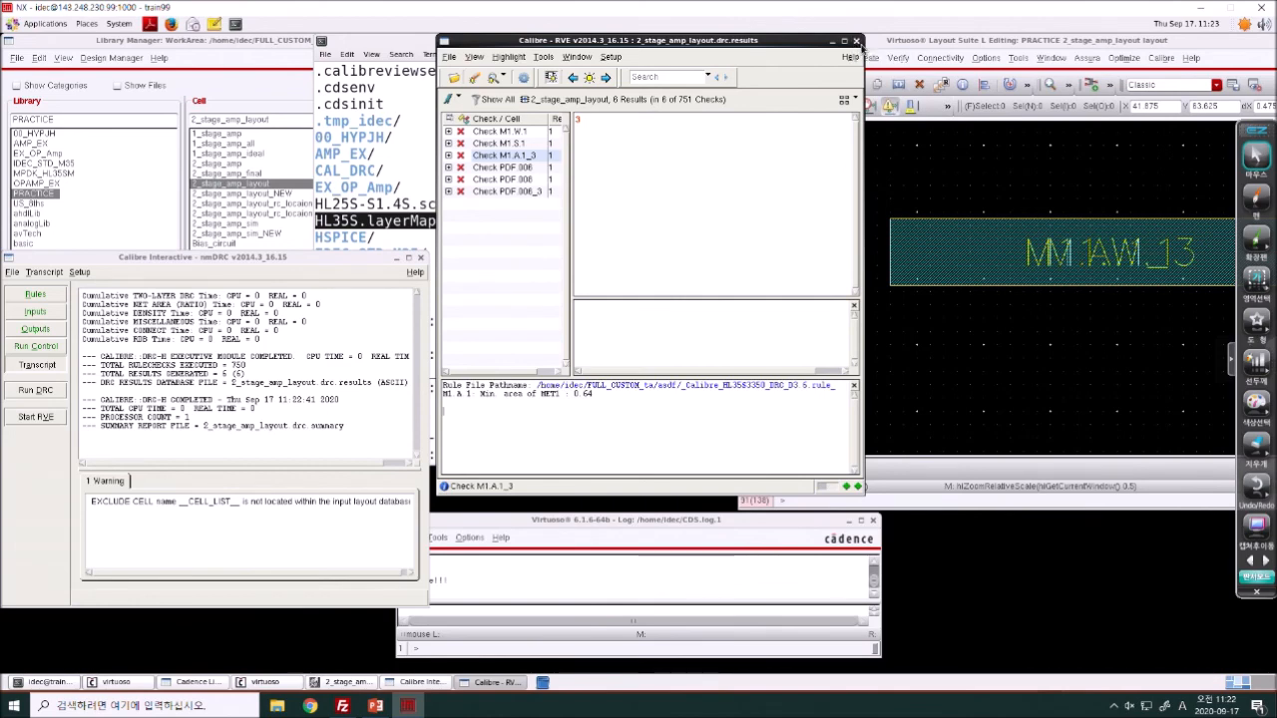
click(855, 43)
drag(1110, 46, 788, 46)
click(1011, 42)
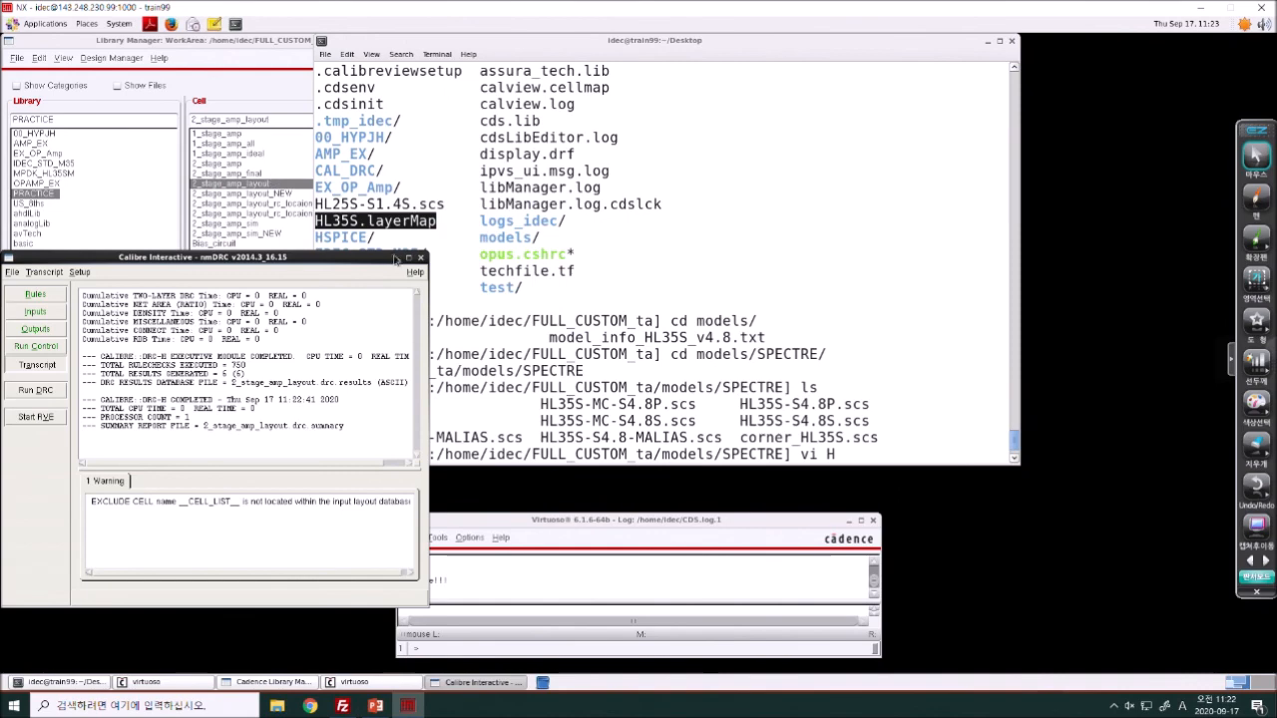
click(422, 258)
click(212, 457)
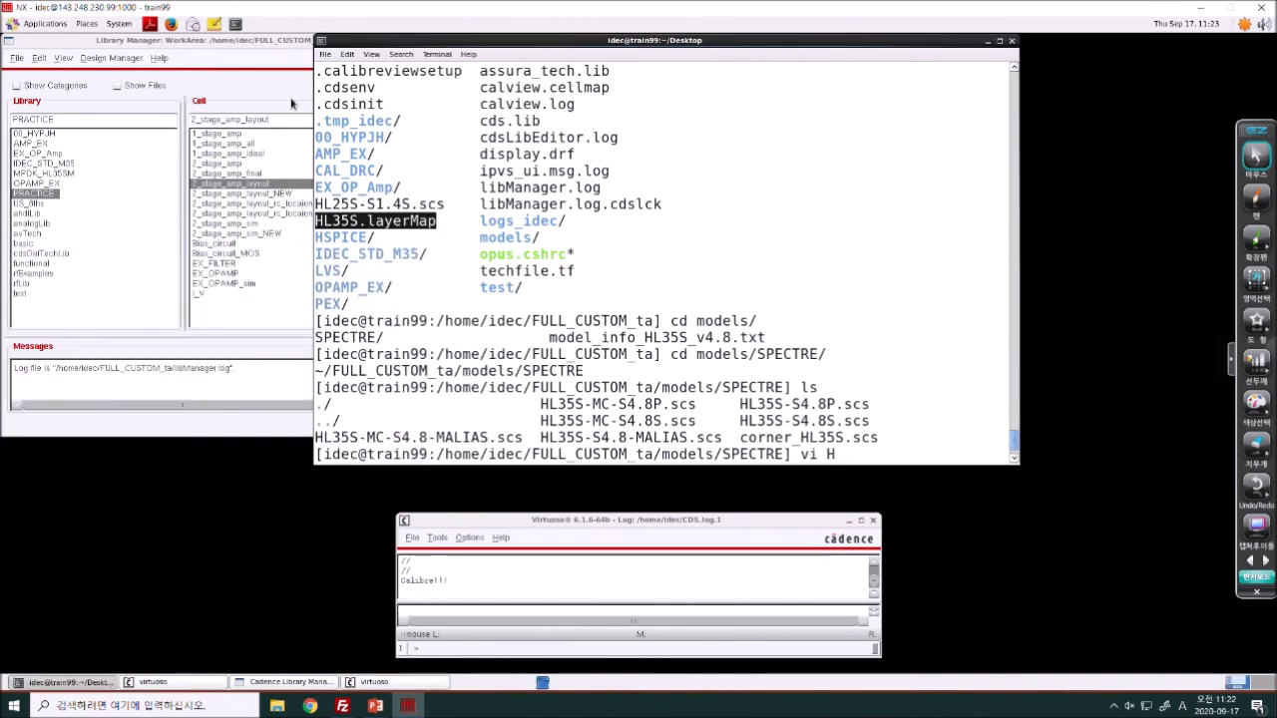
double_click(379, 165)
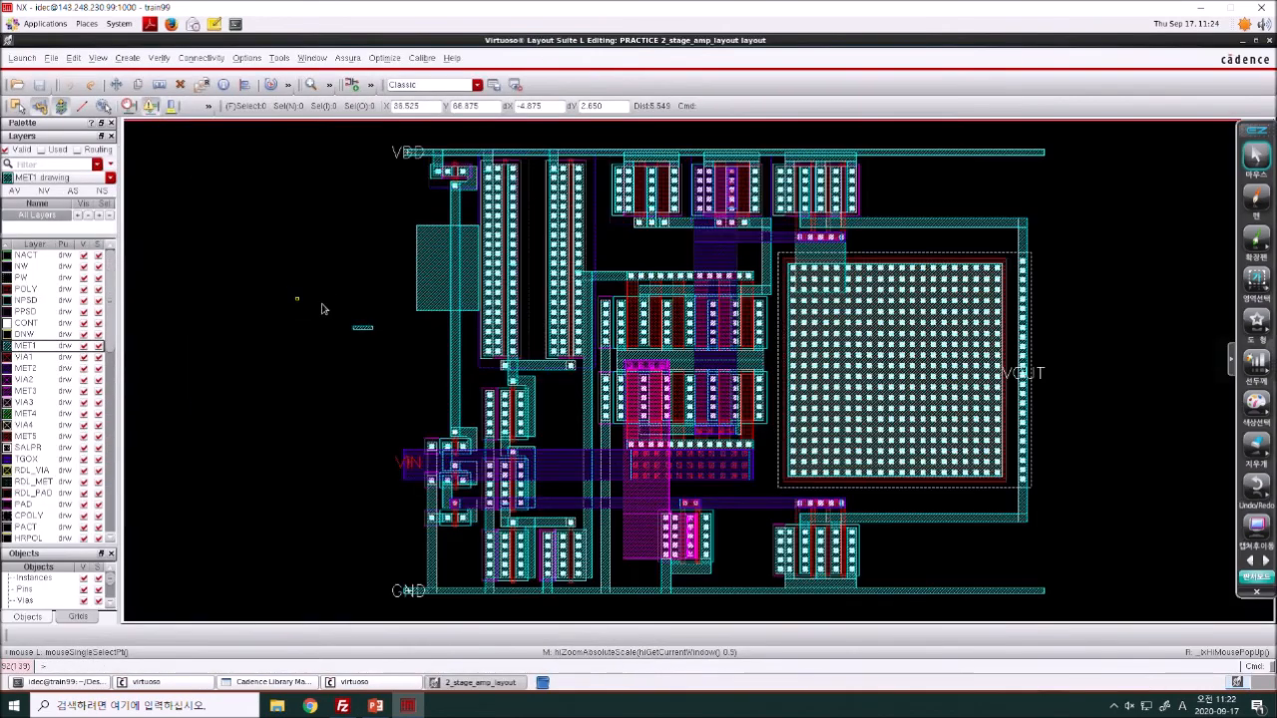
- Delete the small isolated MET1 rectangle and the larger MET1 rectangle beside the transistor column that caused the DRC errors
right_drag(326, 294, 447, 365)
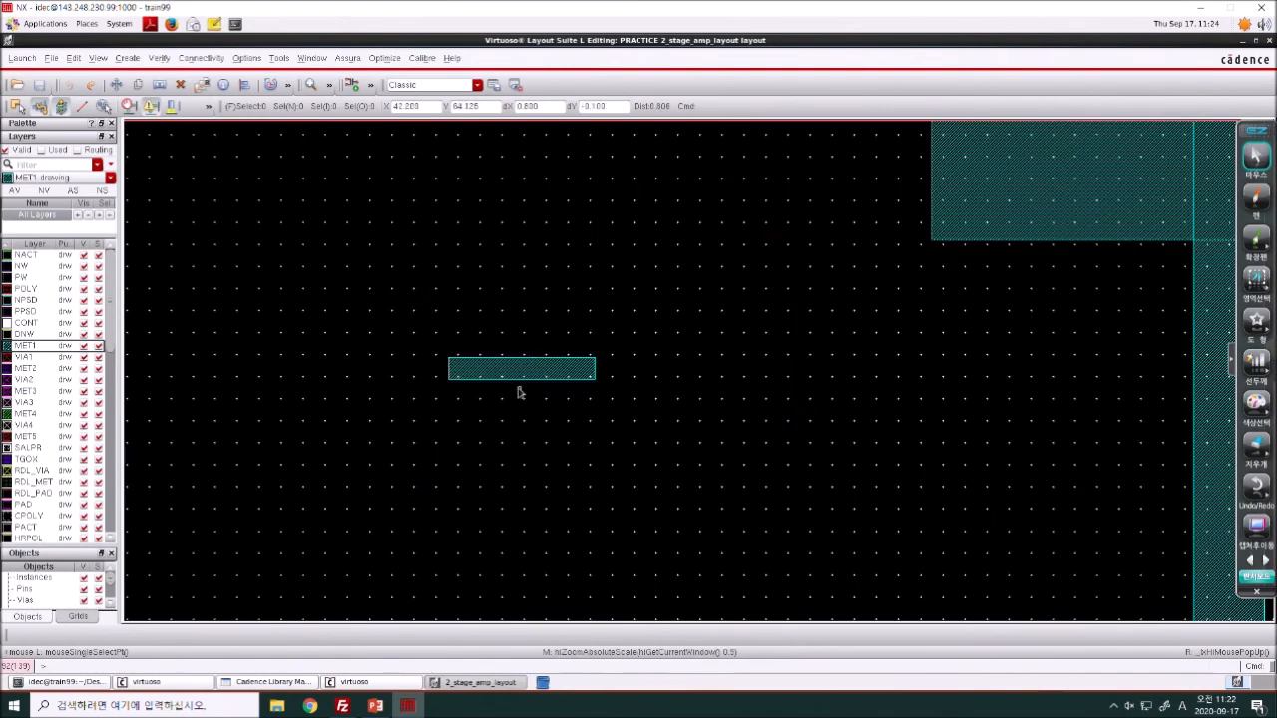
click(521, 366)
key(Delete)
click(977, 195)
key(Delete)
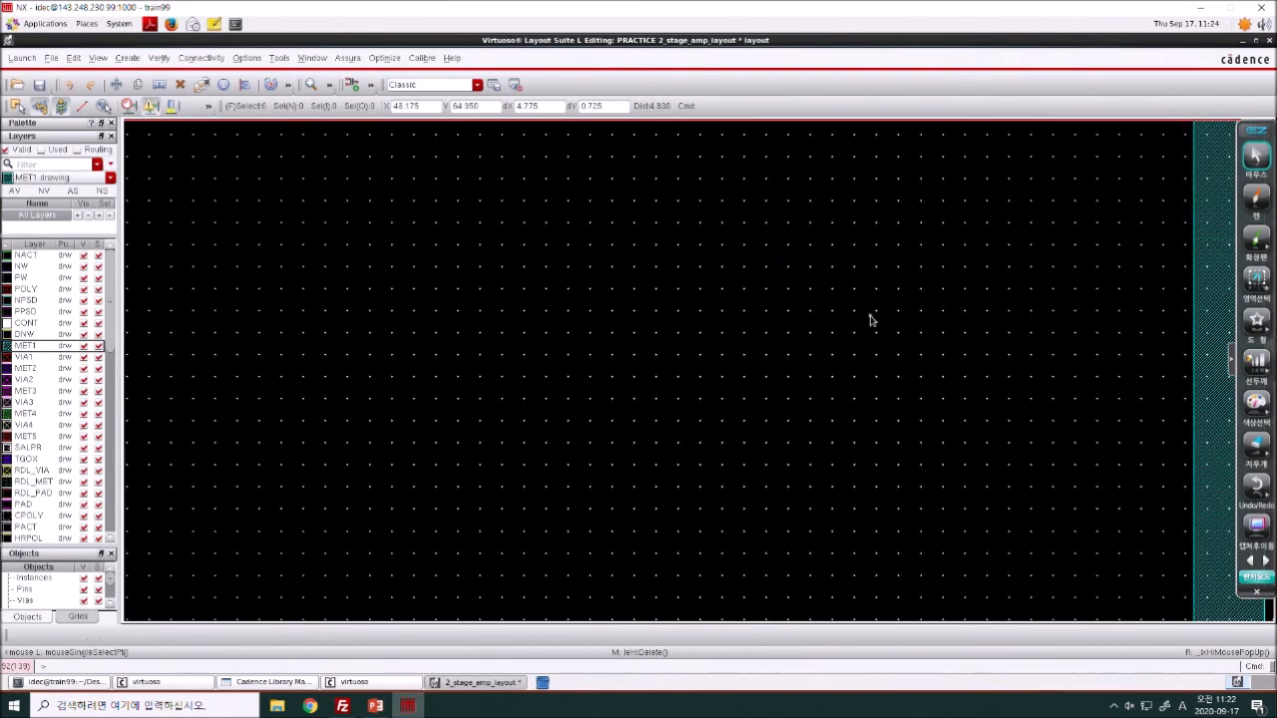
- Delete the long vertical MET1 strip near the middle of the layout and save the cell
key(f)
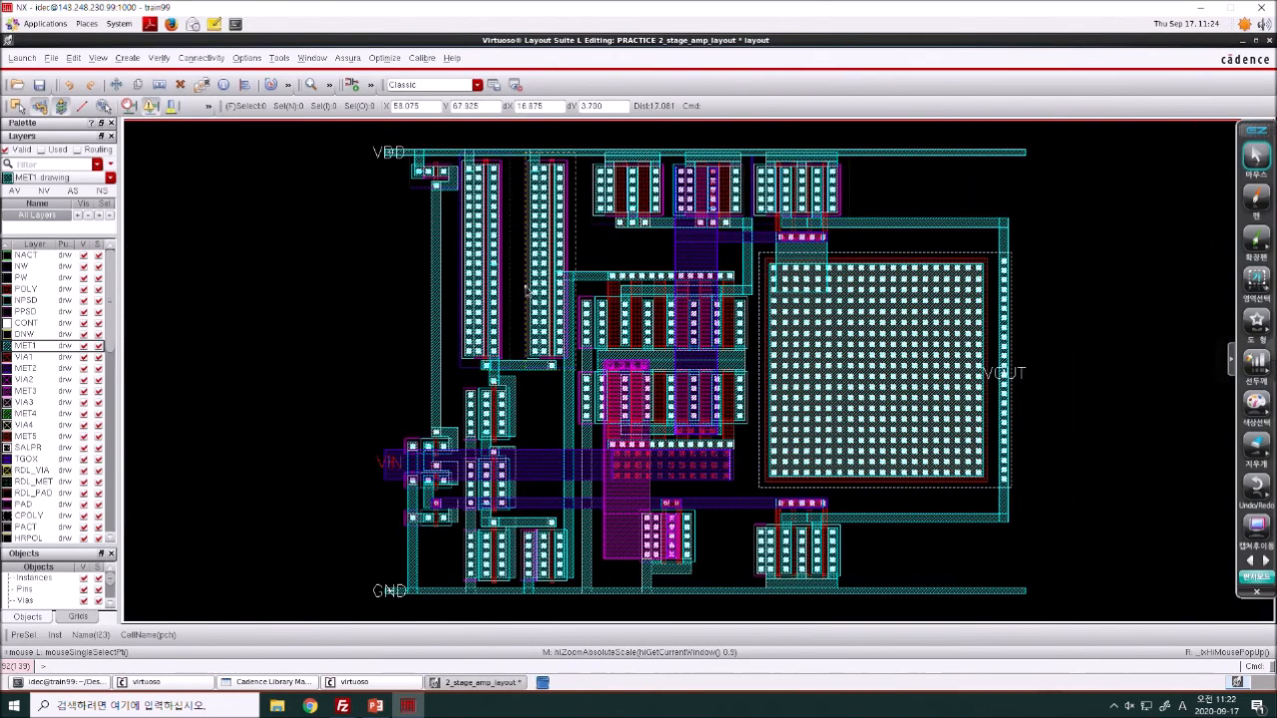
click(570, 429)
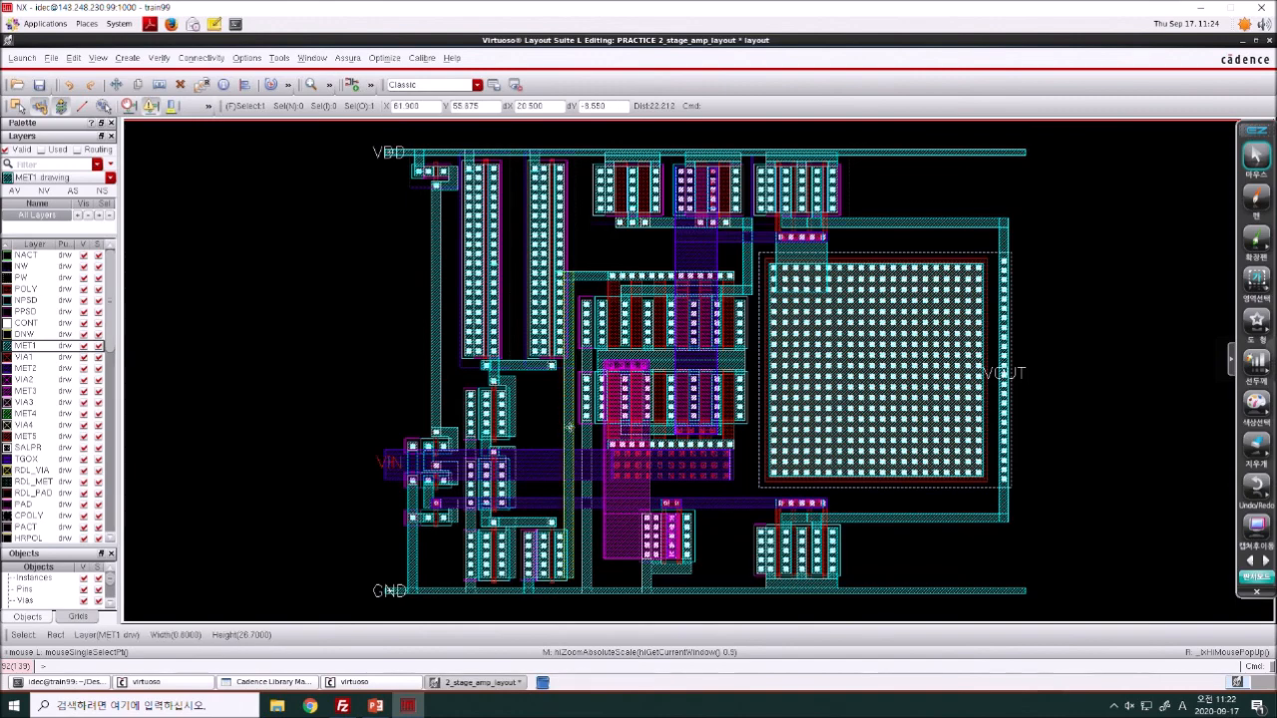
key(Delete)
key(F2)
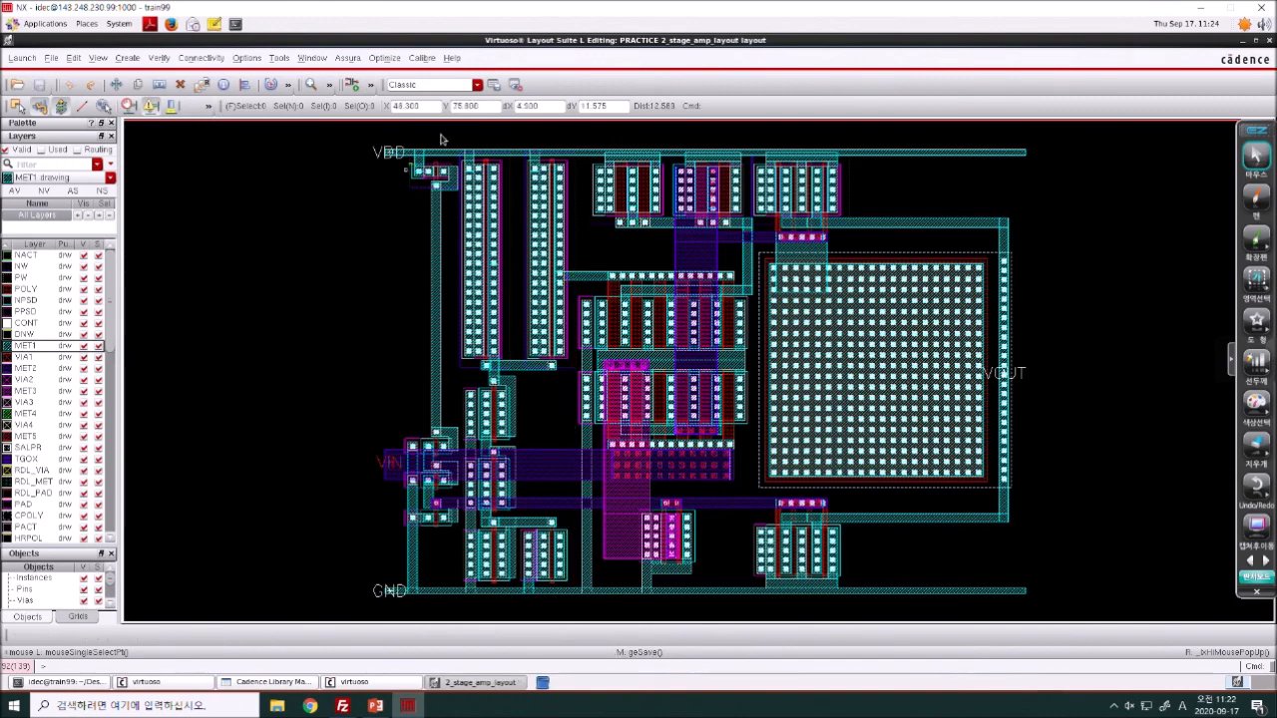
- Restore the layout to a smaller window, start Calibre nmLVS for it, and place the layout window beside the Library Manager
double_click(583, 40)
key(f)
click(504, 115)
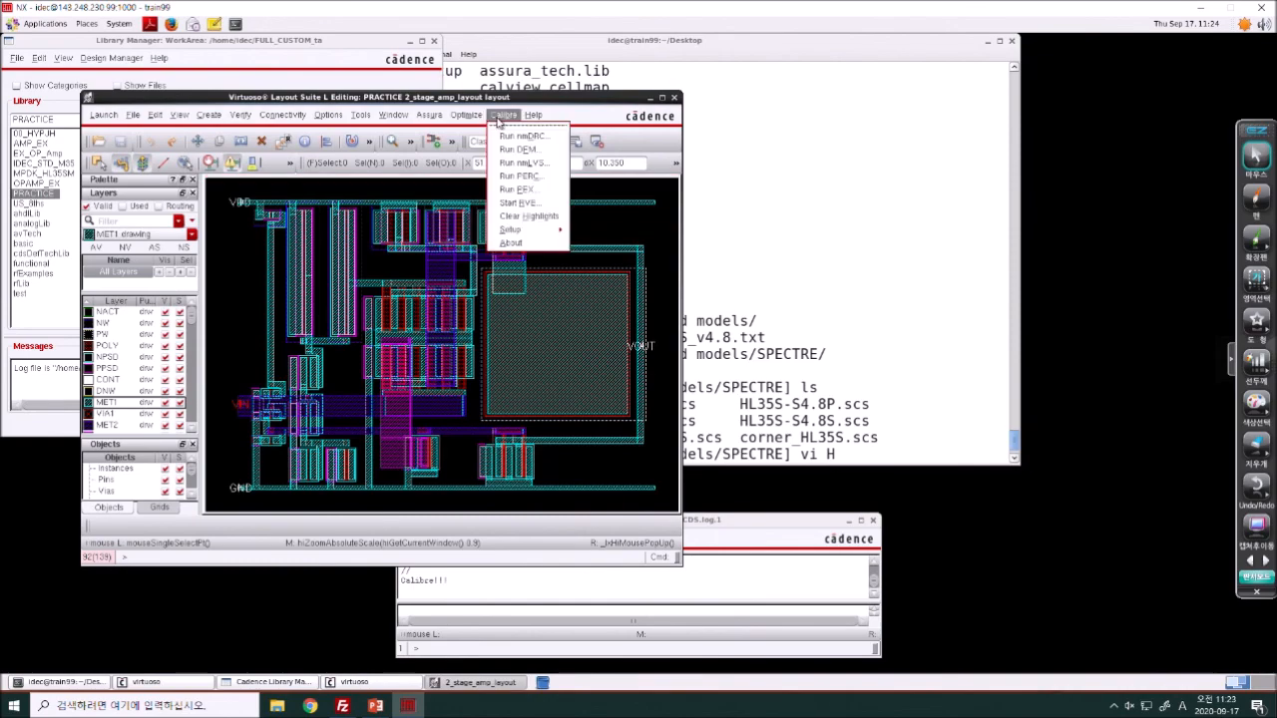
click(507, 165)
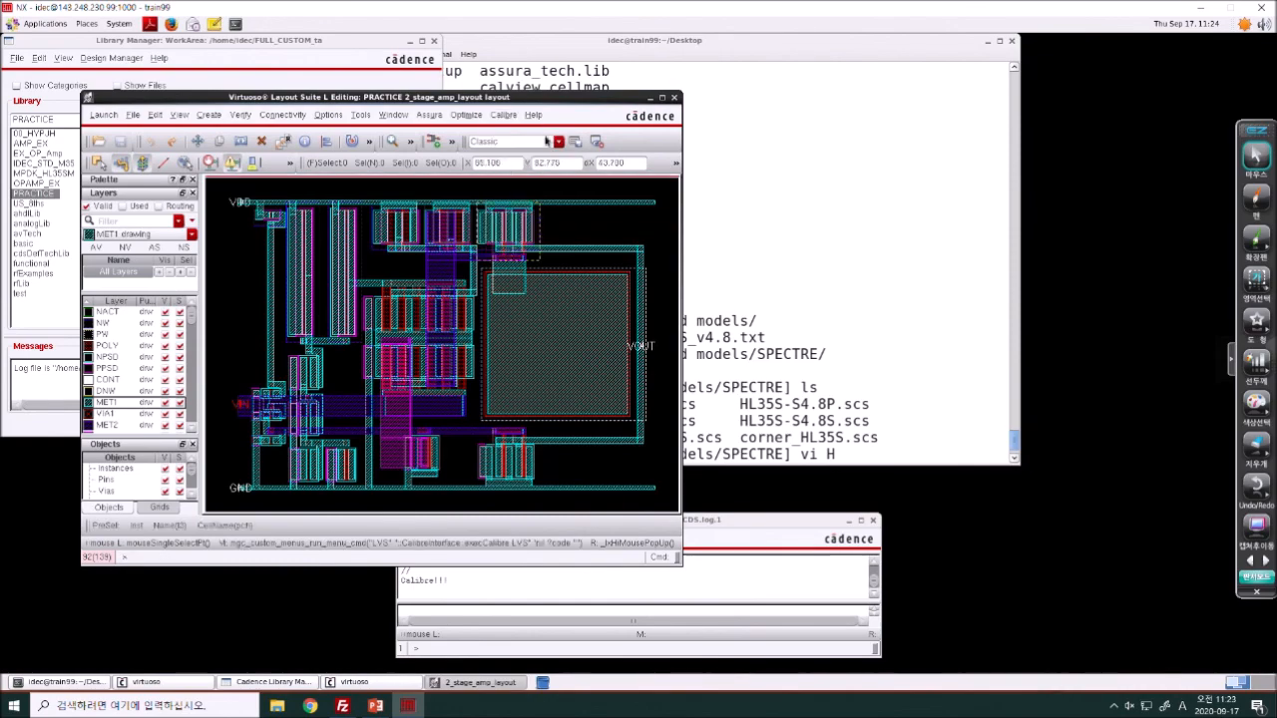
drag(556, 97, 926, 30)
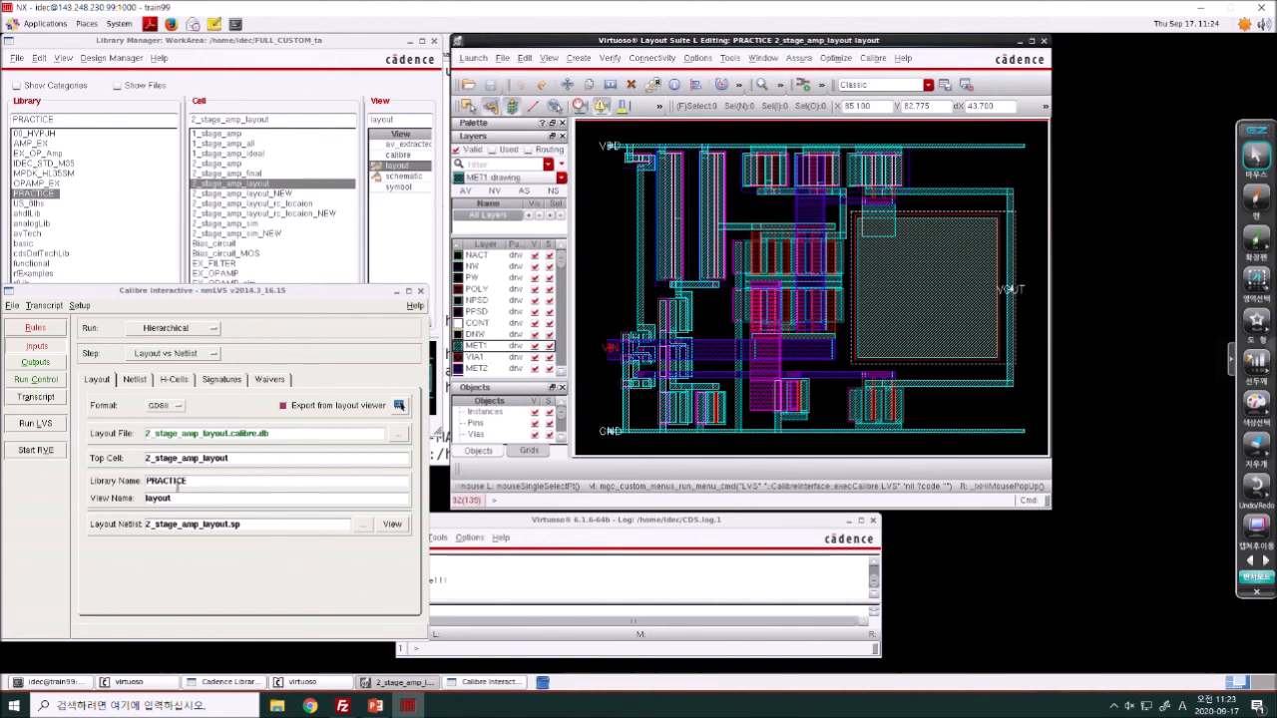
- Check the LVS netlist inputs and set the LVS run directory to /home/idec/FULL_CUSTOM_ta/ary
click(140, 383)
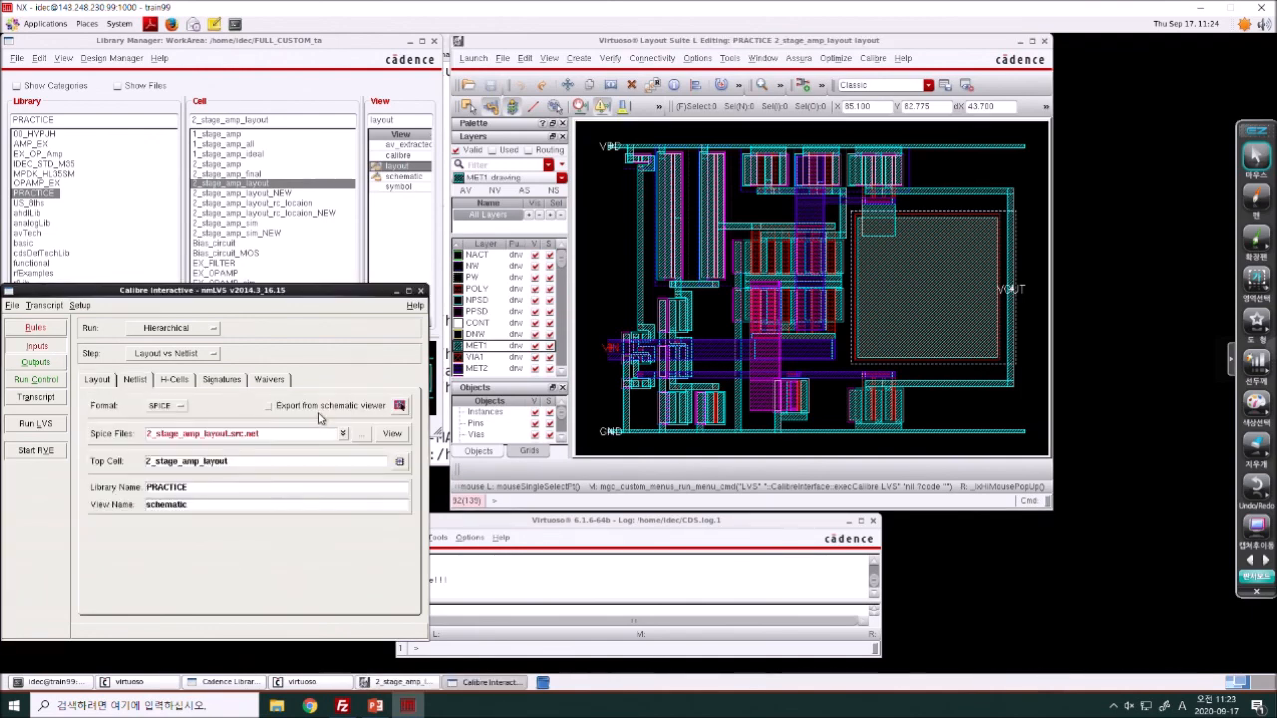
click(60, 329)
click(253, 392)
text(/lvs)
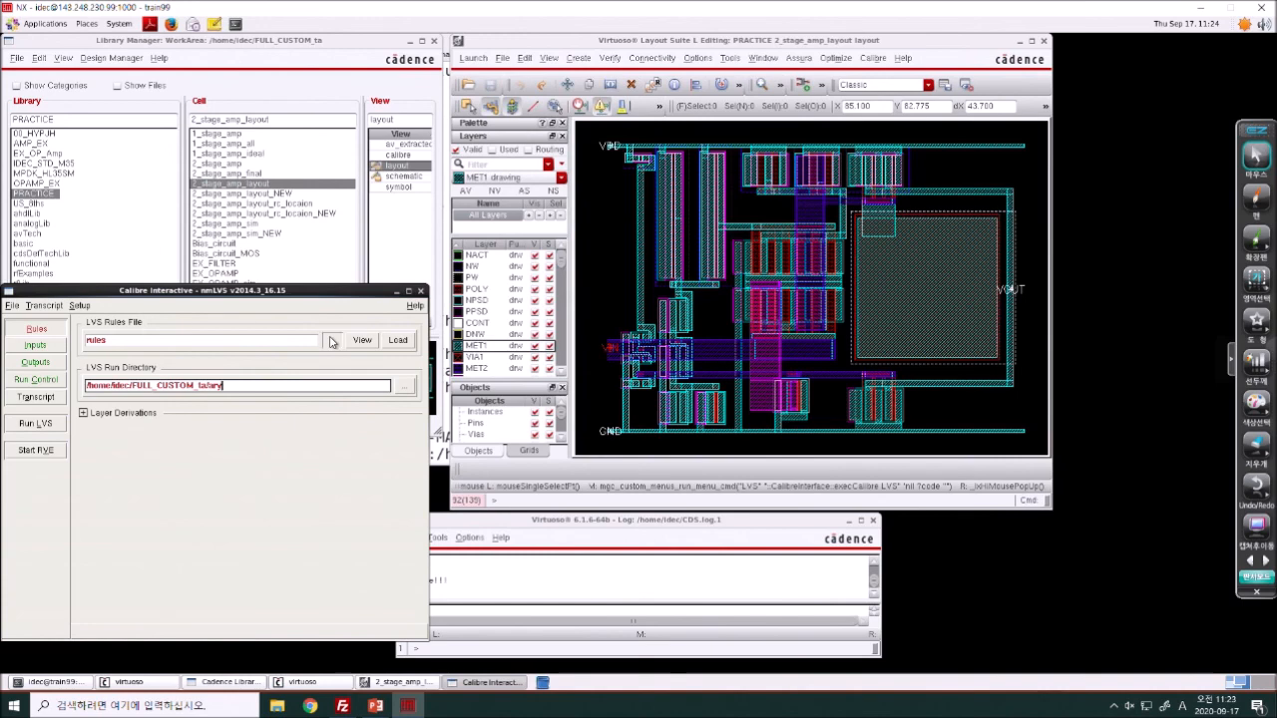
- Load Calibre_HL35S3350_LVS_S4.8.rule from the RULE/Calibre folder as the LVS rules file
click(42, 513)
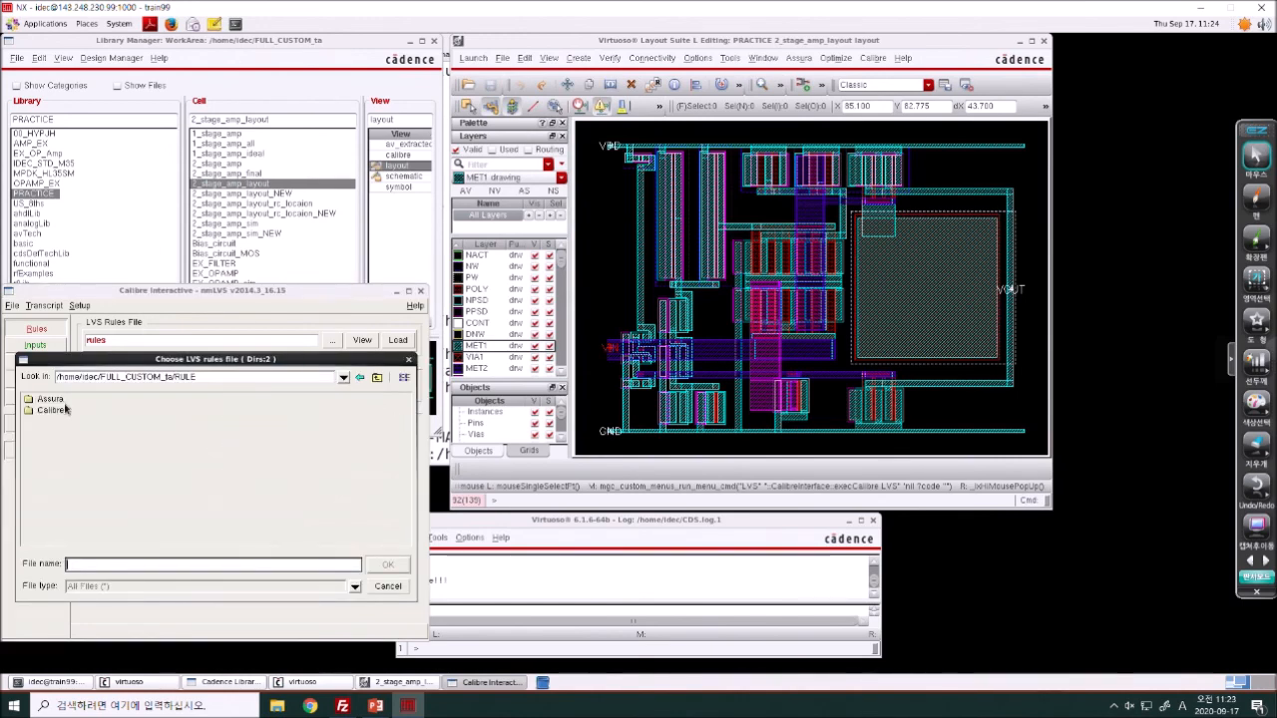
click(48, 410)
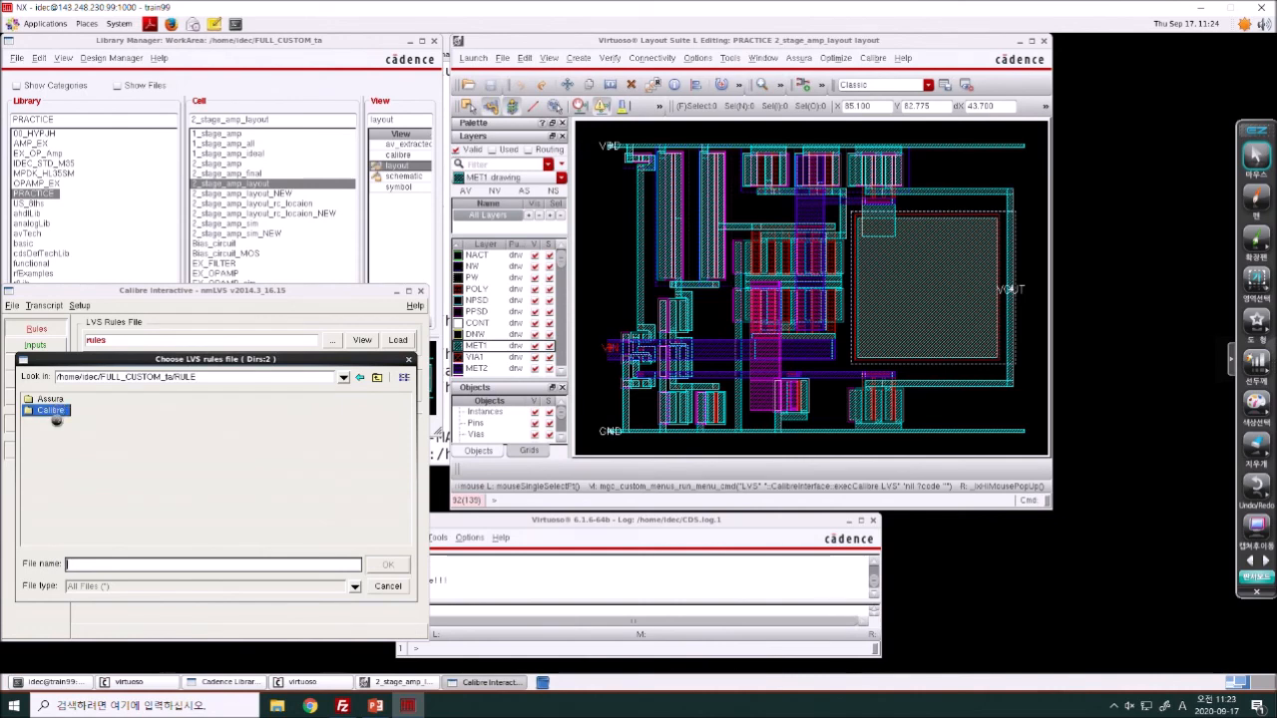
click(58, 422)
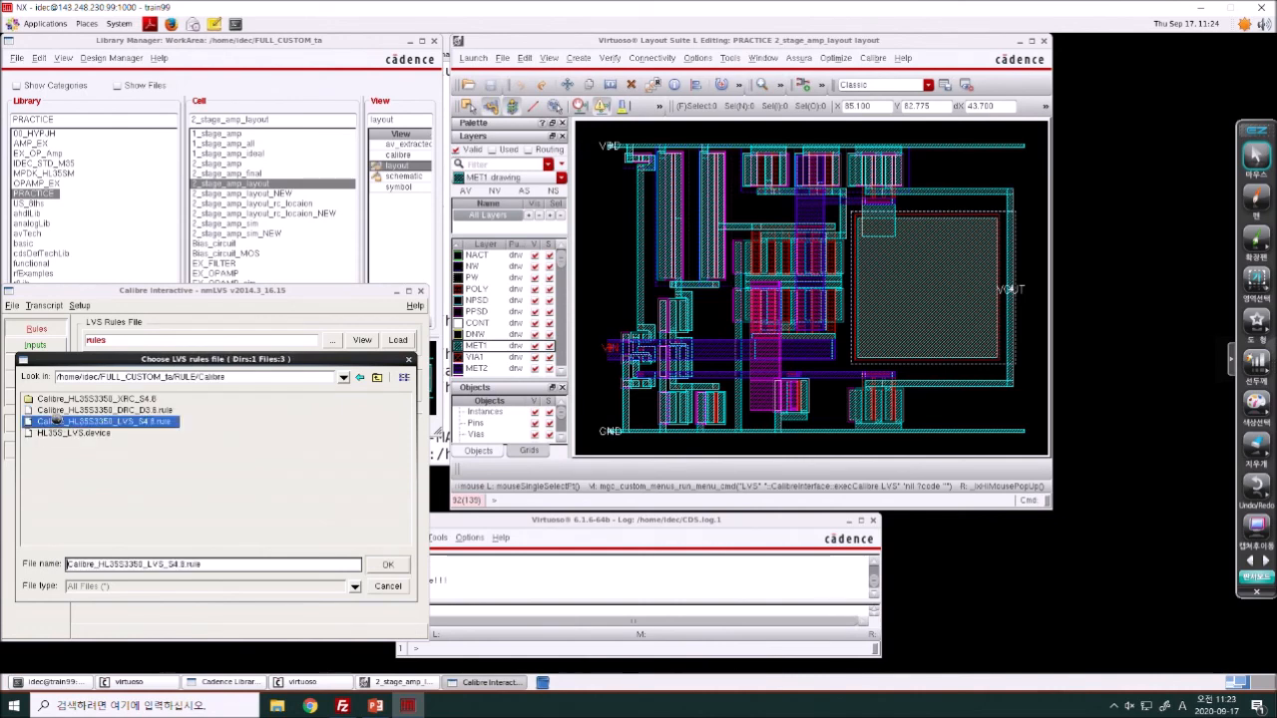
double_click(58, 422)
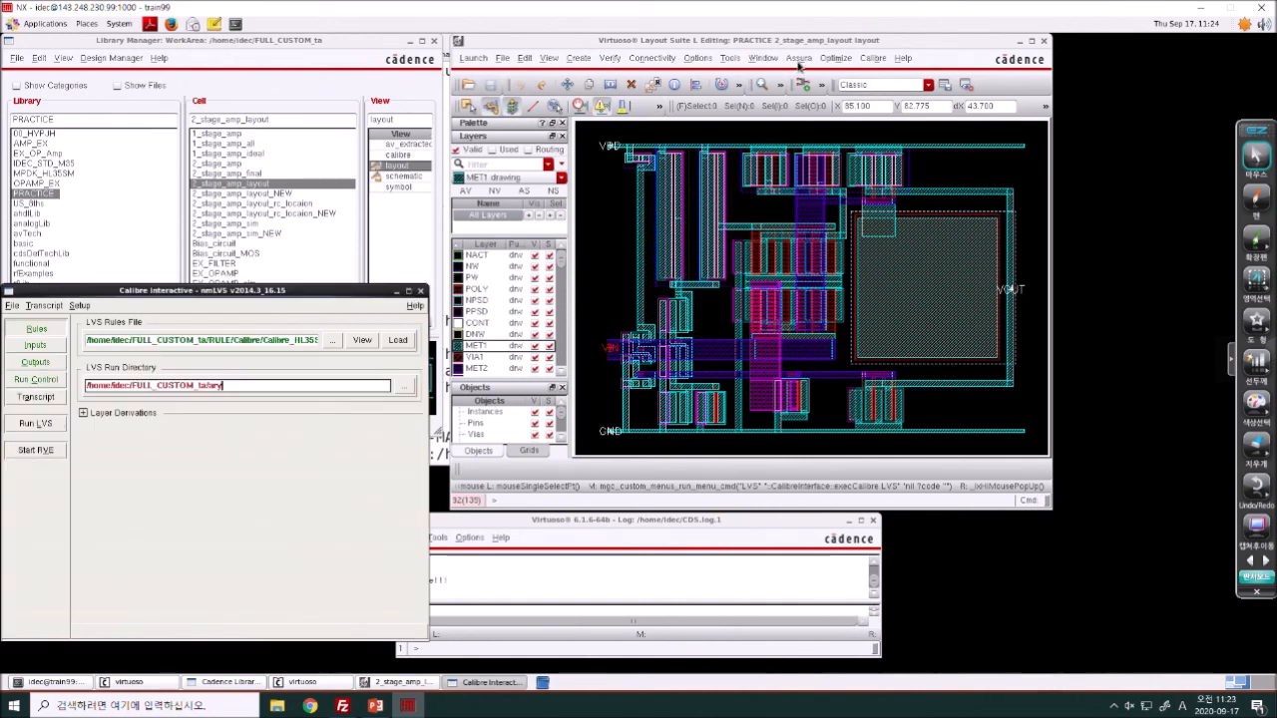
- Open the Calibre Netlist Export setup from the layout and show its Include File setting
click(872, 58)
mouse_move(879, 172)
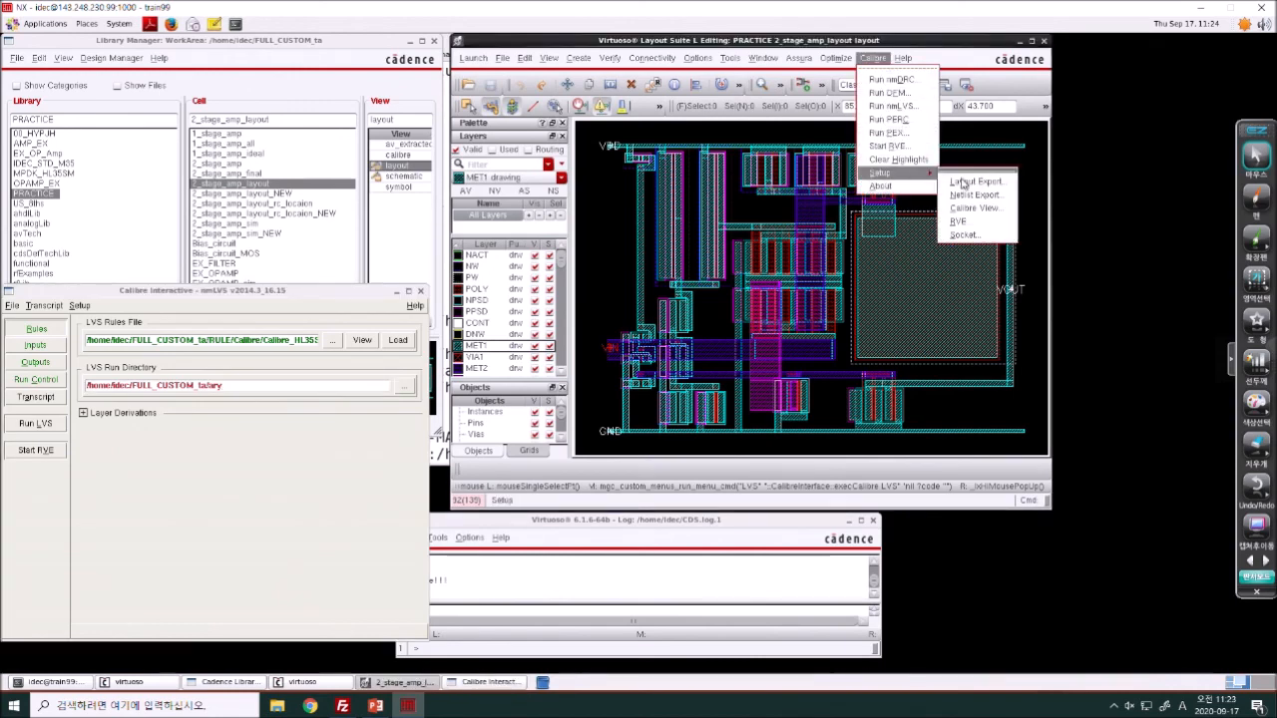
click(973, 194)
scroll(216, 260, down, 2)
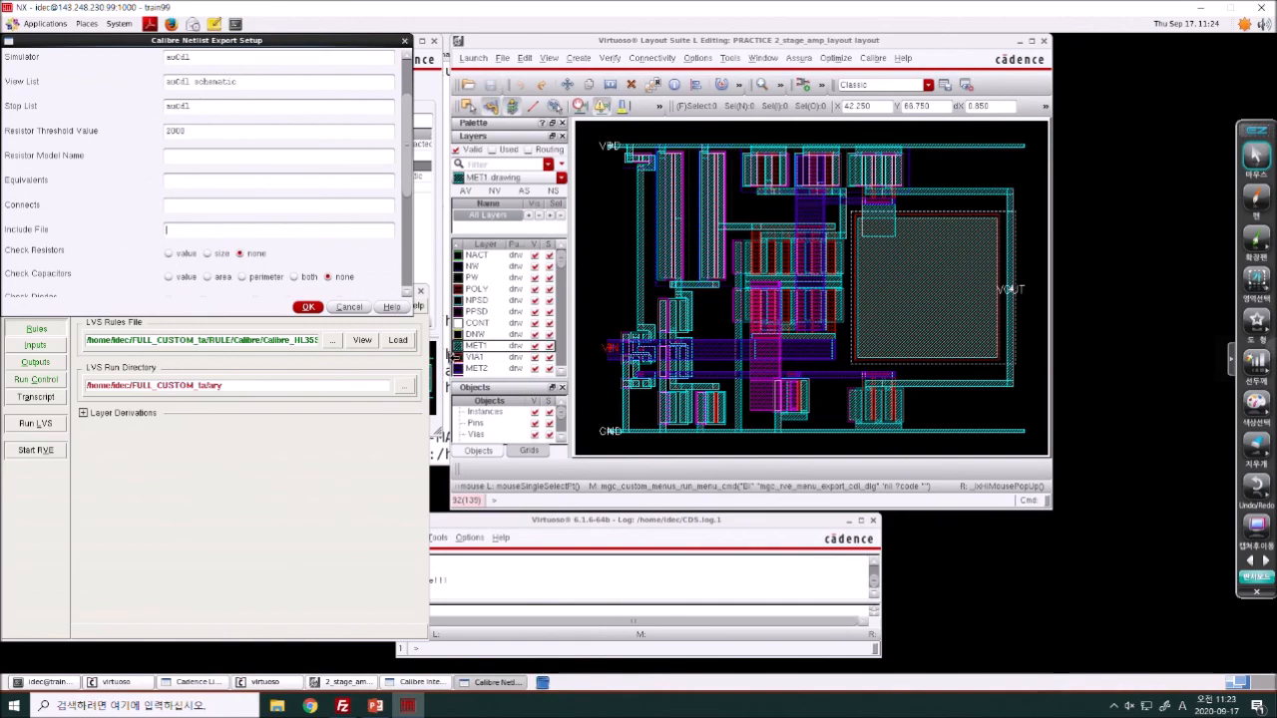
- In the terminal, move up from models/SPECTRE to the FULL_CUSTOM_ta directory and list its contents
click(447, 361)
text(cd ..)
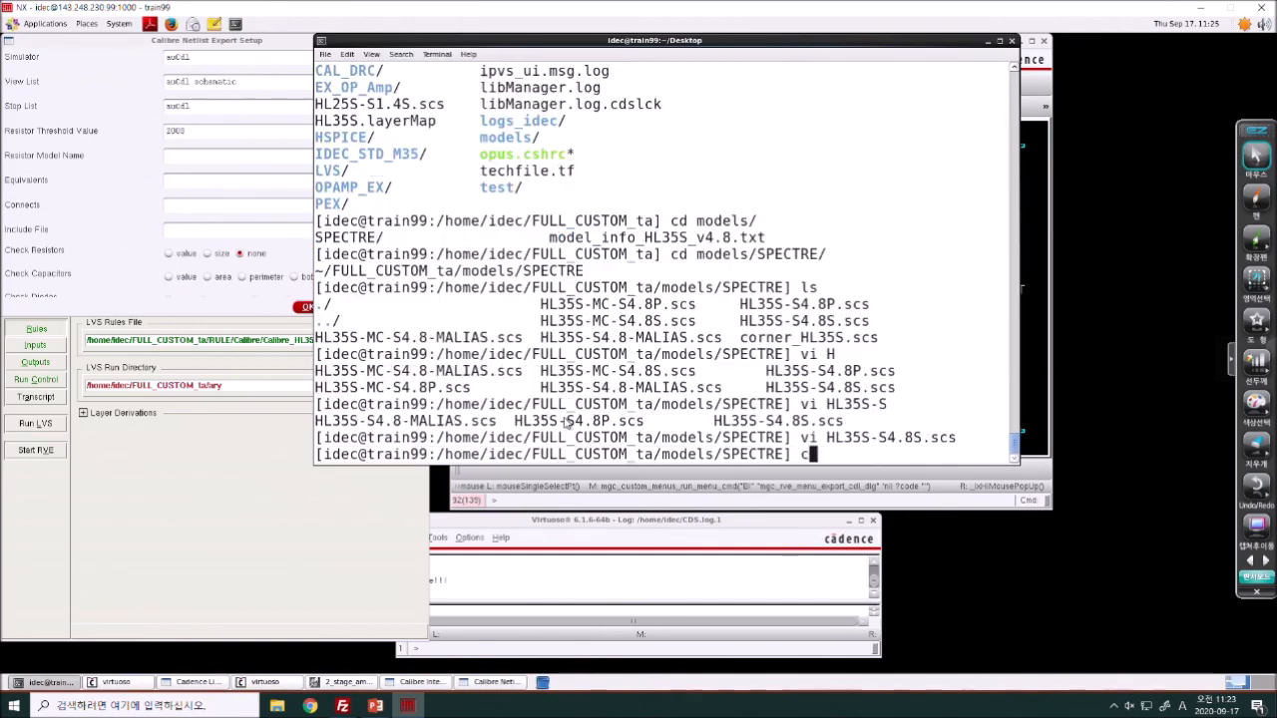
key(Return)
text(ls)
key(Return)
text(cd ..)
key(Return)
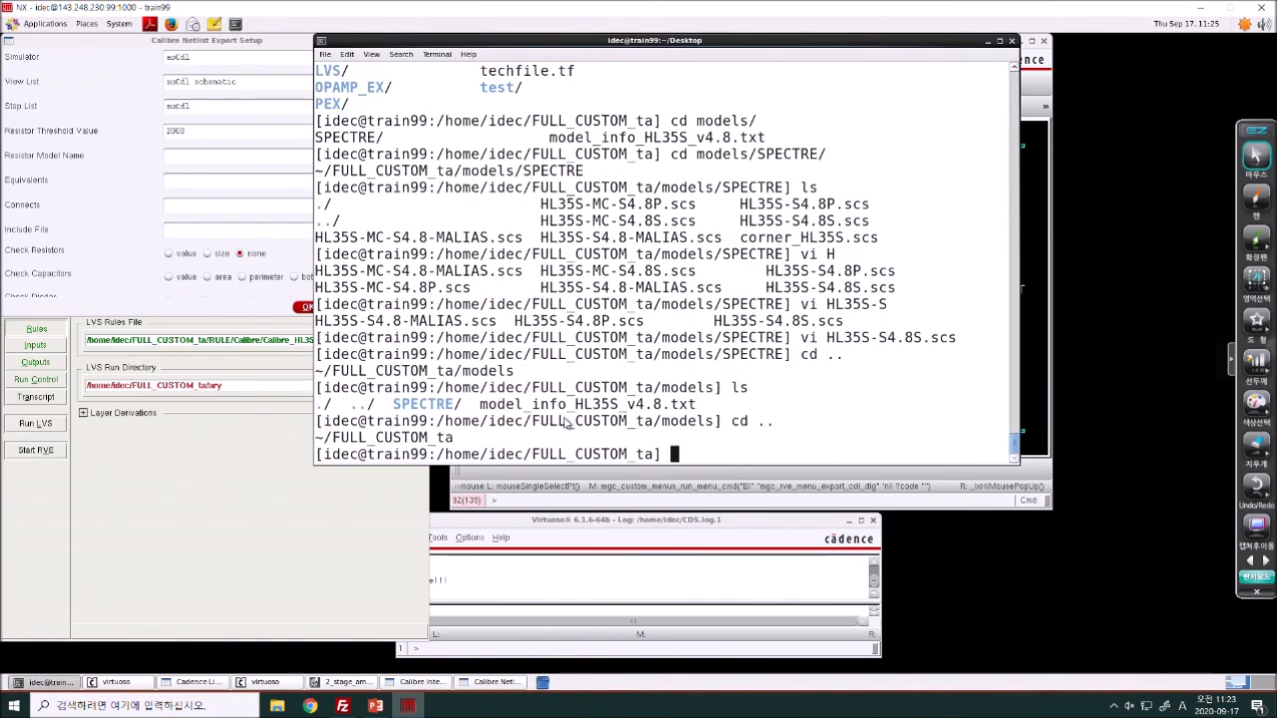
text(ls)
key(Return)
- Change into the RULE/Calibre directory in the terminal and list its files
text(cd )
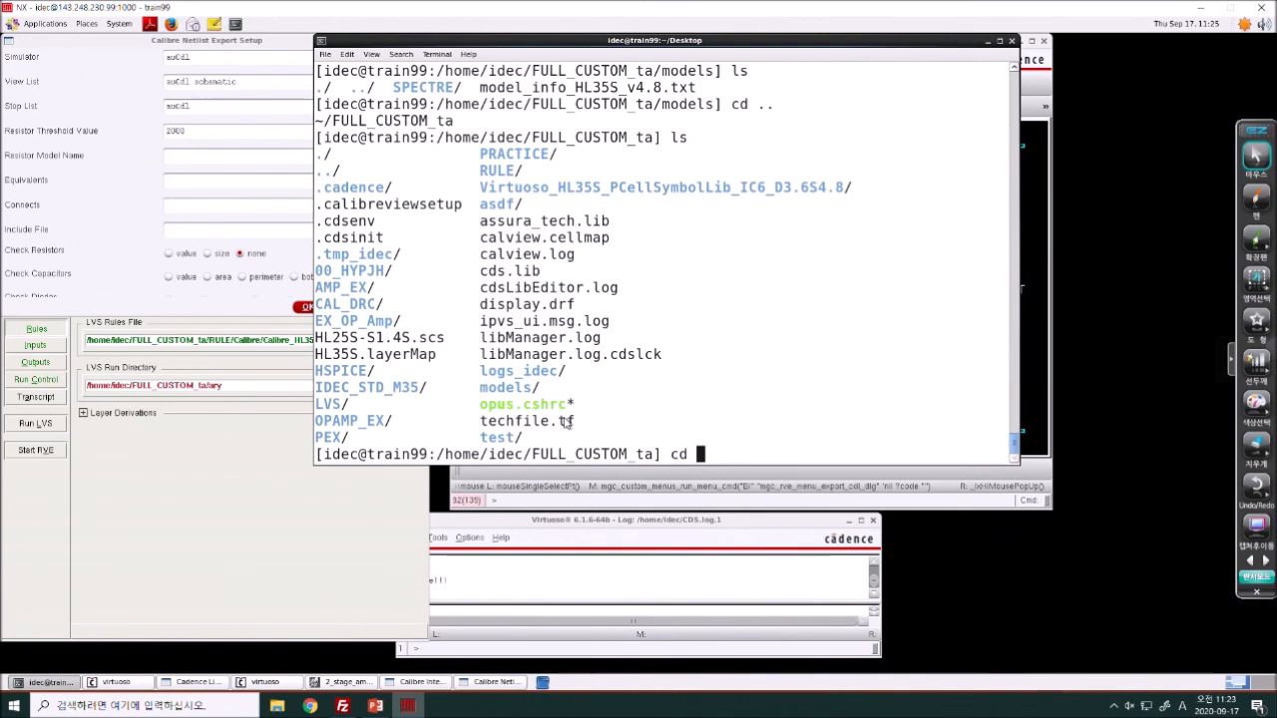
text(RULE/)
key(Return)
text(ls)
key(Return)
text(cd CA)
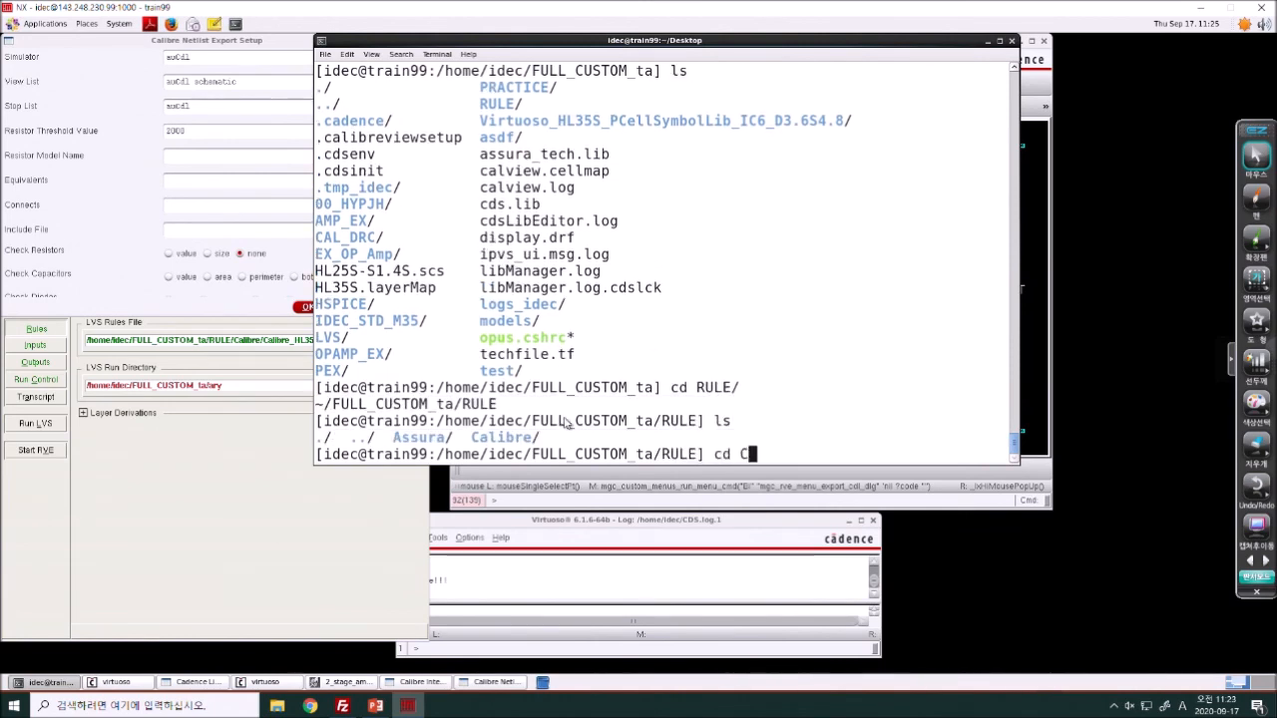
key(Return)
text(cd Calibre/)
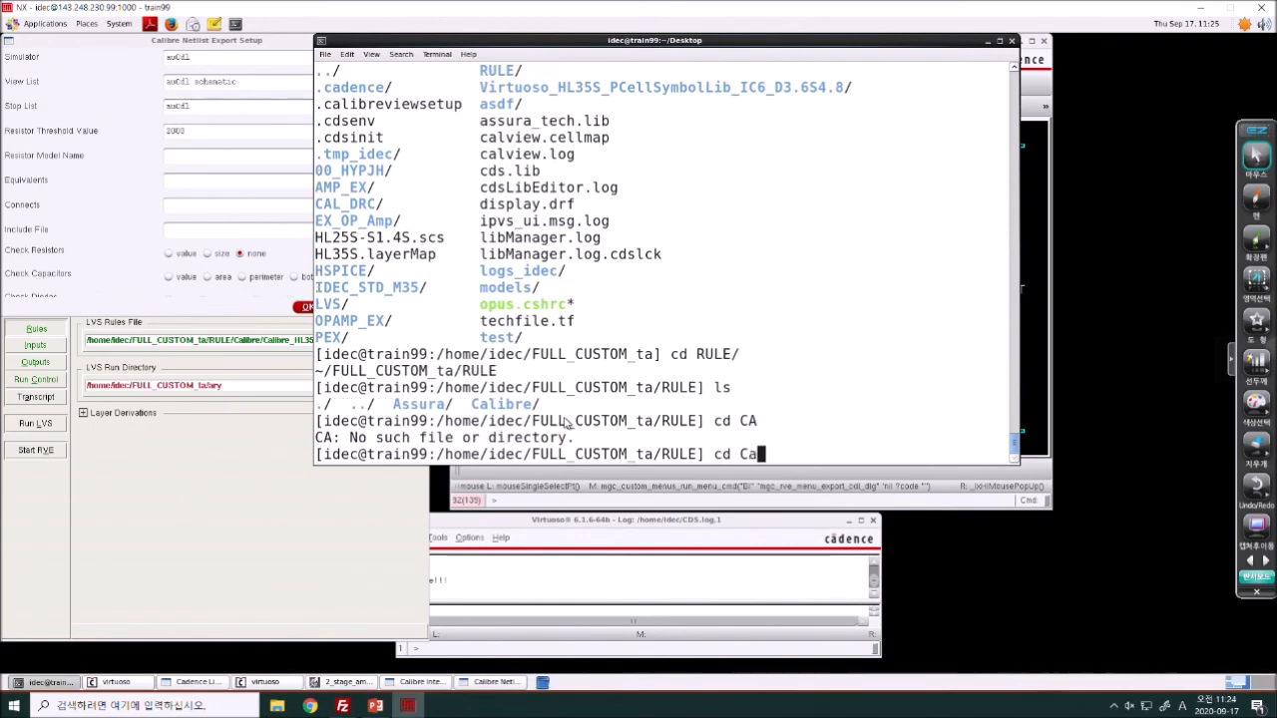
key(Return)
text(ls)
key(Return)
- Print the current directory path and paste /home/idec/FULL_CUSTOM_ta/RULE/Calibre into the Include File setting of the netlist export setup
text(pwd)
key(Return)
drag(646, 439, 314, 439)
key(cmd+c)
click(193, 235)
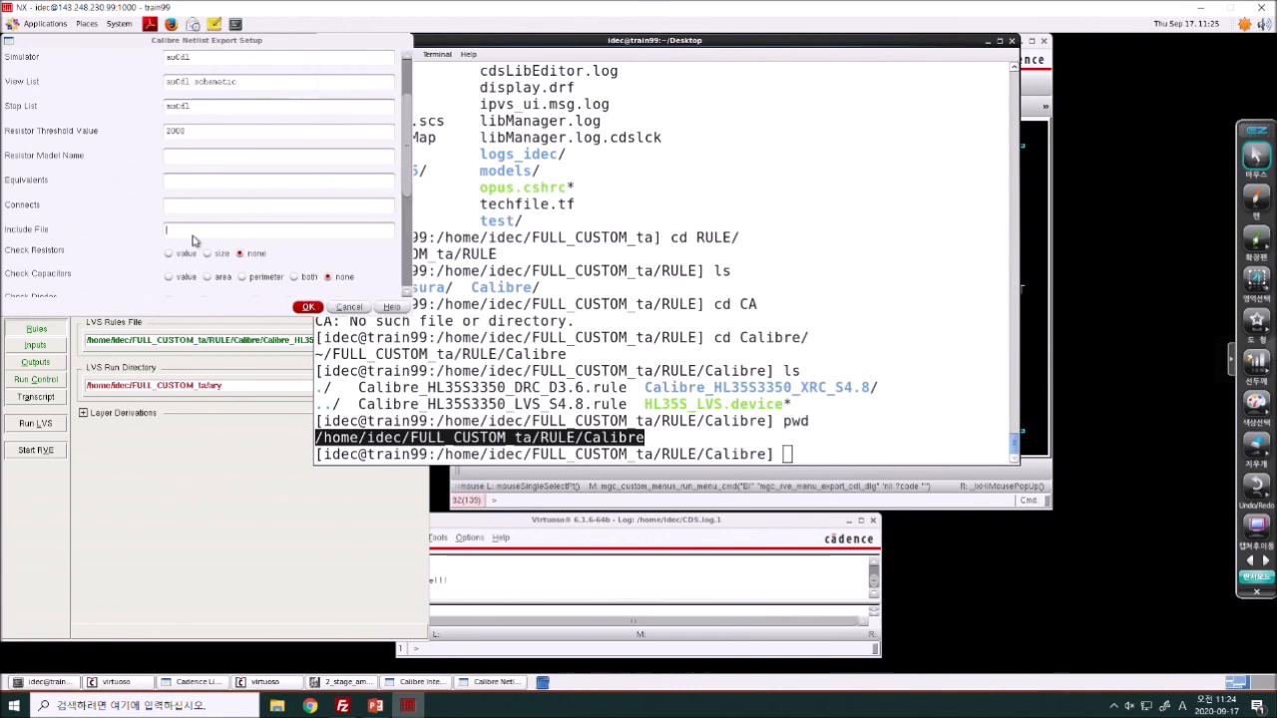
middle_click(196, 239)
- Append the file name HL35S_LVS.device from the terminal listing to the Include File path and accept the netlist export setup
click(597, 296)
drag(646, 405, 785, 407)
key(cmd+c)
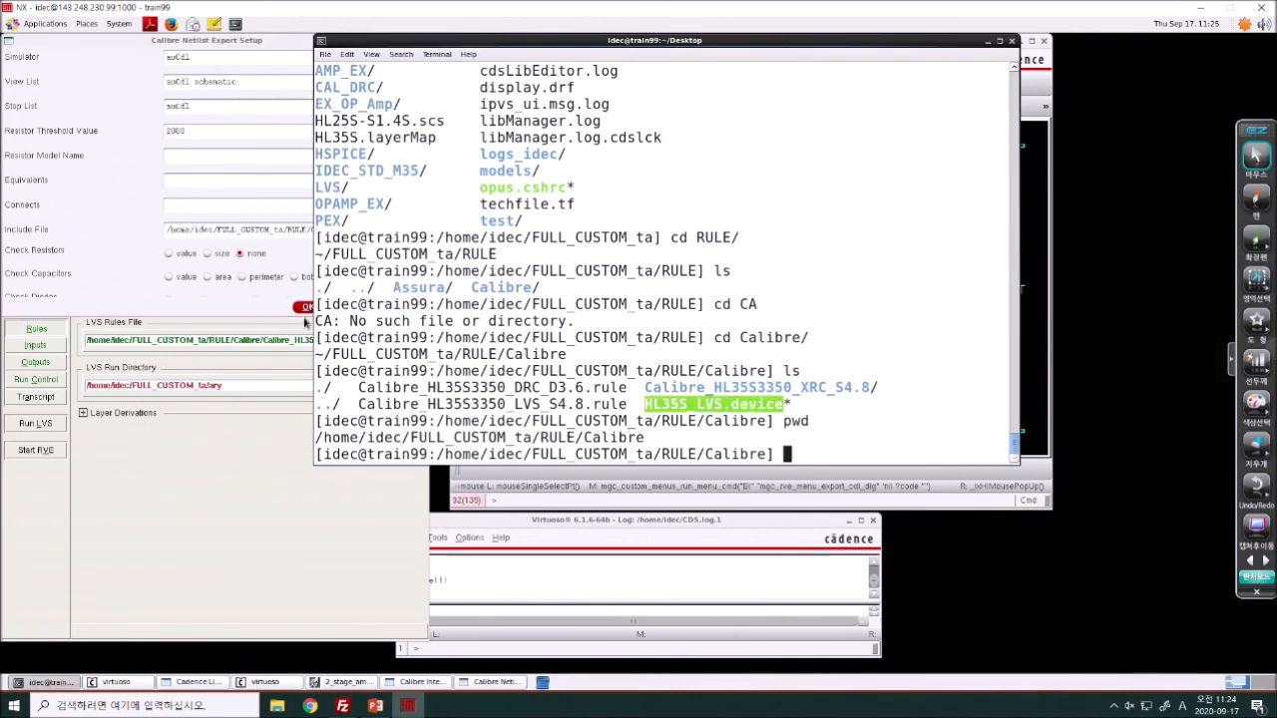
click(272, 228)
middle_click(358, 229)
click(311, 307)
- Run LVS on the 2_stage_amp_layout cell, accepting the export prompt
click(152, 447)
click(36, 423)
click(181, 499)
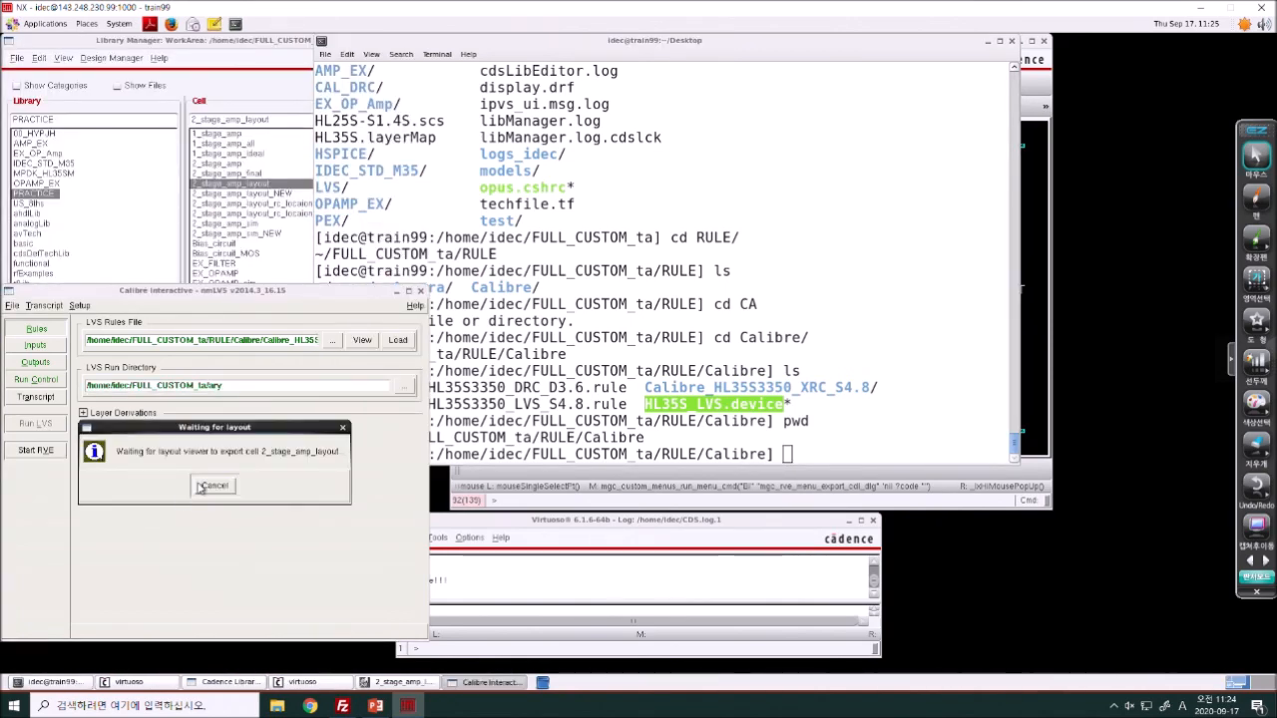
click(1024, 306)
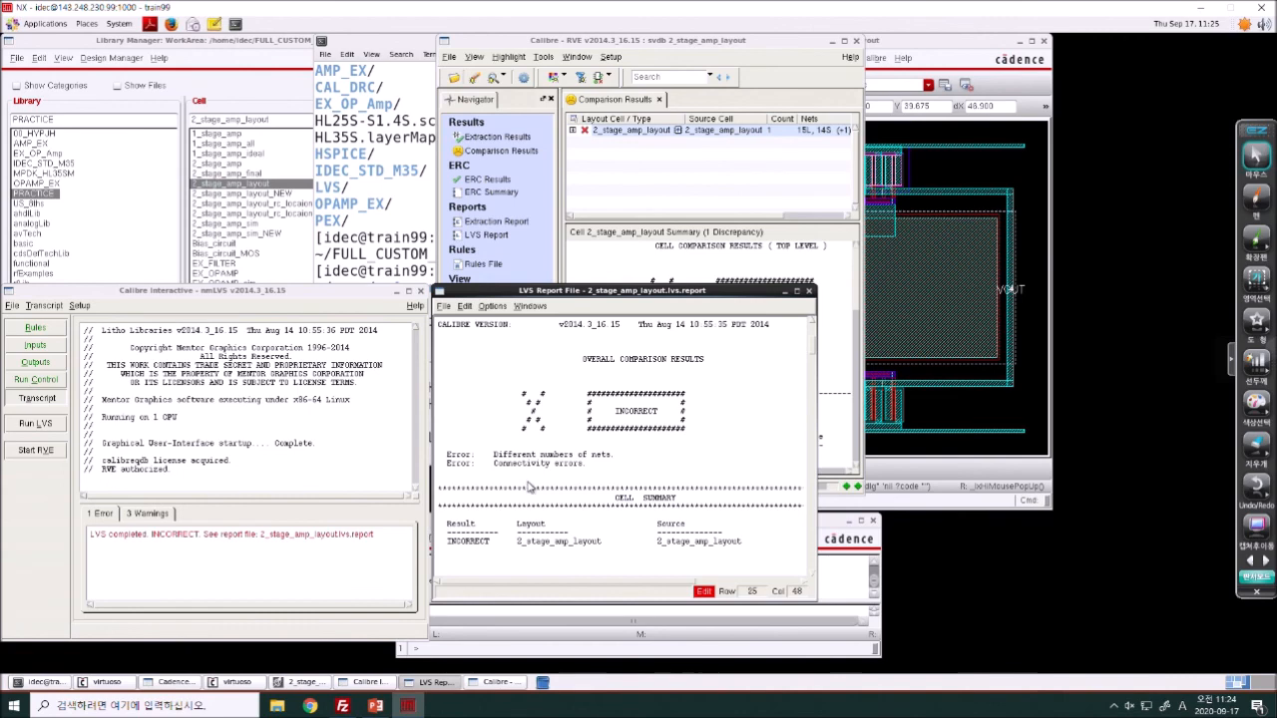
- Read through the LVS report for the overall result, cell summary, object numbers and incorrect objects
scroll(620, 503, down, 10)
scroll(619, 506, down, 15)
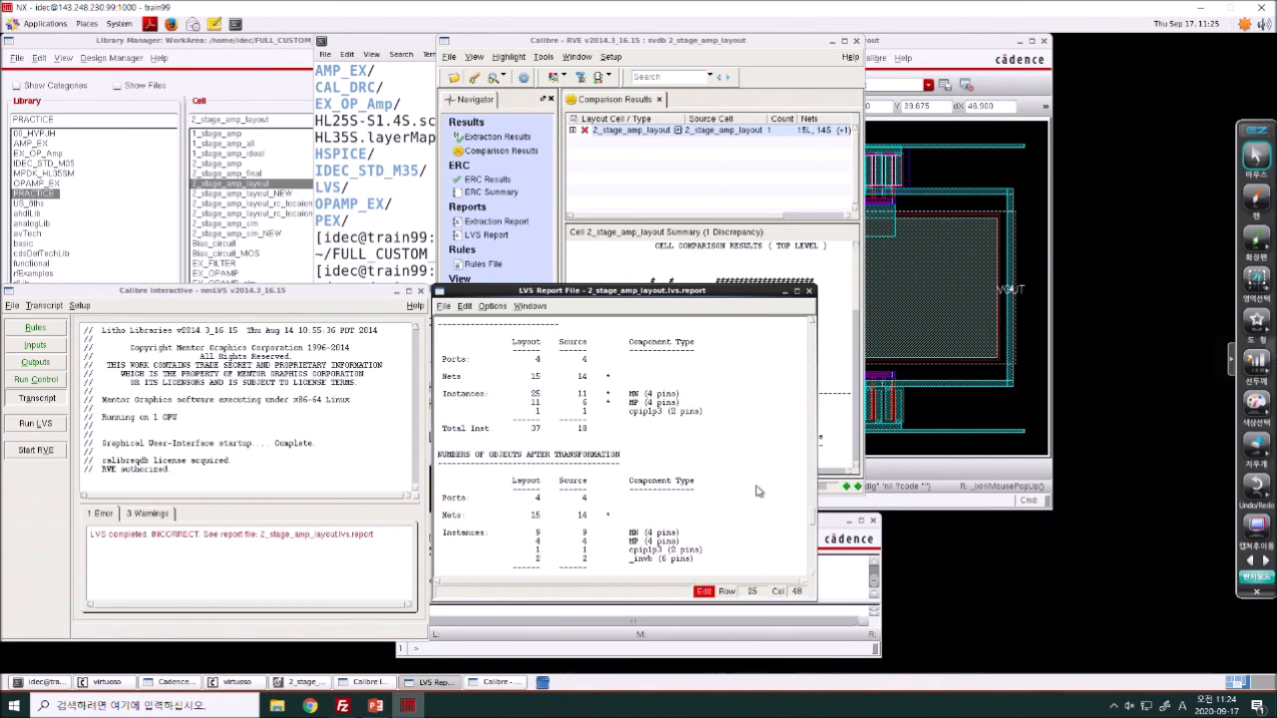
scroll(738, 369, down, 5)
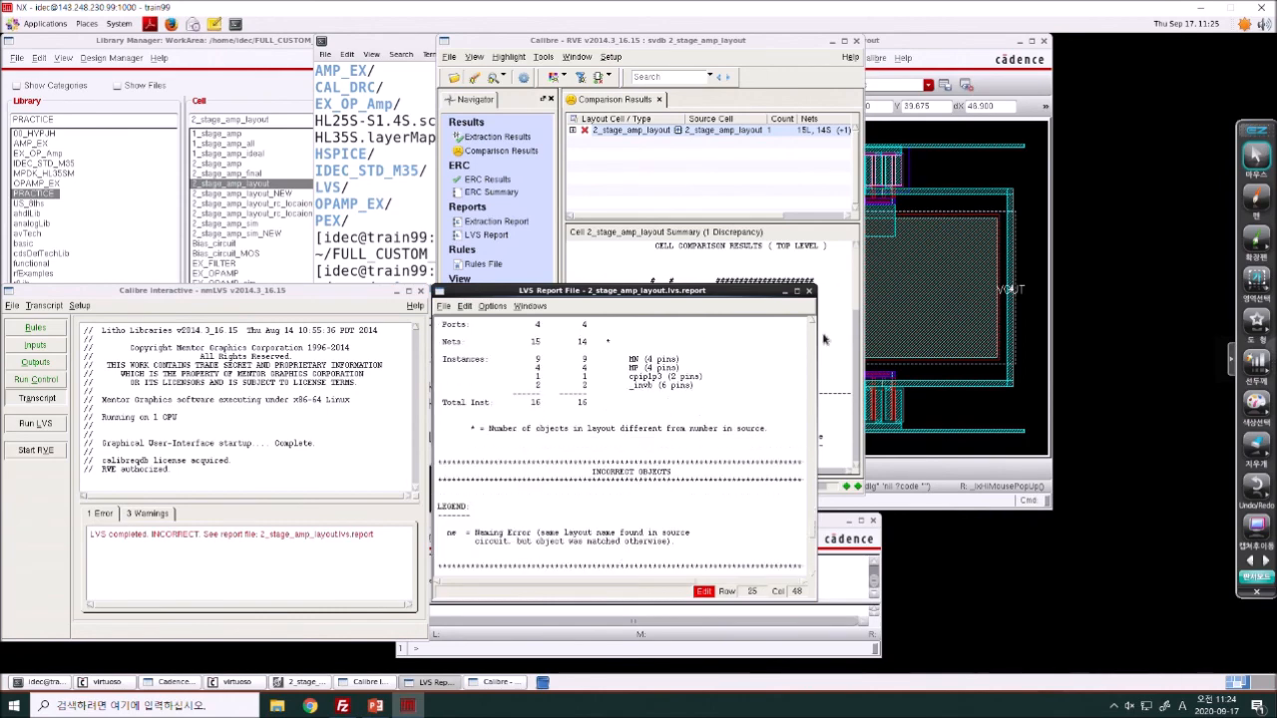
- Expand the LVS comparison results down to Discrepancy #1 under Incorrect Nets and widen the results window to show both netlist columns
click(735, 168)
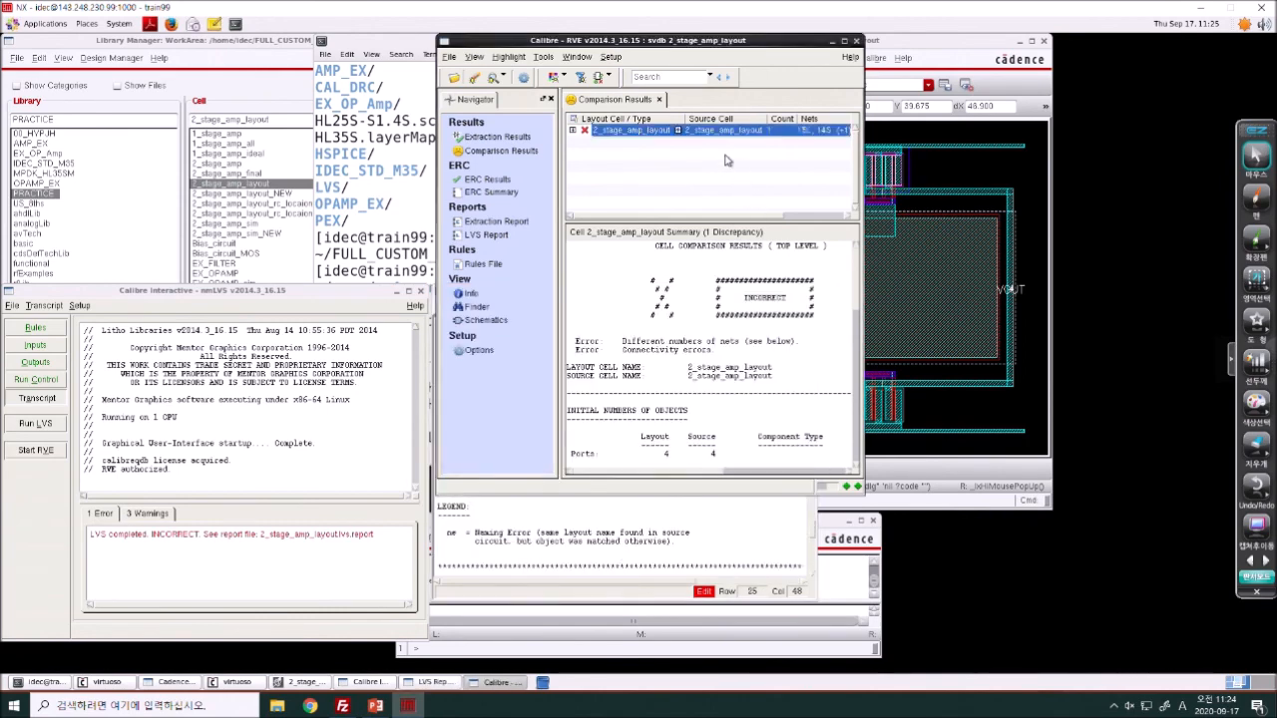
double_click(690, 133)
double_click(669, 142)
double_click(667, 154)
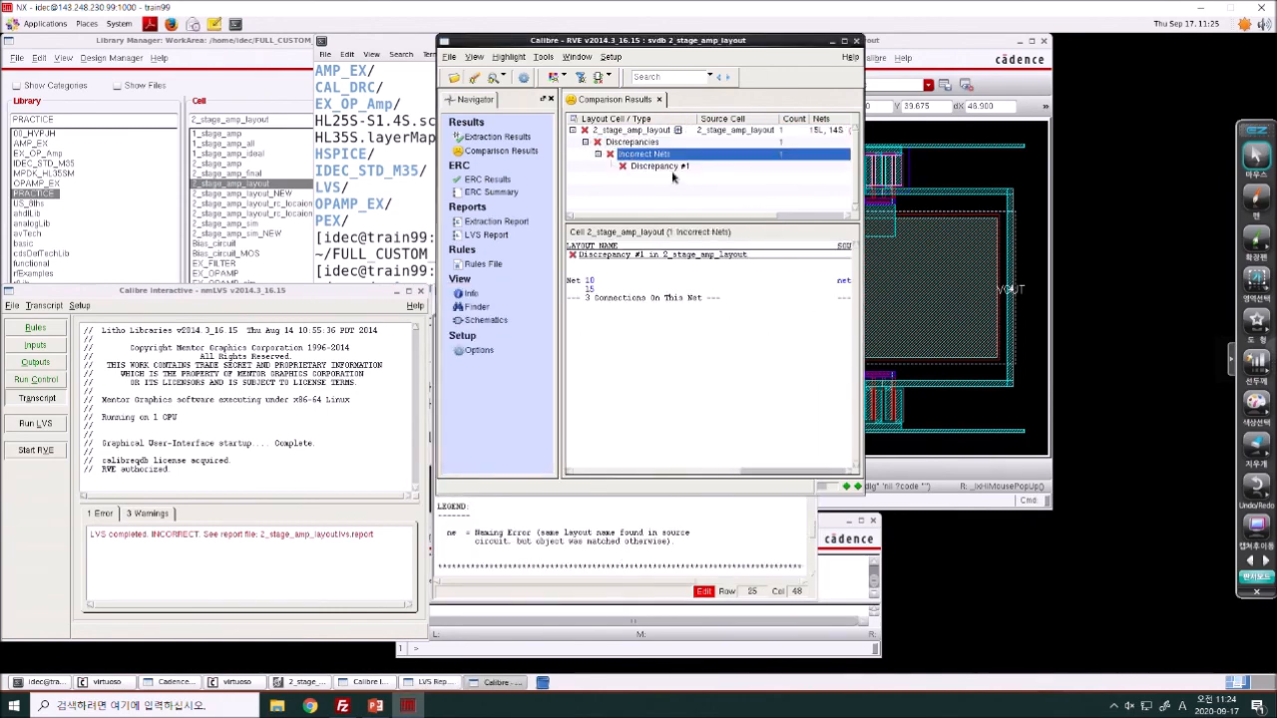
click(675, 167)
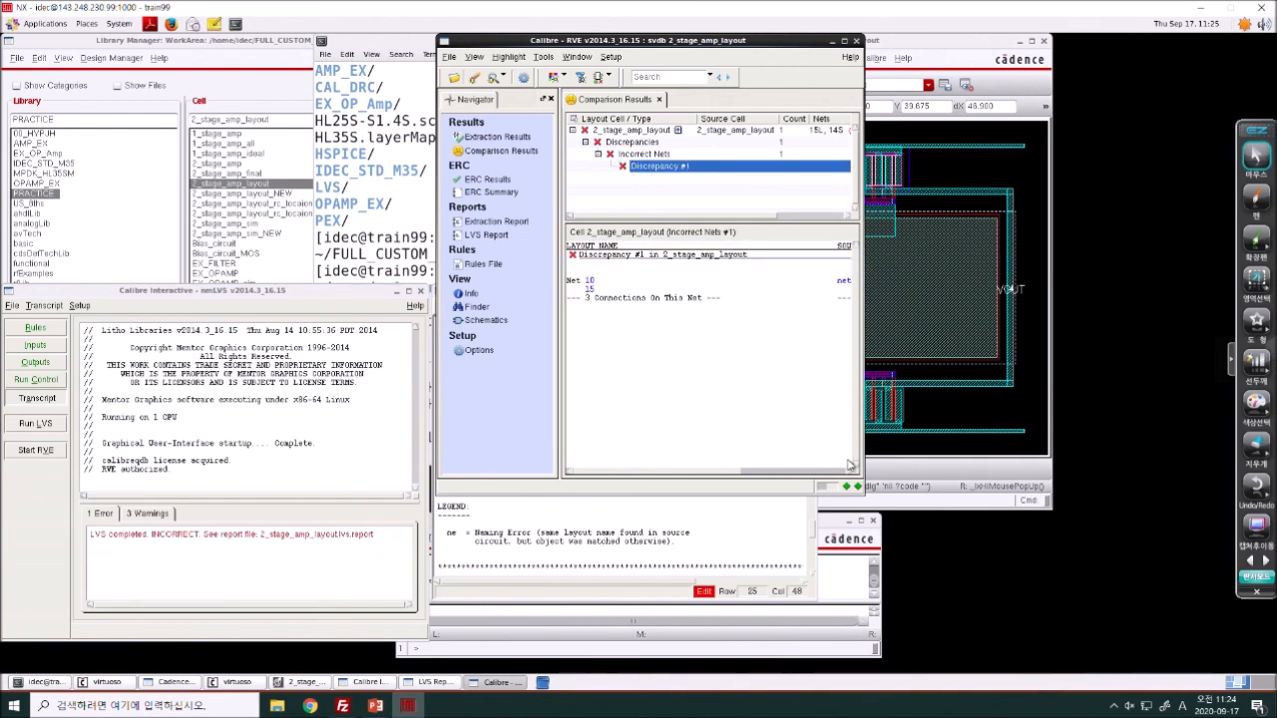
drag(857, 444, 1076, 429)
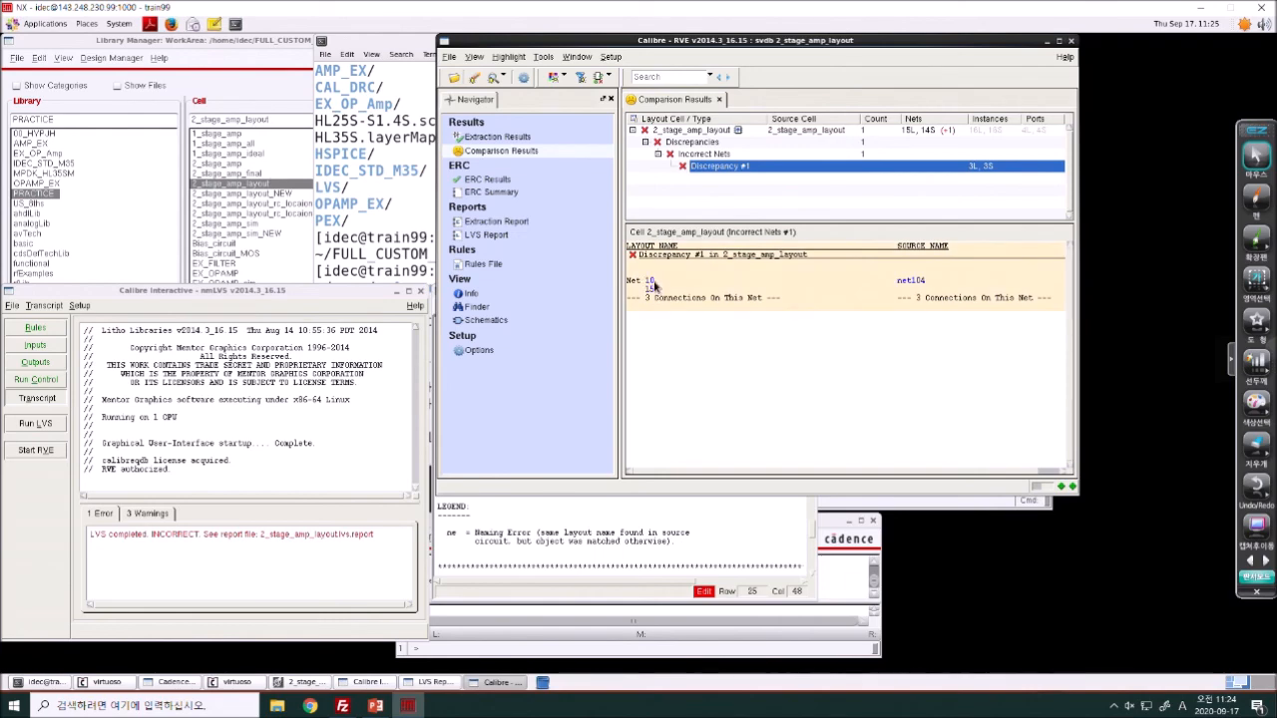
- Highlight layout net 10 and source net104 of the discrepancy and inspect them in the schematic and layout
click(648, 281)
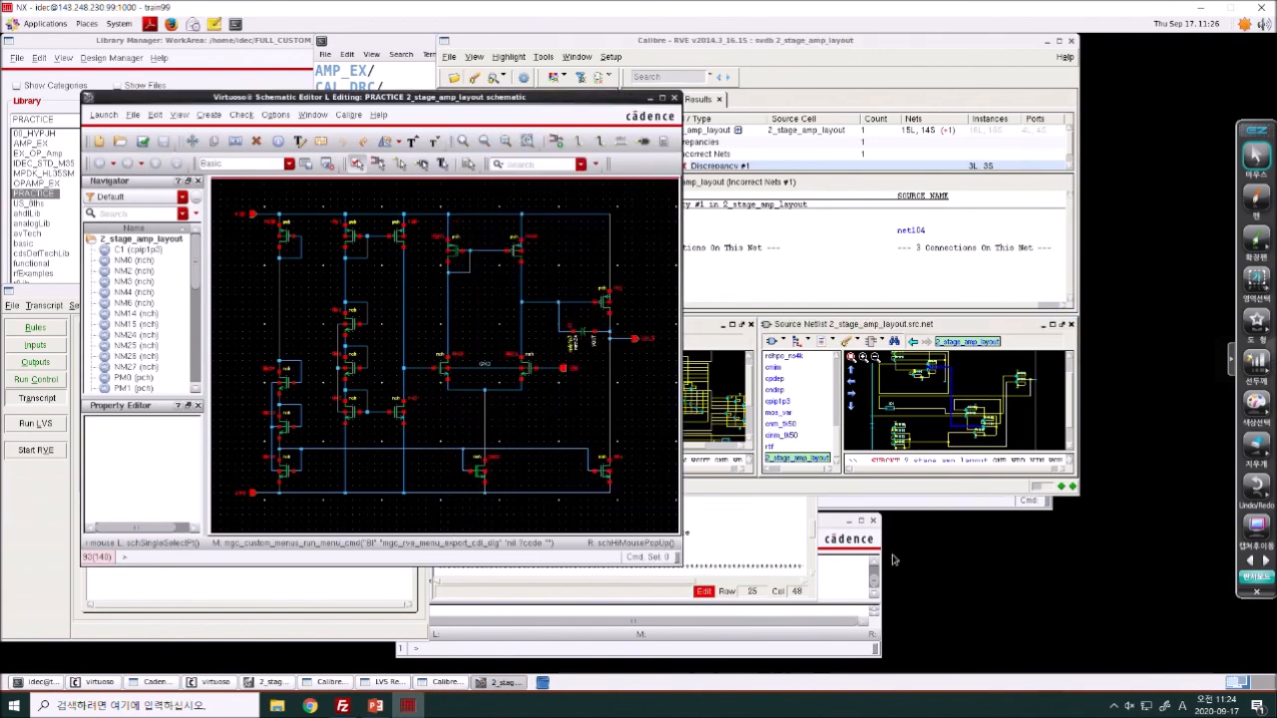
click(910, 231)
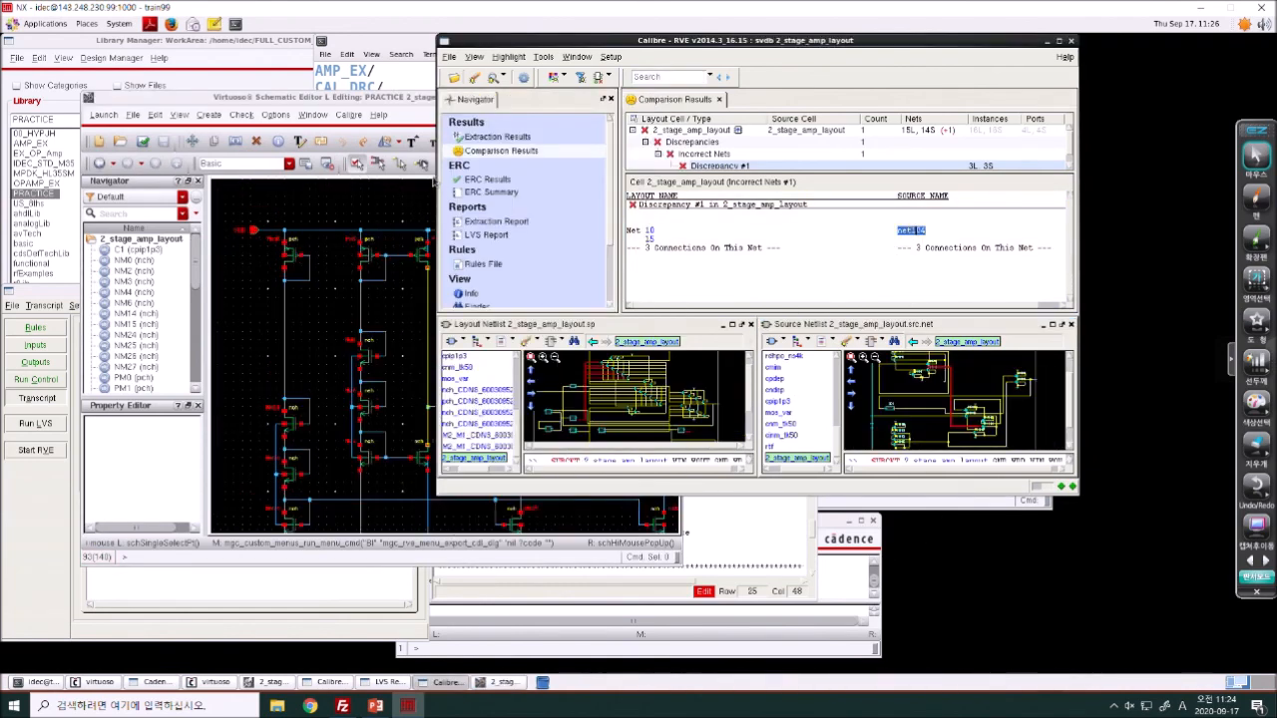
click(399, 117)
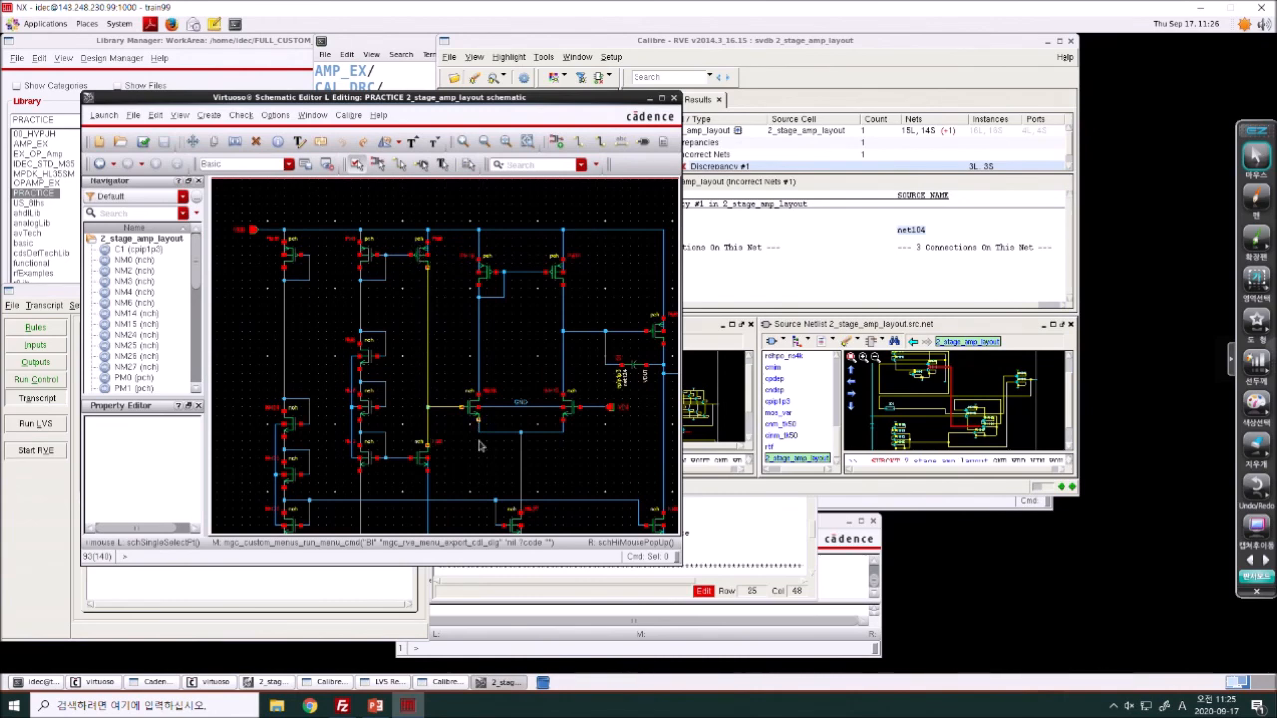
click(976, 506)
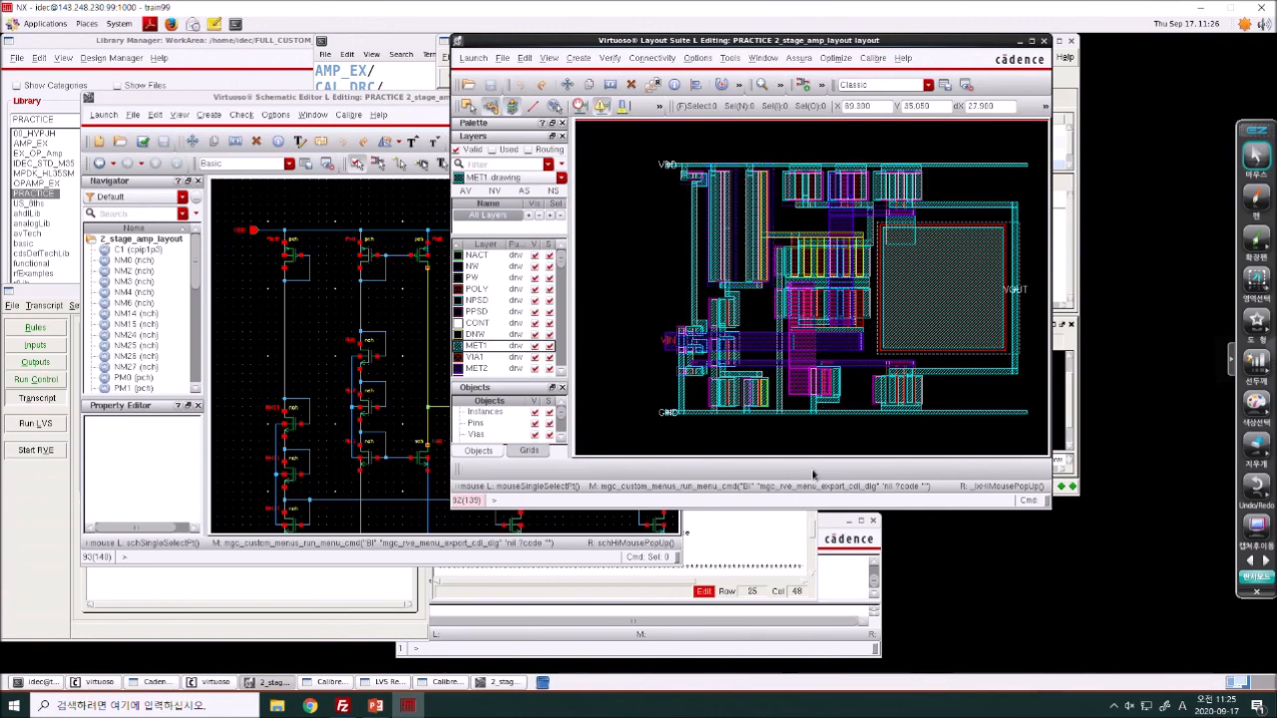
scroll(804, 400, up, 3)
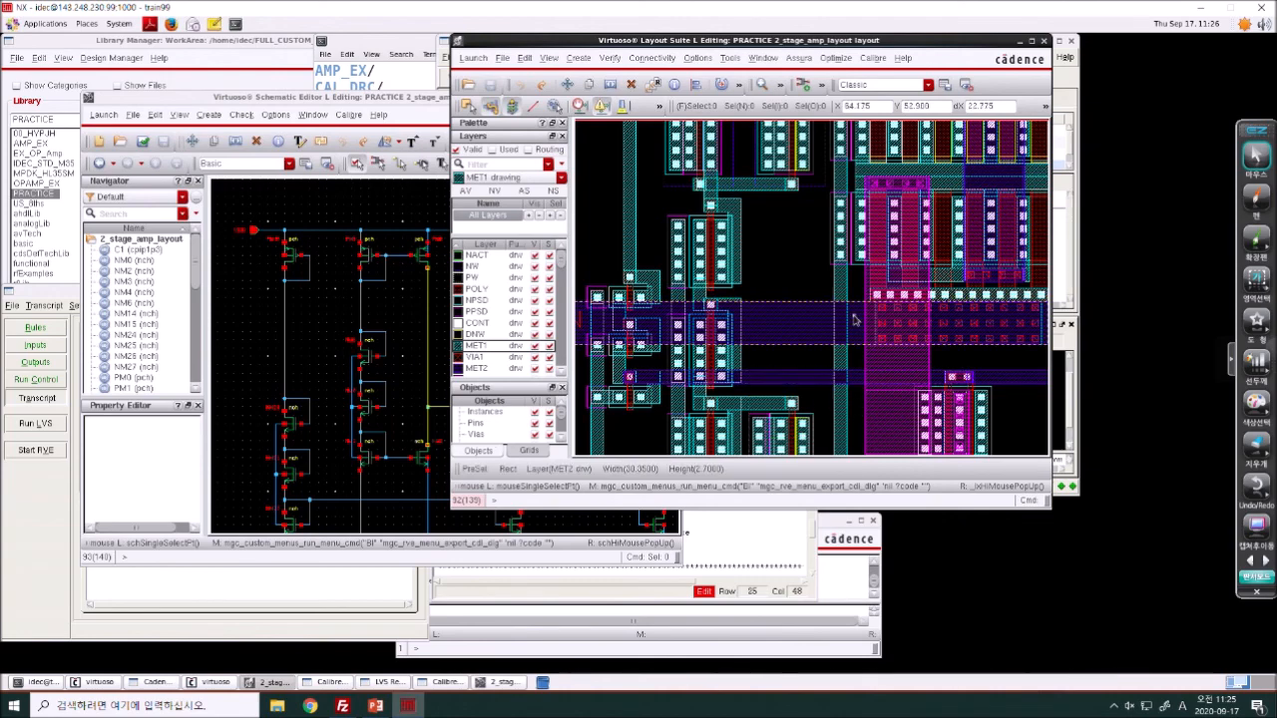
- Close the layout, schematic, Calibre RVE and nmLVS windows, answering the closing prompt
click(1044, 41)
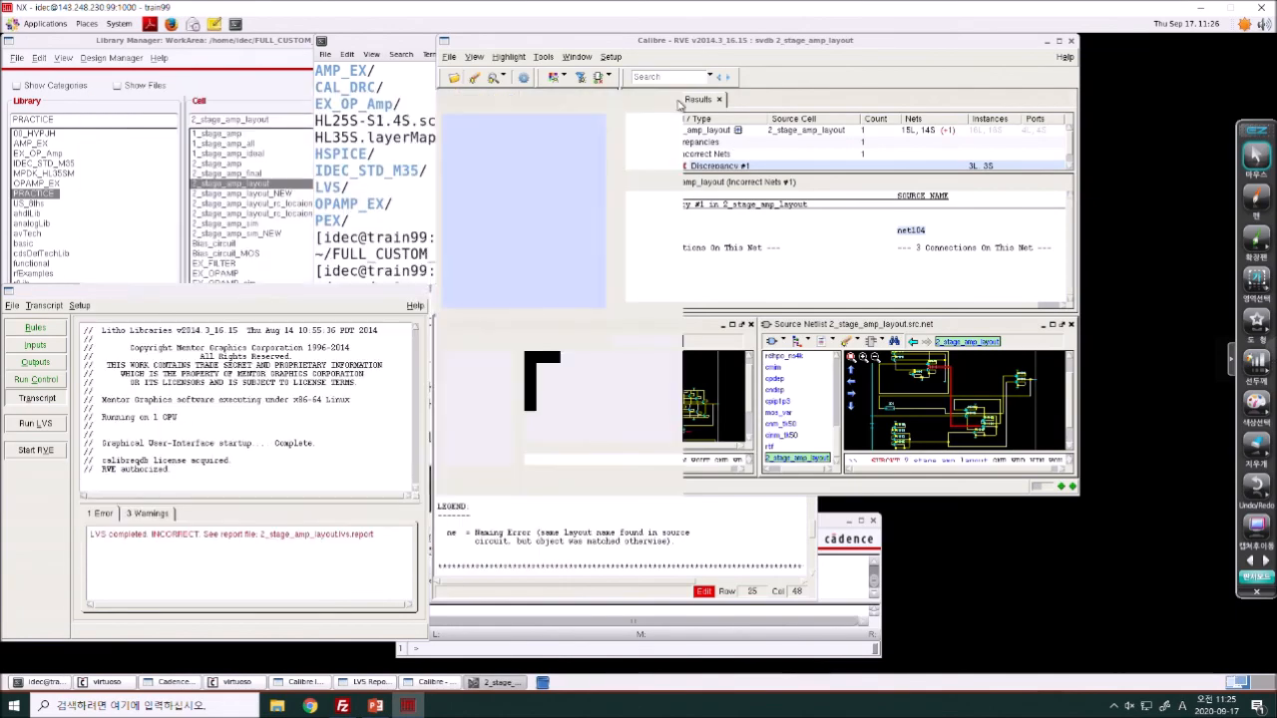
click(1070, 42)
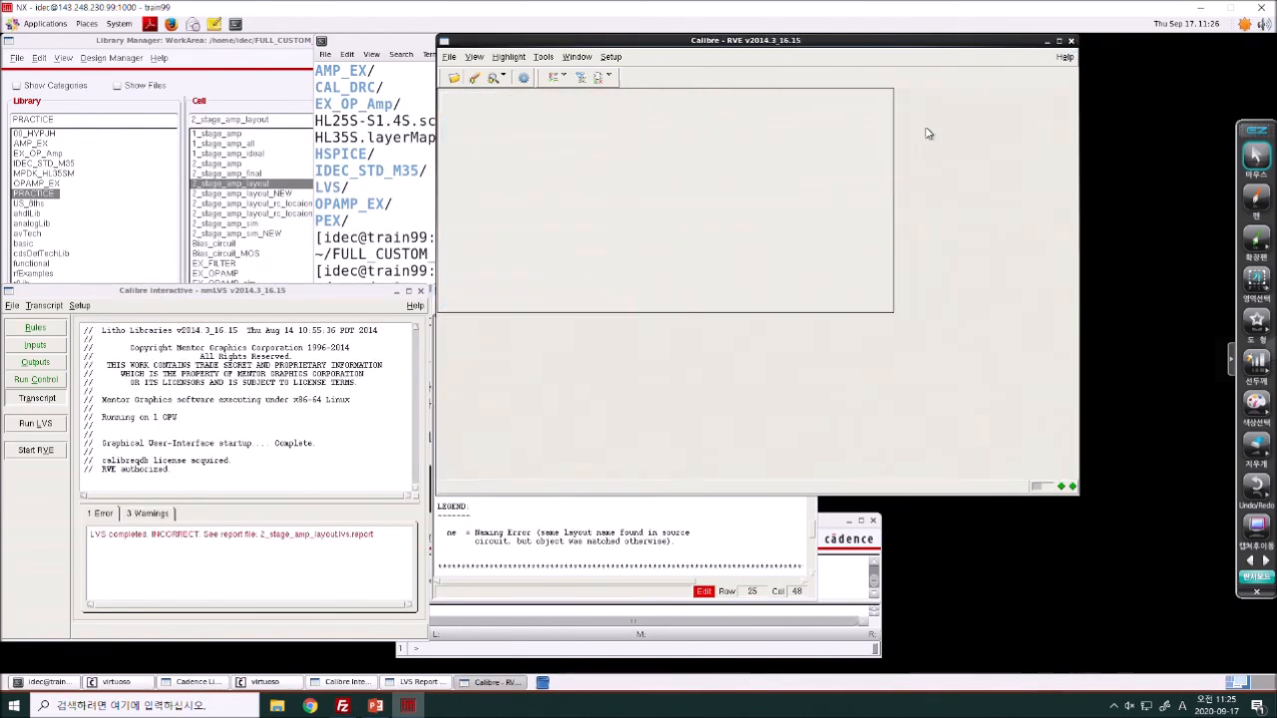
click(419, 291)
click(217, 486)
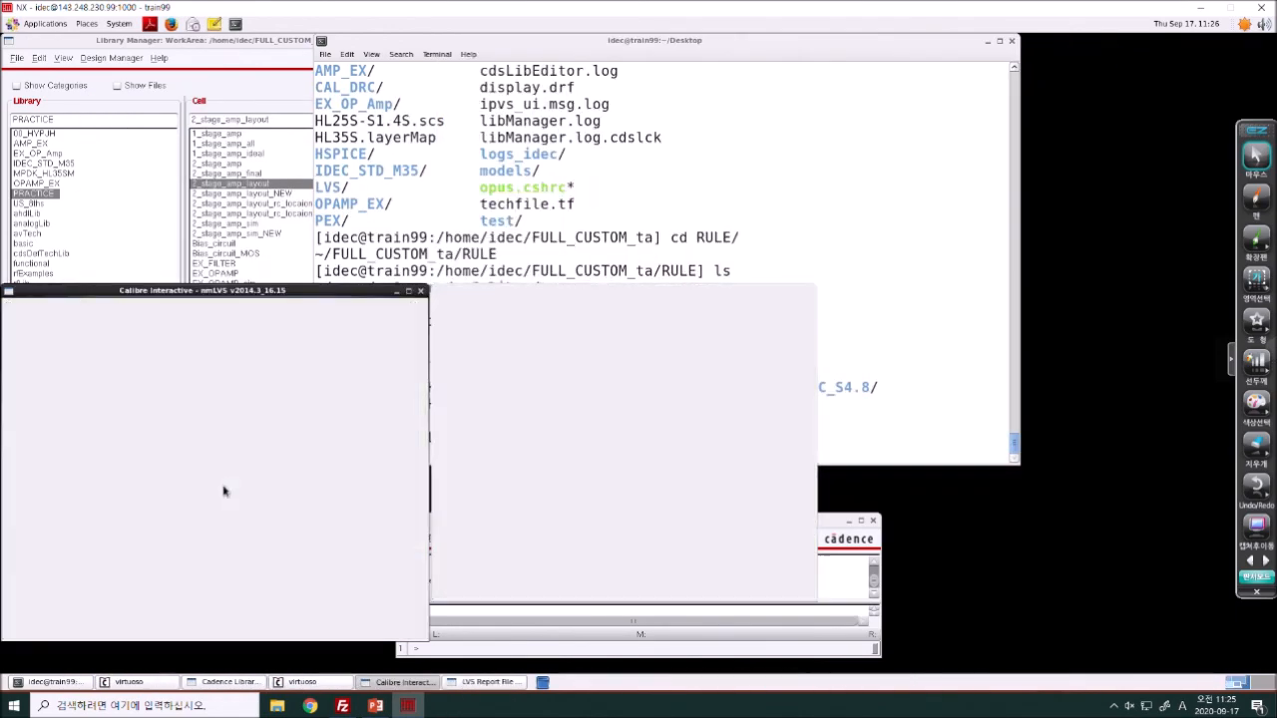
click(377, 706)
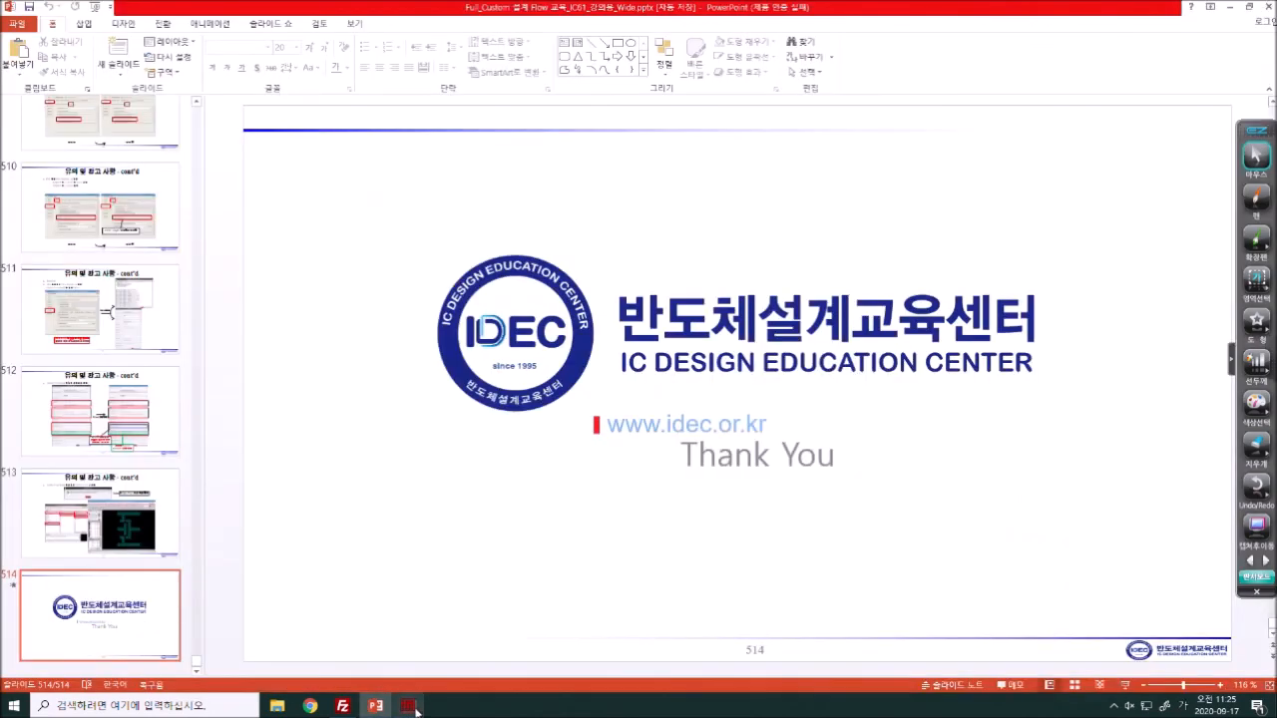
mouse_move(408, 706)
click(746, 539)
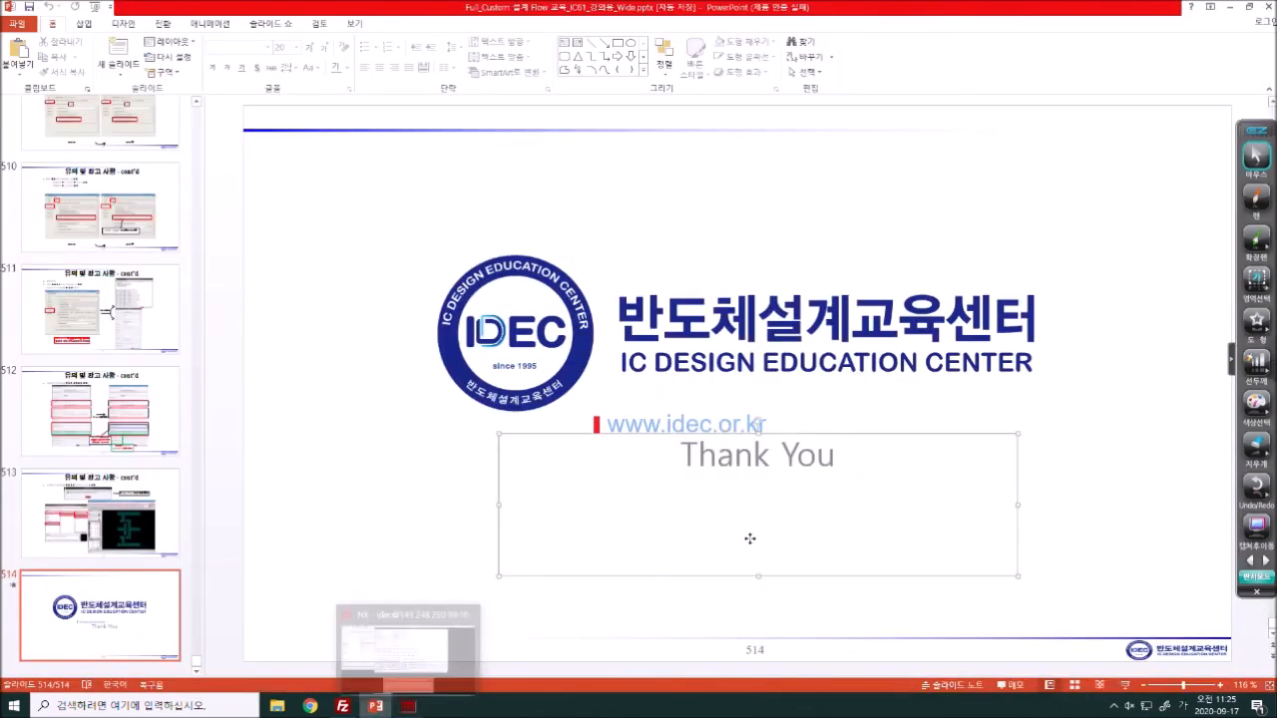
click(1233, 7)
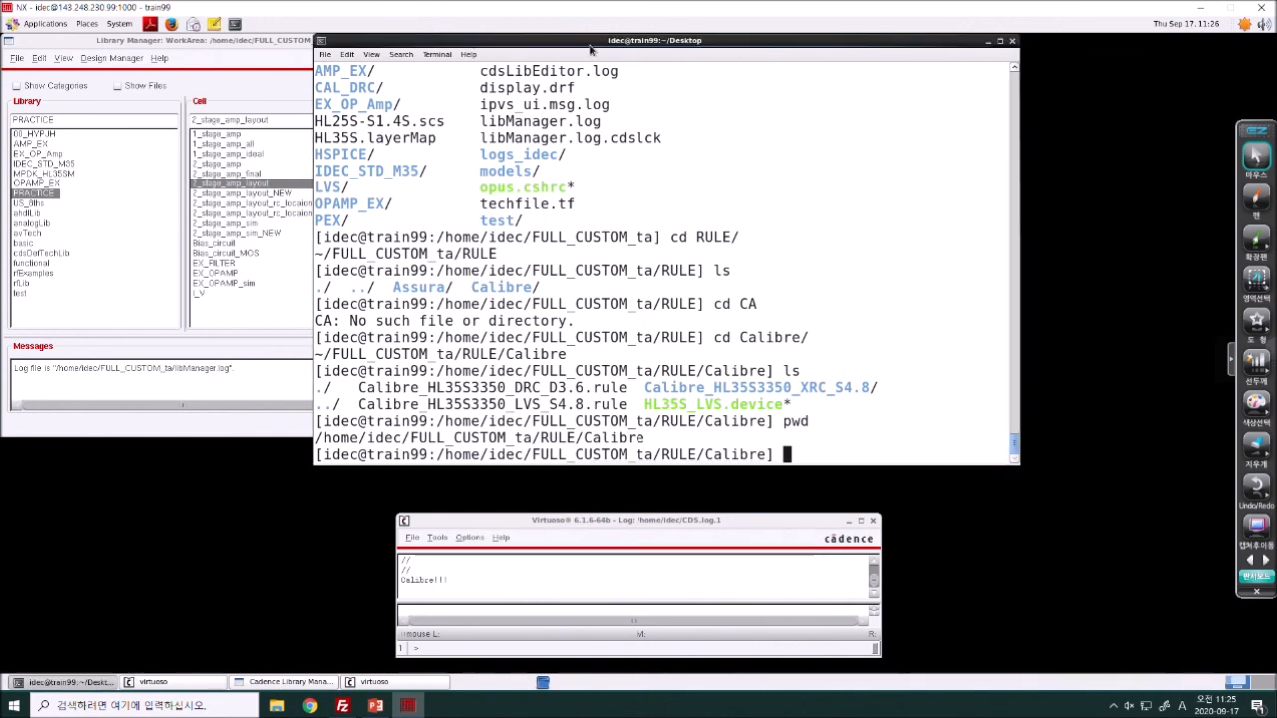
- Minimize the terminal and Library Manager, and quit the Virtuoso session logging to CDS.log.1
click(986, 41)
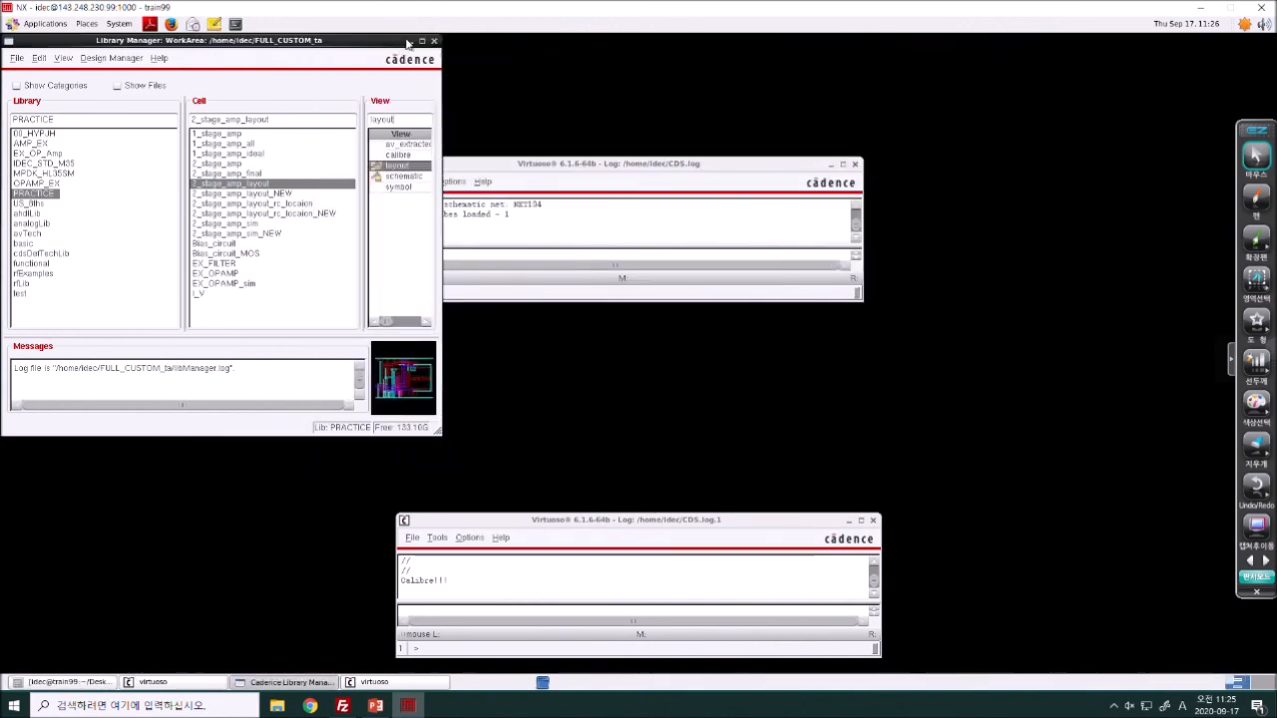
click(407, 42)
click(873, 520)
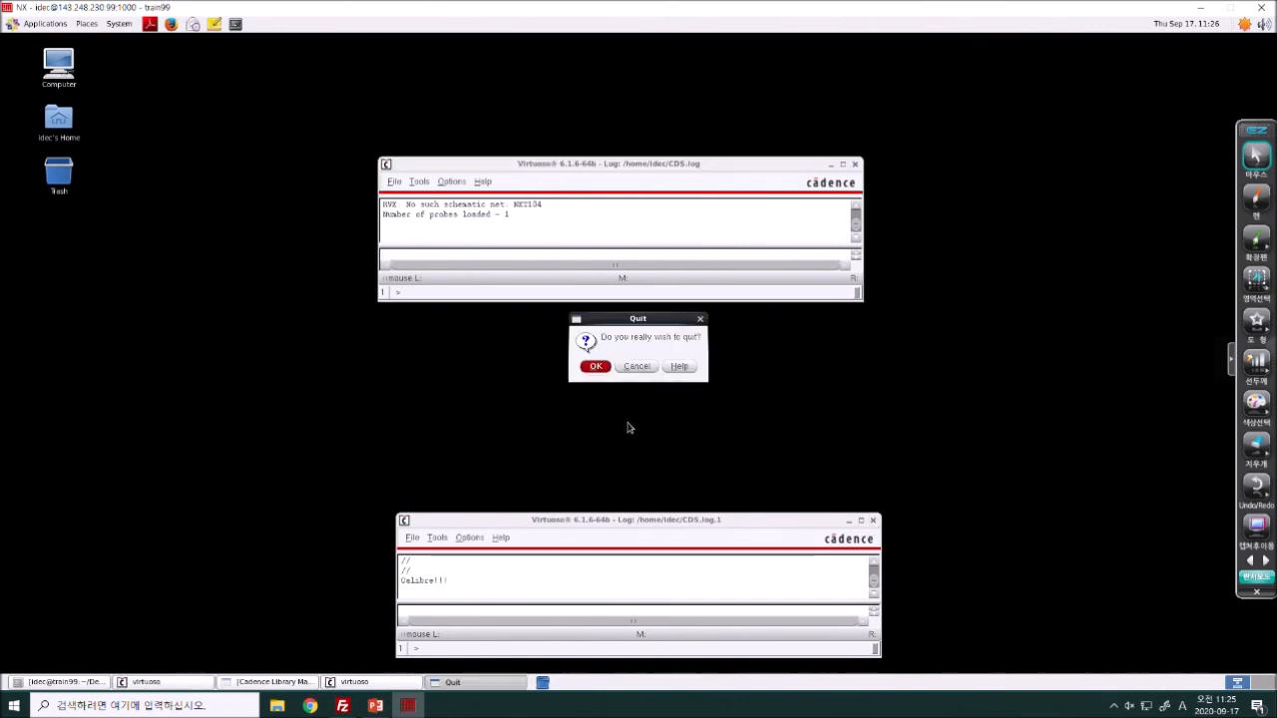
click(595, 366)
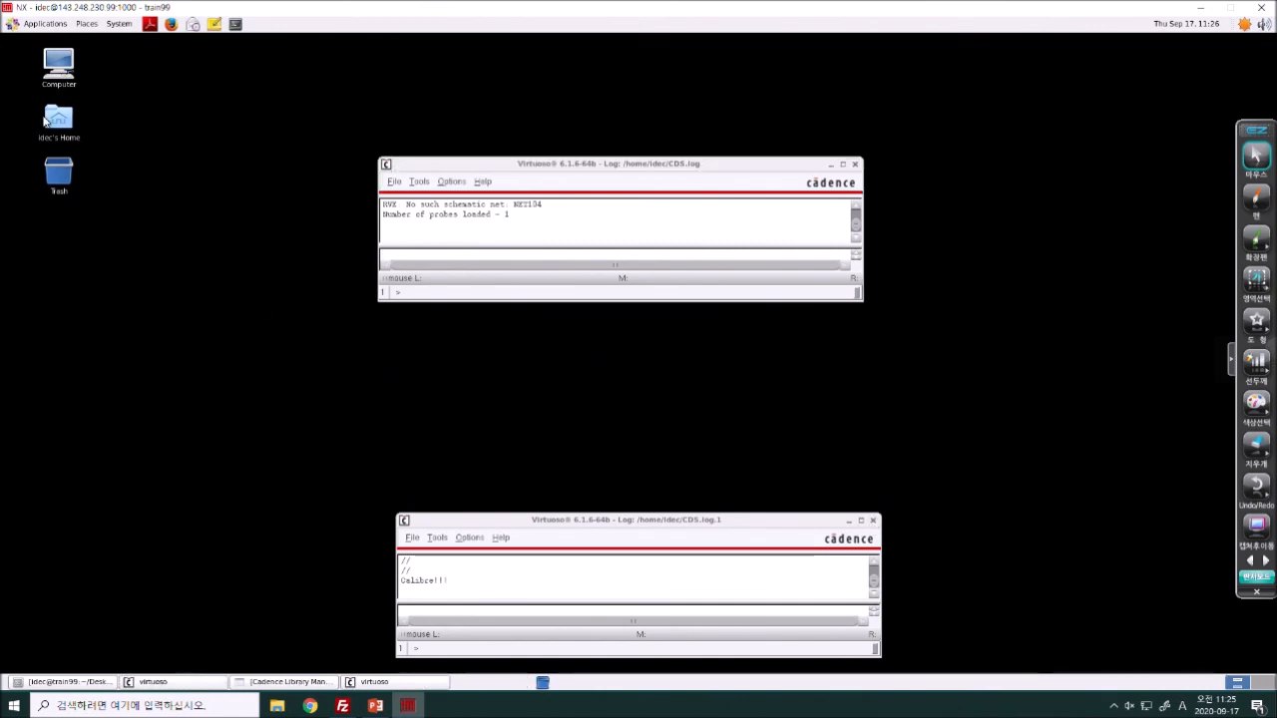
click(714, 165)
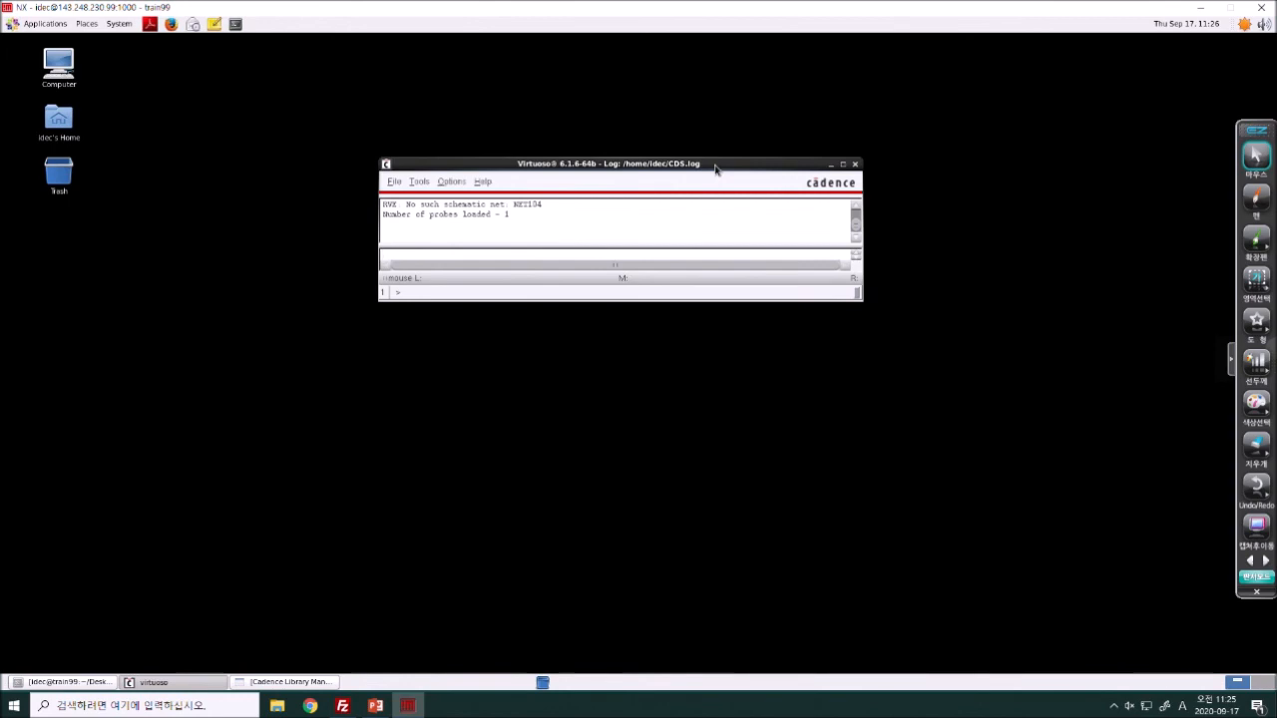
- Open 14_Layout_ALL.pdf from the home folder, replacing Adobe Reader with the alternative document viewer
double_click(59, 120)
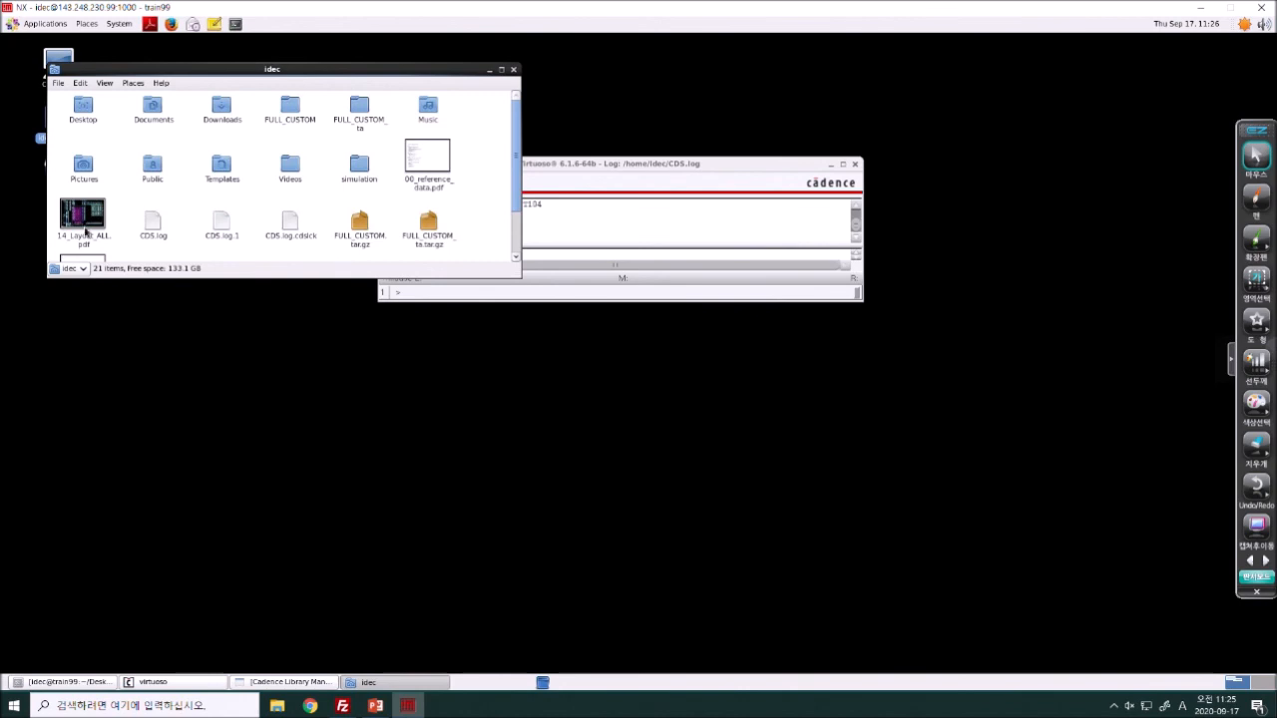
click(83, 220)
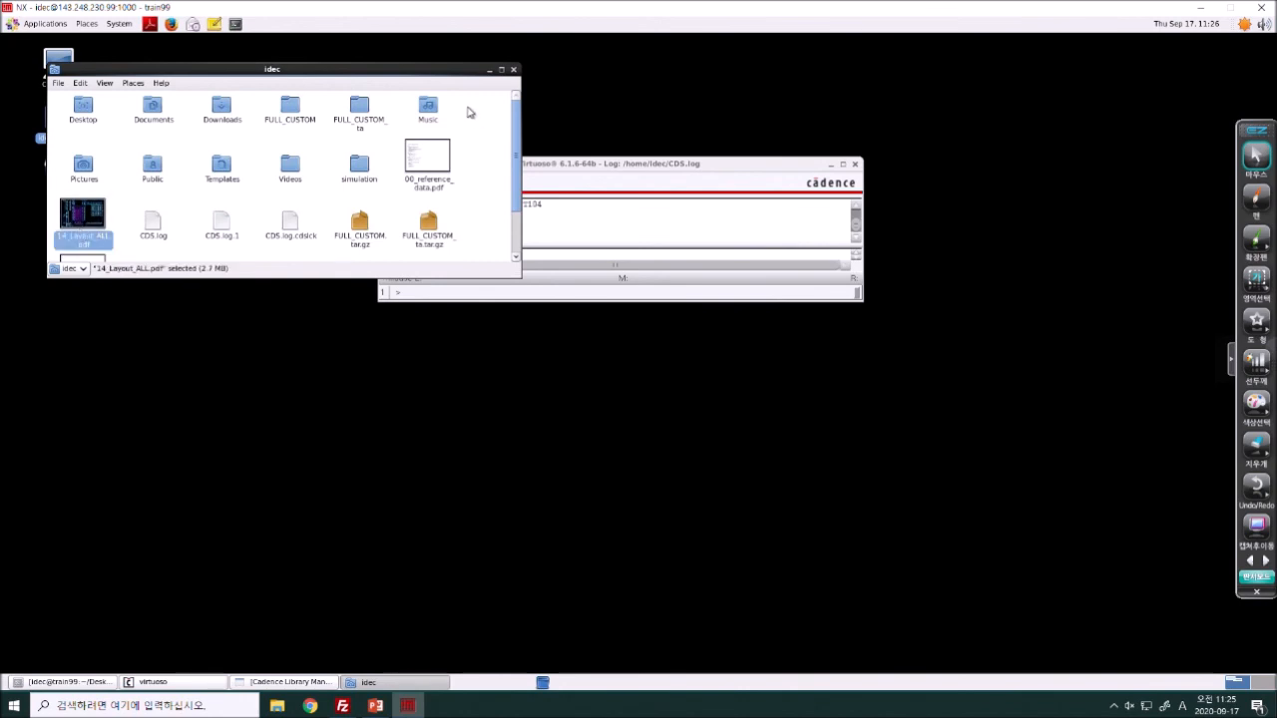
double_click(84, 214)
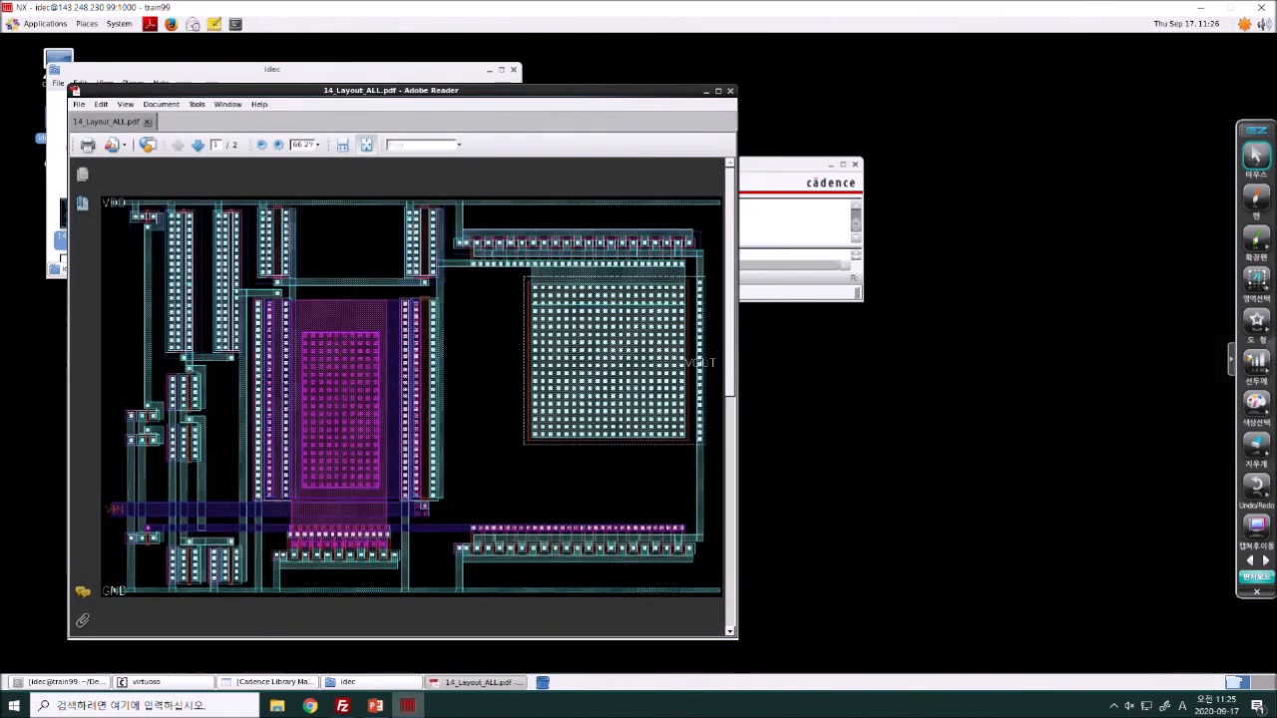
click(729, 90)
right_click(88, 205)
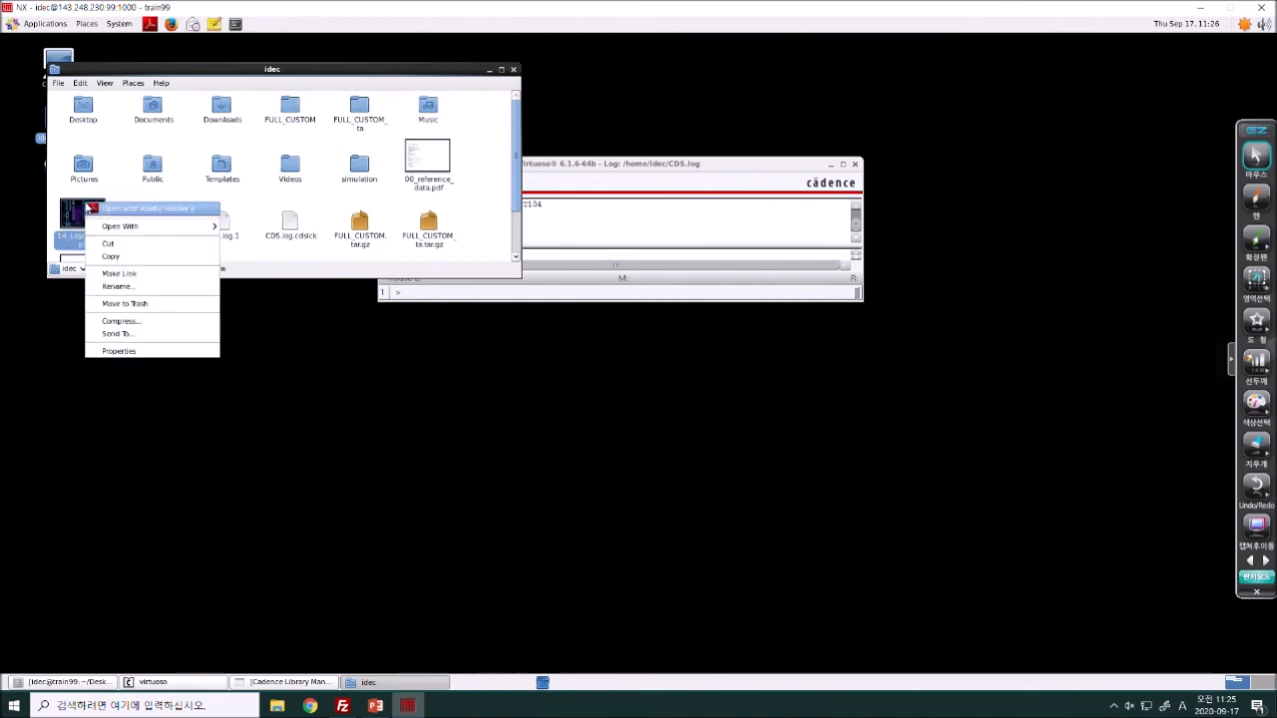
mouse_move(124, 229)
click(266, 231)
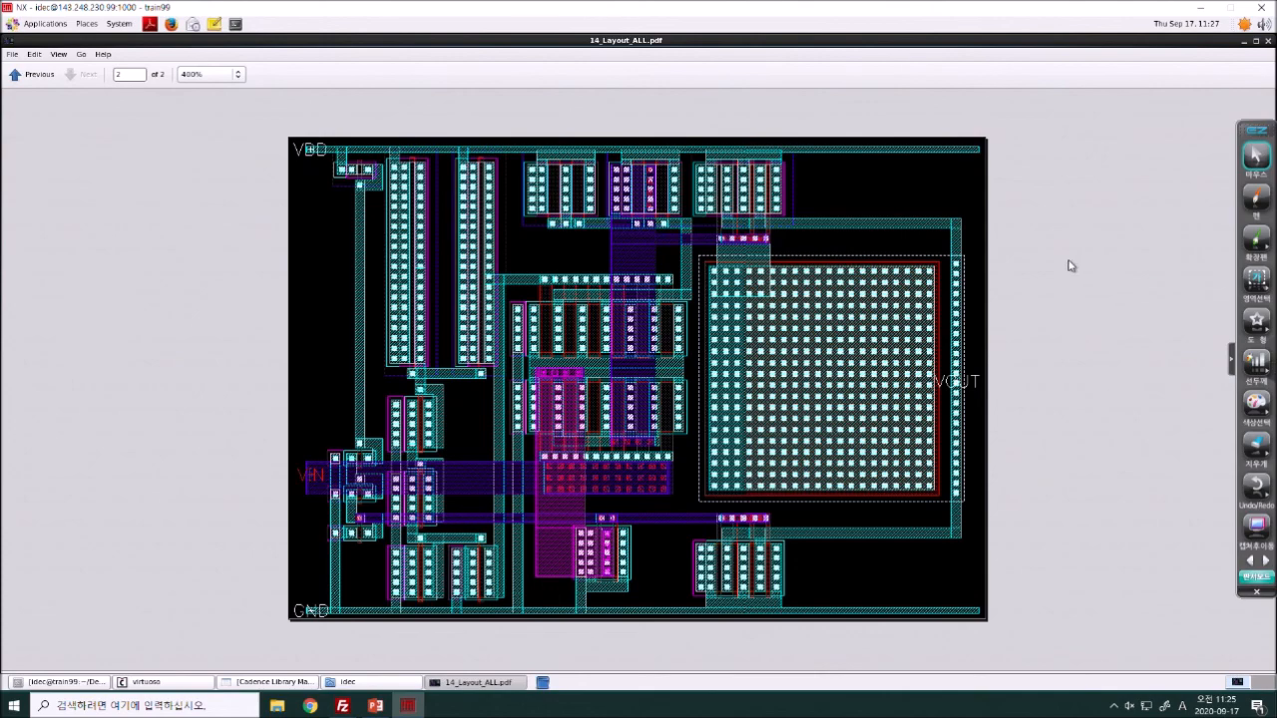
- Set the PDF zoom to Best Fit and compare the two amplifier layouts on pages 1 and 2
click(27, 74)
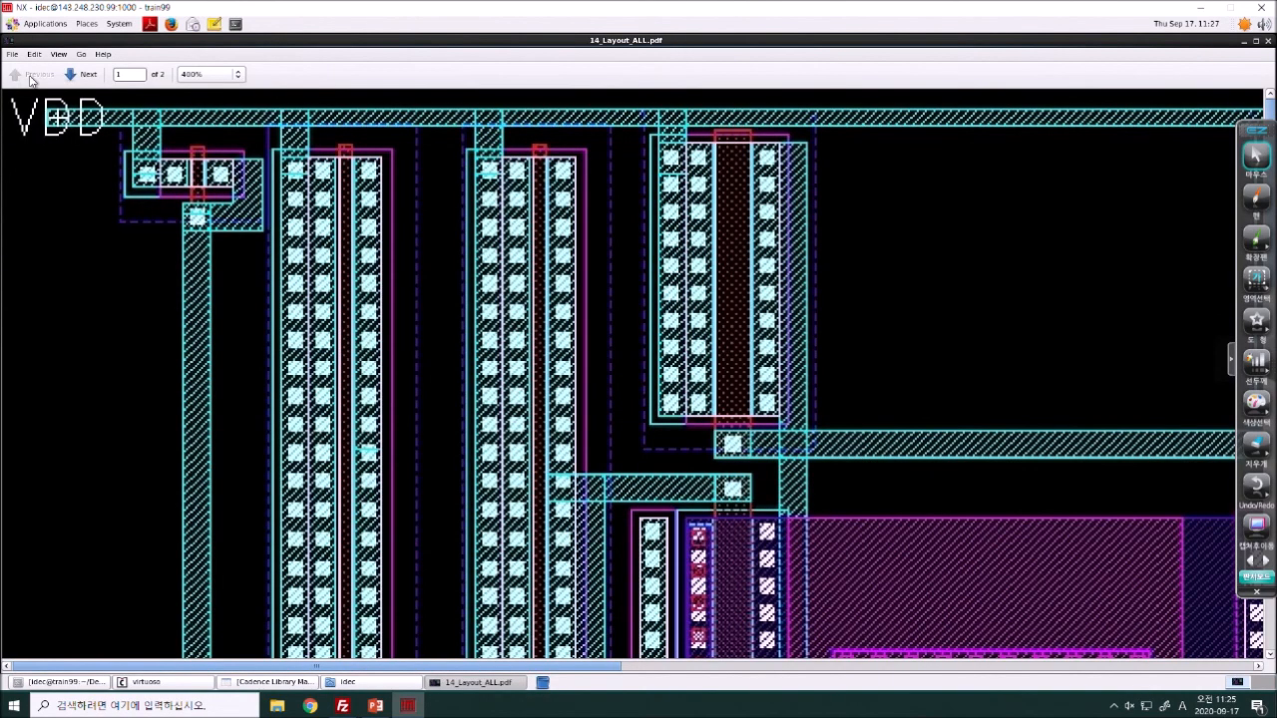
click(239, 76)
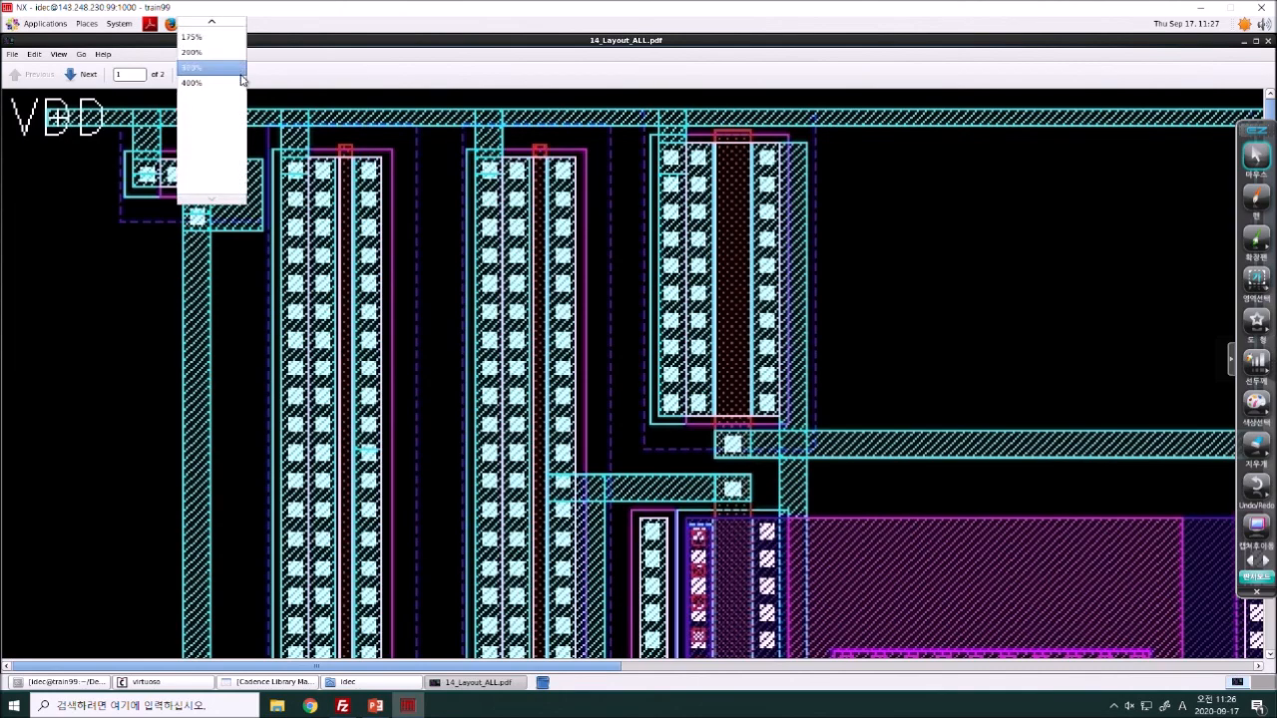
click(224, 30)
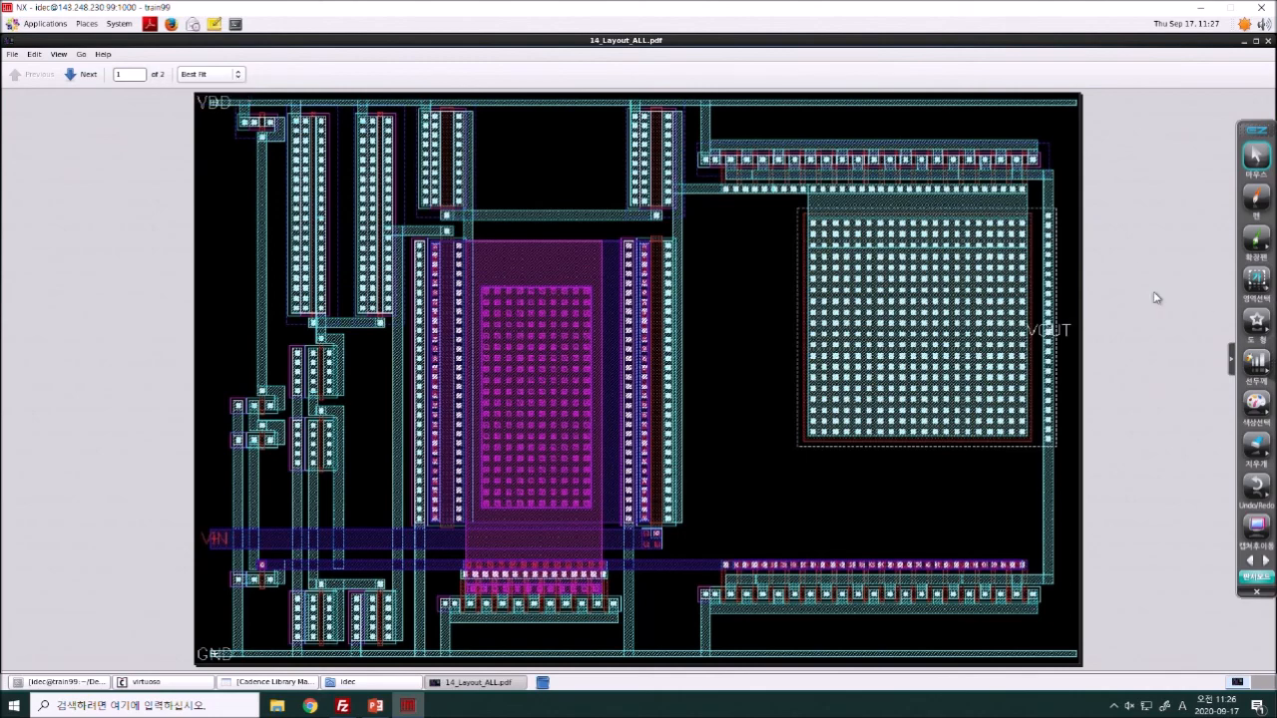
scroll(1155, 297, down, 1)
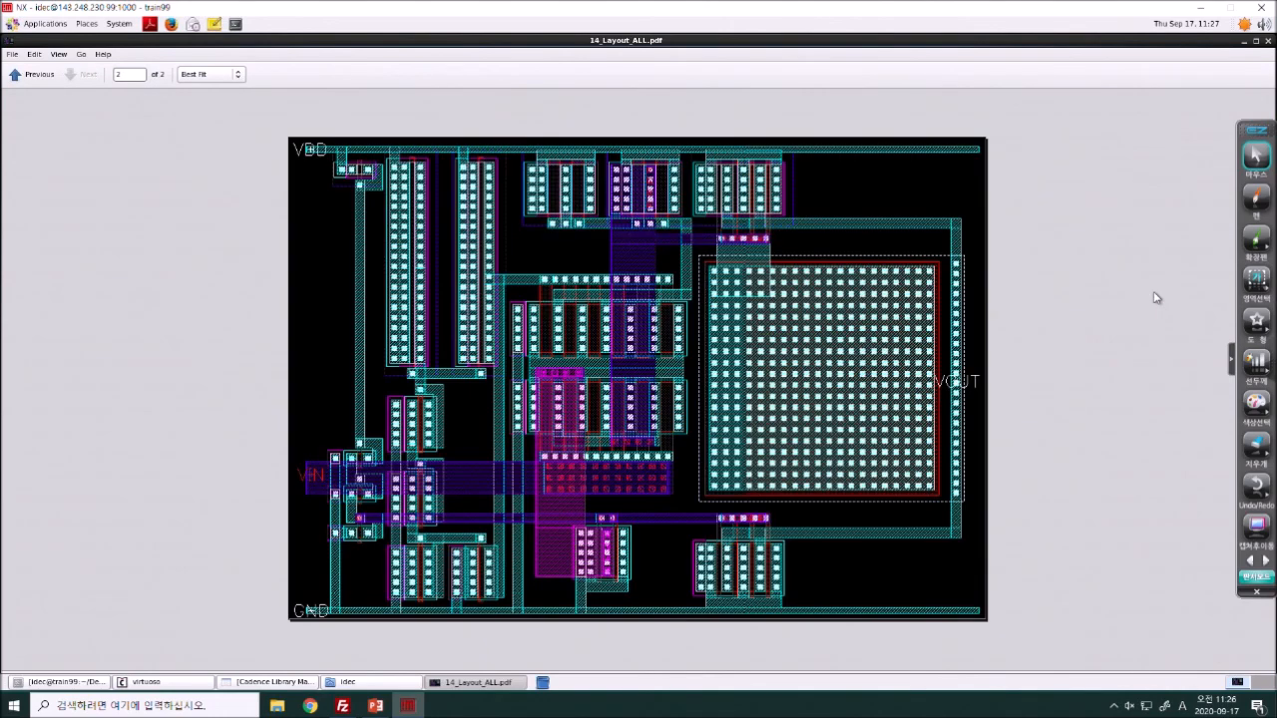
scroll(1156, 297, up, 1)
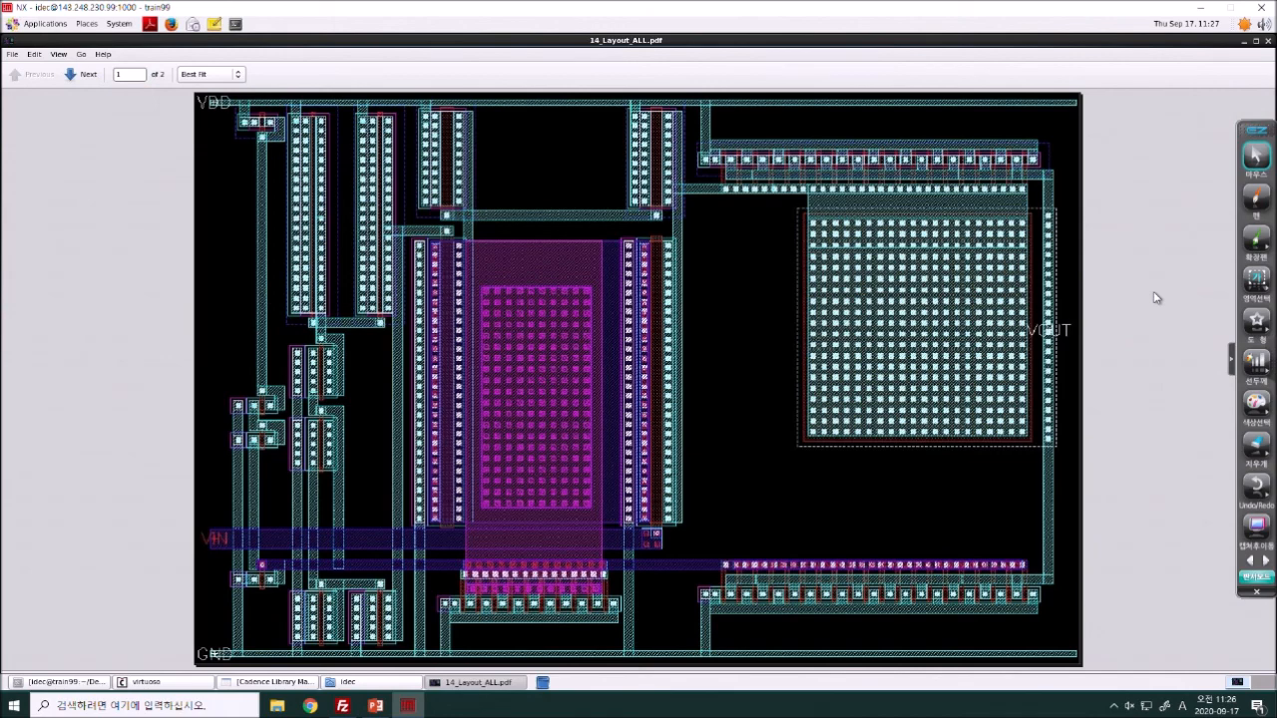
scroll(1155, 298, down, 1)
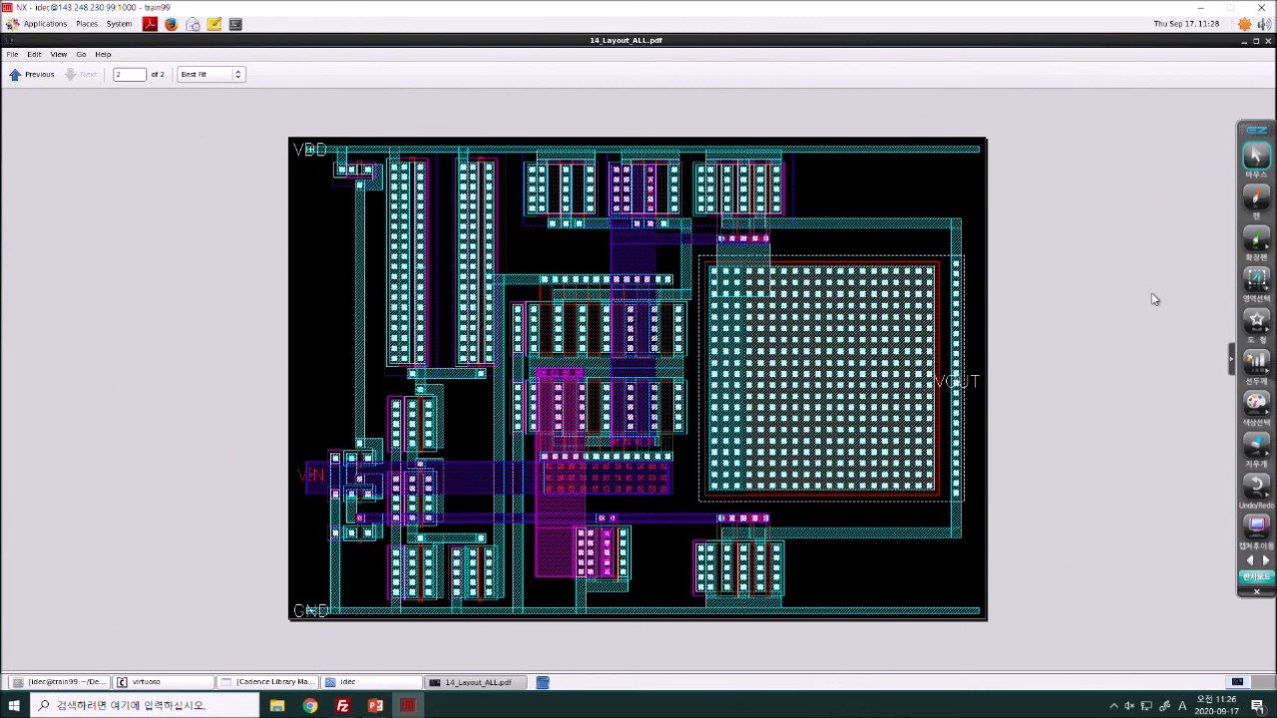
- Close the reference PDF and the home folder window, and restore the minimized Library Manager
click(1267, 40)
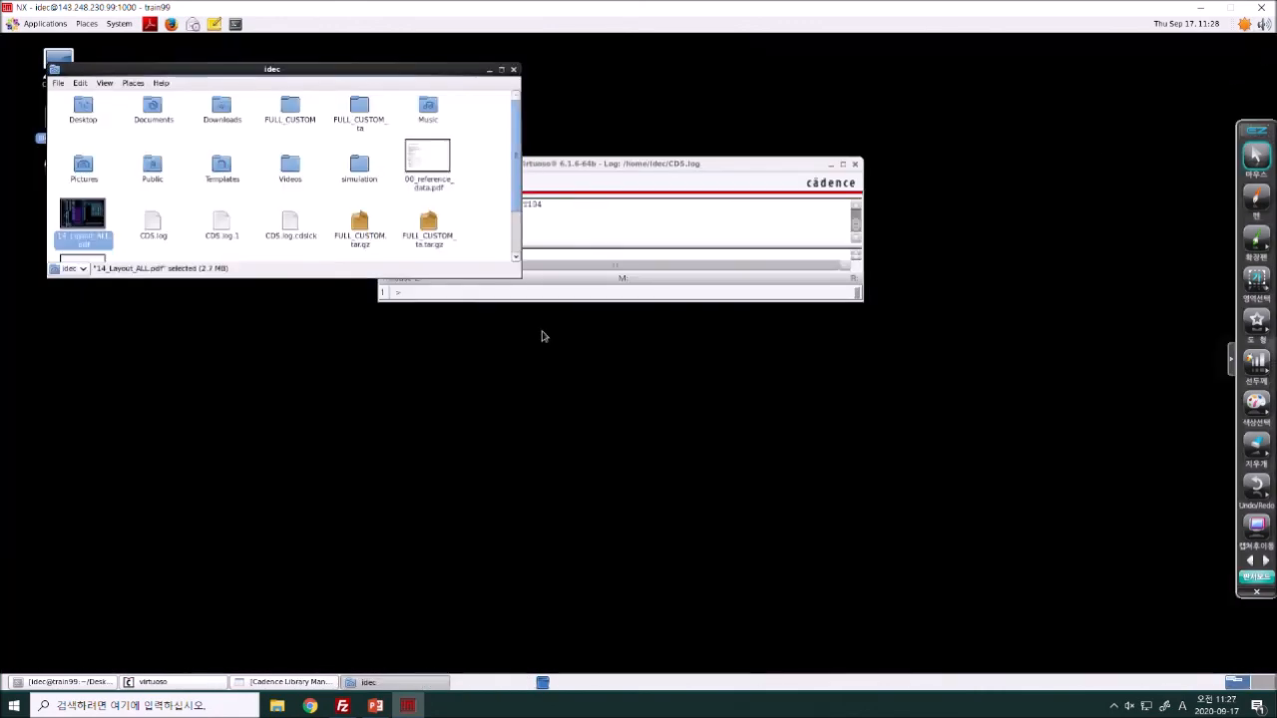
click(514, 71)
click(317, 681)
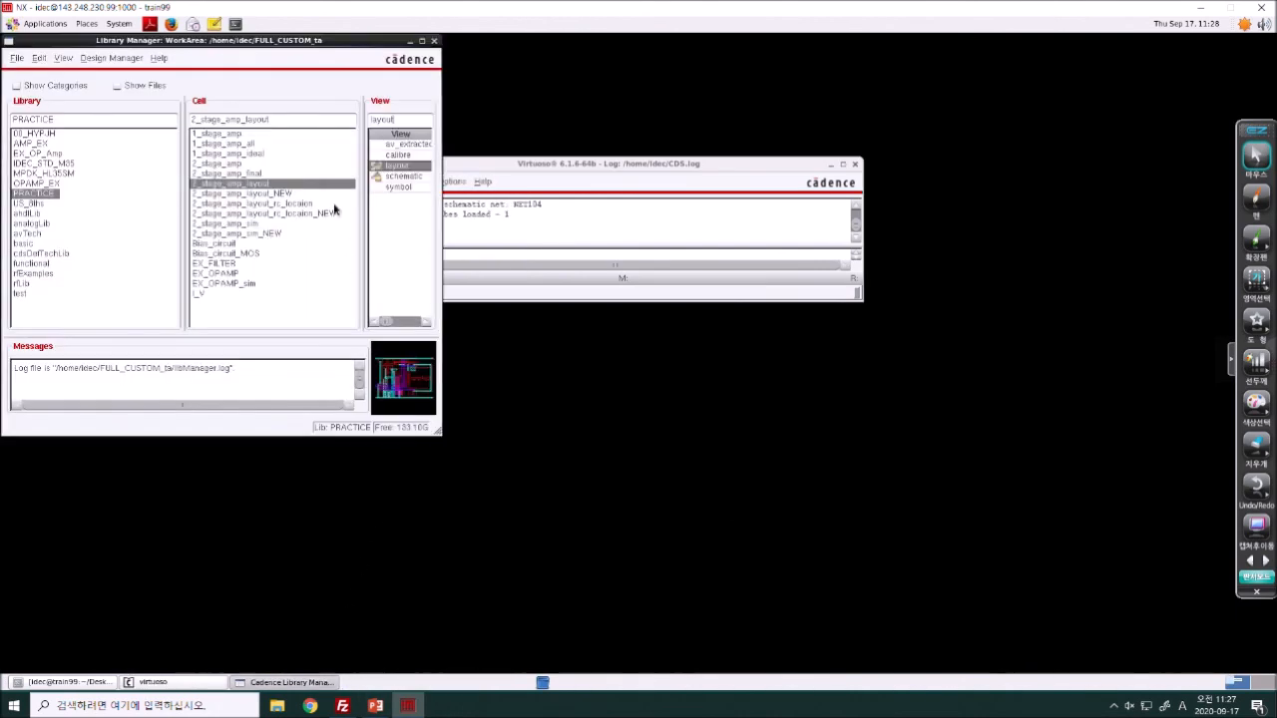
- Open the layout views of 2_stage_amp_layout_NEW and 2_stage_amp_layout from the PRACTICE library
click(292, 193)
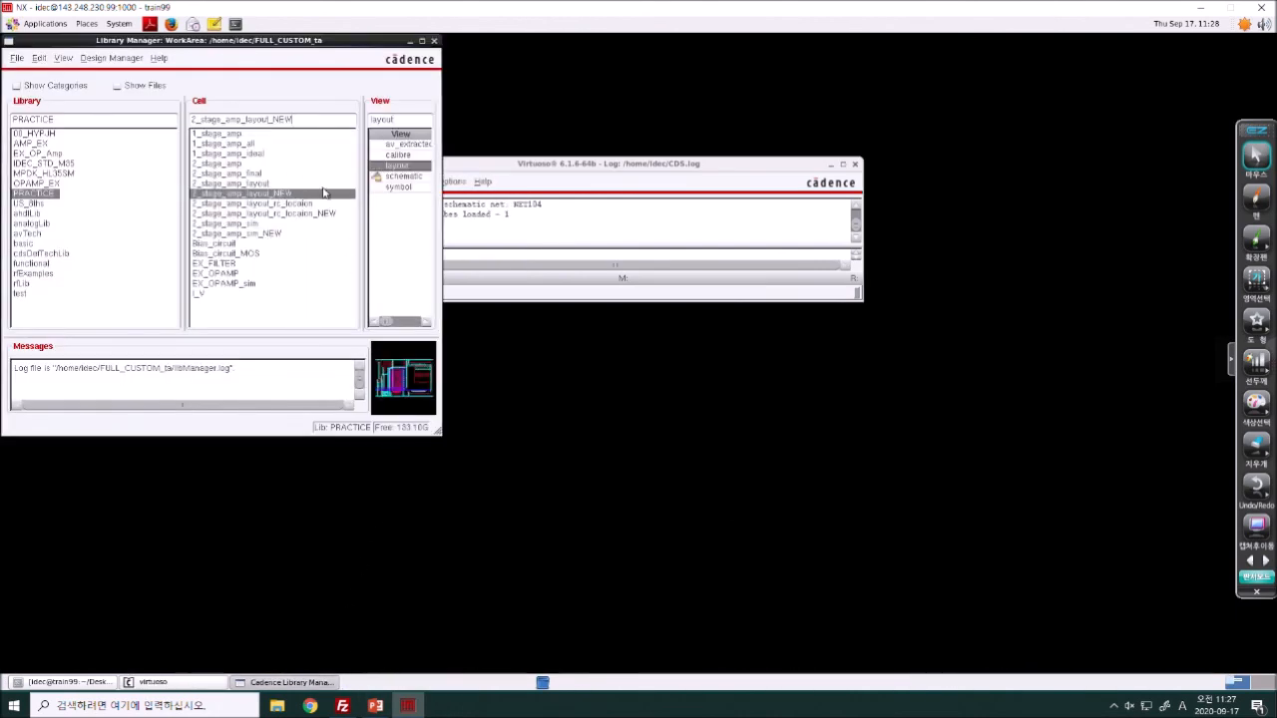
double_click(401, 167)
click(243, 183)
double_click(395, 167)
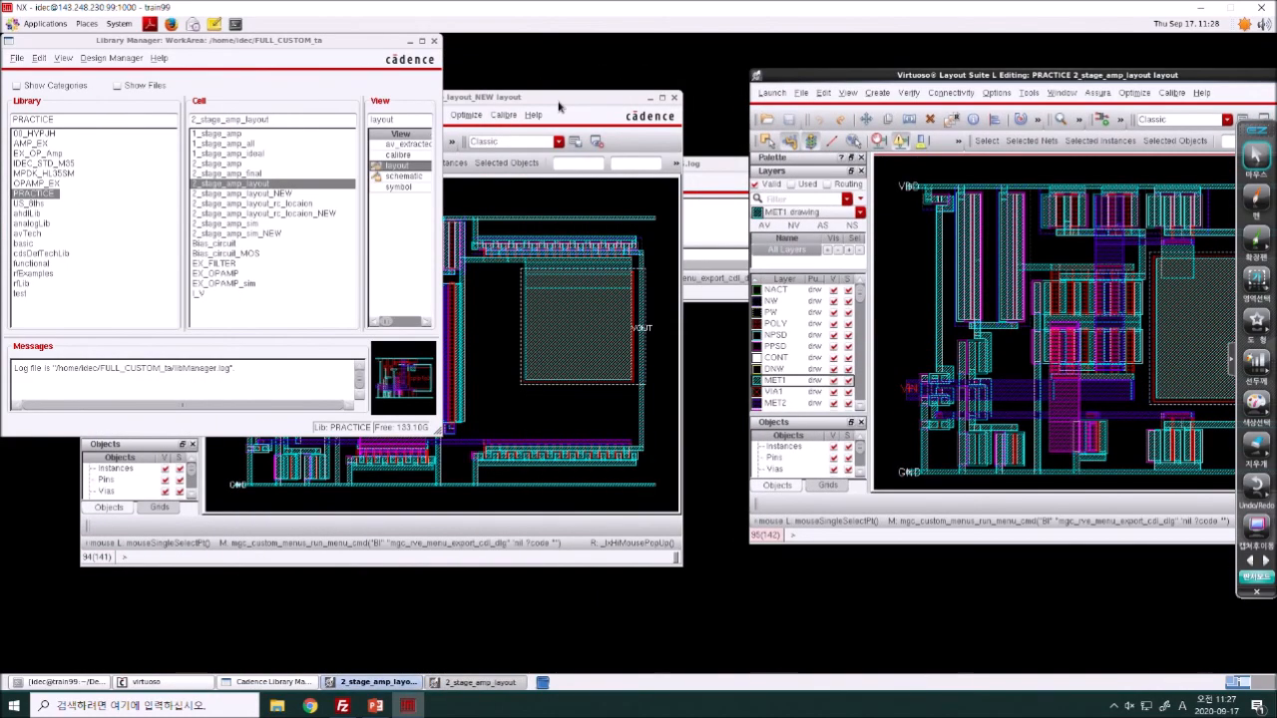
- Arrange both layout windows side by side at full desktop height, 2_stage_amp_layout_NEW first, and fit each design to its window
drag(559, 106, 482, 51)
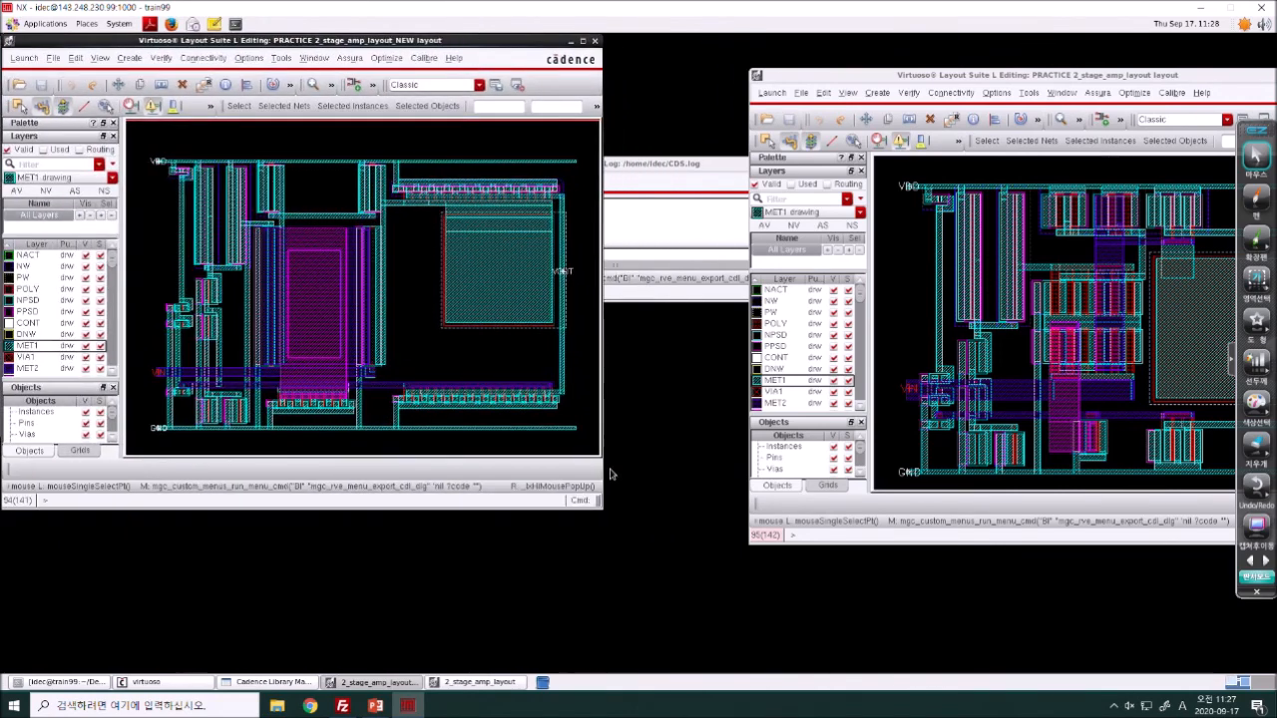
drag(599, 506, 648, 673)
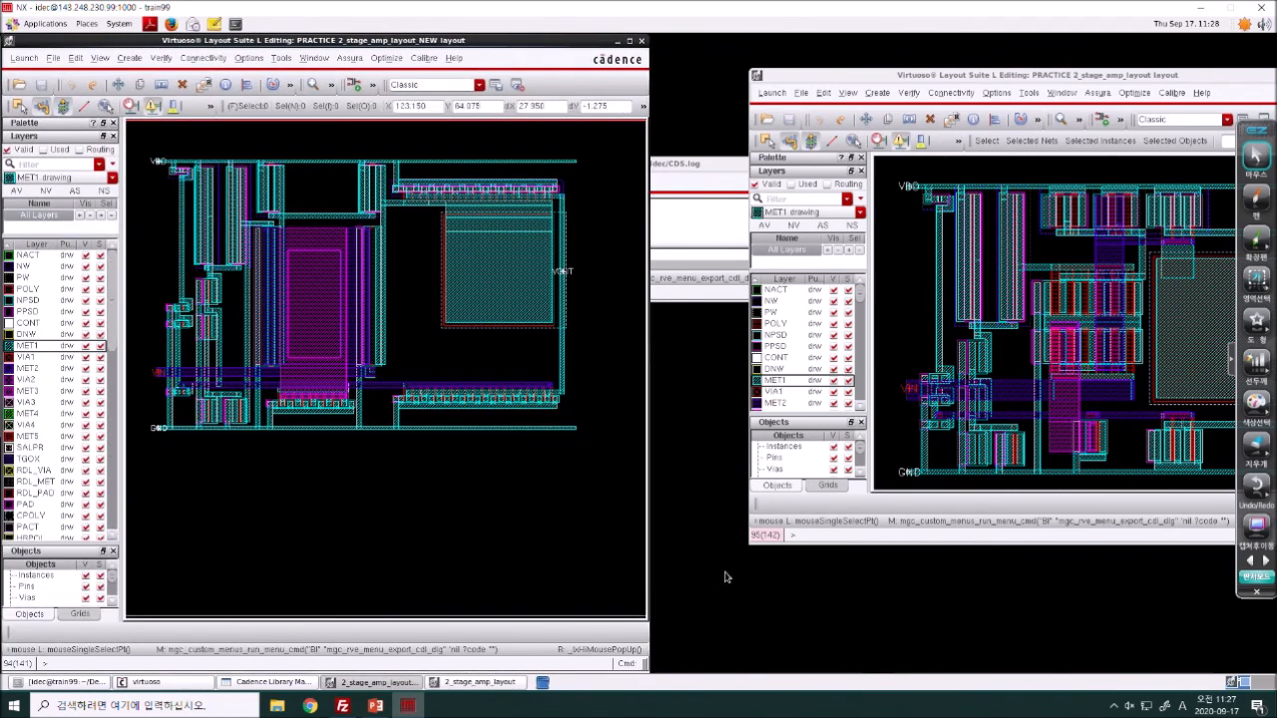
drag(1015, 66, 908, 32)
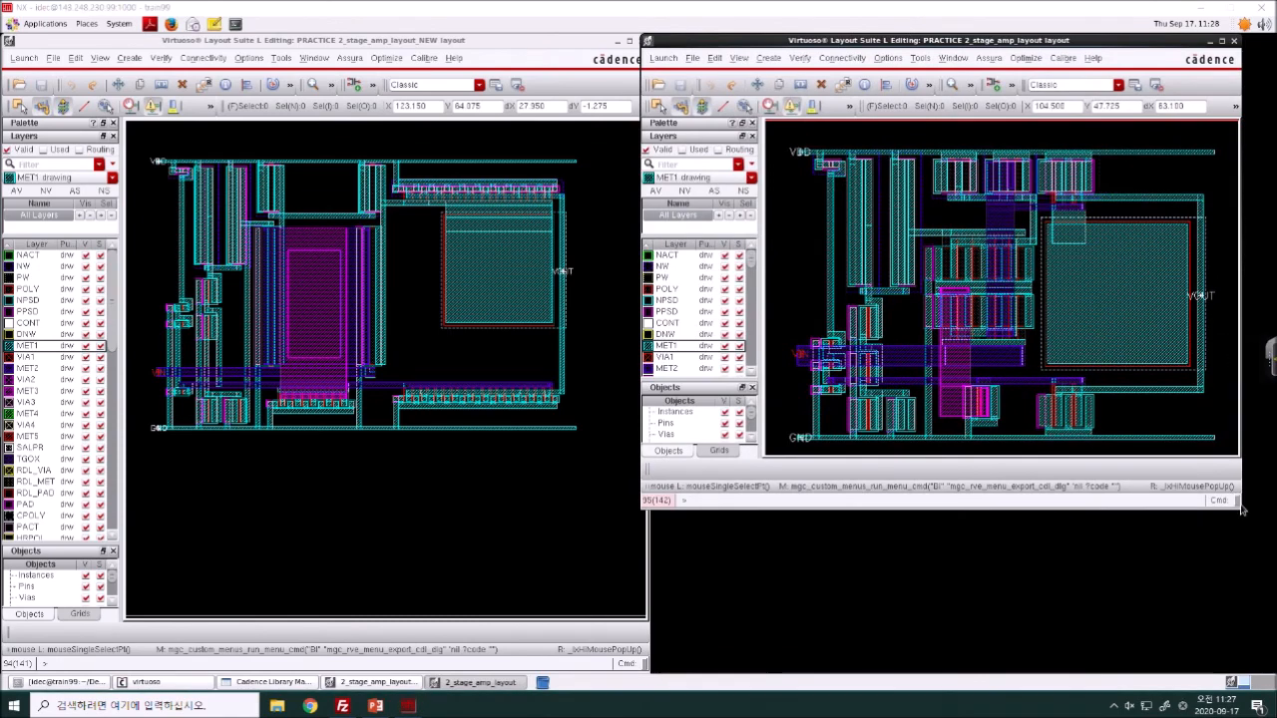
drag(1236, 499, 1269, 674)
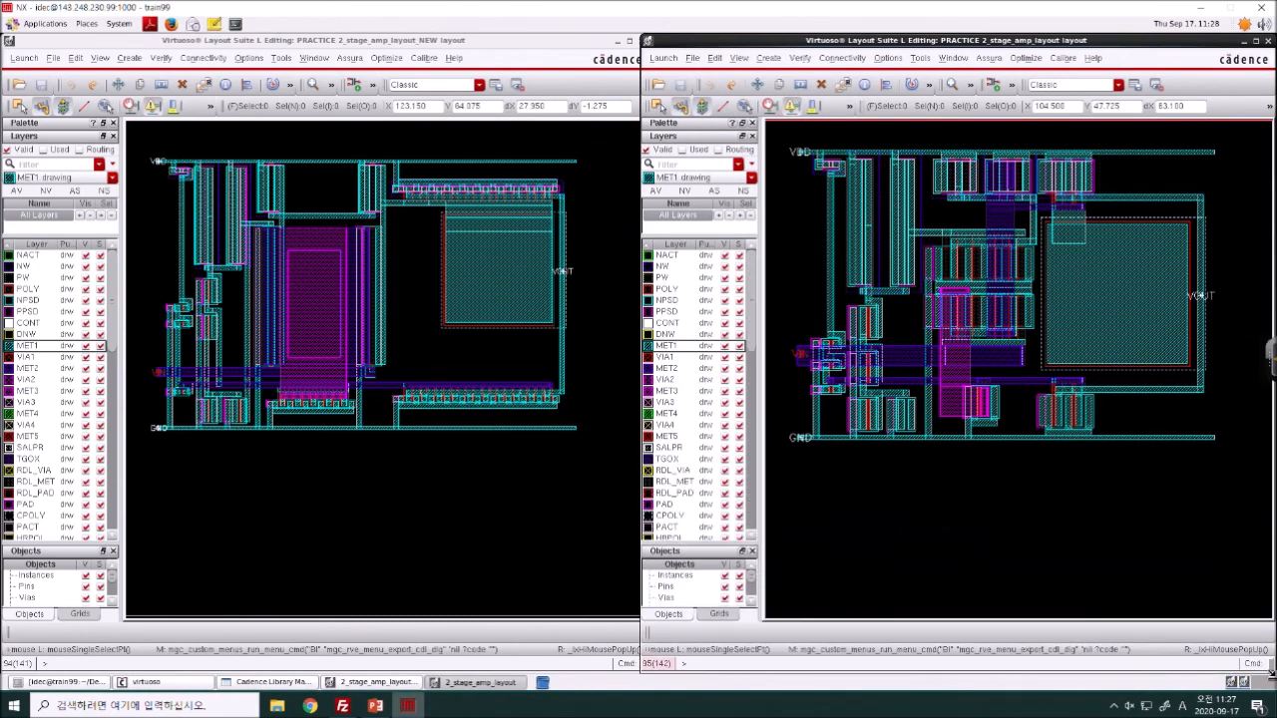
key(f)
click(499, 519)
key(f)
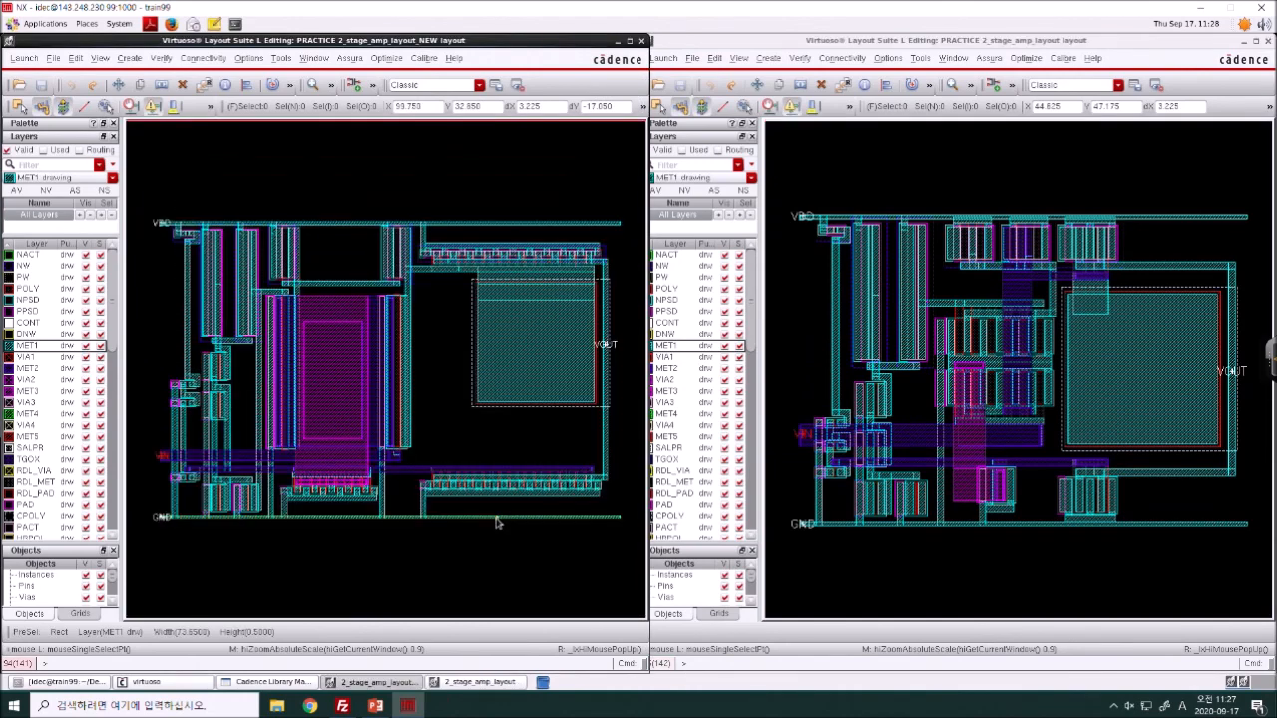